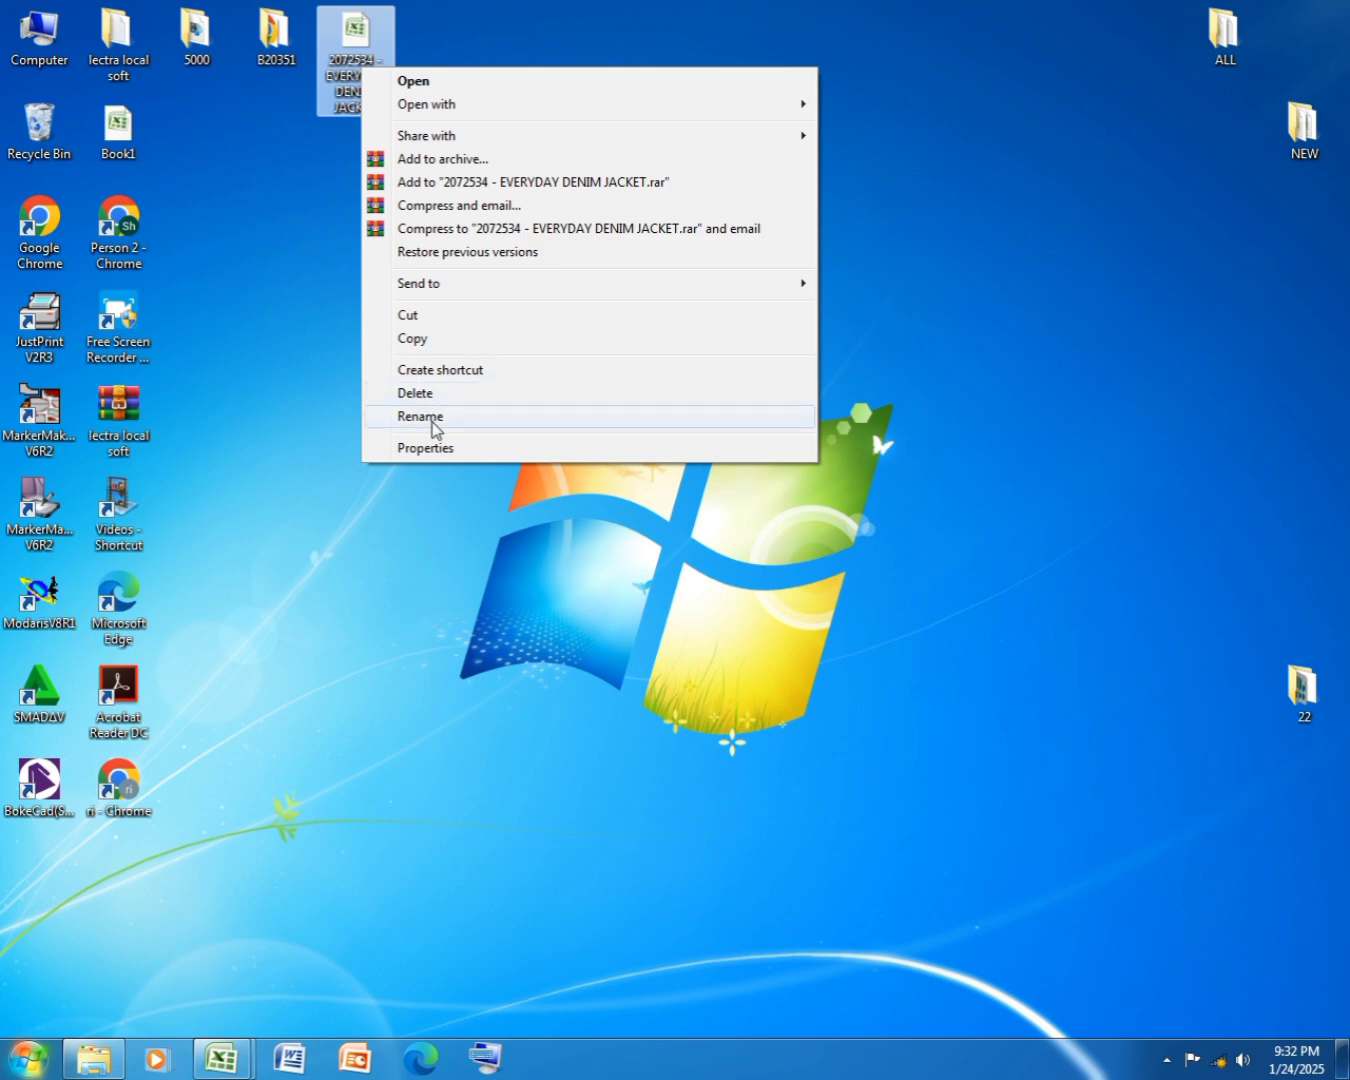
- Create a new folder on the desktop
{"action": "left_click", "coordinate": [431, 416]}
{"action": "right_click", "coordinate": [615, 161]}
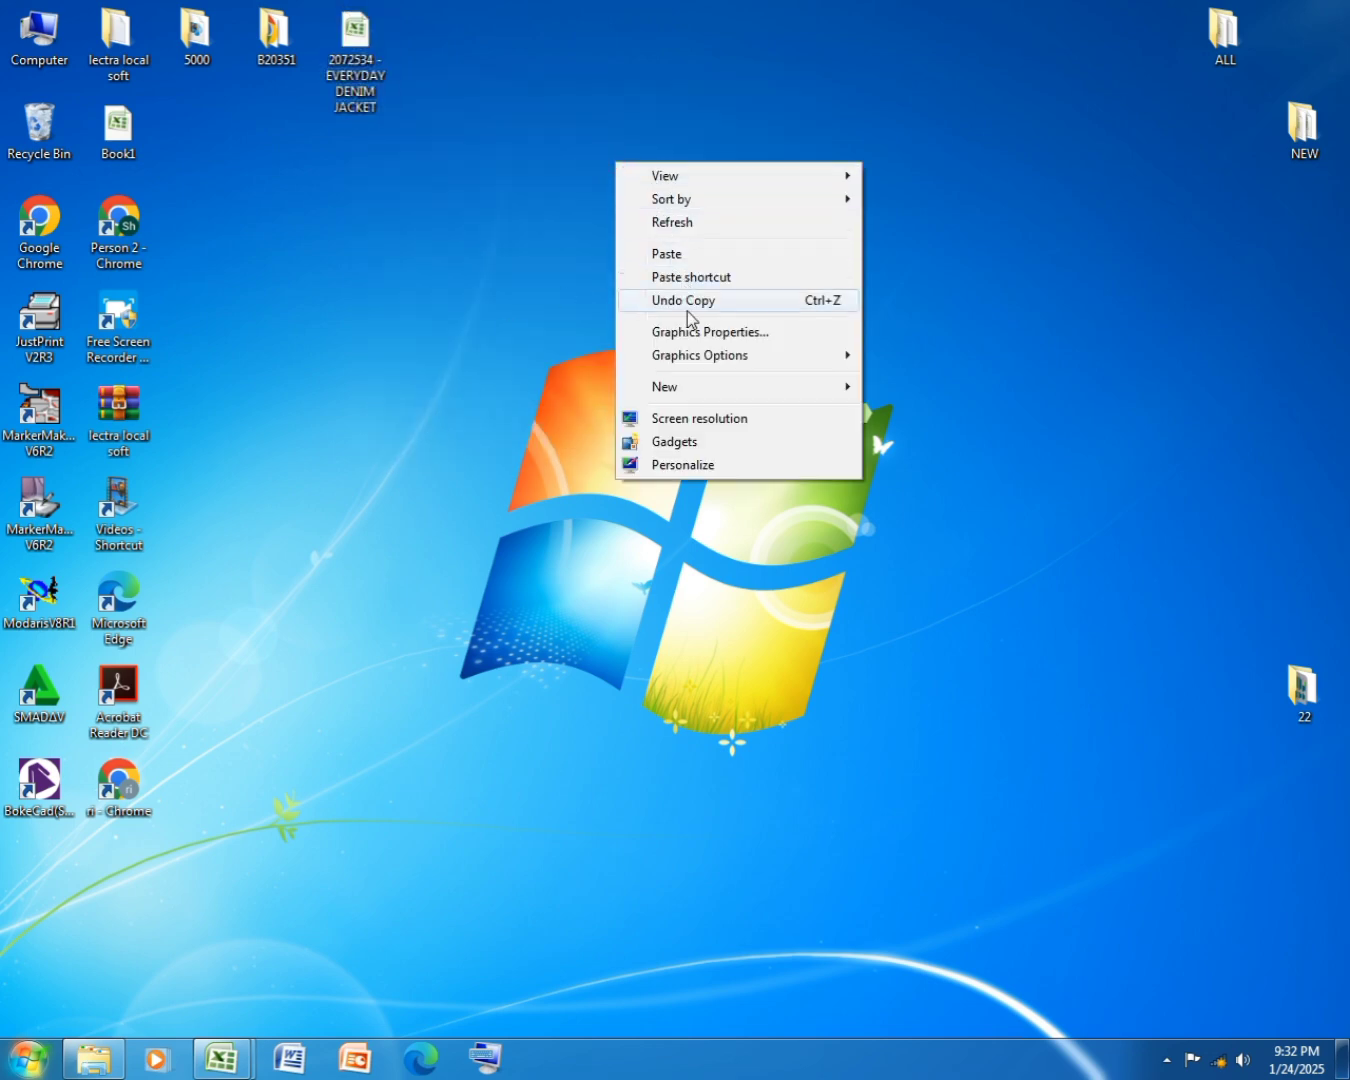
{"action": "left_click", "coordinate": [702, 386]}
{"action": "left_click", "coordinate": [944, 385]}
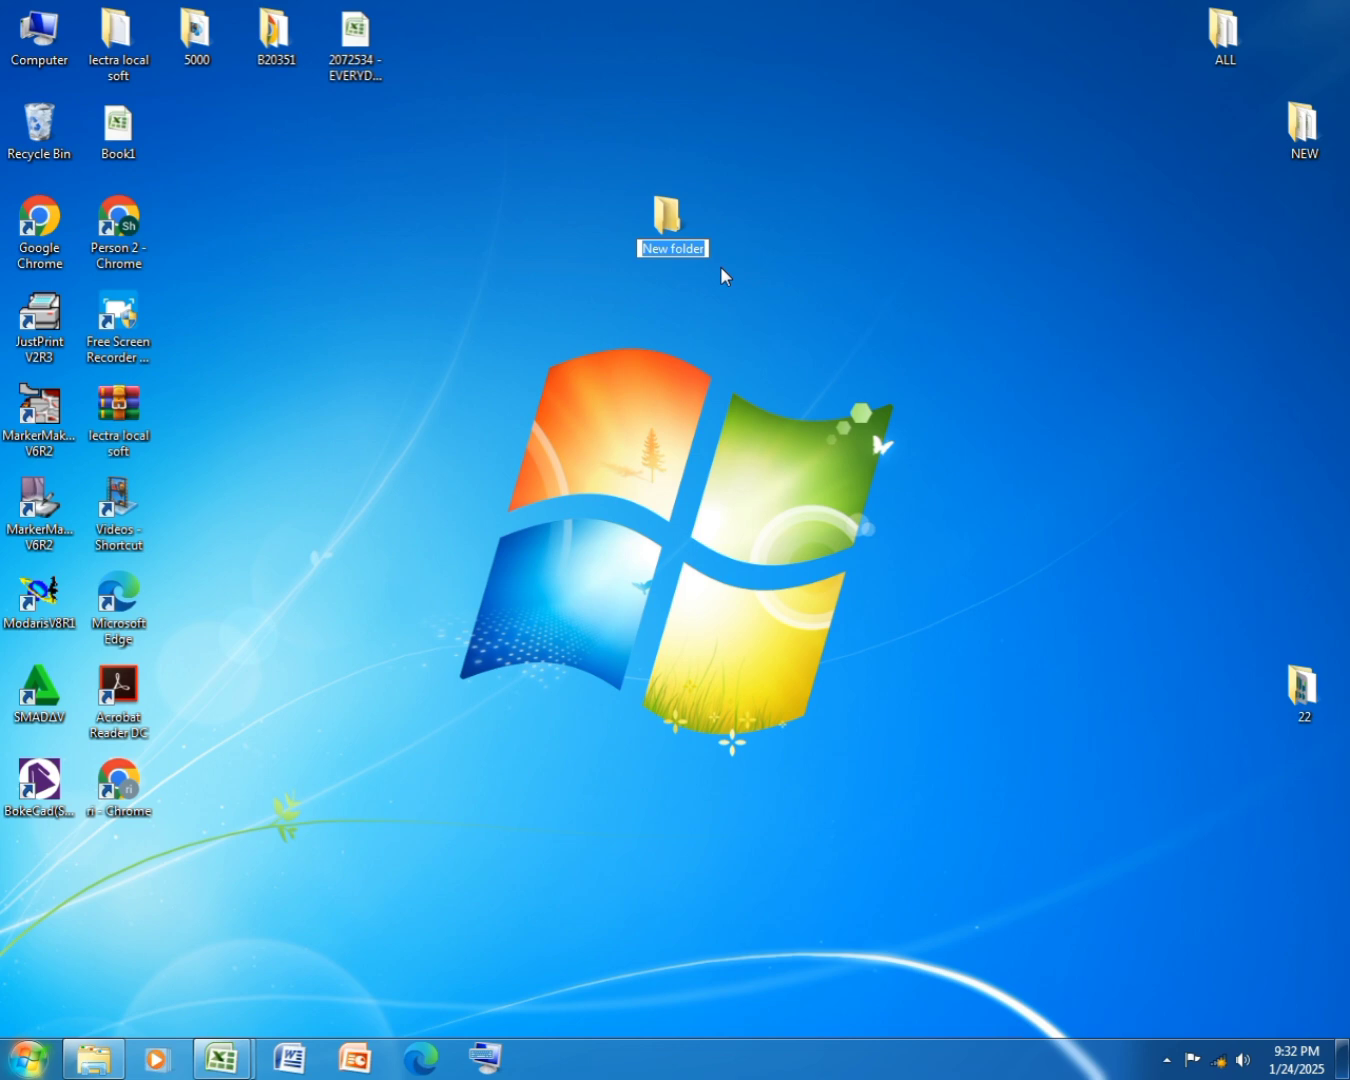
- Copy the denim jacket workbook's file name and rename the new folder to "2072534 - EVERYDAY DENIM JACKET"
{"action": "left_click", "coordinate": [356, 35]}
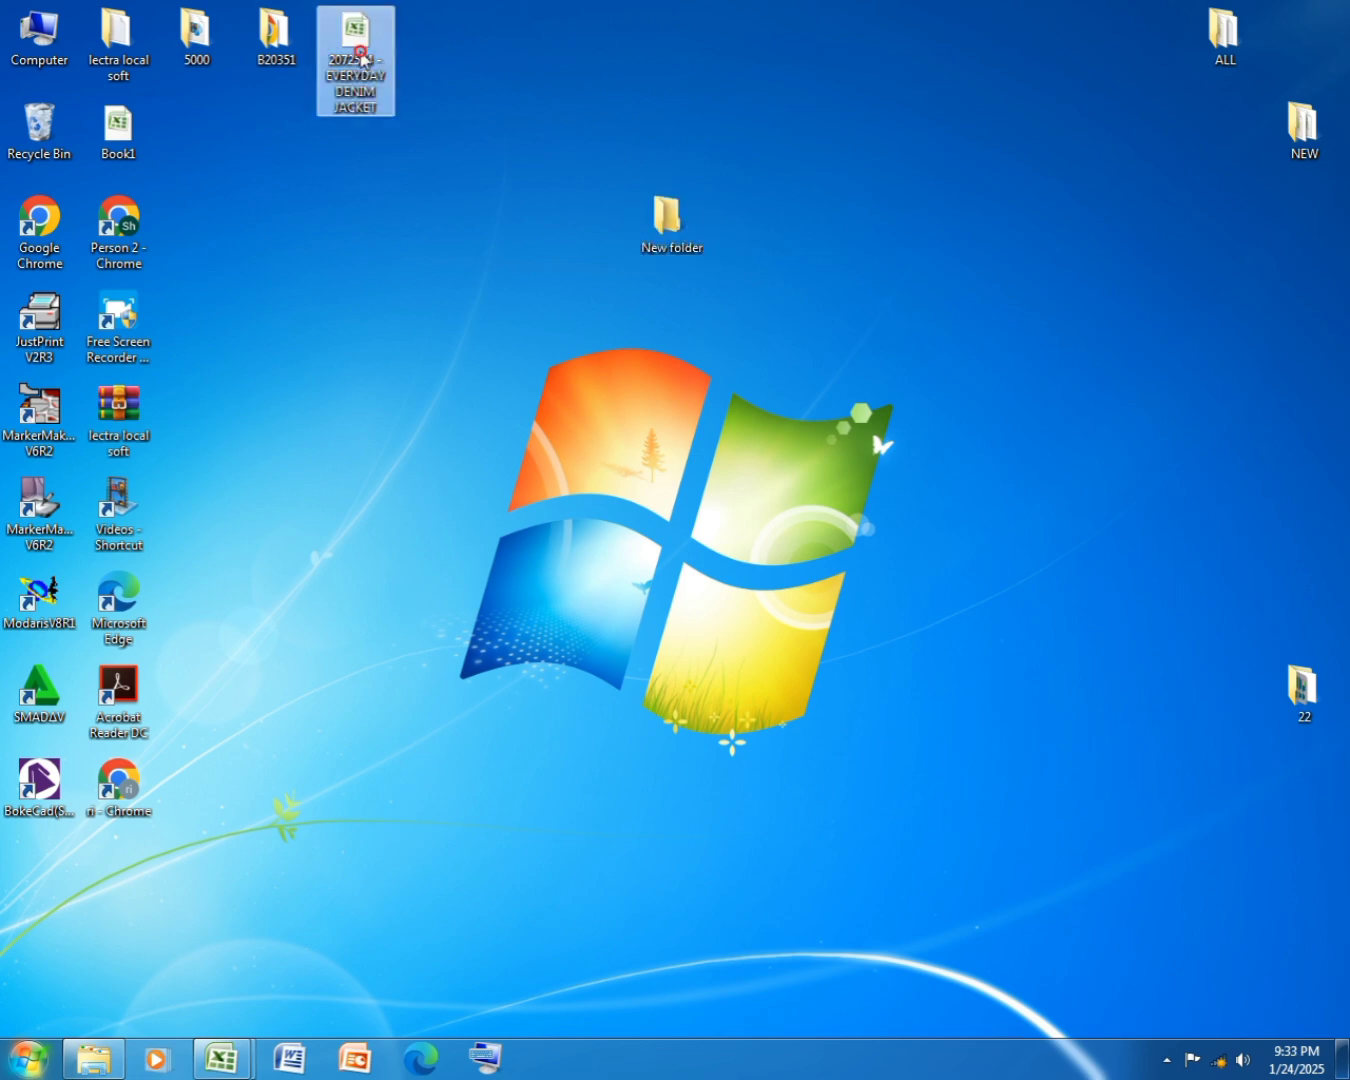
{"action": "right_click", "coordinate": [362, 49]}
{"action": "left_click", "coordinate": [418, 395]}
{"action": "key", "text": "ctrl+c"}
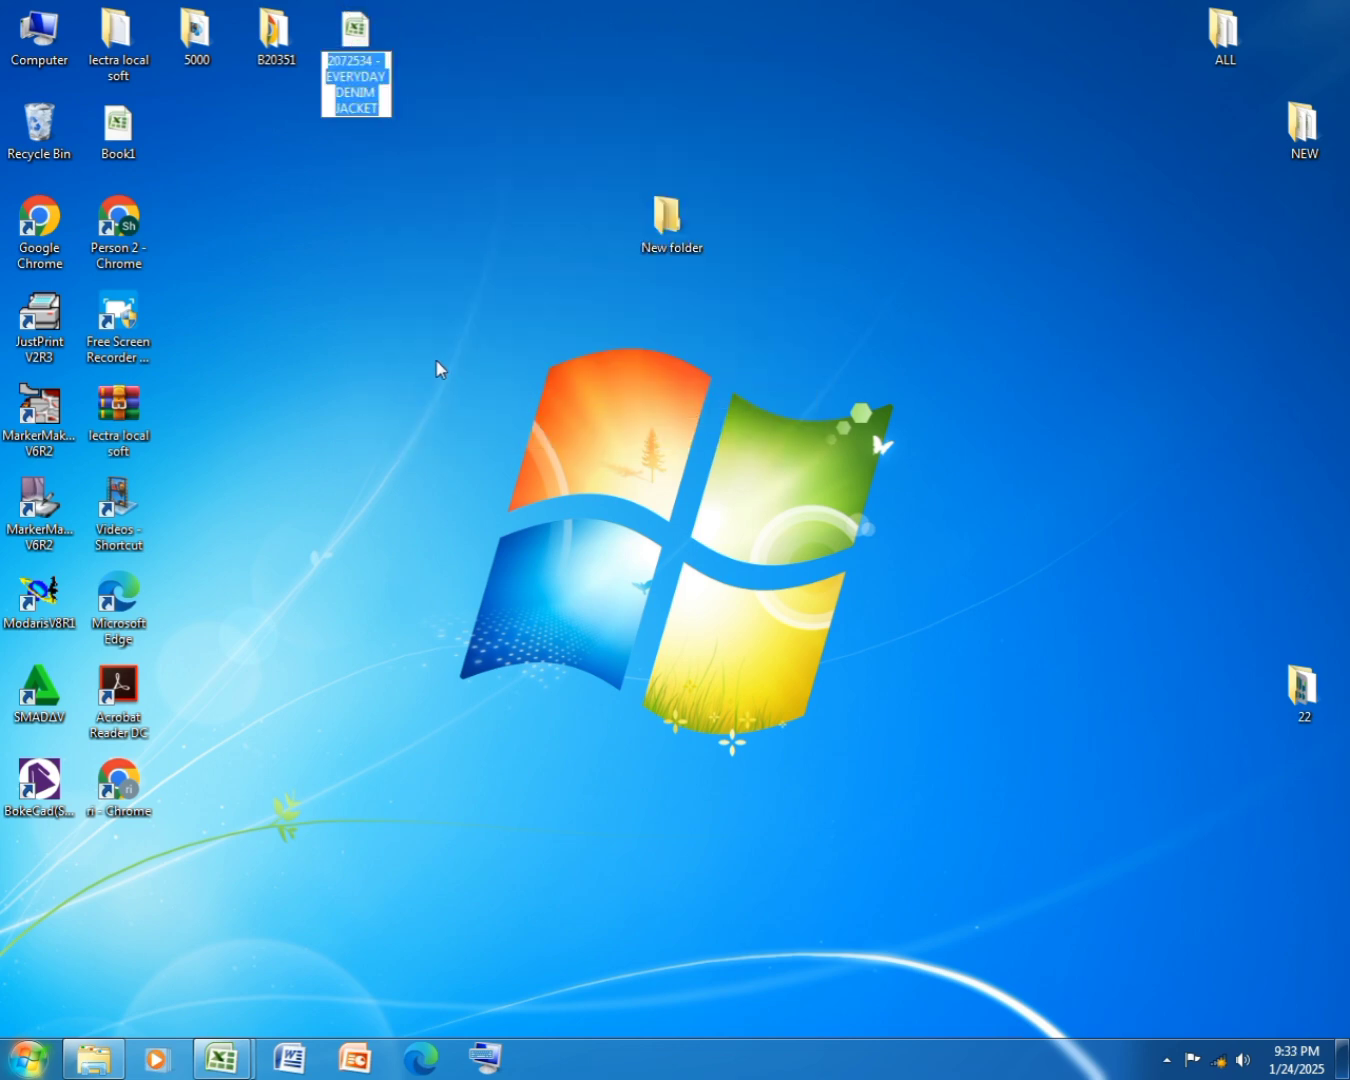
{"action": "right_click", "coordinate": [683, 234]}
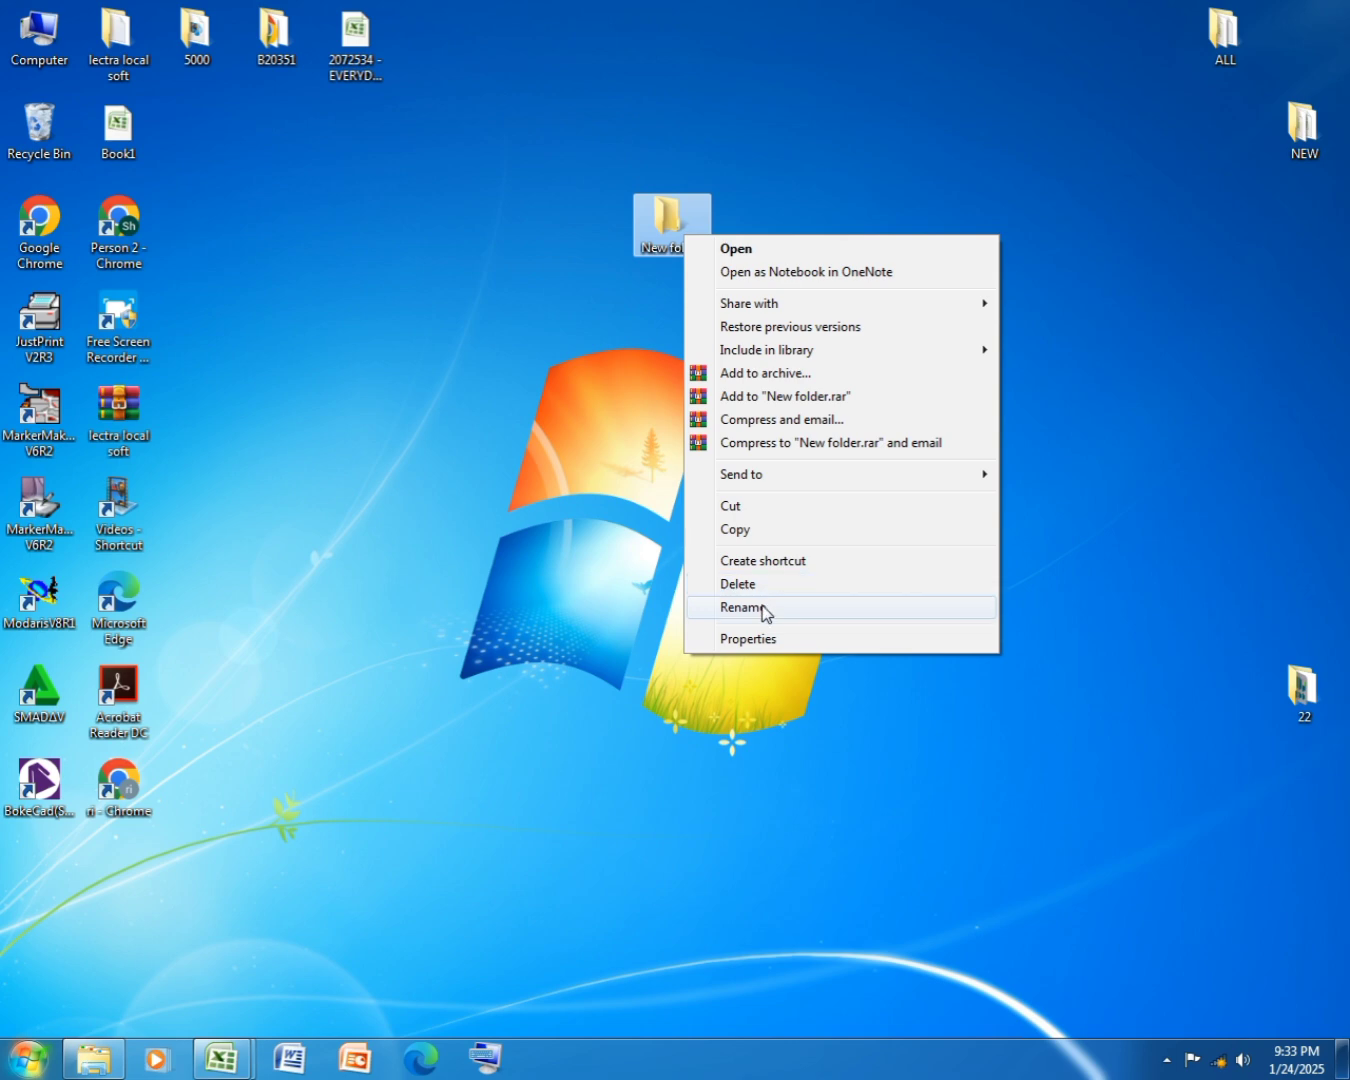
{"action": "left_click", "coordinate": [741, 608]}
{"action": "key", "text": "ctrl+v"}
{"action": "left_click", "coordinate": [777, 325]}
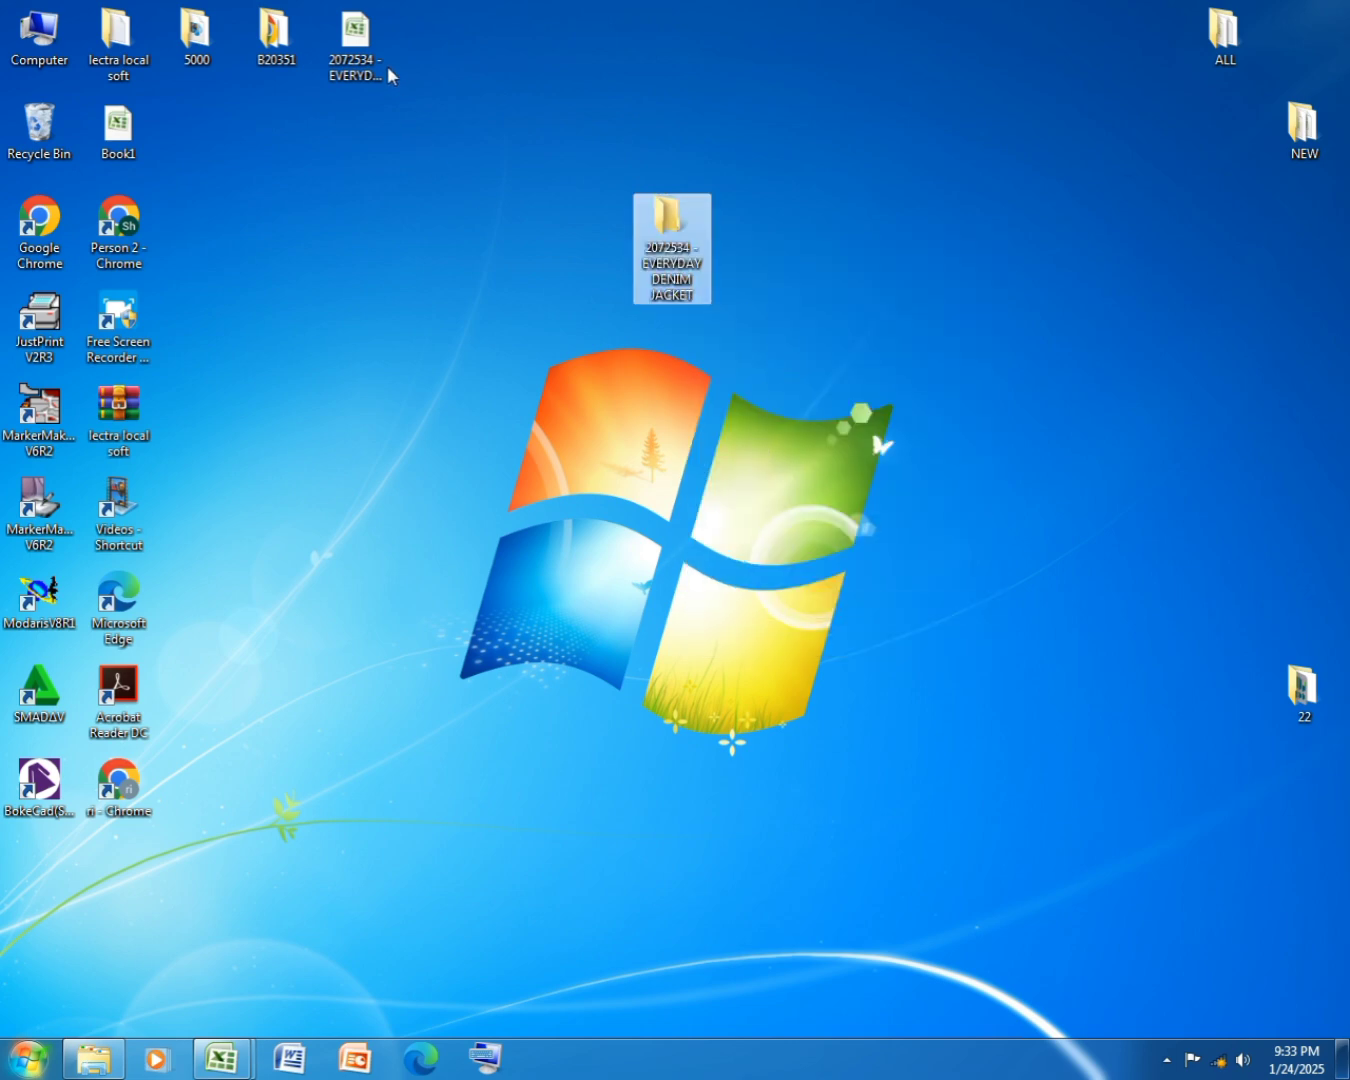
- Move the denim jacket workbook into the matching folder, then open the folder and place its window on the right half of the desktop
{"action": "left_click_drag", "start_coordinate": [375, 52], "coordinate": [699, 227]}
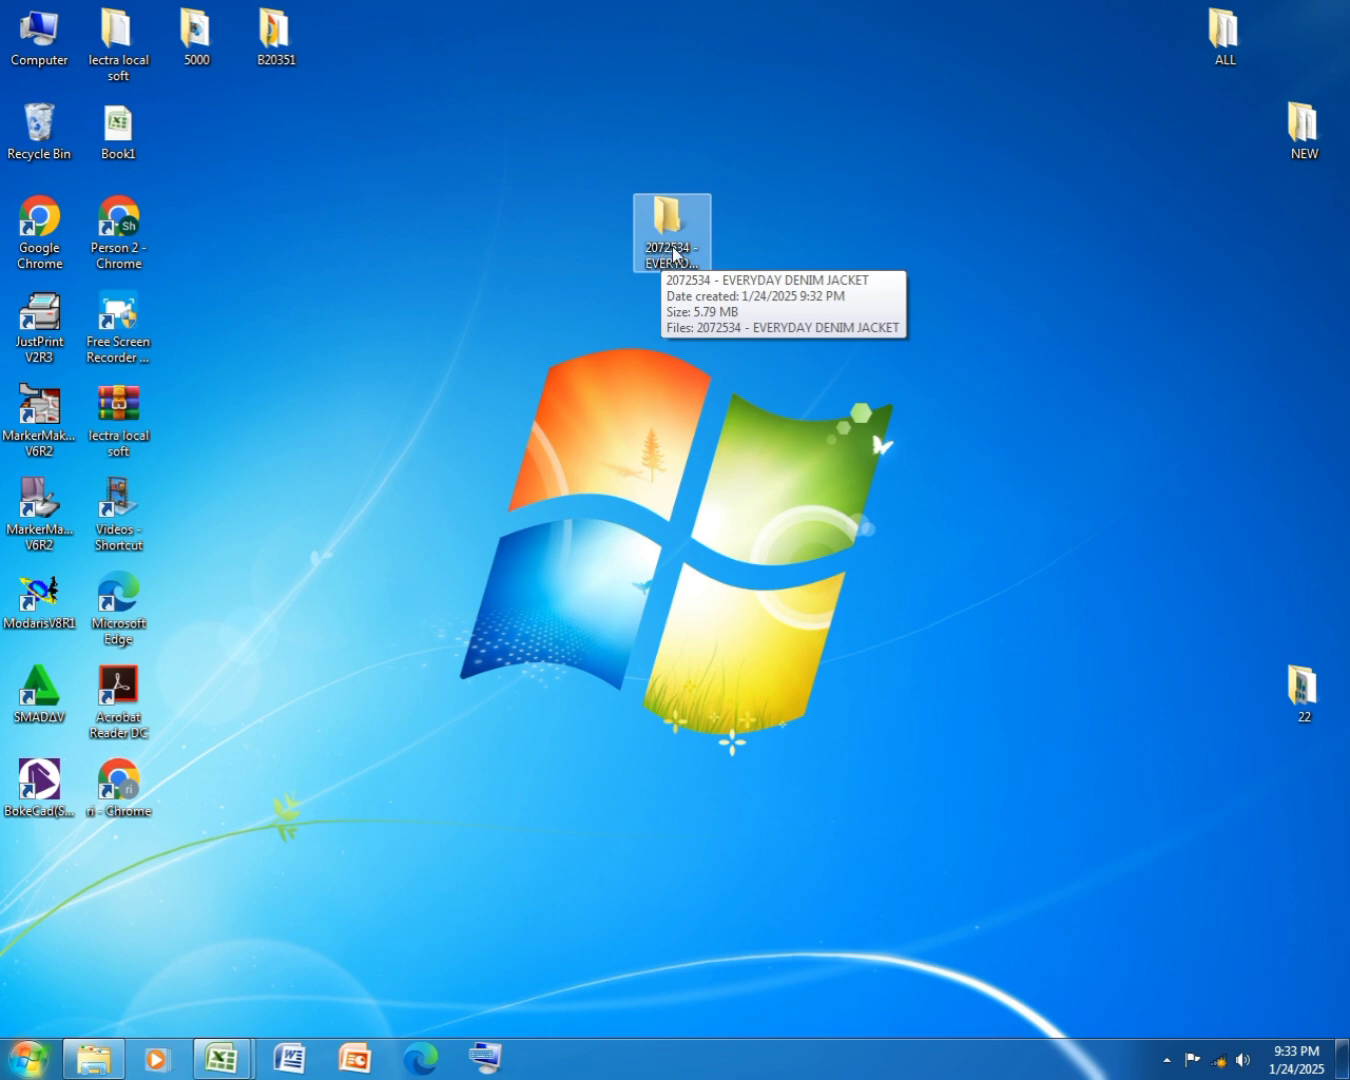
{"action": "double_click", "coordinate": [676, 250]}
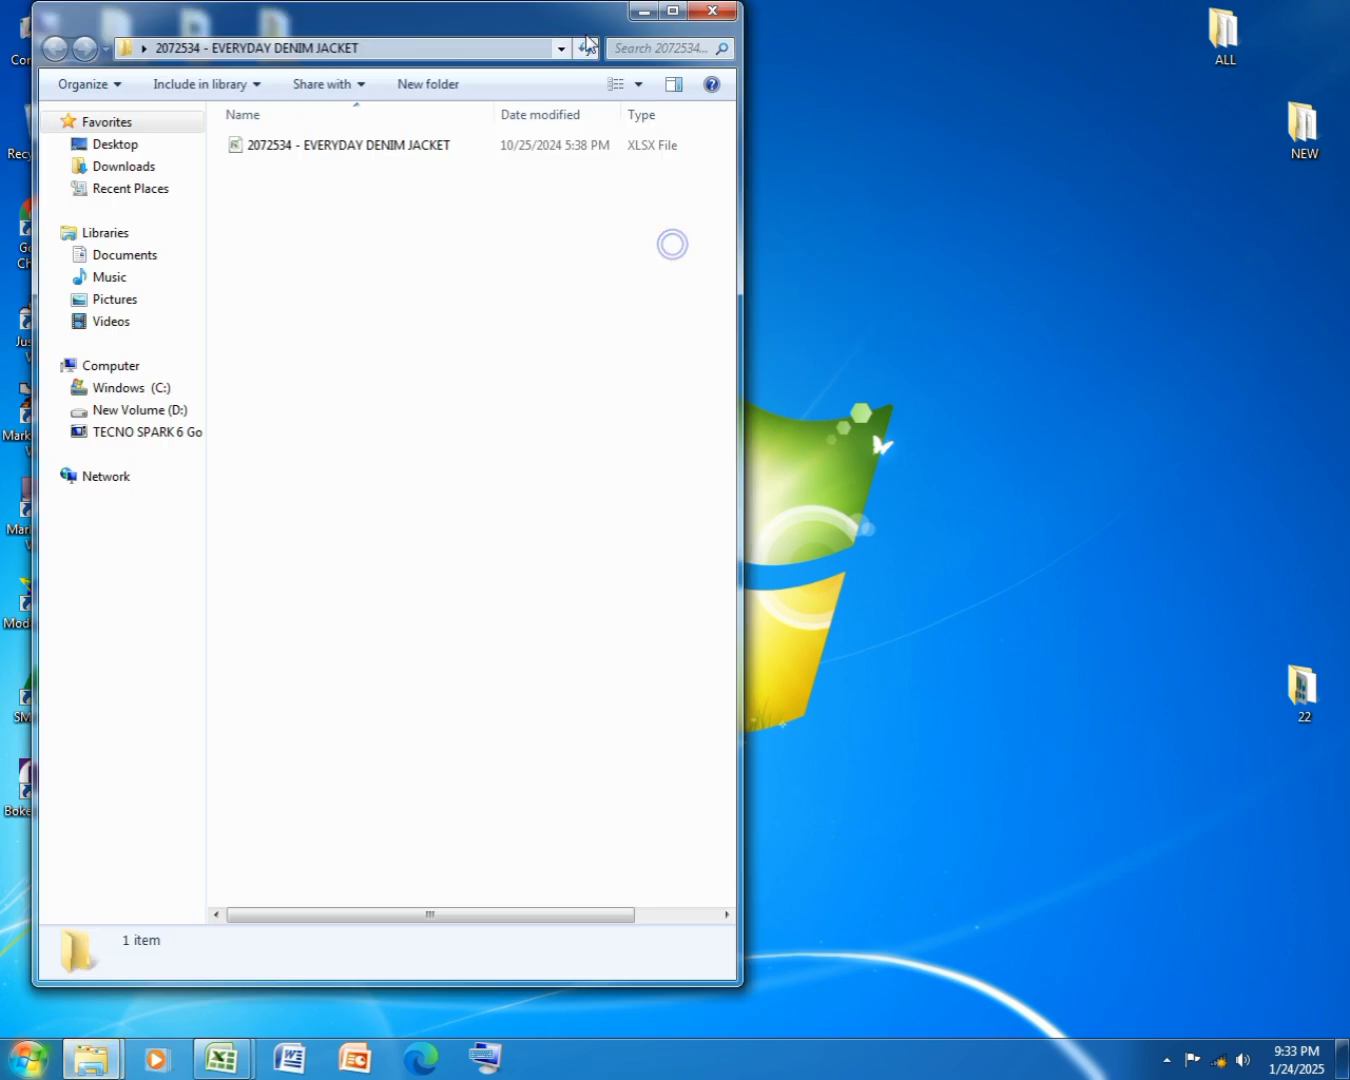
{"action": "left_click_drag", "start_coordinate": [388, 42], "coordinate": [1085, 1]}
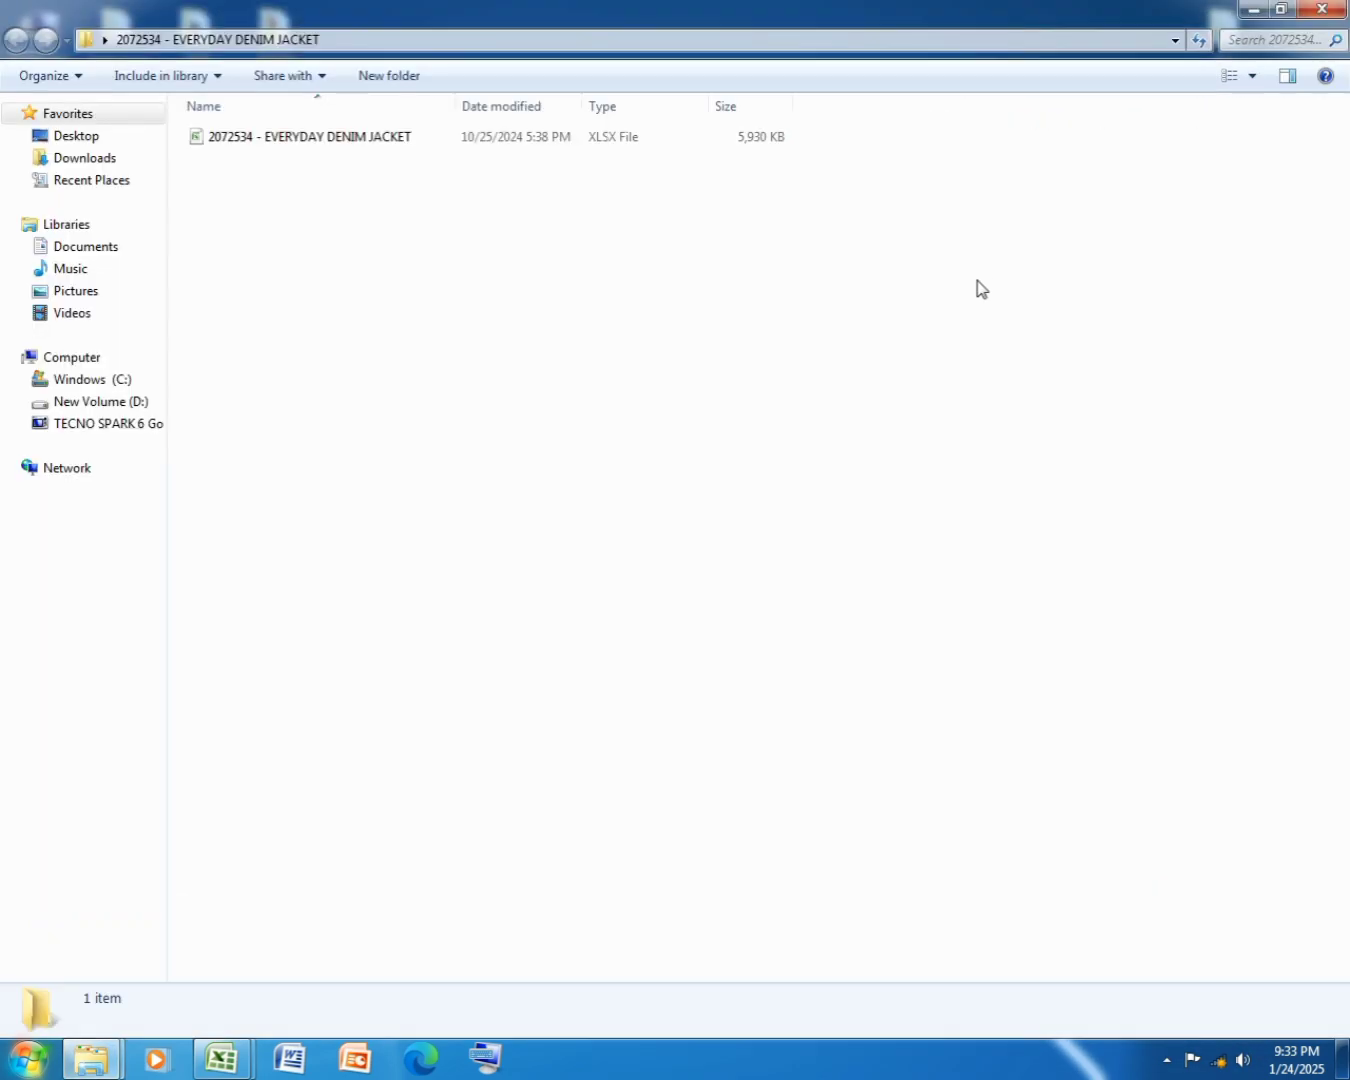
{"action": "left_click", "coordinate": [1282, 9]}
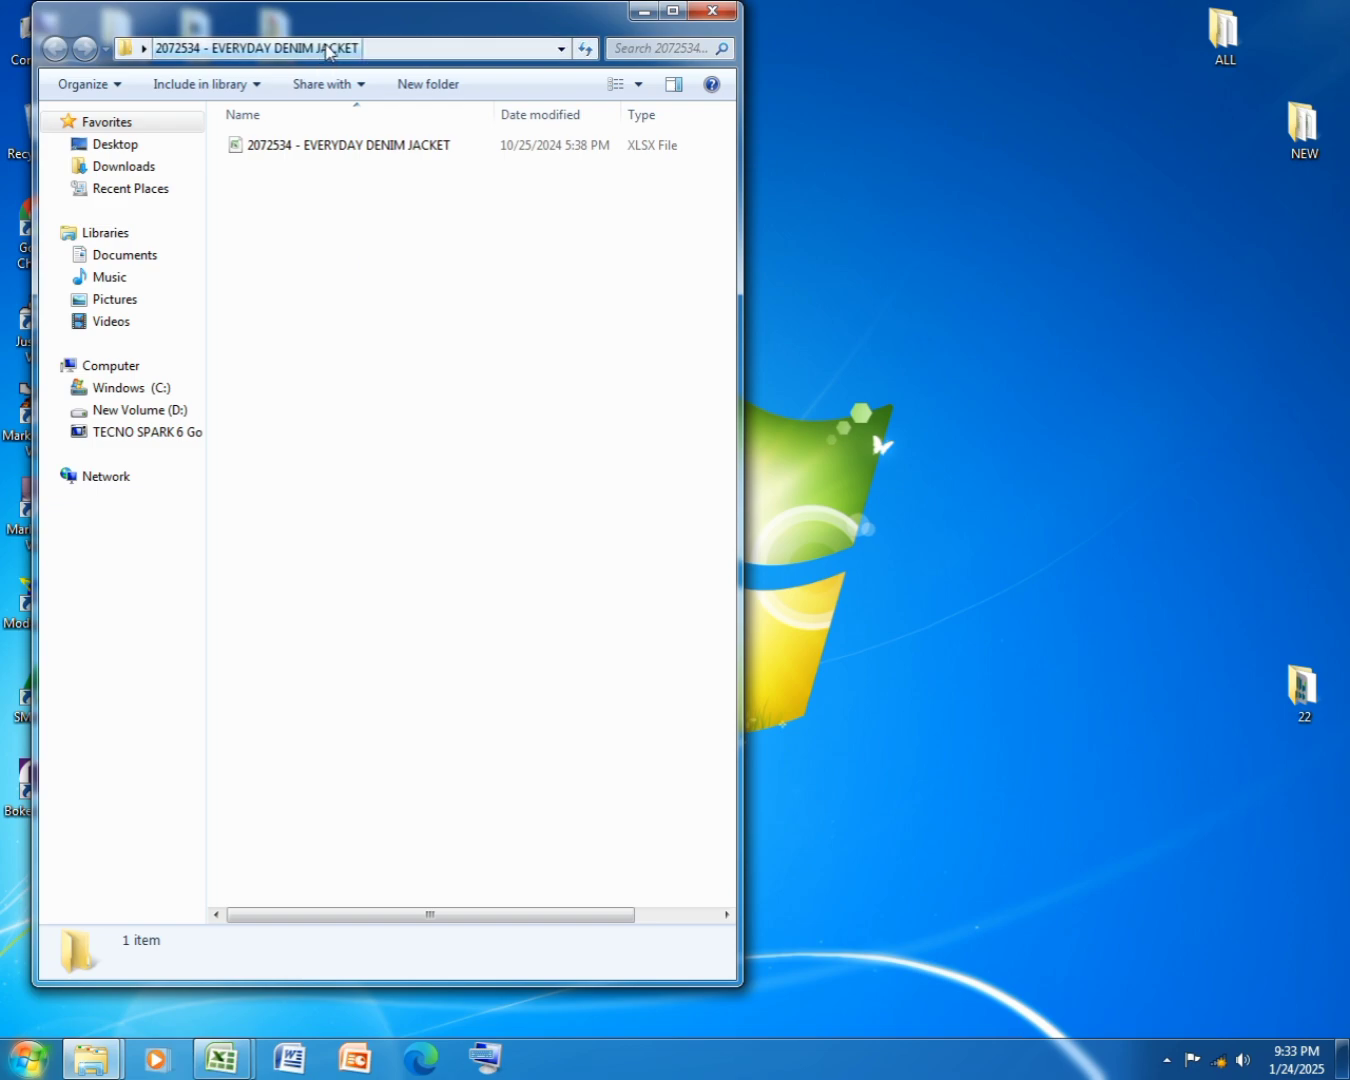
{"action": "left_click_drag", "start_coordinate": [330, 26], "coordinate": [1090, 28]}
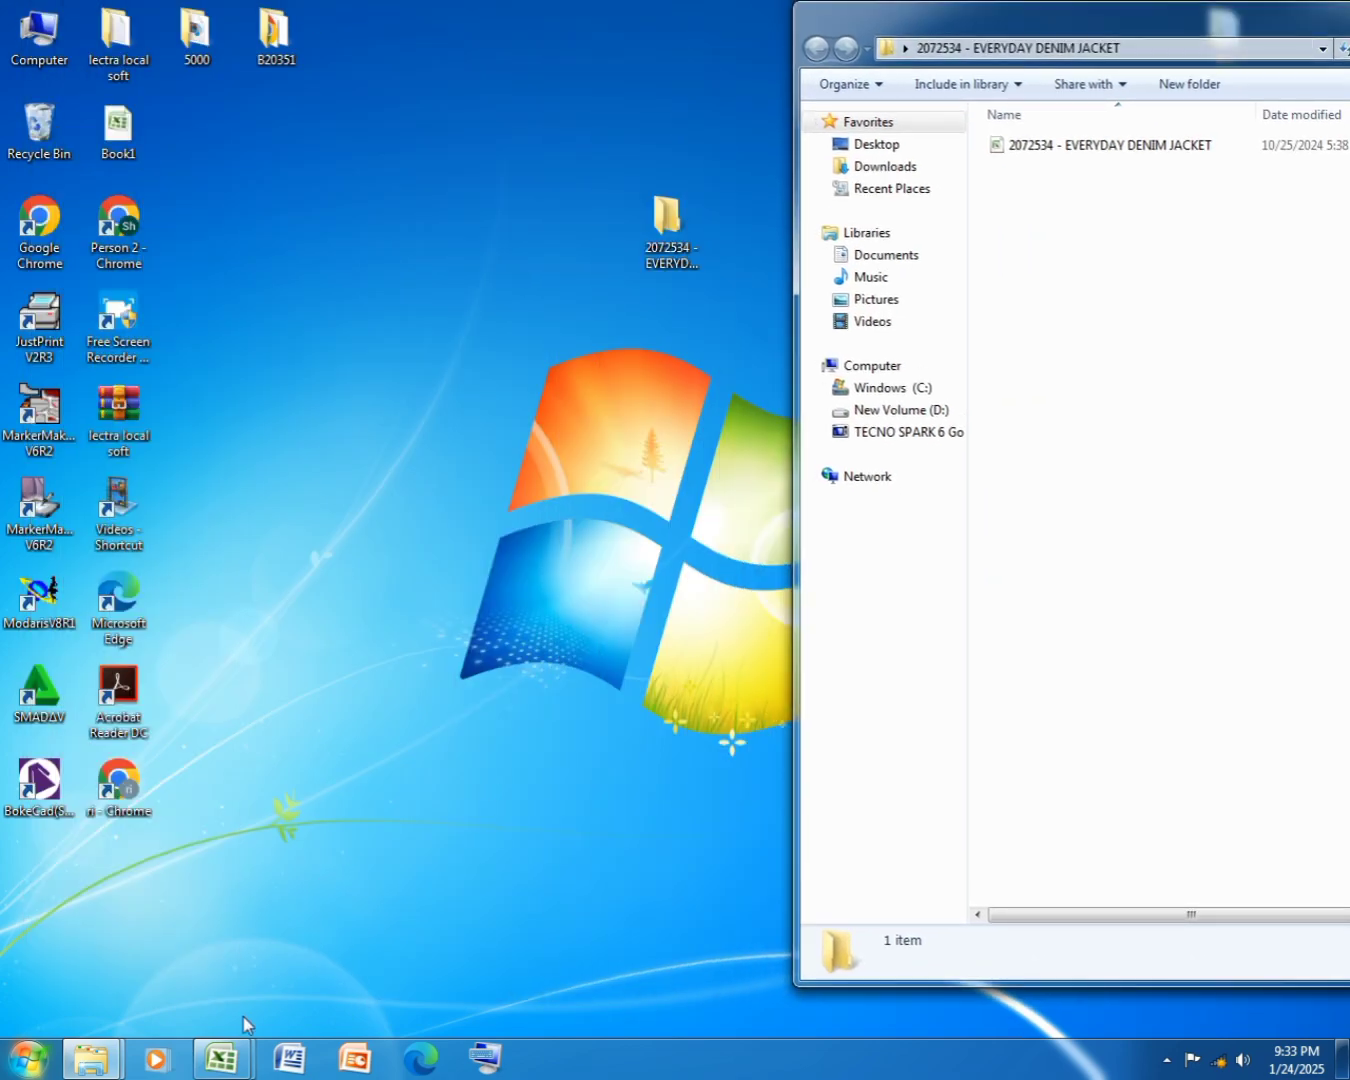
- Switch to the denim jacket workbook in Excel and place it beside the folder window with sizes 8 to 24 in view
{"action": "mouse_move", "coordinate": [221, 1058]}
{"action": "left_click", "coordinate": [346, 957]}
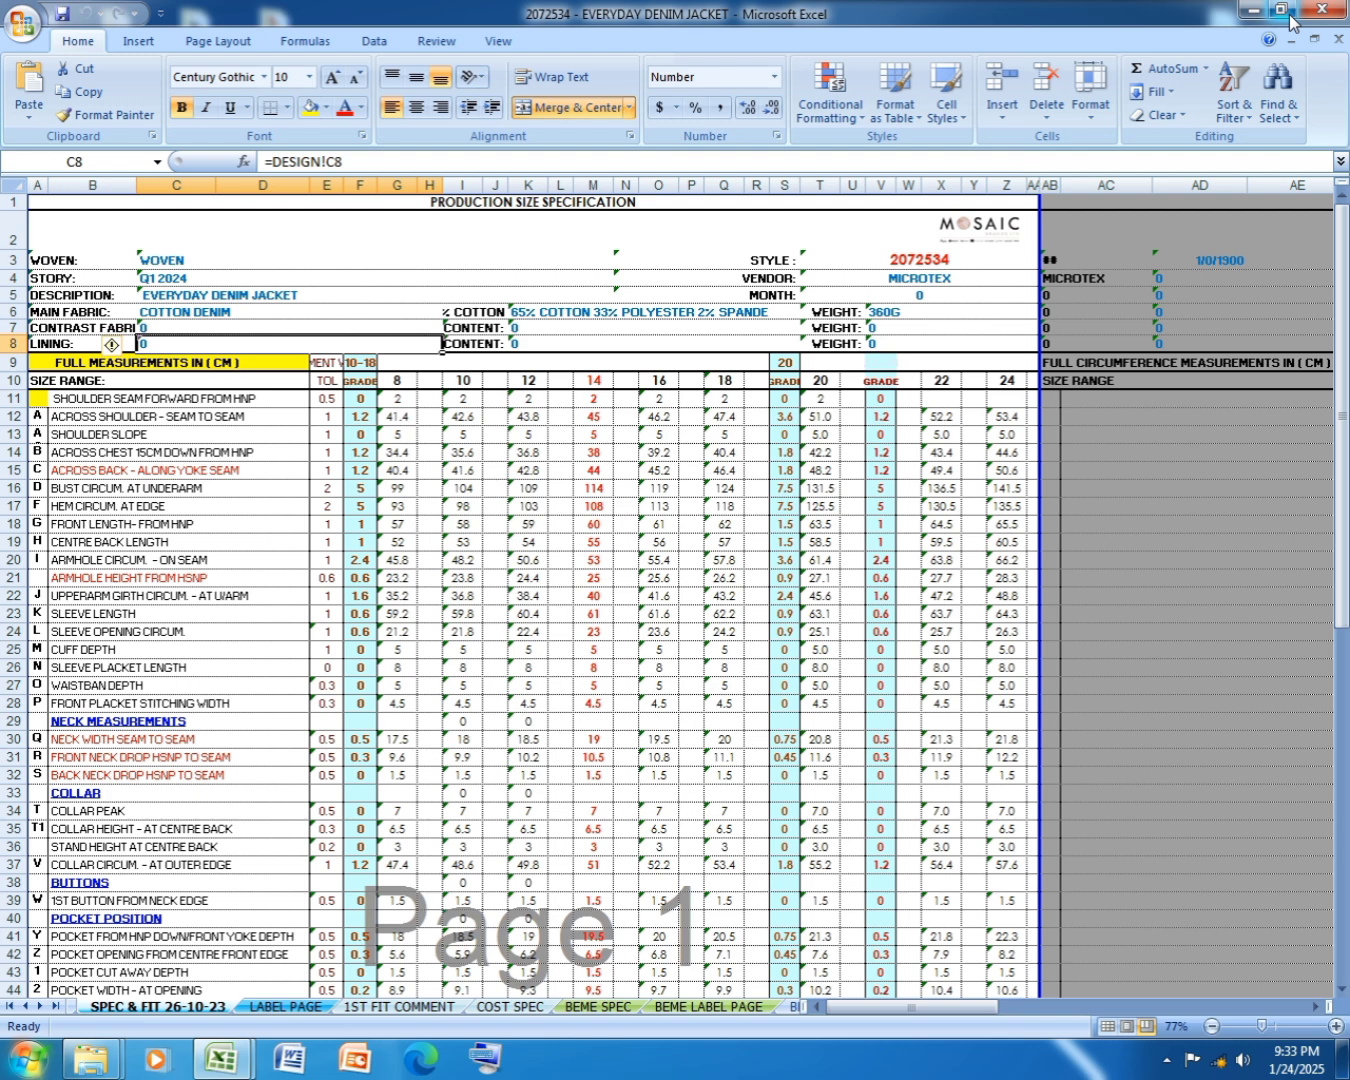
{"action": "left_click", "coordinate": [396, 382]}
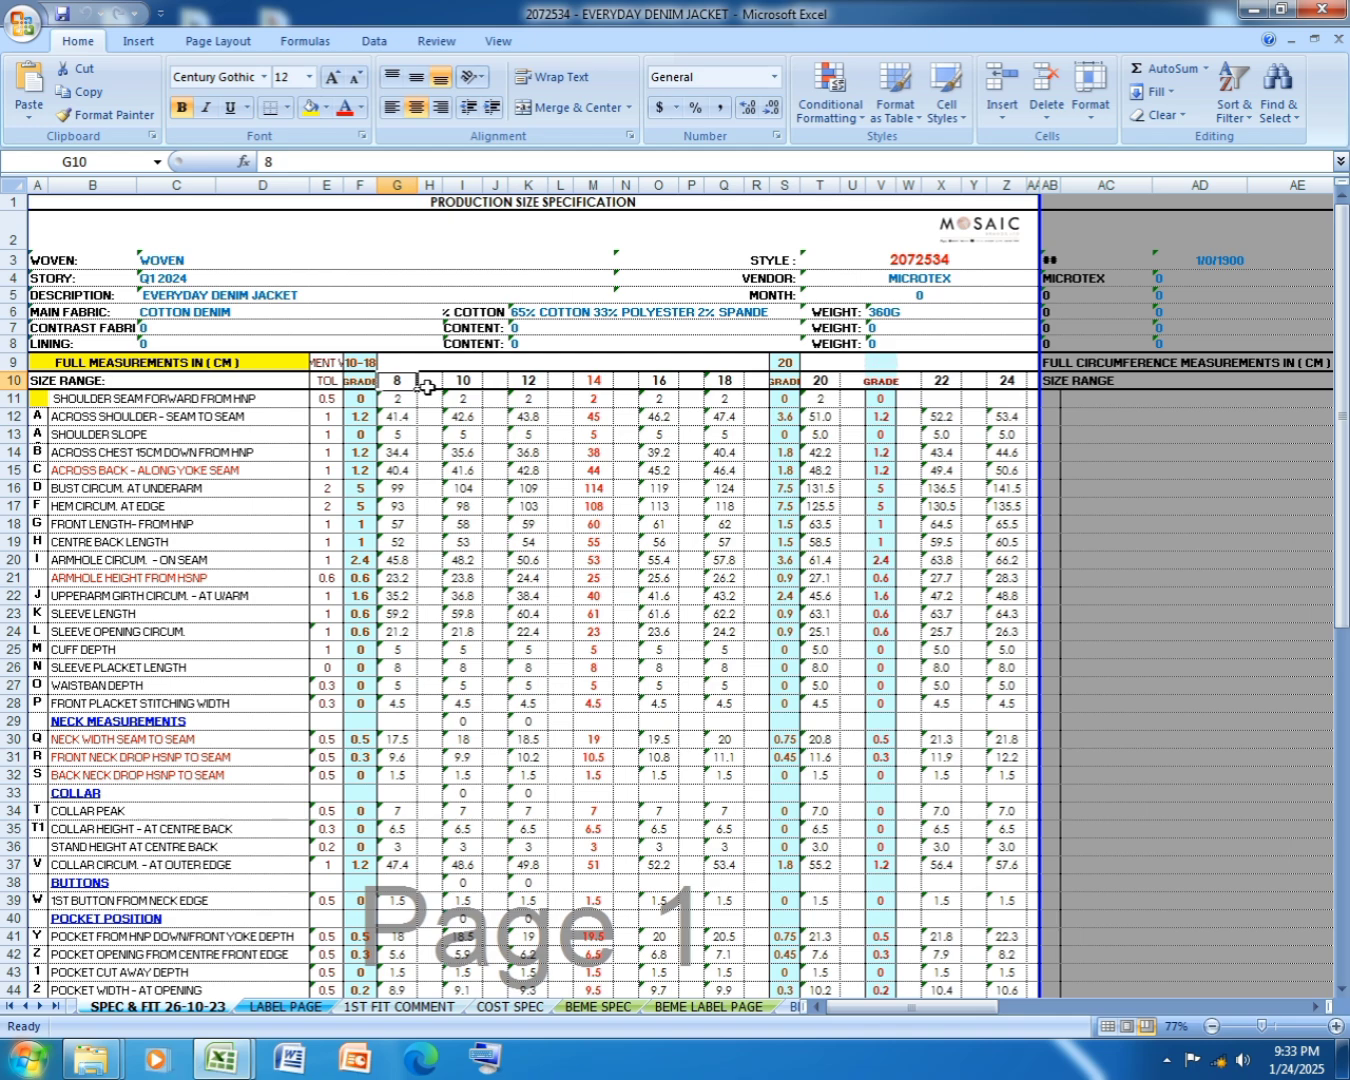
{"action": "left_click", "coordinate": [1281, 12]}
{"action": "left_click_drag", "start_coordinate": [650, 566], "coordinate": [536, 121]}
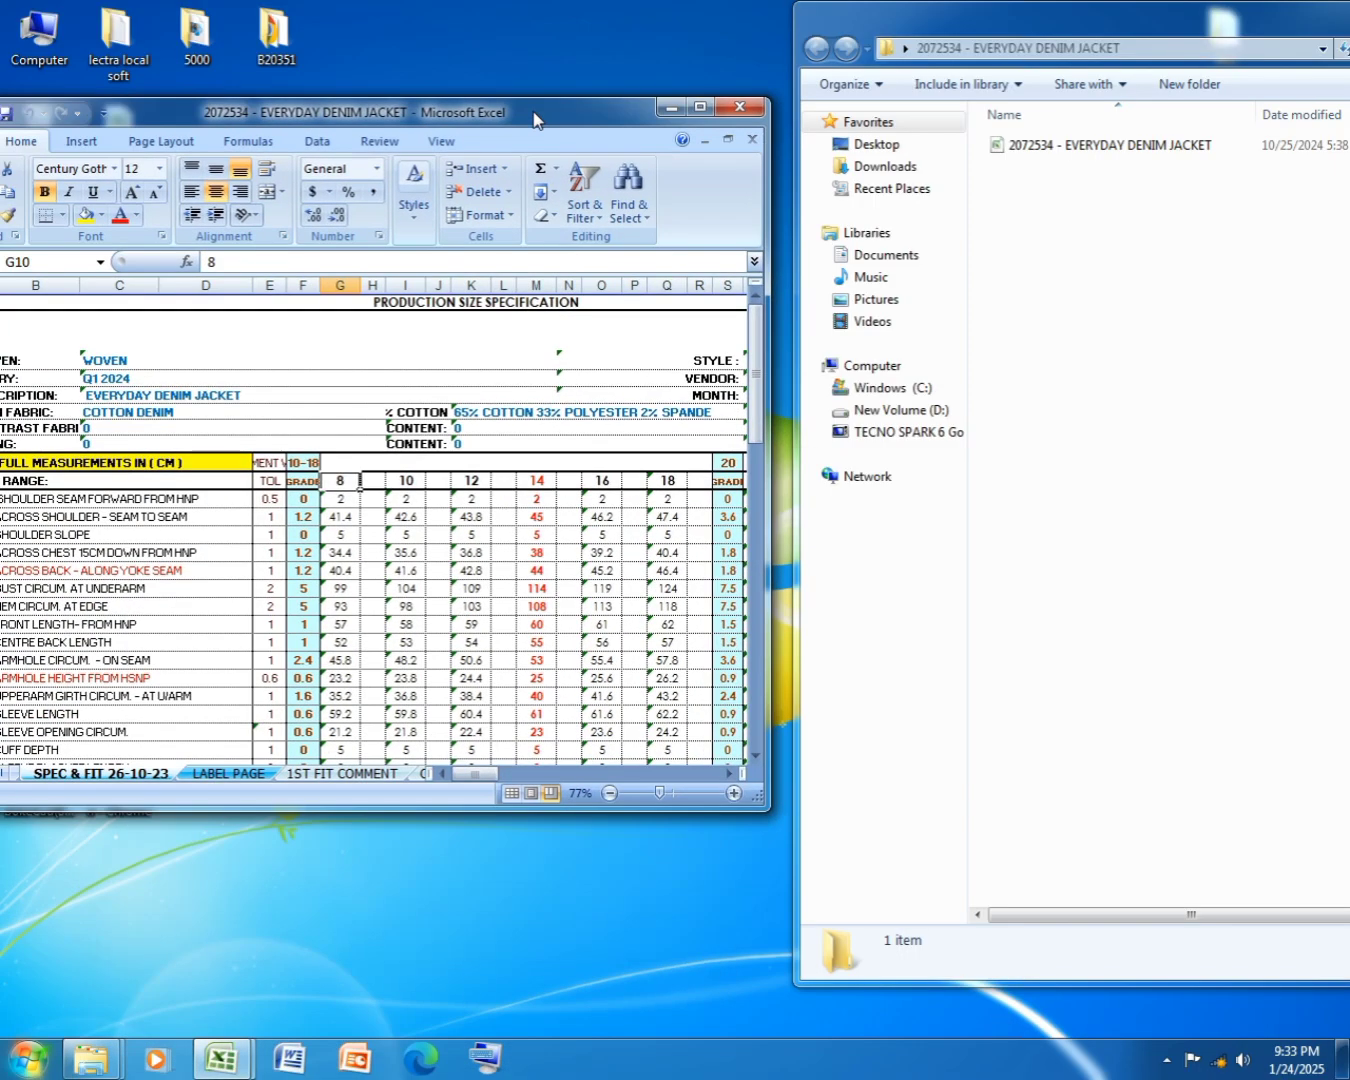
{"action": "left_click", "coordinate": [733, 773]}
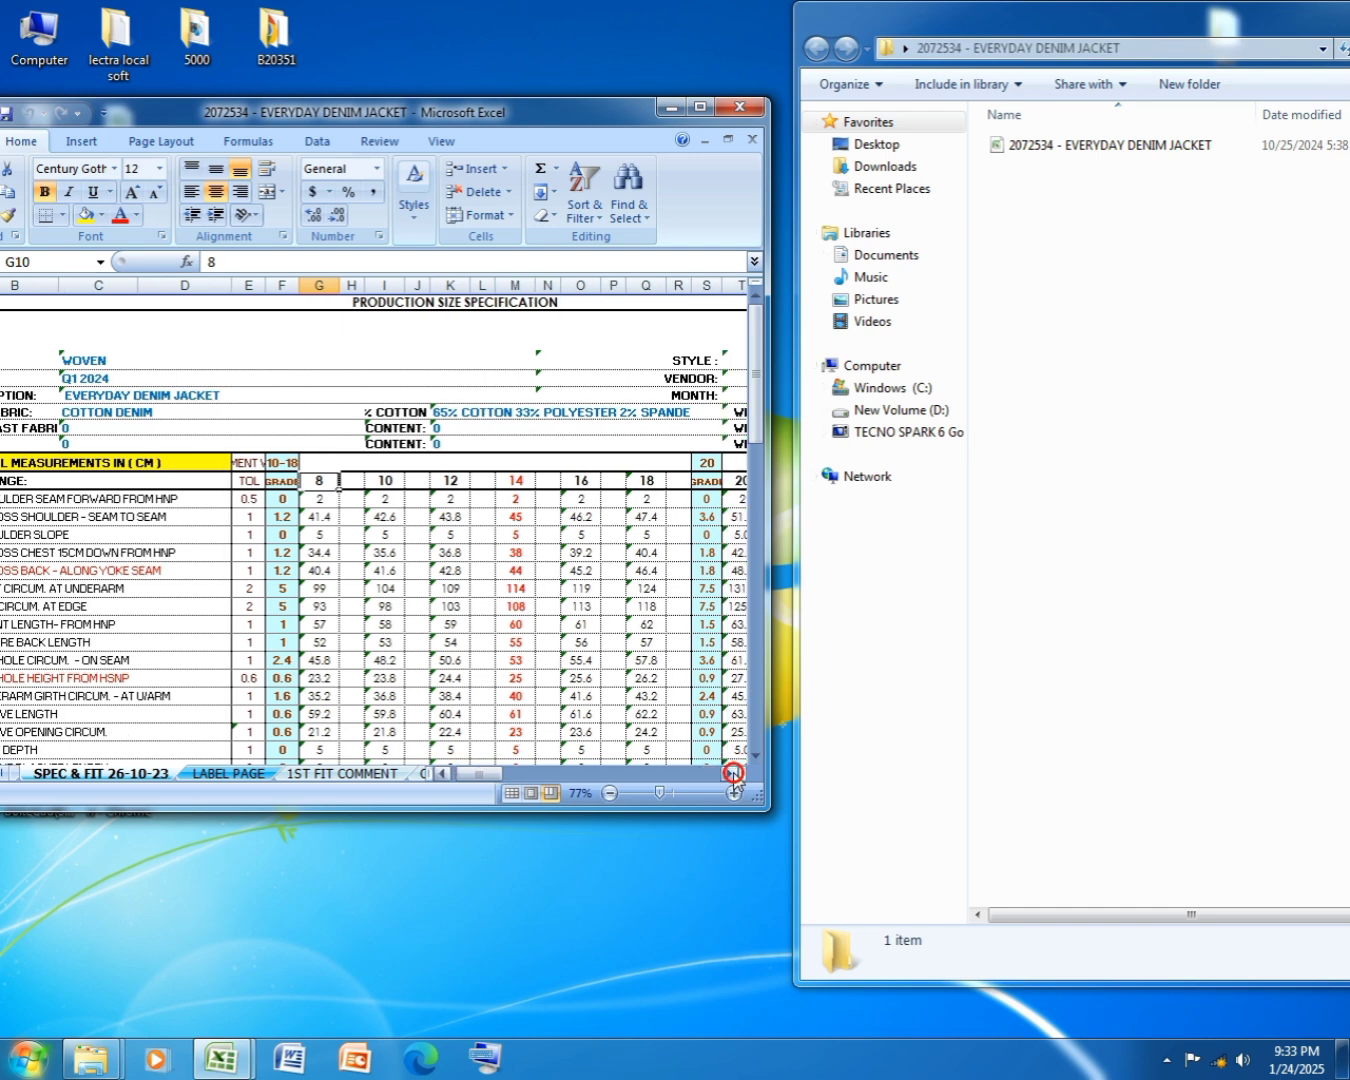
{"action": "left_click", "coordinate": [733, 773]}
{"action": "left_click", "coordinate": [733, 773]}
{"action": "left_click", "coordinate": [733, 773]}
{"action": "left_click", "coordinate": [733, 774]}
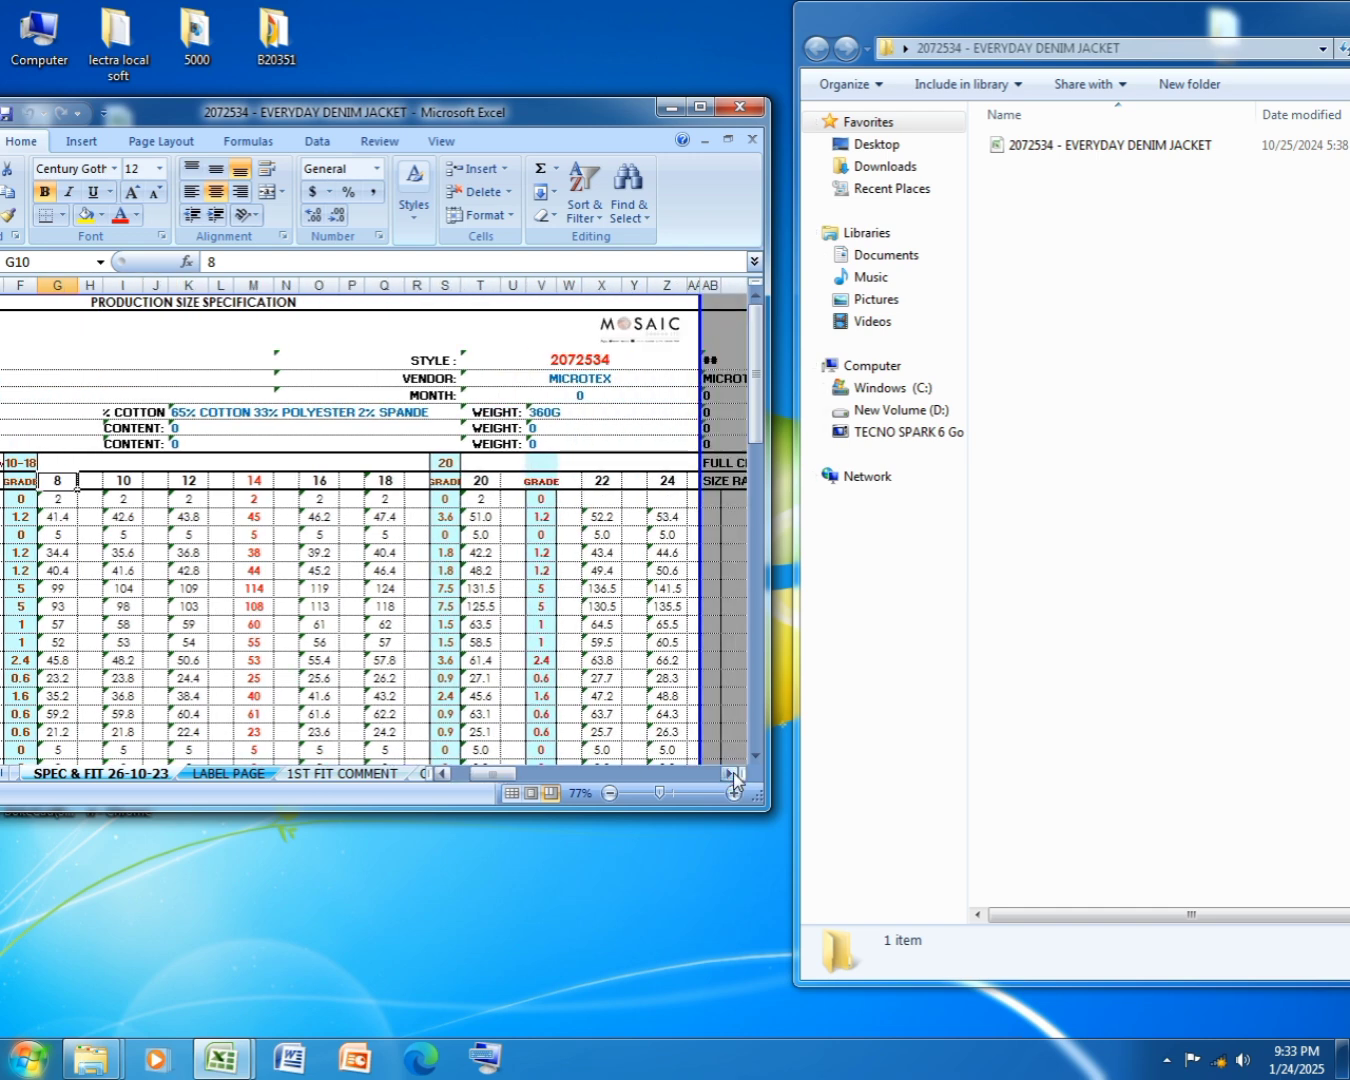
- Create a new text document in the denim jacket folder and open it in Notepad
{"action": "right_click_drag", "start_coordinate": [1103, 350], "coordinate": [1092, 384]}
{"action": "left_click", "coordinate": [1153, 640]}
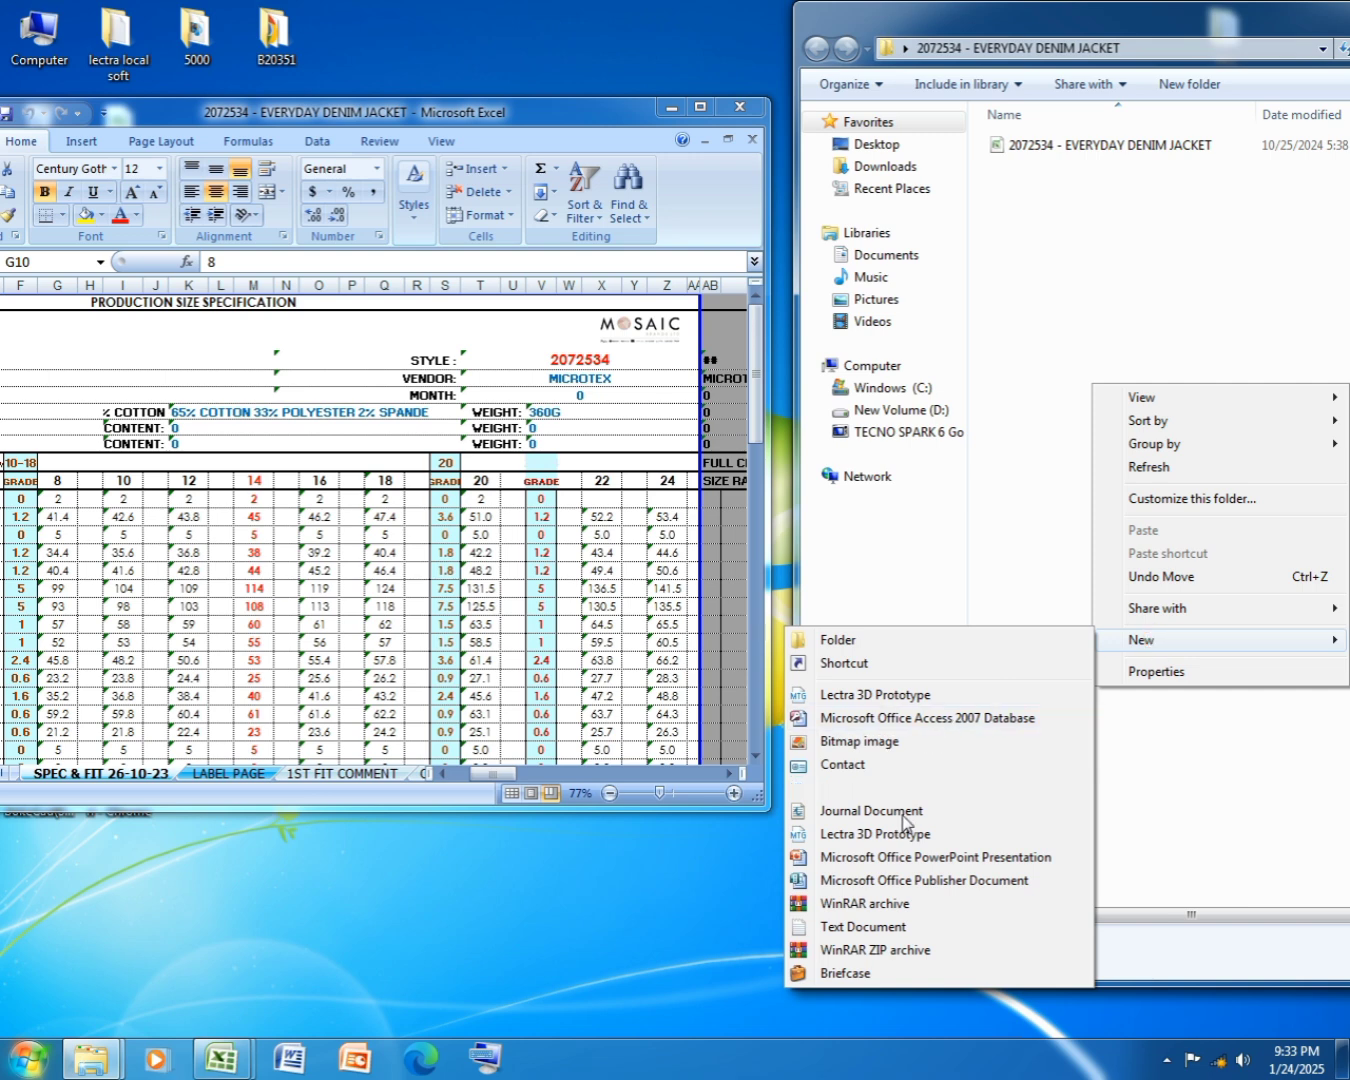
{"action": "left_click", "coordinate": [890, 927]}
{"action": "double_click", "coordinate": [1167, 172]}
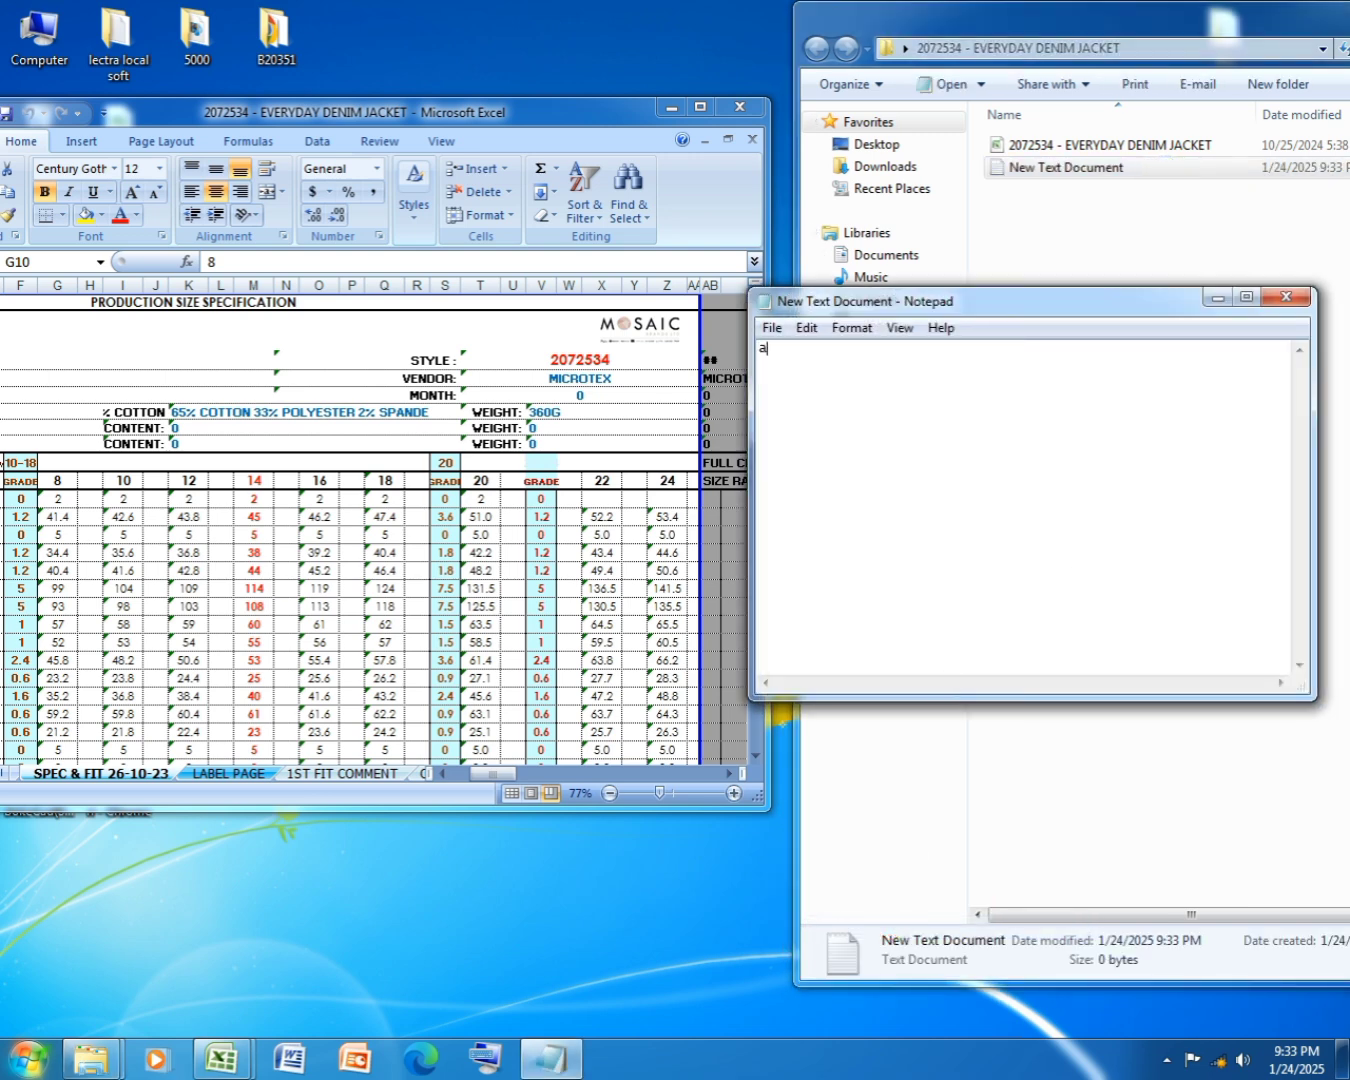
- Enter the size list on separate lines: alpha, 8, 10, 12, *14, 16, 18, 20, 22, 24, checking it against the workbook
{"action": "type", "text": "alpha"}
{"action": "type", "text": "18"}
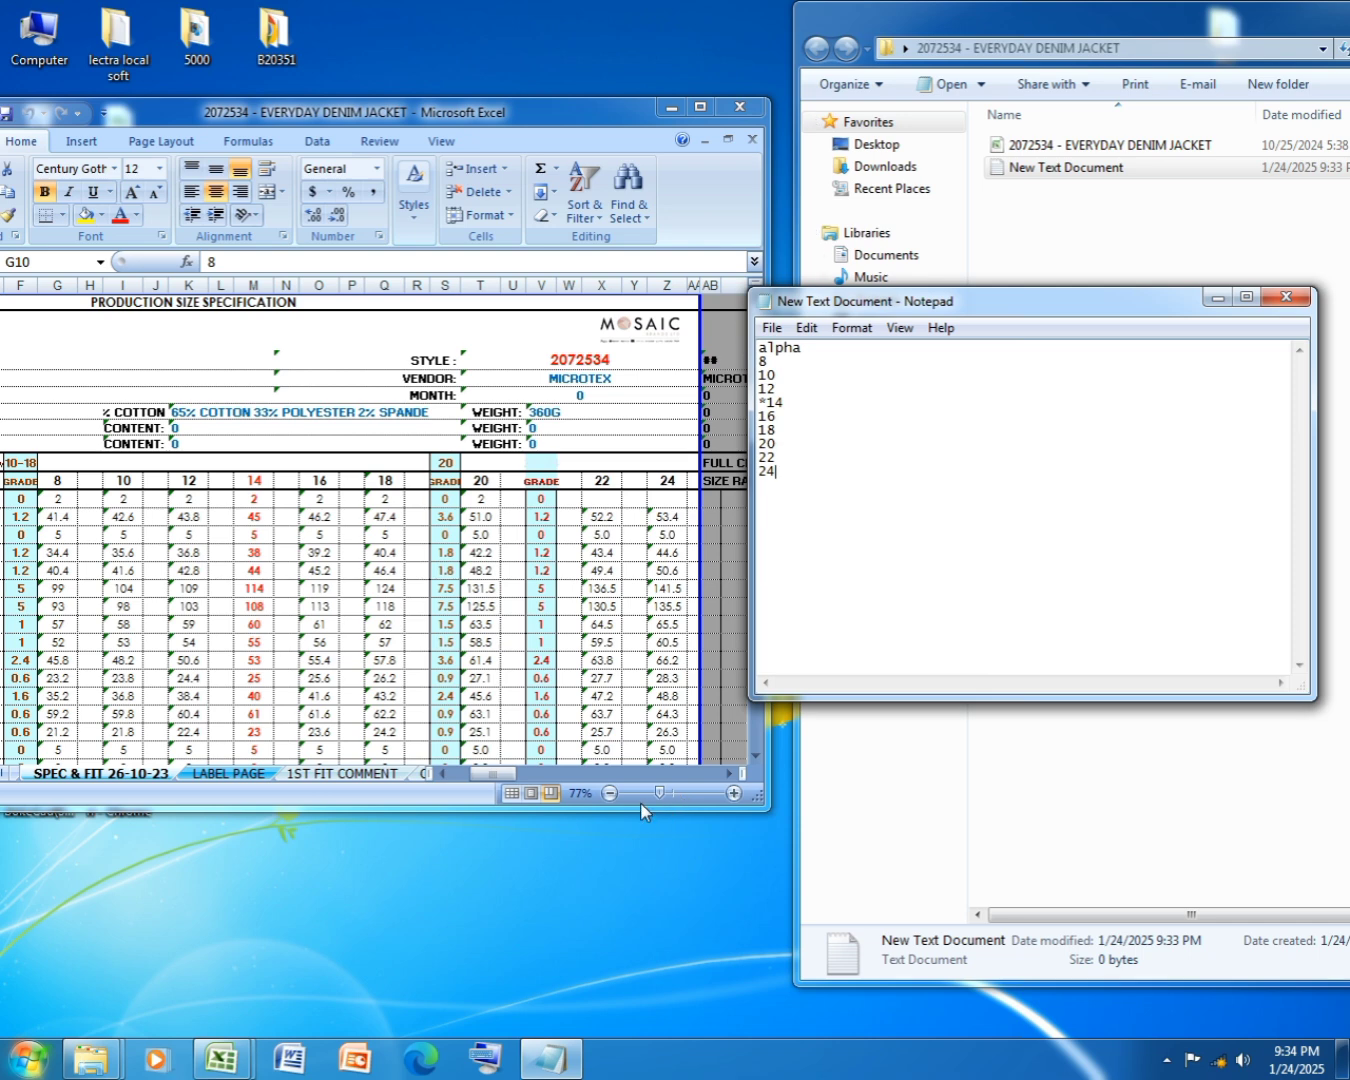
{"action": "left_click", "coordinate": [734, 774]}
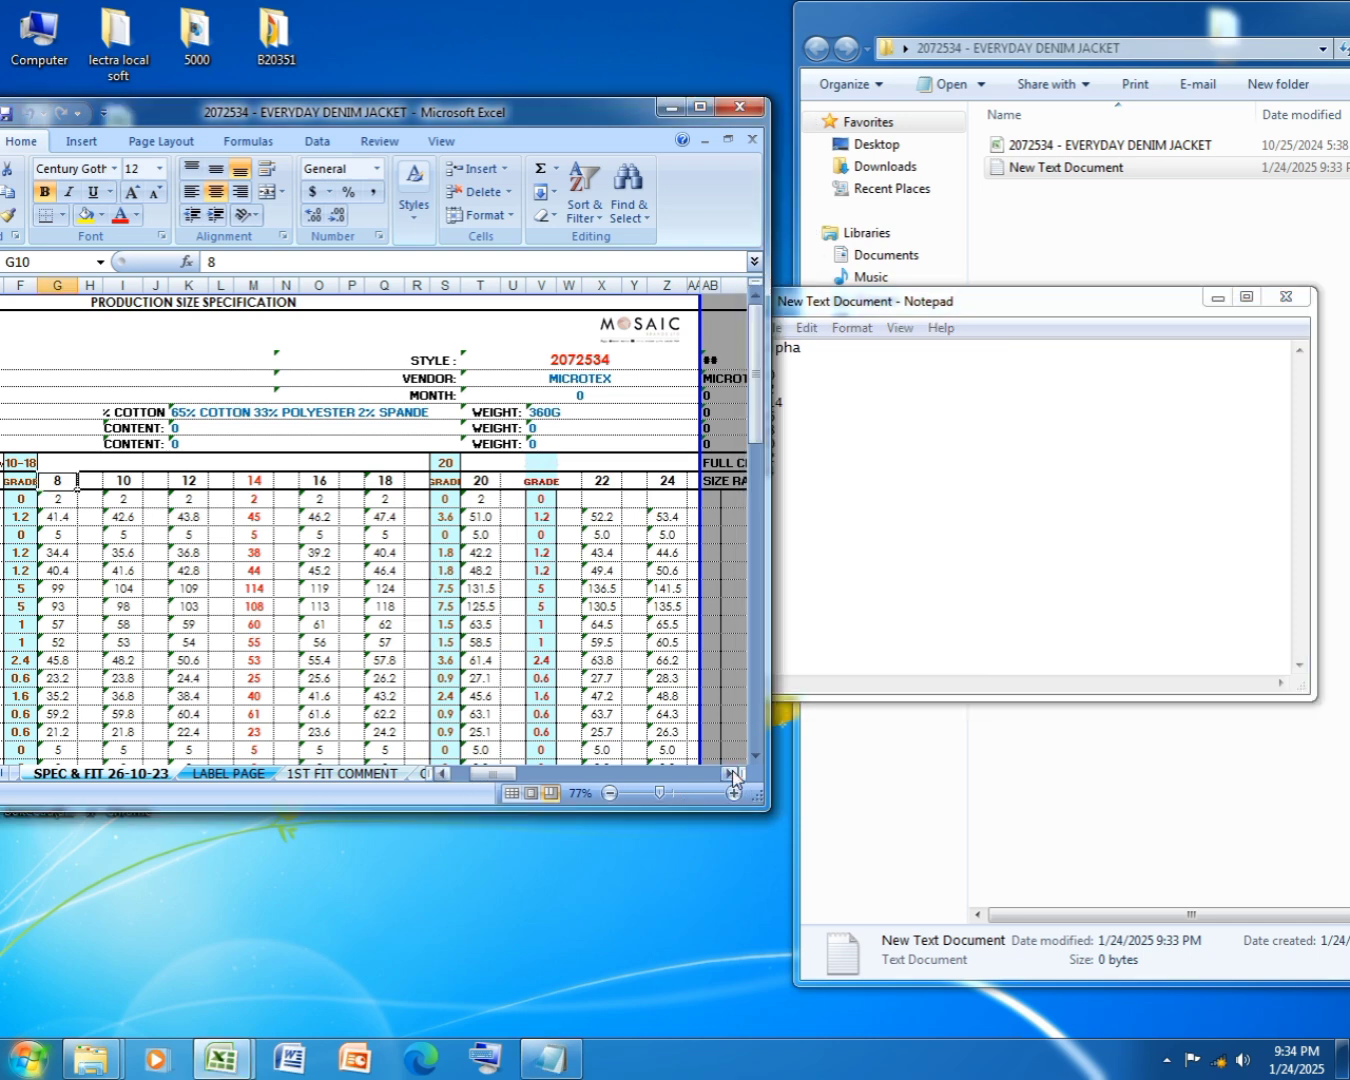
{"action": "left_click", "coordinate": [734, 774]}
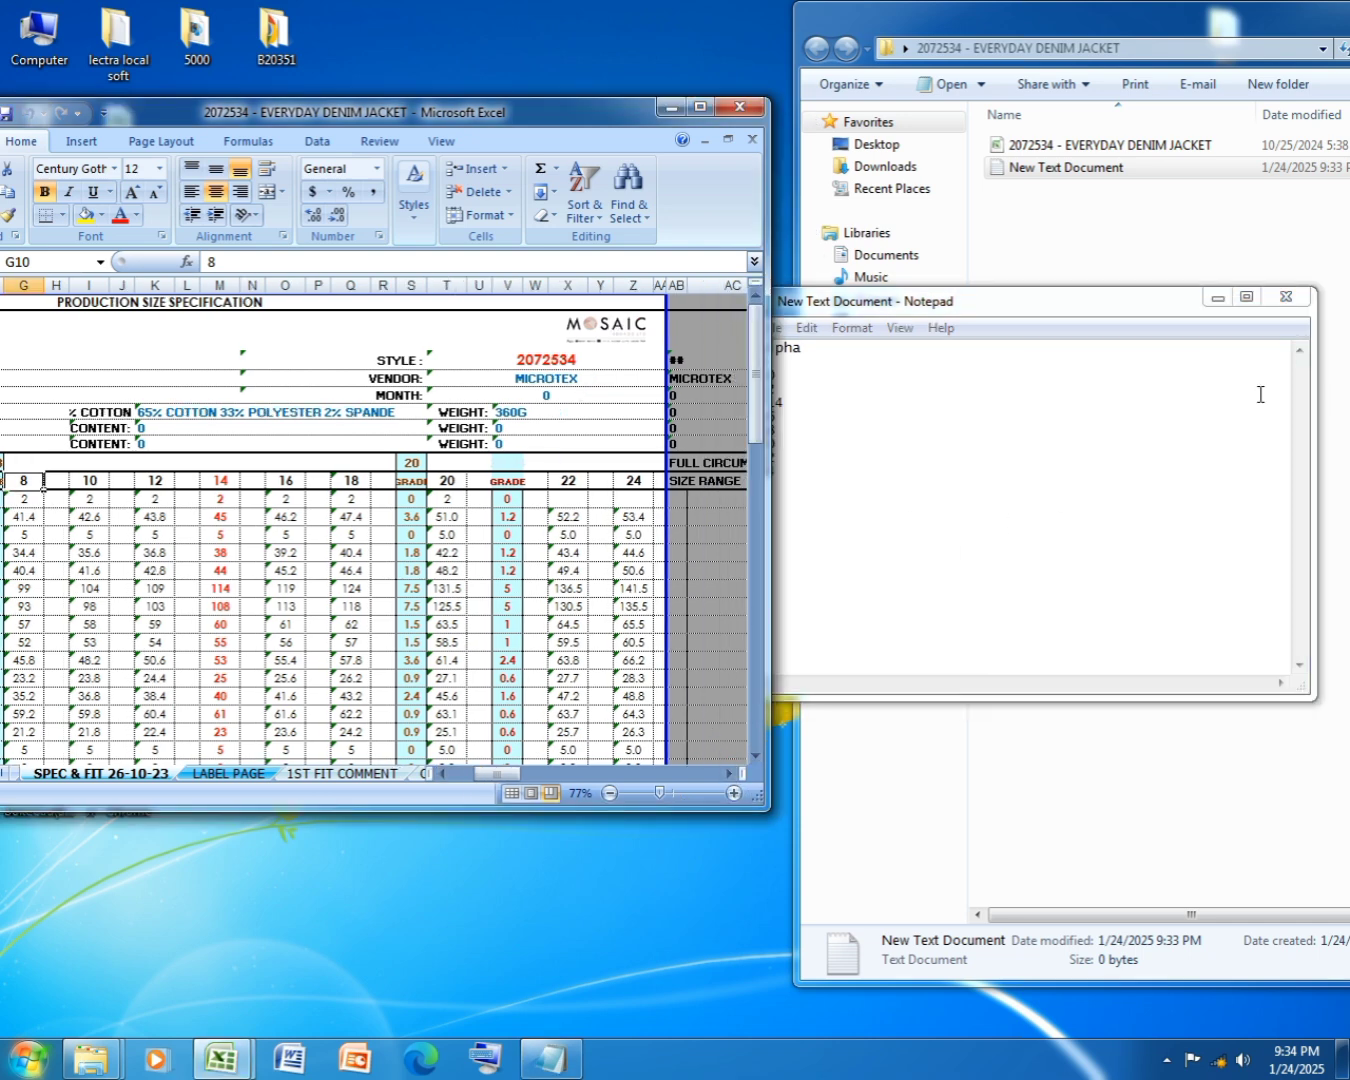
{"action": "left_click", "coordinate": [969, 473]}
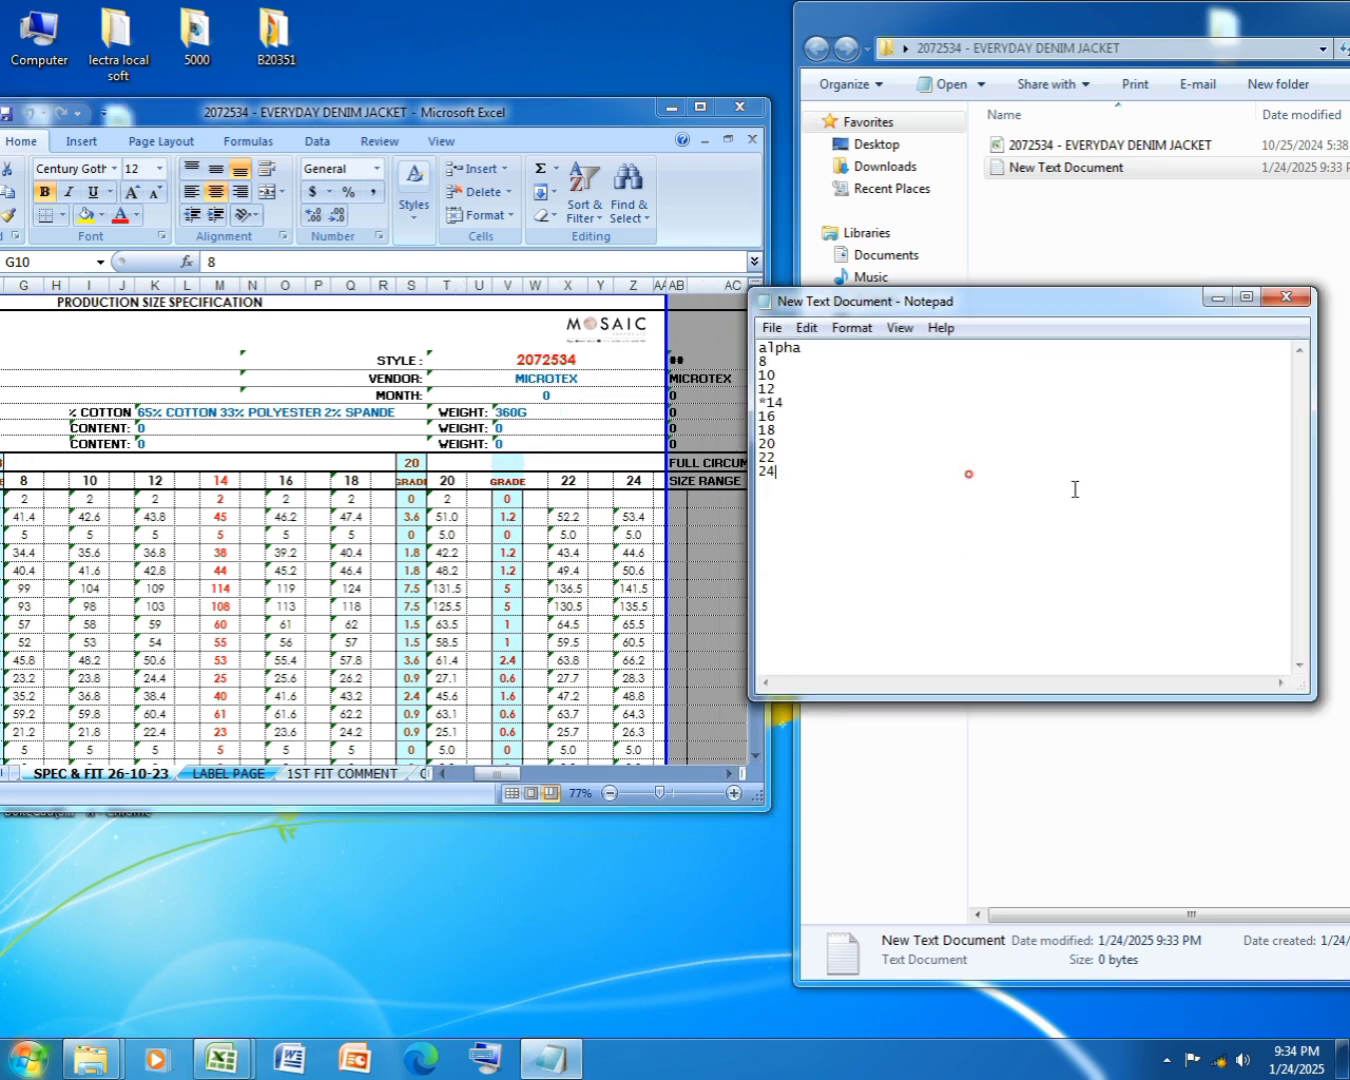
- Save and close the size list, then reopen it to check its contents and close it again
{"action": "left_click", "coordinate": [770, 330]}
{"action": "left_click", "coordinate": [806, 396]}
{"action": "left_click", "coordinate": [1286, 297]}
{"action": "double_click", "coordinate": [1130, 167]}
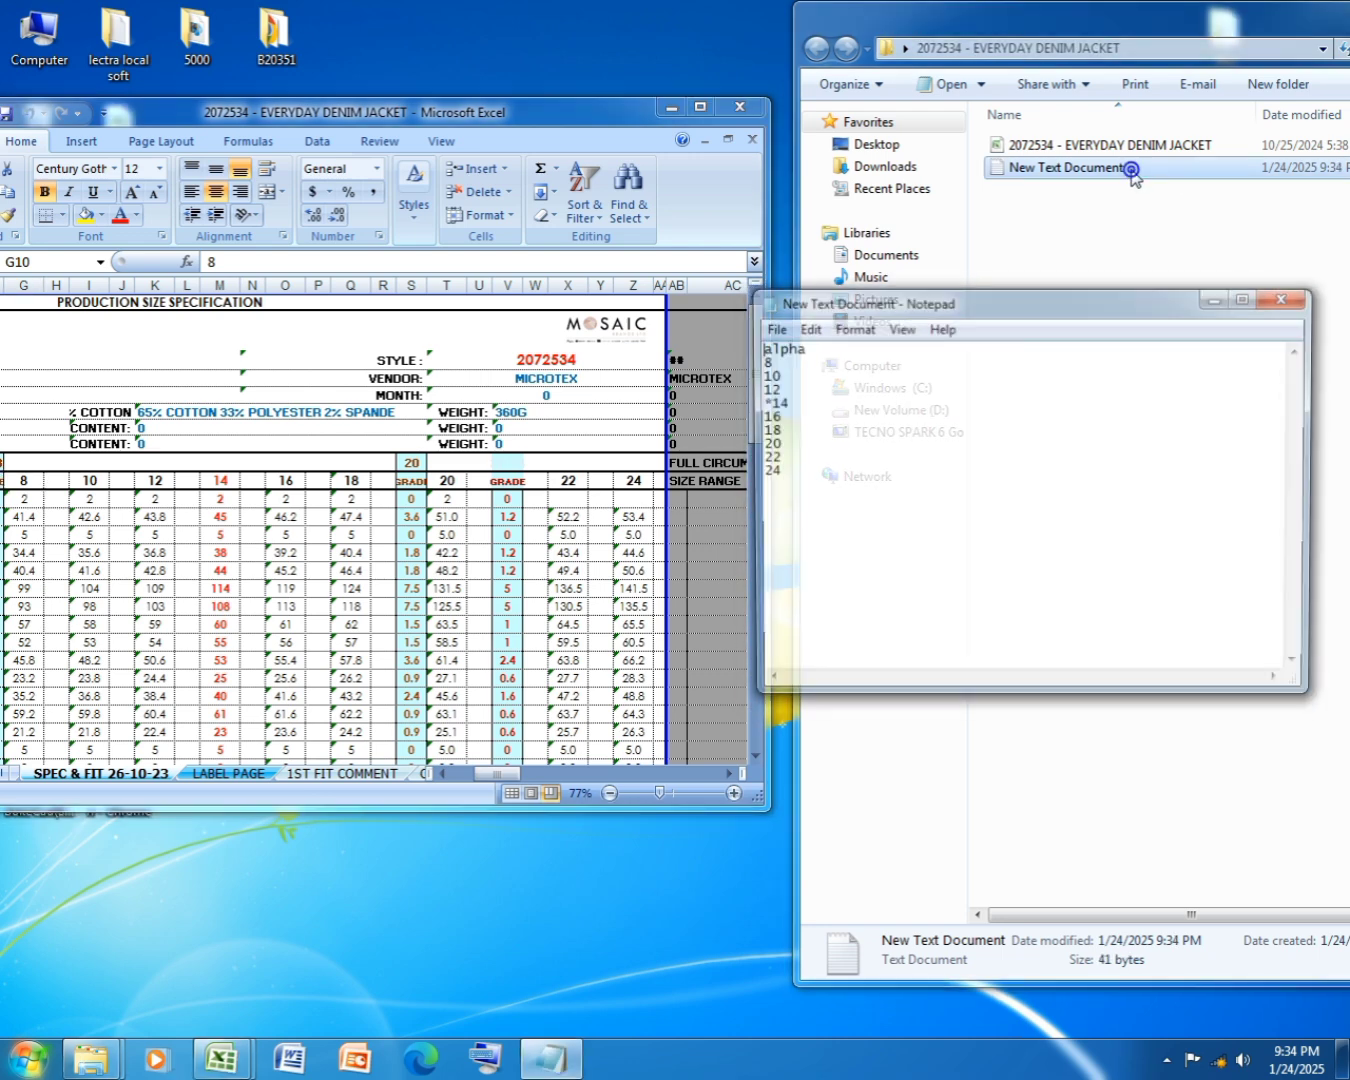
{"action": "left_click", "coordinate": [1284, 299]}
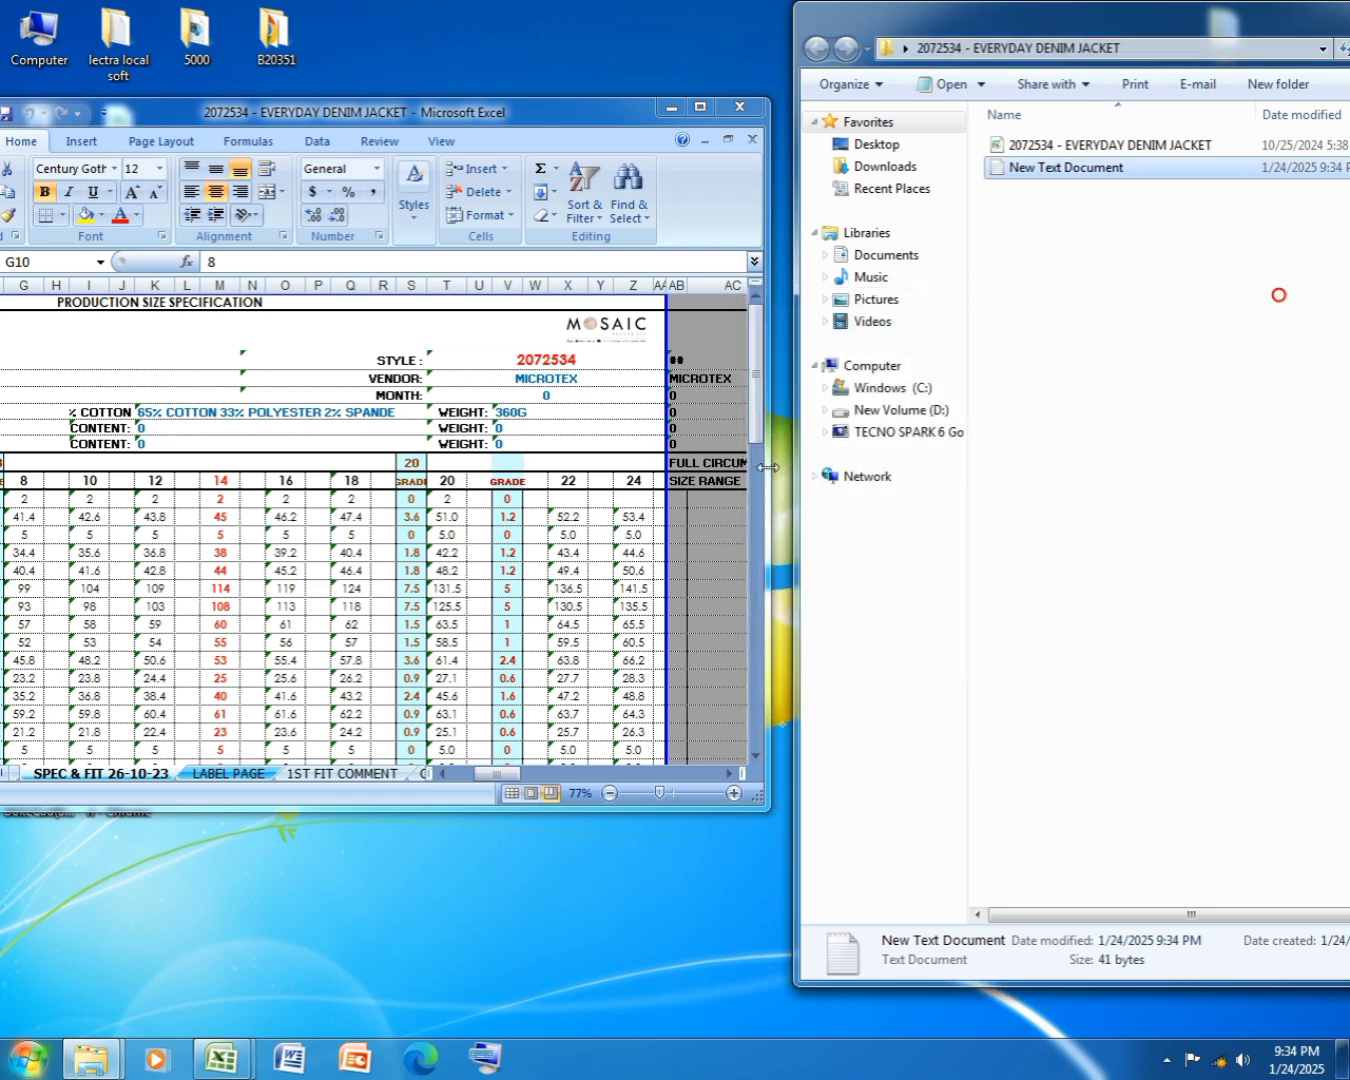
- Set the font size of the whole measurement table from row 11 to row 59 to 14 and save the workbook
{"action": "left_click", "coordinate": [700, 106]}
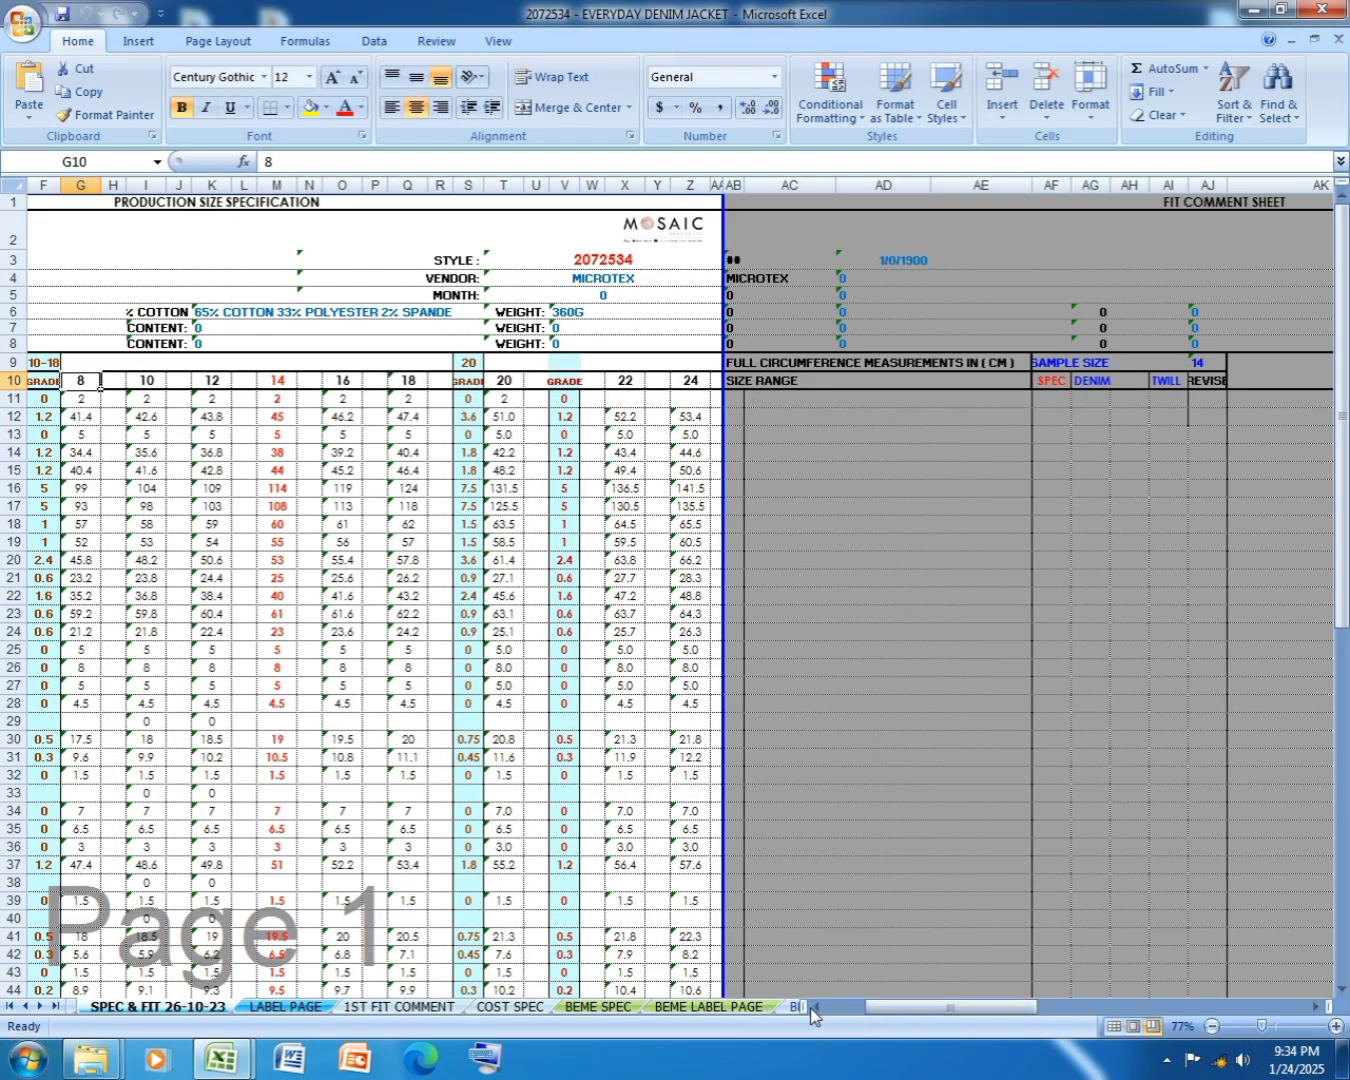
{"action": "left_click_drag", "start_coordinate": [879, 1008], "coordinate": [809, 1007]}
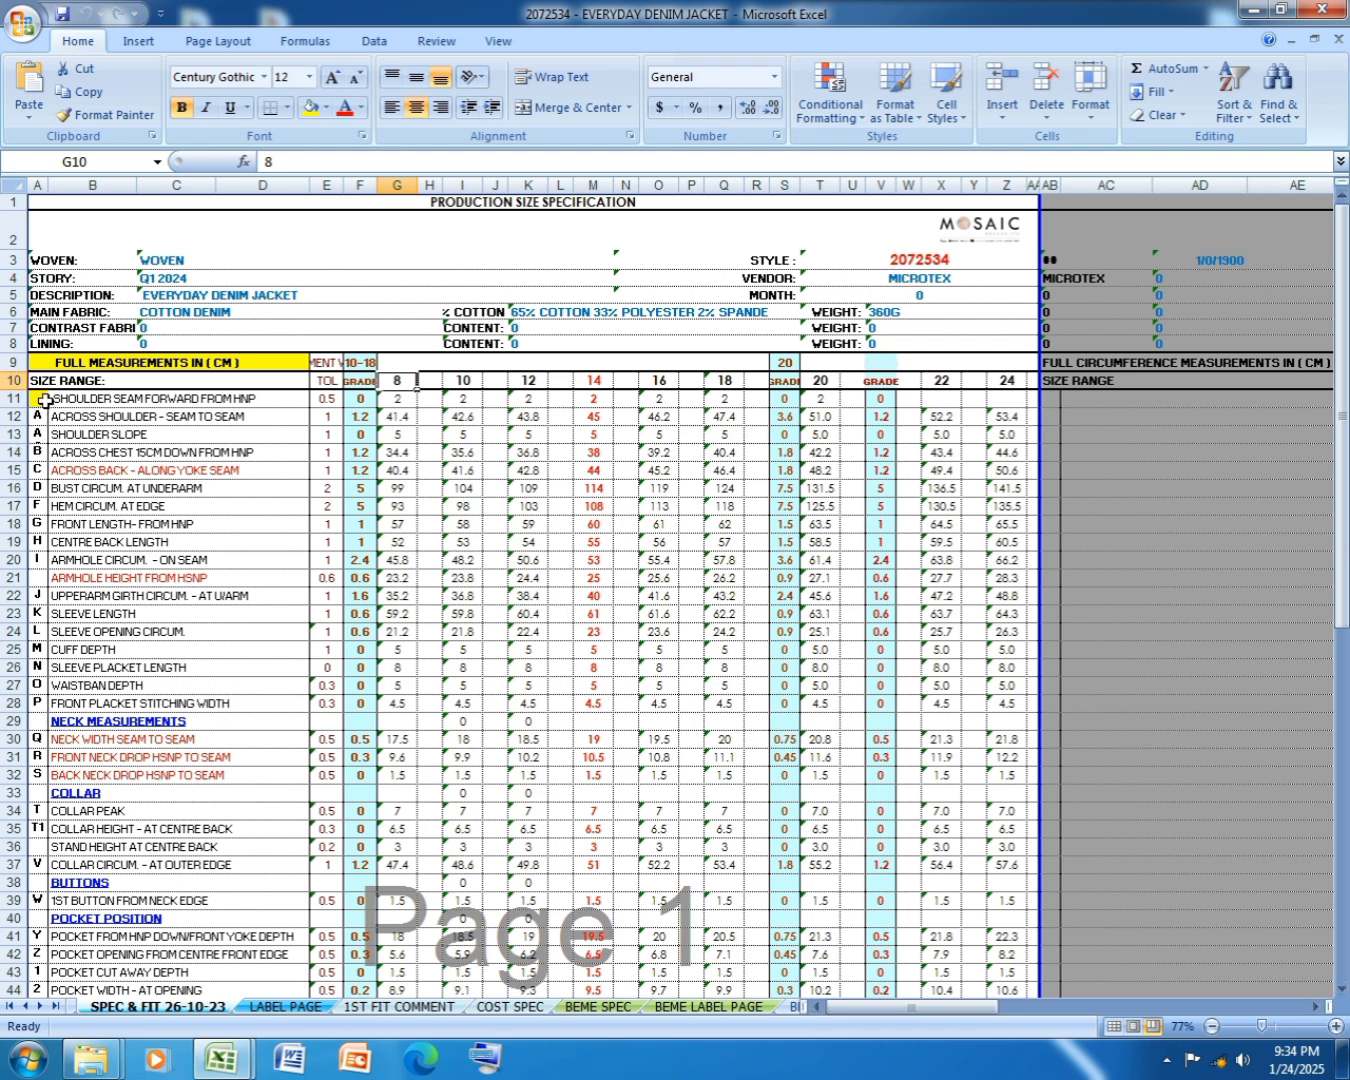
{"action": "left_click_drag", "start_coordinate": [41, 398], "coordinate": [1021, 949]}
{"action": "left_click", "coordinate": [307, 78]}
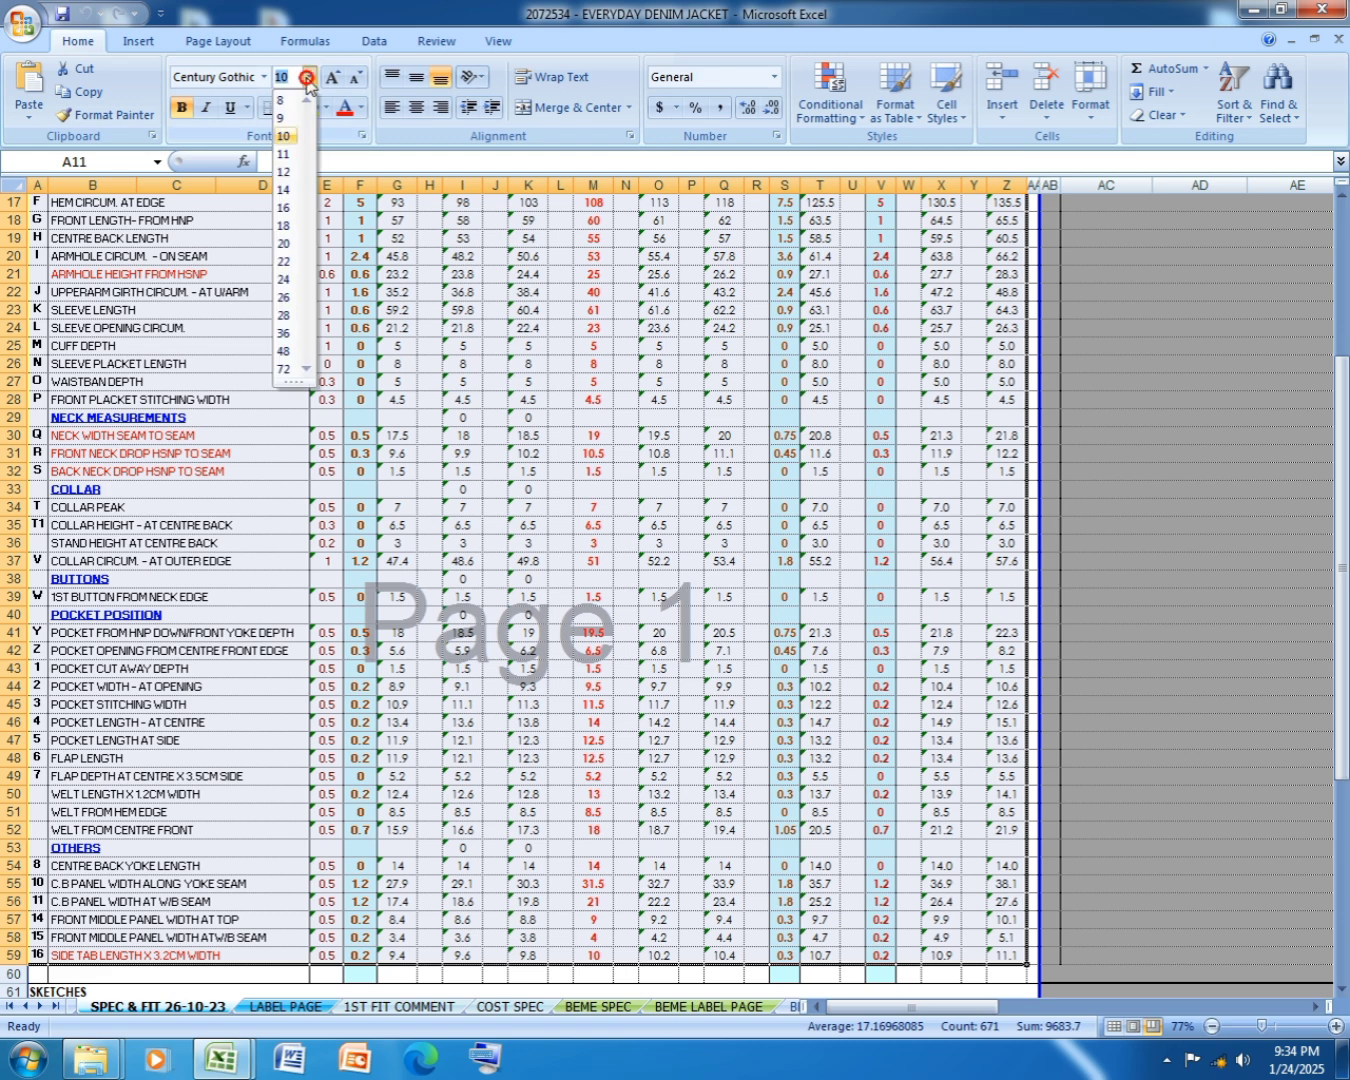
{"action": "left_click", "coordinate": [284, 189]}
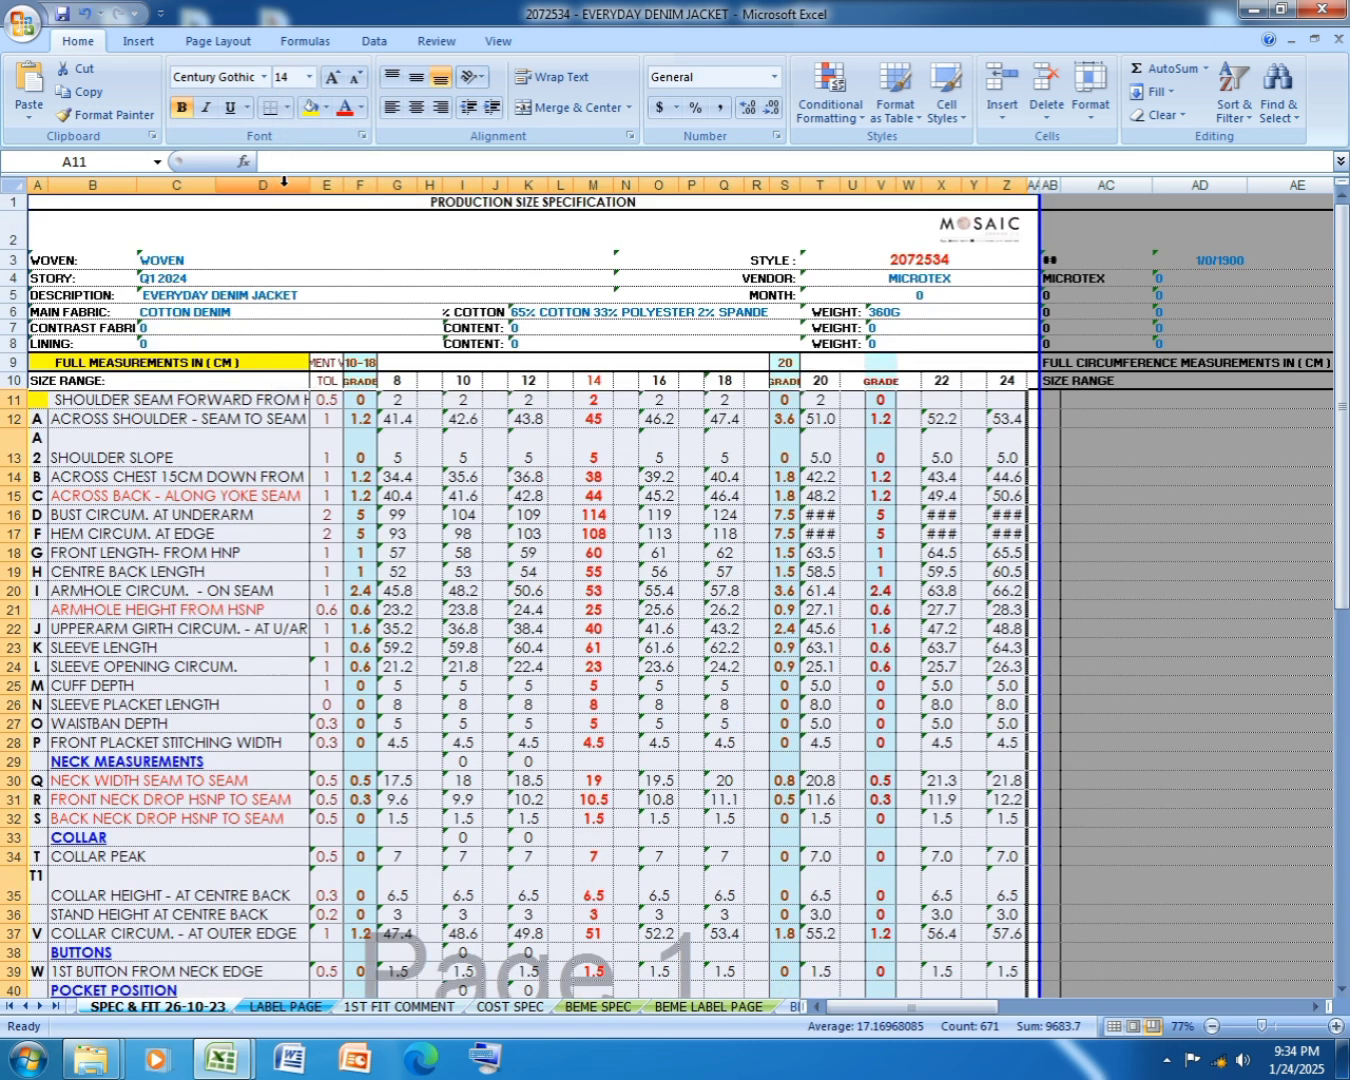
{"action": "left_click", "coordinate": [494, 646]}
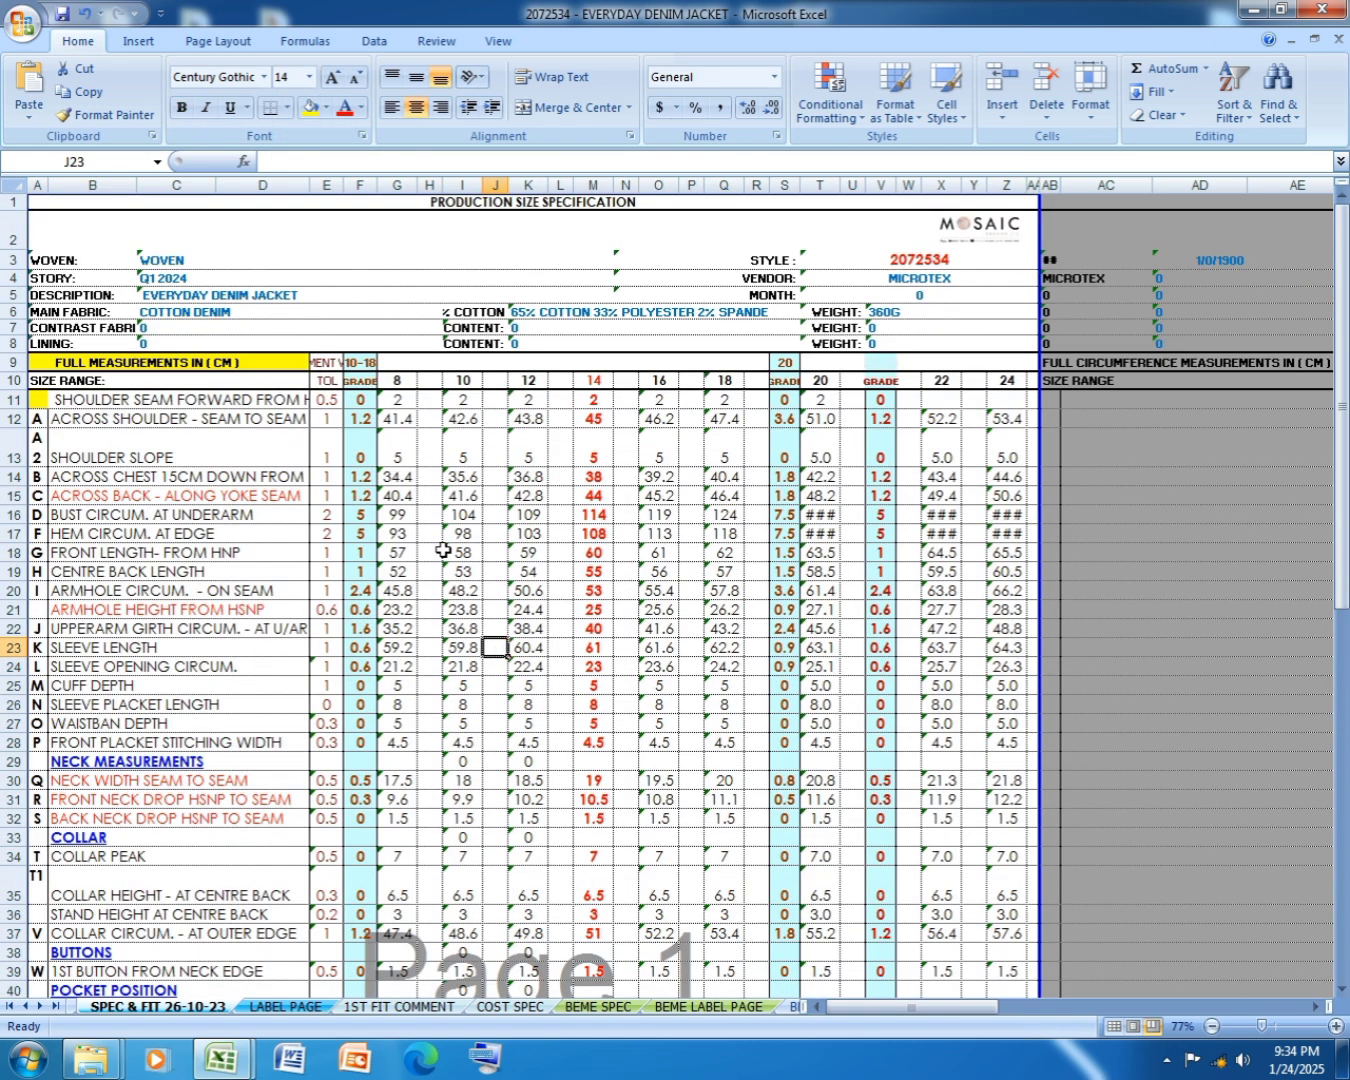
{"action": "left_click", "coordinate": [492, 572]}
{"action": "key", "text": "ctrl+s"}
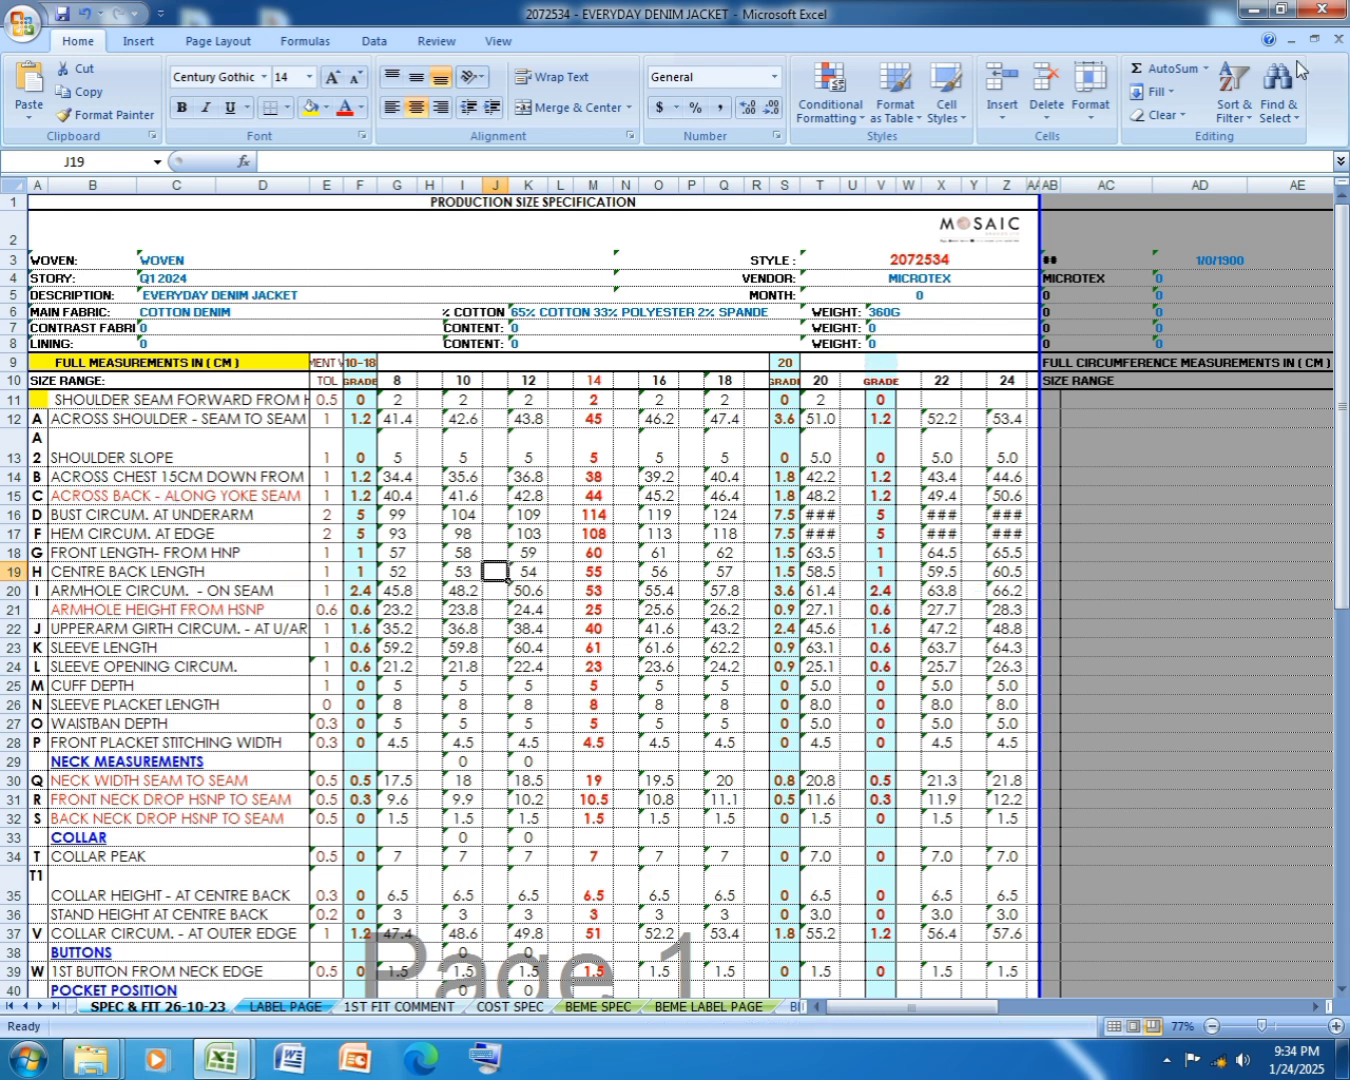
- Minimize the workbook, refresh the desktop and start ModarisV8R1, bringing its window to the front
{"action": "left_click", "coordinate": [1251, 10]}
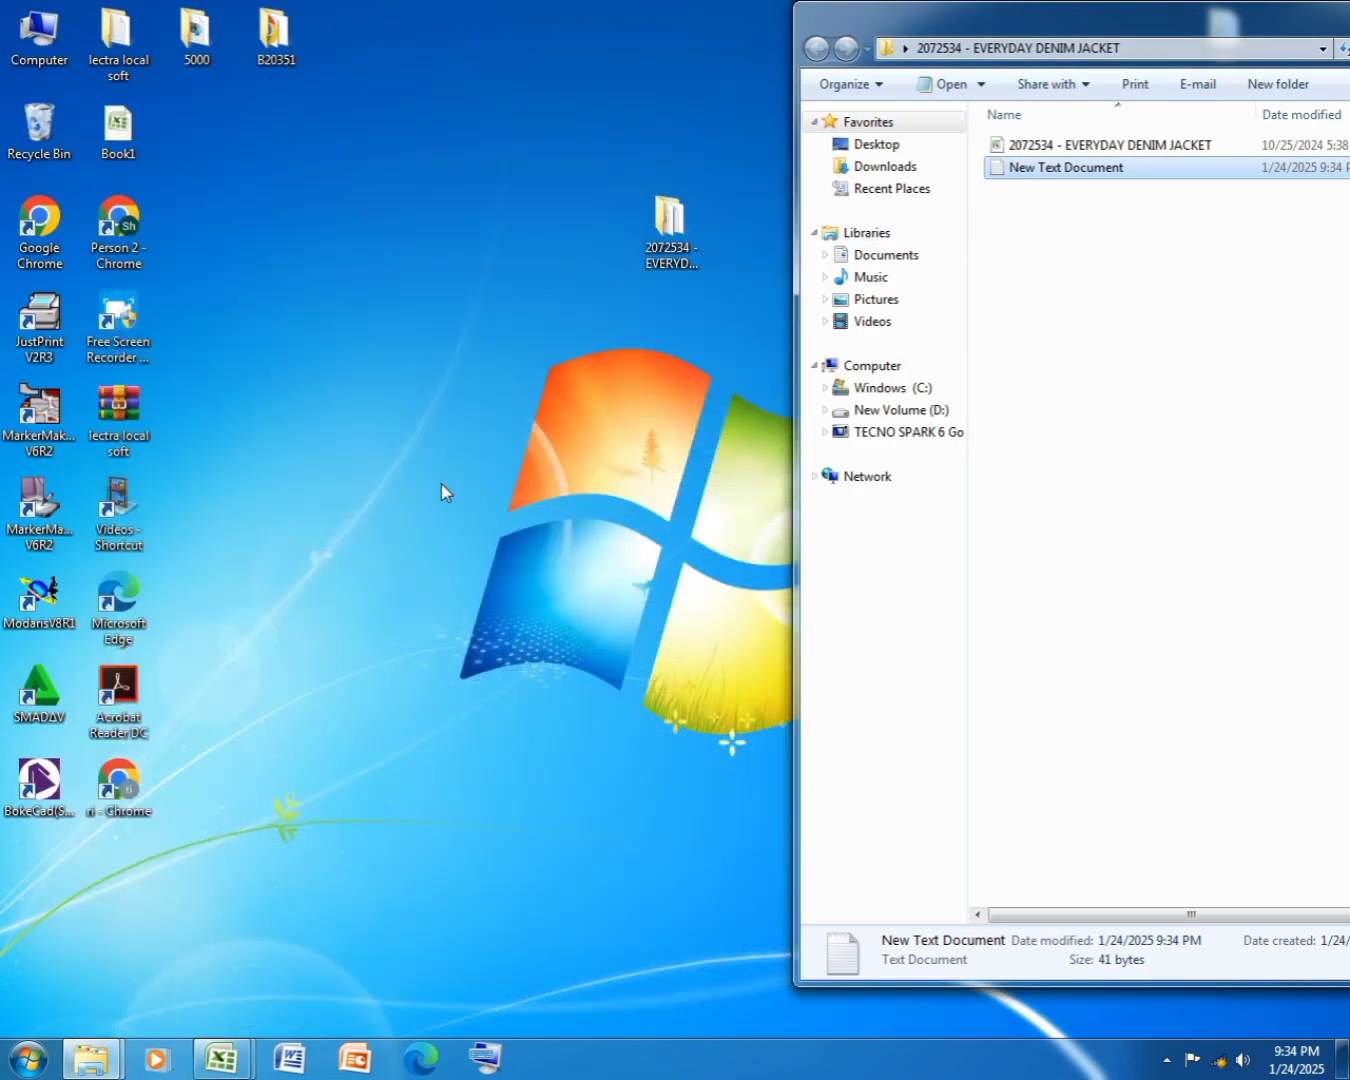
{"action": "right_click", "coordinate": [469, 290]}
{"action": "left_click", "coordinate": [509, 361]}
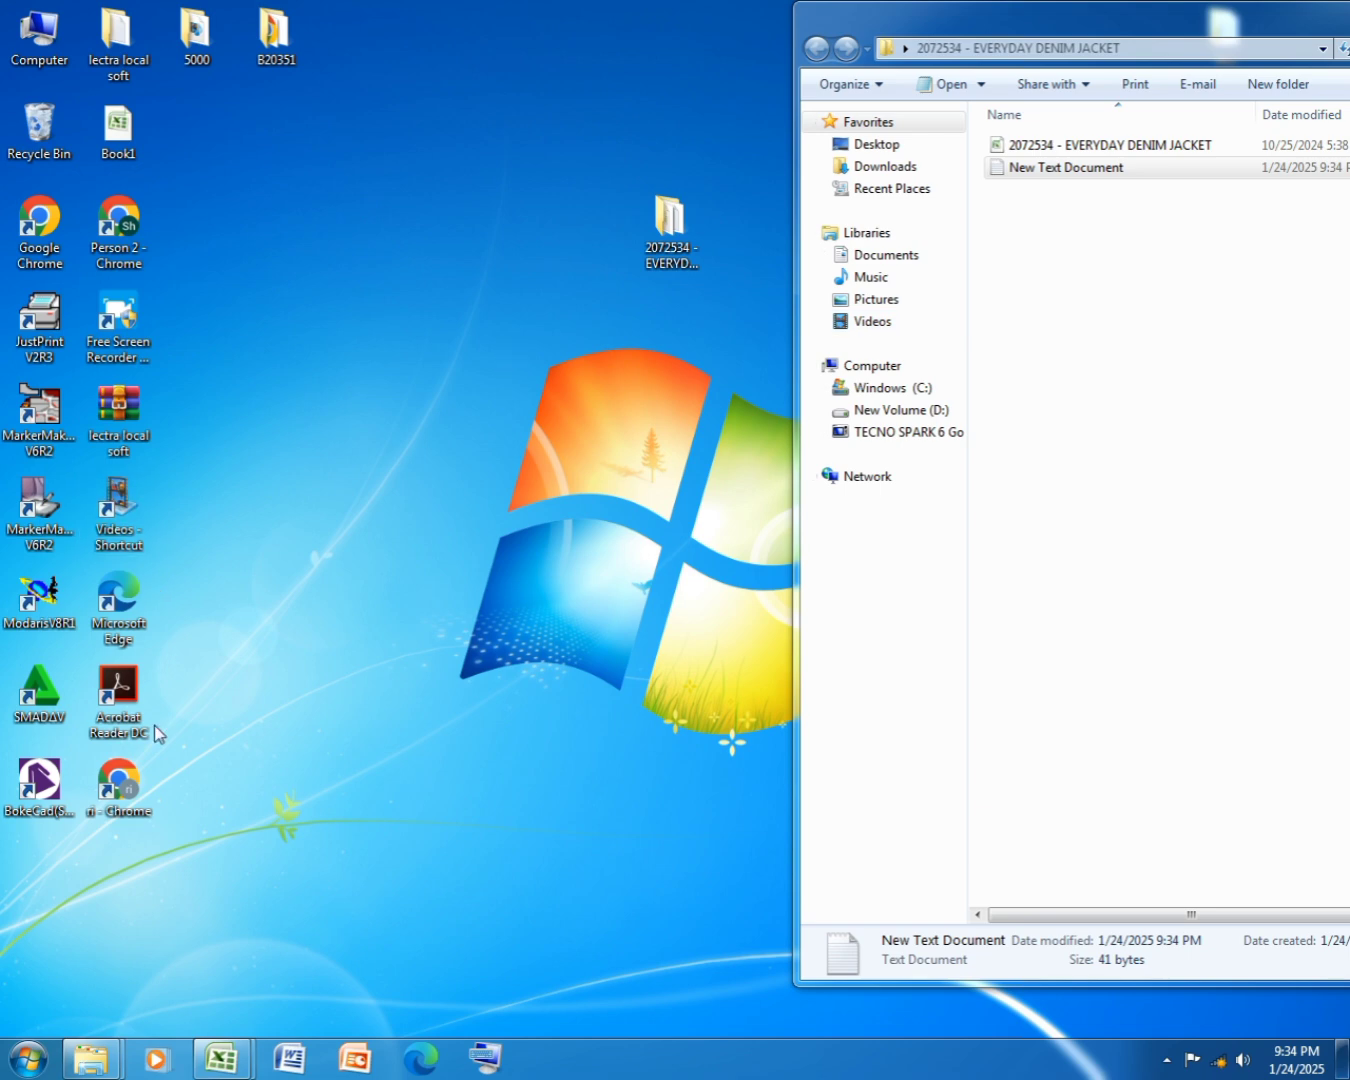
{"action": "double_click", "coordinate": [38, 597]}
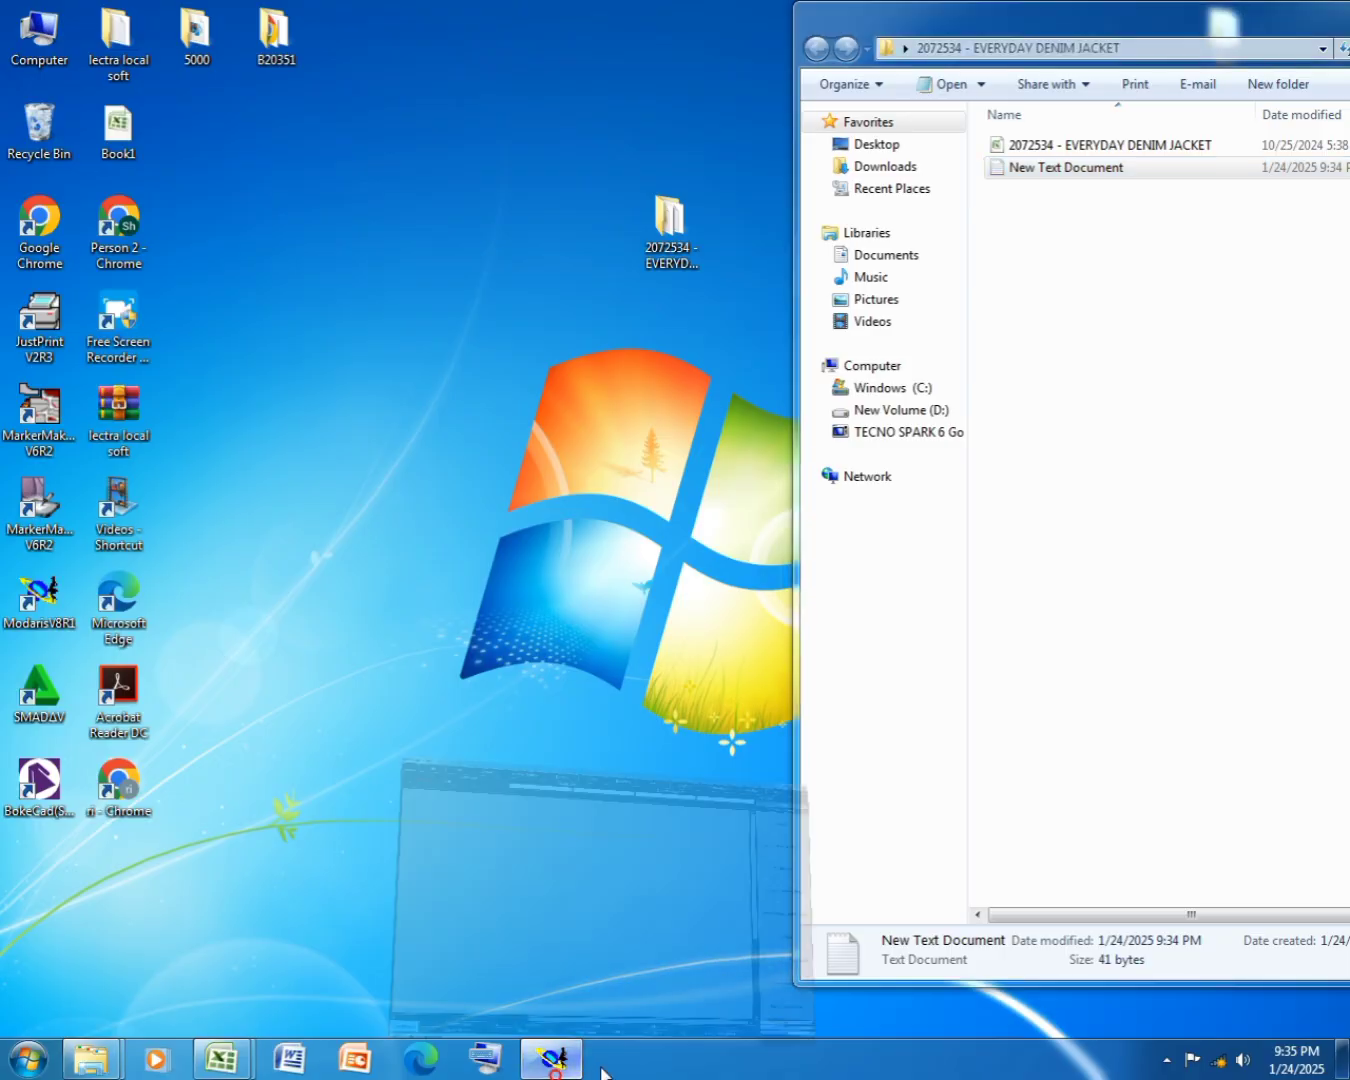
{"action": "left_click", "coordinate": [551, 1058]}
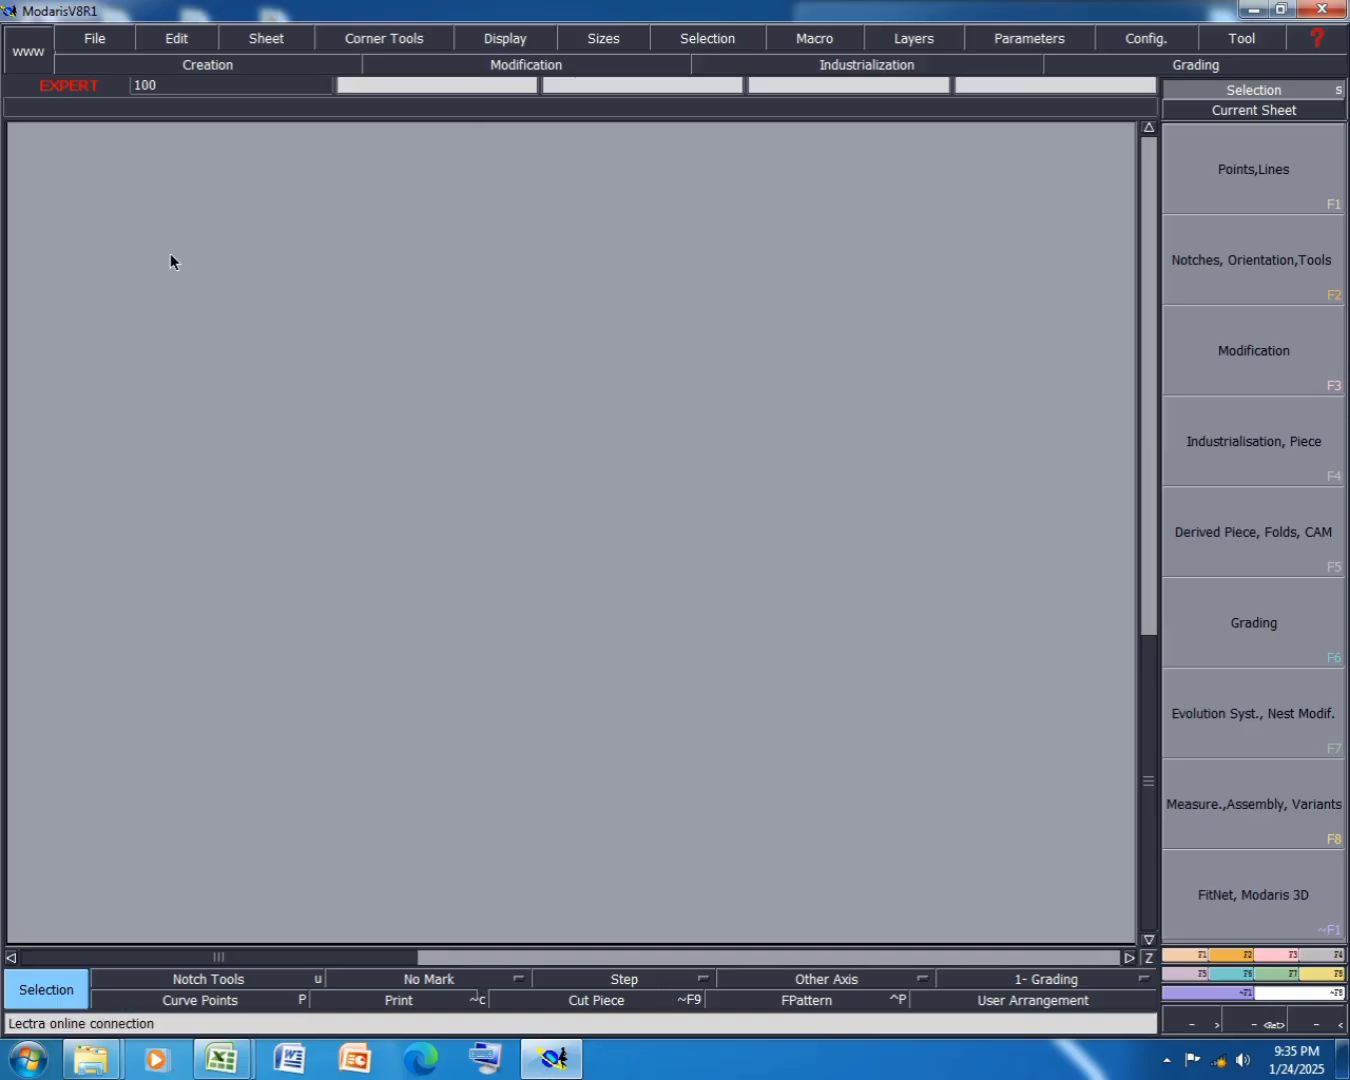
- Set the Open Model access path to the desktop folder 2072534 - EVERYDAY DENIM JACKET and apply it to all the other directories
{"action": "left_click", "coordinate": [84, 38]}
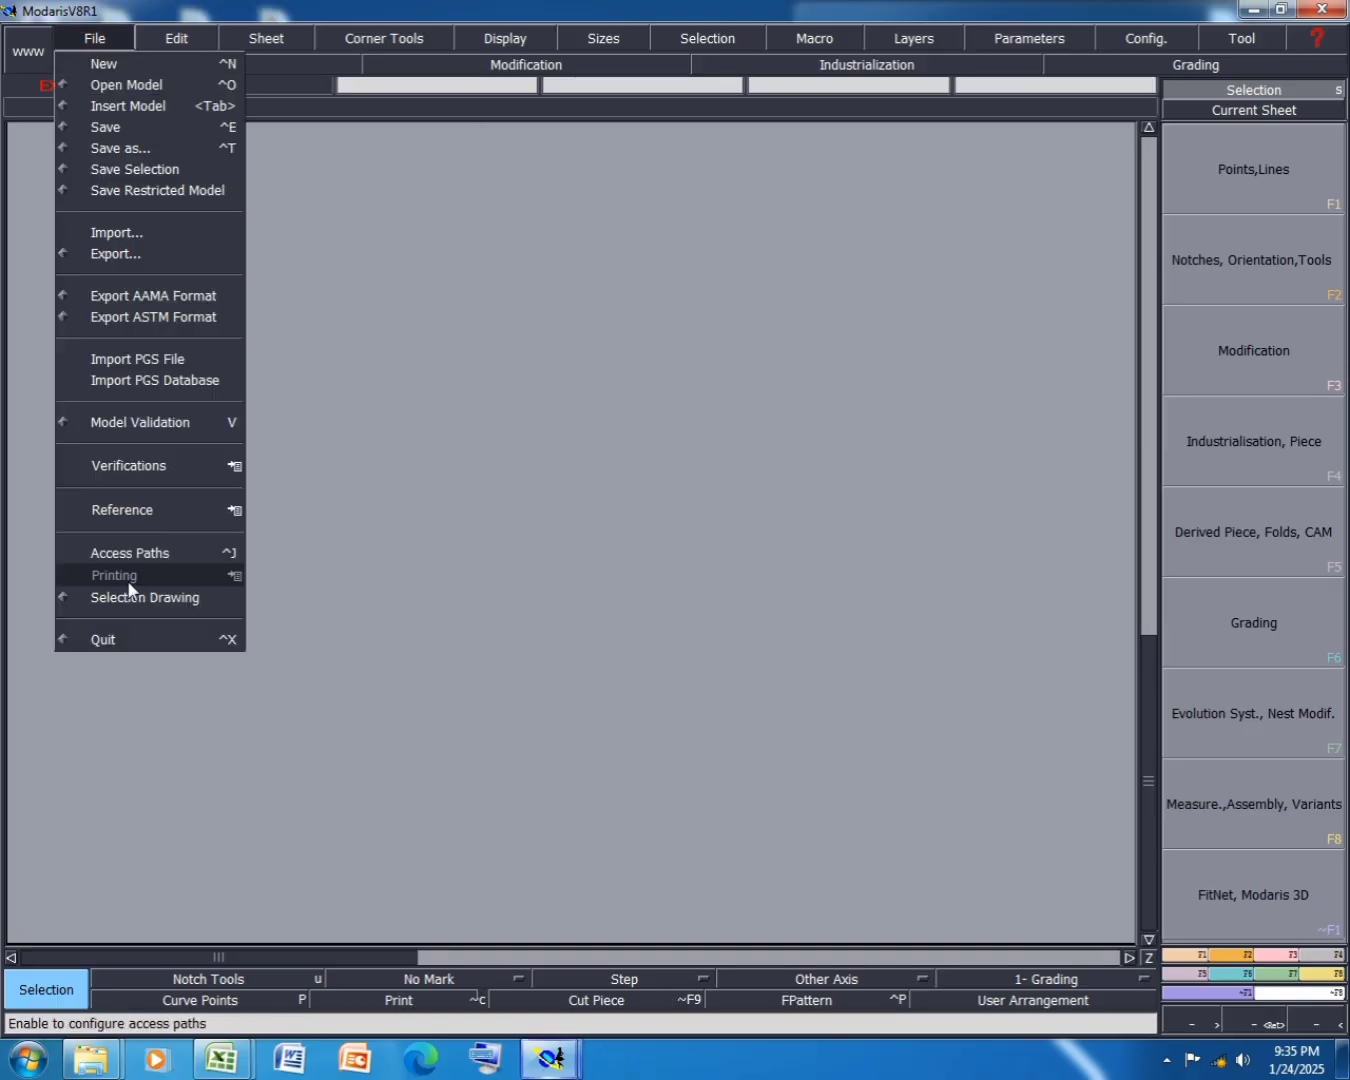
{"action": "left_click", "coordinate": [138, 552]}
{"action": "left_click", "coordinate": [852, 51]}
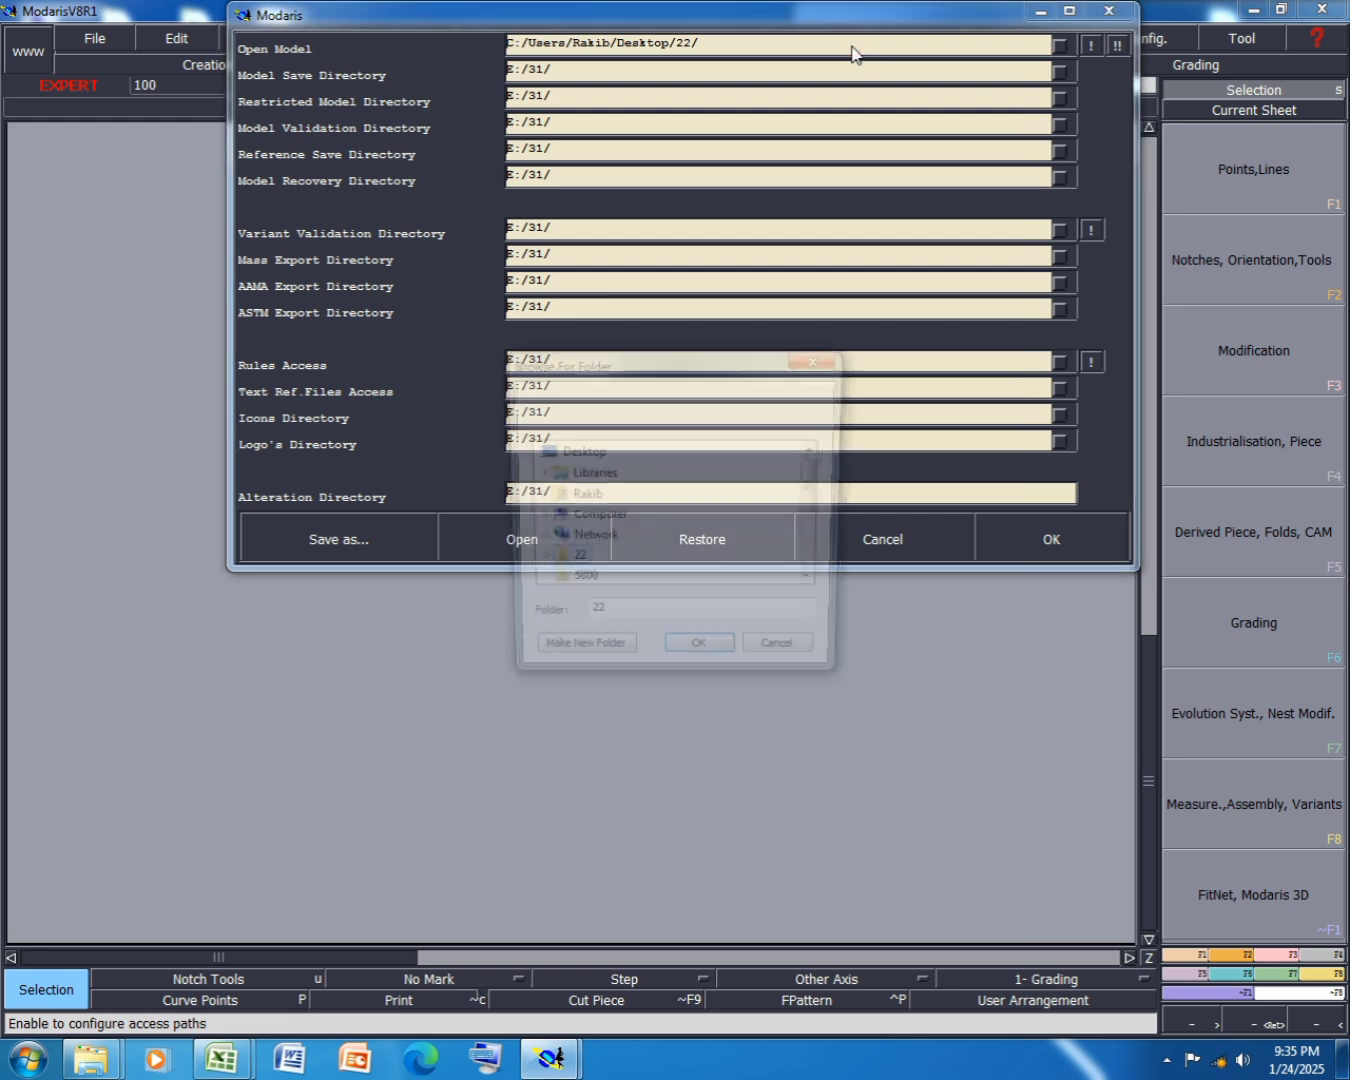
{"action": "left_click_drag", "start_coordinate": [816, 495], "coordinate": [817, 562]}
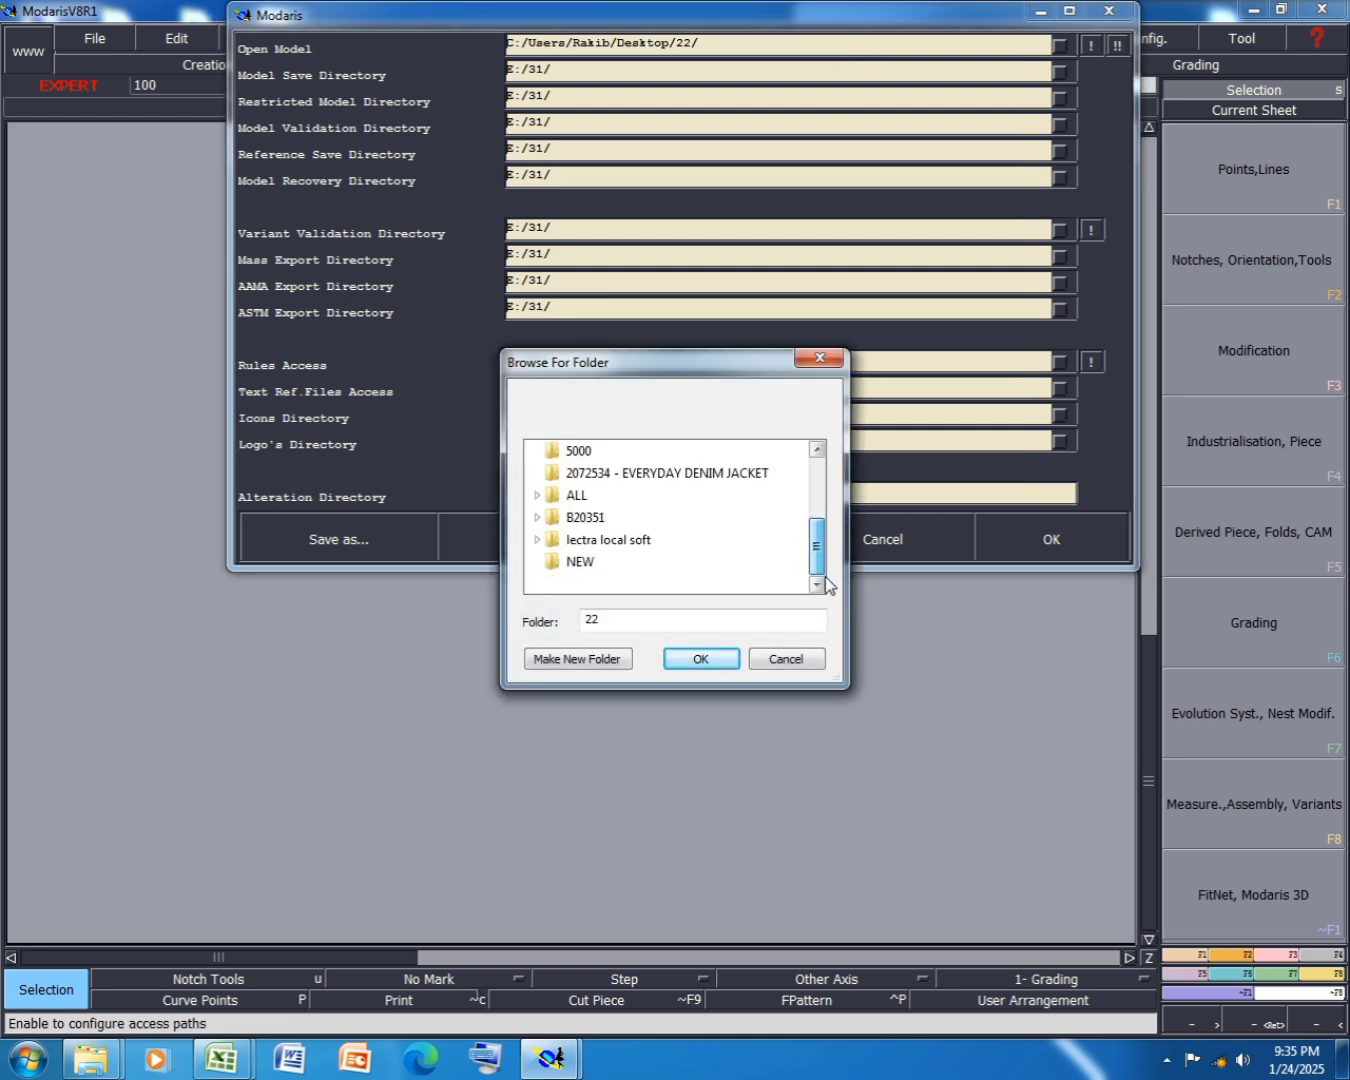
{"action": "left_click", "coordinate": [680, 485]}
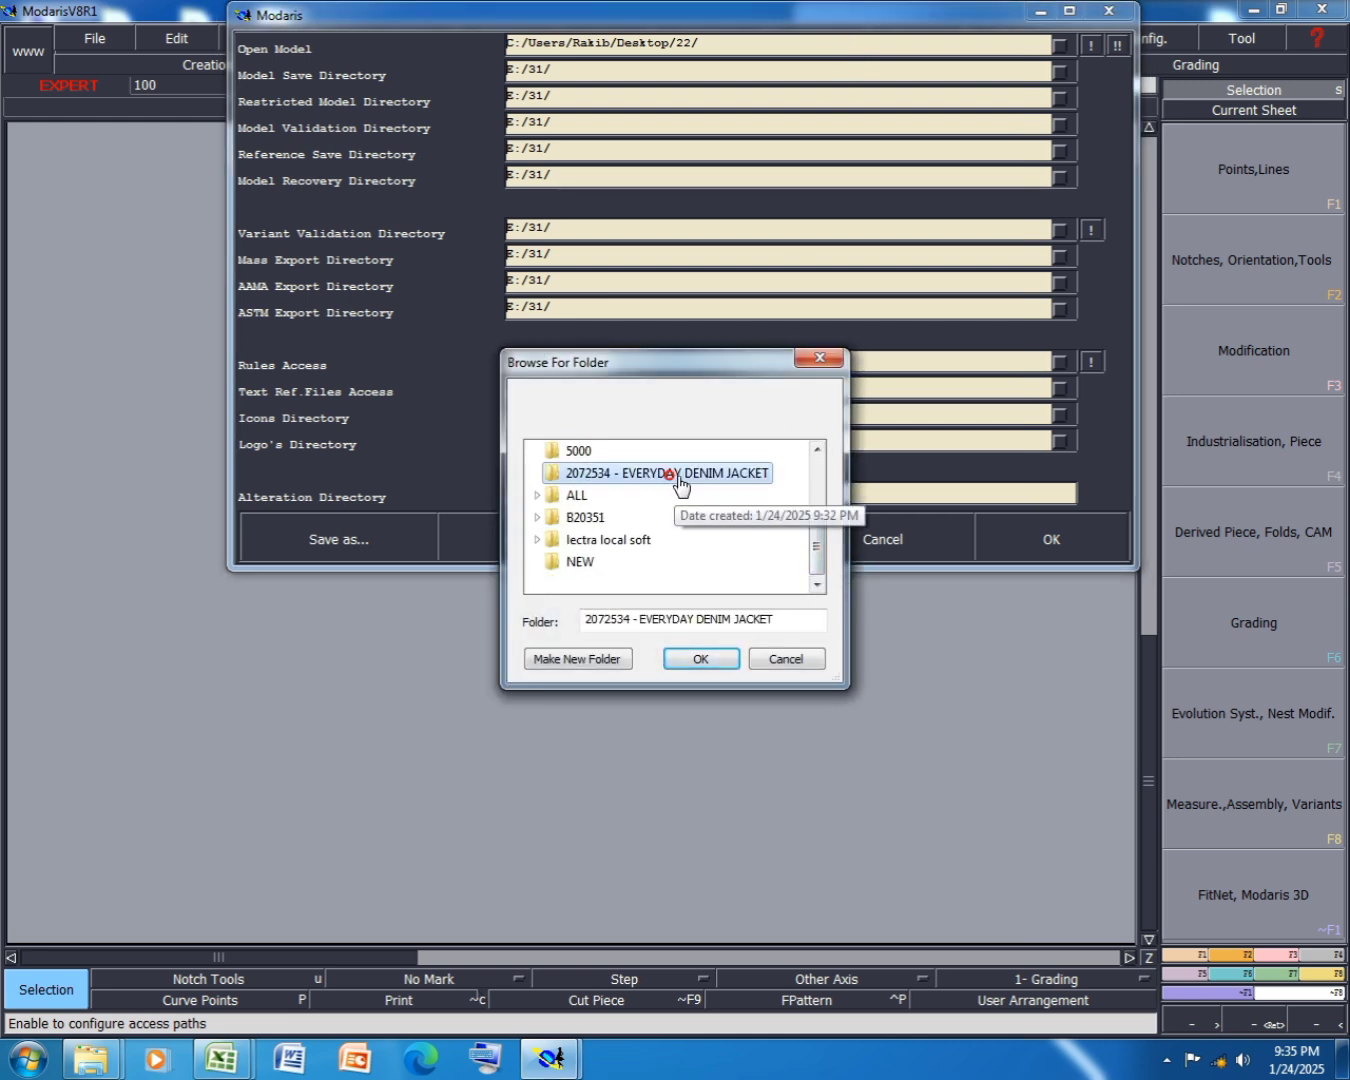
{"action": "left_click", "coordinate": [702, 661]}
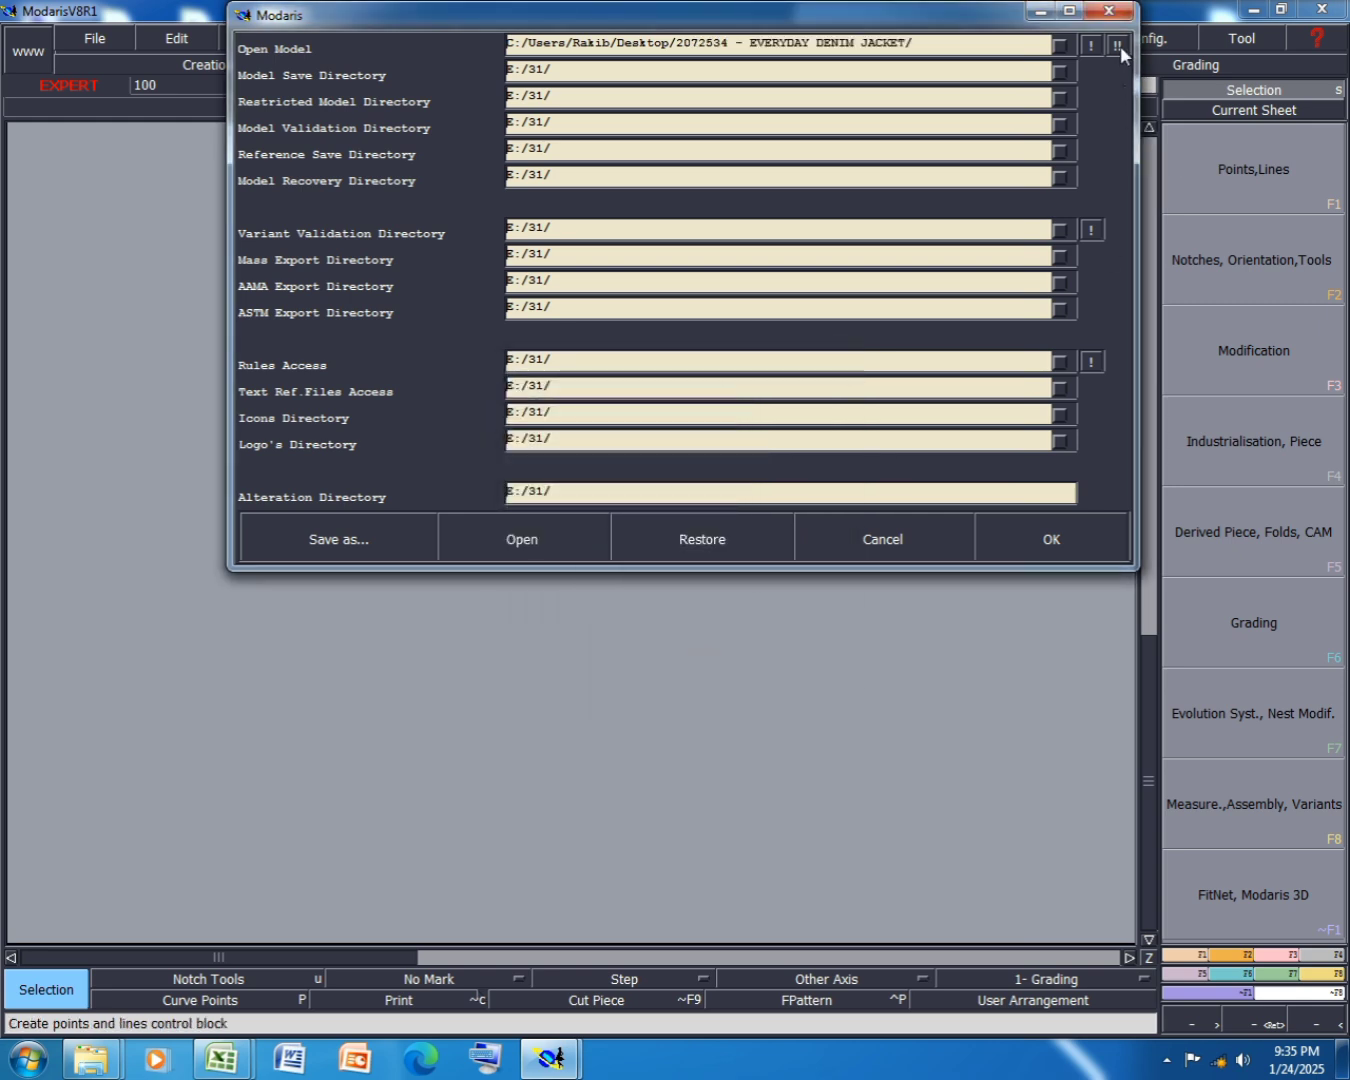
{"action": "left_click", "coordinate": [1118, 48]}
{"action": "left_click", "coordinate": [1051, 544]}
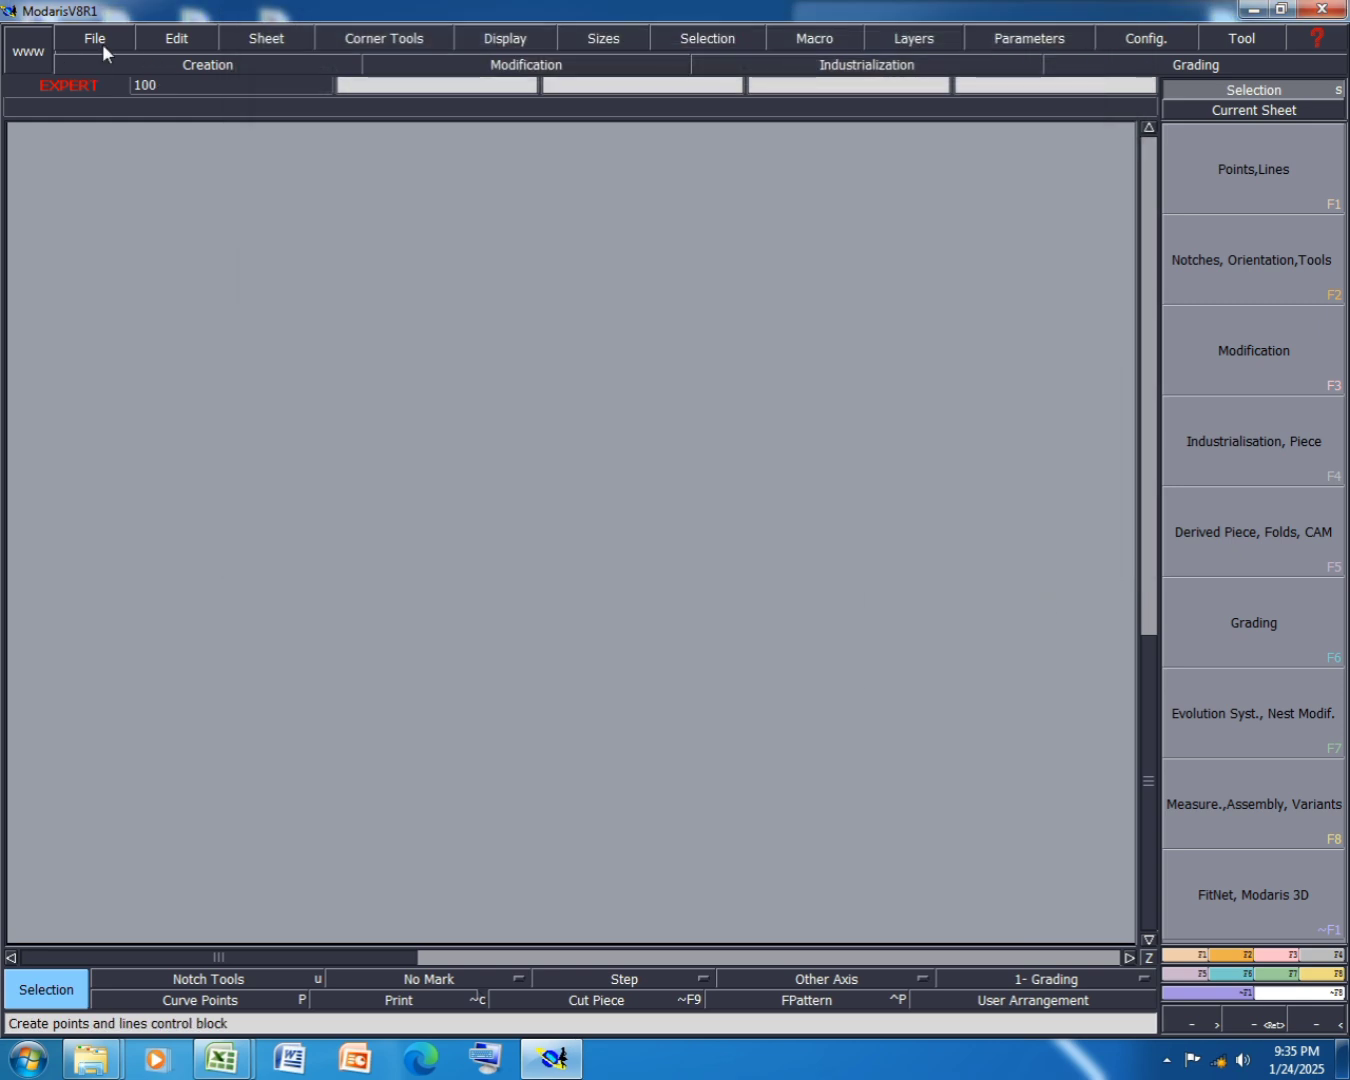
- Create a new model named 2072534 denim jacket
{"action": "left_click", "coordinate": [102, 44]}
{"action": "left_click", "coordinate": [118, 60]}
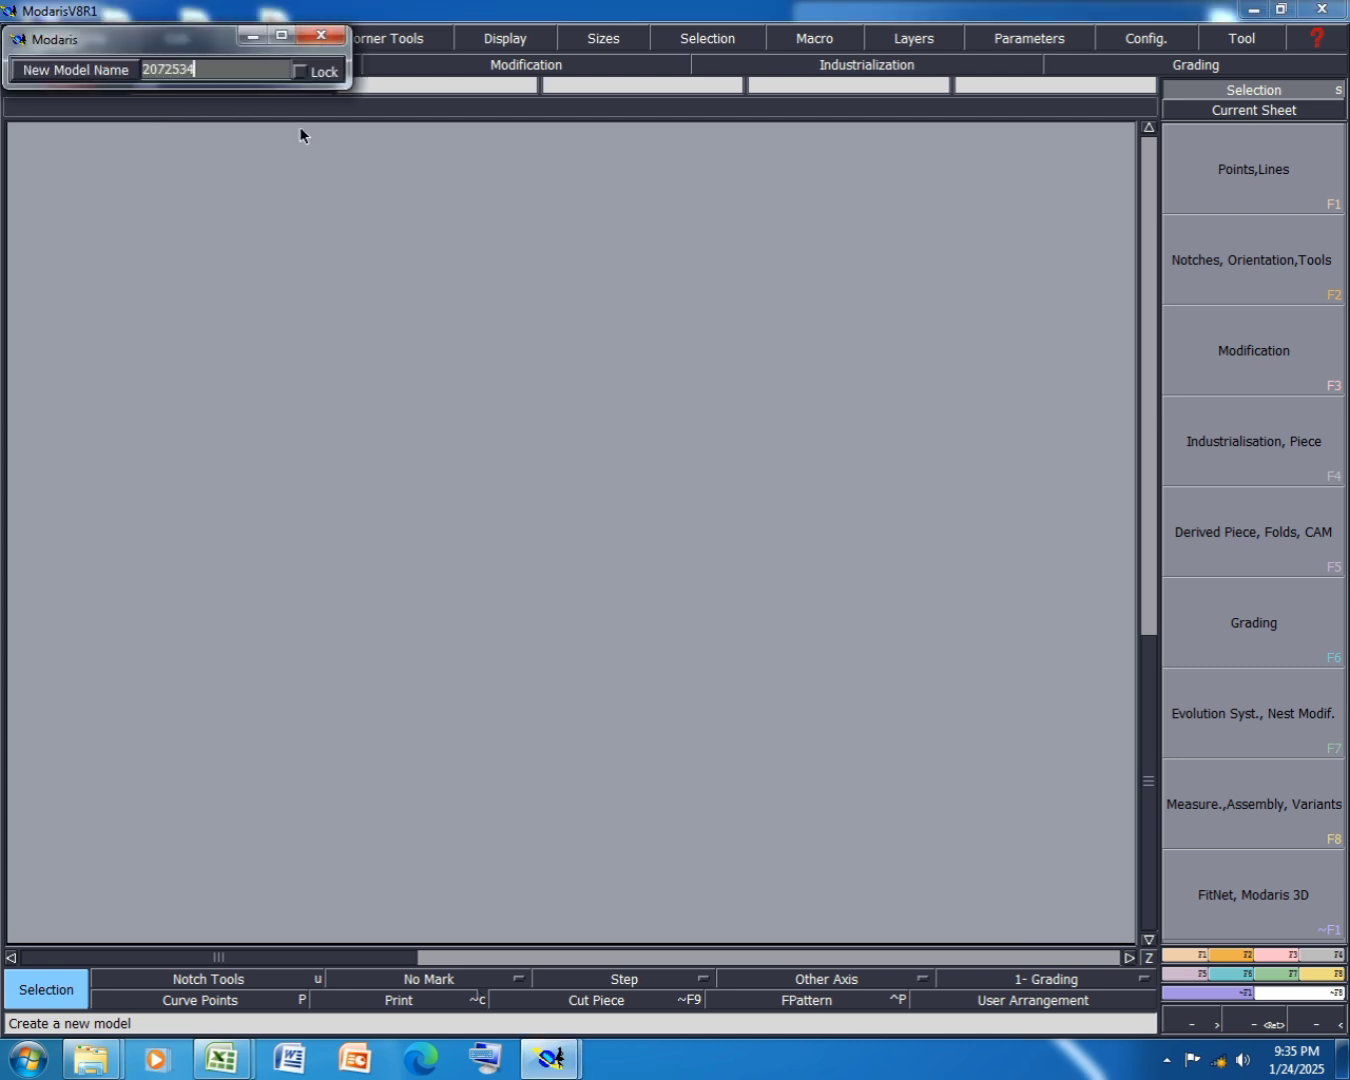
{"action": "type", "text": "2072534 denim jacket"}
{"action": "key", "text": "Return"}
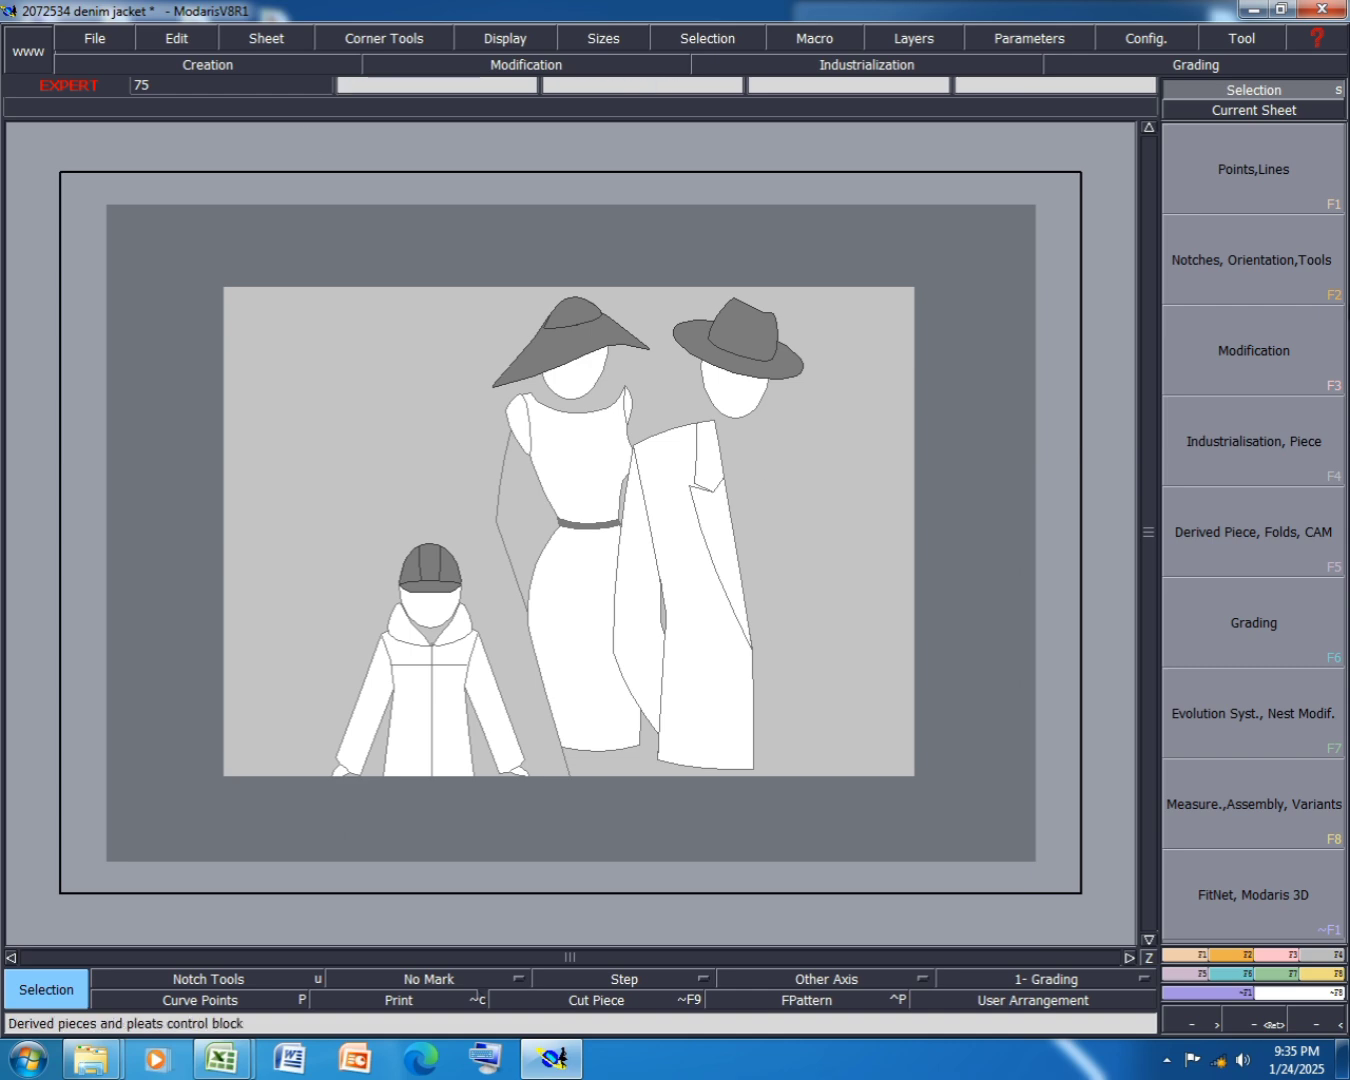
- Turn on the display of sizes and the title block on the model sheet
{"action": "left_click", "coordinate": [522, 36]}
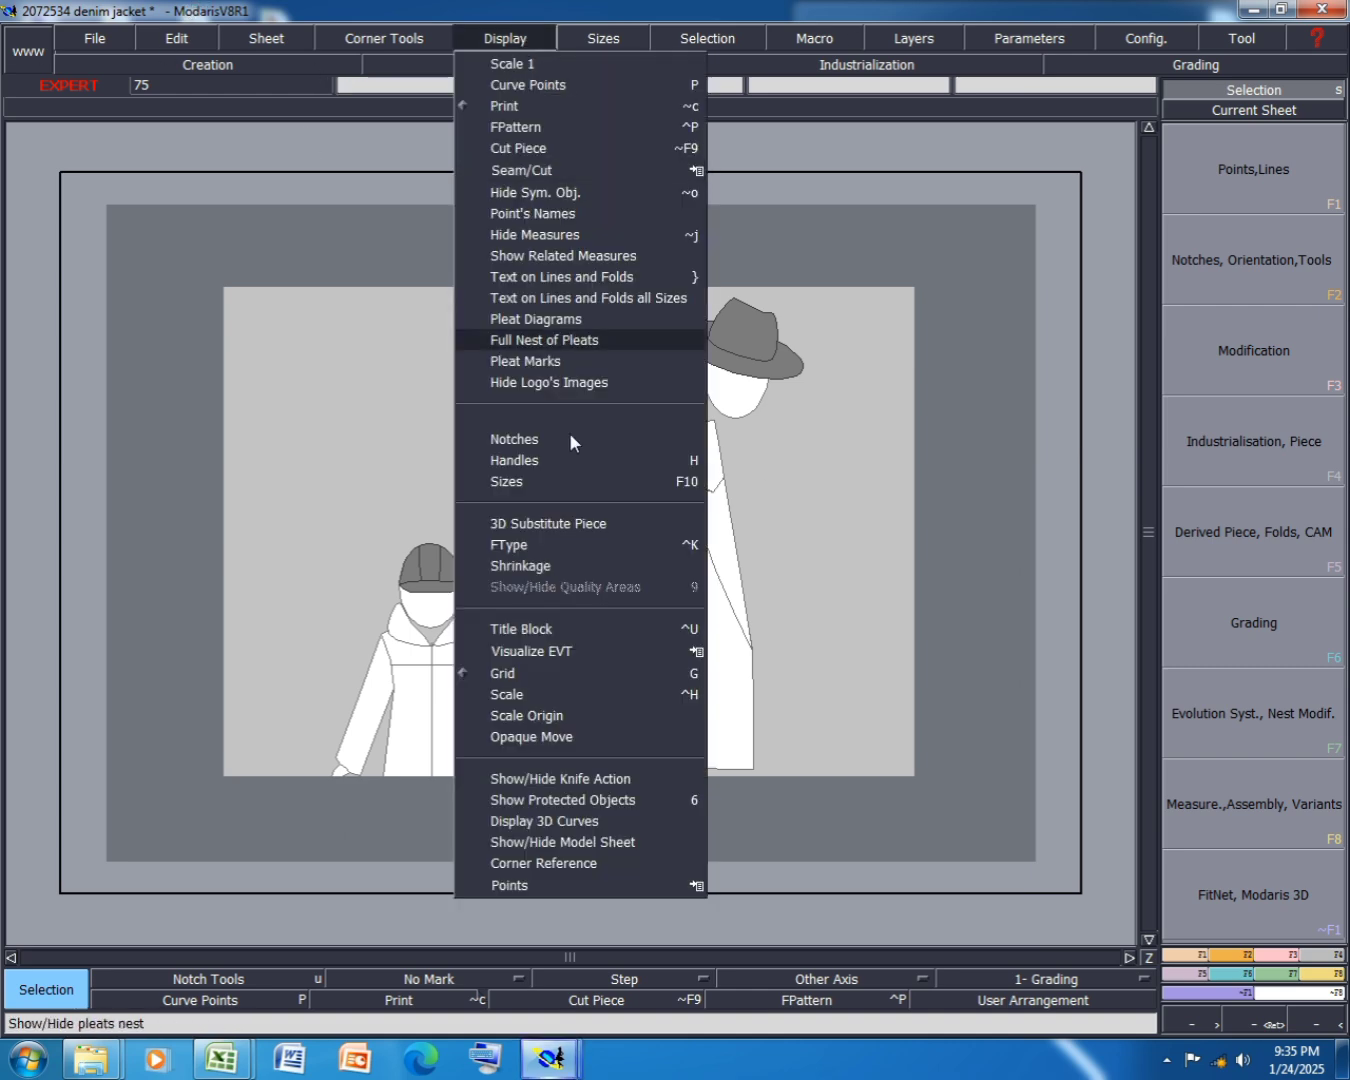
{"action": "left_click", "coordinate": [522, 481]}
{"action": "left_click", "coordinate": [504, 37]}
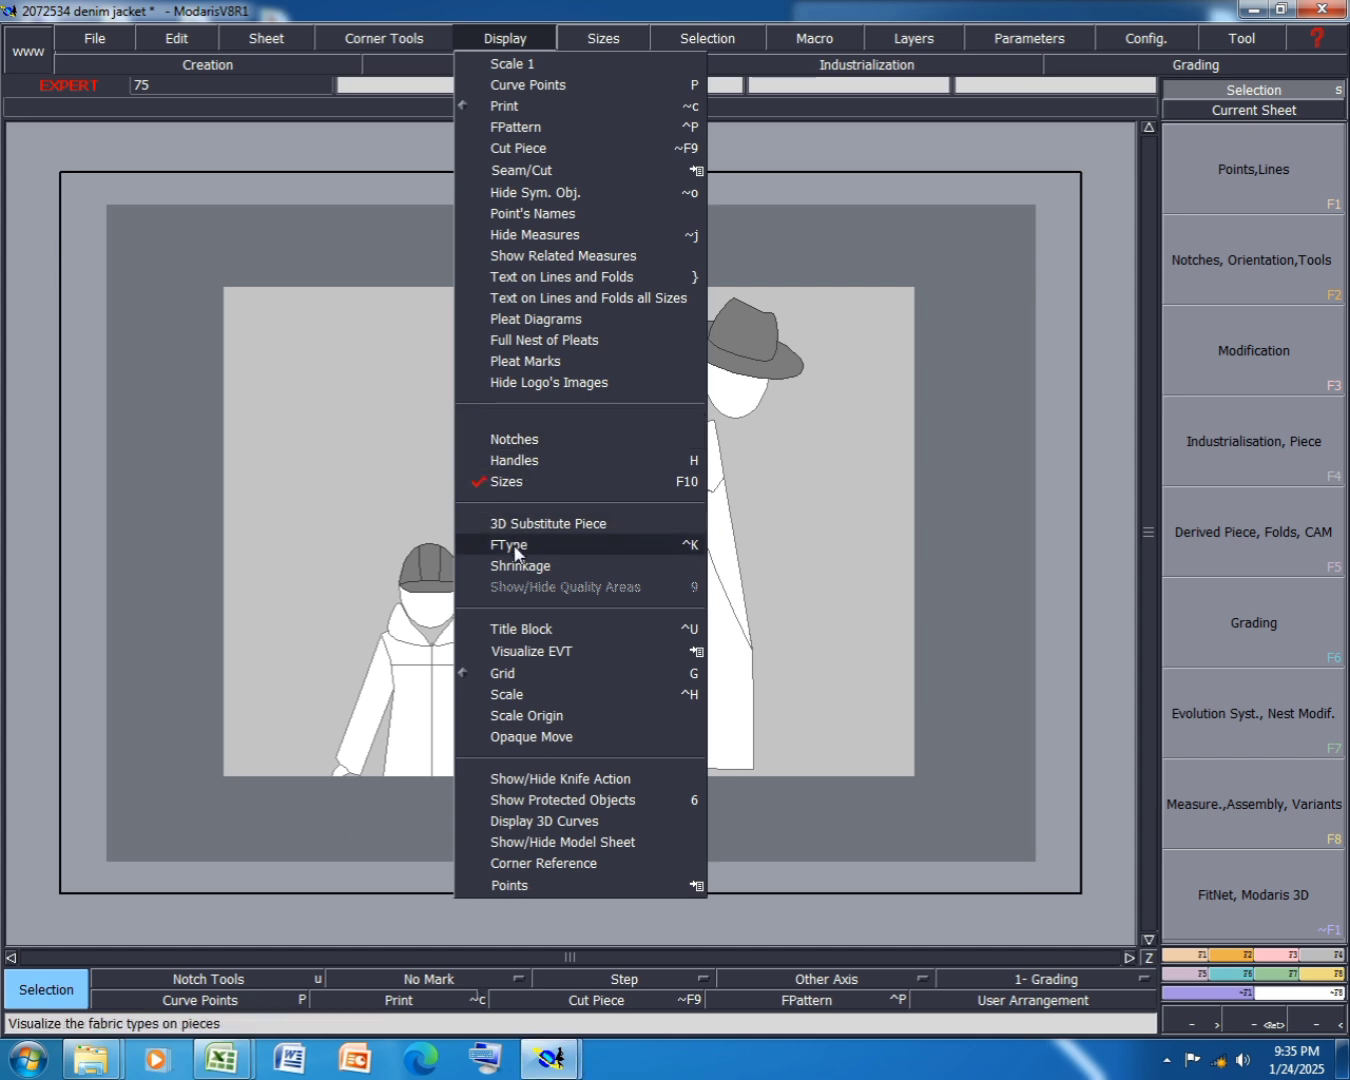
{"action": "left_click", "coordinate": [526, 630]}
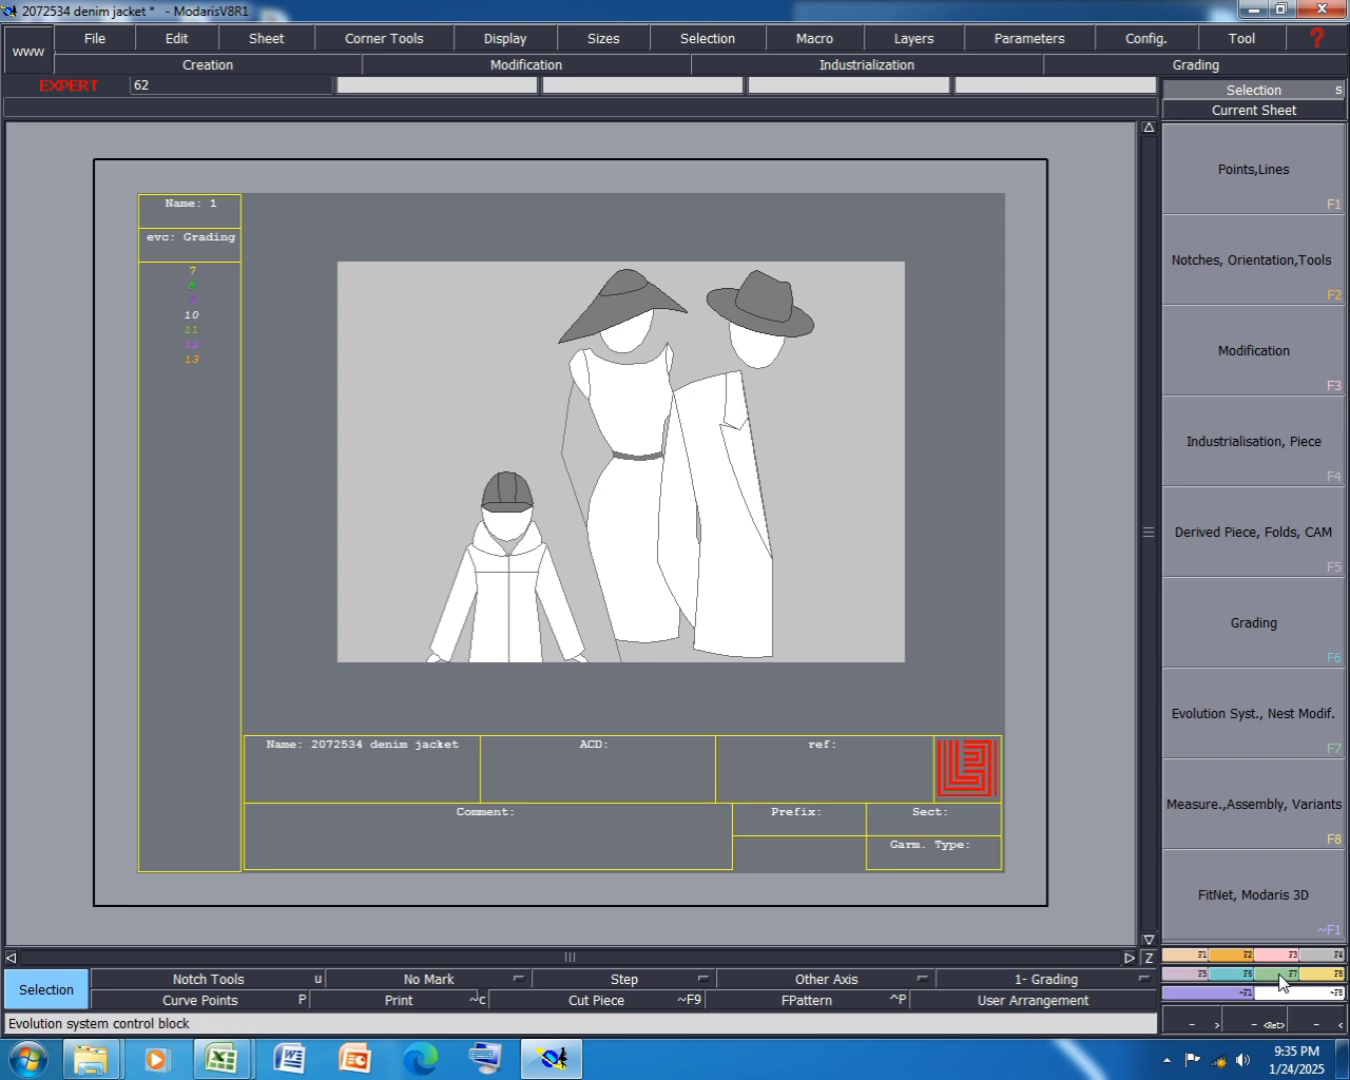
- Import the size range into the model from New Text Document in the 2072534 - EVERYDAY DENIM JACKET folder and save the model
{"action": "left_click", "coordinate": [1283, 983]}
{"action": "left_click", "coordinate": [1312, 376]}
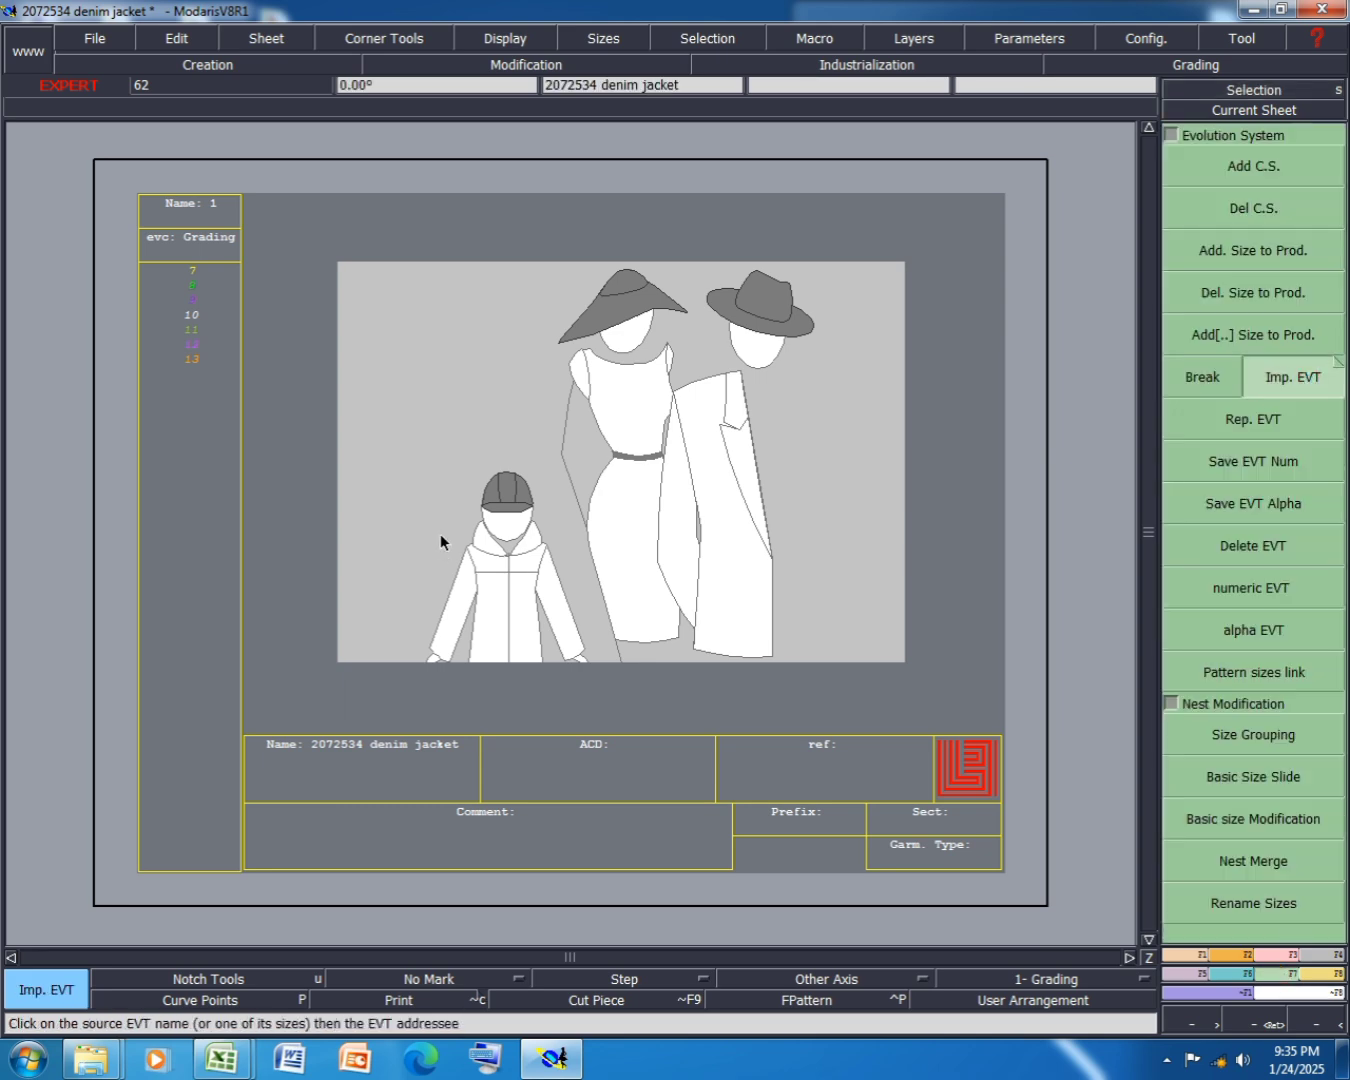
{"action": "left_click", "coordinate": [412, 492]}
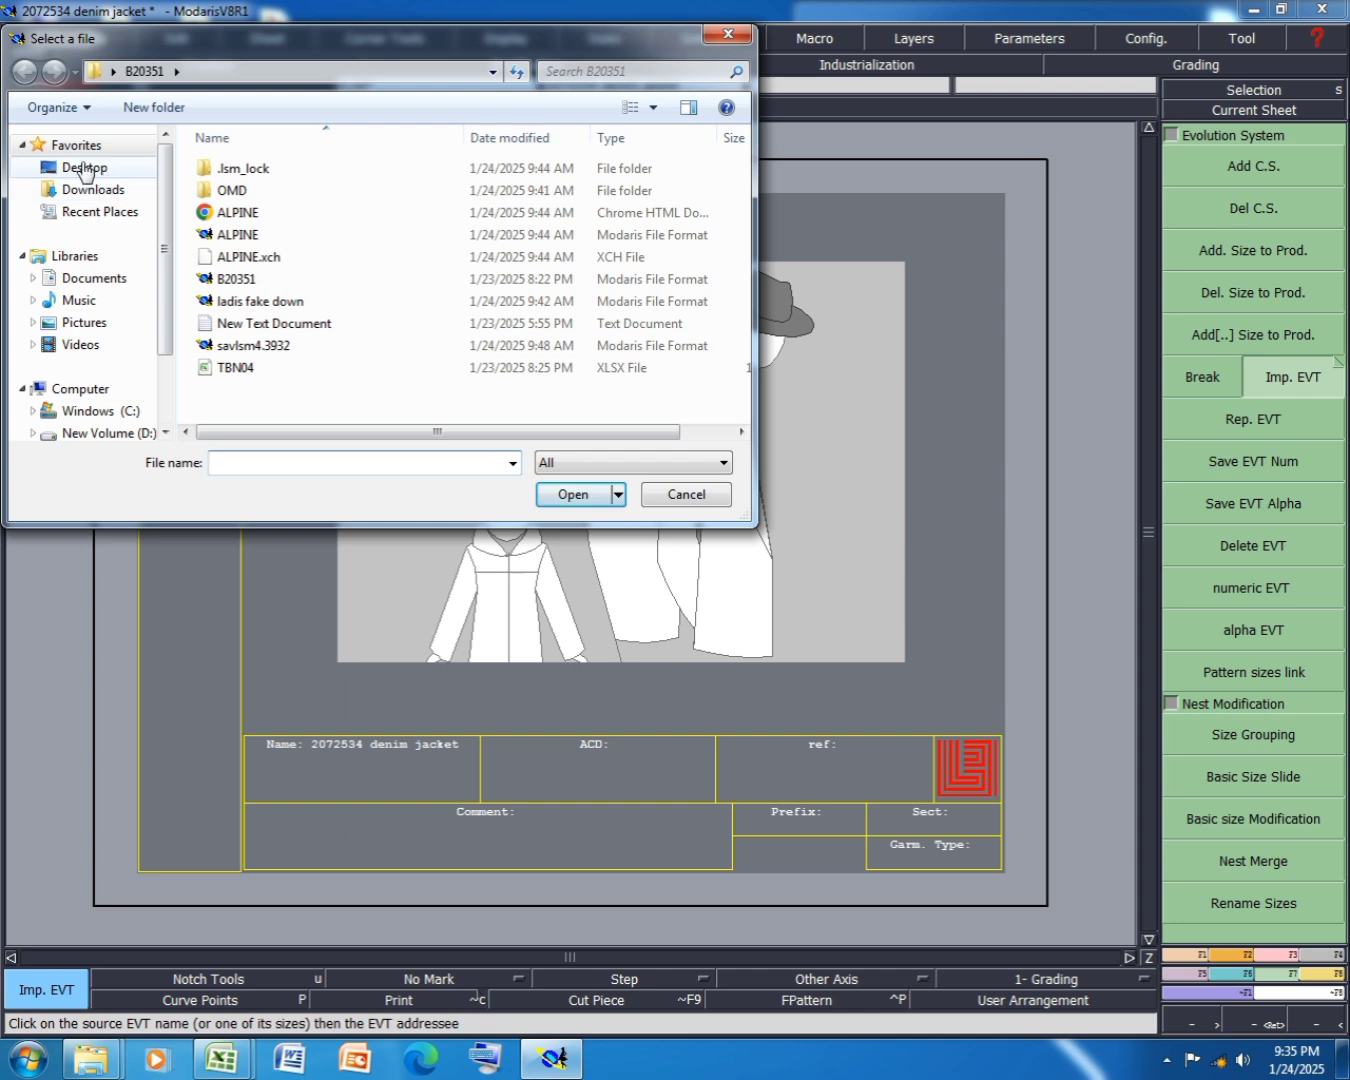
{"action": "left_click", "coordinate": [84, 168]}
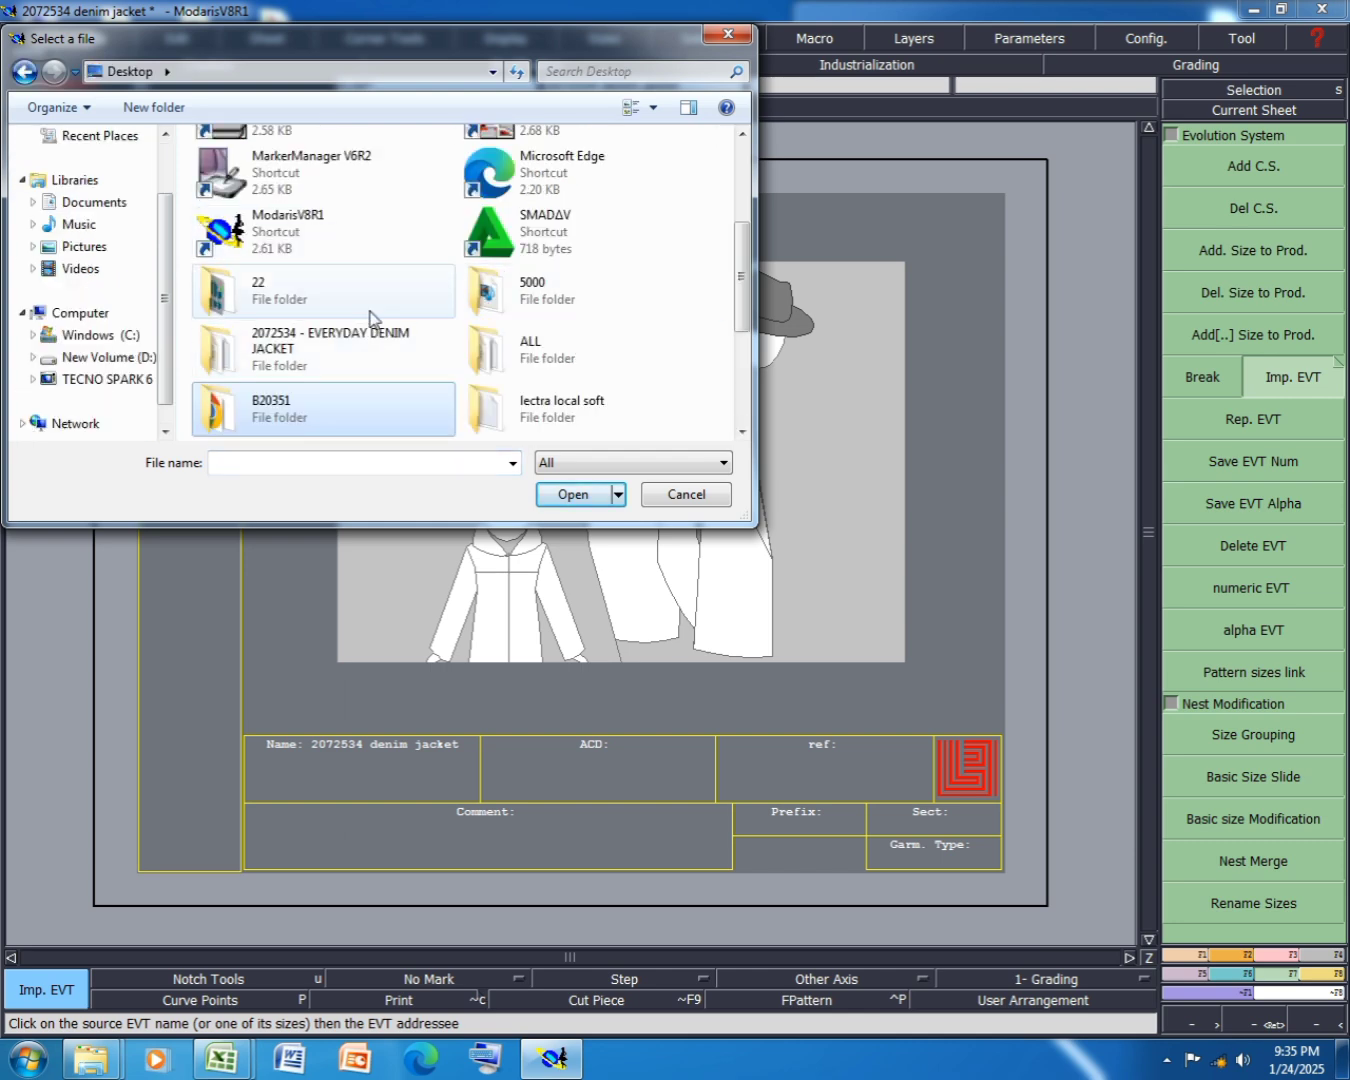
{"action": "double_click", "coordinate": [356, 355]}
{"action": "left_click", "coordinate": [270, 212]}
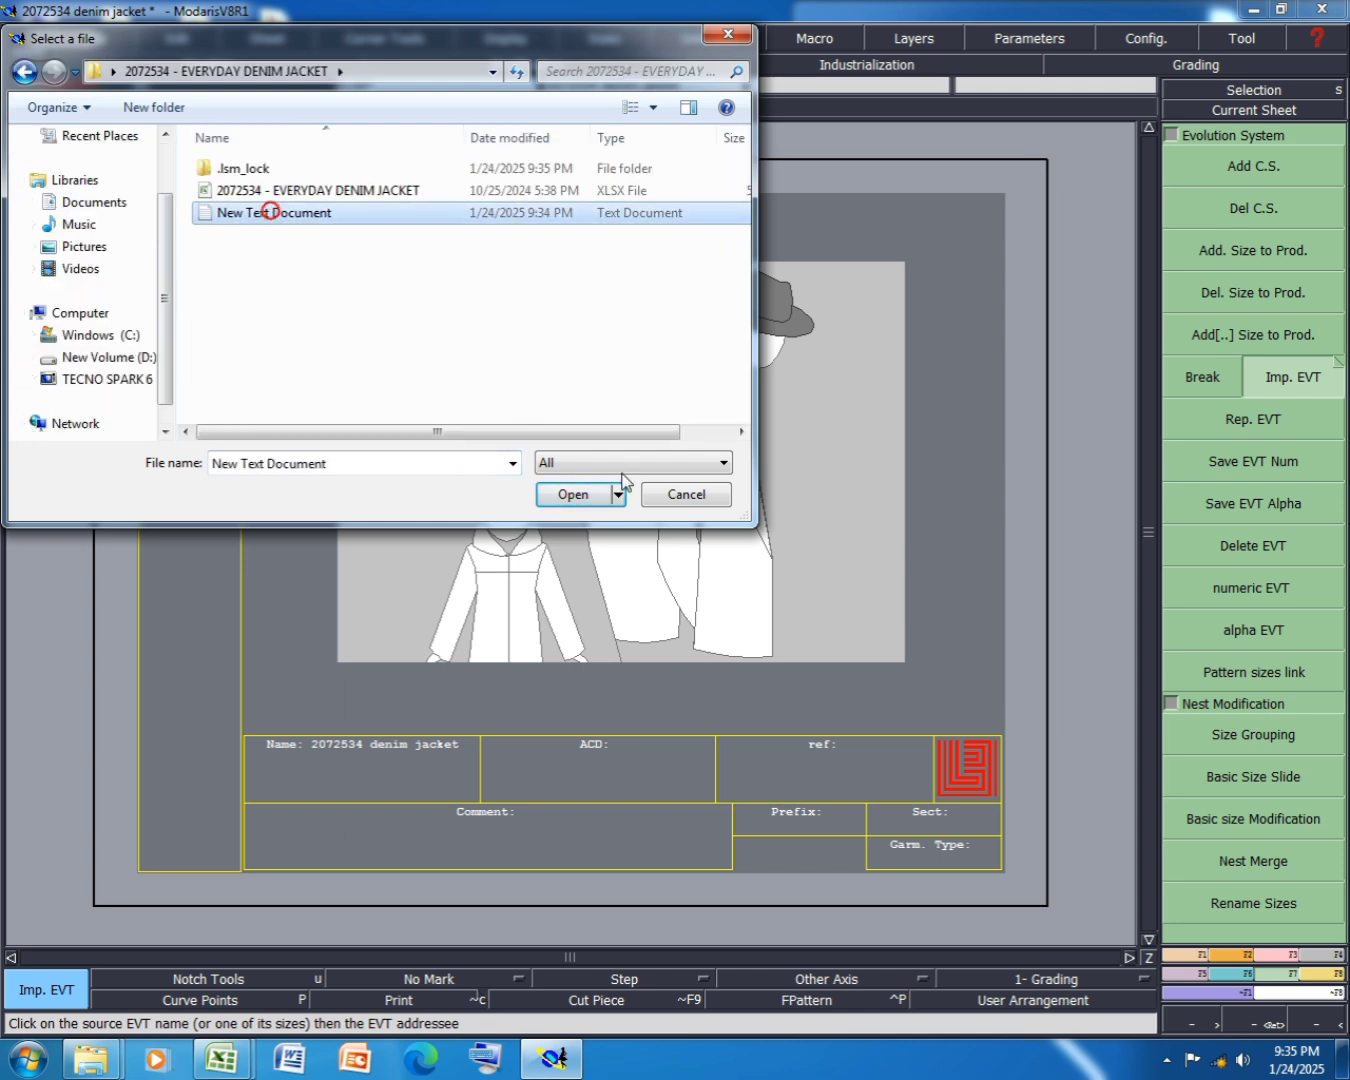
{"action": "left_click", "coordinate": [600, 503]}
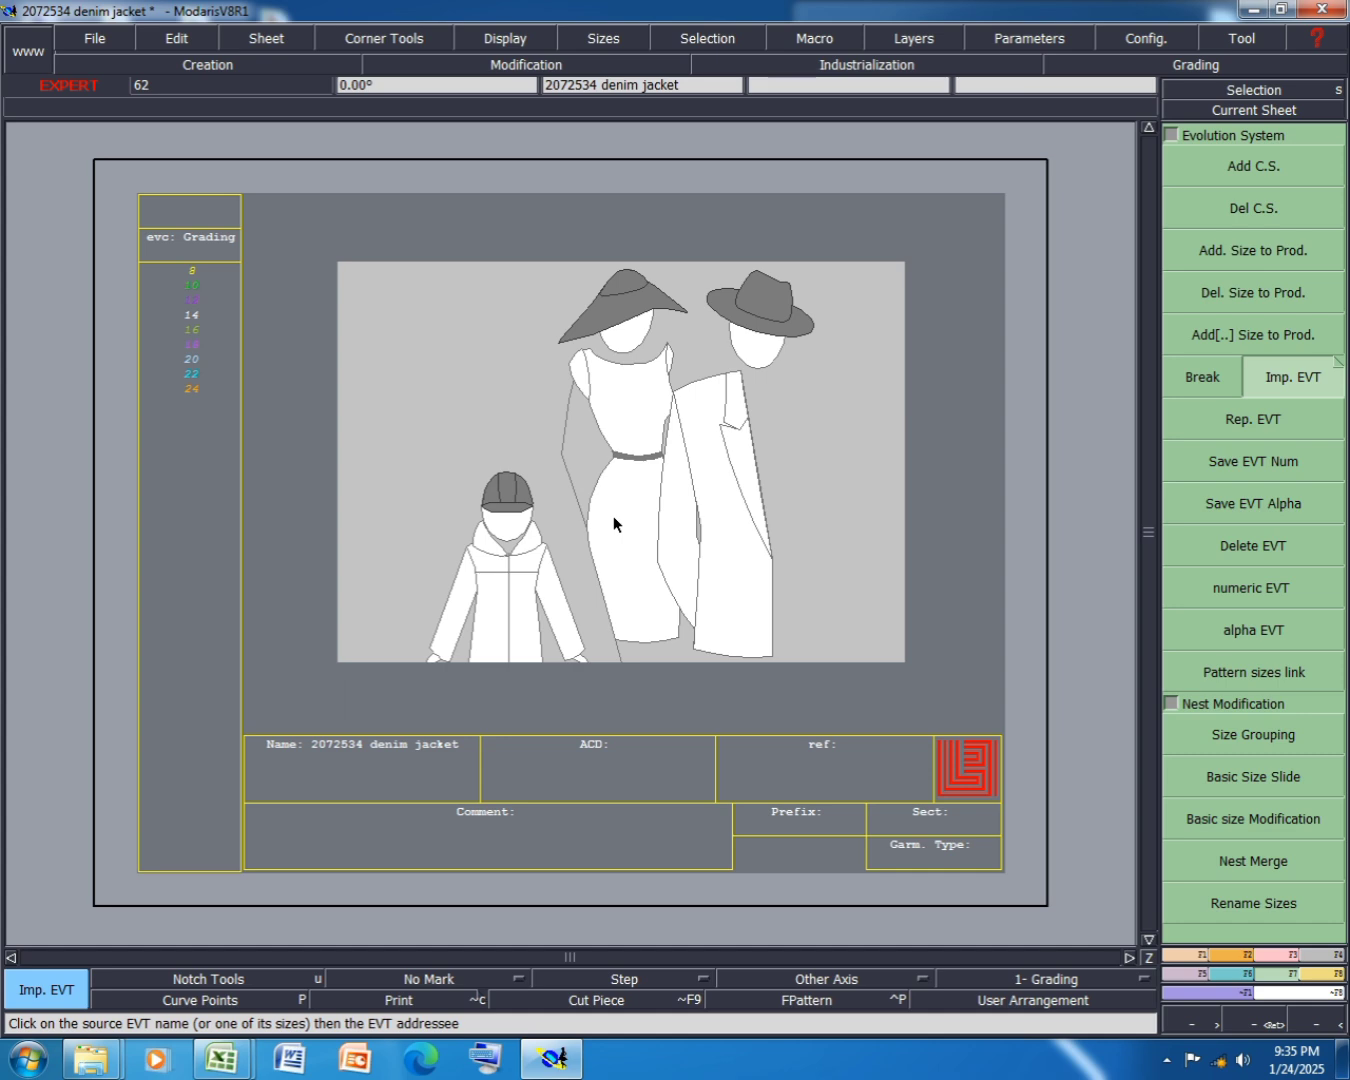
{"action": "key", "text": "ctrl+s"}
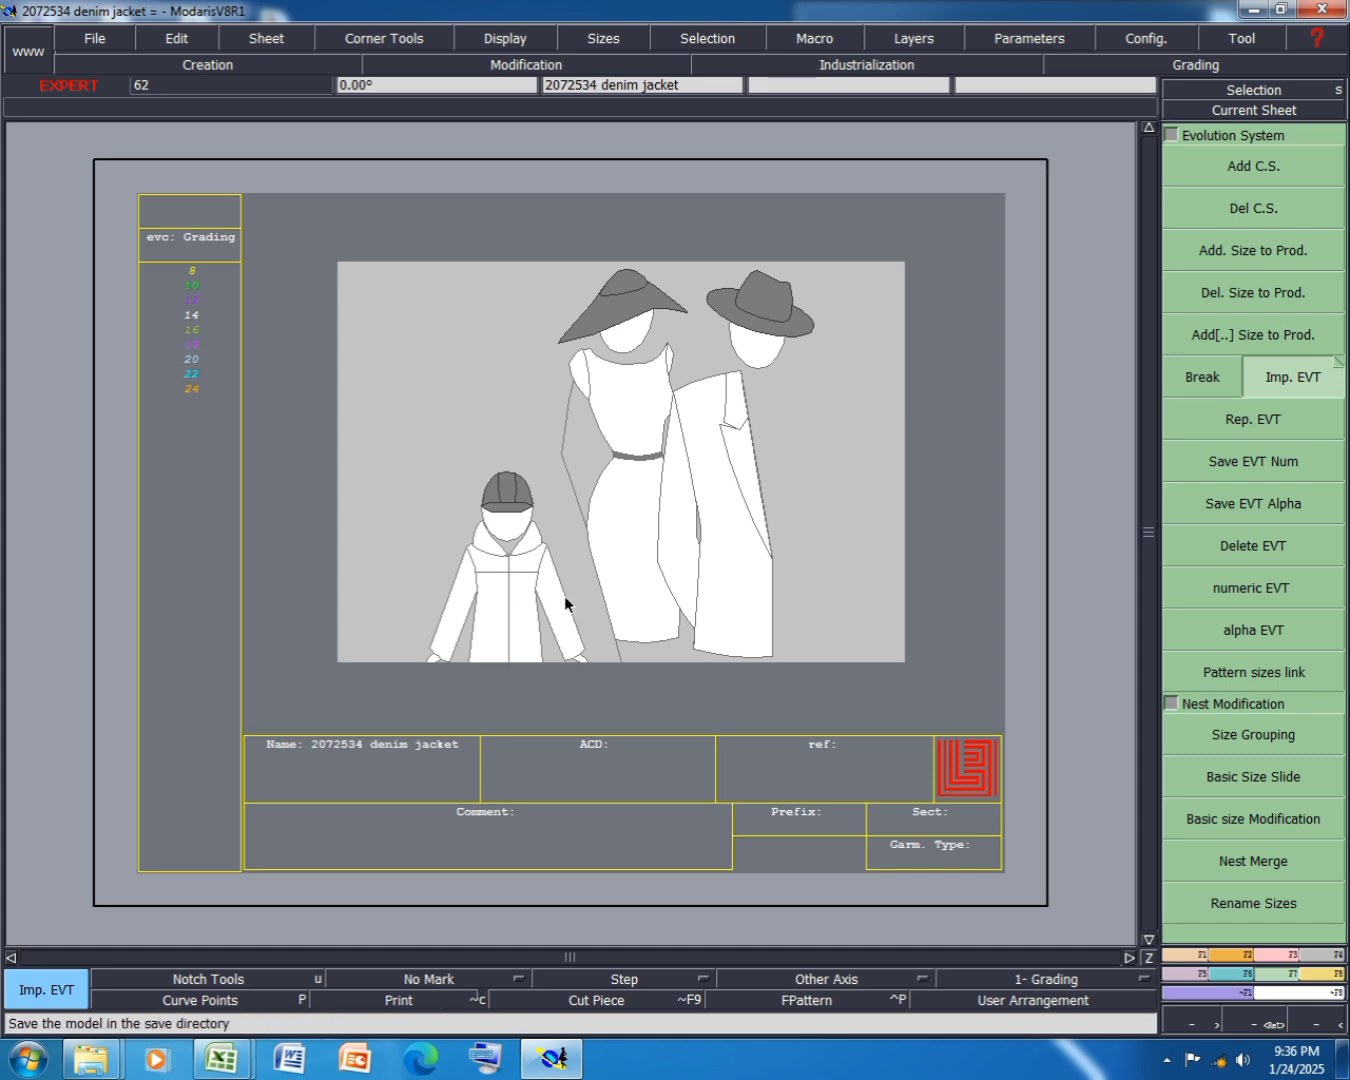
{"action": "left_click", "coordinate": [566, 646]}
- Add a new sheet to the model, arrange all sheets and save the model
{"action": "left_click", "coordinate": [280, 41]}
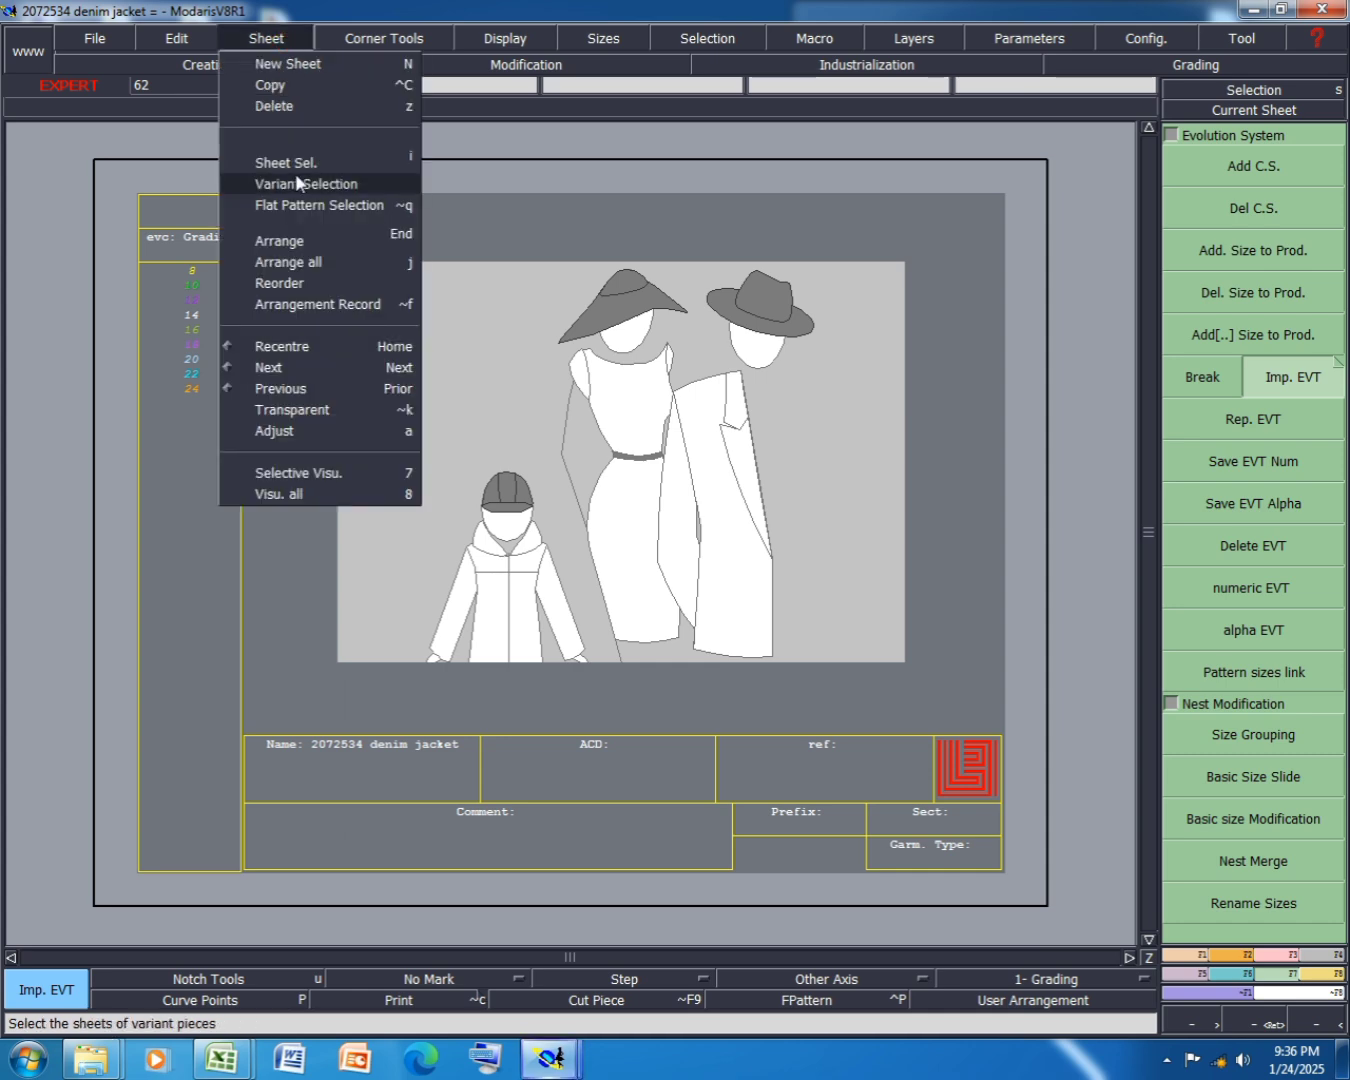
{"action": "left_click", "coordinate": [284, 66]}
{"action": "key", "text": "j"}
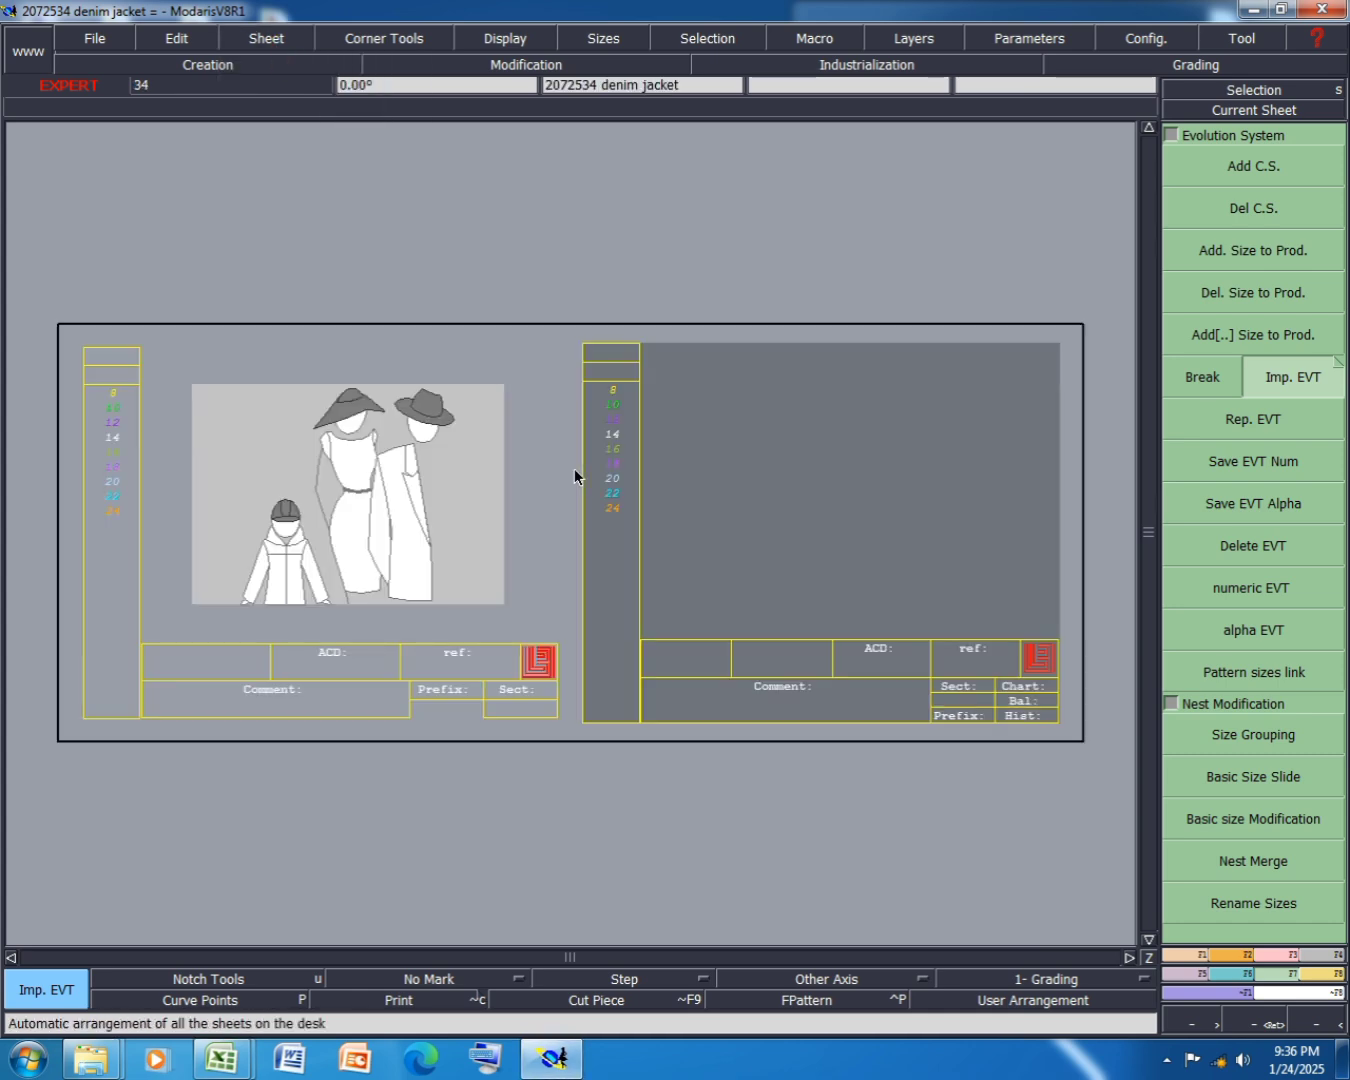
{"action": "key", "text": "ctrl+s"}
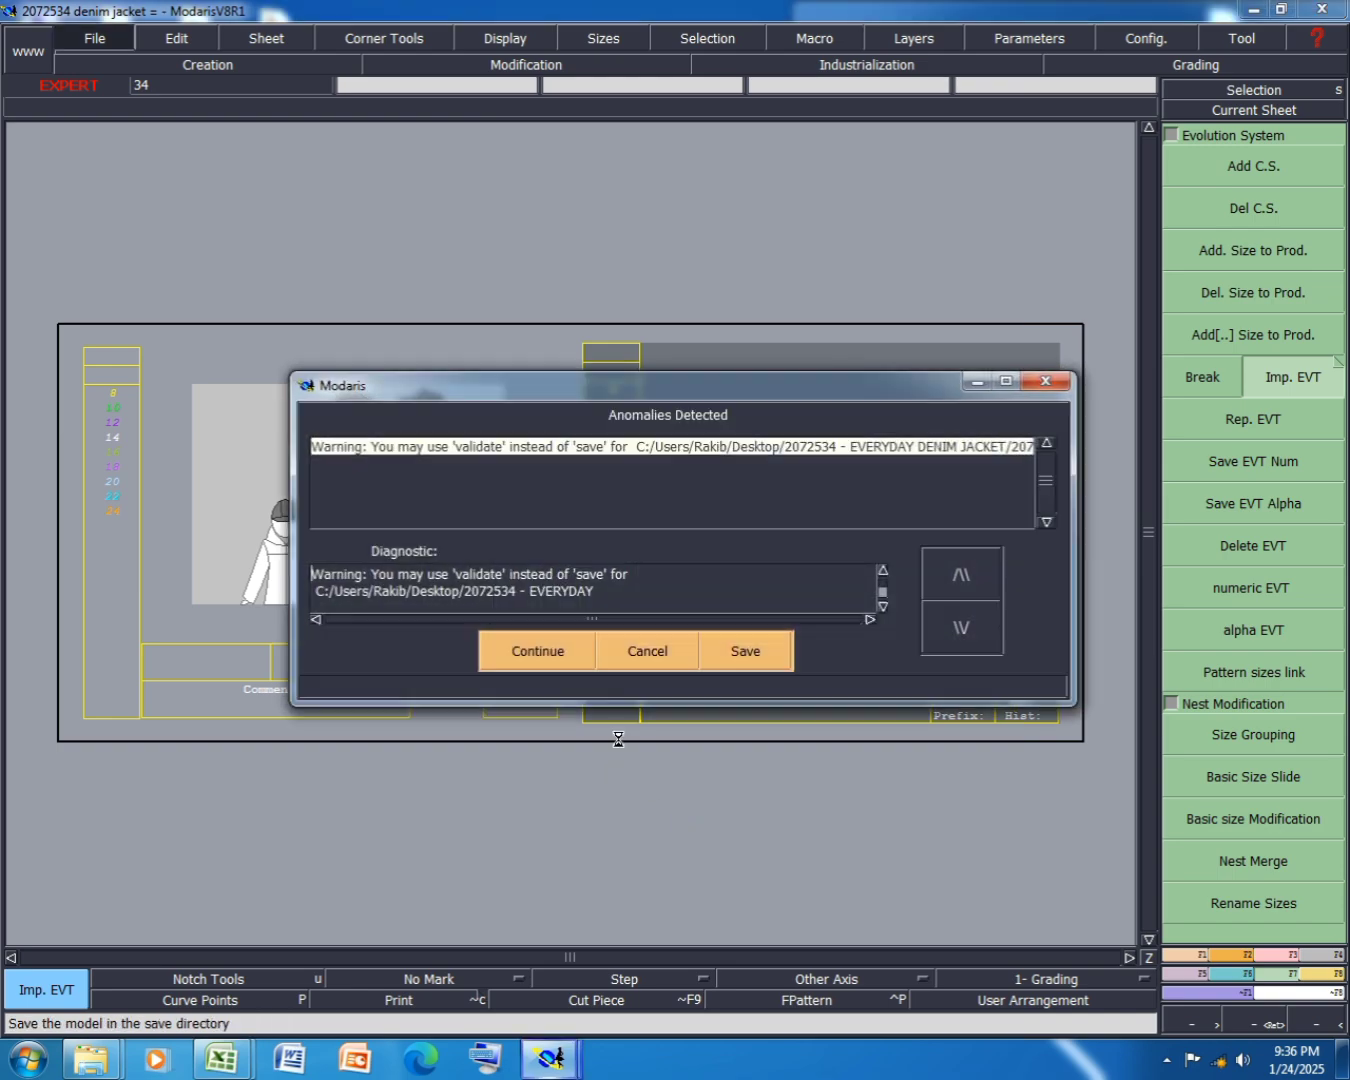
{"action": "left_click", "coordinate": [513, 645]}
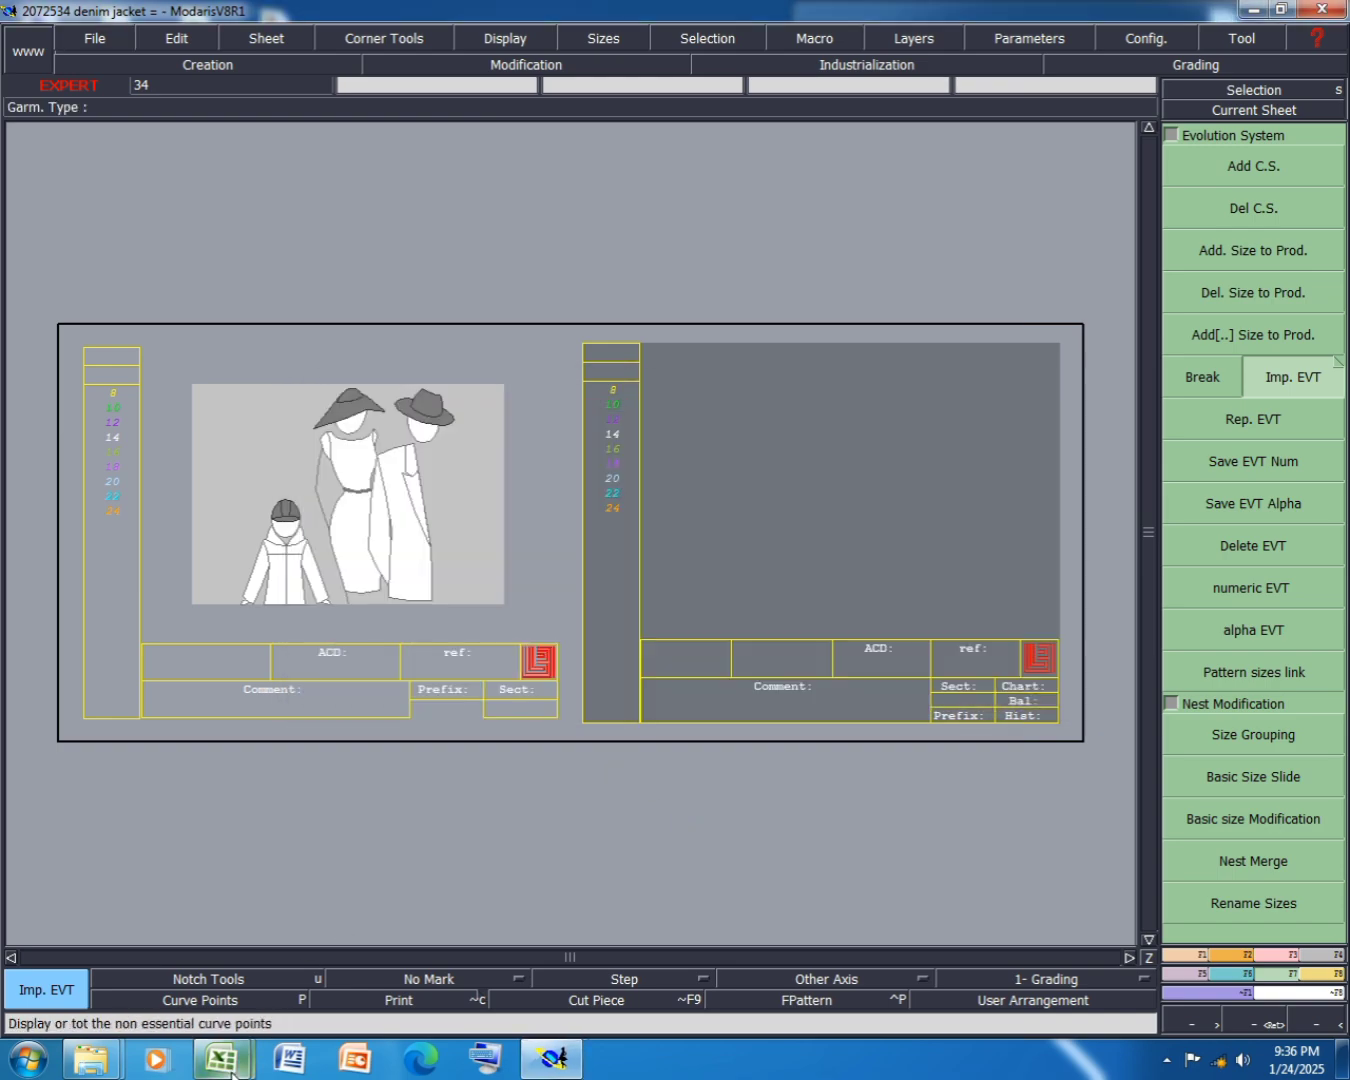
- Switch to the denim jacket spec workbook and check the size 14 bust circumference and front length
{"action": "mouse_move", "coordinate": [221, 1058]}
{"action": "left_click", "coordinate": [405, 953]}
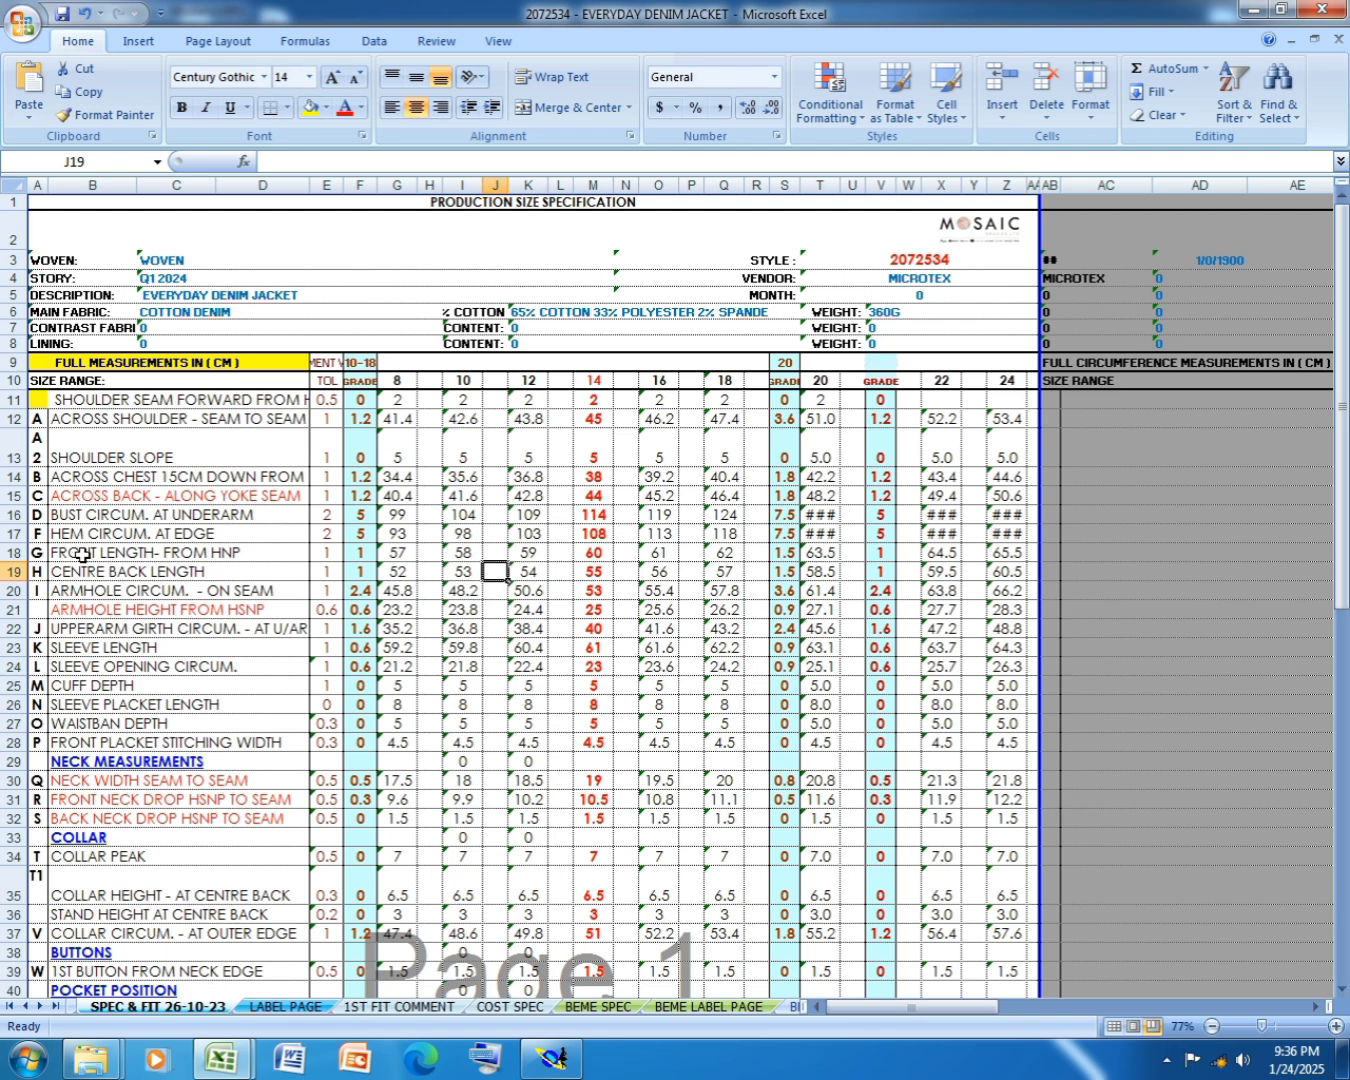
{"action": "left_click", "coordinate": [15, 514]}
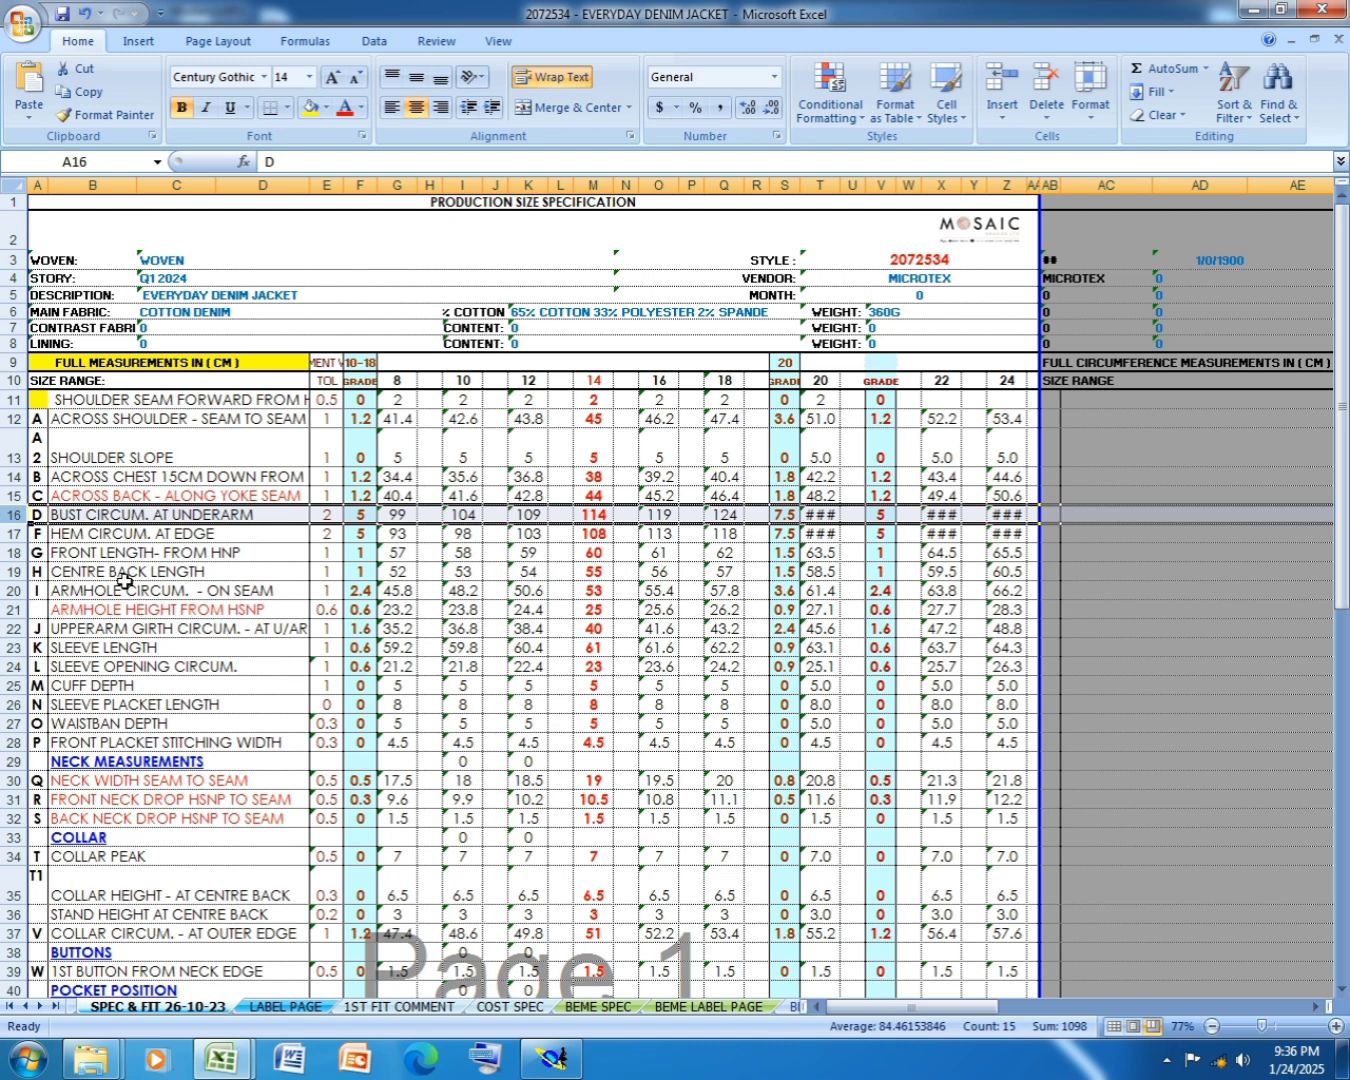
{"action": "left_click", "coordinate": [608, 557]}
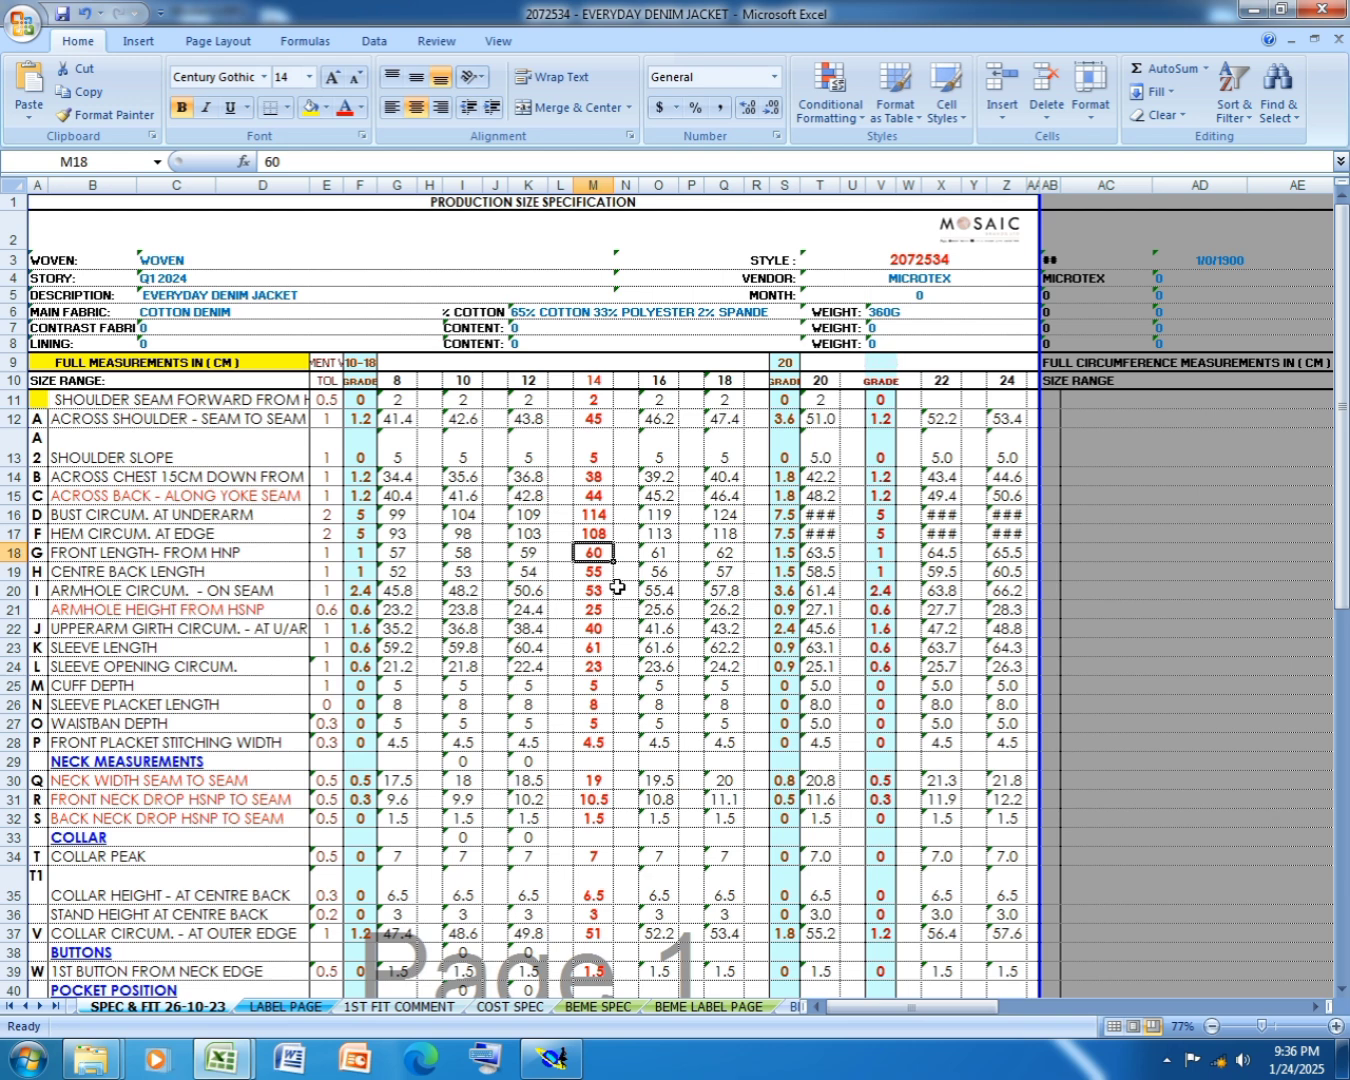
- Back in Modaris, draw a rectangle on the empty sheet, 60 cm wide and a quarter of the 114 cm bust circumference high
{"action": "left_click", "coordinate": [550, 1058]}
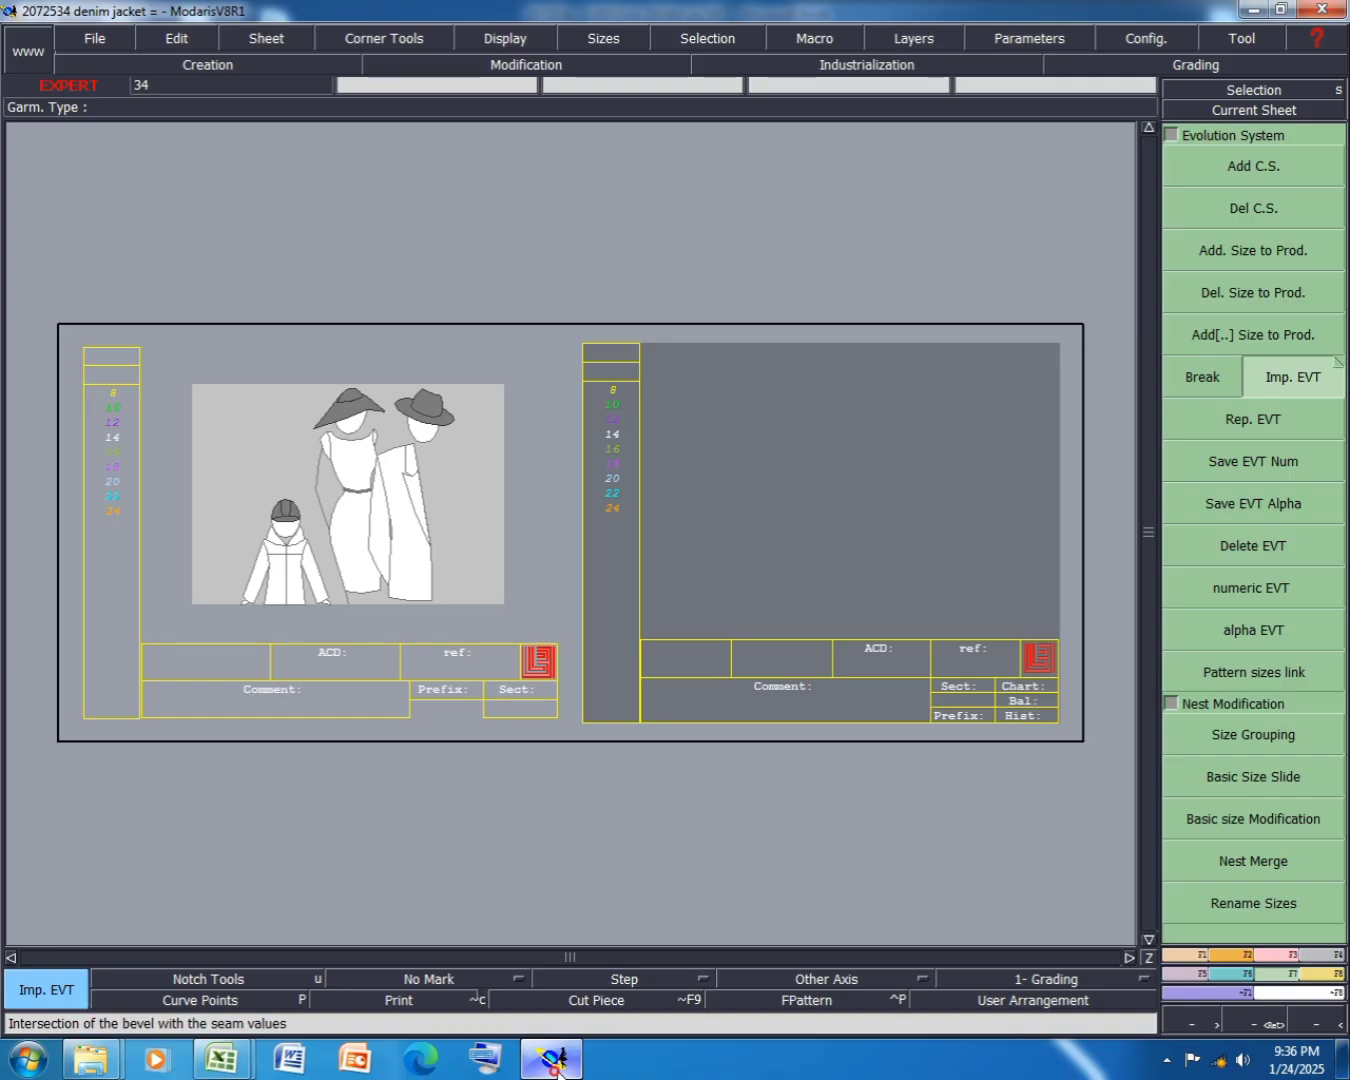
{"action": "key", "text": "u"}
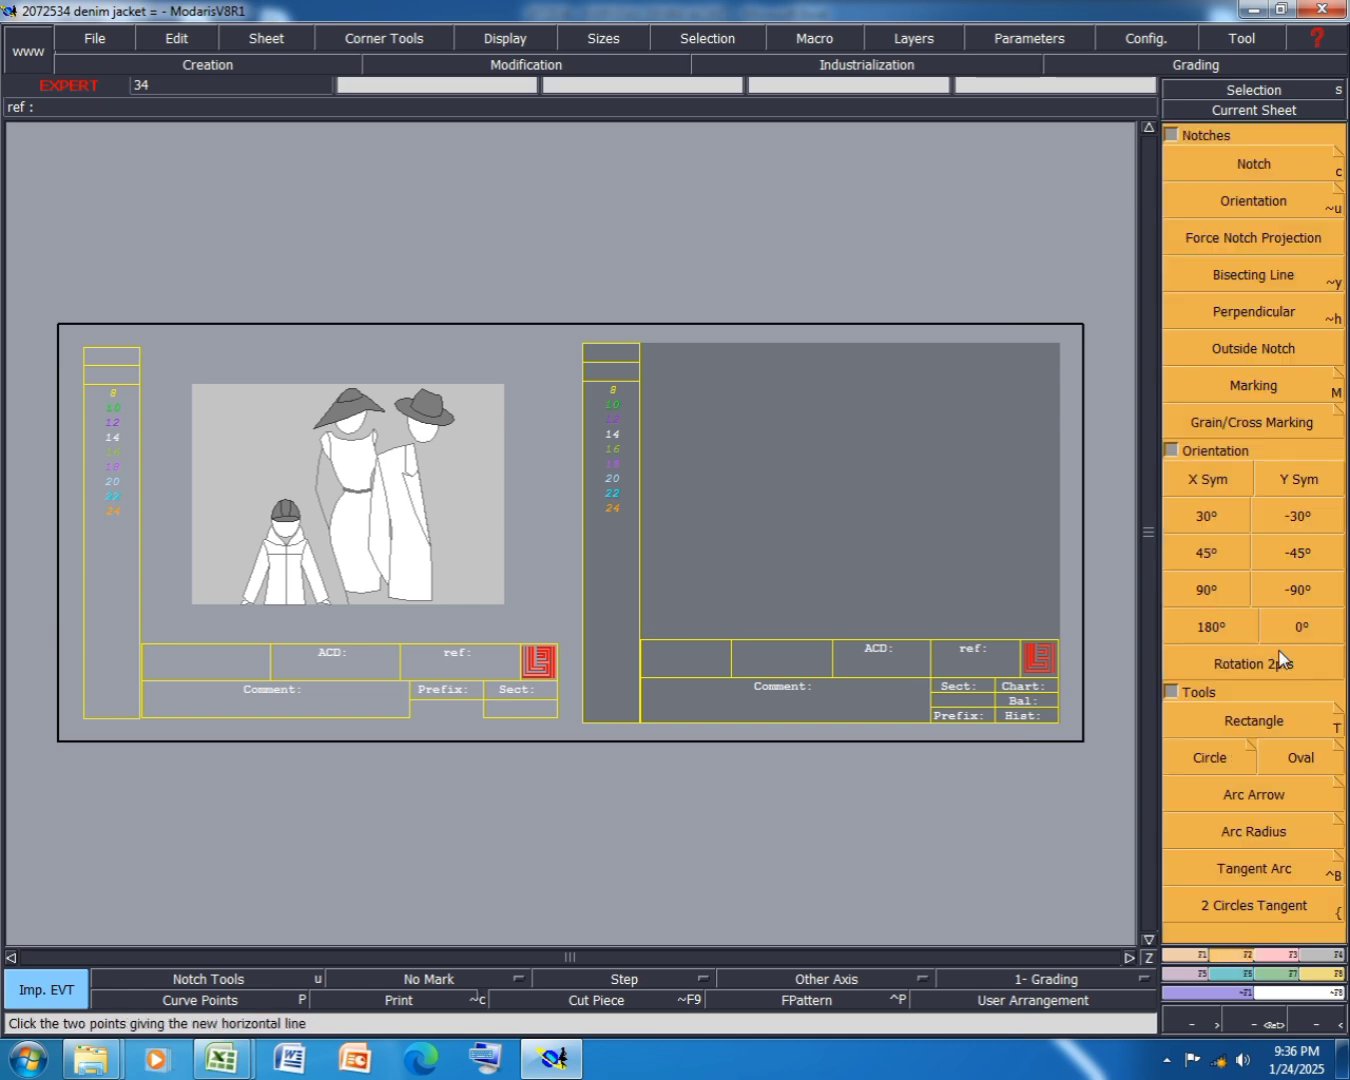
{"action": "left_click", "coordinate": [1286, 722]}
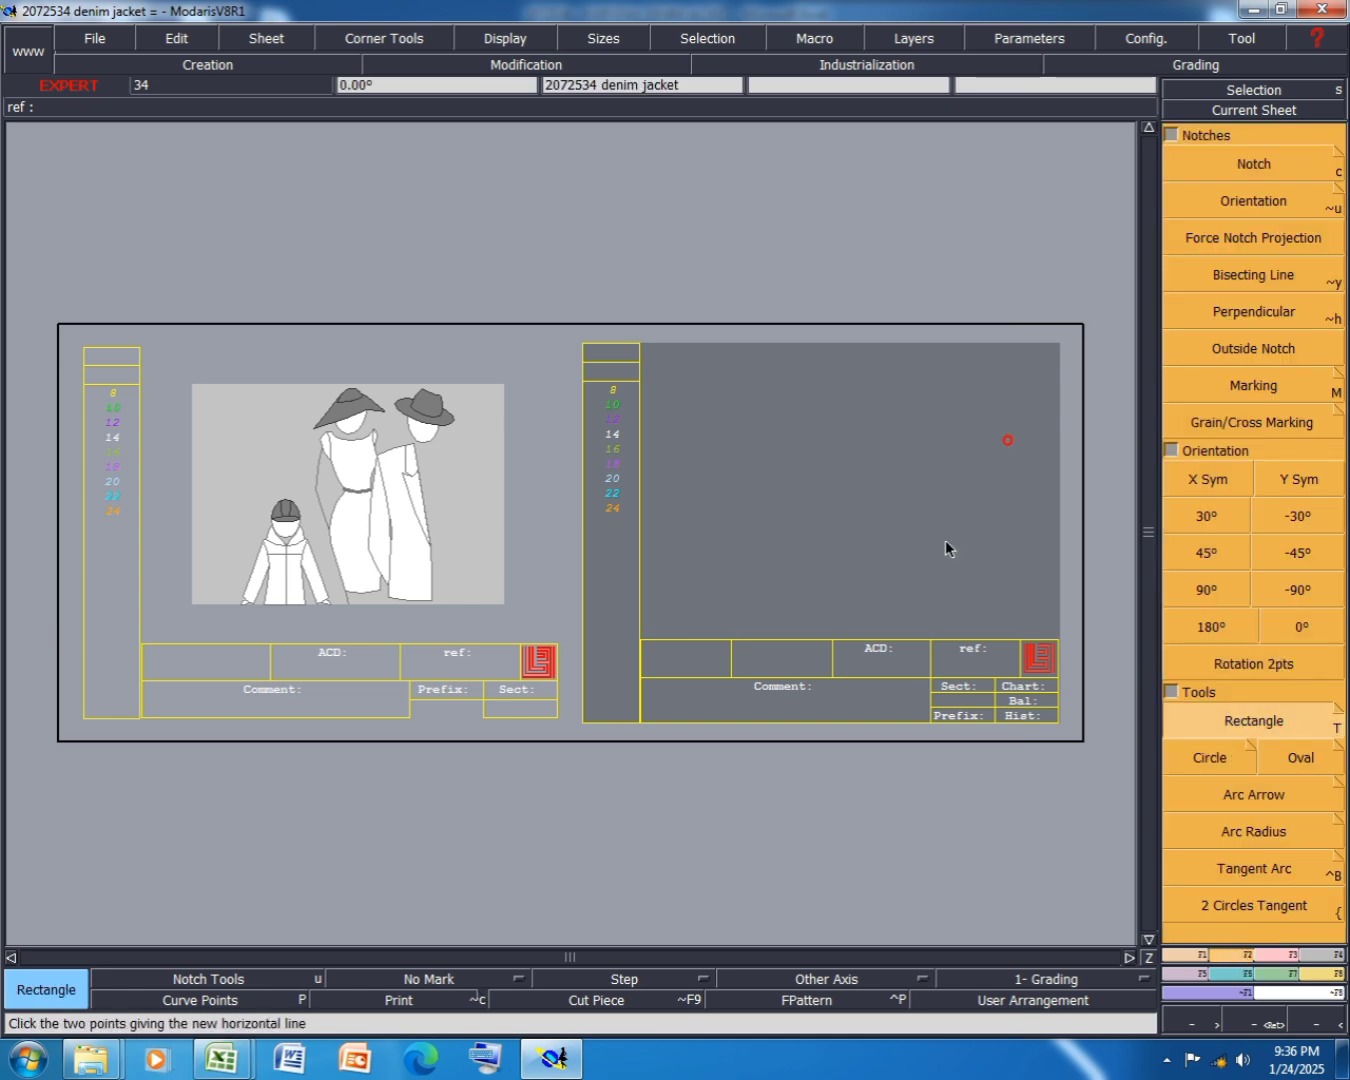
{"action": "left_click", "coordinate": [1008, 440]}
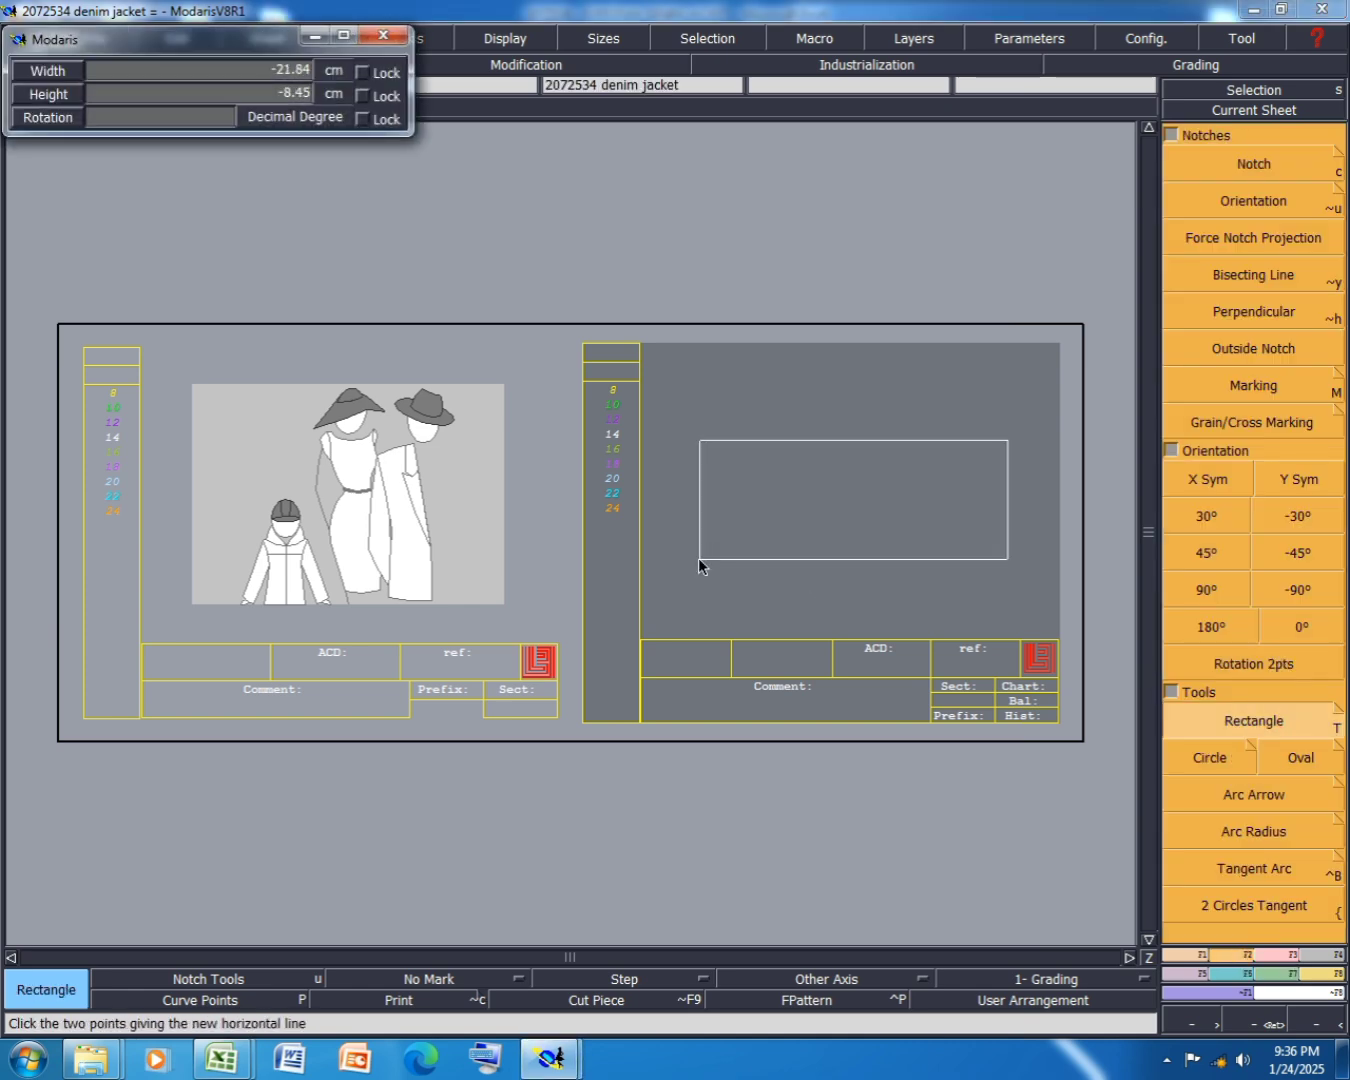
{"action": "type", "text": "60"}
{"action": "key", "text": "Return"}
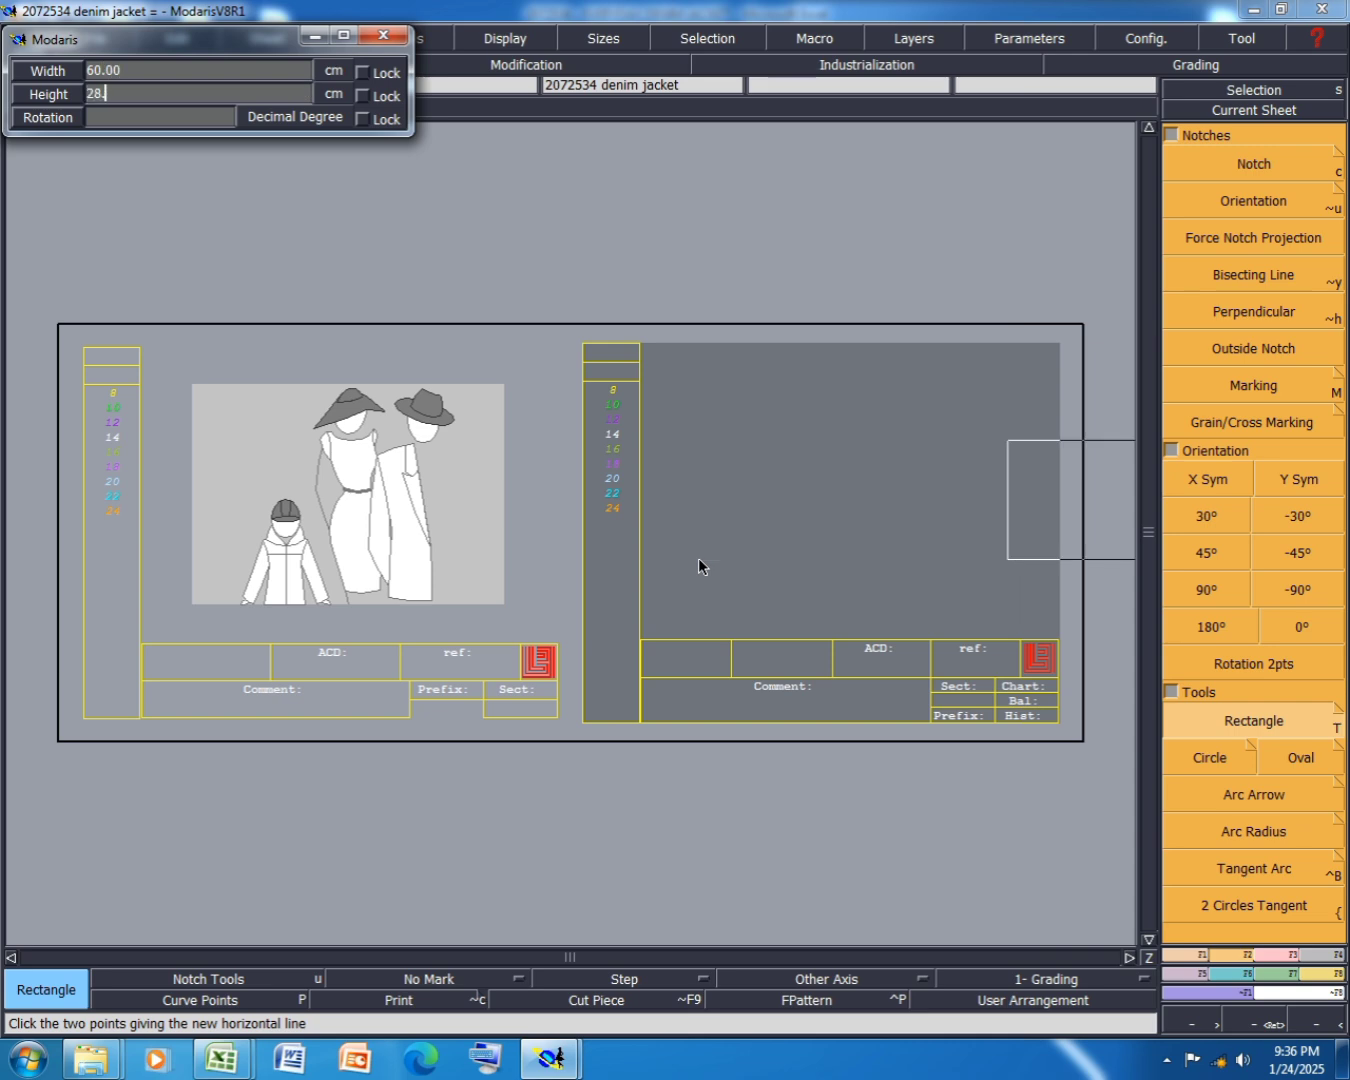
{"action": "type", "text": "28."}
{"action": "key", "text": "Return"}
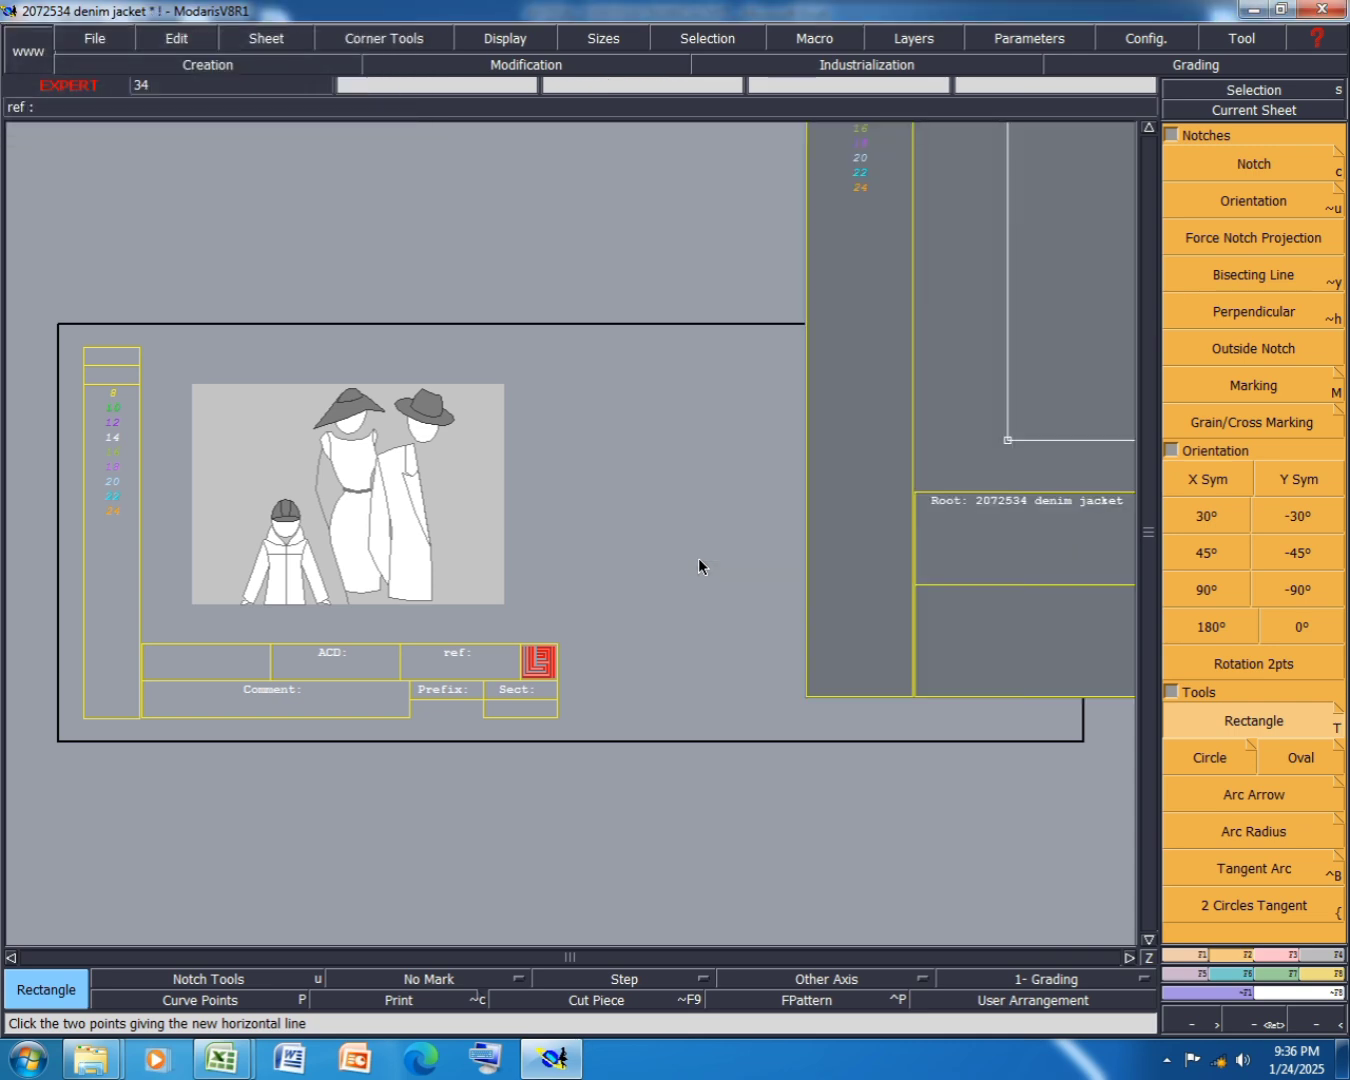
{"action": "key", "text": "Home"}
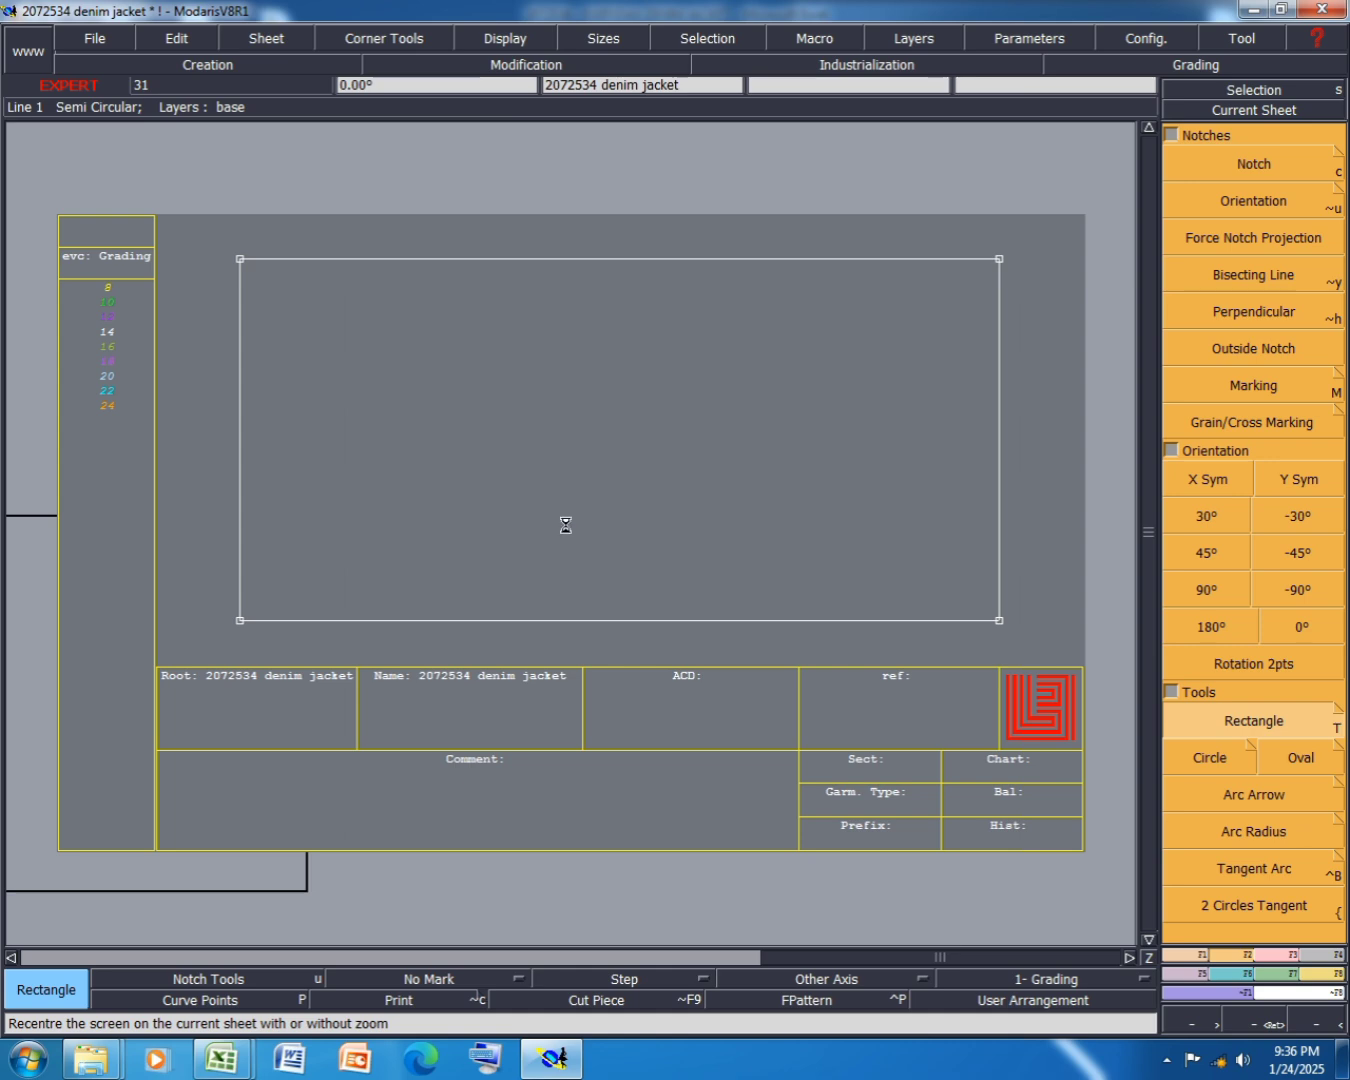
- Save the model and tidy the desk by hiding the title block and arranging all sheets
{"action": "key", "text": "ctrl+s"}
{"action": "left_click", "coordinate": [557, 645]}
{"action": "key", "text": "ctrl+u"}
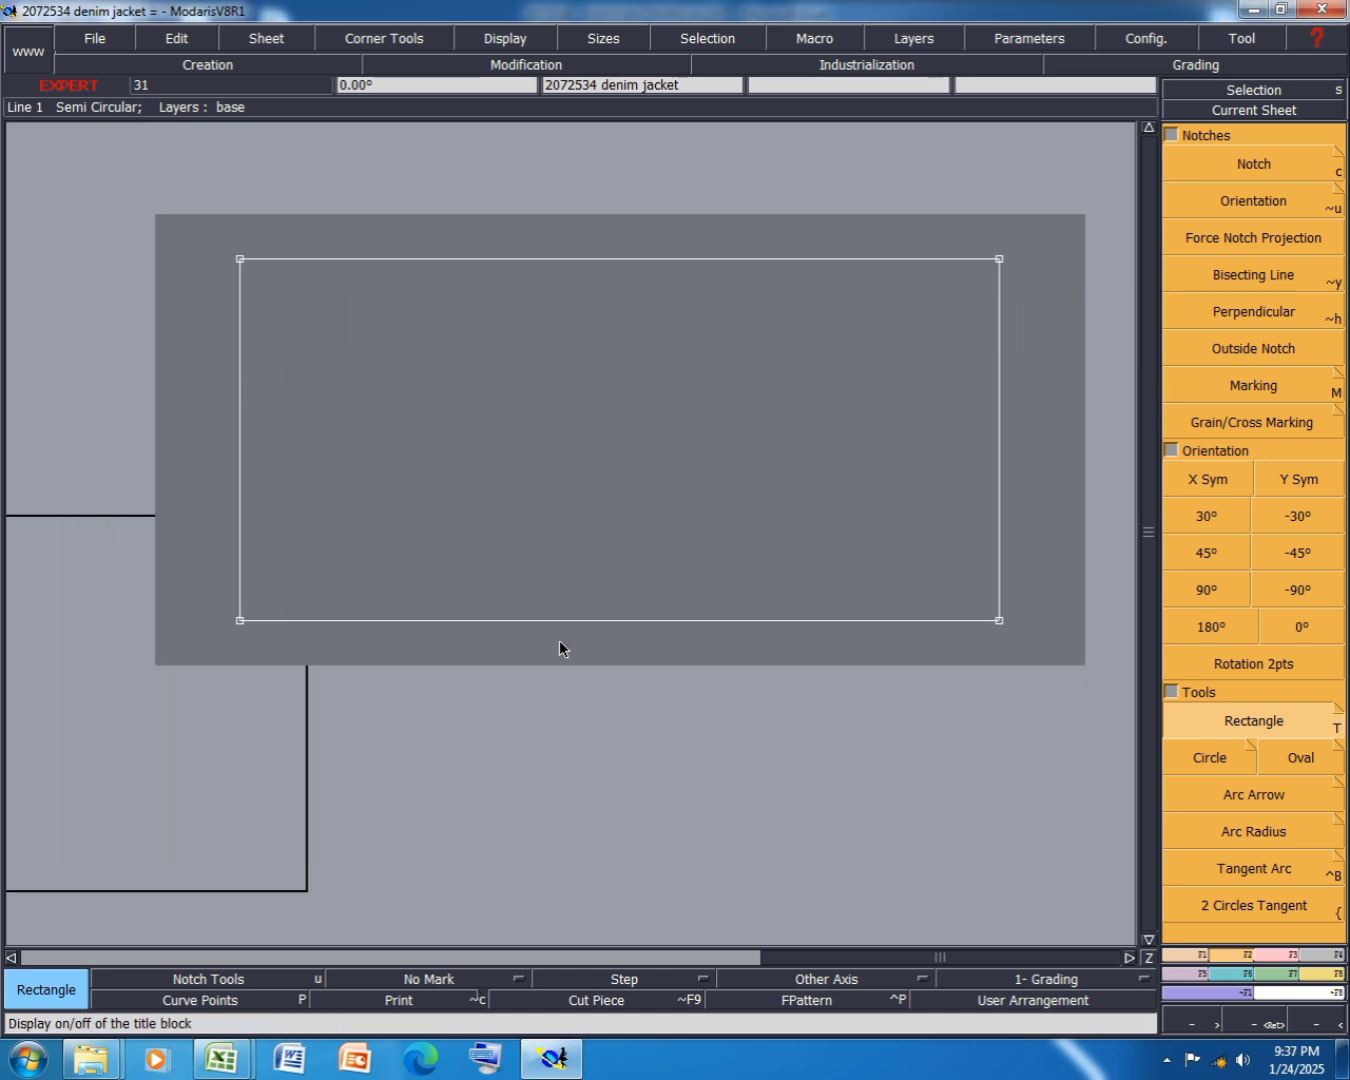
{"action": "key", "text": "8"}
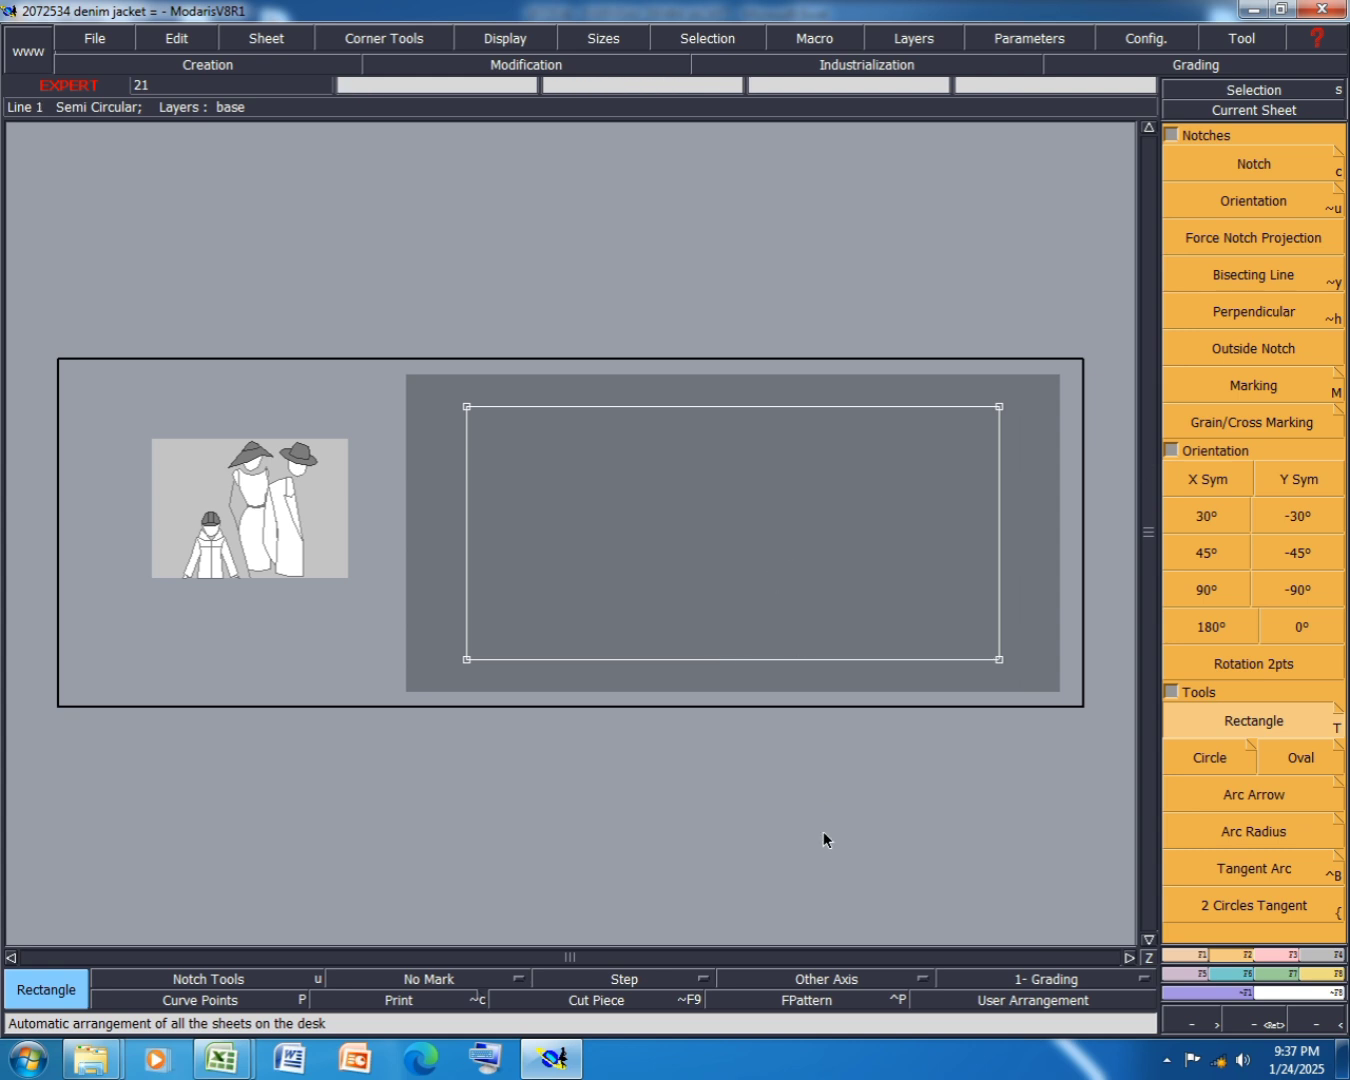
- Switch to the denim jacket spec workbook in Excel and highlight the shoulder slope row in yellow
{"action": "mouse_move", "coordinate": [223, 1060]}
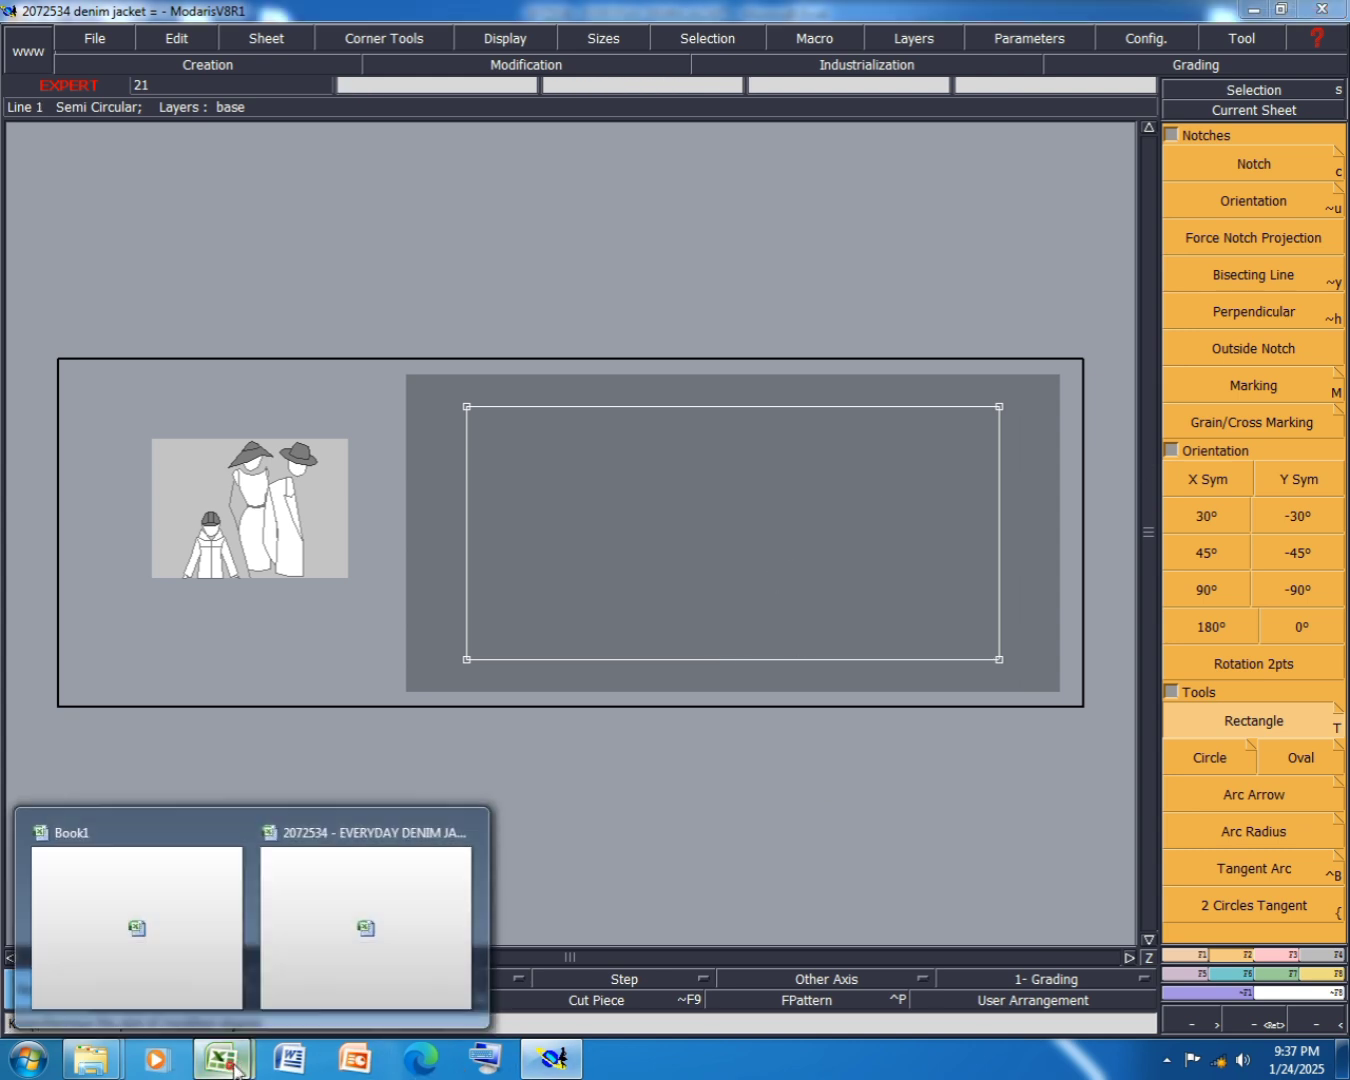
{"action": "left_click", "coordinate": [353, 952]}
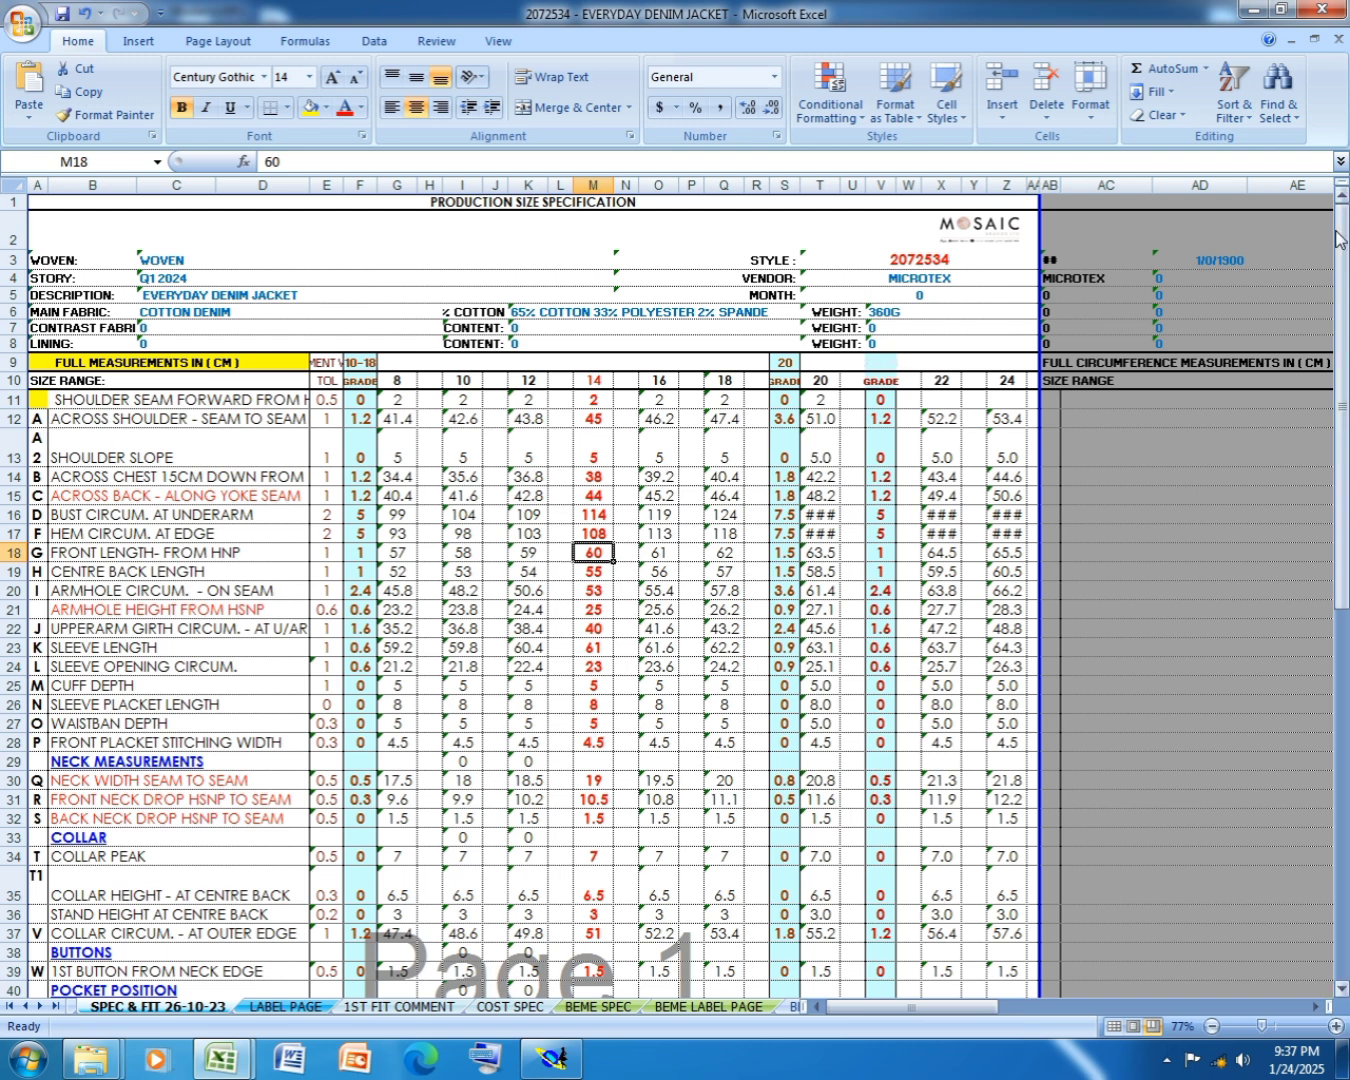
{"action": "left_click", "coordinate": [22, 451]}
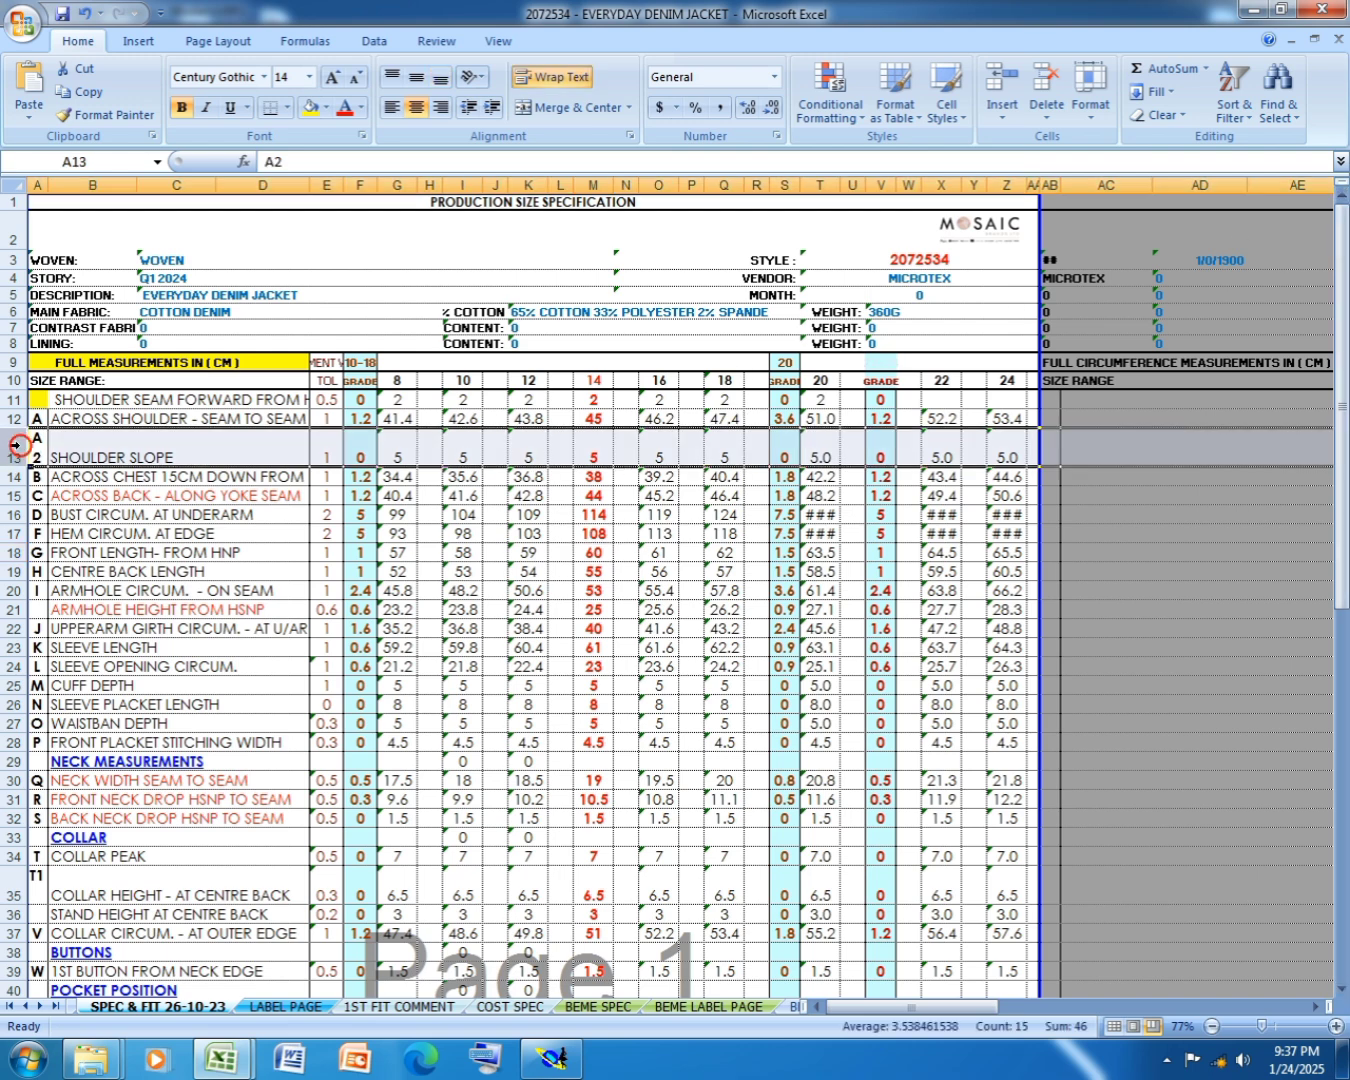
{"action": "right_click", "coordinate": [24, 447]}
{"action": "left_click", "coordinate": [110, 482]}
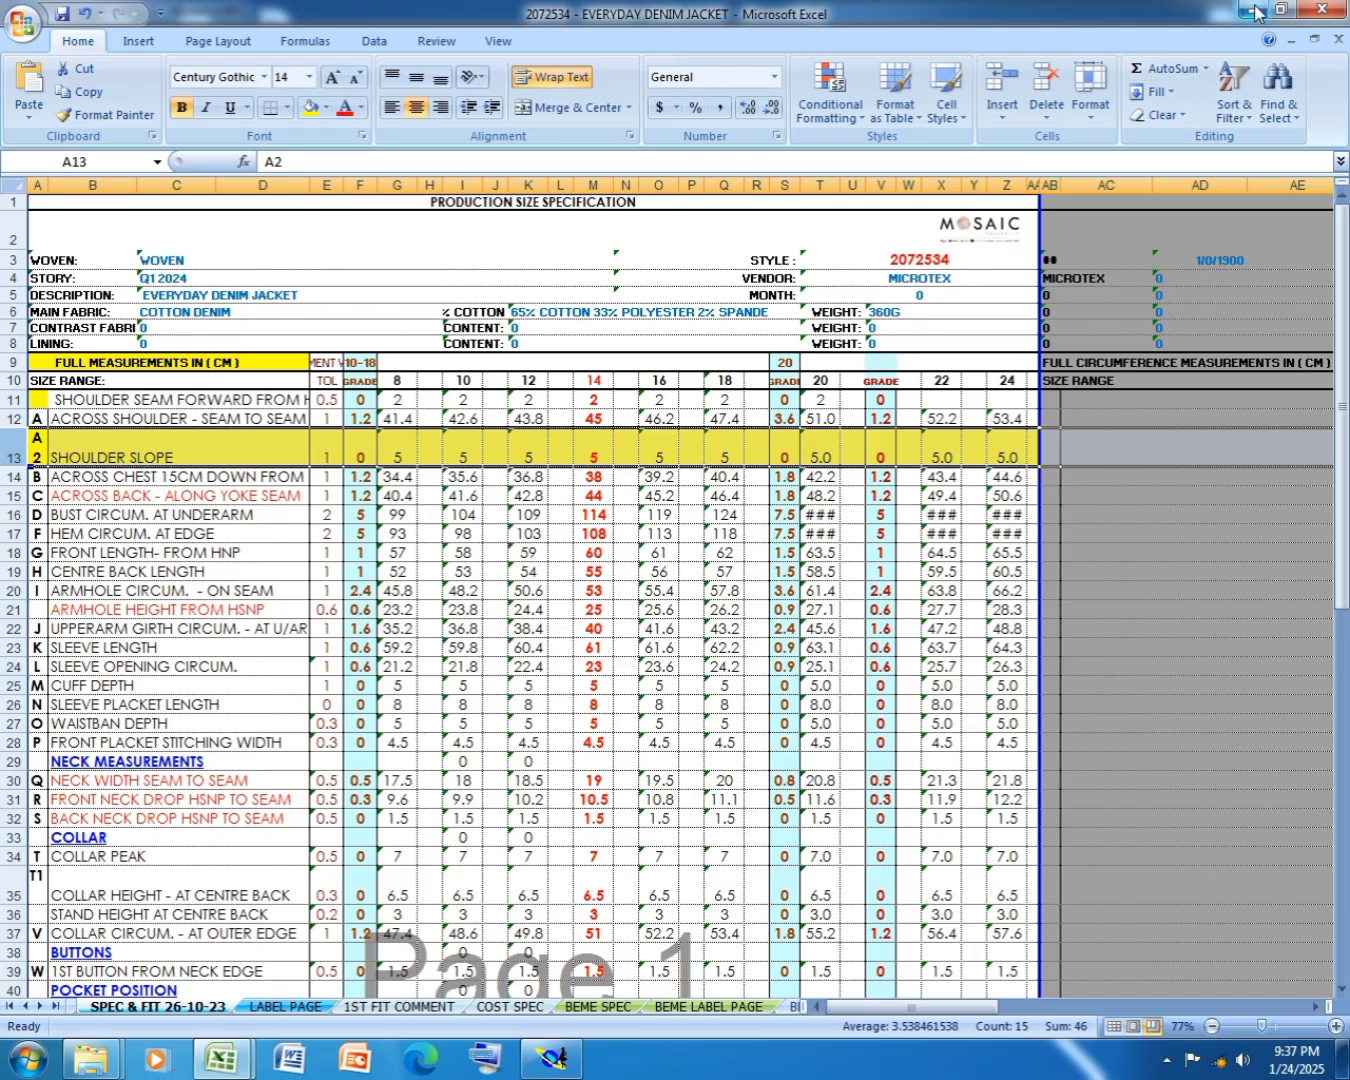
- Back in Modaris, create a line parallel to the rectangle's right edge at a distance of 5 cm inside it
{"action": "left_click", "coordinate": [551, 1058]}
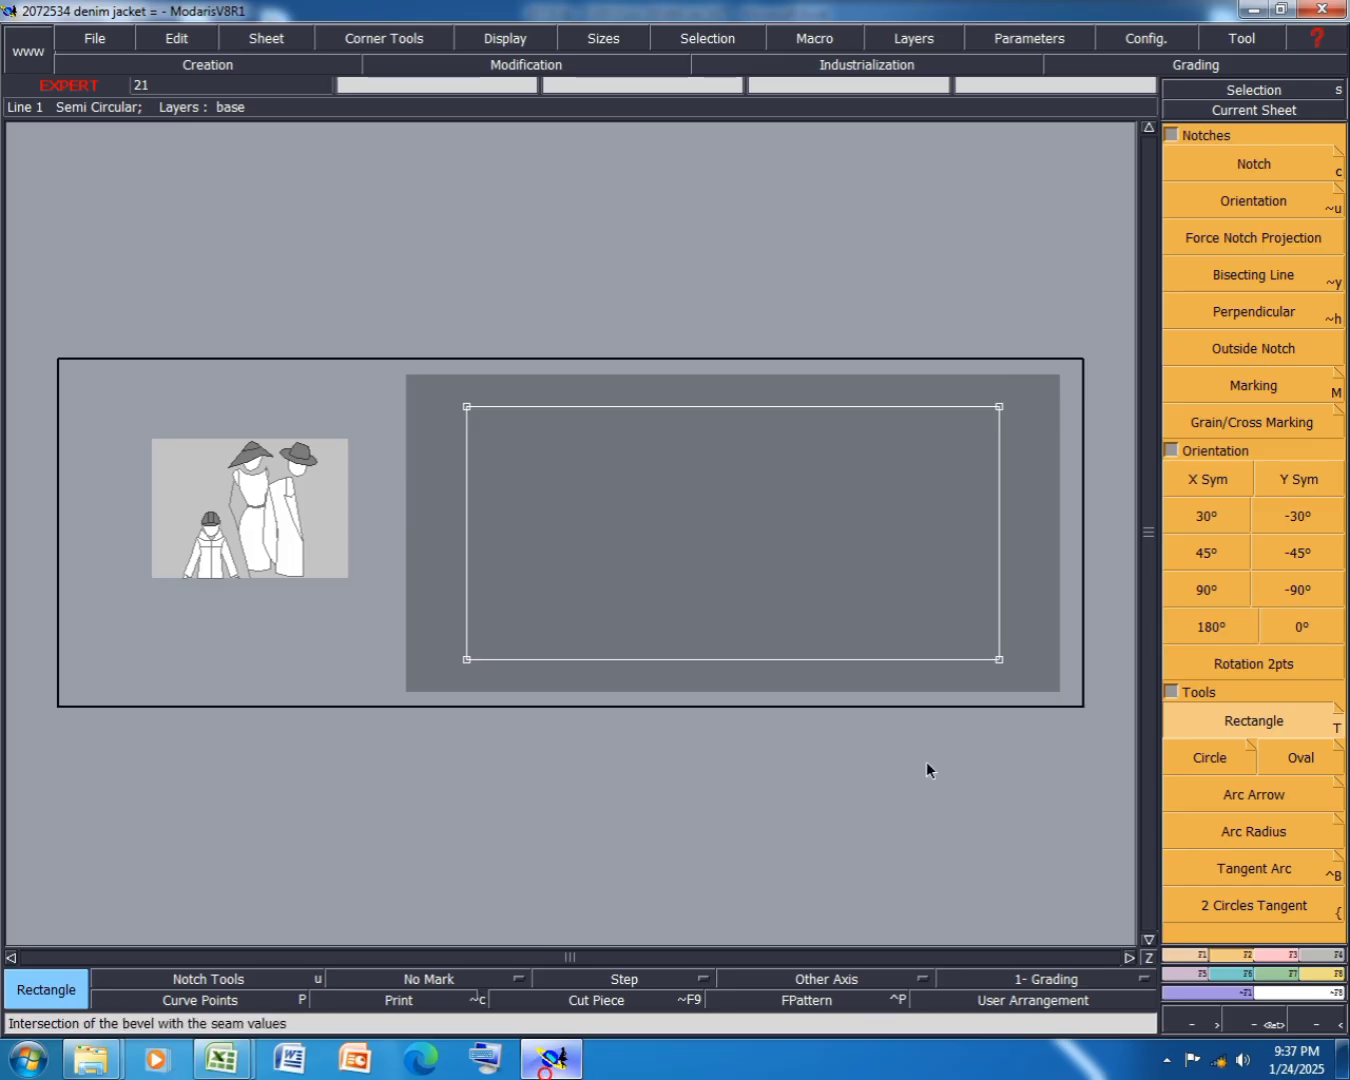
{"action": "left_click", "coordinate": [1195, 956]}
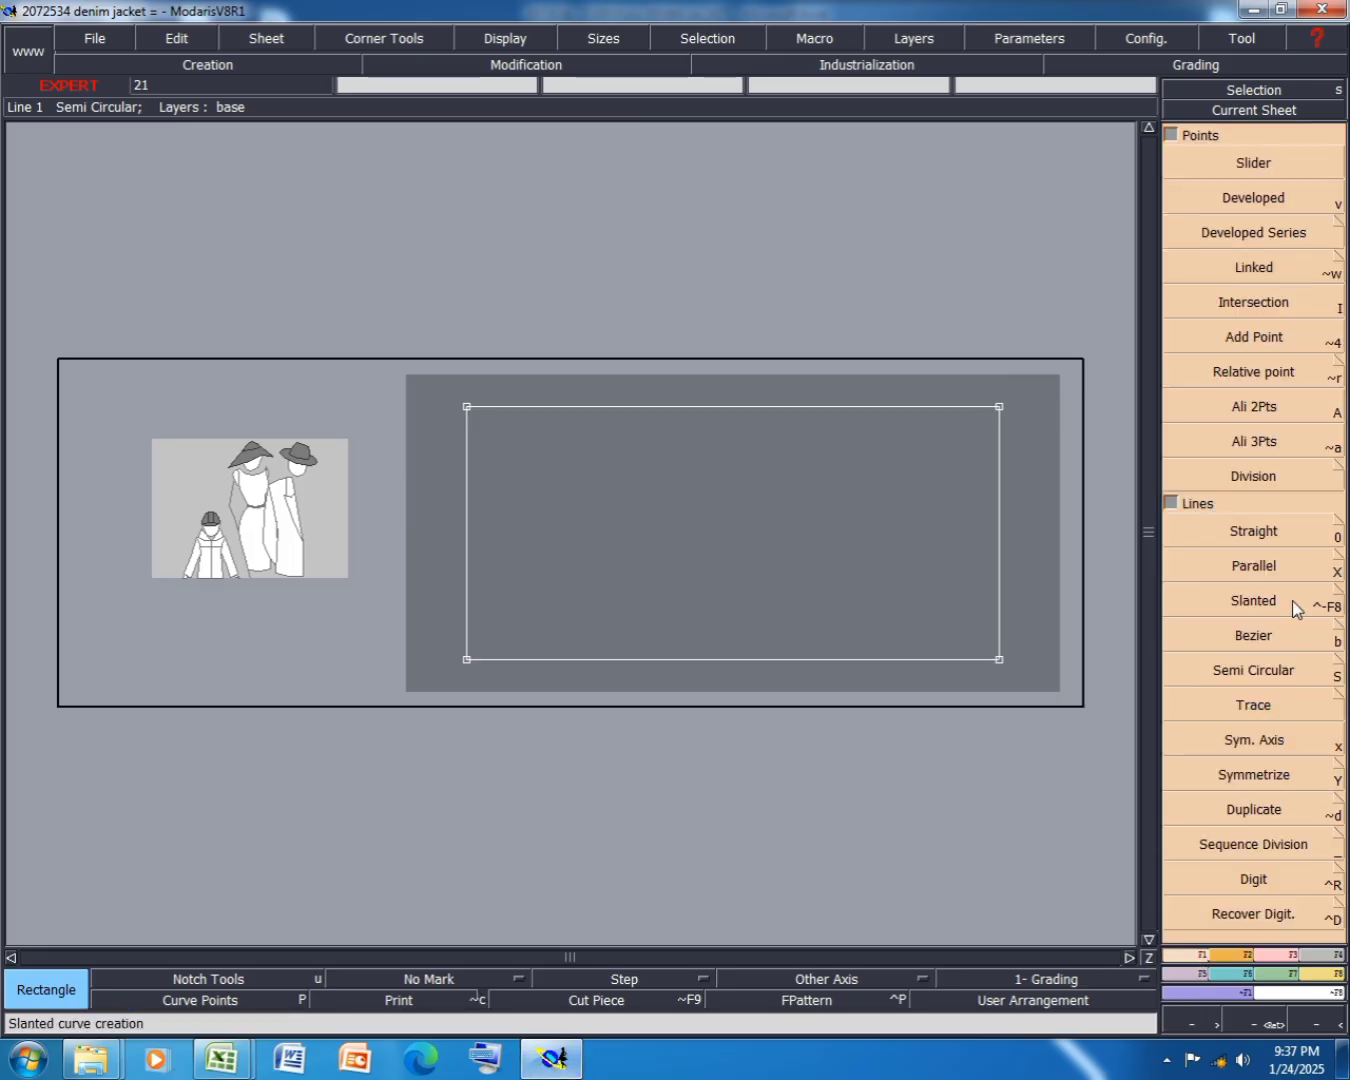
{"action": "left_click", "coordinate": [1255, 567]}
{"action": "left_click", "coordinate": [997, 604]}
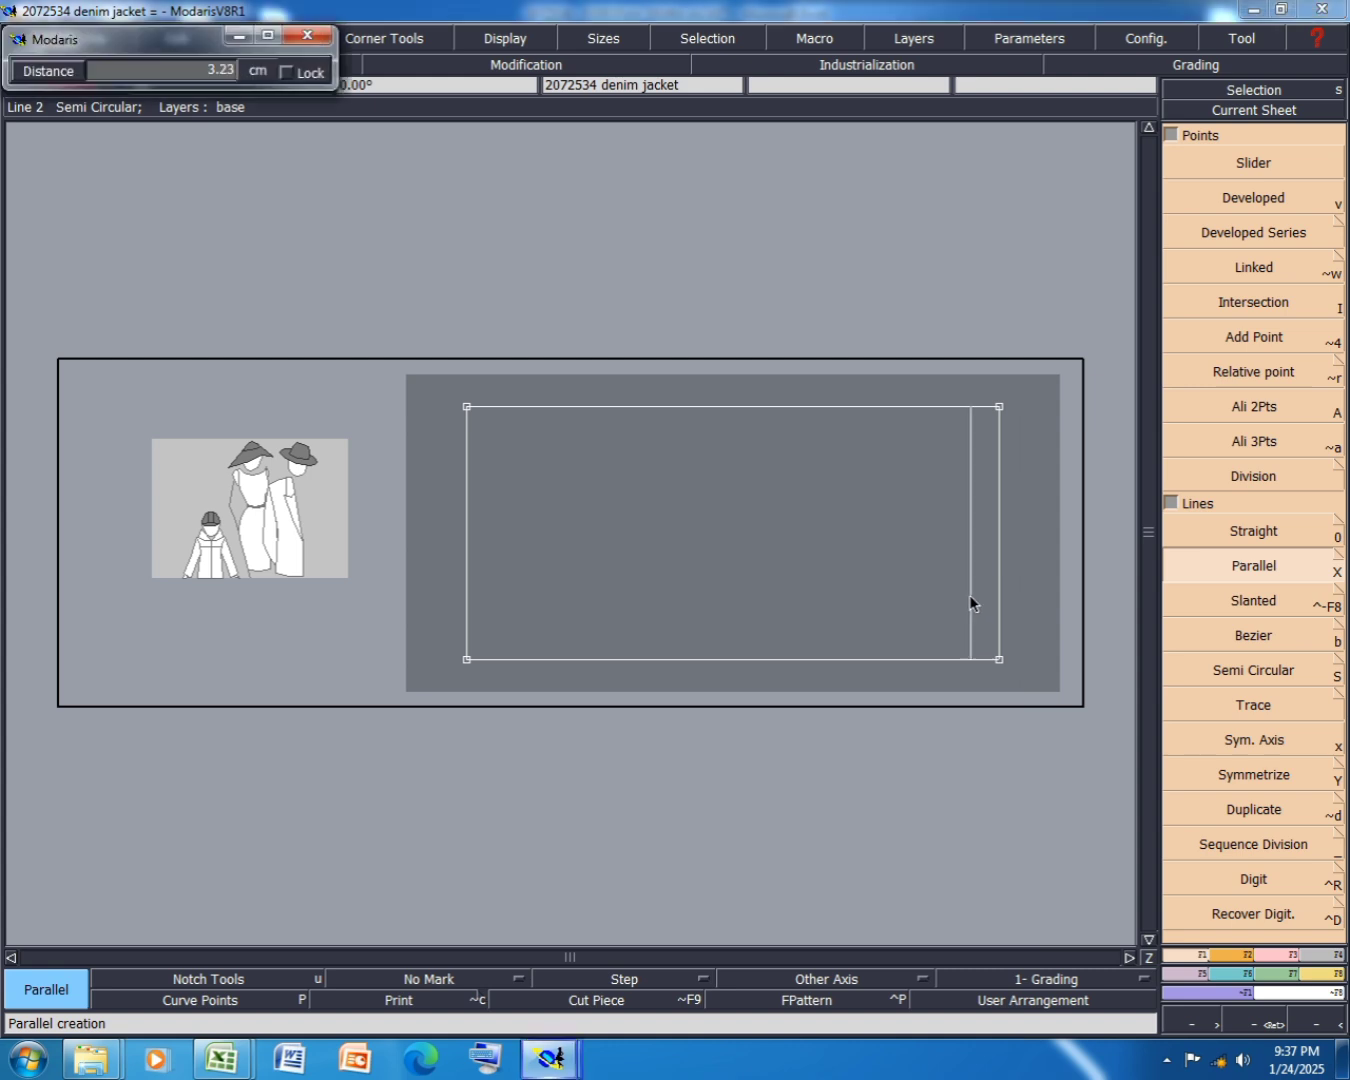
{"action": "type", "text": "3"}
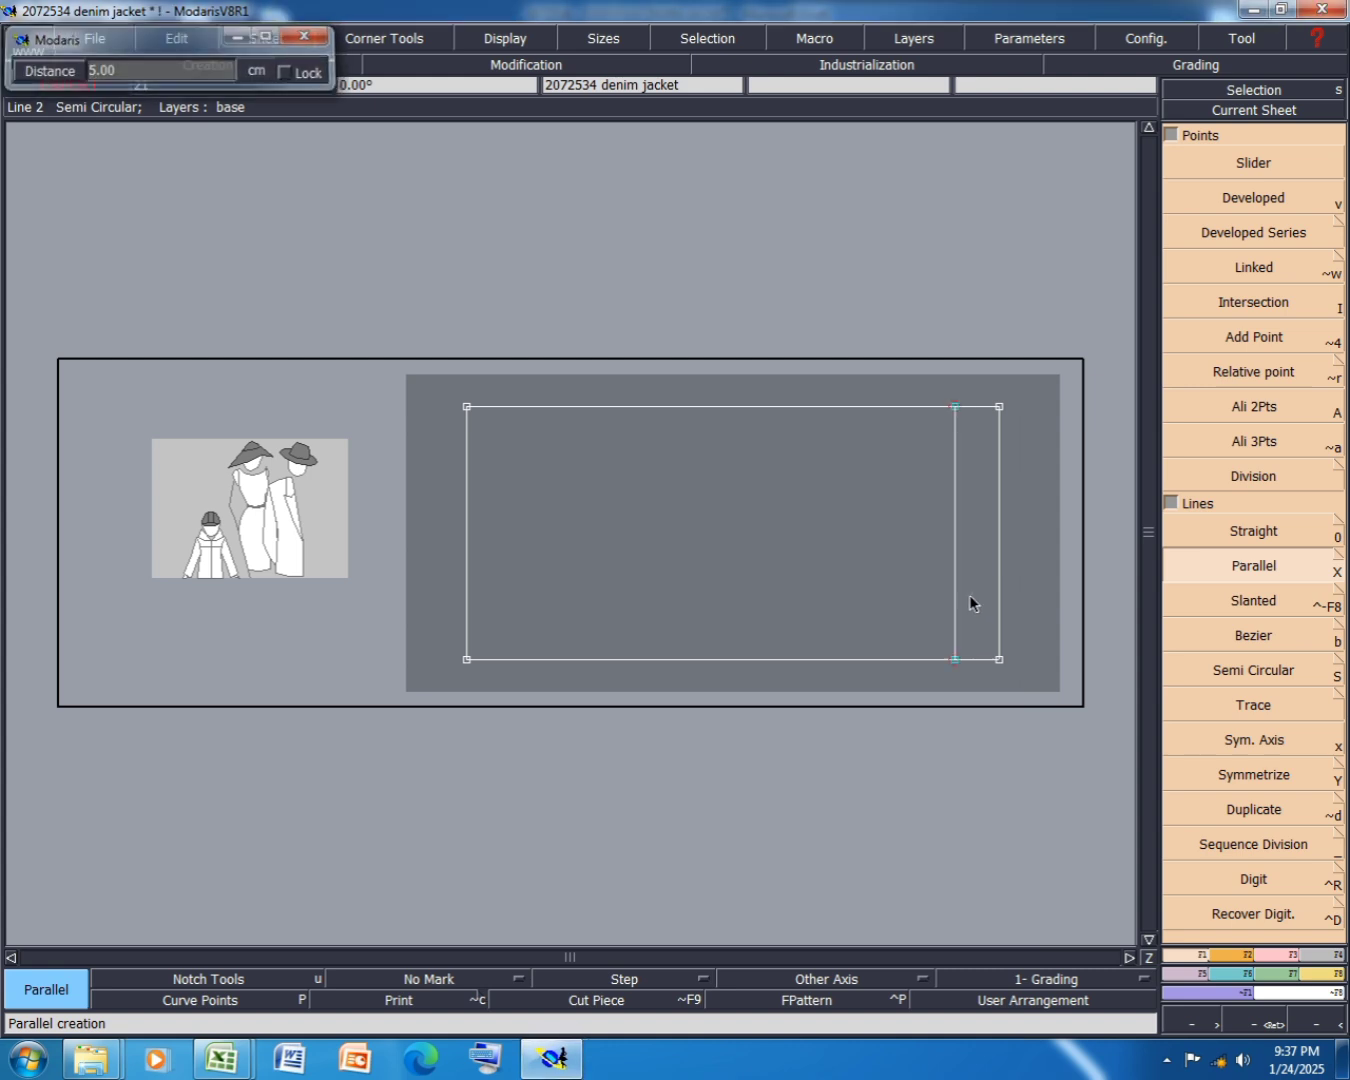
{"action": "key", "text": "Return"}
- Return to the spec workbook in Excel and highlight the bust circumference row in yellow
{"action": "mouse_move", "coordinate": [218, 1069]}
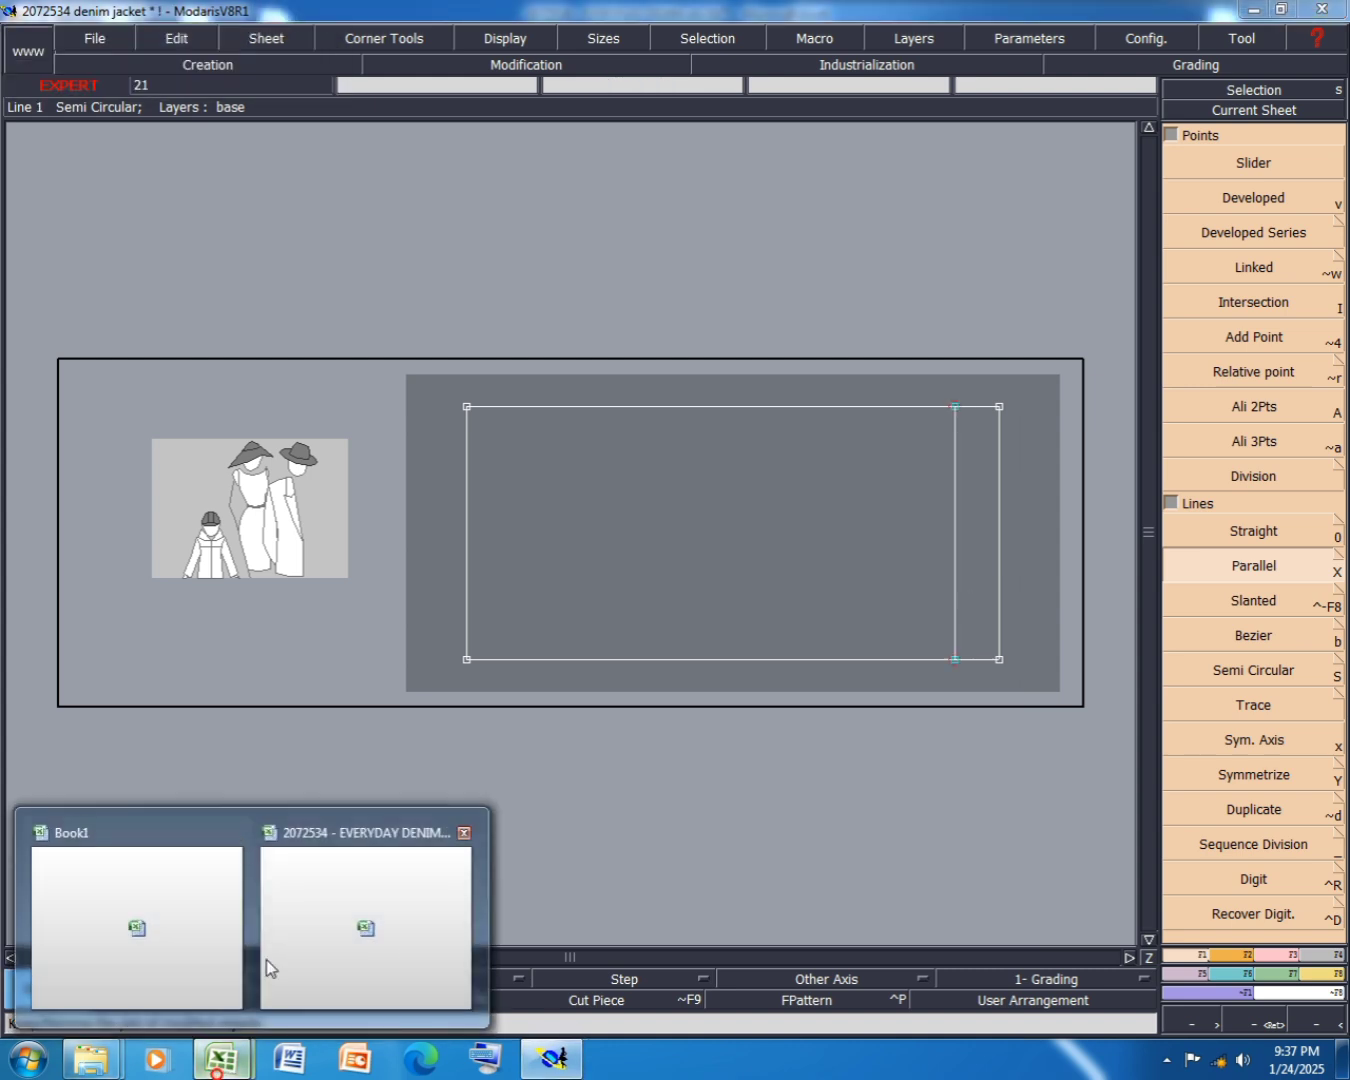
{"action": "left_click", "coordinate": [266, 962]}
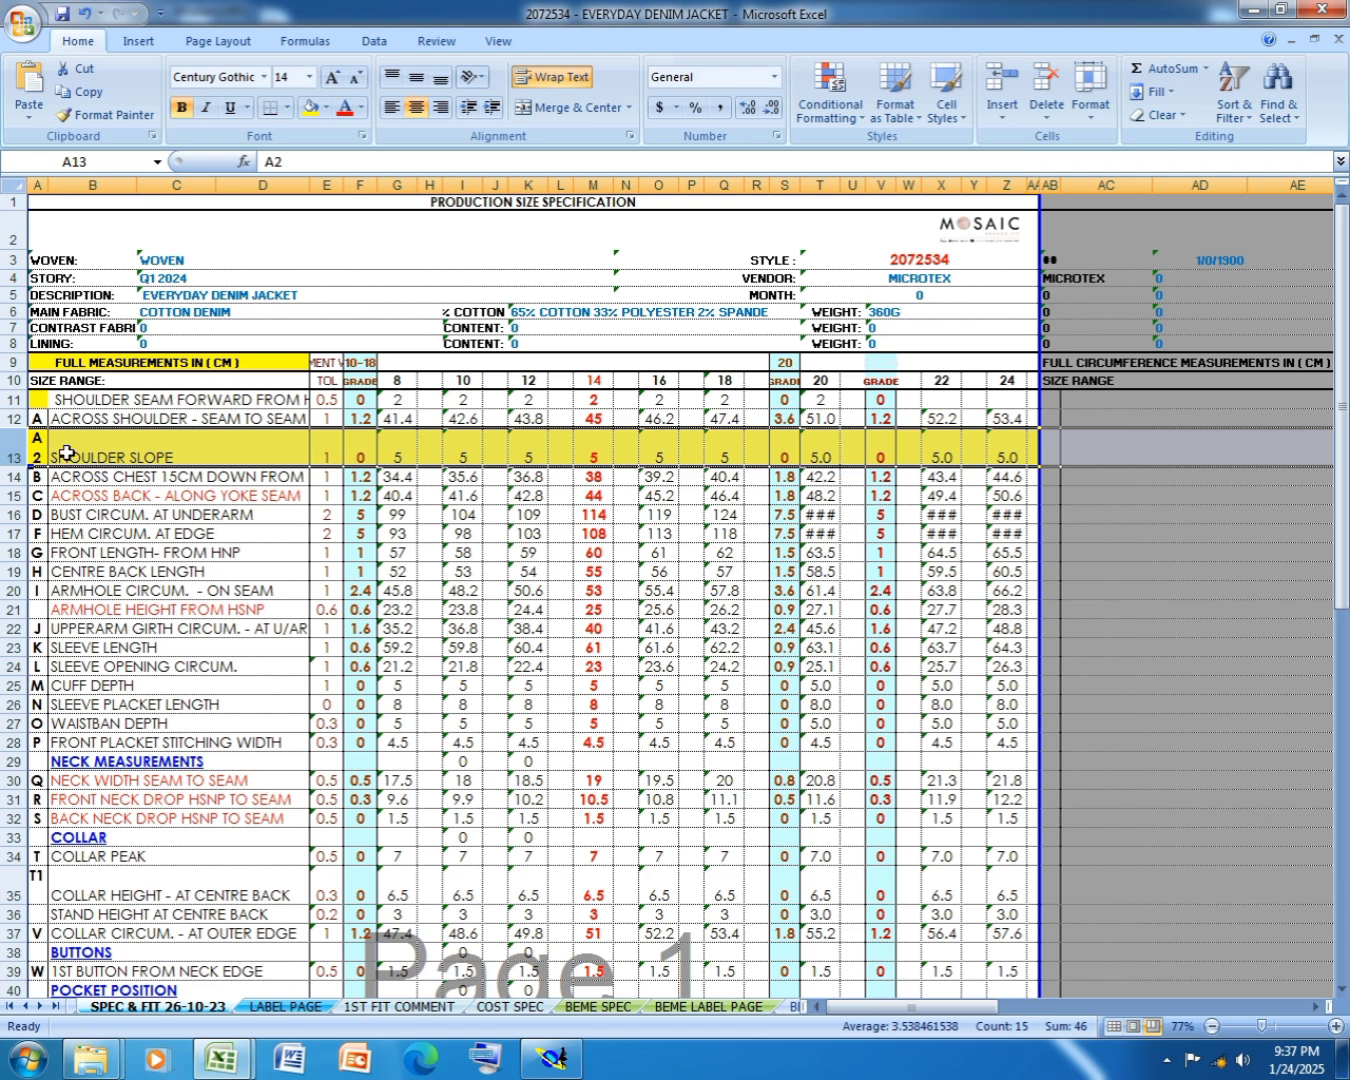
{"action": "left_click", "coordinate": [13, 514]}
{"action": "right_click", "coordinate": [13, 514]}
{"action": "left_click", "coordinate": [131, 486]}
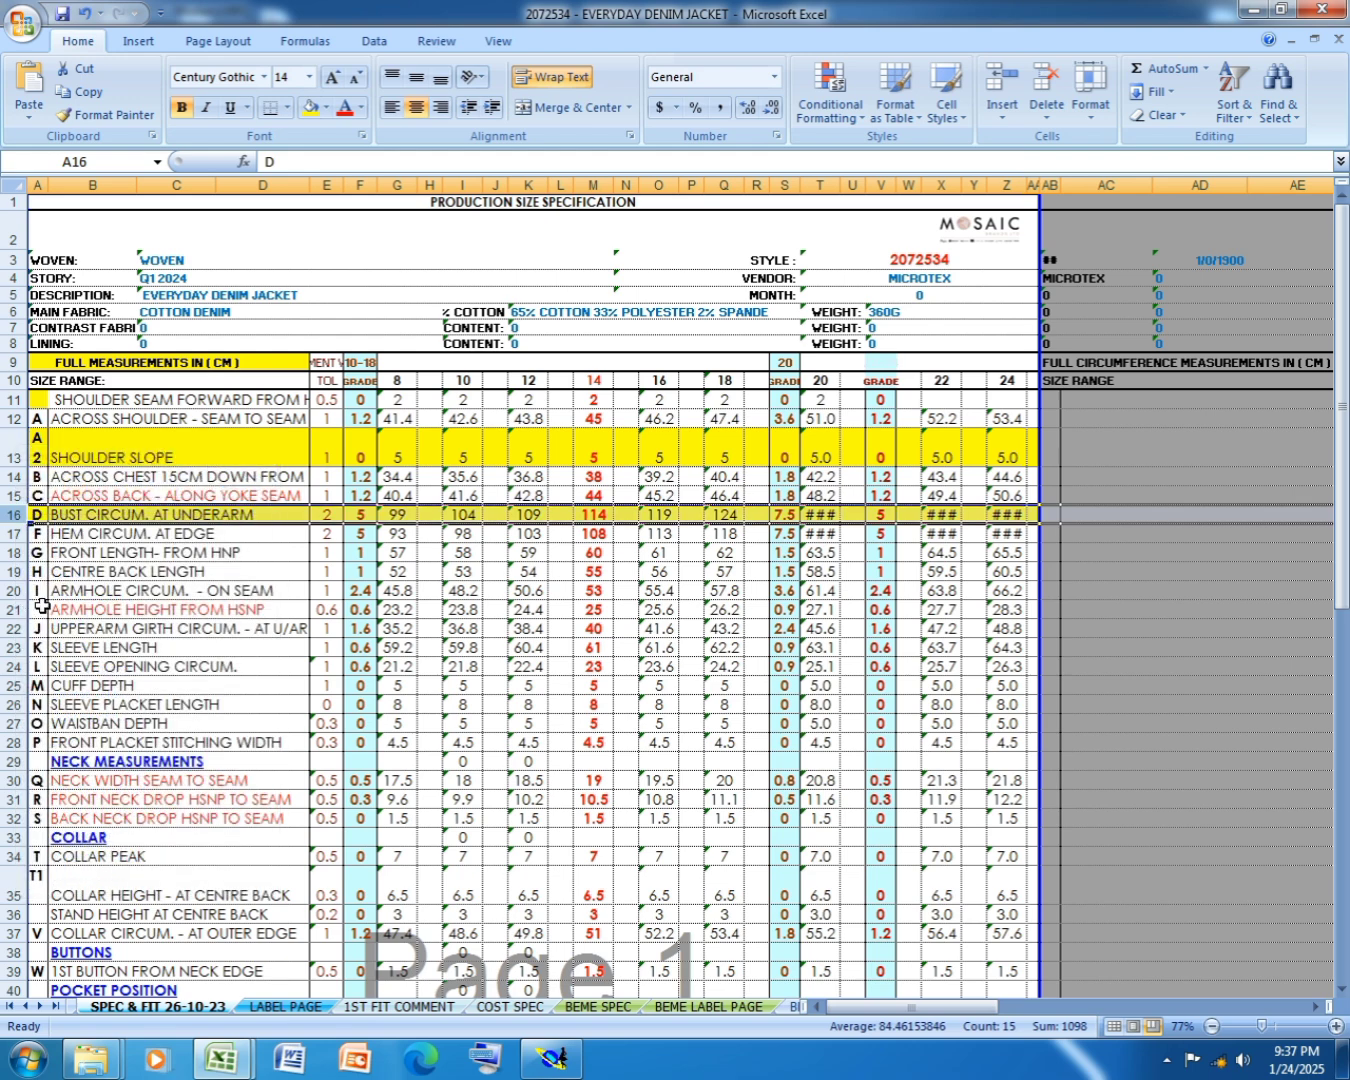
- Highlight the neck measurements heading row and the neck width seam to seam row in yellow
{"action": "left_click", "coordinate": [12, 762]}
{"action": "right_click", "coordinate": [15, 762]}
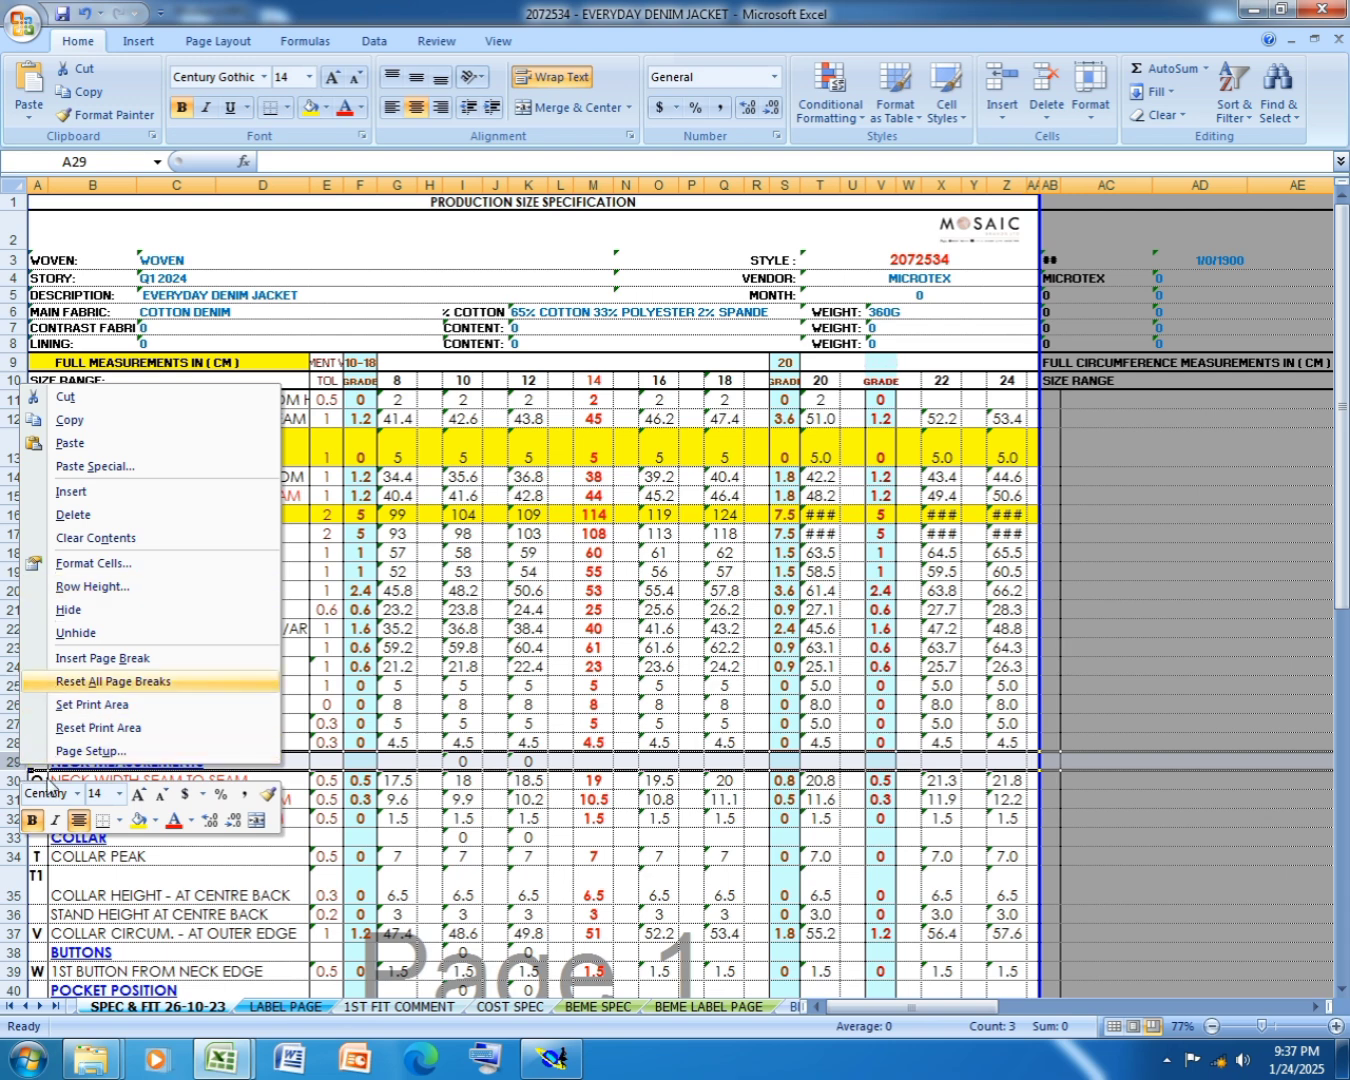
{"action": "left_click", "coordinate": [147, 820]}
{"action": "left_click", "coordinate": [175, 885]}
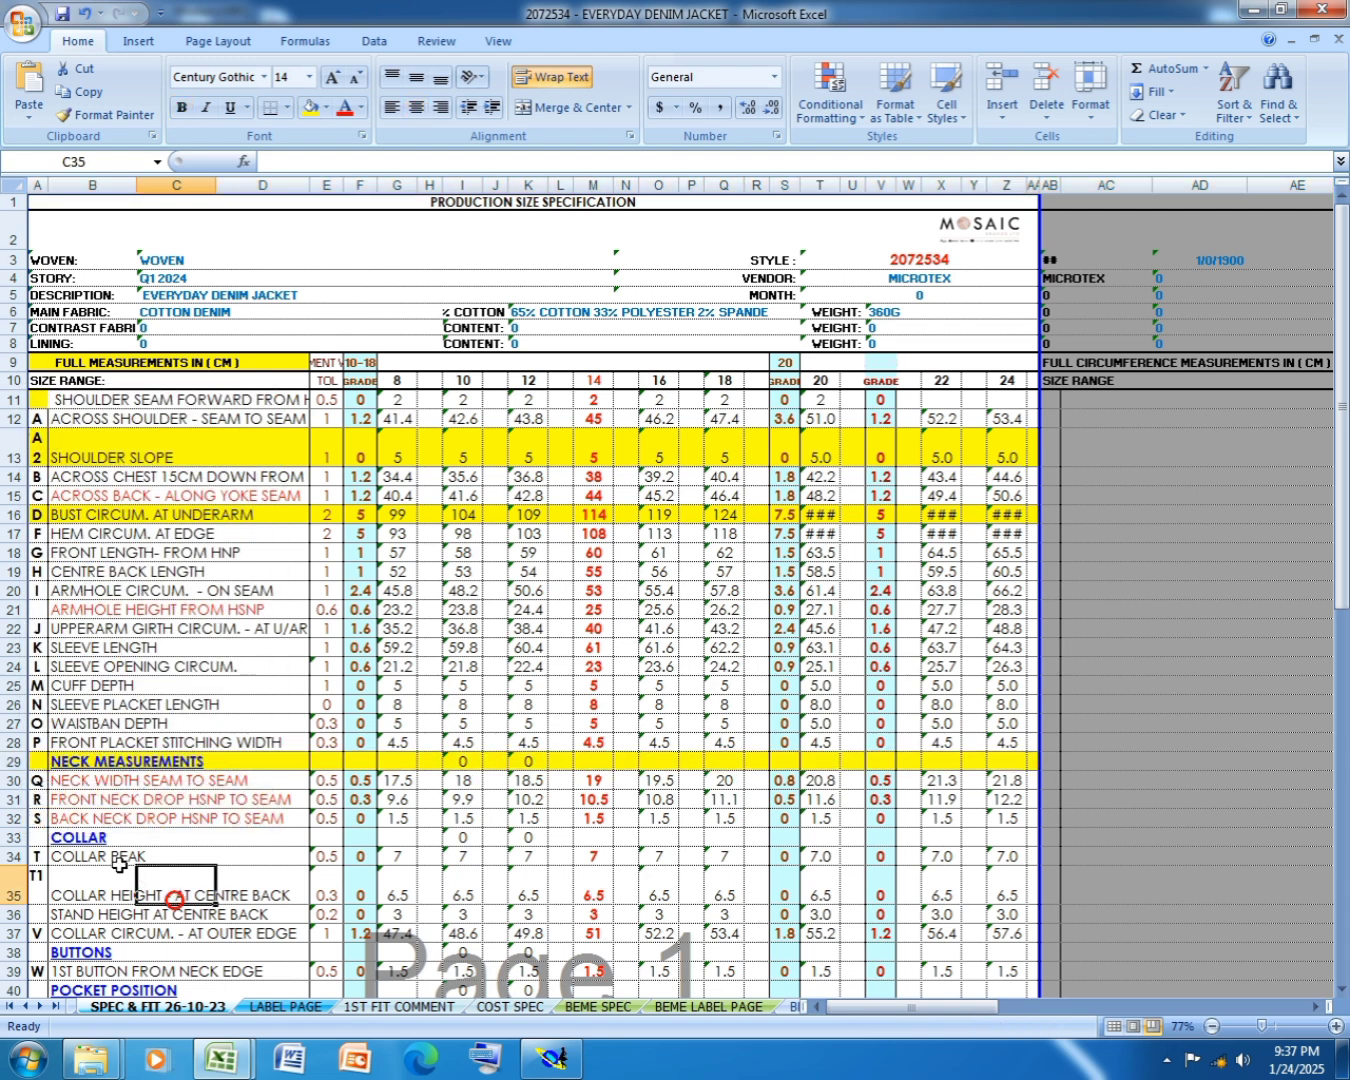
{"action": "left_click", "coordinate": [15, 781]}
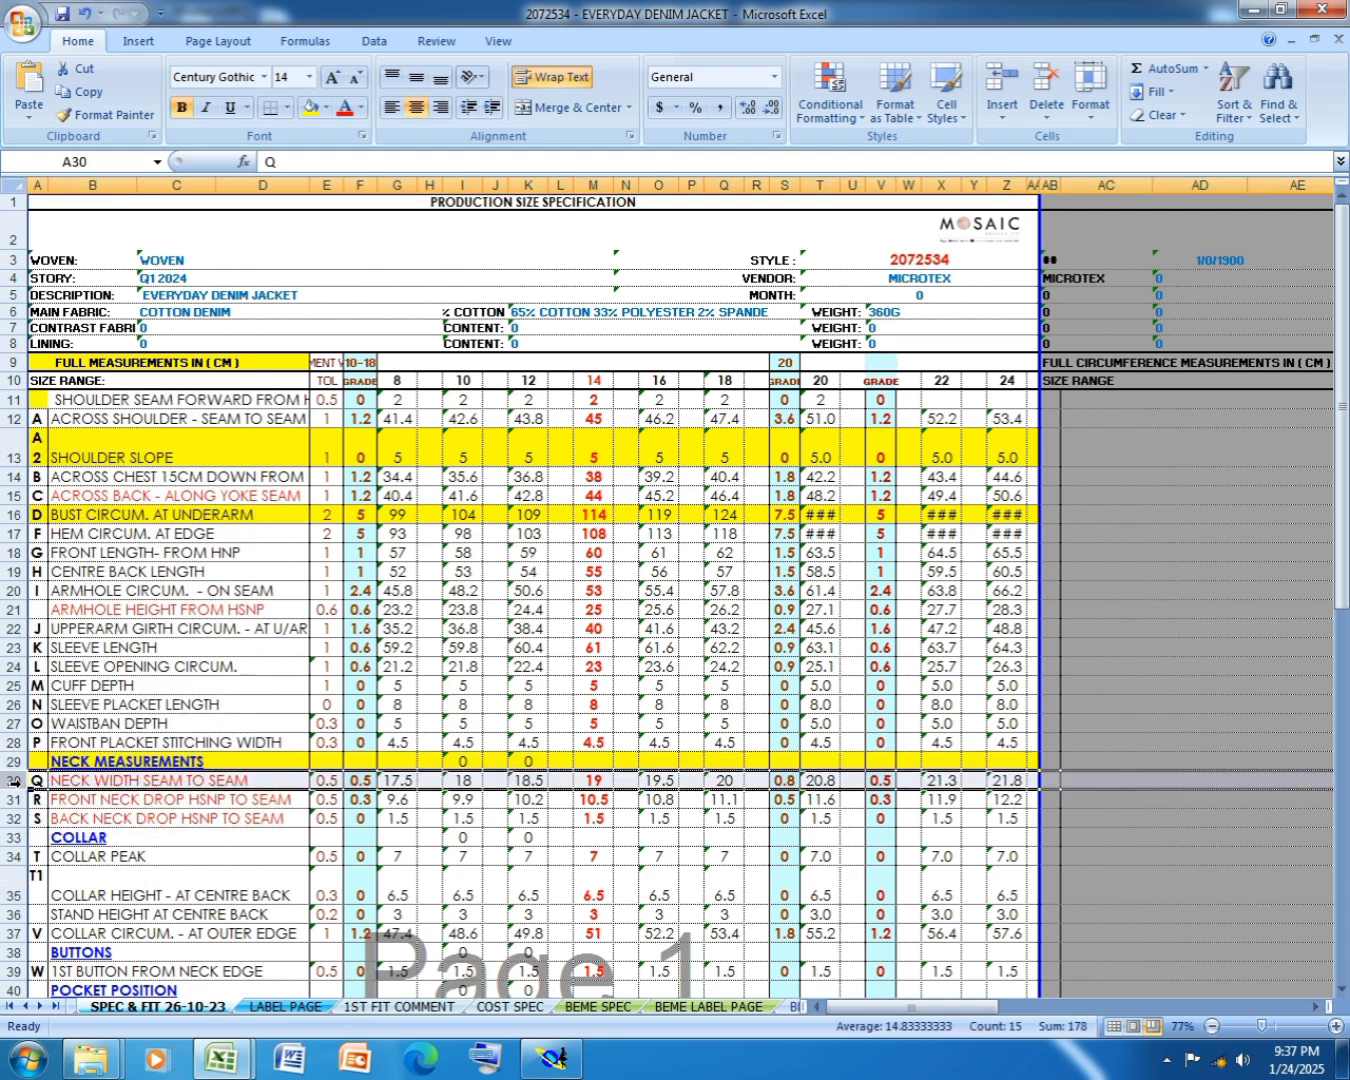
{"action": "right_click", "coordinate": [15, 782]}
{"action": "left_click", "coordinate": [141, 843]}
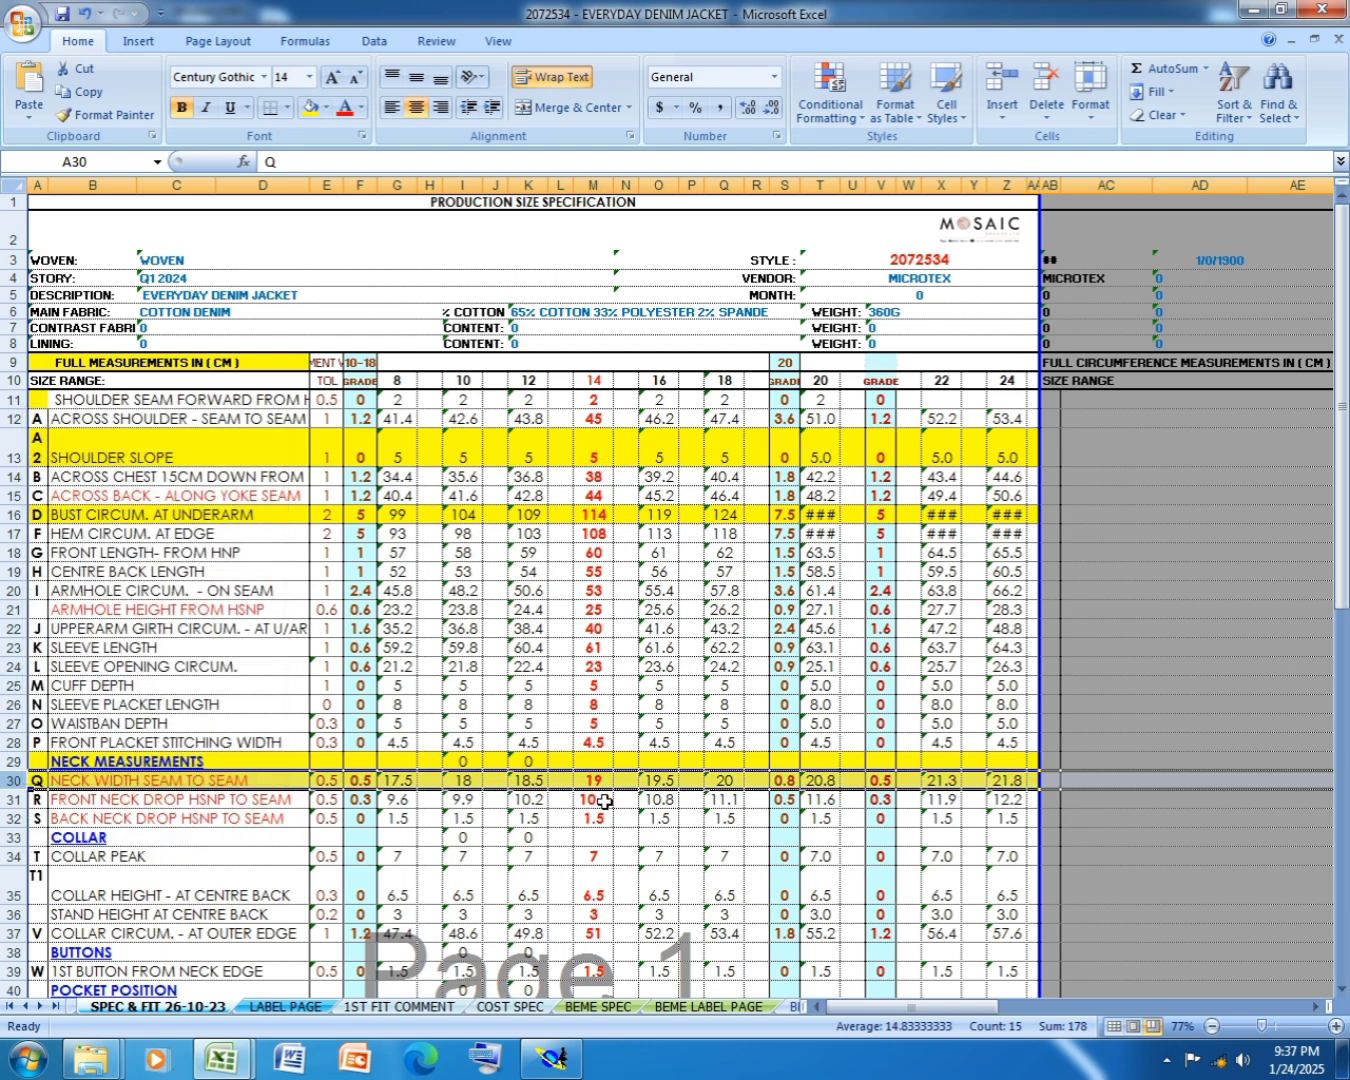
- Back in Modaris, add a developed point 9.50 cm up the rectangle's right edge from its lower-right corner
{"action": "left_click", "coordinate": [551, 1058]}
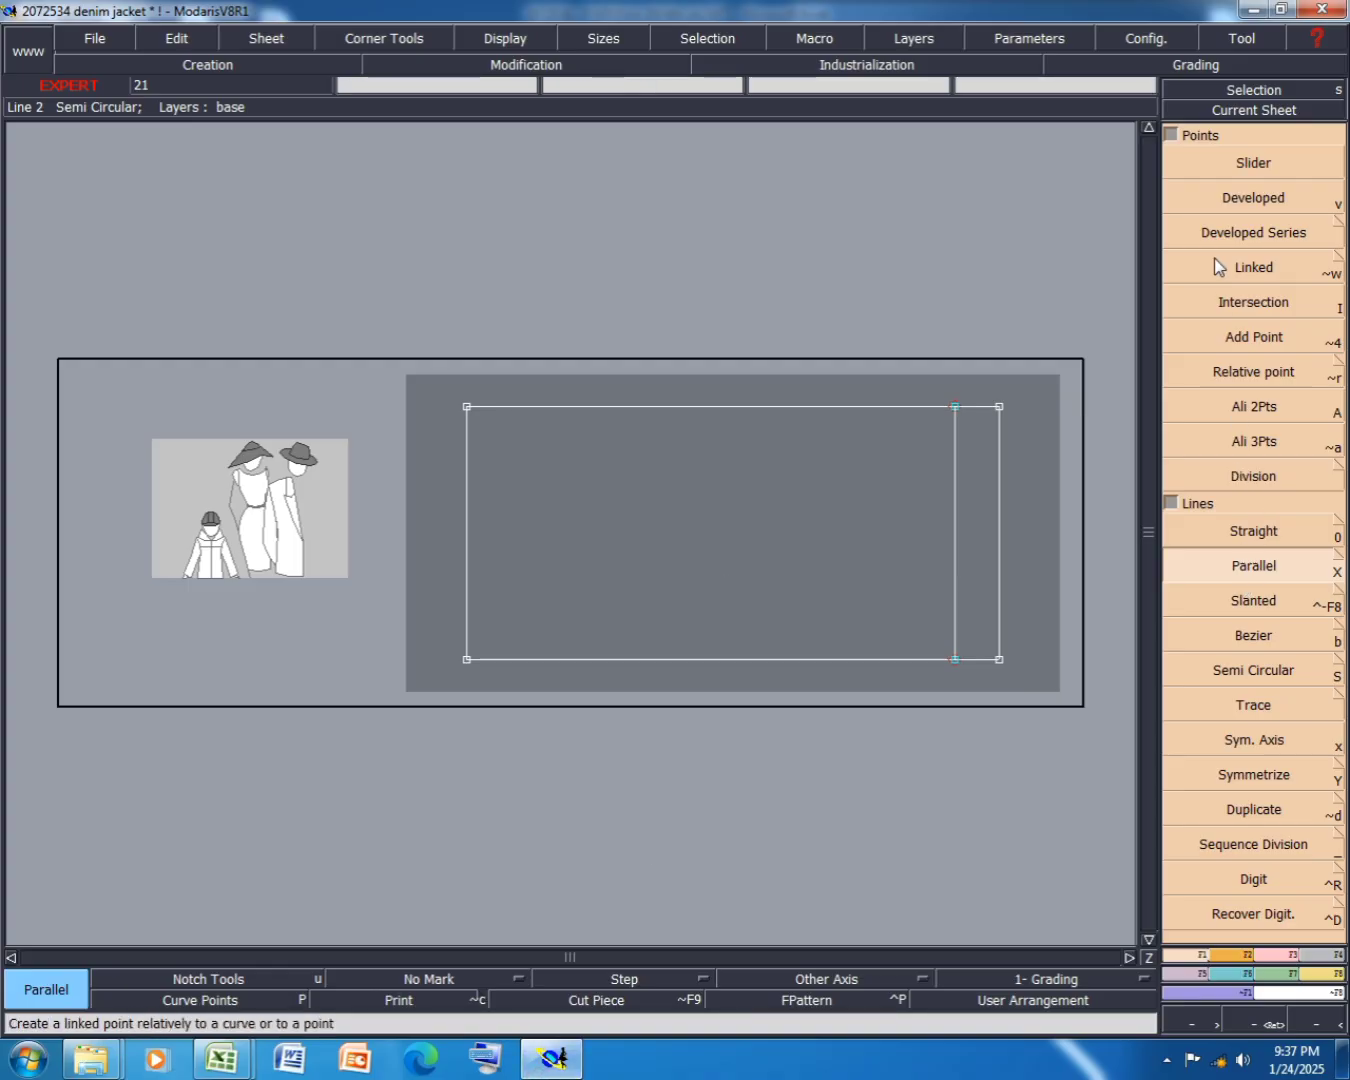
{"action": "left_click", "coordinate": [1253, 197]}
{"action": "left_click", "coordinate": [999, 660]}
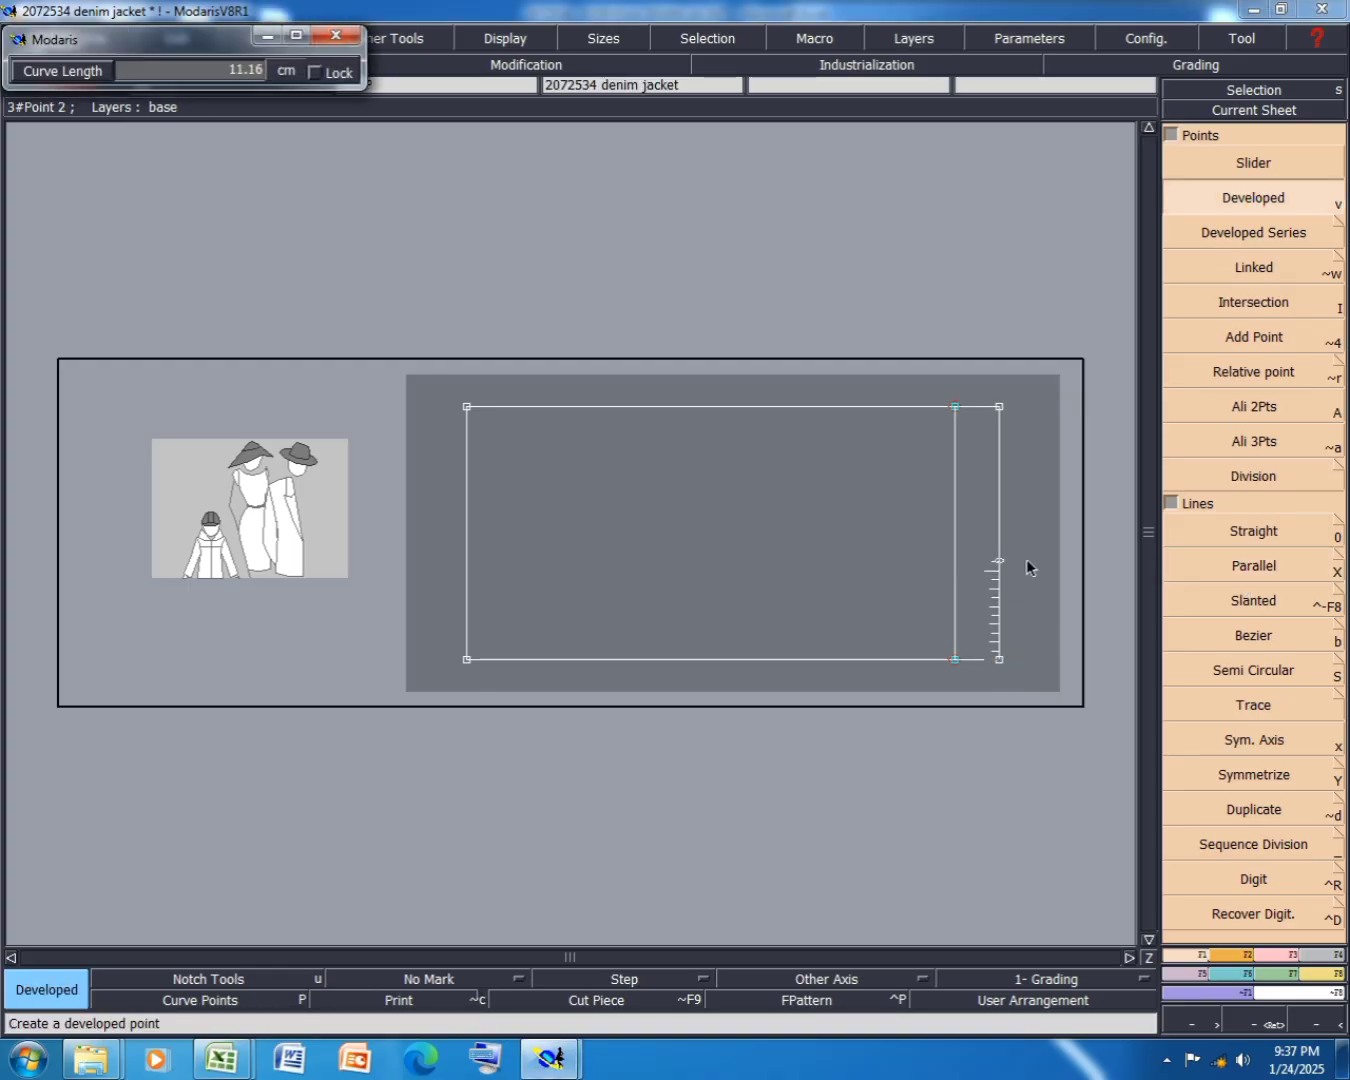
{"action": "type", "text": "9.50"}
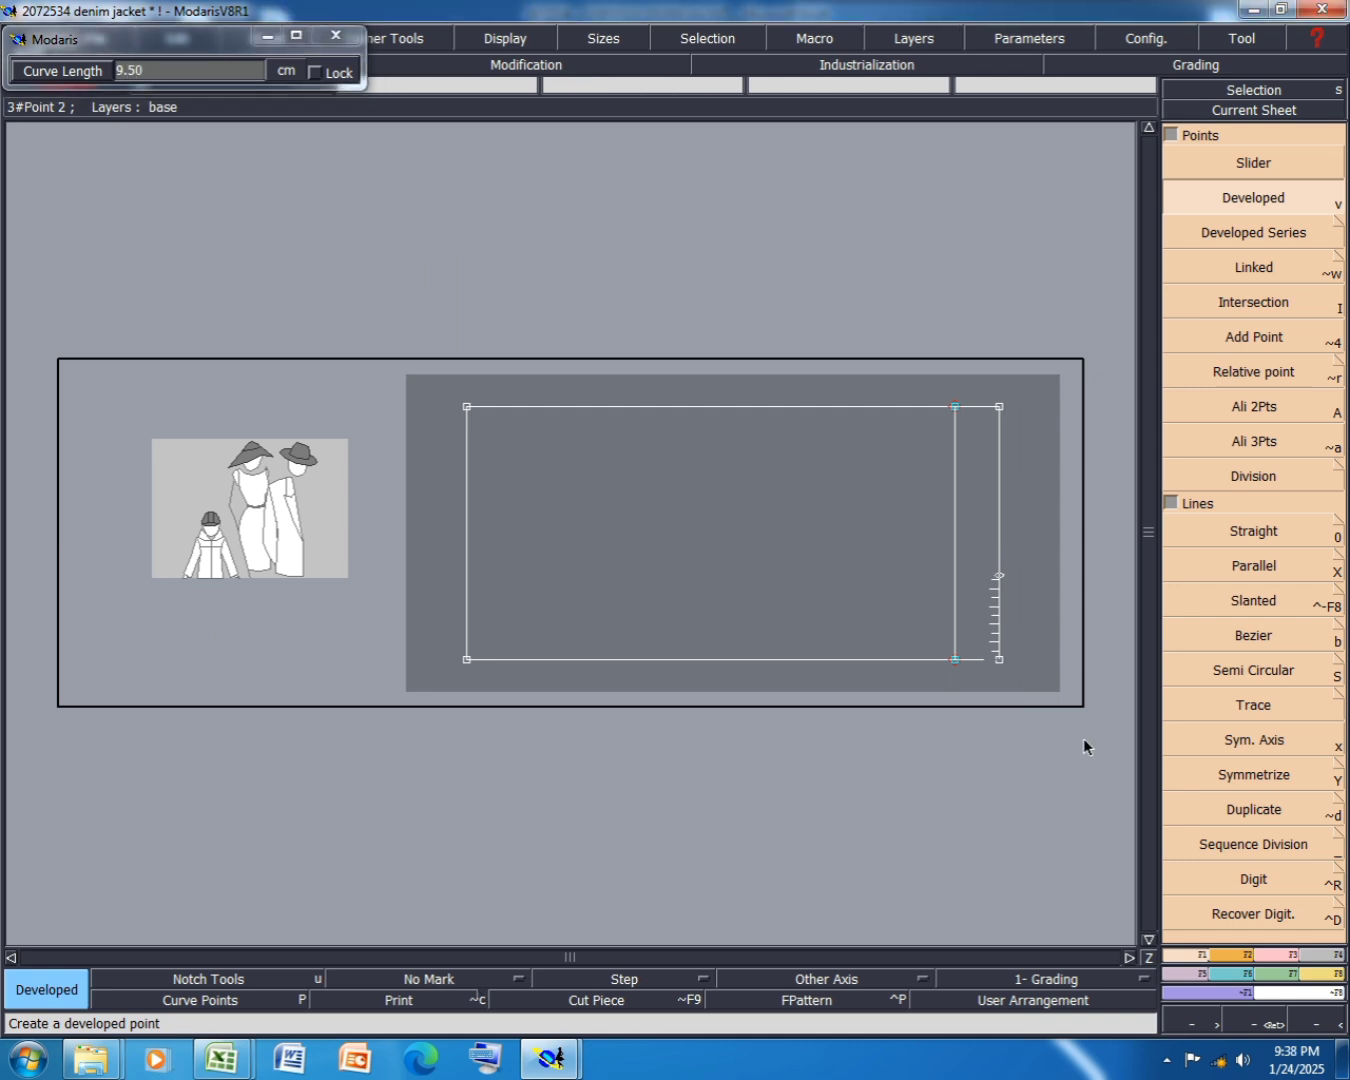
{"action": "key", "text": "Return"}
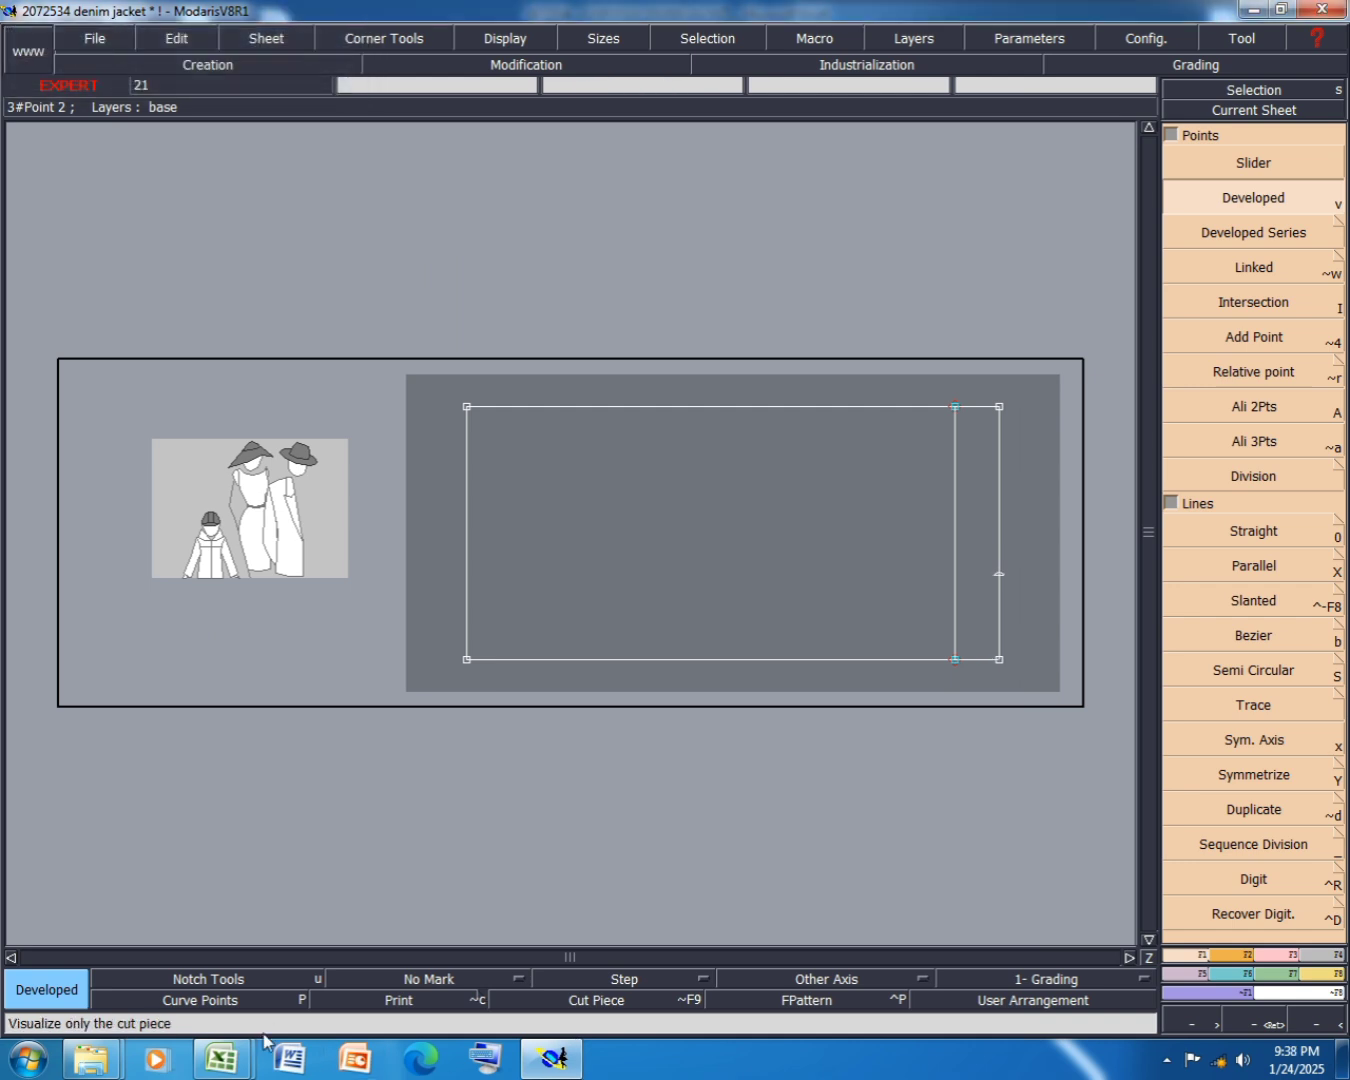
- Return to the spec workbook in Excel and highlight the front neck drop row in yellow
{"action": "mouse_move", "coordinate": [222, 1058]}
{"action": "left_click", "coordinate": [330, 951]}
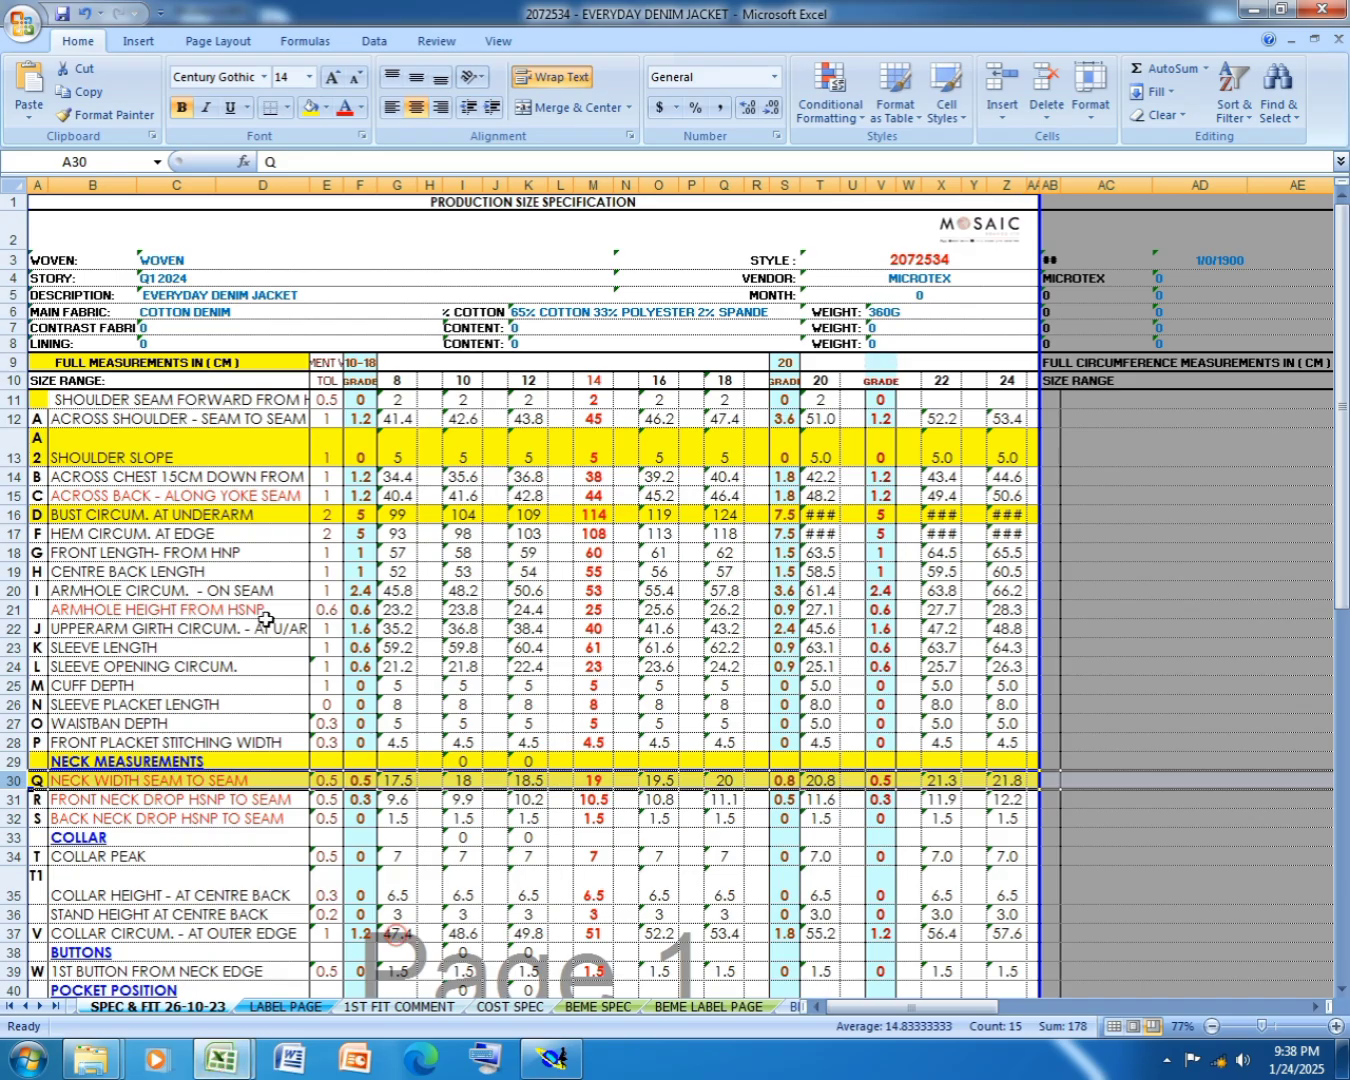
{"action": "left_click", "coordinate": [11, 800]}
{"action": "right_click", "coordinate": [14, 801]}
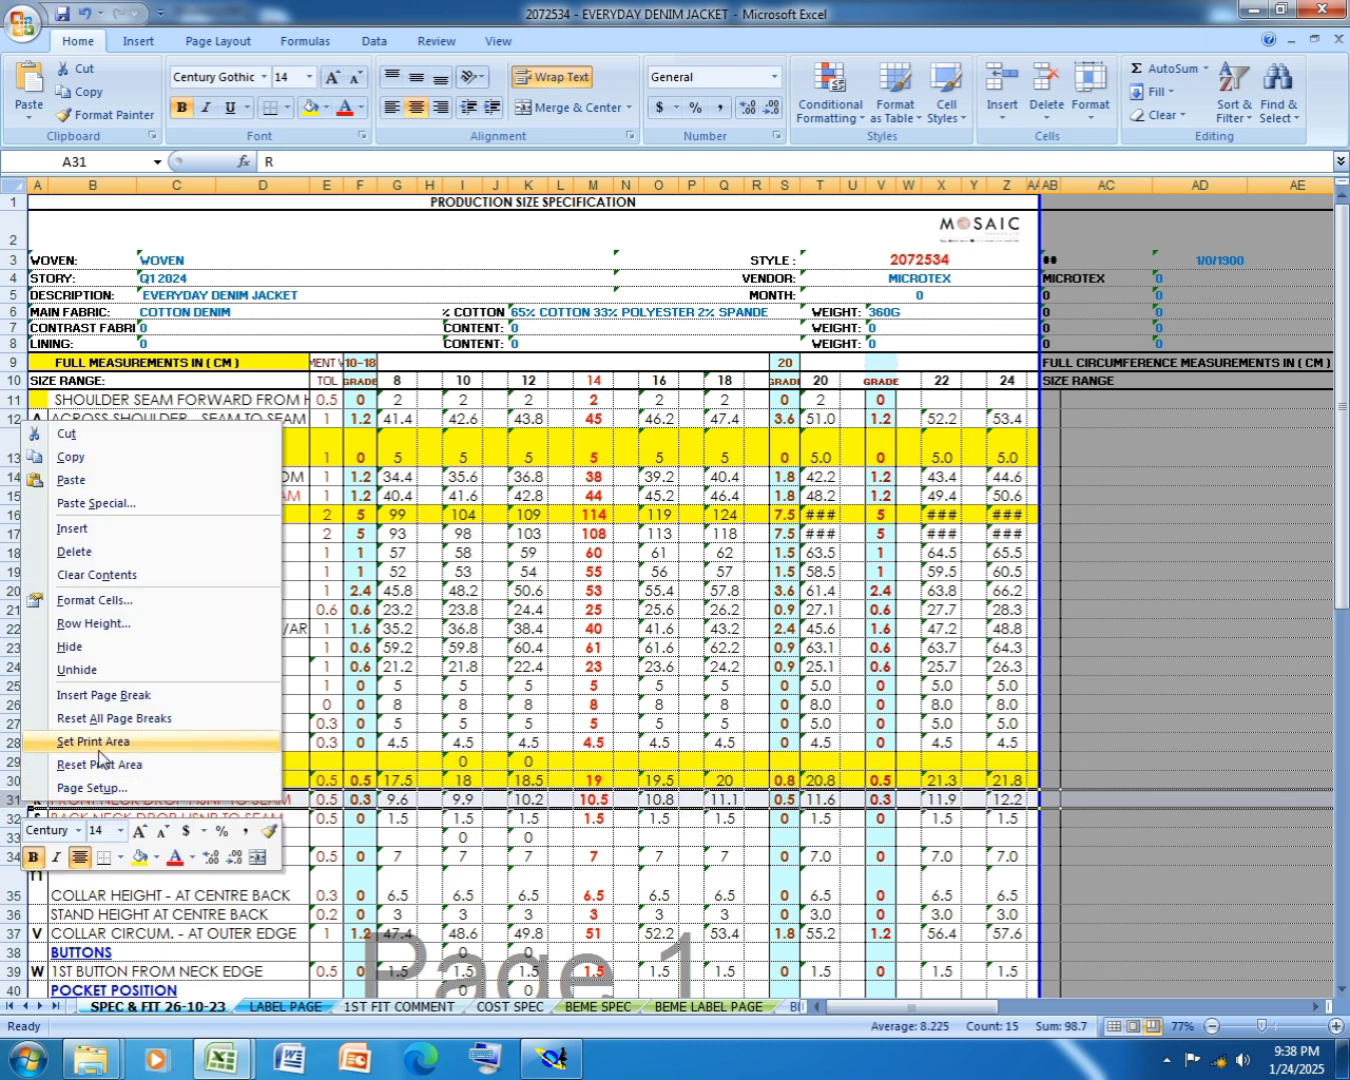
{"action": "left_click", "coordinate": [140, 858]}
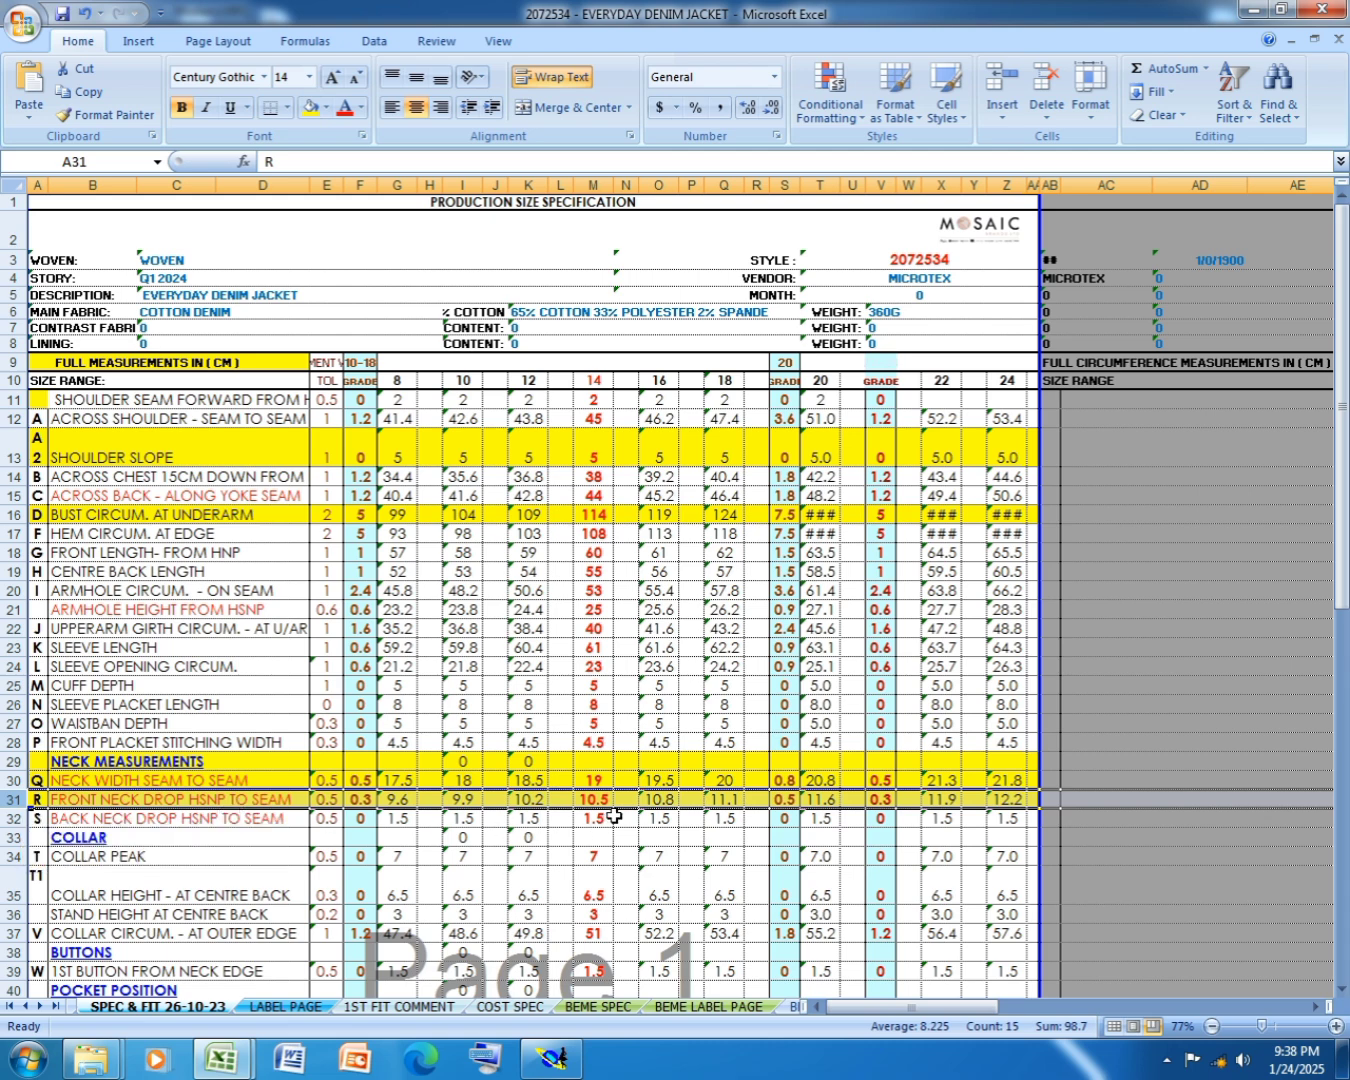
- Back in Modaris, add a developed point on the rectangle's lower edge at a curve length of -10.50 cm from the lower-right corner
{"action": "left_click", "coordinate": [551, 1058]}
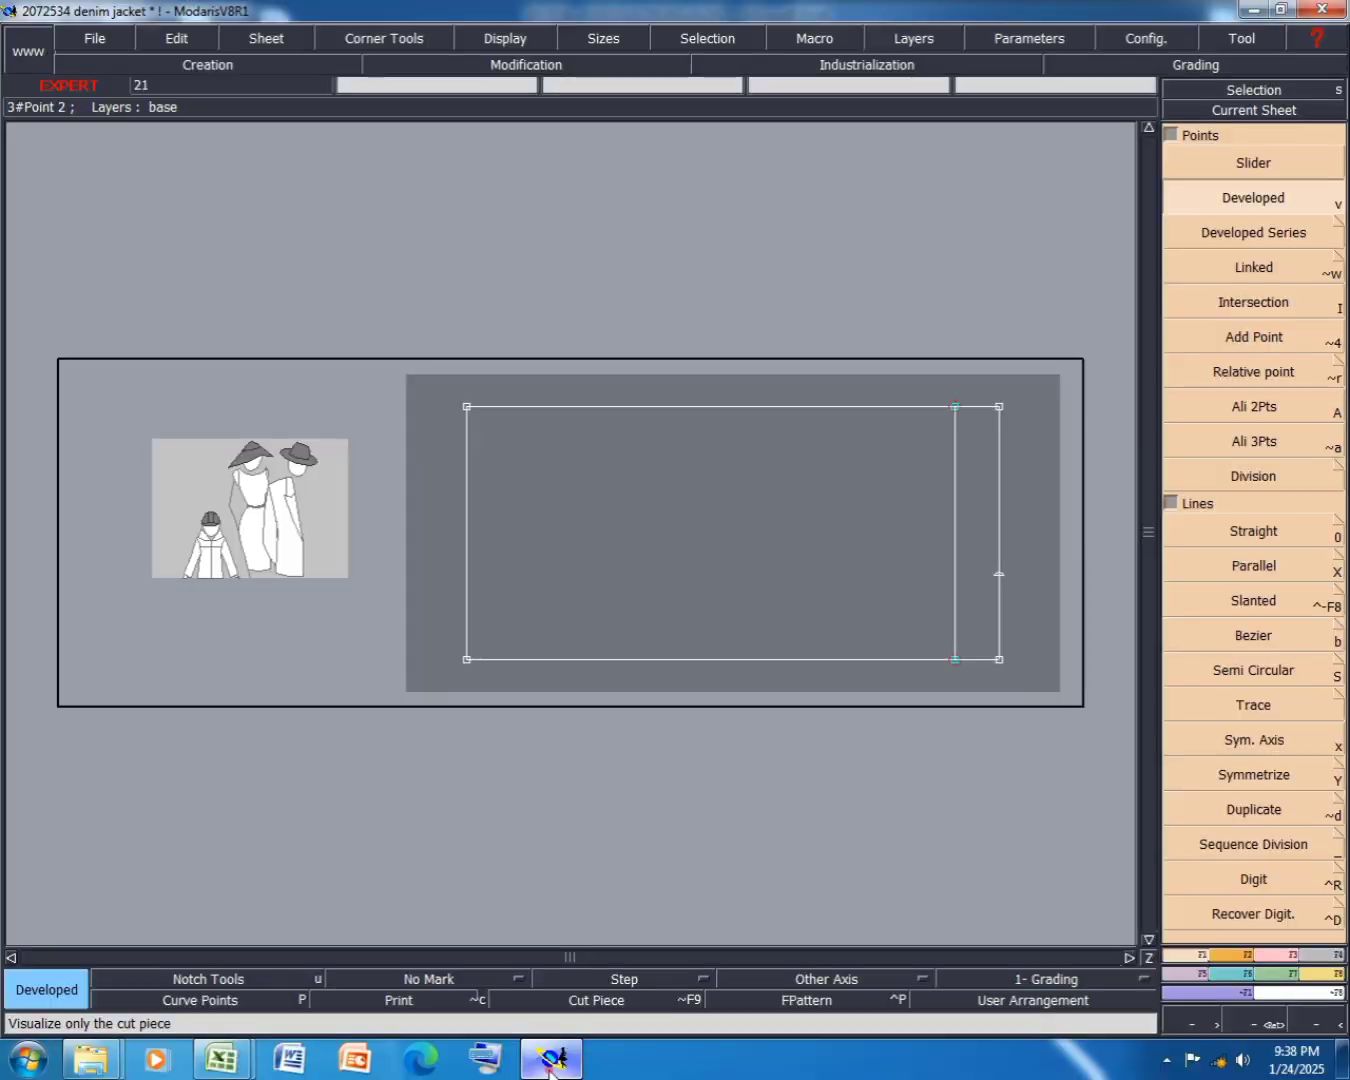
{"action": "left_click", "coordinate": [1001, 660]}
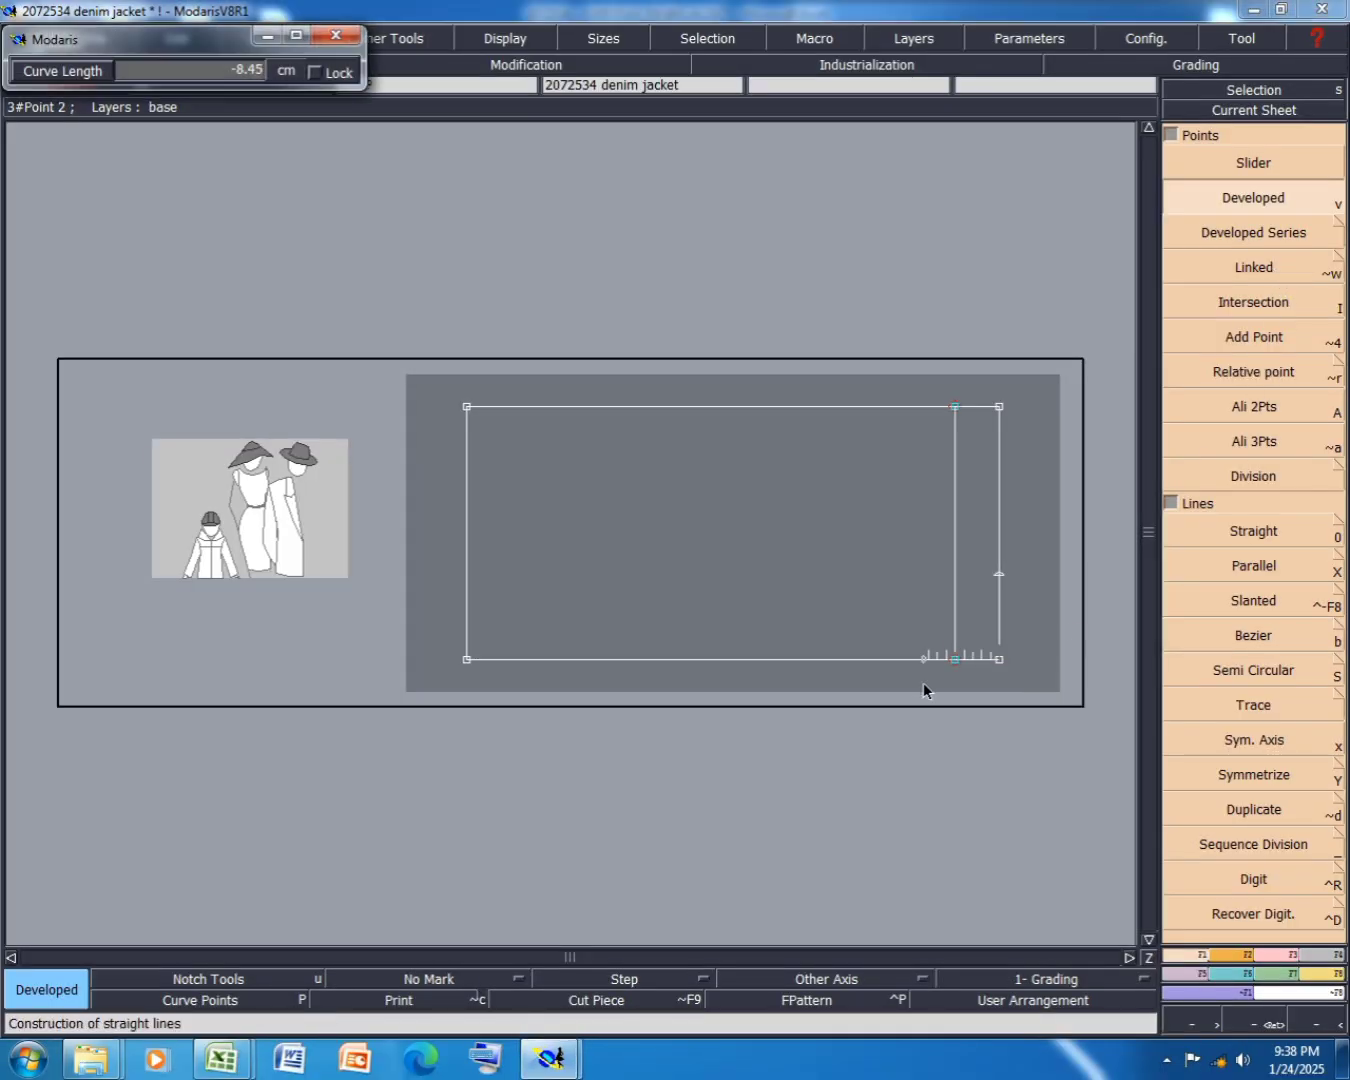
{"action": "type", "text": "-10.50"}
{"action": "key", "text": "Return"}
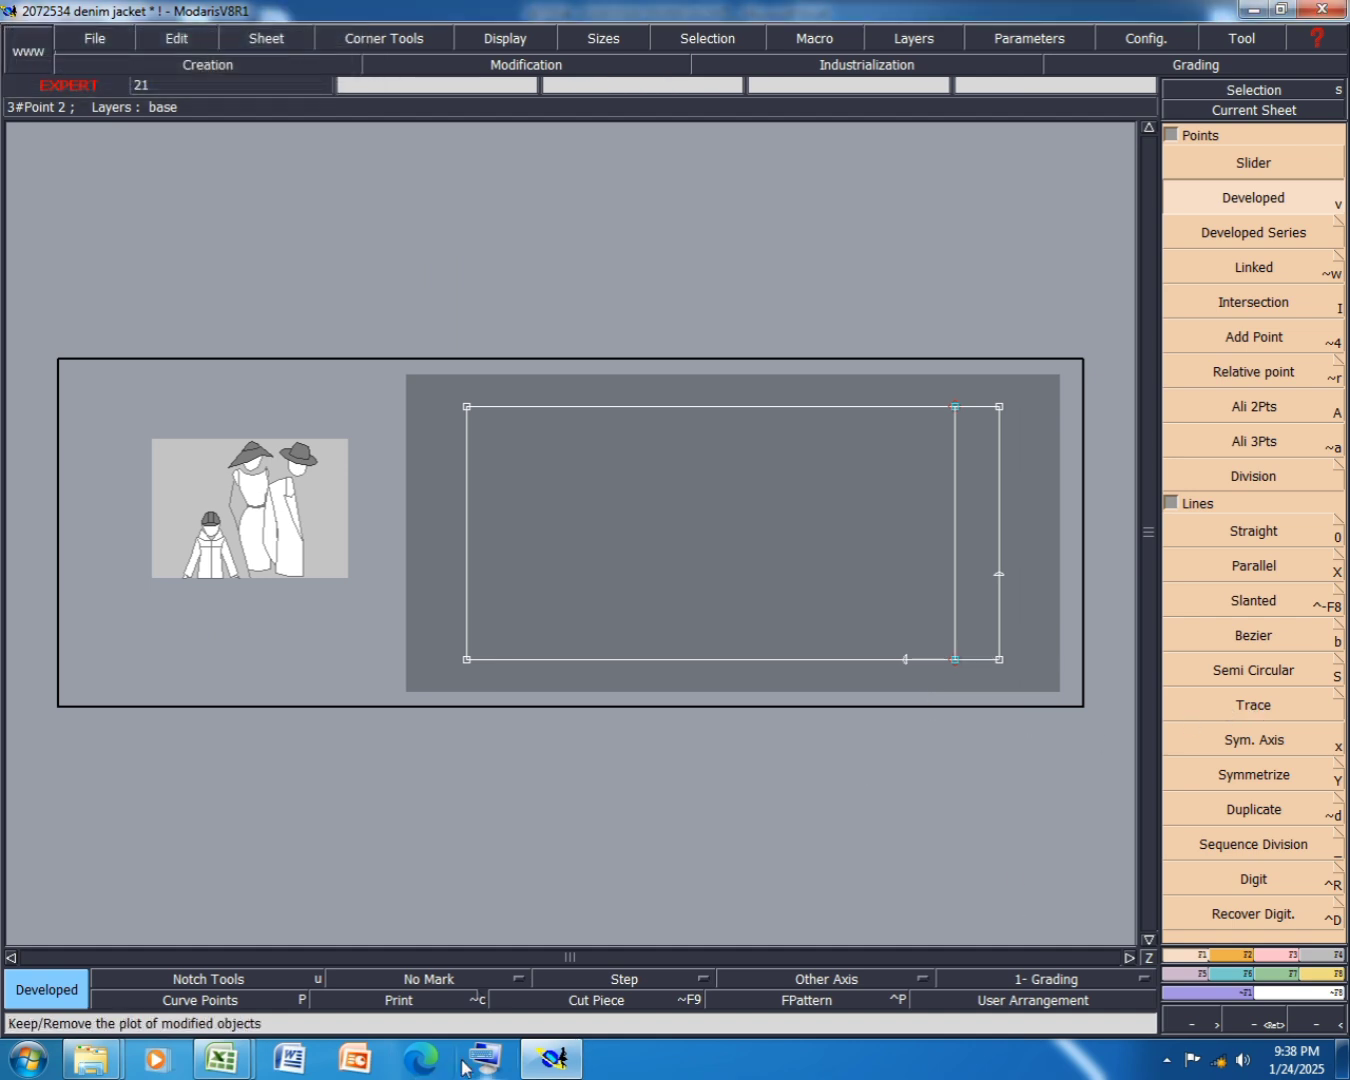
- Return to the spec workbook in Excel, highlight the back neck drop row in yellow and save the workbook
{"action": "mouse_move", "coordinate": [222, 1058]}
{"action": "left_click", "coordinate": [295, 1000]}
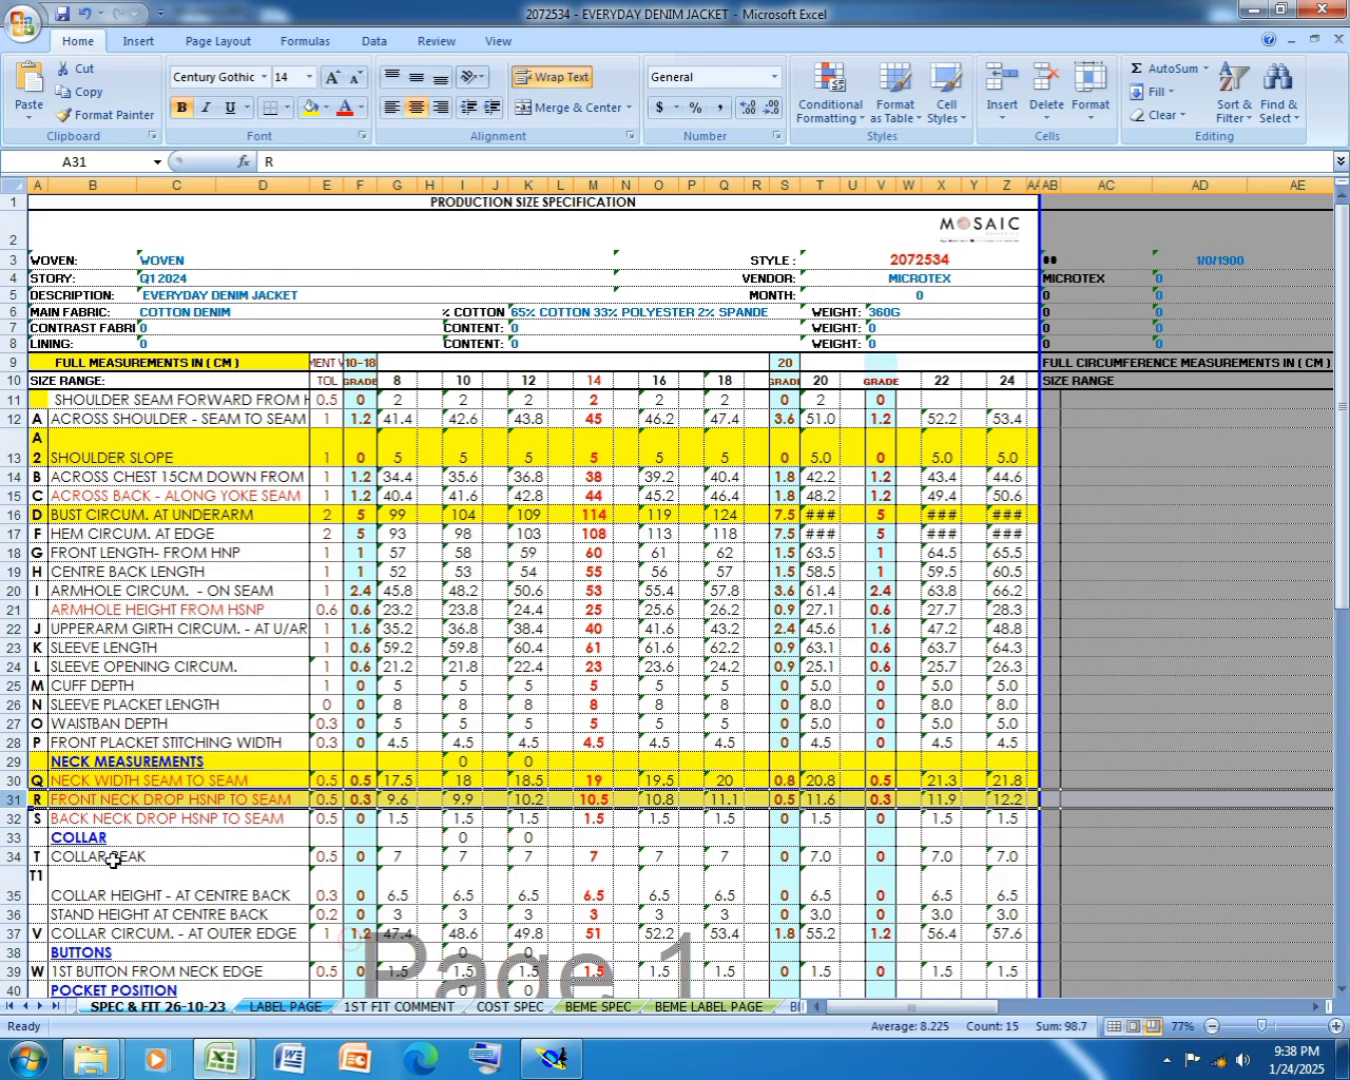
{"action": "left_click", "coordinate": [11, 819]}
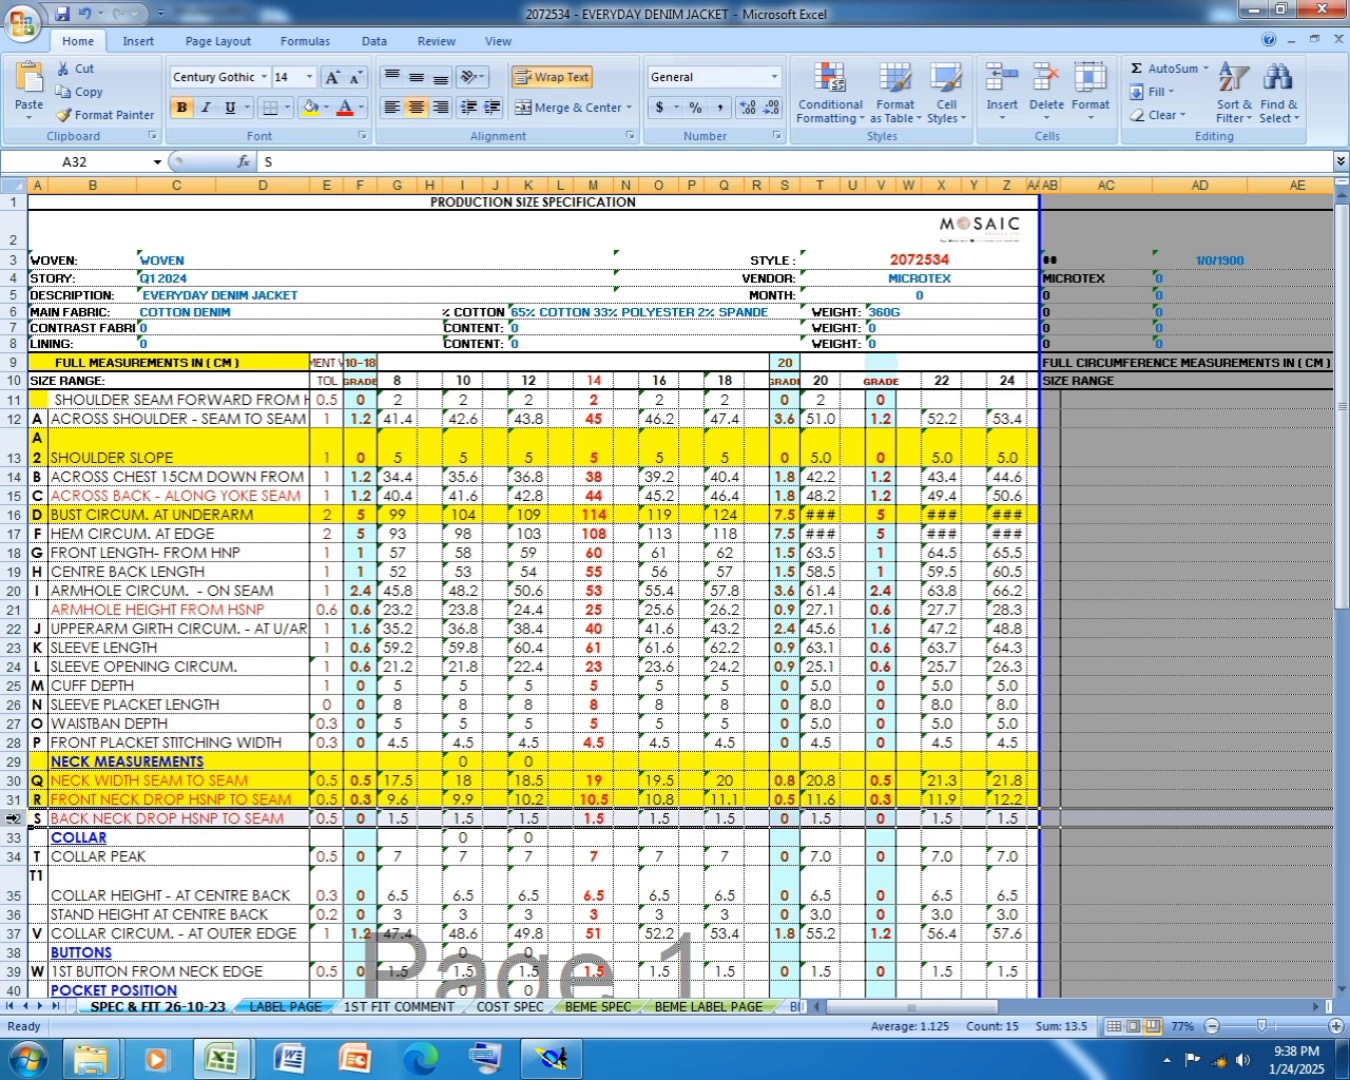
{"action": "right_click", "coordinate": [12, 819]}
{"action": "left_click", "coordinate": [141, 874]}
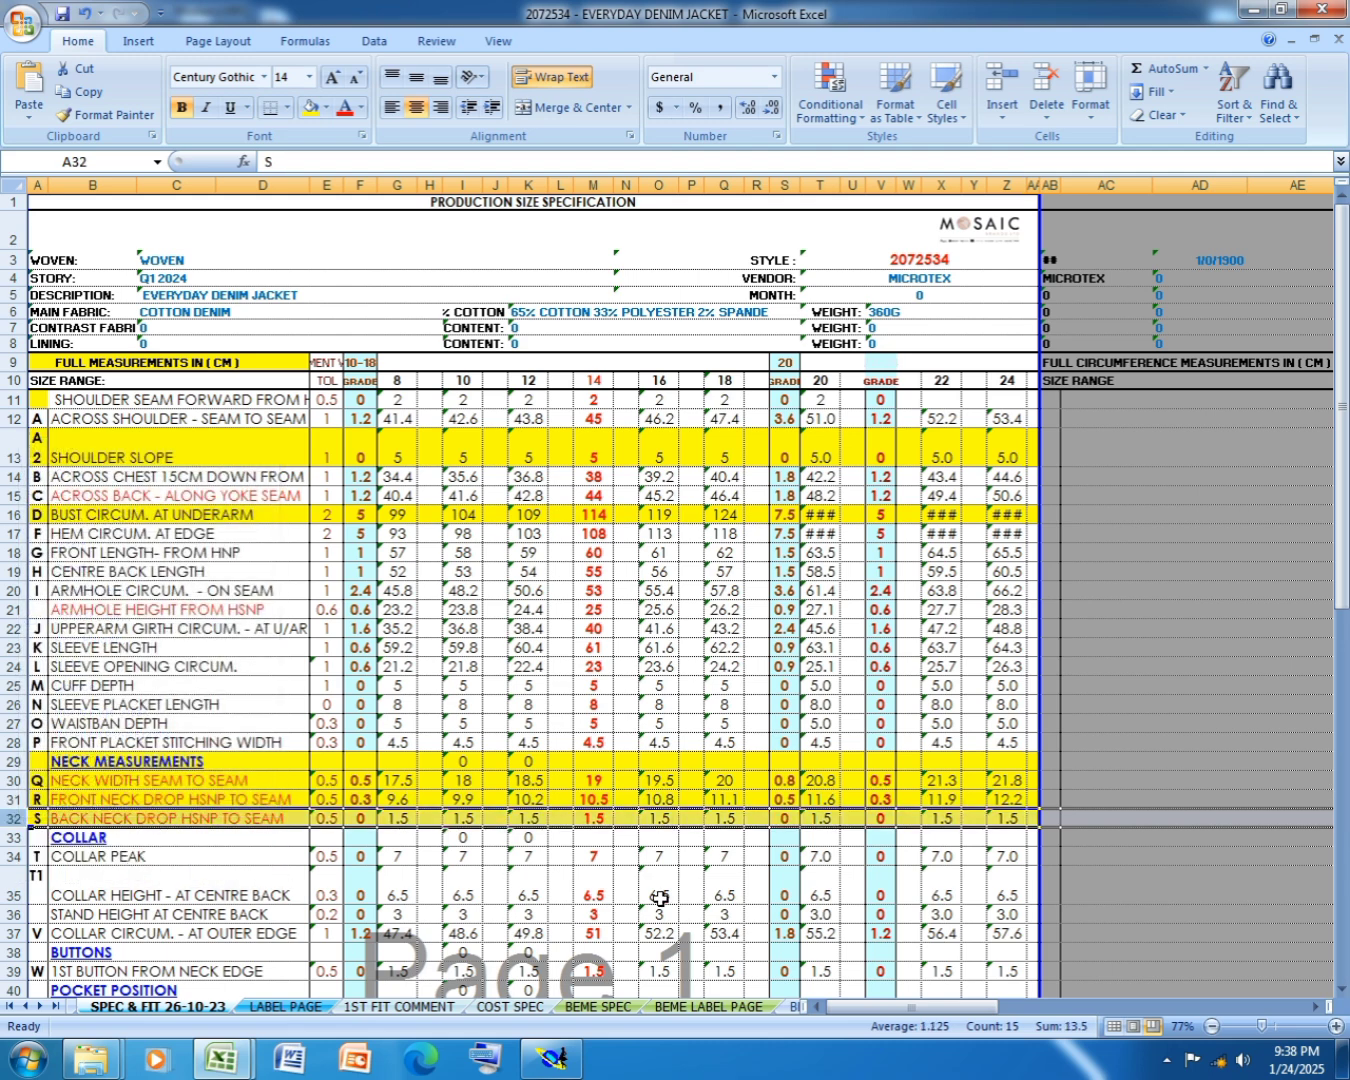
{"action": "key", "text": "ctrl+s"}
- Back in Modaris, add a developed point on the rectangle's lower edge at a curve length of -1.50 cm from the lower-right corner
{"action": "left_click", "coordinate": [1252, 9]}
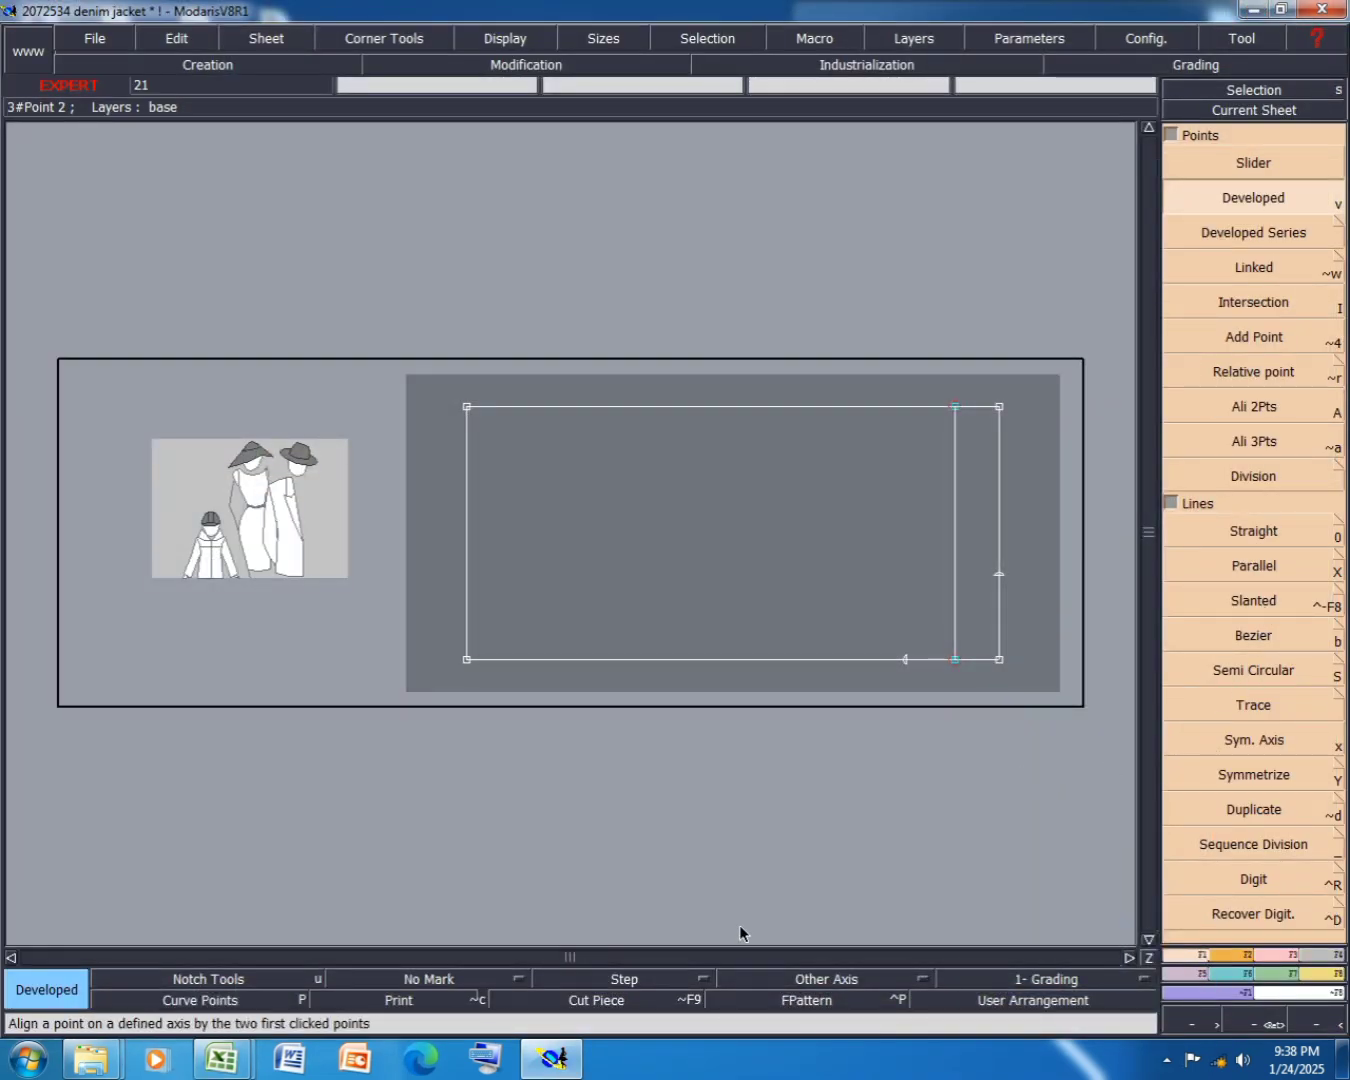
{"action": "left_click", "coordinate": [997, 664]}
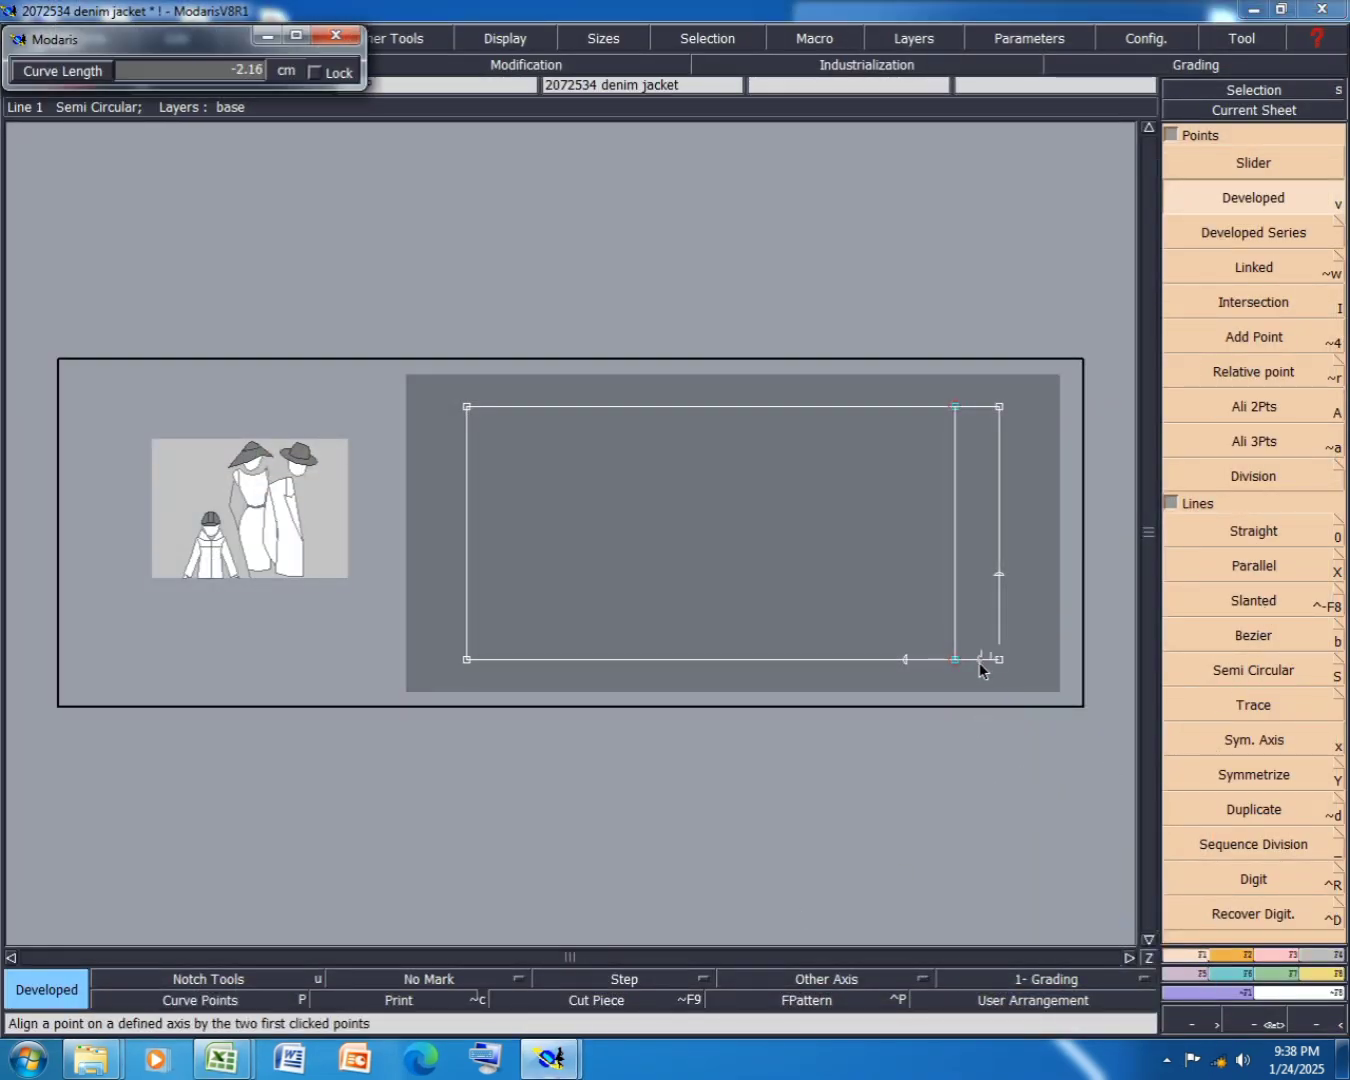
{"action": "key", "text": "BackSpace"}
{"action": "type", "text": "-1.50"}
{"action": "key", "text": "Return"}
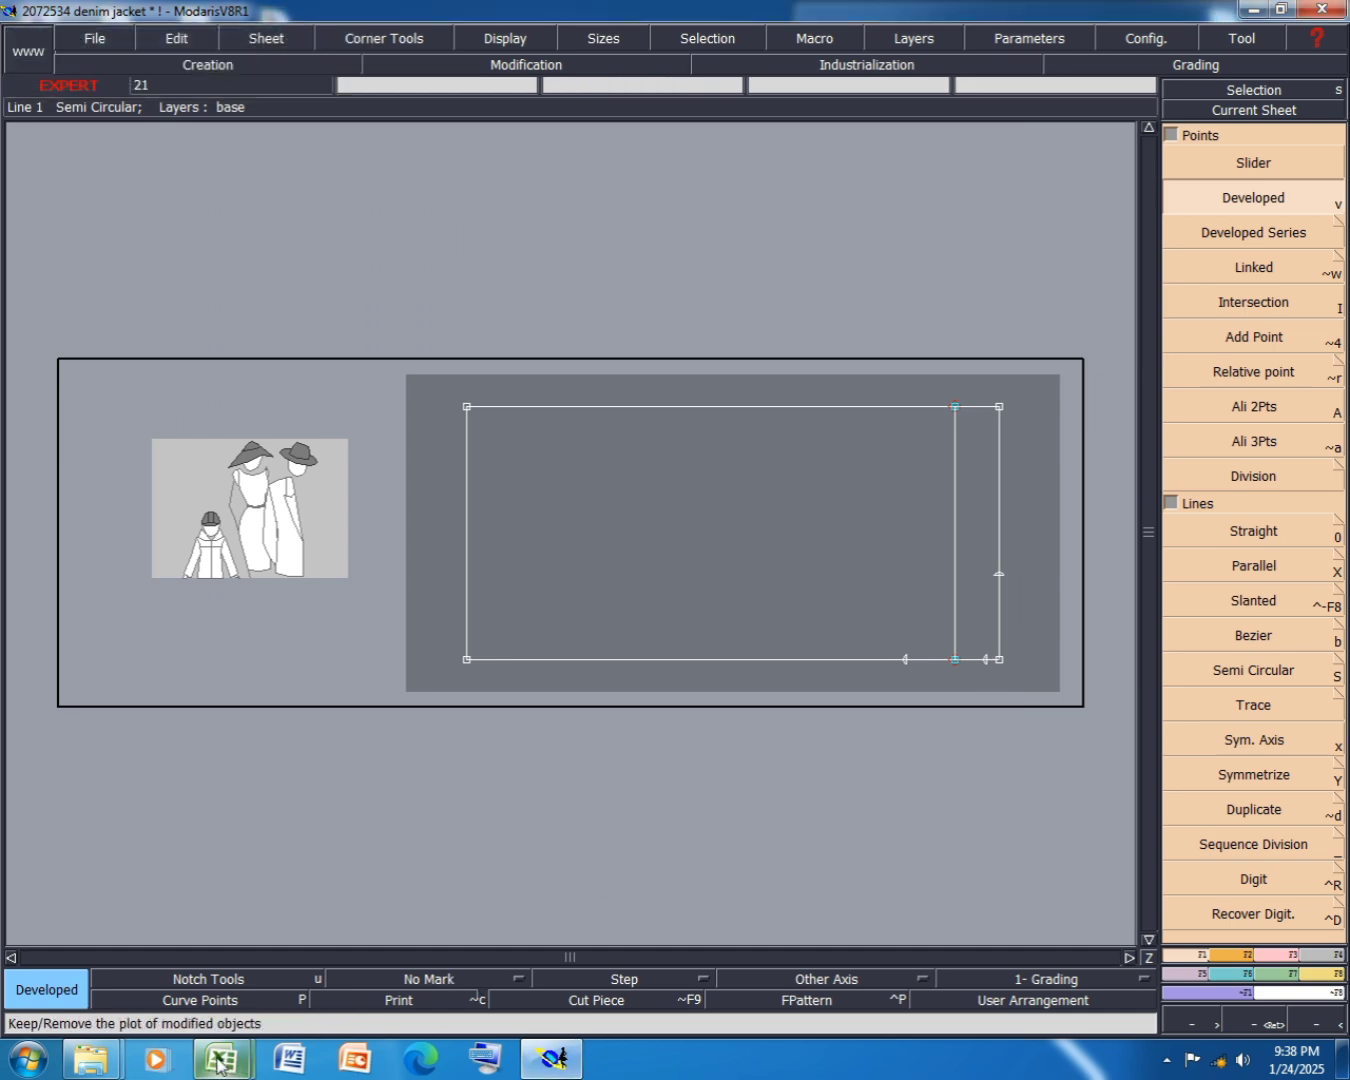
- Return to the spec workbook in Excel and highlight the across shoulder seam to seam row in yellow
{"action": "mouse_move", "coordinate": [222, 1060]}
{"action": "left_click", "coordinate": [310, 959]}
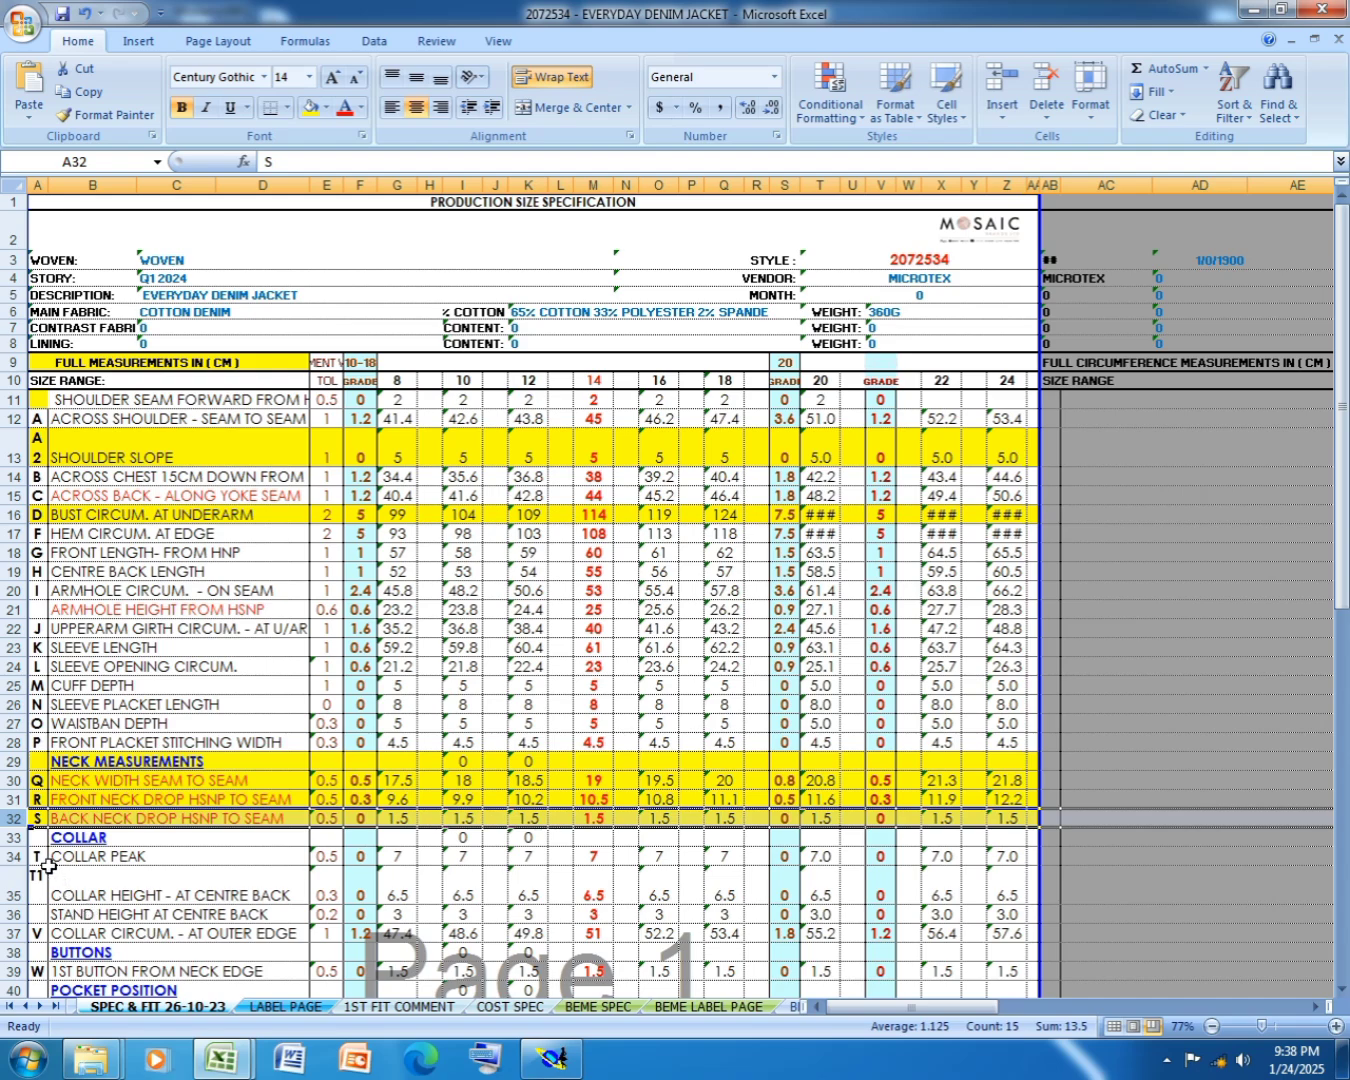
{"action": "scroll", "coordinate": [137, 757], "scroll_direction": "down", "scroll_amount": 2}
{"action": "scroll", "coordinate": [137, 757], "scroll_direction": "down", "scroll_amount": 5}
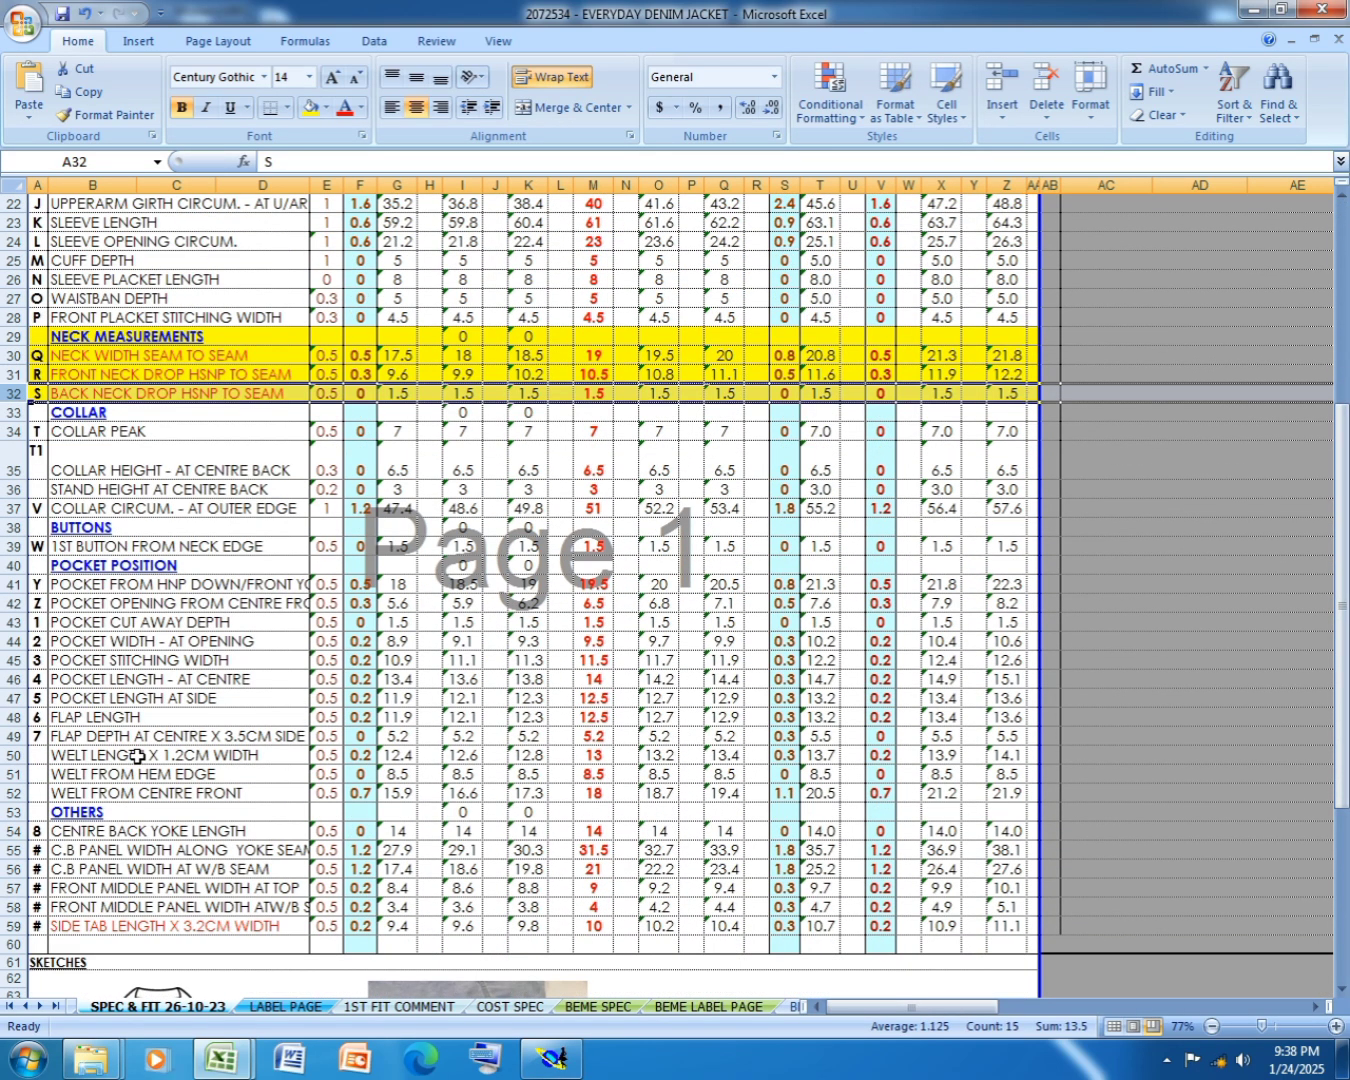
{"action": "scroll", "coordinate": [137, 757], "scroll_direction": "up", "scroll_amount": 7}
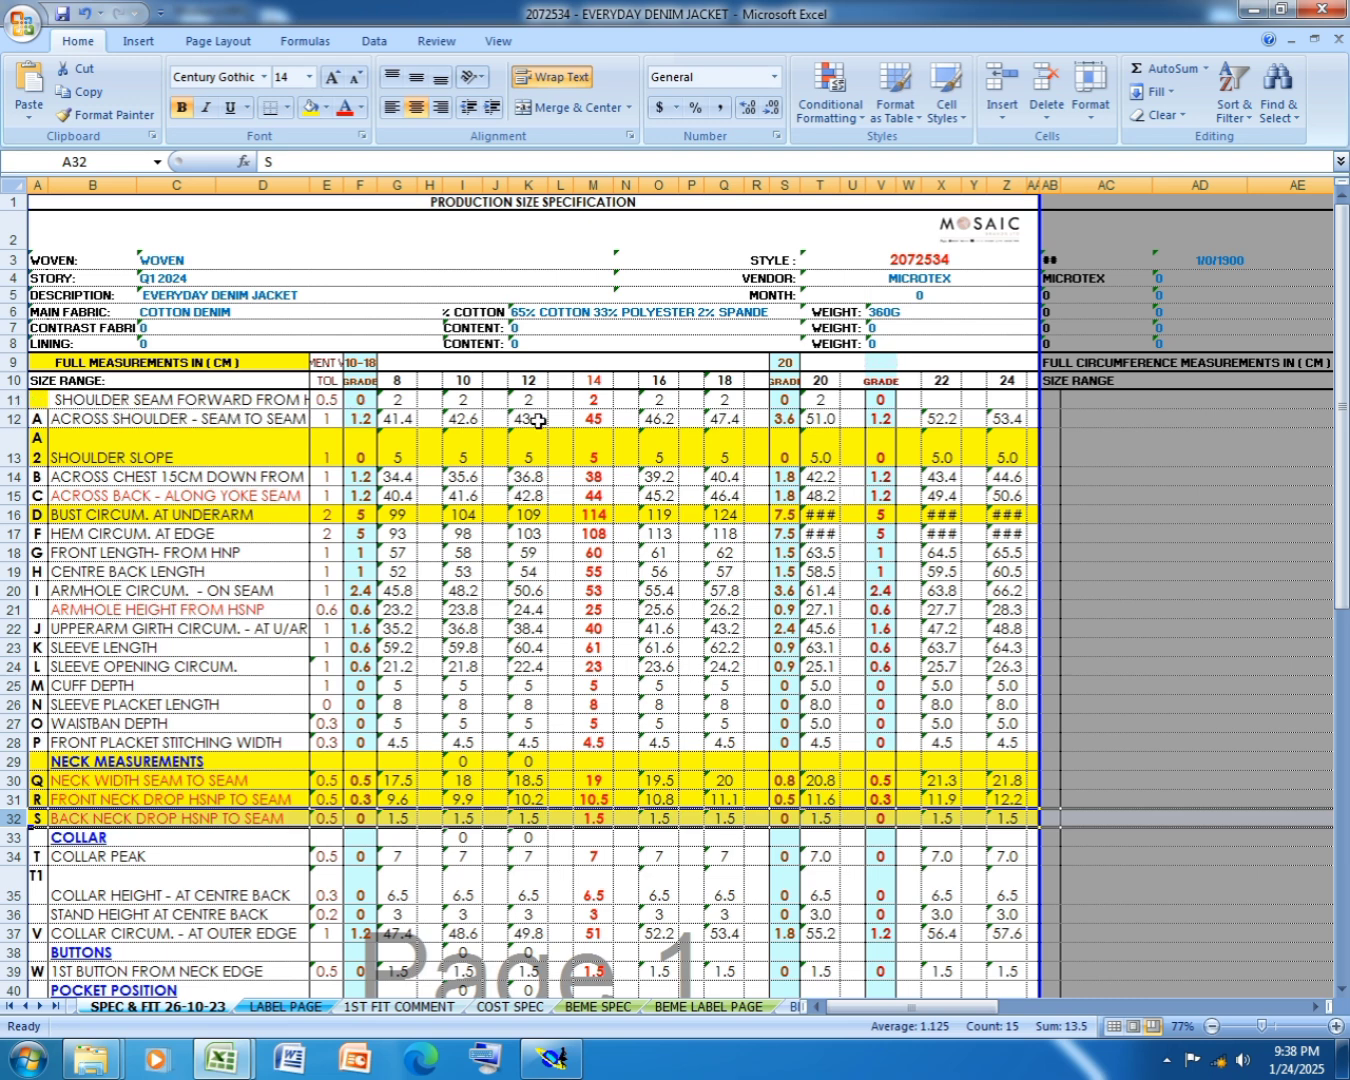
{"action": "left_click", "coordinate": [17, 417]}
{"action": "right_click", "coordinate": [17, 418]}
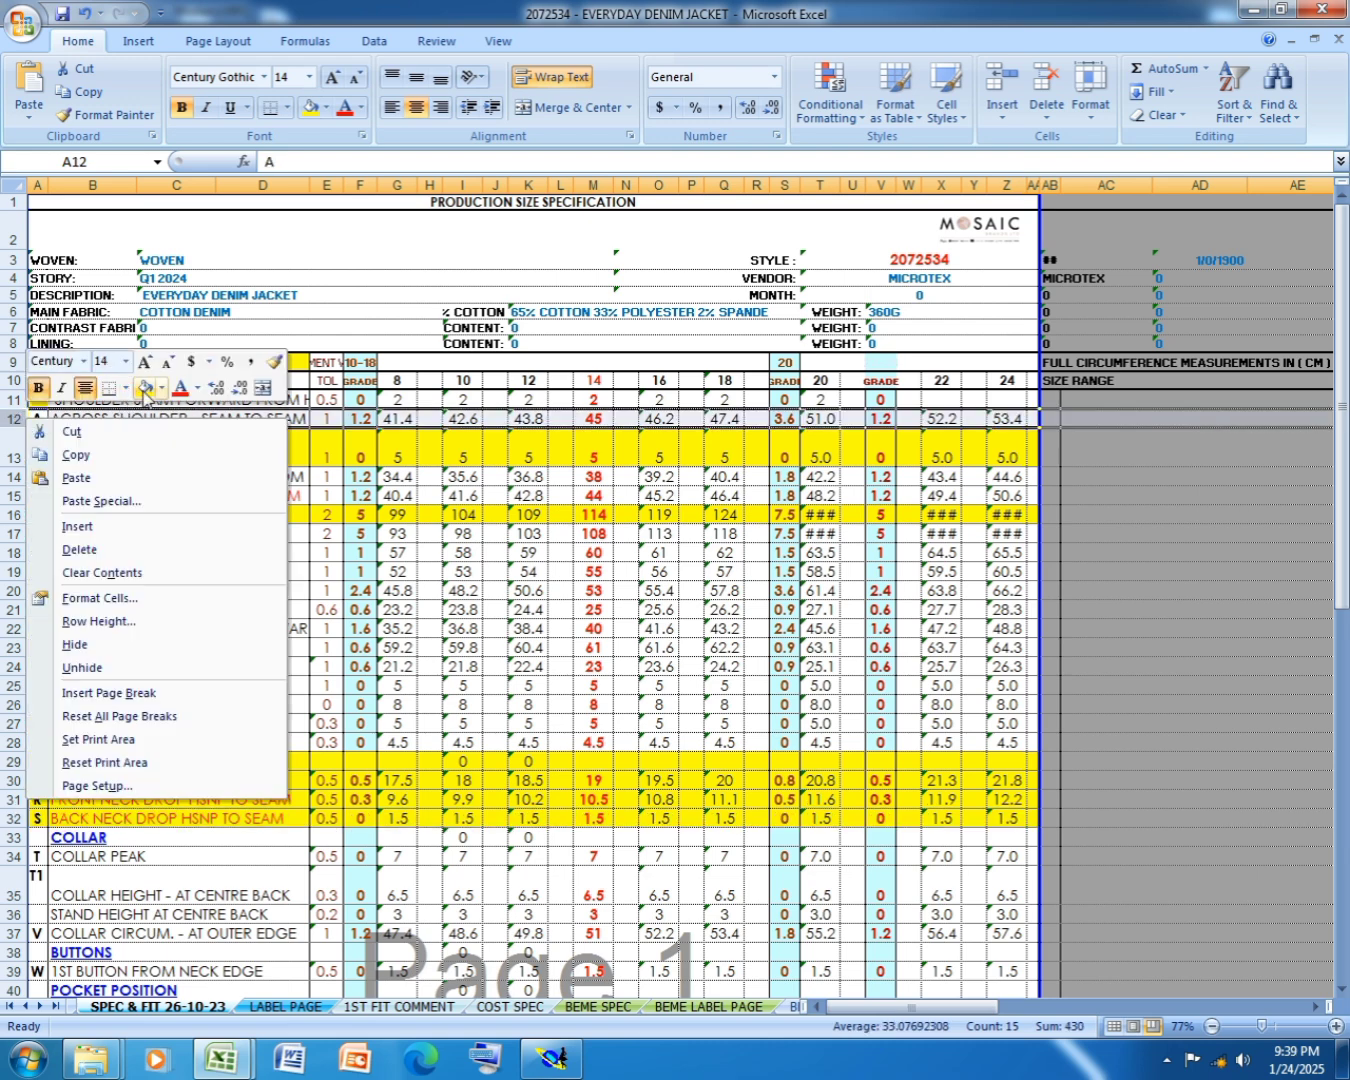
{"action": "left_click", "coordinate": [713, 633]}
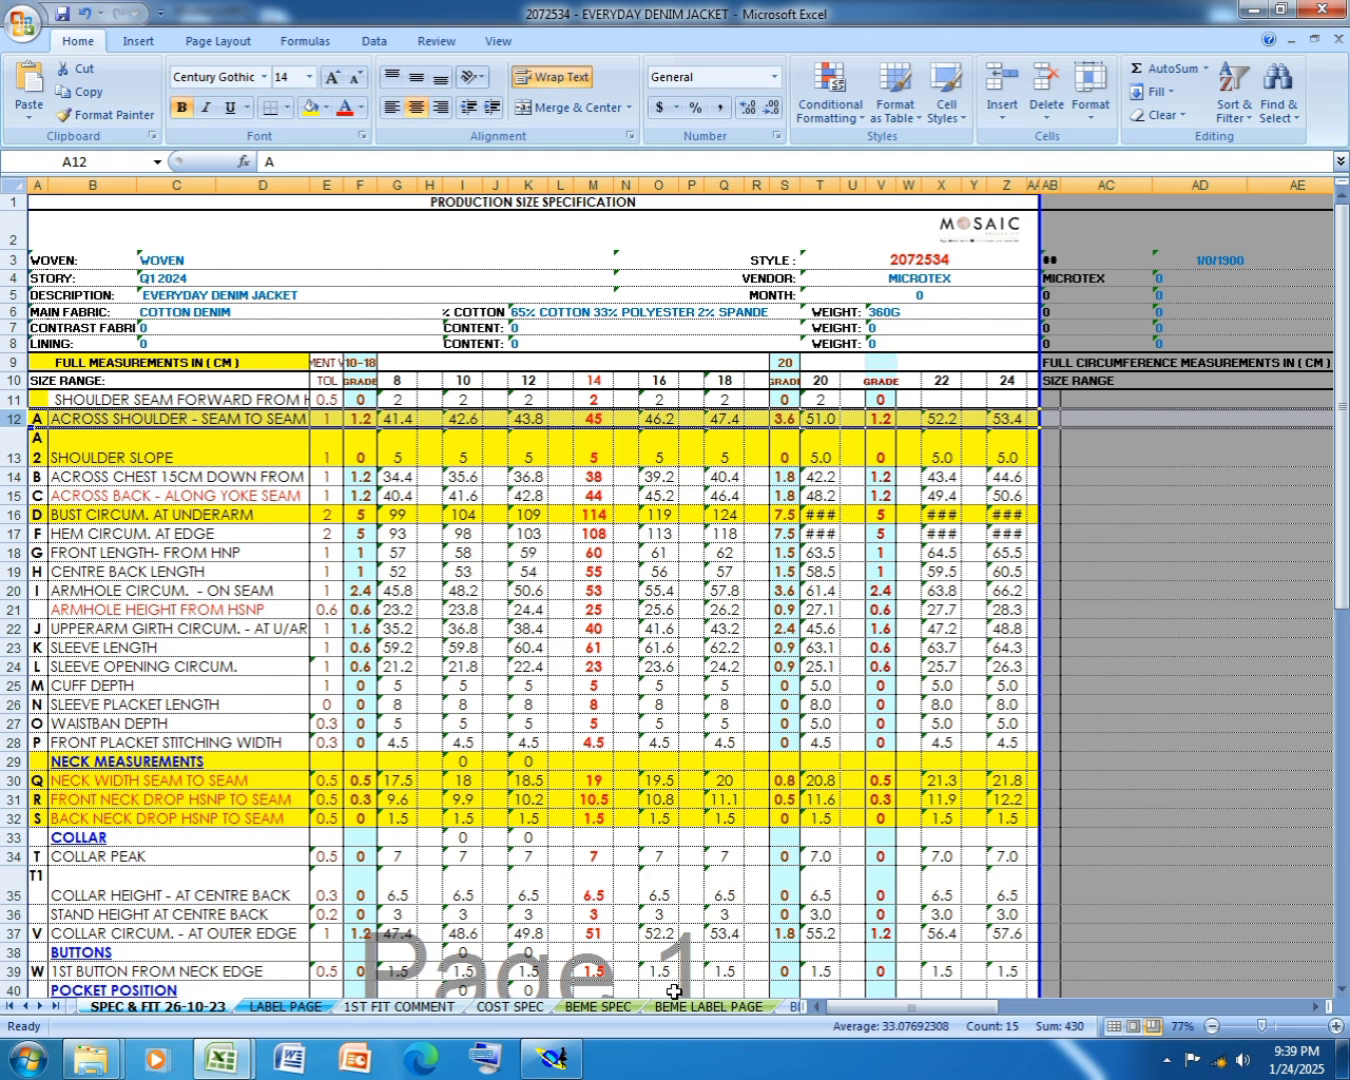
- Back in Modaris, add a developed point on the inner vertical line at a curve length of 22.50 cm from its lower end
{"action": "left_click", "coordinate": [581, 1064]}
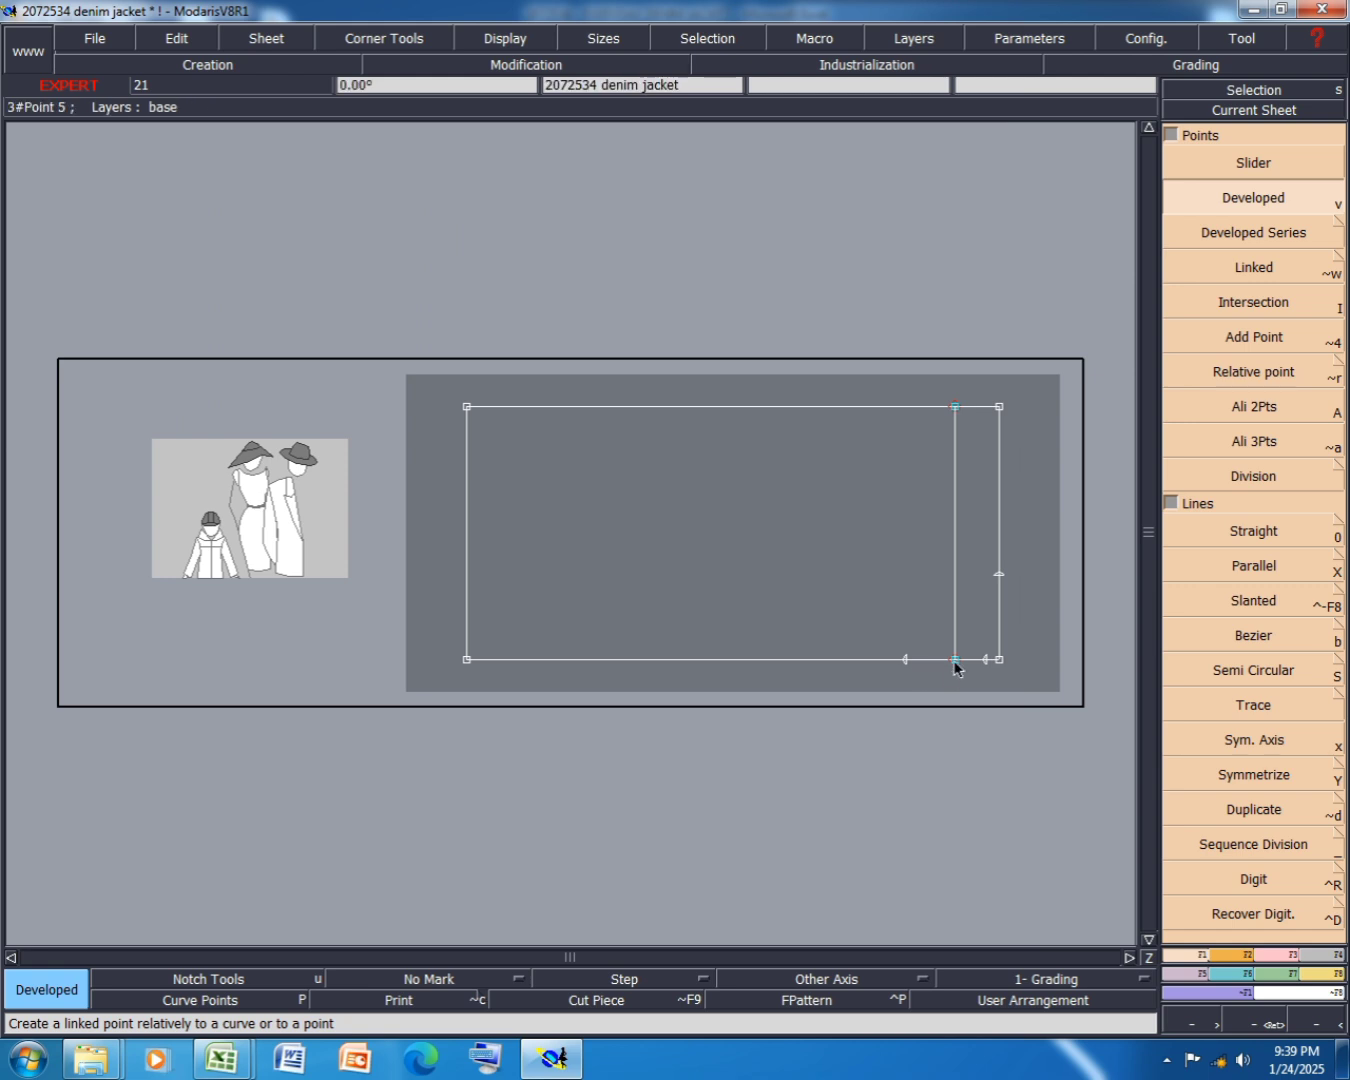
{"action": "left_click", "coordinate": [953, 664]}
{"action": "type", "text": "22.50"}
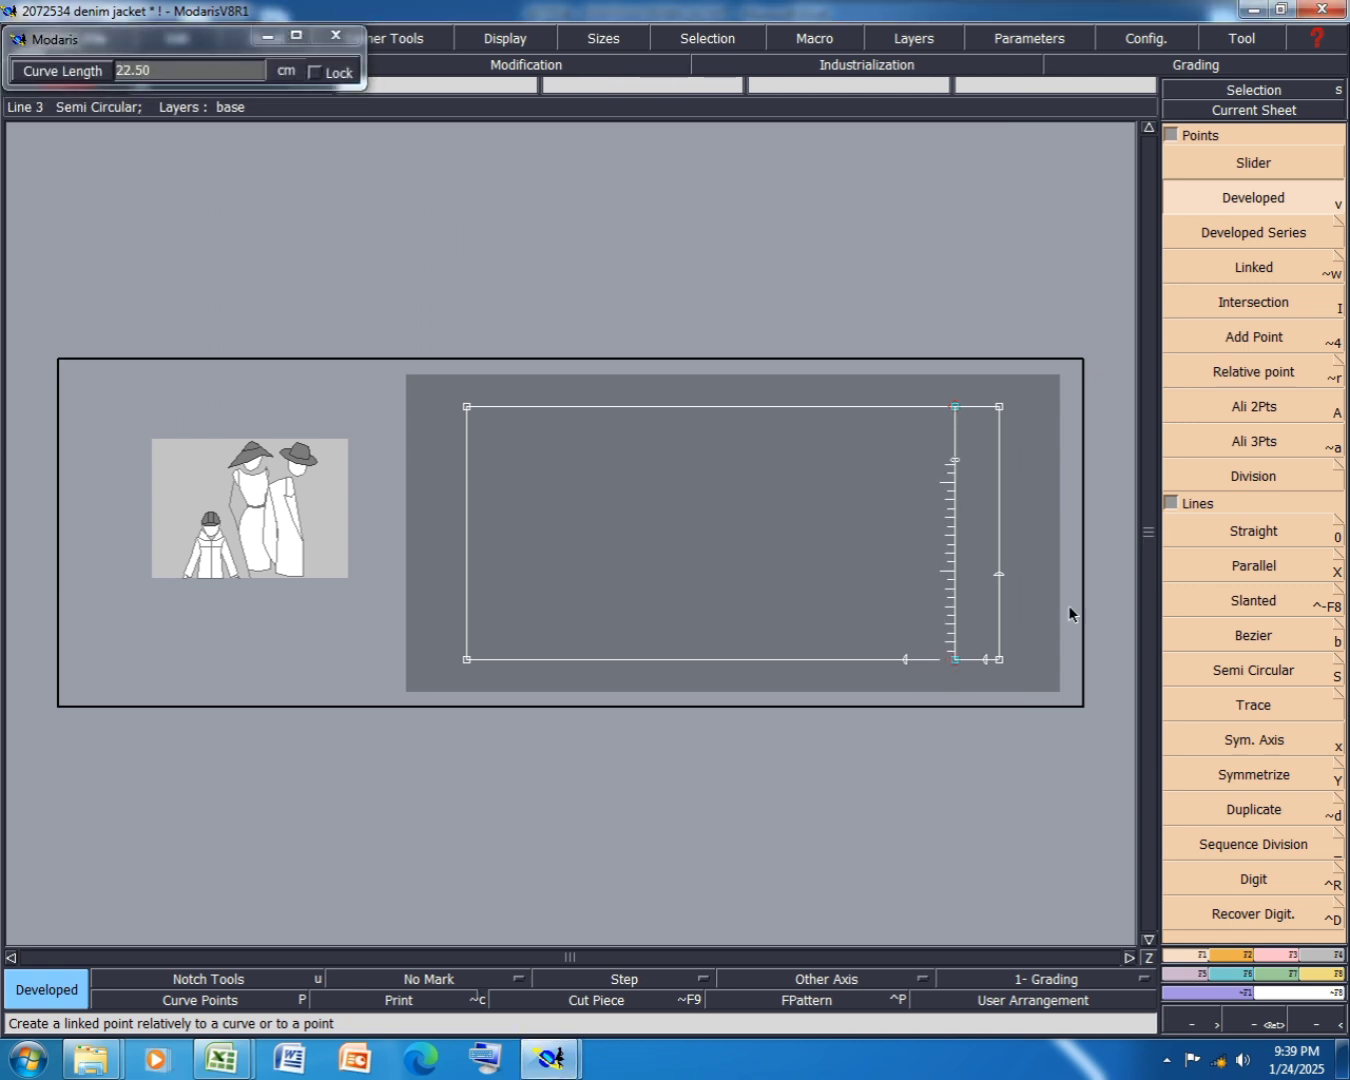
{"action": "key", "text": "Return"}
- Return to the spec workbook in Excel and highlight the across chest row in yellow
{"action": "mouse_move", "coordinate": [221, 1066]}
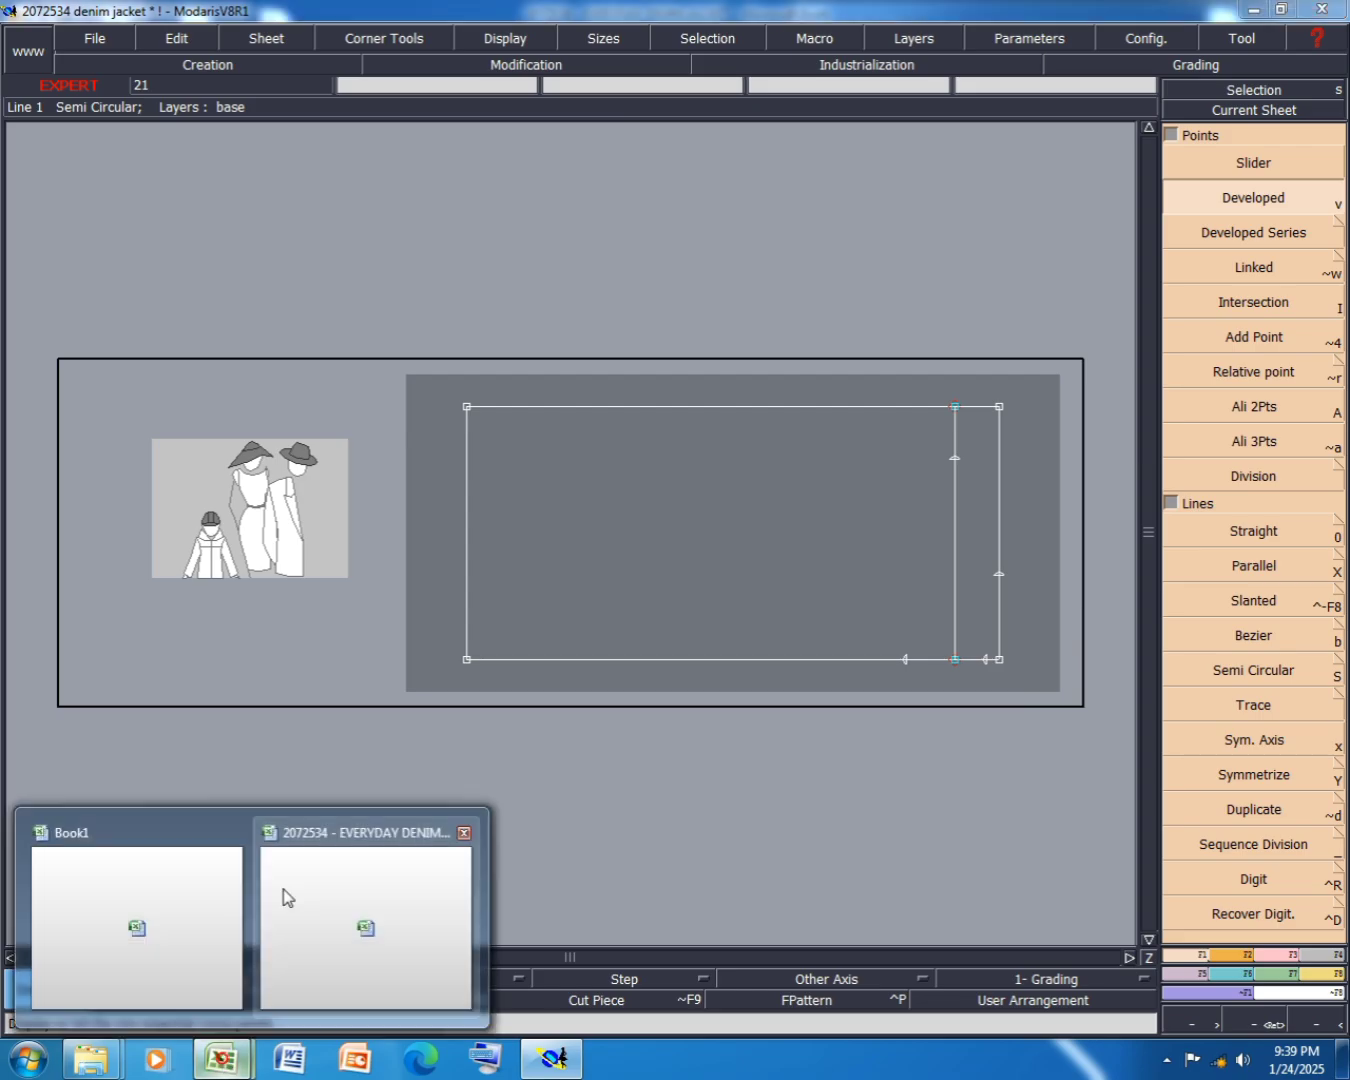
{"action": "left_click", "coordinate": [280, 896]}
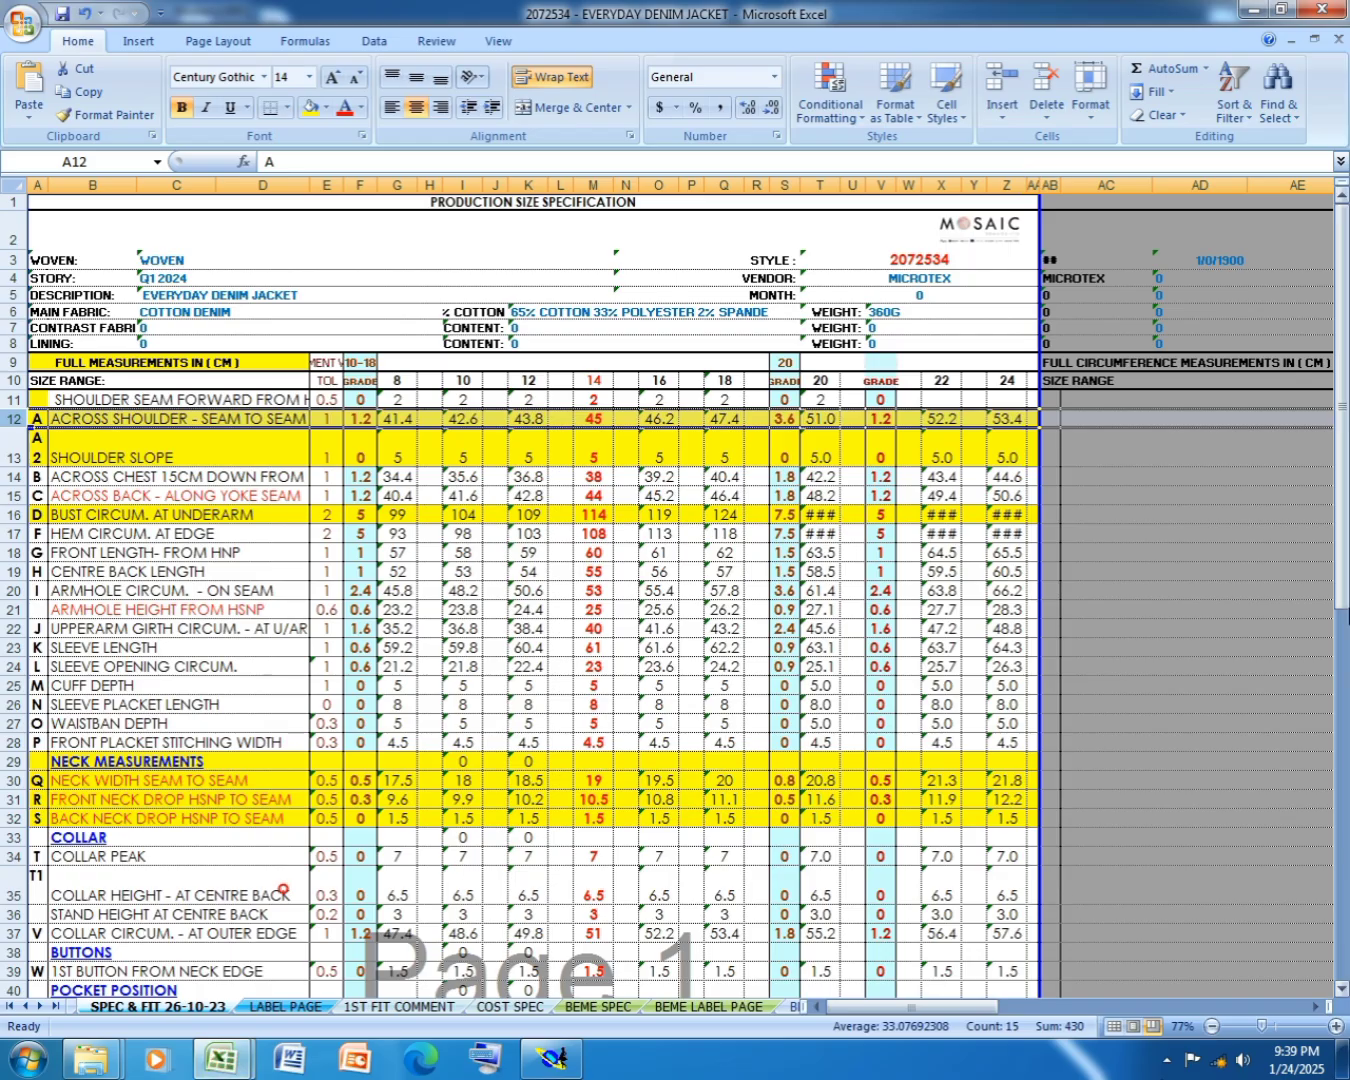
{"action": "left_click", "coordinate": [14, 476]}
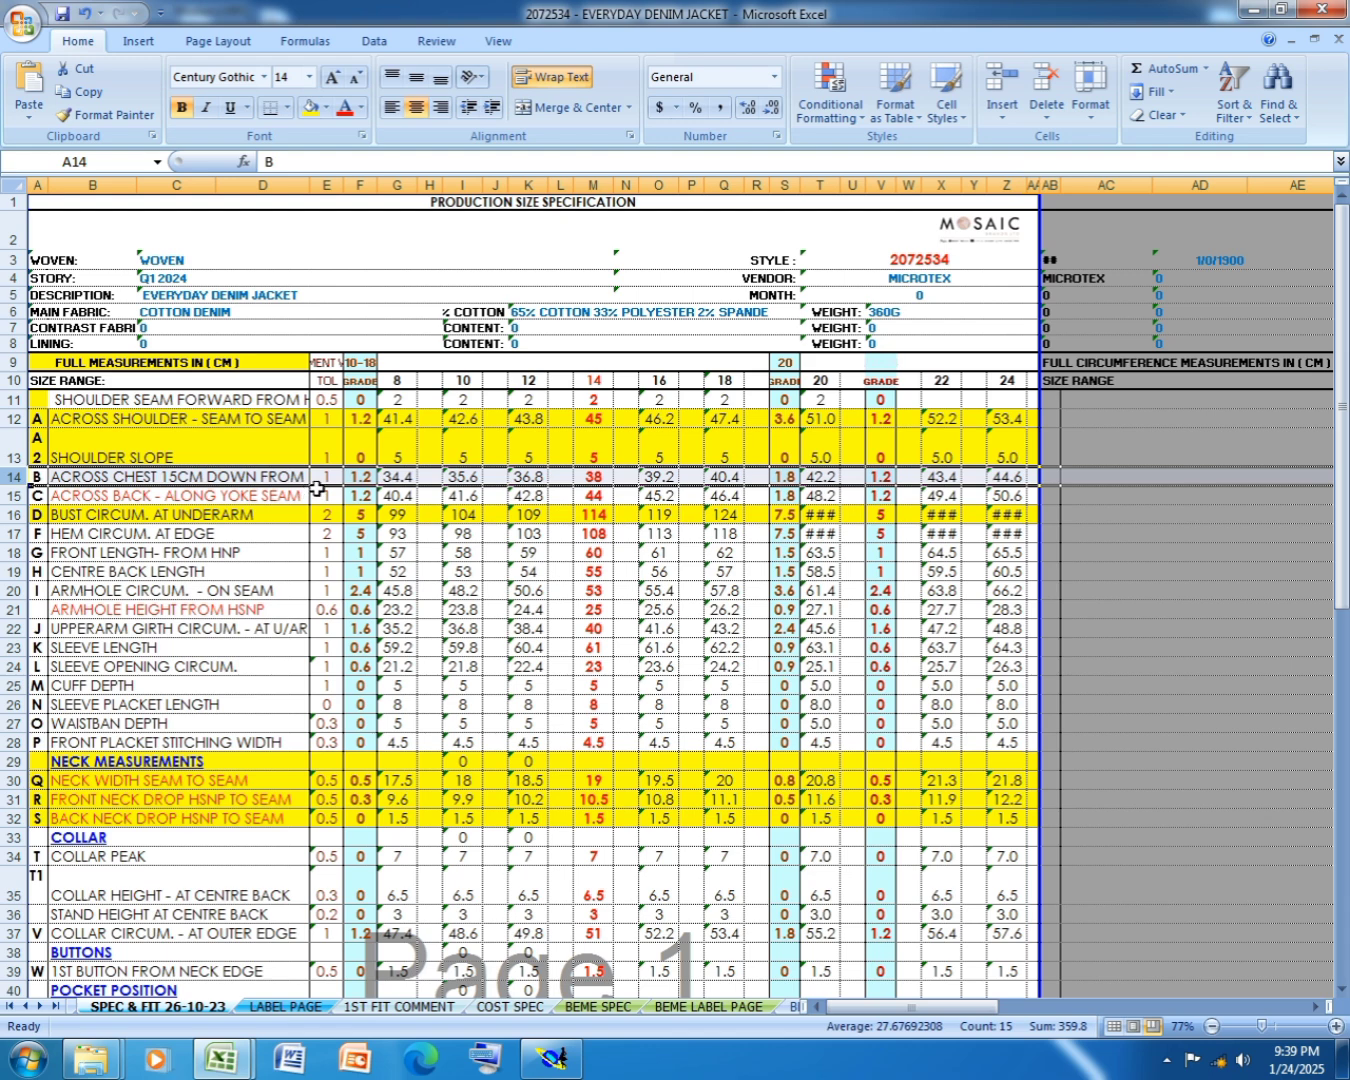
{"action": "right_click", "coordinate": [29, 475]}
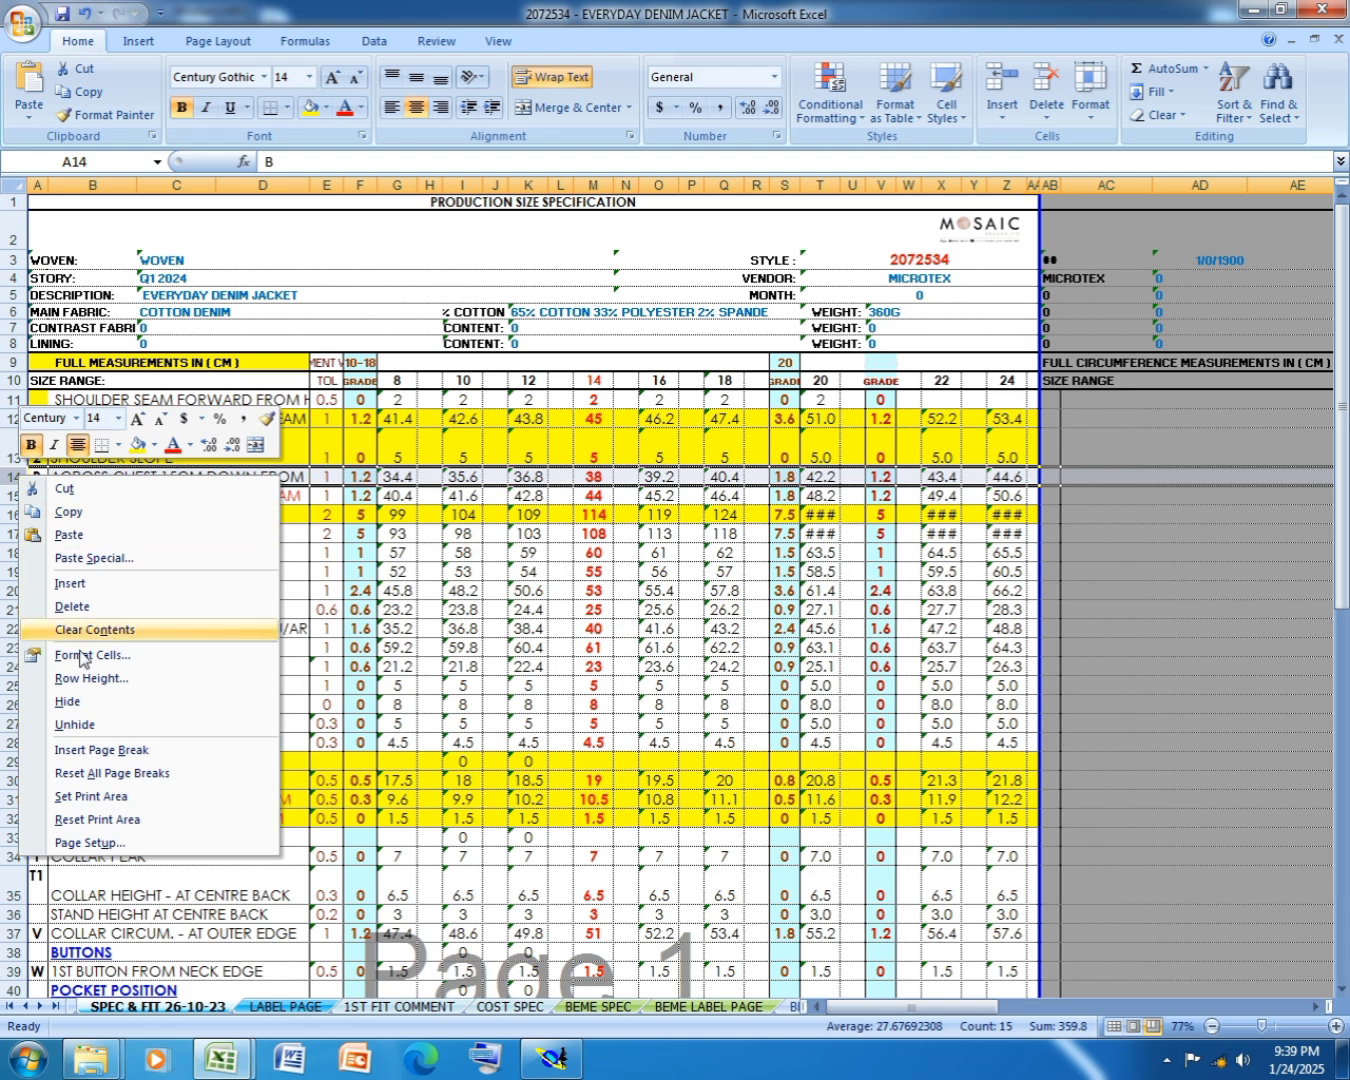
{"action": "left_click", "coordinate": [138, 445]}
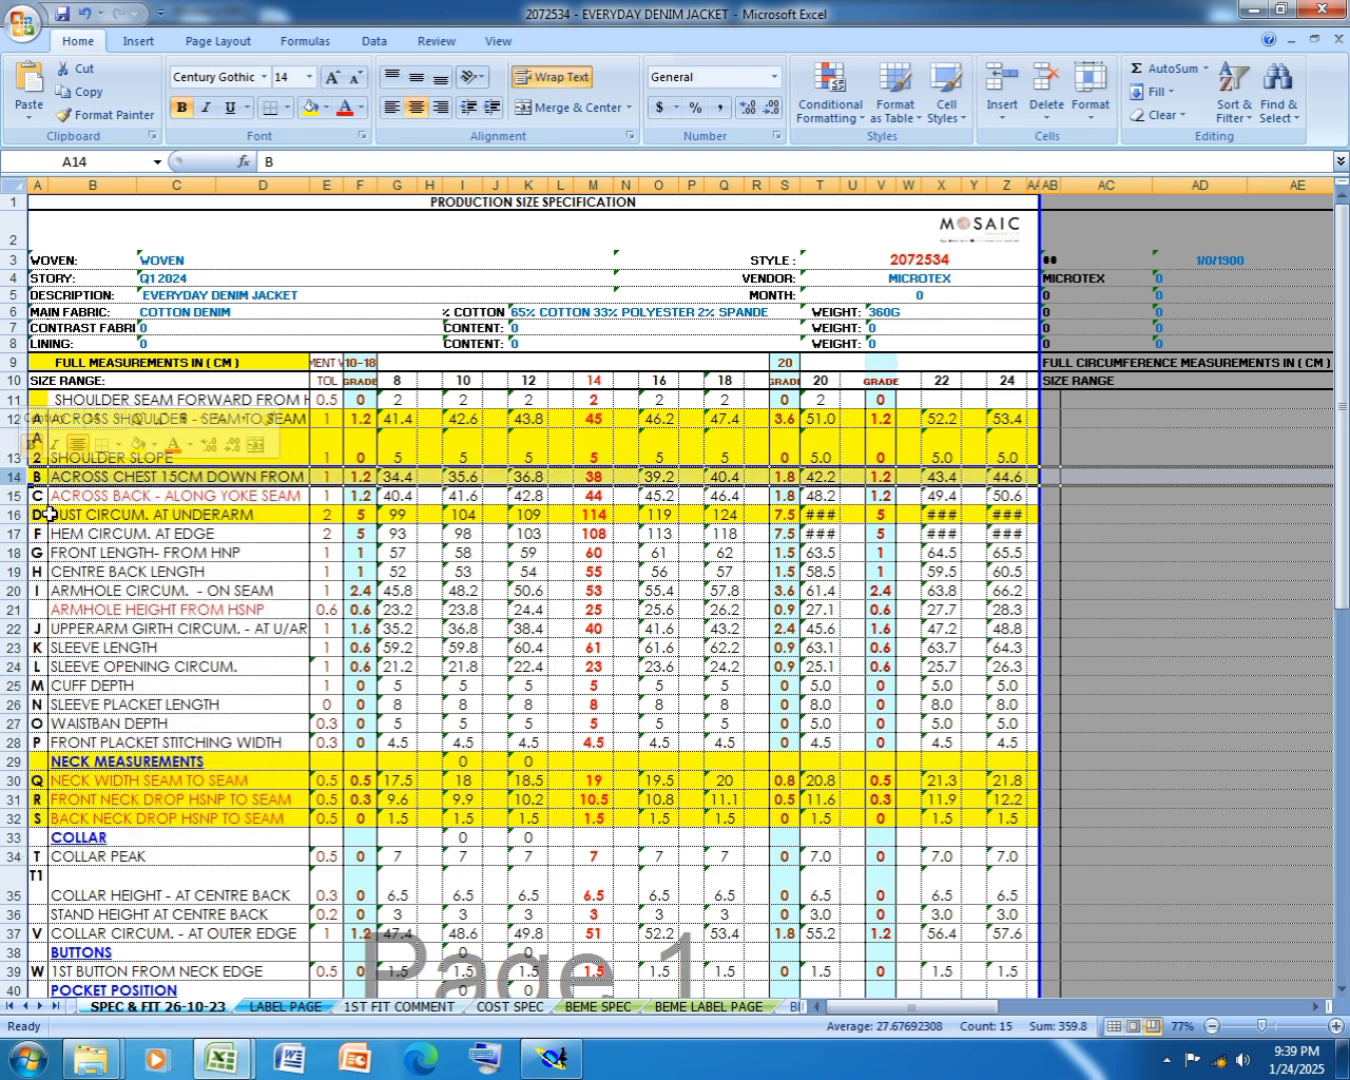
- Back in Modaris, add a developed point on the rectangle's lower edge at a curve length of -15 cm from the lower-right corner
{"action": "left_click", "coordinate": [570, 1069]}
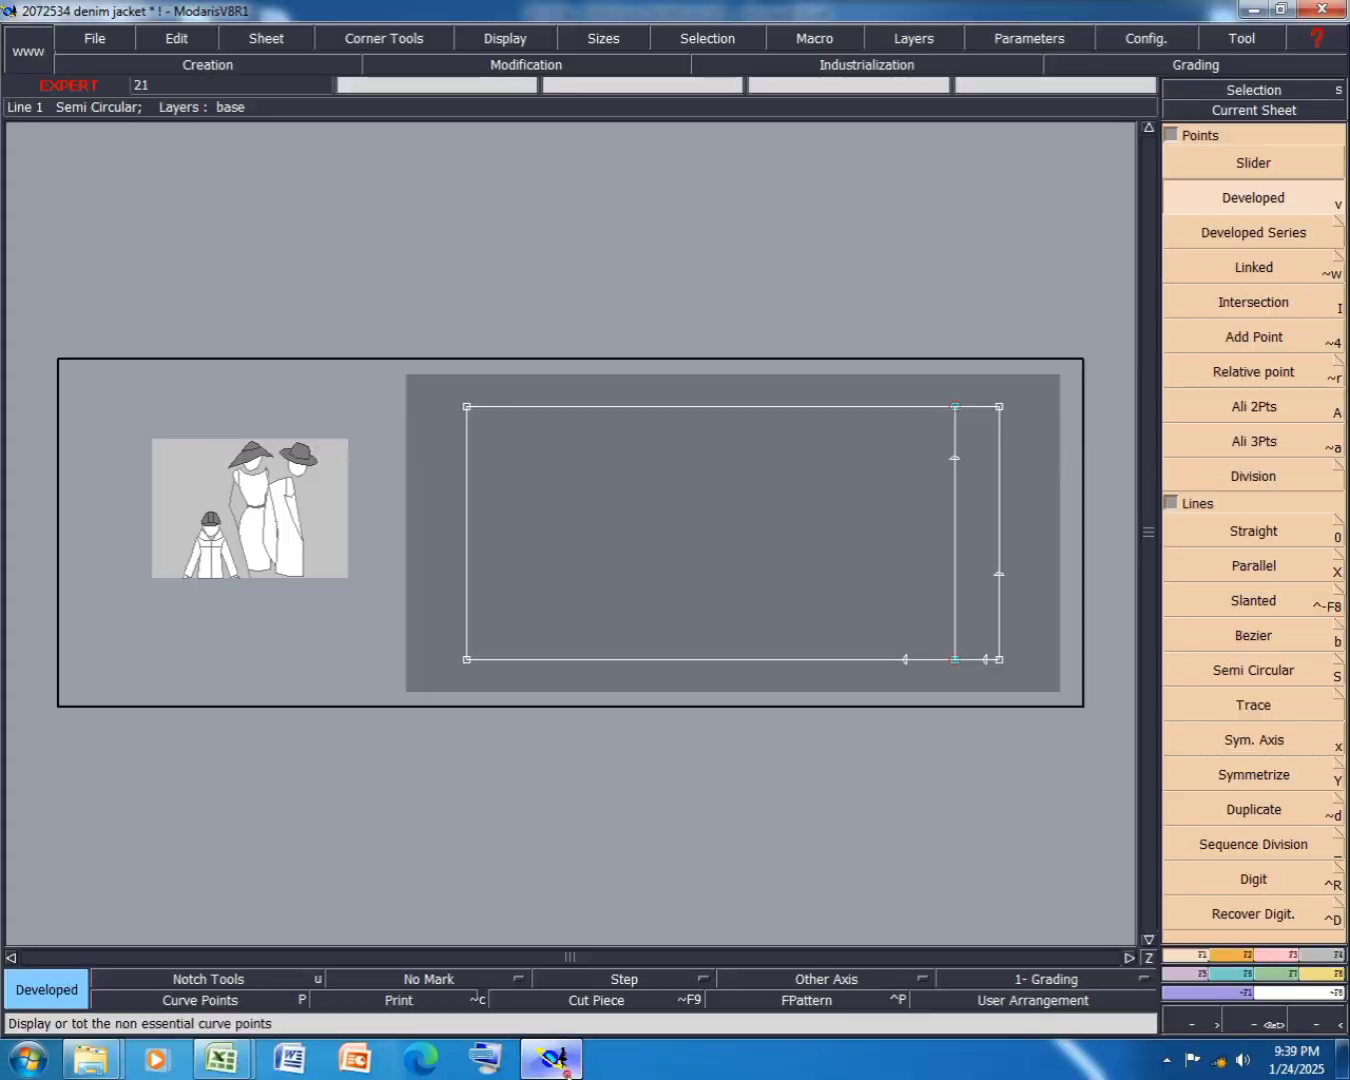
{"action": "left_click", "coordinate": [1000, 682]}
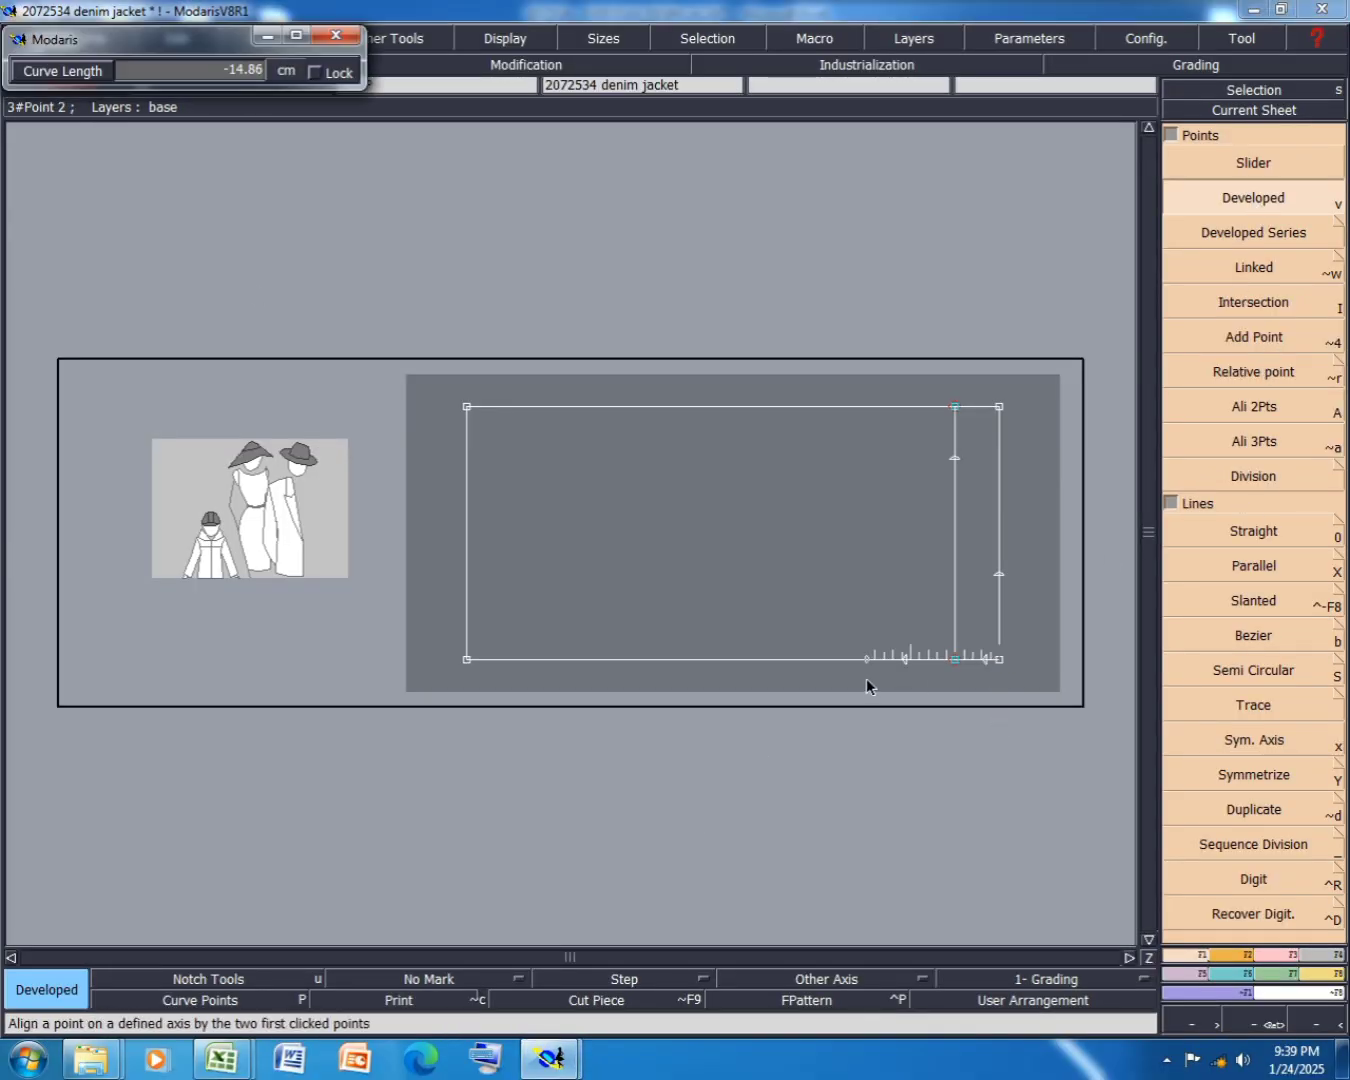
{"action": "type", "text": "22.50"}
{"action": "type", "text": "-15"}
{"action": "key", "text": "Return"}
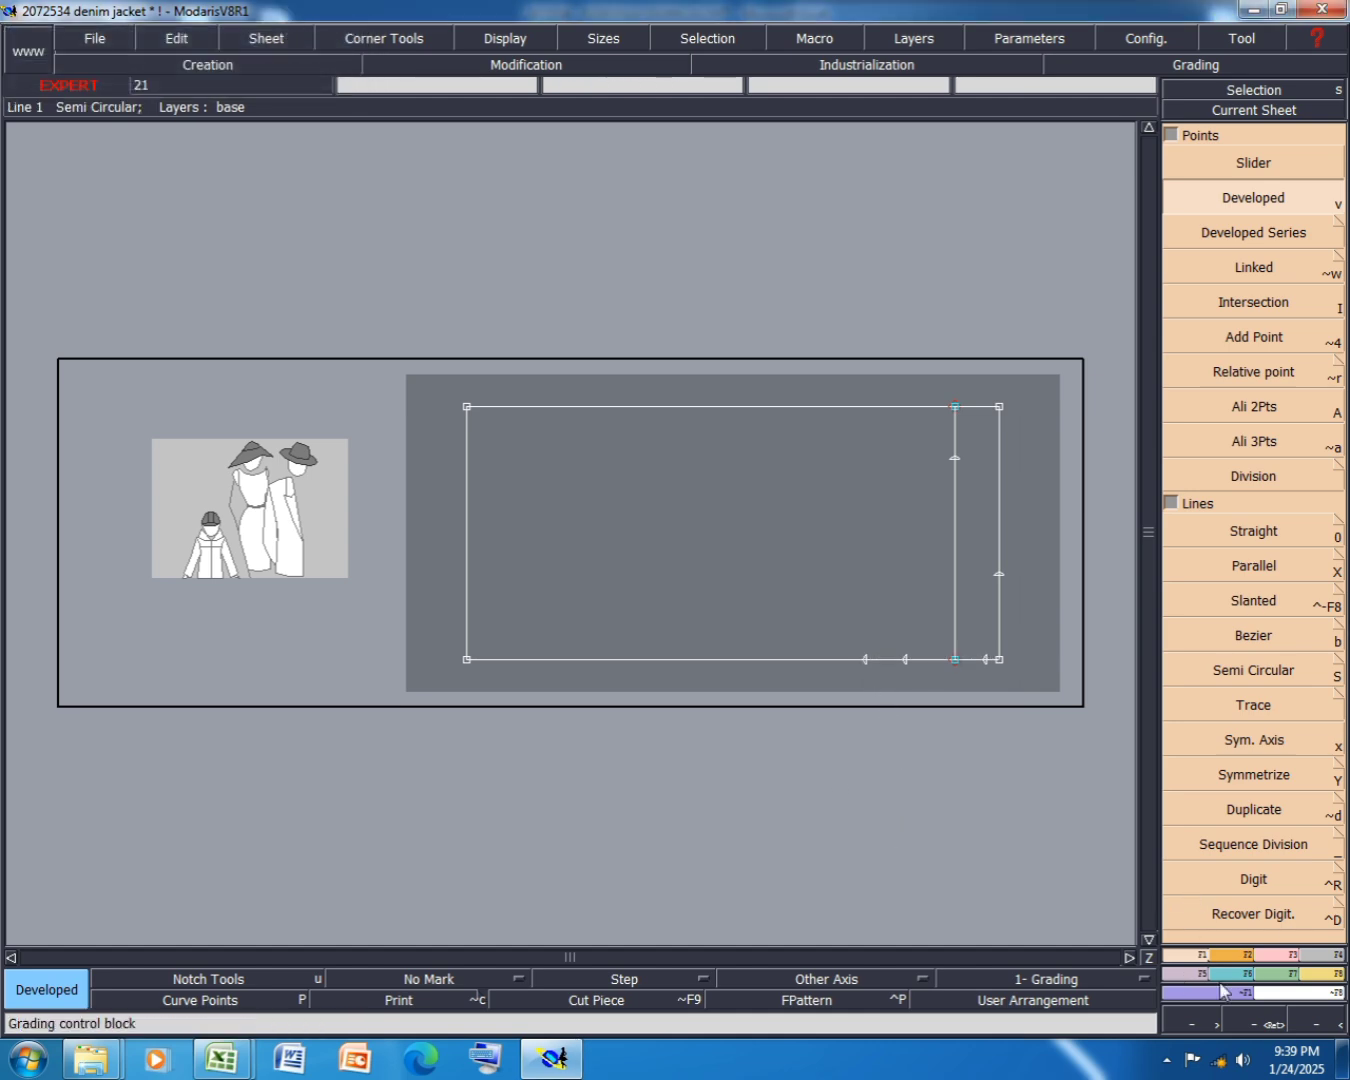
- Insert the developed points on the rectangle's lower and right edges and on the inner vertical line into their curves
{"action": "left_click", "coordinate": [1283, 954]}
{"action": "left_click", "coordinate": [1276, 577]}
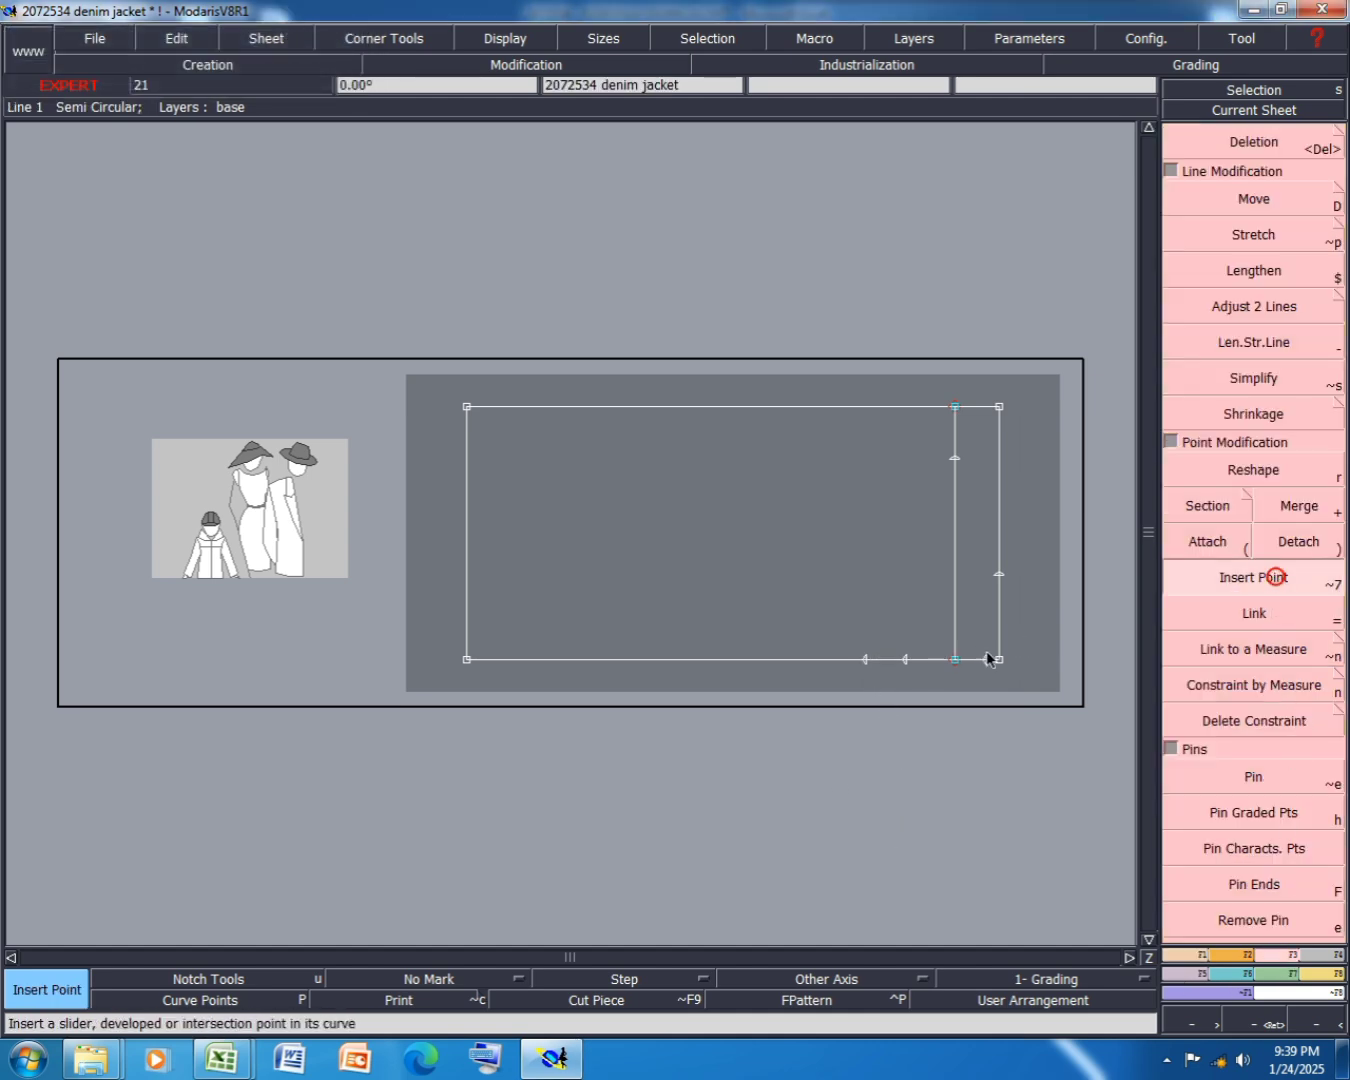
{"action": "left_click", "coordinate": [901, 662]}
{"action": "left_click", "coordinate": [953, 466]}
{"action": "left_click", "coordinate": [862, 666]}
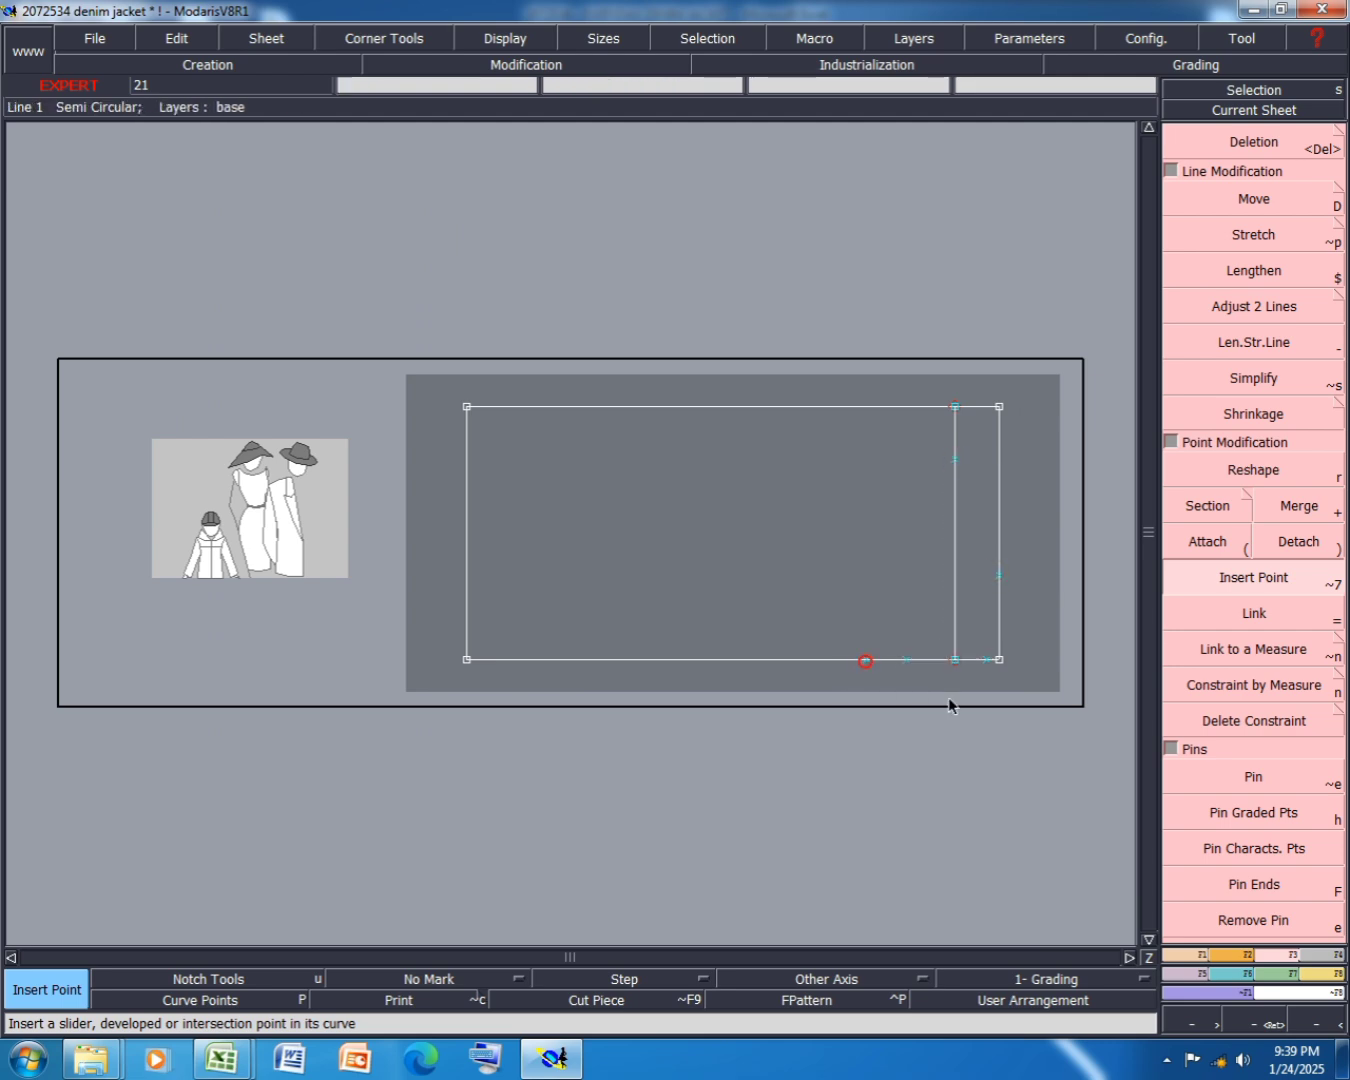
- Draw a straight vertical line from the -15 cm point on the lower edge with dx 0 and dy 19 cm
{"action": "left_click", "coordinate": [1205, 955]}
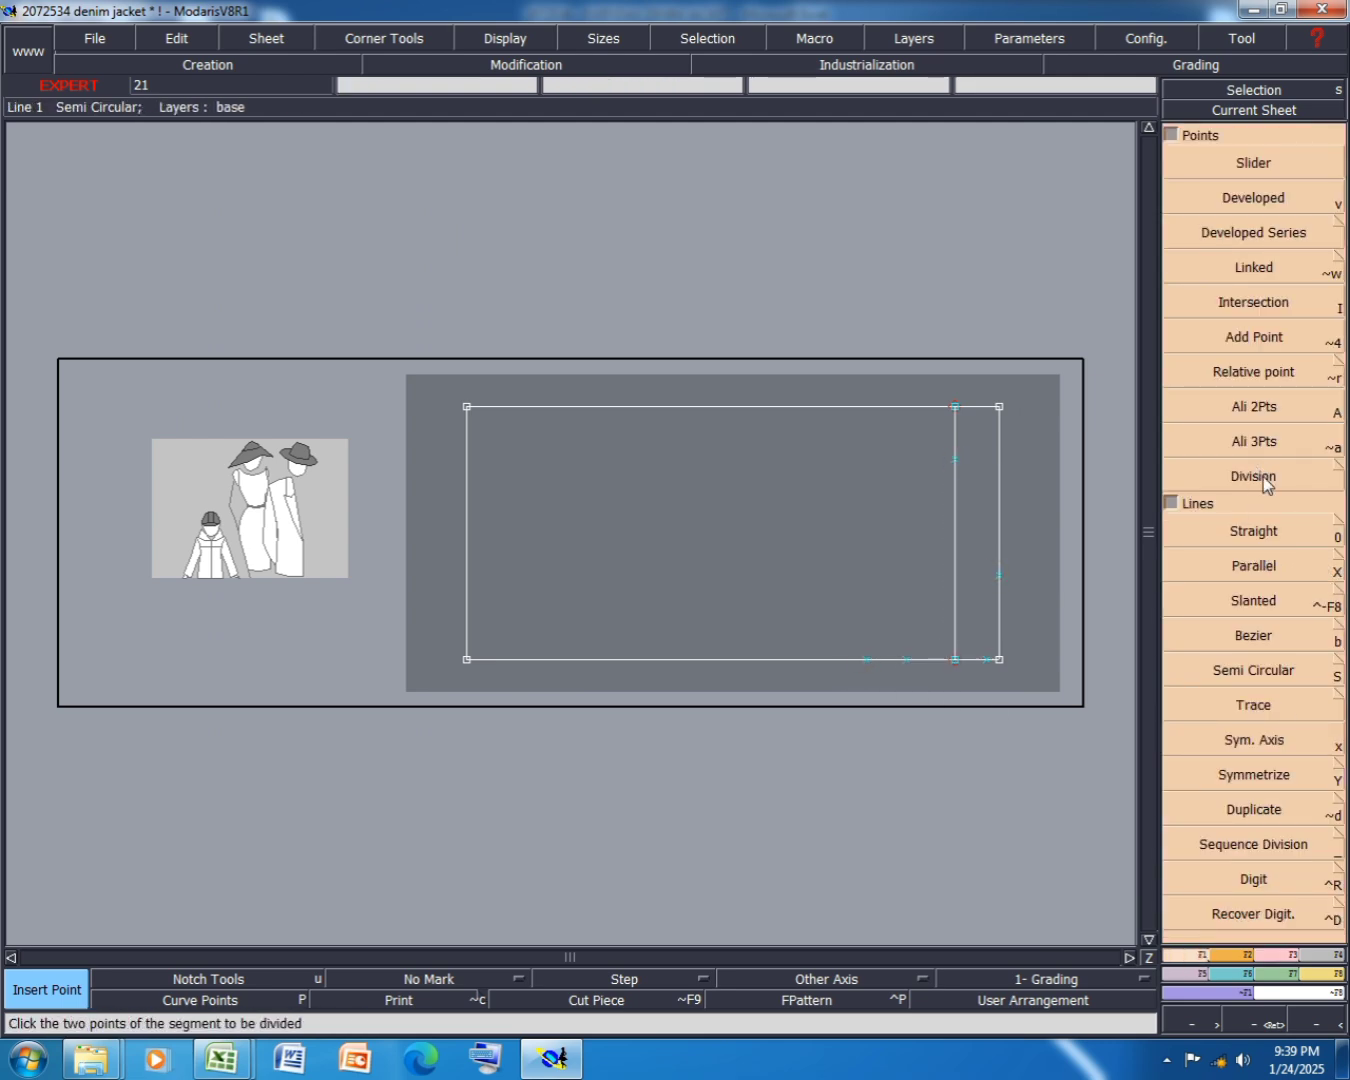
{"action": "left_click", "coordinate": [1266, 531]}
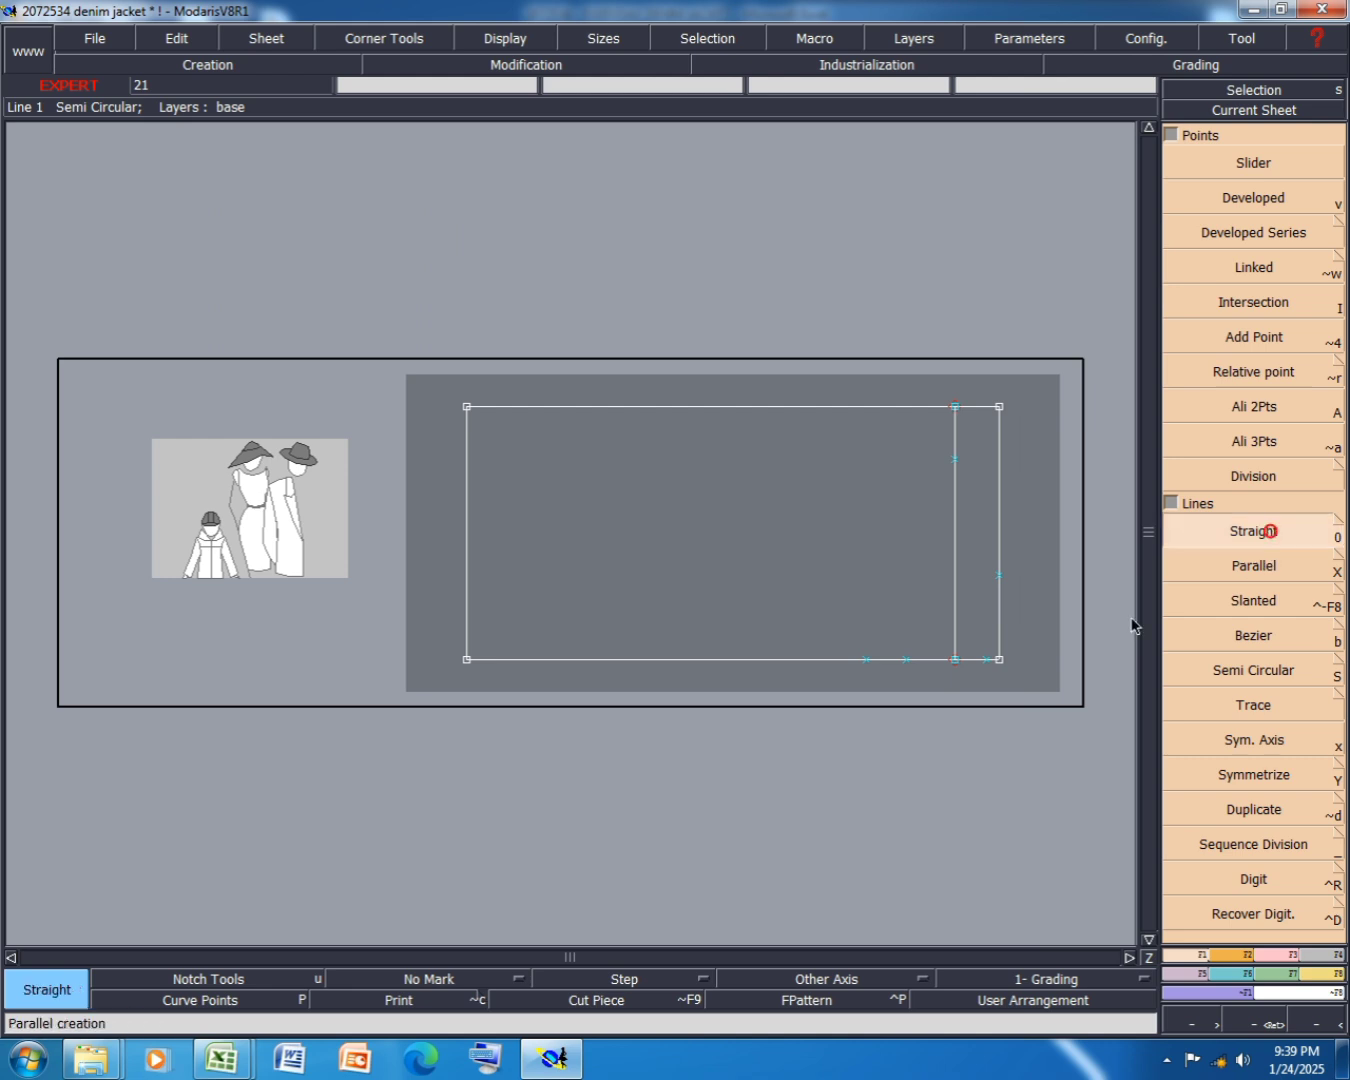
{"action": "left_click", "coordinate": [867, 661]}
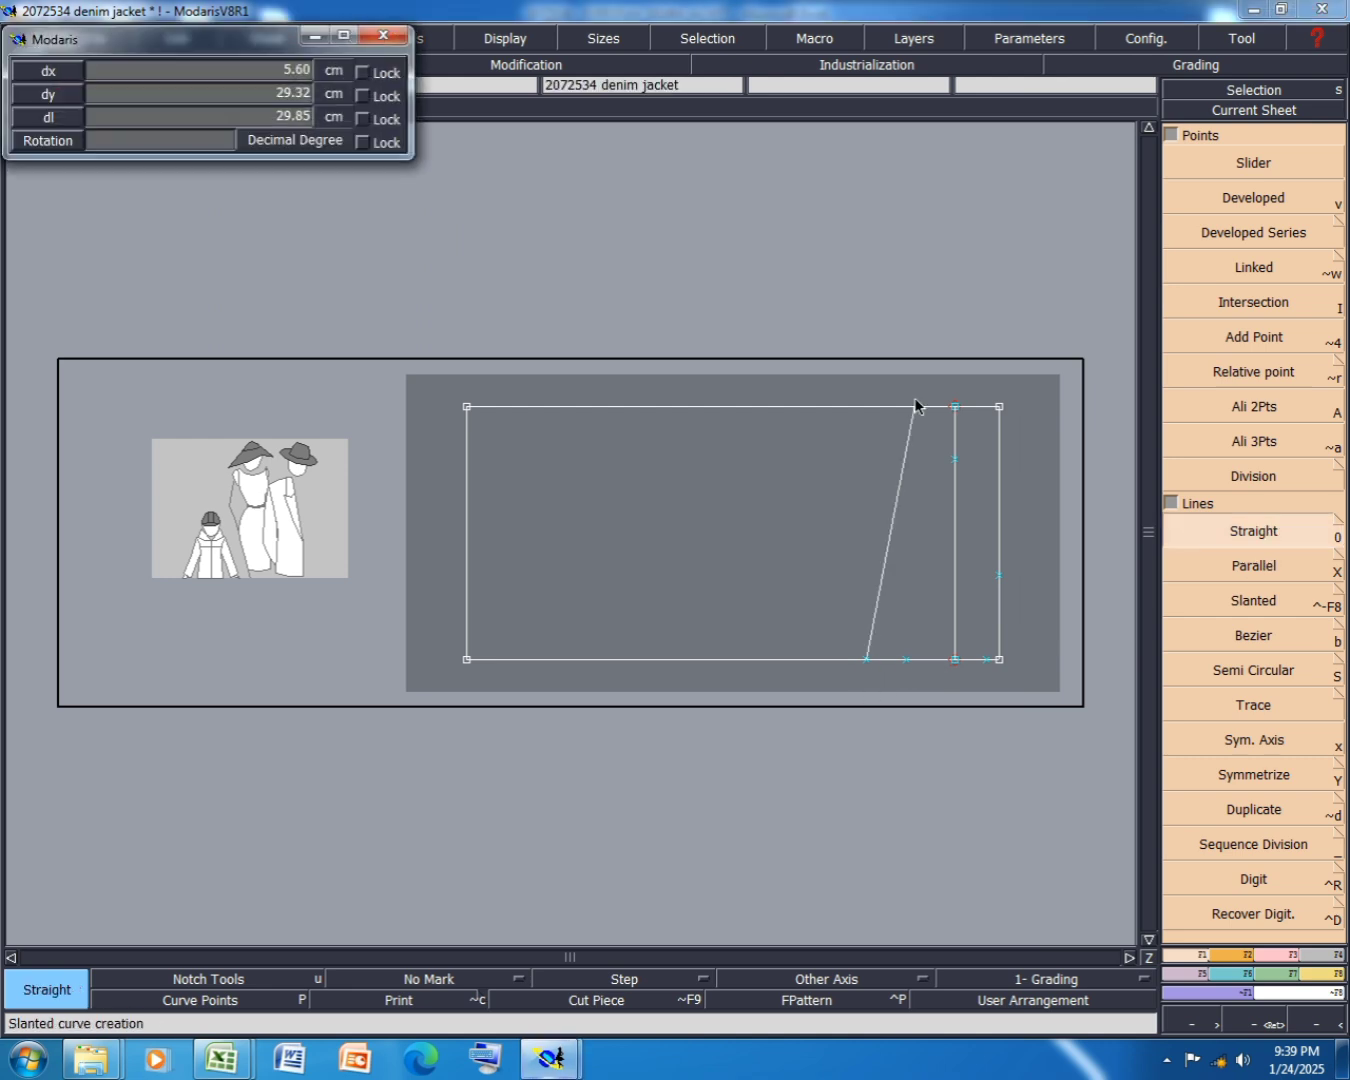
{"action": "type", "text": "0"}
{"action": "key", "text": "Return"}
{"action": "type", "text": "19"}
{"action": "key", "text": "Return"}
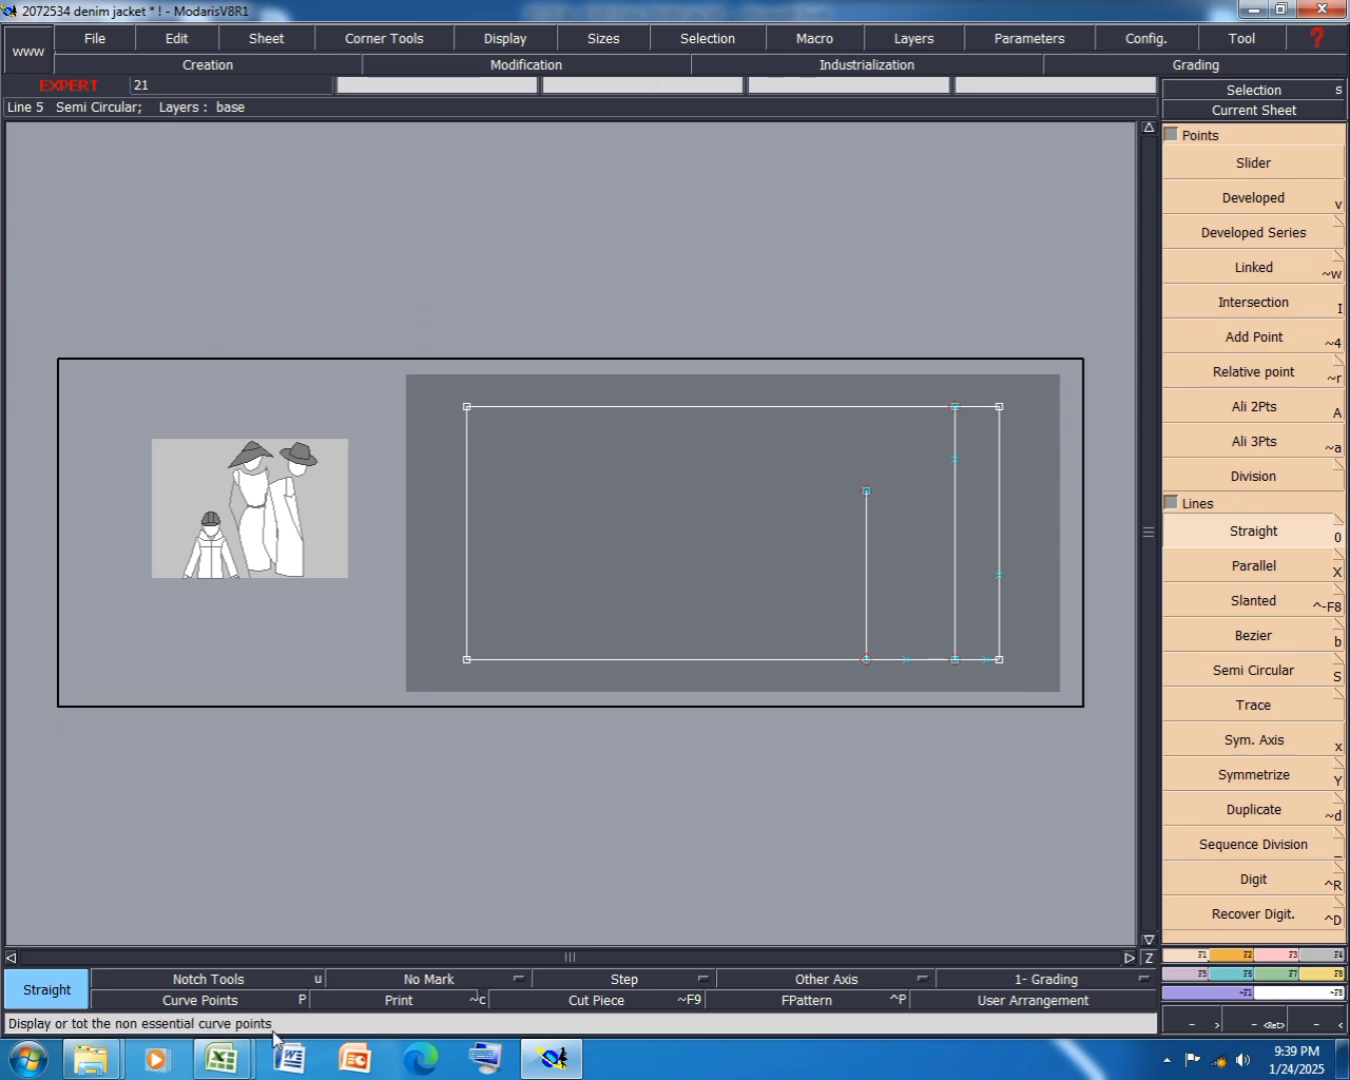
- Return to the spec workbook in Excel and highlight the centre back yoke length row in yellow
{"action": "mouse_move", "coordinate": [222, 1058]}
{"action": "left_click", "coordinate": [299, 960]}
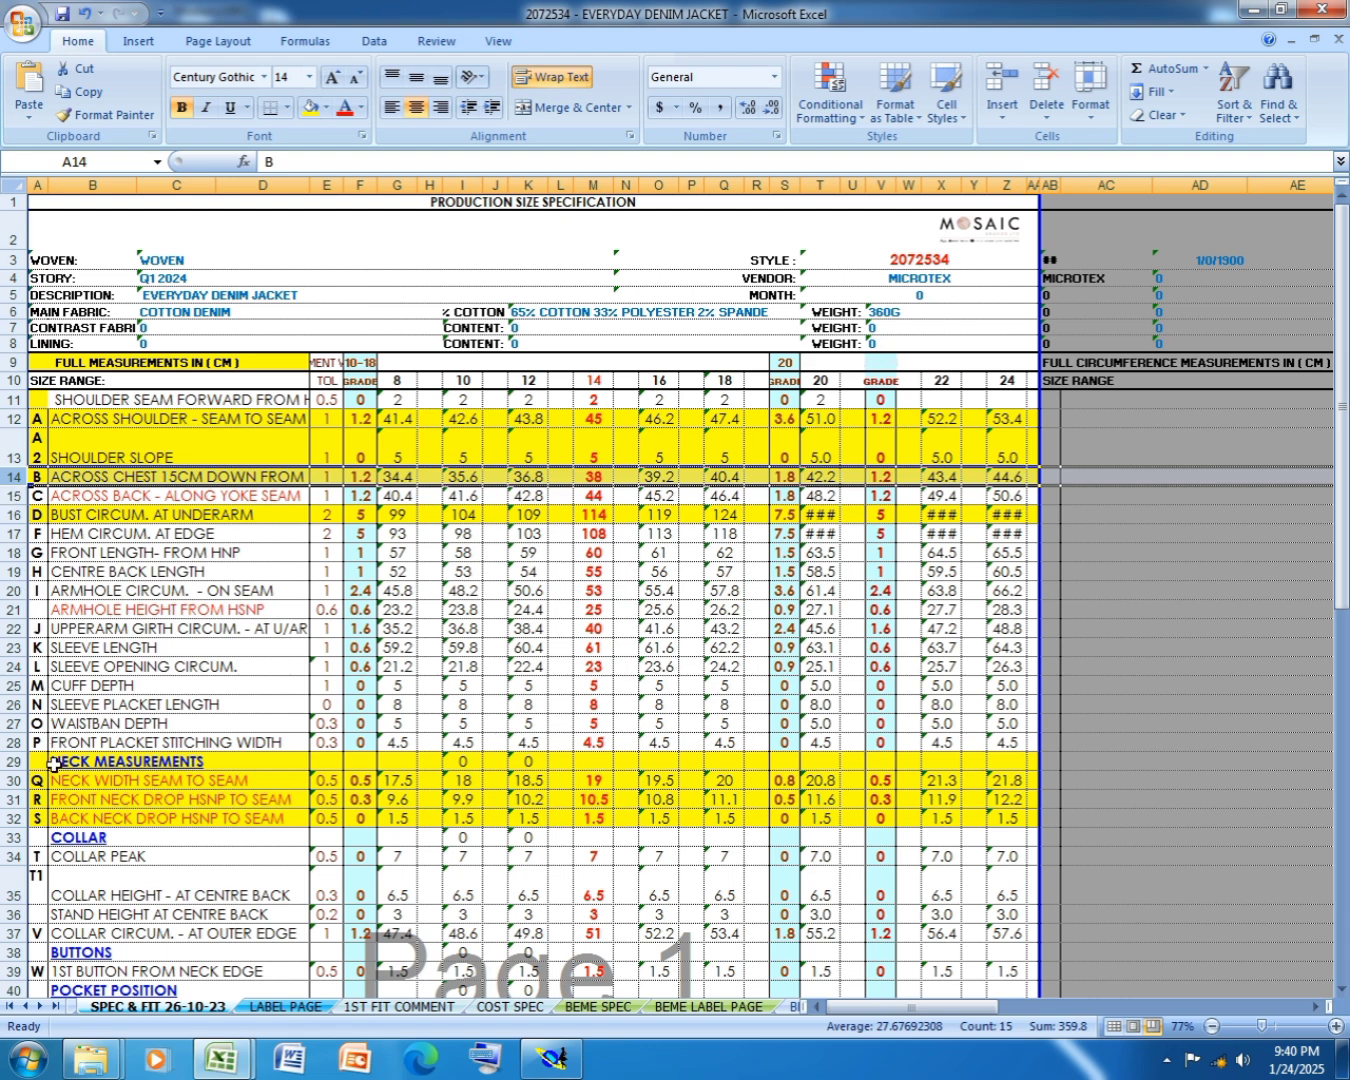
{"action": "left_click", "coordinate": [37, 858]}
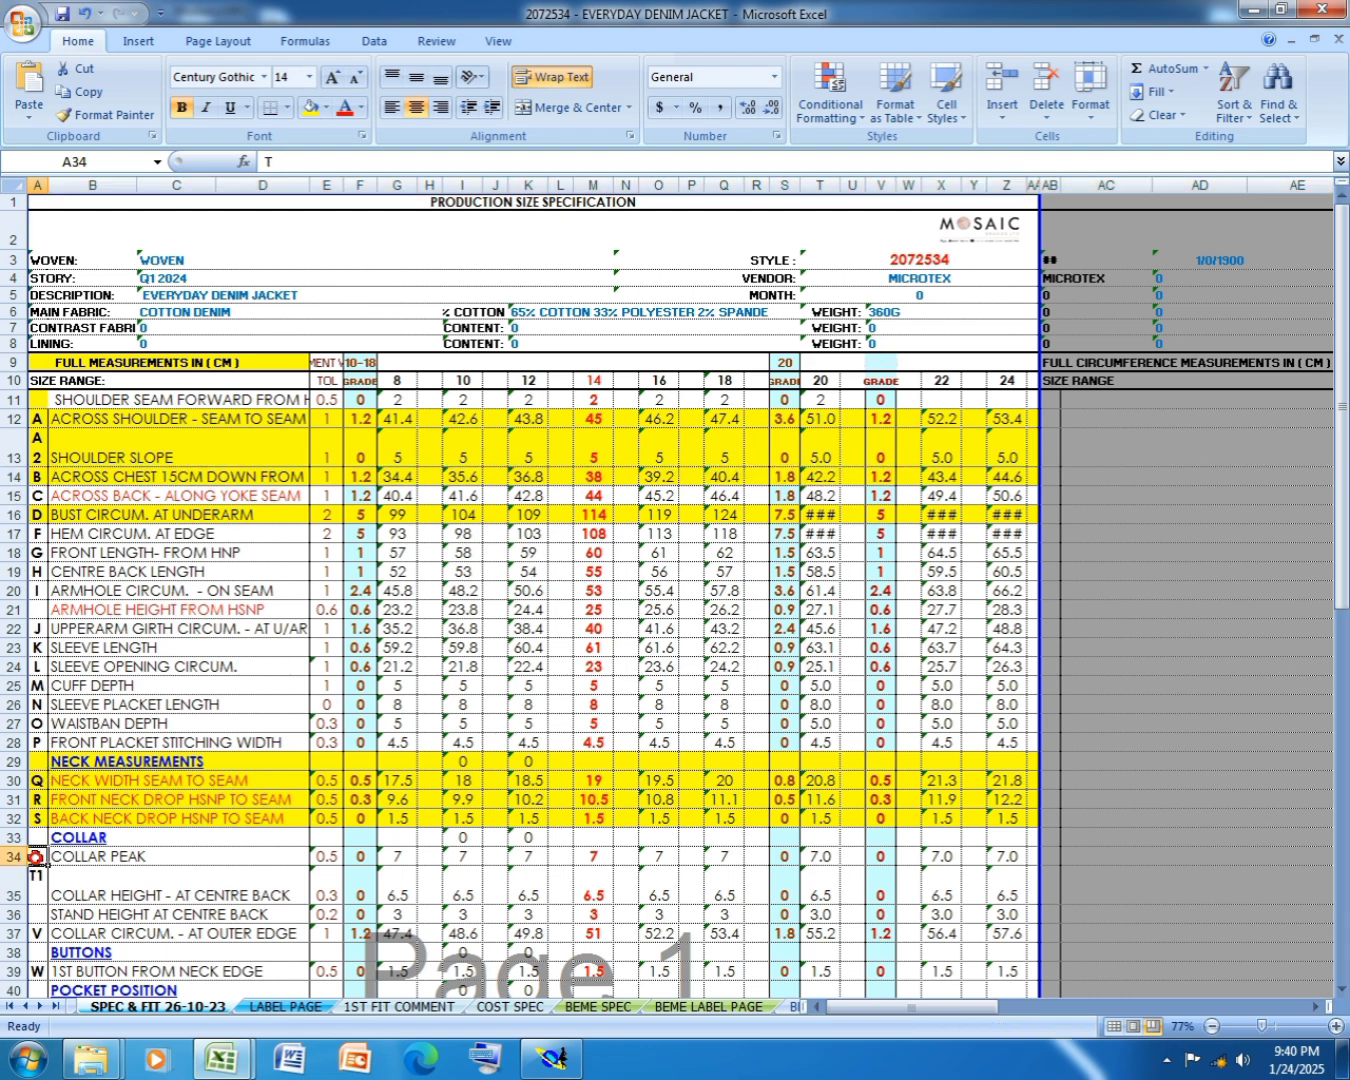
{"action": "scroll", "coordinate": [249, 608], "scroll_direction": "down", "scroll_amount": 6}
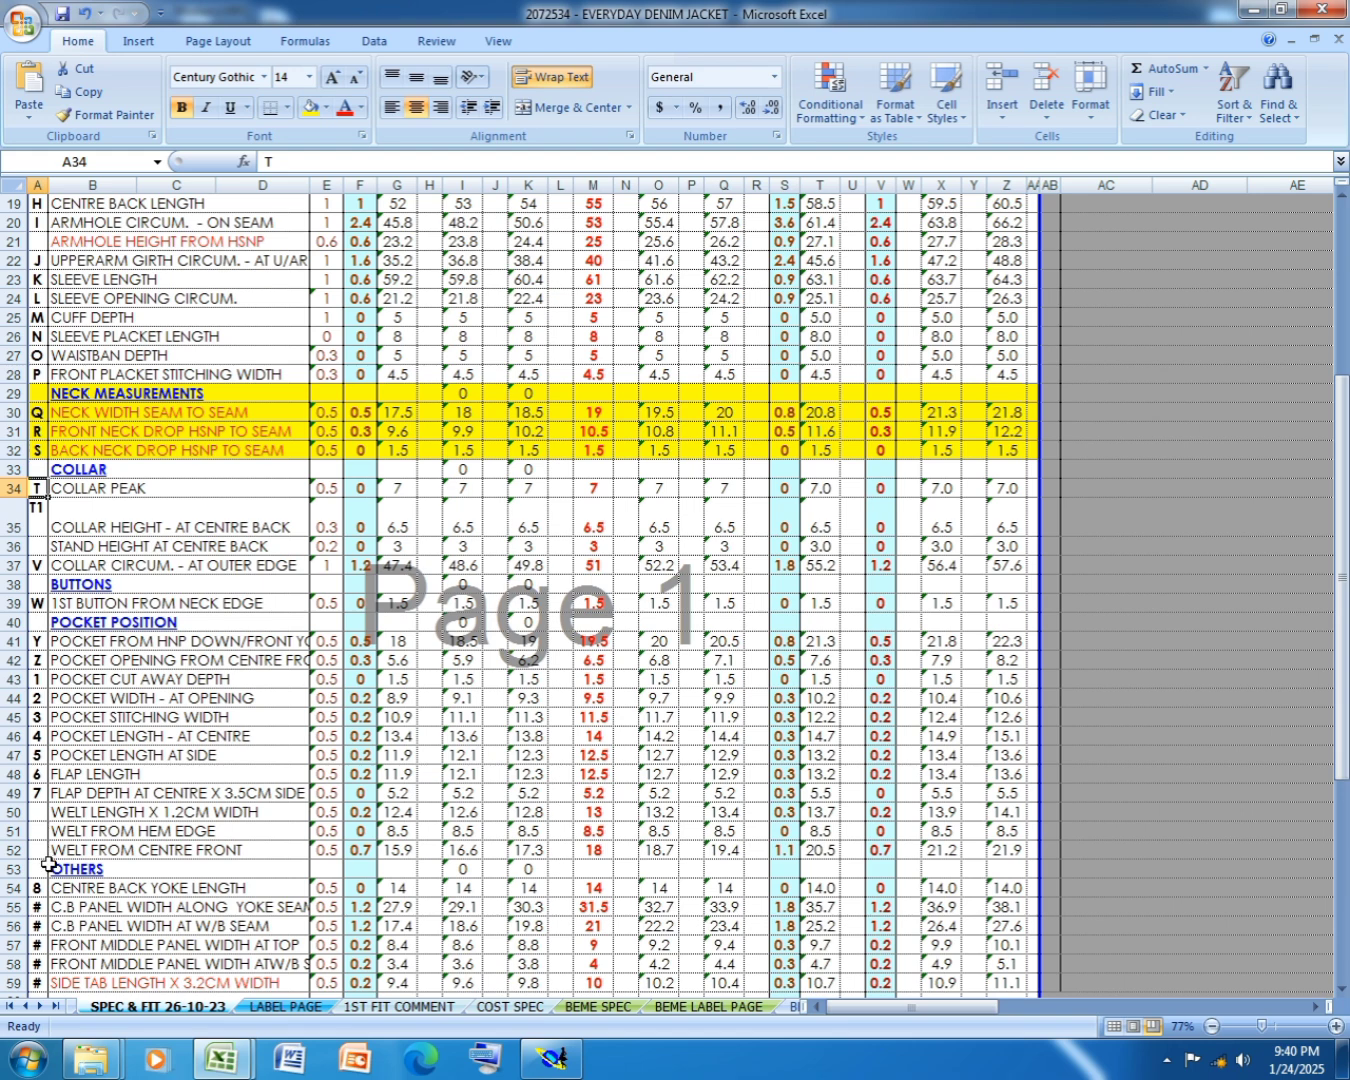
{"action": "left_click", "coordinate": [606, 890]}
{"action": "left_click", "coordinate": [18, 888]}
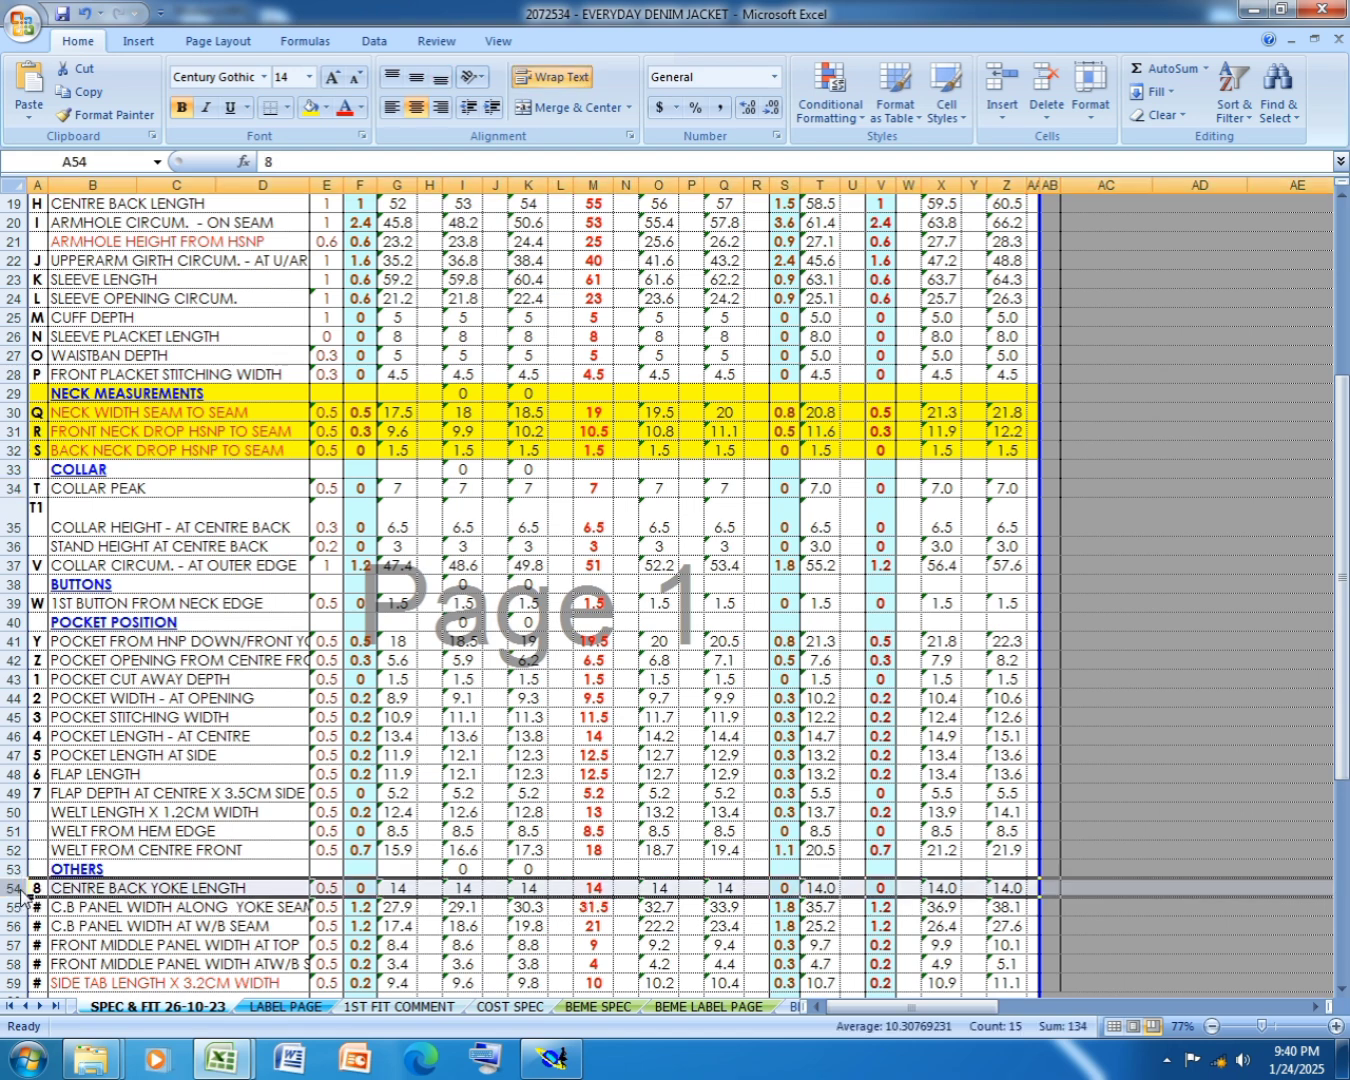
{"action": "right_click", "coordinate": [18, 890]}
{"action": "key", "text": "Escape"}
{"action": "scroll", "coordinate": [565, 744], "scroll_direction": "up", "scroll_amount": 6}
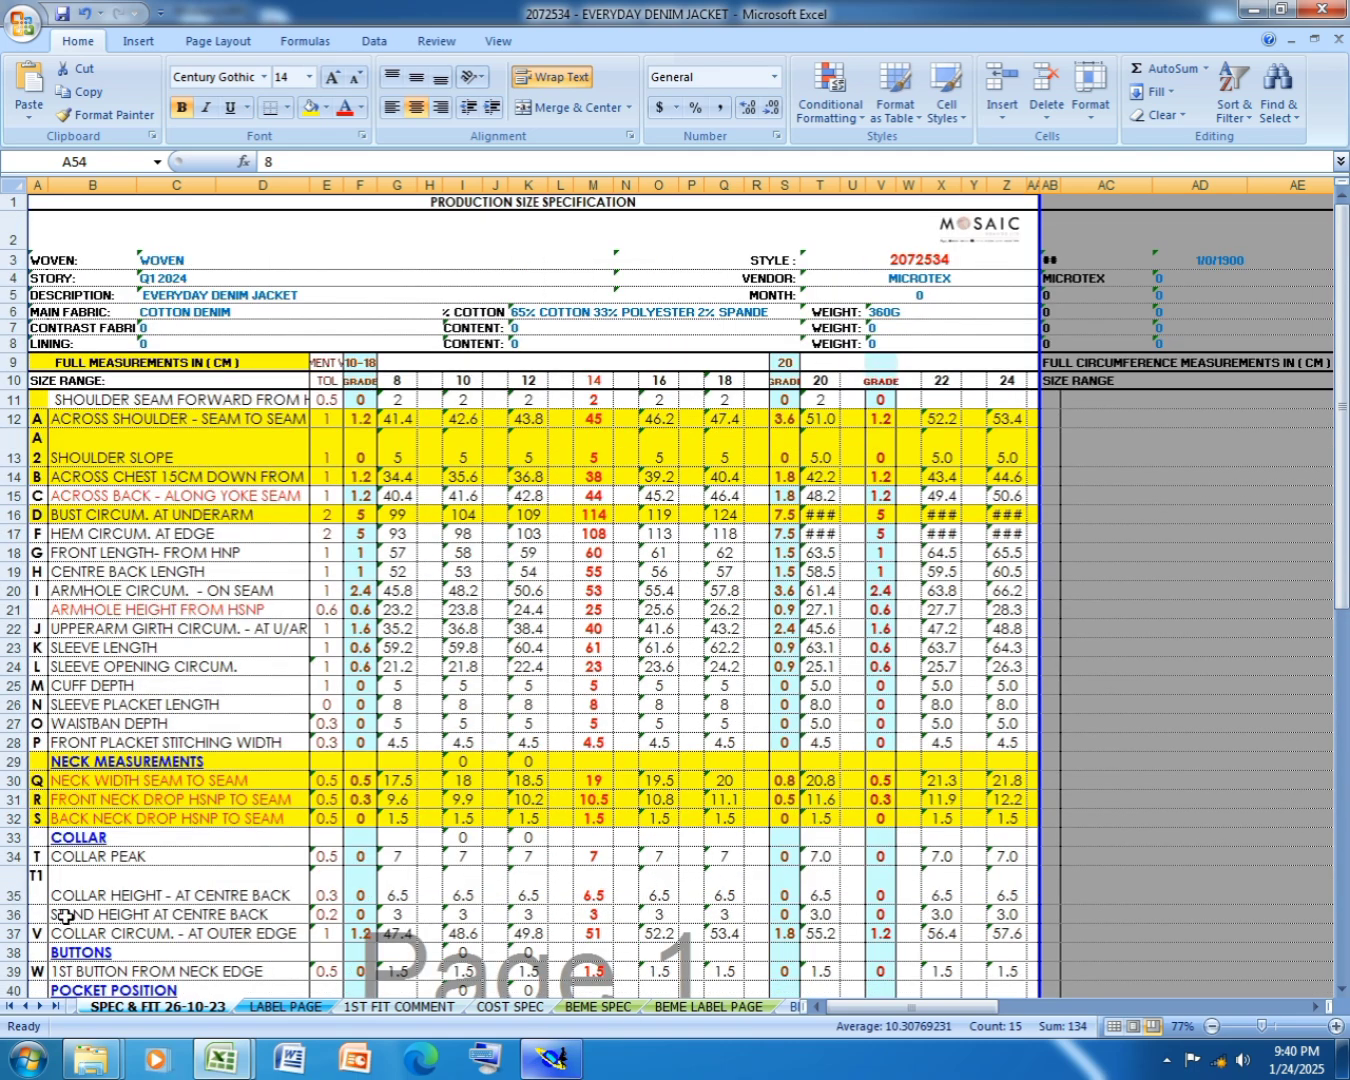
{"action": "scroll", "coordinate": [296, 624], "scroll_direction": "down", "scroll_amount": 4}
{"action": "scroll", "coordinate": [296, 625], "scroll_direction": "down", "scroll_amount": 2}
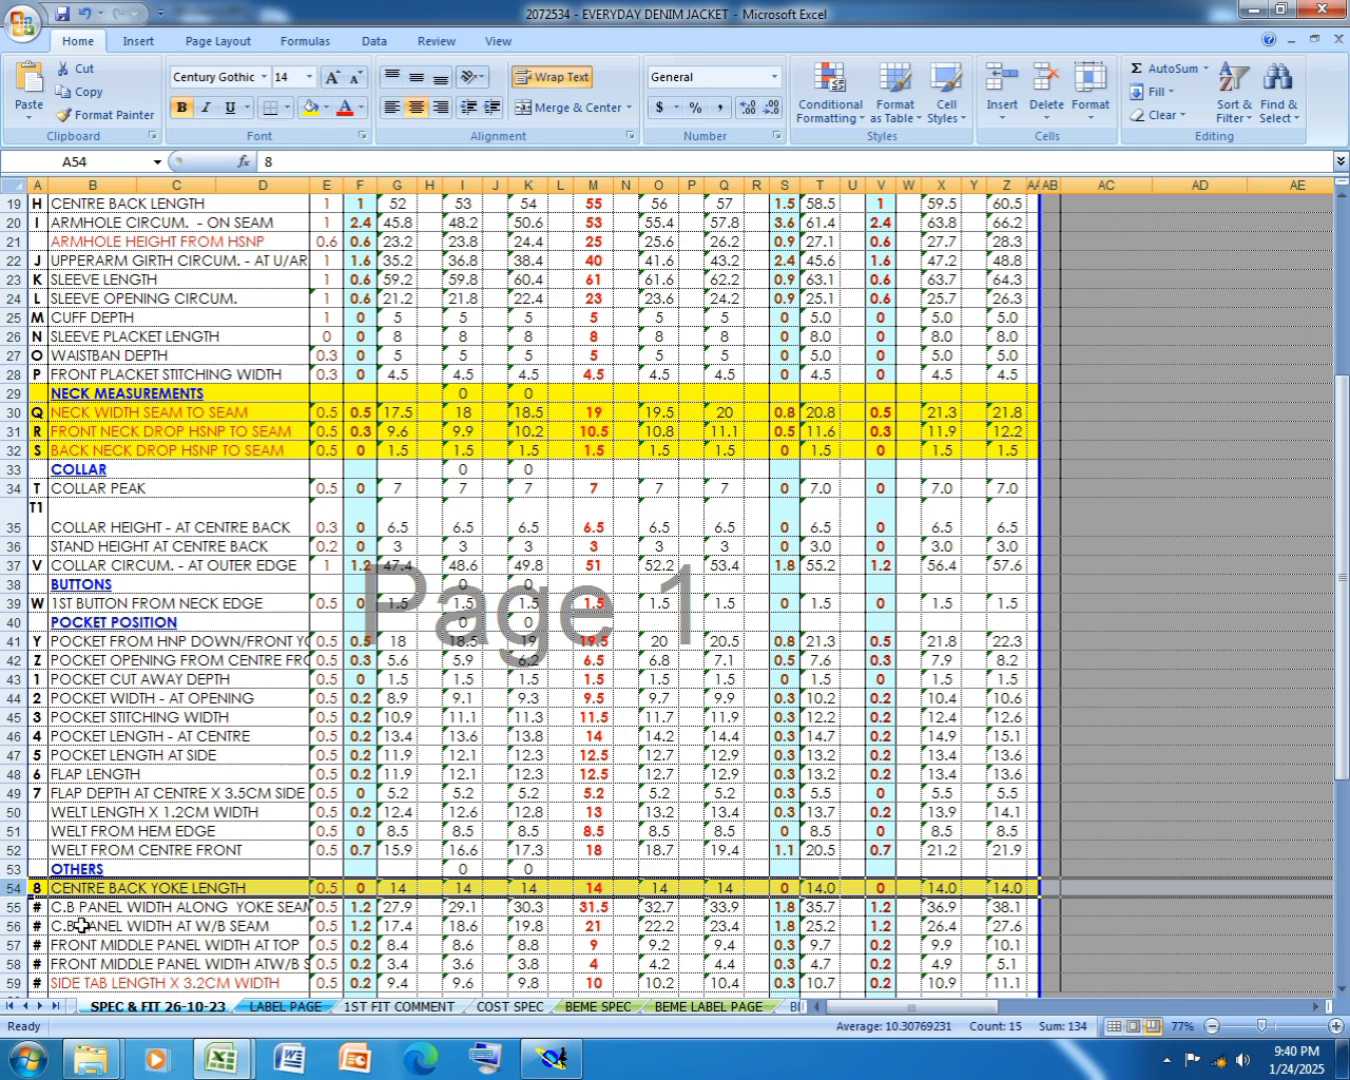
{"action": "scroll", "coordinate": [80, 922], "scroll_direction": "up", "scroll_amount": 6}
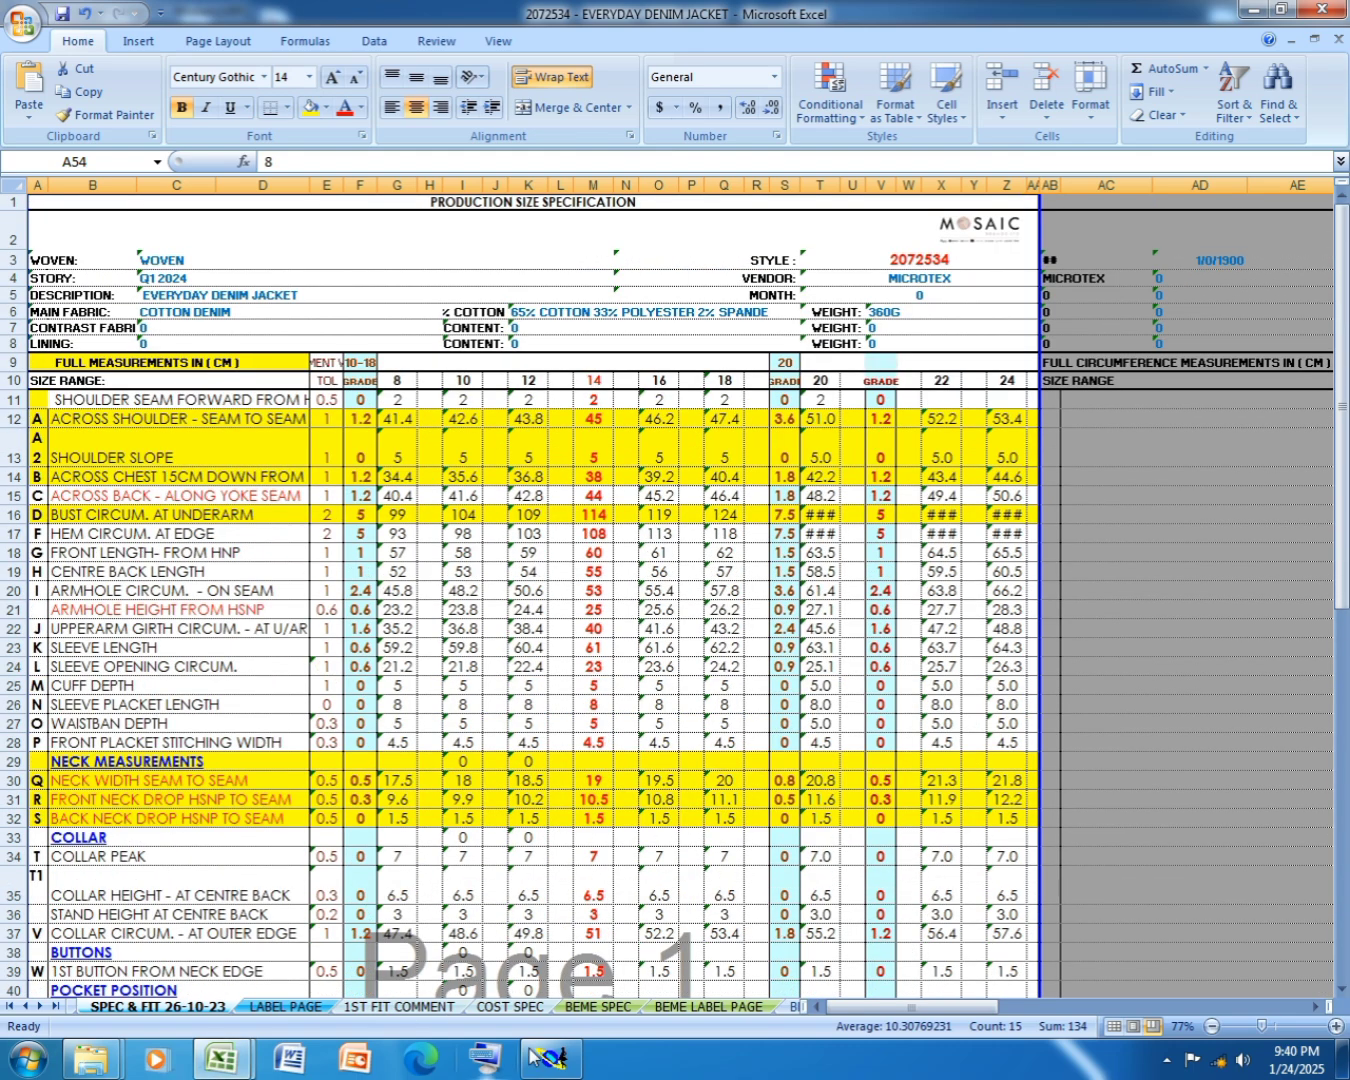
- Back in Modaris, add a developed point on the lower edge at a curve length of -14 cm from the back neck drop point
{"action": "left_click", "coordinate": [552, 1058]}
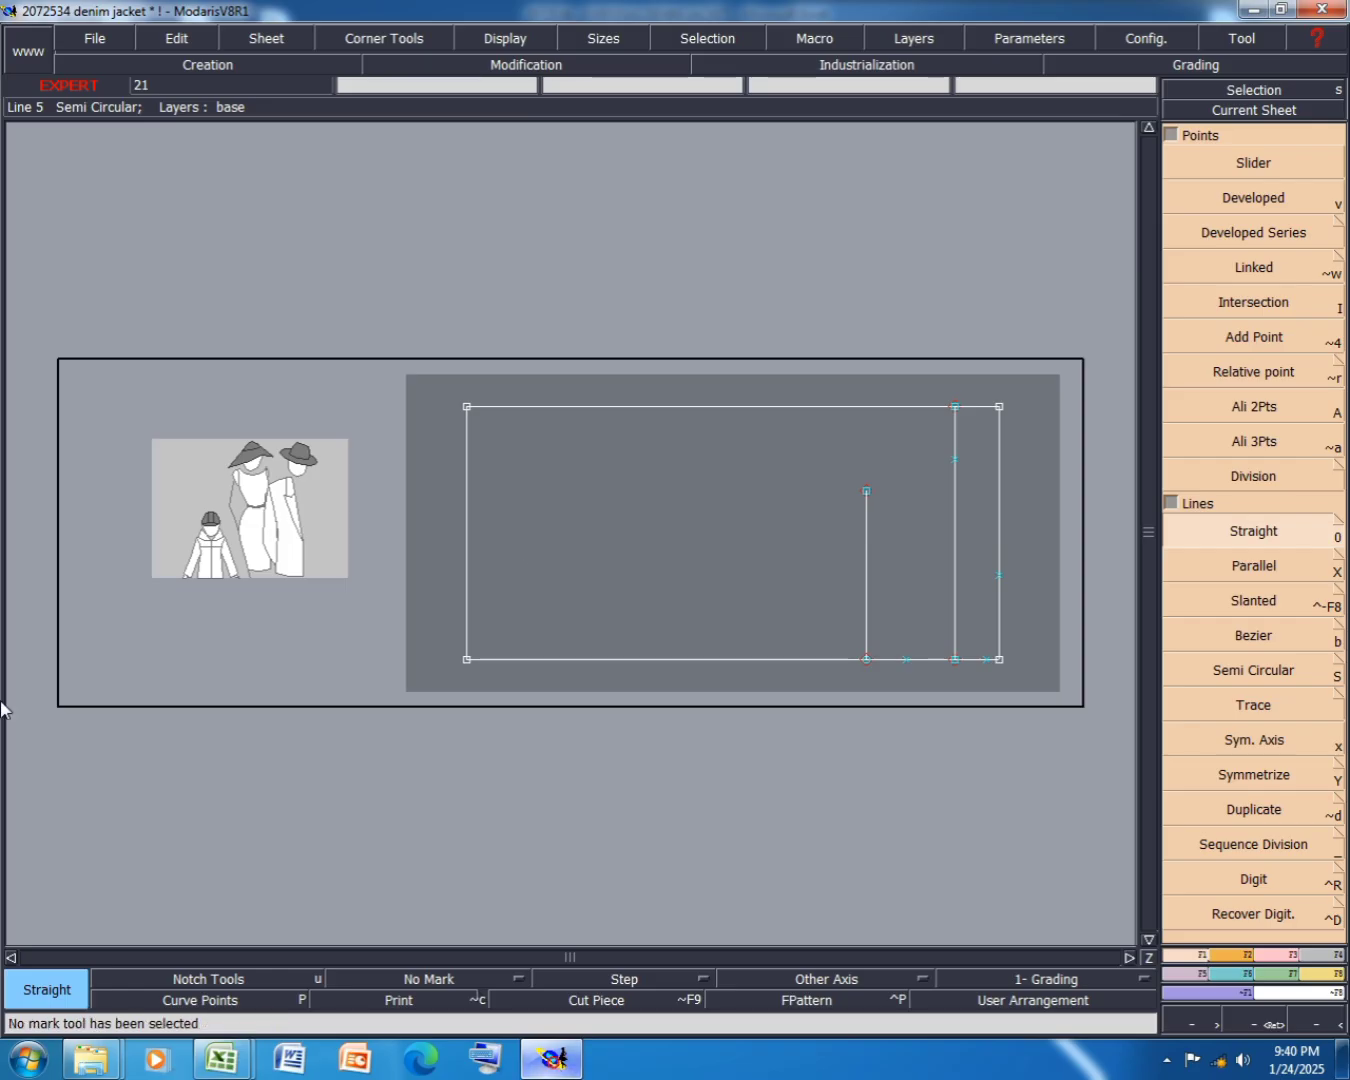
{"action": "key", "text": "v"}
{"action": "left_click", "coordinate": [986, 662]}
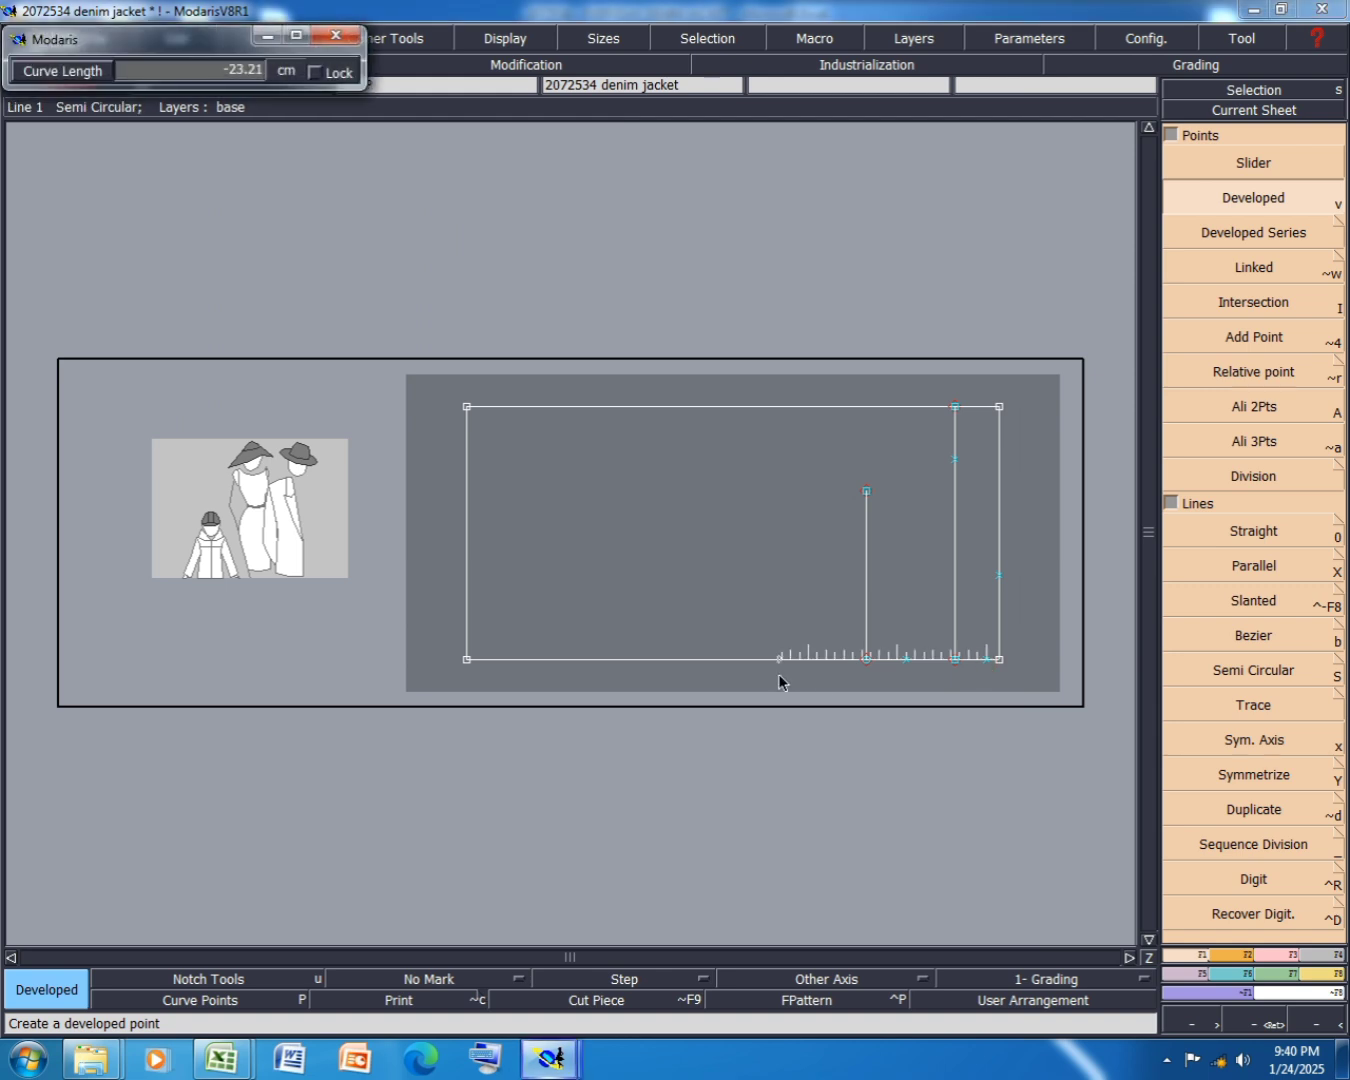
{"action": "key", "text": "Down"}
{"action": "type", "text": "-14"}
{"action": "key", "text": "Return"}
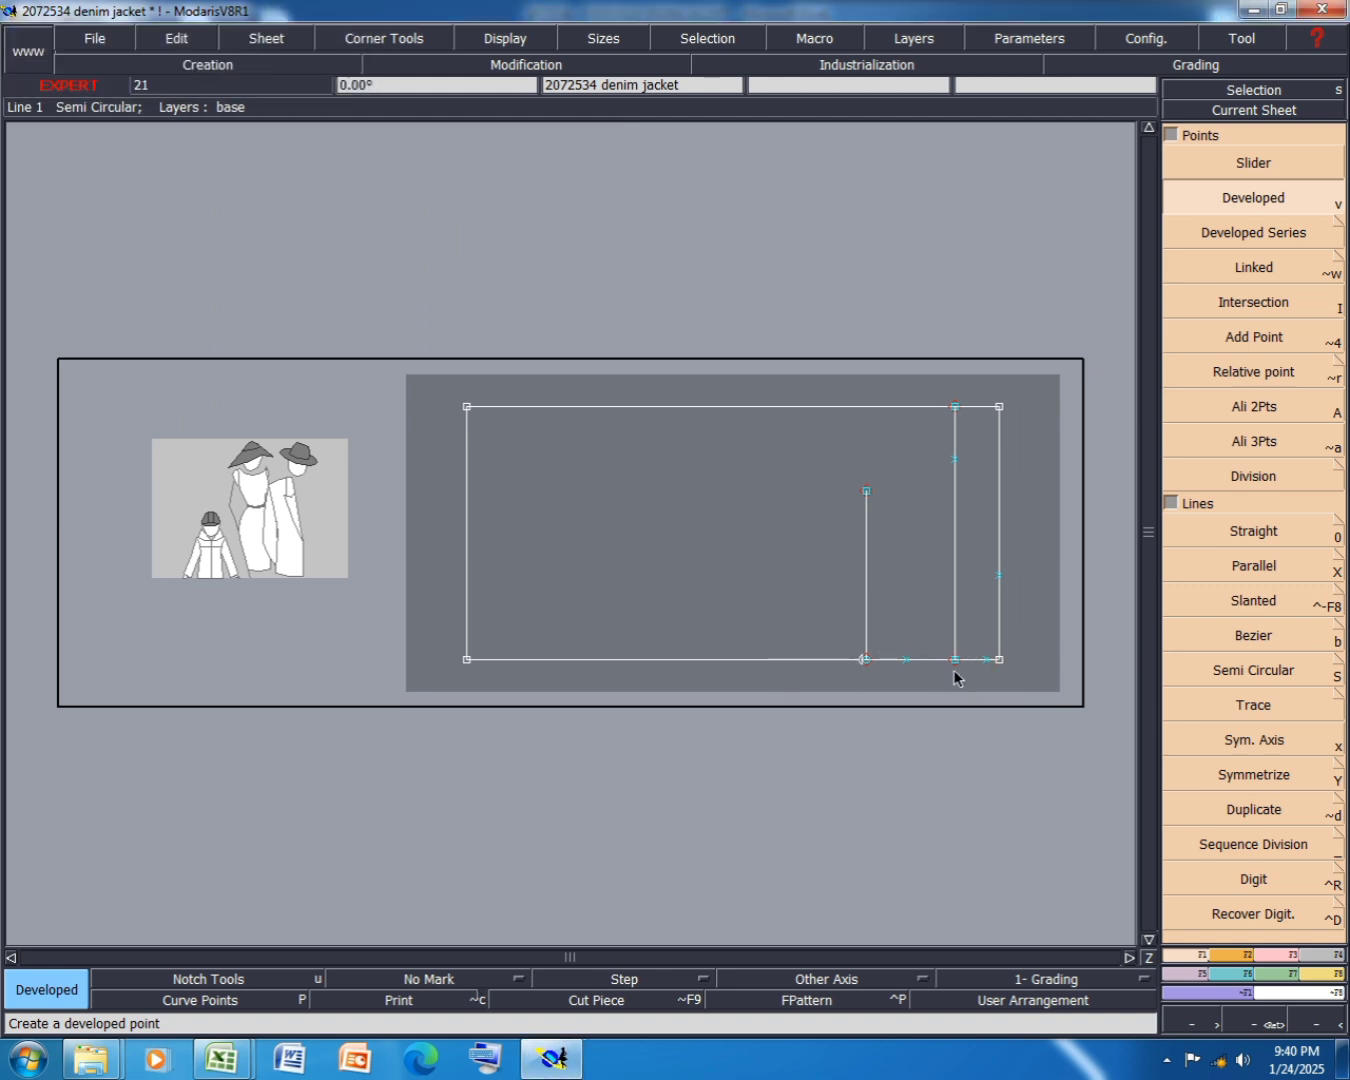
- Insert the yoke length developed point into the rectangle's lower edge
{"action": "scroll", "coordinate": [859, 645], "scroll_direction": "up", "scroll_amount": 3}
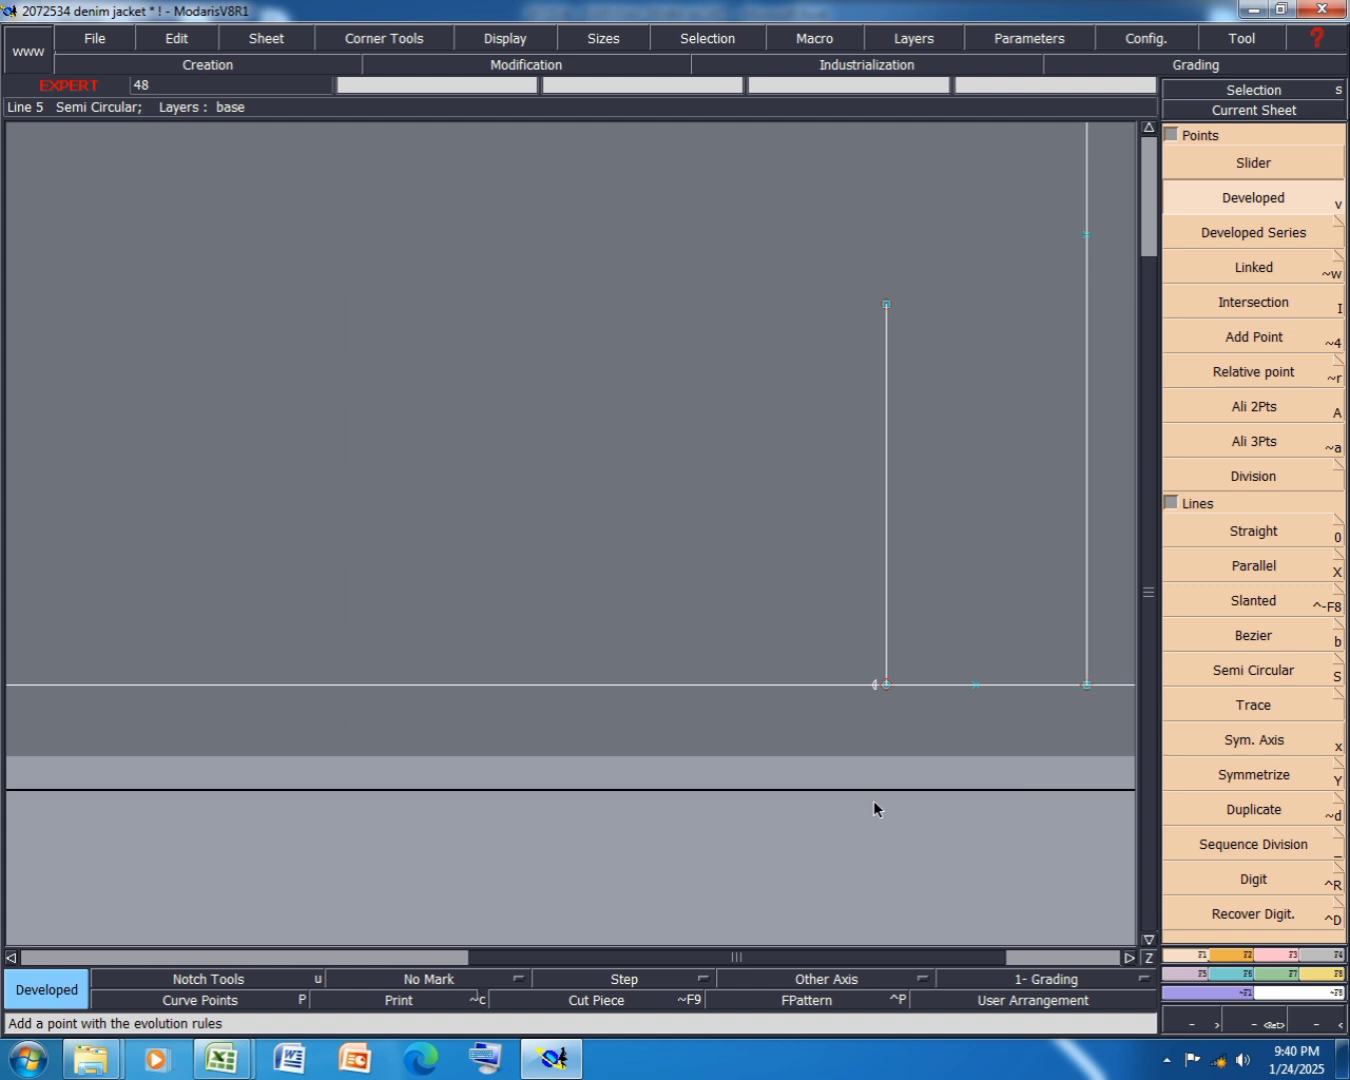
{"action": "key", "text": "i"}
{"action": "left_click", "coordinate": [874, 687]}
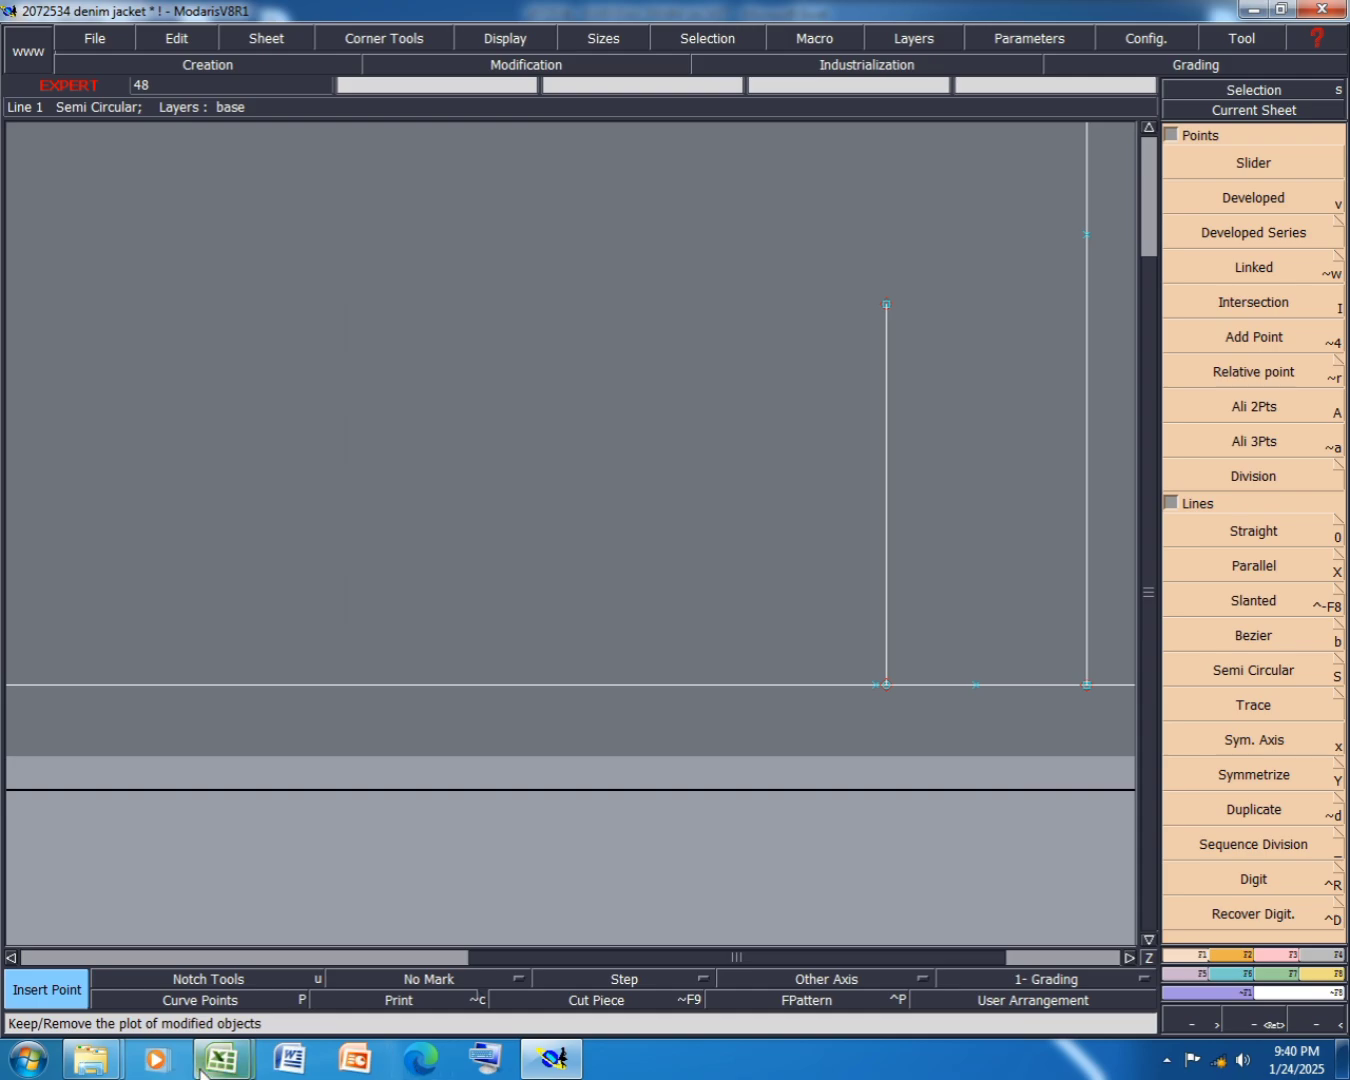
- Switch to the spec workbook in Excel and highlight the across back along yoke seam row in yellow
{"action": "mouse_move", "coordinate": [221, 1057]}
{"action": "left_click", "coordinate": [346, 903]}
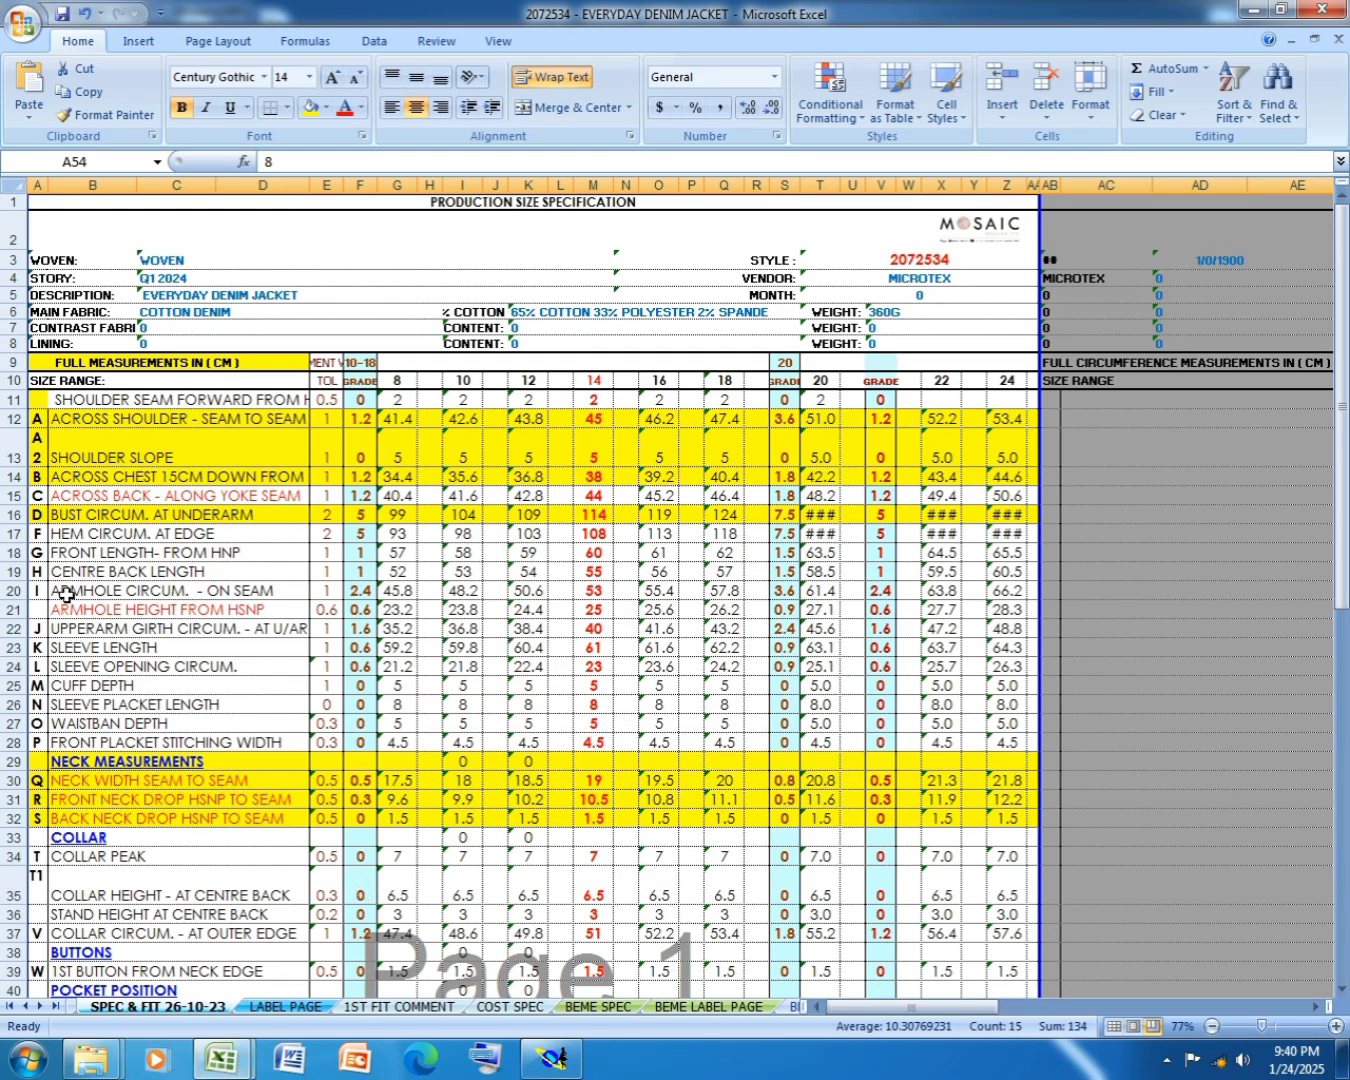
{"action": "left_click", "coordinate": [18, 495]}
{"action": "right_click", "coordinate": [18, 495]}
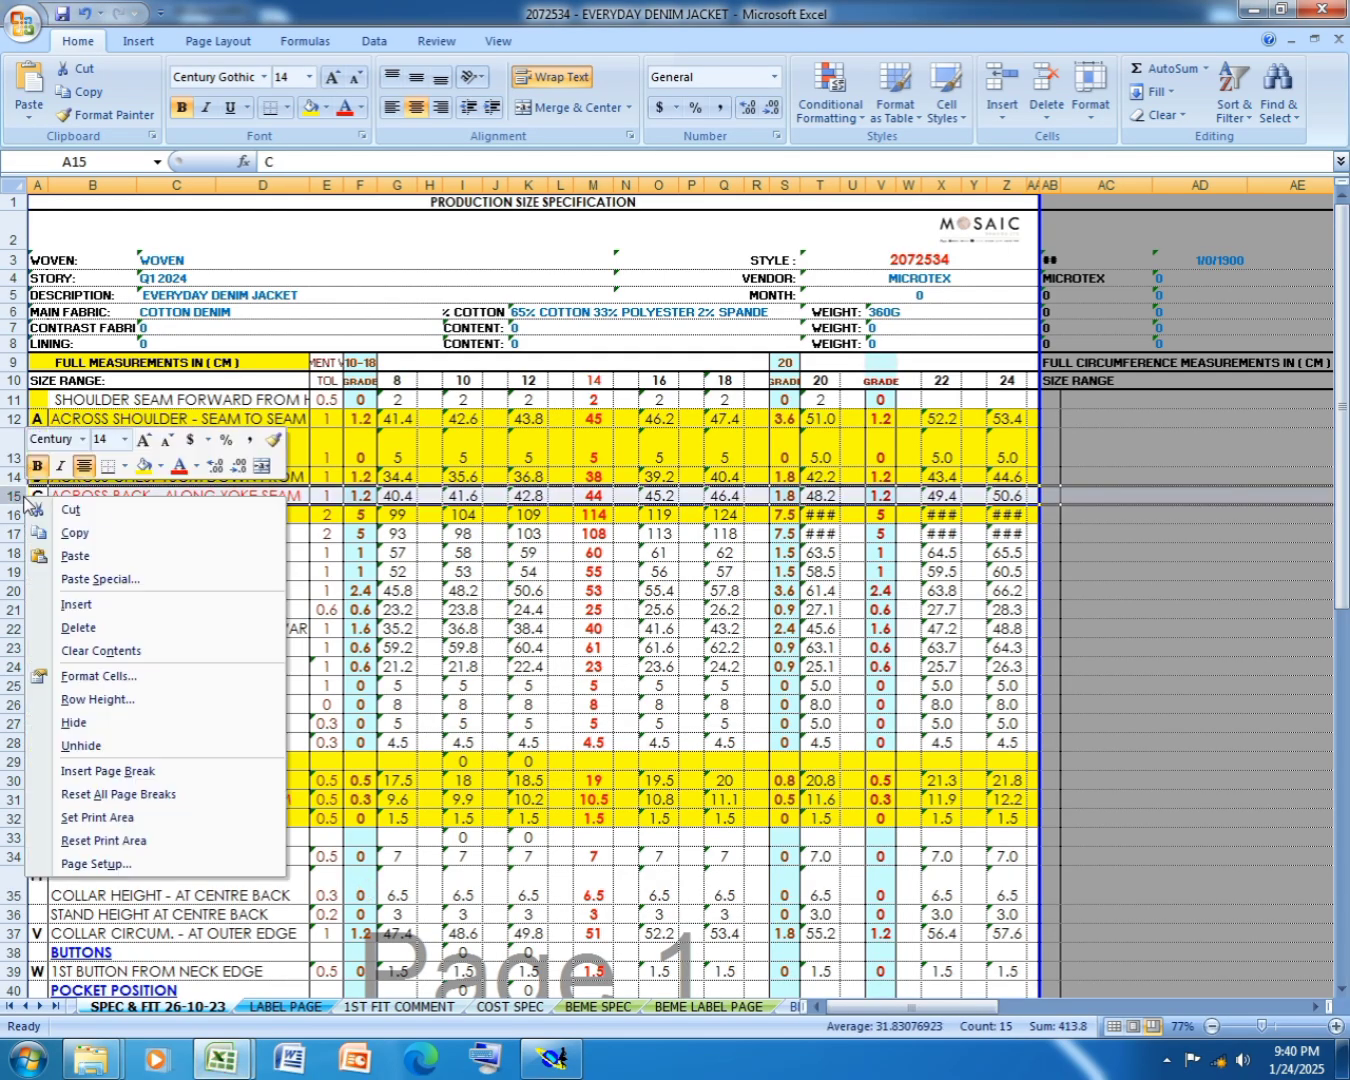
{"action": "left_click", "coordinate": [147, 467]}
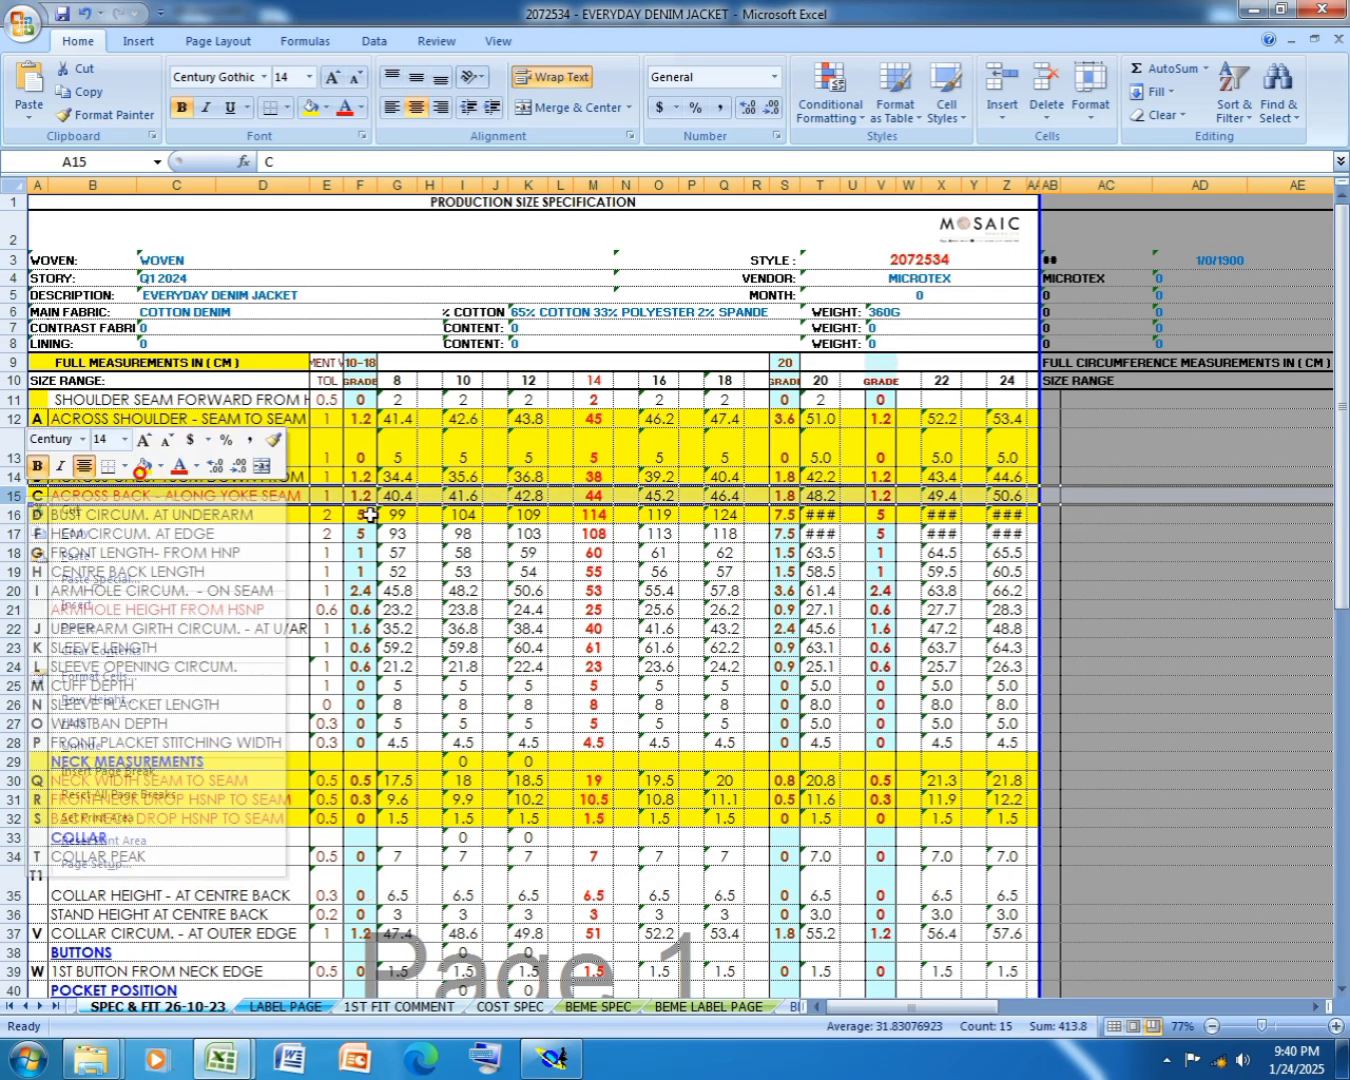
- Back in Modaris, draw a straight vertical line from the -14 cm yoke point on the lower edge with dx 0 and dy 22 cm
{"action": "left_click", "coordinate": [551, 1057]}
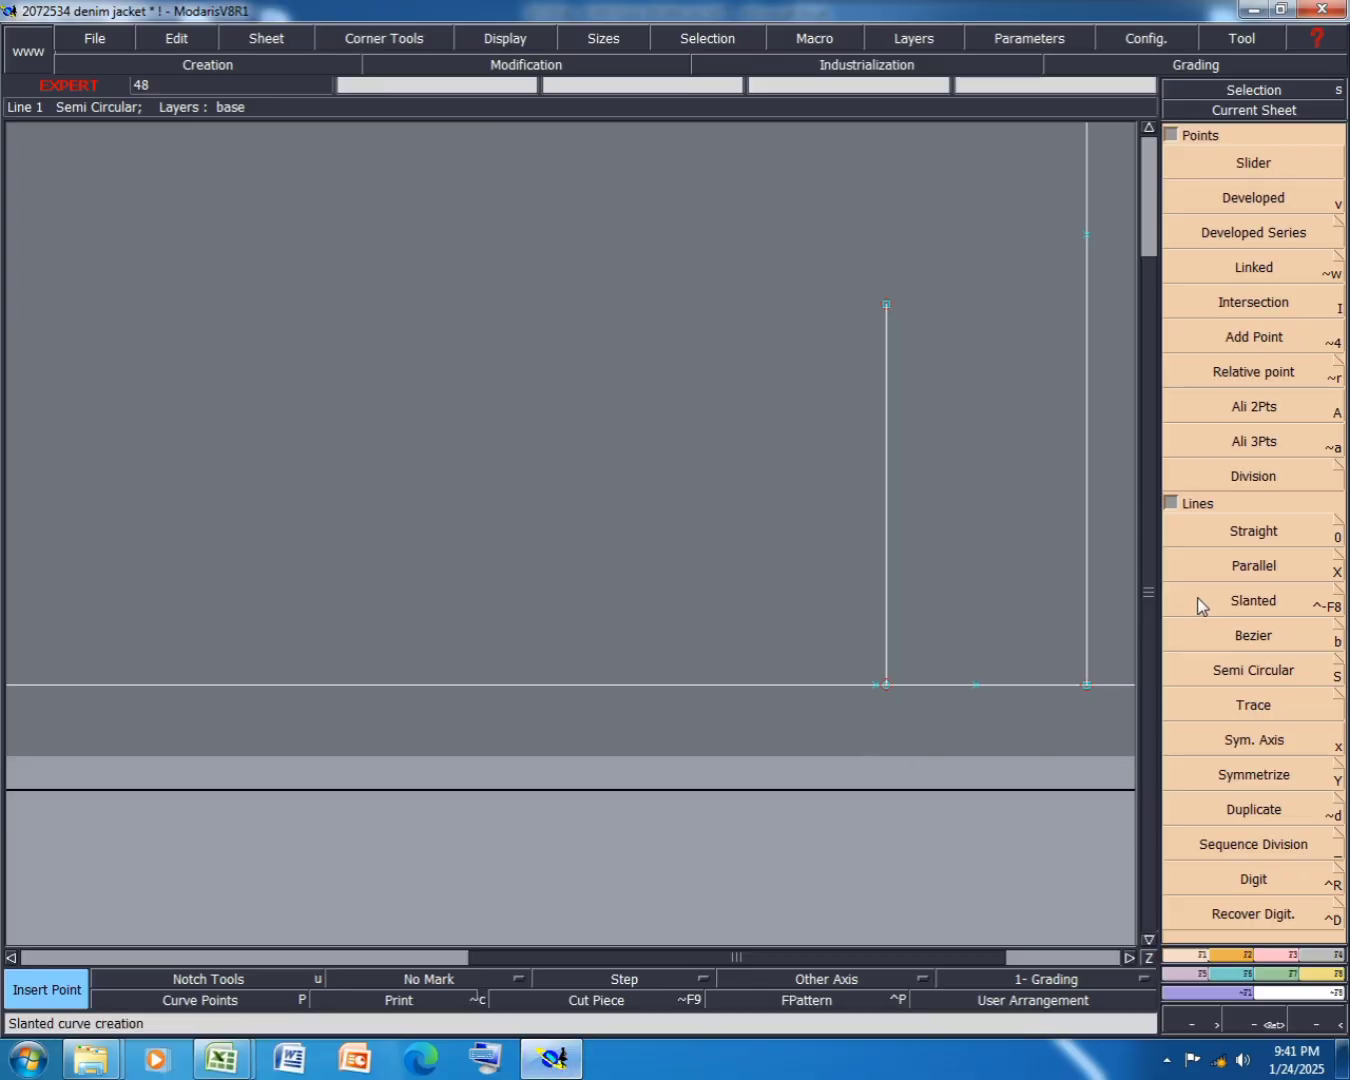
{"action": "left_click", "coordinate": [1221, 530]}
{"action": "left_click", "coordinate": [877, 686]}
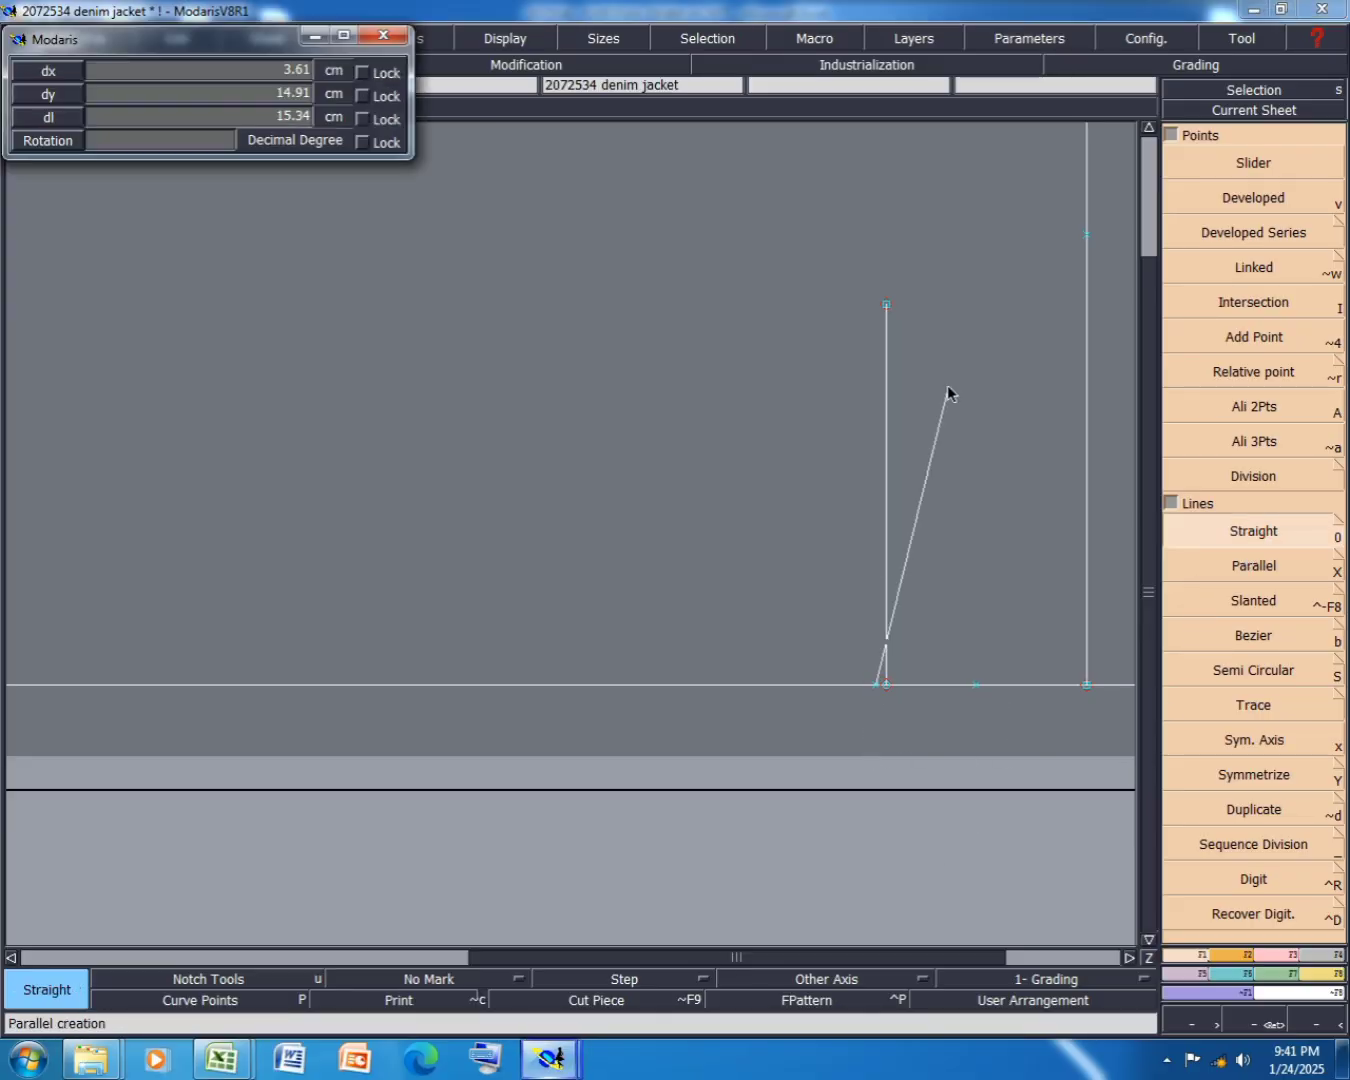
{"action": "key", "text": "Tab"}
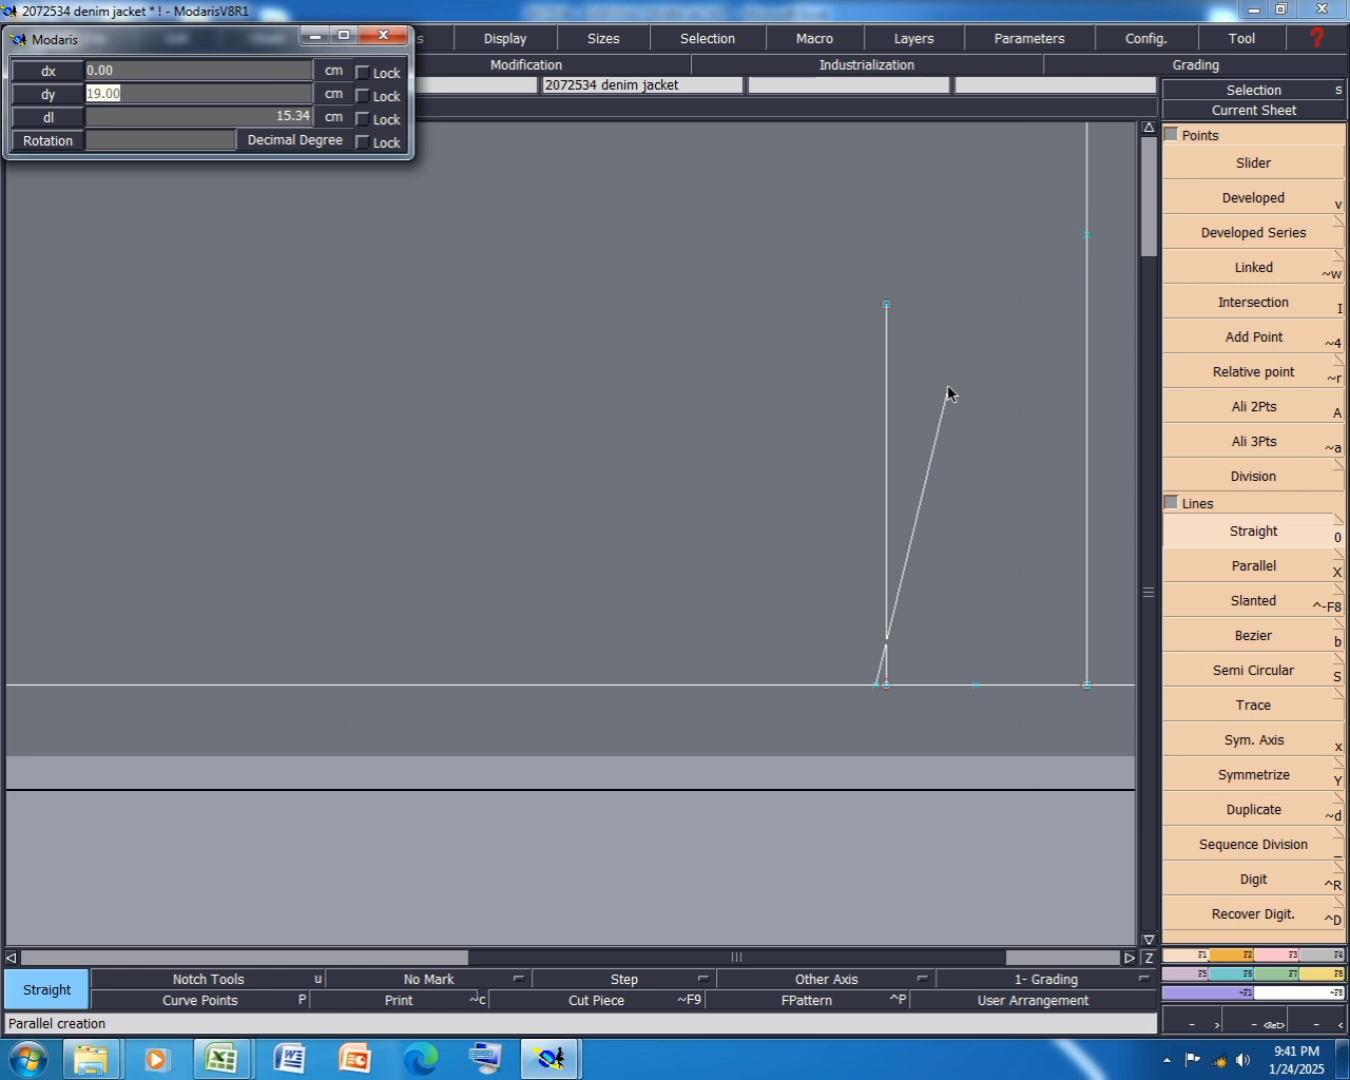
{"action": "type", "text": "22"}
{"action": "key", "text": "Return"}
{"action": "scroll", "coordinate": [769, 618], "scroll_direction": "down", "scroll_amount": 3}
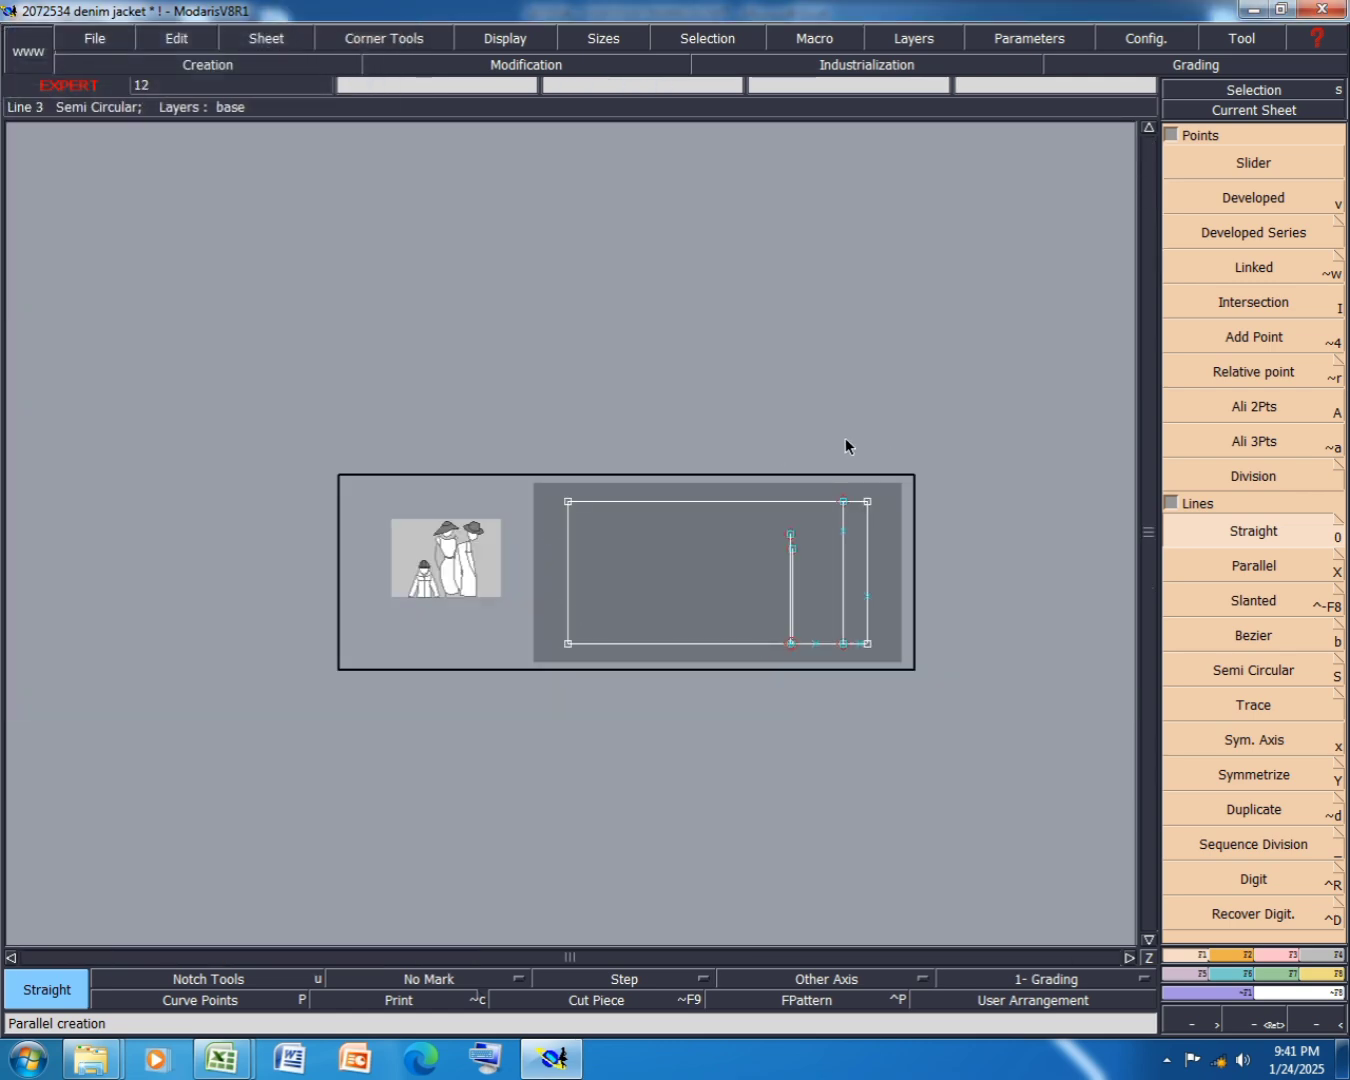
- Save the denim jacket model, continuing past the anomaly warnings
{"action": "key", "text": "ctrl+s"}
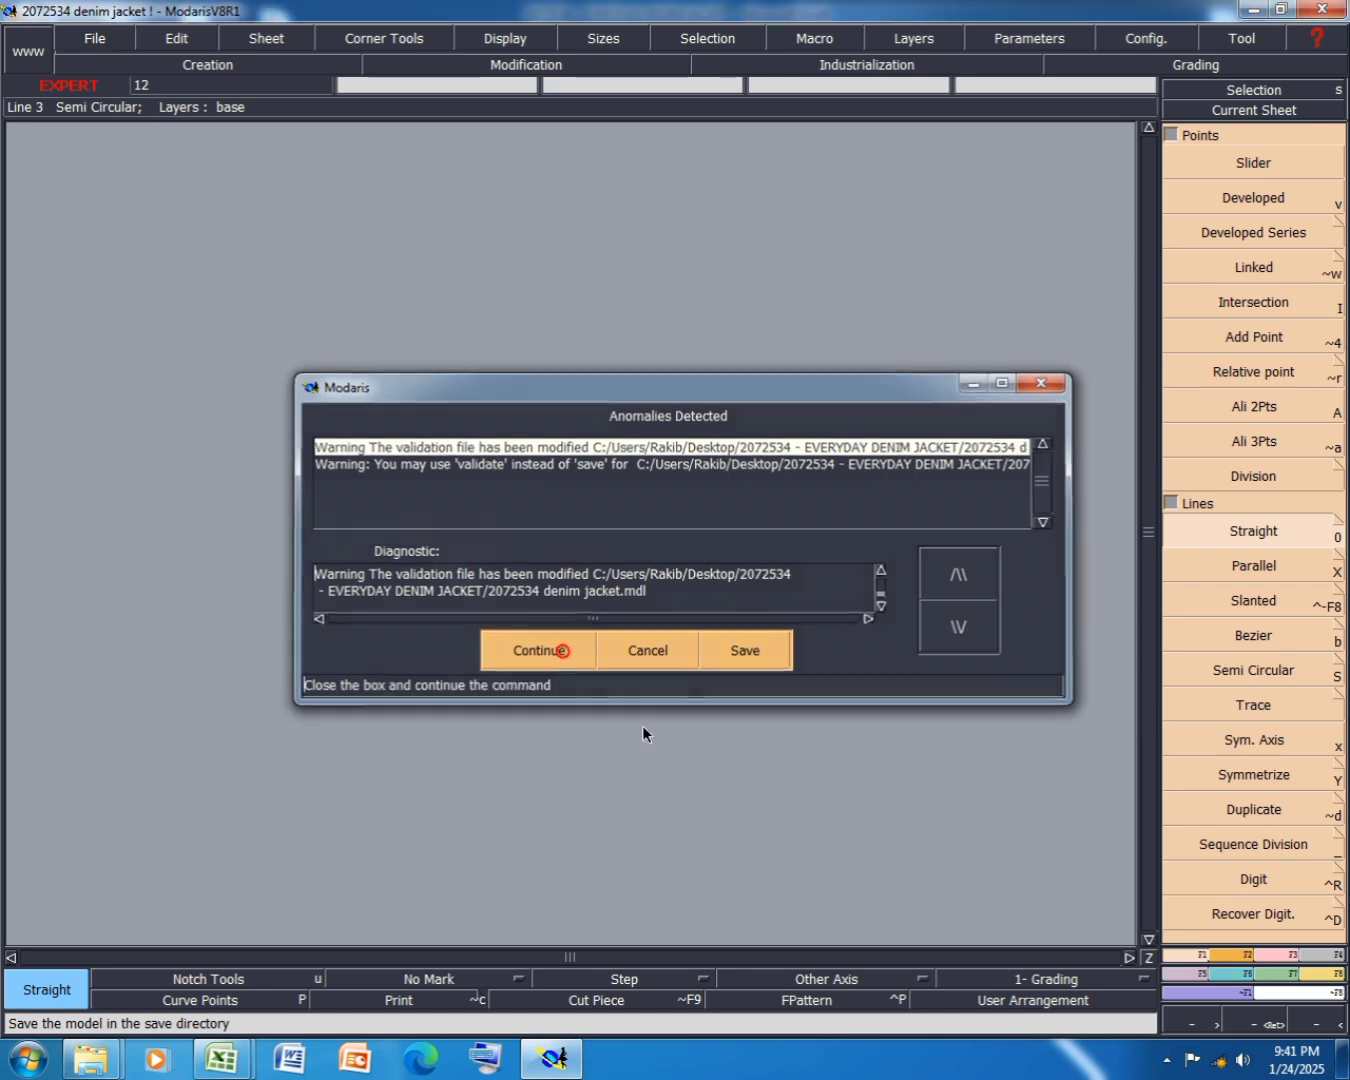
{"action": "left_click", "coordinate": [563, 652]}
{"action": "left_click", "coordinate": [104, 44]}
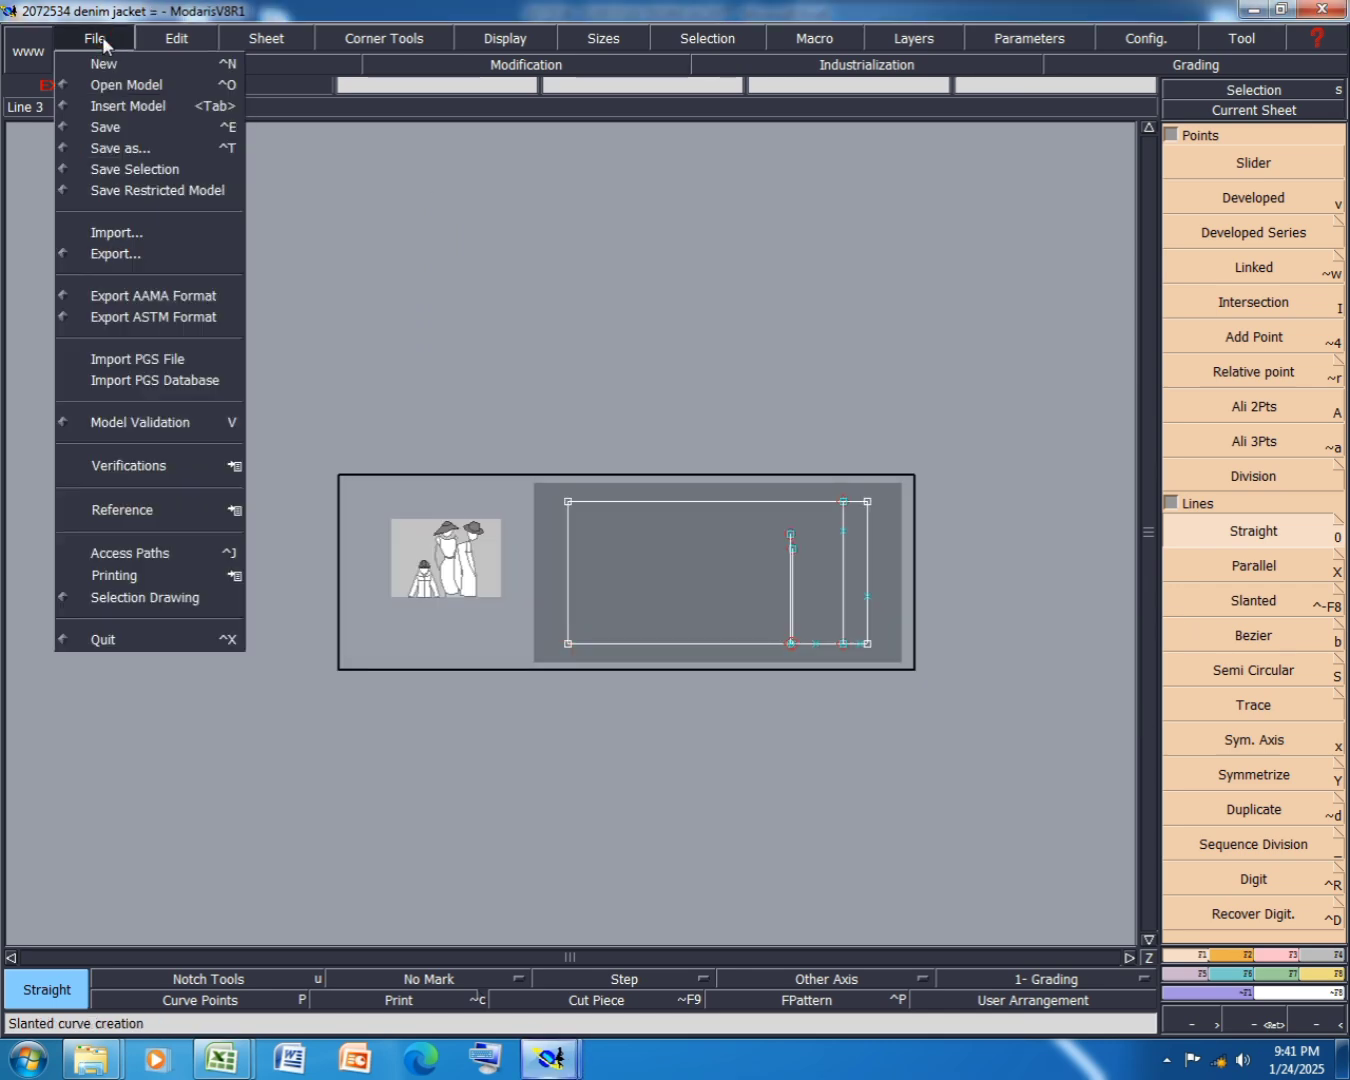
{"action": "left_click", "coordinate": [119, 129]}
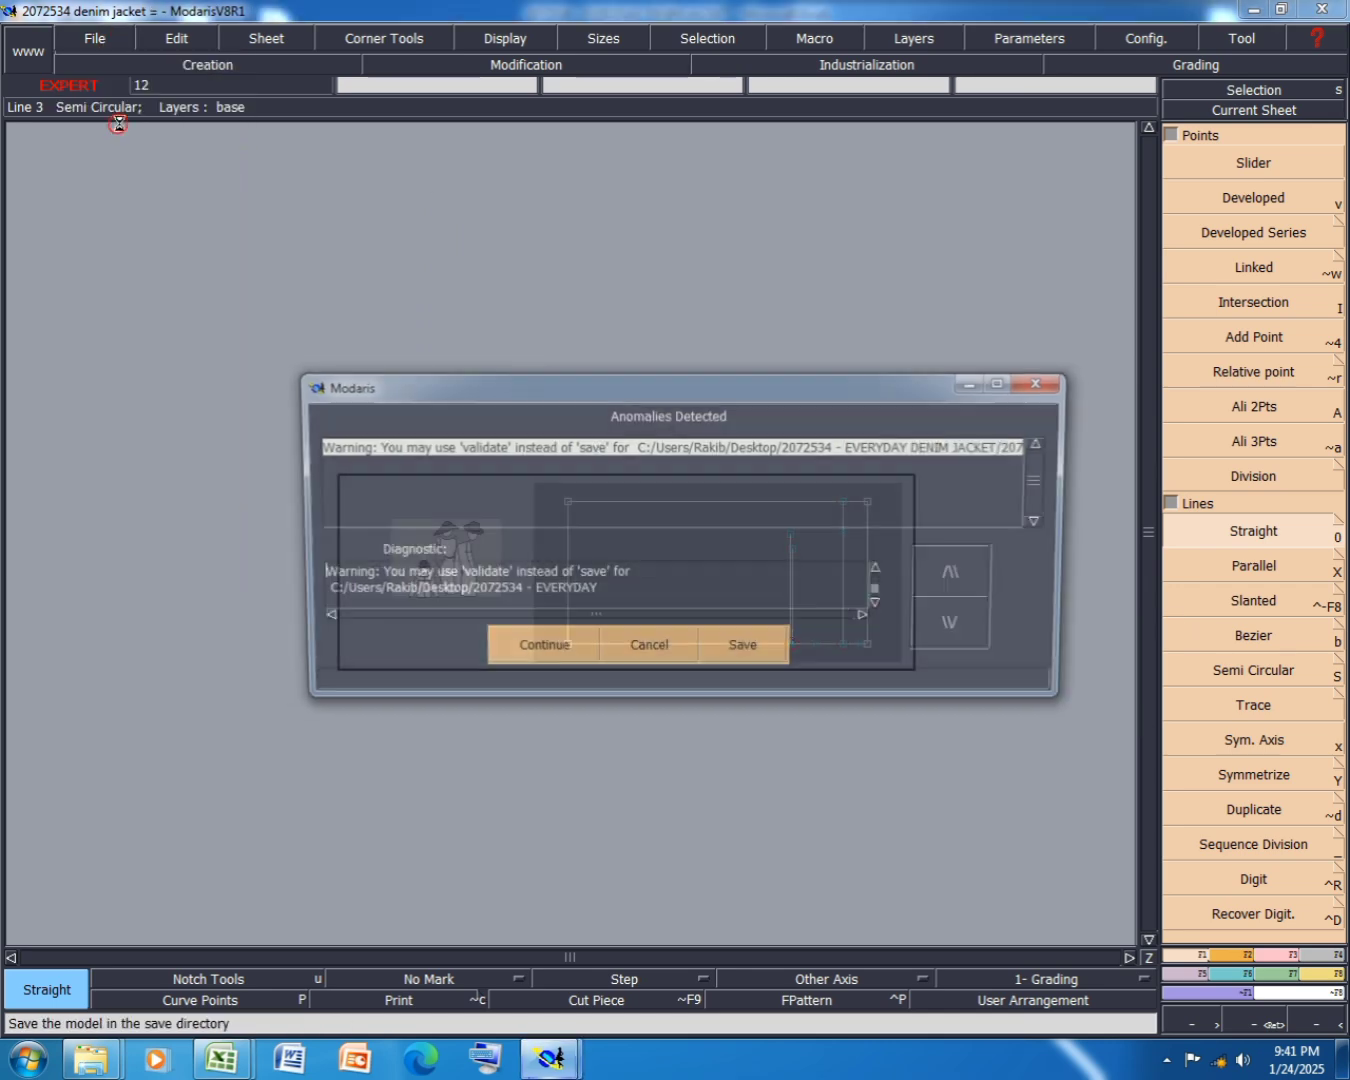
{"action": "left_click", "coordinate": [537, 652]}
{"action": "key", "text": "j"}
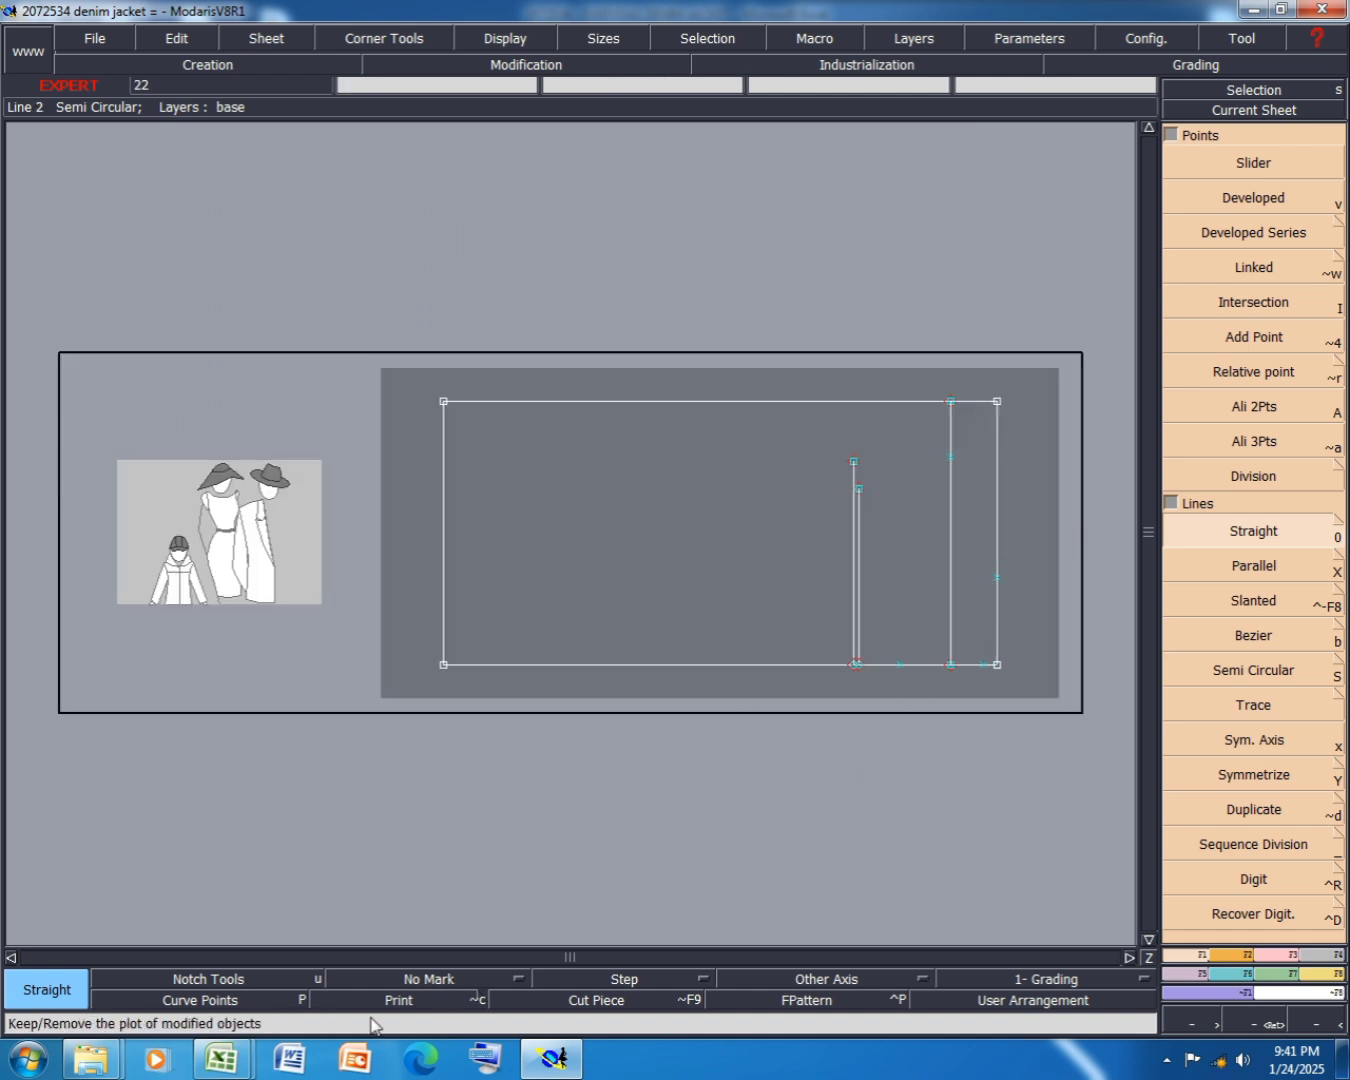
- Return to the spec workbook in Excel and highlight the armhole height from HSNP row in yellow
{"action": "mouse_move", "coordinate": [222, 1058]}
{"action": "left_click", "coordinate": [380, 945]}
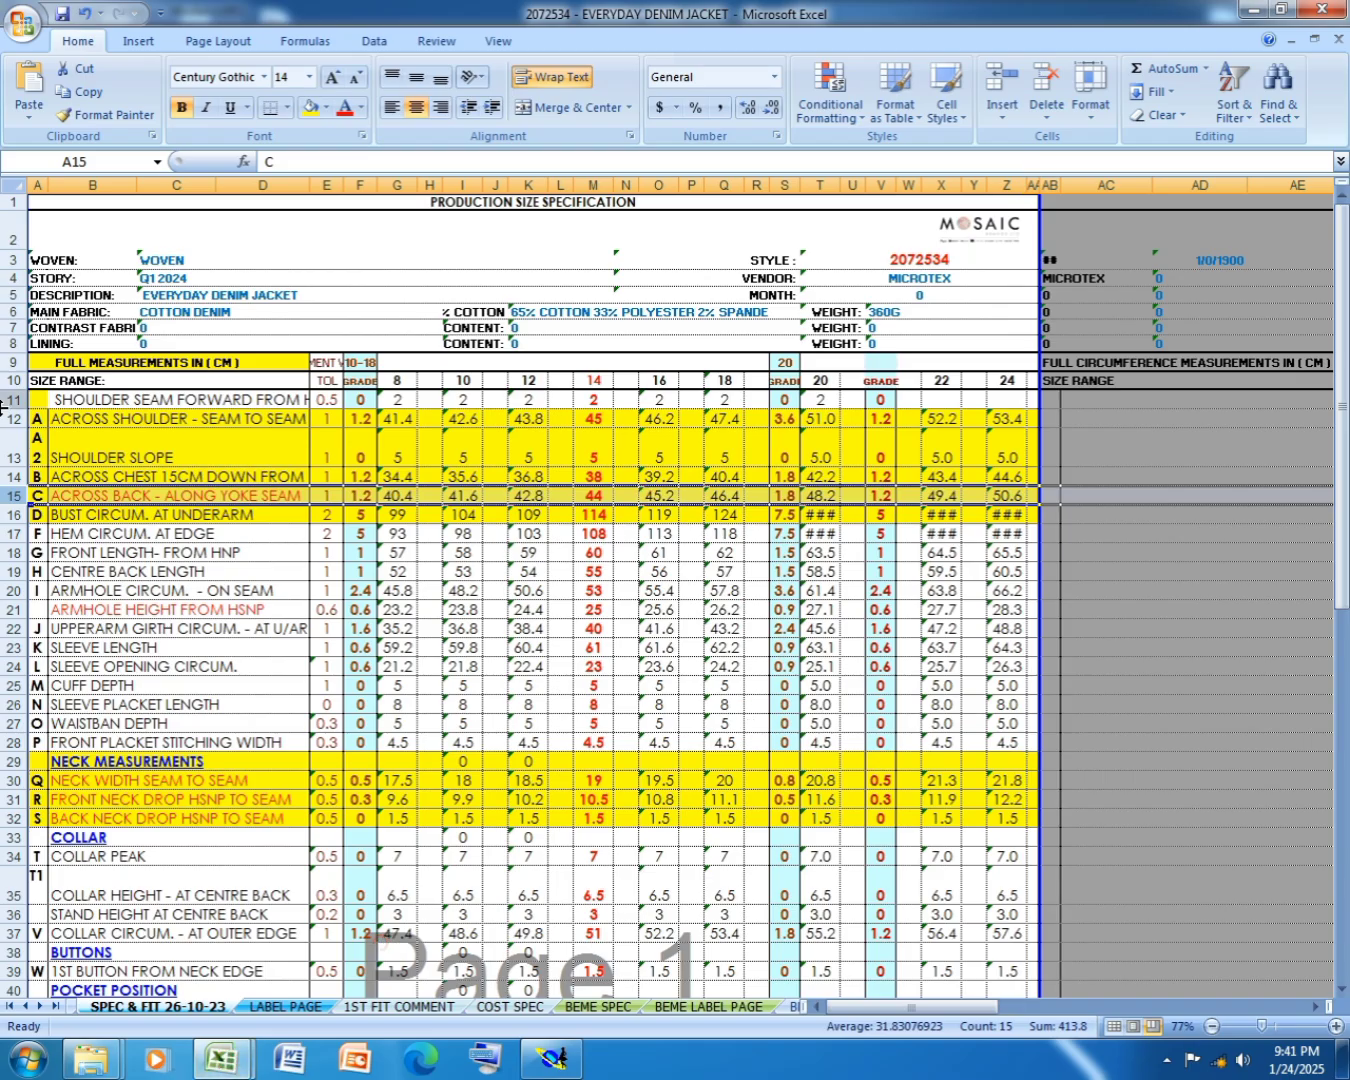
{"action": "left_click", "coordinate": [12, 609]}
{"action": "right_click", "coordinate": [11, 608]}
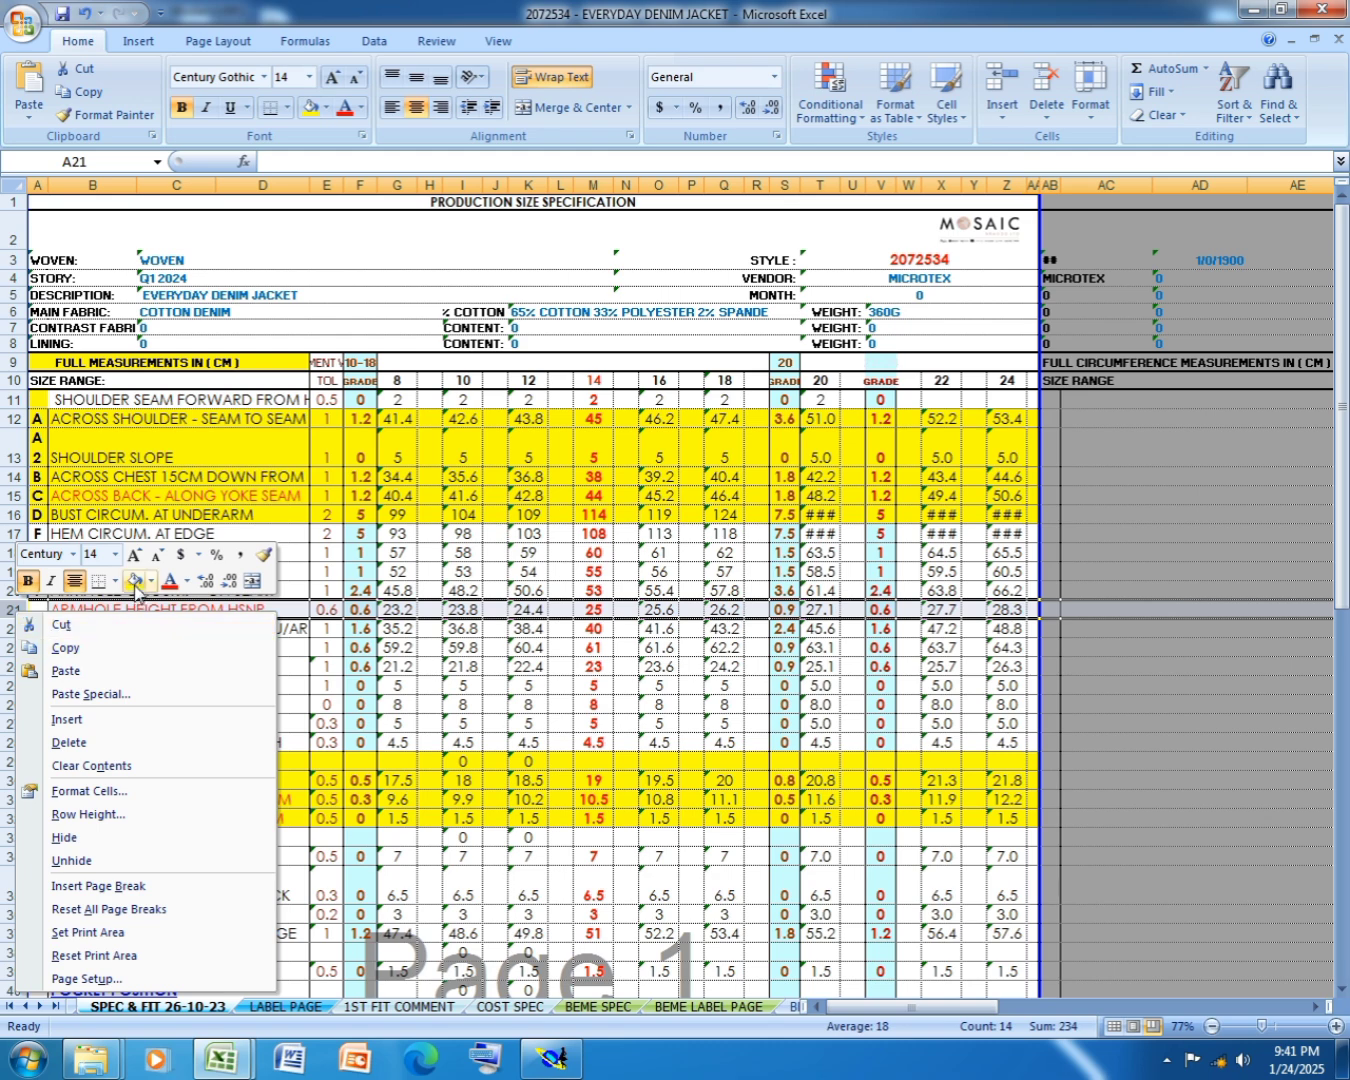
{"action": "left_click", "coordinate": [134, 582]}
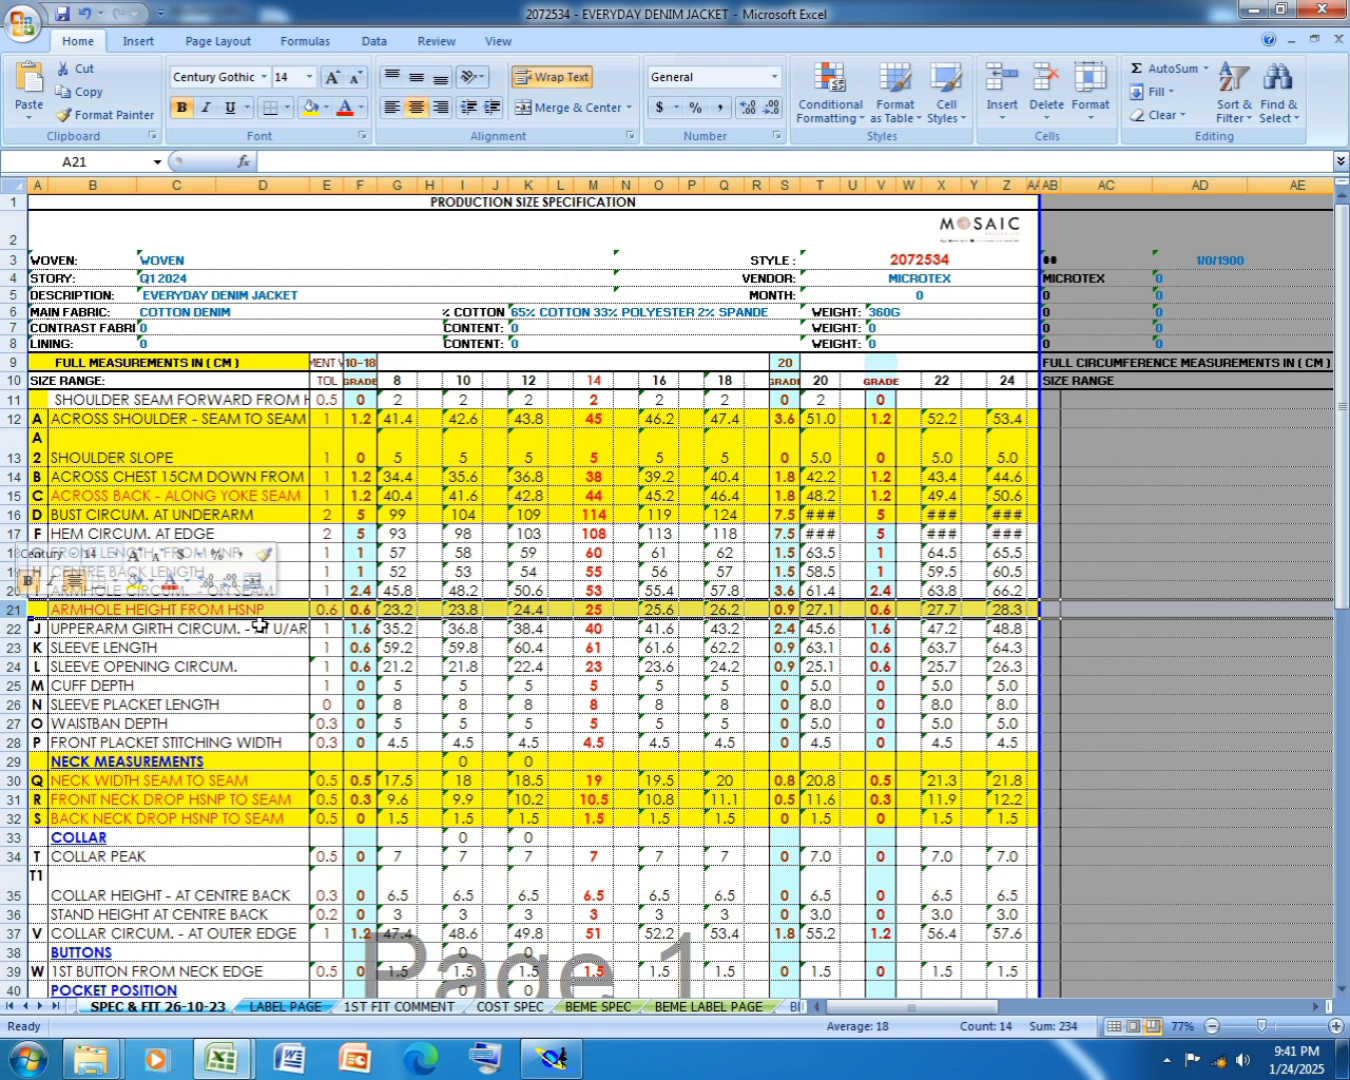
- In Modaris, add a developed point at -25 cm along the lower edge from its neck-end corner and insert it into the edge
{"action": "left_click", "coordinate": [558, 1058]}
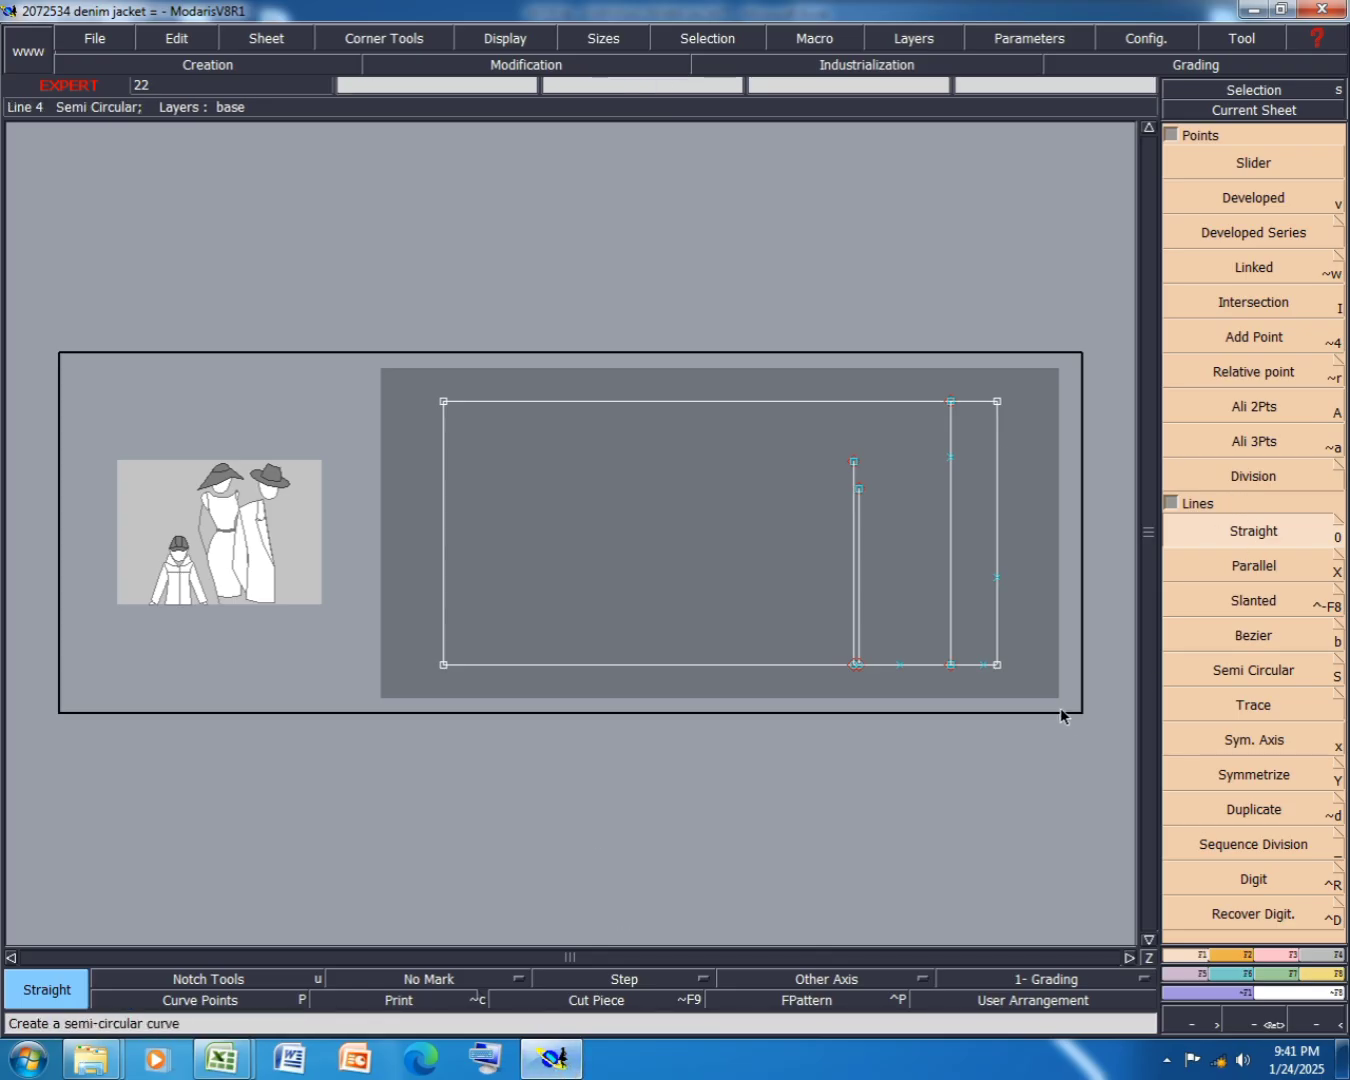
{"action": "left_click", "coordinate": [1270, 200]}
{"action": "left_click", "coordinate": [997, 666]}
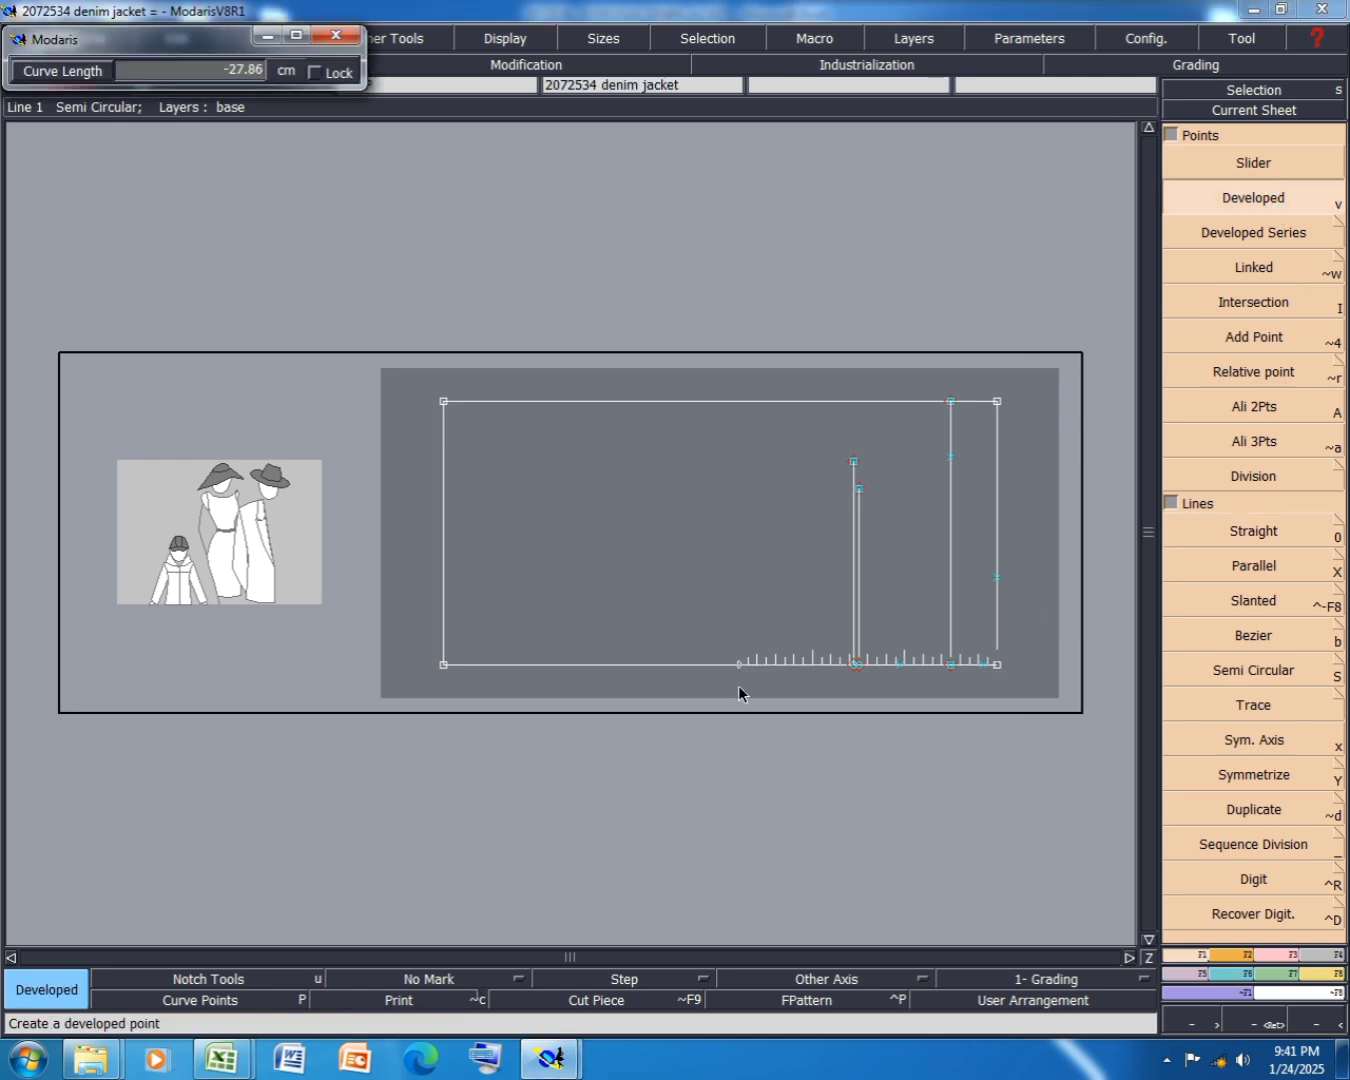
{"action": "type", "text": "-2"}
{"action": "key", "text": "Return"}
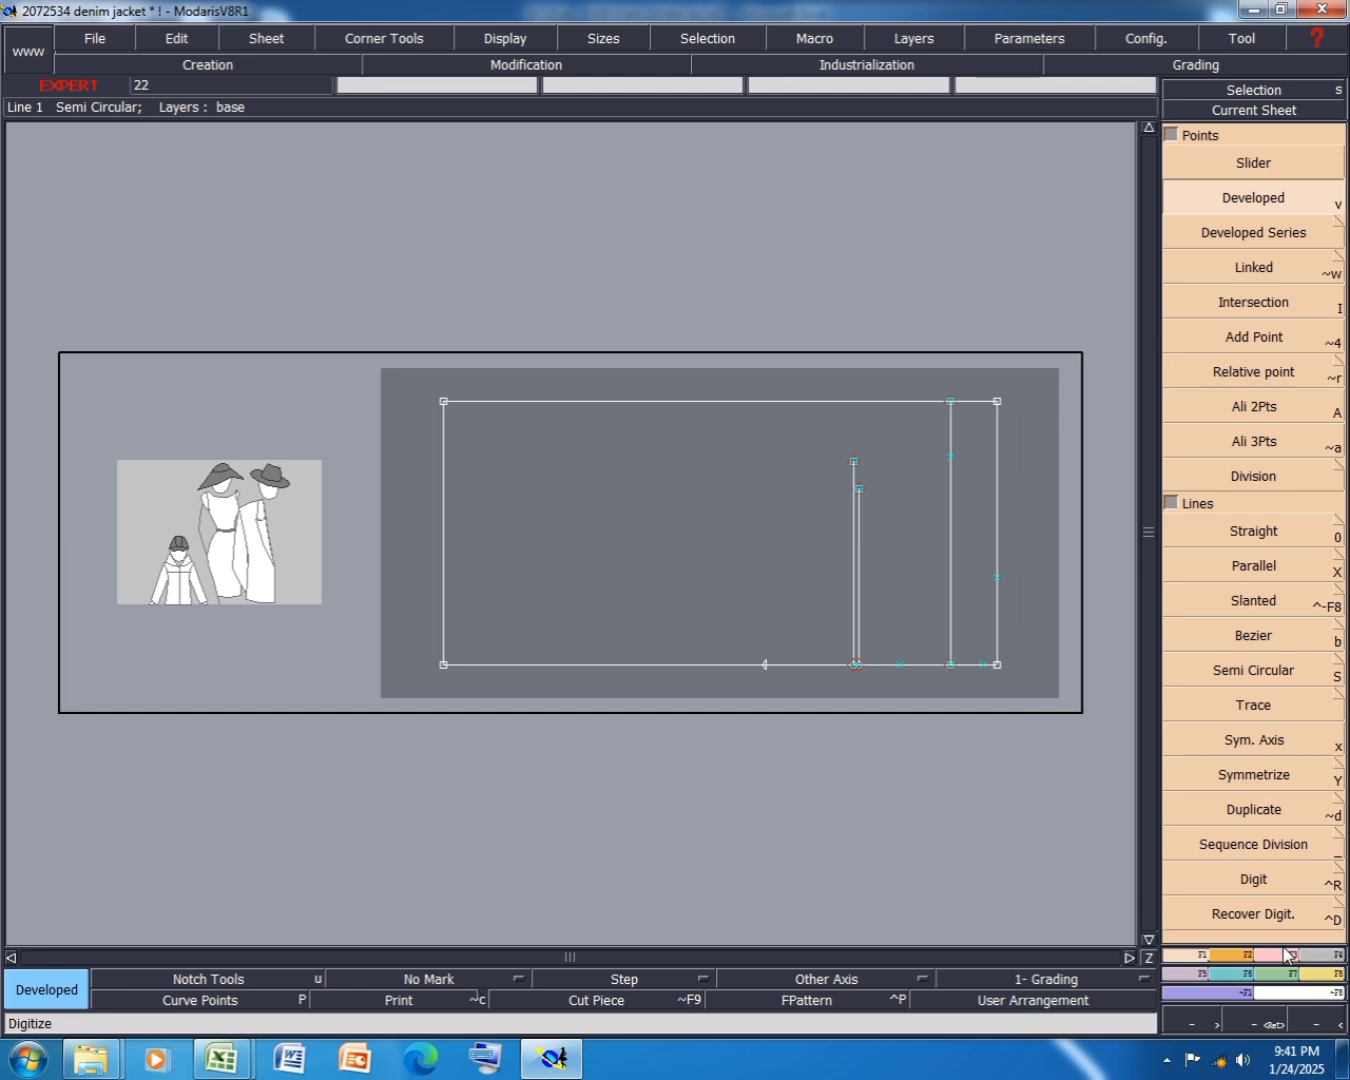
{"action": "left_click", "coordinate": [1274, 957]}
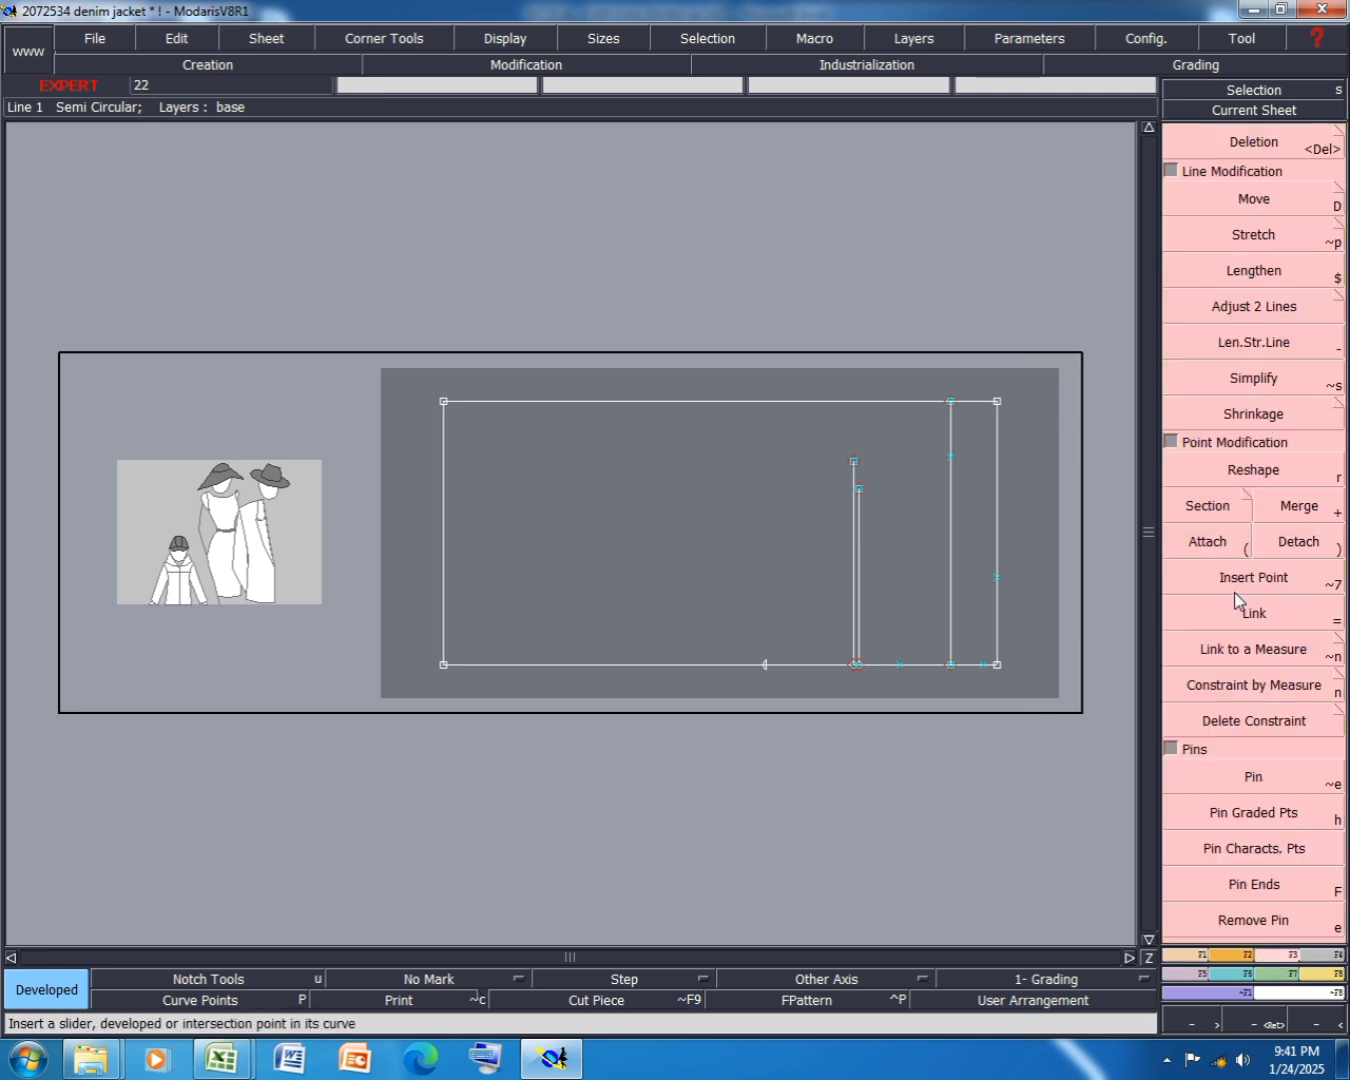
{"action": "left_click", "coordinate": [1252, 587]}
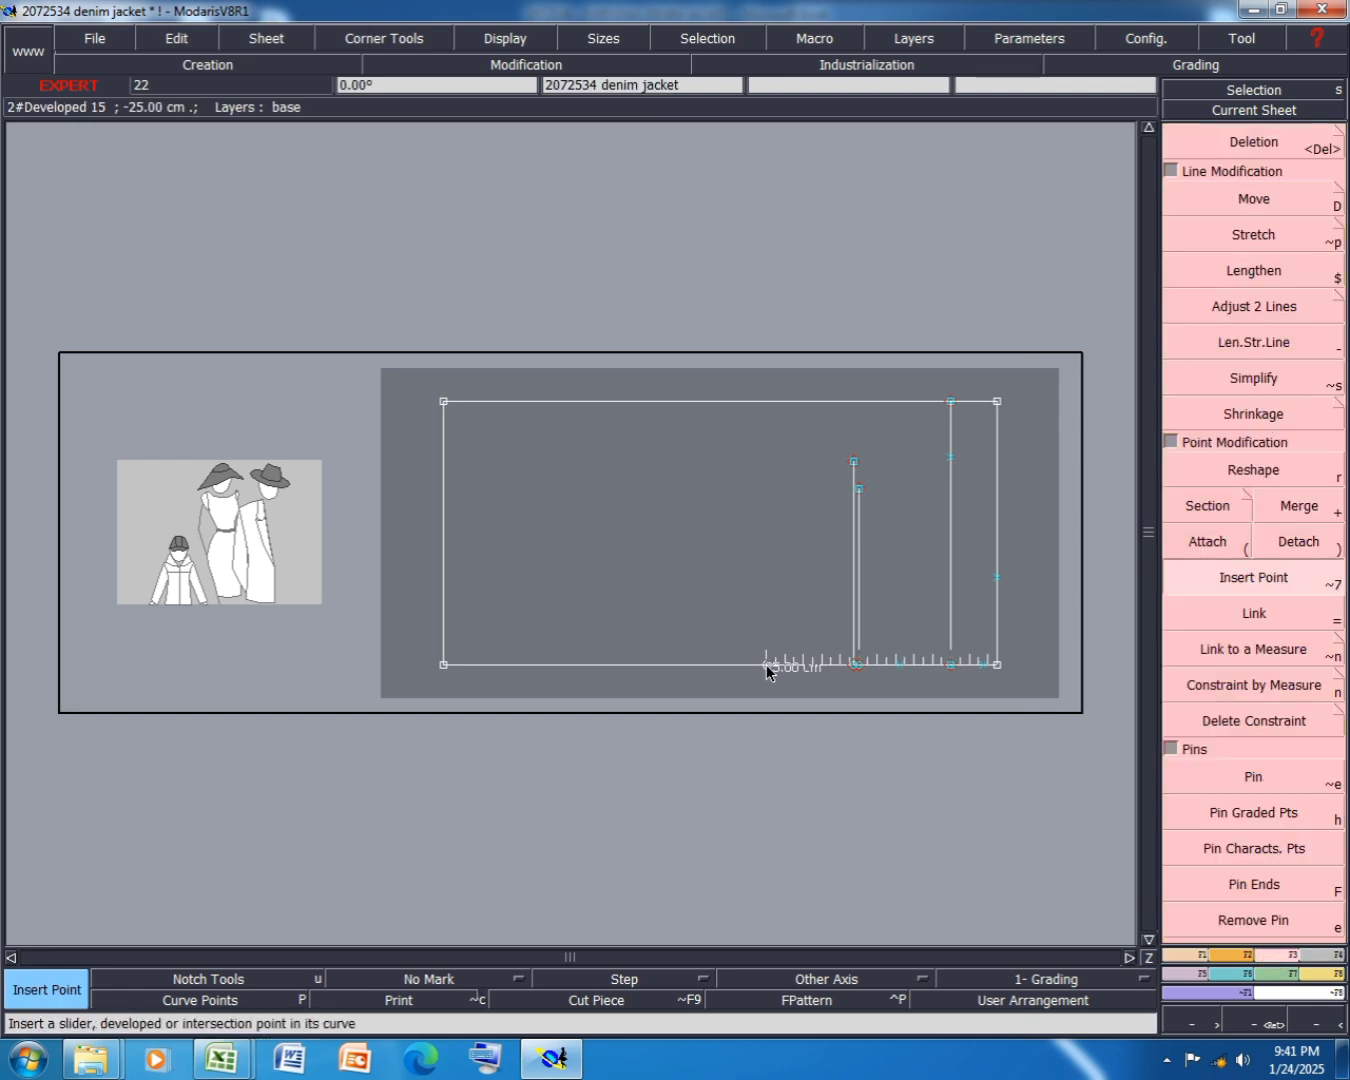
- Draw a straight line from the -25 cm point to above the rectangle's upper edge and align its two end points vertically
{"action": "key", "text": "l"}
{"action": "left_click", "coordinate": [766, 665]}
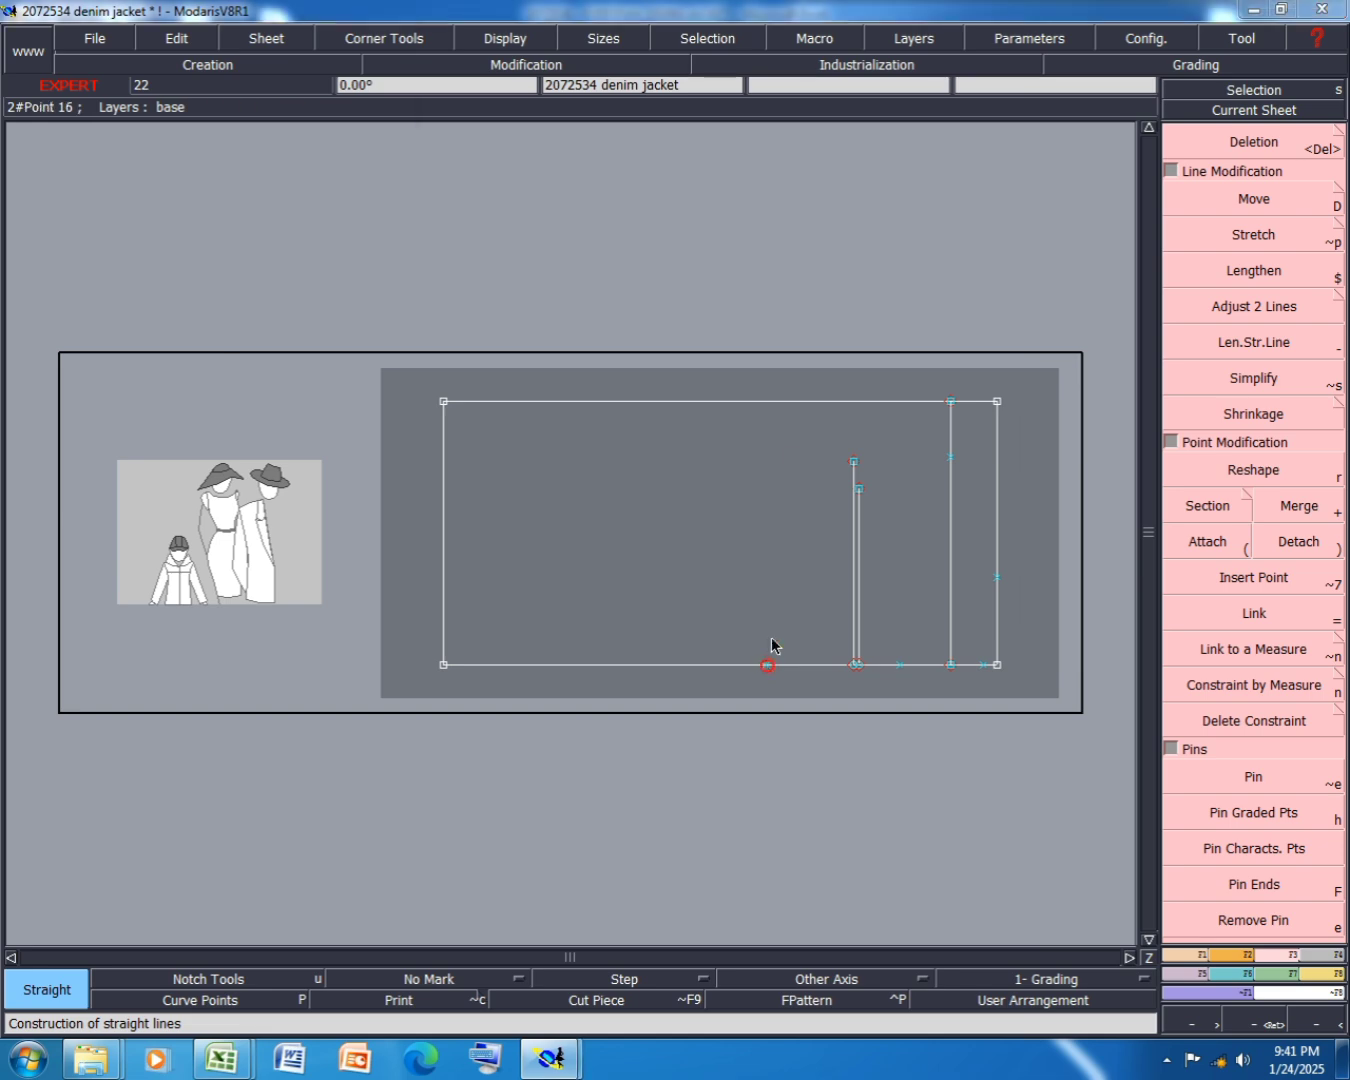
{"action": "left_click", "coordinate": [767, 311]}
{"action": "left_click", "coordinate": [1183, 956]}
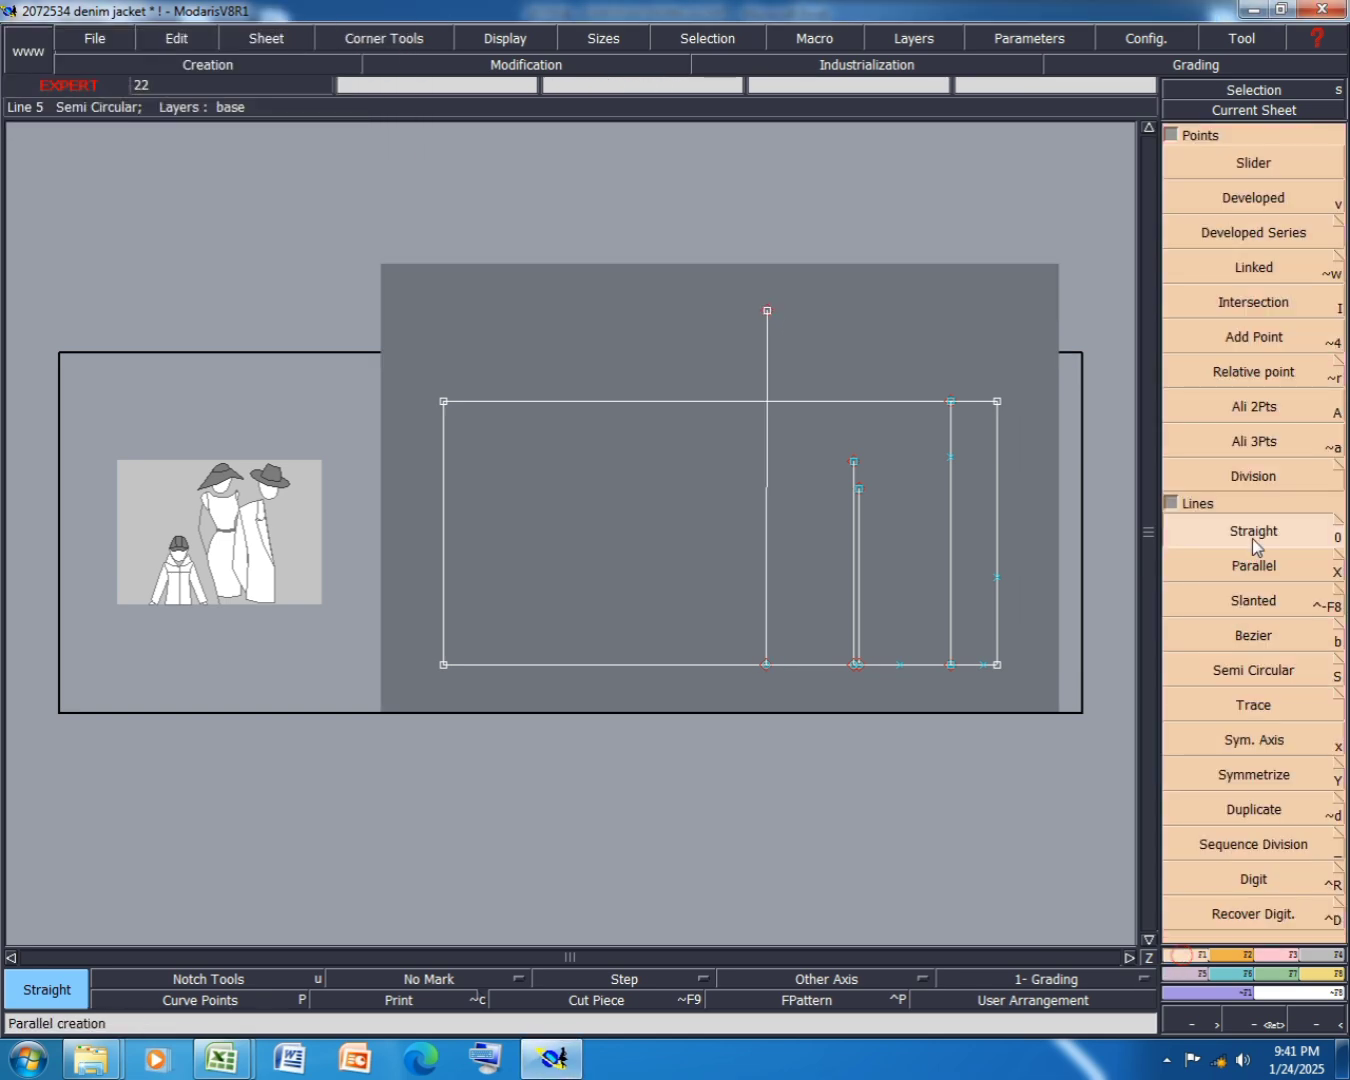
{"action": "left_click", "coordinate": [1250, 408]}
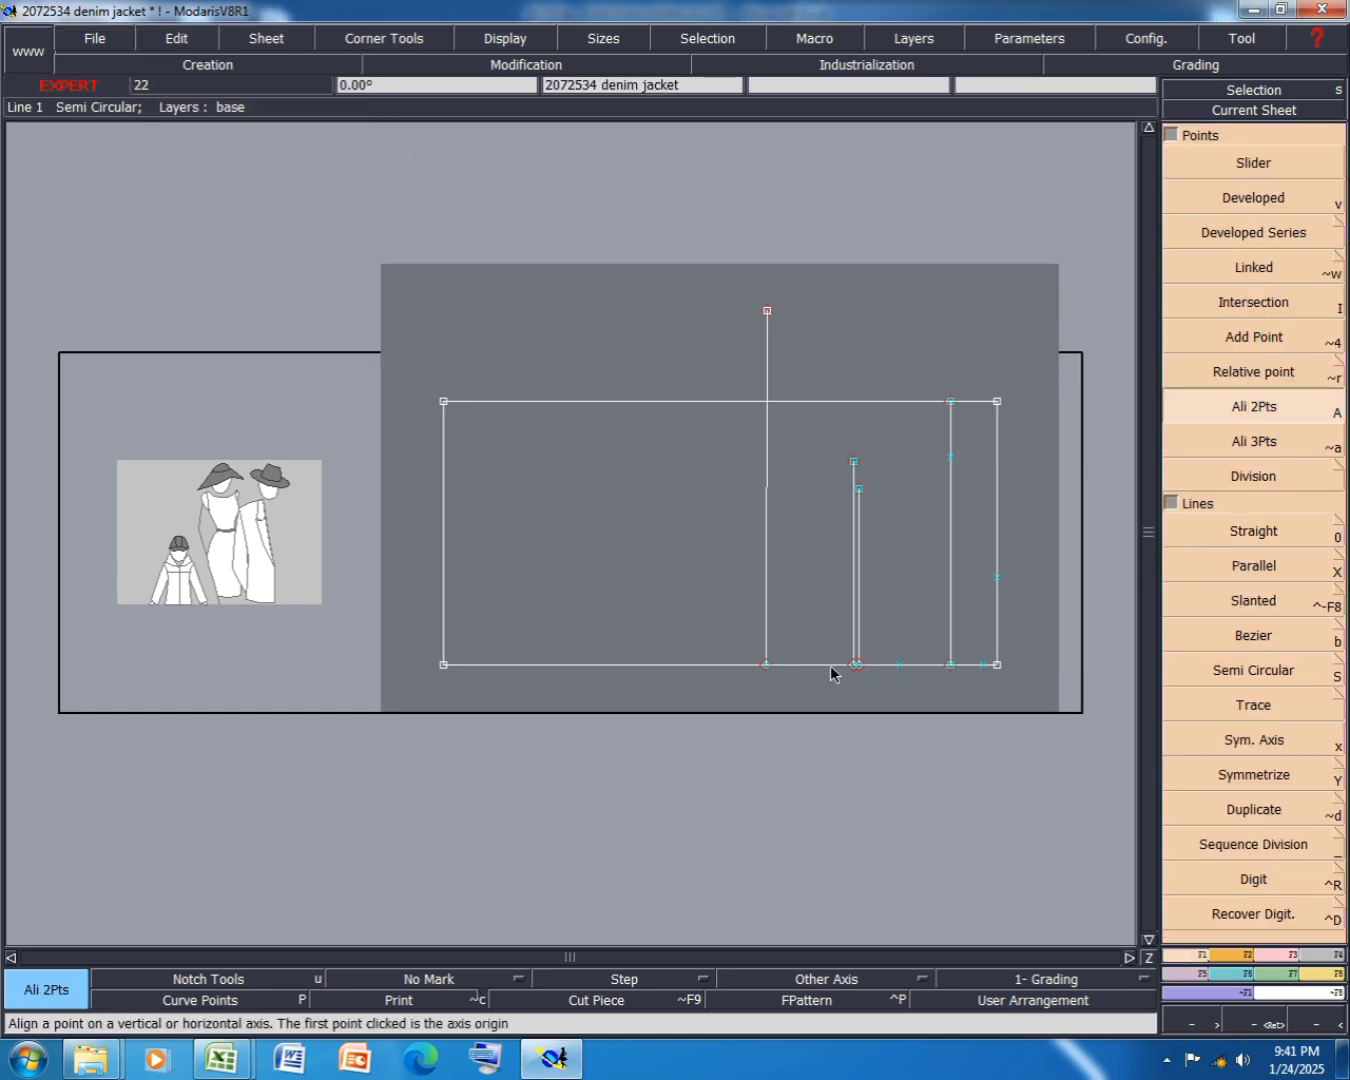
{"action": "left_click", "coordinate": [767, 665]}
{"action": "left_click", "coordinate": [765, 311]}
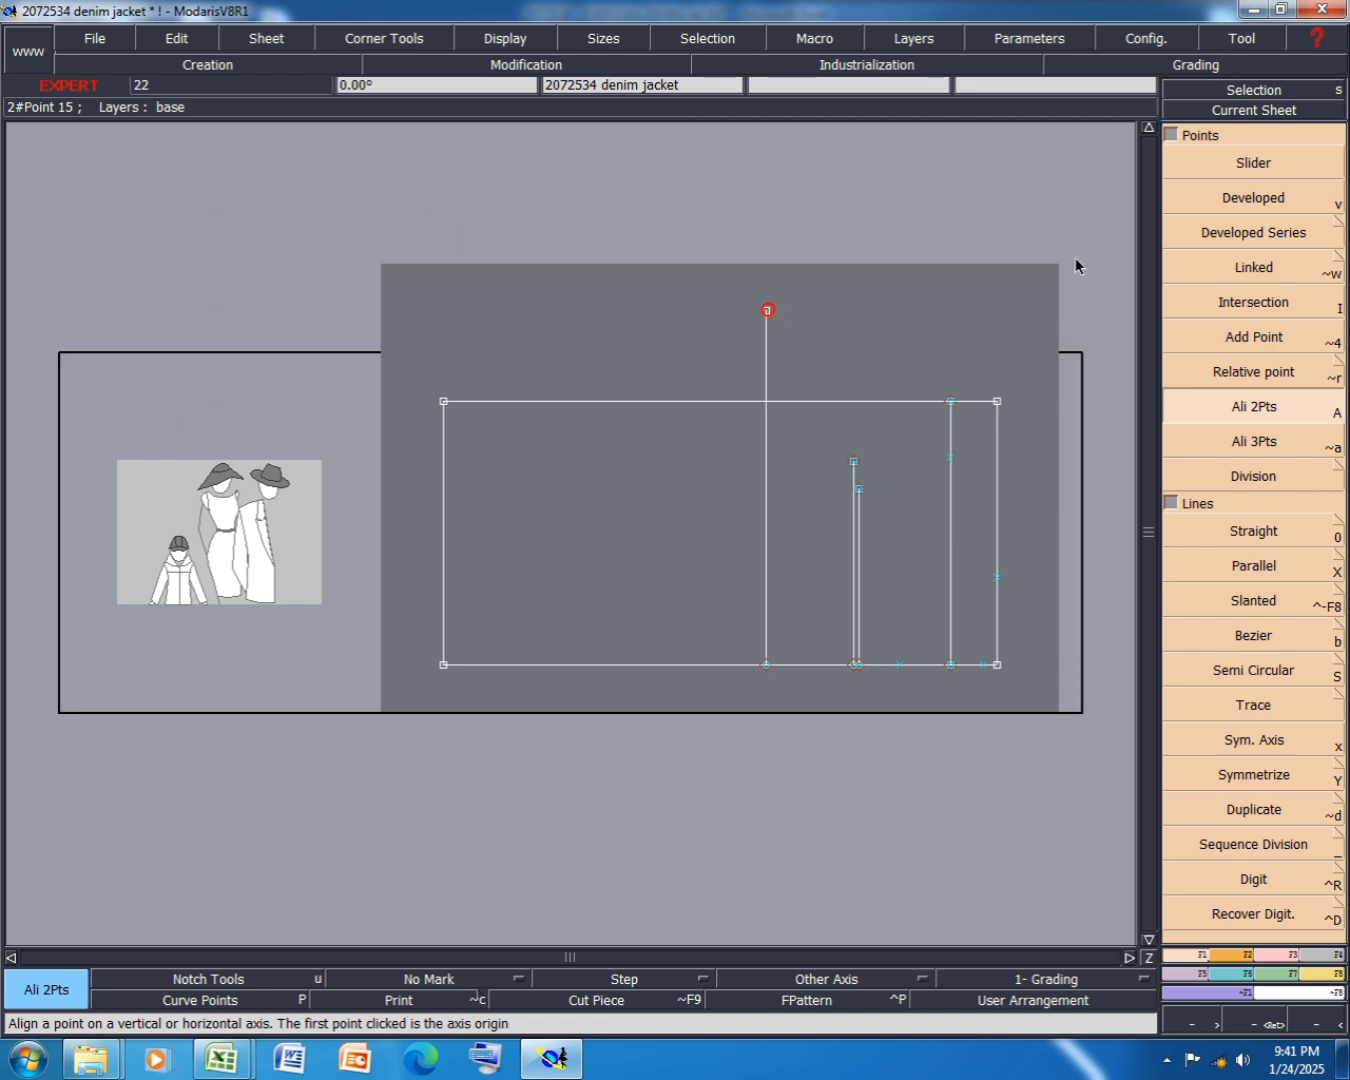
- Create an intersection point where the armhole height line crosses the rectangle's upper edge and insert it into the line
{"action": "left_click", "coordinate": [1271, 235]}
{"action": "left_click", "coordinate": [1285, 298]}
{"action": "left_click", "coordinate": [766, 401]}
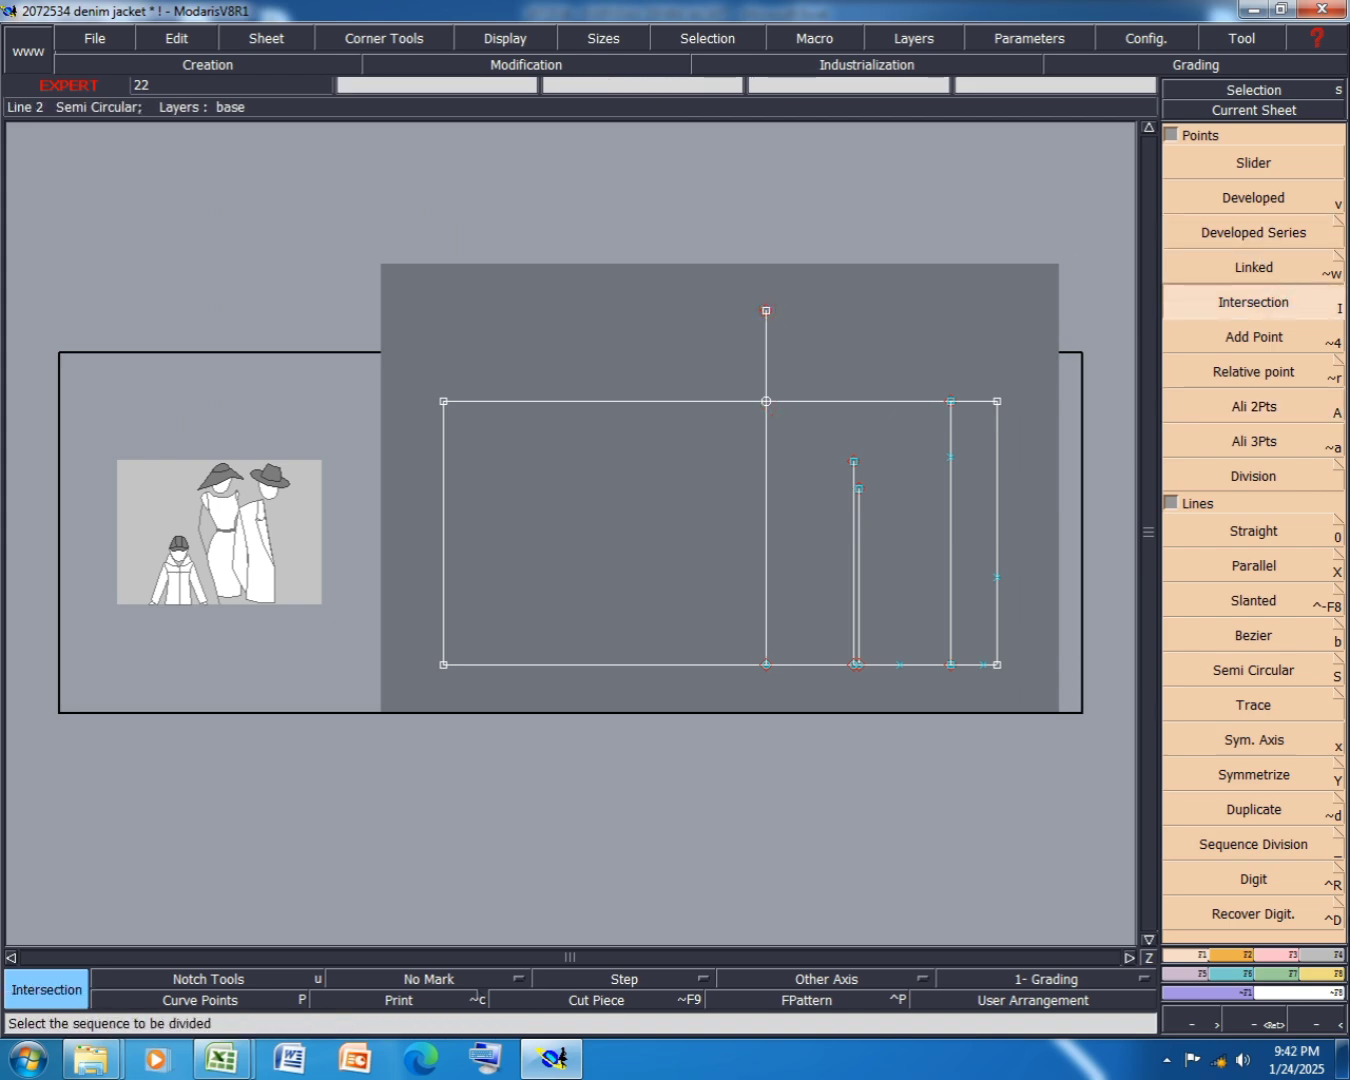
{"action": "left_click", "coordinate": [1283, 962]}
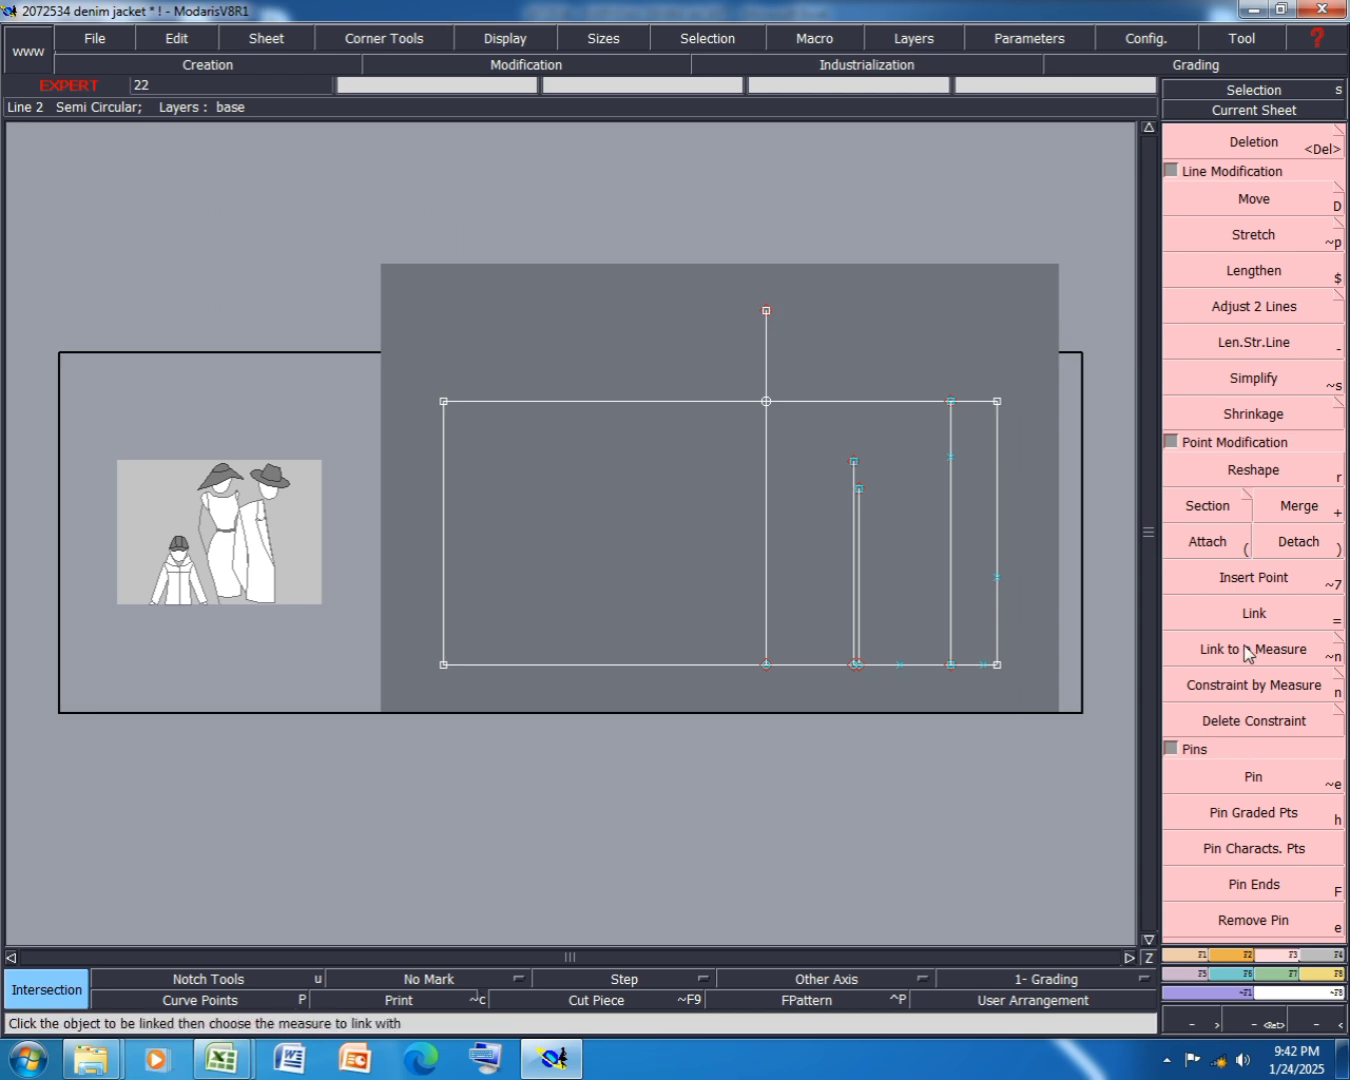
{"action": "left_click", "coordinate": [1252, 577]}
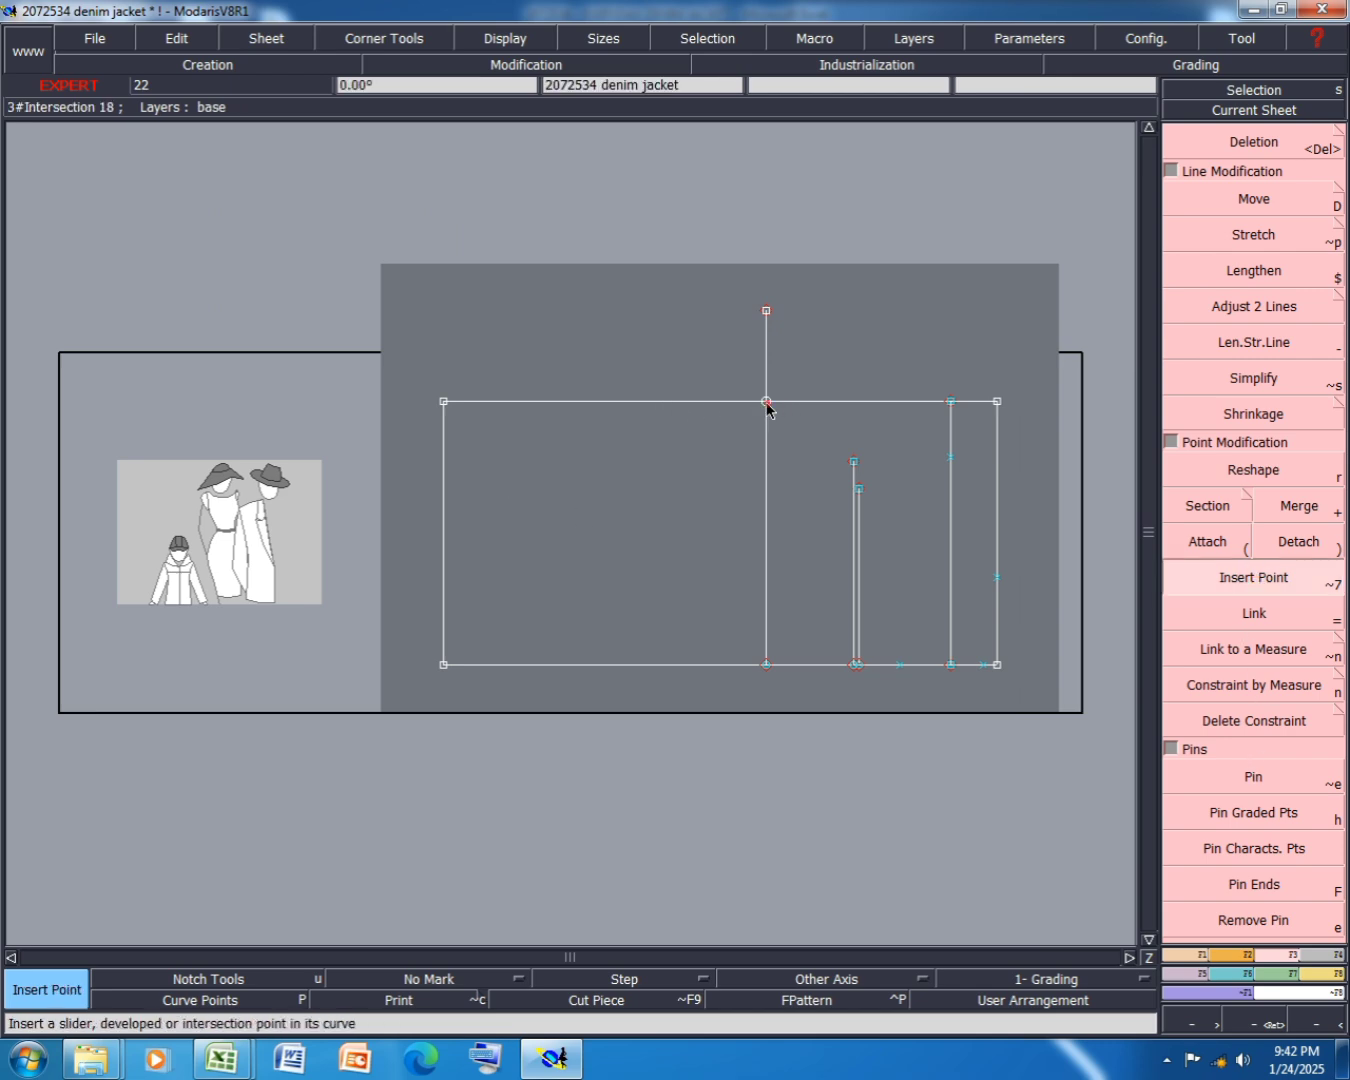
- Delete the armhole line's excess end, the rectangle's upper edge and the shoulder slope line's end beyond the across shoulder point
{"action": "left_click", "coordinate": [1262, 144]}
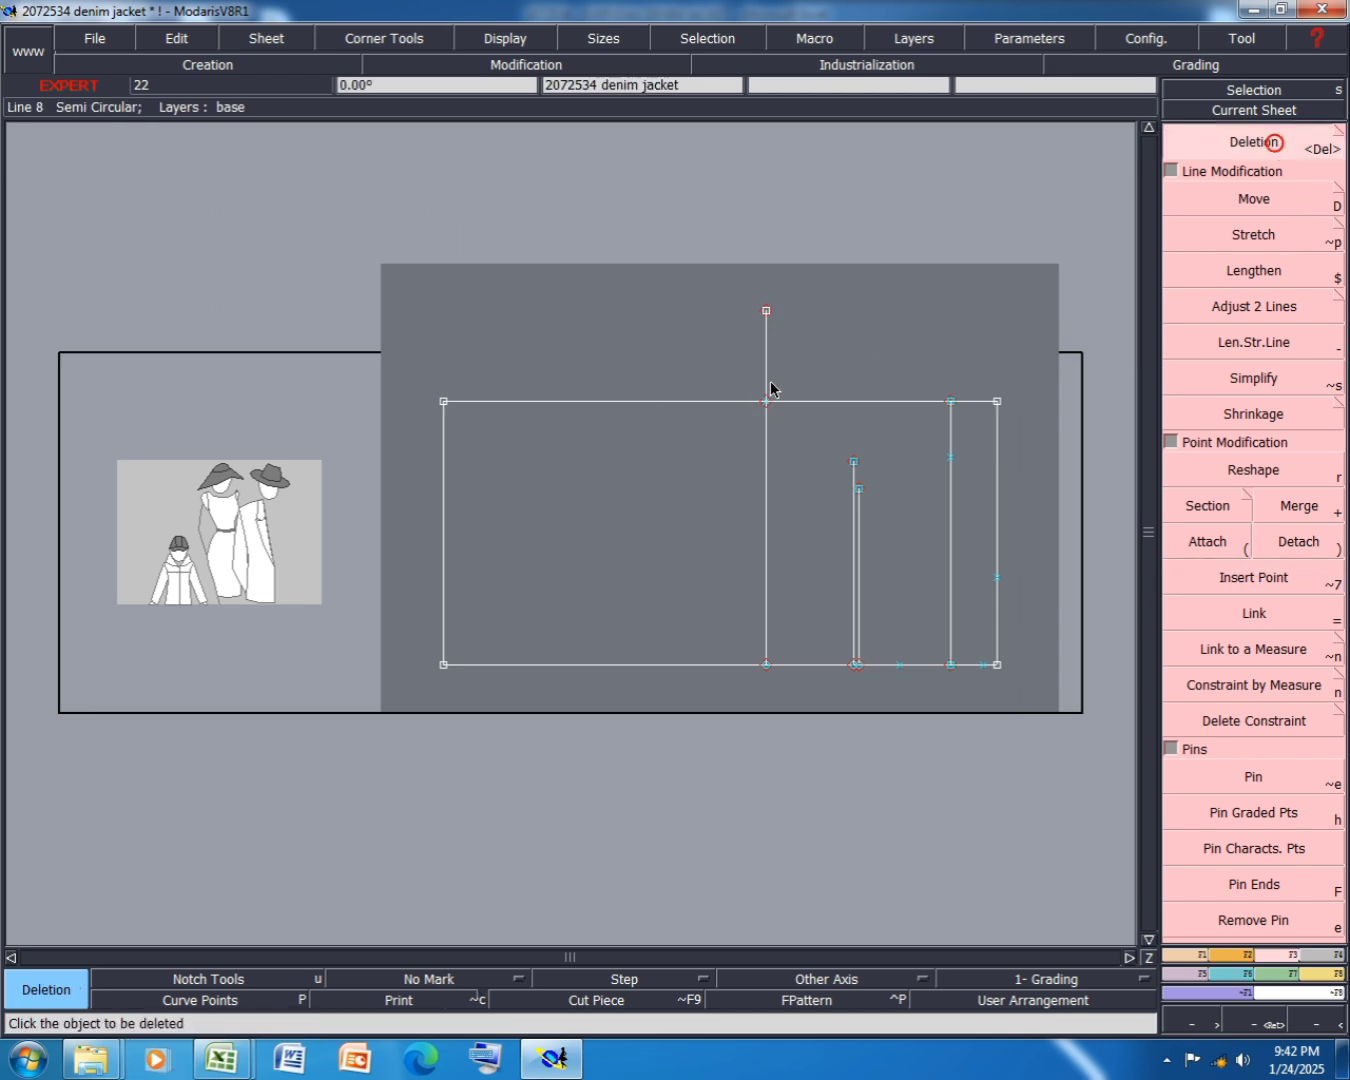
{"action": "left_click", "coordinate": [767, 311]}
{"action": "left_click", "coordinate": [858, 401]}
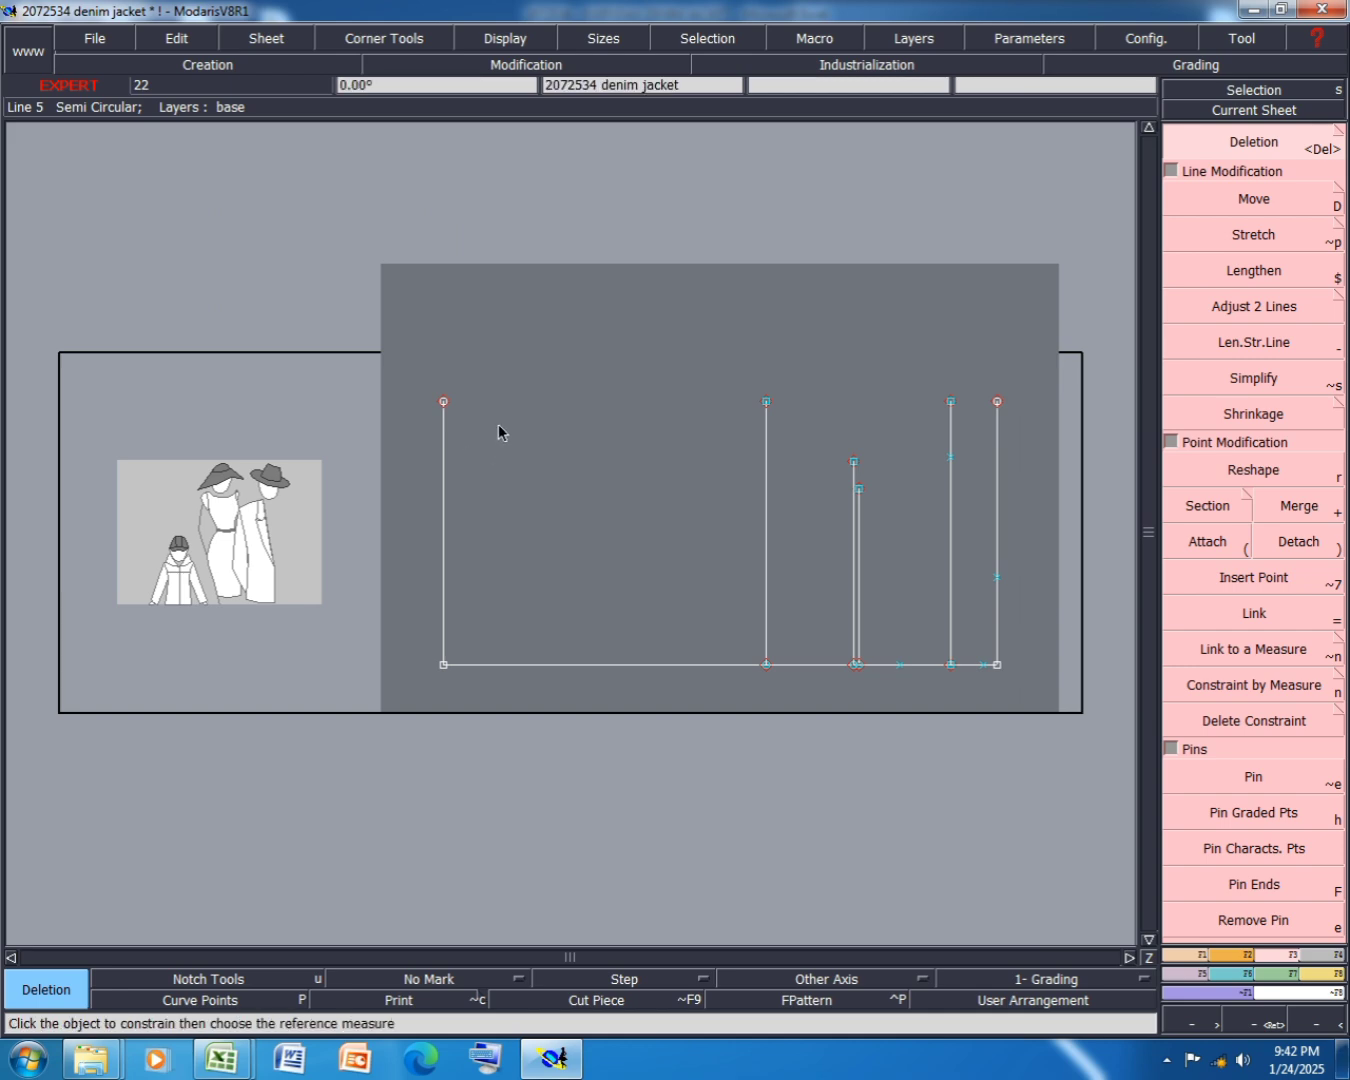
{"action": "left_click", "coordinate": [954, 409]}
- Draw a Bezier line from the hem line's upper end to the armhole height line's upper end, and save the model
{"action": "left_click", "coordinate": [1197, 954]}
{"action": "left_click", "coordinate": [1255, 633]}
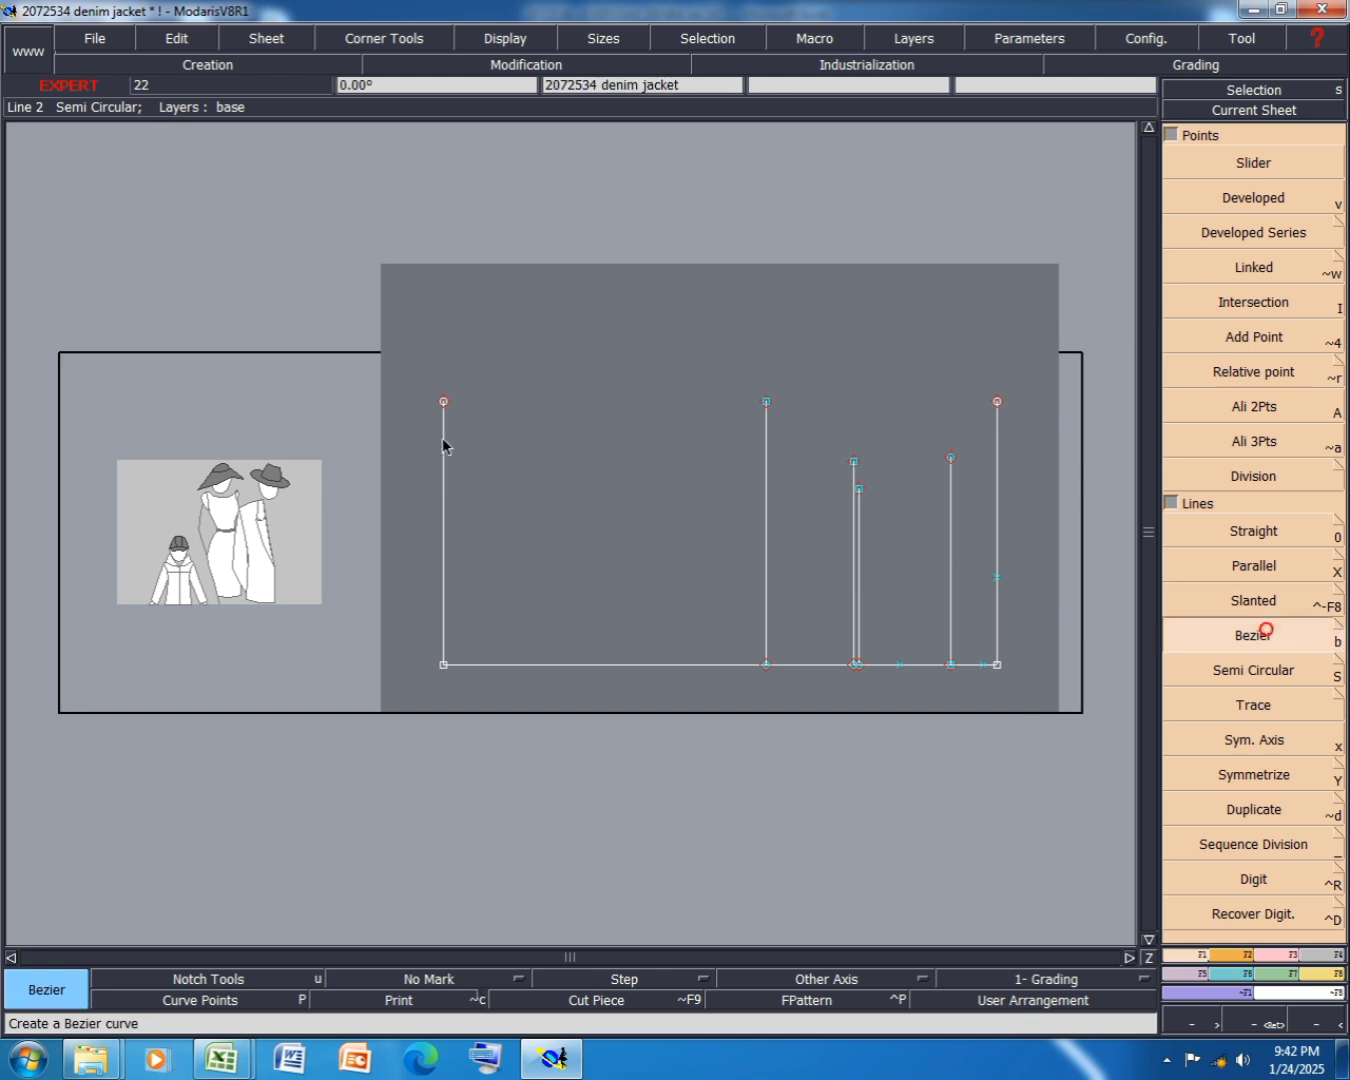
{"action": "left_click", "coordinate": [445, 401]}
{"action": "left_click", "coordinate": [764, 402]}
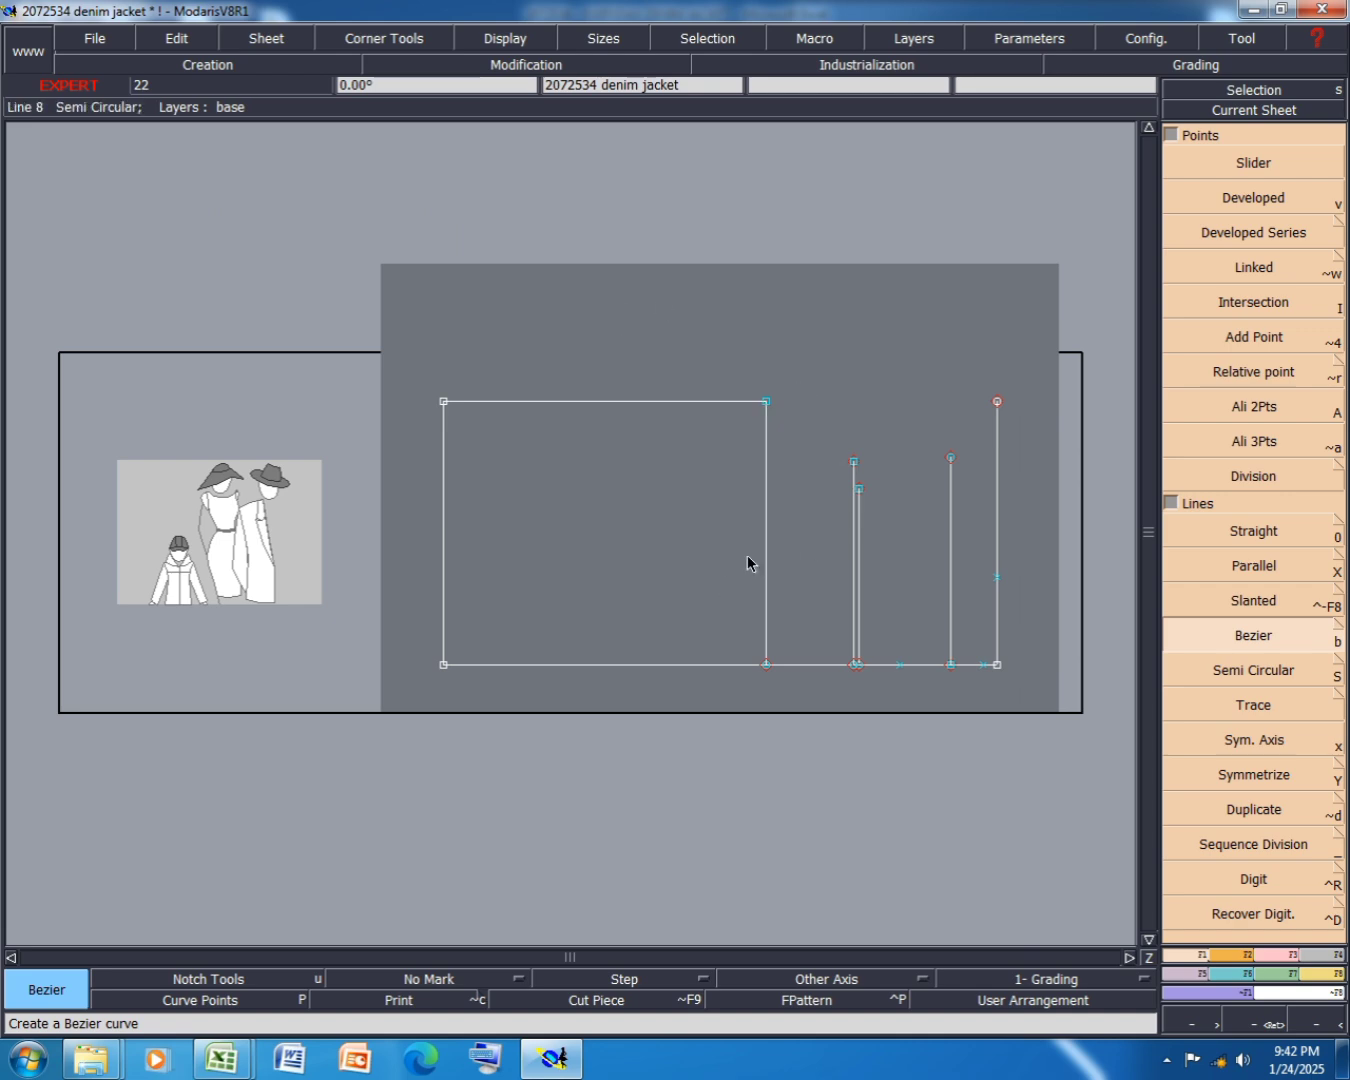
{"action": "key", "text": "ctrl+s"}
{"action": "left_click", "coordinate": [541, 651]}
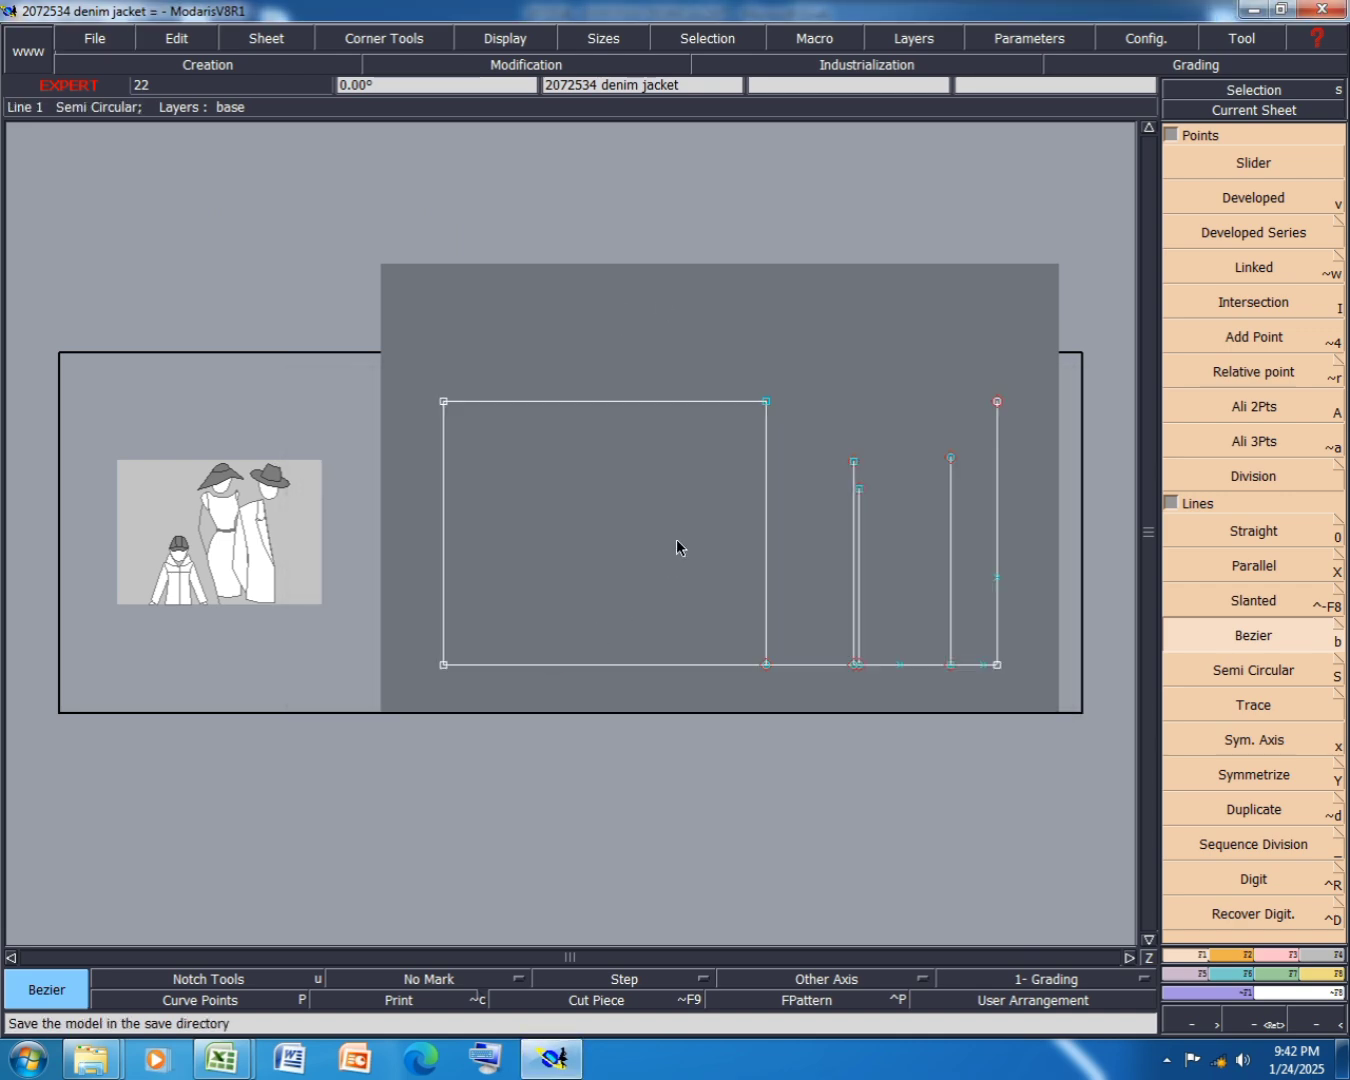
- Delete the neck line's upper end point beyond the neck width point and save the model
{"action": "left_click", "coordinate": [1272, 955]}
{"action": "left_click", "coordinate": [1274, 145]}
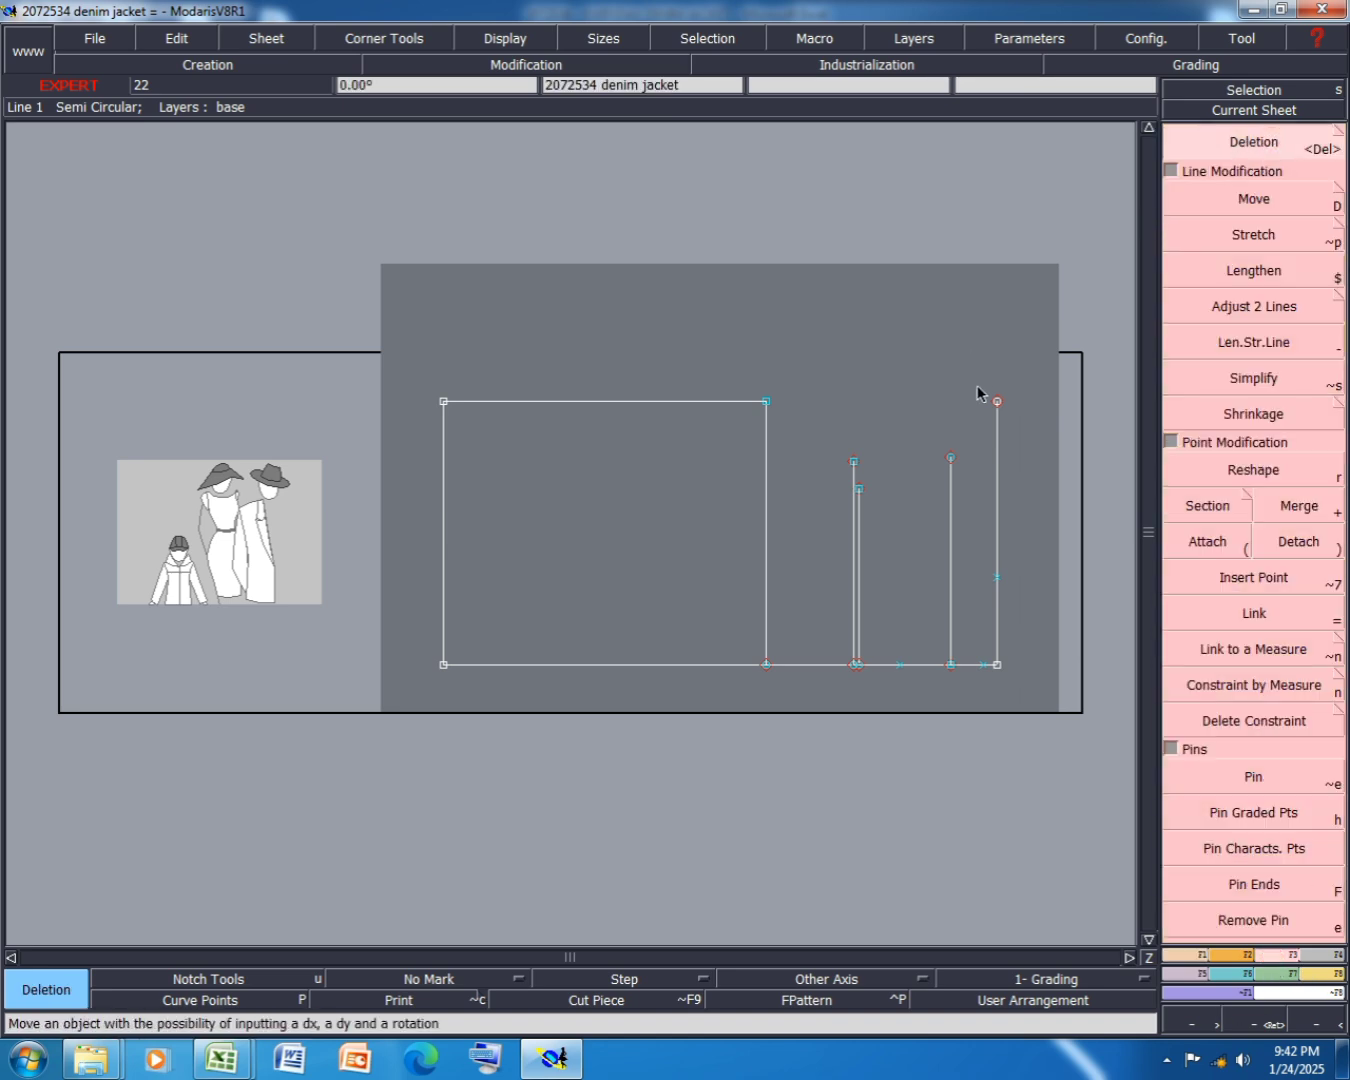
{"action": "left_click", "coordinate": [1003, 405]}
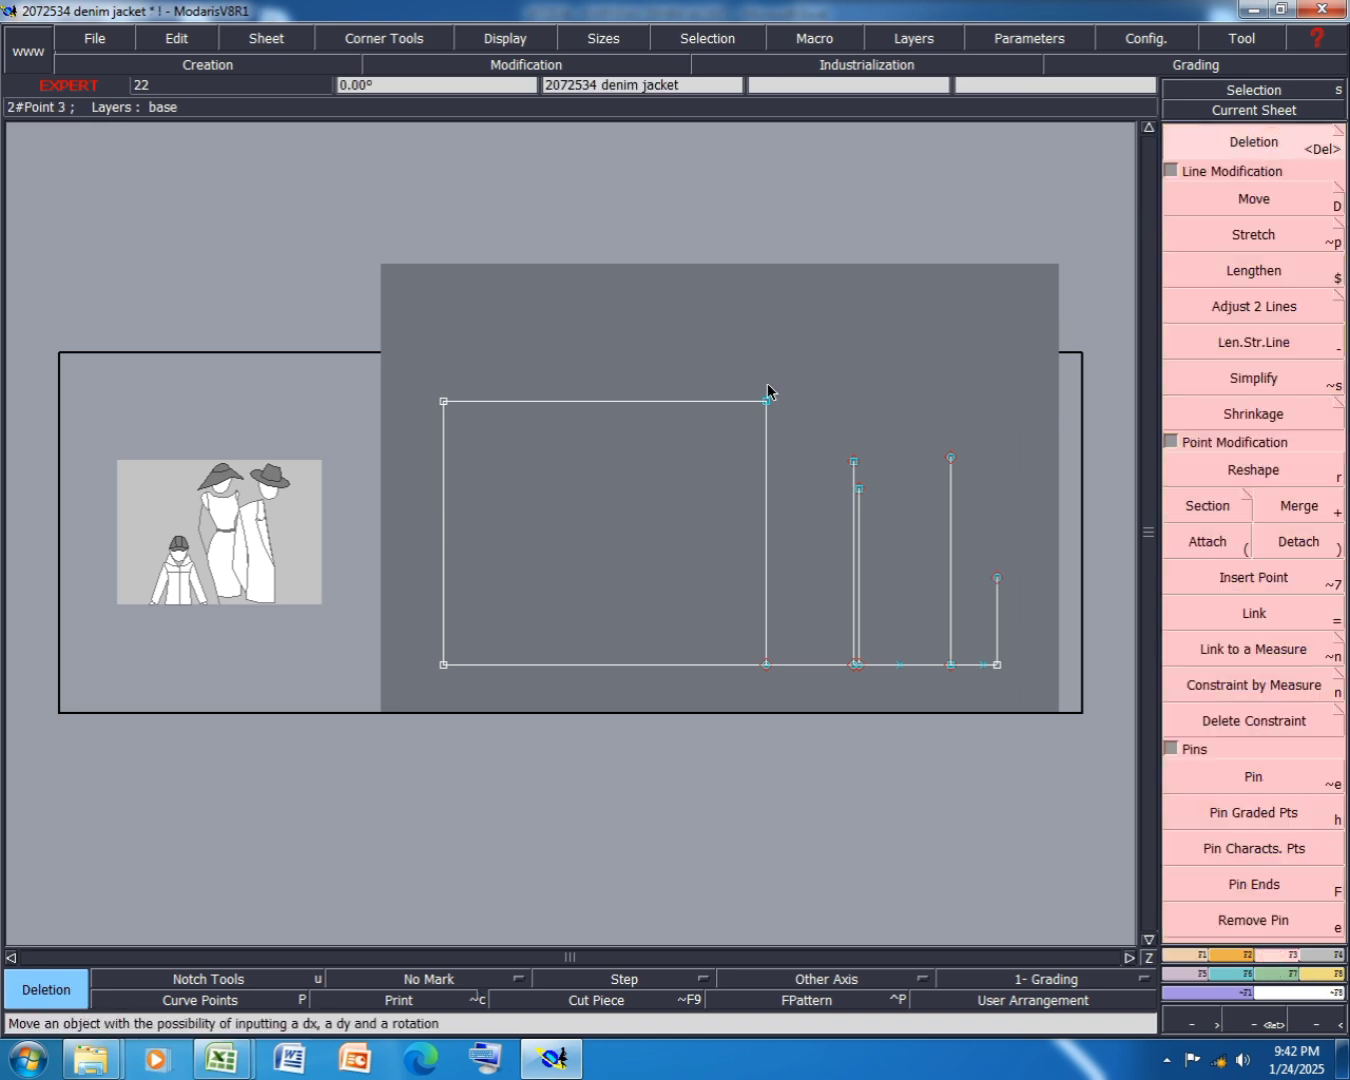
{"action": "key", "text": "ctrl+s"}
{"action": "left_click", "coordinate": [545, 651]}
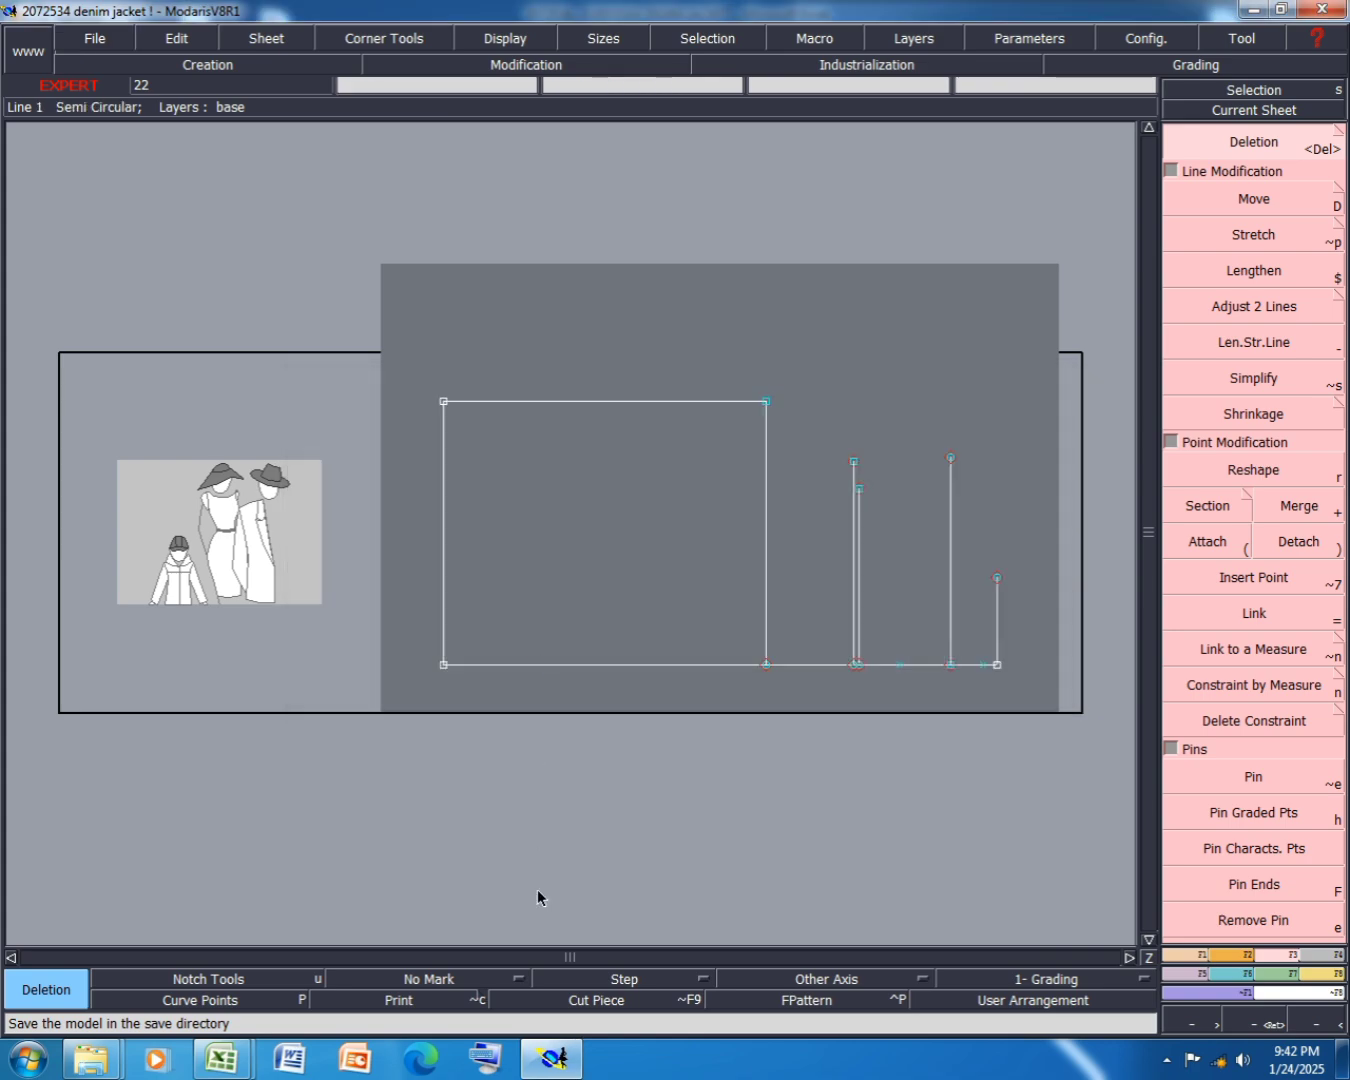
- Switch to the denim jacket spec workbook in Excel and highlight the hem circumference row in yellow
{"action": "mouse_move", "coordinate": [221, 1058]}
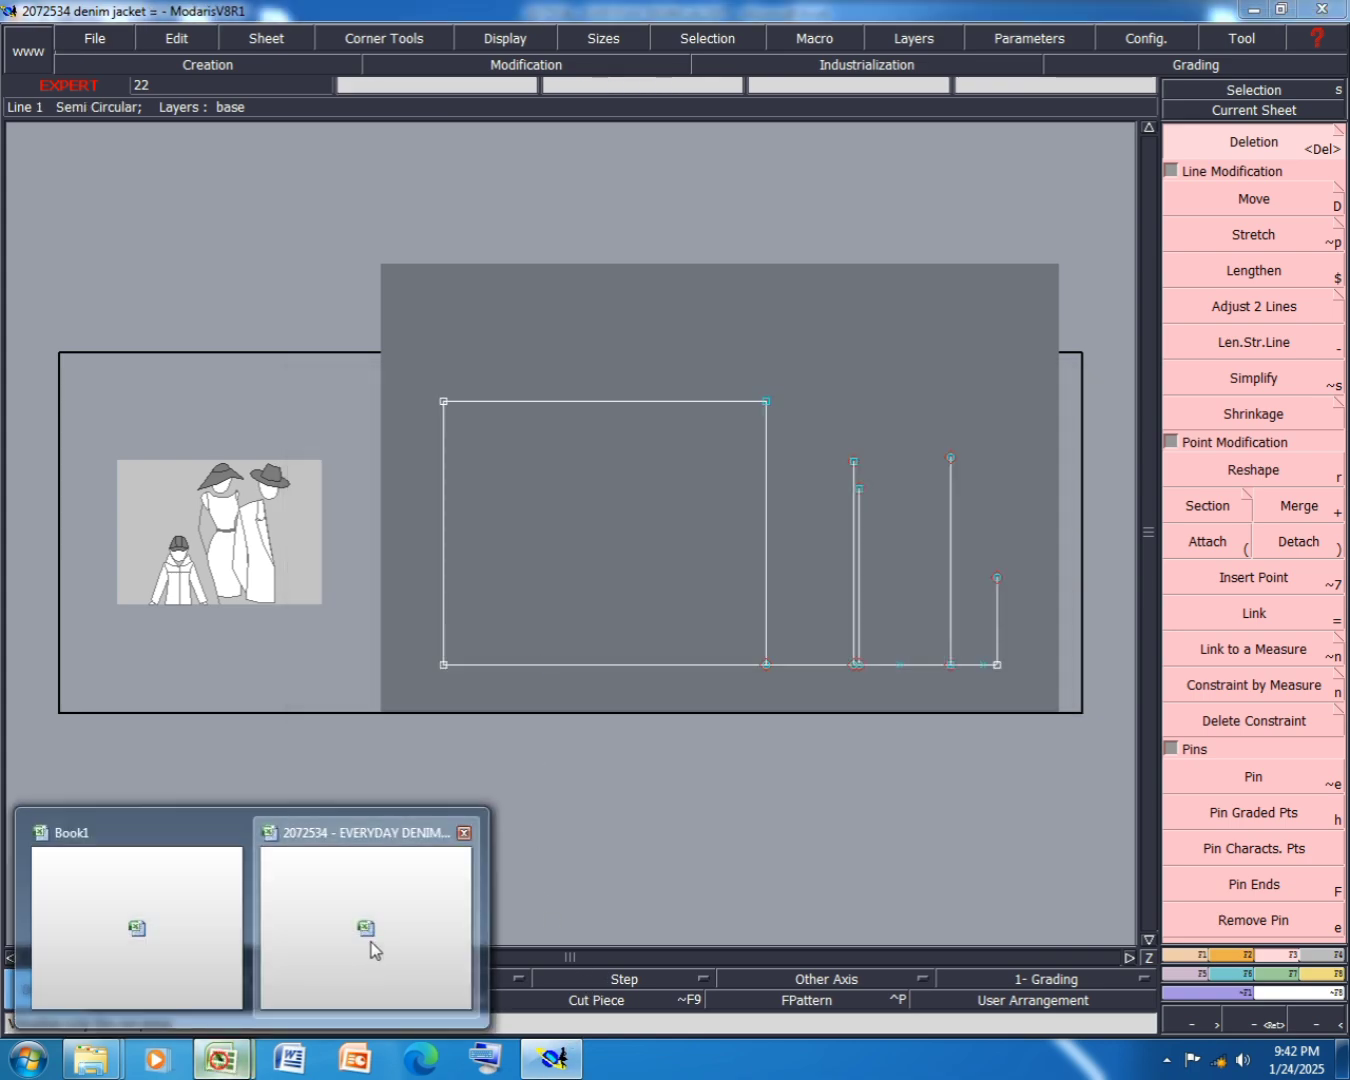
{"action": "left_click", "coordinate": [373, 951]}
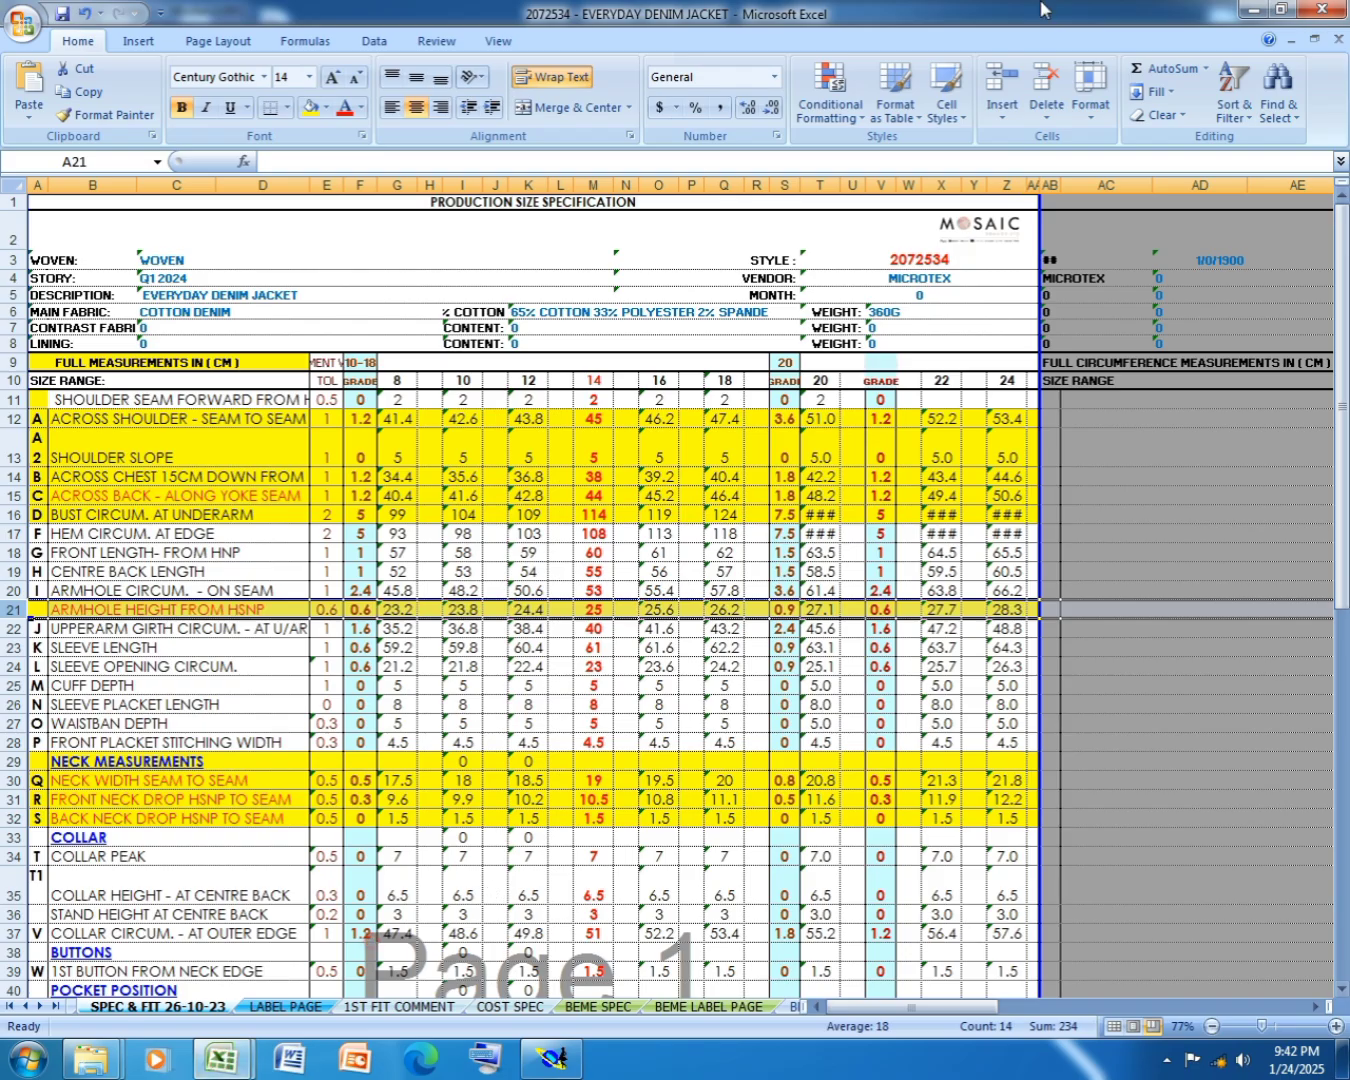
{"action": "left_click", "coordinate": [14, 532]}
{"action": "right_click", "coordinate": [16, 533]}
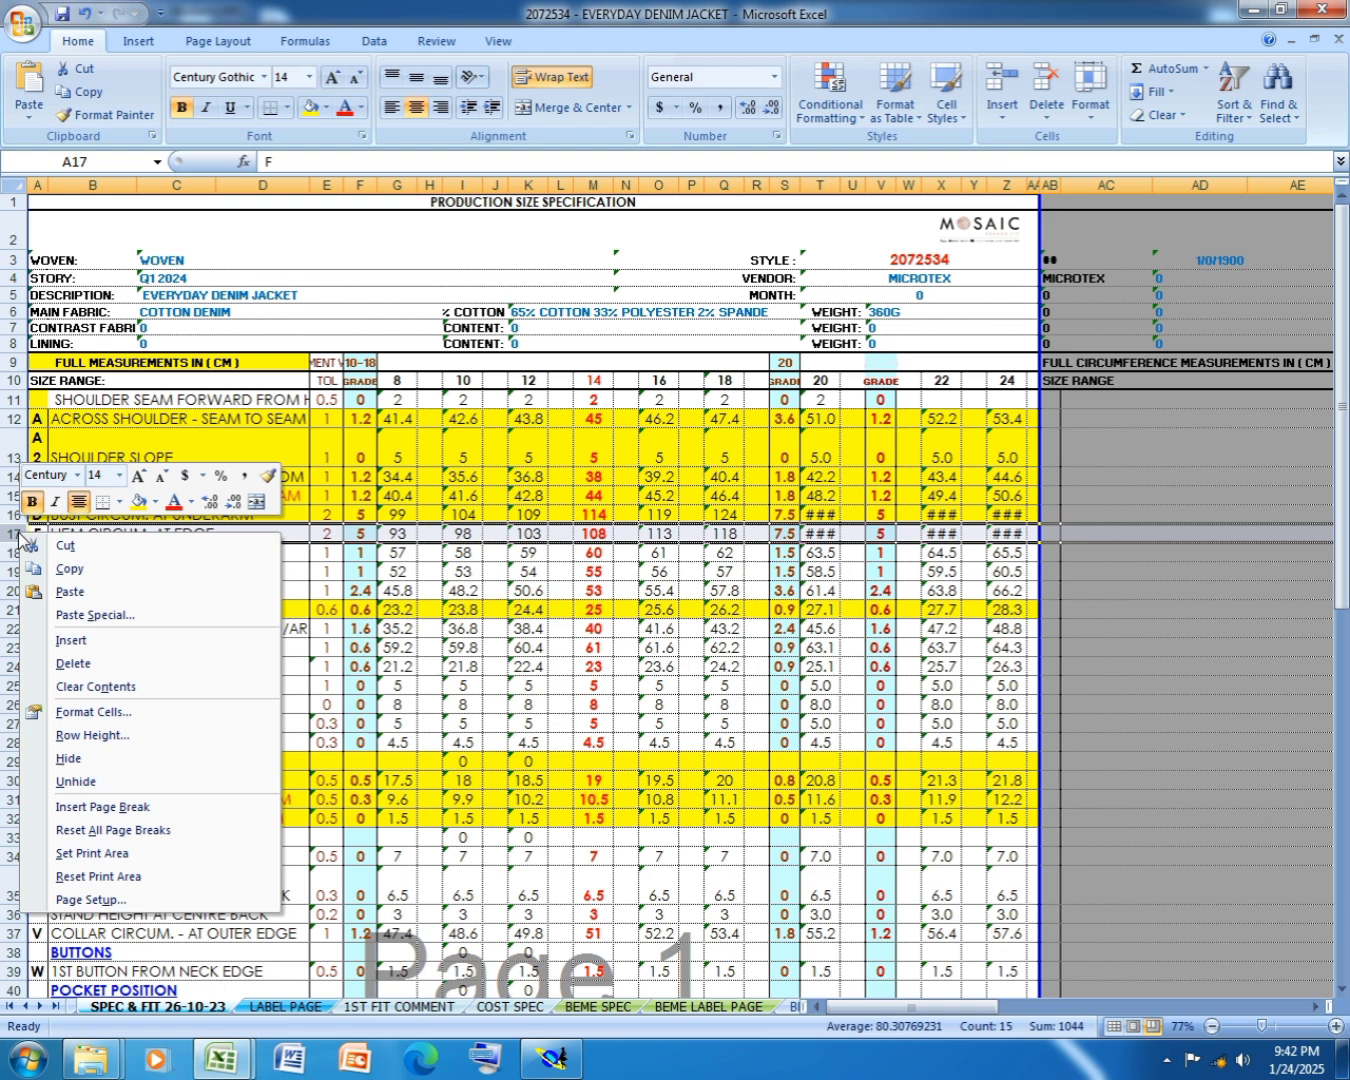
{"action": "left_click", "coordinate": [144, 503]}
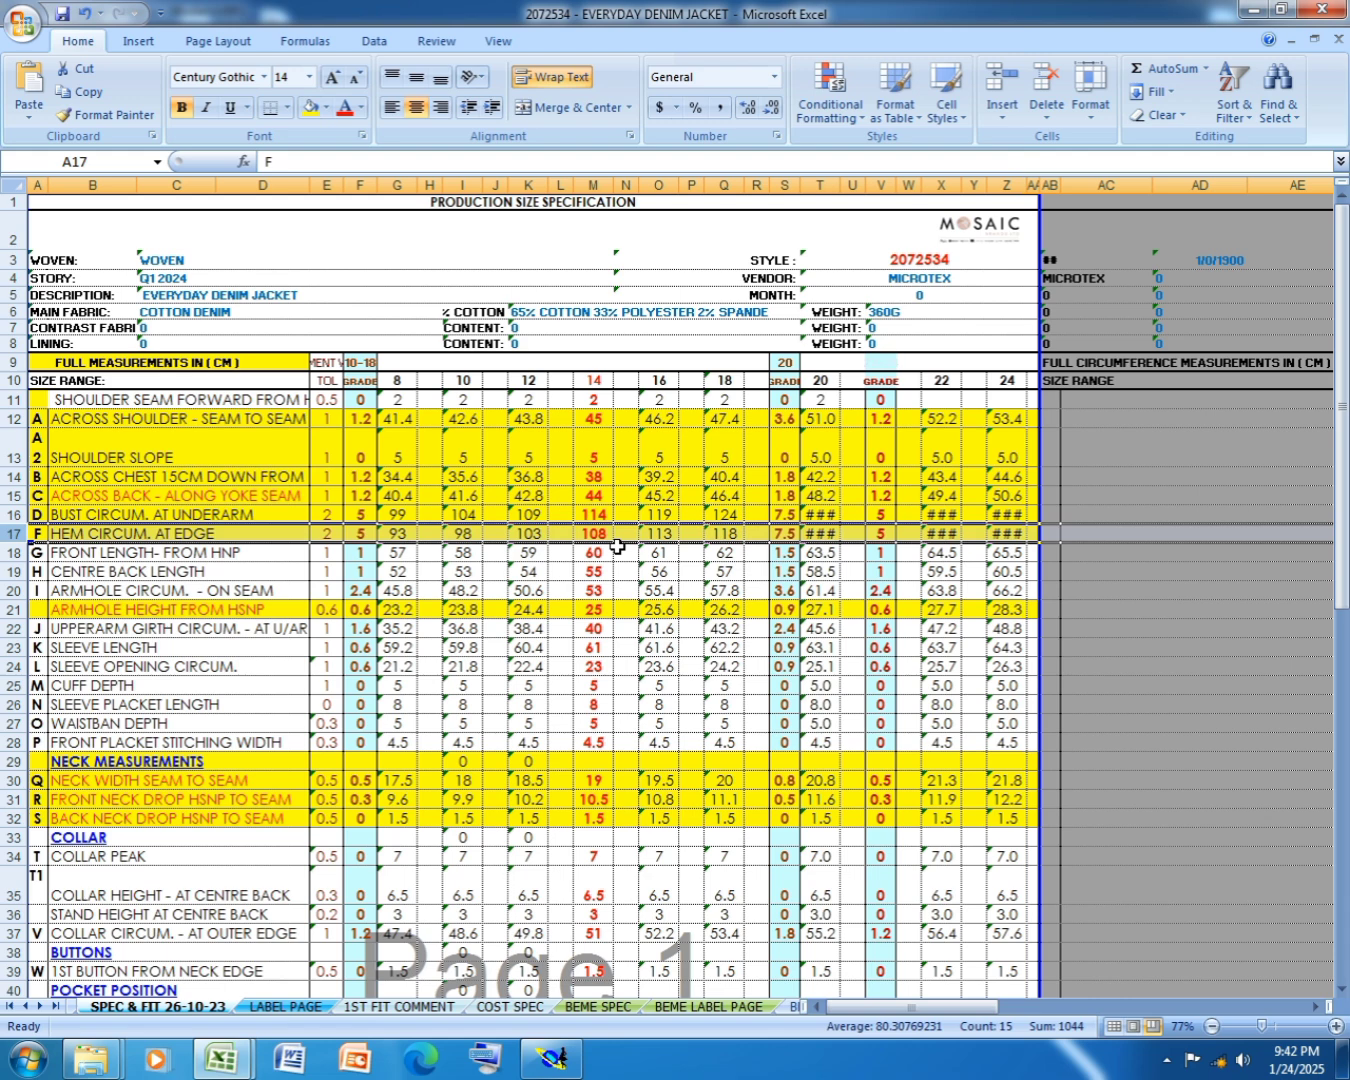
- Return to Modaris and add a dynamic length measure along the hem line
{"action": "left_click", "coordinate": [550, 1058]}
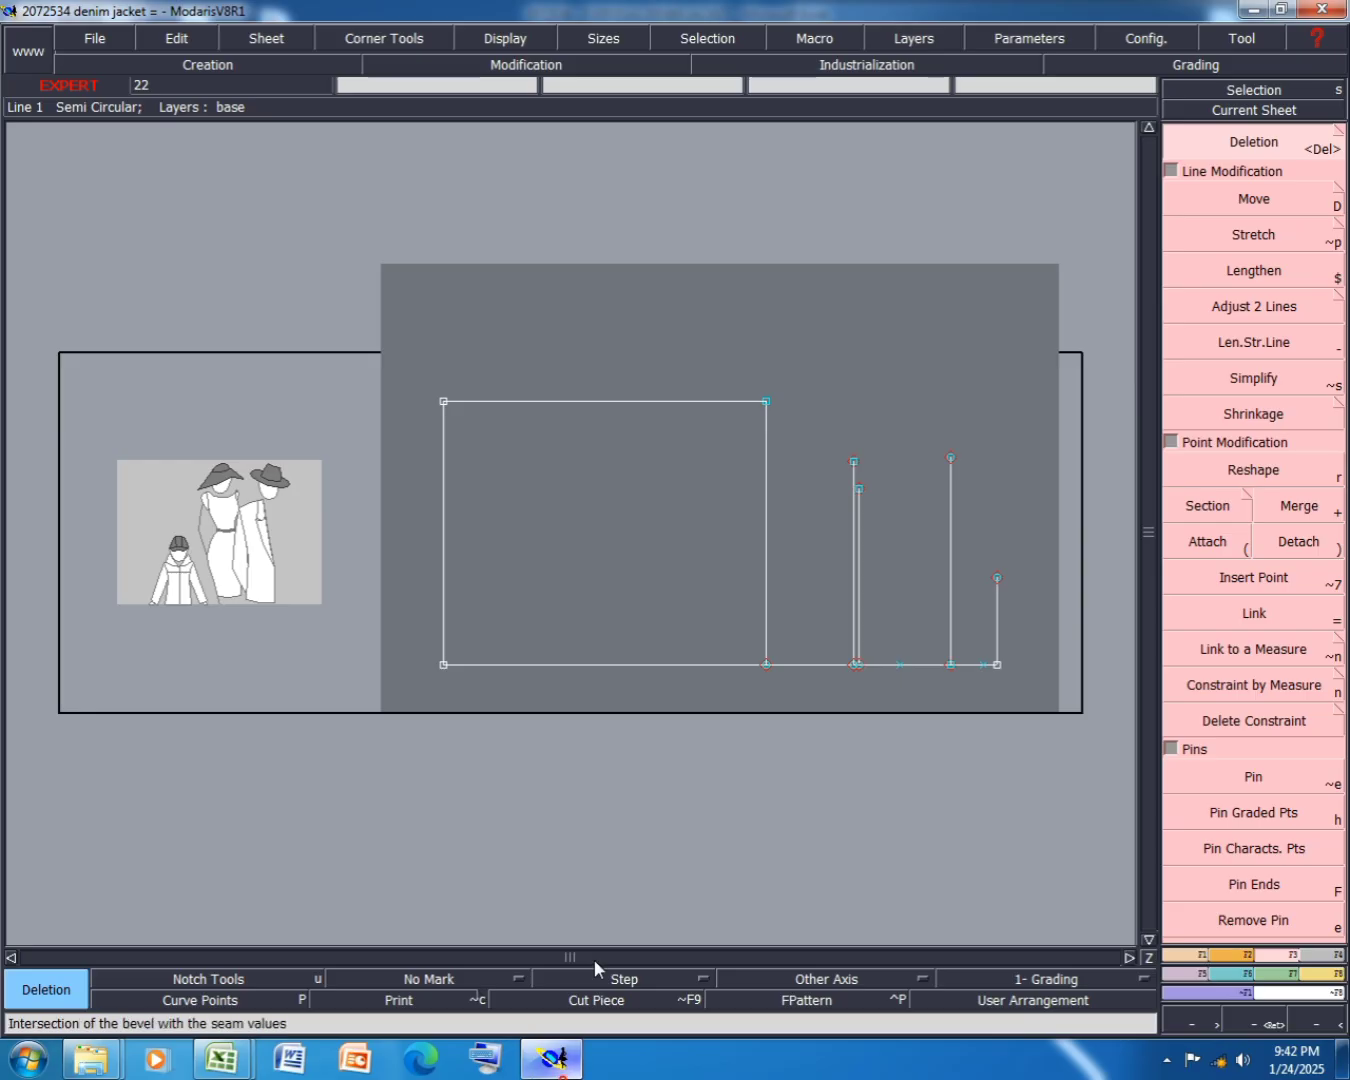
{"action": "left_click", "coordinate": [1311, 975]}
{"action": "left_click", "coordinate": [1257, 314]}
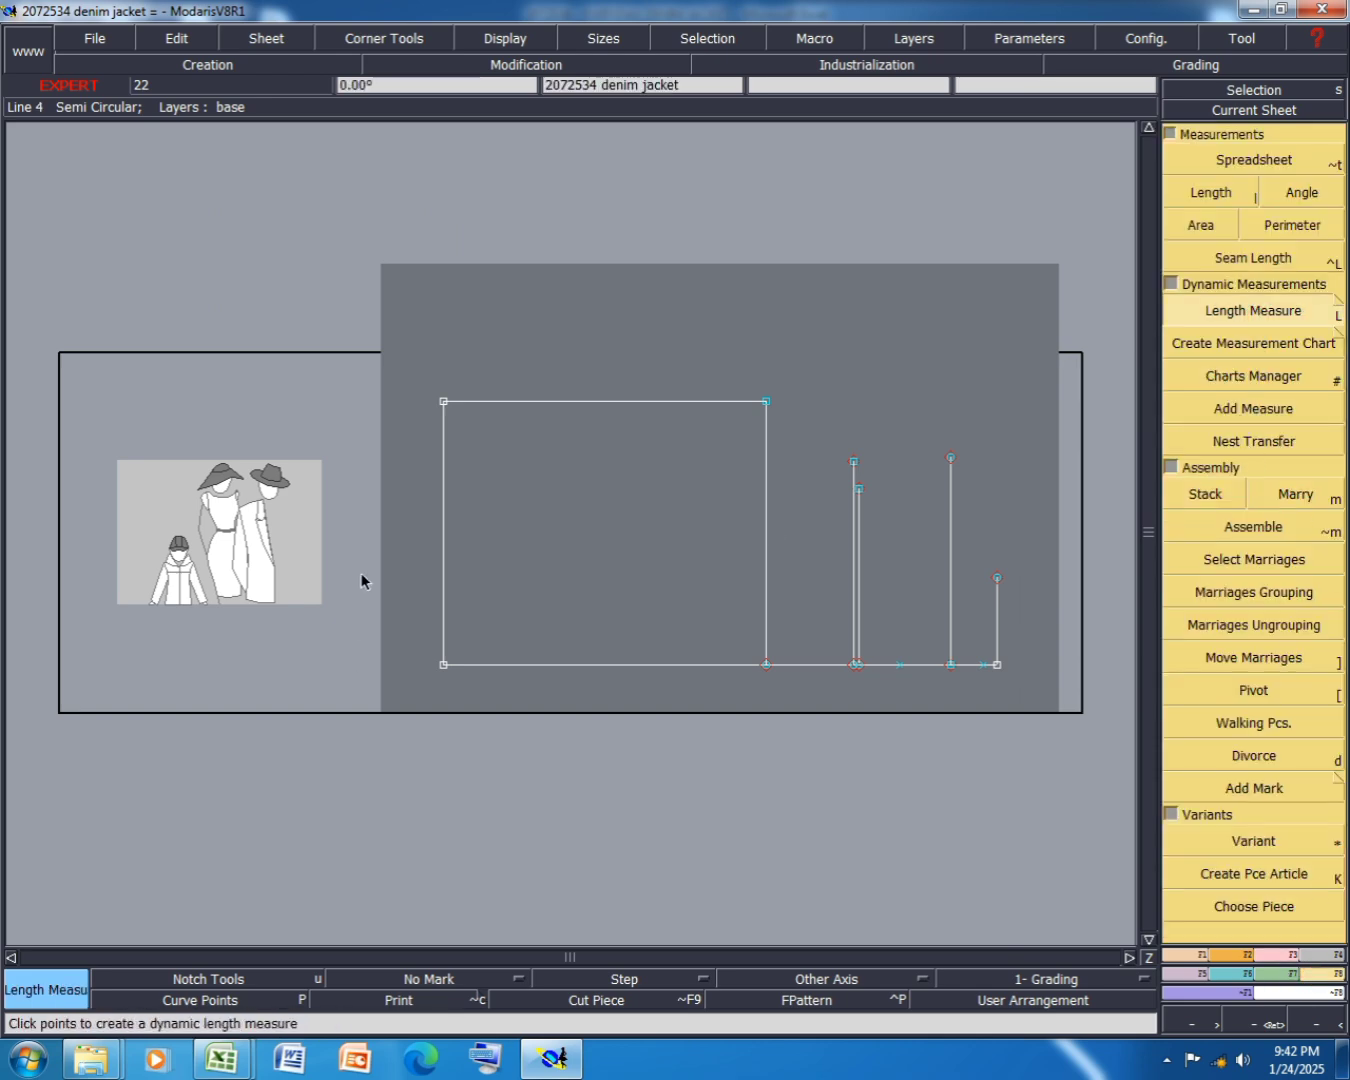
{"action": "left_click", "coordinate": [444, 503]}
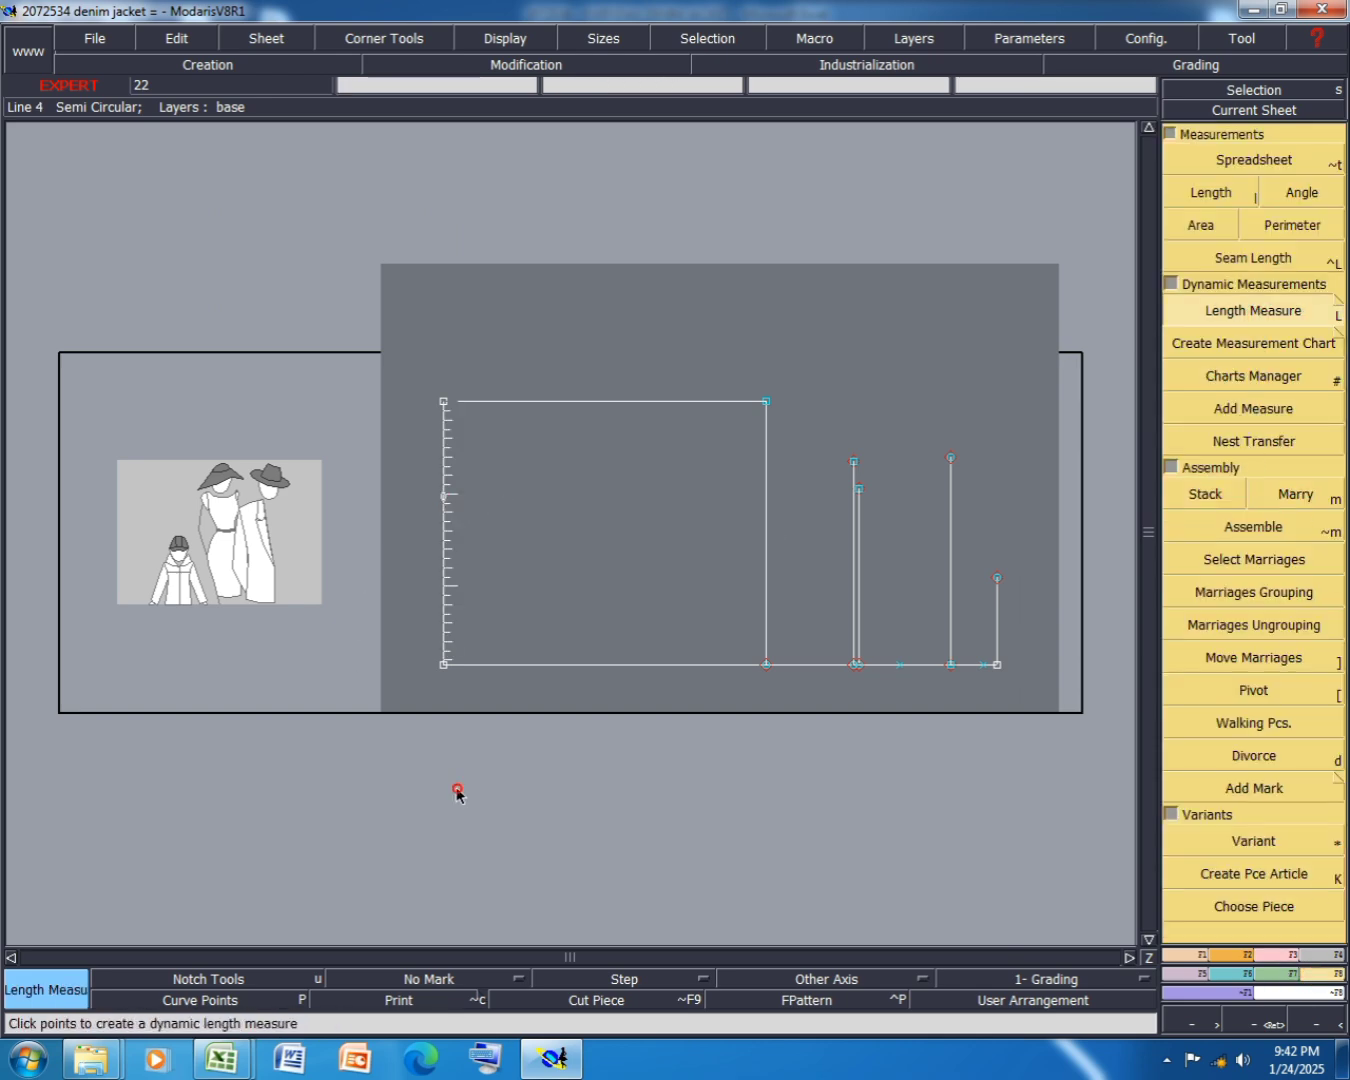
- Move the hem line's upper end point by 0 cm in X and -1.50 cm in Y
{"action": "left_click", "coordinate": [1290, 956]}
{"action": "left_click", "coordinate": [1276, 851]}
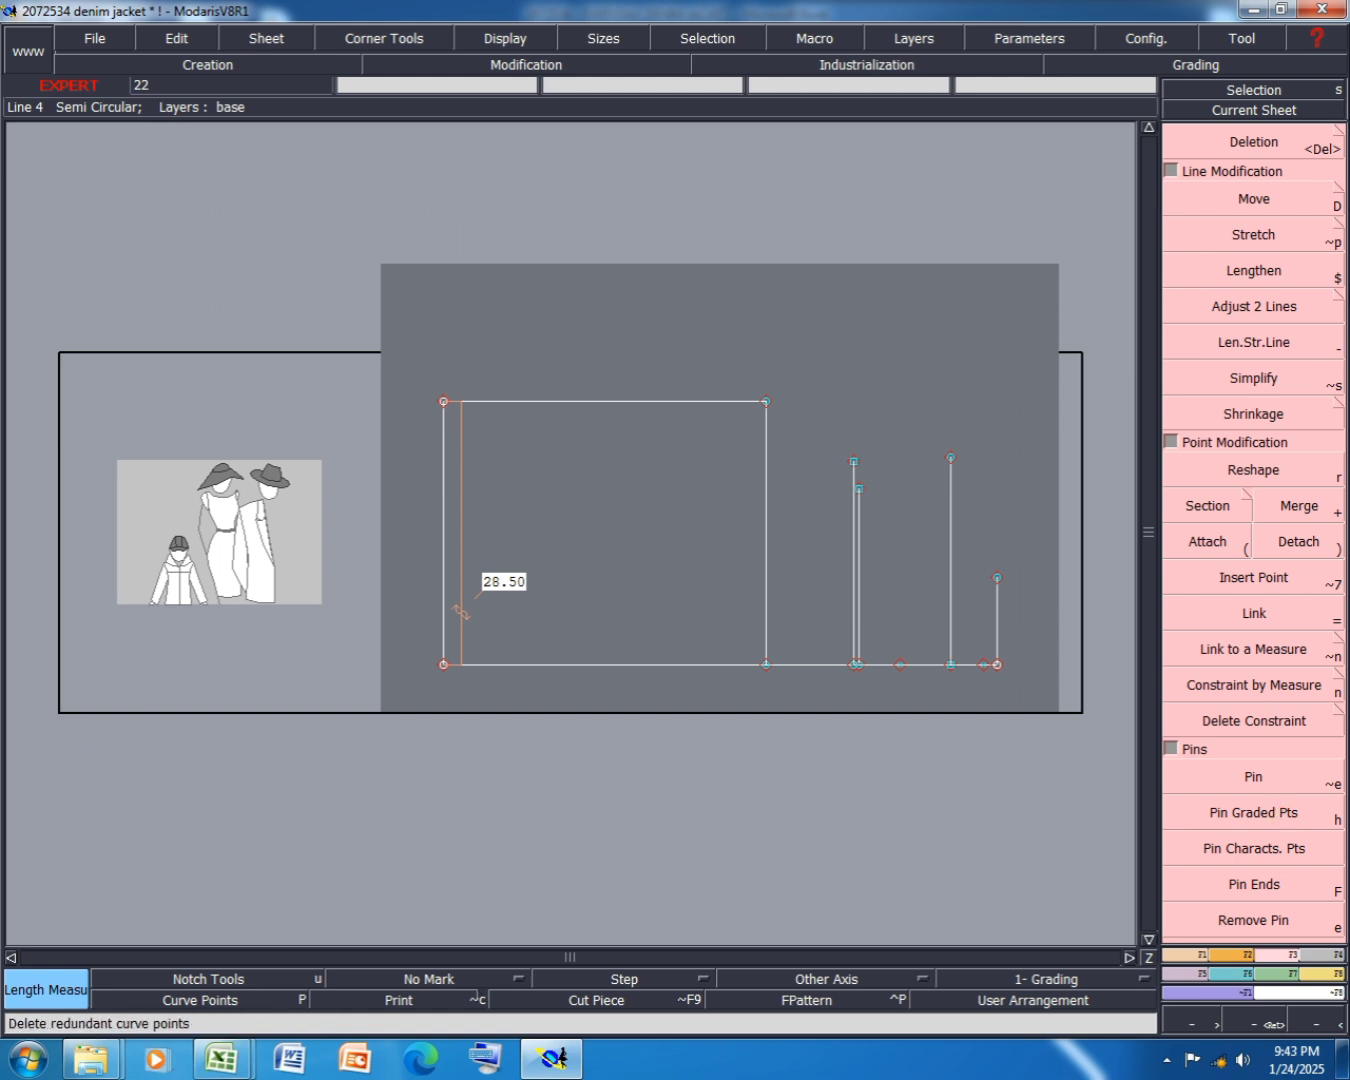
{"action": "left_click", "coordinate": [1262, 199]}
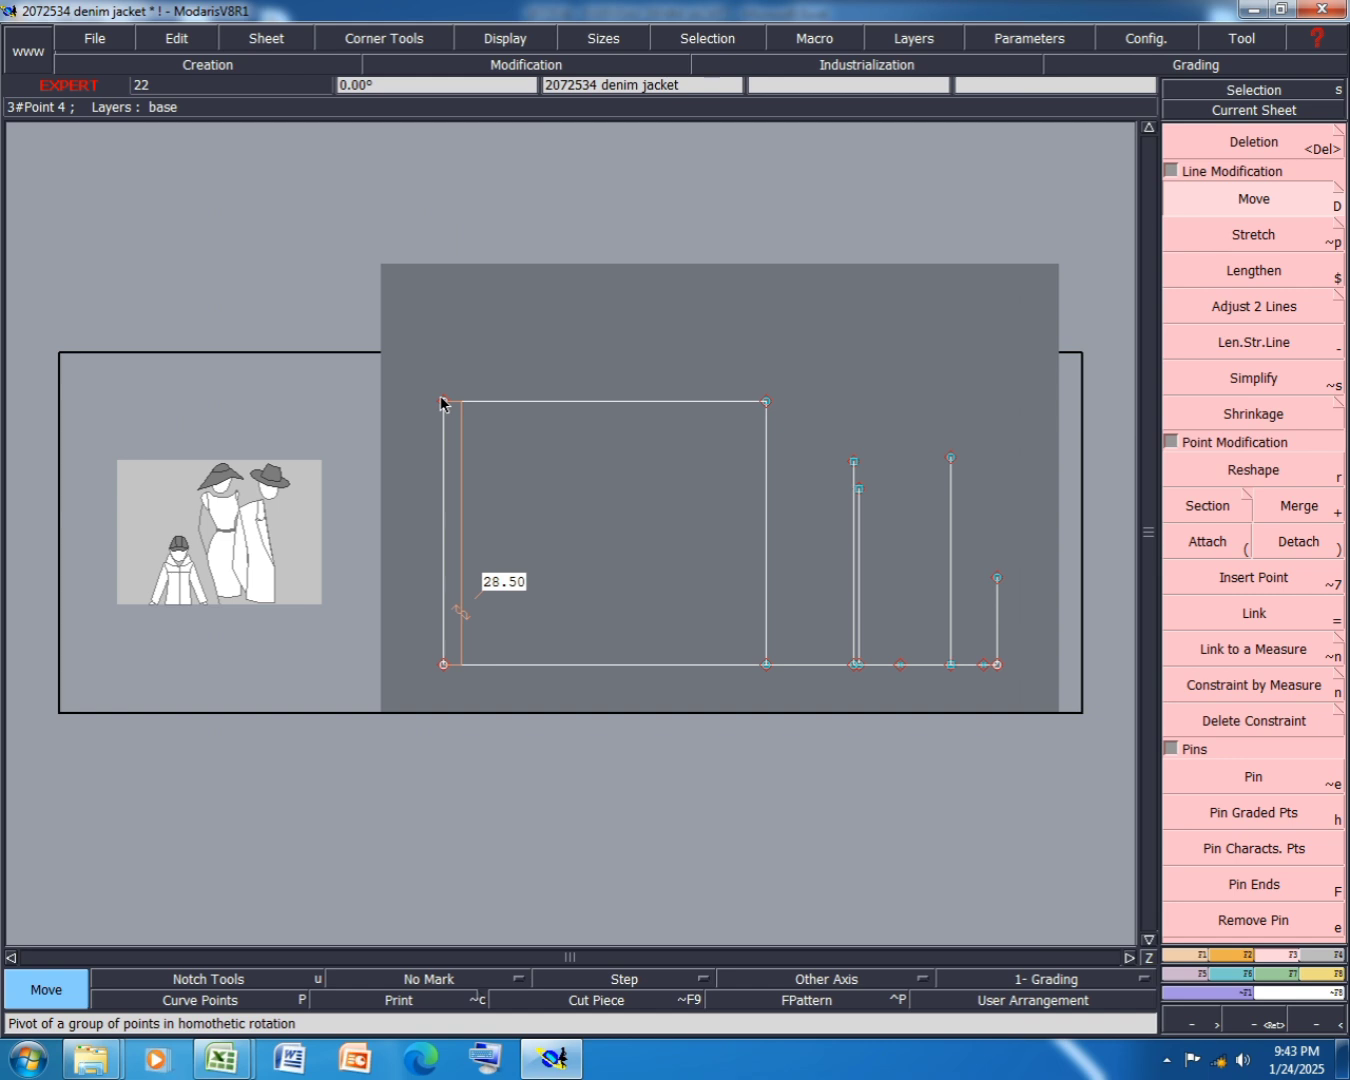
{"action": "left_click_drag", "start_coordinate": [440, 400], "coordinate": [443, 414]}
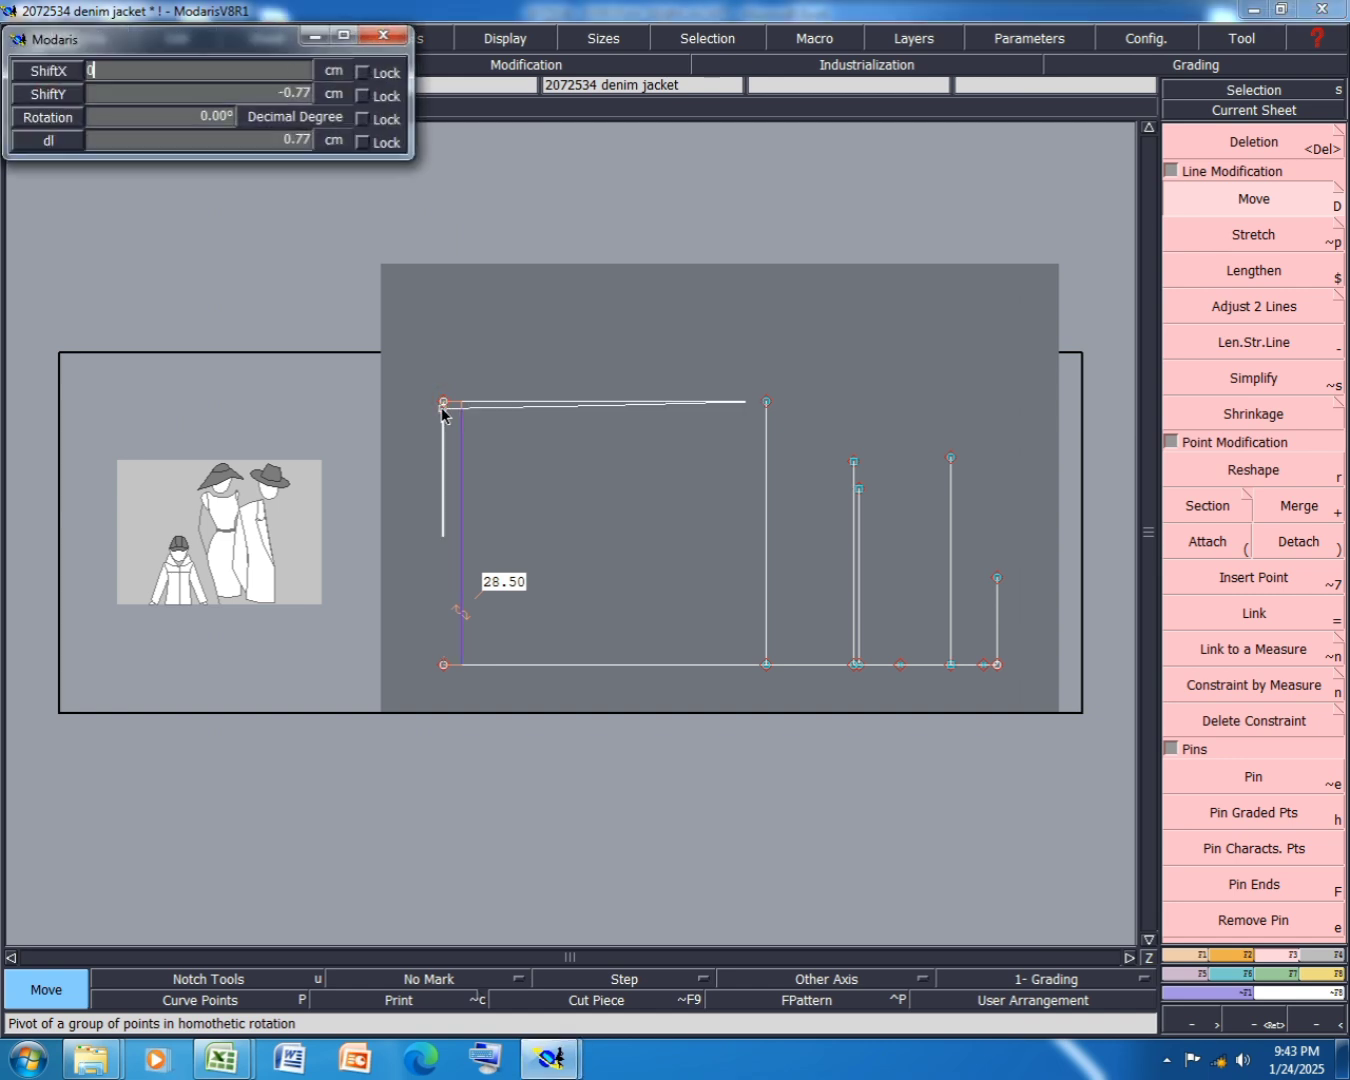
{"action": "type", "text": "0"}
{"action": "key", "text": "Tab"}
{"action": "type", "text": "-1.50"}
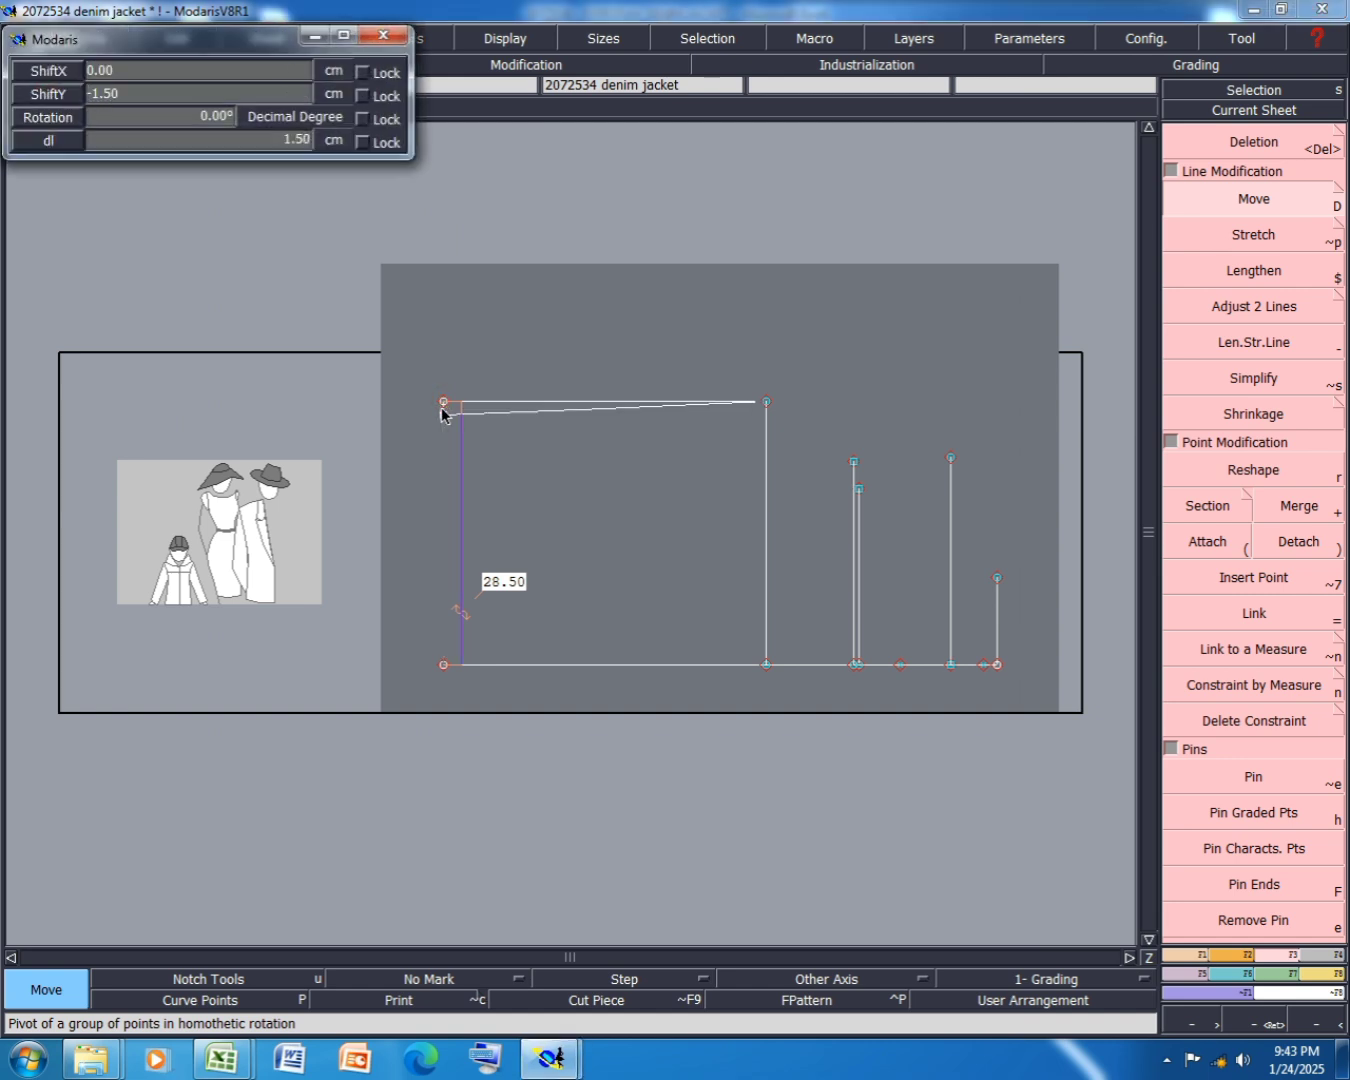
{"action": "key", "text": "Return"}
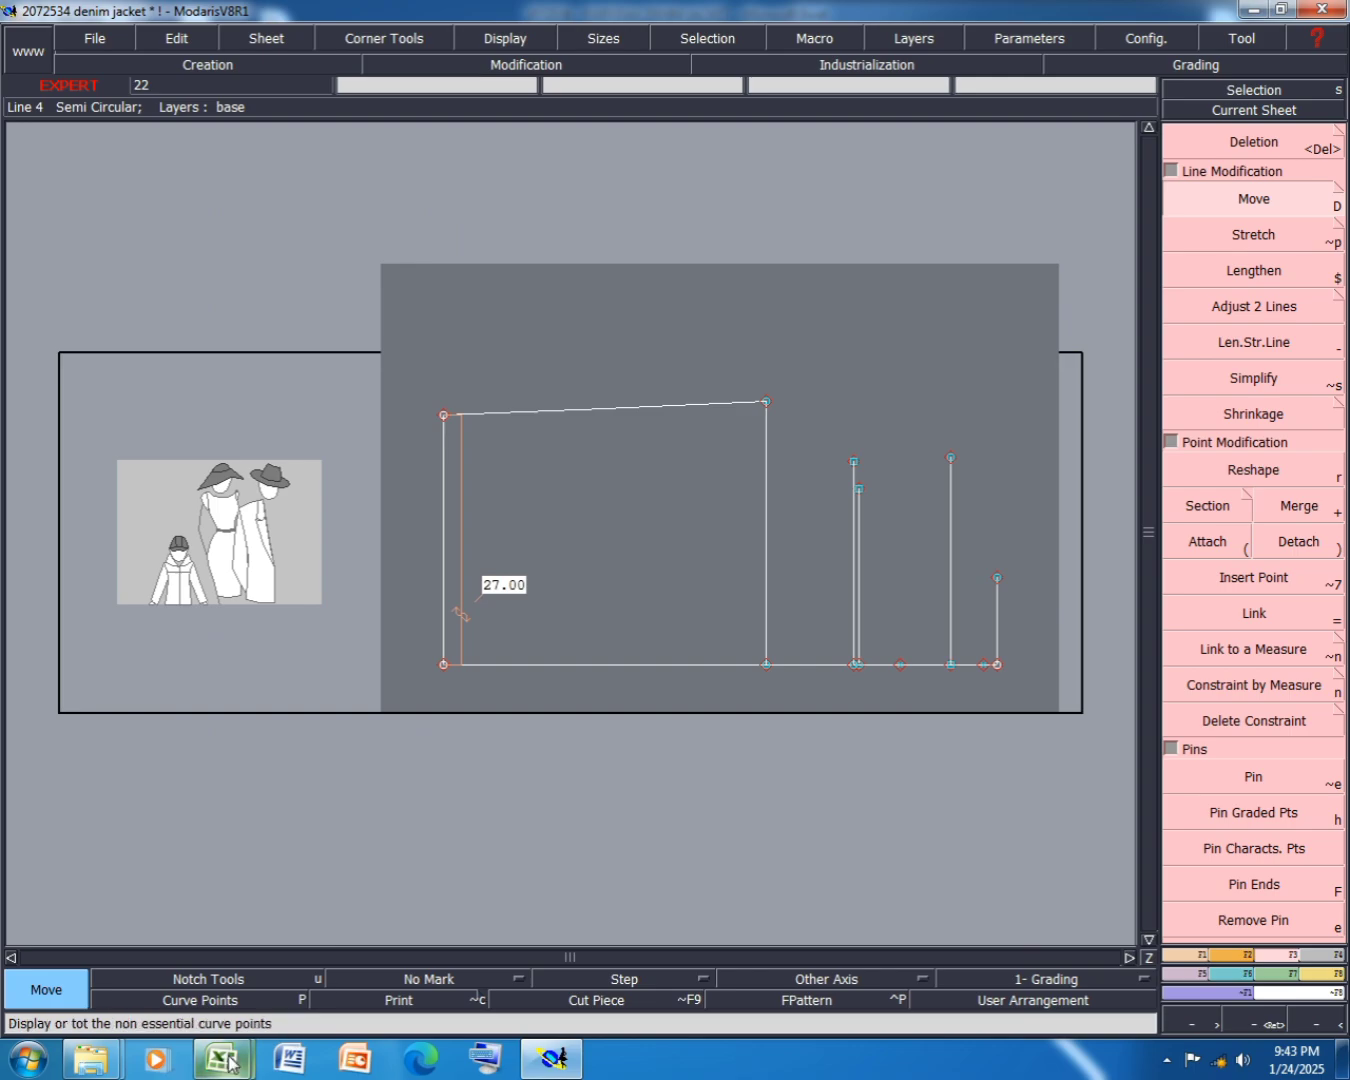
- Switch to the Excel spec workbook, highlight the centre back length and front length rows in yellow, and save the workbook
{"action": "mouse_move", "coordinate": [221, 1052]}
{"action": "left_click", "coordinate": [343, 936]}
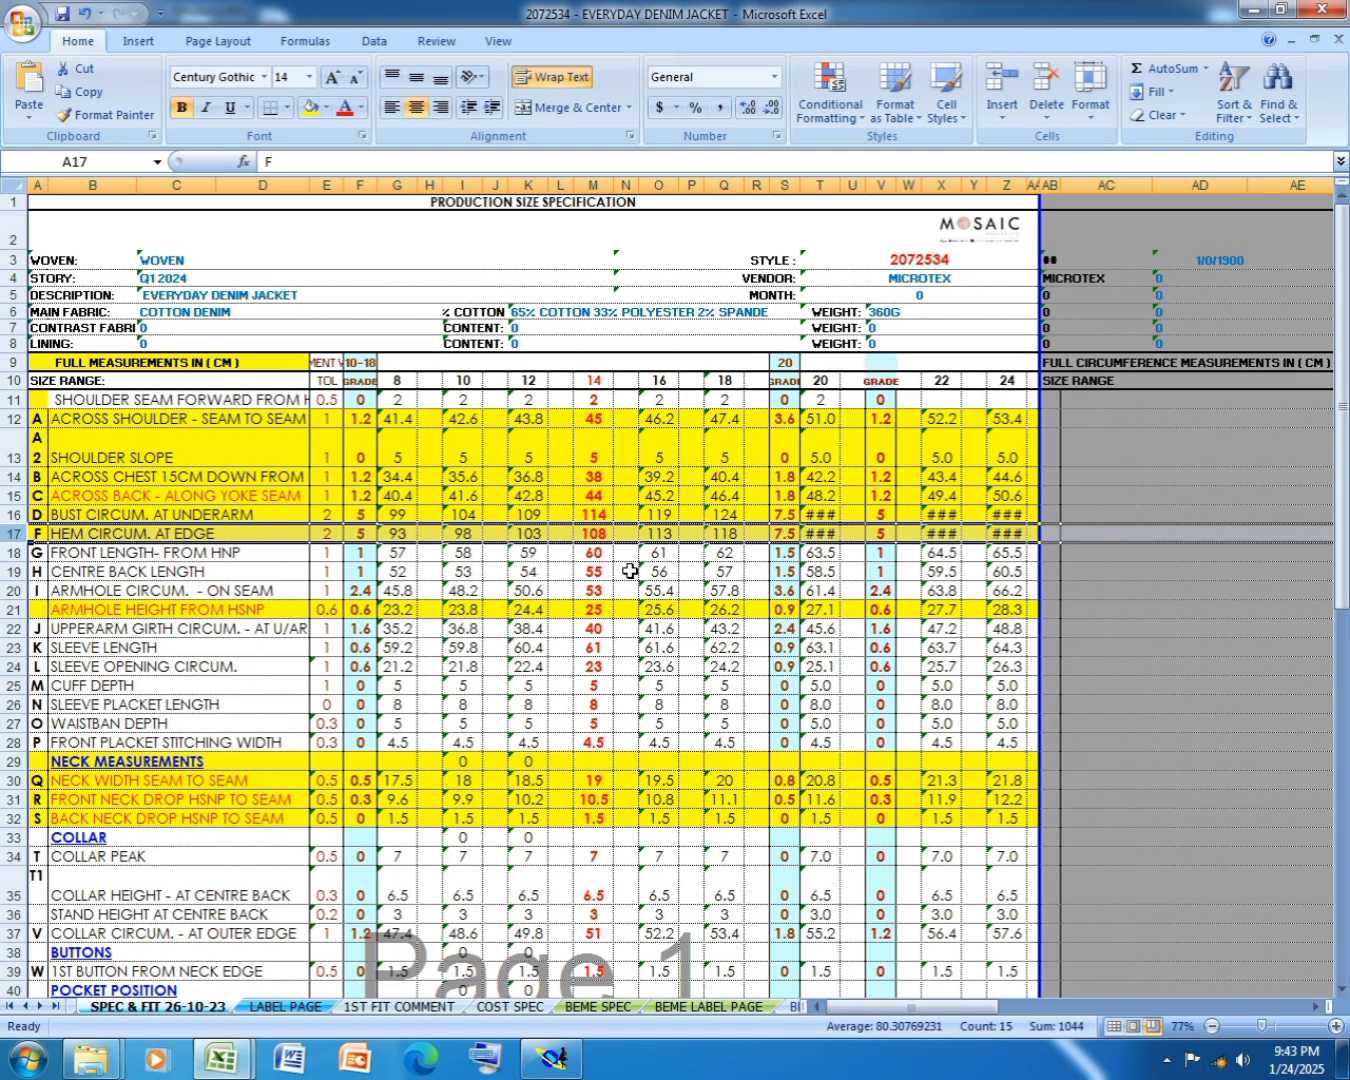
{"action": "left_click", "coordinate": [18, 552]}
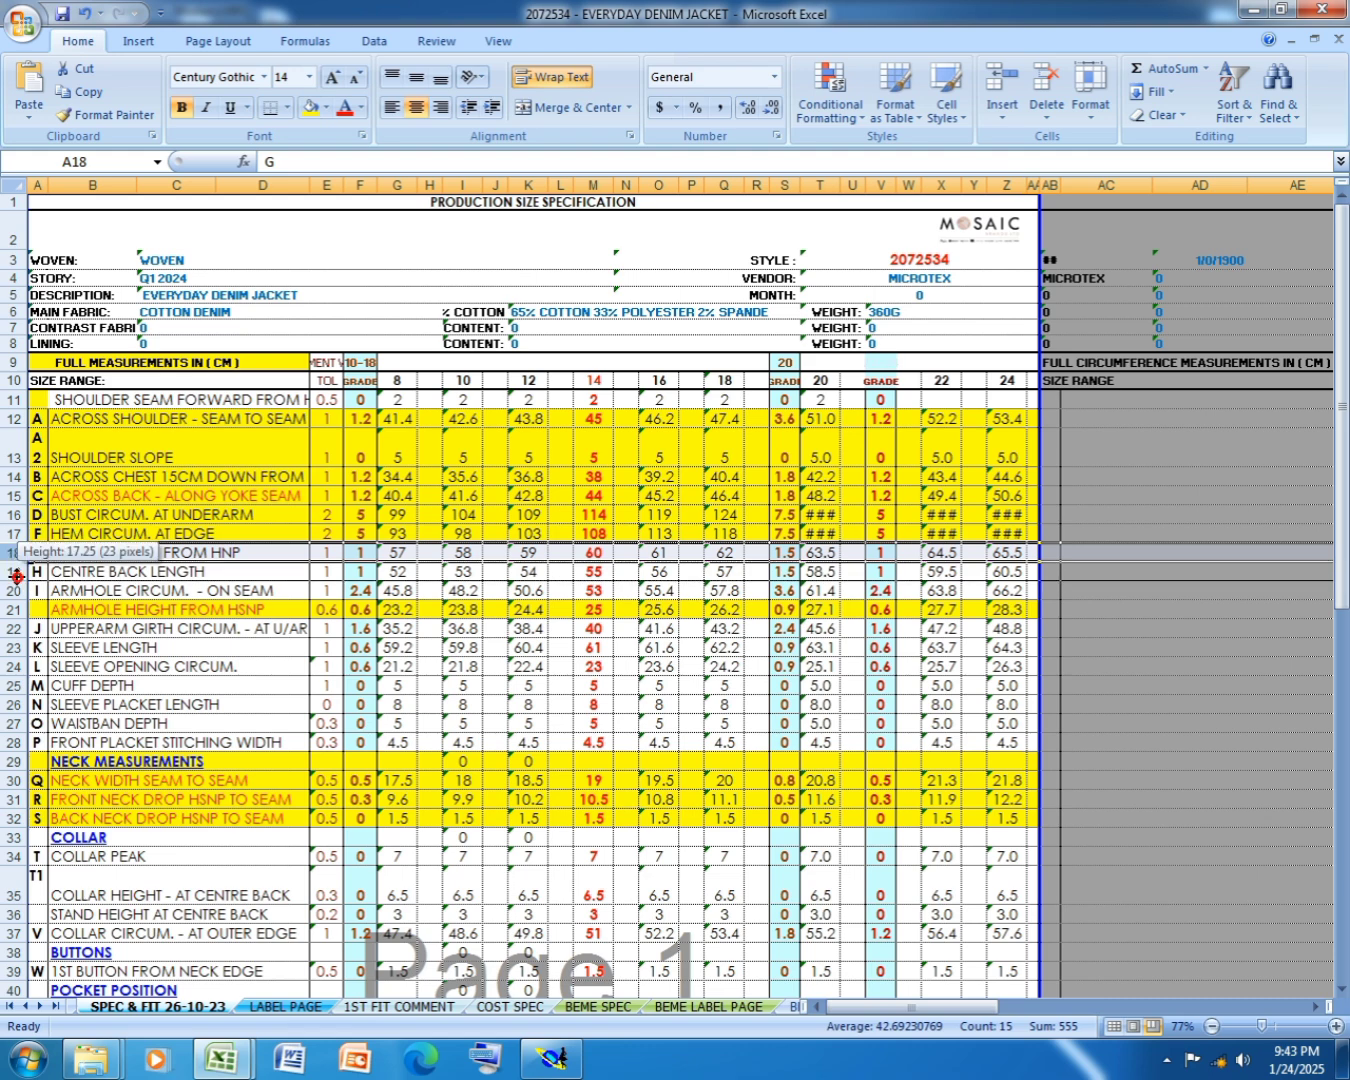
{"action": "right_click", "coordinate": [16, 573]}
{"action": "left_click", "coordinate": [137, 549]}
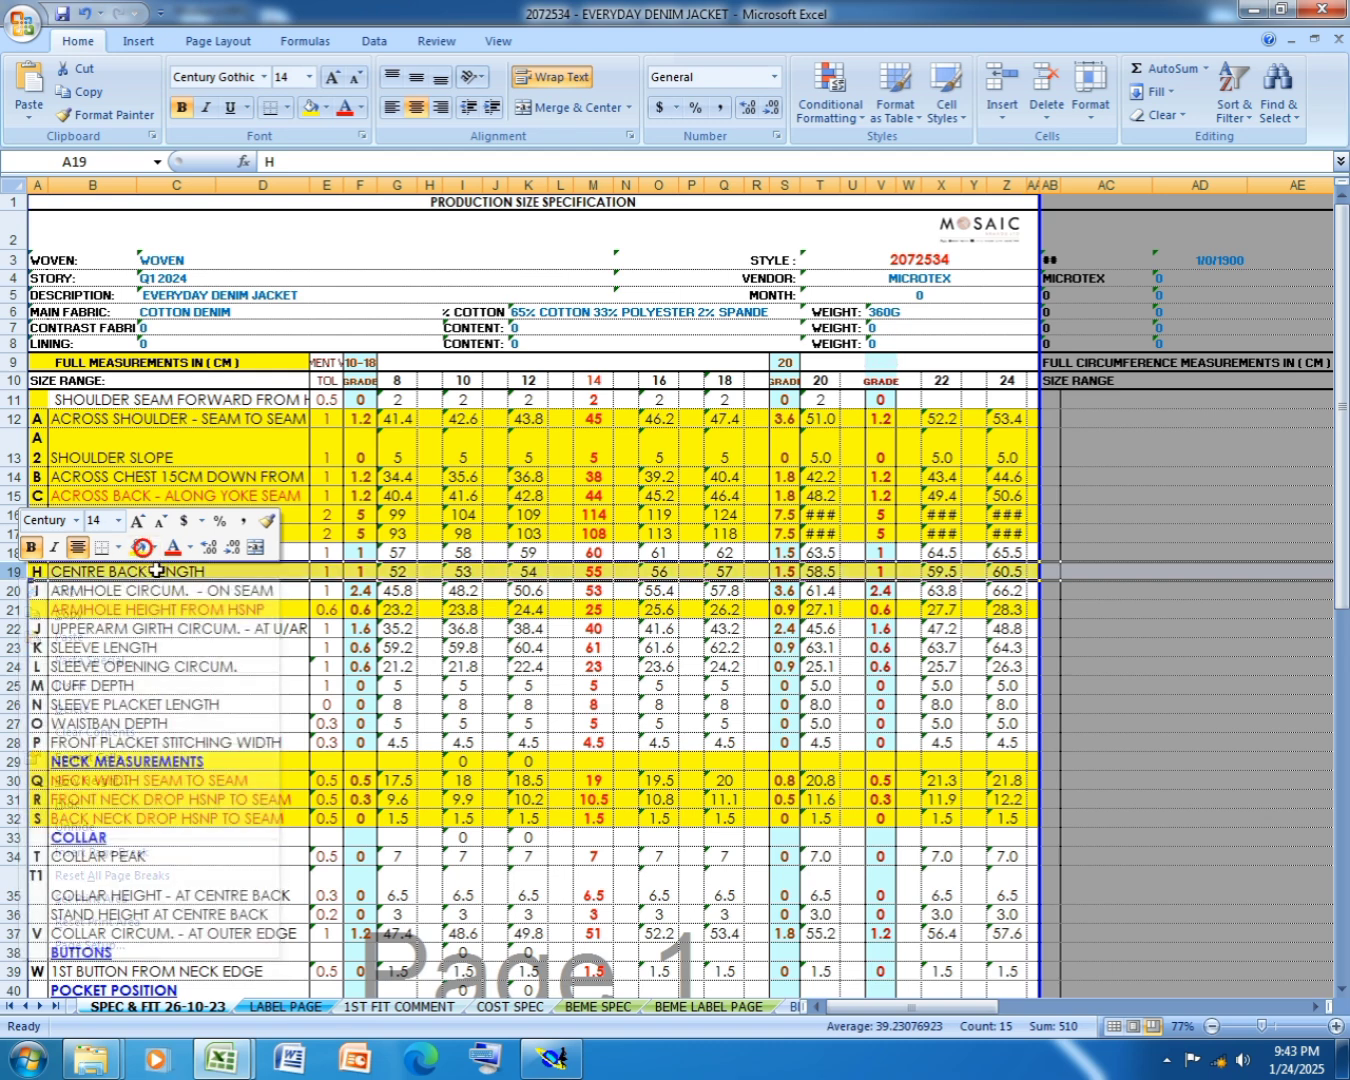
{"action": "right_click", "coordinate": [13, 552]}
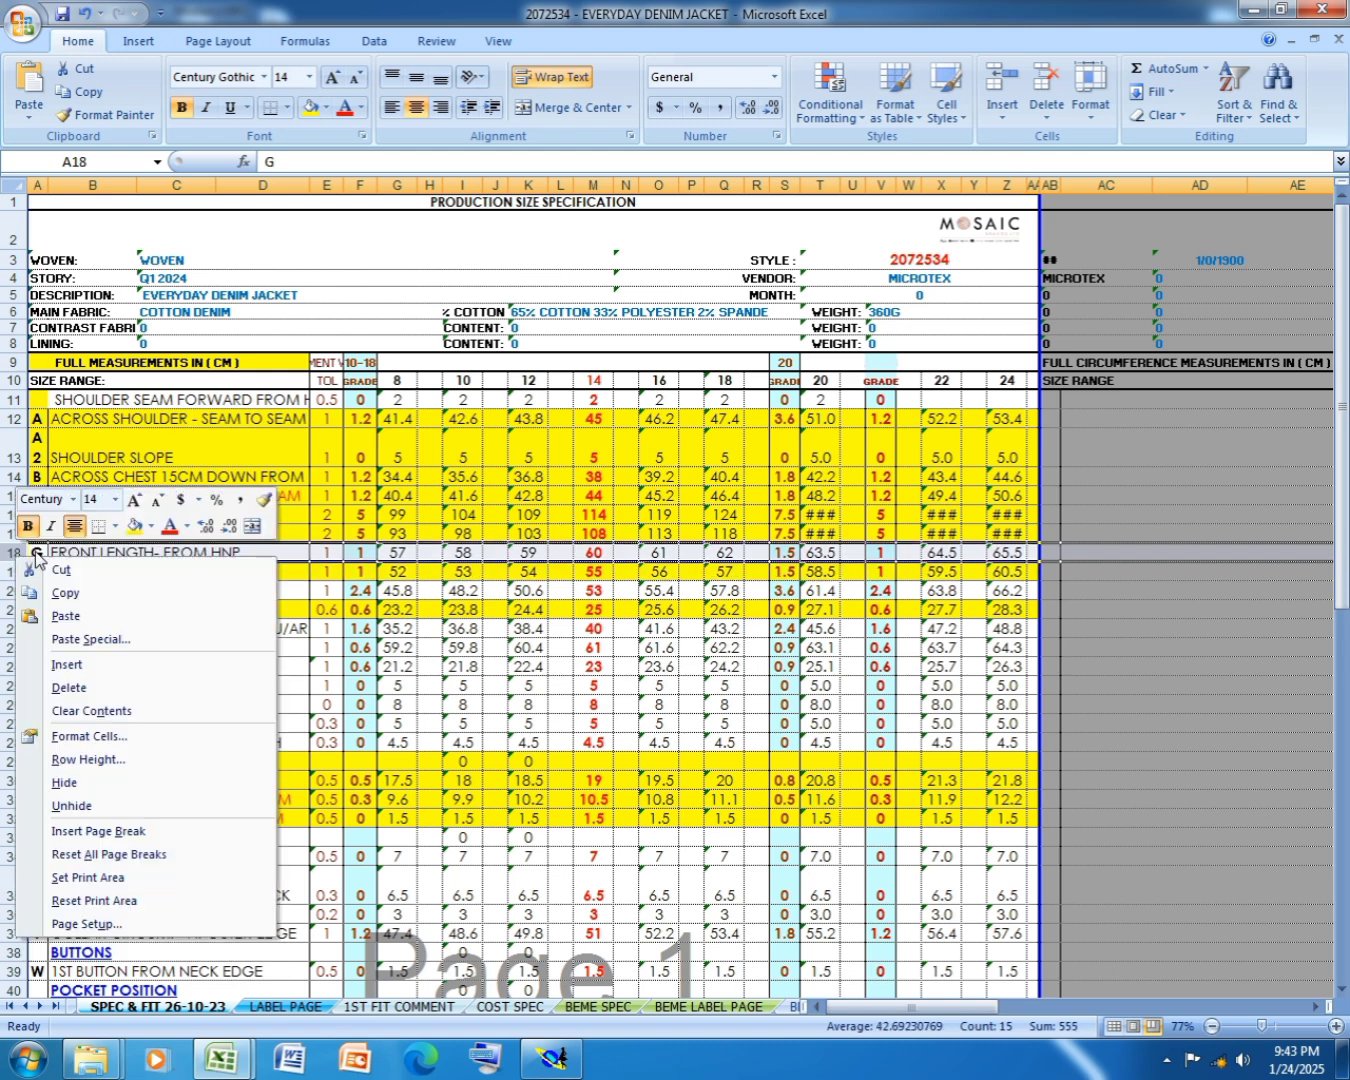
{"action": "left_click", "coordinate": [134, 526]}
{"action": "key", "text": "ctrl+s"}
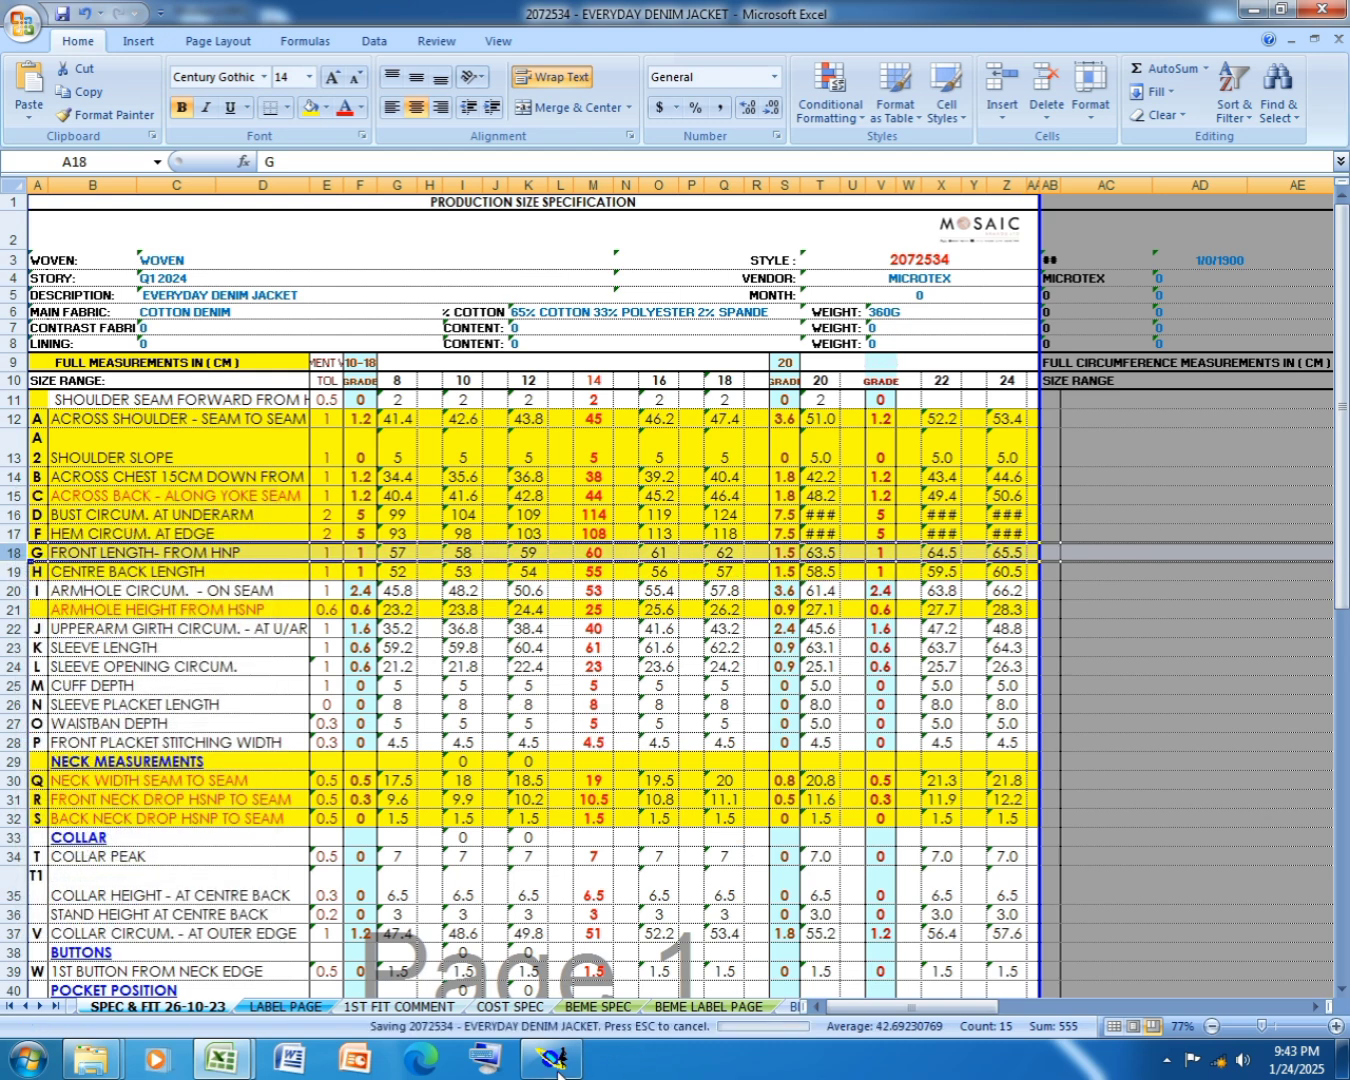
- Return to Modaris and create a developed point at -55 cm from the back neck drop point along the centre line
{"action": "left_click", "coordinate": [550, 1057]}
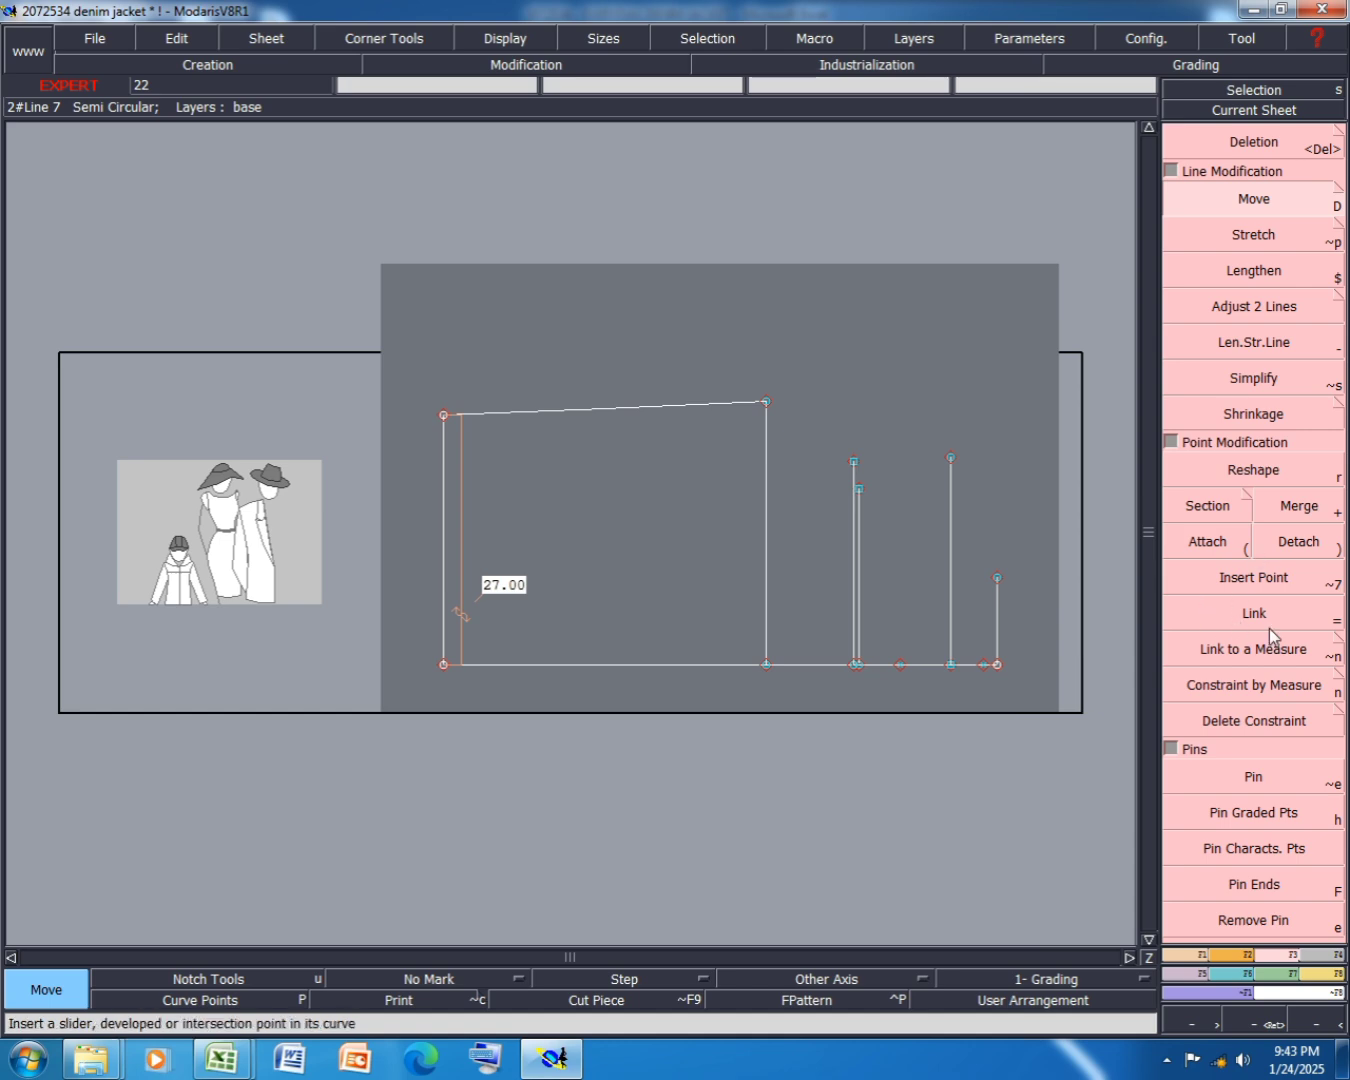
{"action": "left_click", "coordinate": [1194, 955]}
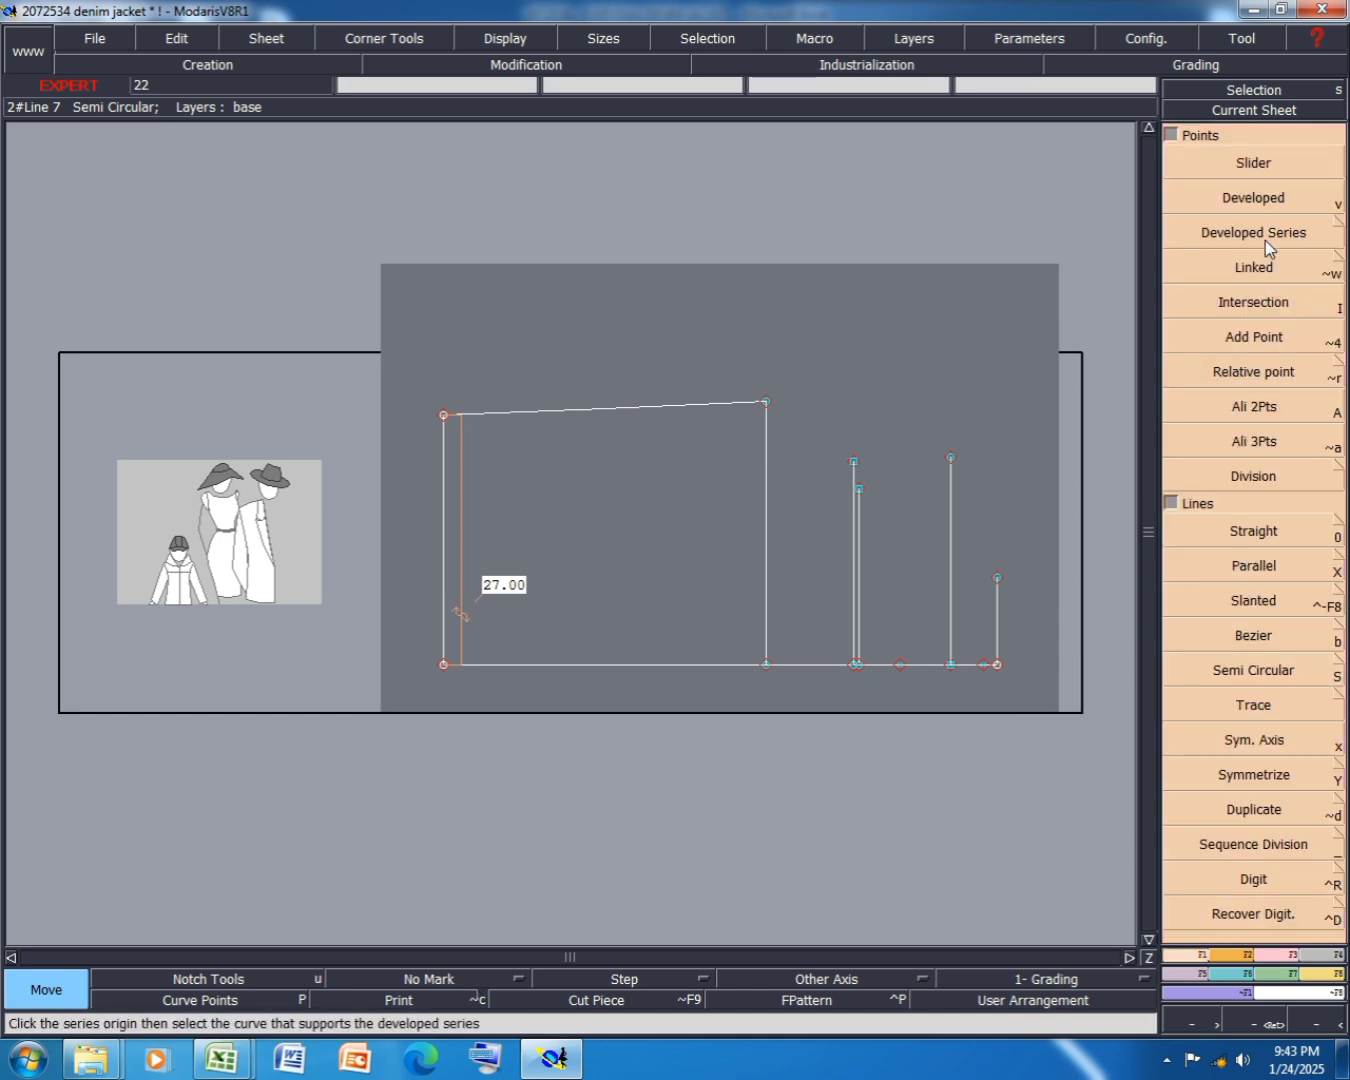
{"action": "left_click", "coordinate": [1254, 198]}
{"action": "left_click", "coordinate": [983, 665]}
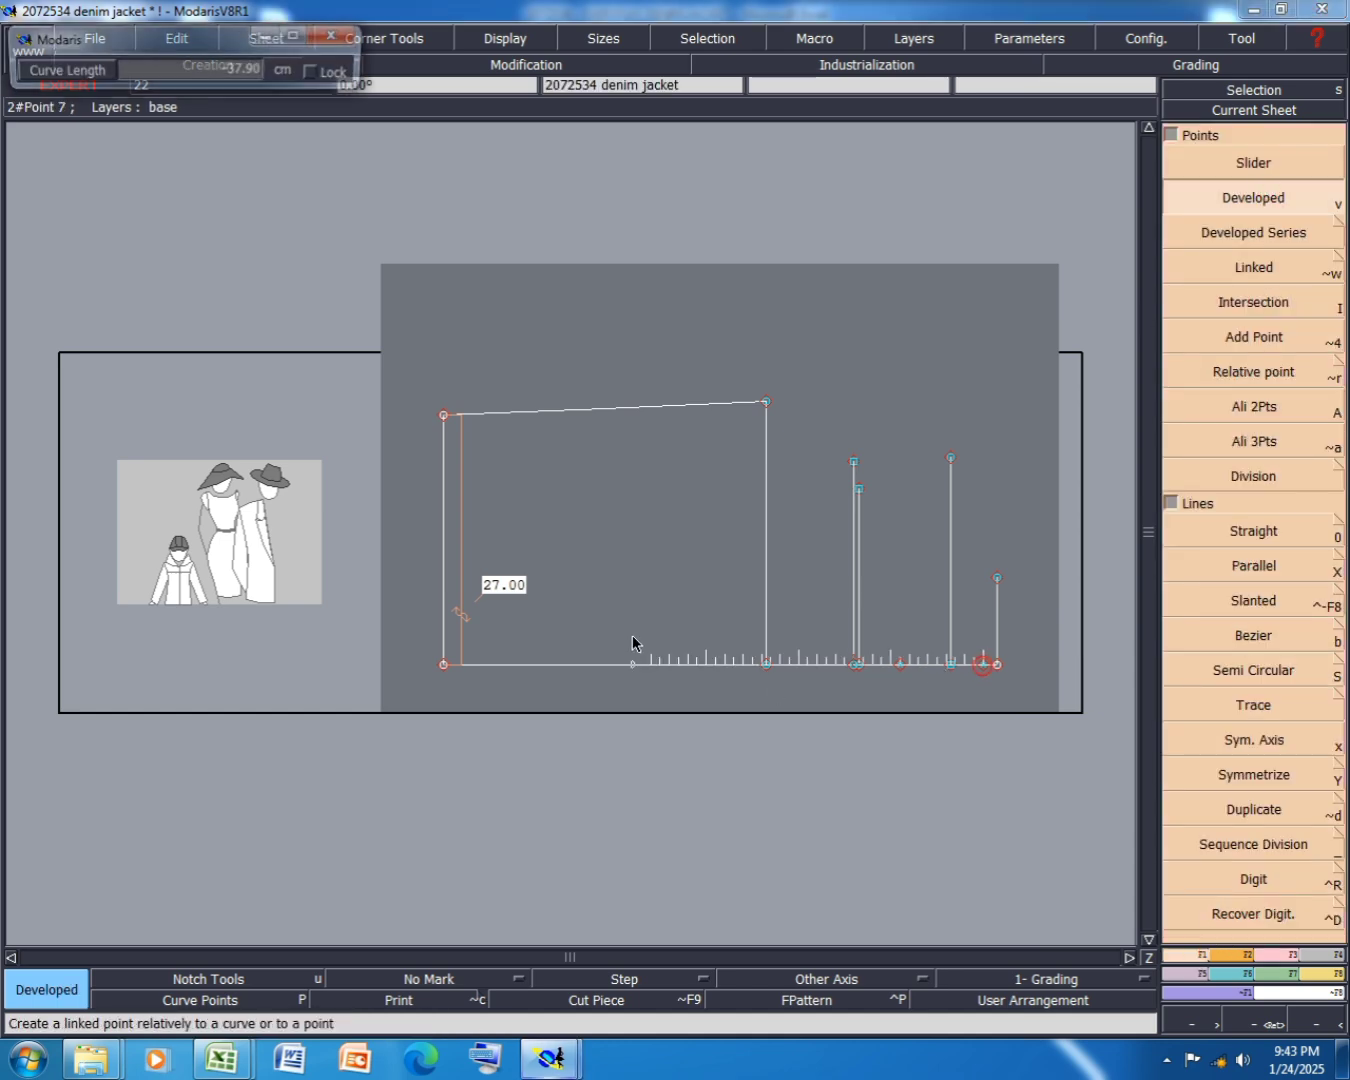
{"action": "key", "text": "BackSpace"}
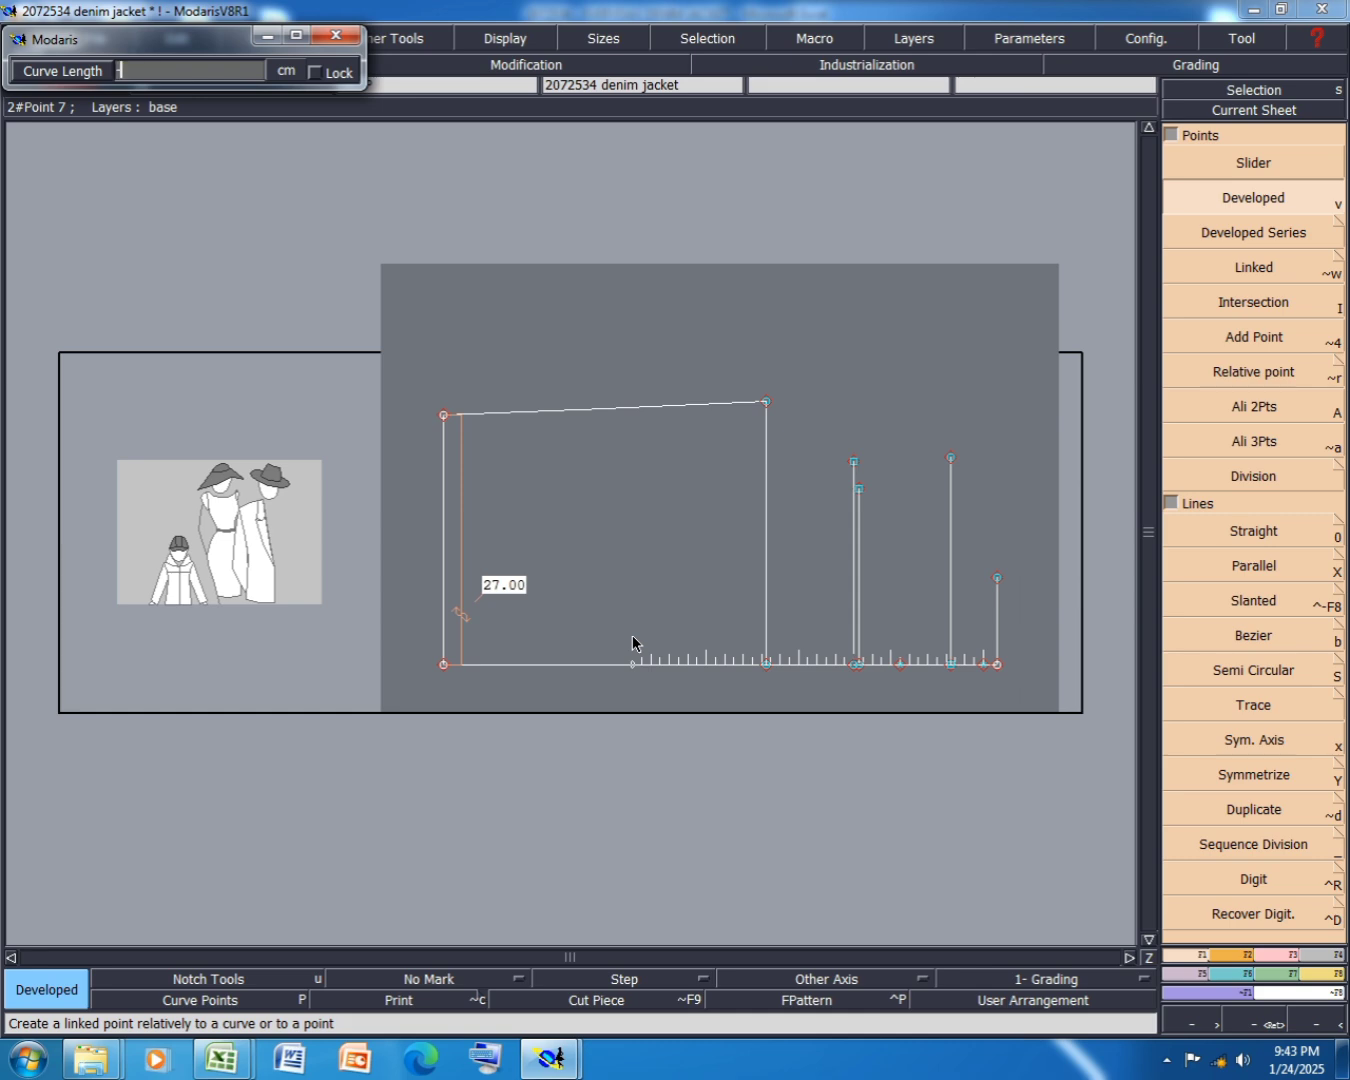
{"action": "type", "text": "-55"}
{"action": "key", "text": "Return"}
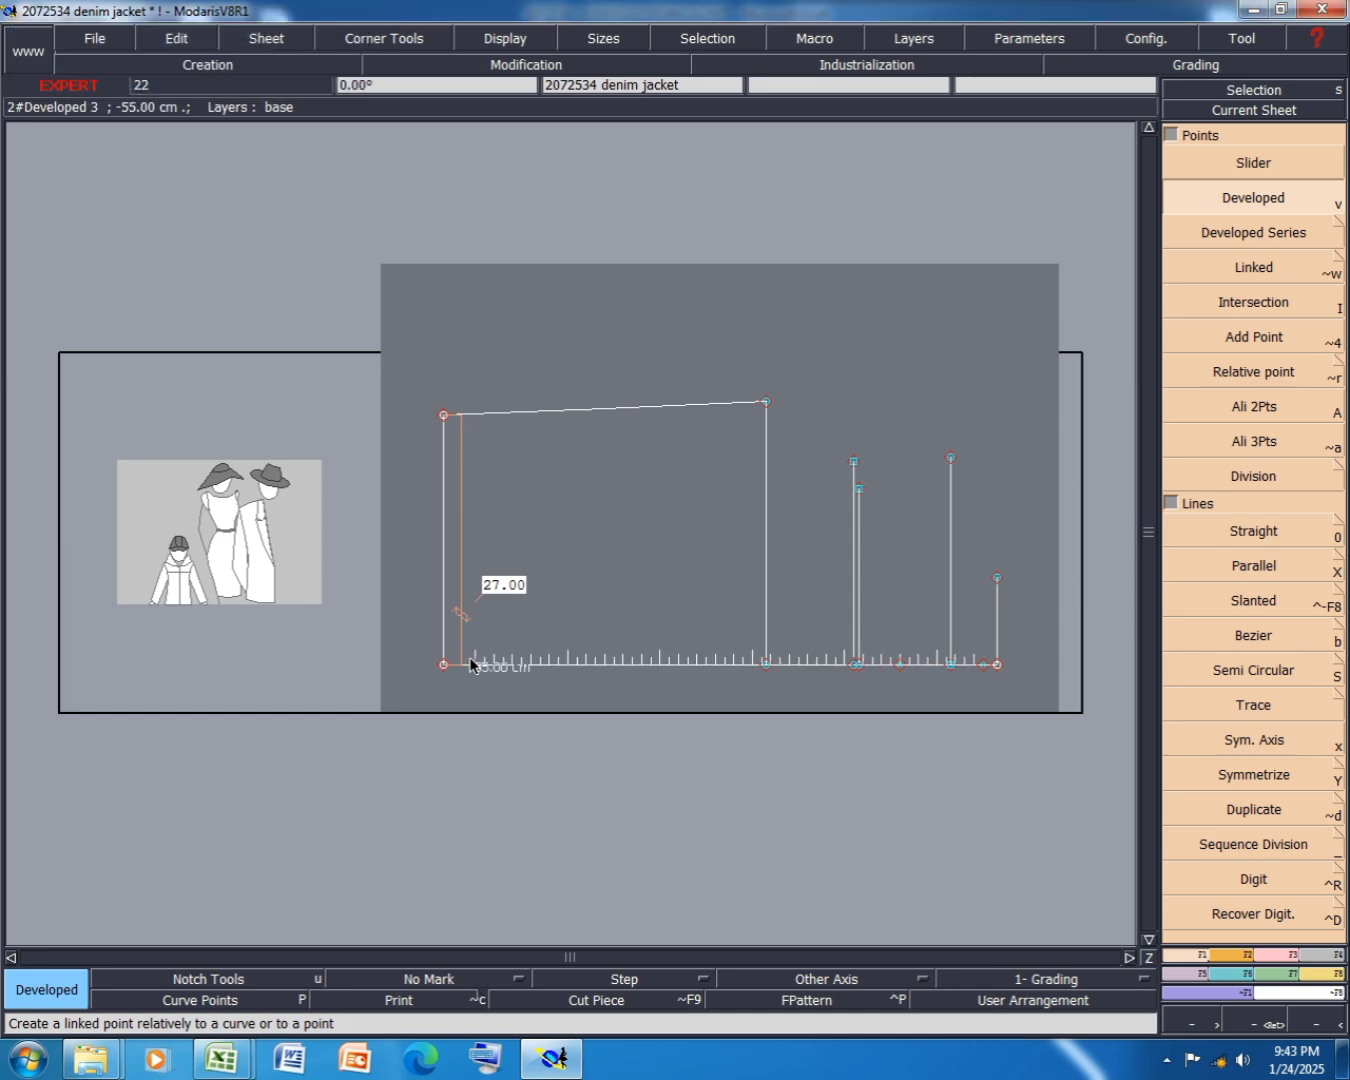
- Insert the centre back length point into the centre line and save the model
{"action": "left_click", "coordinate": [1287, 958]}
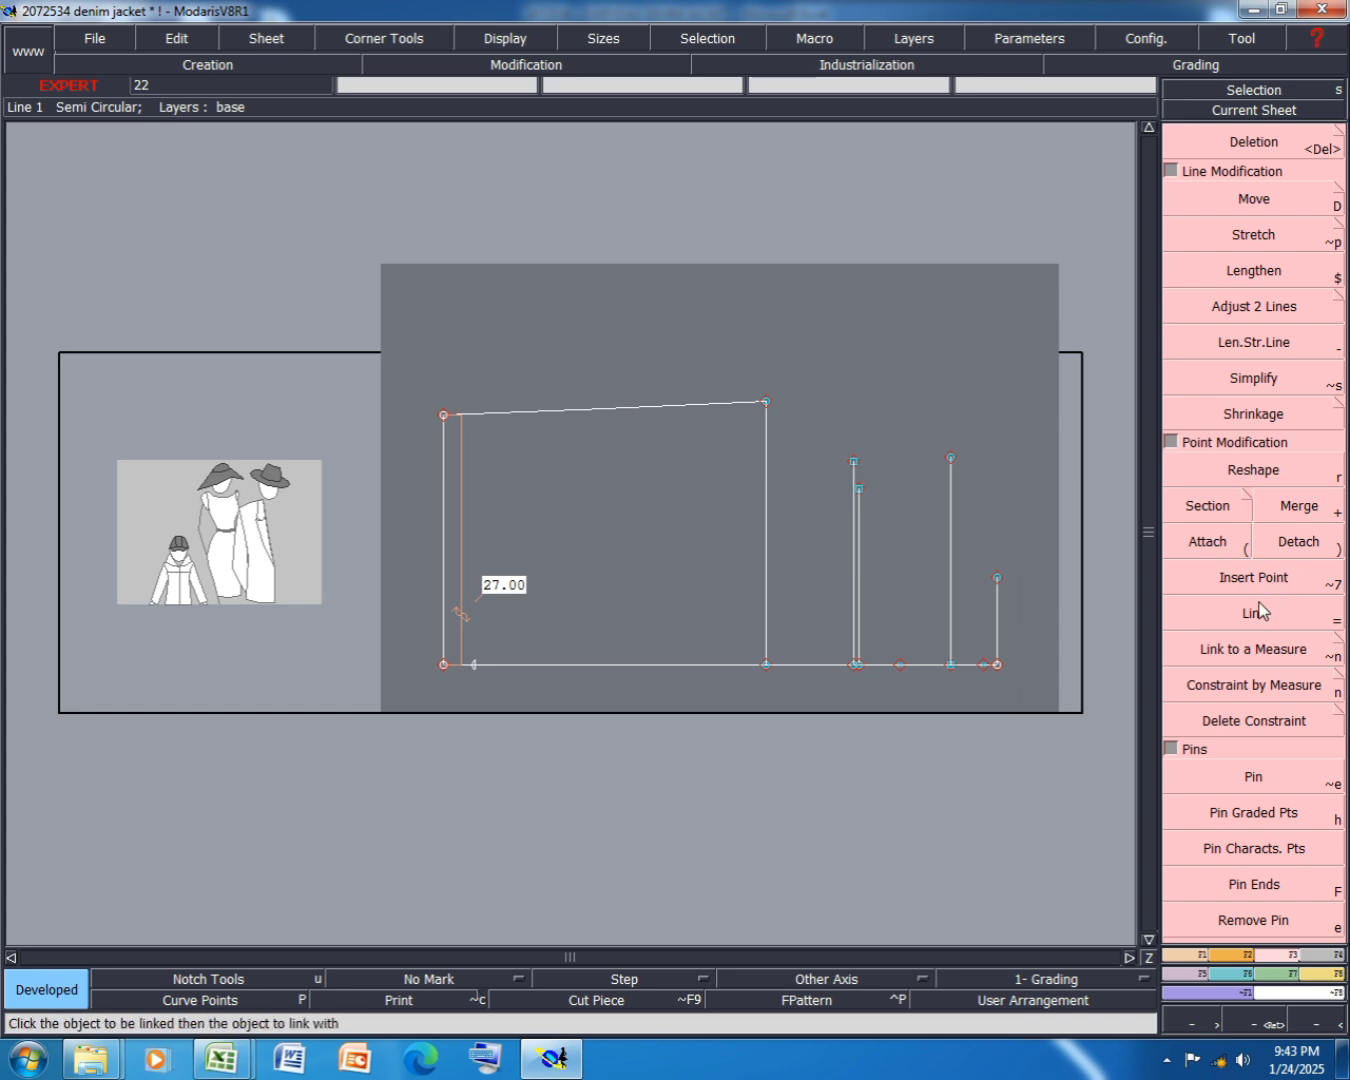
{"action": "left_click", "coordinate": [1275, 576]}
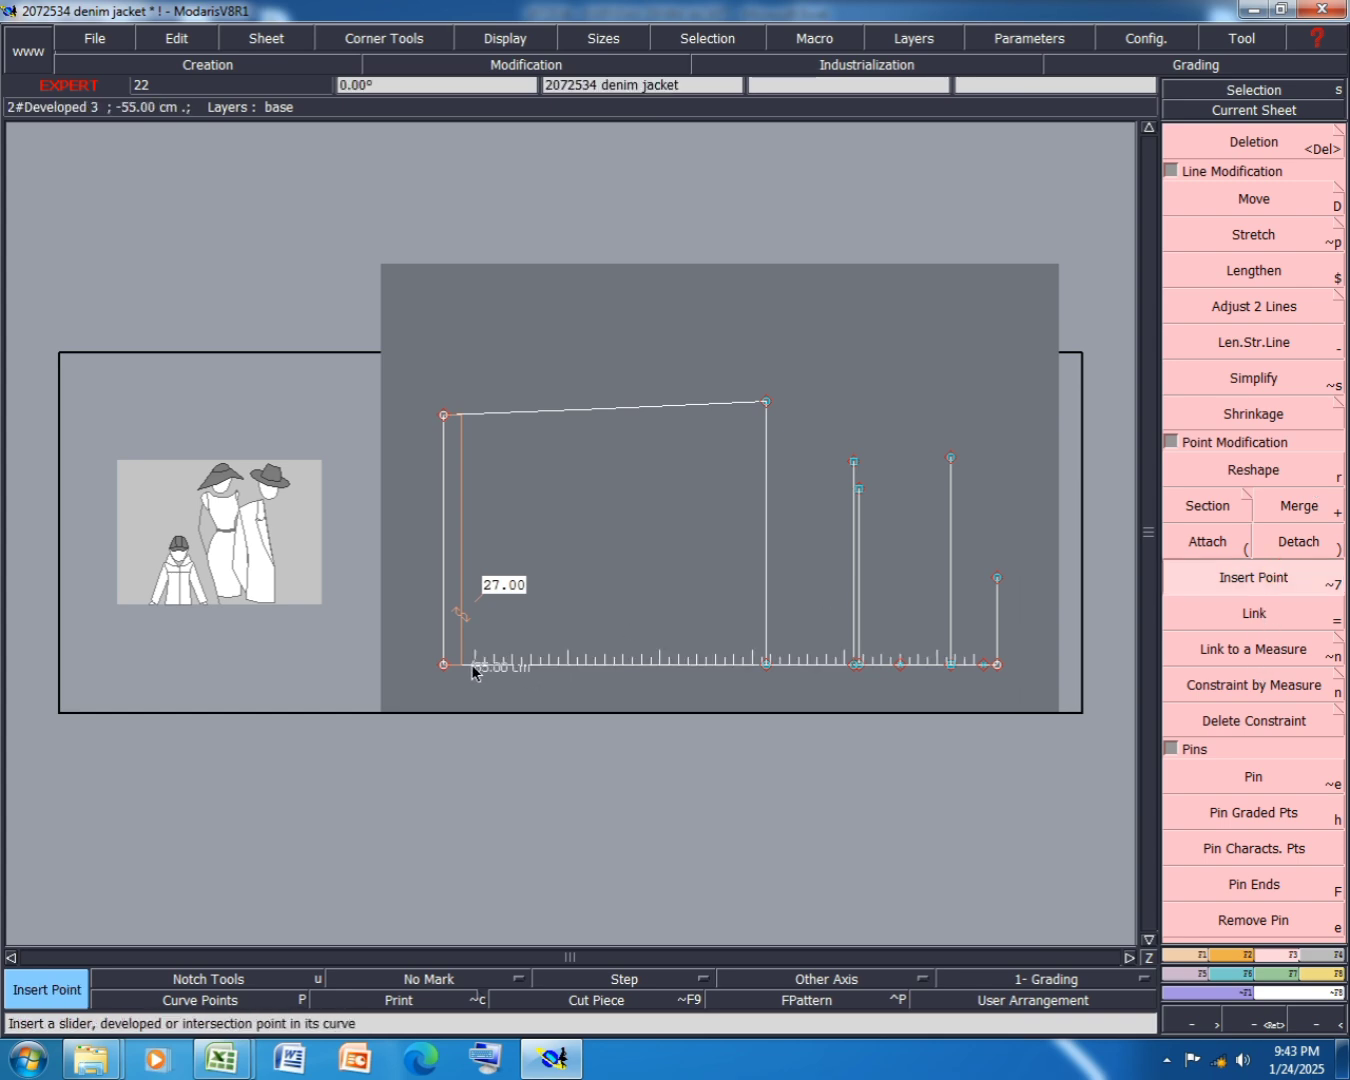
{"action": "key", "text": "ctrl+i"}
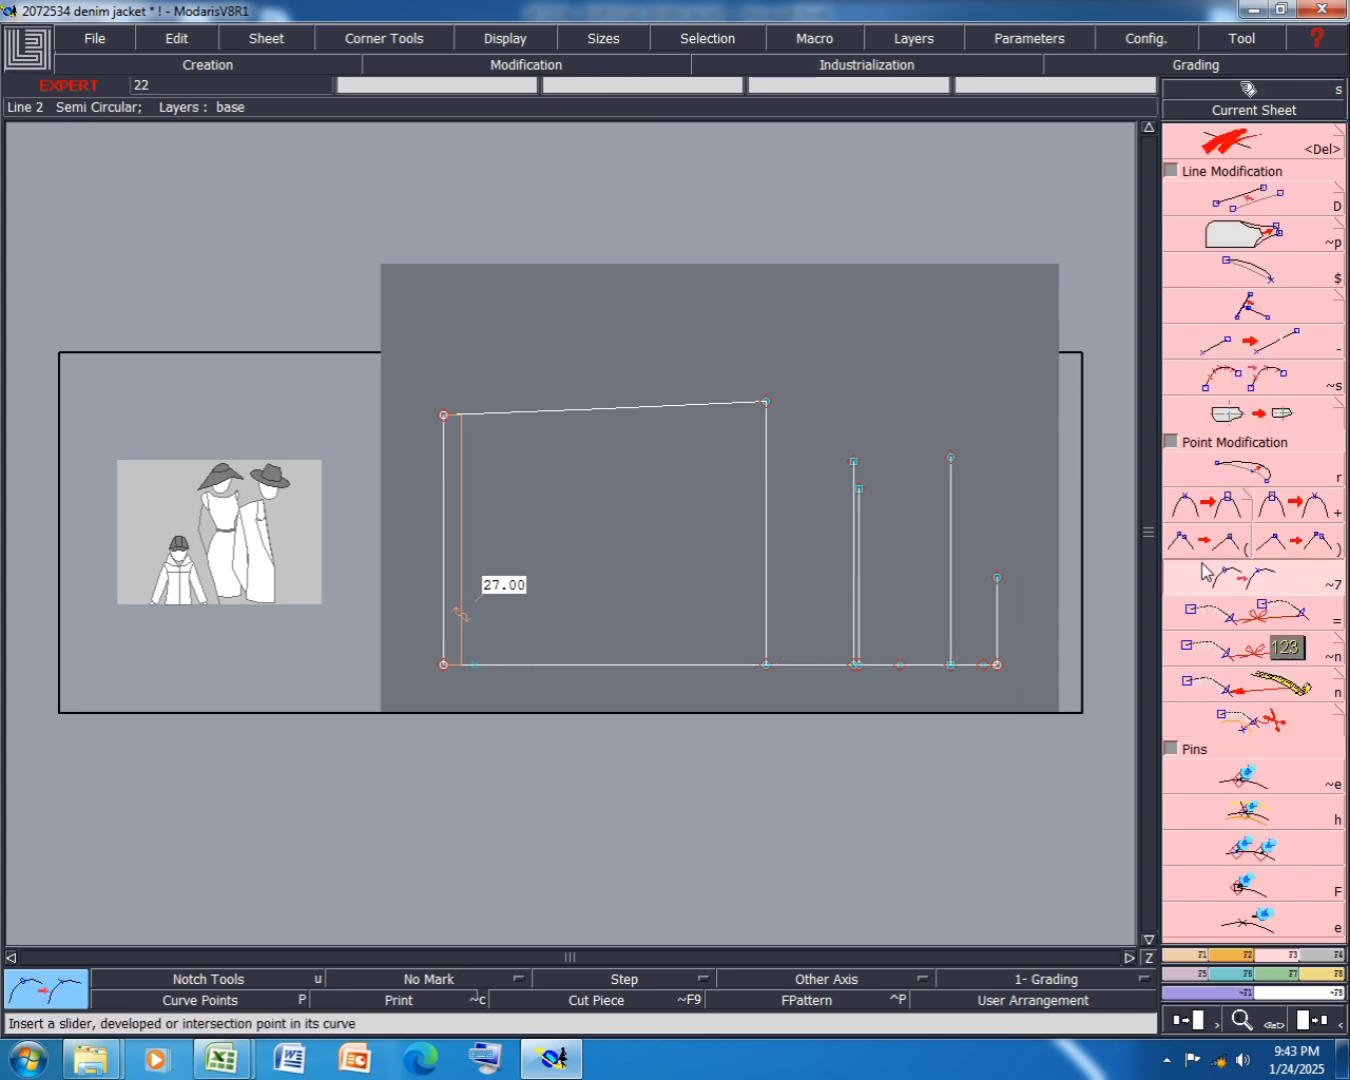
{"action": "key", "text": "ctrl+i"}
{"action": "key", "text": "ctrl+s"}
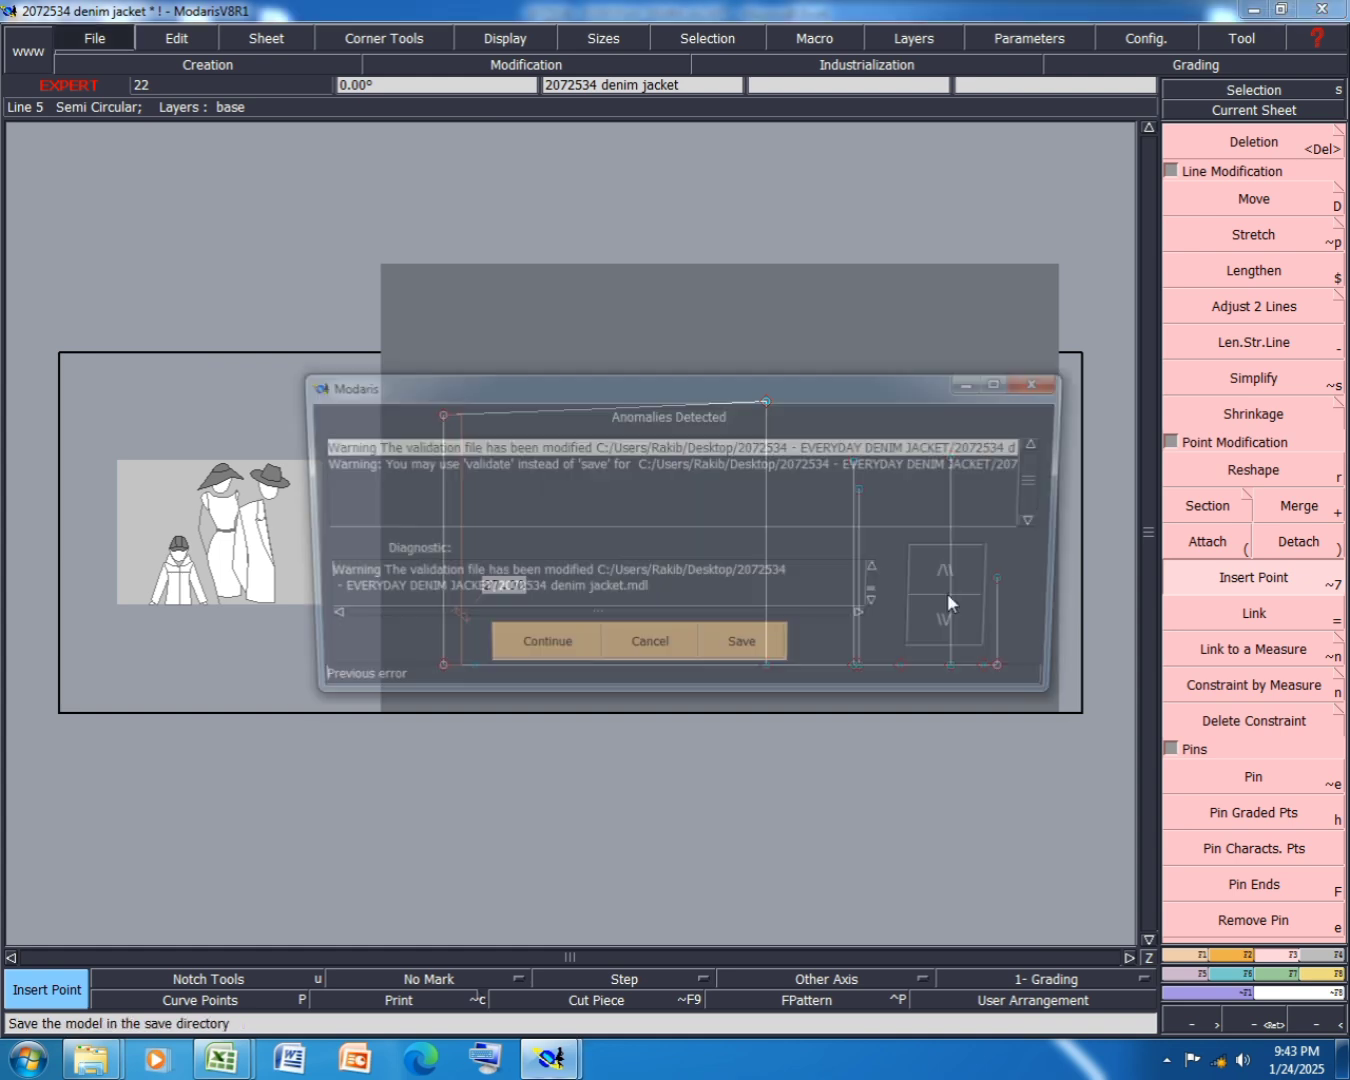
{"action": "left_click", "coordinate": [540, 641]}
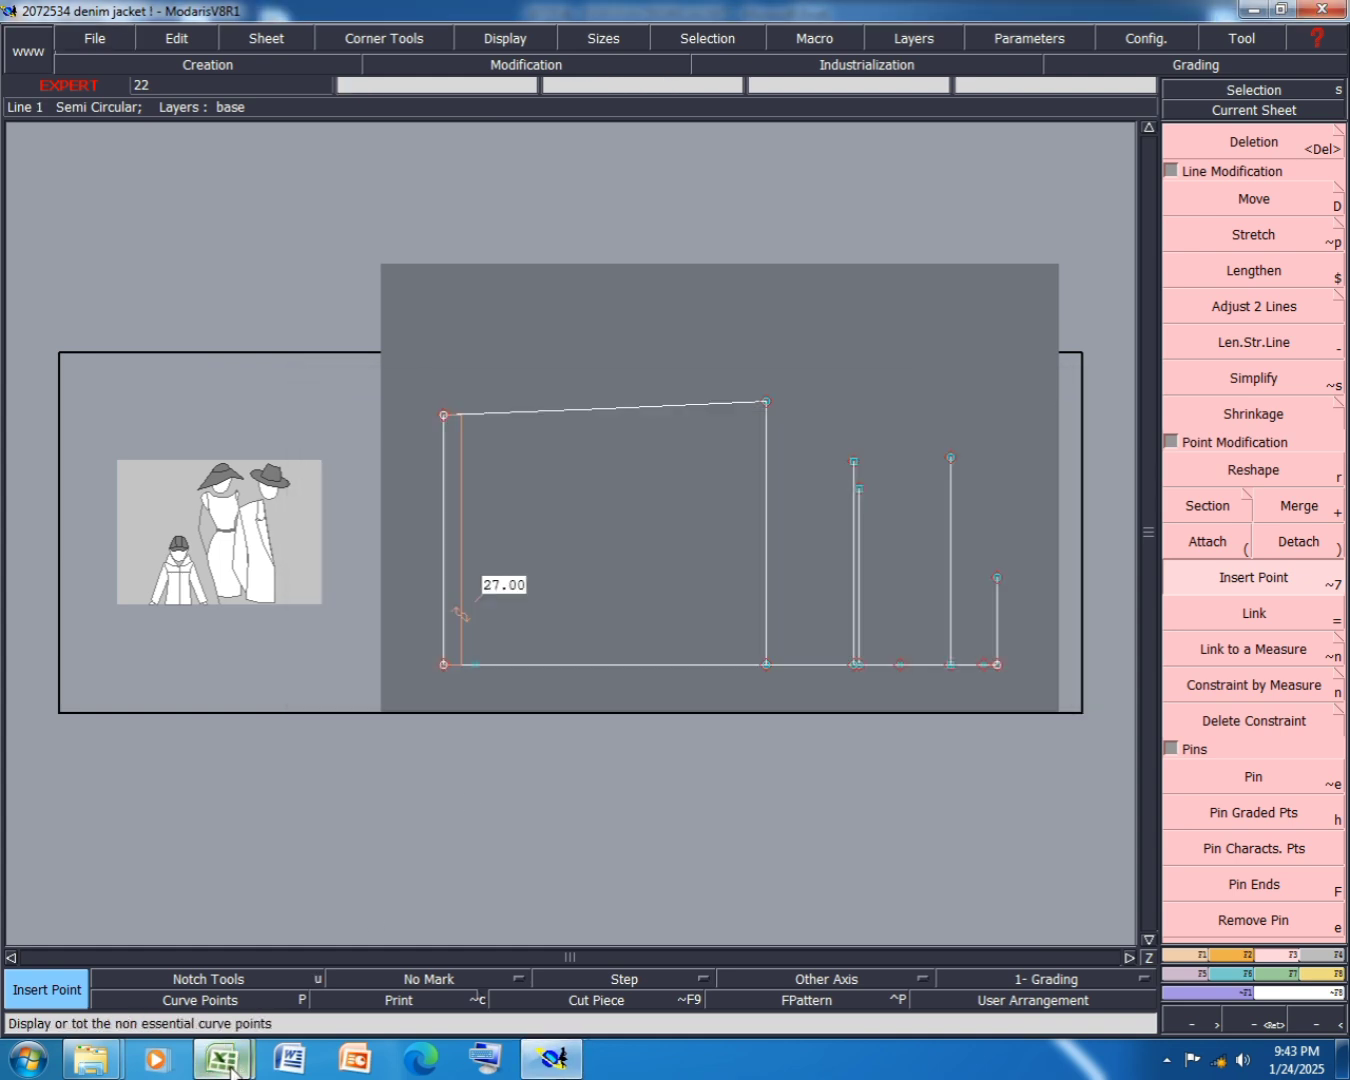
- Switch to the Excel spec workbook and examine the design sheet's jacket sketch, garment construction details and trims
{"action": "mouse_move", "coordinate": [238, 1060]}
{"action": "left_click", "coordinate": [365, 905]}
{"action": "scroll", "coordinate": [541, 686], "scroll_direction": "down", "scroll_amount": 2}
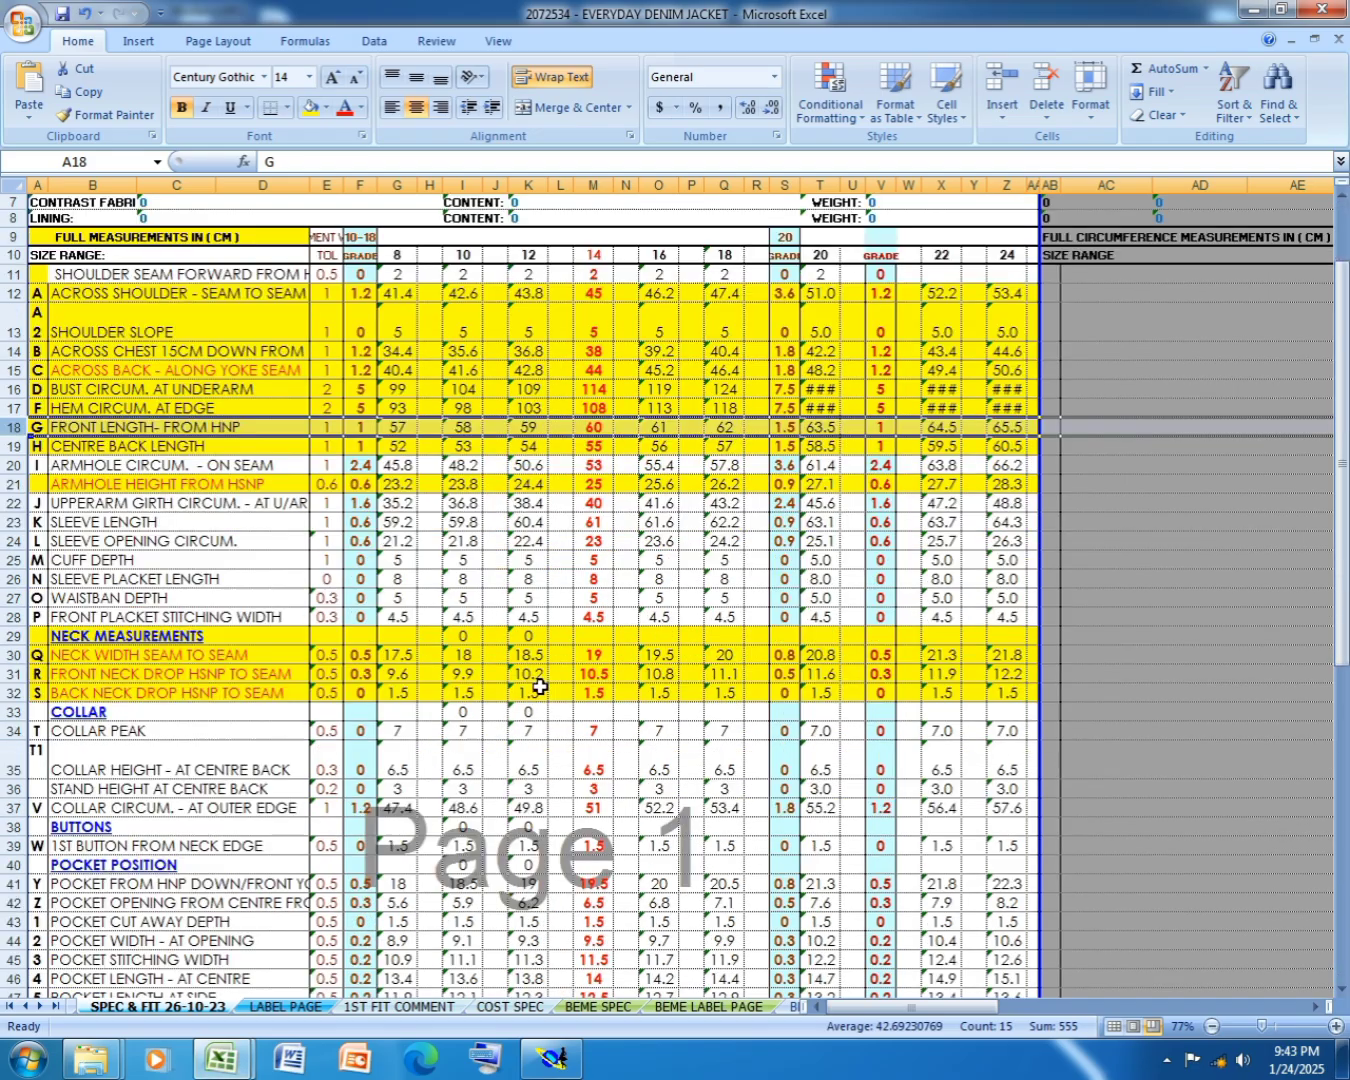
{"action": "scroll", "coordinate": [403, 794], "scroll_direction": "up", "scroll_amount": 1}
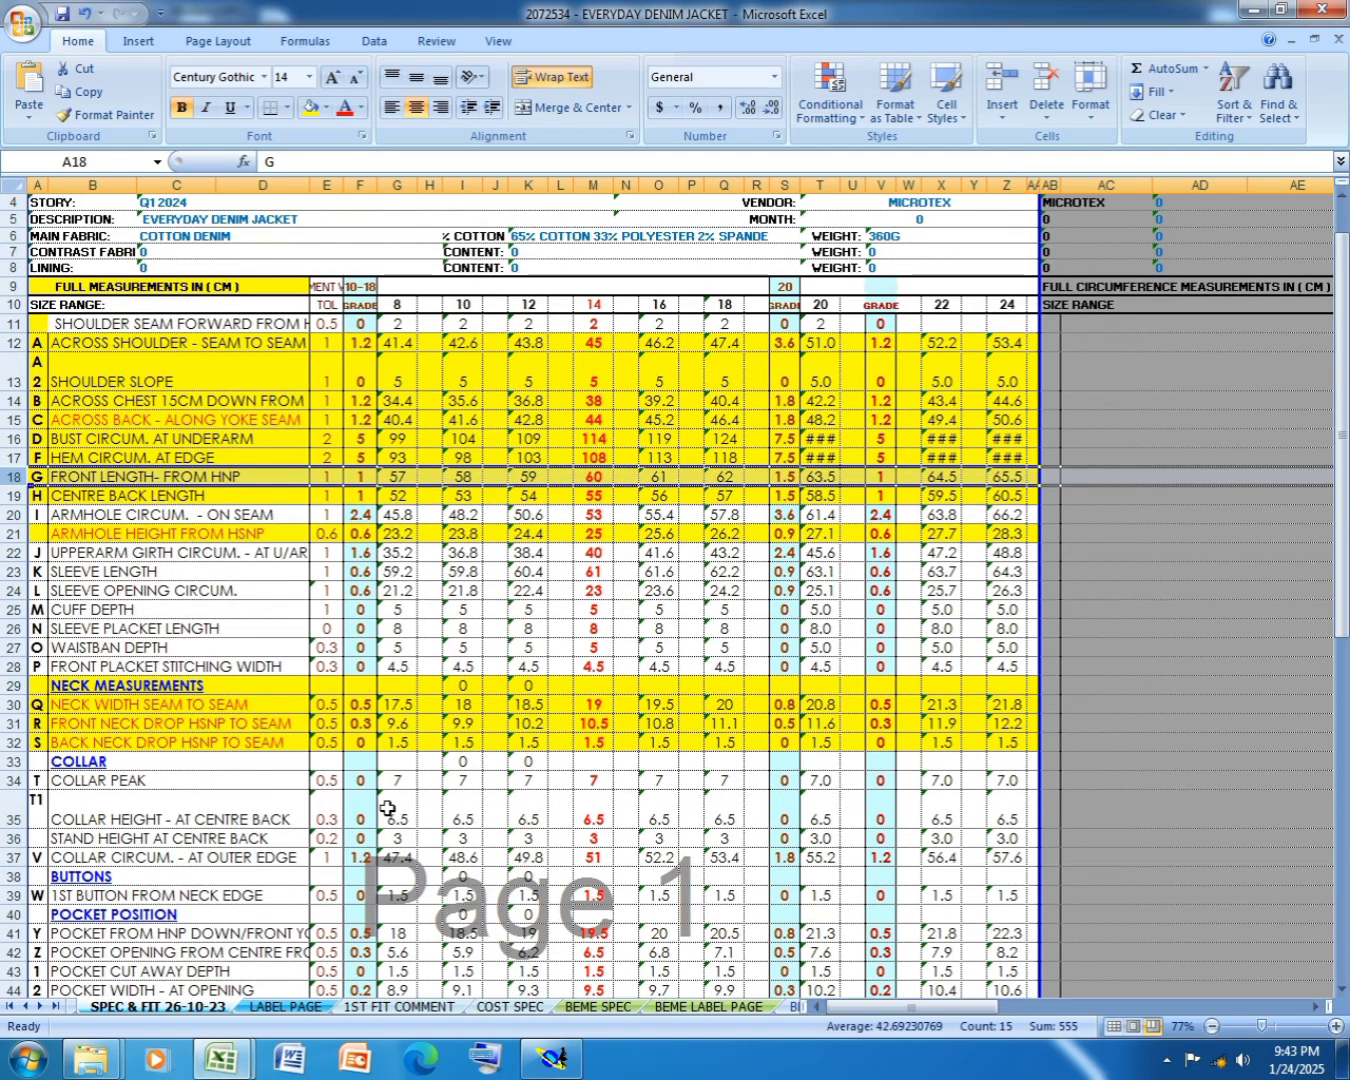
{"action": "left_click", "coordinate": [11, 1006]}
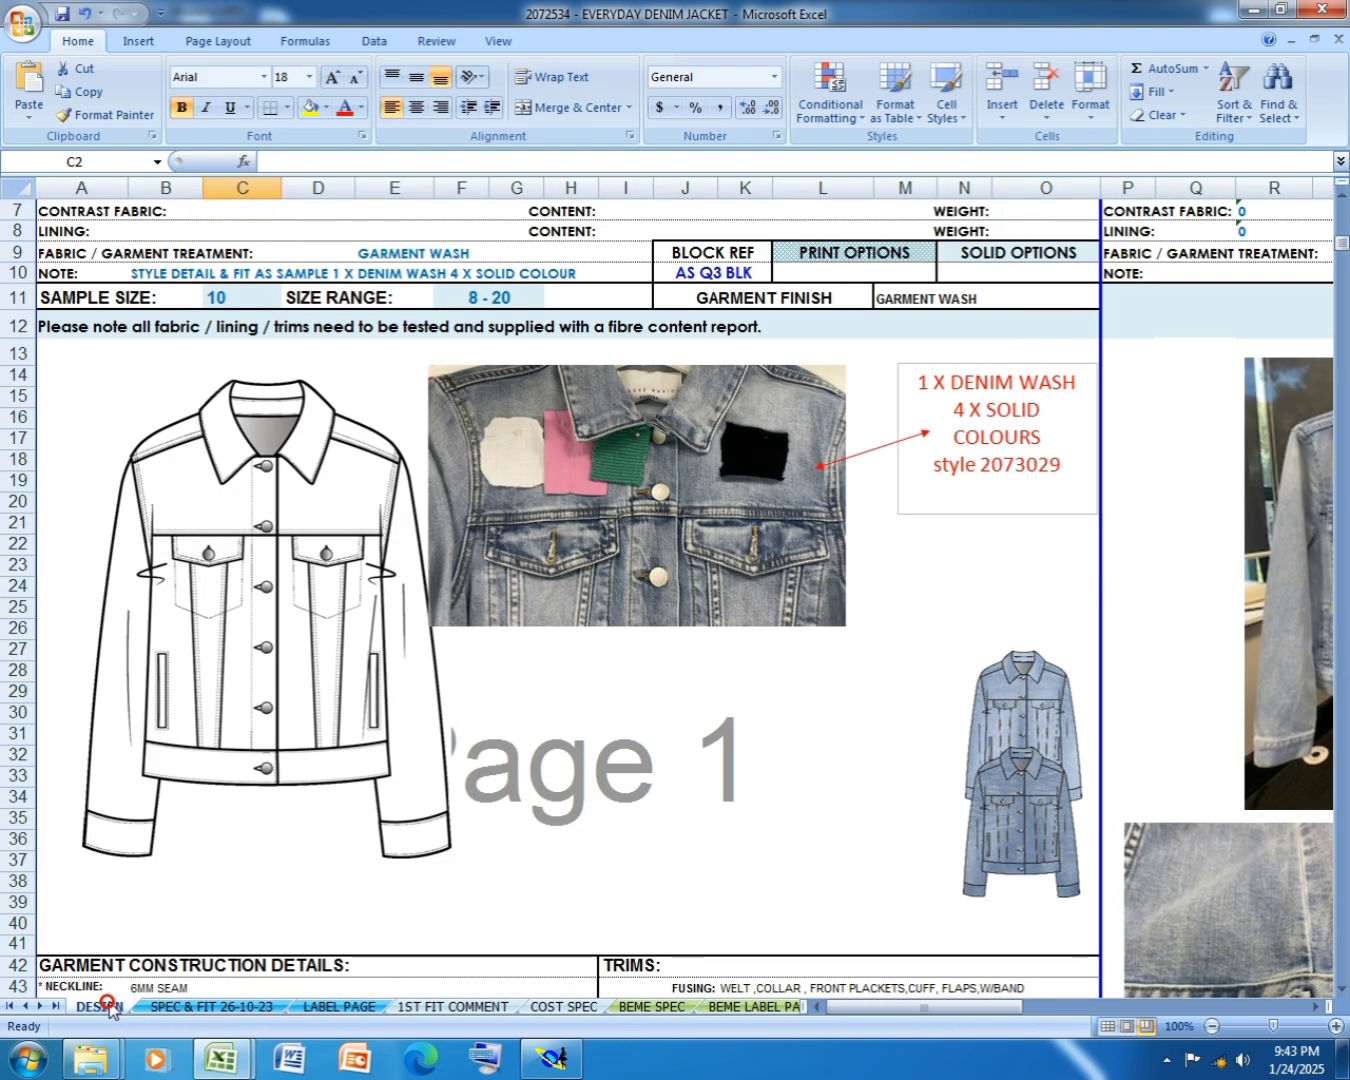
{"action": "left_click", "coordinate": [100, 1006]}
{"action": "scroll", "coordinate": [290, 736], "scroll_direction": "up", "scroll_amount": 1}
{"action": "scroll", "coordinate": [897, 760], "scroll_direction": "down", "scroll_amount": 5}
{"action": "scroll", "coordinate": [900, 761], "scroll_direction": "down", "scroll_amount": 5}
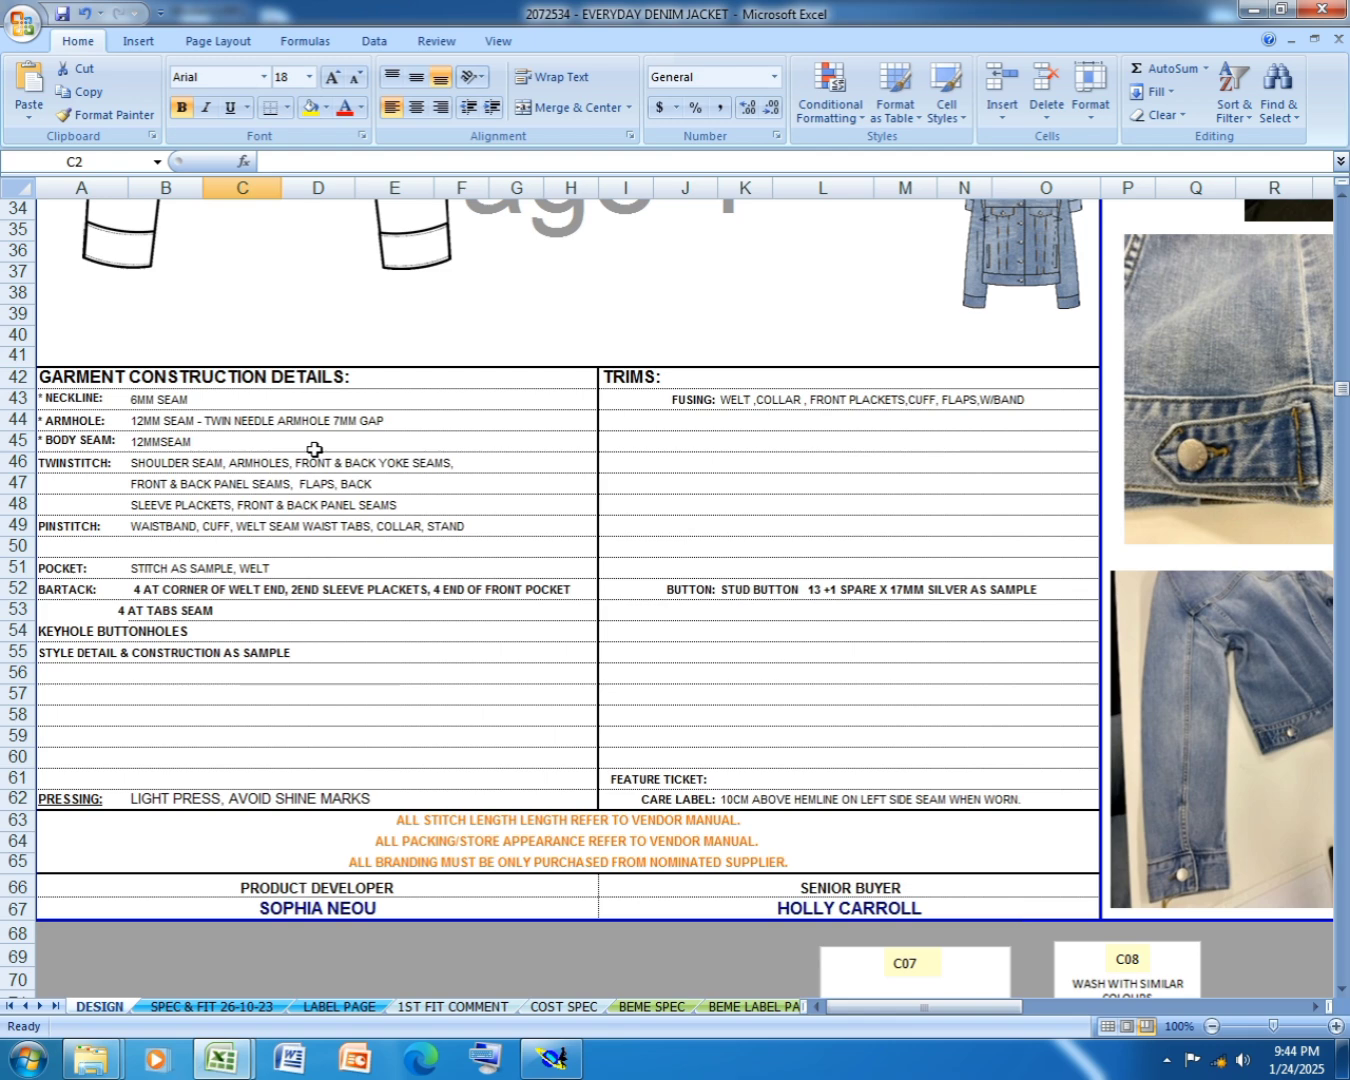
{"action": "scroll", "coordinate": [446, 534], "scroll_direction": "down", "scroll_amount": 5}
{"action": "scroll", "coordinate": [446, 534], "scroll_direction": "up", "scroll_amount": 9}
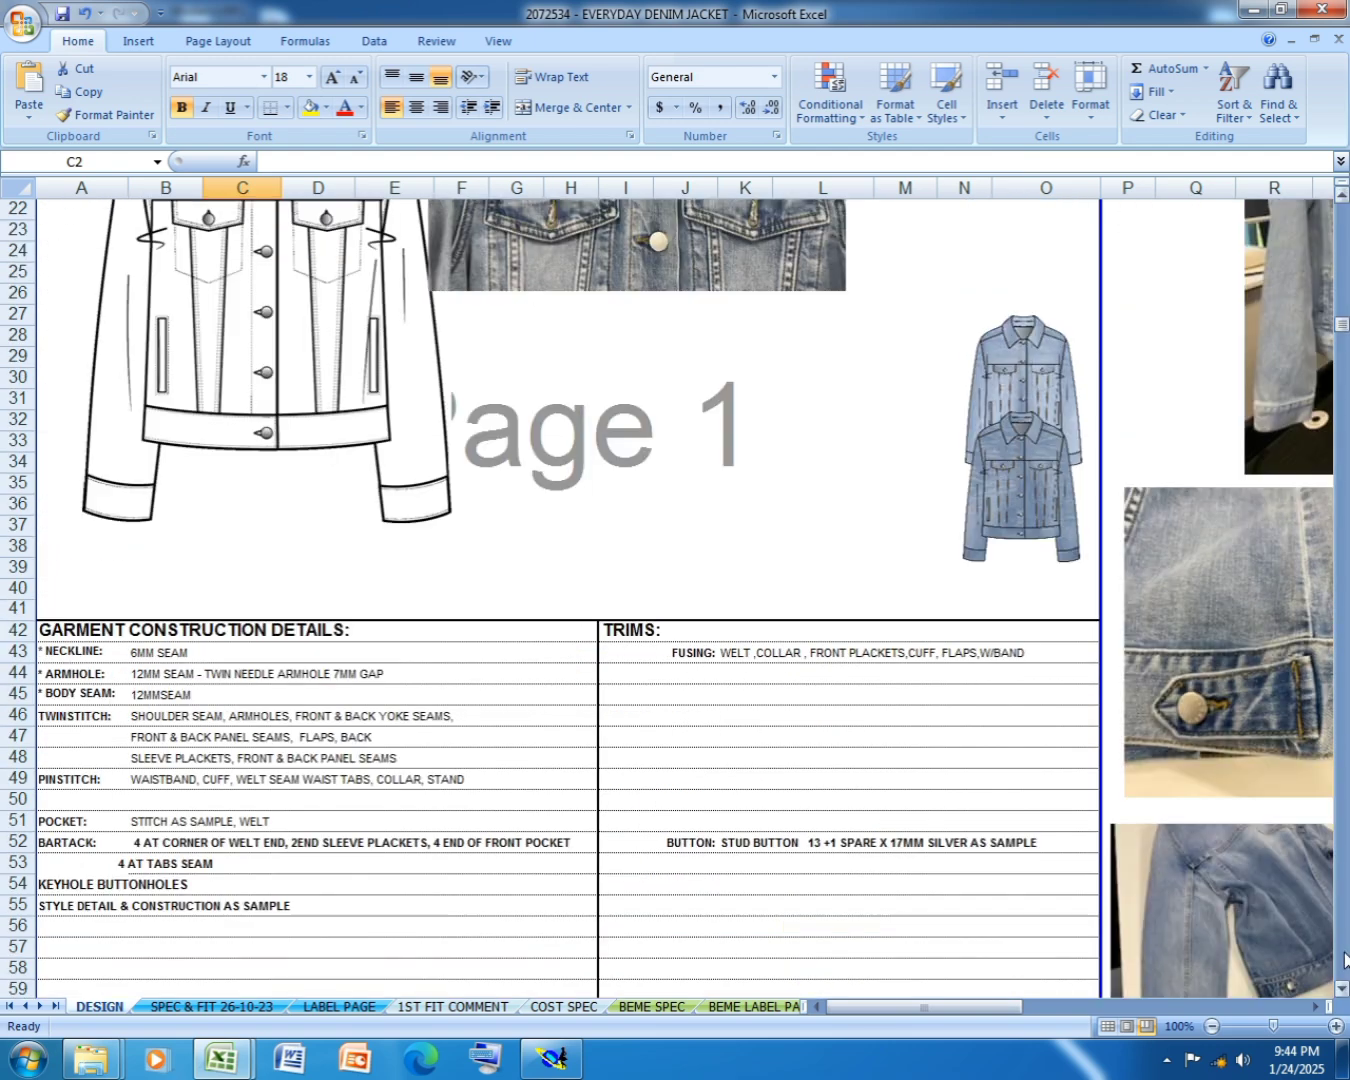
- Examine the sample jacket reference photos beside the construction details on the design sheet
{"action": "left_click", "coordinate": [1316, 1007]}
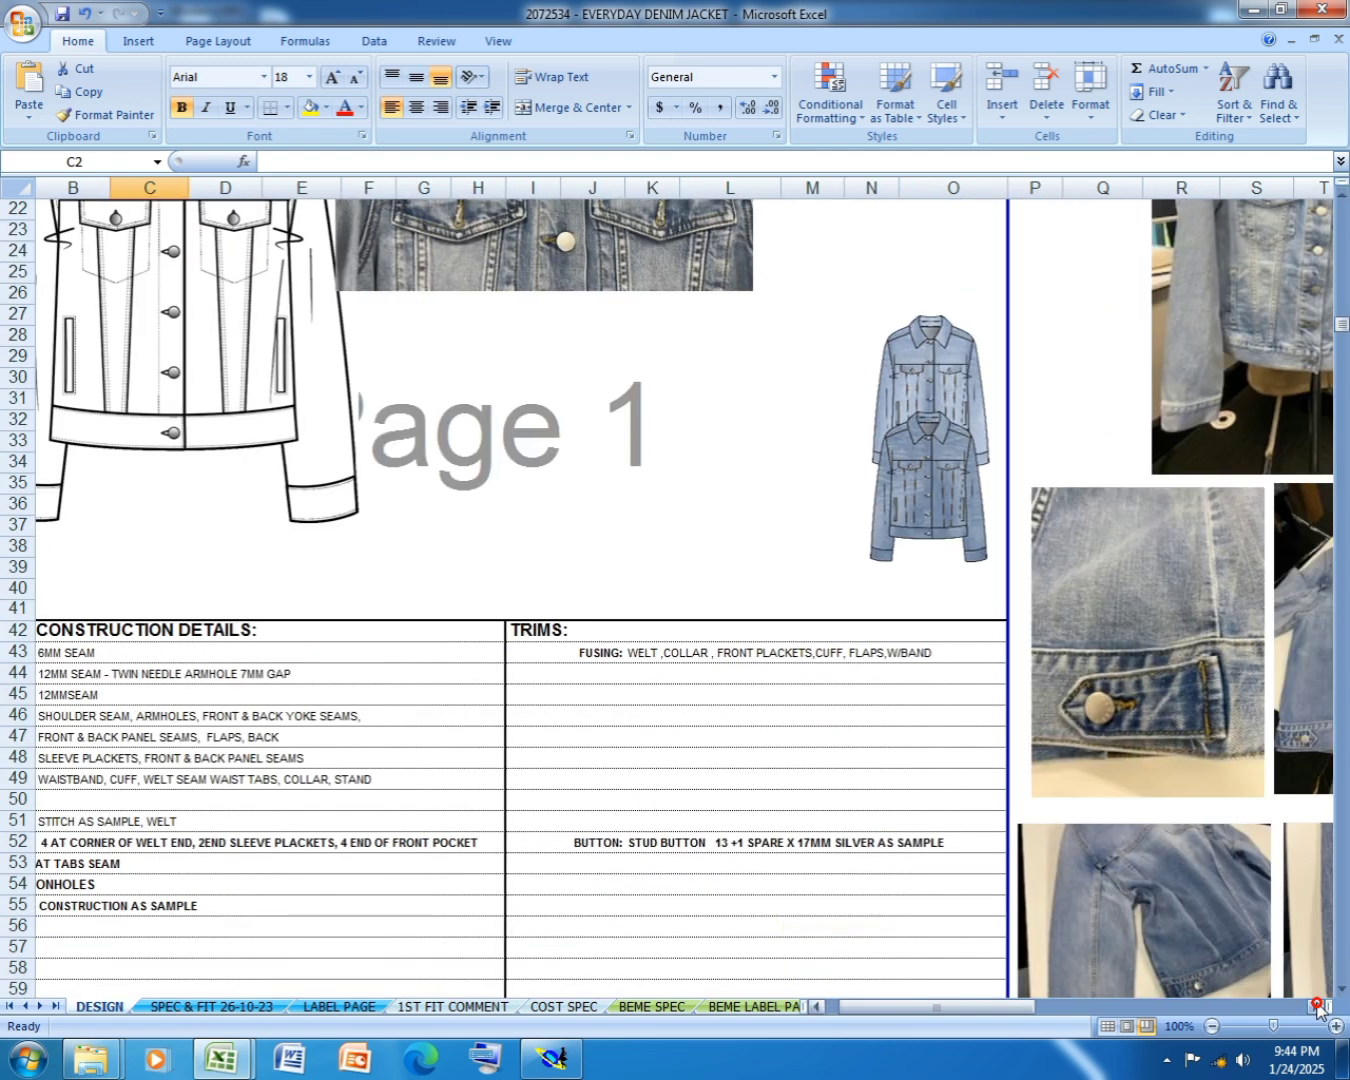
{"action": "left_click", "coordinate": [1316, 1008]}
{"action": "left_click", "coordinate": [1317, 1007]}
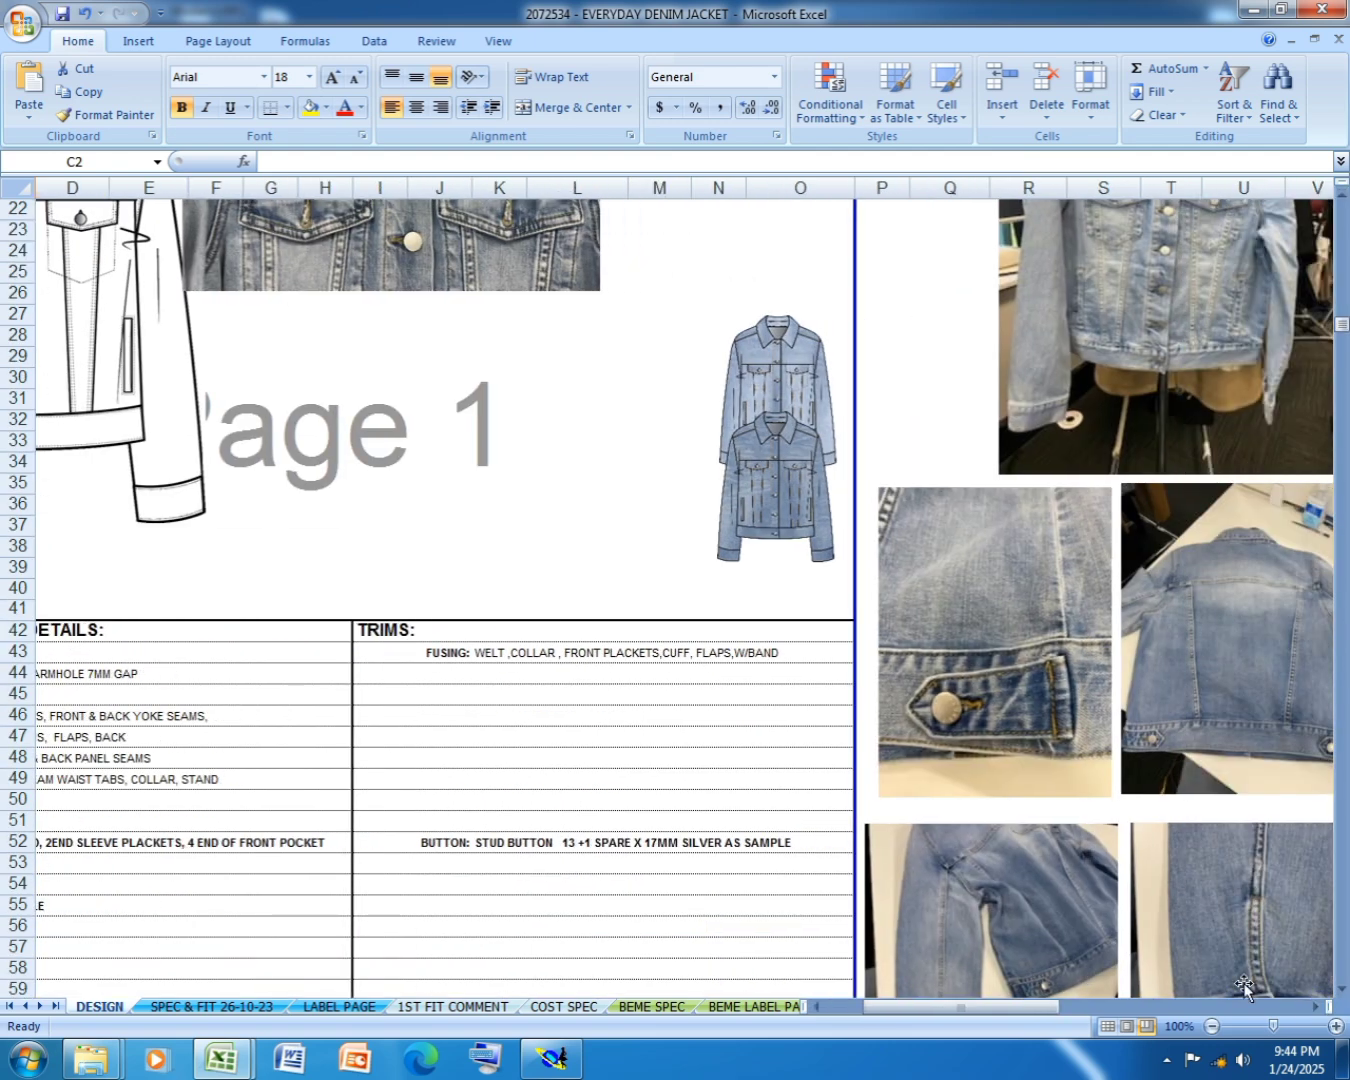
{"action": "left_click", "coordinate": [1316, 1007]}
{"action": "left_click", "coordinate": [1316, 1007]}
{"action": "left_click", "coordinate": [1316, 1007]}
{"action": "left_click", "coordinate": [1316, 1007]}
{"action": "left_click", "coordinate": [1316, 1008]}
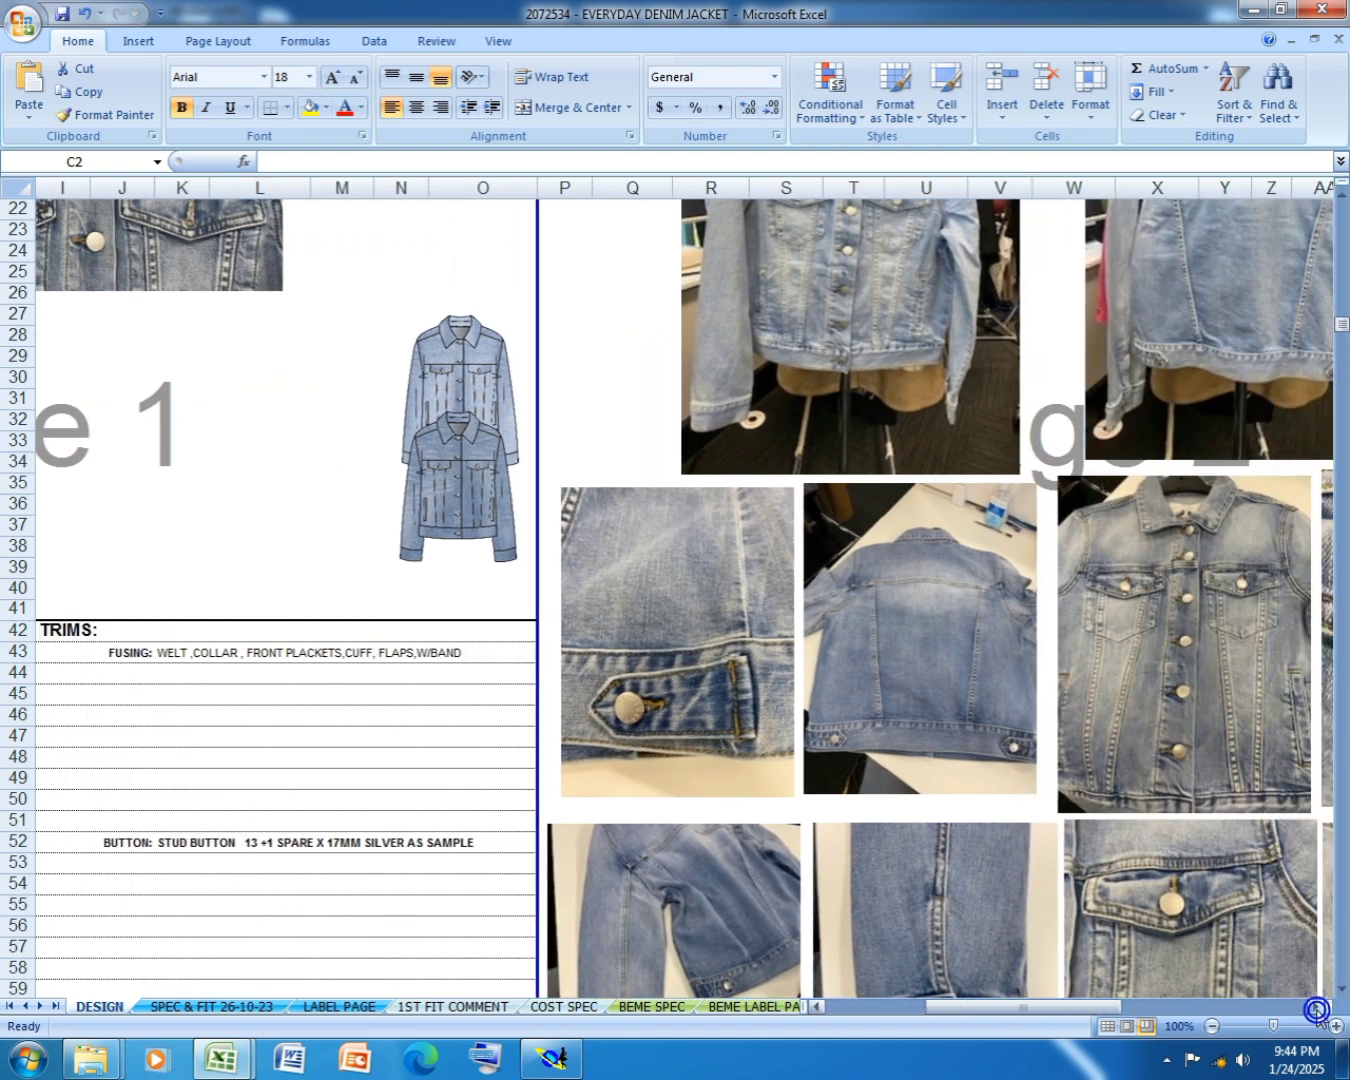
- Examine the original sample's back, waistband tab, sleeve, cuff, flap pocket and welt pocket photos on the design sheet
{"action": "left_click", "coordinate": [1316, 1007]}
{"action": "left_click", "coordinate": [1316, 1007]}
{"action": "left_click", "coordinate": [1316, 1008]}
{"action": "left_click", "coordinate": [1316, 1007]}
{"action": "left_click", "coordinate": [1317, 1007]}
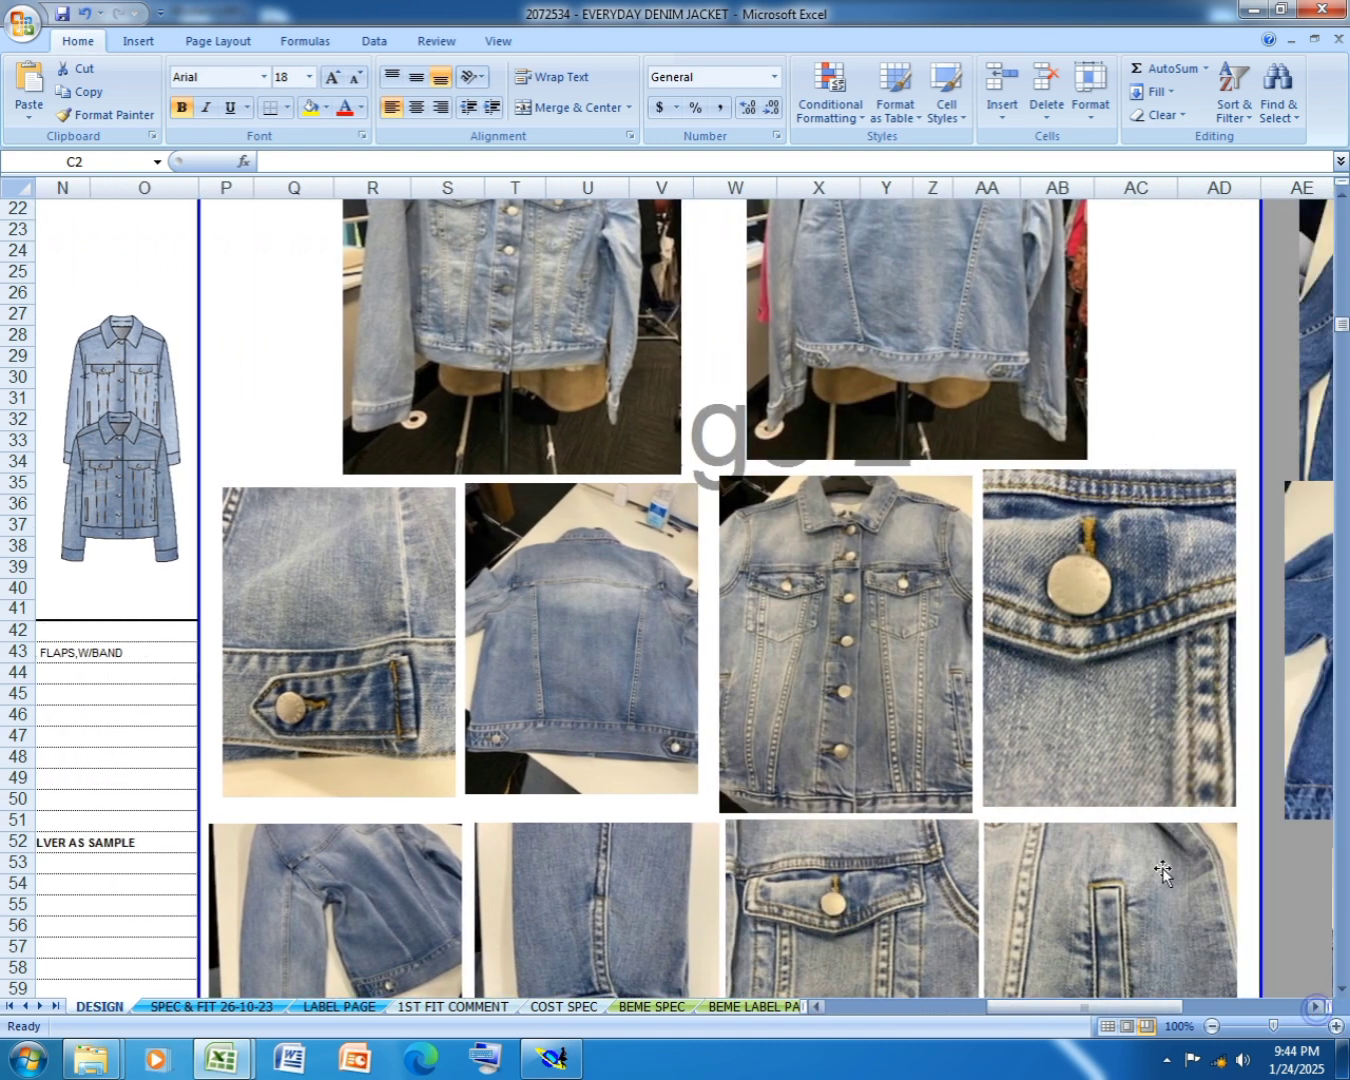
{"action": "scroll", "coordinate": [905, 812], "scroll_direction": "down", "scroll_amount": 4}
{"action": "scroll", "coordinate": [905, 812], "scroll_direction": "down", "scroll_amount": 1}
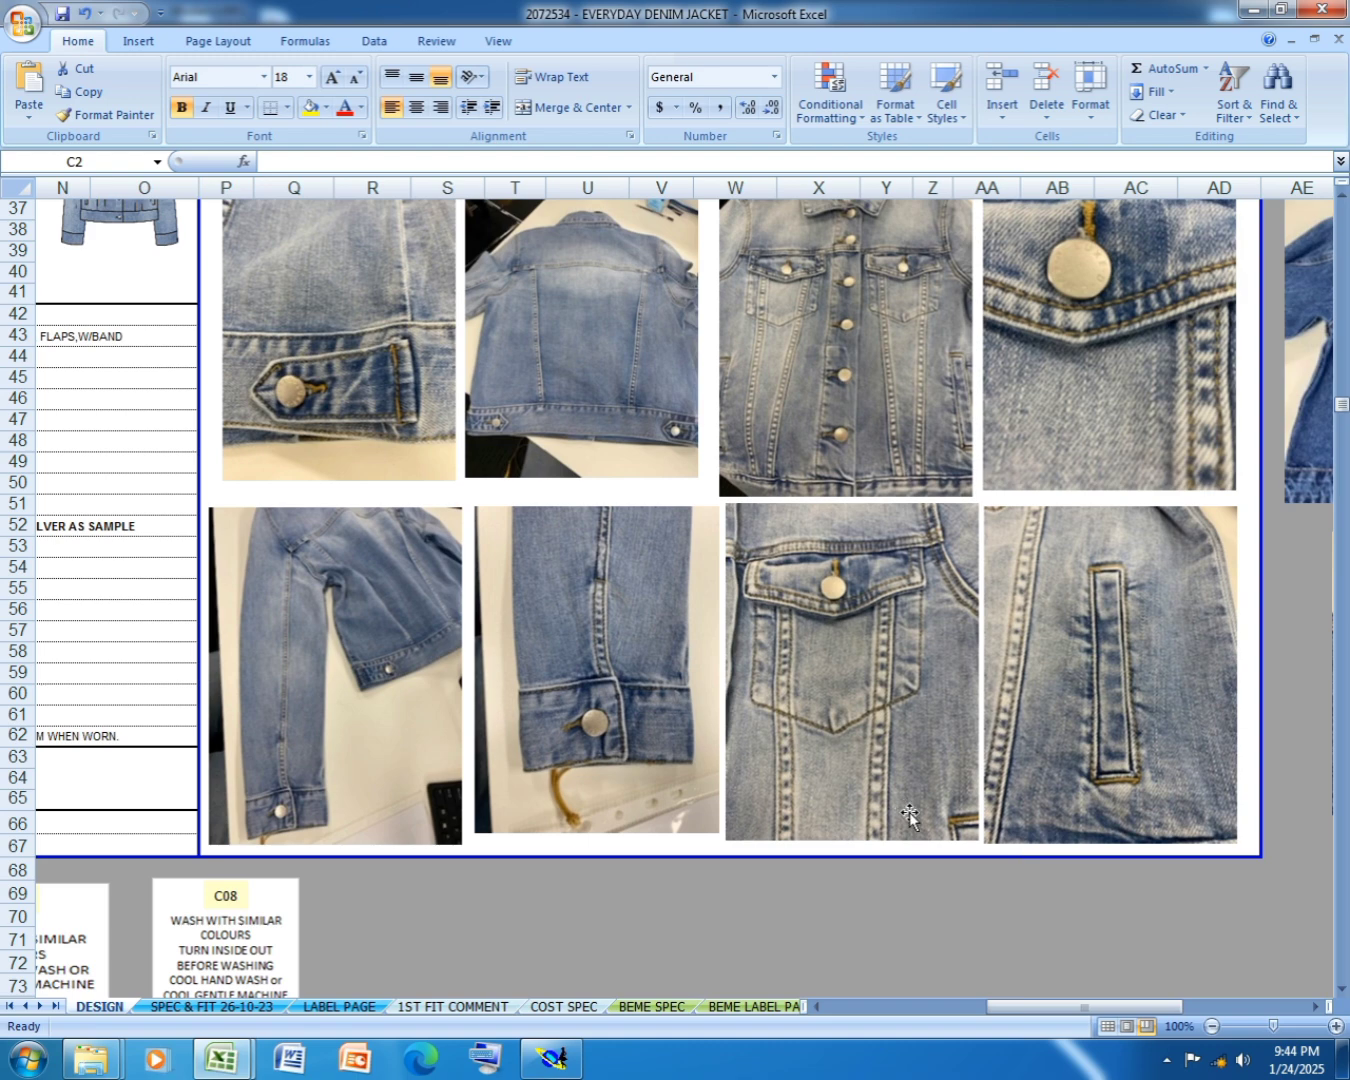
- Examine the darker denim jacket's front, back, sleeve and button reference photos beyond the design sheet's page border
{"action": "left_click", "coordinate": [1315, 1007]}
{"action": "left_click", "coordinate": [1315, 1007]}
{"action": "left_click", "coordinate": [1315, 1007]}
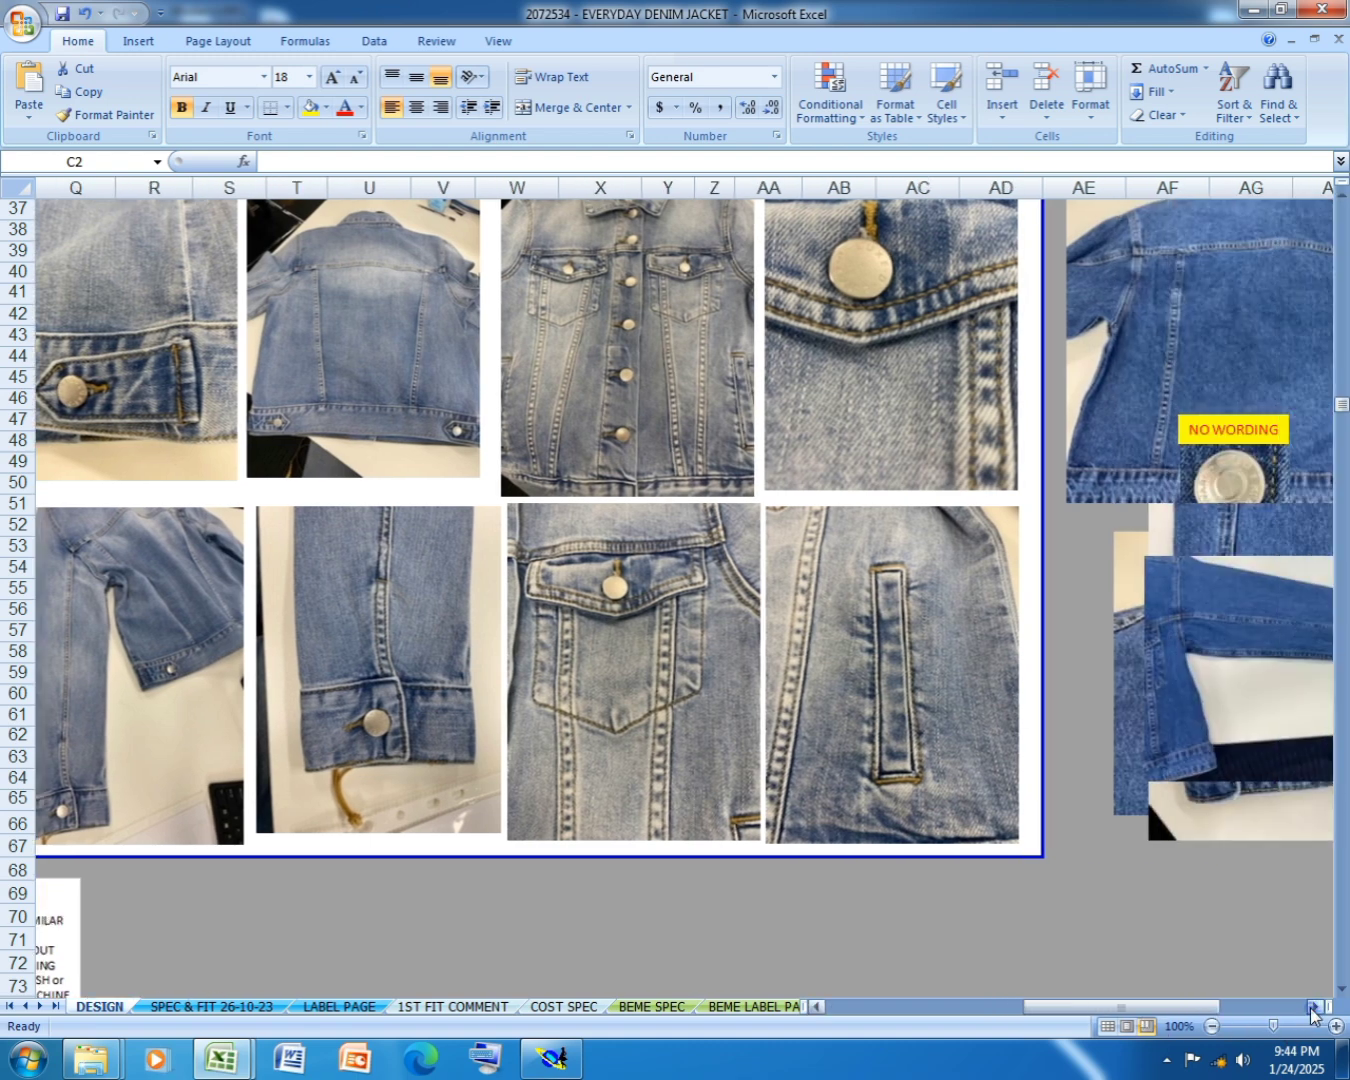
{"action": "left_click", "coordinate": [1316, 1008]}
{"action": "left_click", "coordinate": [1315, 1007]}
{"action": "left_click", "coordinate": [1315, 1007]}
{"action": "left_click", "coordinate": [1315, 1007]}
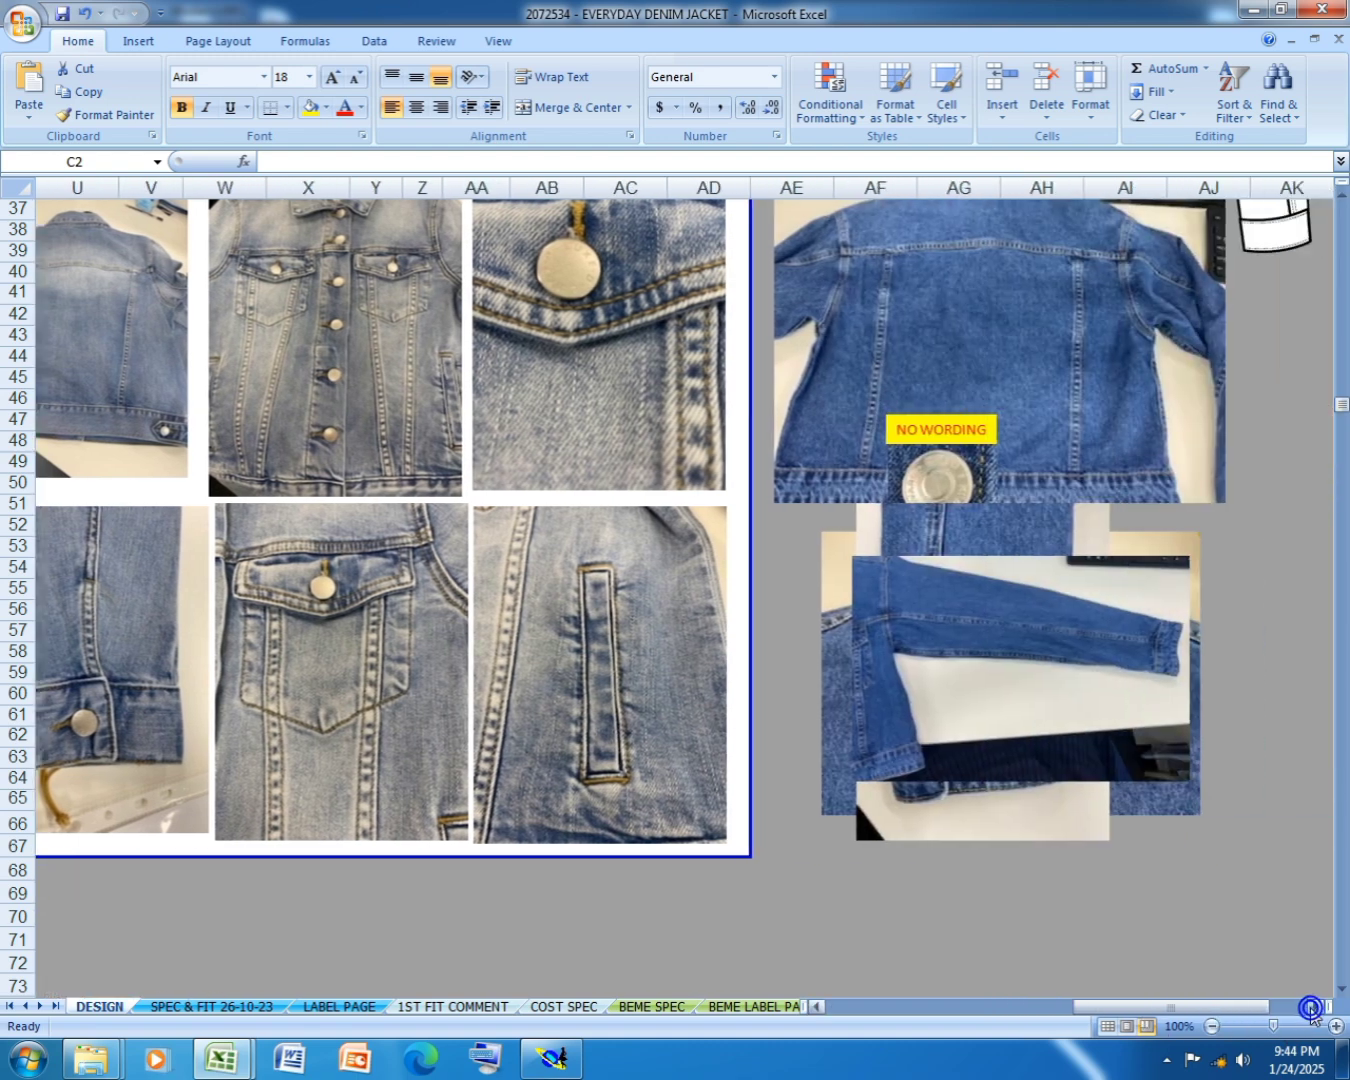
{"action": "left_click", "coordinate": [1314, 1007]}
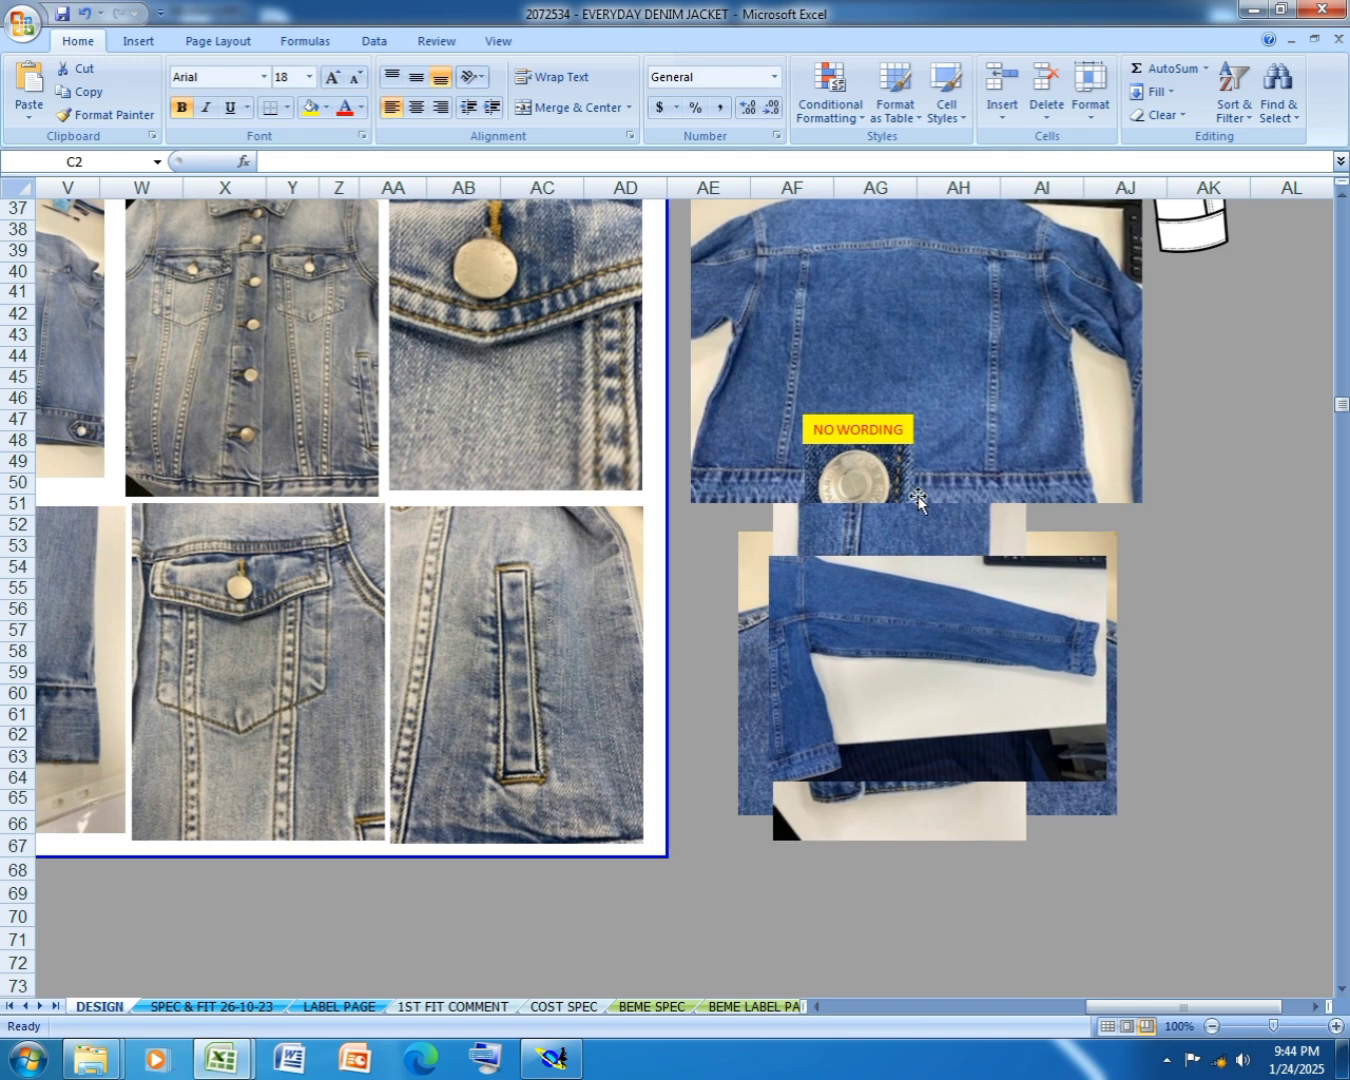
{"action": "scroll", "coordinate": [917, 497], "scroll_direction": "up", "scroll_amount": 7}
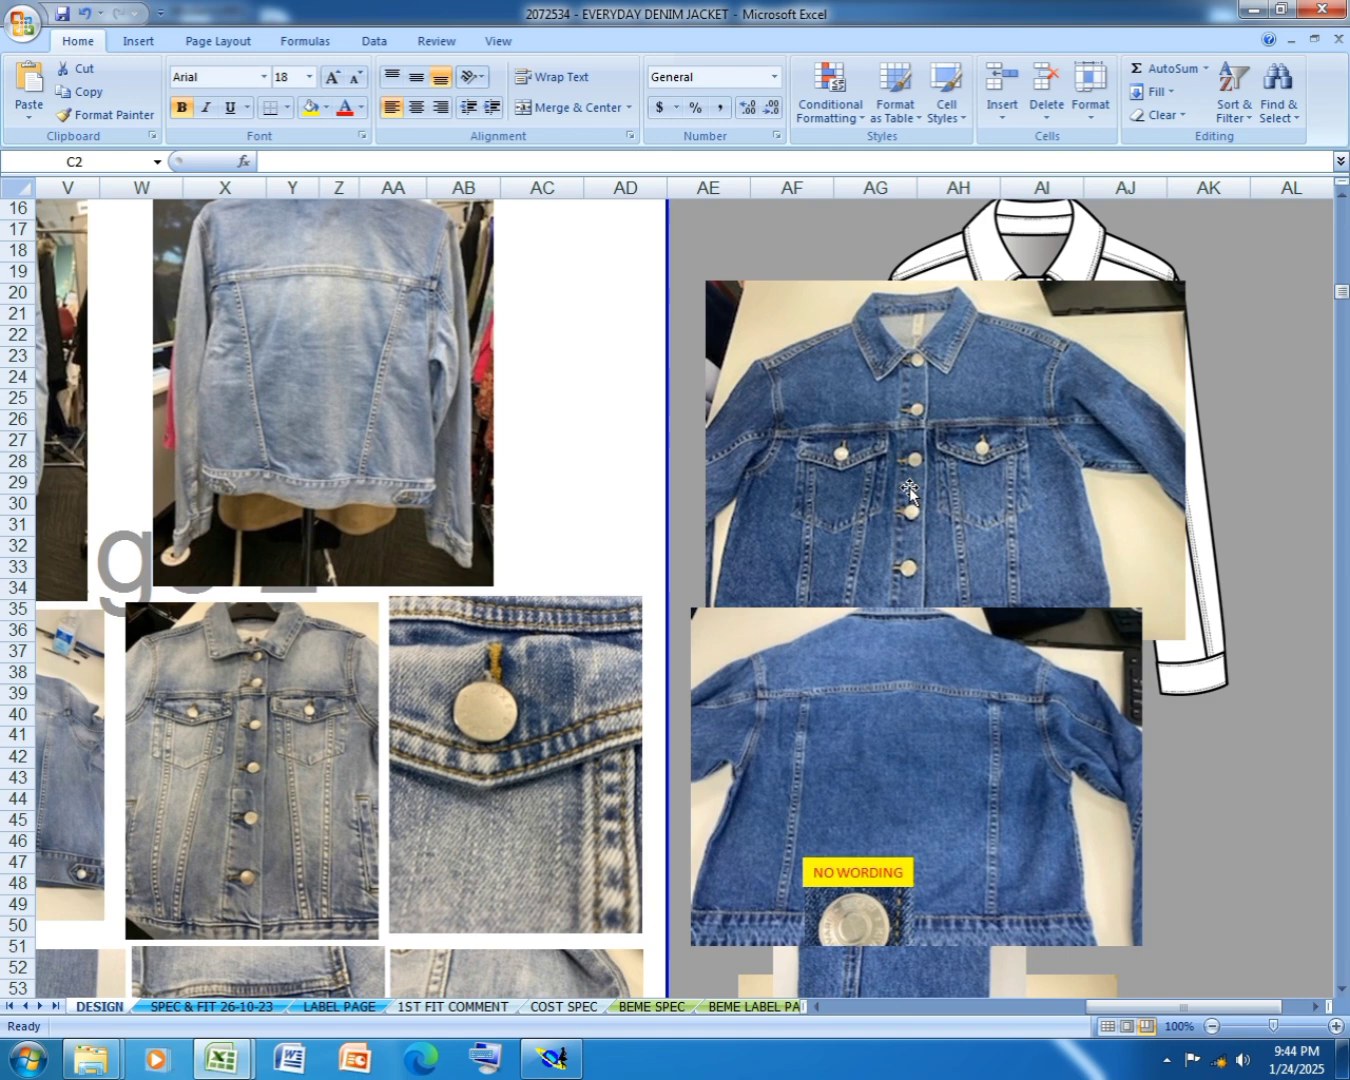
{"action": "scroll", "coordinate": [910, 490], "scroll_direction": "down", "scroll_amount": 1}
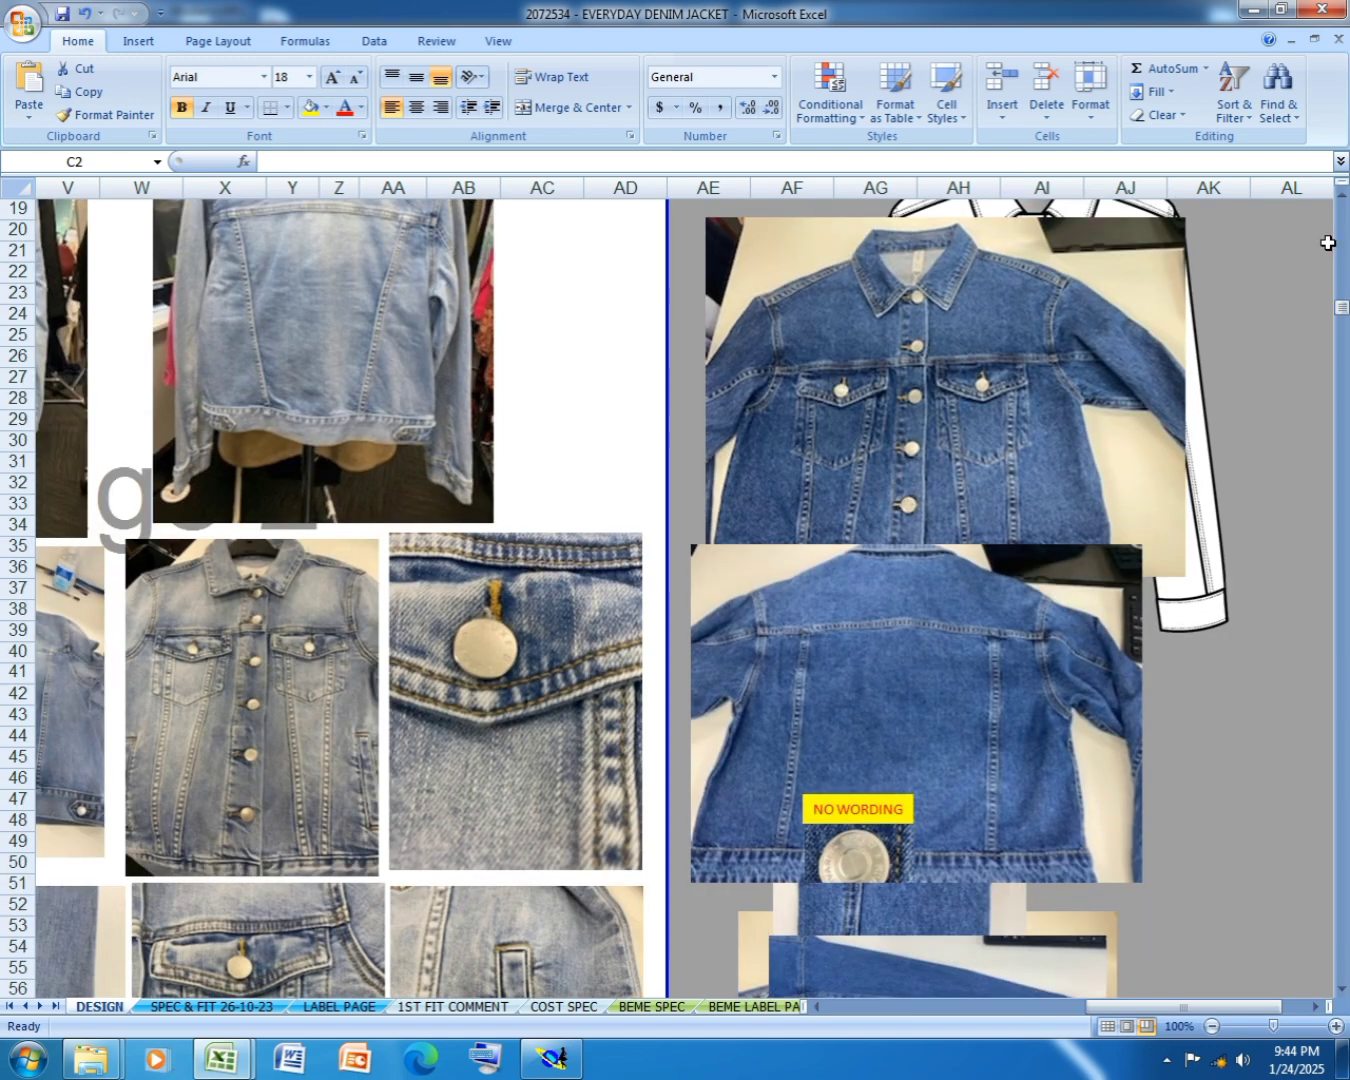
- Move the line-art jacket sketch sideways out from behind the dark denim jacket photos
{"action": "mouse_move", "coordinate": [1204, 568]}
{"action": "left_mouse_down"}
{"action": "mouse_move", "coordinate": [1321, 707]}
{"action": "mouse_move", "coordinate": [1343, 805]}
{"action": "left_mouse_up"}
{"action": "left_click_drag", "start_coordinate": [1210, 515], "coordinate": [1319, 543]}
{"action": "left_click_drag", "start_coordinate": [1220, 391], "coordinate": [1220, 388]}
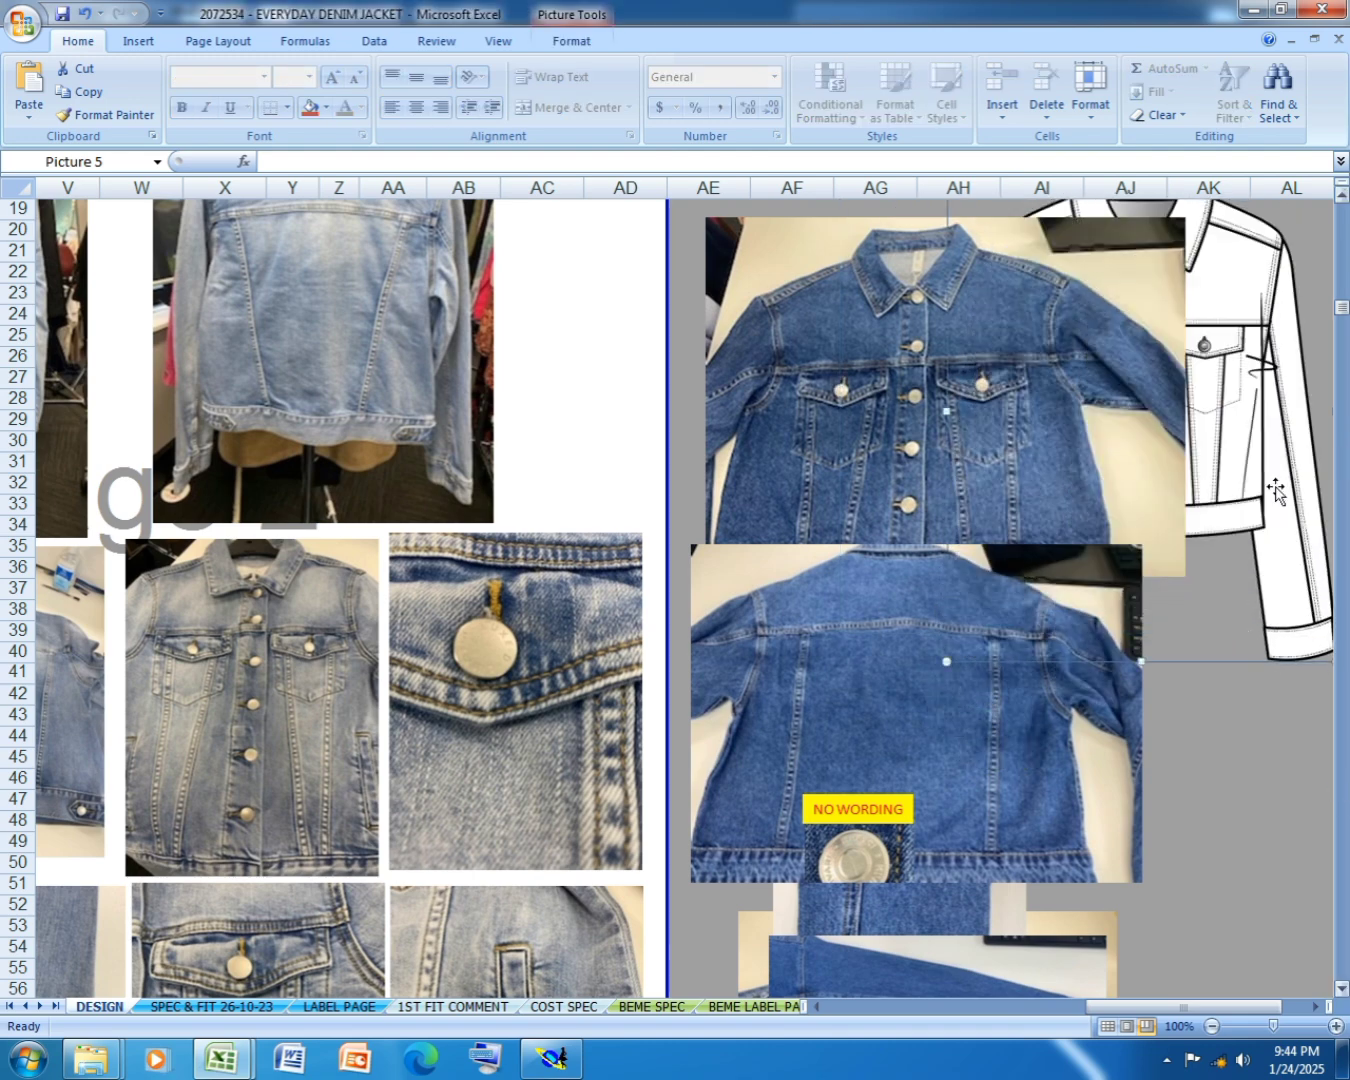
{"action": "scroll", "coordinate": [906, 740], "scroll_direction": "up", "scroll_amount": 3}
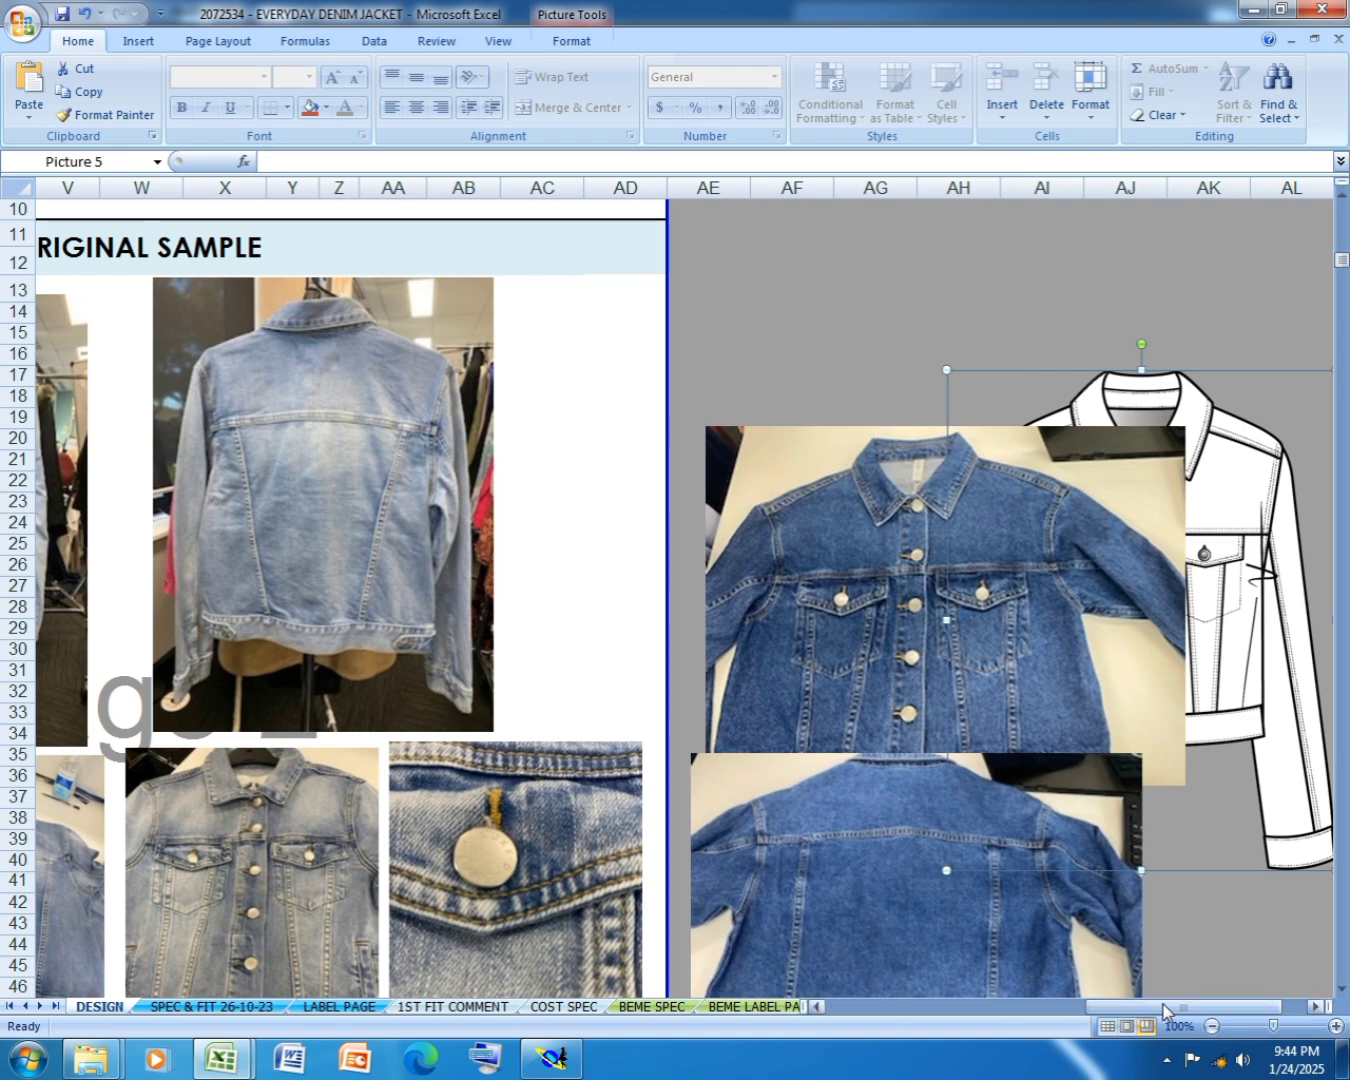
- Return to page 1 of the design sheet and shift the small pair of denim jacket illustrations slightly up toward the page border
{"action": "left_click", "coordinate": [893, 1008]}
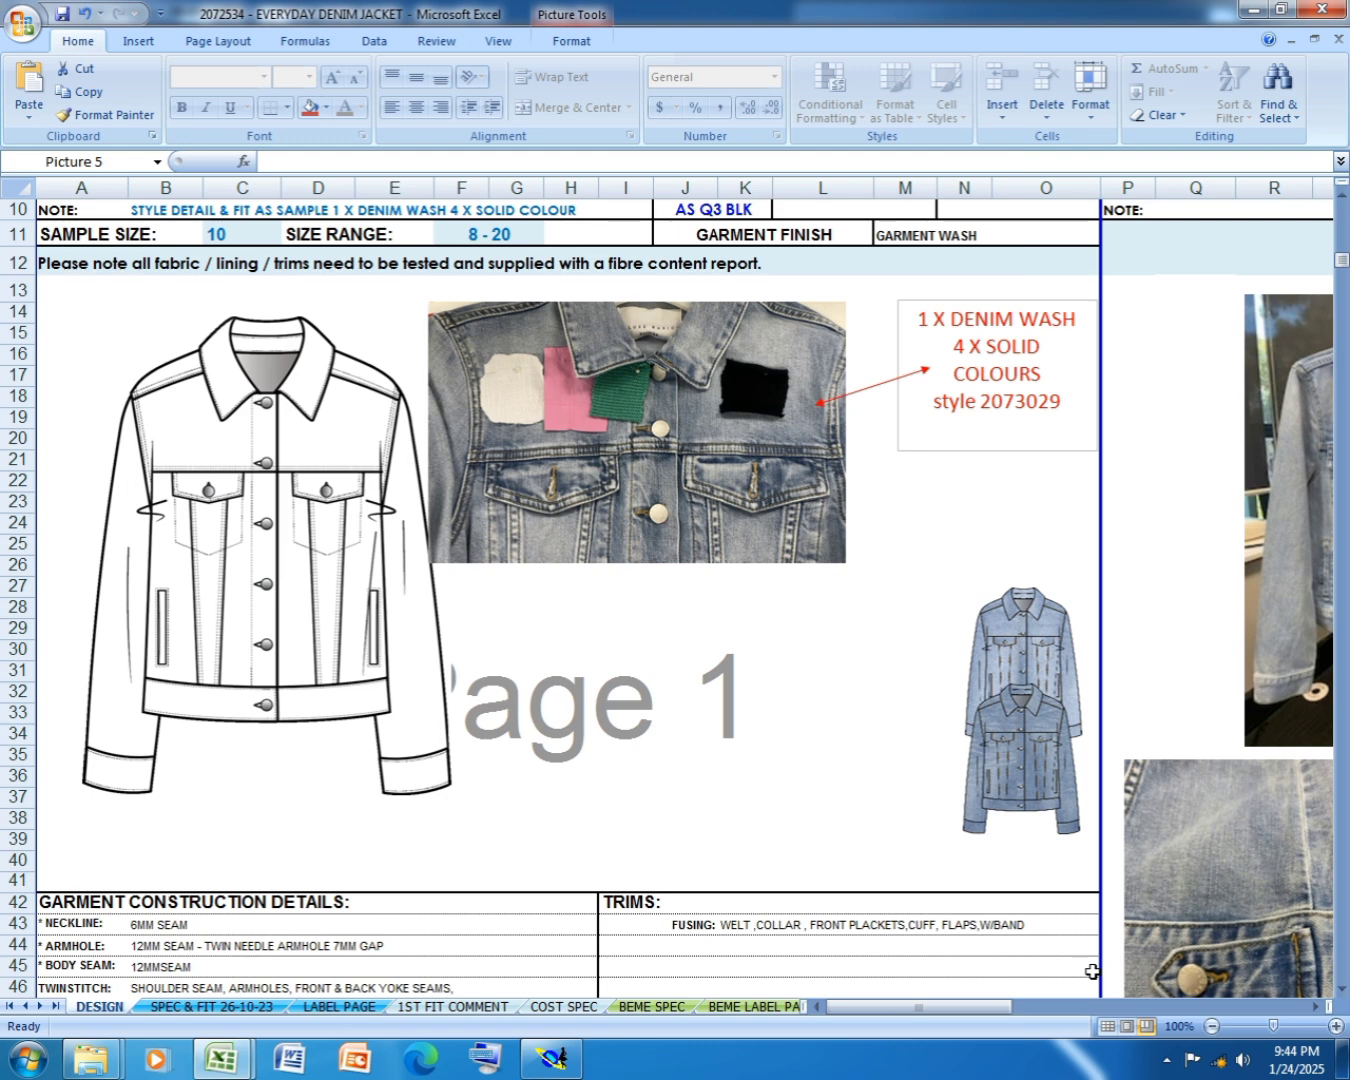
{"action": "left_click", "coordinate": [1019, 760]}
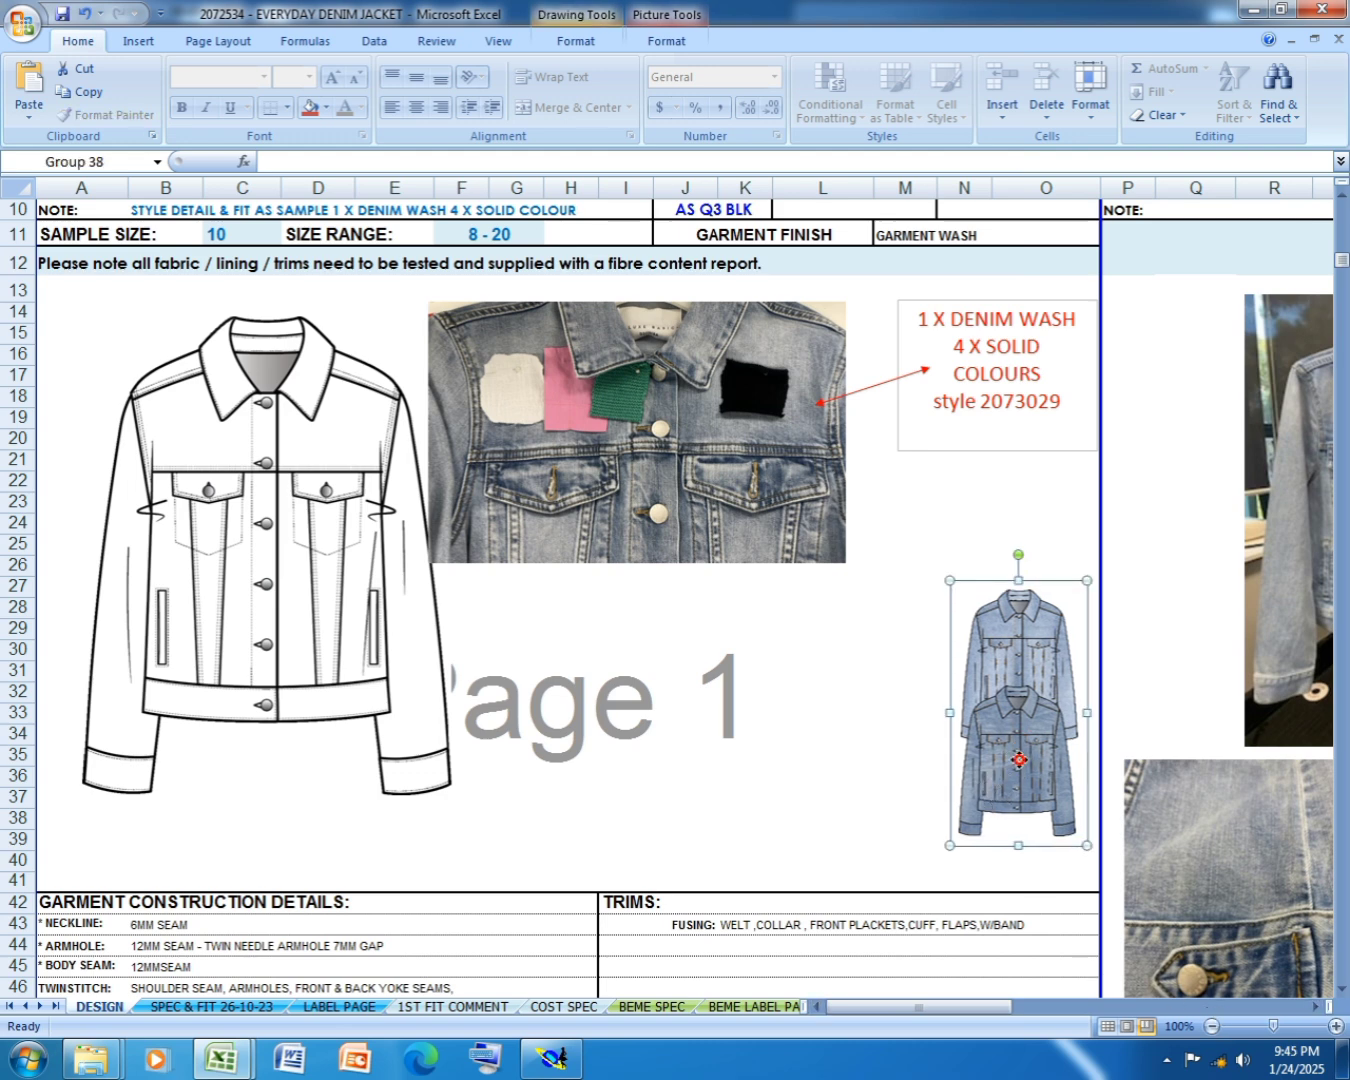
{"action": "left_click_drag", "start_coordinate": [1019, 761], "coordinate": [1030, 750]}
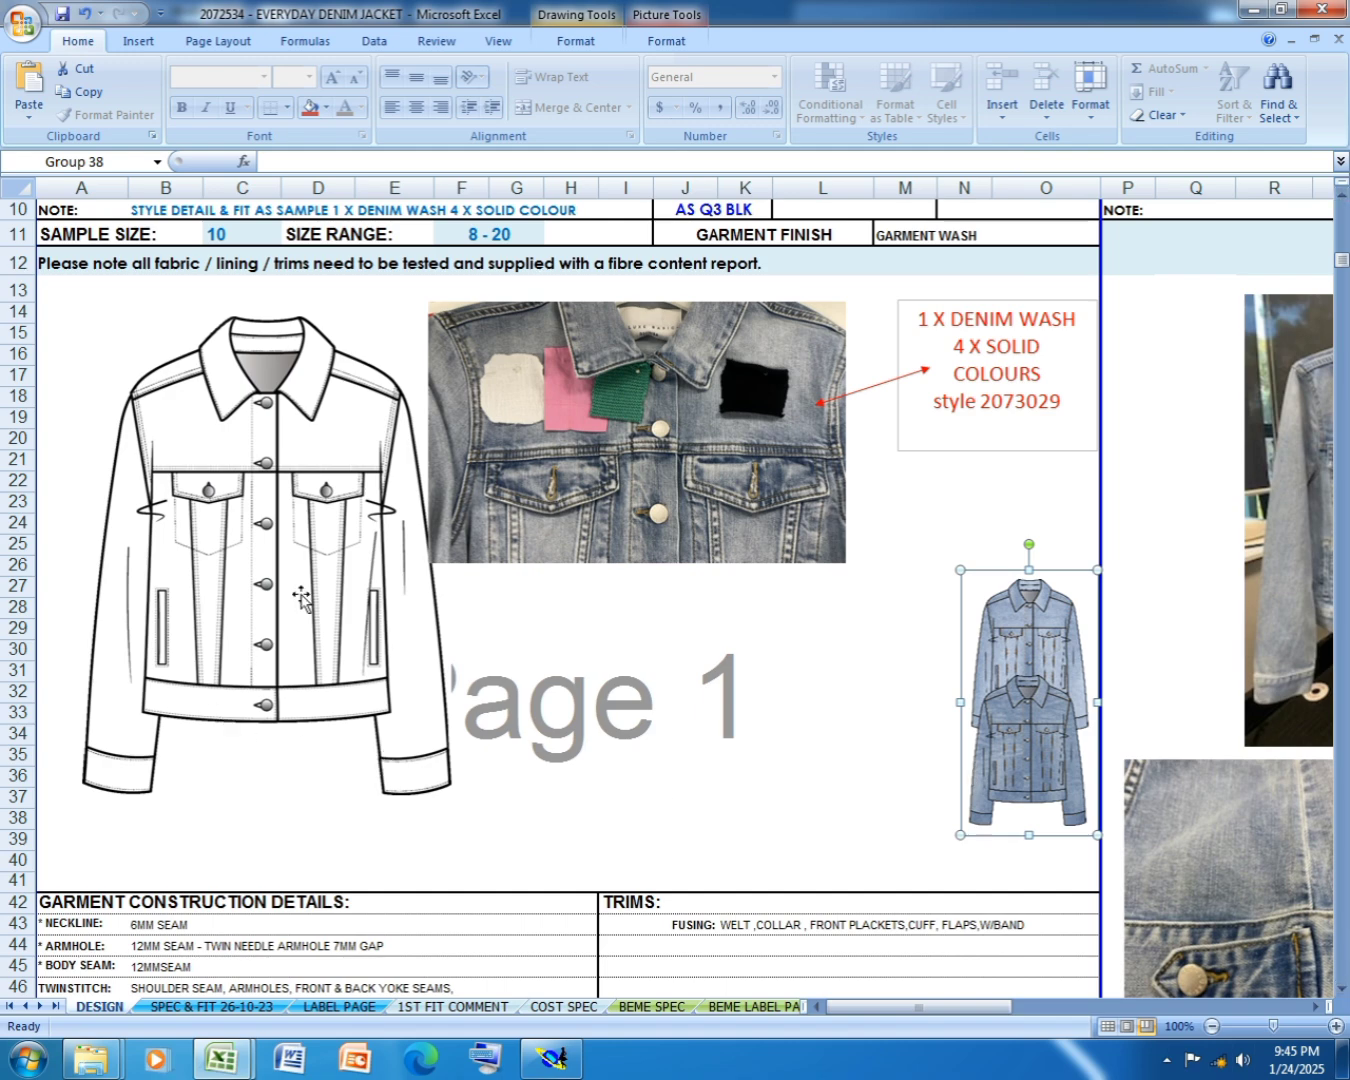
{"action": "scroll", "coordinate": [421, 557], "scroll_direction": "up", "scroll_amount": 3}
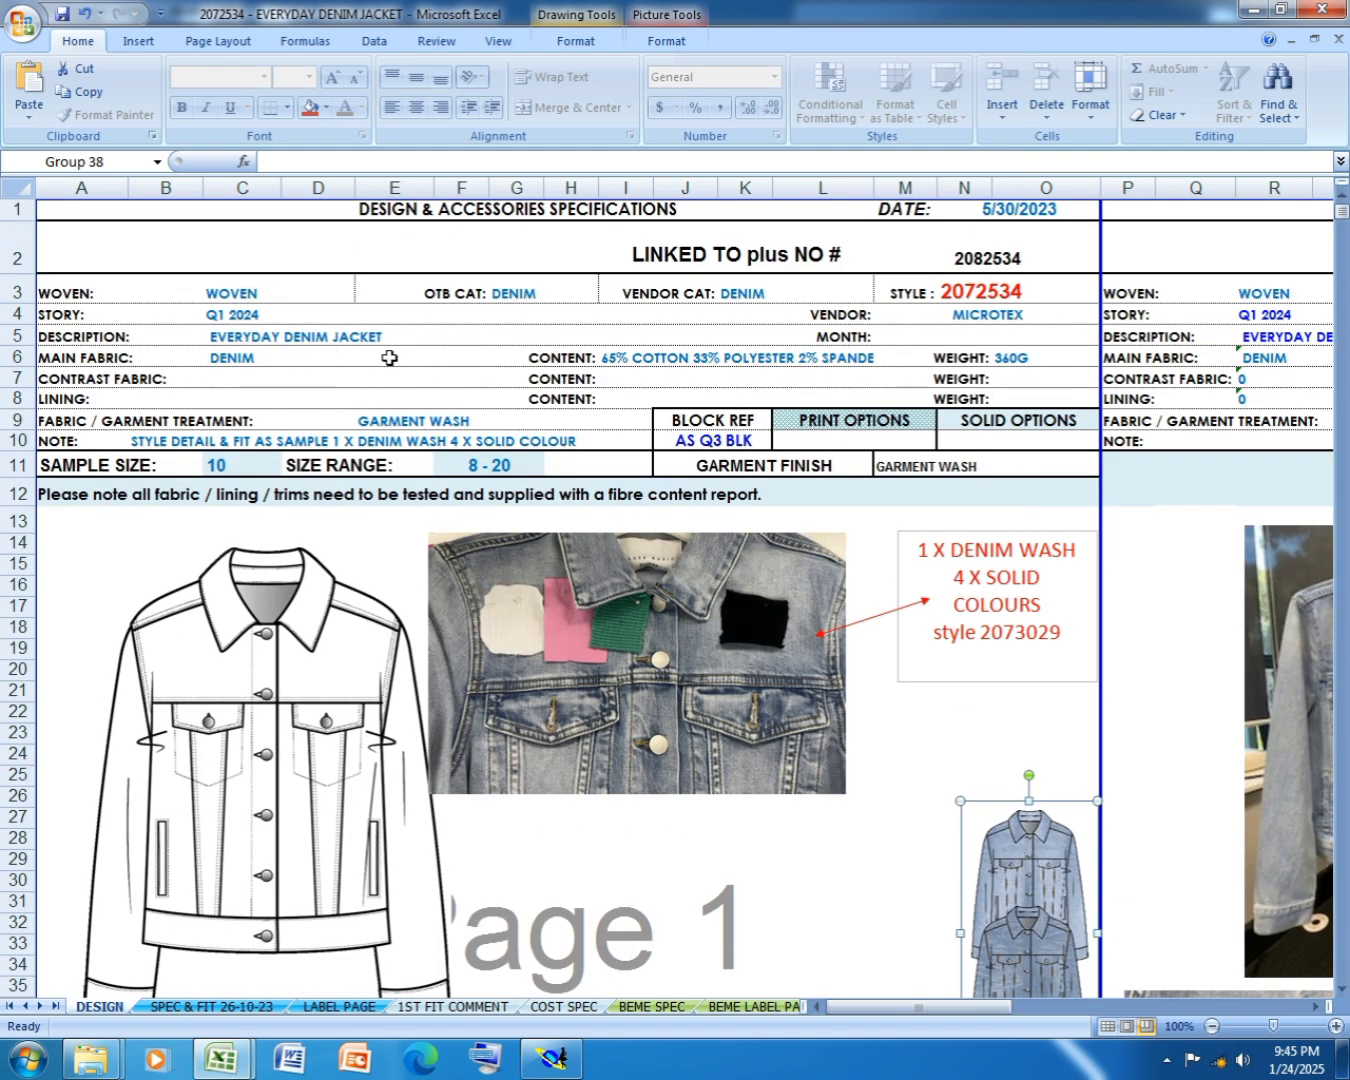
- Go back to the SPEC & FIT 26-10-23 sheet and highlight the shoulder seam forward row in yellow
{"action": "left_click", "coordinate": [273, 1007]}
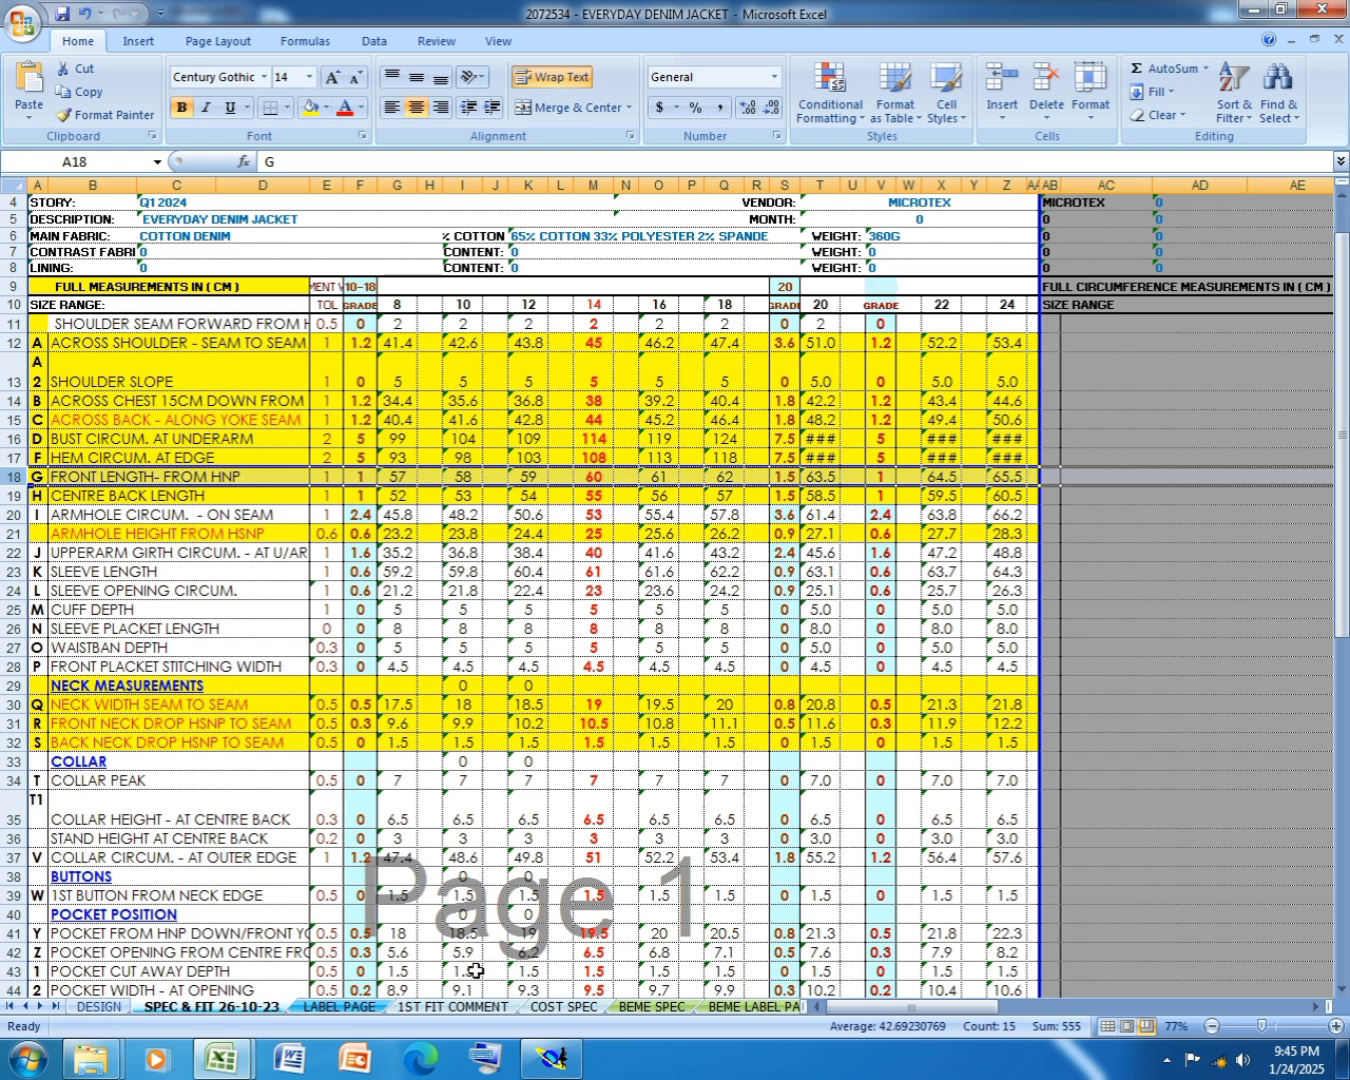
{"action": "left_click", "coordinate": [551, 1058]}
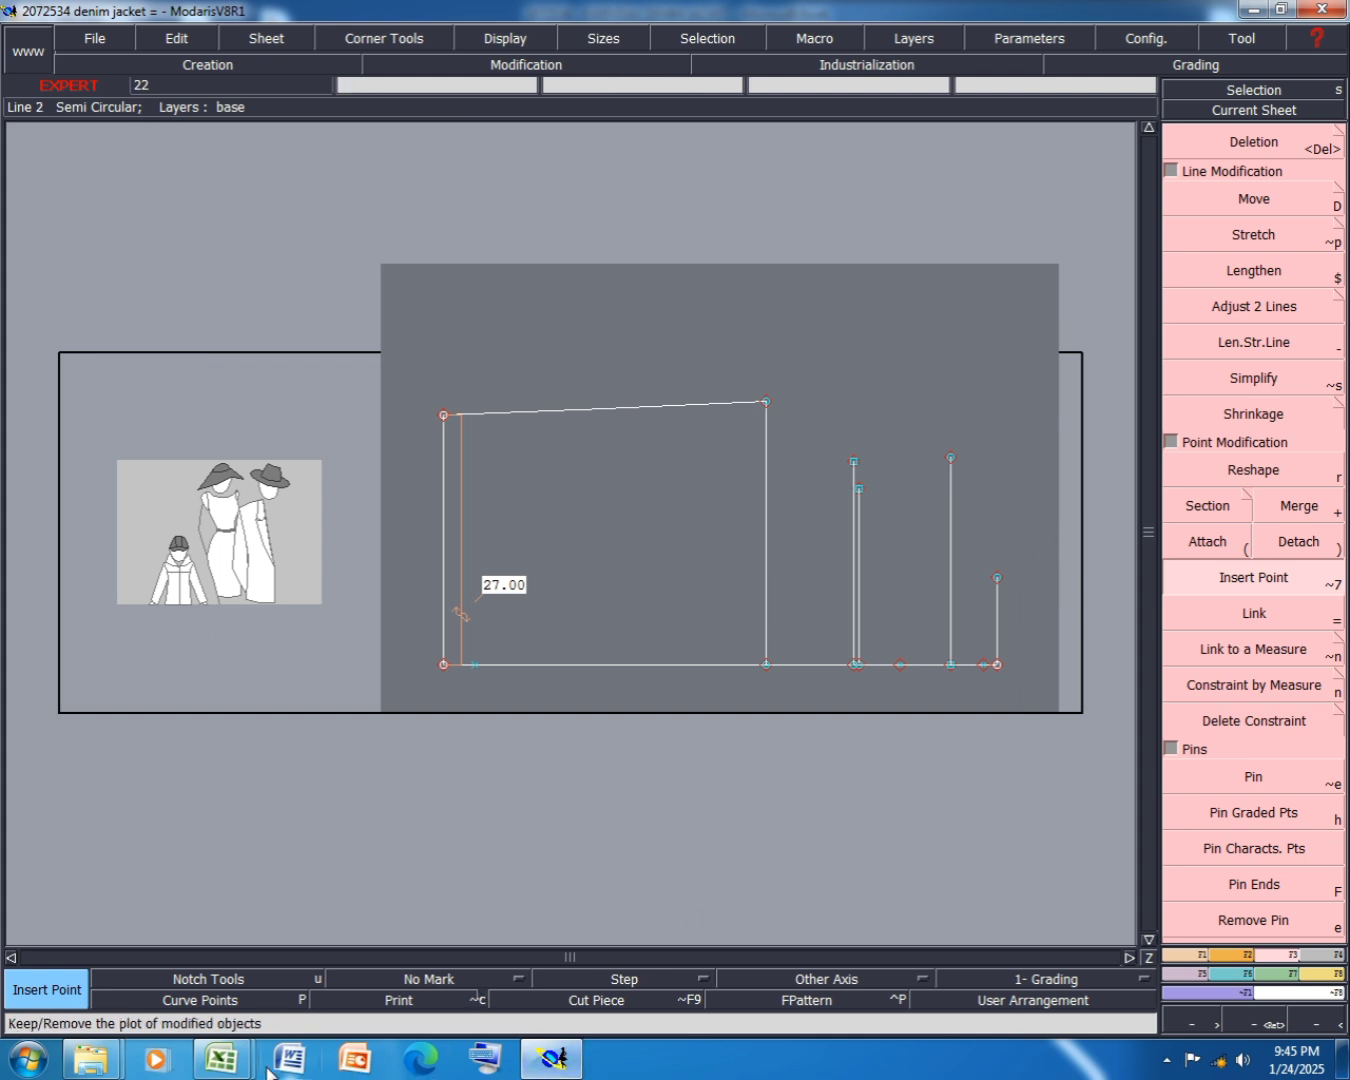
{"action": "mouse_move", "coordinate": [221, 1058]}
{"action": "left_click", "coordinate": [372, 936]}
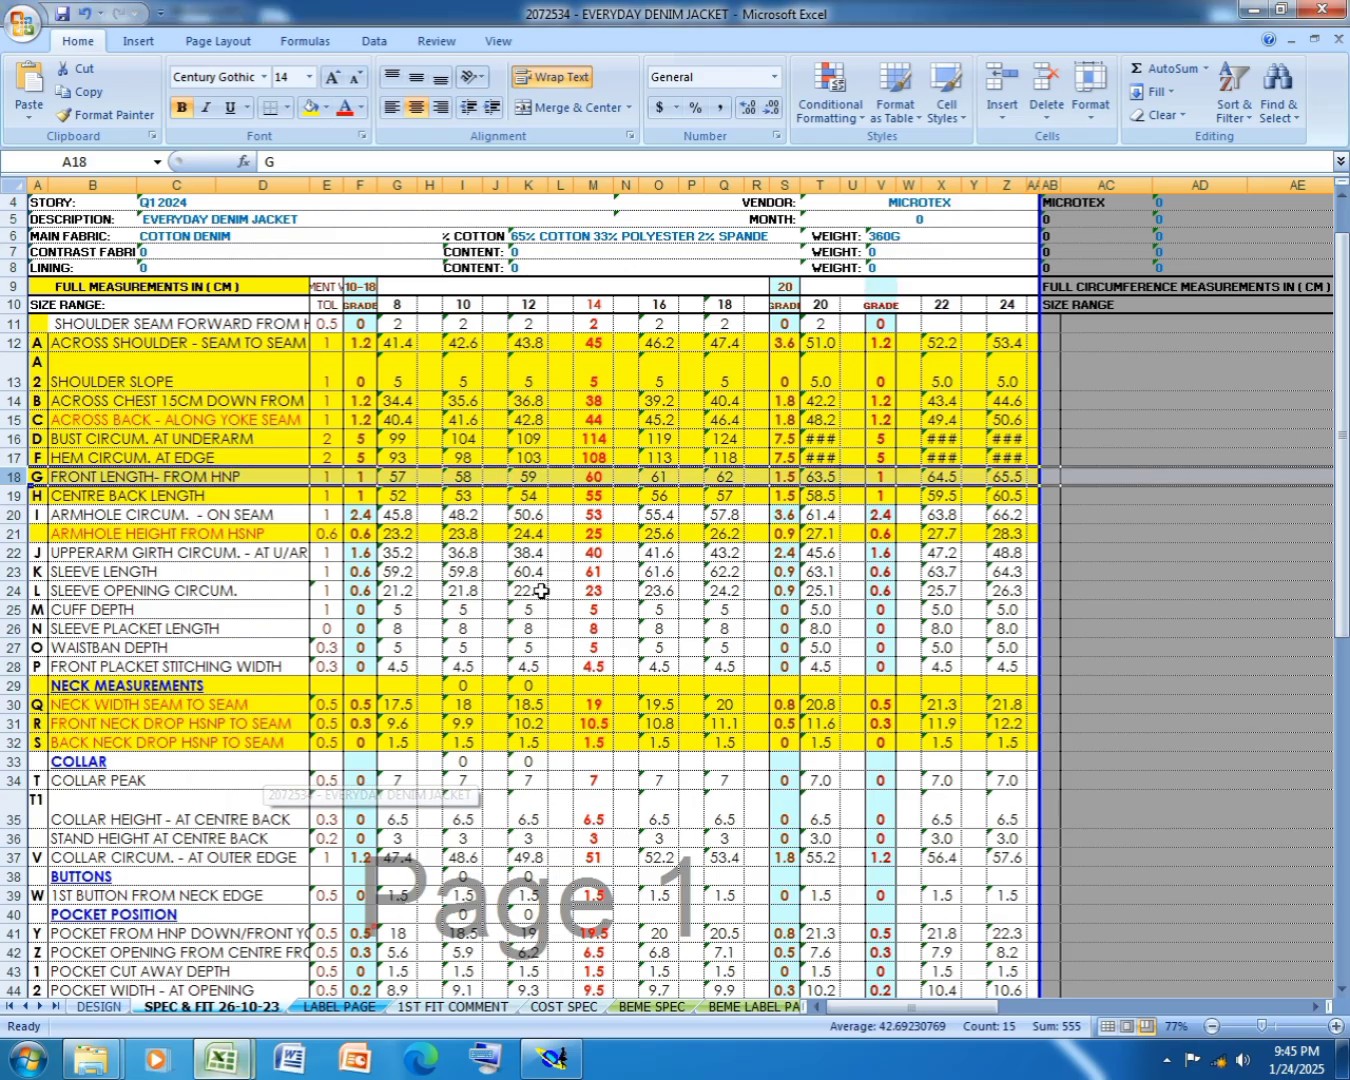
{"action": "left_click", "coordinate": [15, 324]}
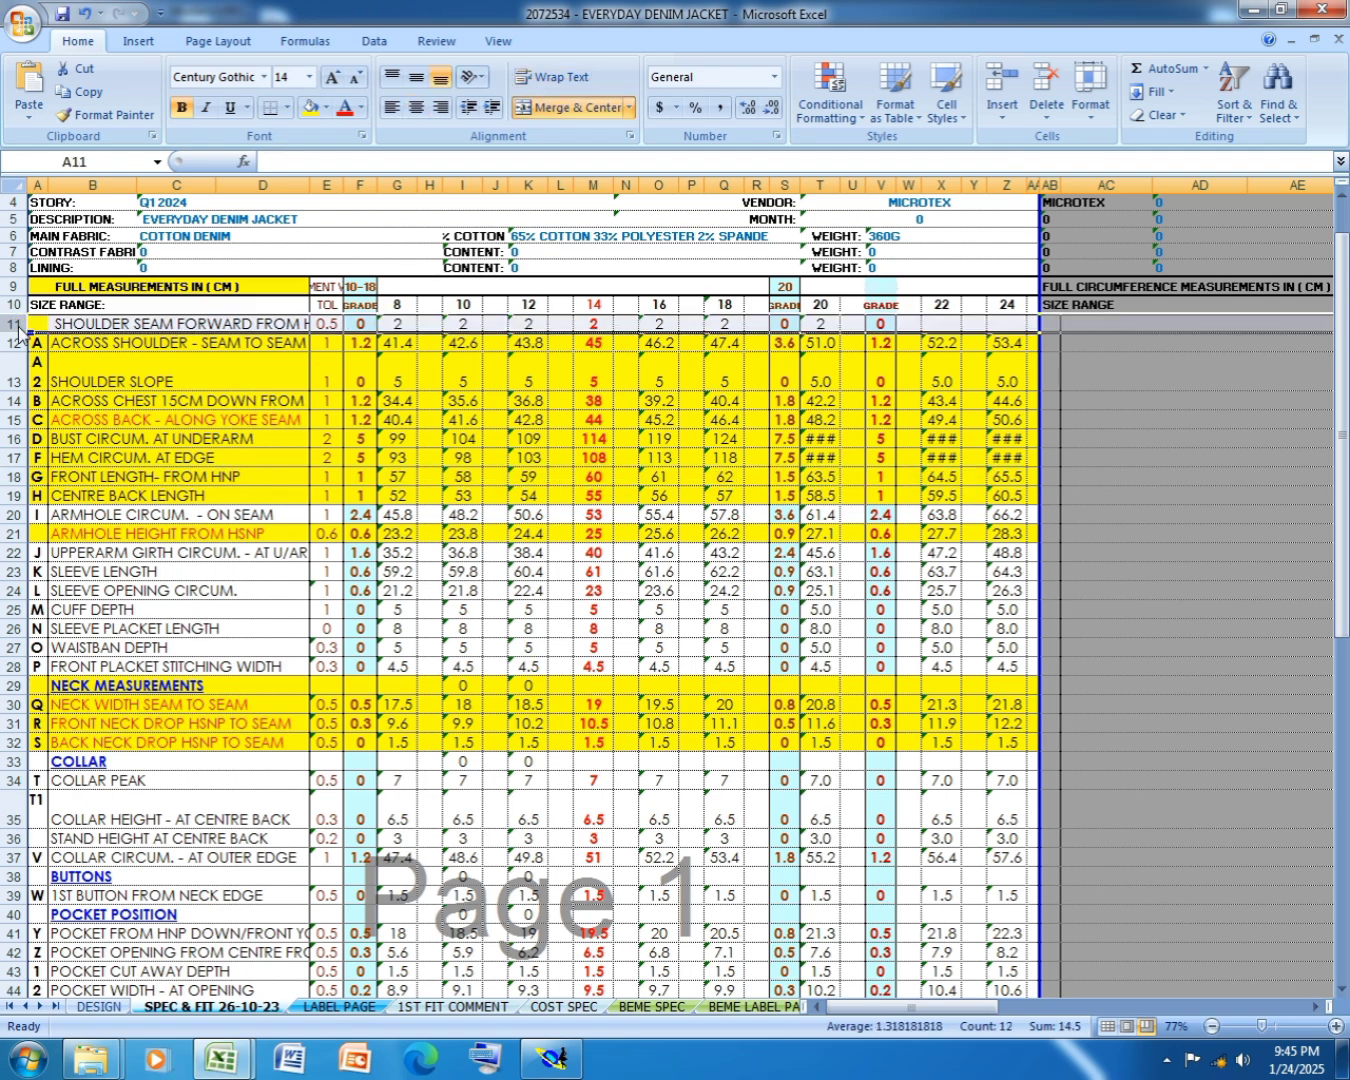
{"action": "right_click", "coordinate": [18, 330]}
{"action": "left_click", "coordinate": [135, 300]}
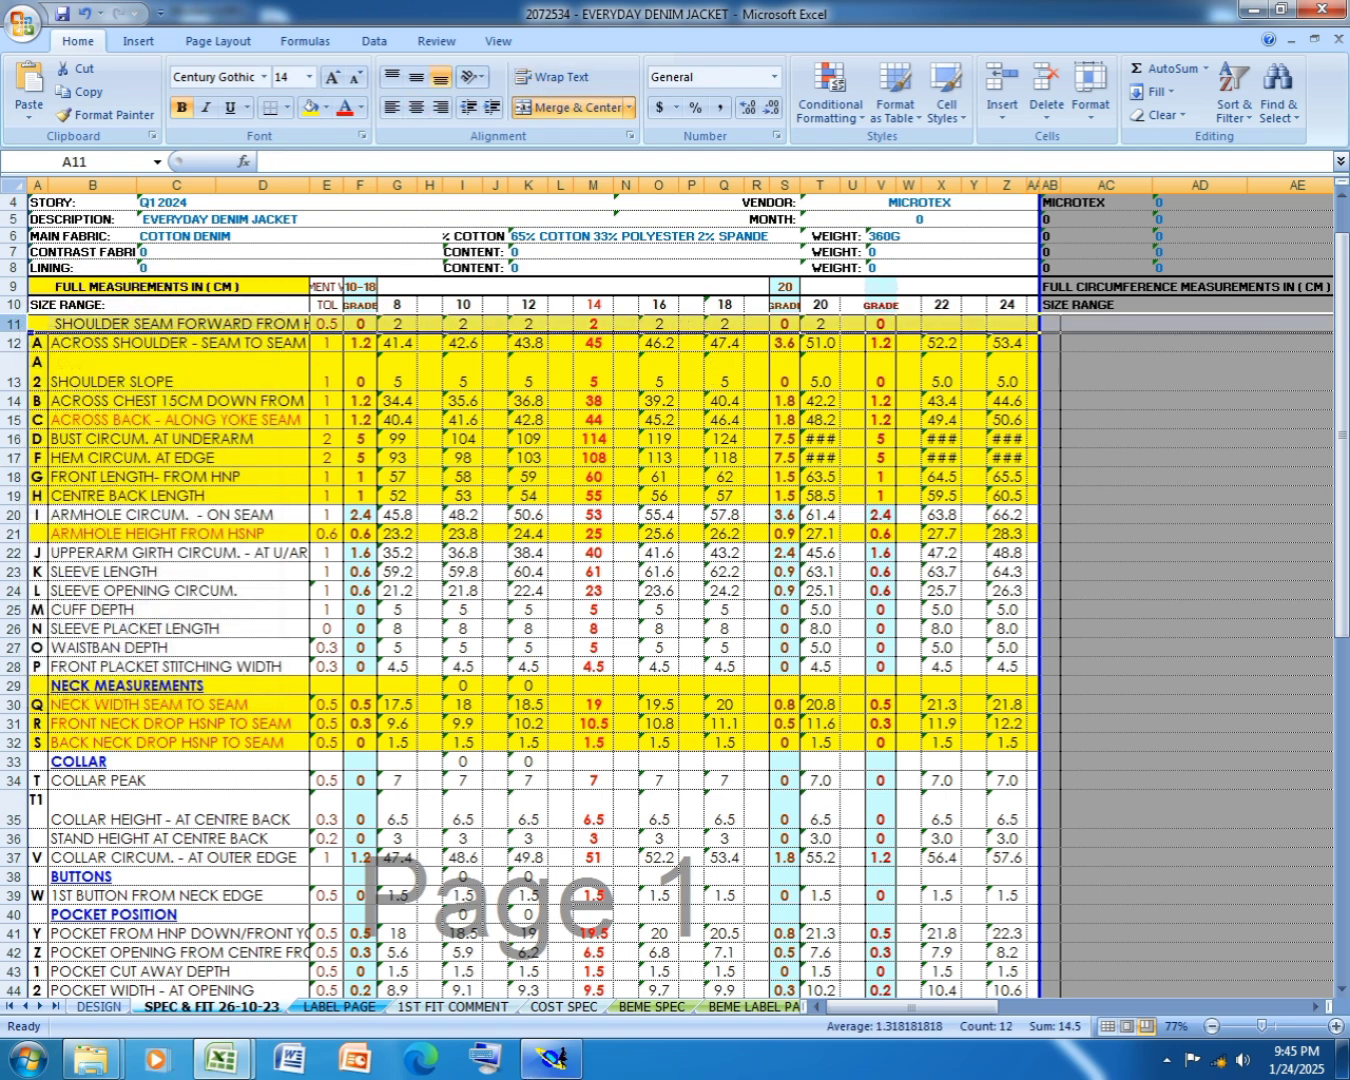
- Switch to Modaris and draw the shoulder seam with the Bezier tool from the shoulder point to the neck width point
{"action": "left_click", "coordinate": [551, 1058]}
{"action": "scroll", "coordinate": [1048, 494], "scroll_direction": "up", "scroll_amount": 2}
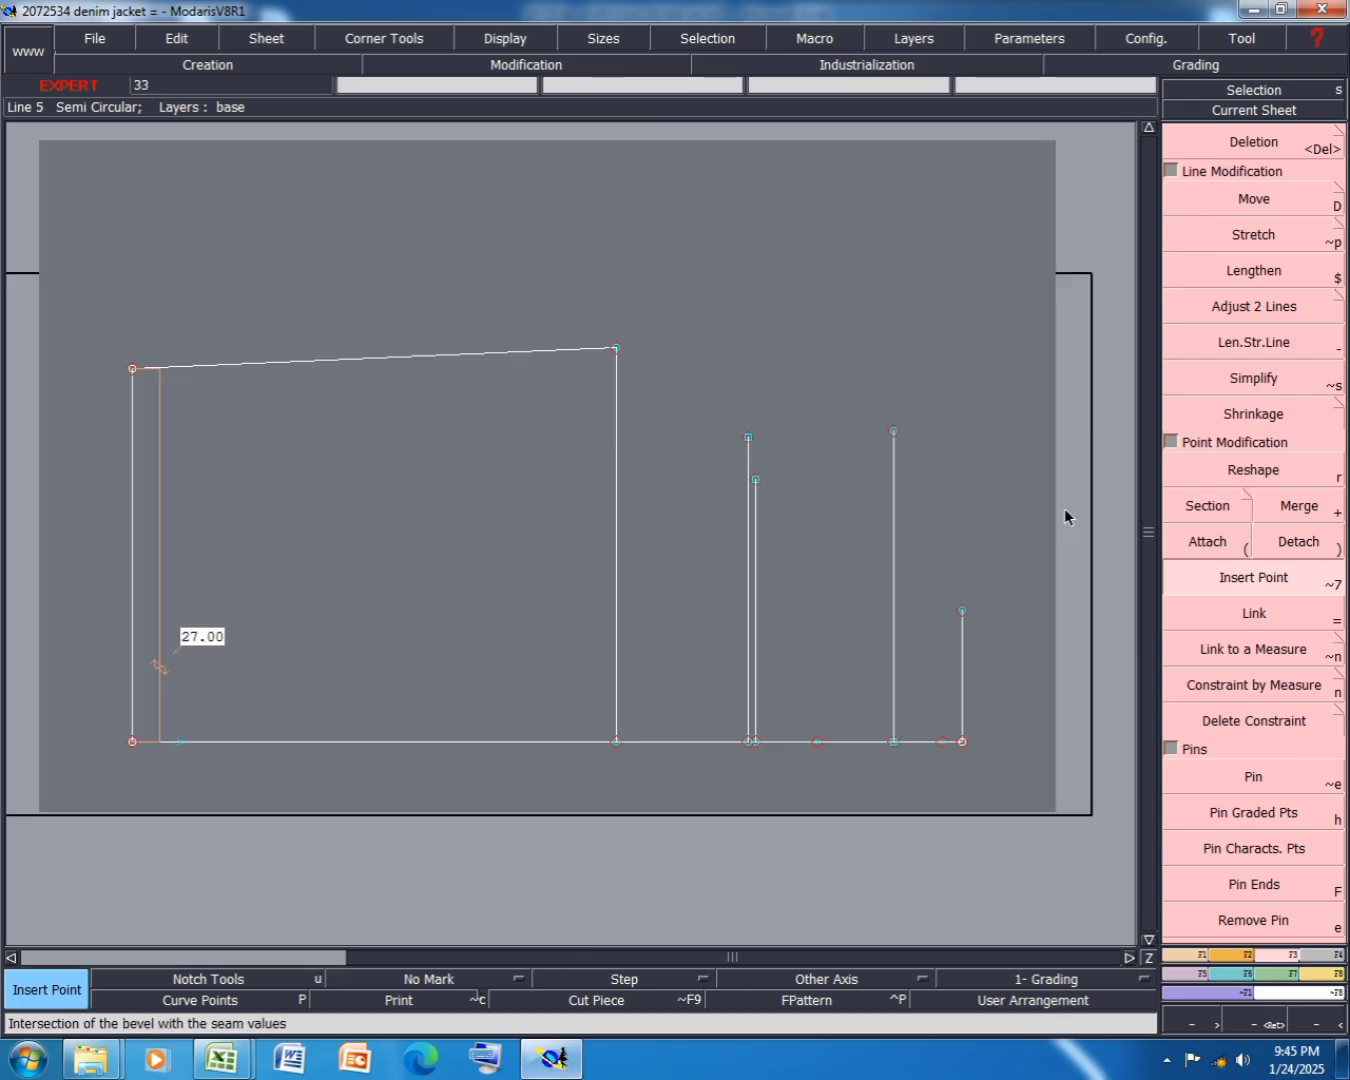
{"action": "left_click", "coordinate": [1190, 956]}
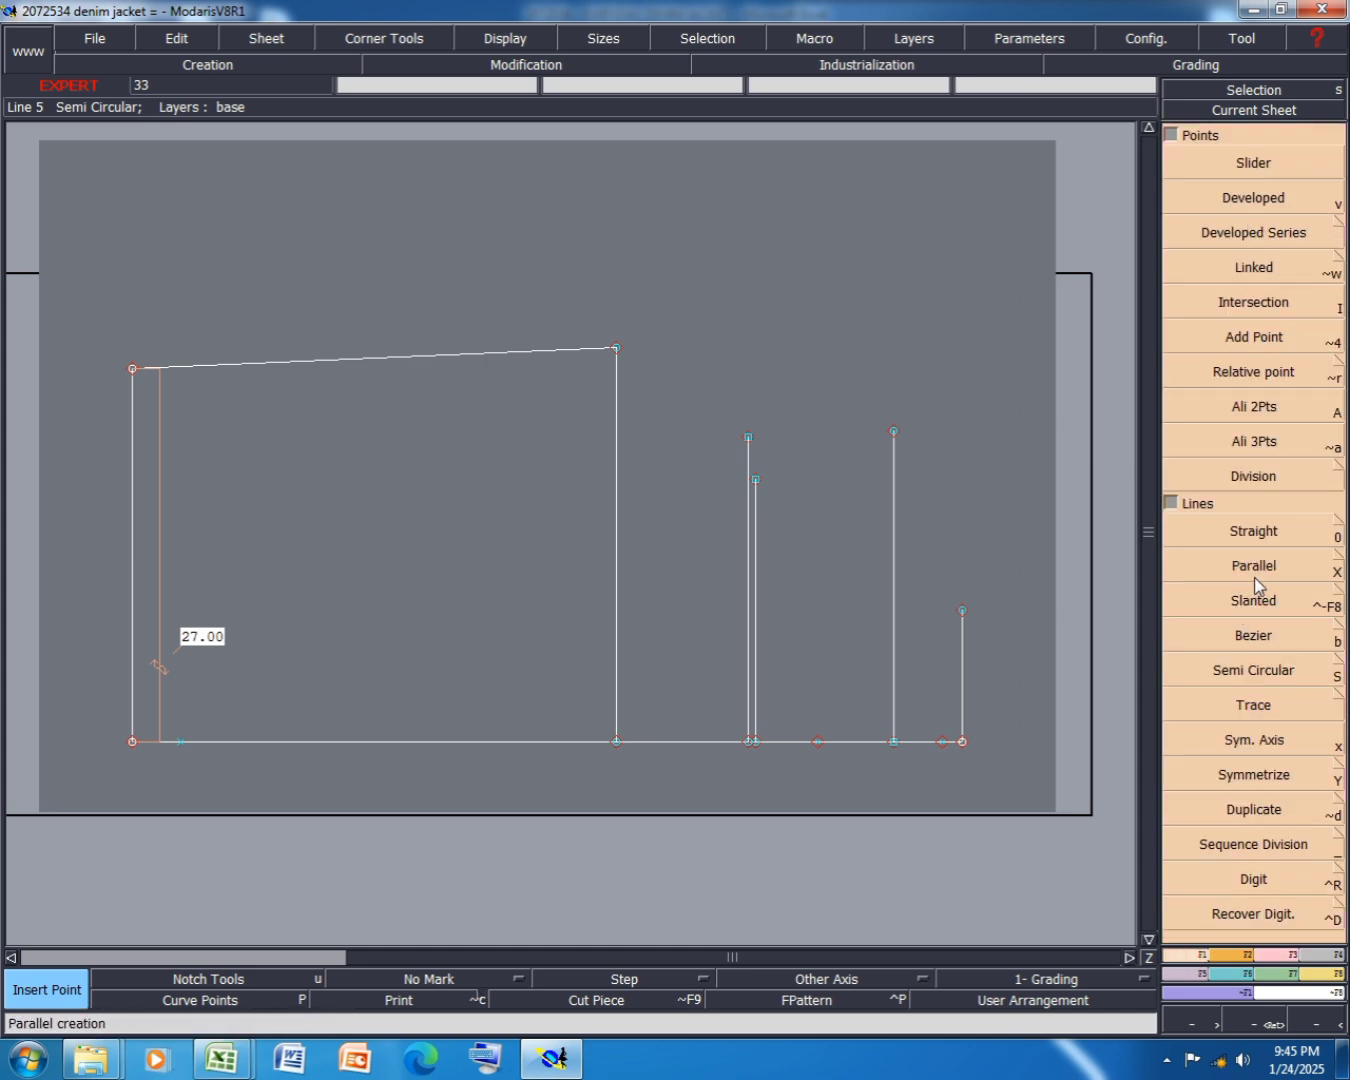
{"action": "left_click", "coordinate": [1257, 636]}
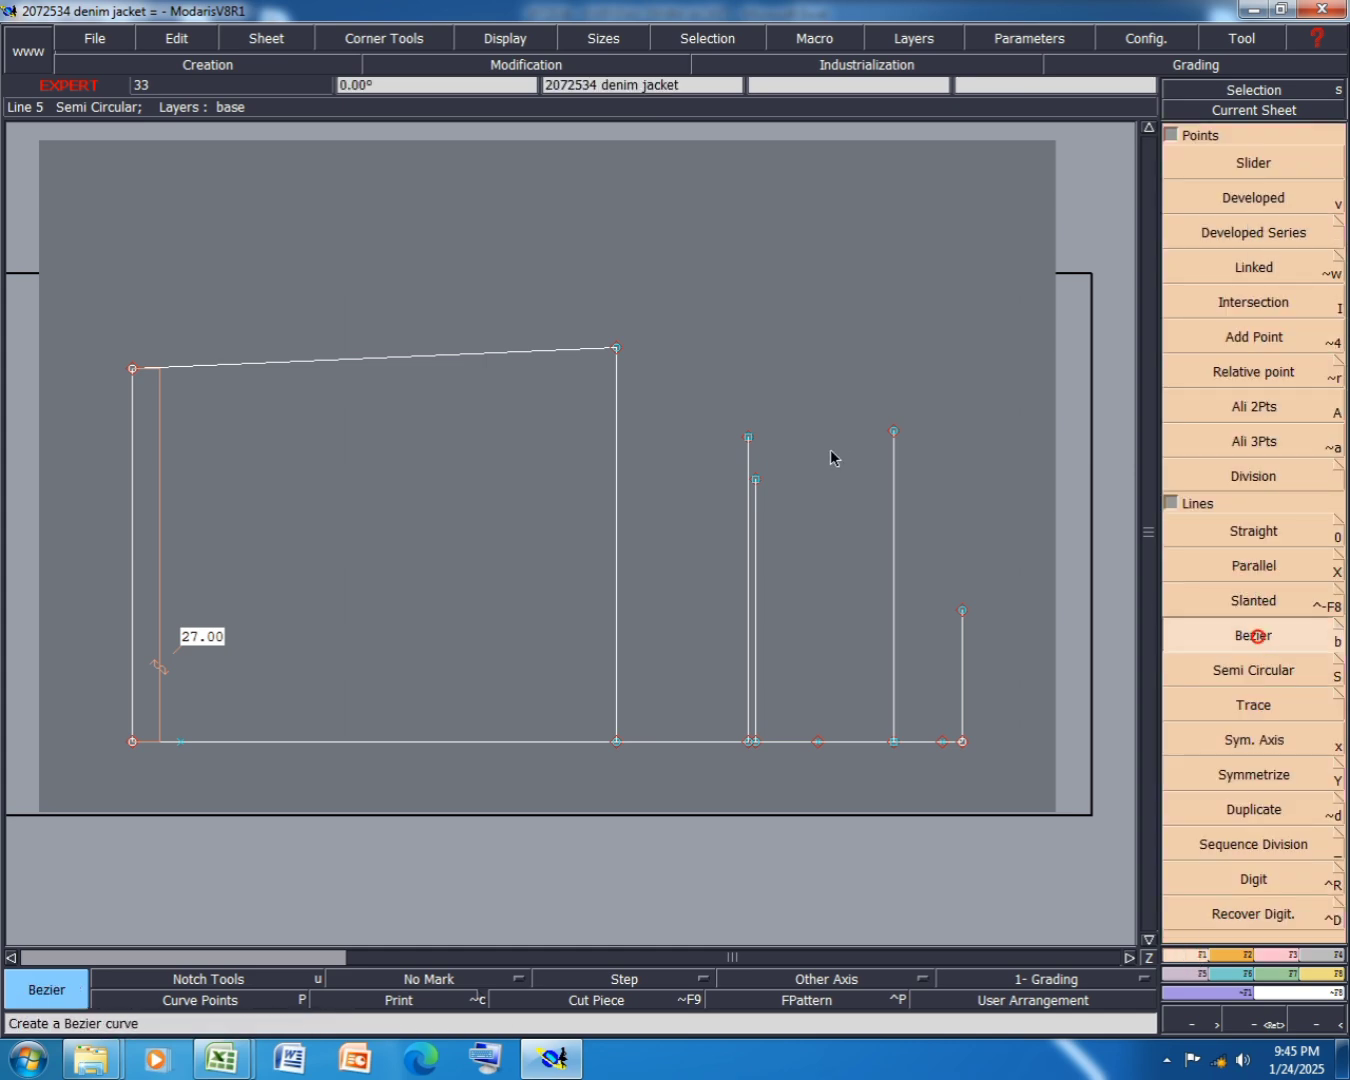
{"action": "left_click", "coordinate": [894, 433]}
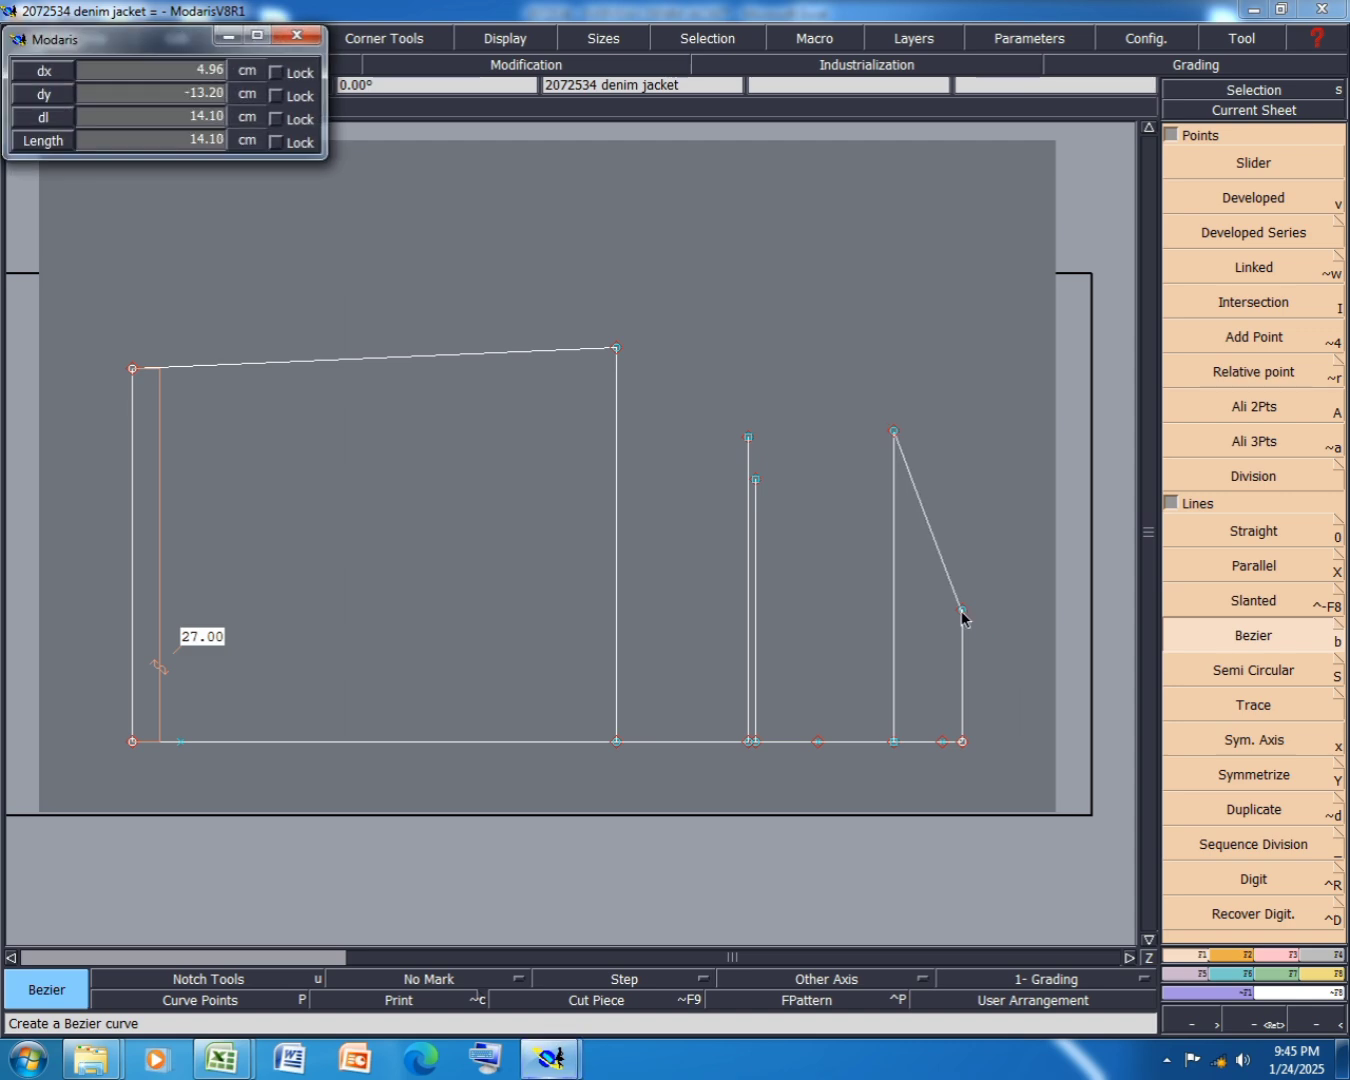
{"action": "left_click", "coordinate": [962, 609]}
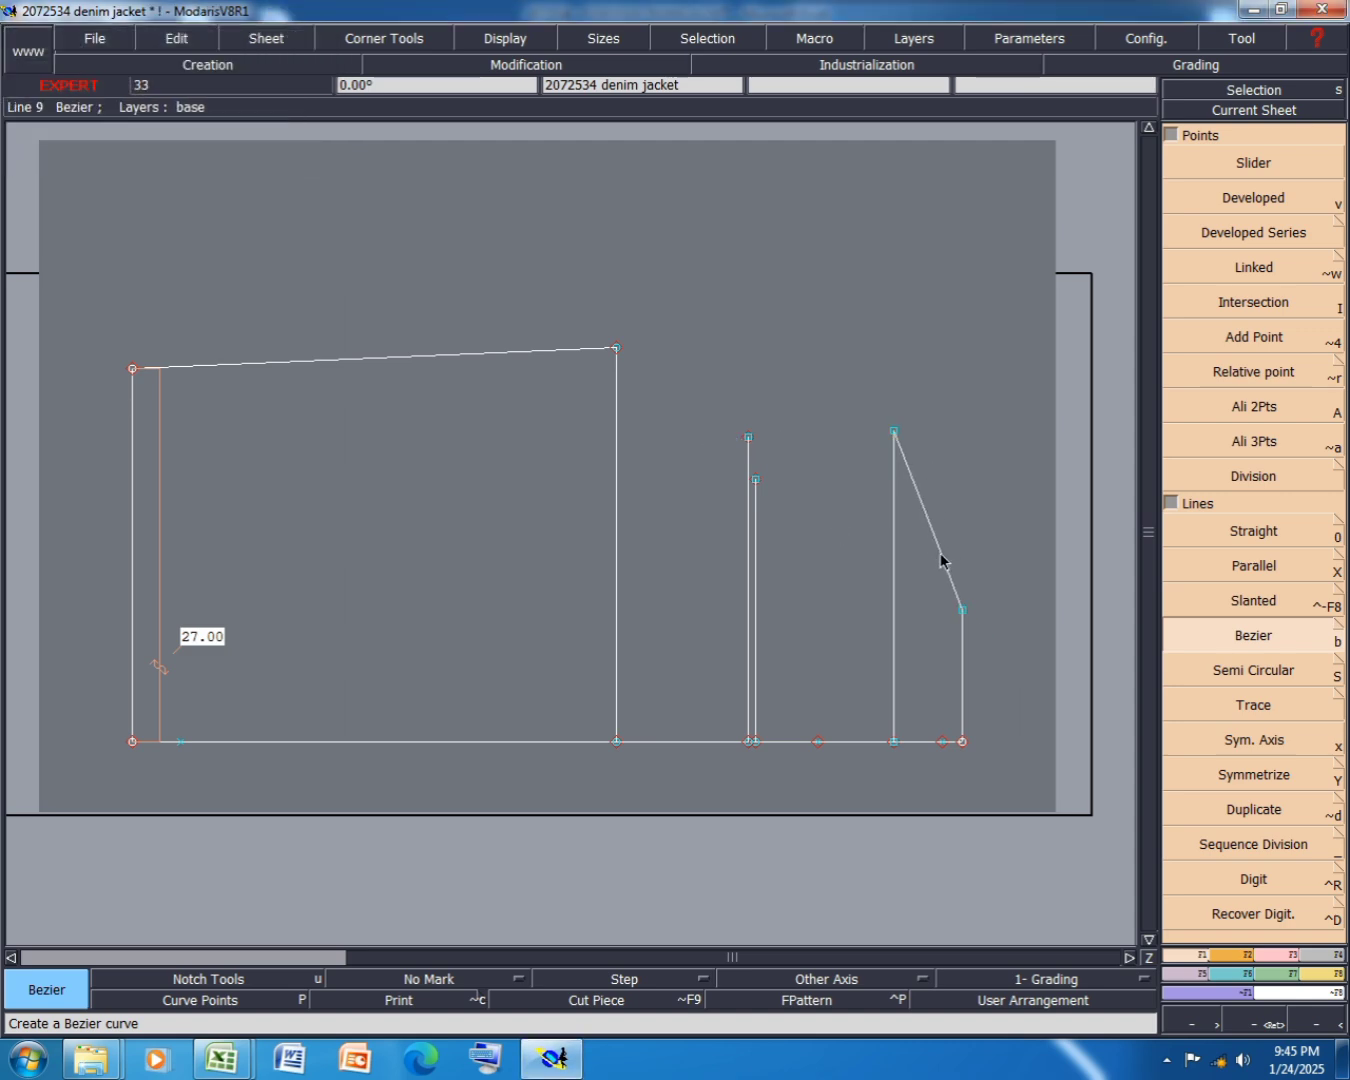
- Create two parallels of the shoulder seam line, one 2 cm outward and one the same distance inward
{"action": "left_click", "coordinate": [1266, 957]}
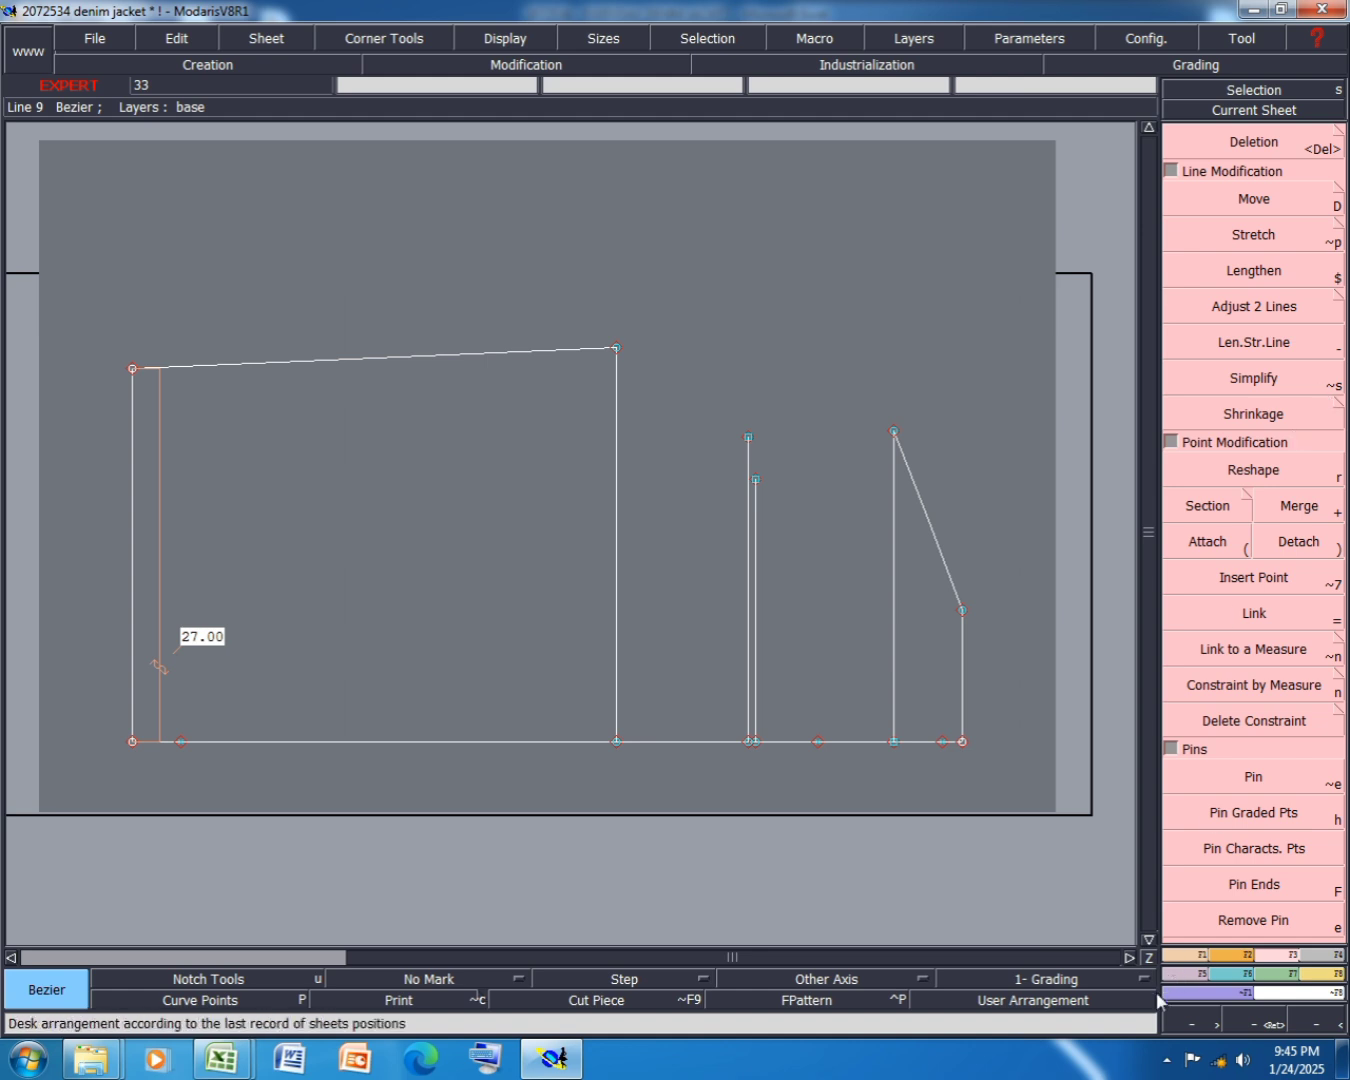
{"action": "left_click", "coordinate": [1182, 961]}
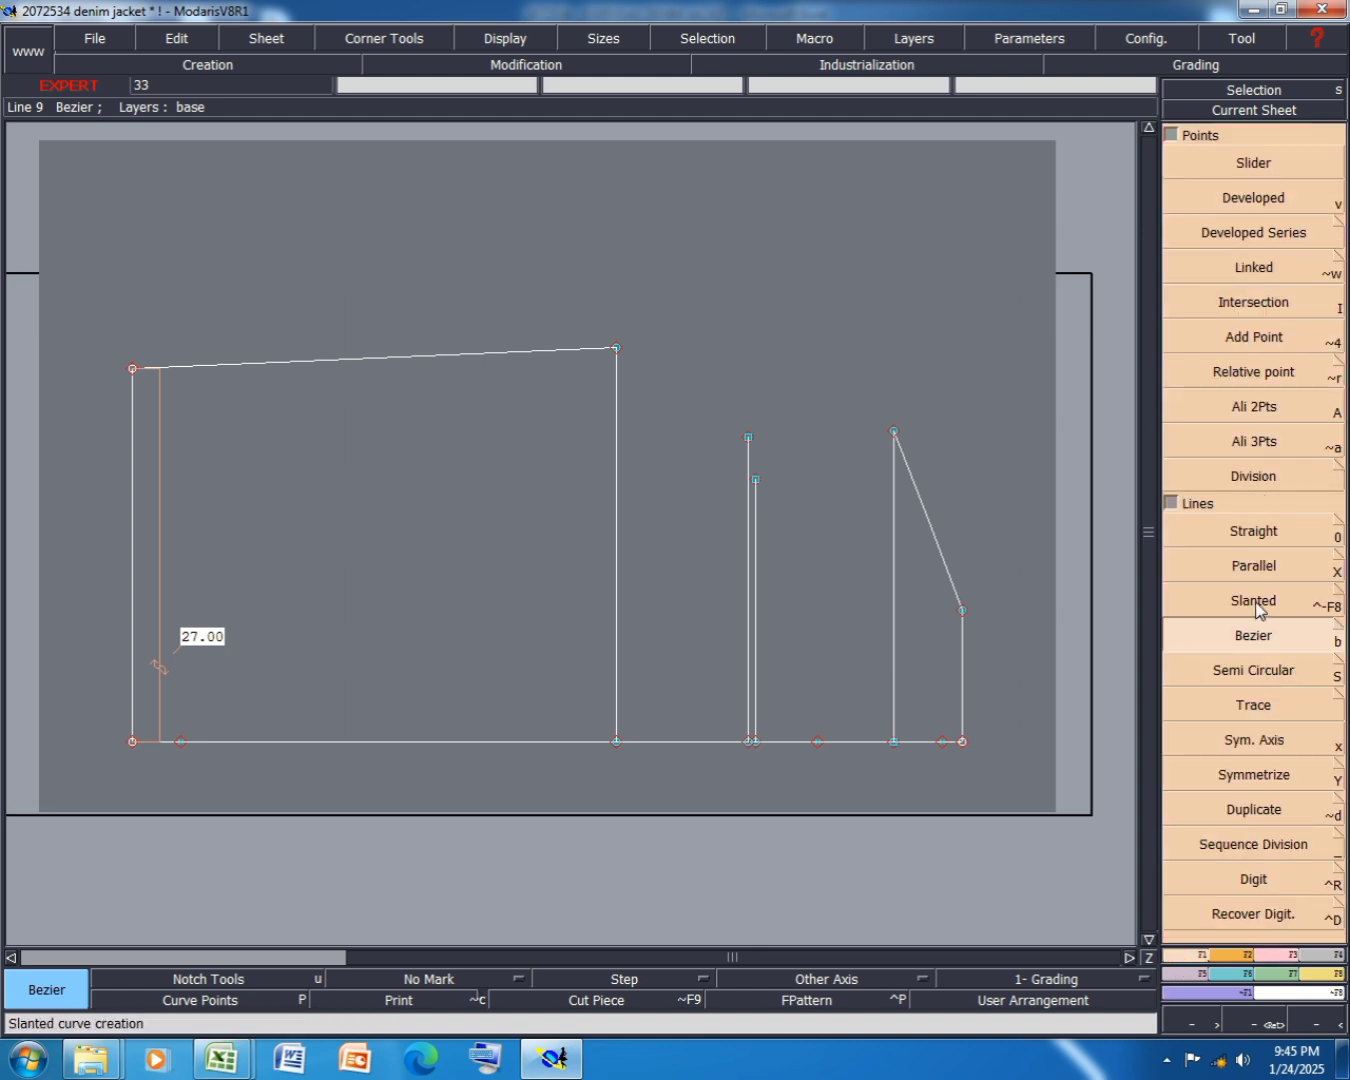
{"action": "left_click", "coordinate": [1186, 573]}
{"action": "left_click", "coordinate": [933, 527]}
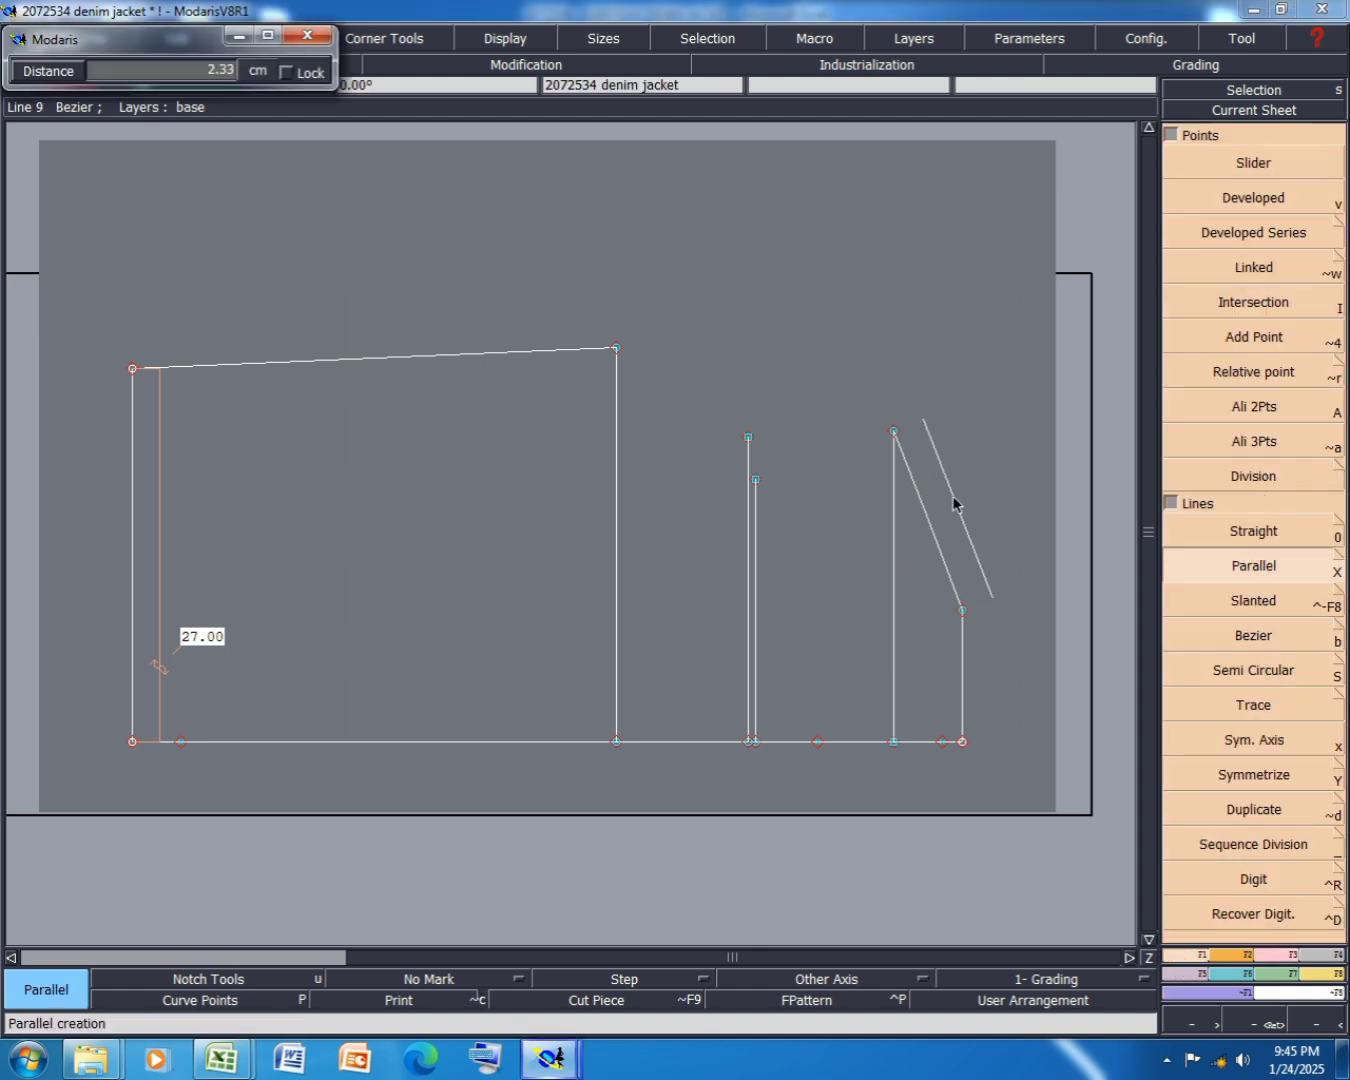
{"action": "left_click", "coordinate": [954, 505]}
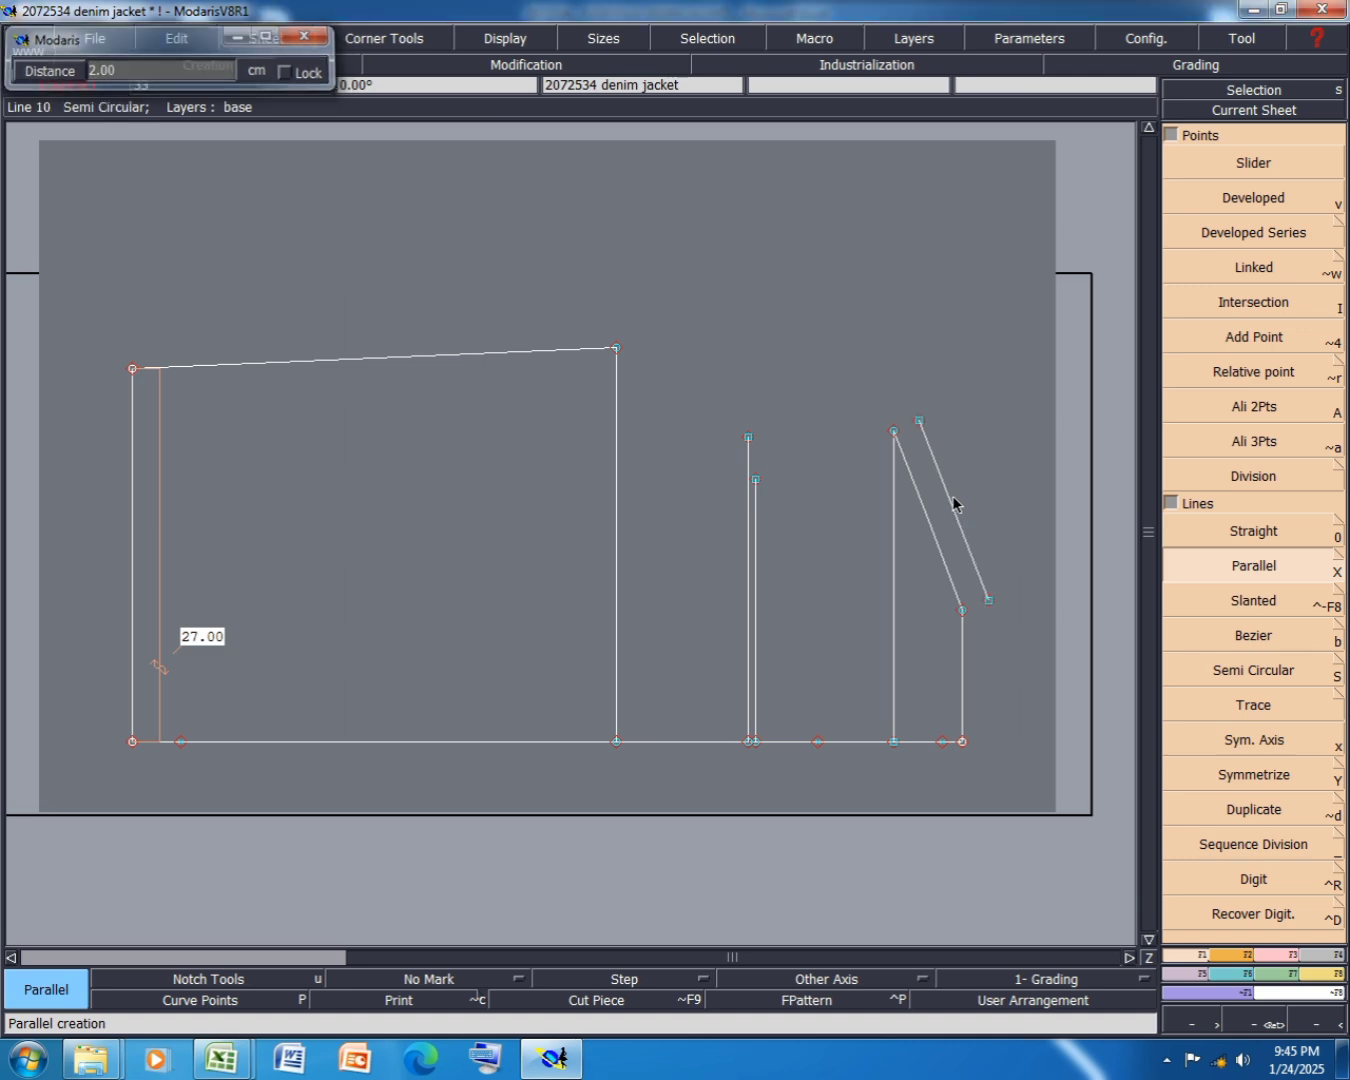
{"action": "left_click", "coordinate": [912, 548]}
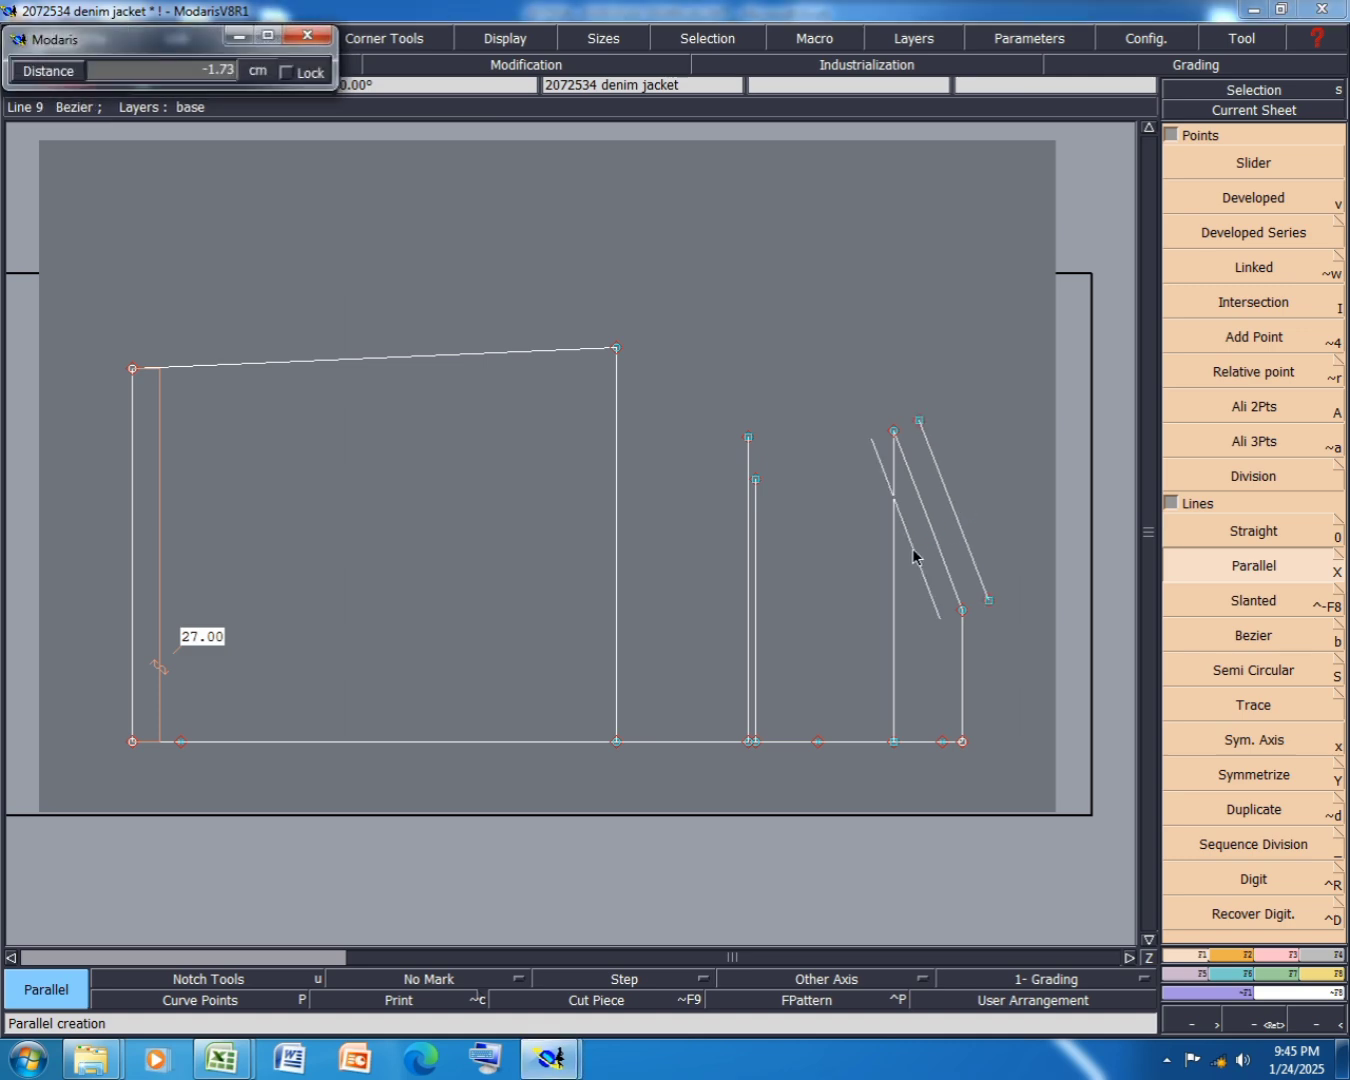
{"action": "left_click", "coordinate": [912, 548]}
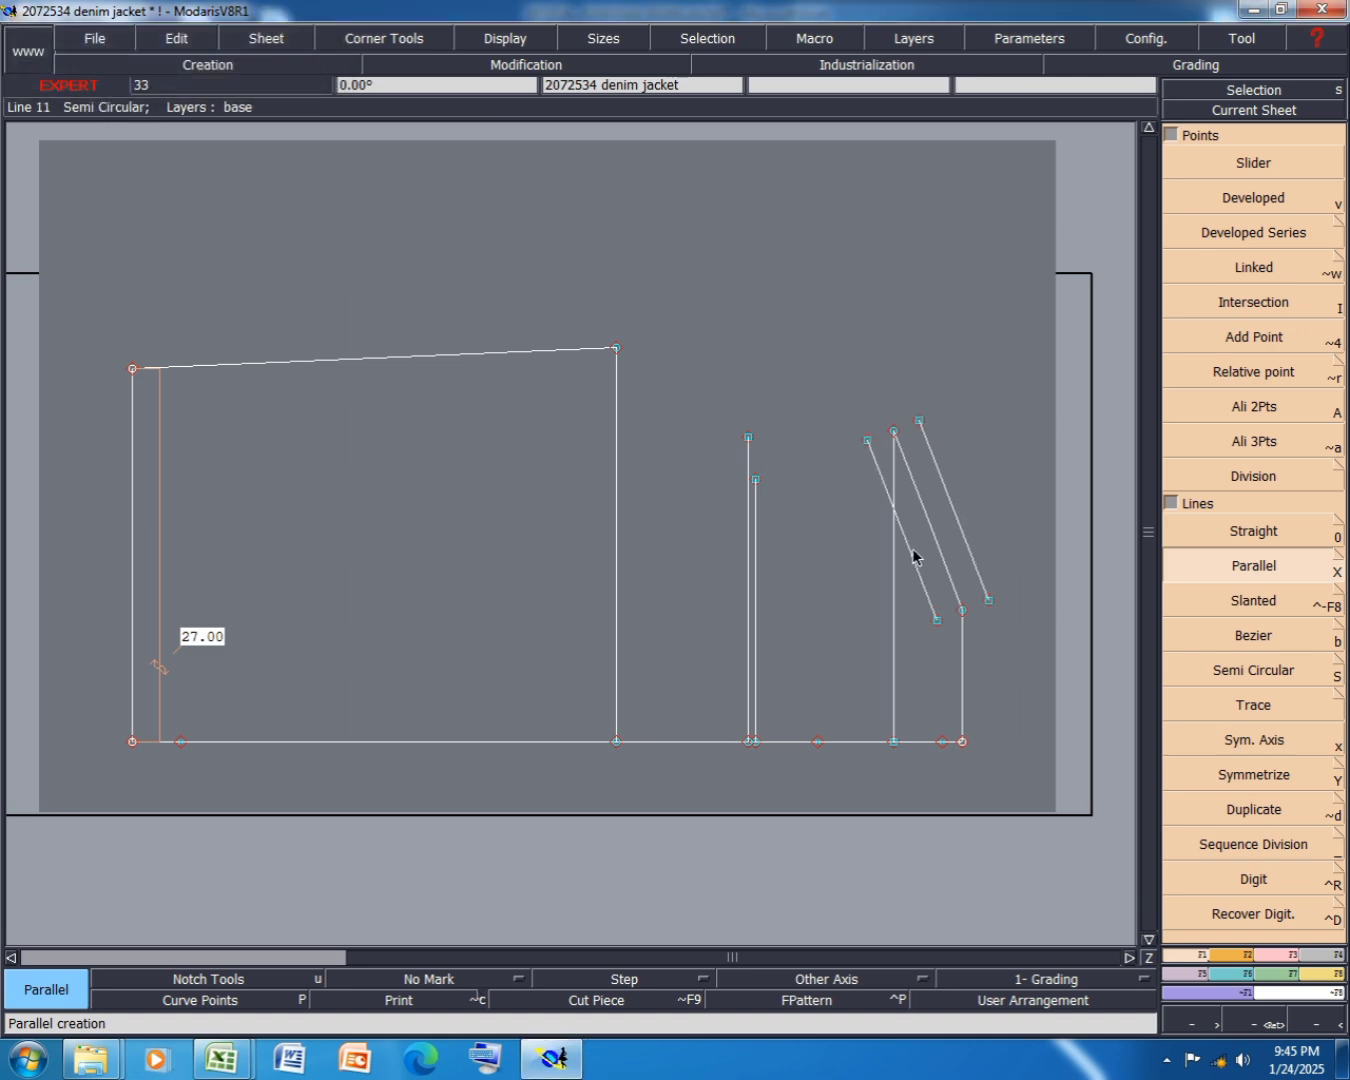
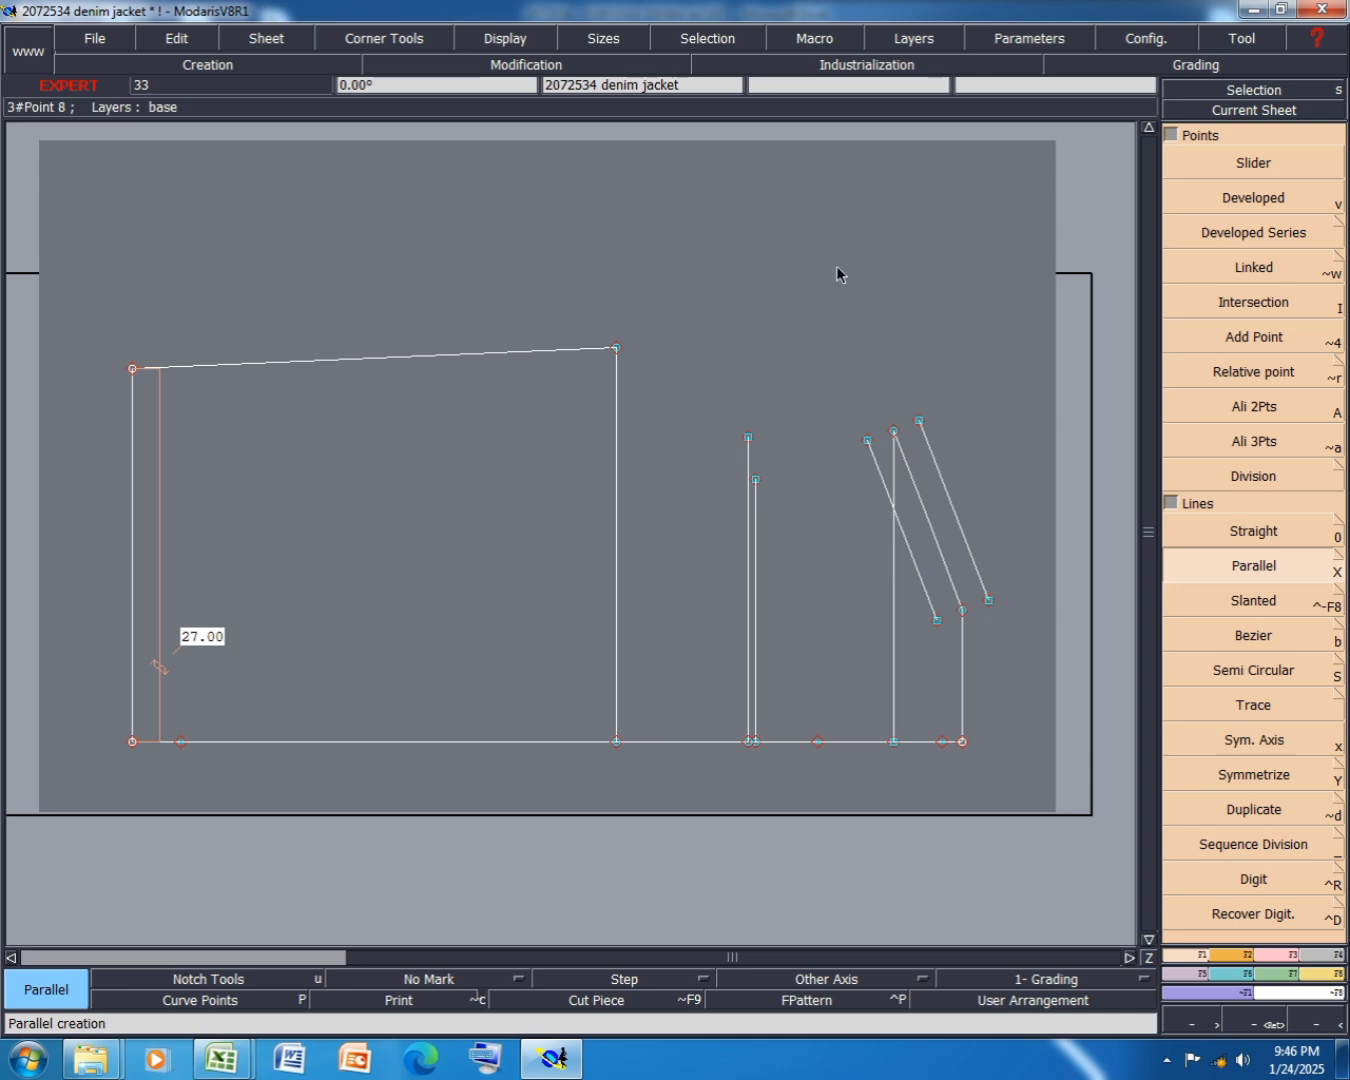
- Draw Bezier necklines from the back neck drop via the neck width point to the outer parallel, and from the inner parallel to the front neck drop
{"action": "left_click", "coordinate": [1258, 637]}
{"action": "left_click", "coordinate": [942, 742]}
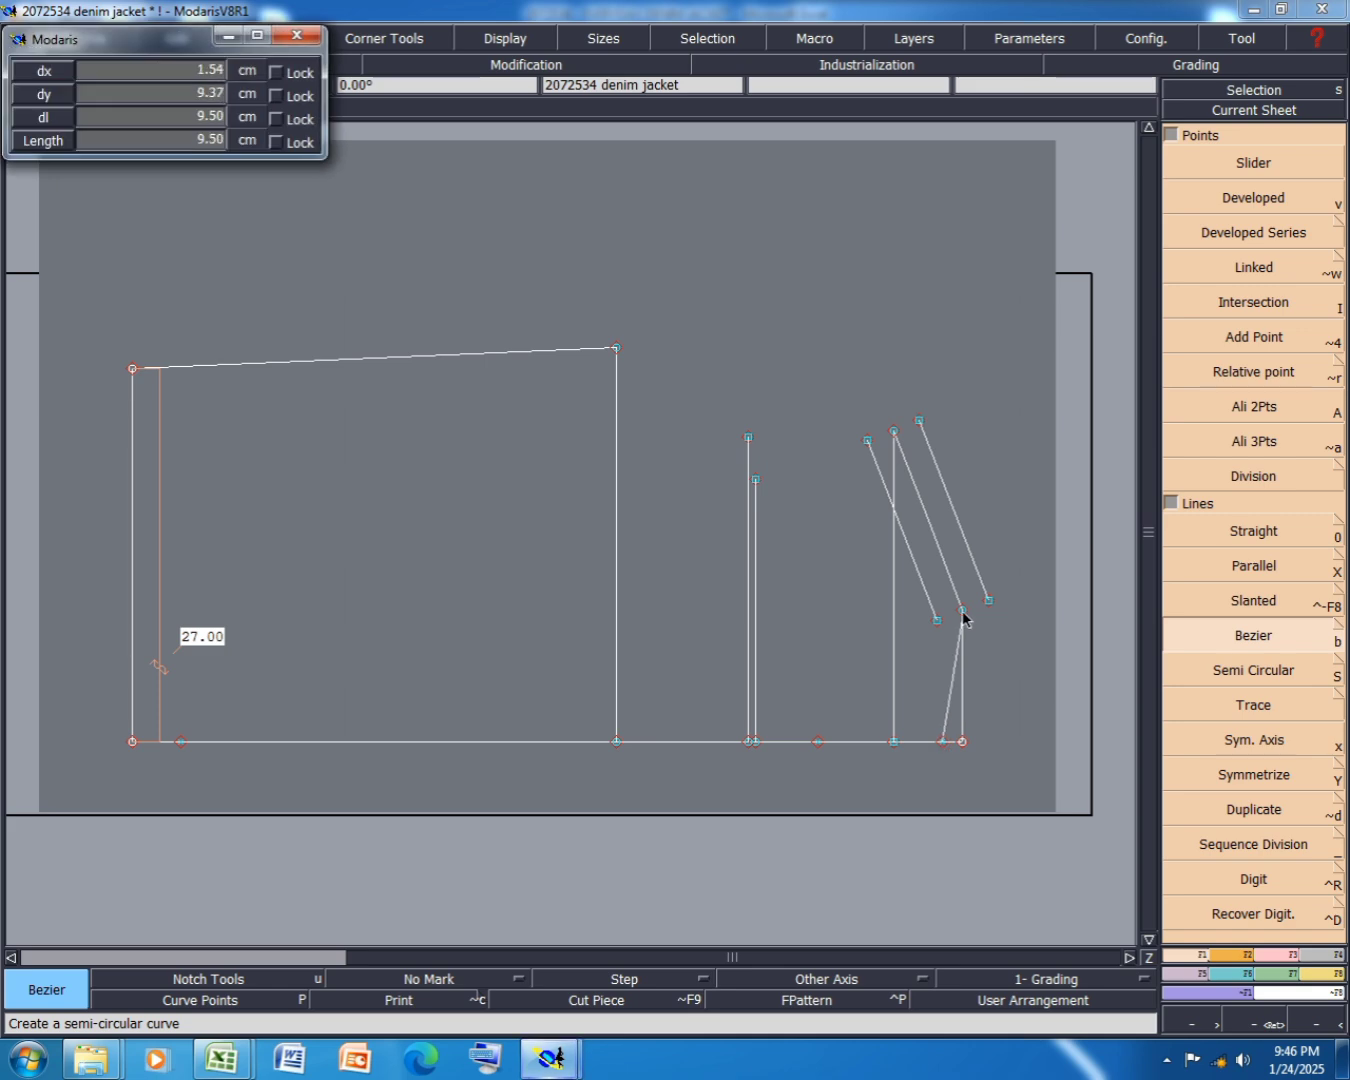
{"action": "left_click", "coordinate": [989, 600]}
{"action": "left_click", "coordinate": [936, 621]}
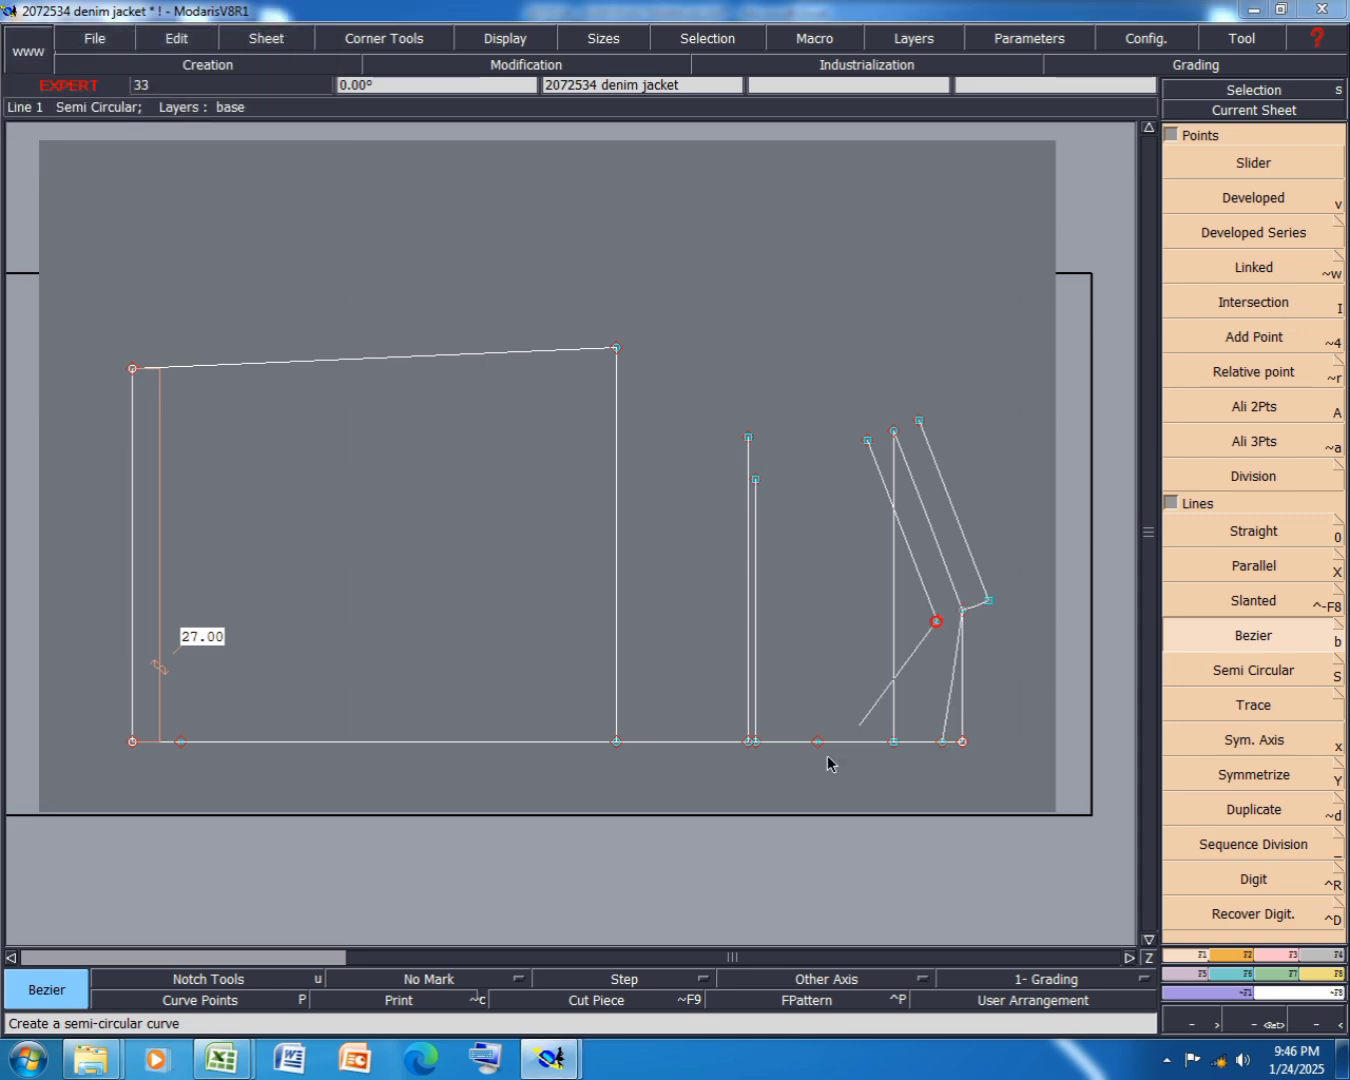
{"action": "left_click", "coordinate": [818, 742]}
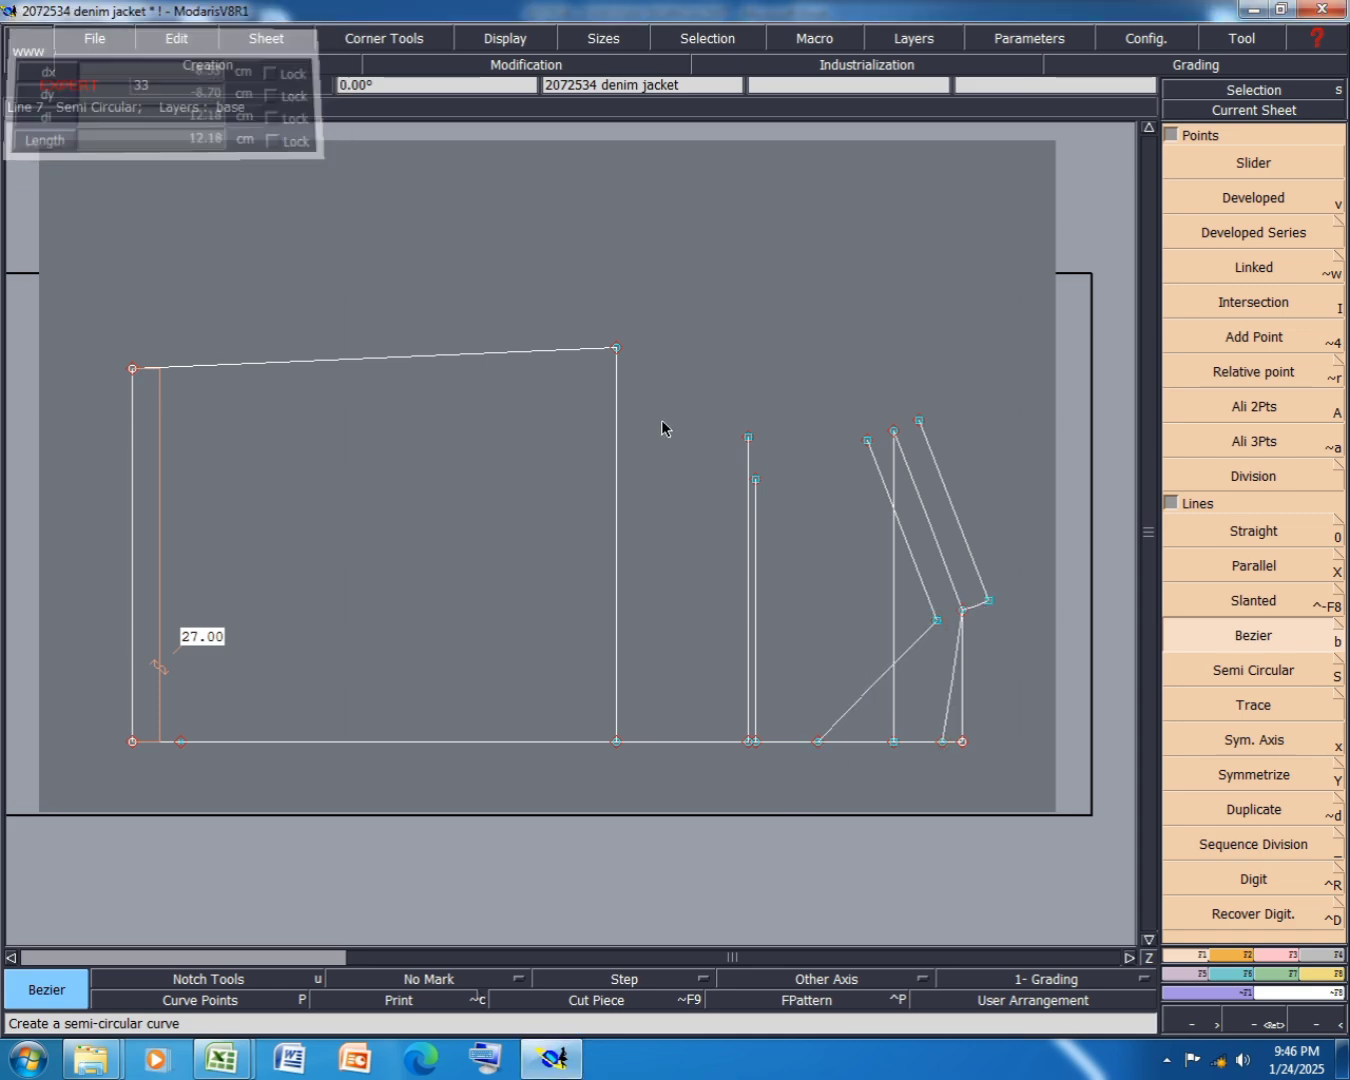
- Draw the back armhole as a Bezier line from the underarm point through the across back and shoulder points to the outer parallel's end
{"action": "left_click", "coordinate": [616, 349]}
{"action": "left_click", "coordinate": [748, 437]}
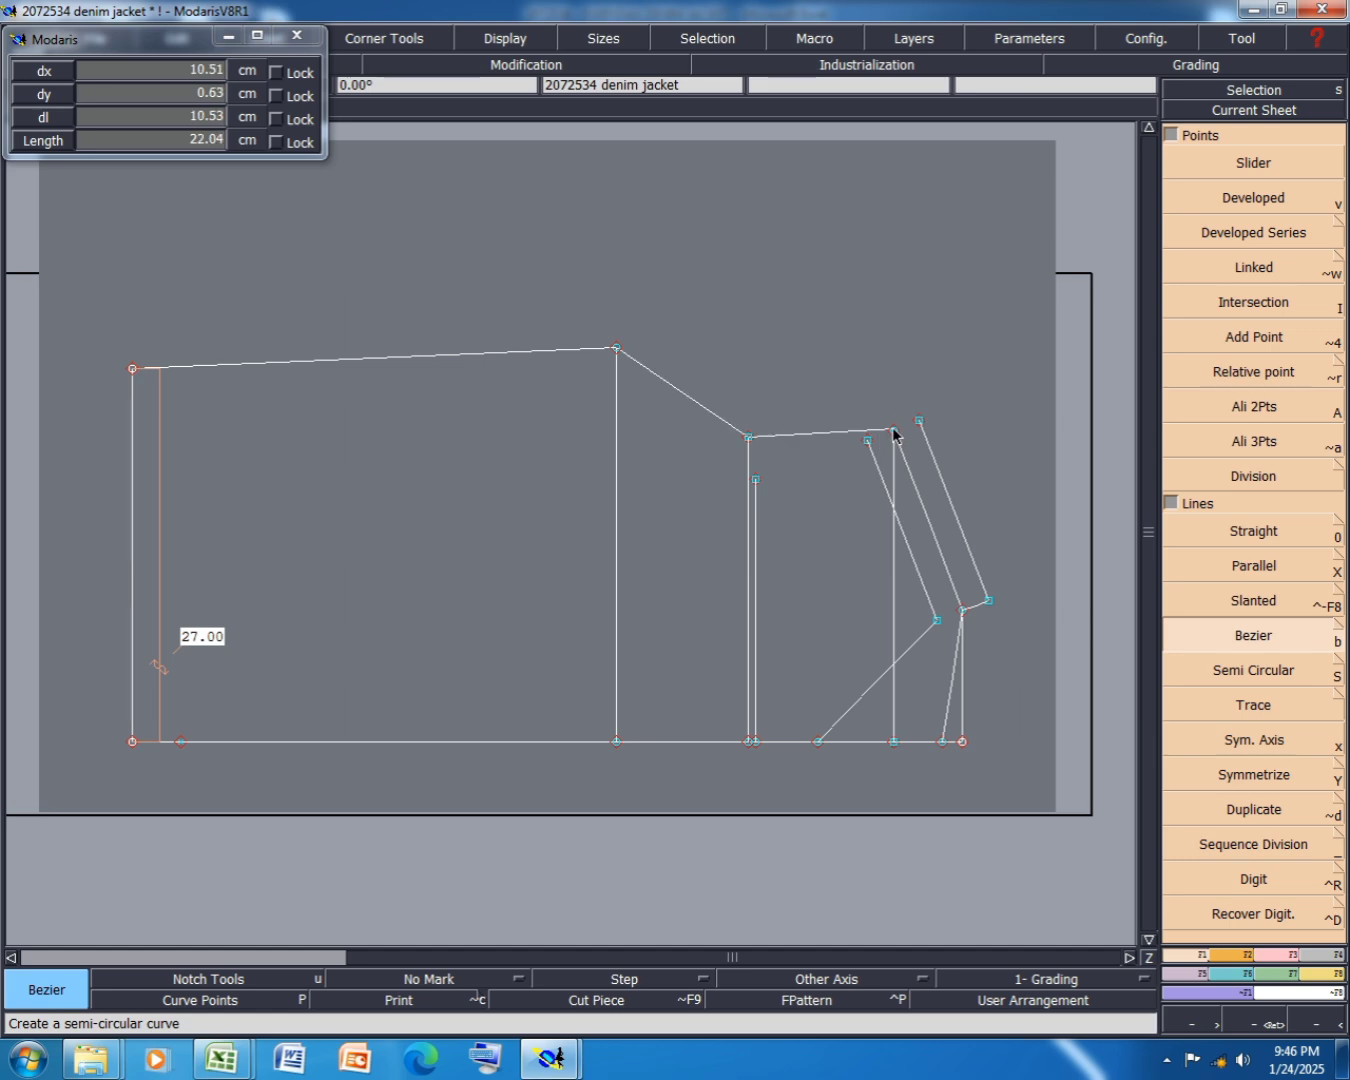
{"action": "left_click", "coordinate": [918, 421]}
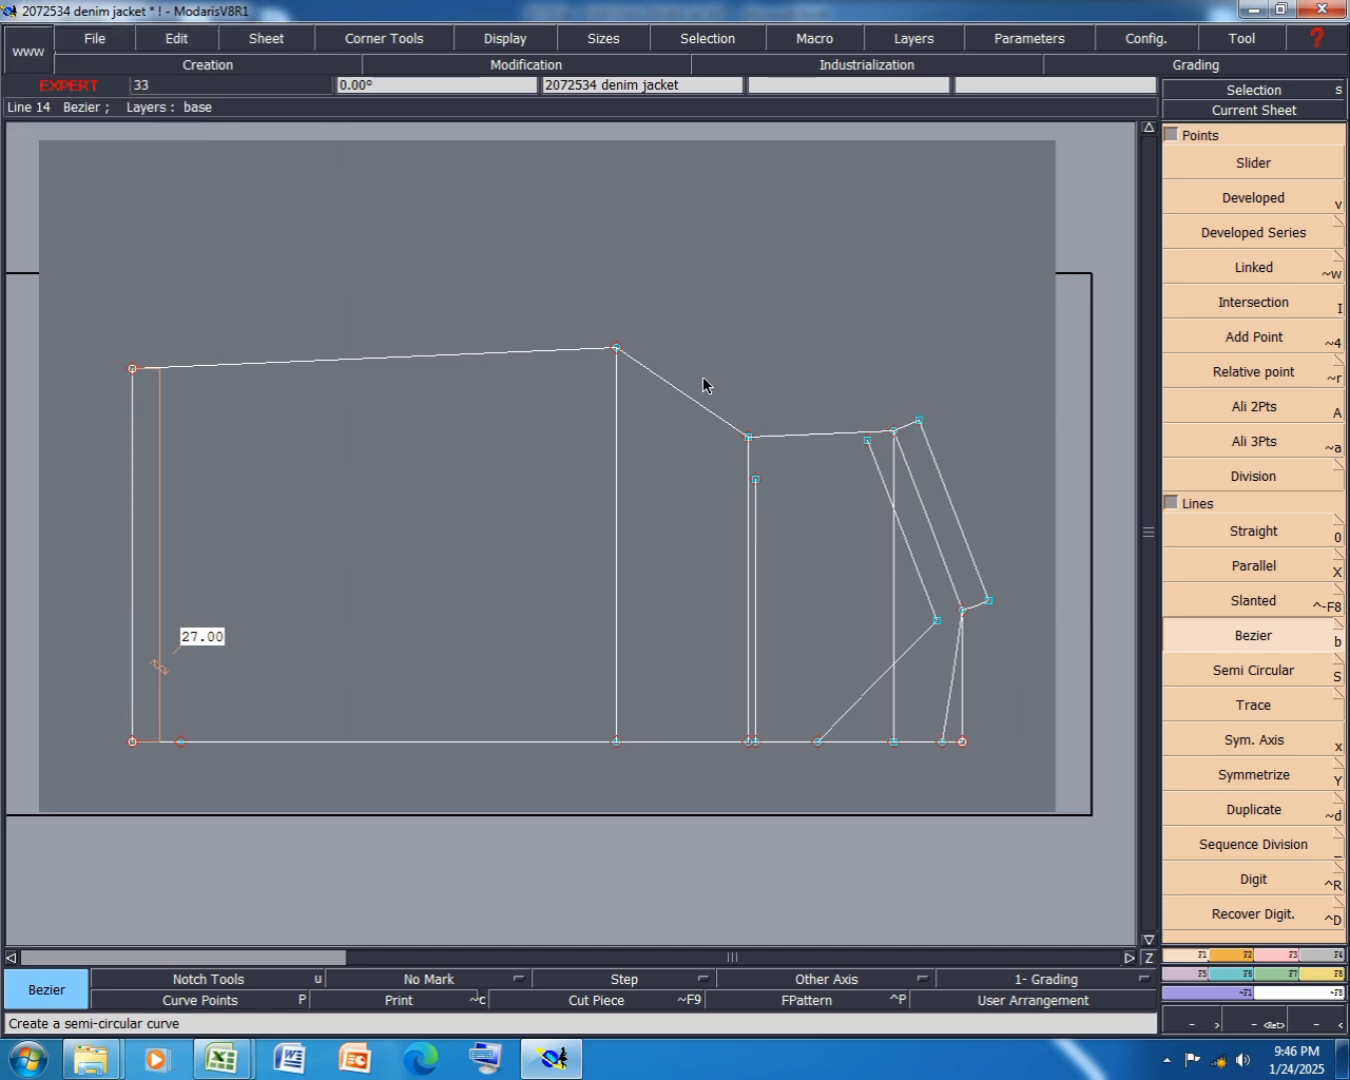
- Draw the front armhole as a Bezier line from the underarm point through the across chest point to the inner parallel's end
{"action": "left_click", "coordinate": [718, 493]}
{"action": "left_click", "coordinate": [755, 479]}
{"action": "left_click", "coordinate": [867, 441]}
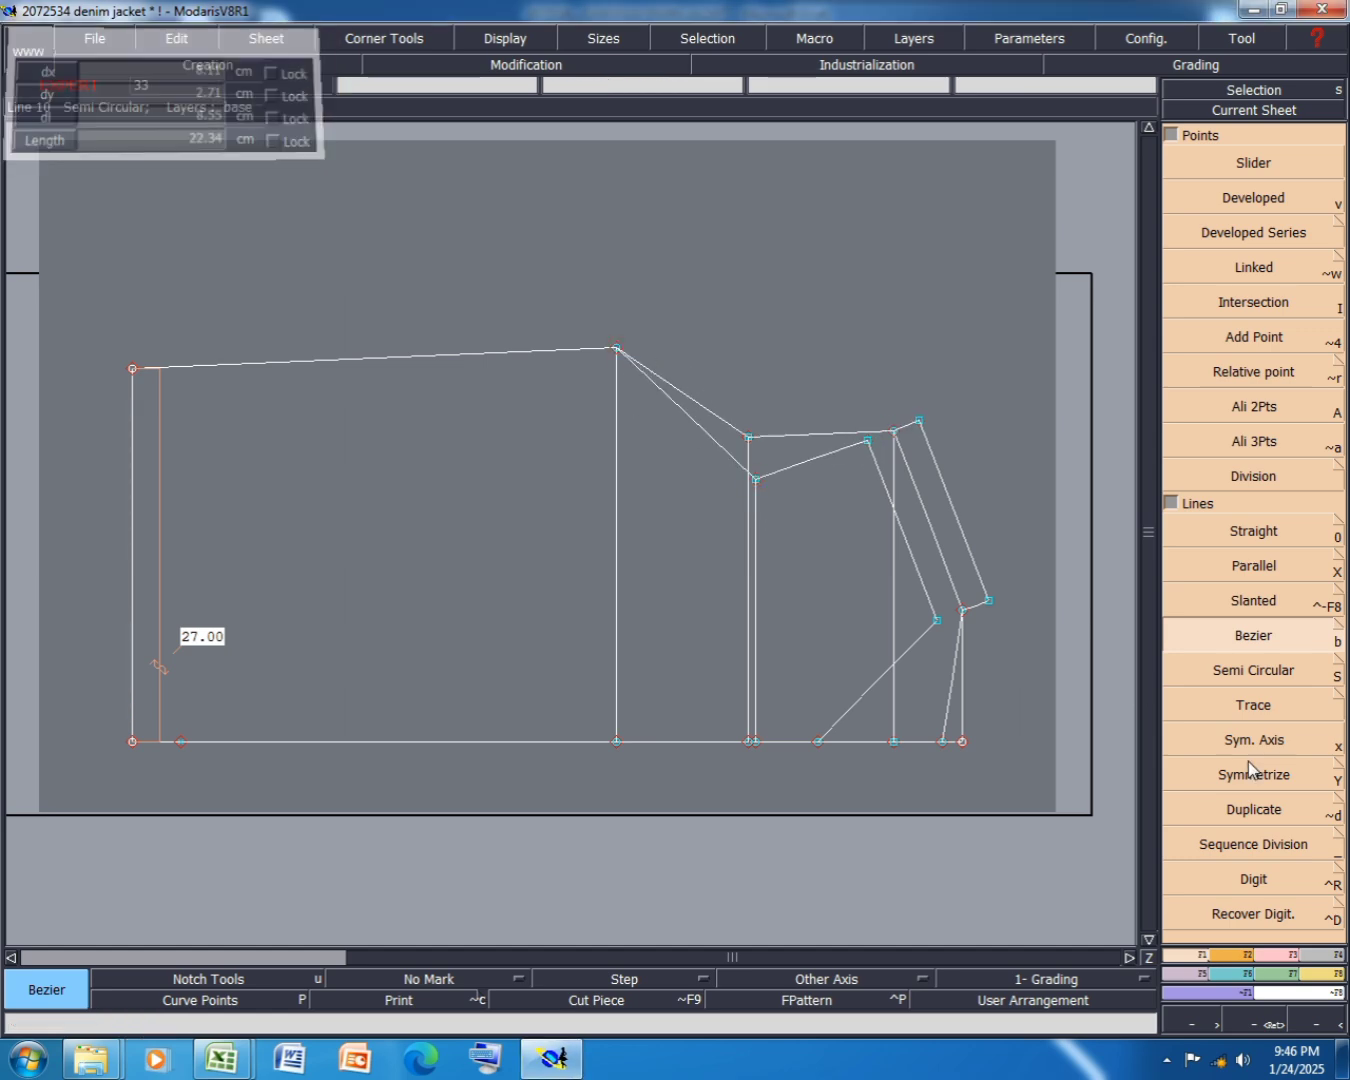
{"action": "left_click", "coordinate": [1279, 954]}
{"action": "left_click", "coordinate": [1254, 838]}
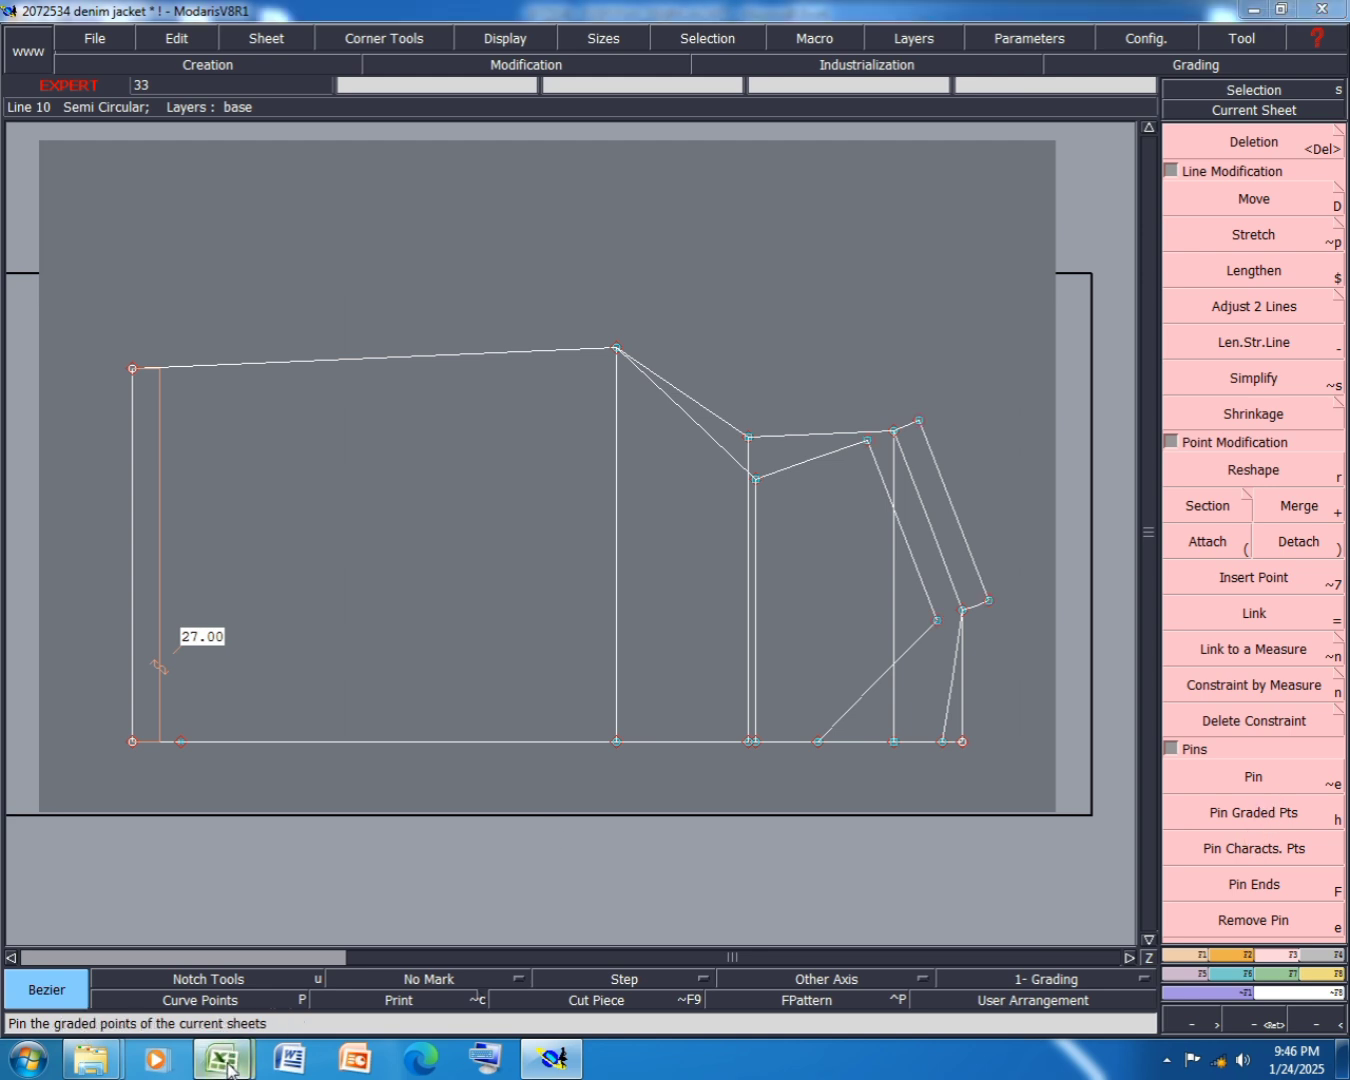
- Switch to Excel and open the DESIGN sheet of the denim jacket workbook
{"action": "mouse_move", "coordinate": [224, 1060]}
{"action": "left_click", "coordinate": [369, 934]}
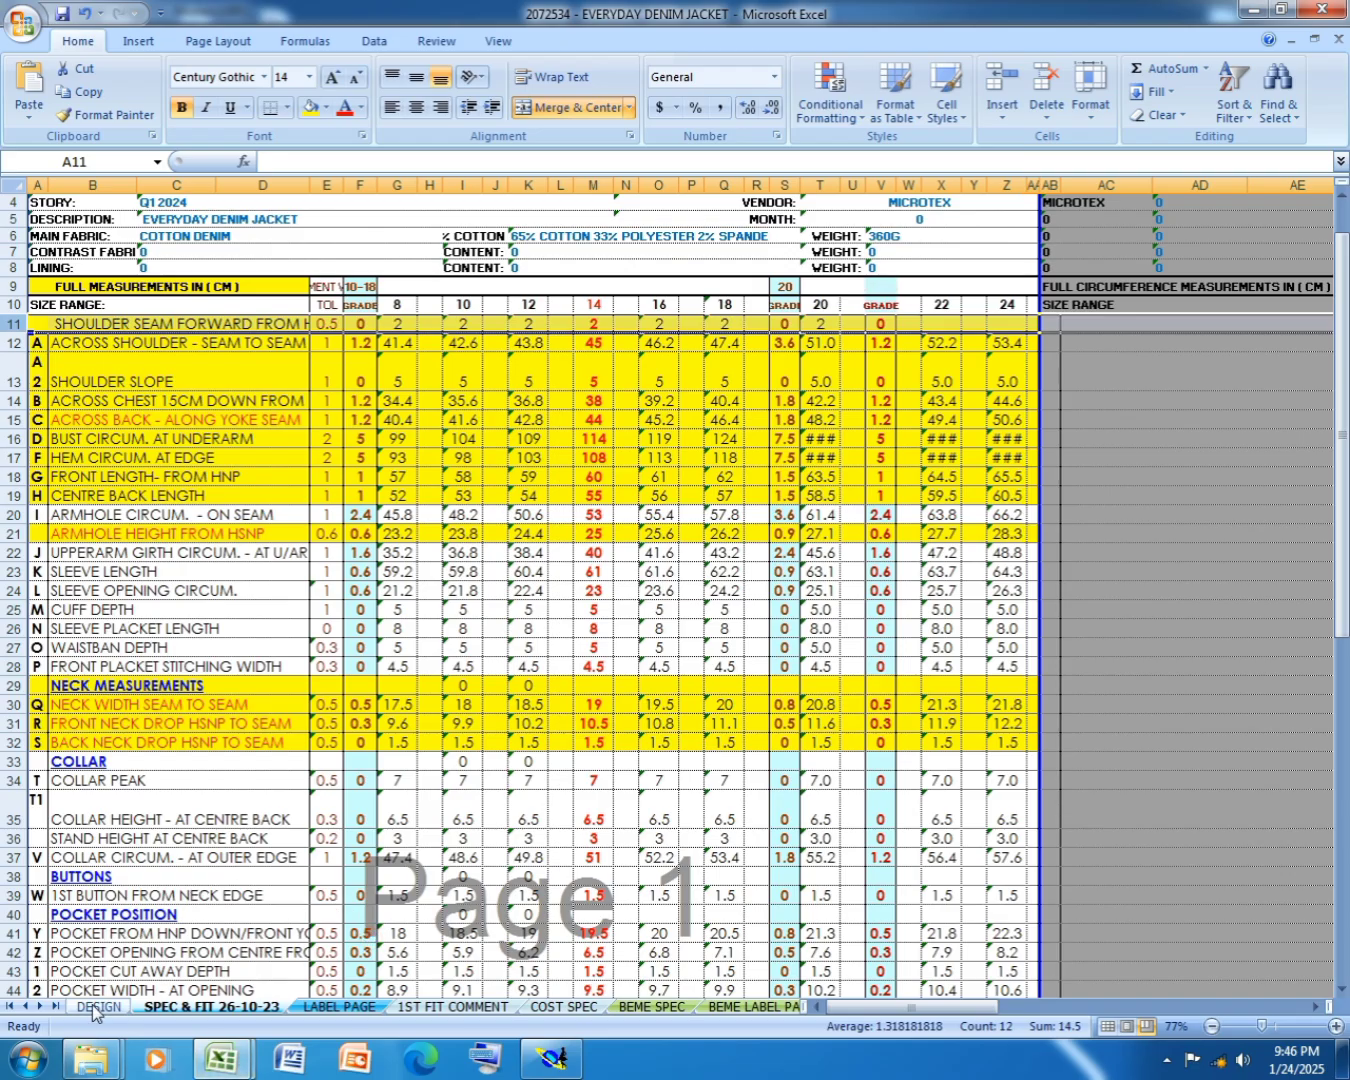
{"action": "left_click", "coordinate": [92, 1005]}
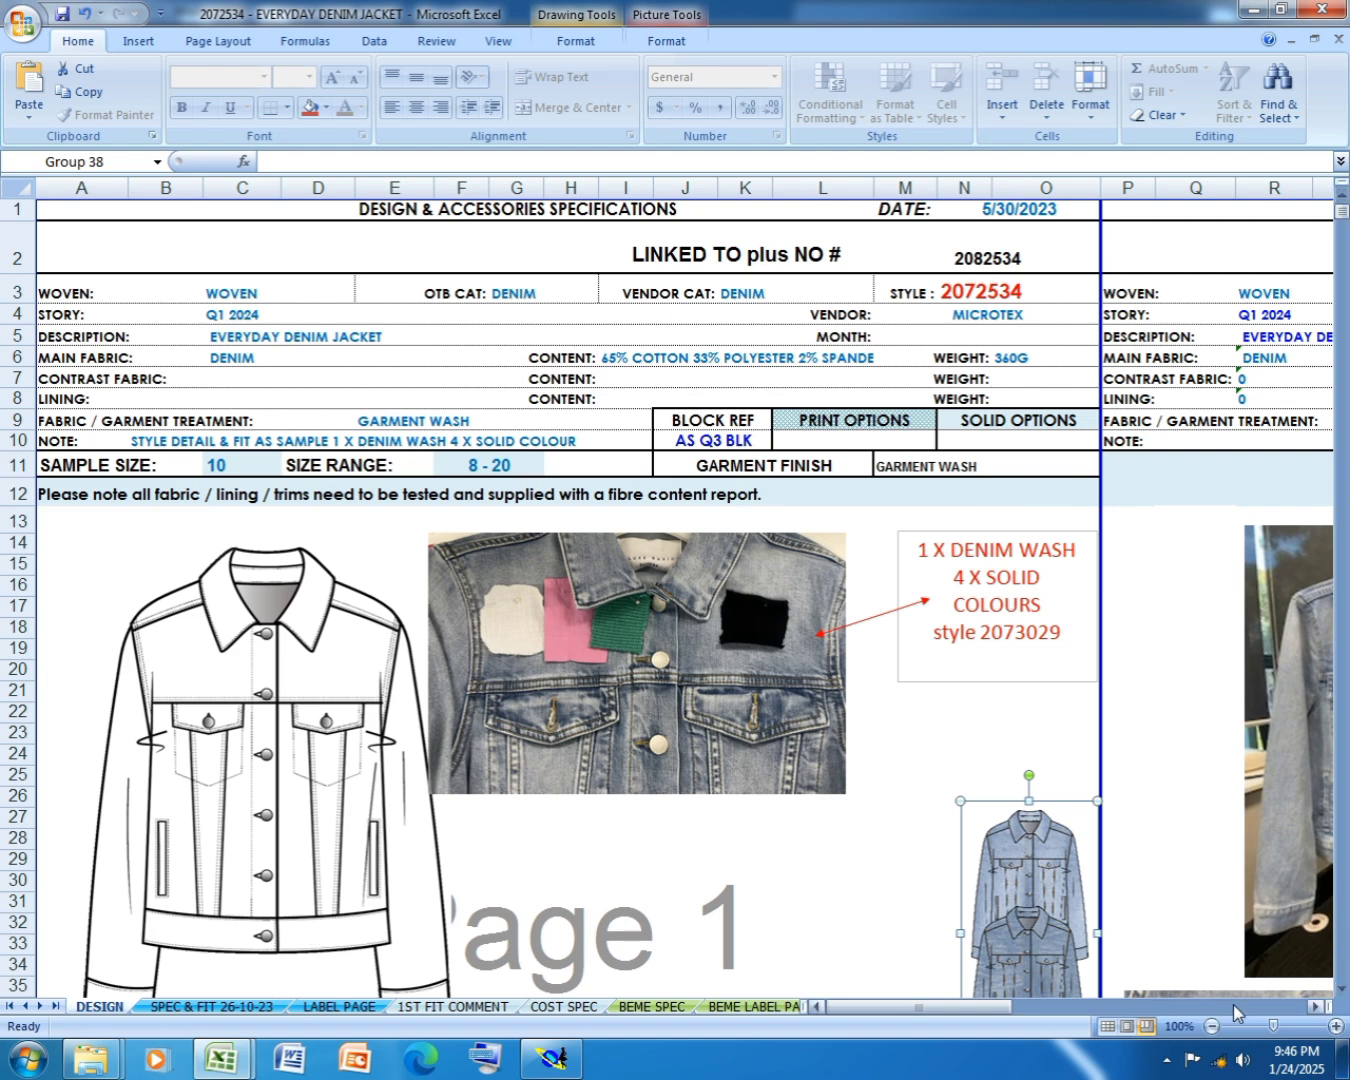
- Move the overlapping denim jacket photos off the line drawing in the grey area to uncover it
{"action": "left_click_drag", "start_coordinate": [1316, 1013], "coordinate": [1316, 1014]}
{"action": "scroll", "coordinate": [1088, 577], "scroll_direction": "down", "scroll_amount": 5}
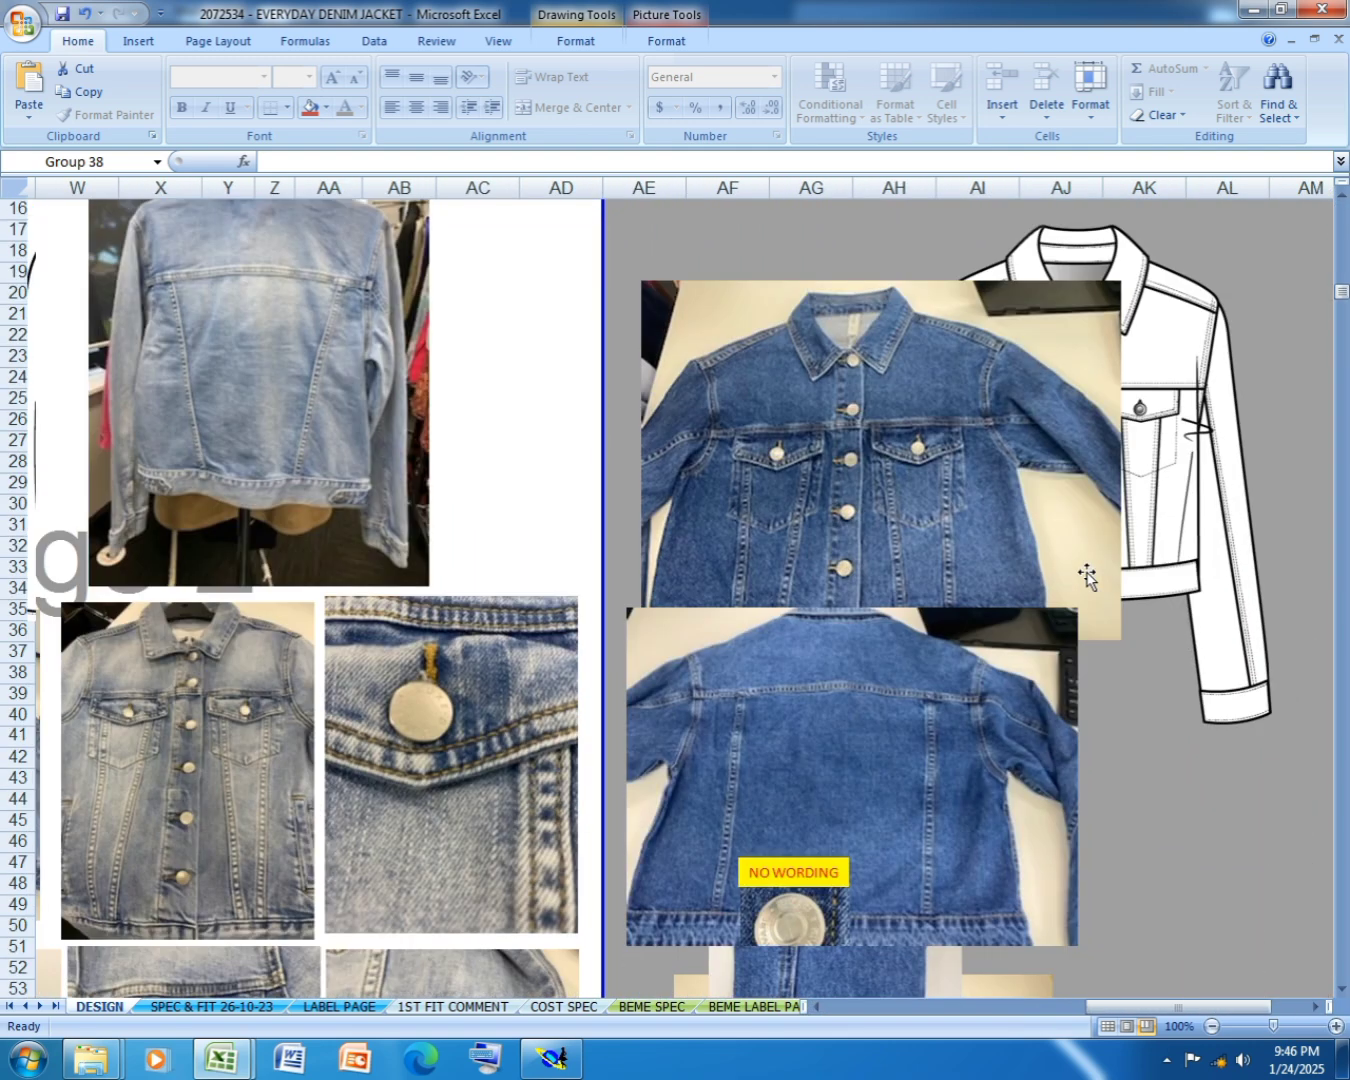
{"action": "scroll", "coordinate": [1088, 577], "scroll_direction": "down", "scroll_amount": 2}
{"action": "left_click_drag", "start_coordinate": [973, 718], "coordinate": [1269, 403]}
{"action": "left_click_drag", "start_coordinate": [849, 834], "coordinate": [960, 640]}
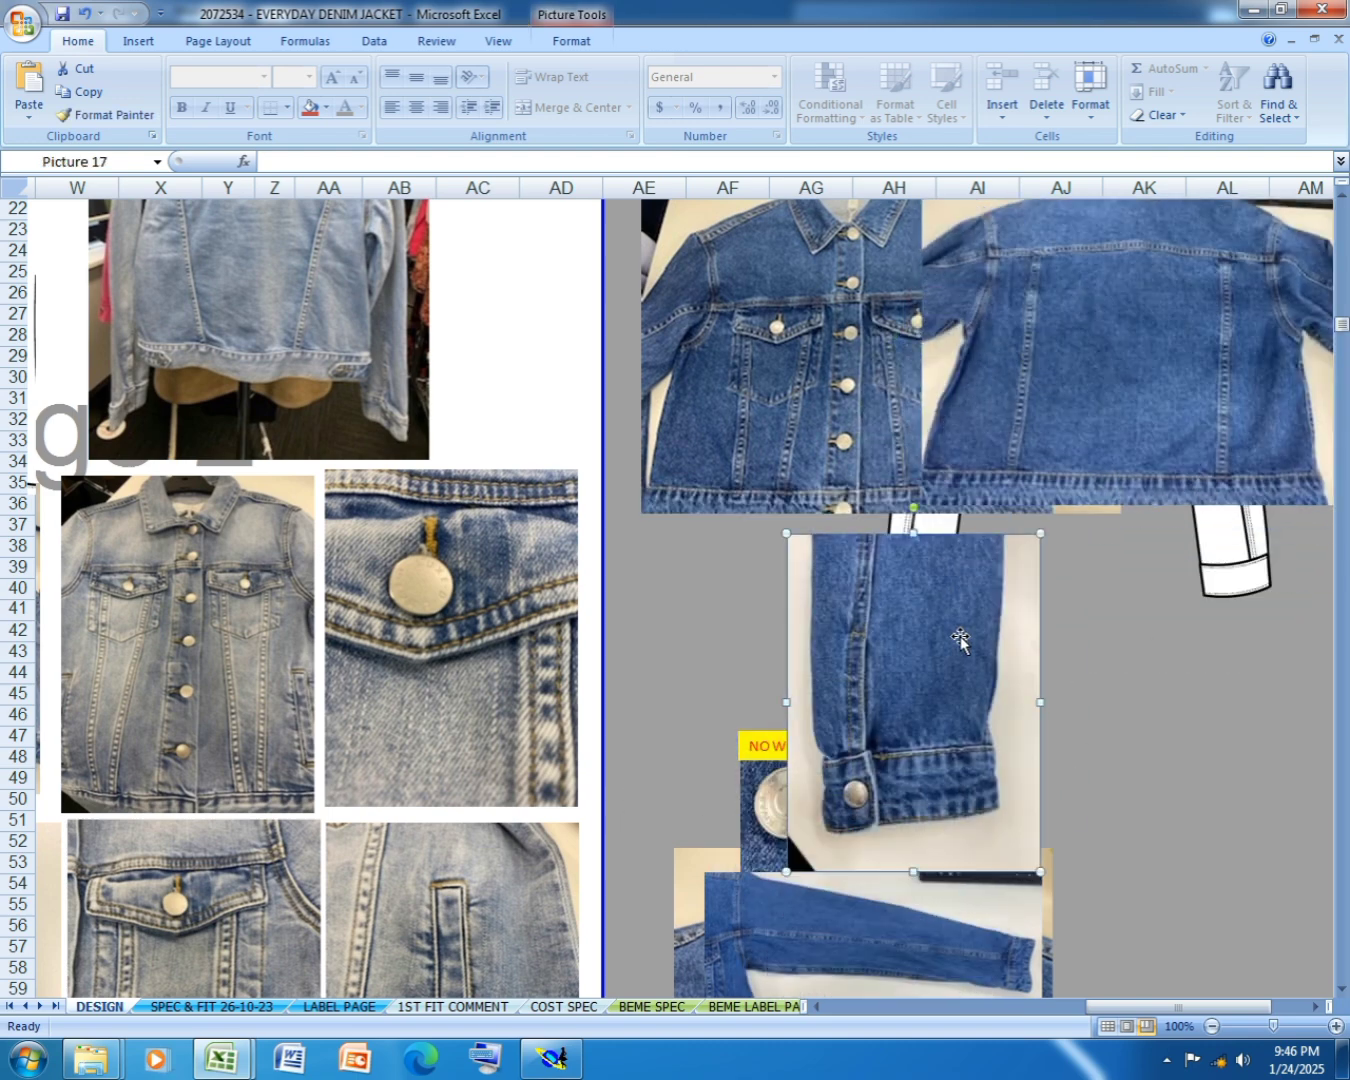
{"action": "left_click_drag", "start_coordinate": [877, 667], "coordinate": [1296, 824]}
{"action": "left_click_drag", "start_coordinate": [797, 932], "coordinate": [1325, 866]}
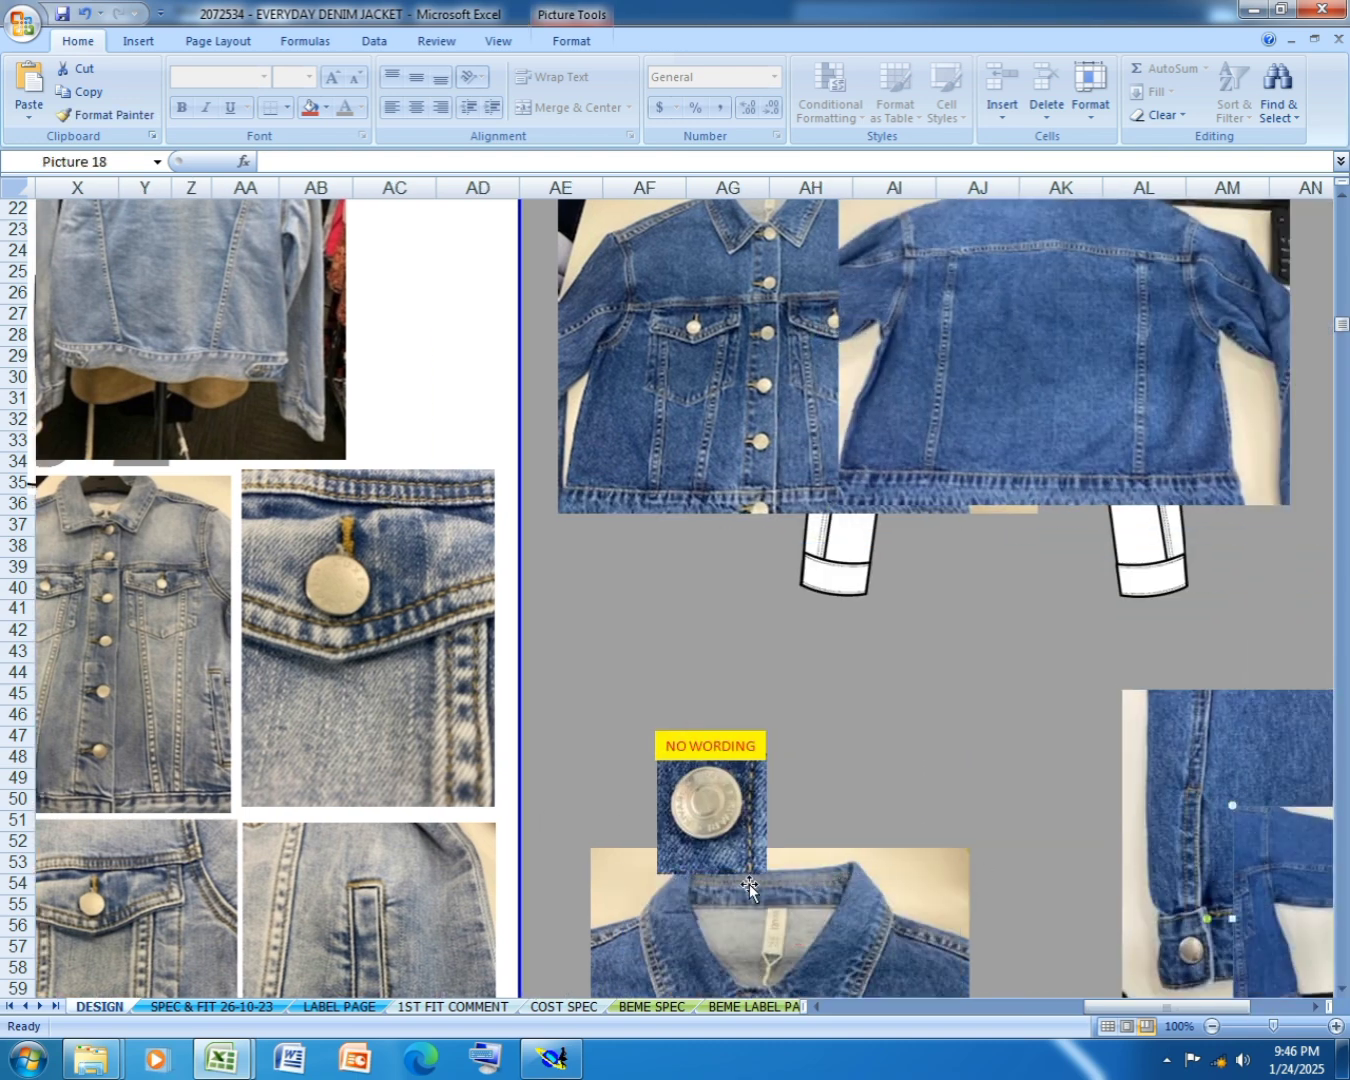
{"action": "left_click_drag", "start_coordinate": [762, 951], "coordinate": [899, 891]}
{"action": "left_click_drag", "start_coordinate": [772, 375], "coordinate": [828, 440]}
{"action": "left_click_drag", "start_coordinate": [1137, 357], "coordinate": [1078, 796]}
{"action": "left_click_drag", "start_coordinate": [845, 373], "coordinate": [1141, 694]}
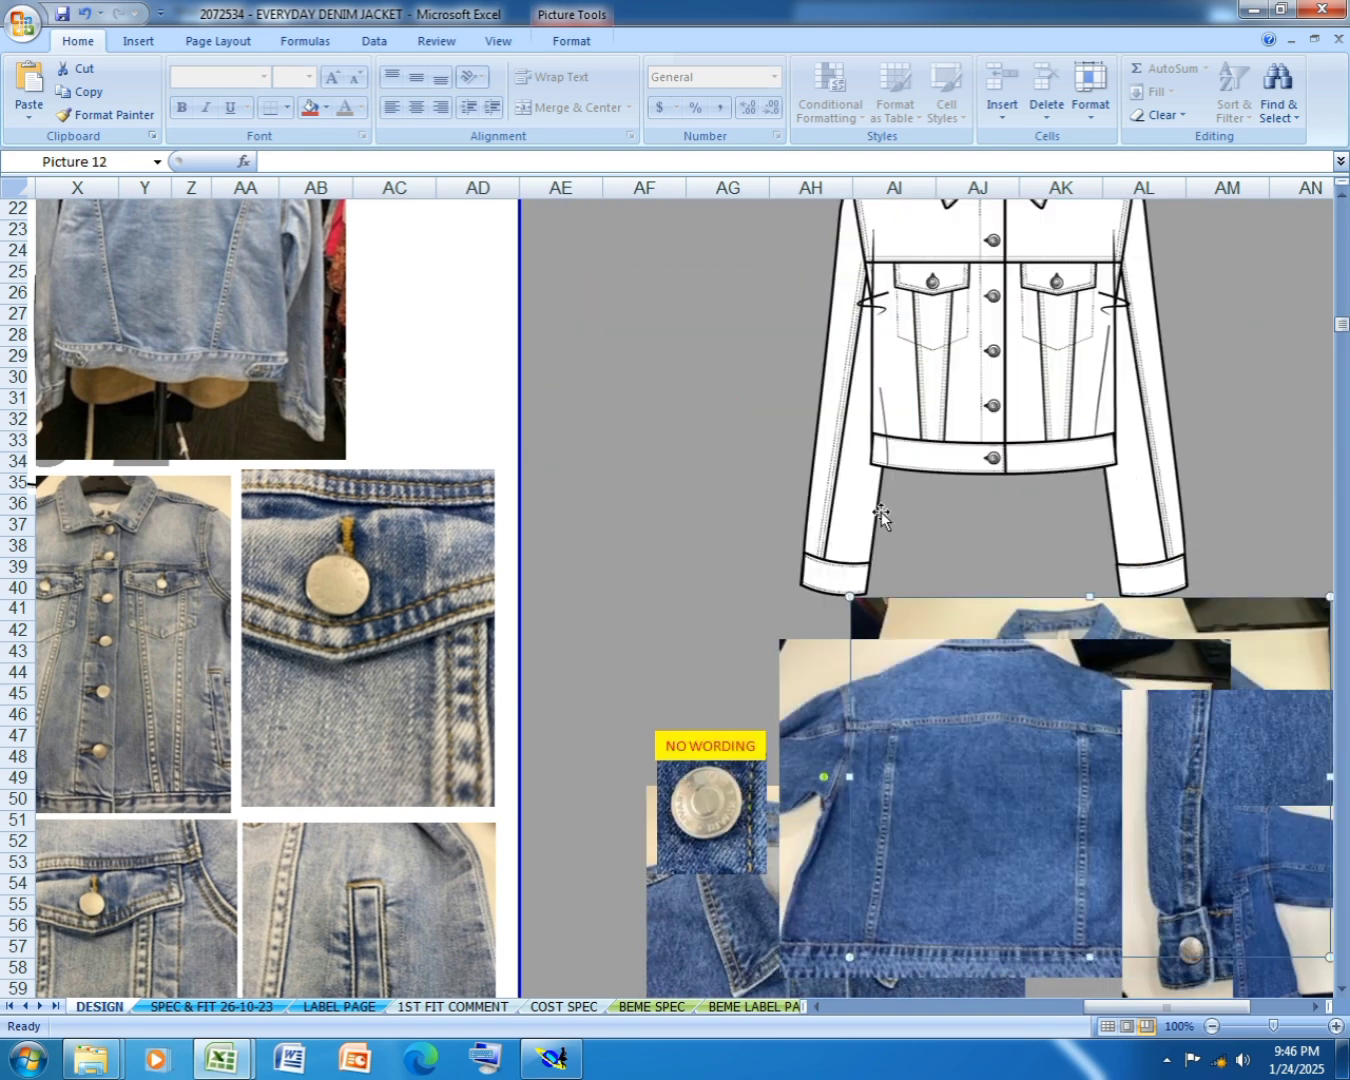
- Examine the original sample photos for yoke, pocket, cuff and seam details, along with the front flat sketch
{"action": "scroll", "coordinate": [325, 643], "scroll_direction": "down", "scroll_amount": 3}
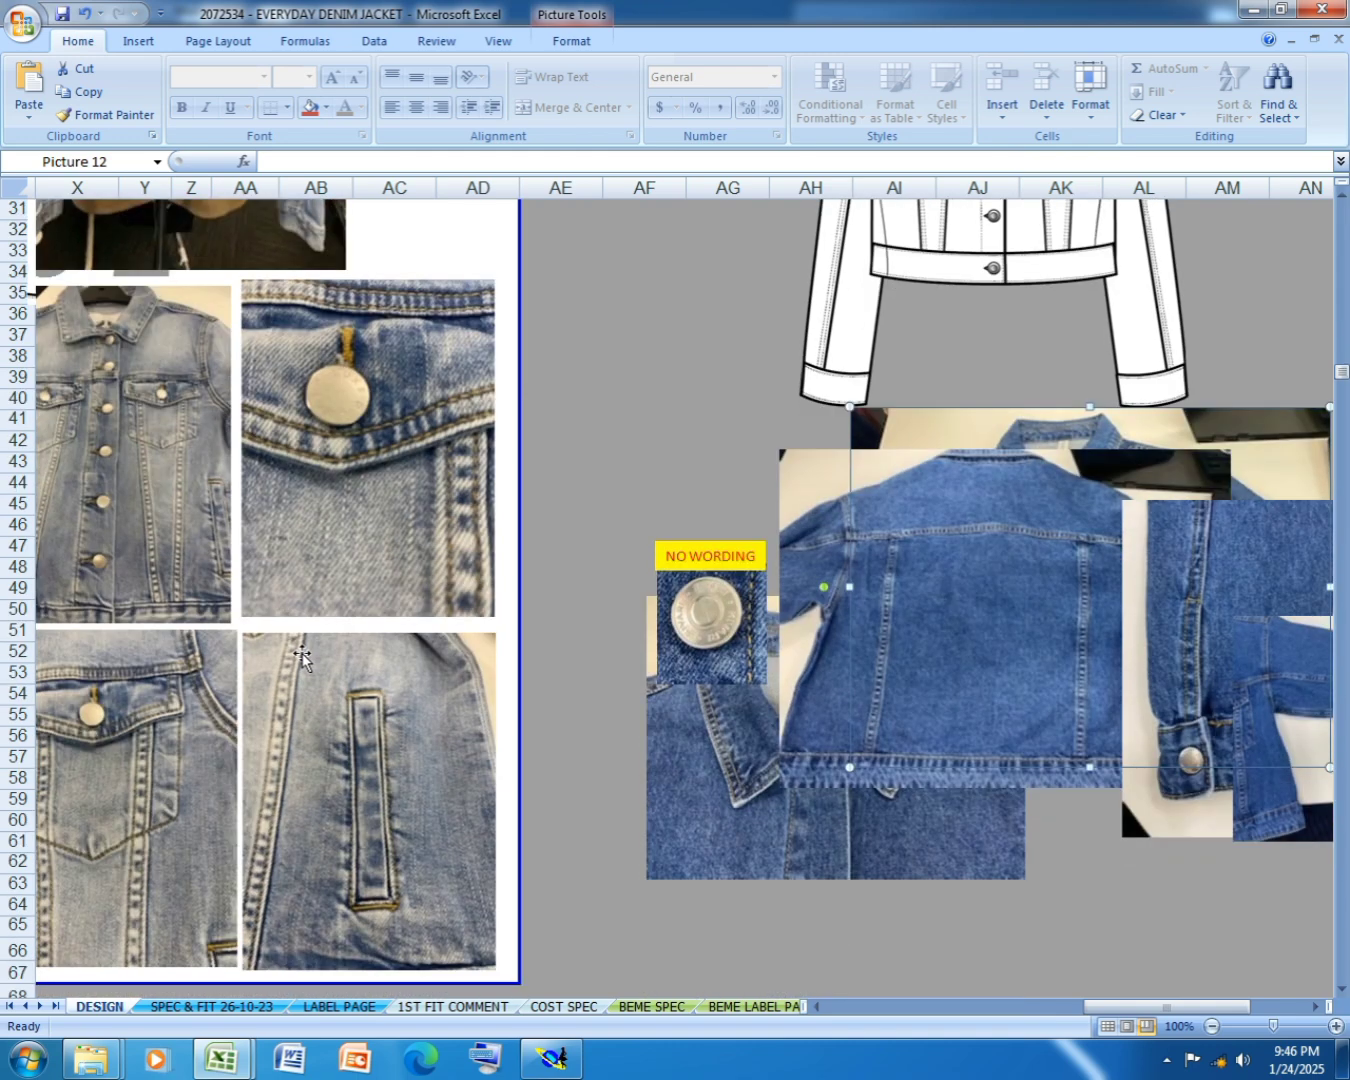
{"action": "left_click_drag", "start_coordinate": [1180, 1007], "coordinate": [1051, 1012]}
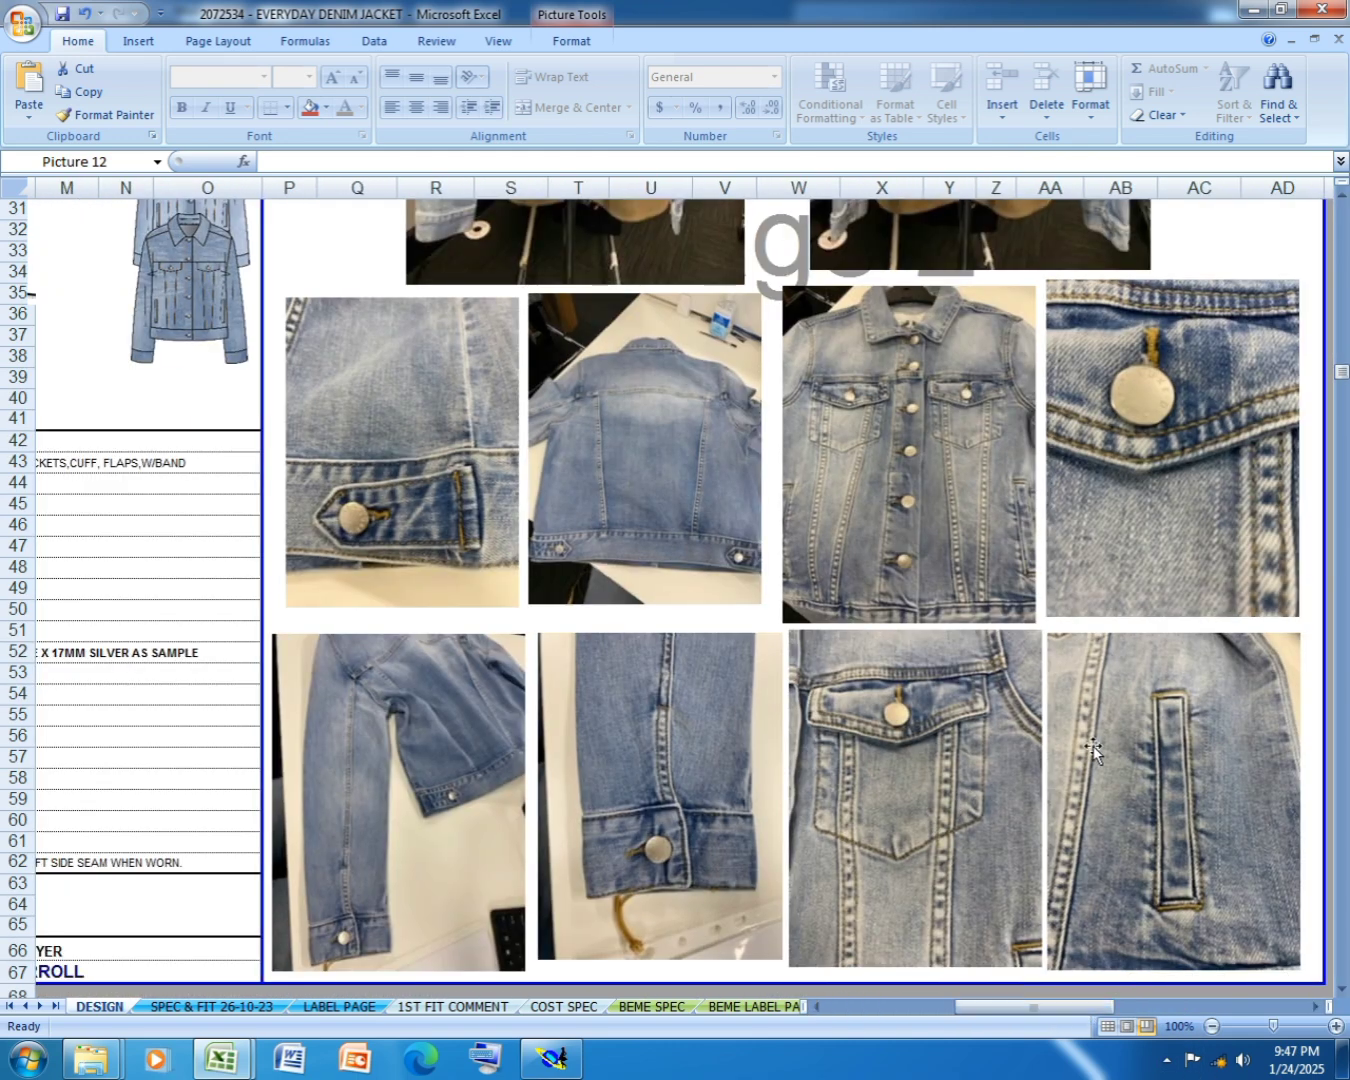
{"action": "scroll", "coordinate": [844, 629], "scroll_direction": "up", "scroll_amount": 6}
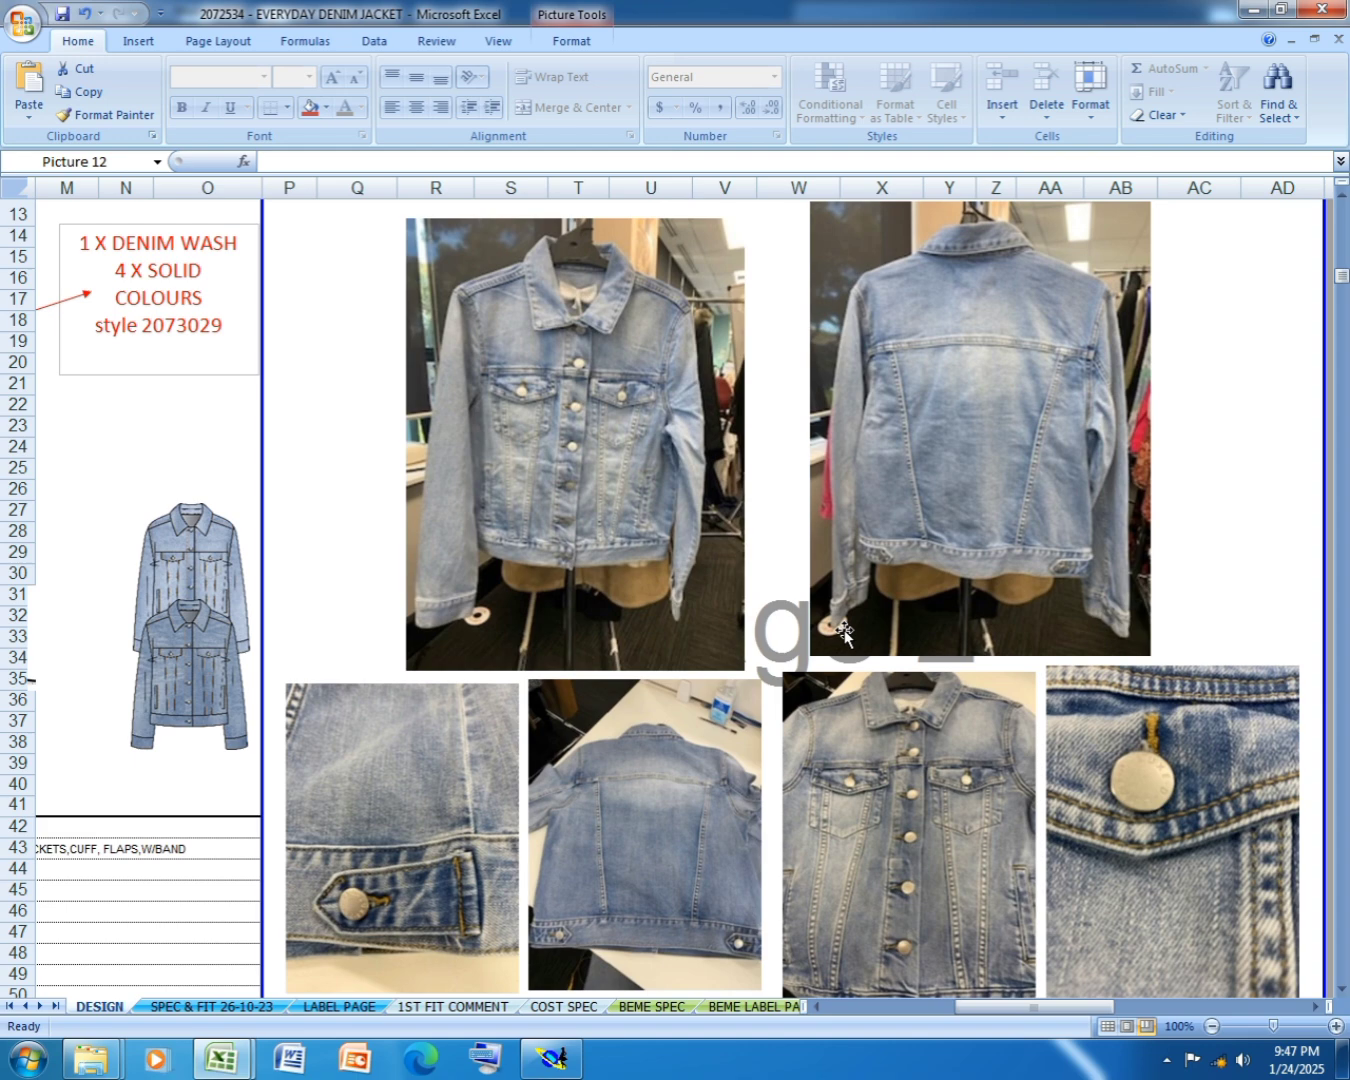
{"action": "scroll", "coordinate": [844, 630], "scroll_direction": "up", "scroll_amount": 1}
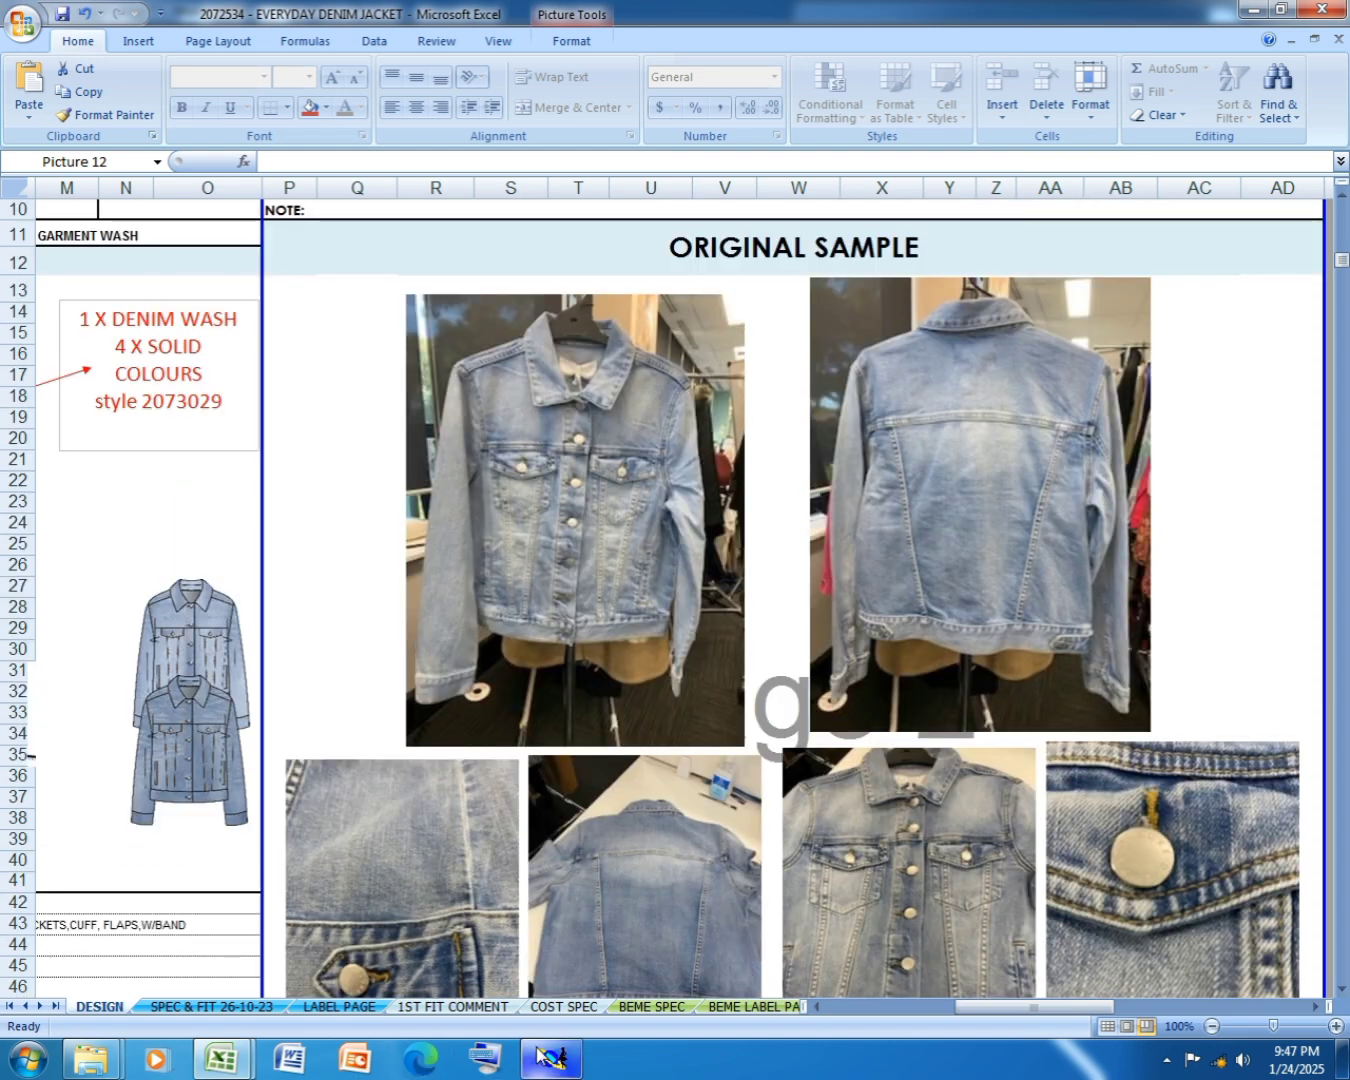
{"action": "mouse_move", "coordinate": [544, 1070]}
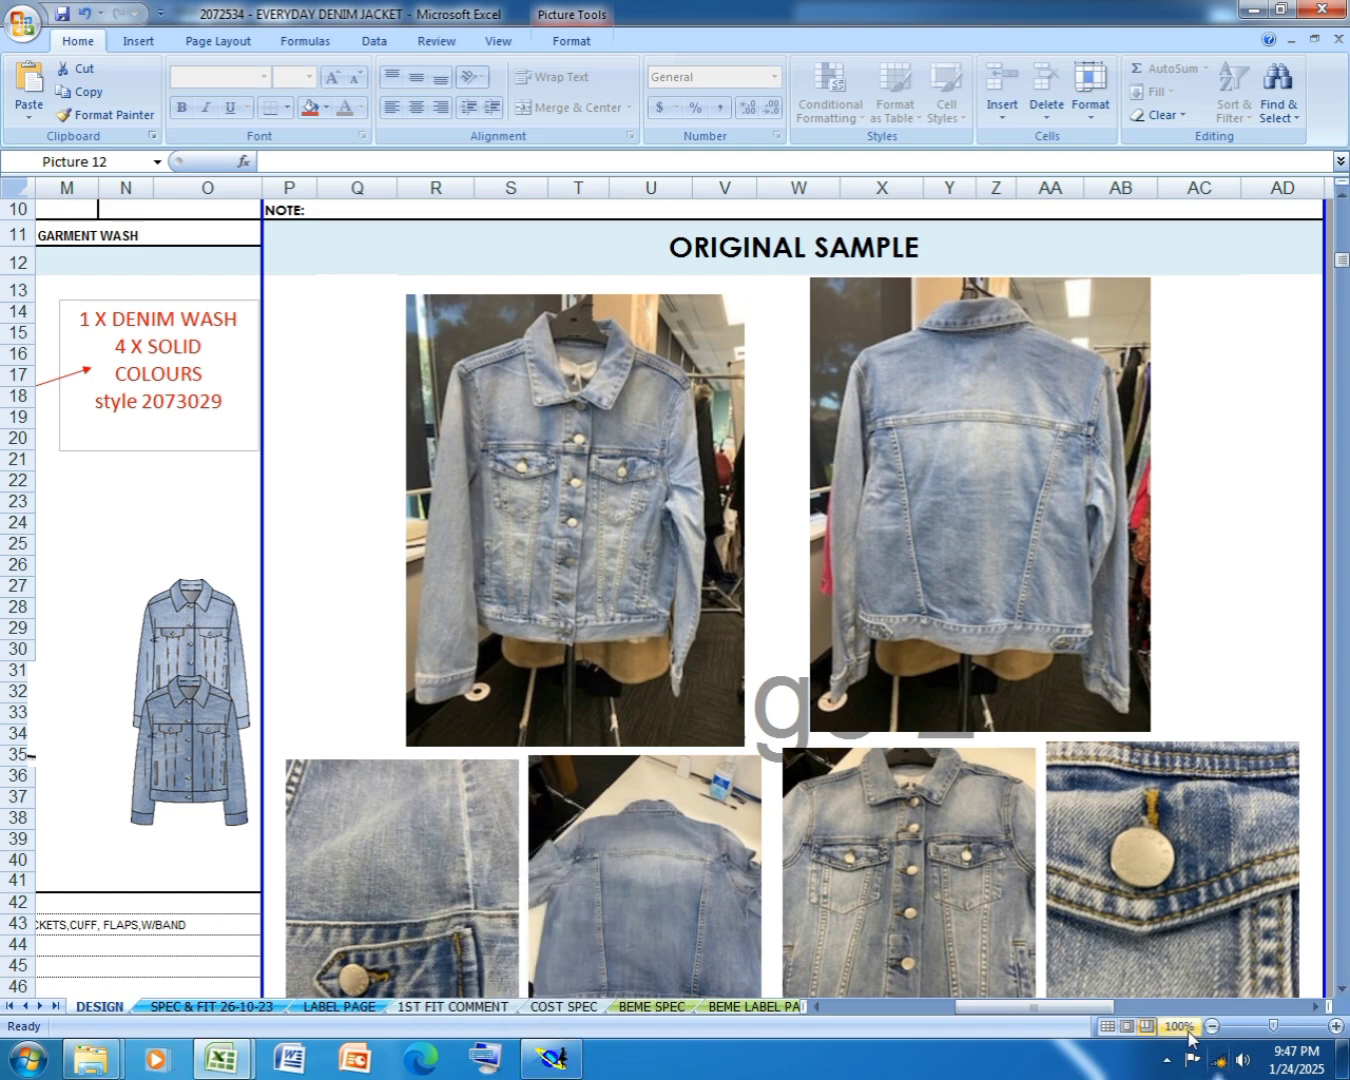
{"action": "left_click_drag", "start_coordinate": [1040, 1007], "coordinate": [830, 991]}
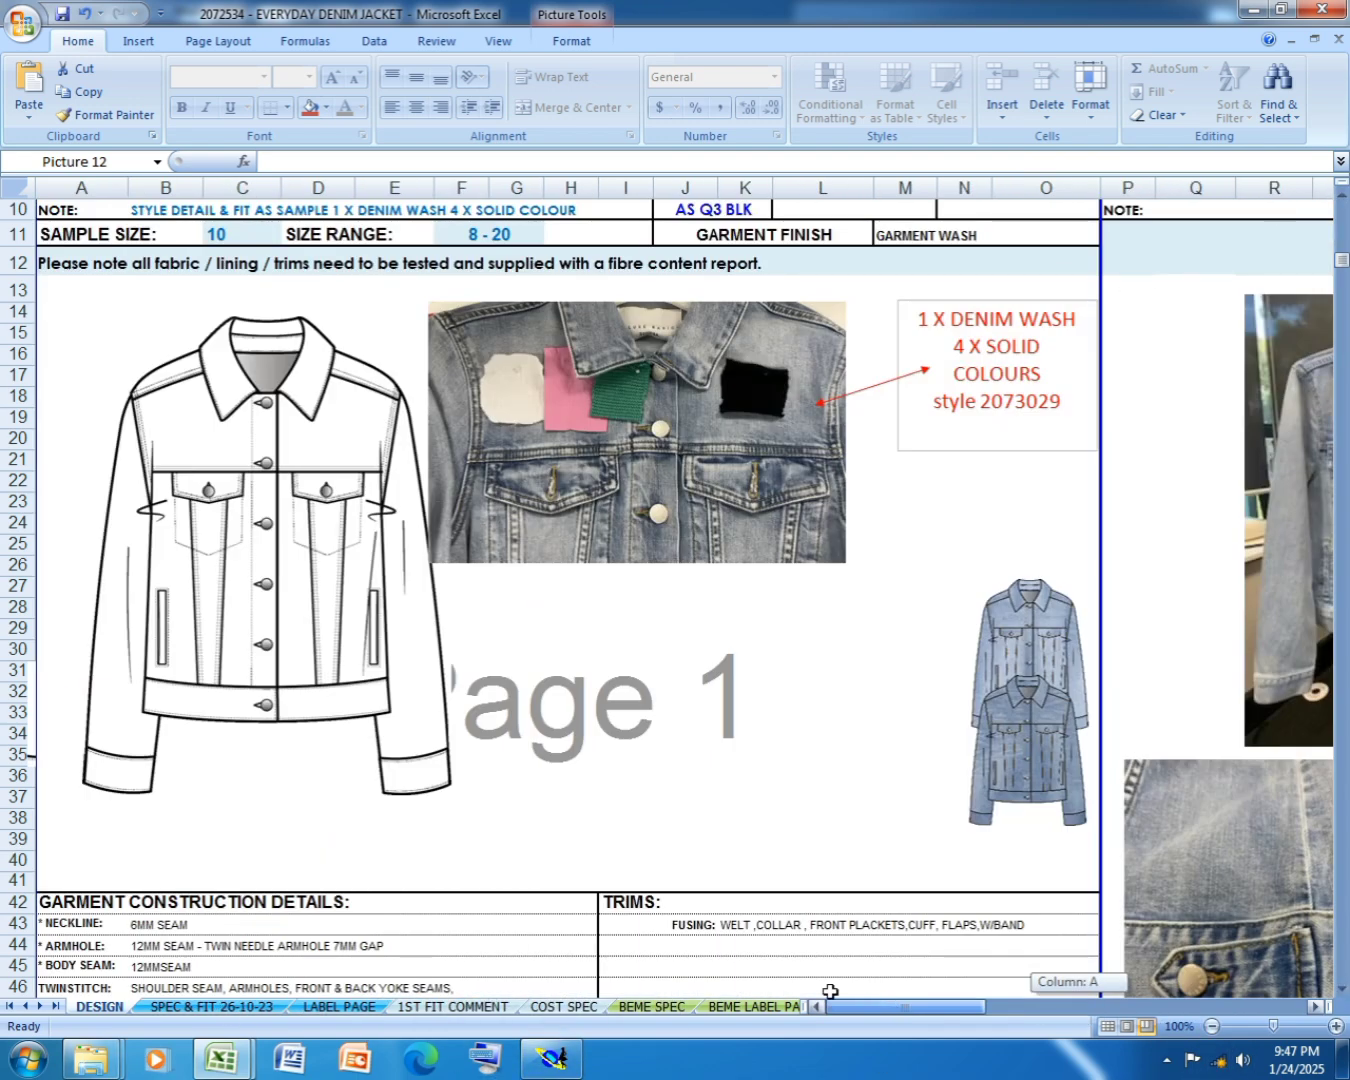
- Save the workbook with the SPEC & FIT 26-10-23 sheet open and switch back to Modaris
{"action": "left_click", "coordinate": [210, 1007]}
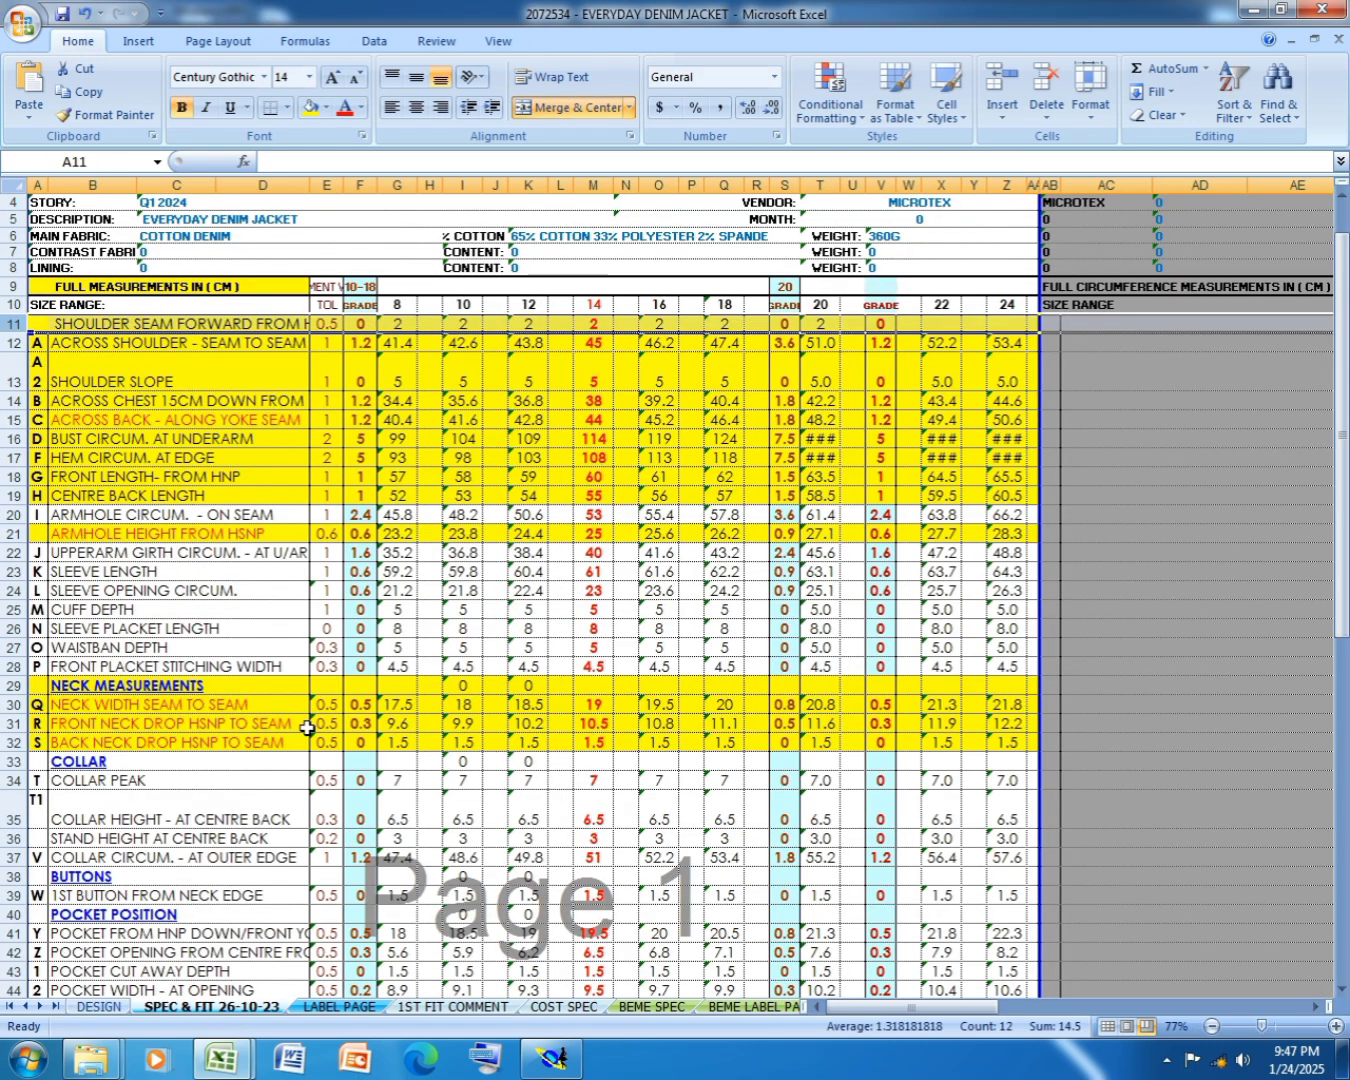
{"action": "key", "text": "ctrl+s"}
{"action": "left_click", "coordinate": [1254, 12]}
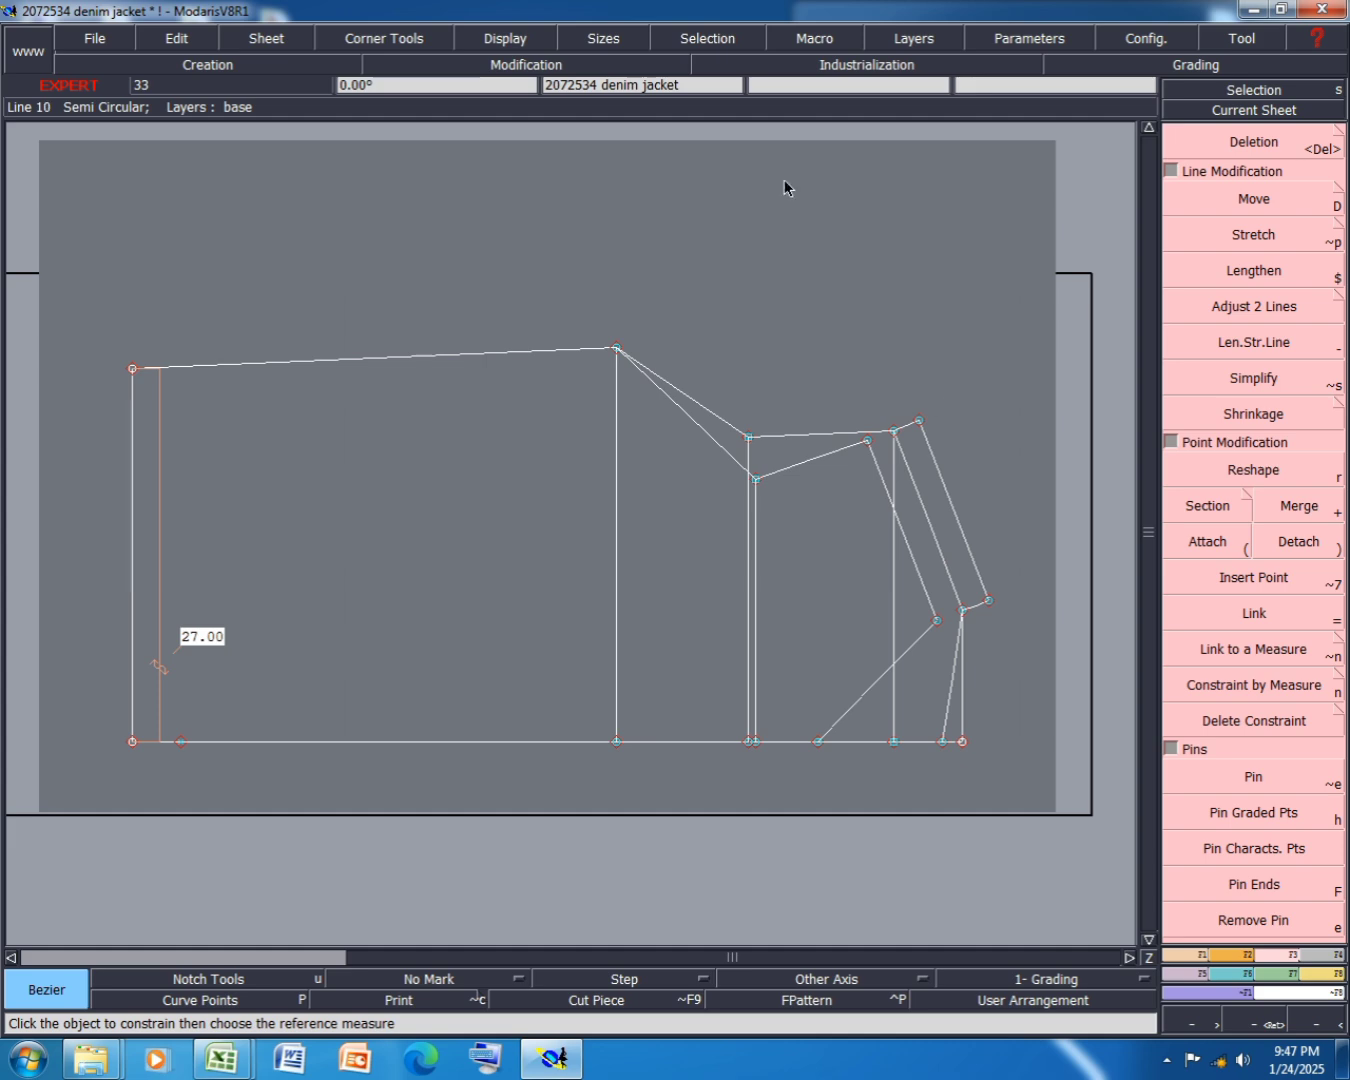
- Display the curve handles and reshape the front armhole into a smooth curve between the underarm and across chest points
{"action": "left_click", "coordinate": [505, 39]}
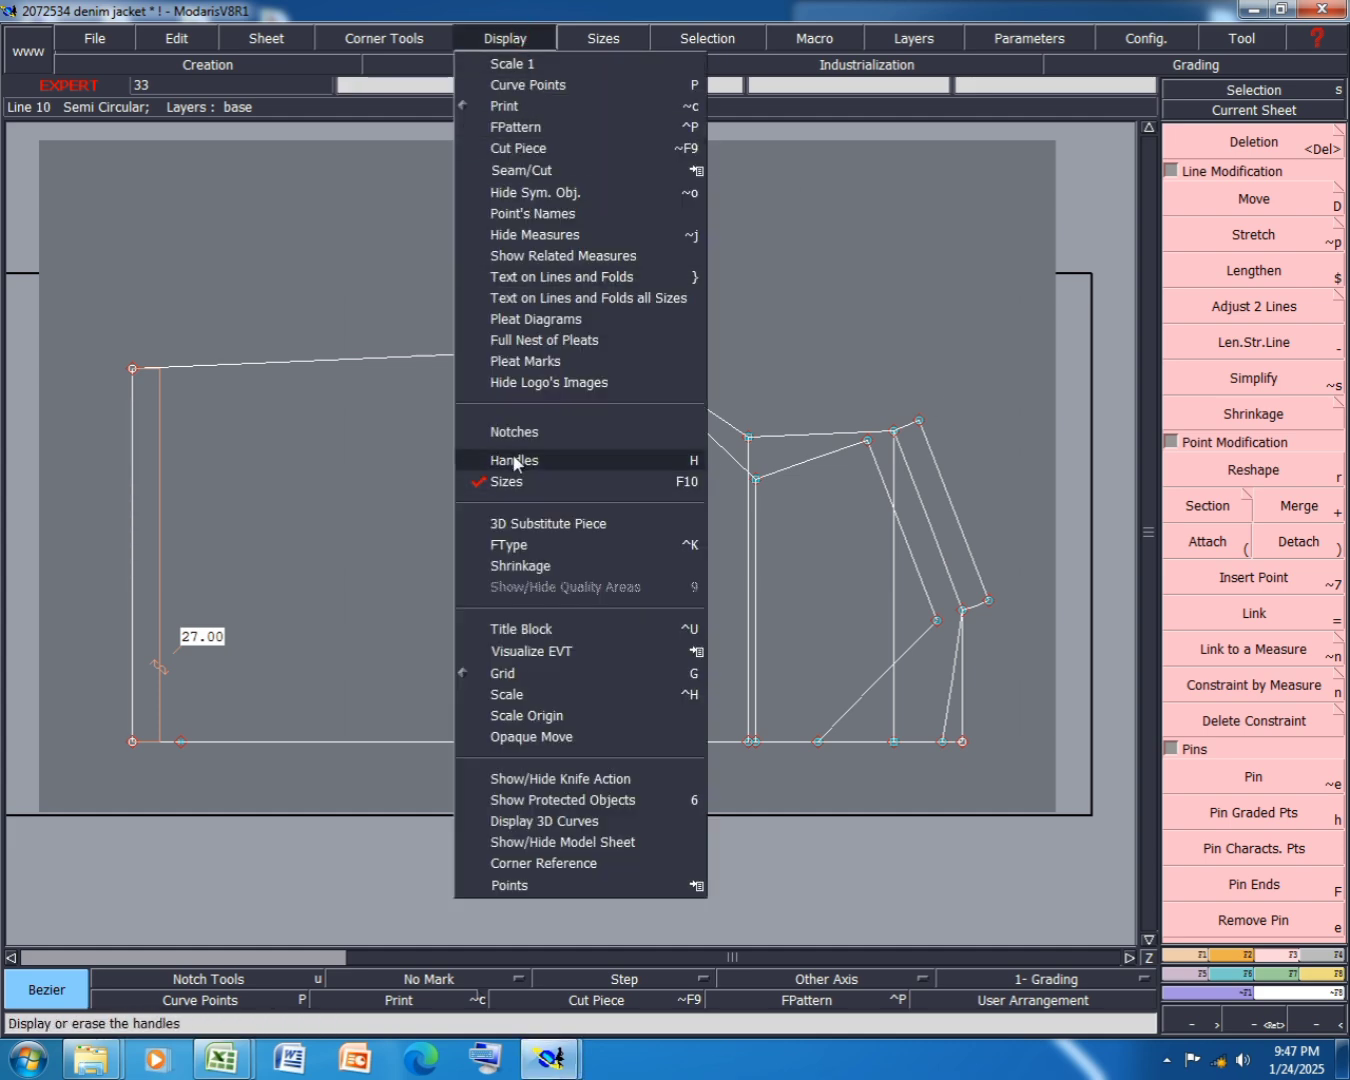
{"action": "left_click", "coordinate": [513, 461]}
{"action": "scroll", "coordinate": [993, 500], "scroll_direction": "up", "scroll_amount": 1}
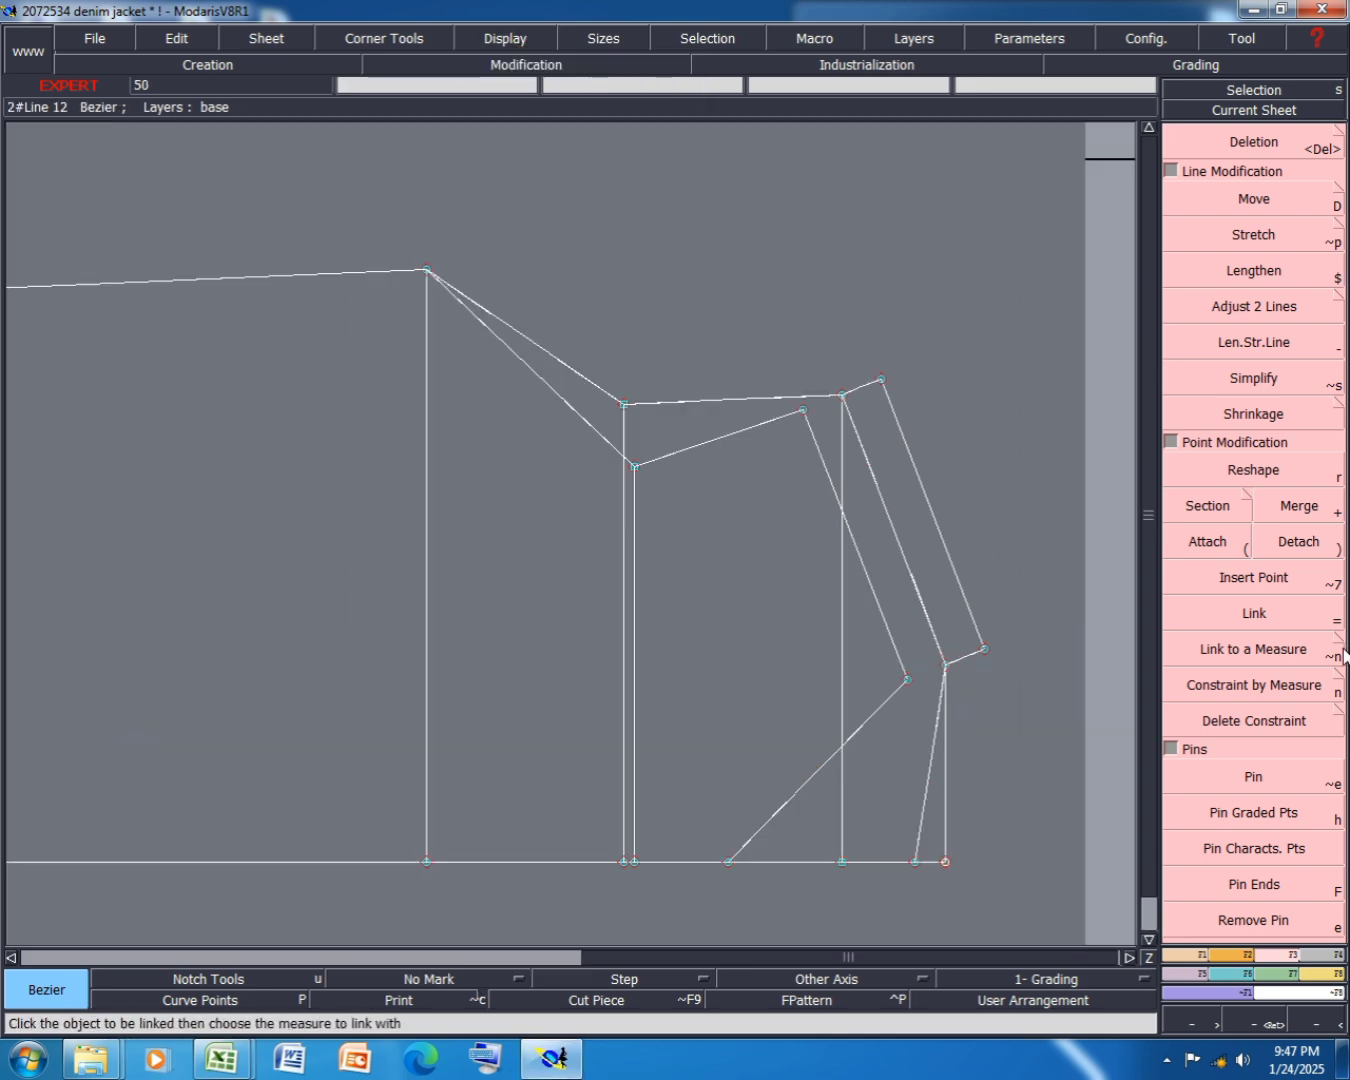
{"action": "left_click", "coordinate": [1263, 471]}
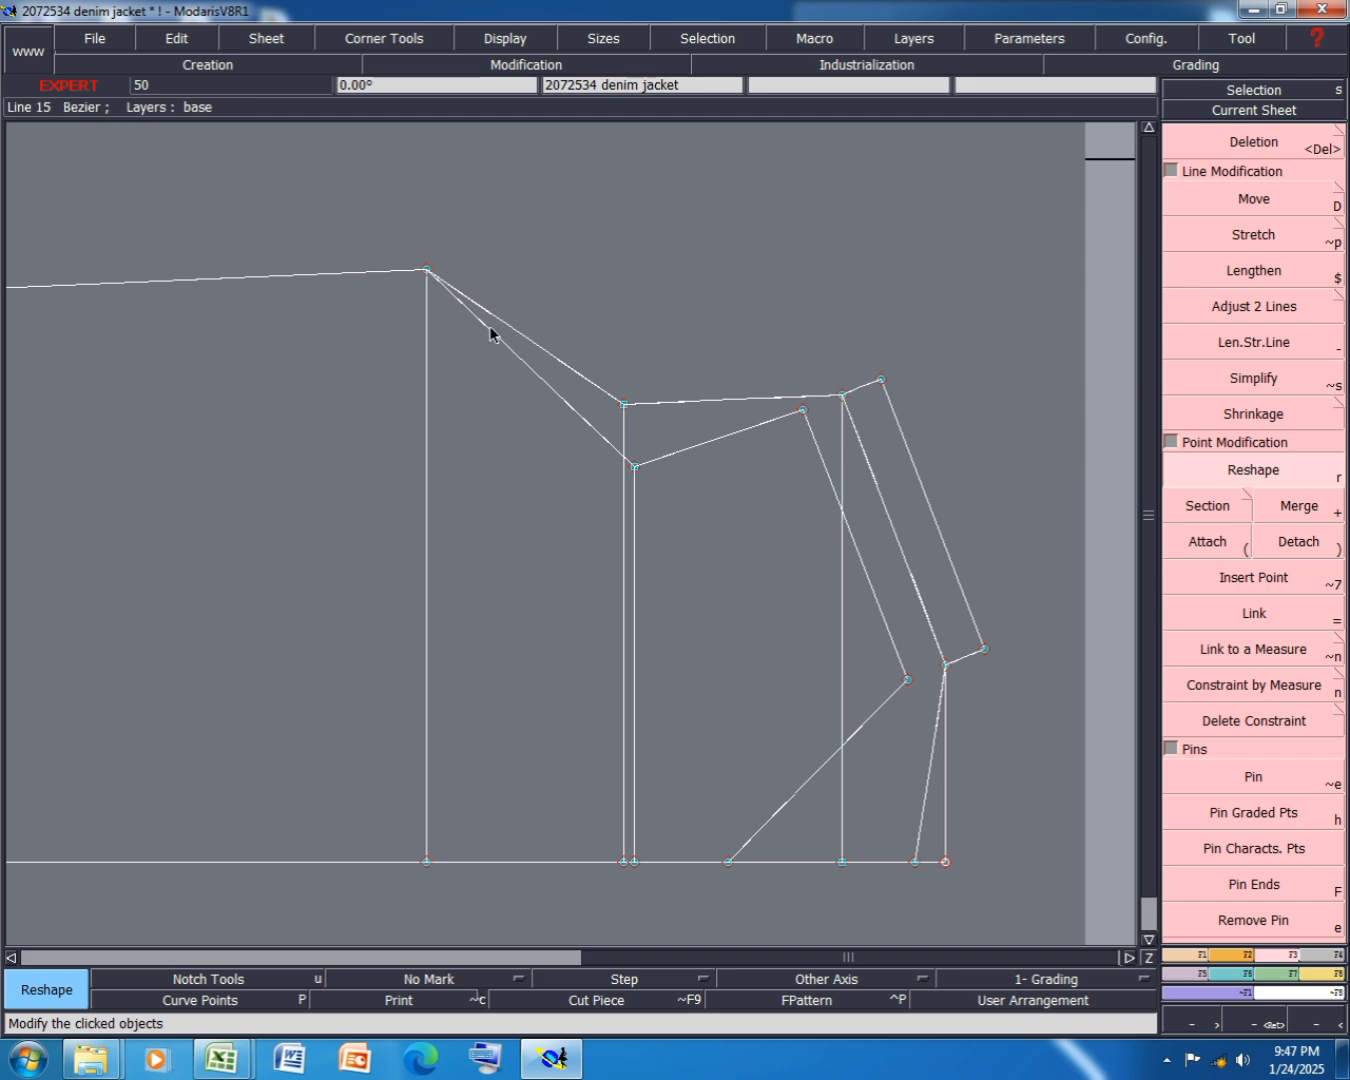
{"action": "left_click", "coordinate": [463, 390]}
{"action": "left_click", "coordinate": [574, 407]}
{"action": "left_click", "coordinate": [503, 434]}
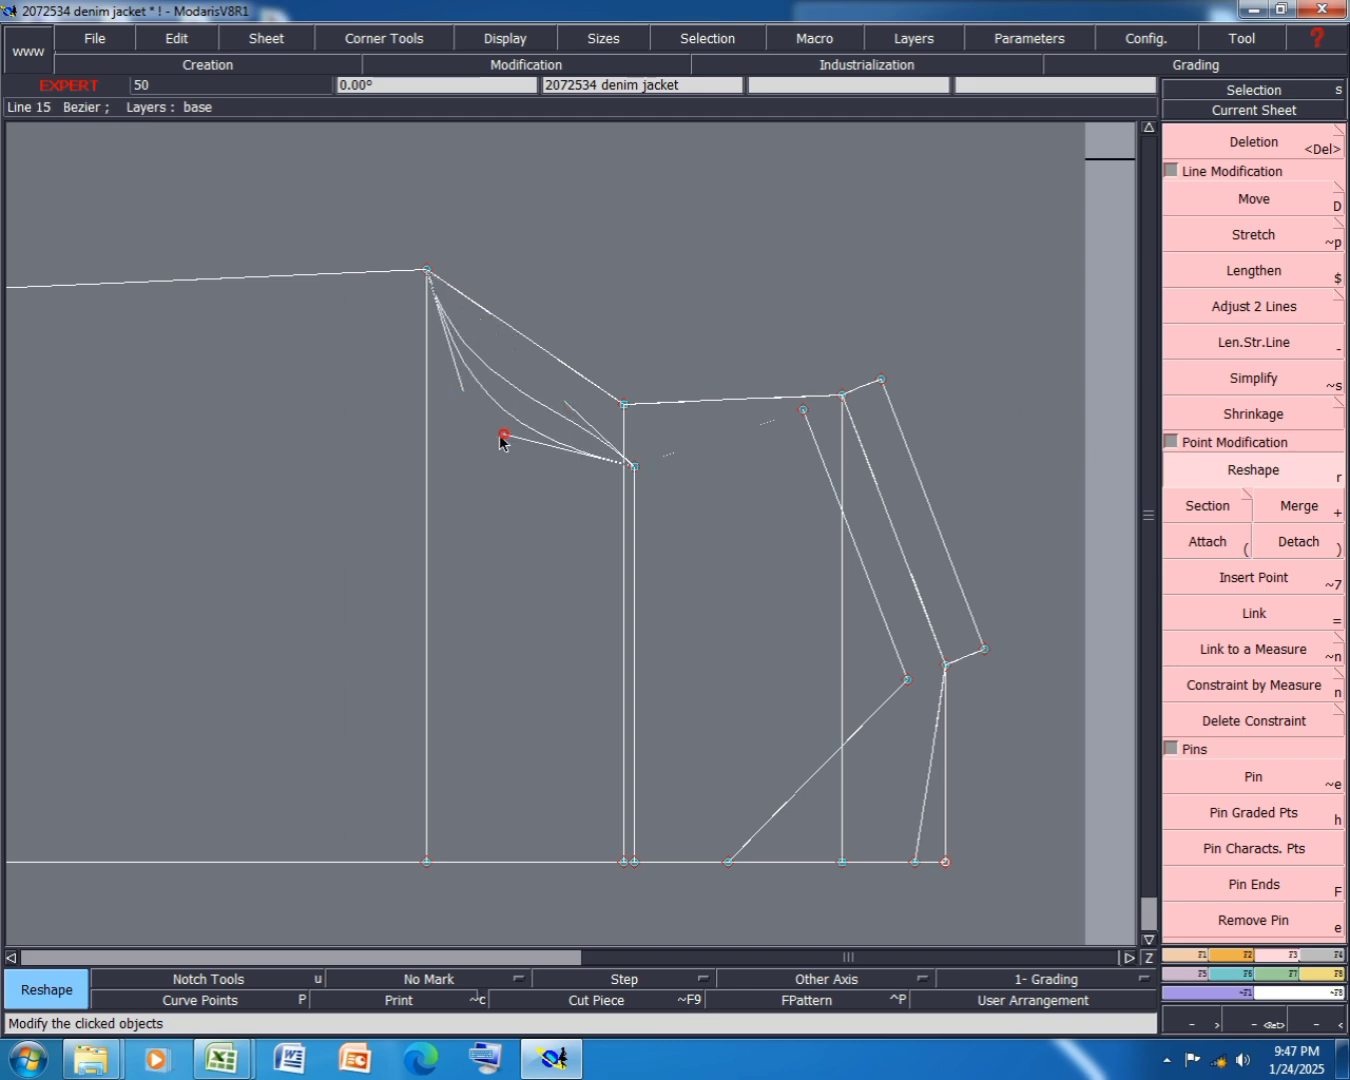
{"action": "left_click", "coordinate": [463, 390]}
{"action": "left_click", "coordinate": [450, 397]}
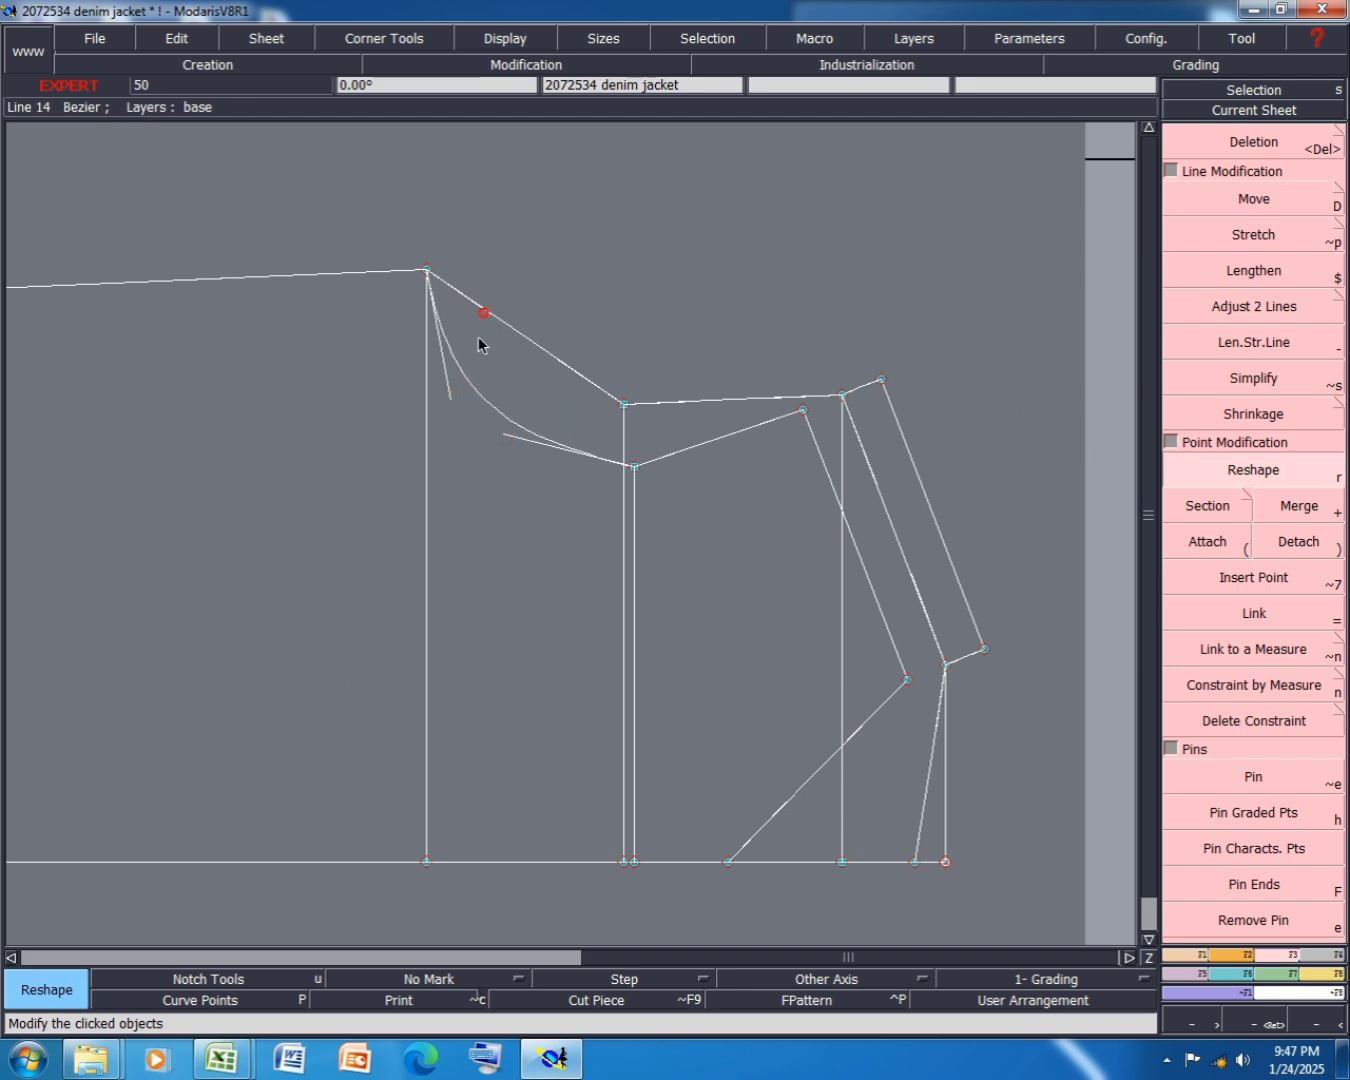
- Reshape the back armhole into a smooth curve between the underarm and across back points
{"action": "left_click", "coordinate": [484, 312]}
{"action": "left_click", "coordinate": [458, 368]}
{"action": "left_click", "coordinate": [565, 364]}
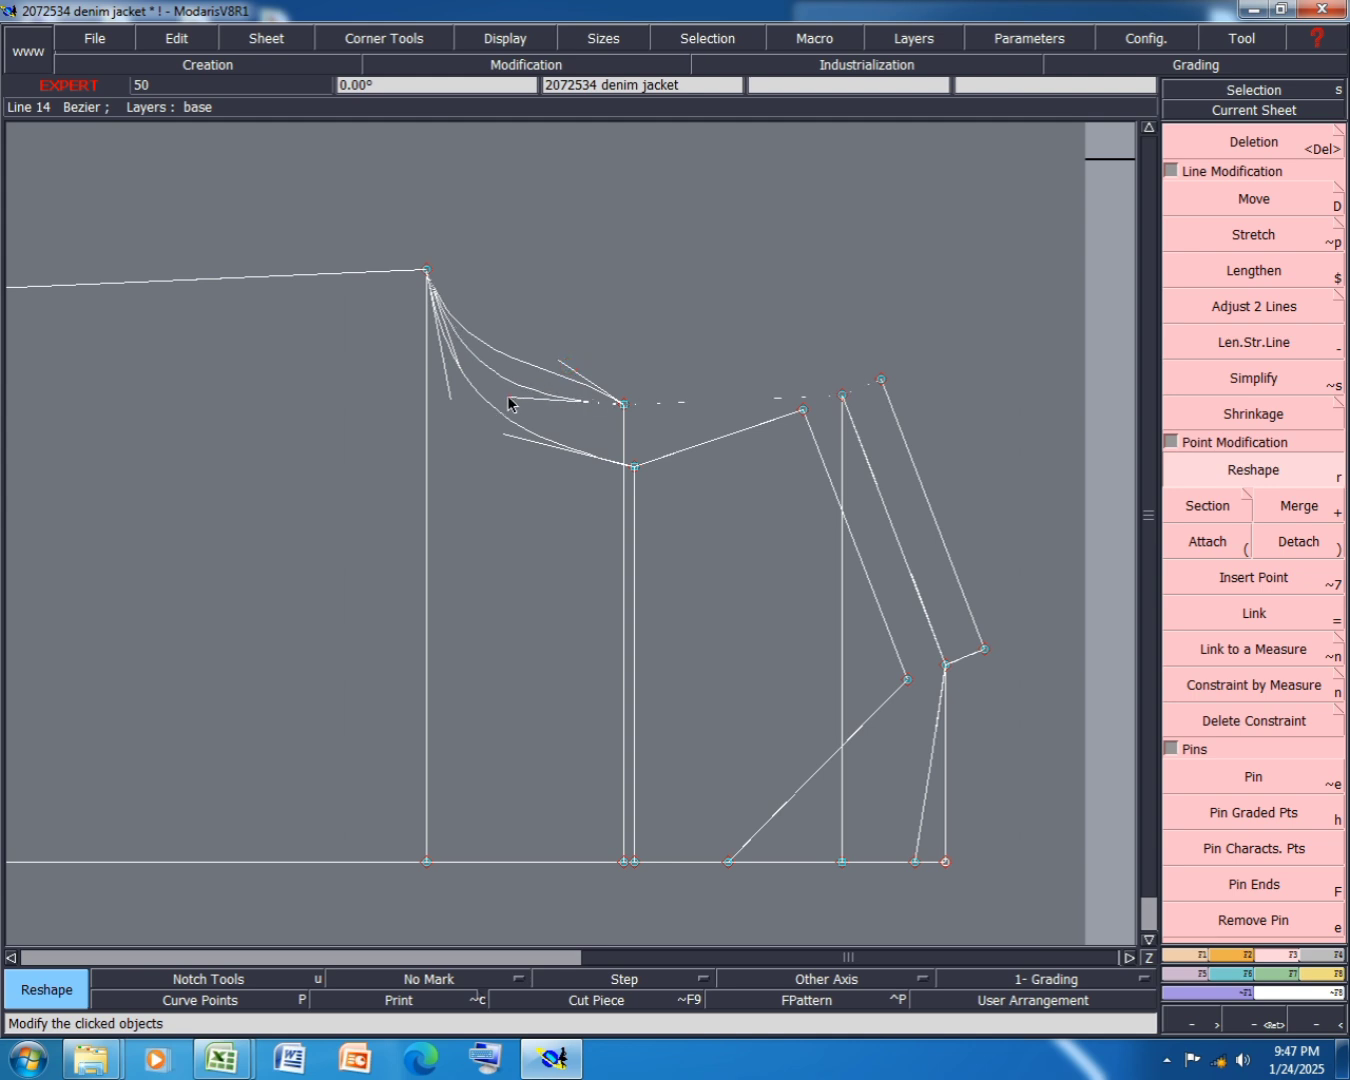
{"action": "left_click", "coordinate": [510, 400]}
{"action": "scroll", "coordinate": [543, 341], "scroll_direction": "down", "scroll_amount": 2}
{"action": "scroll", "coordinate": [723, 518], "scroll_direction": "up", "scroll_amount": 1}
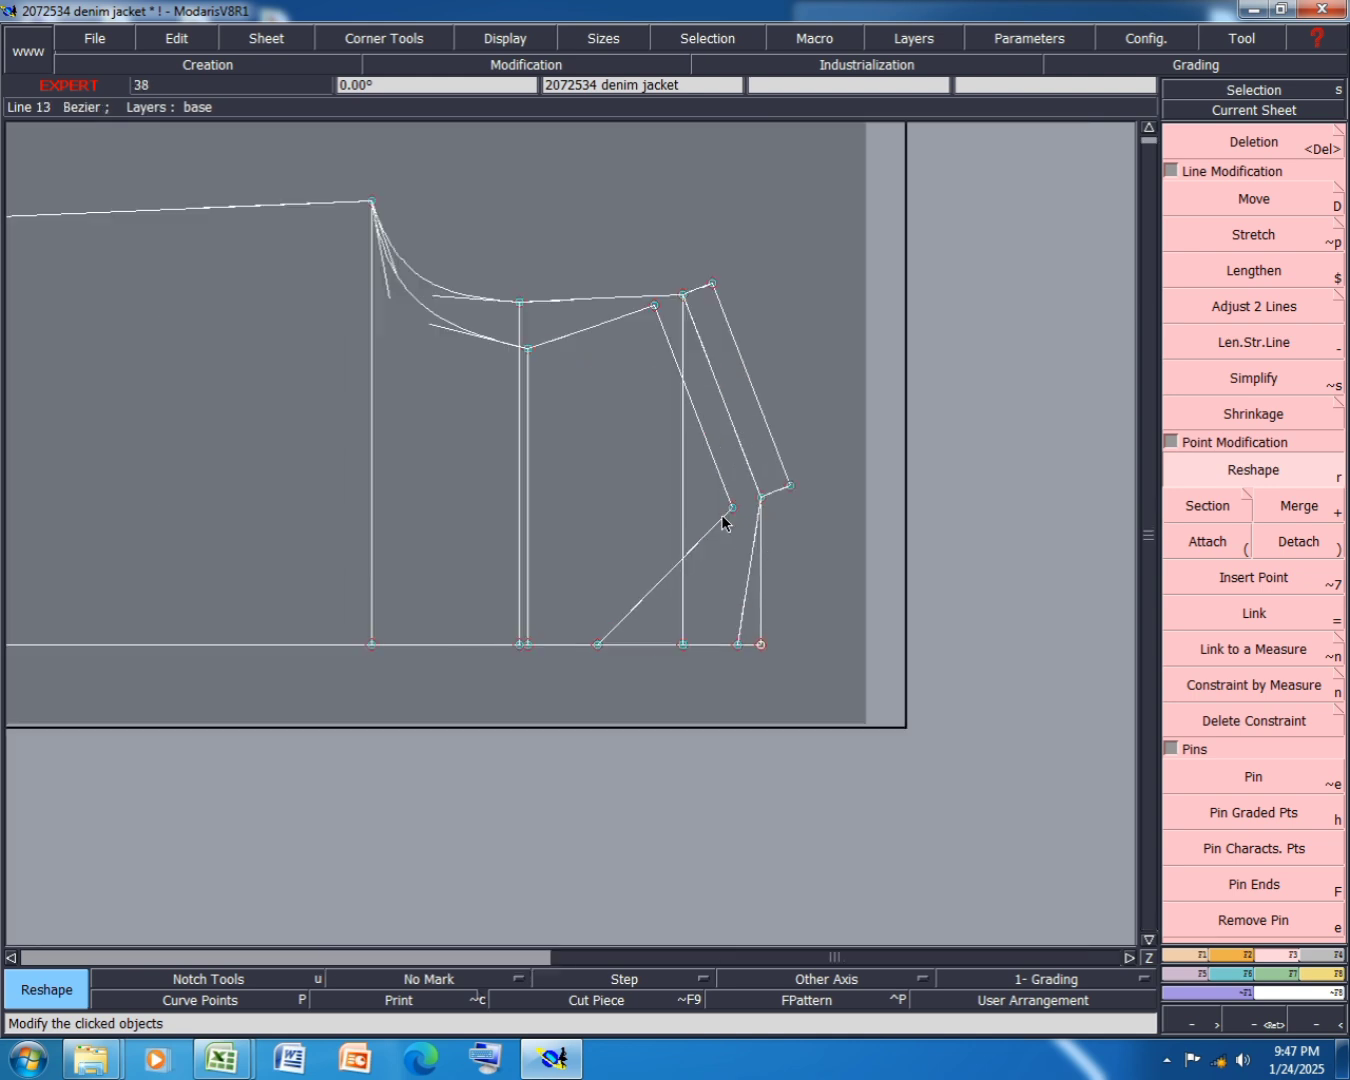
- Toggle the Curve with Constraint option for the Symmetrize tool
{"action": "left_click", "coordinate": [1200, 958]}
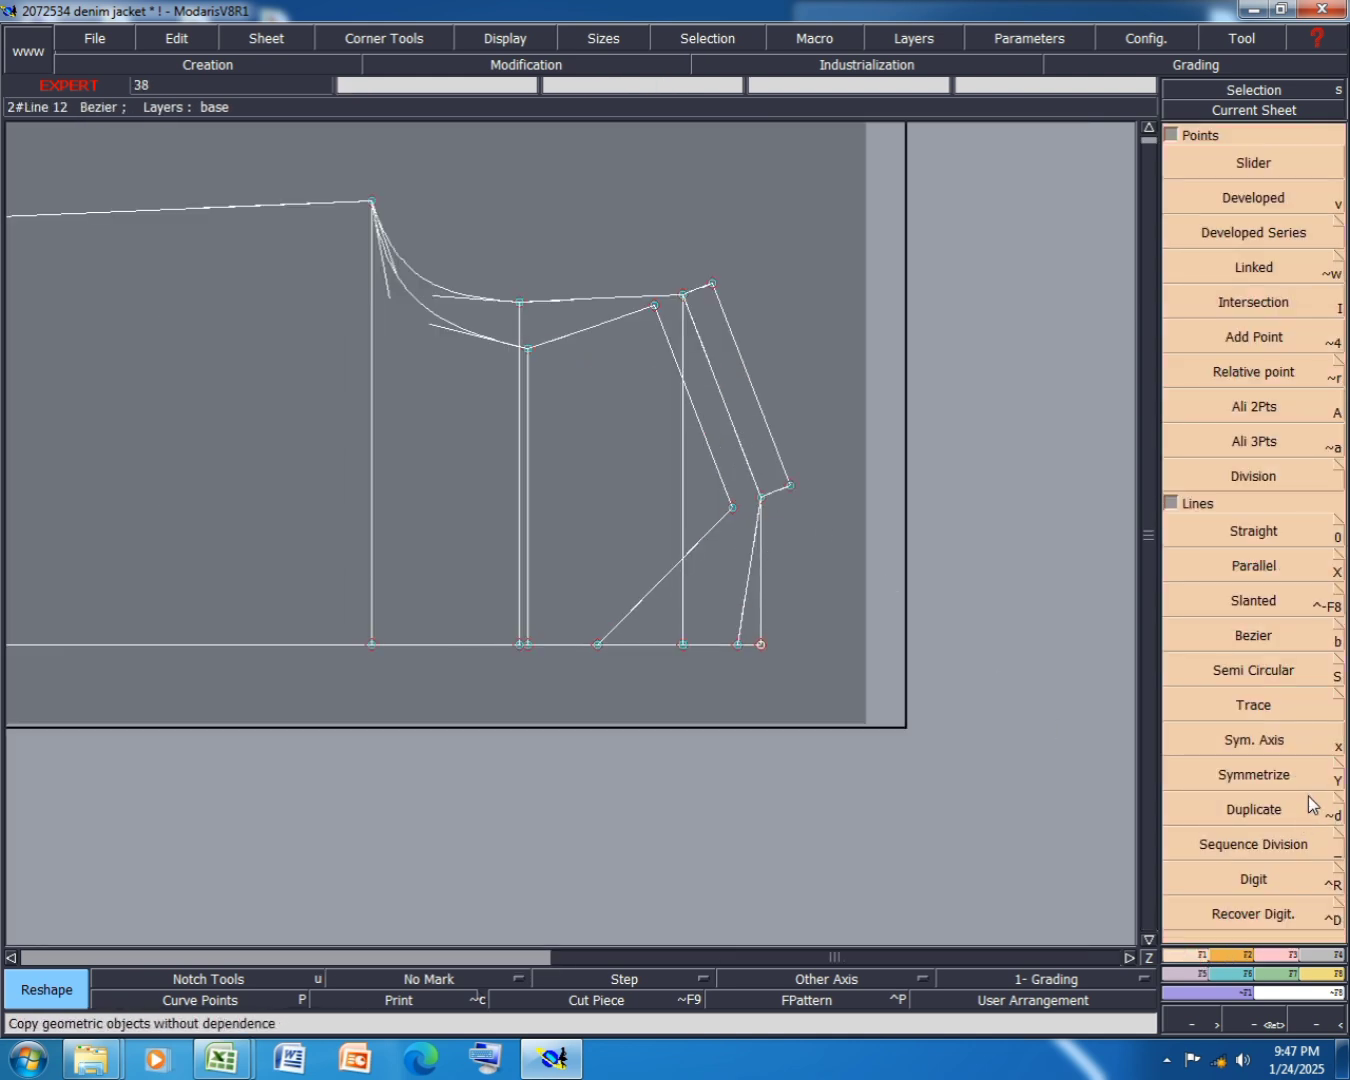
{"action": "left_click", "coordinate": [1340, 772]}
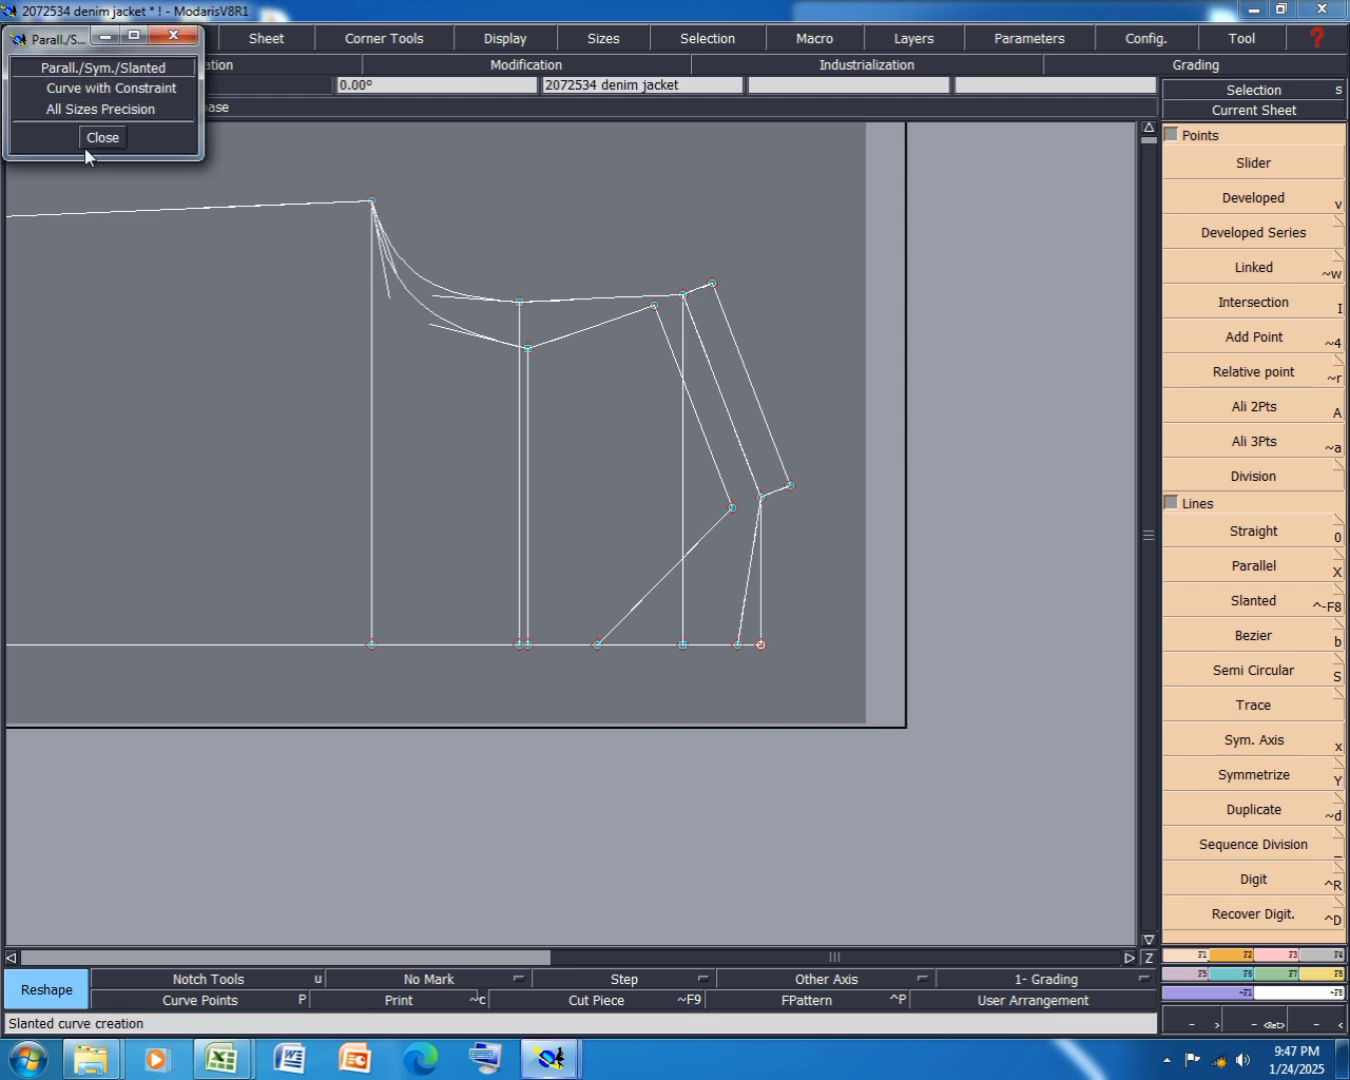
{"action": "left_click", "coordinate": [52, 88]}
{"action": "left_click", "coordinate": [103, 139]}
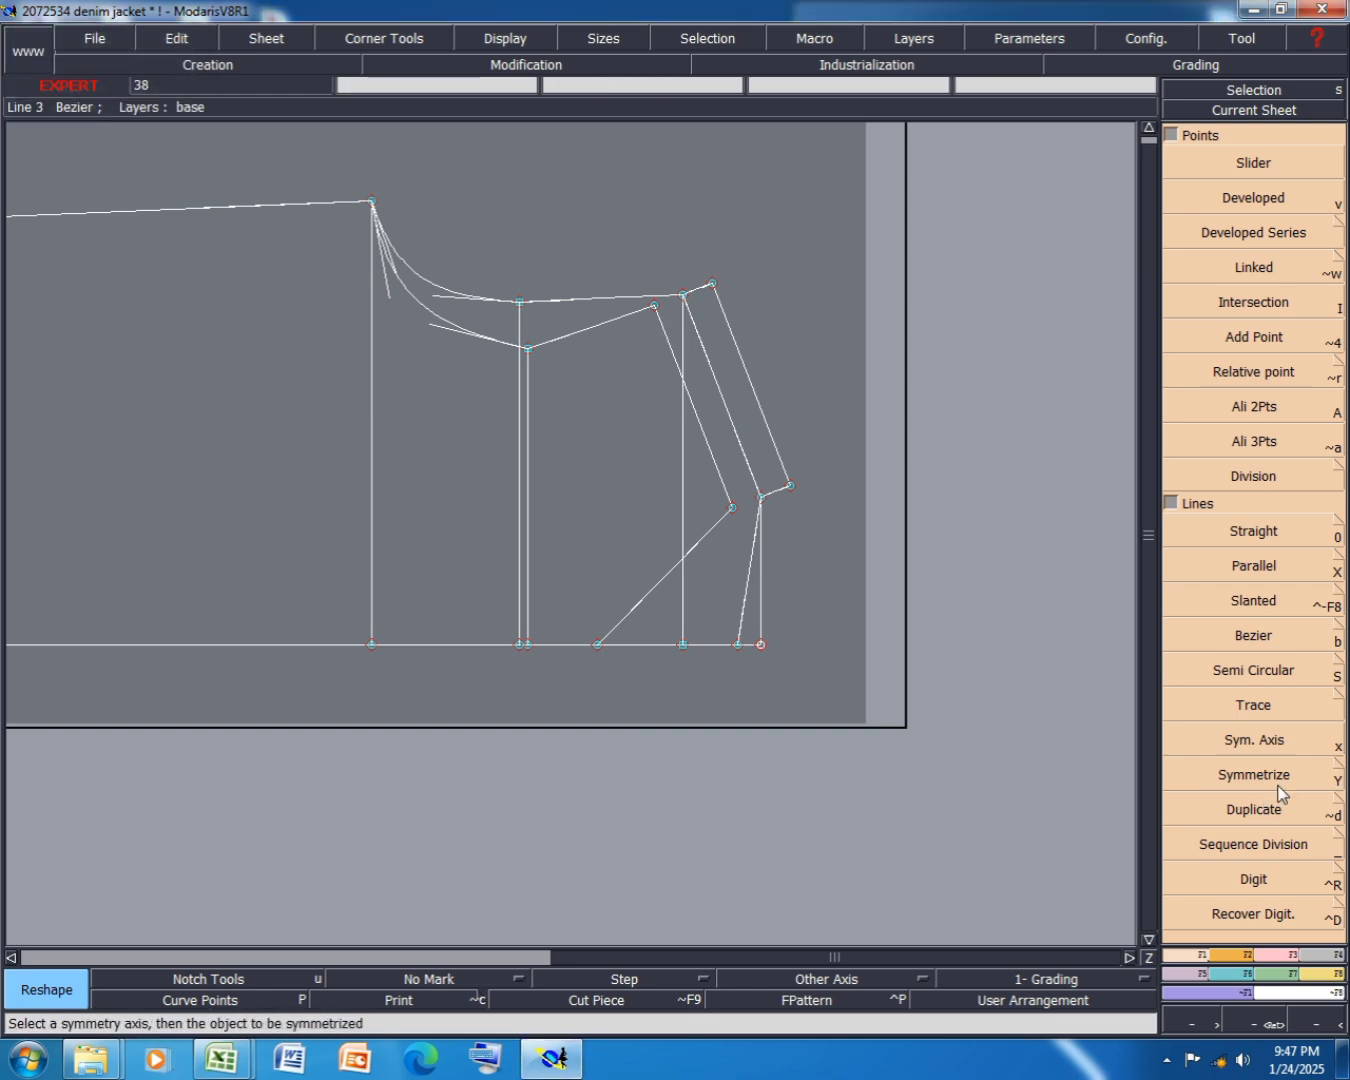
- Create a symmetry axis along the shoulder seam and mirror the front armhole and front neckline across it
{"action": "left_click", "coordinate": [1257, 743]}
{"action": "left_click", "coordinate": [761, 499]}
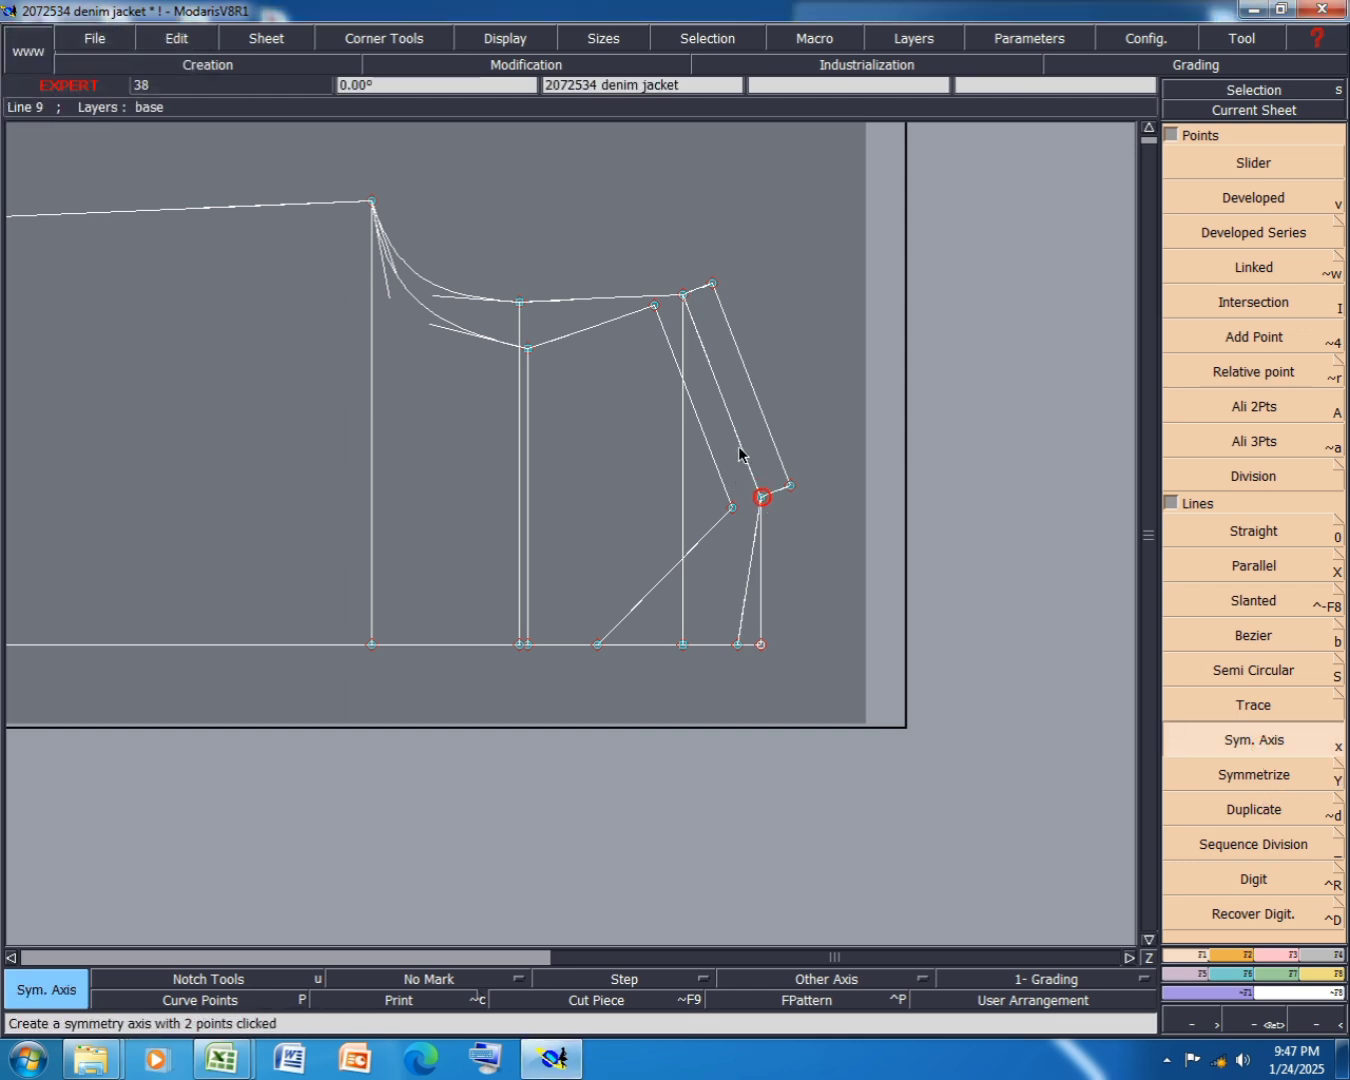
{"action": "left_click", "coordinate": [1254, 775]}
{"action": "scroll", "coordinate": [780, 515], "scroll_direction": "up", "scroll_amount": 2}
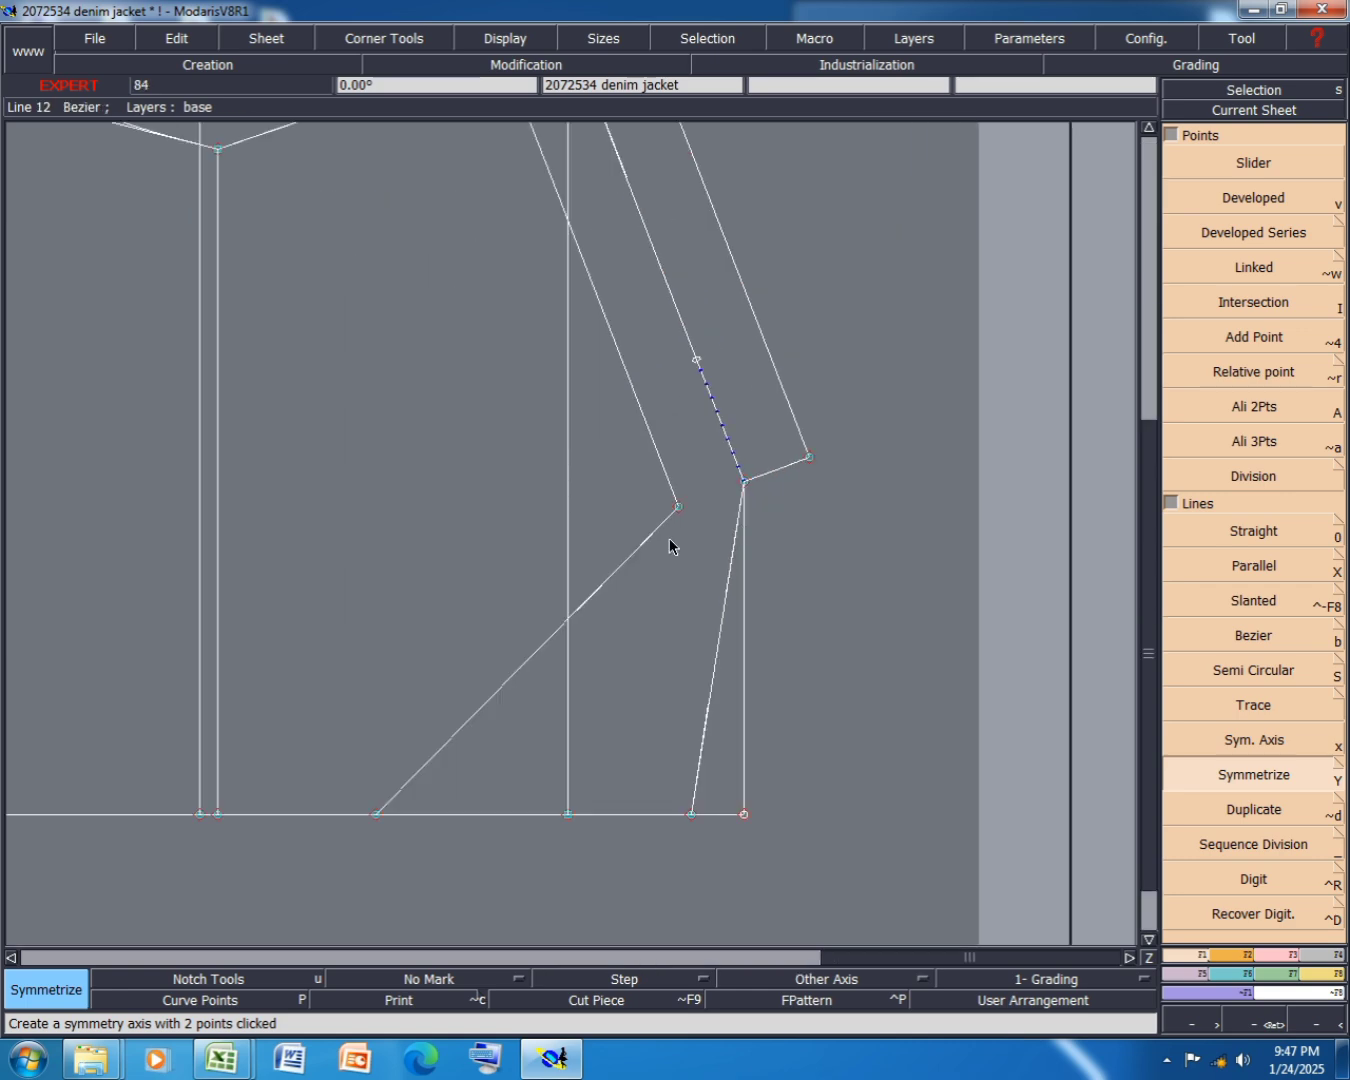
{"action": "scroll", "coordinate": [761, 690], "scroll_direction": "down", "scroll_amount": 2}
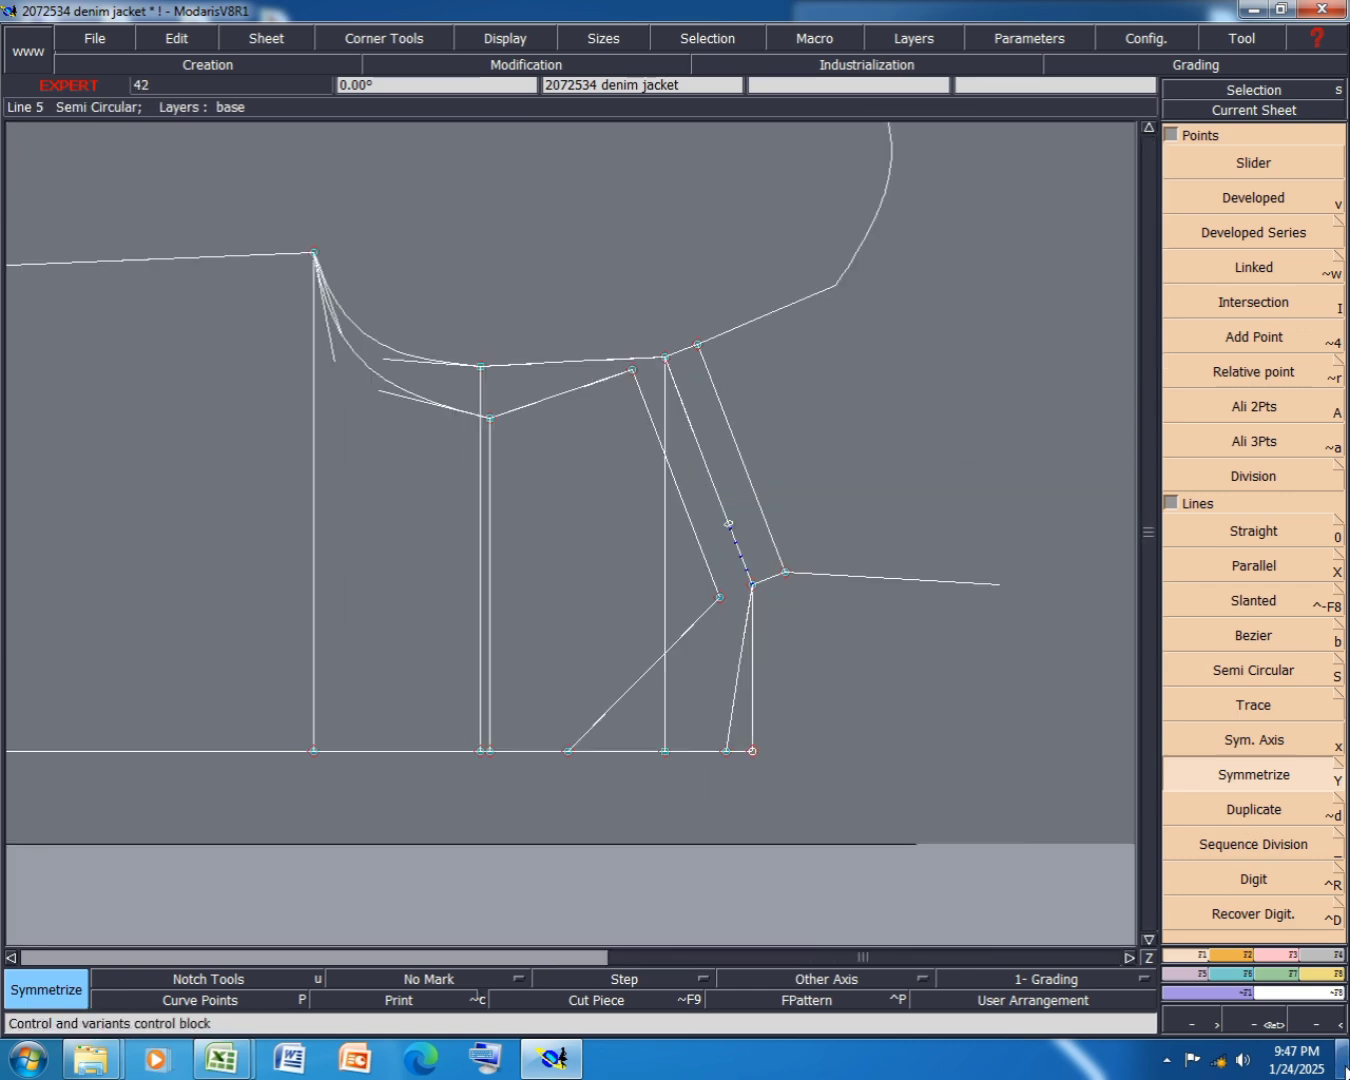
- Reshape the front armhole's upper segment near the shoulder with a slight inward curve
{"action": "left_click", "coordinate": [1275, 954]}
{"action": "left_click", "coordinate": [1277, 473]}
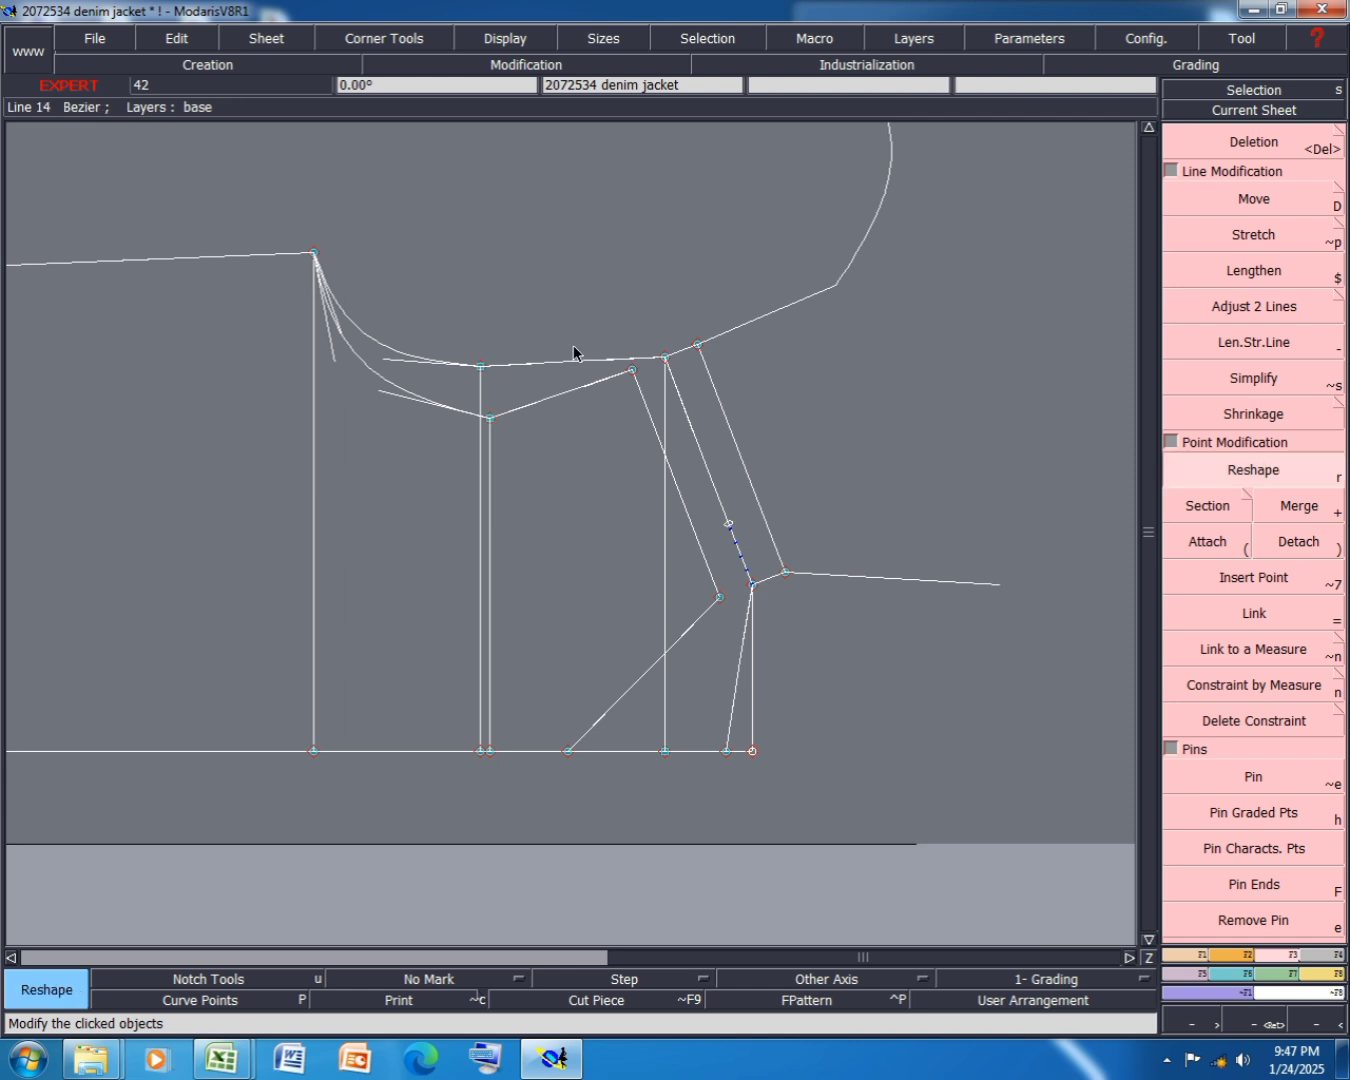
{"action": "scroll", "coordinate": [575, 391], "scroll_direction": "up", "scroll_amount": 2}
{"action": "left_click", "coordinate": [615, 396]}
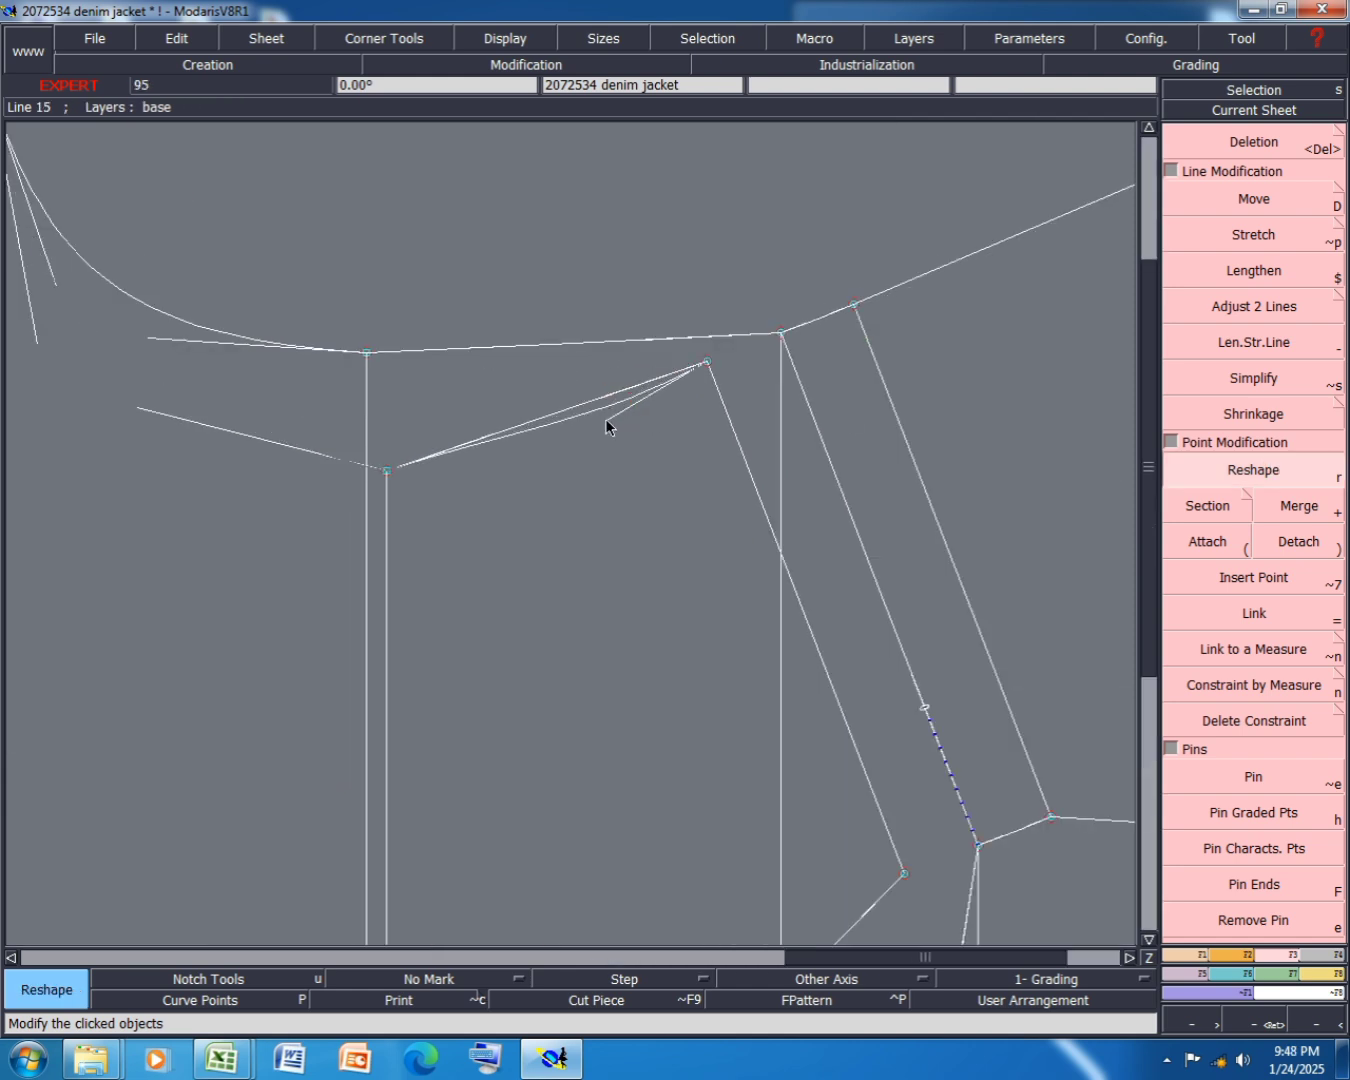
{"action": "left_click", "coordinate": [609, 401]}
- Shift the armhole-side ends of the outer and inner shoulder parallels slightly inward so the back and front armholes flow together
{"action": "scroll", "coordinate": [879, 328], "scroll_direction": "up", "scroll_amount": 1}
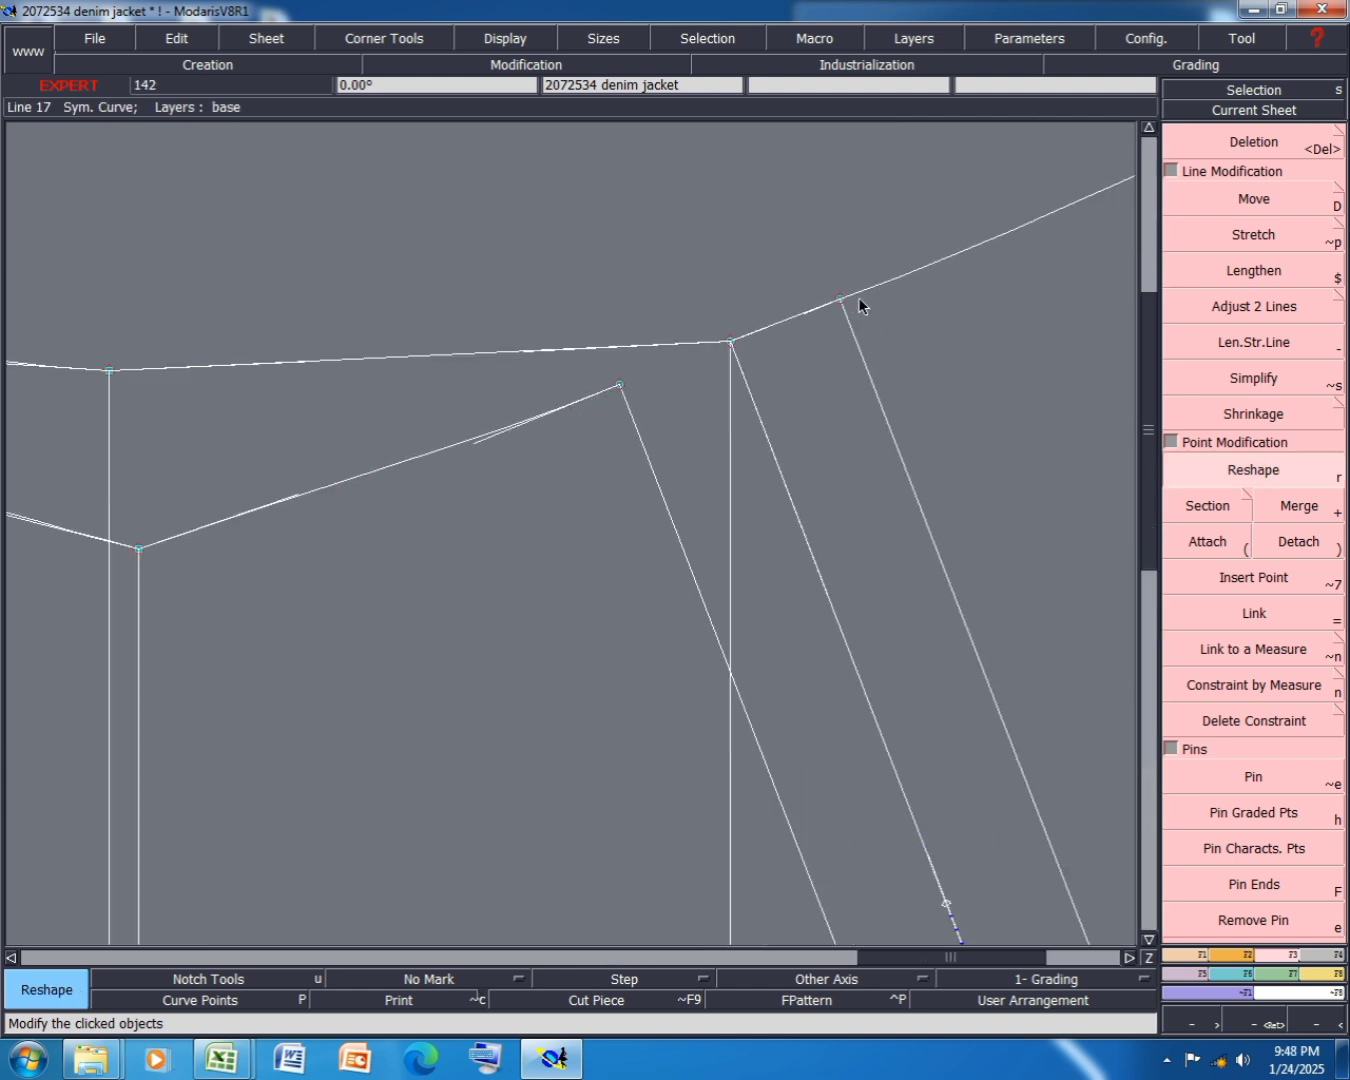
{"action": "left_click", "coordinate": [840, 299]}
{"action": "left_click", "coordinate": [845, 311]}
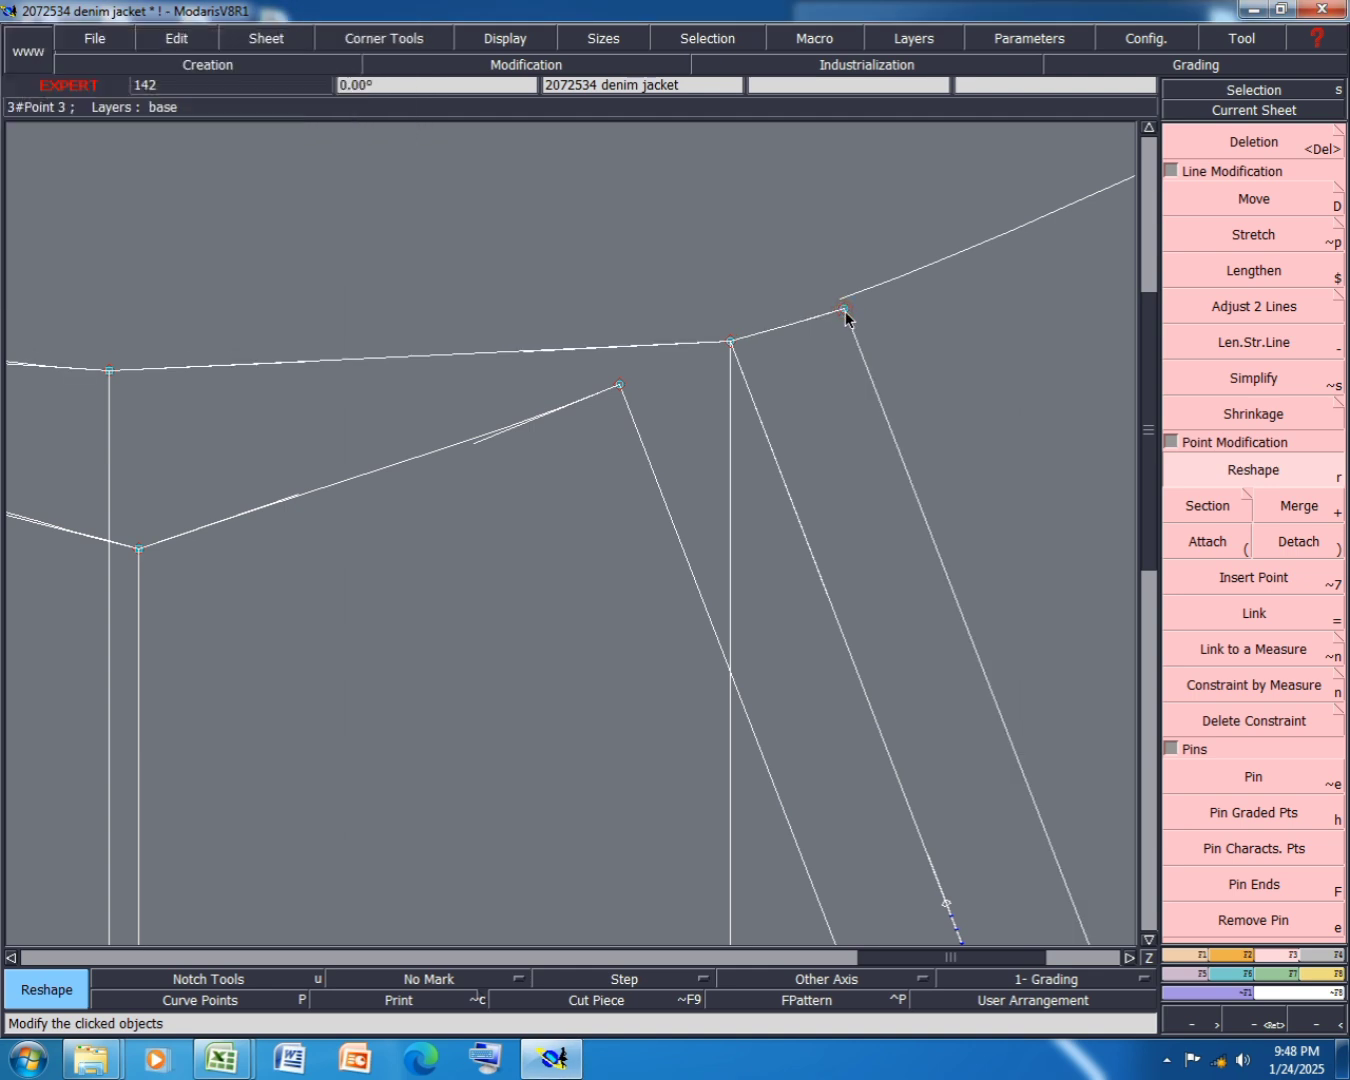
{"action": "left_click", "coordinate": [617, 384]}
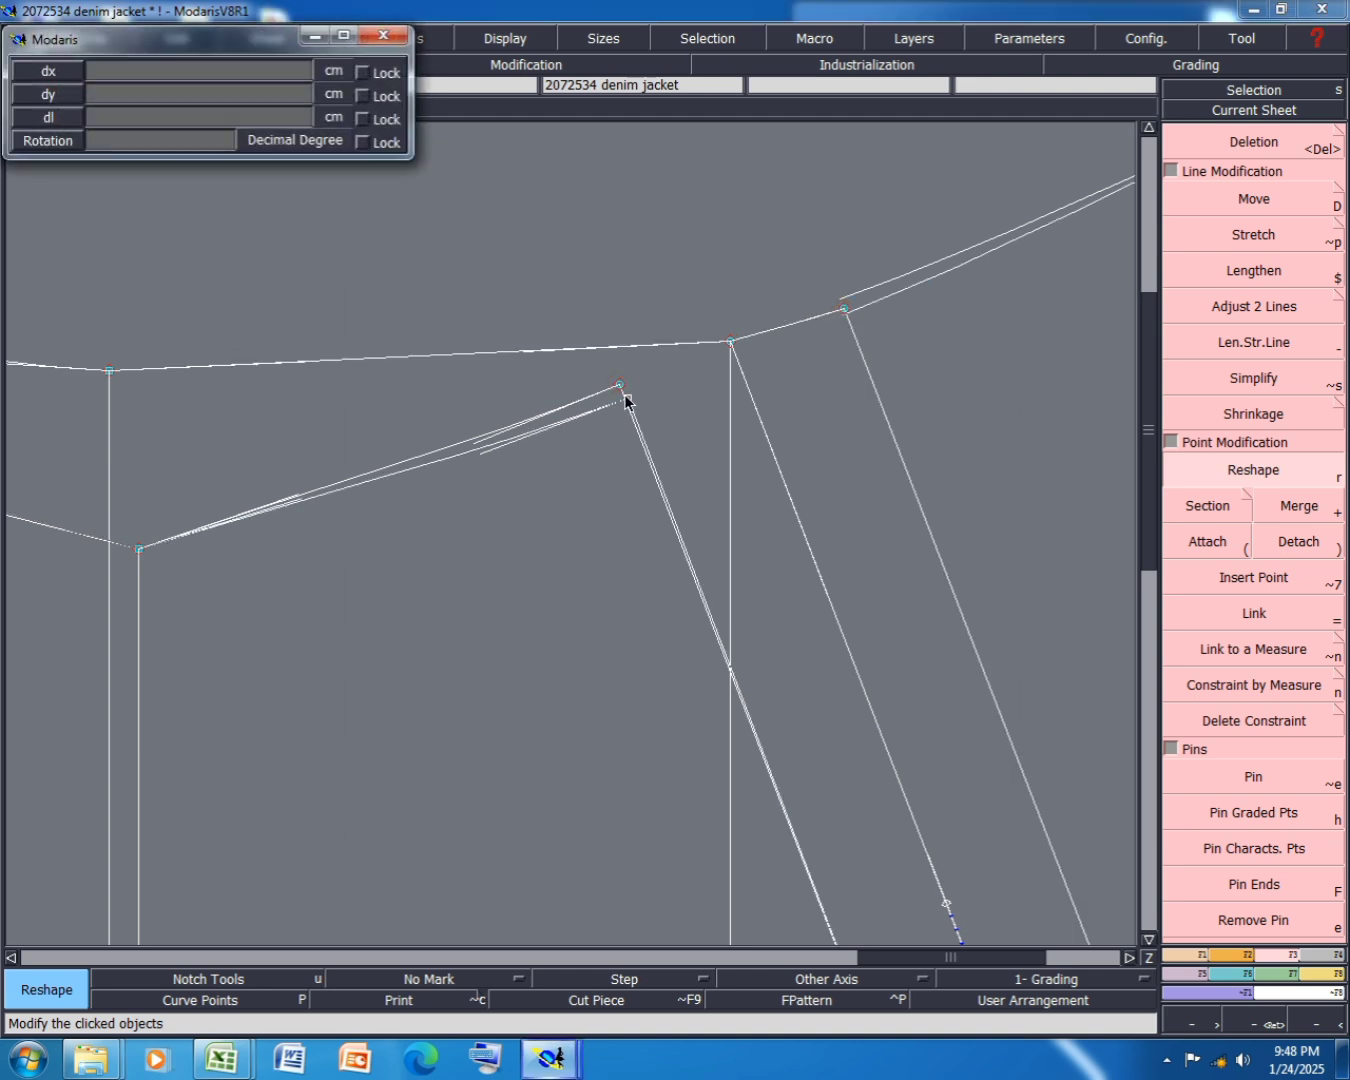
{"action": "left_click", "coordinate": [617, 397]}
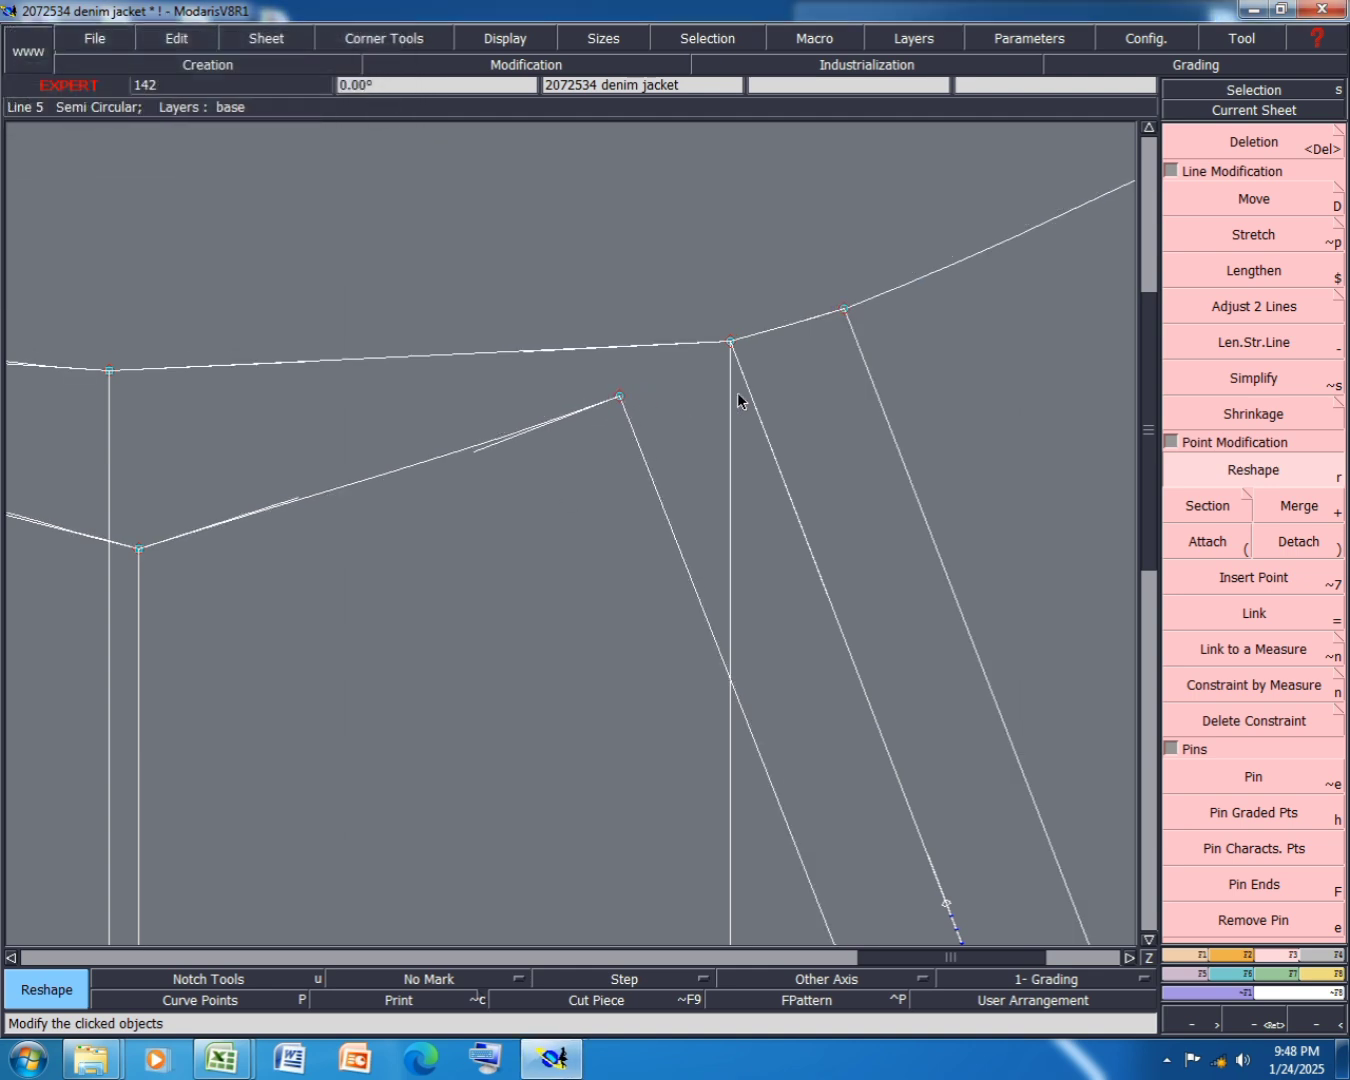
- Deepen the curve of the front armhole's upper segment by adjusting its tangents near the mid-armhole point and the shoulder
{"action": "scroll", "coordinate": [575, 459], "scroll_direction": "down", "scroll_amount": 2}
{"action": "scroll", "coordinate": [598, 421], "scroll_direction": "up", "scroll_amount": 1}
{"action": "left_click", "coordinate": [496, 438]}
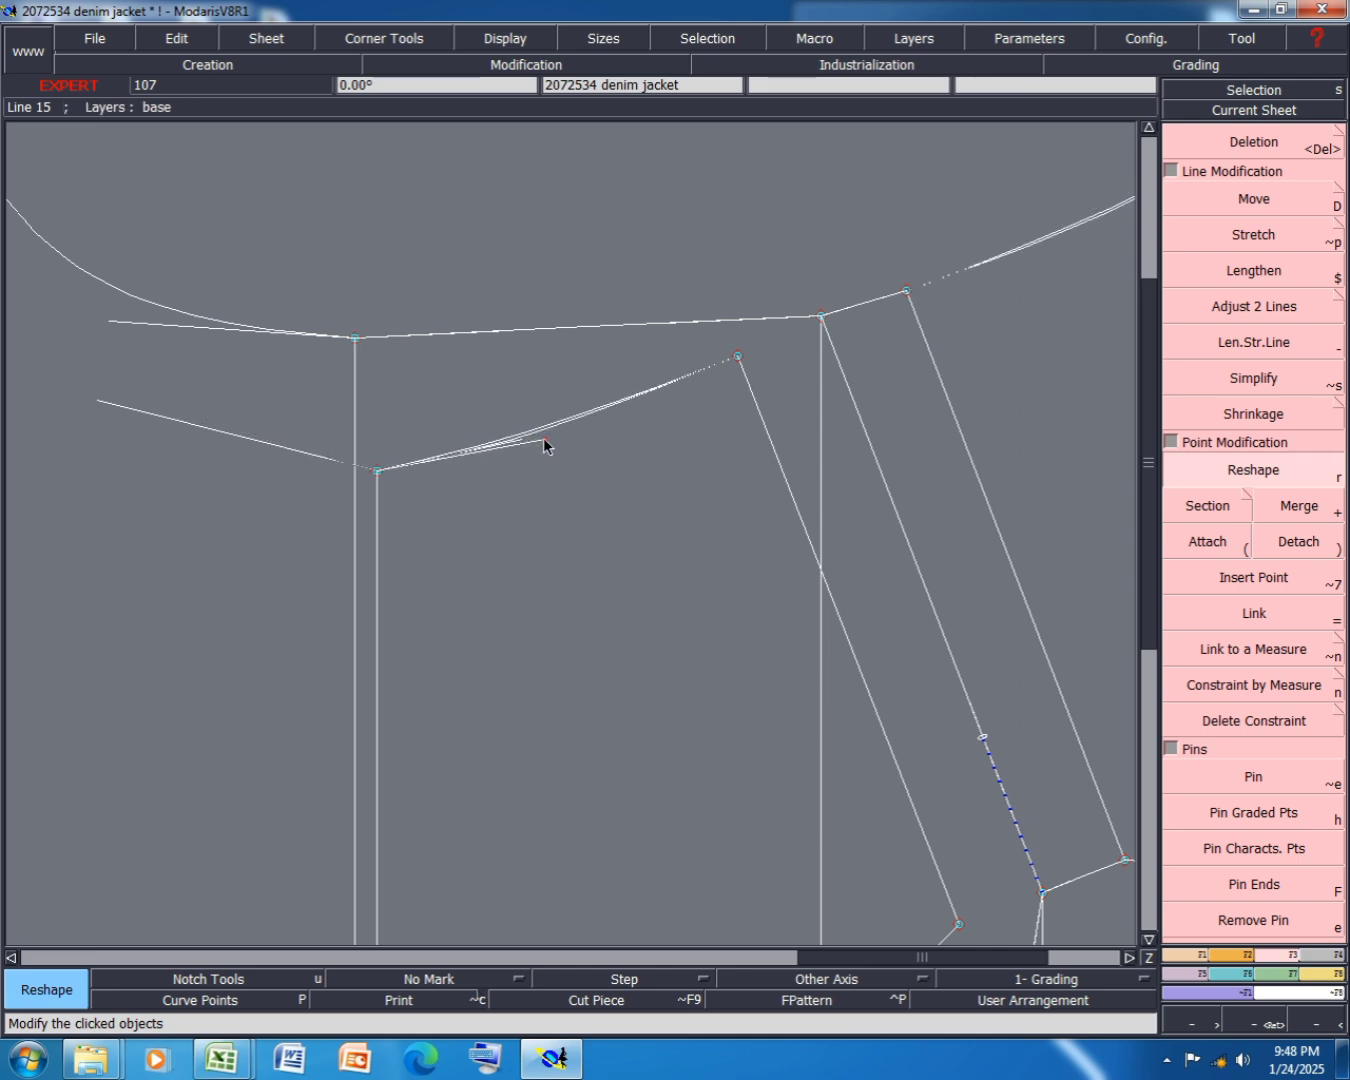
{"action": "left_click", "coordinate": [553, 439]}
{"action": "left_click", "coordinate": [629, 397]}
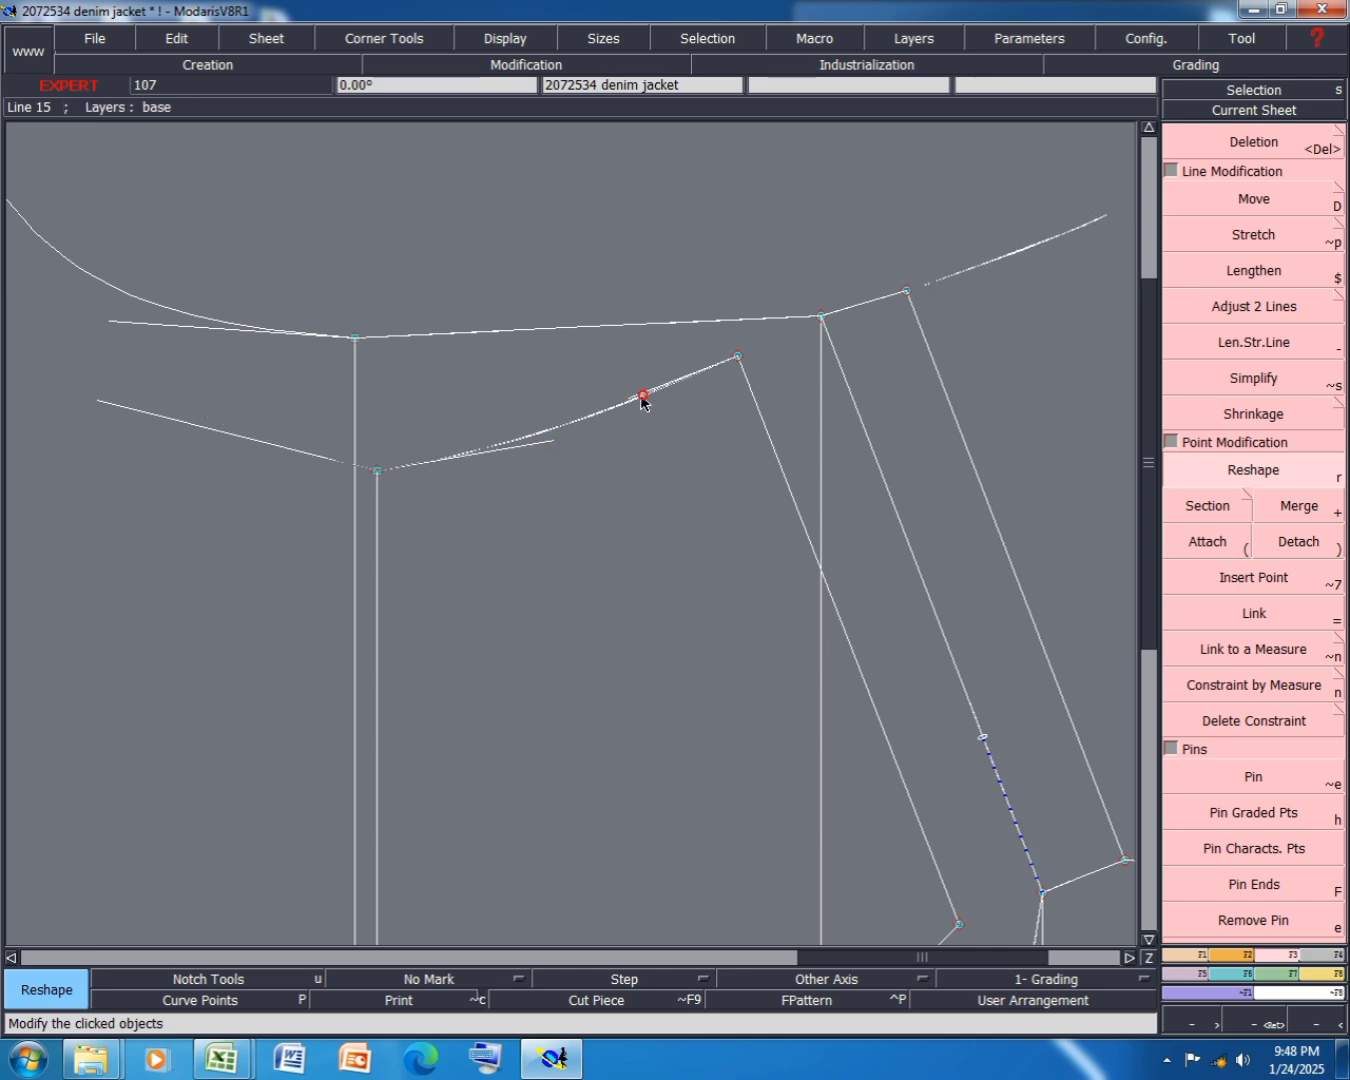
{"action": "left_click", "coordinate": [636, 399]}
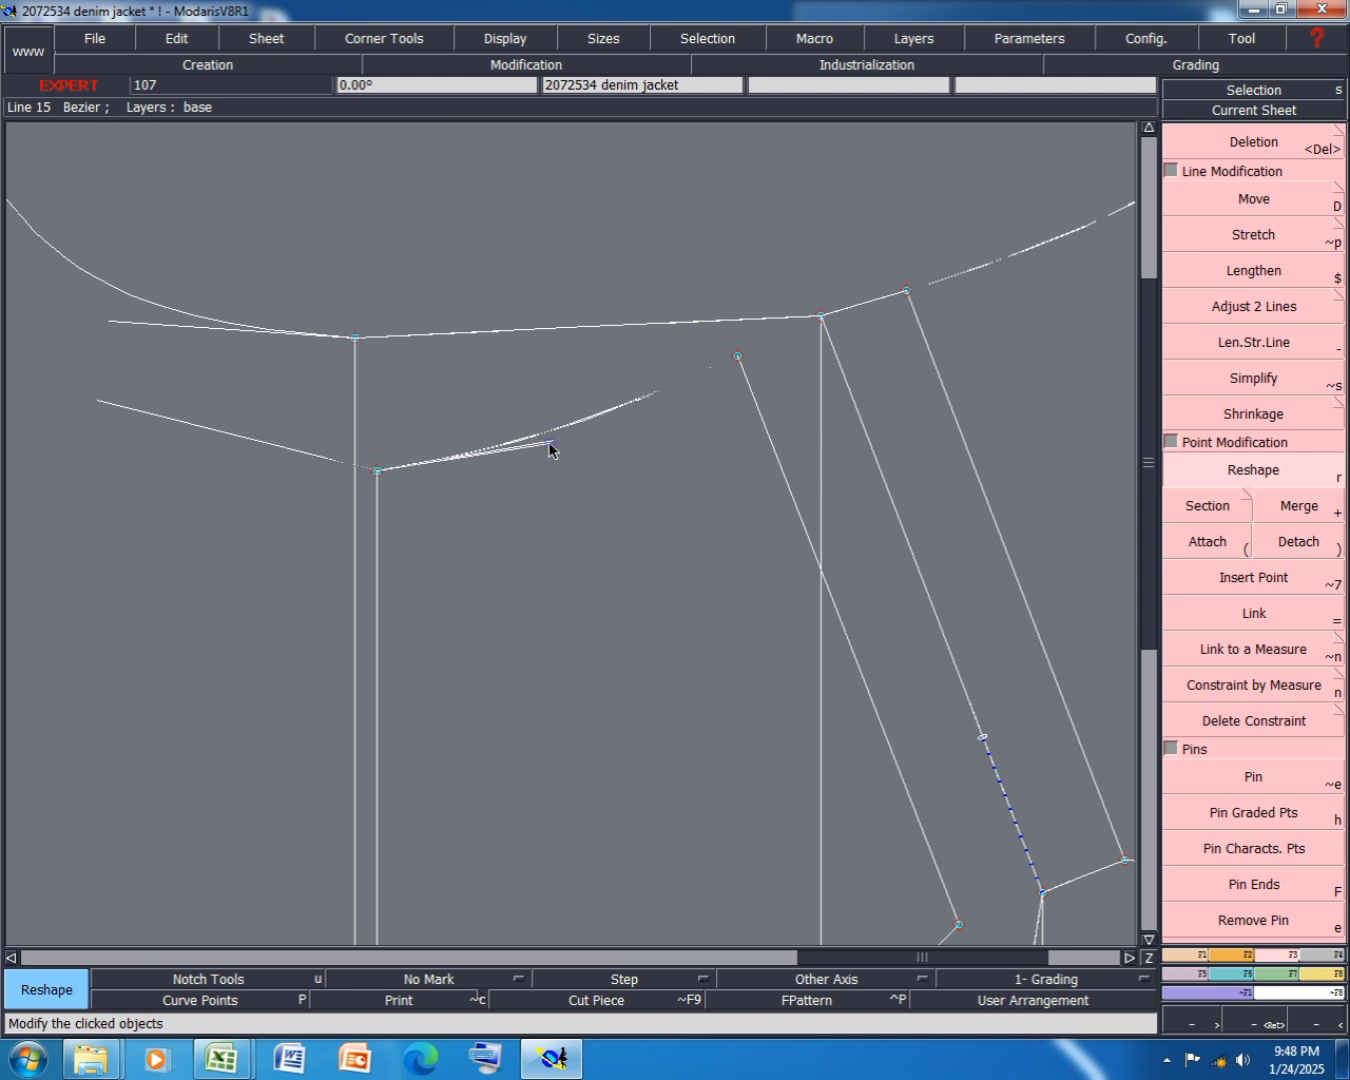
- Reshape the back armhole's upper segment into a slight inward curve between the mid-armhole point and the shoulder
{"action": "left_click", "coordinate": [495, 331]}
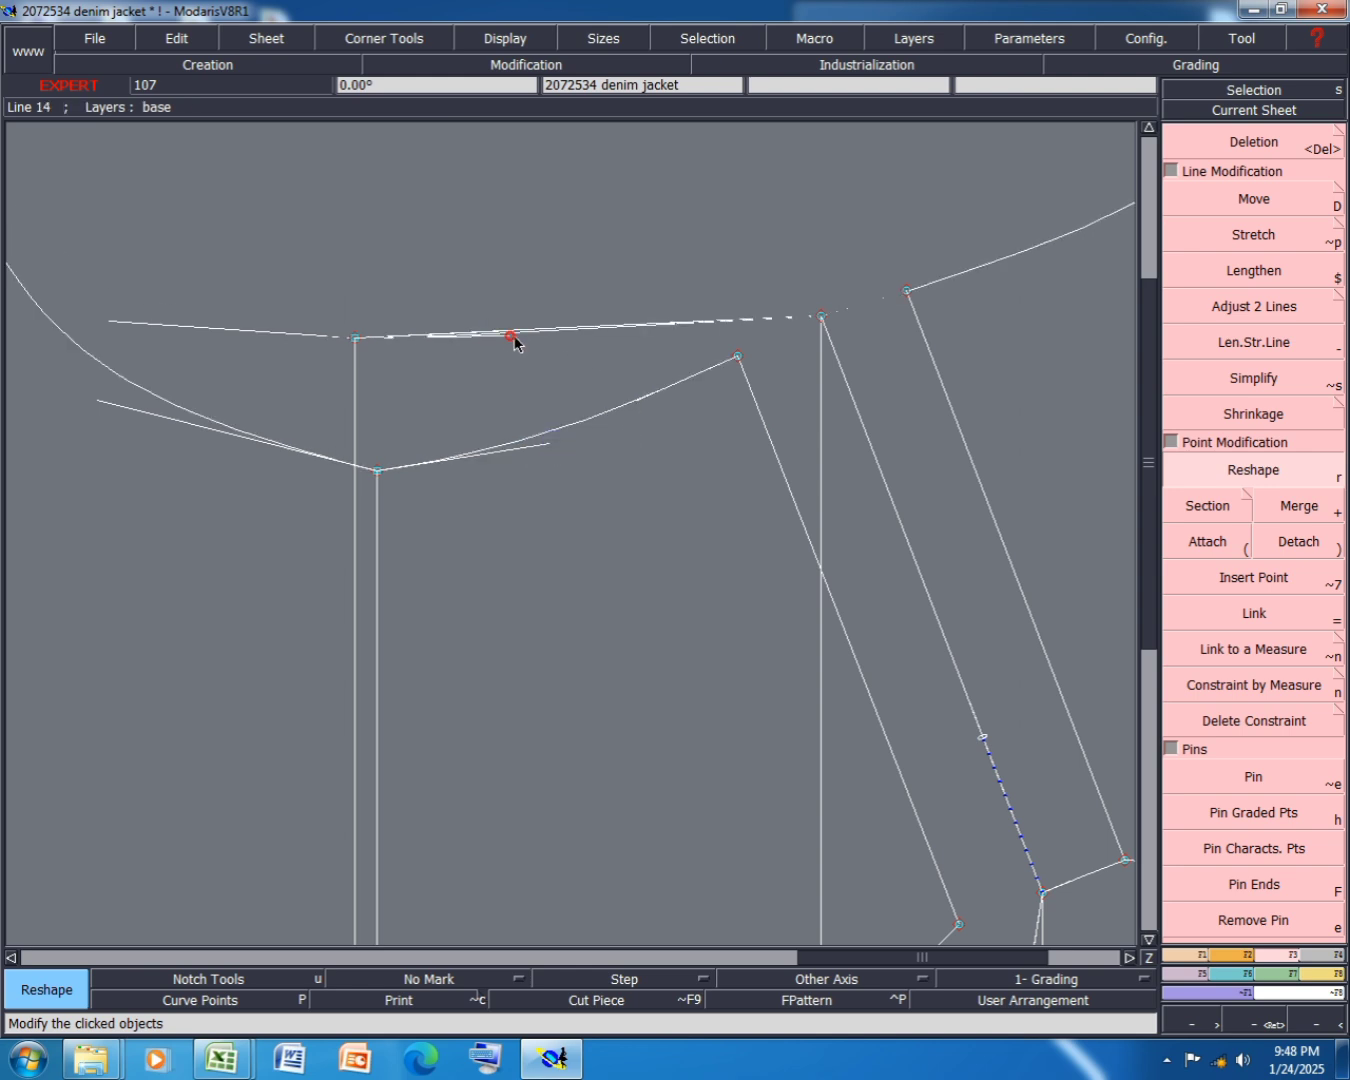
{"action": "left_click", "coordinate": [643, 339]}
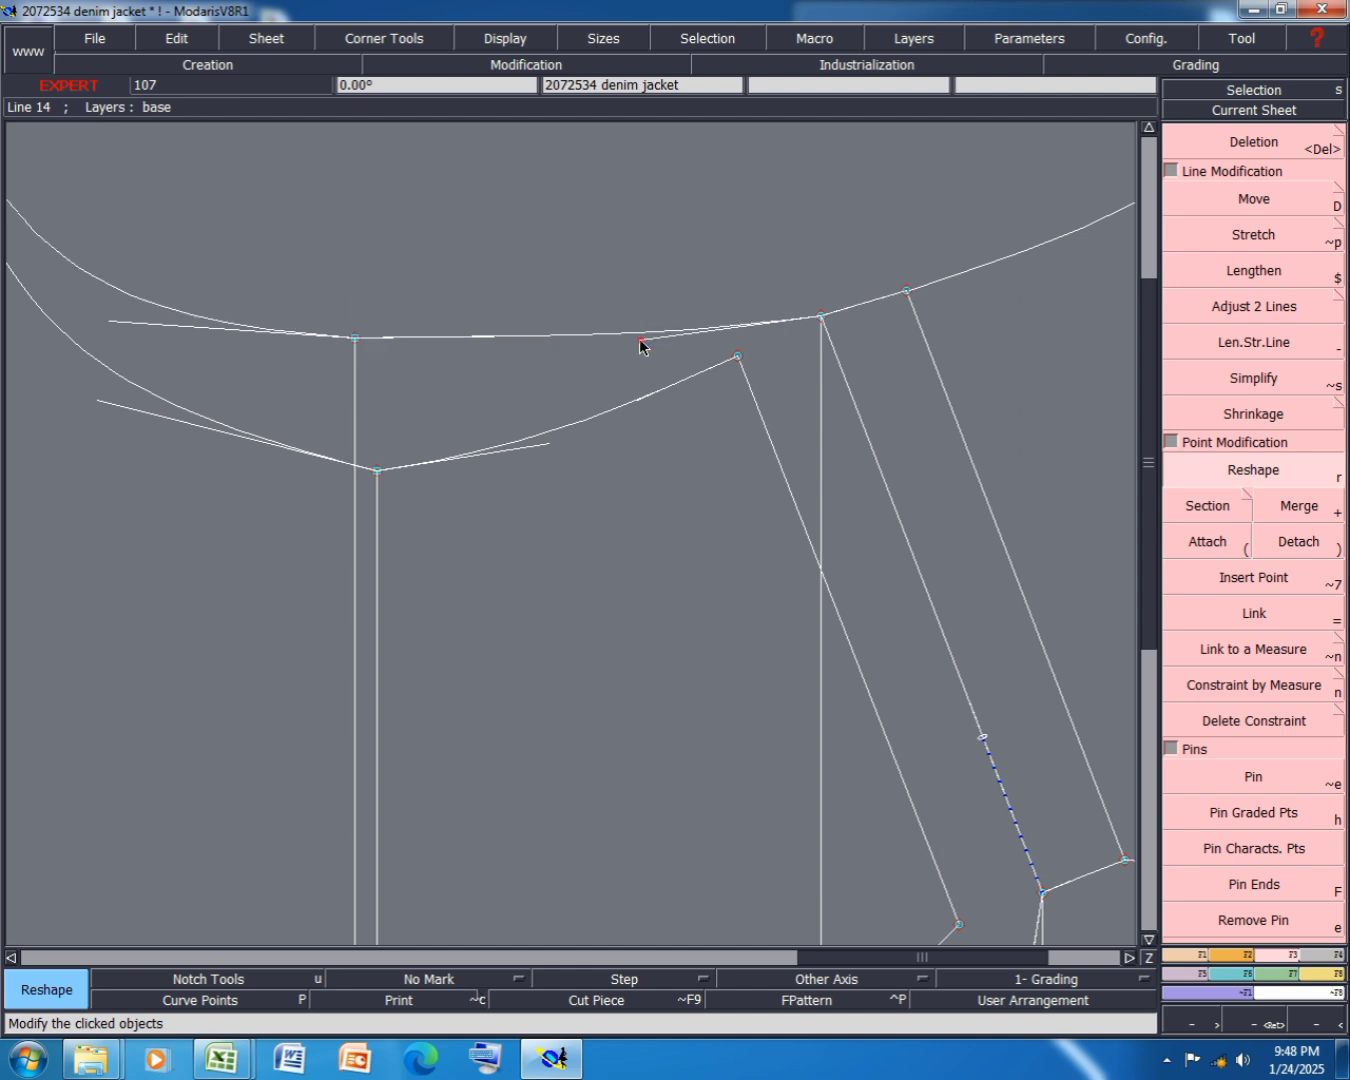
{"action": "left_click", "coordinate": [489, 338]}
{"action": "left_click", "coordinate": [500, 339]}
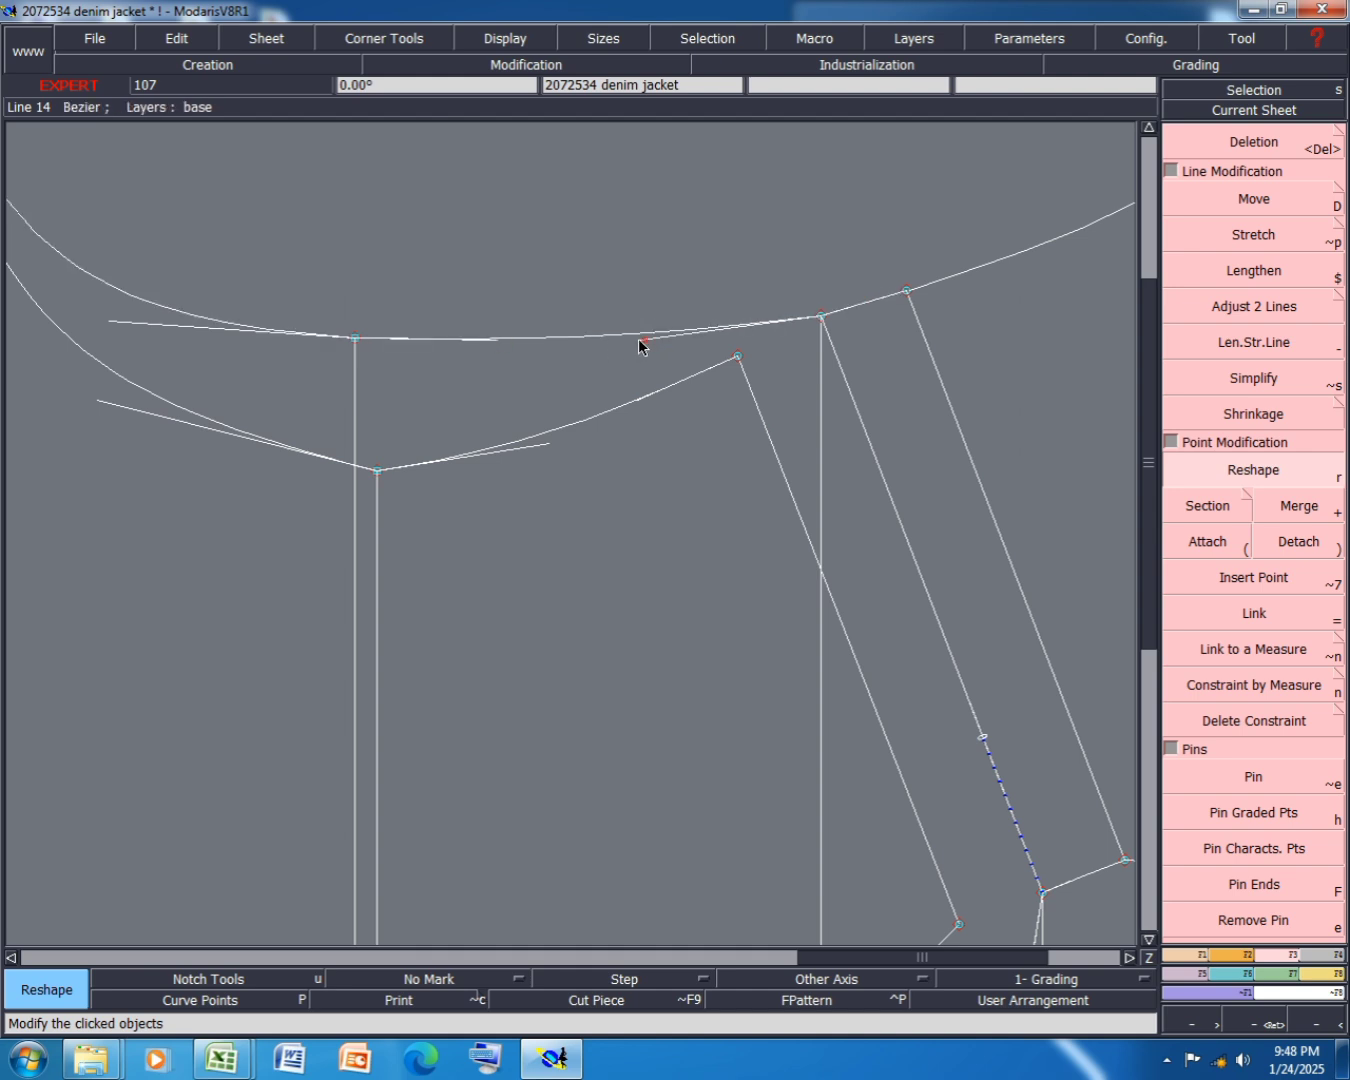
{"action": "left_click", "coordinate": [641, 341]}
{"action": "left_click", "coordinate": [629, 343]}
{"action": "scroll", "coordinate": [519, 369], "scroll_direction": "down", "scroll_amount": 1}
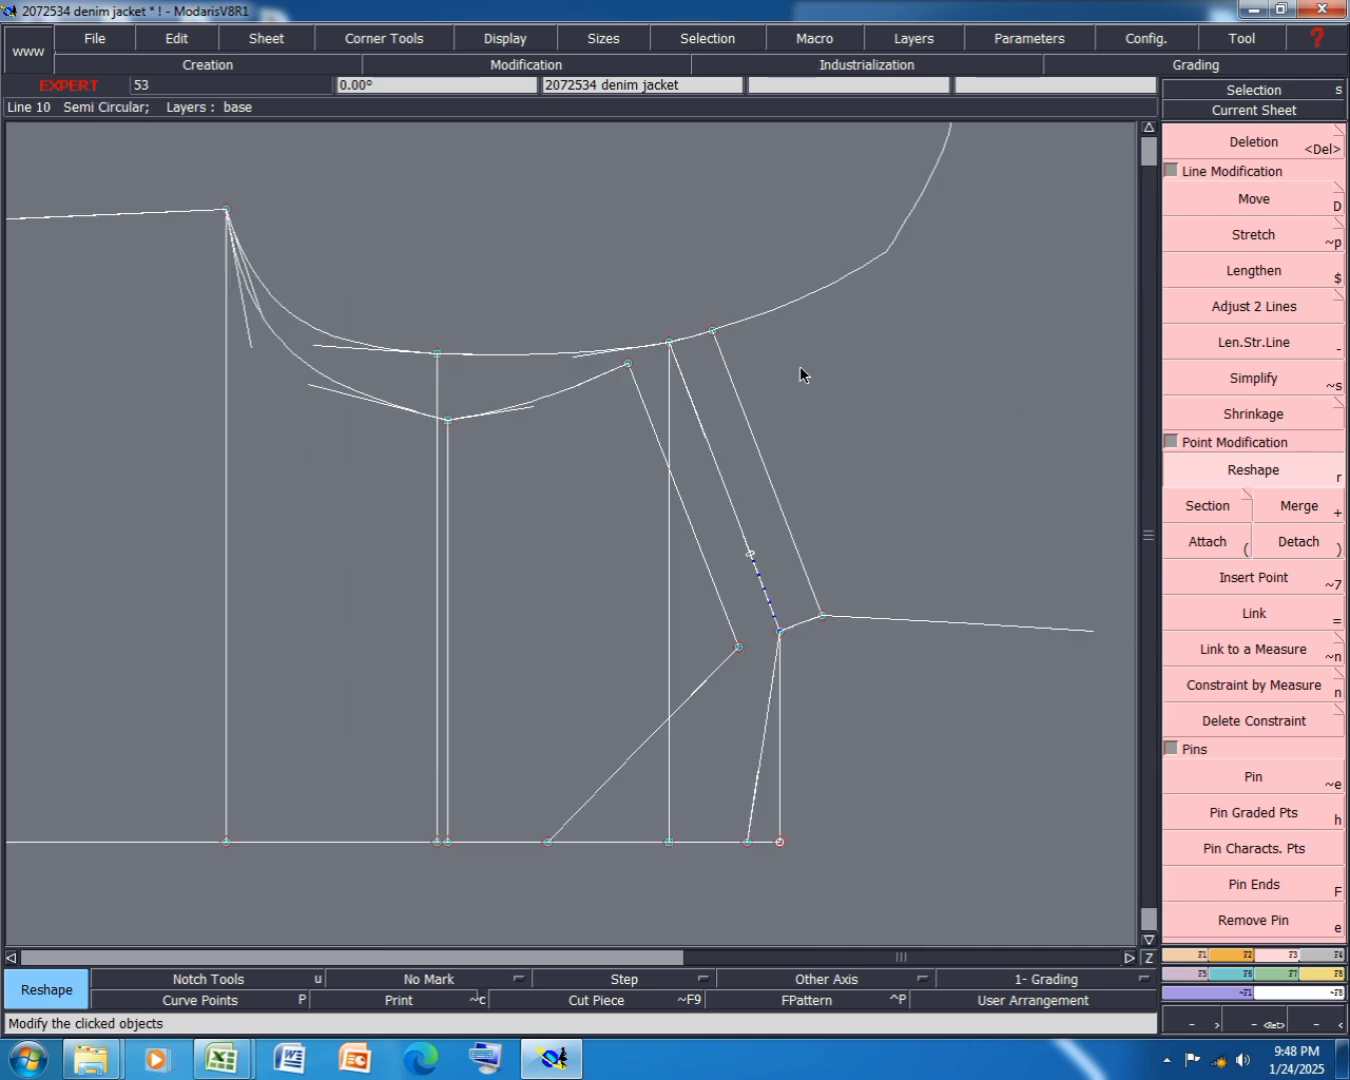
- Shift the armhole end of the outer shoulder parallel slightly, and that of the inner one by about 0.15 cm
{"action": "scroll", "coordinate": [800, 374], "scroll_direction": "up", "scroll_amount": 2}
{"action": "left_click", "coordinate": [599, 330]}
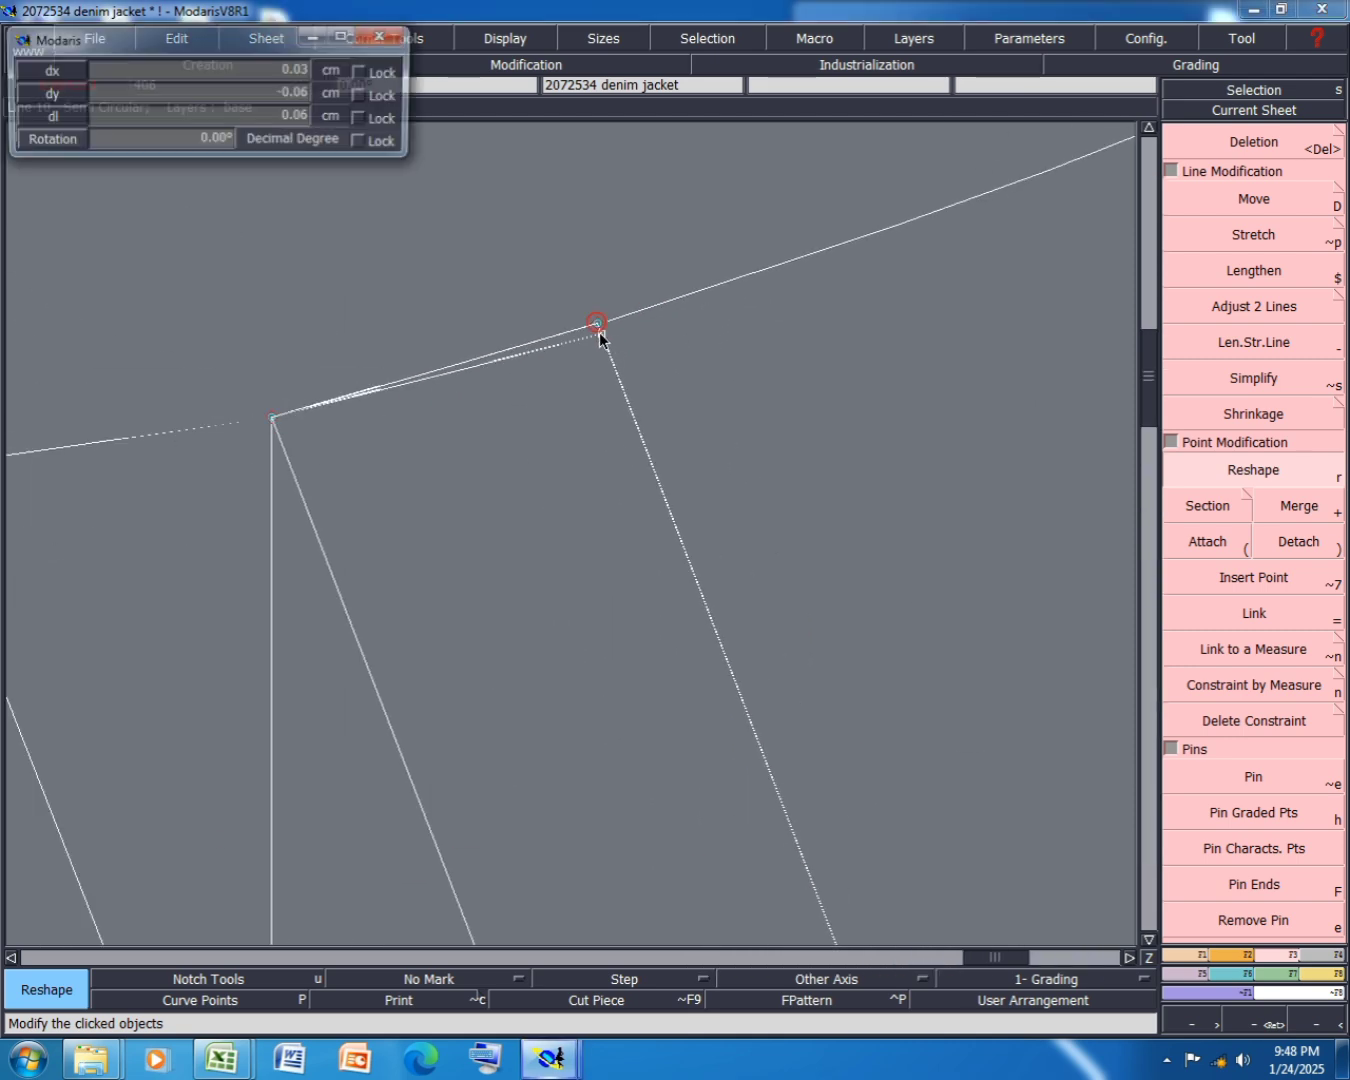
{"action": "left_click", "coordinate": [600, 338]}
{"action": "left_click", "coordinate": [601, 337]}
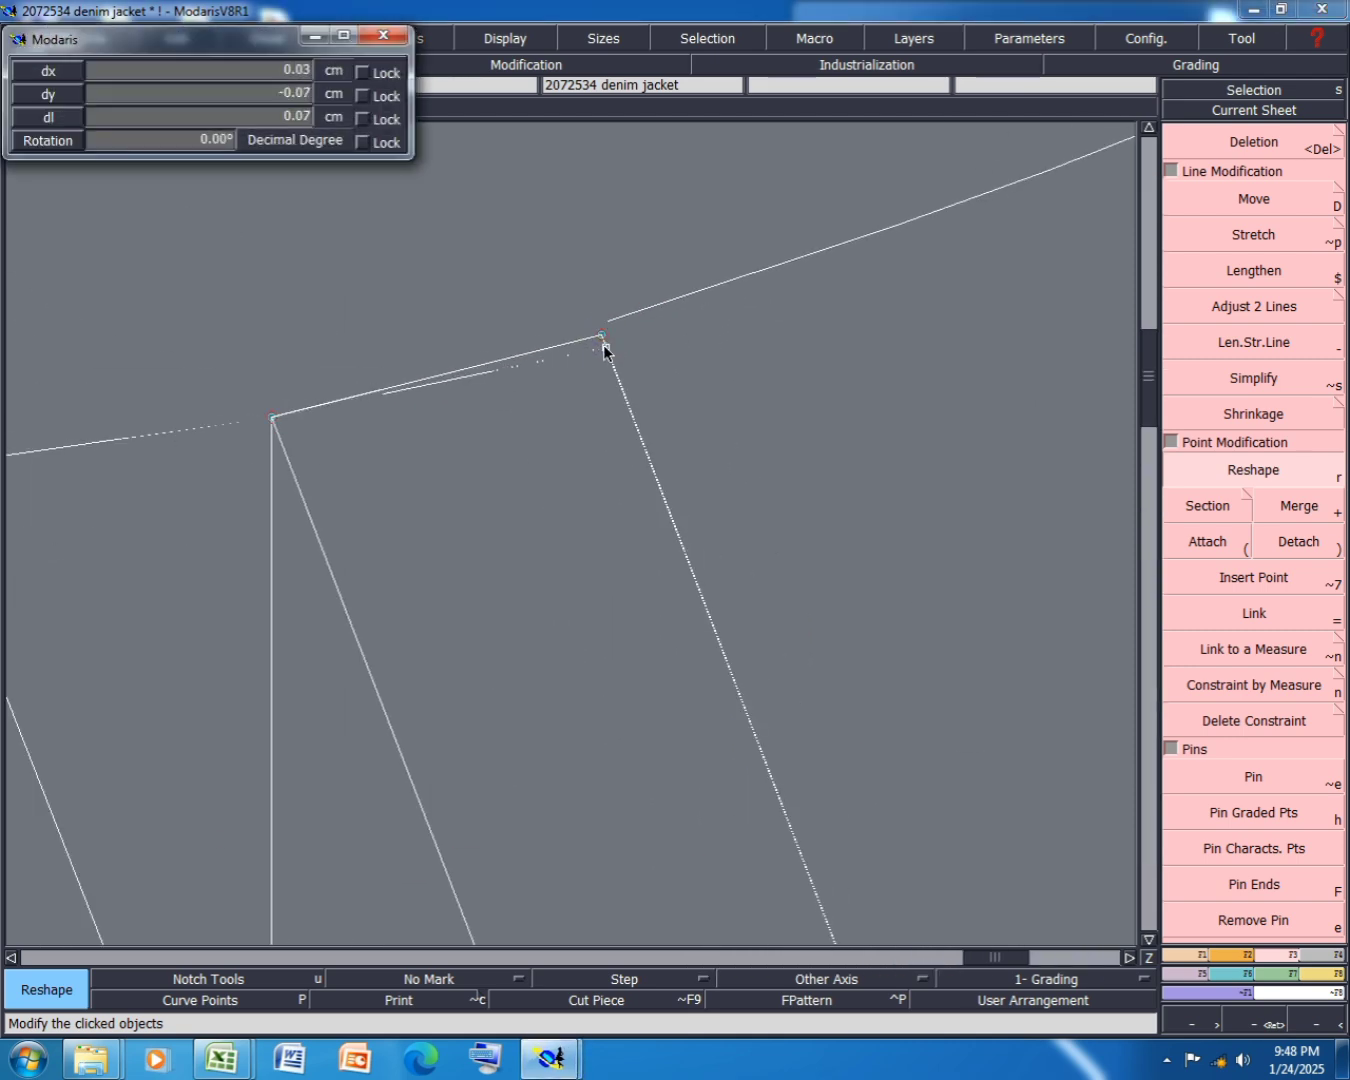
{"action": "left_click", "coordinate": [650, 323]}
{"action": "scroll", "coordinate": [747, 352], "scroll_direction": "down", "scroll_amount": 1}
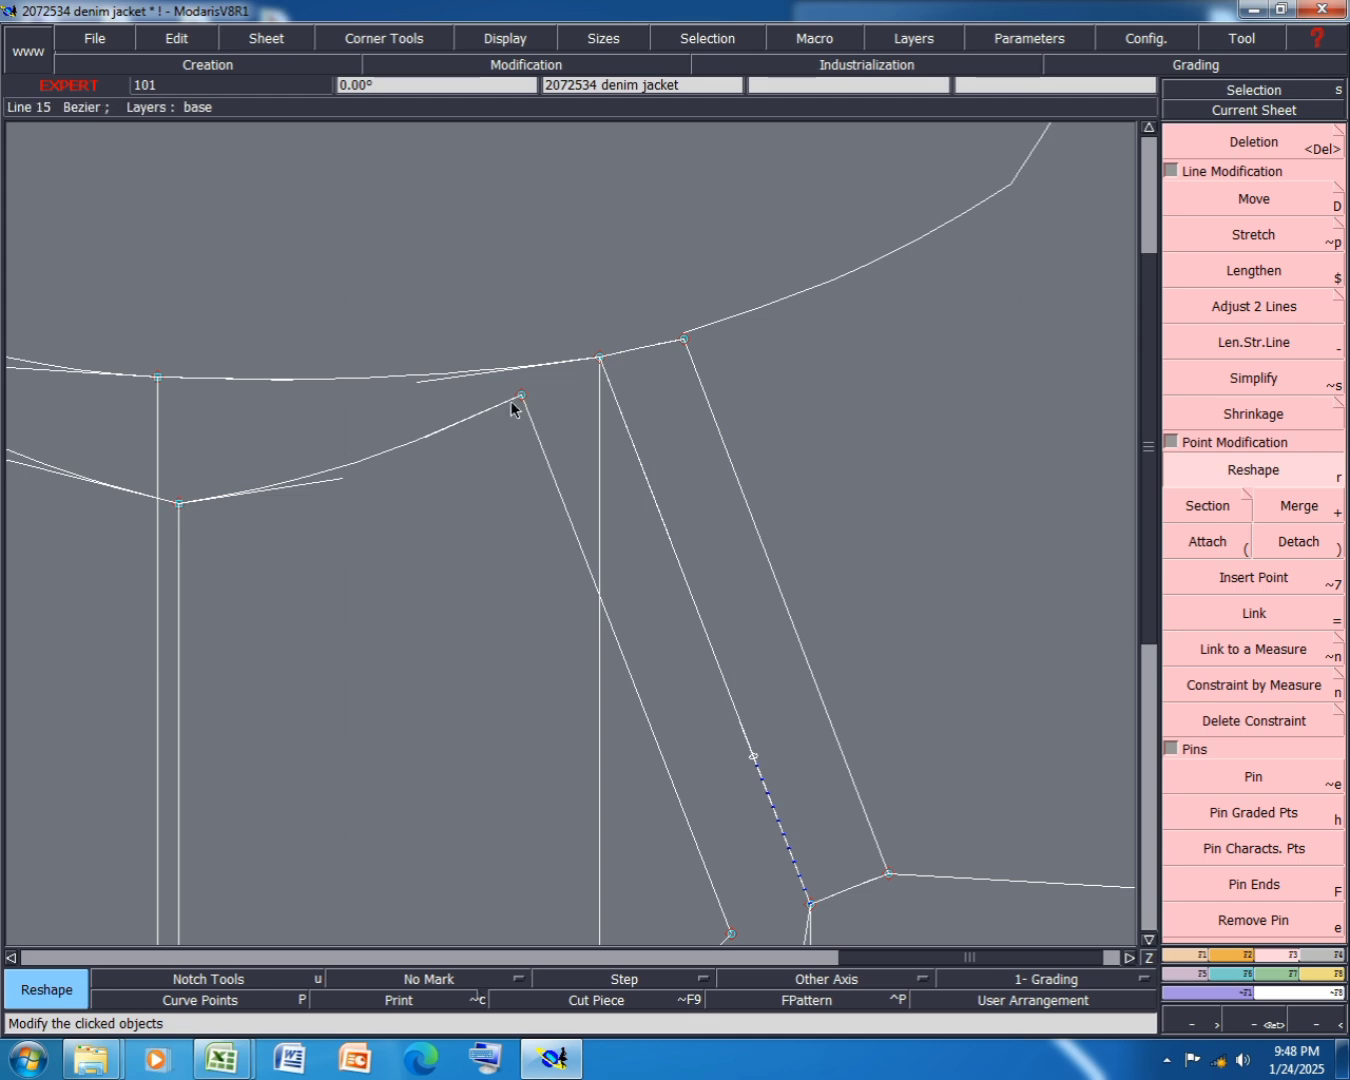
{"action": "scroll", "coordinate": [513, 409], "scroll_direction": "up", "scroll_amount": 1}
{"action": "left_click", "coordinate": [541, 390]}
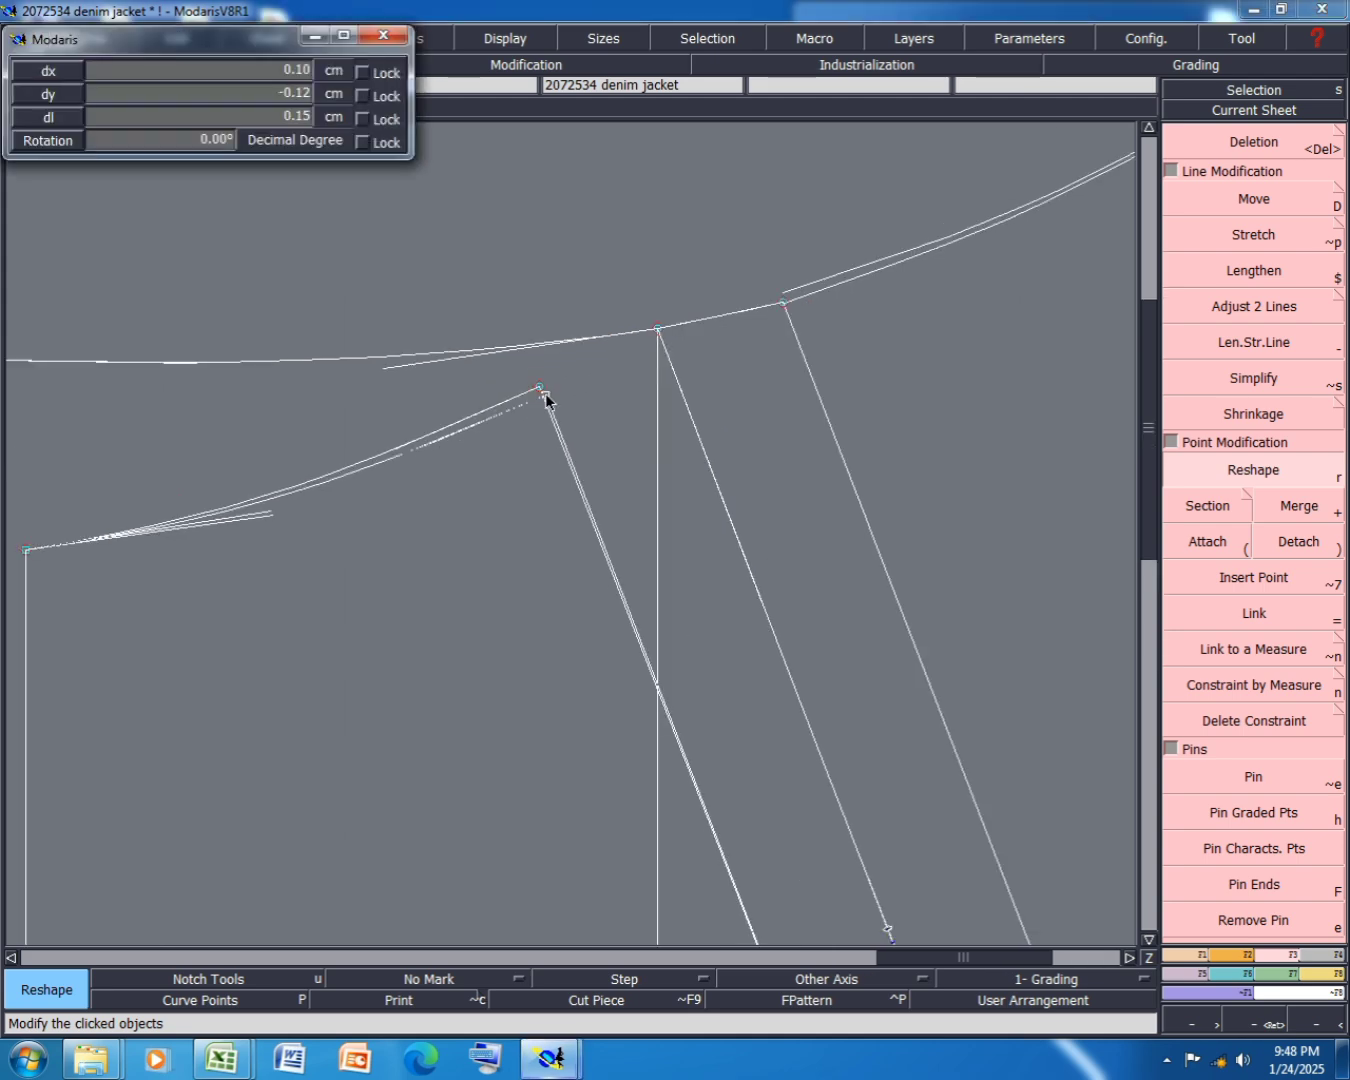
{"action": "left_click", "coordinate": [546, 396]}
{"action": "scroll", "coordinate": [745, 363], "scroll_direction": "down", "scroll_amount": 1}
{"action": "scroll", "coordinate": [735, 373], "scroll_direction": "down", "scroll_amount": 1}
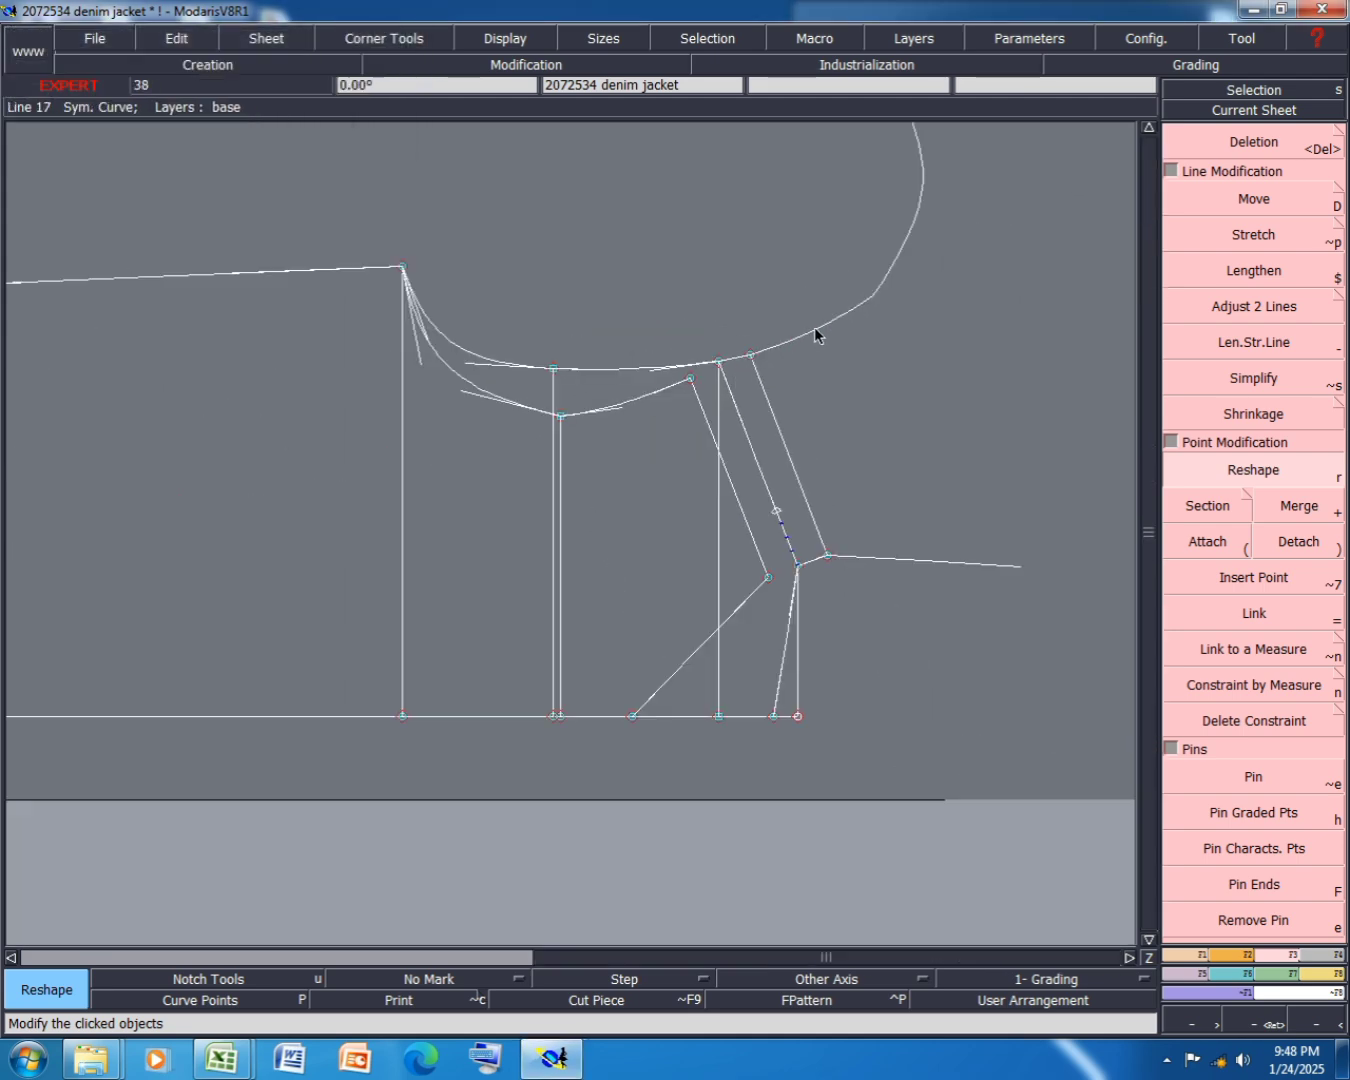
- Deepen the lower front armhole curve by lowering its tangent at the mid-armhole point
{"action": "scroll", "coordinate": [783, 374], "scroll_direction": "up", "scroll_amount": 1}
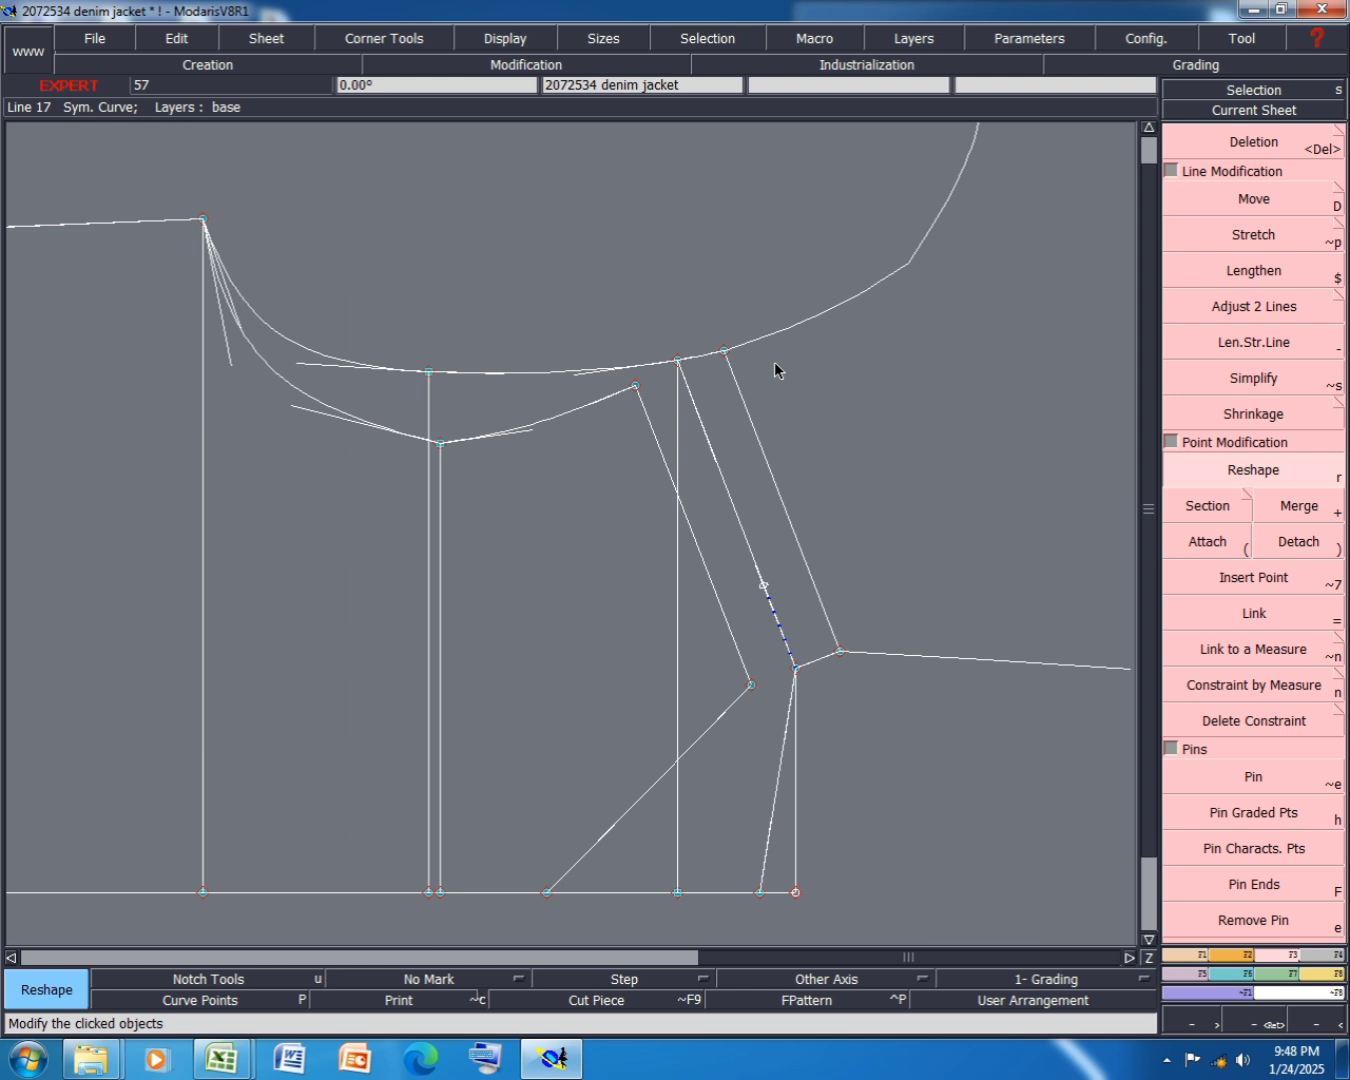
{"action": "scroll", "coordinate": [539, 377], "scroll_direction": "up", "scroll_amount": 2}
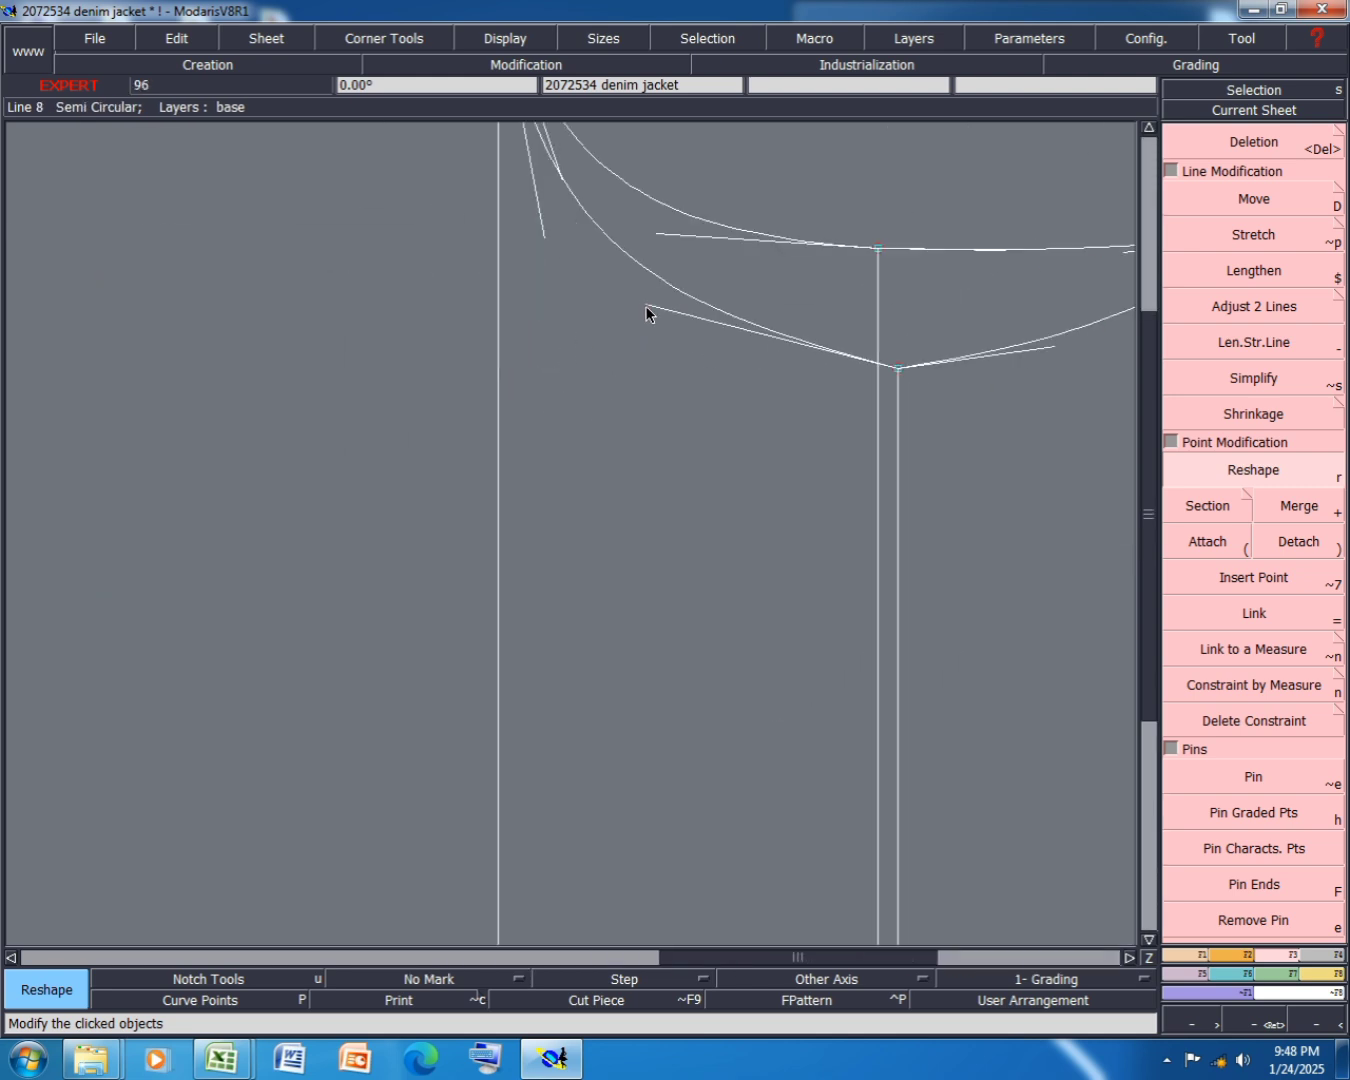
{"action": "left_click", "coordinate": [646, 306]}
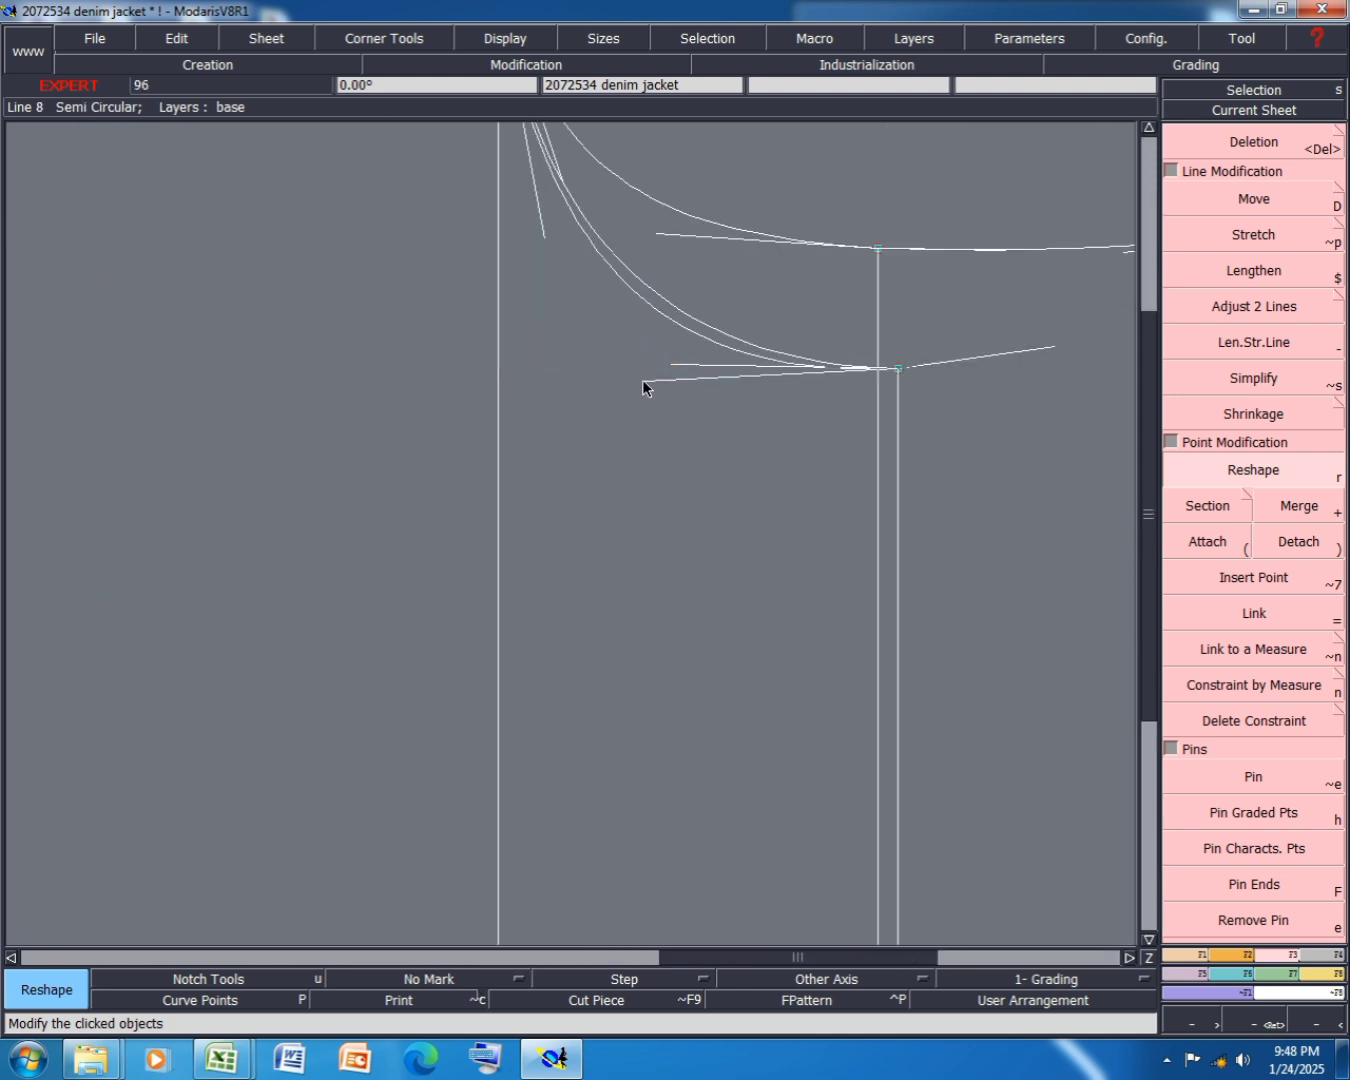
{"action": "left_click", "coordinate": [635, 390]}
{"action": "scroll", "coordinate": [535, 387], "scroll_direction": "down", "scroll_amount": 1}
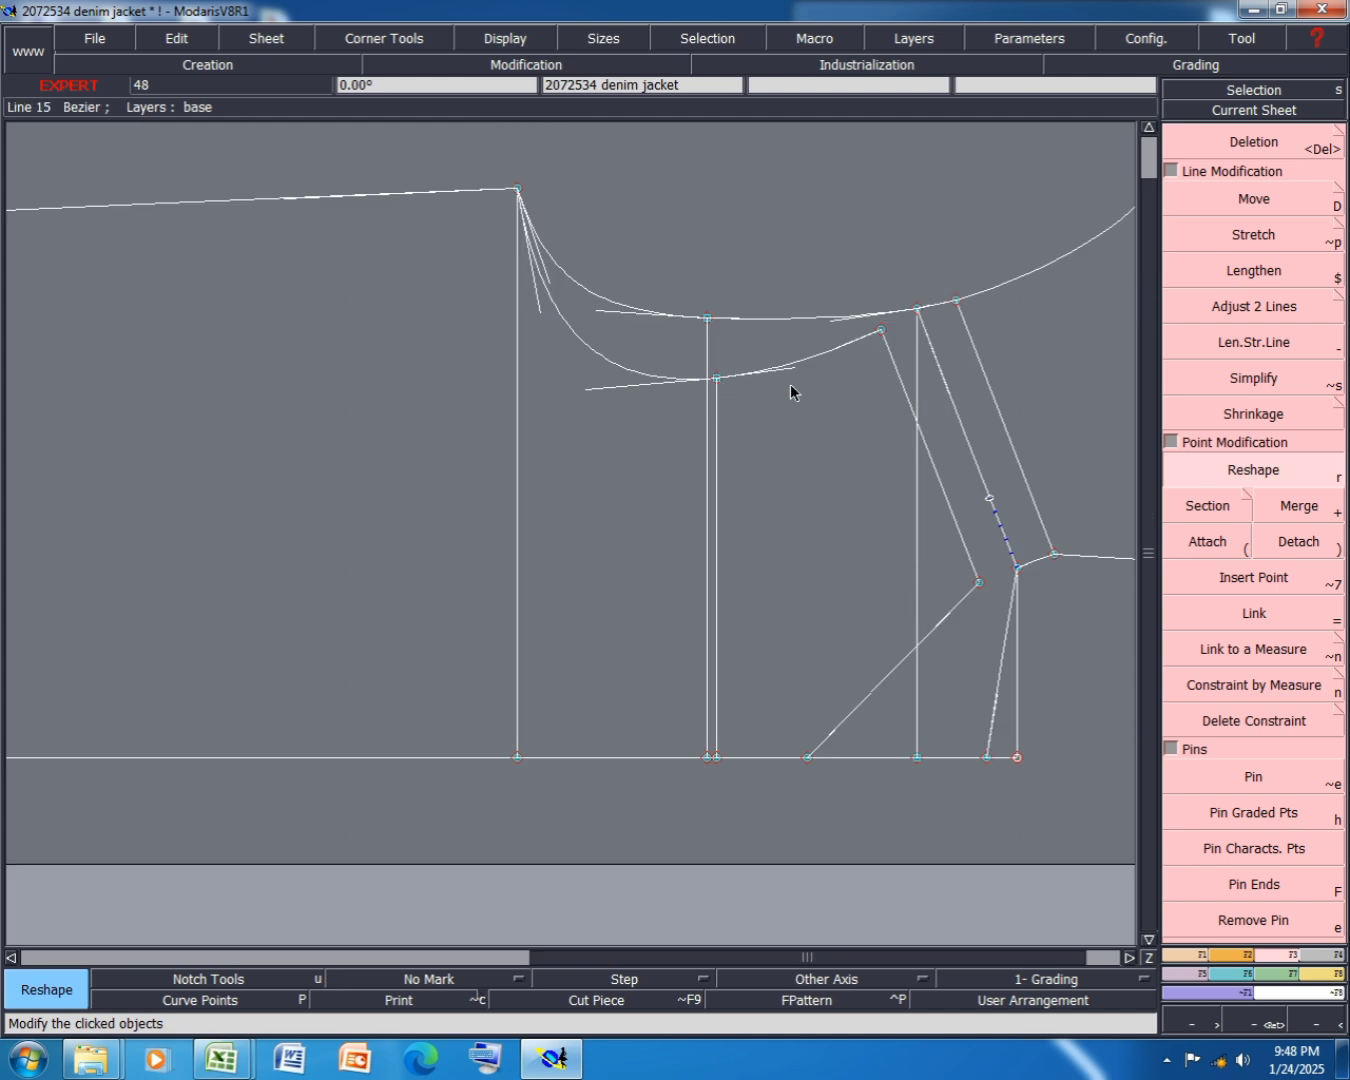
- Fine-tune the tangents on both sides of the front armhole's mid-armhole point so the two segments join smoothly
{"action": "scroll", "coordinate": [722, 377], "scroll_direction": "up", "scroll_amount": 3}
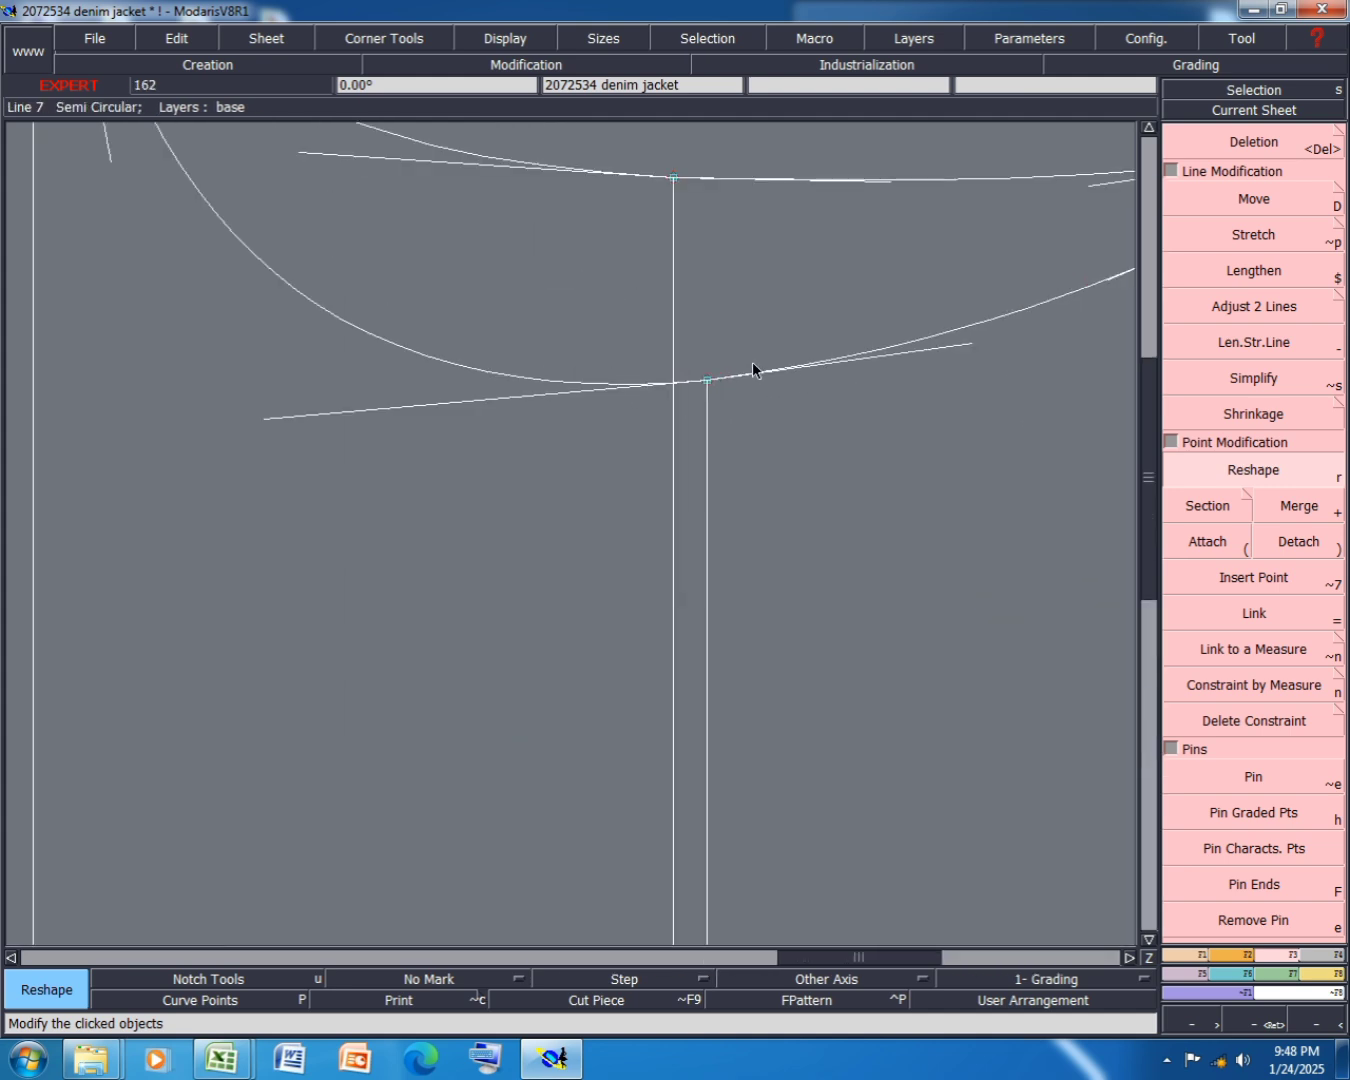
{"action": "left_click", "coordinate": [970, 348]}
{"action": "left_click", "coordinate": [965, 350]}
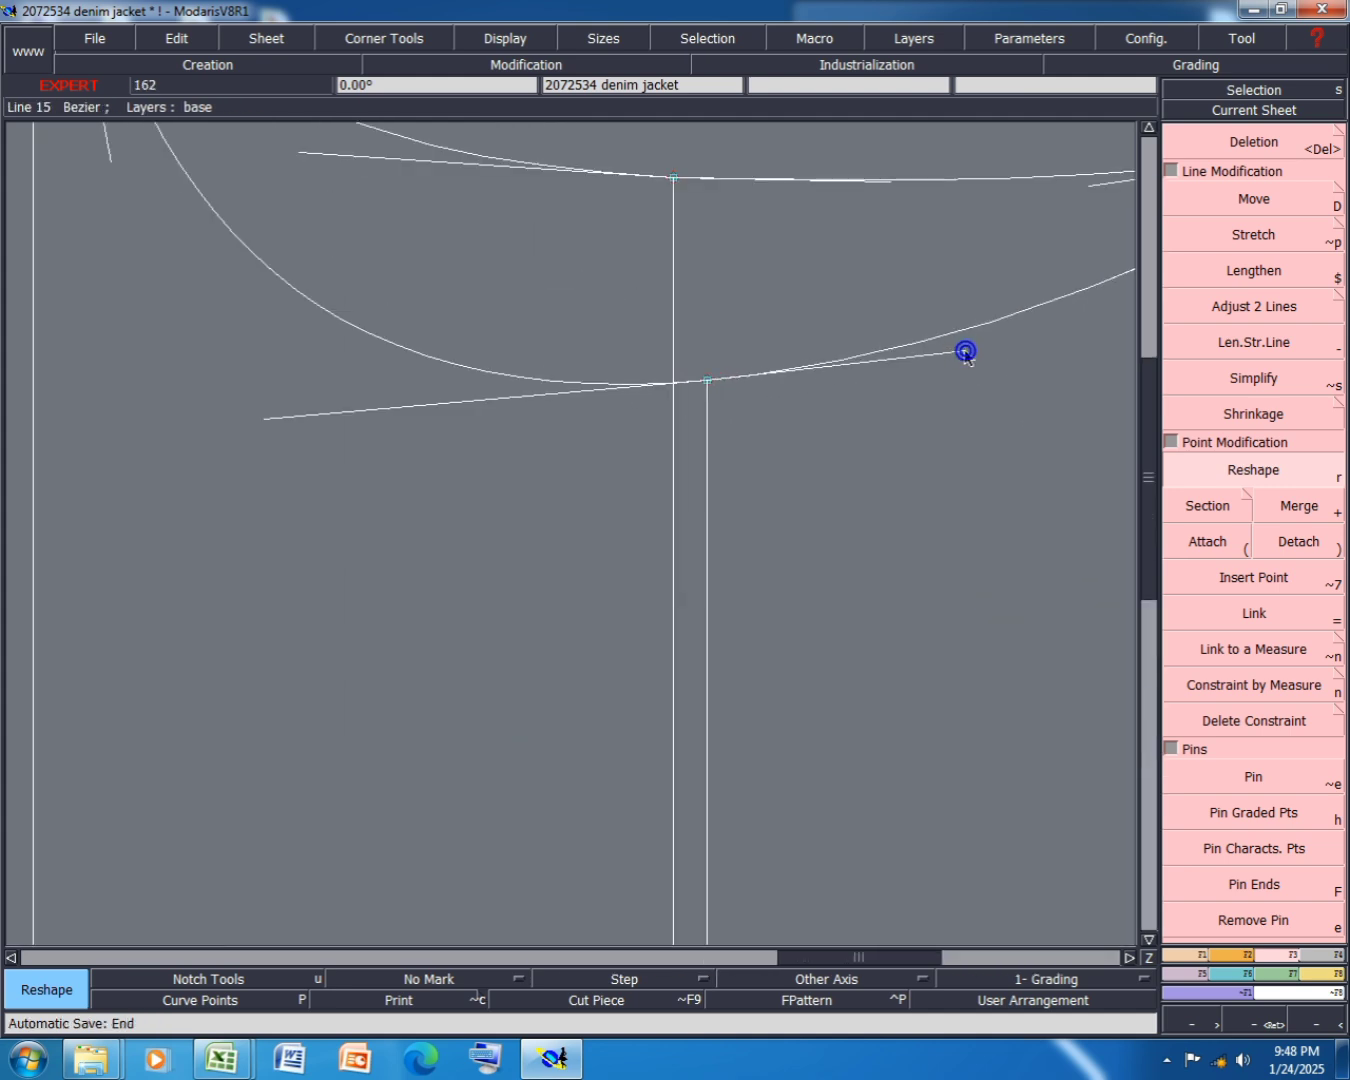
{"action": "left_click", "coordinate": [270, 416]}
{"action": "left_click", "coordinate": [287, 407]}
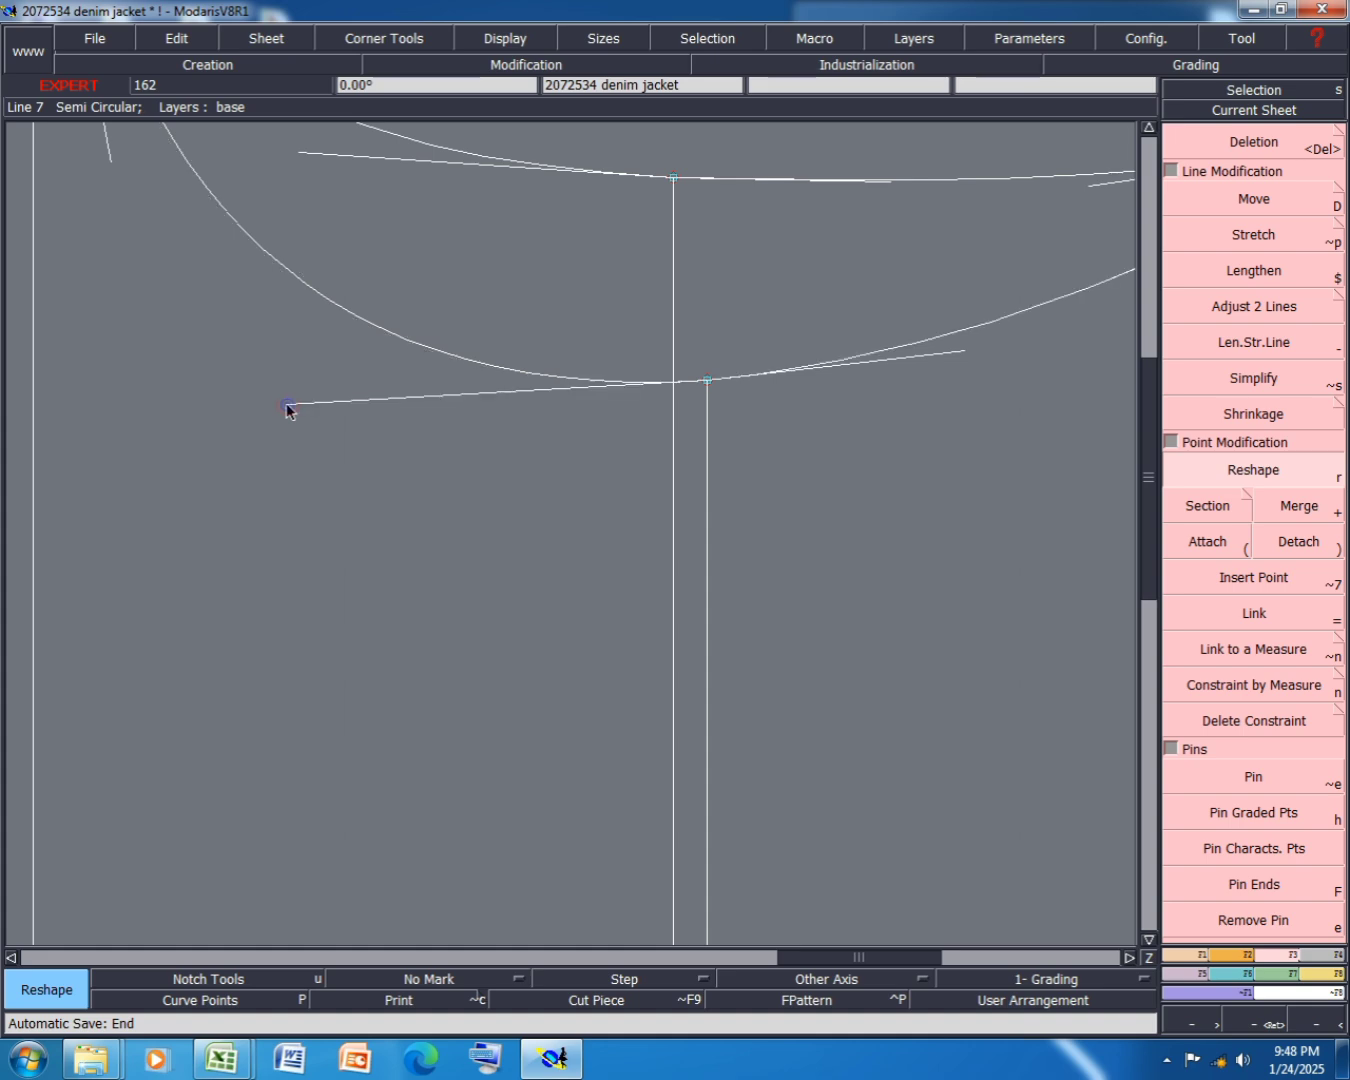
- Make the front and back armhole tangents steeper at the underarm point, closer to the vertical construction line
{"action": "scroll", "coordinate": [290, 408], "scroll_direction": "down", "scroll_amount": 2}
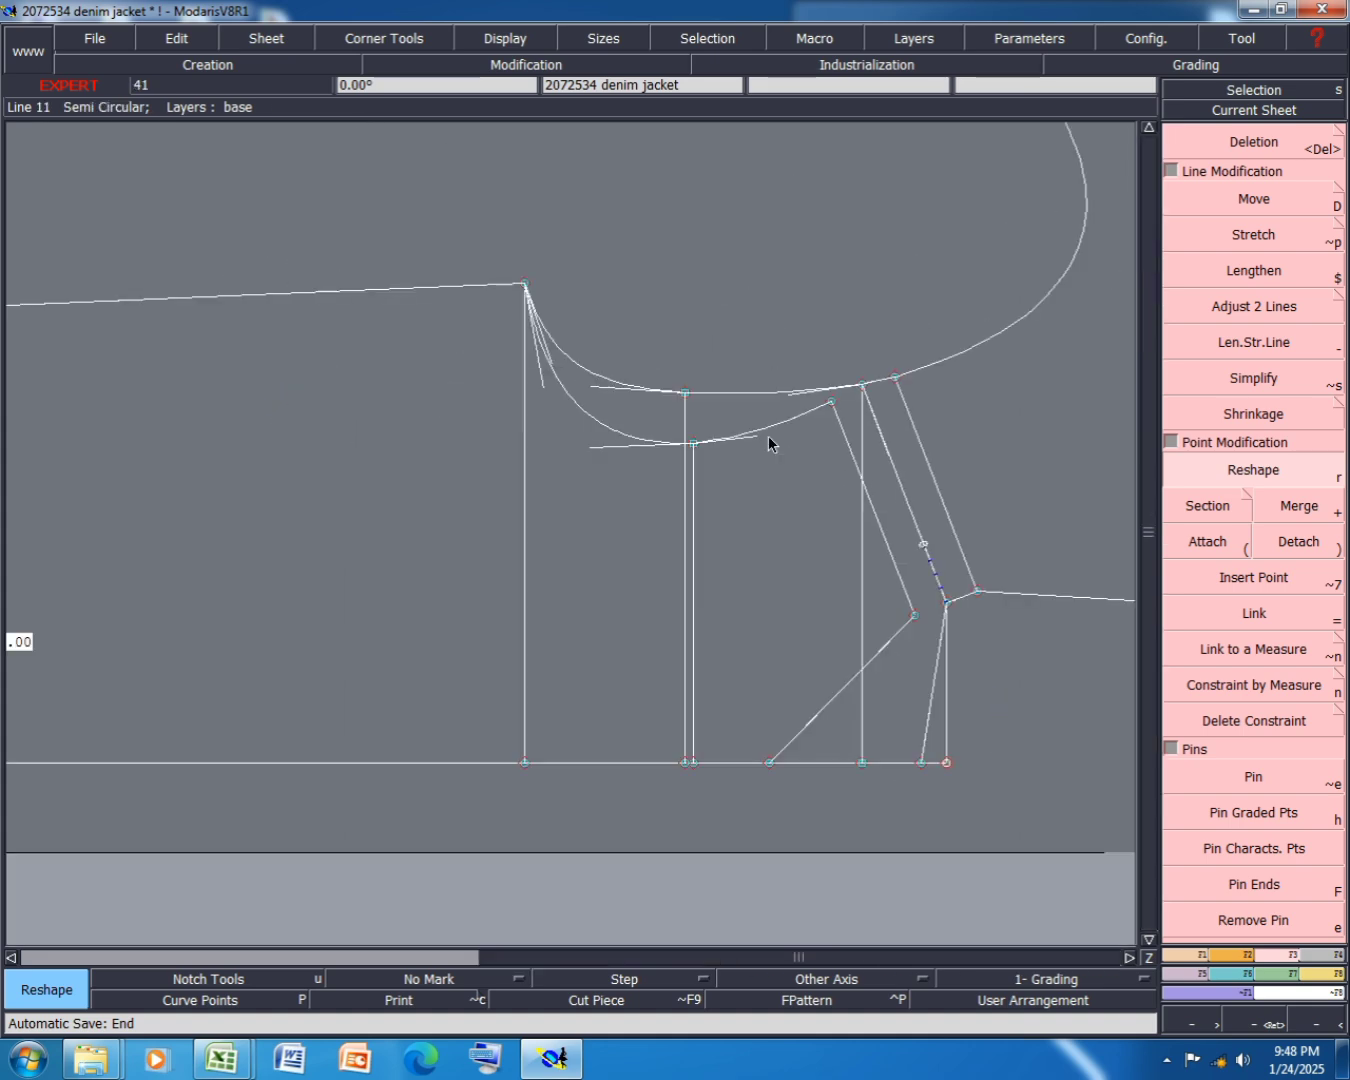
{"action": "scroll", "coordinate": [545, 362], "scroll_direction": "up", "scroll_amount": 1}
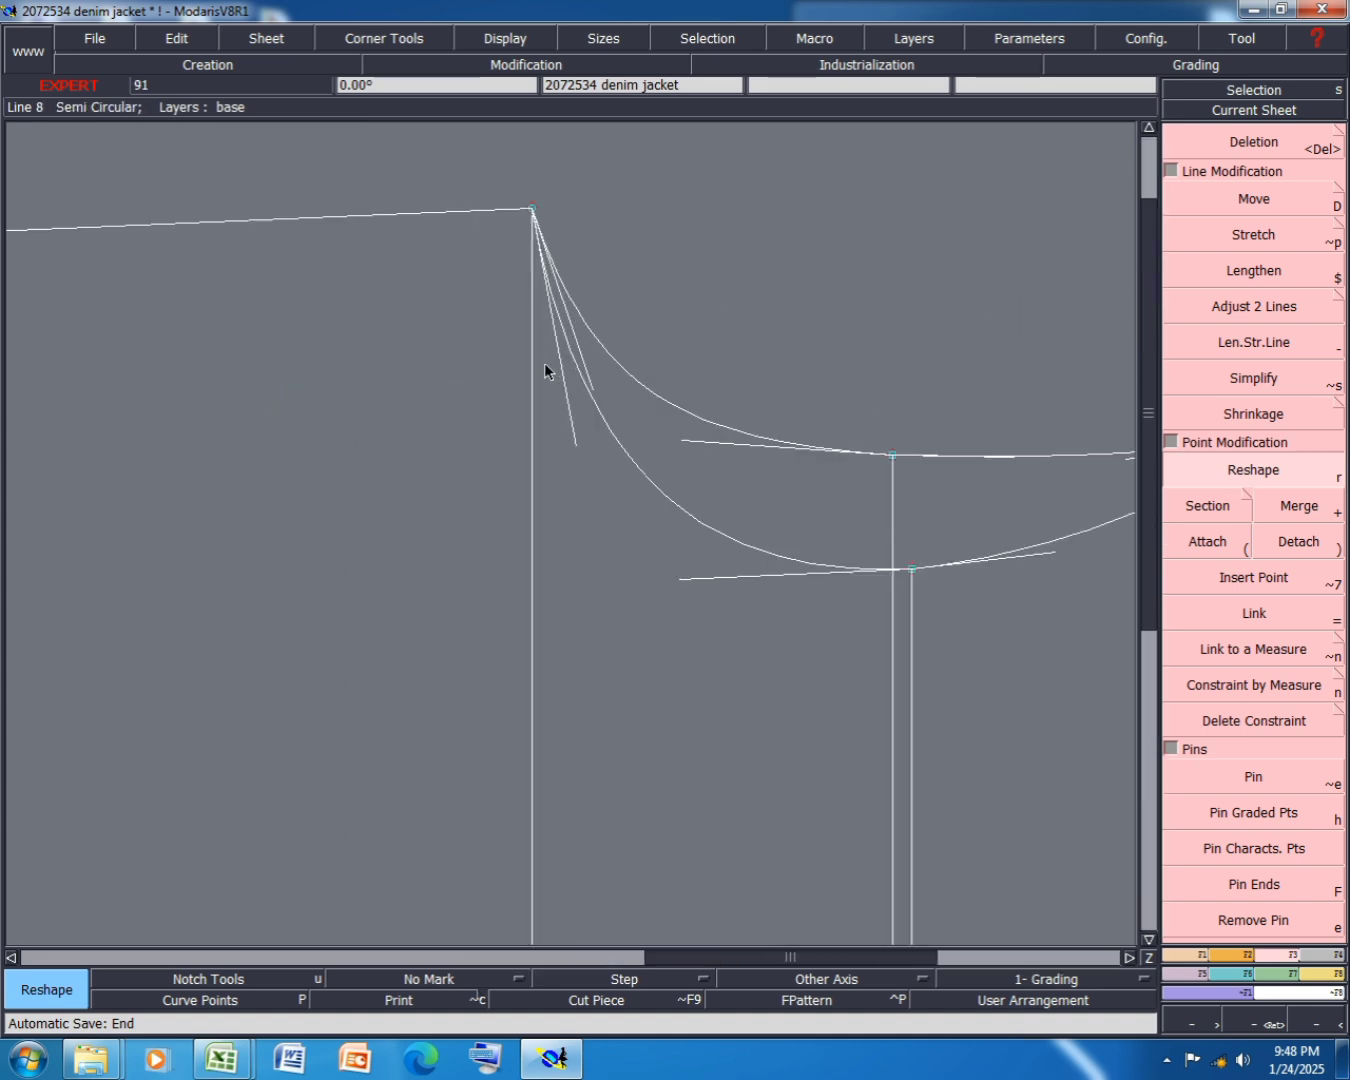
{"action": "left_click", "coordinate": [543, 428]}
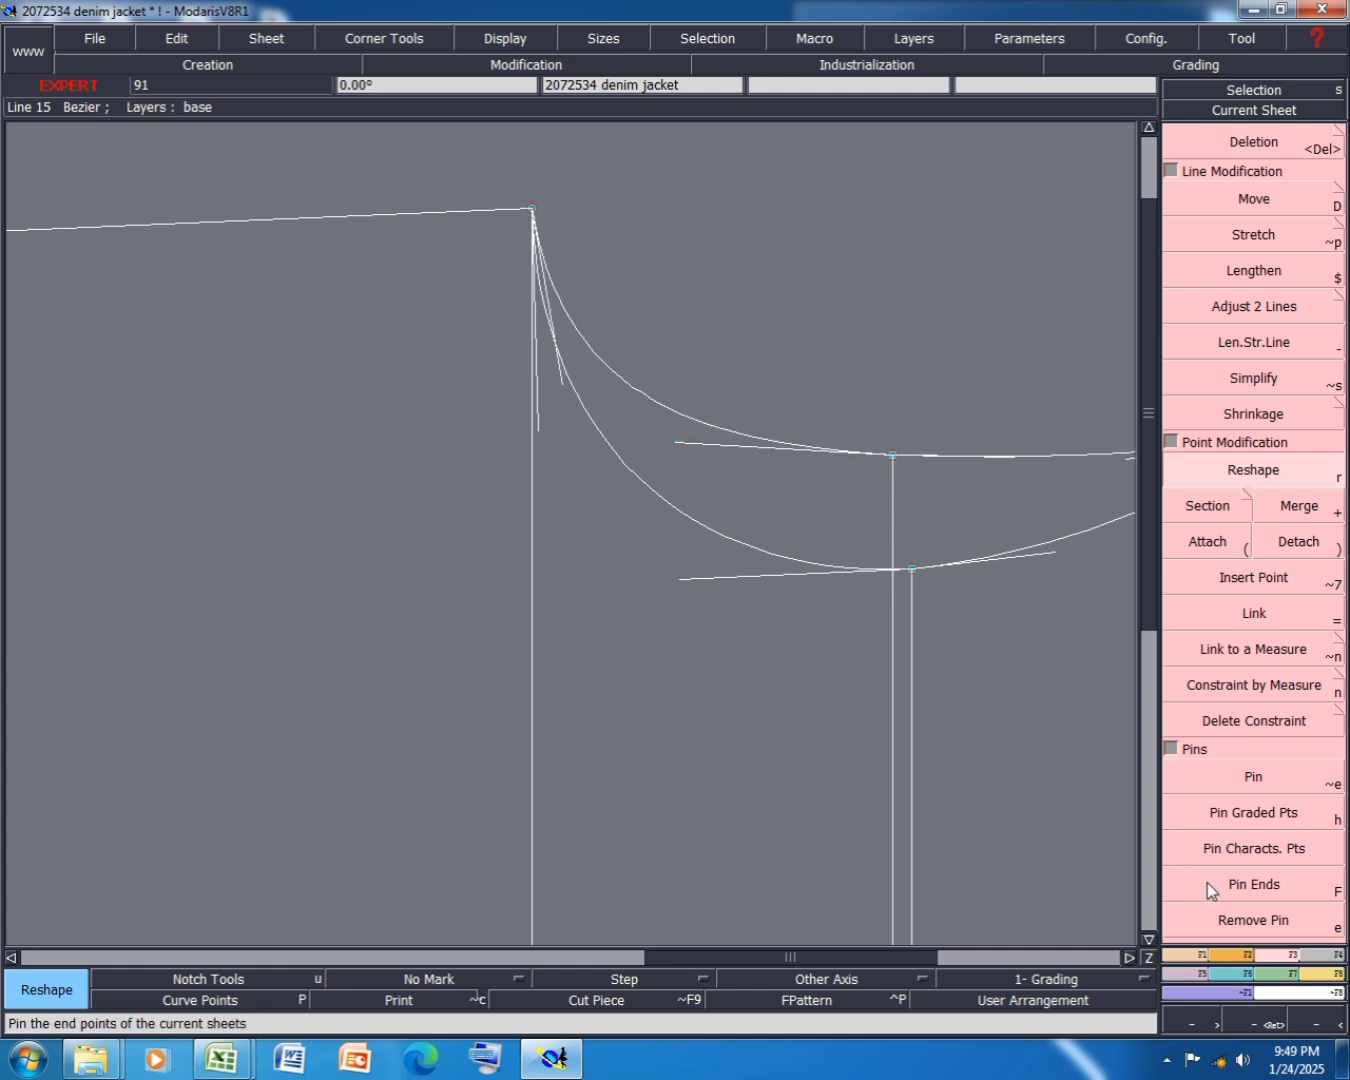
- Mirror the front armhole across a symmetry axis along the side seam to check the underarm shape, and undo both
{"action": "left_click", "coordinate": [1199, 960]}
{"action": "left_click", "coordinate": [1256, 740]}
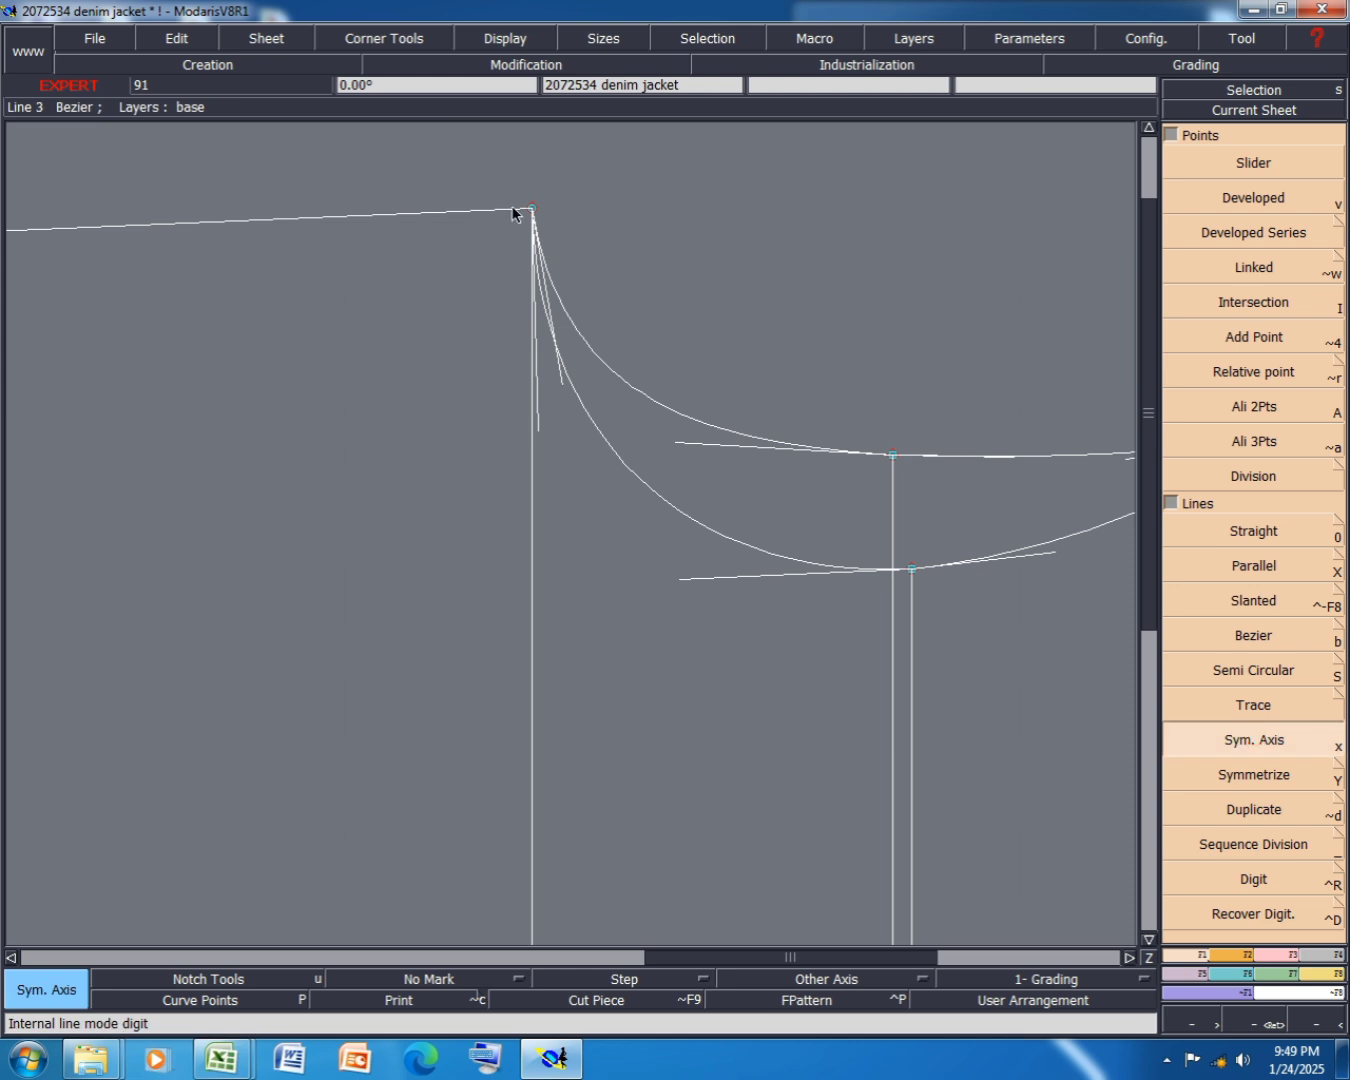
{"action": "left_click", "coordinate": [534, 212]}
{"action": "left_click", "coordinate": [443, 213]}
{"action": "left_click", "coordinate": [1247, 777]}
{"action": "left_click", "coordinate": [686, 517]}
{"action": "scroll", "coordinate": [677, 609], "scroll_direction": "down", "scroll_amount": 1}
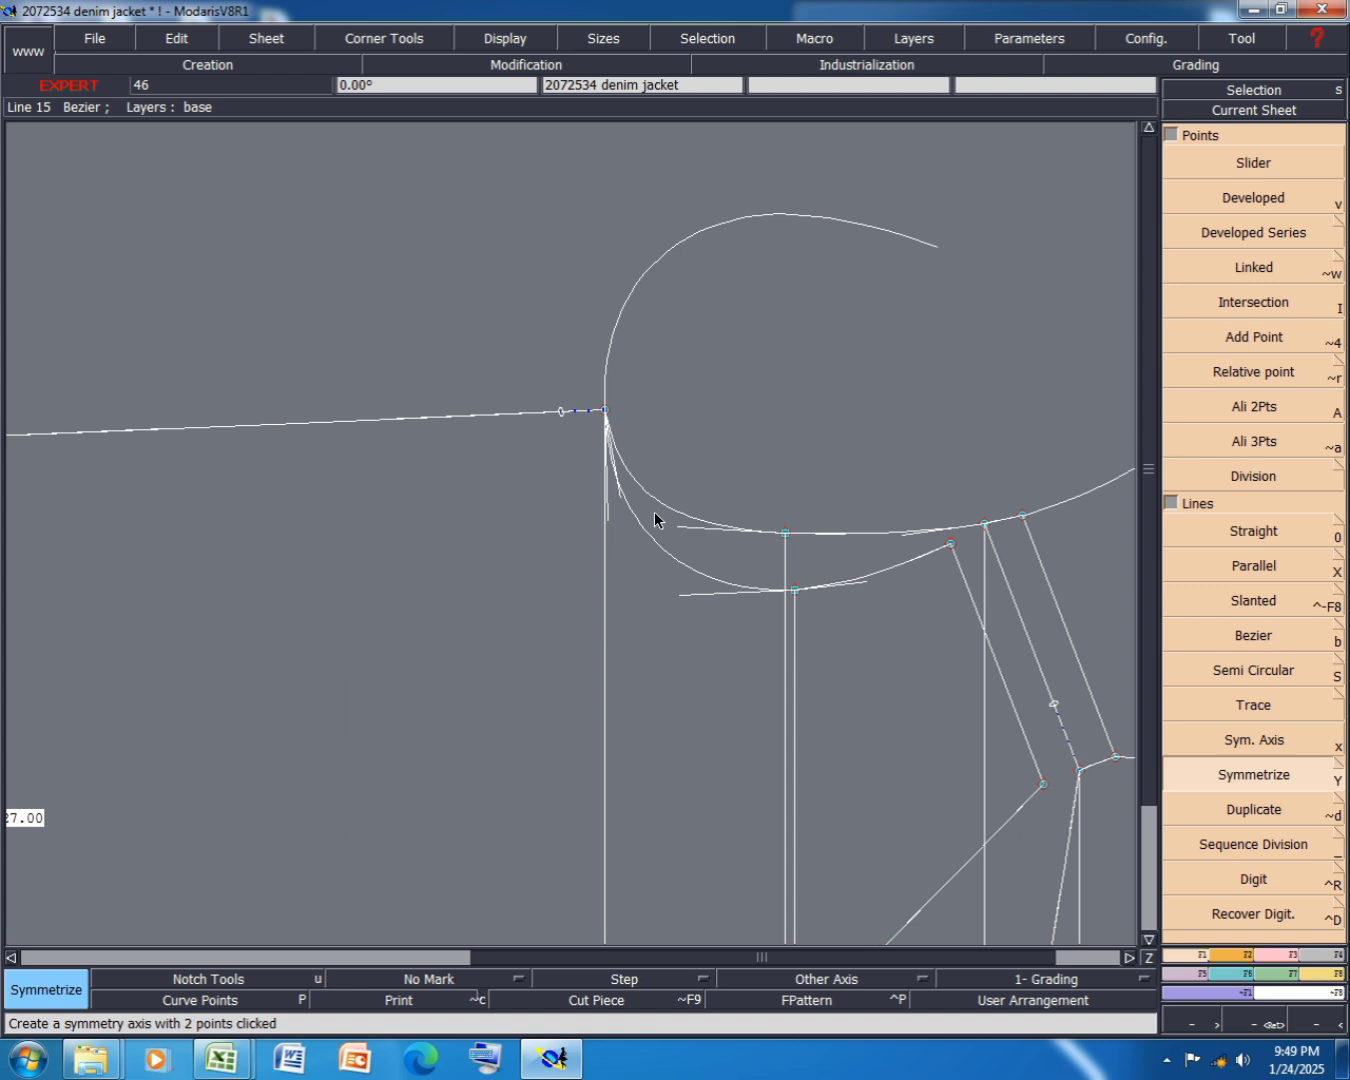
{"action": "key", "text": "ctrl+z"}
{"action": "key", "text": "ctrl+z"}
- Reshape the back armhole curve by adjusting its tangent at the underarm point
{"action": "left_click", "coordinate": [1287, 957]}
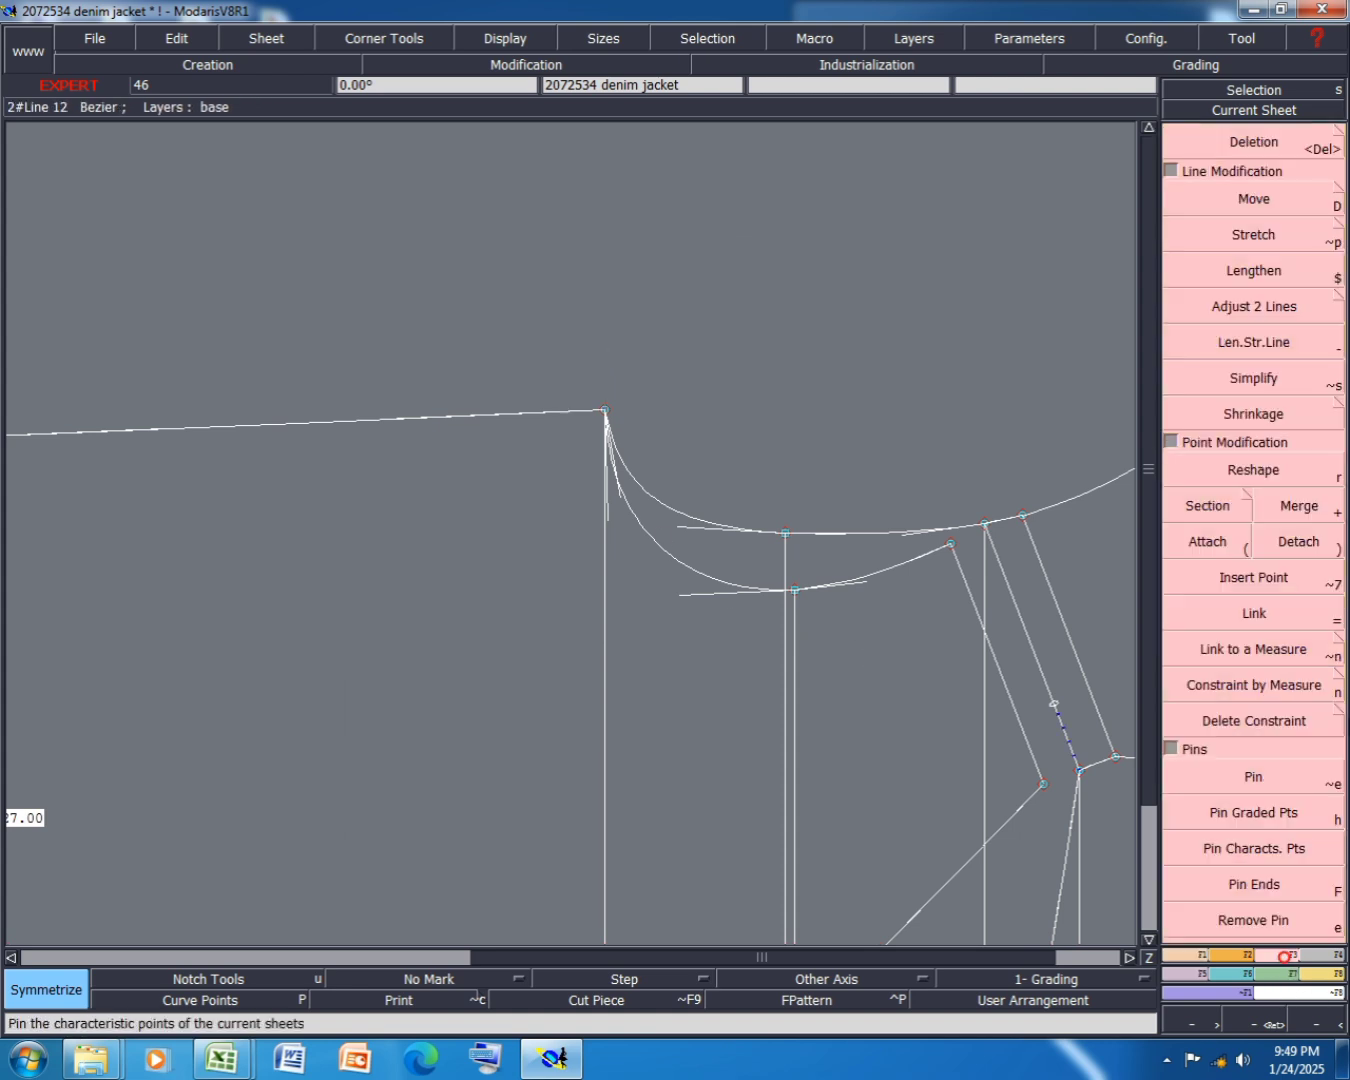
{"action": "left_click", "coordinate": [1284, 472]}
{"action": "scroll", "coordinate": [600, 506], "scroll_direction": "up", "scroll_amount": 2}
{"action": "scroll", "coordinate": [629, 486], "scroll_direction": "up", "scroll_amount": 1}
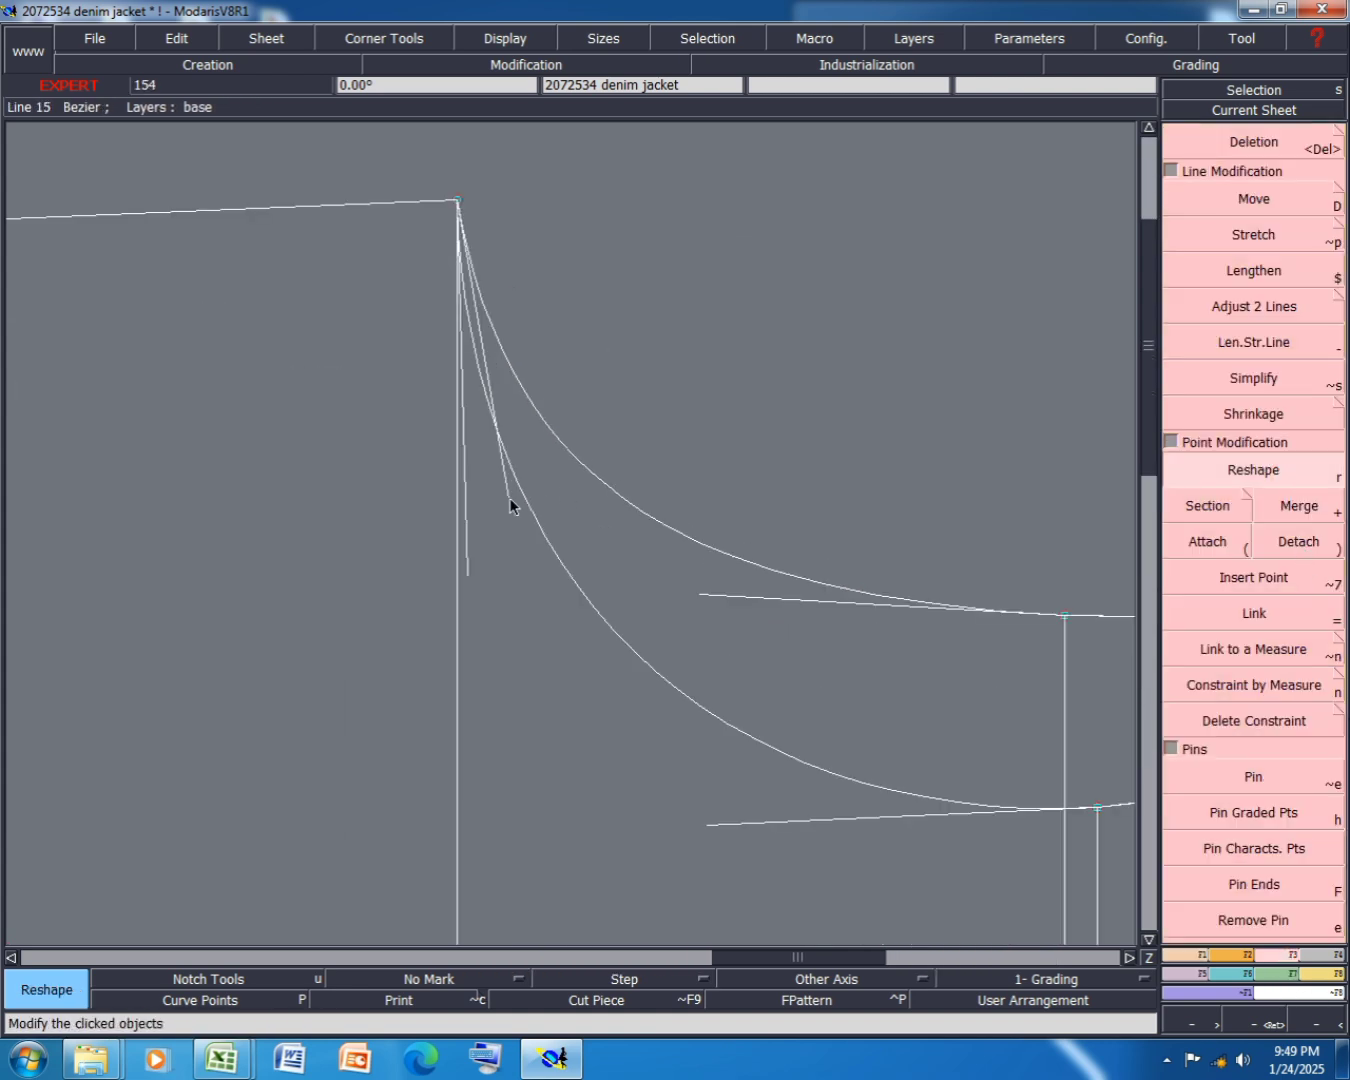
- Reshape both armhole curves by moving their underarm-point handles closer to the vertical construction line
{"action": "left_click", "coordinate": [509, 495]}
{"action": "left_click", "coordinate": [497, 493]}
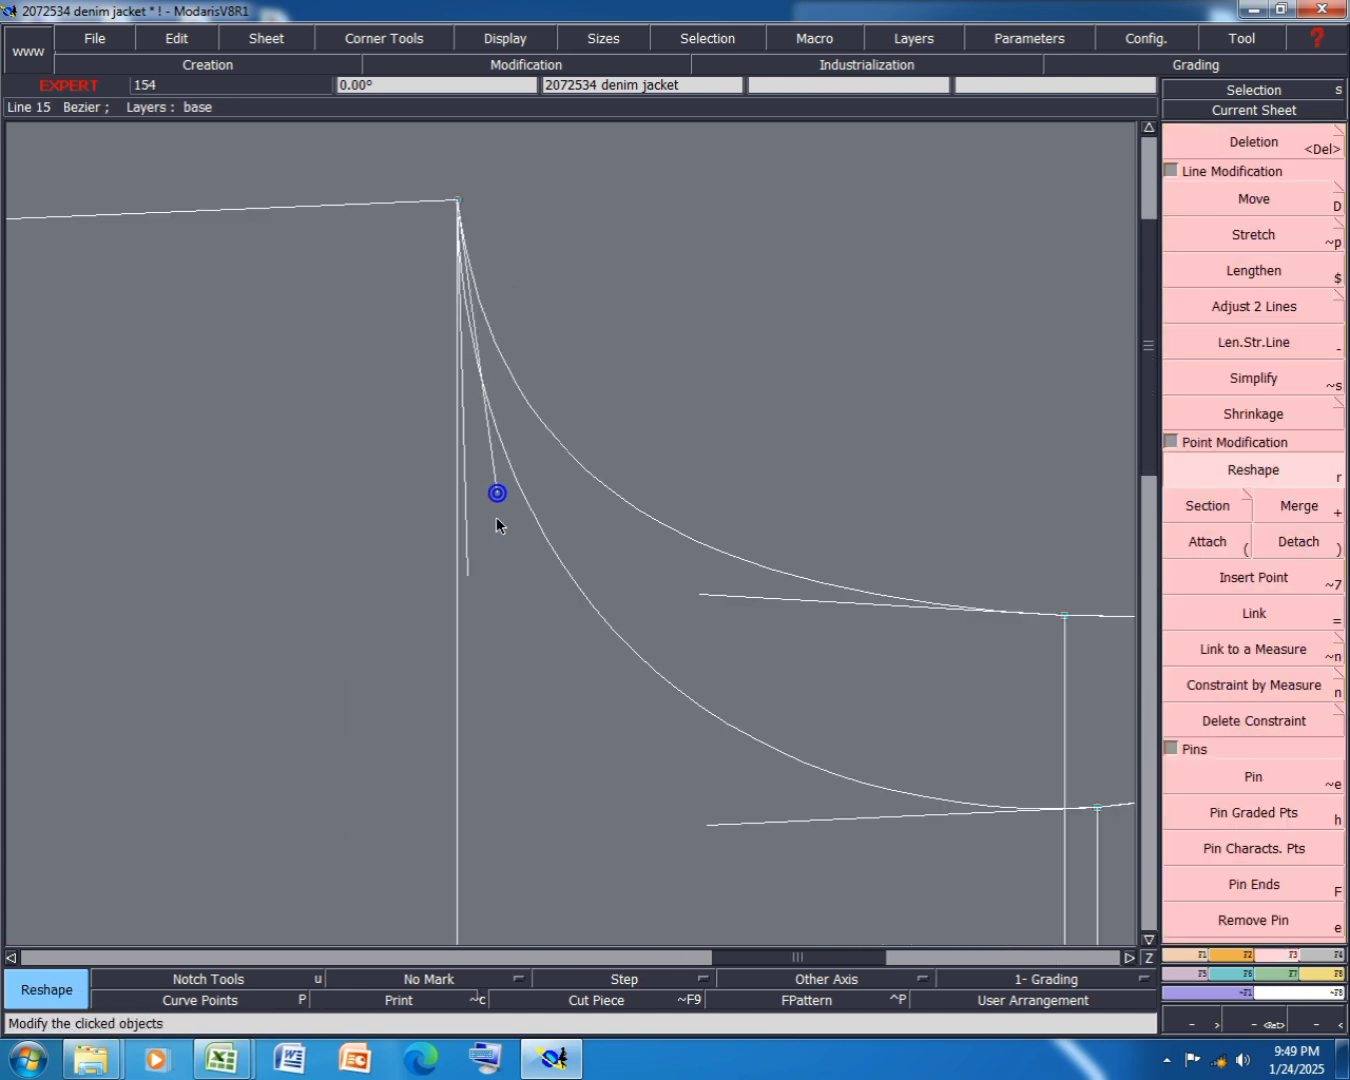
{"action": "left_click", "coordinate": [467, 572]}
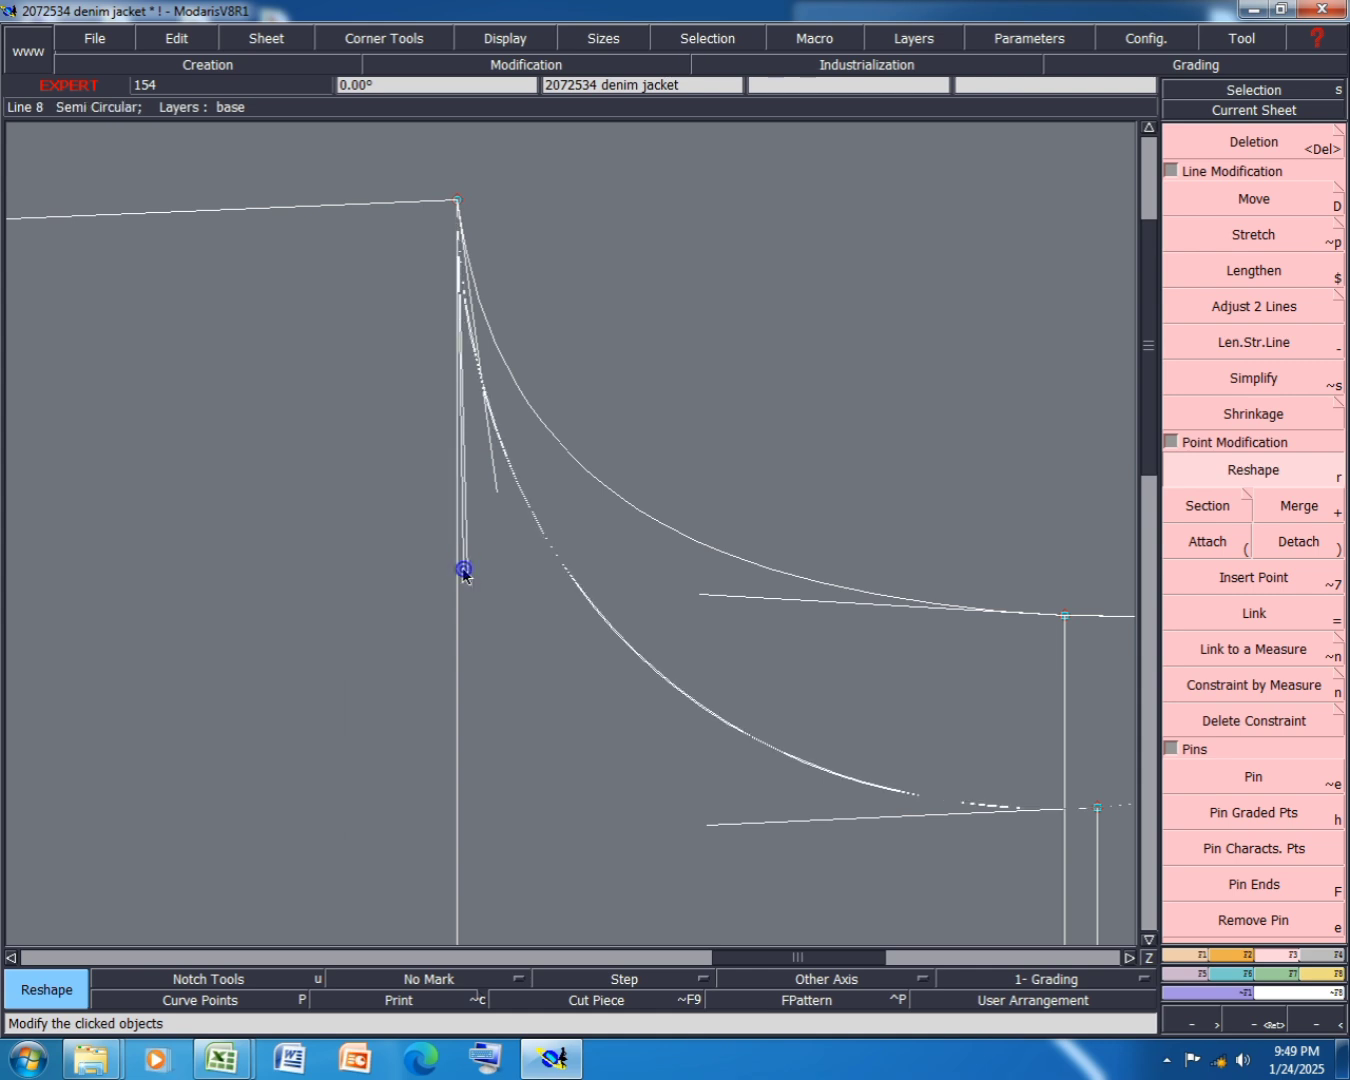
{"action": "left_click", "coordinate": [487, 491]}
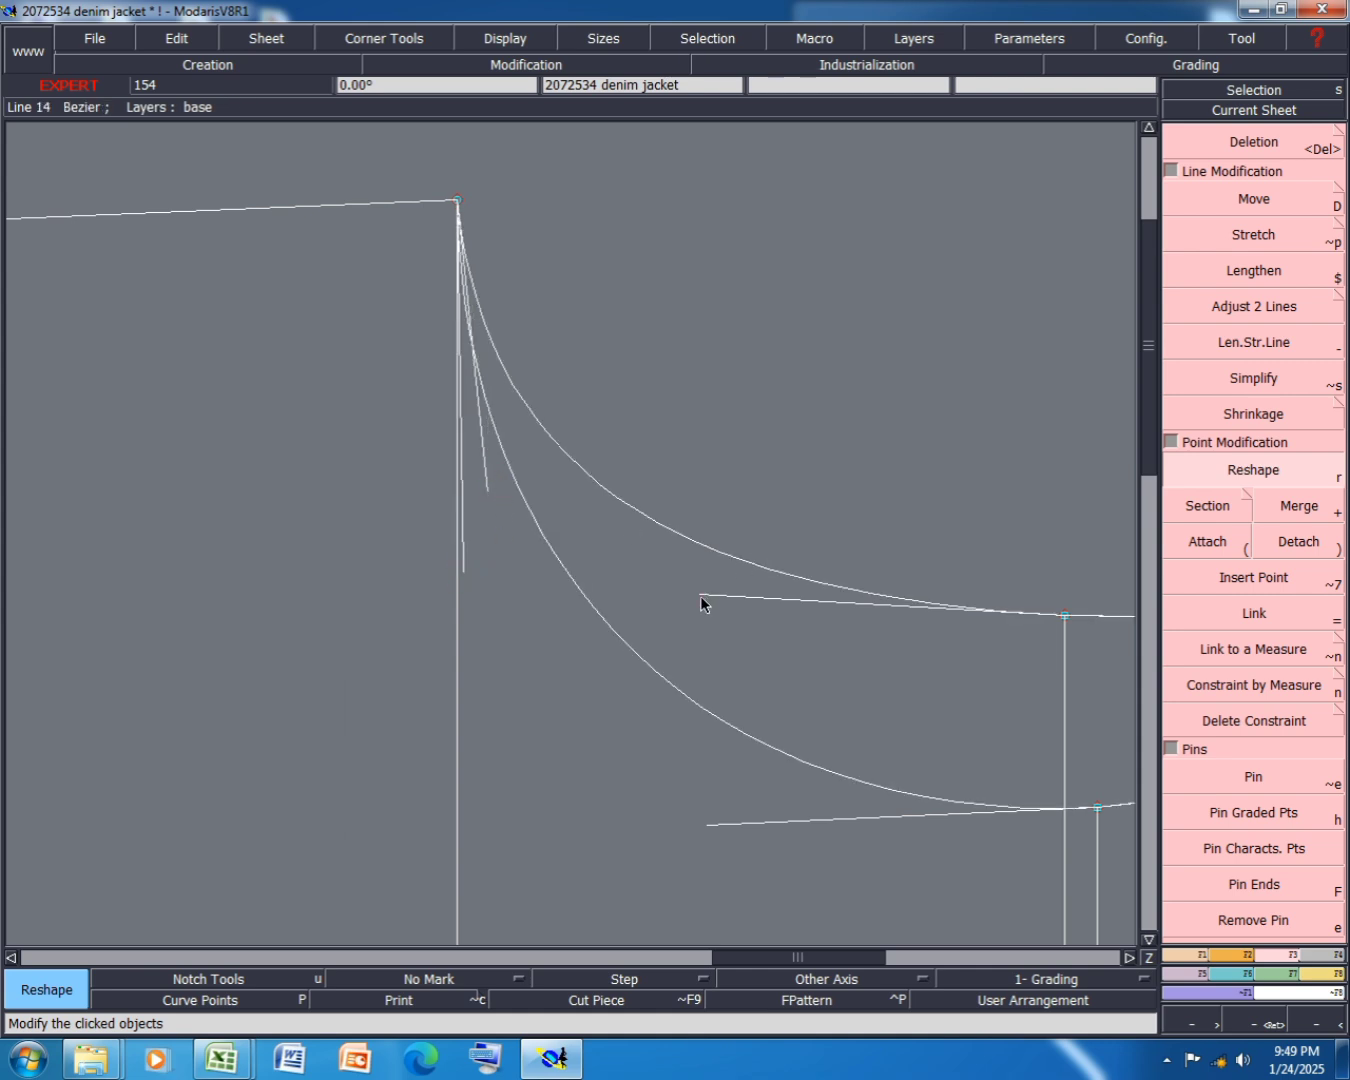
- Nudge the armhole end of the front shoulder line slightly upward with Reshape
{"action": "scroll", "coordinate": [447, 446], "scroll_direction": "down", "scroll_amount": 3}
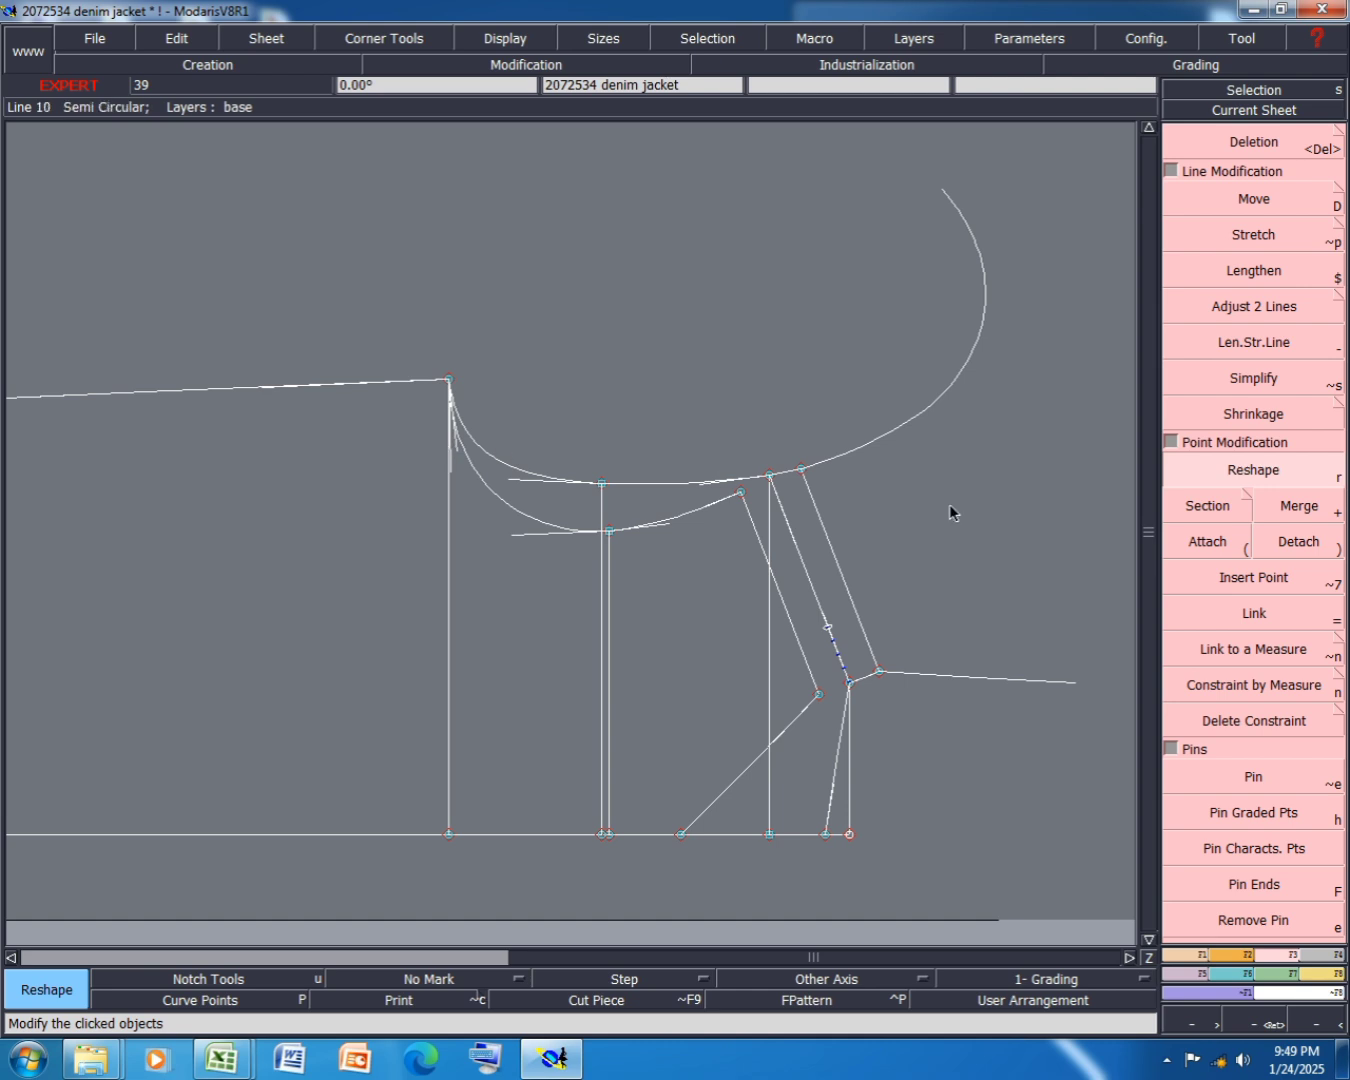
{"action": "scroll", "coordinate": [862, 502], "scroll_direction": "up", "scroll_amount": 1}
{"action": "scroll", "coordinate": [790, 469], "scroll_direction": "up", "scroll_amount": 3}
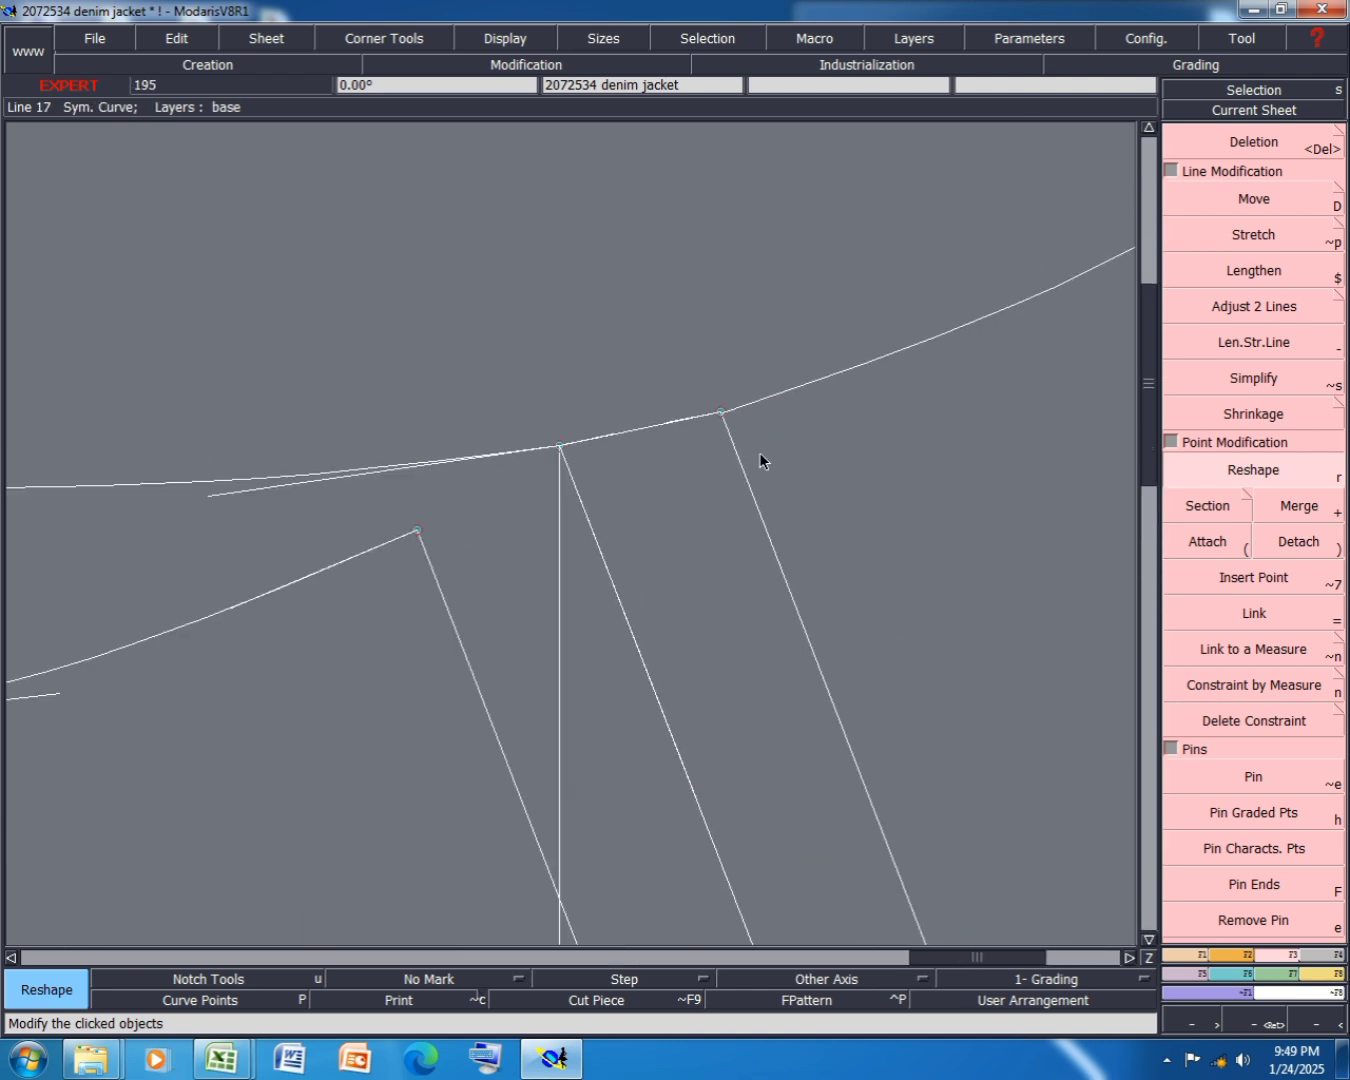
{"action": "scroll", "coordinate": [715, 442], "scroll_direction": "up", "scroll_amount": 4}
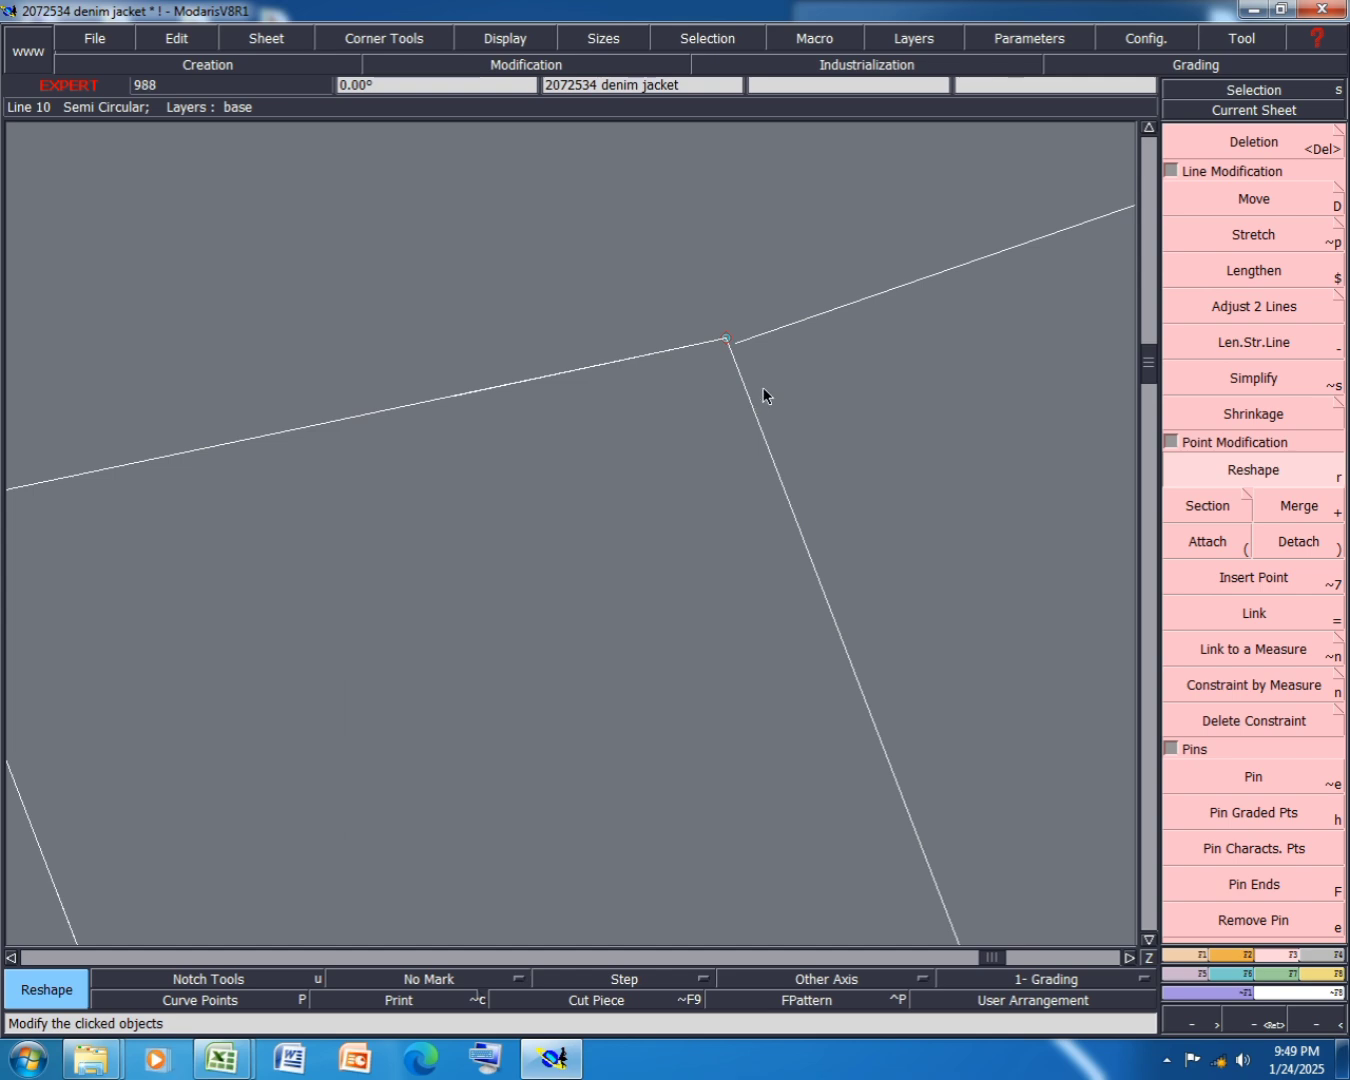
{"action": "scroll", "coordinate": [762, 387], "scroll_direction": "down", "scroll_amount": 5}
{"action": "scroll", "coordinate": [563, 492], "scroll_direction": "up", "scroll_amount": 2}
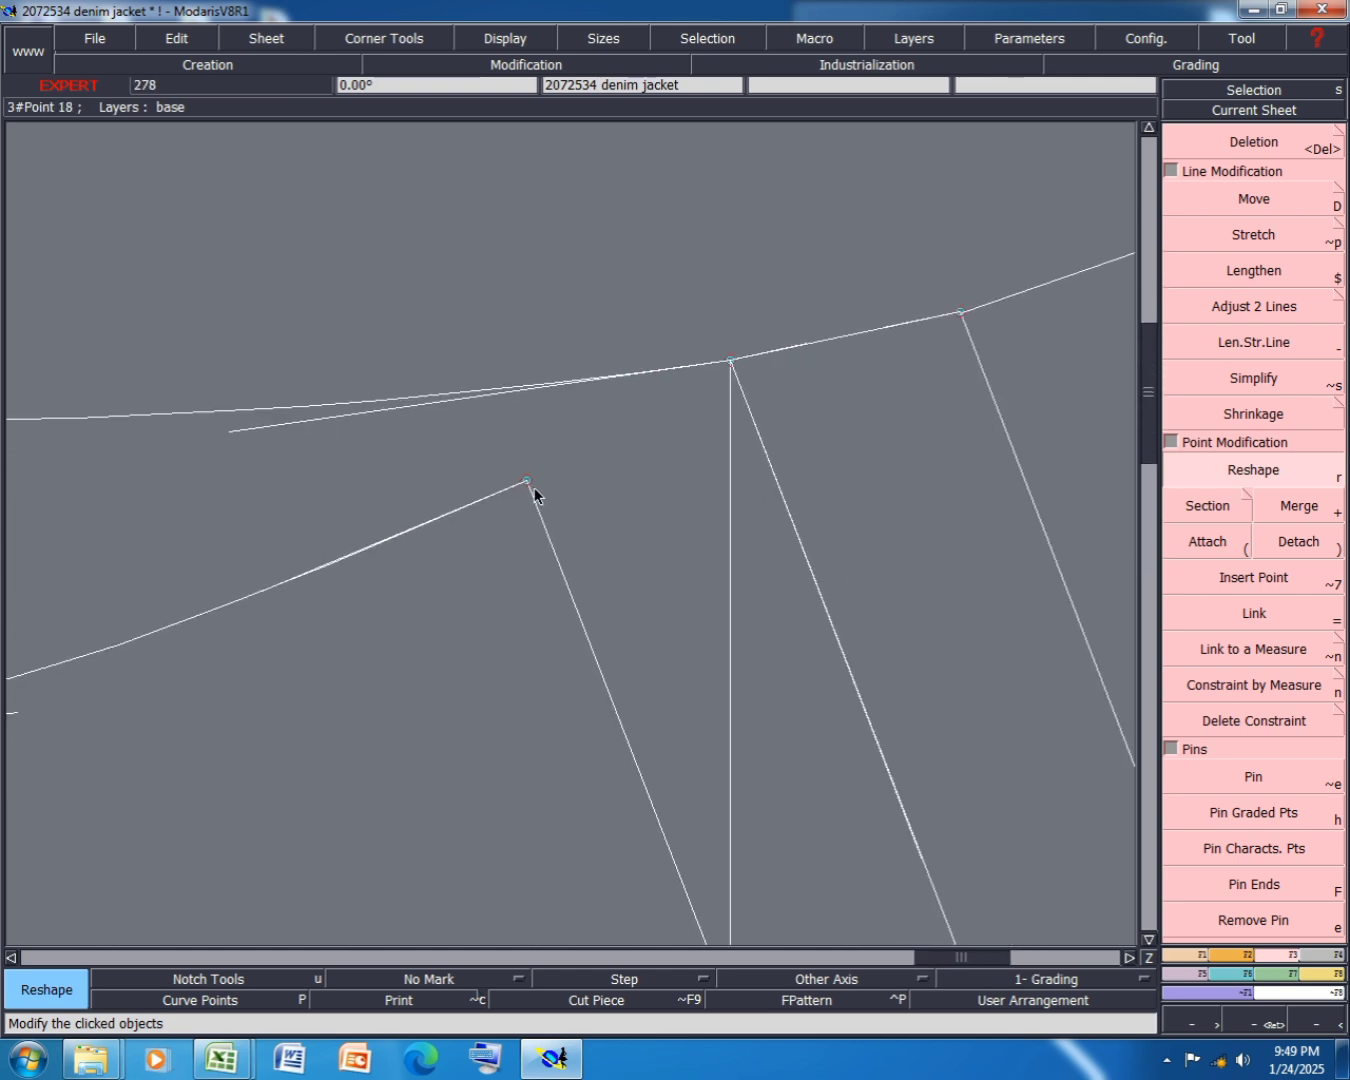
{"action": "left_click", "coordinate": [528, 482]}
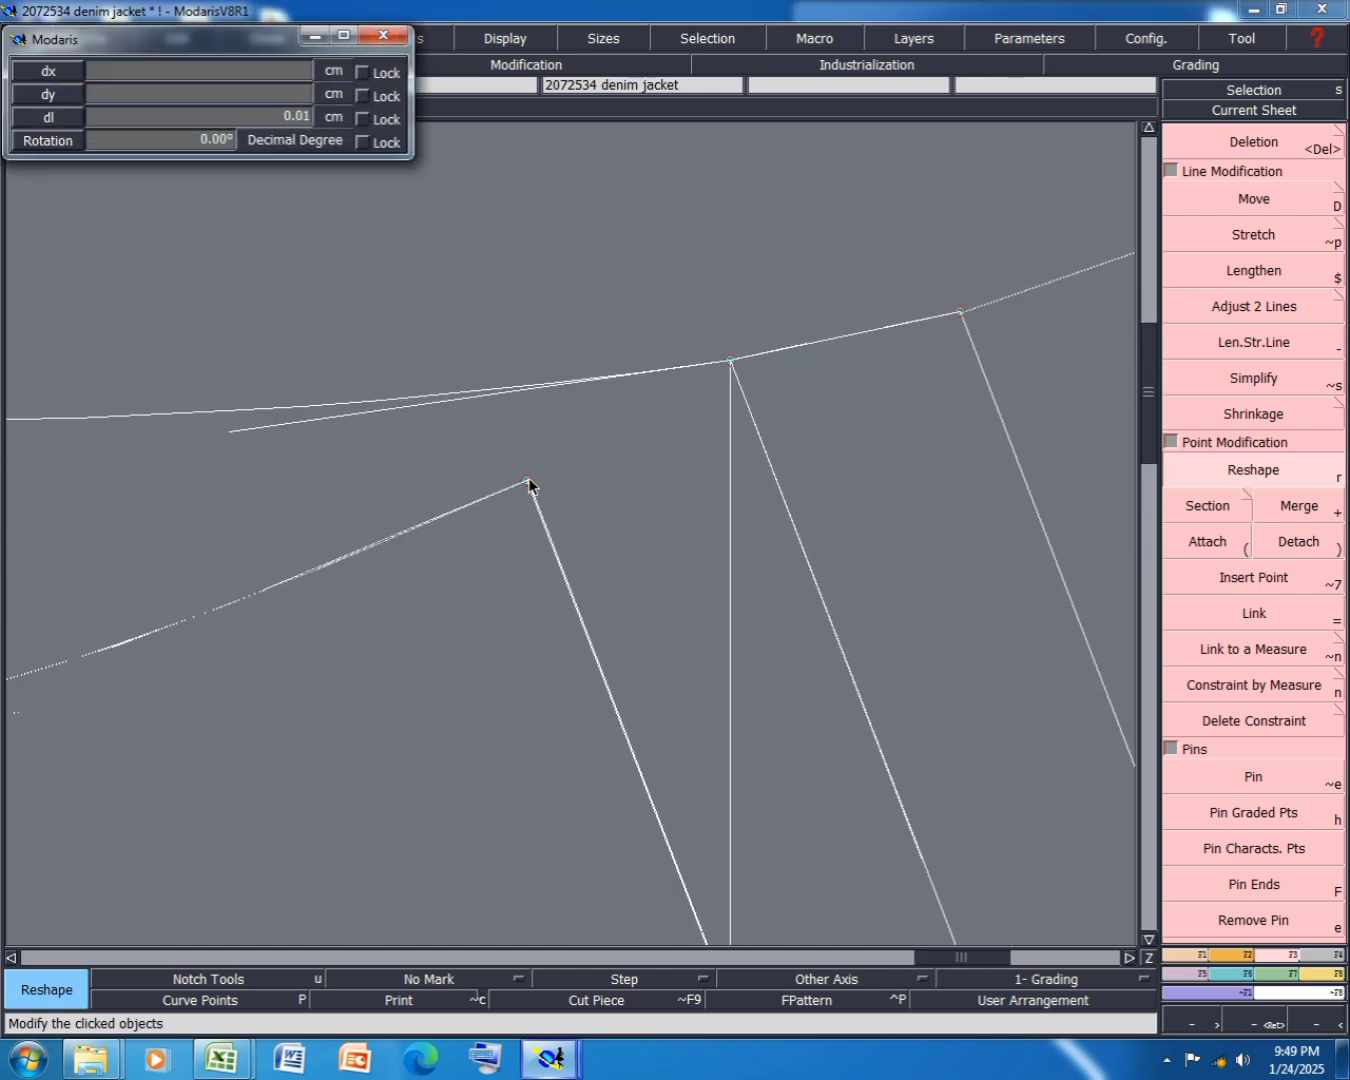
{"action": "left_click", "coordinate": [529, 478]}
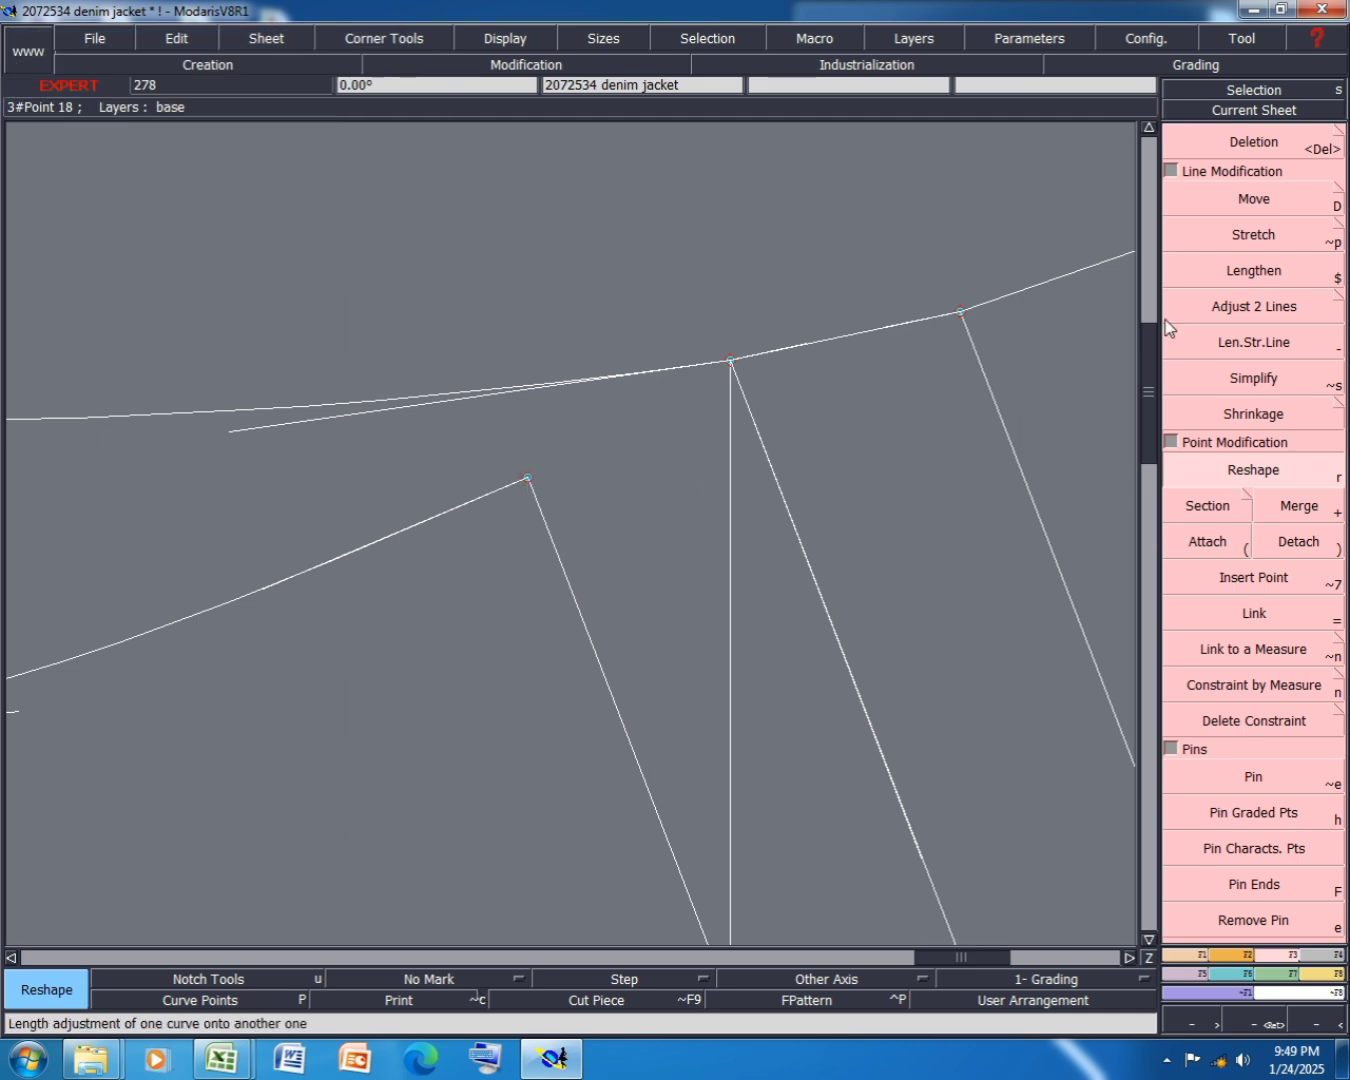
- Reshape the short armhole segment between the two back shoulder lines into a smooth curve using both of its handles
{"action": "scroll", "coordinate": [960, 319], "scroll_direction": "up", "scroll_amount": 5}
{"action": "scroll", "coordinate": [900, 330], "scroll_direction": "down", "scroll_amount": 5}
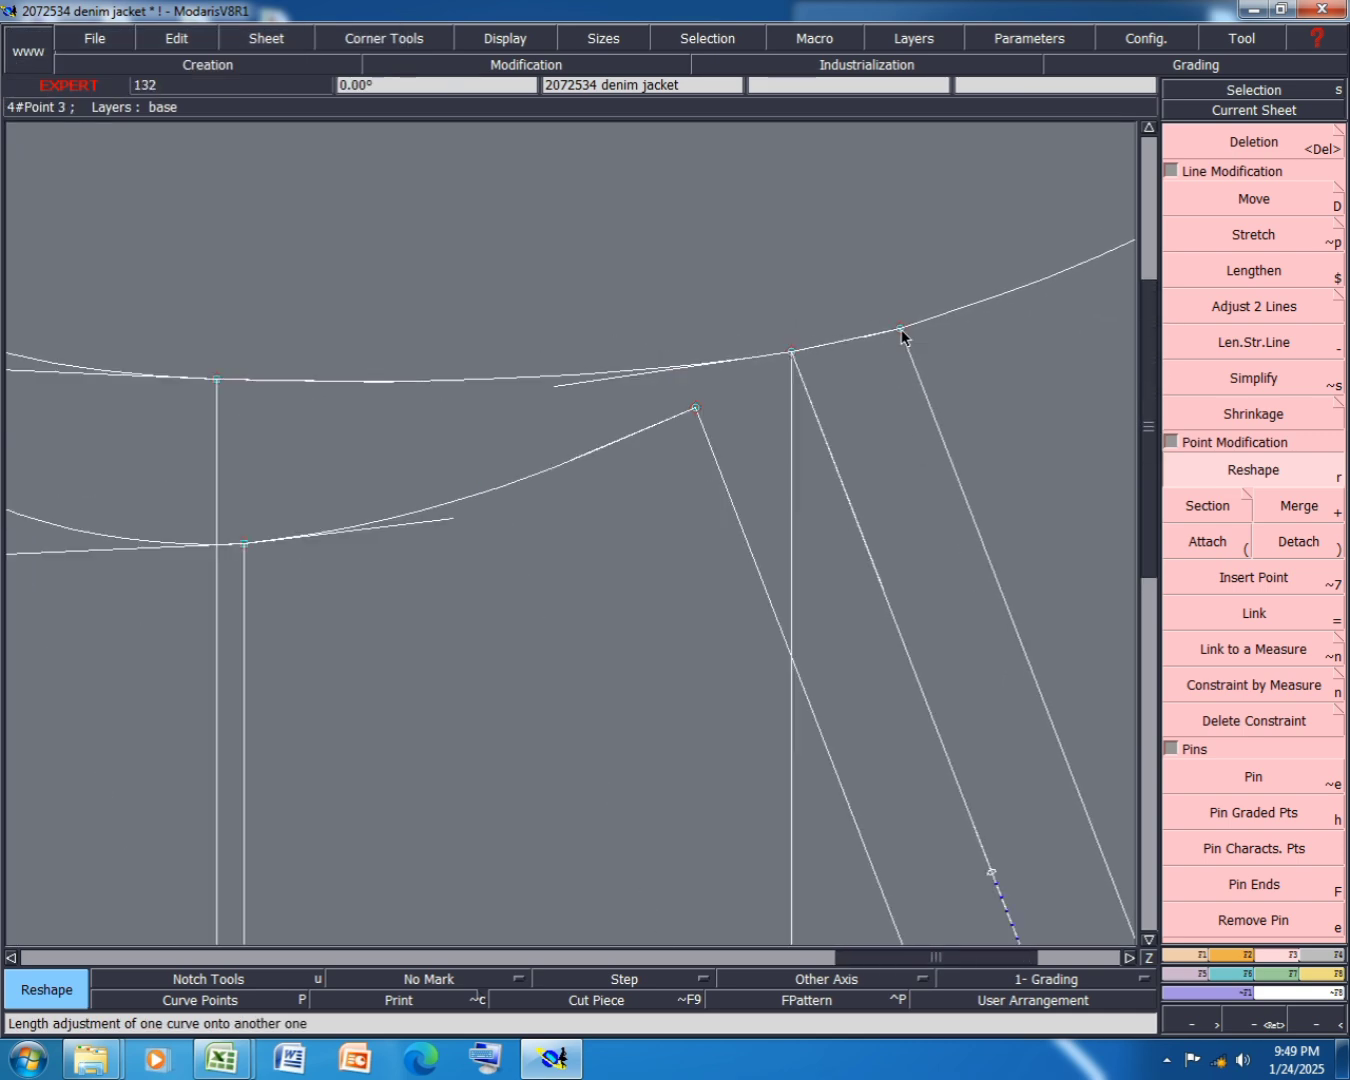
{"action": "scroll", "coordinate": [892, 326], "scroll_direction": "up", "scroll_amount": 4}
{"action": "left_click", "coordinate": [746, 452]}
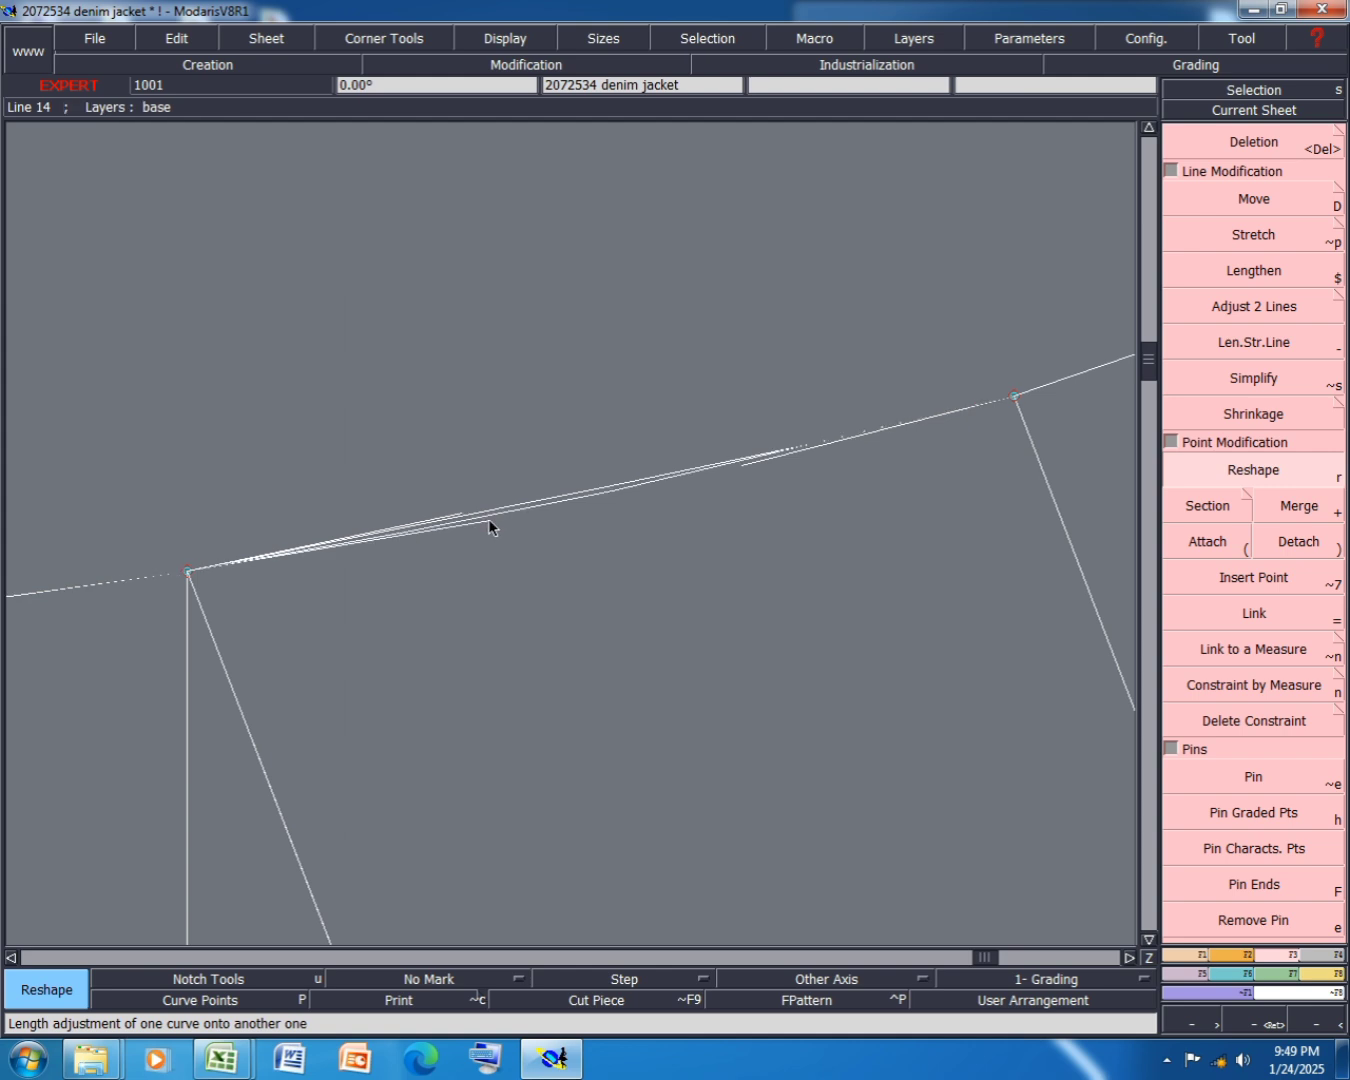
{"action": "left_click", "coordinate": [748, 469]}
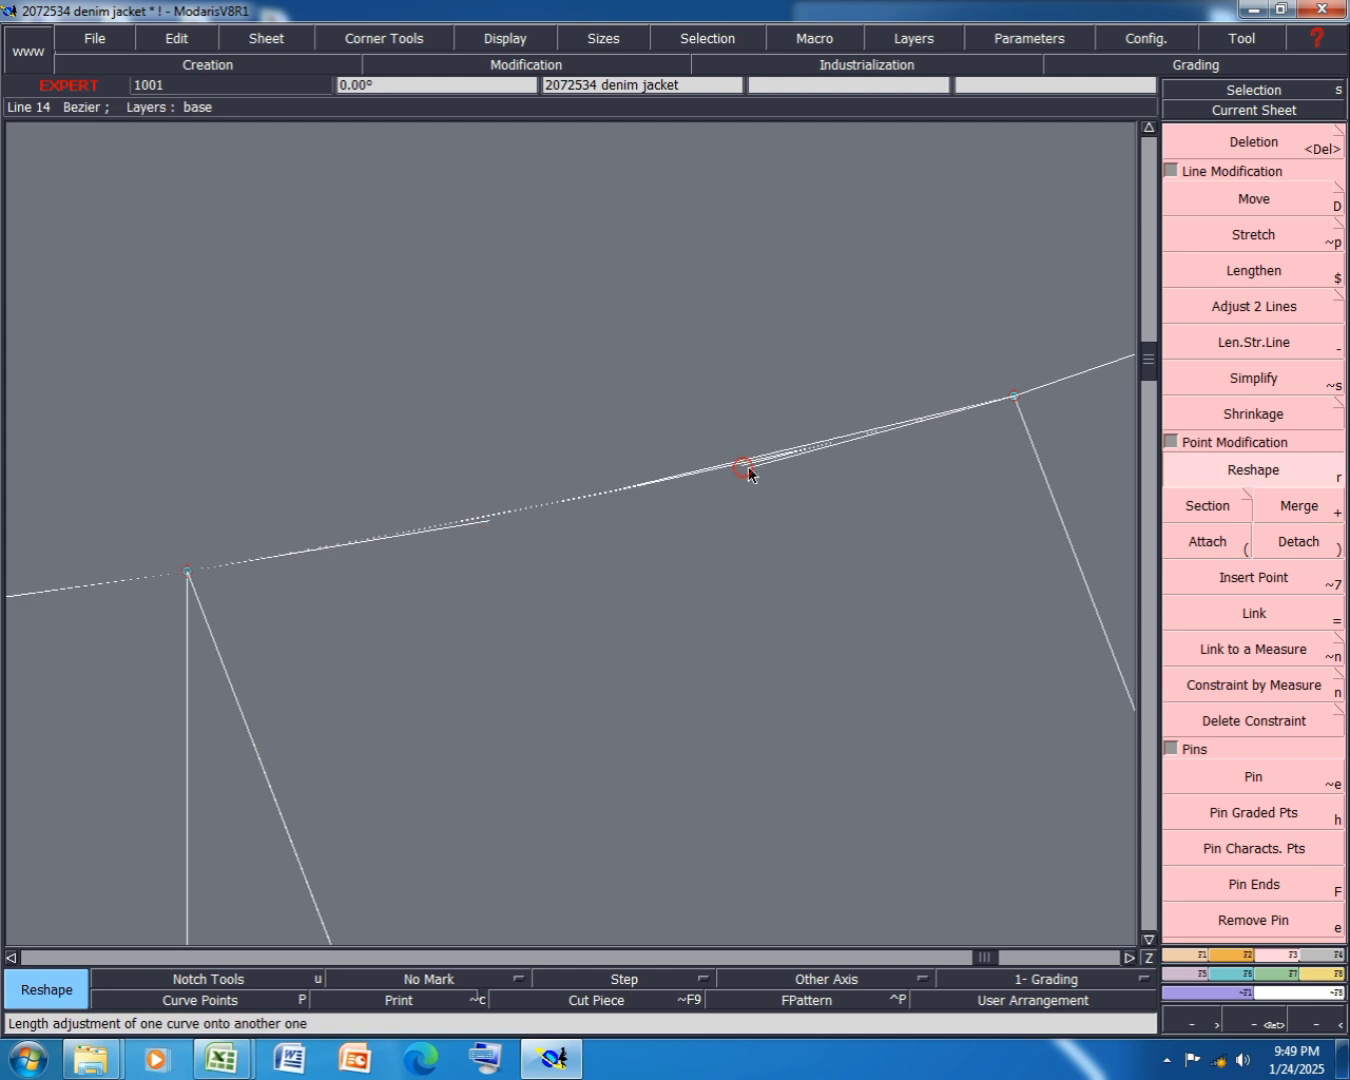
- Bend the diagonal front neckline into a deep curve by pulling both handles toward the upper inner corner
{"action": "scroll", "coordinate": [815, 480], "scroll_direction": "down", "scroll_amount": 4}
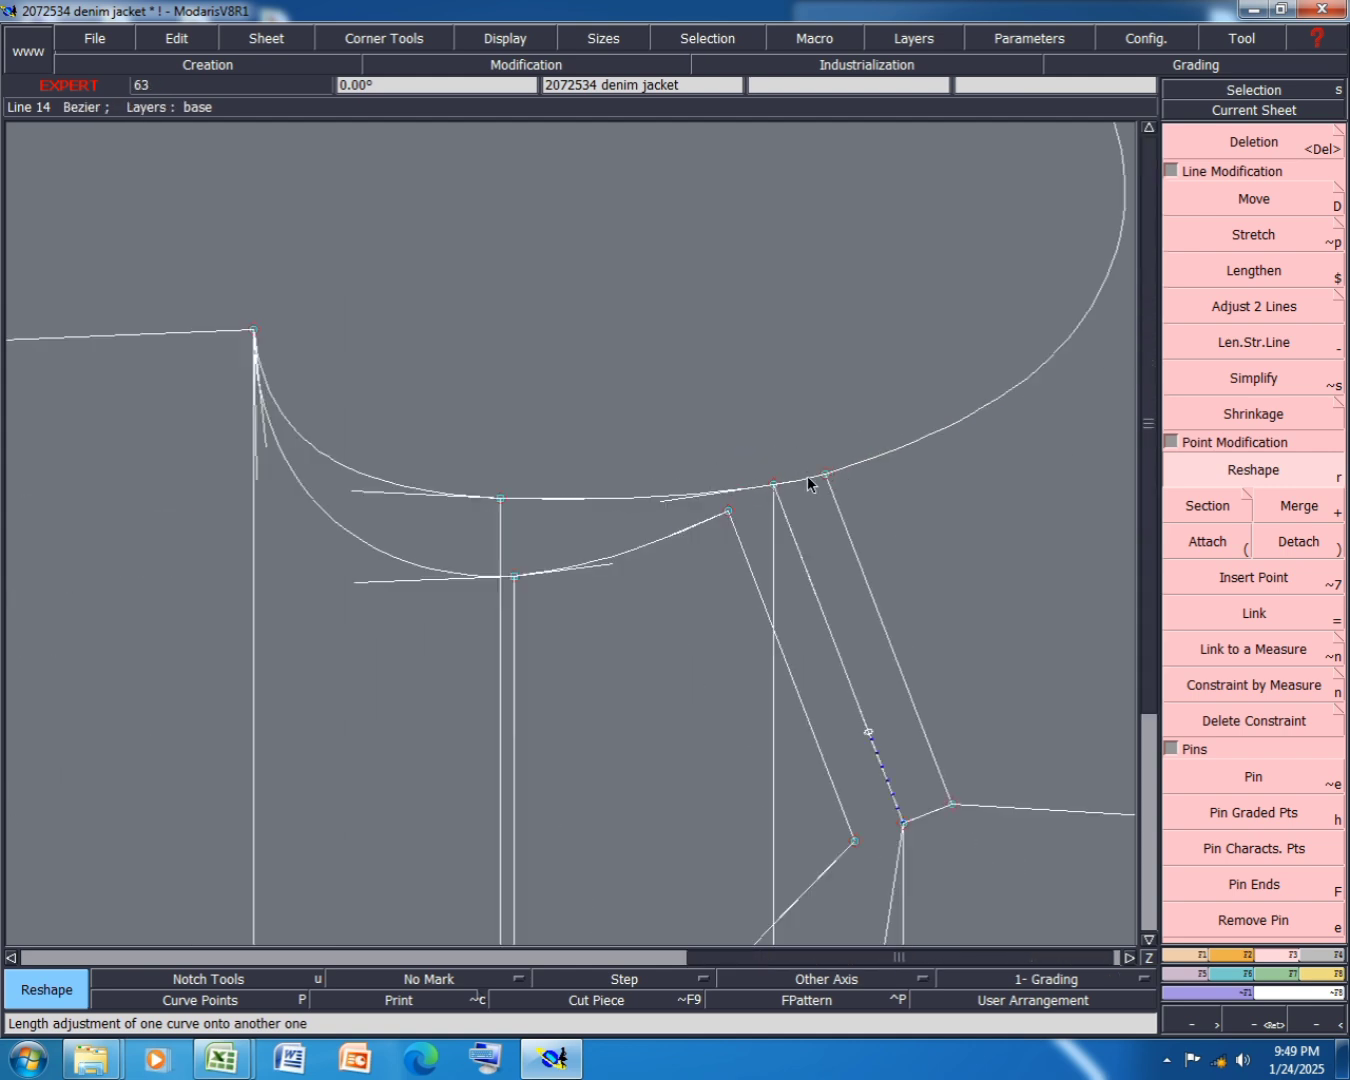
{"action": "scroll", "coordinate": [832, 517], "scroll_direction": "up", "scroll_amount": 2}
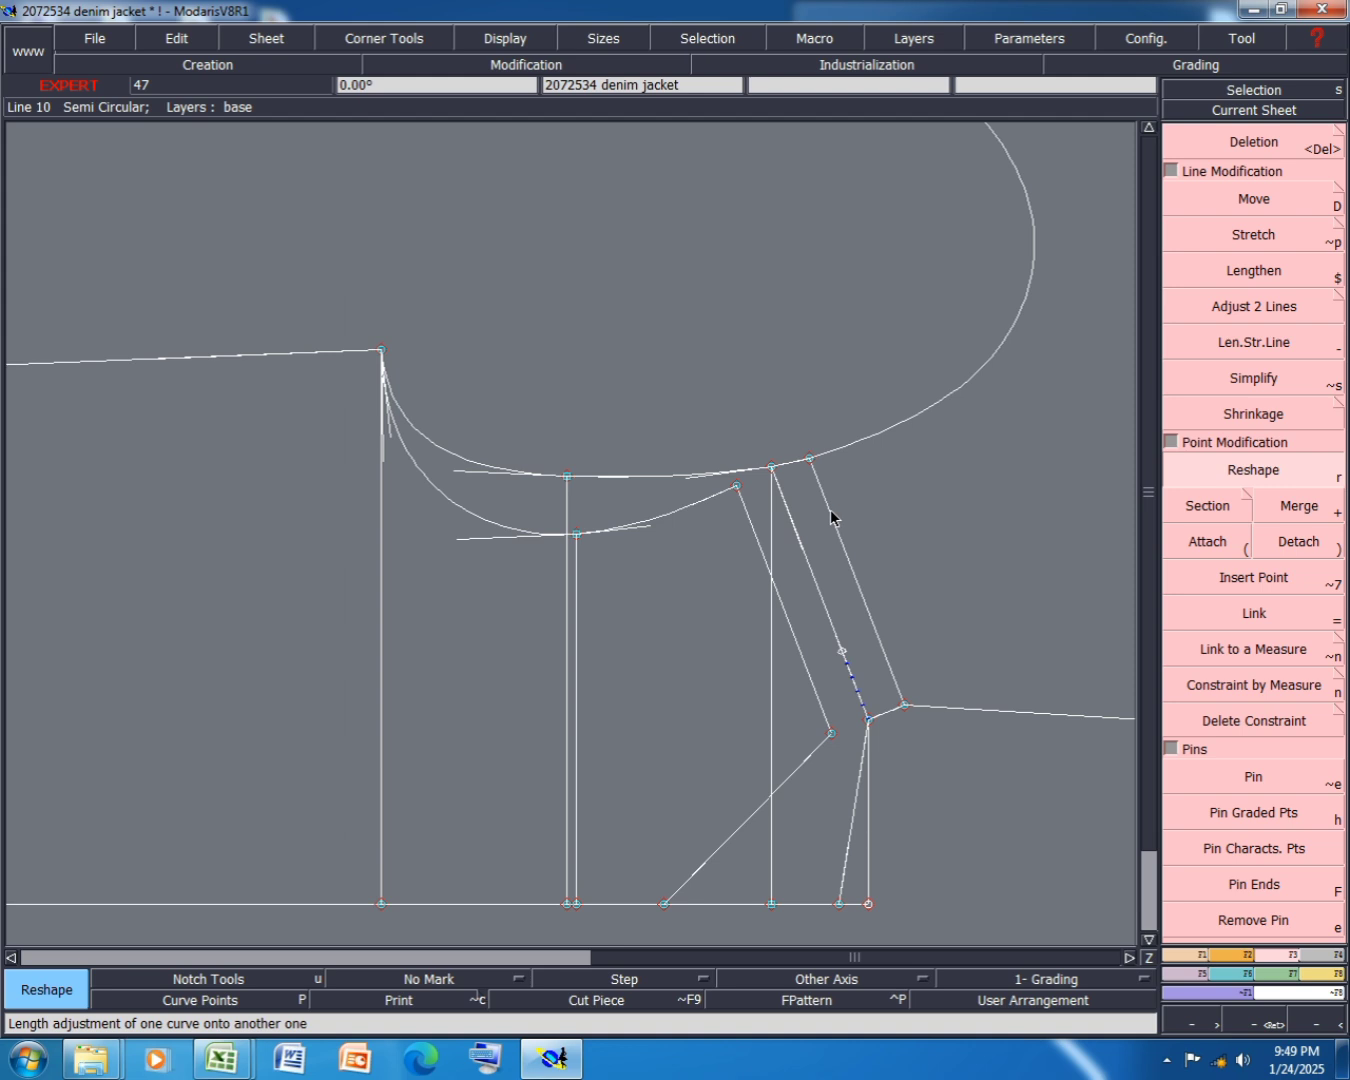
{"action": "scroll", "coordinate": [647, 465], "scroll_direction": "down", "scroll_amount": 6}
{"action": "scroll", "coordinate": [685, 568], "scroll_direction": "up", "scroll_amount": 7}
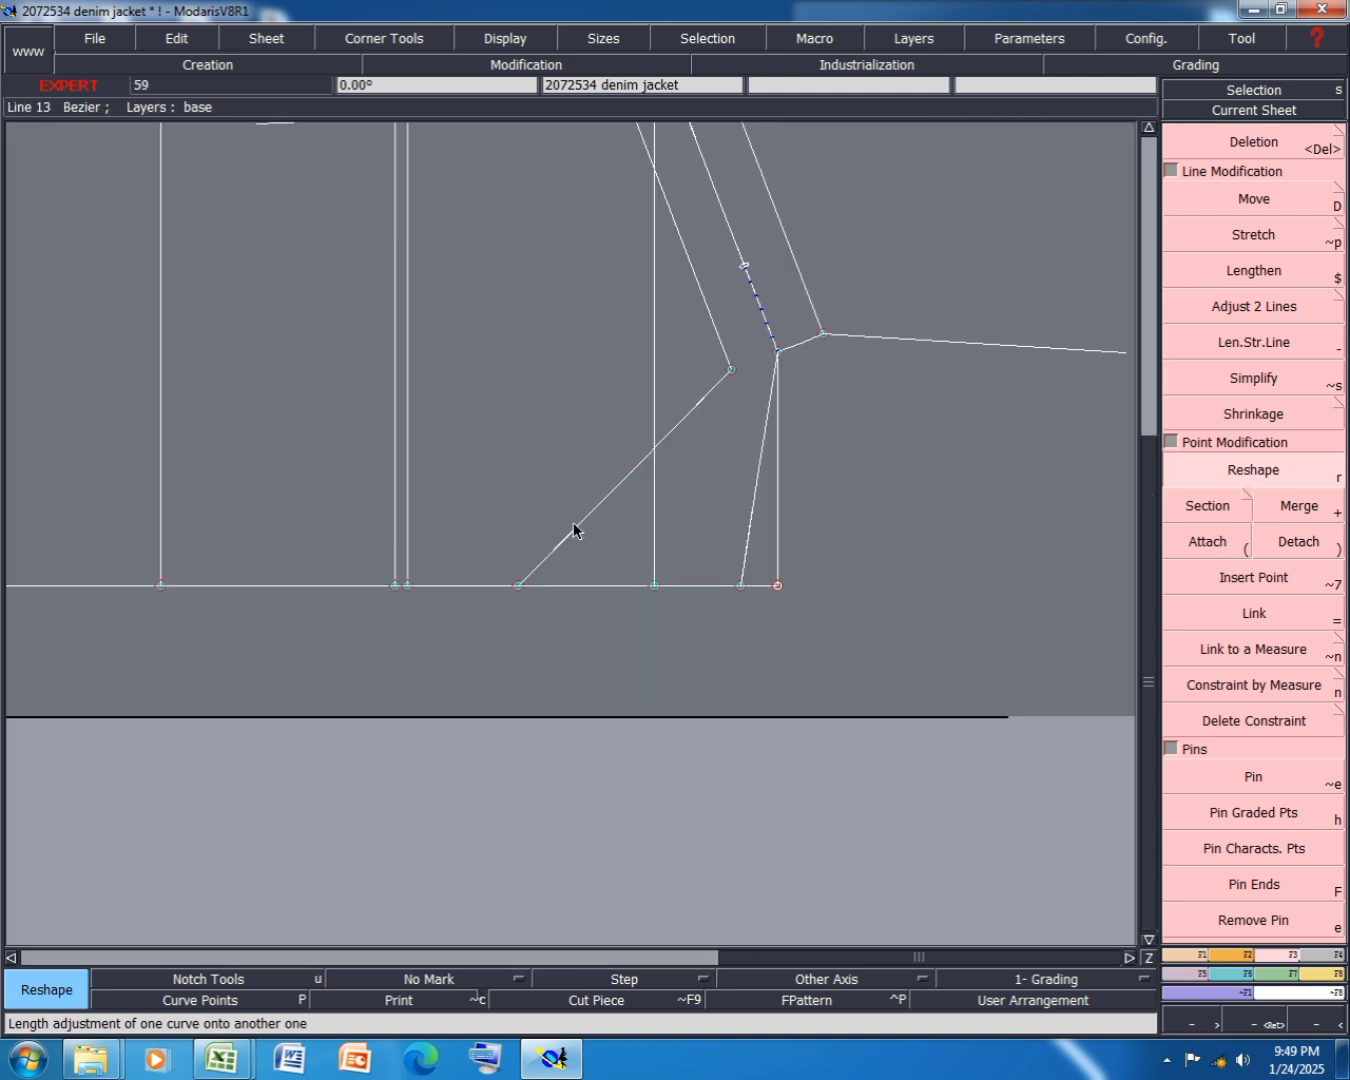
{"action": "left_click_drag", "start_coordinate": [574, 526], "coordinate": [544, 434]}
{"action": "left_click_drag", "start_coordinate": [669, 431], "coordinate": [558, 432]}
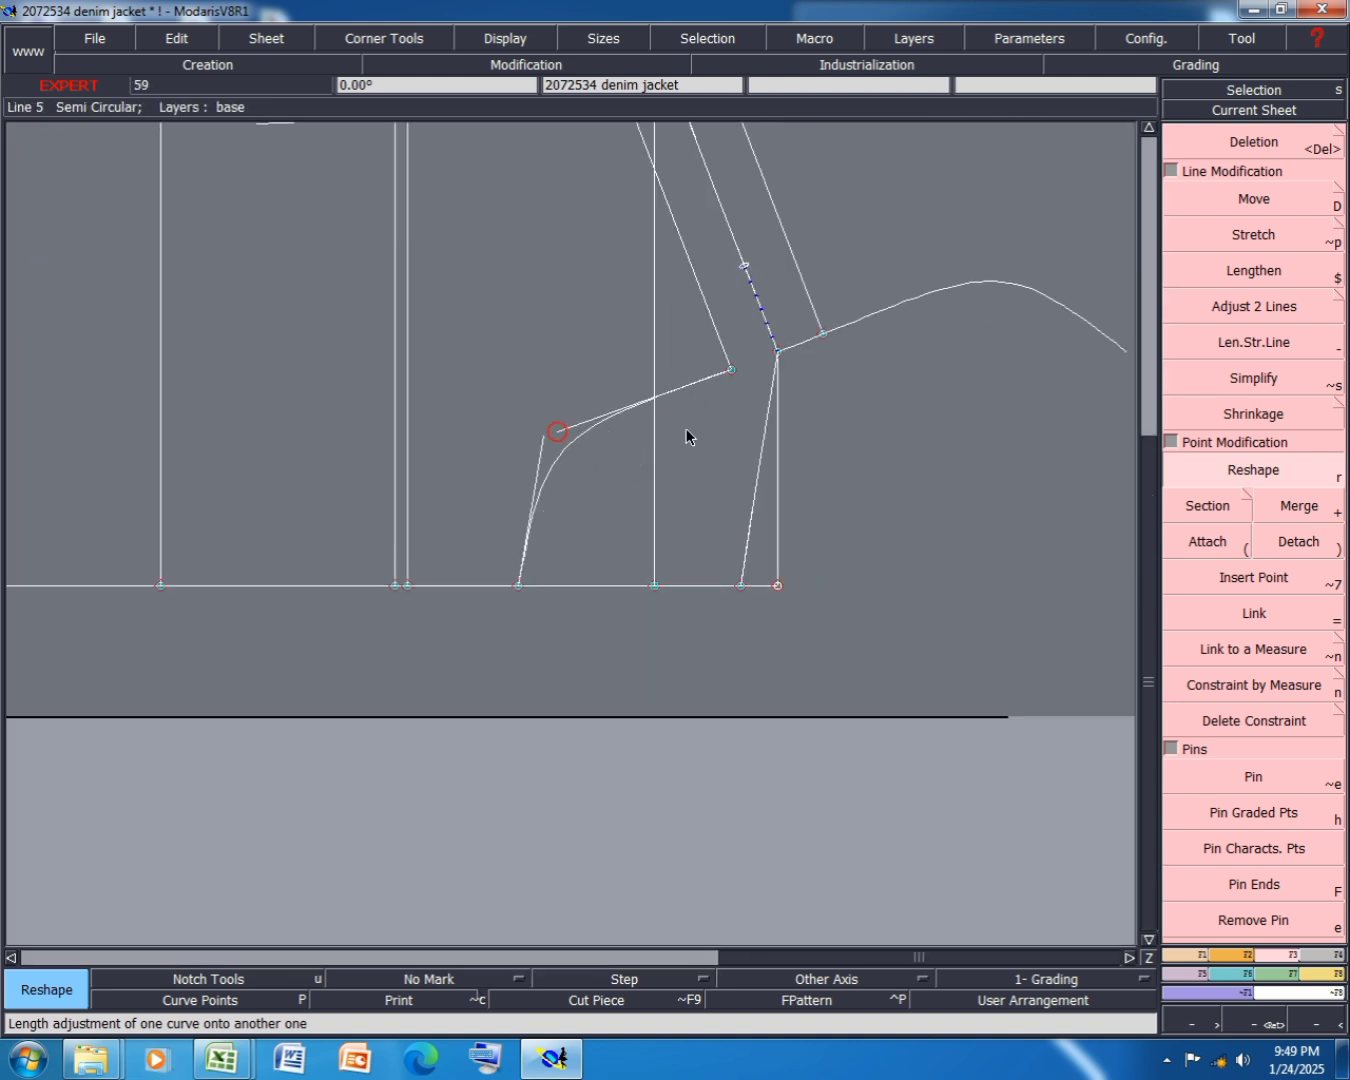
- Curve the back neckline by pulling its shoulder-end handle outward and setting the centre-back handle nearly vertical
{"action": "scroll", "coordinate": [790, 388], "scroll_direction": "up", "scroll_amount": 2}
{"action": "left_click_drag", "start_coordinate": [743, 435], "coordinate": [715, 436]}
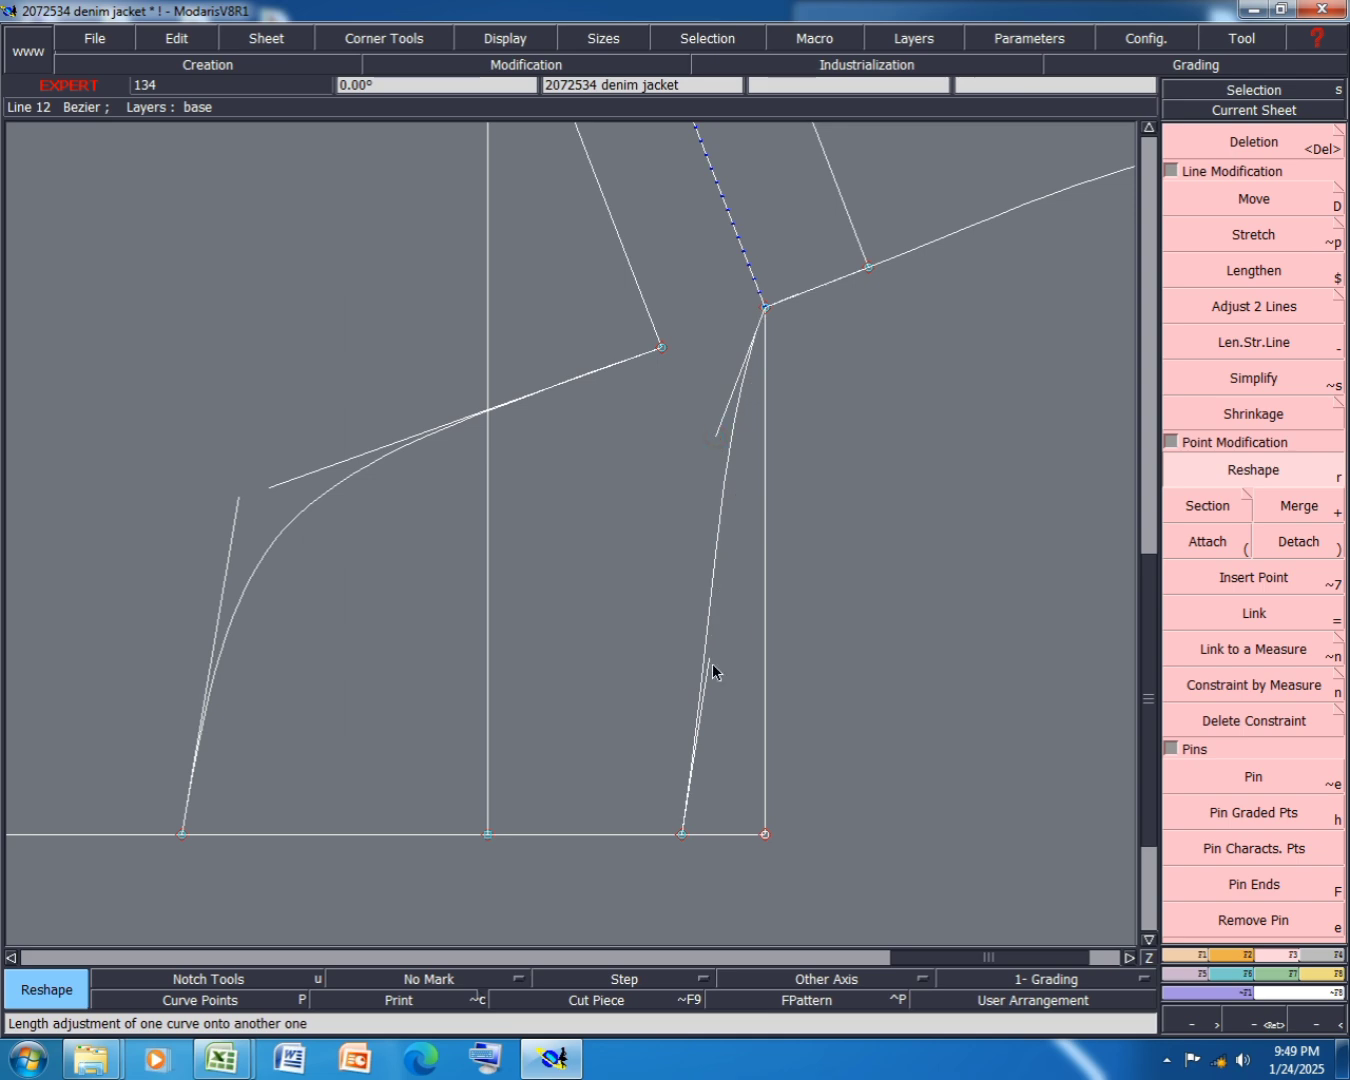
{"action": "left_click_drag", "start_coordinate": [710, 660], "coordinate": [680, 535]}
{"action": "left_click_drag", "start_coordinate": [717, 425], "coordinate": [700, 390]}
{"action": "left_click_drag", "start_coordinate": [681, 535], "coordinate": [682, 530]}
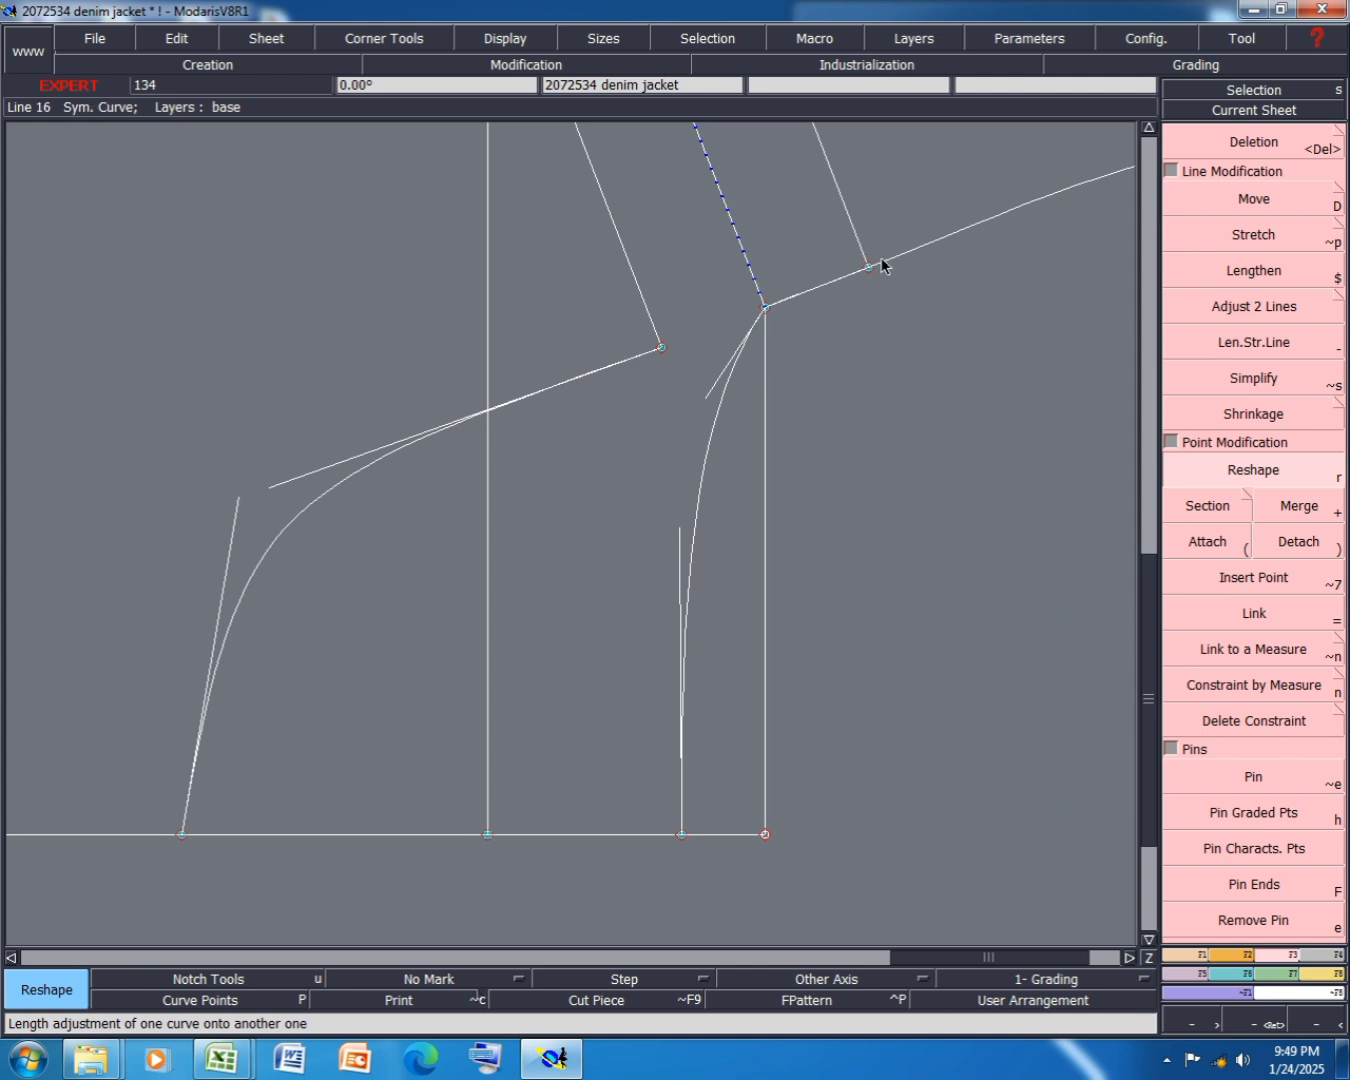
- Move the neck ends of the outer back shoulder line and the front shoulder line upward, the front one by about 0.66 cm
{"action": "left_click_drag", "start_coordinate": [867, 270], "coordinate": [855, 232]}
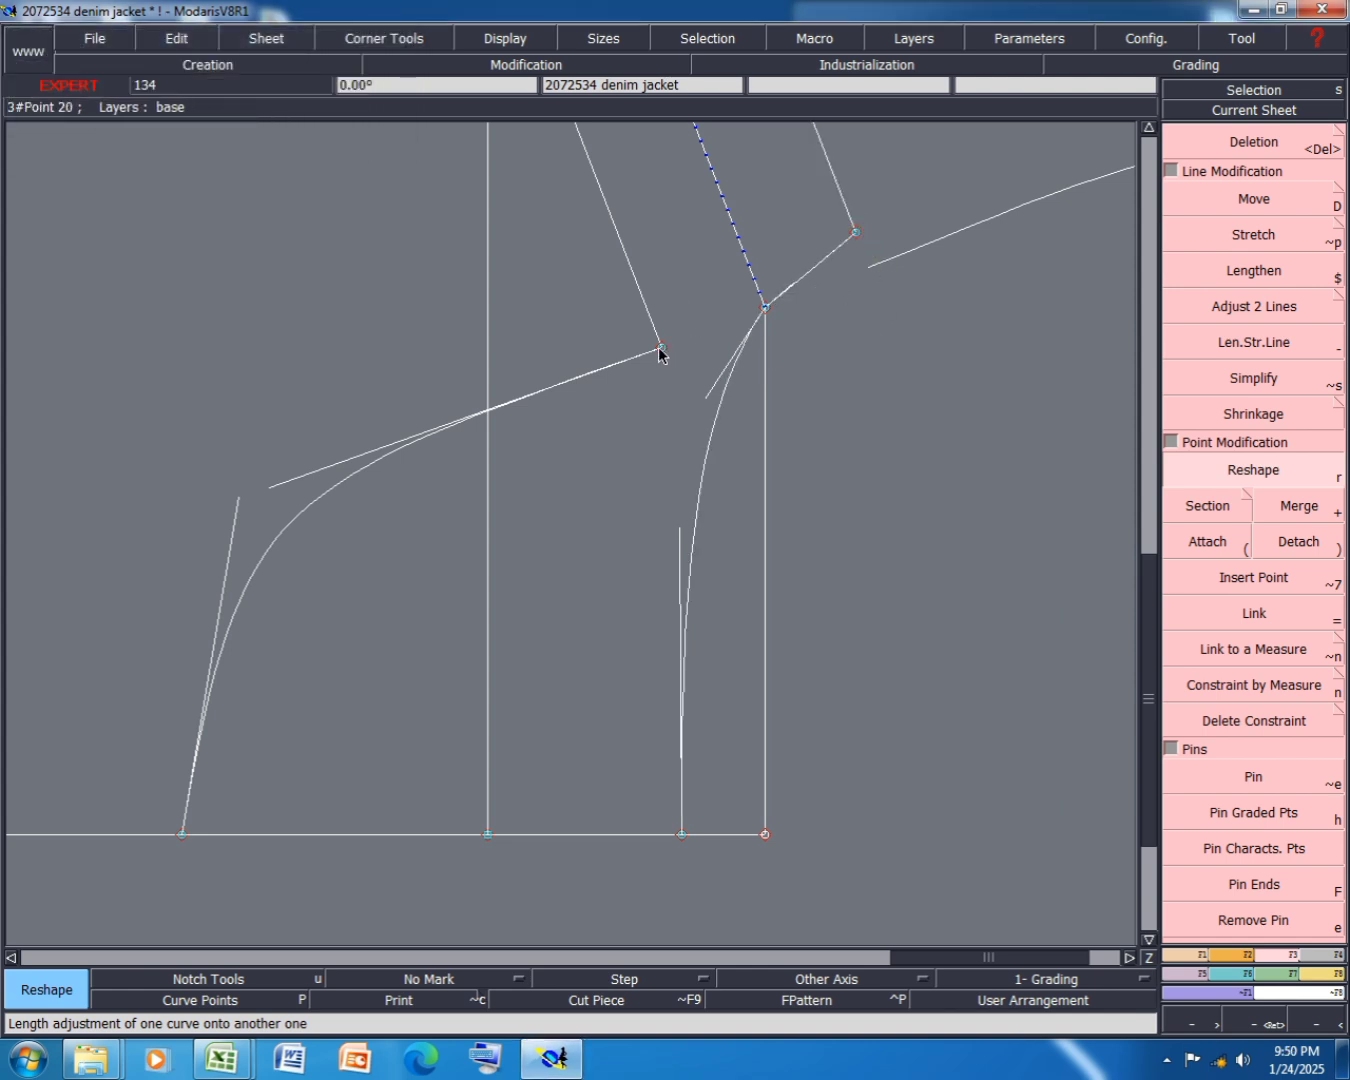
{"action": "left_click_drag", "start_coordinate": [660, 350], "coordinate": [645, 314]}
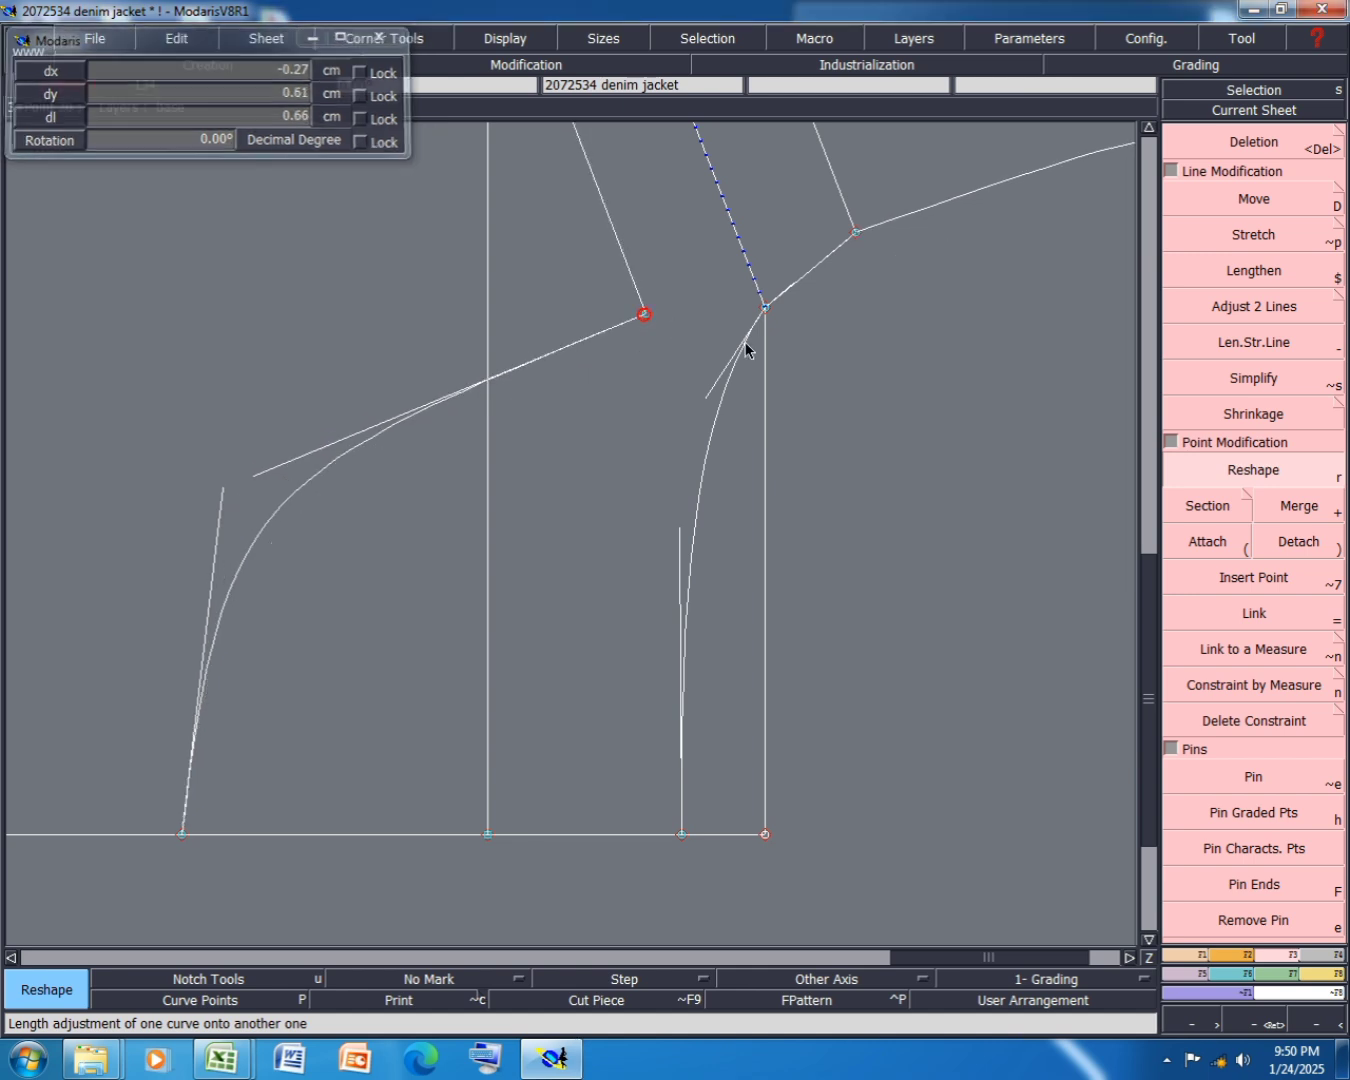
- Refine the front neckline curve by raising its shoulder-end handle and making its centre-front handle vertical
{"action": "scroll", "coordinate": [834, 395], "scroll_direction": "down", "scroll_amount": 1}
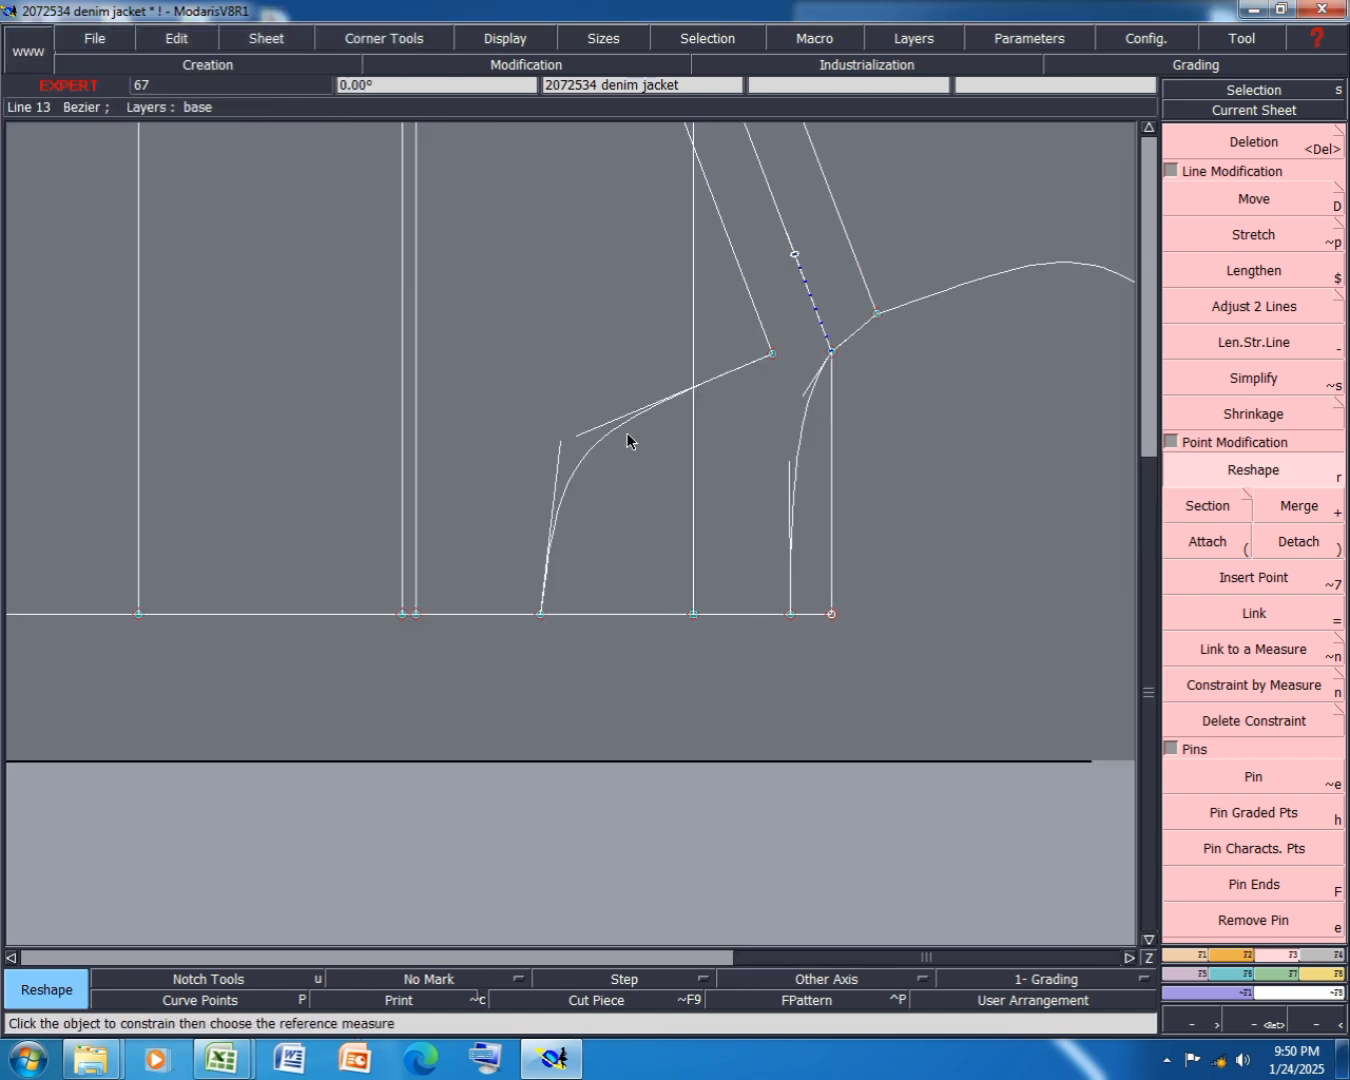
{"action": "left_click_drag", "start_coordinate": [572, 439], "coordinate": [546, 453]}
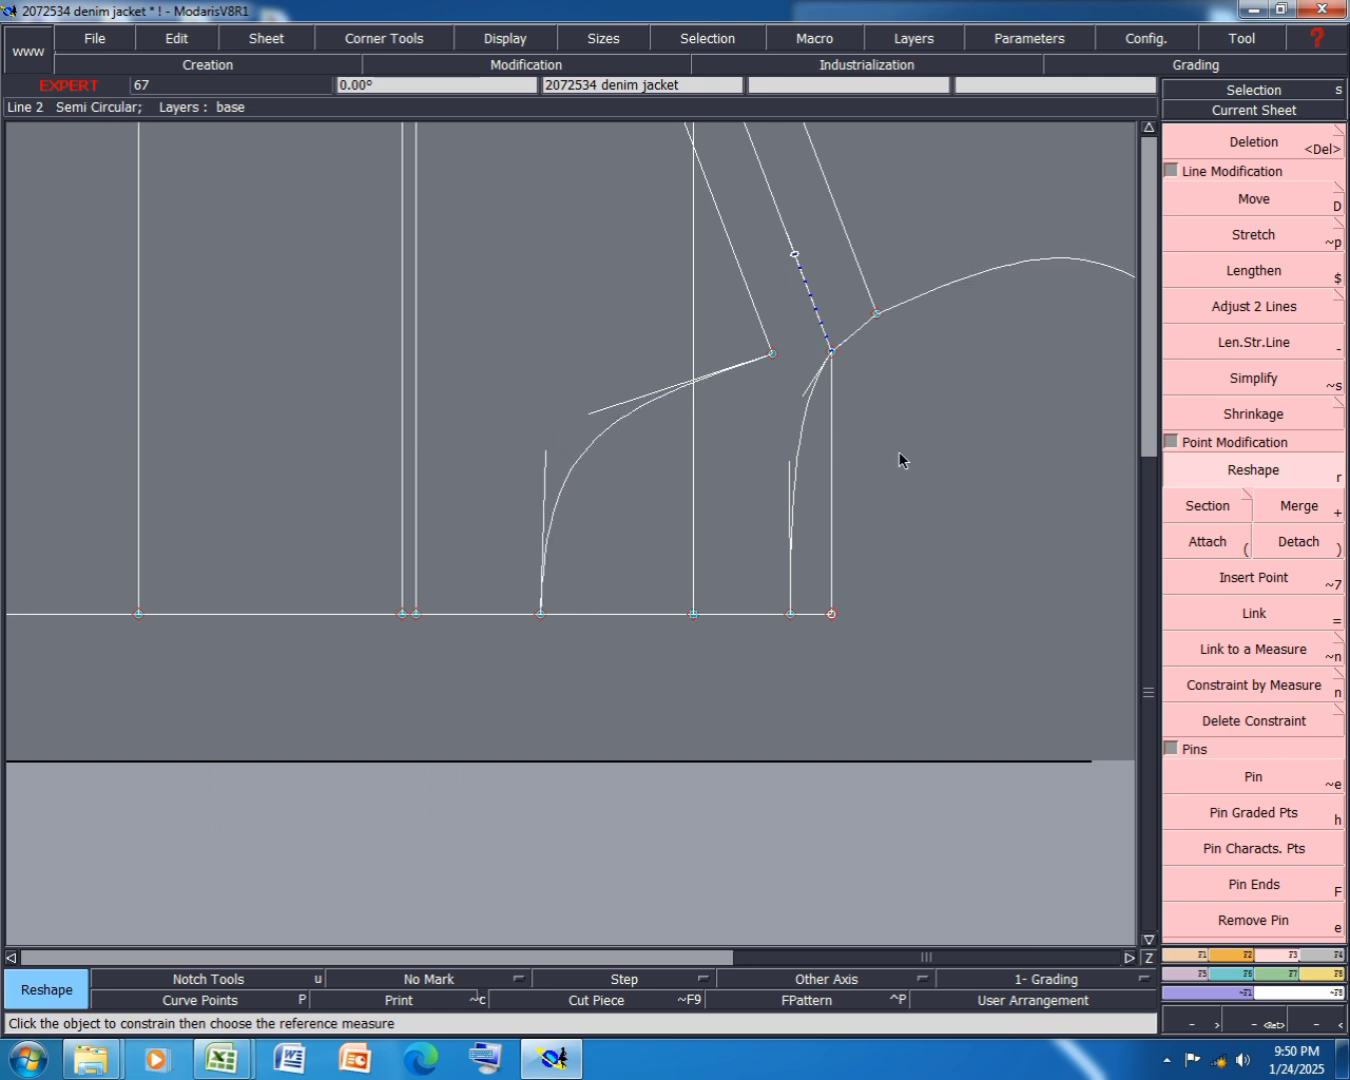
{"action": "scroll", "coordinate": [900, 457], "scroll_direction": "up", "scroll_amount": 1}
{"action": "left_click_drag", "start_coordinate": [449, 392], "coordinate": [446, 368]}
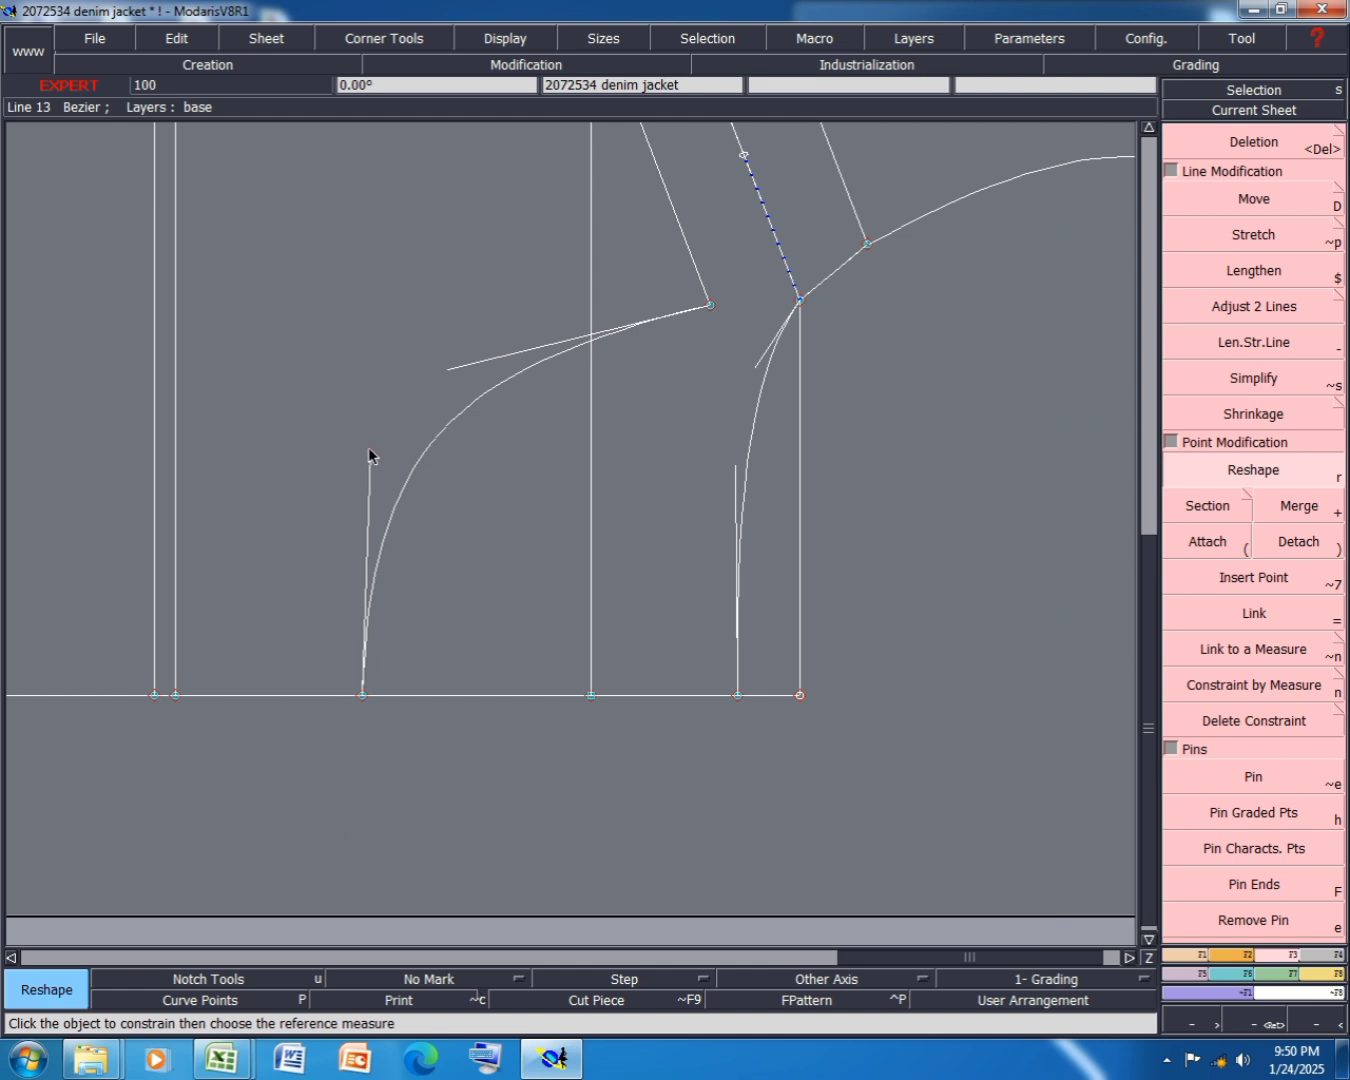
{"action": "left_click_drag", "start_coordinate": [369, 453], "coordinate": [362, 464]}
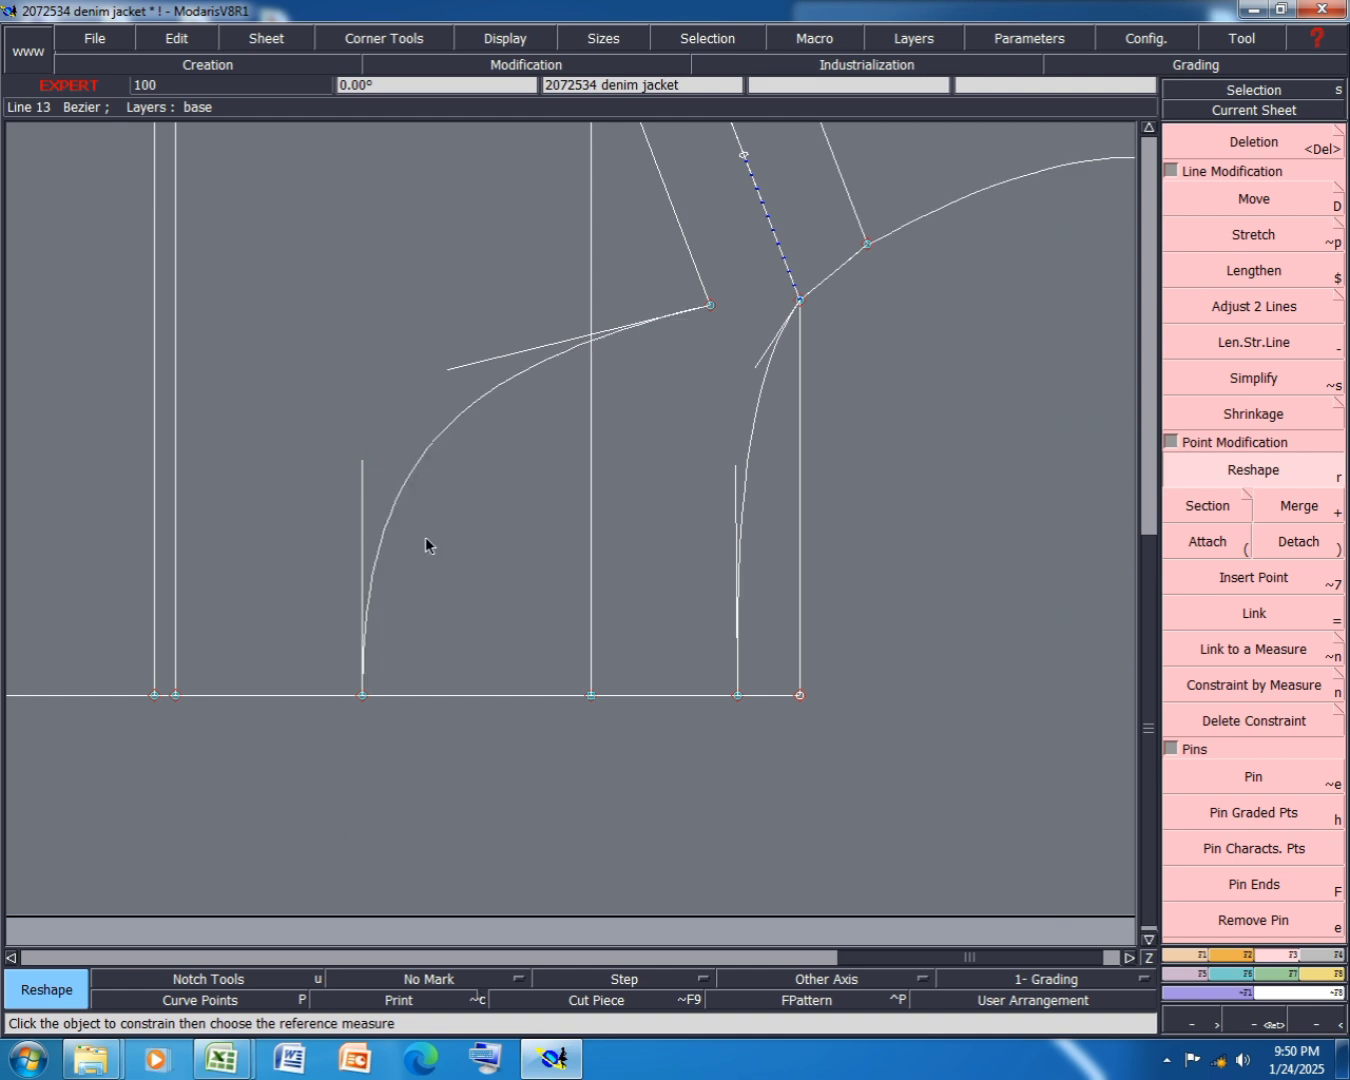
- Round the short back neckline segment between the two back shoulder lines so it flows smoothly into the neckline curve
{"action": "scroll", "coordinate": [694, 414], "scroll_direction": "down", "scroll_amount": 3}
{"action": "scroll", "coordinate": [565, 425], "scroll_direction": "up", "scroll_amount": 5}
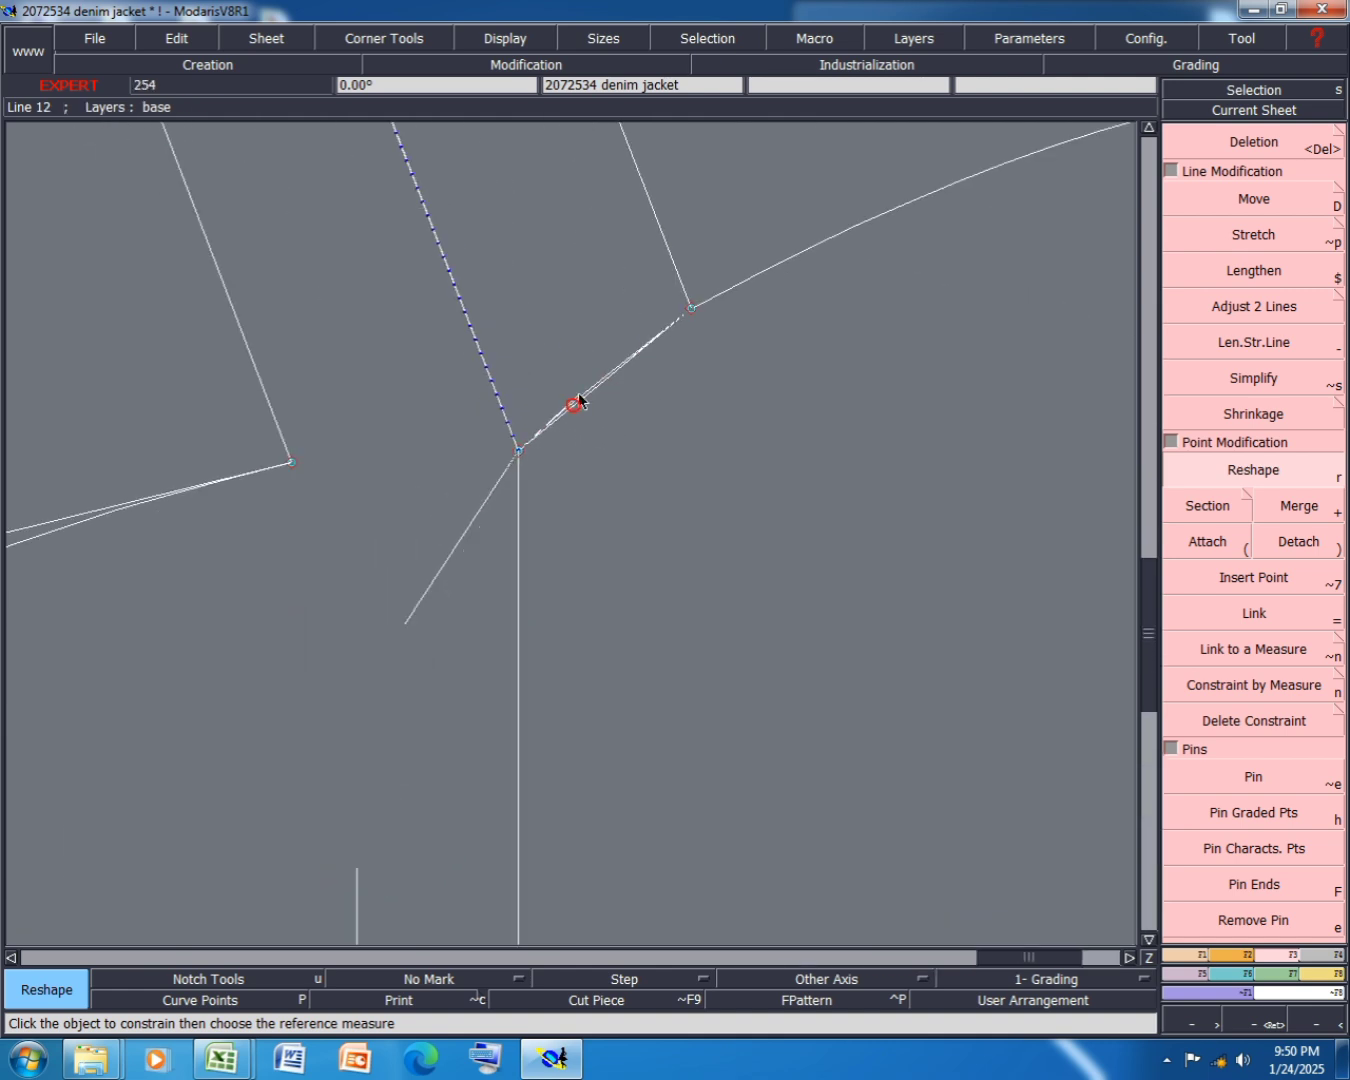
{"action": "mouse_move", "coordinate": [579, 400]}
{"action": "left_mouse_down"}
{"action": "mouse_move", "coordinate": [619, 356]}
{"action": "mouse_move", "coordinate": [565, 399]}
{"action": "left_mouse_up"}
{"action": "scroll", "coordinate": [614, 374], "scroll_direction": "up", "scroll_amount": 1}
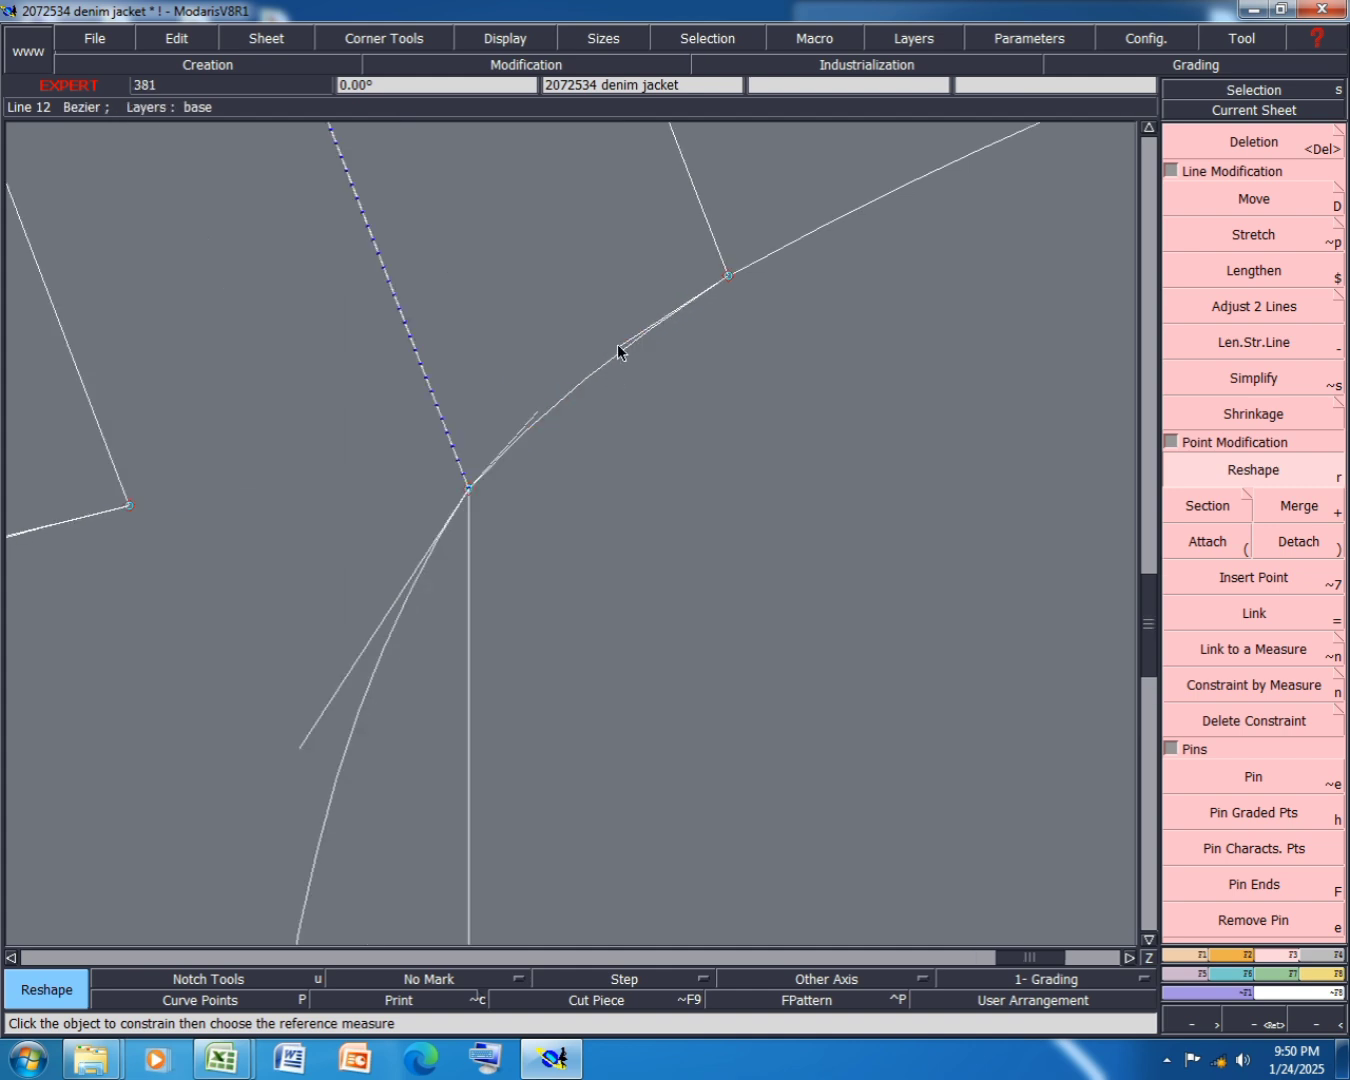
{"action": "left_click_drag", "start_coordinate": [619, 350], "coordinate": [611, 349]}
{"action": "scroll", "coordinate": [647, 334], "scroll_direction": "down", "scroll_amount": 3}
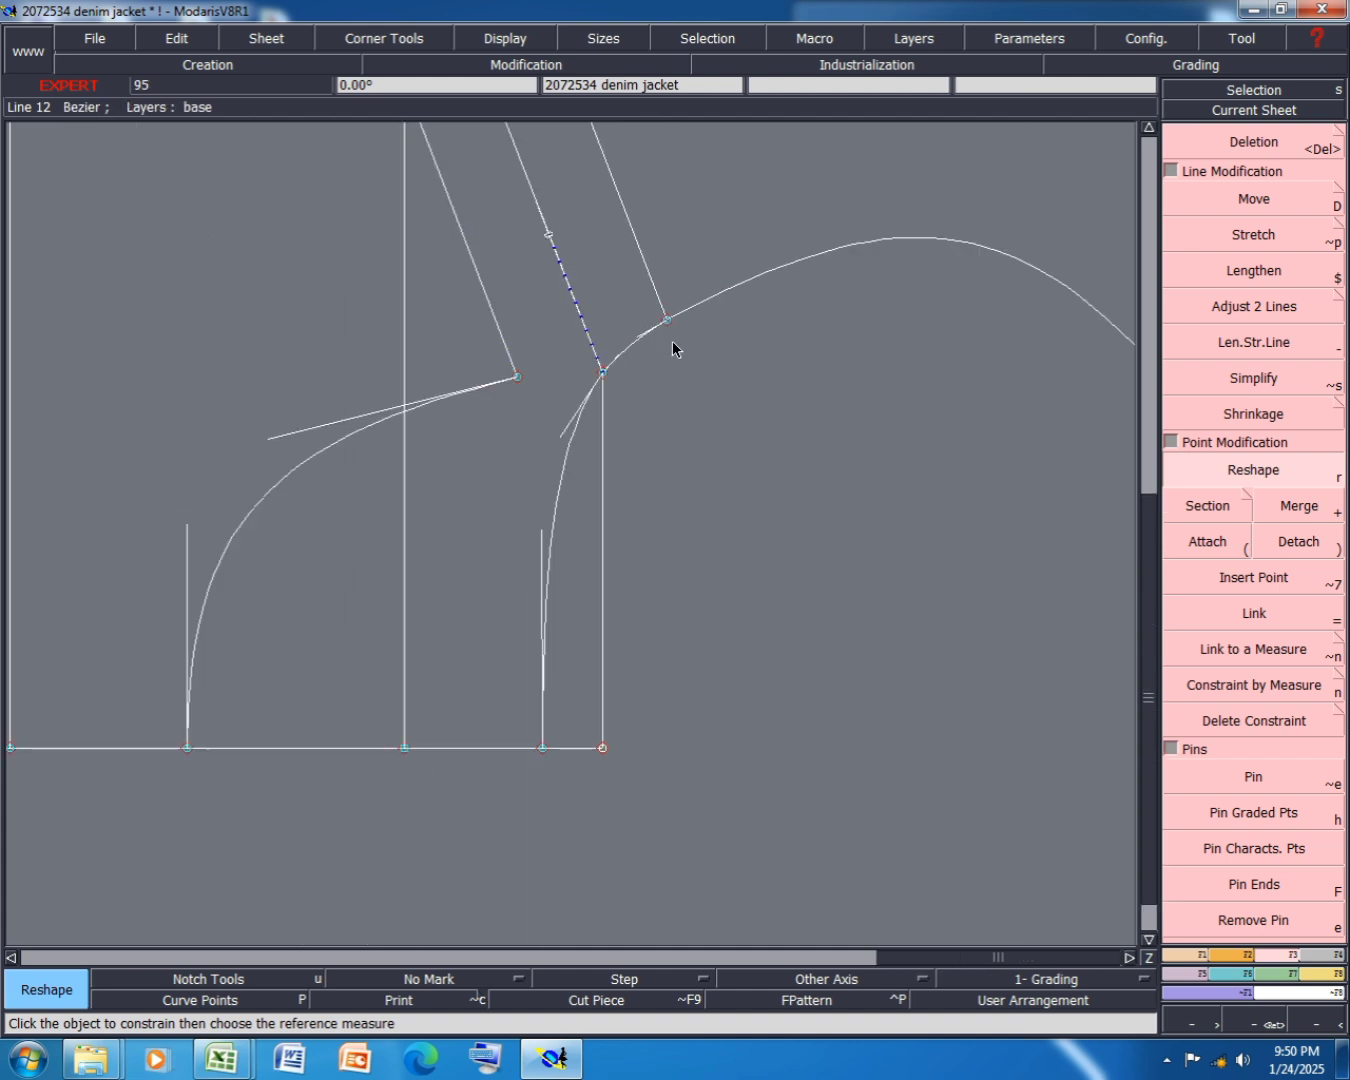
- Shorten the shoulder-end handle of the front neckline to flatten the curve, and fine-tune its vertical centre-front handle
{"action": "left_click_drag", "start_coordinate": [274, 435], "coordinate": [365, 412]}
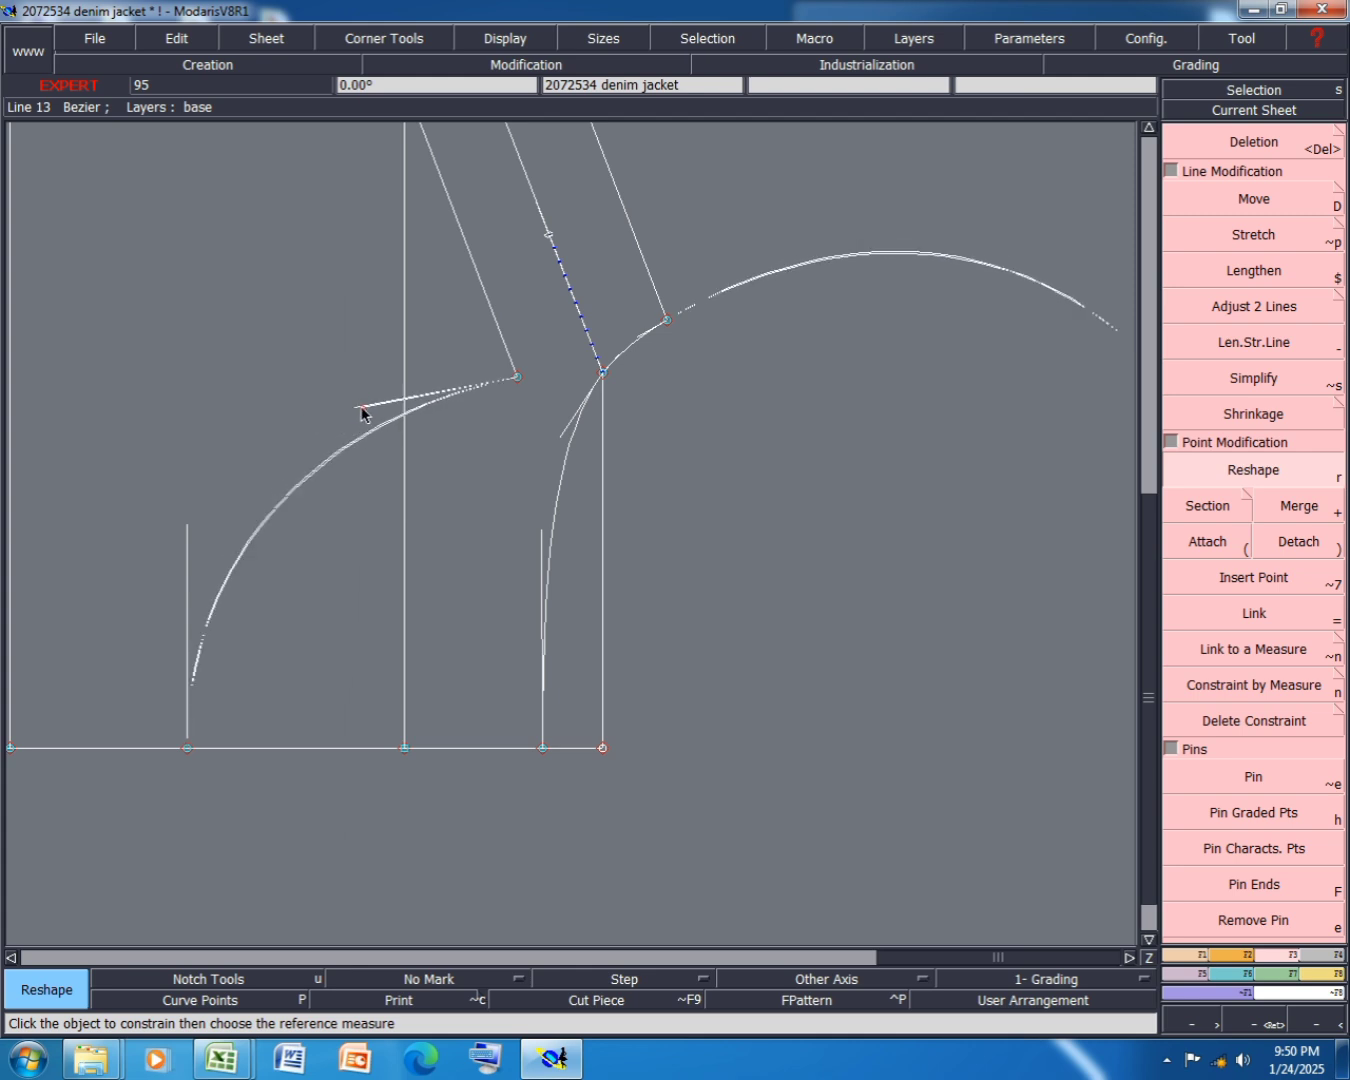
{"action": "scroll", "coordinate": [570, 421], "scroll_direction": "down", "scroll_amount": 2}
{"action": "scroll", "coordinate": [470, 411], "scroll_direction": "up", "scroll_amount": 4}
{"action": "scroll", "coordinate": [627, 371], "scroll_direction": "down", "scroll_amount": 2}
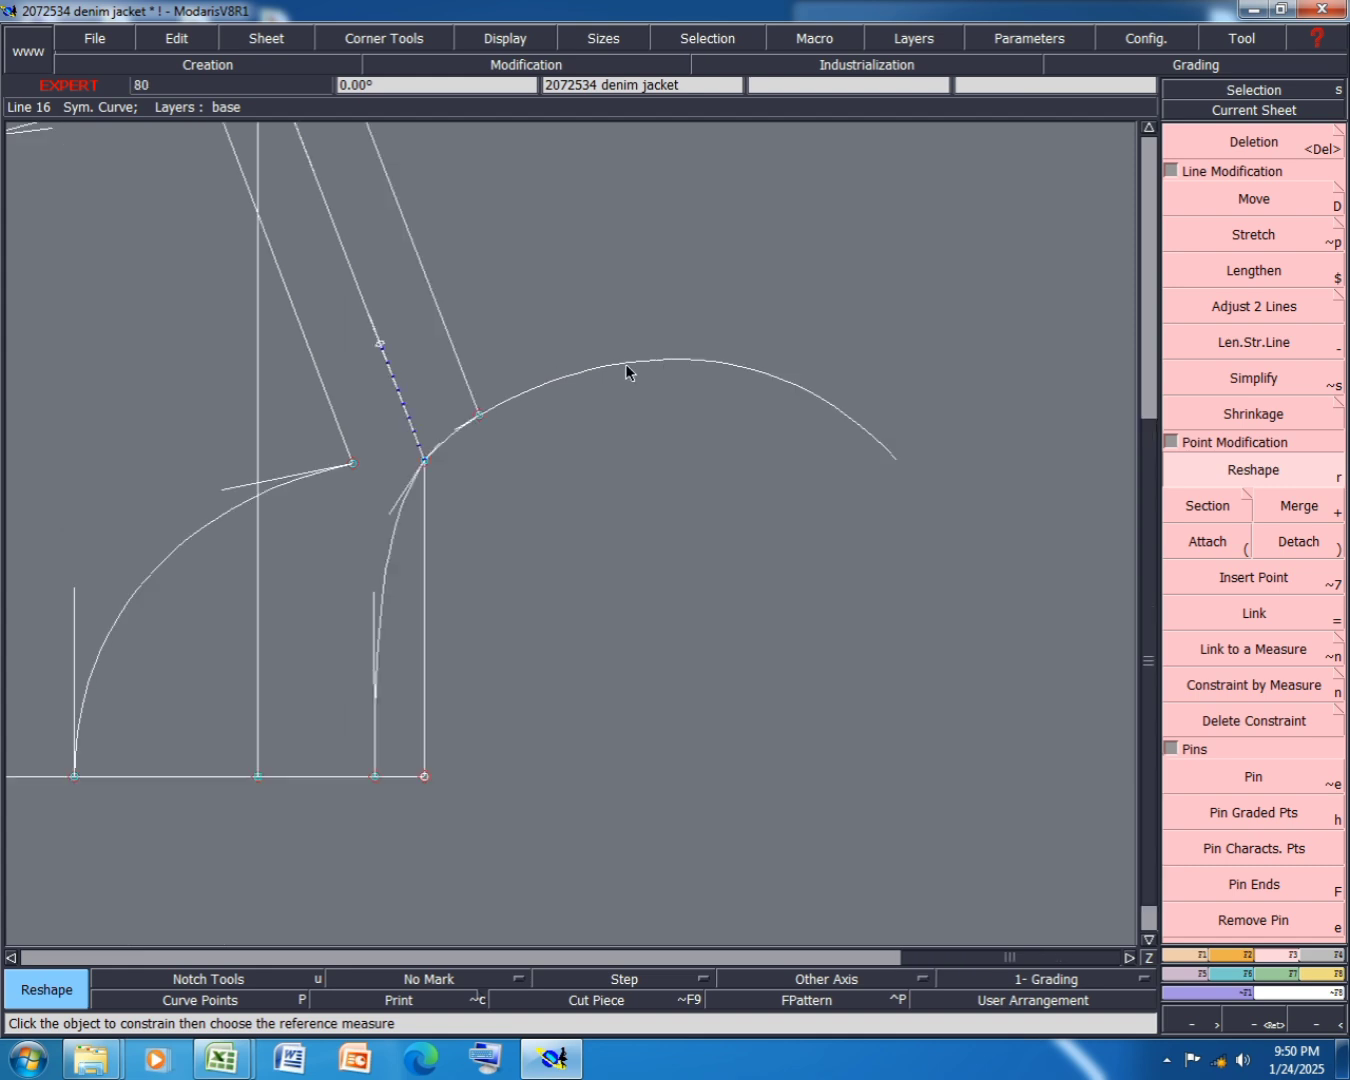
{"action": "scroll", "coordinate": [589, 460], "scroll_direction": "down", "scroll_amount": 2}
{"action": "scroll", "coordinate": [284, 526], "scroll_direction": "up", "scroll_amount": 6}
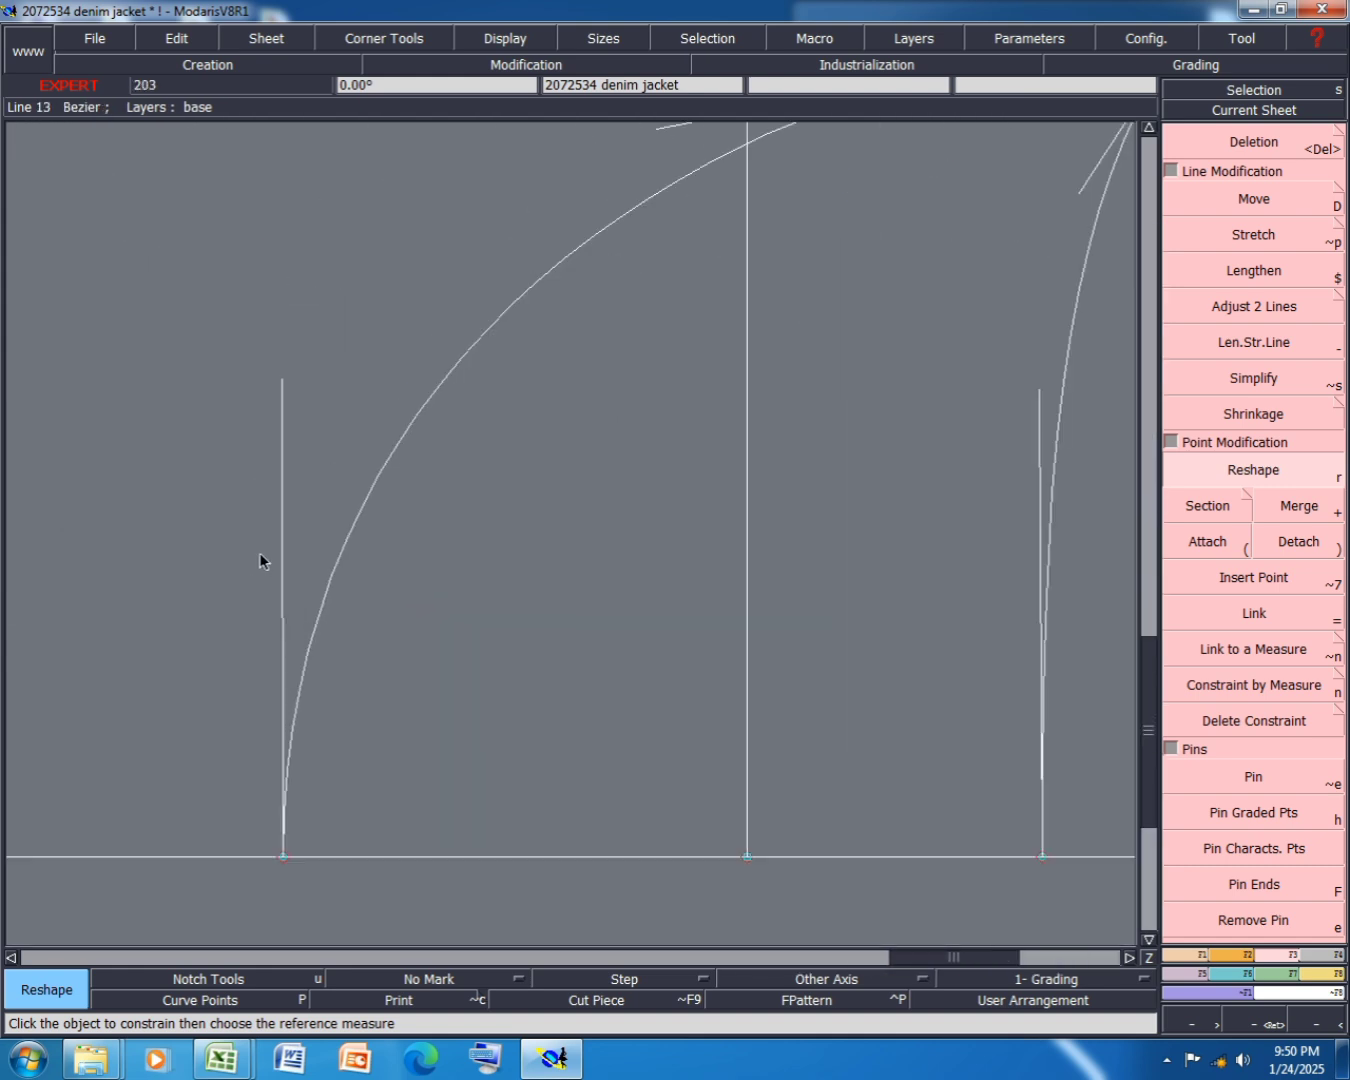
{"action": "scroll", "coordinate": [290, 462], "scroll_direction": "down", "scroll_amount": 3}
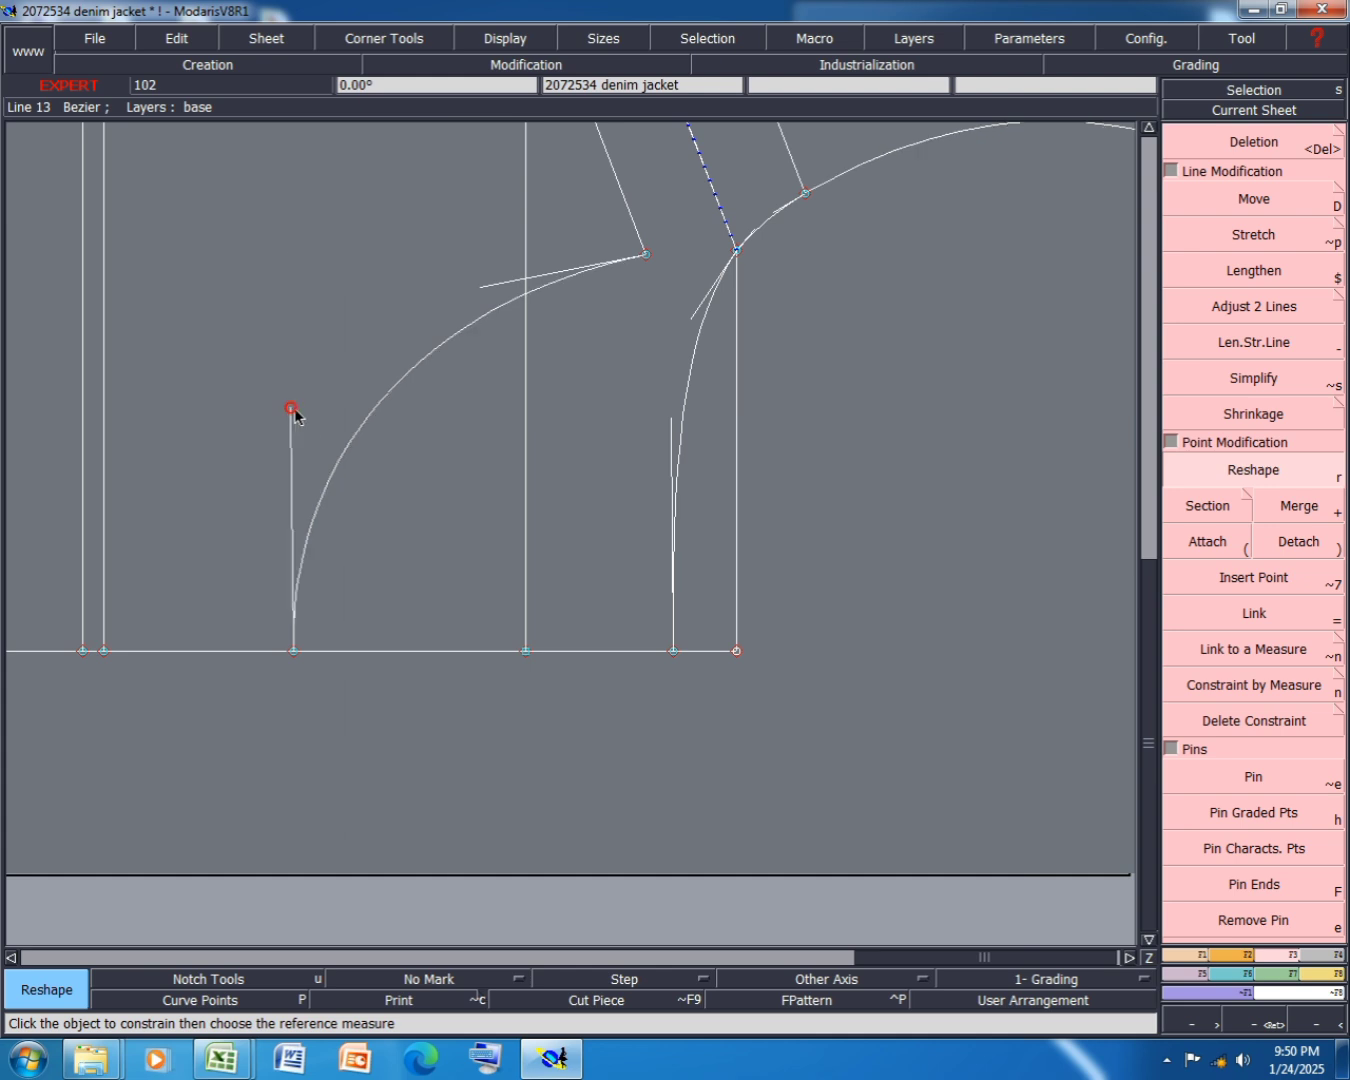
{"action": "scroll", "coordinate": [397, 605], "scroll_direction": "down", "scroll_amount": 2}
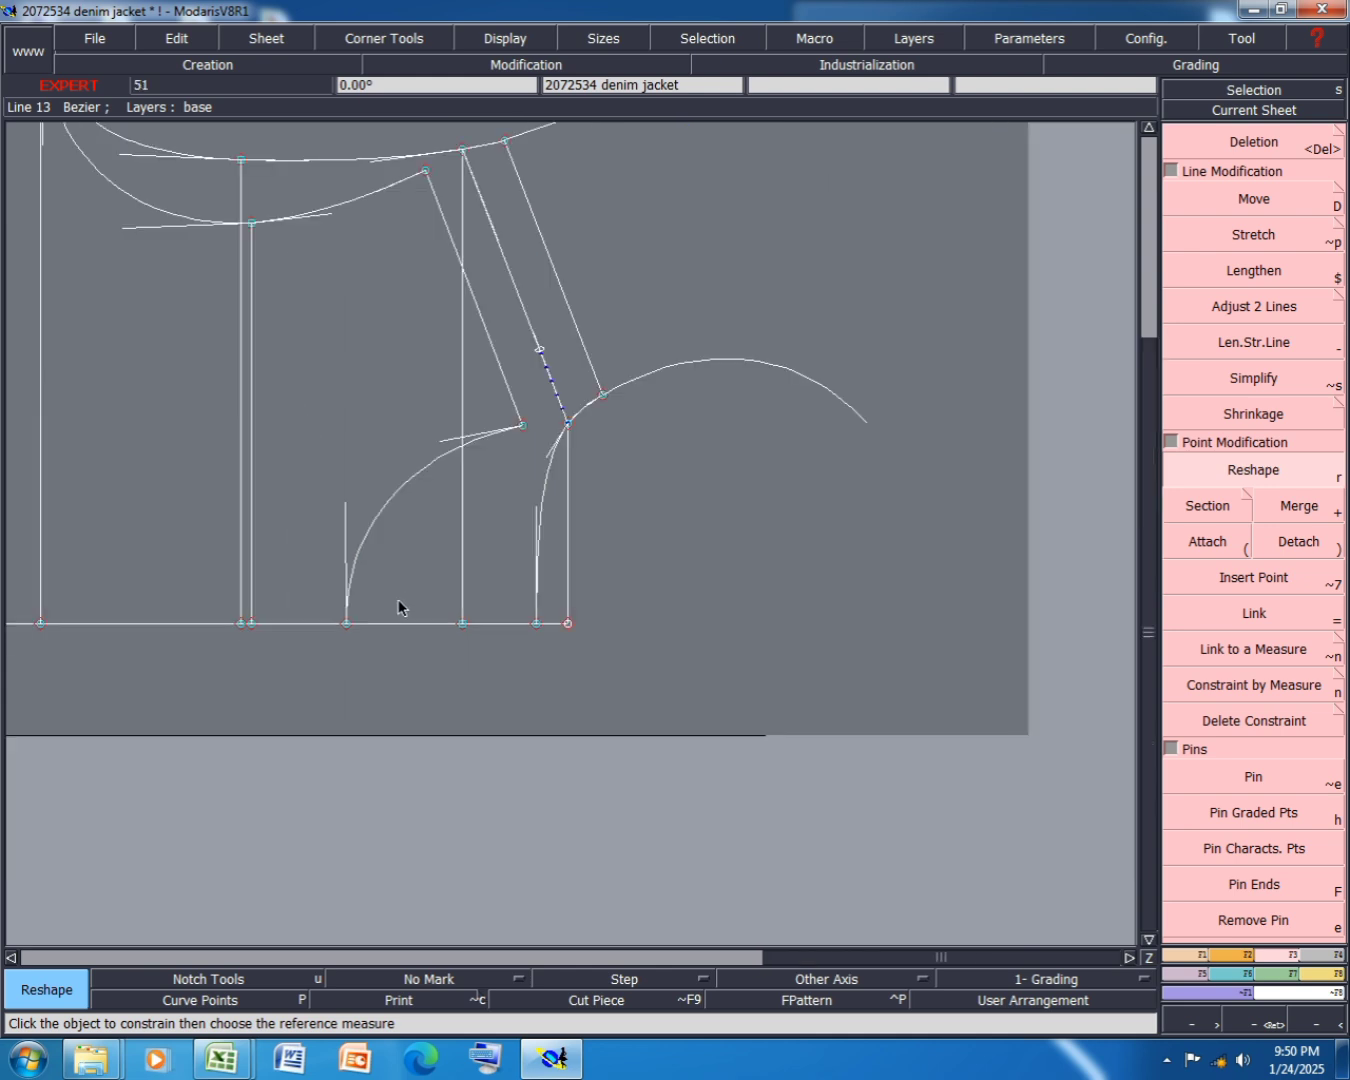
- Hide the curve handles and save the denim jacket model, continuing past the validation warnings
{"action": "key", "text": "shift+h"}
{"action": "scroll", "coordinate": [556, 609], "scroll_direction": "down", "scroll_amount": 2}
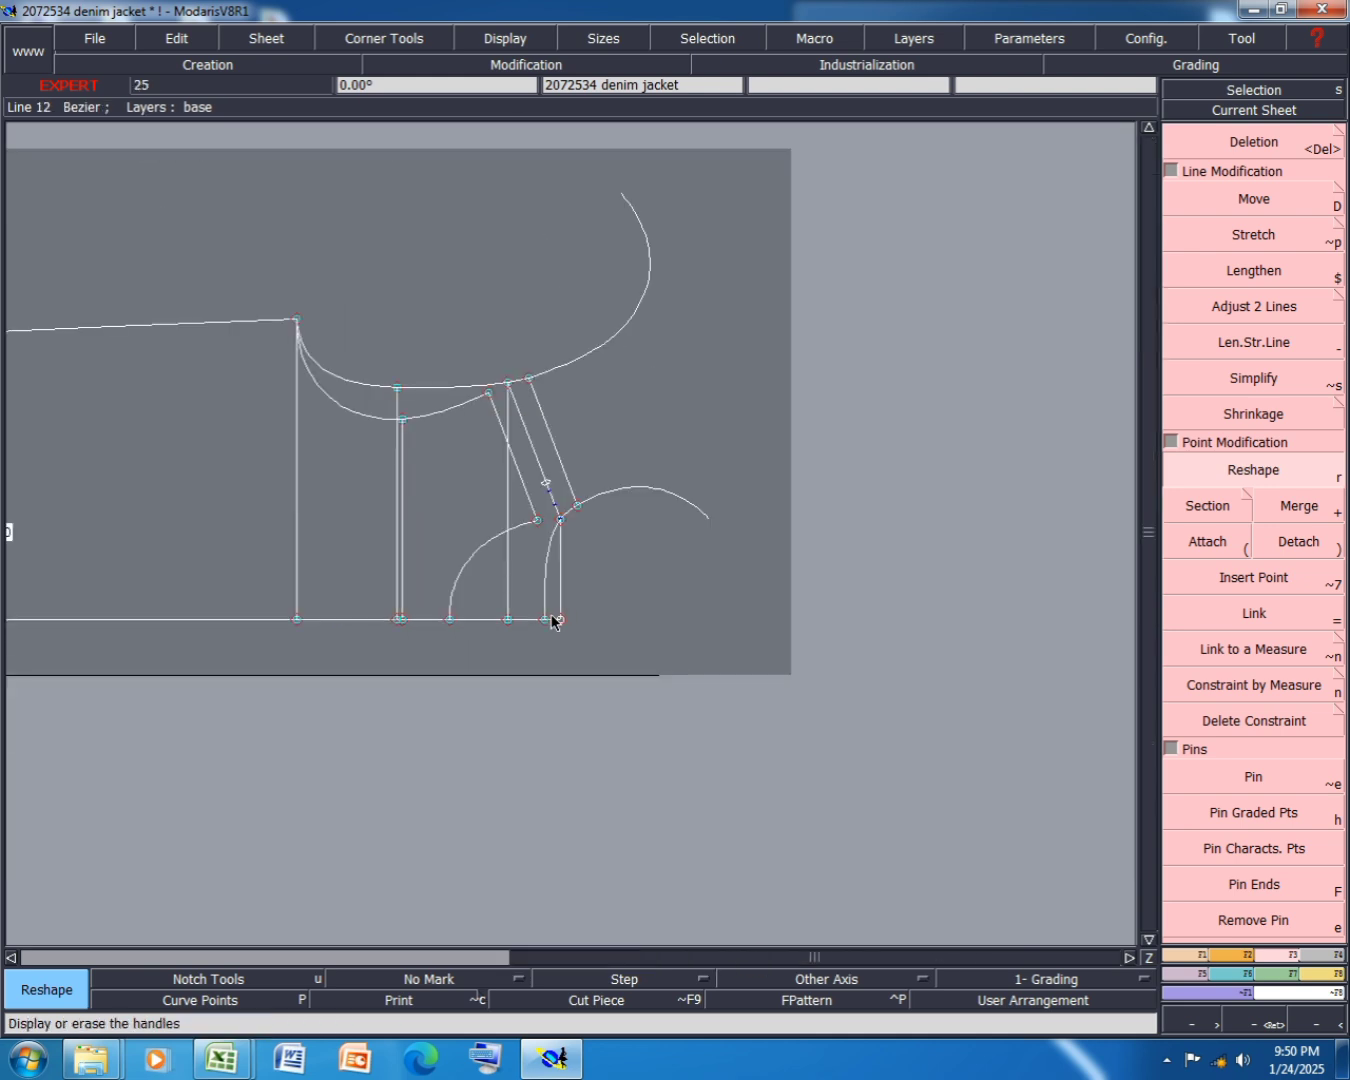
{"action": "key", "text": "ctrl+s"}
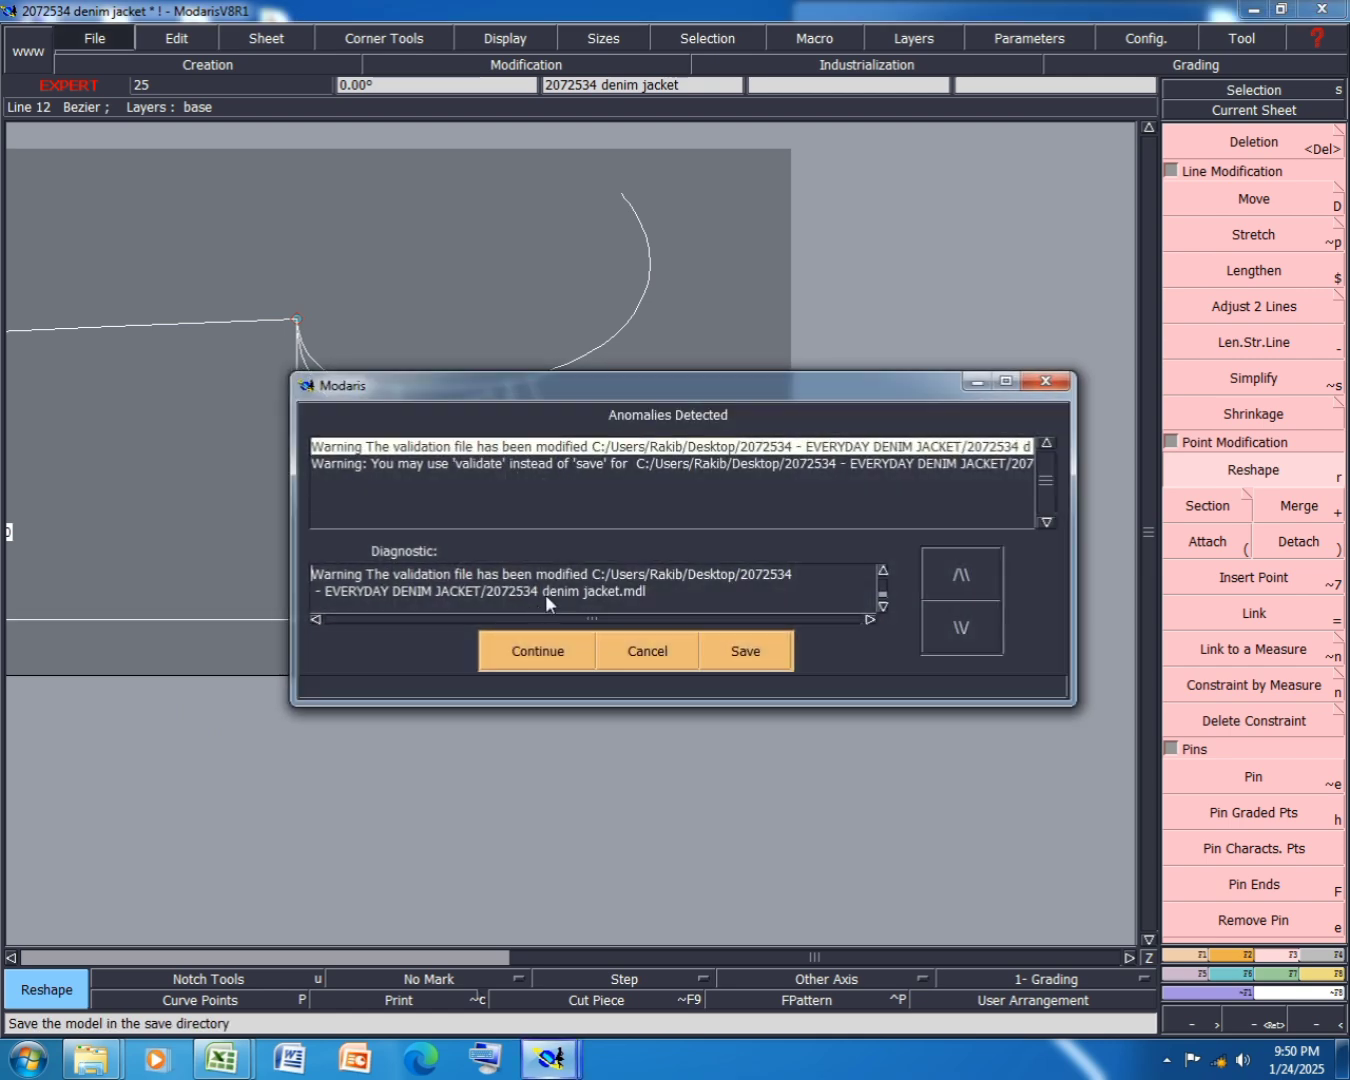
{"action": "left_click", "coordinate": [522, 647]}
- Delete the mirrored copies of the armhole and neckline curves beyond the shoulder lines
{"action": "left_click", "coordinate": [1247, 144]}
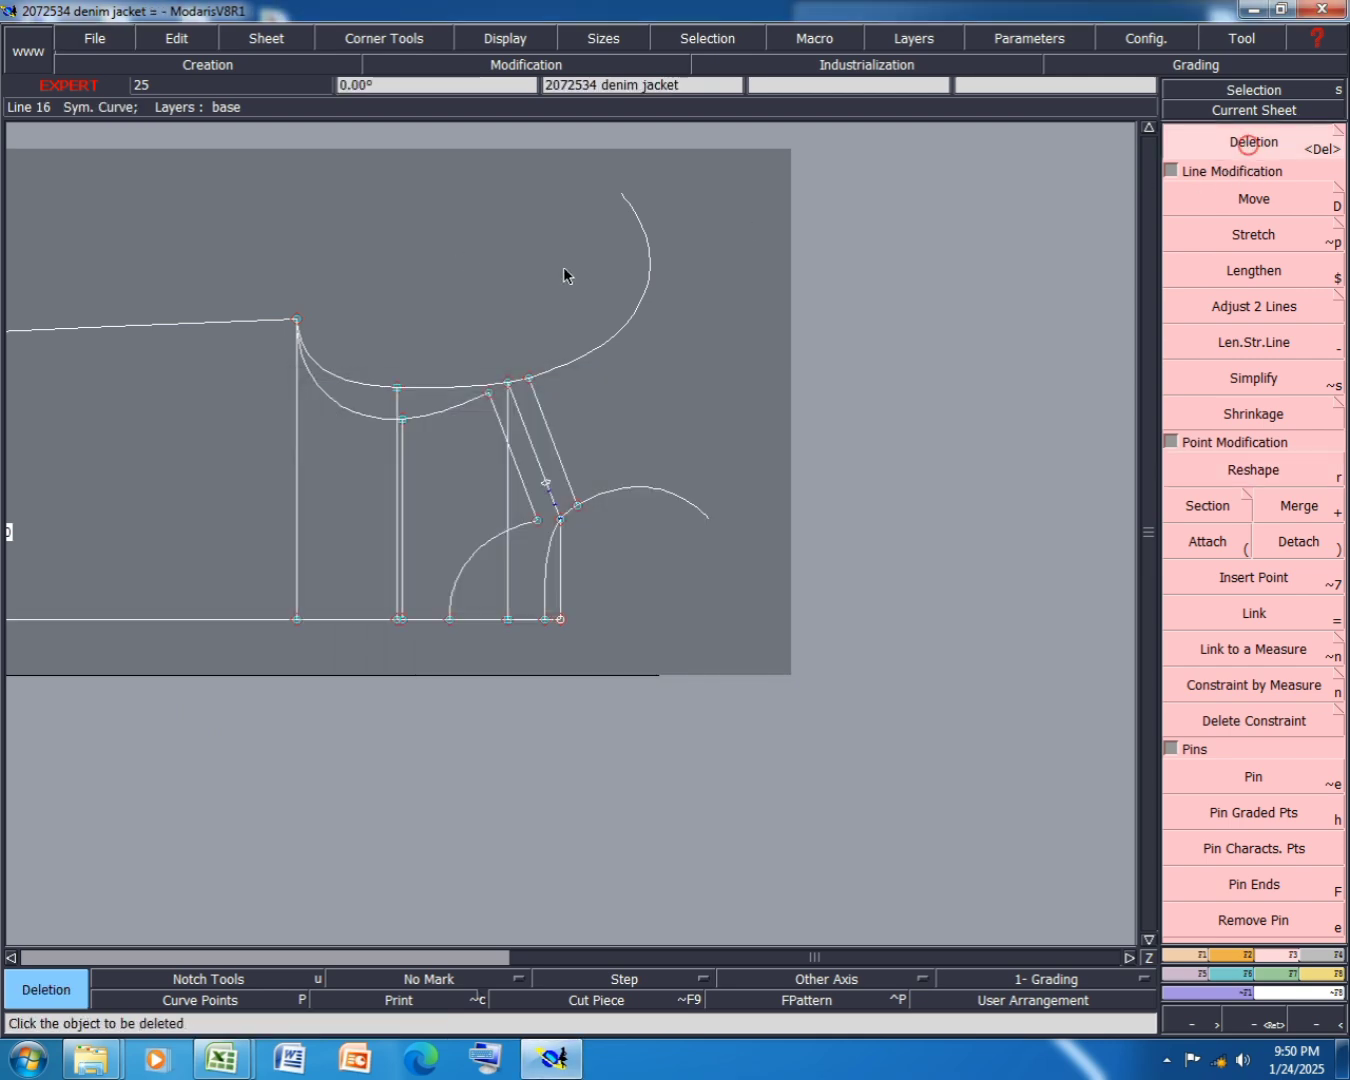
{"action": "left_click", "coordinate": [610, 345]}
{"action": "scroll", "coordinate": [600, 495], "scroll_direction": "up", "scroll_amount": 5}
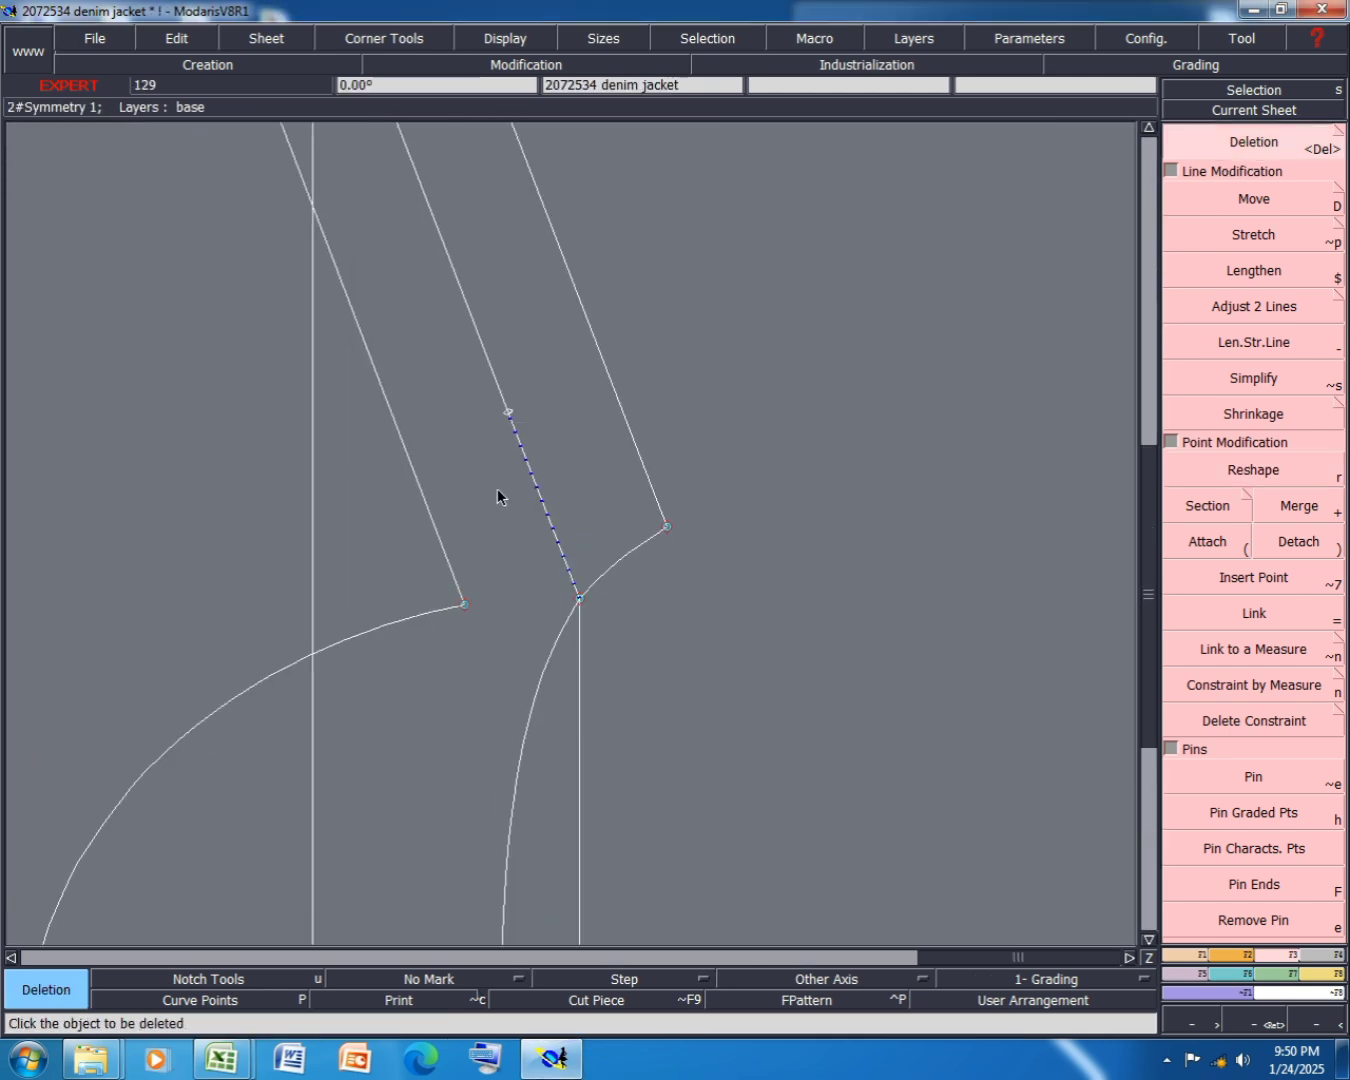
- Erase the symmetry axis lying on the middle shoulder line and save the model
{"action": "left_click", "coordinate": [902, 42]}
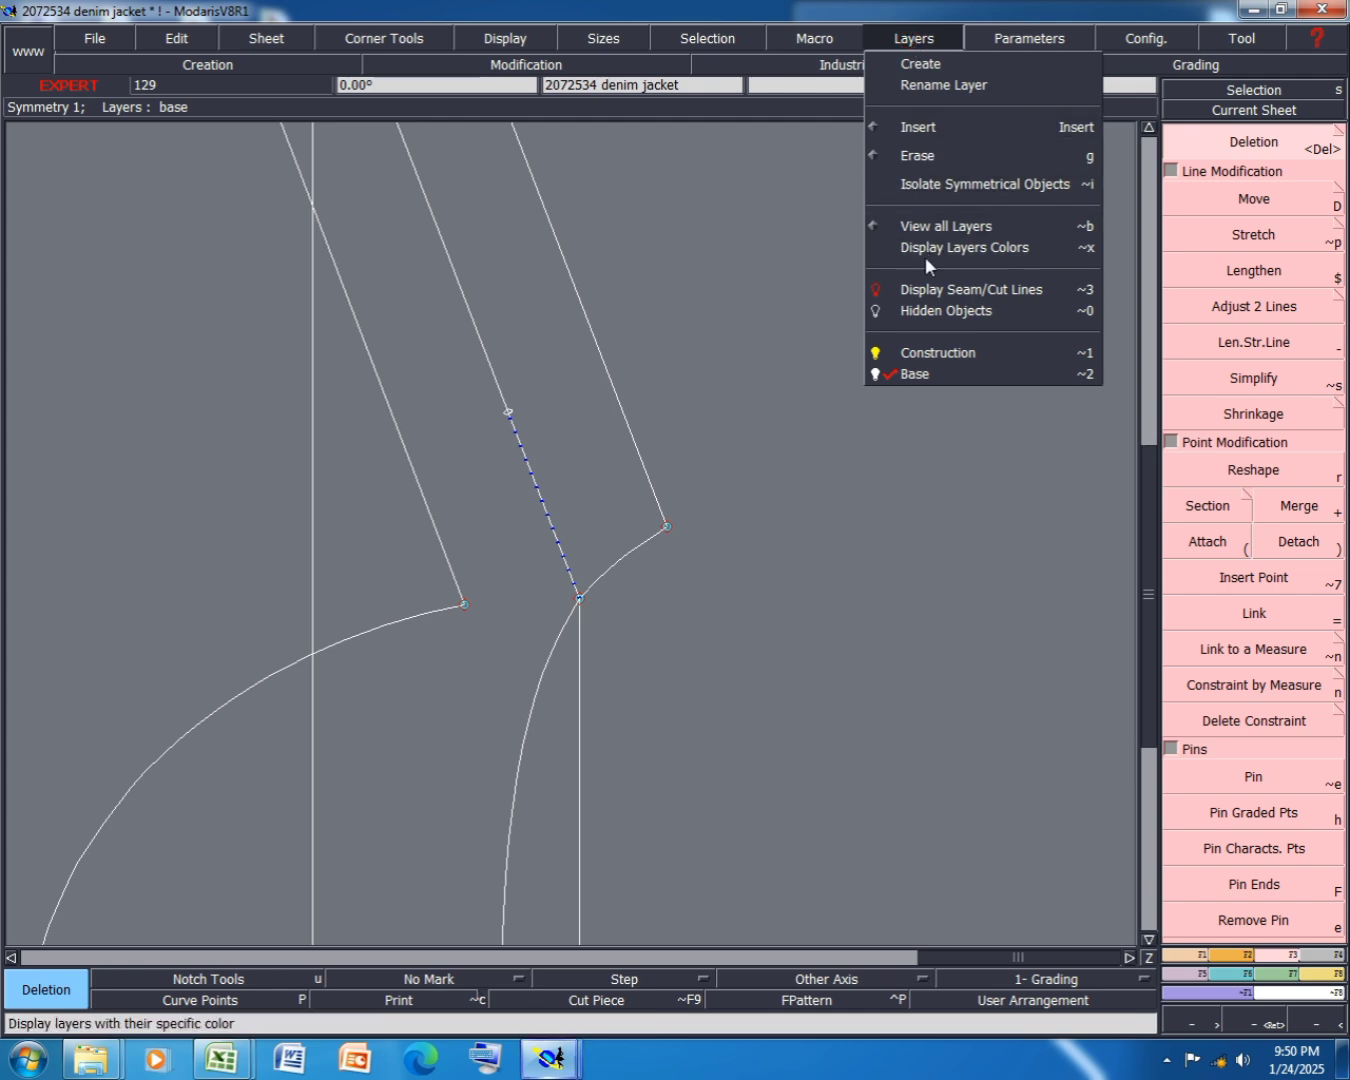
{"action": "left_click", "coordinate": [938, 157]}
{"action": "left_click", "coordinate": [503, 412]}
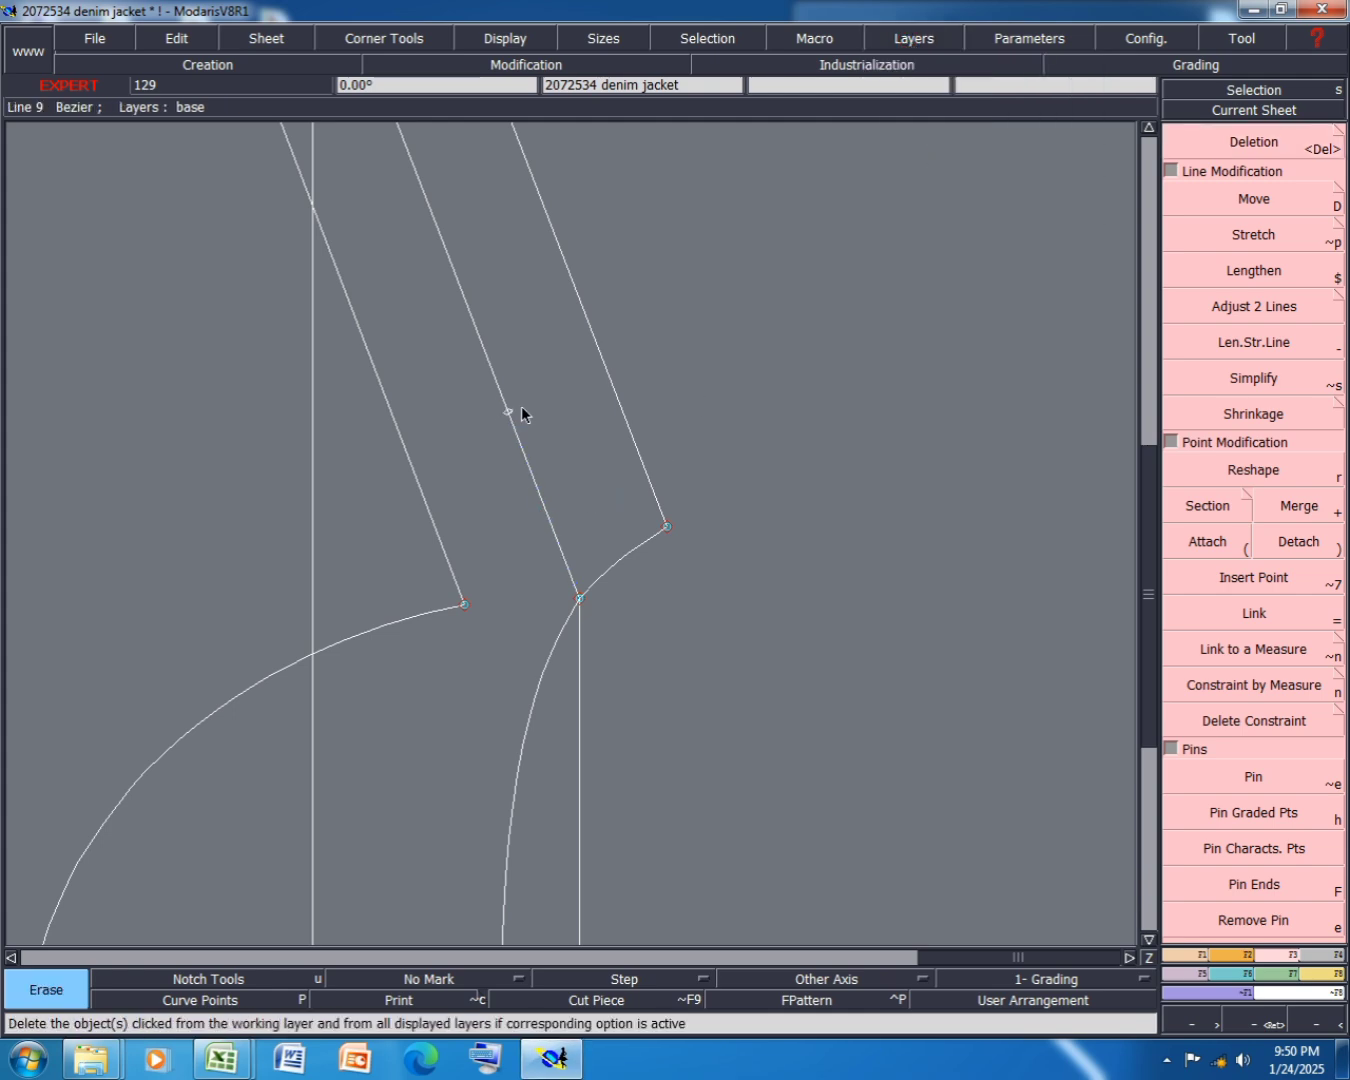
{"action": "scroll", "coordinate": [772, 440], "scroll_direction": "down", "scroll_amount": 4}
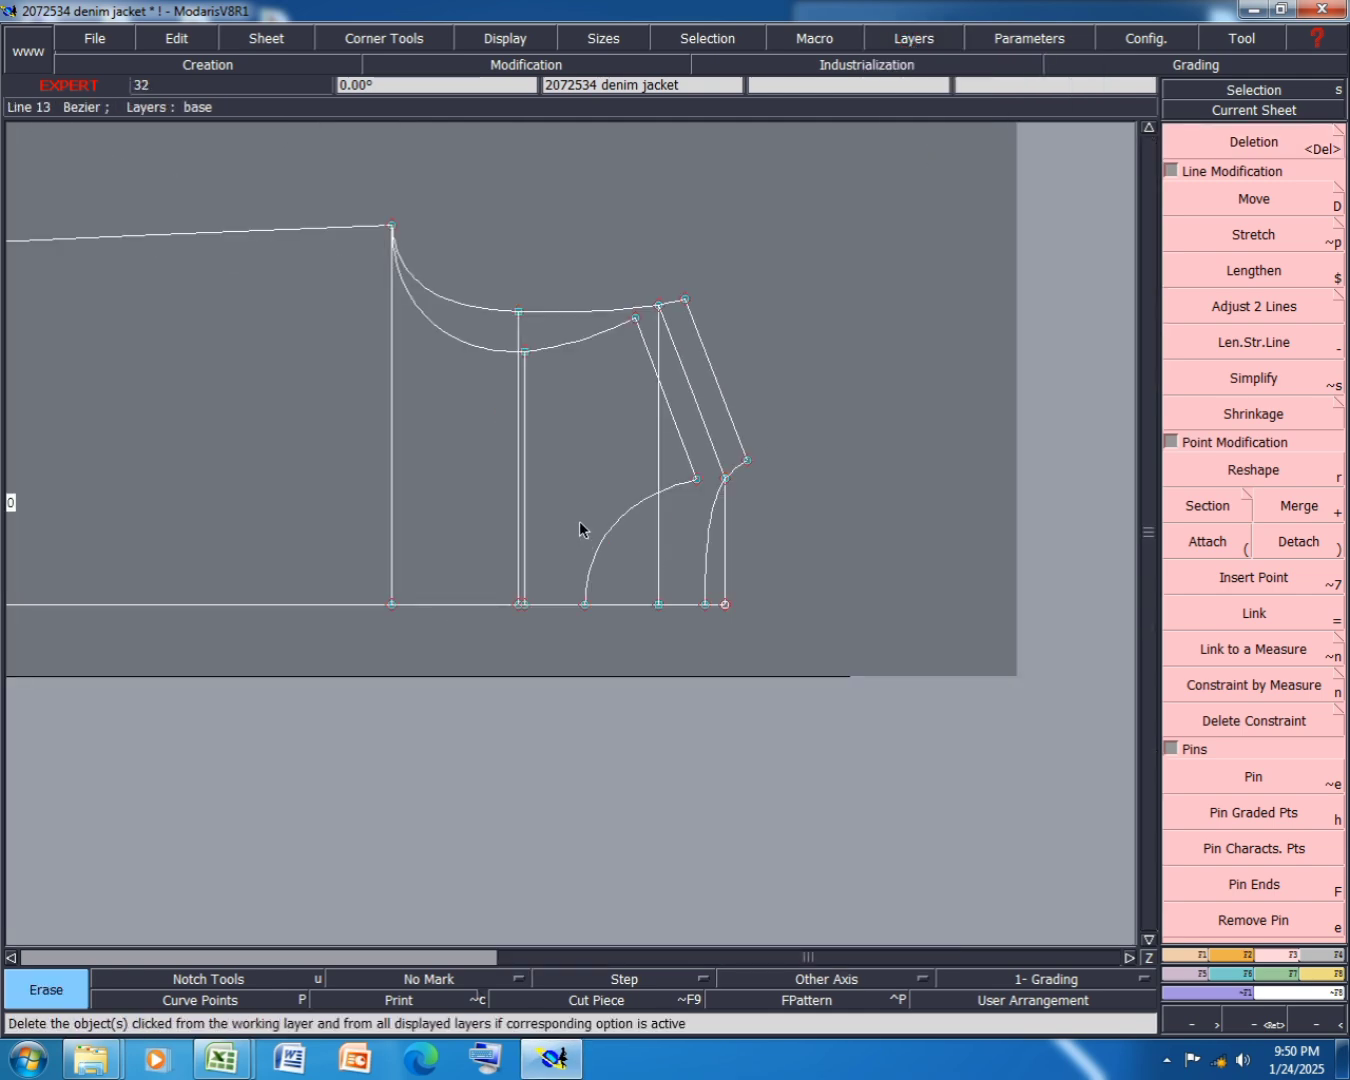
{"action": "key", "text": "ctrl+s"}
{"action": "left_click", "coordinate": [550, 650]}
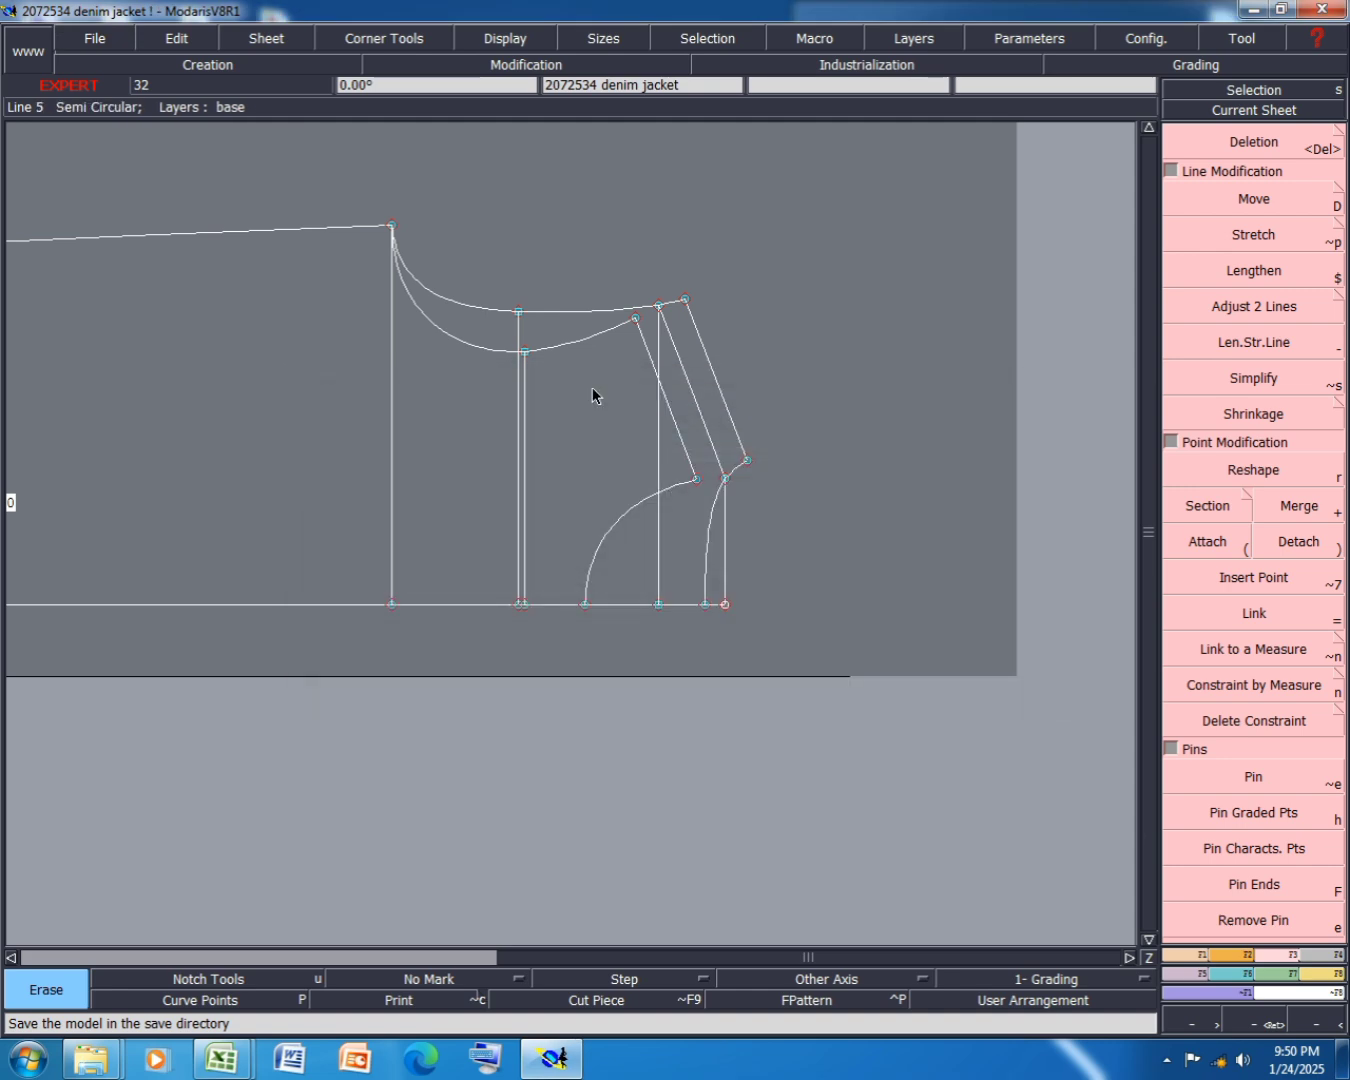
- Mirror the front and back neckline curves across a symmetry axis placed on the centre line at the front neck point
{"action": "scroll", "coordinate": [577, 375], "scroll_direction": "down", "scroll_amount": 2}
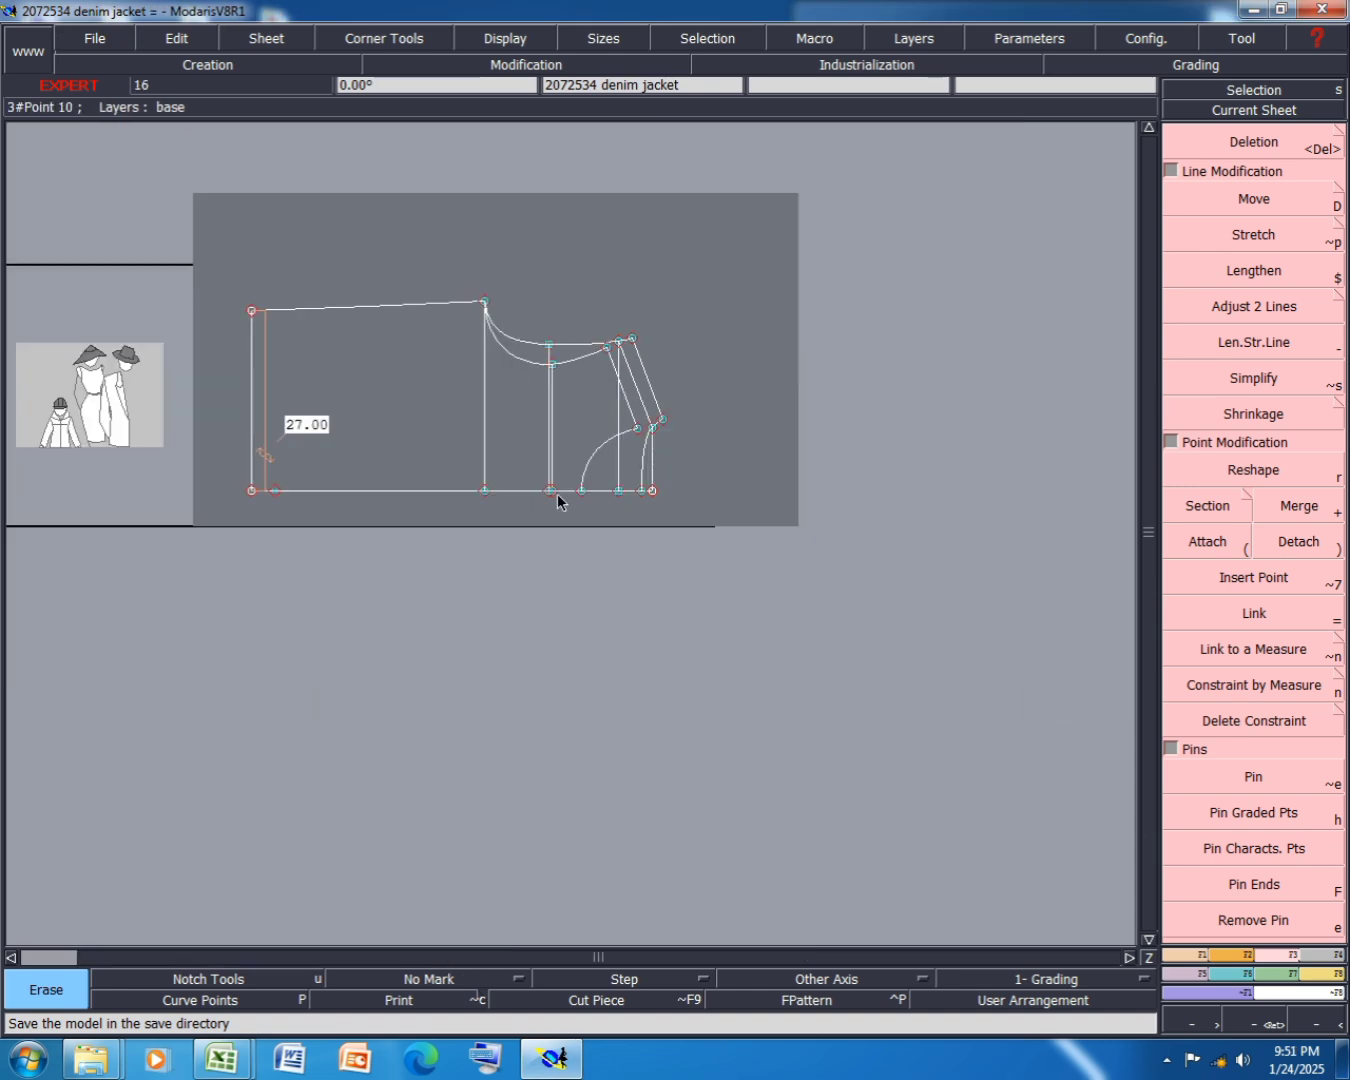
{"action": "scroll", "coordinate": [559, 499], "scroll_direction": "up", "scroll_amount": 1}
{"action": "scroll", "coordinate": [764, 594], "scroll_direction": "up", "scroll_amount": 1}
{"action": "left_click", "coordinate": [1192, 957]}
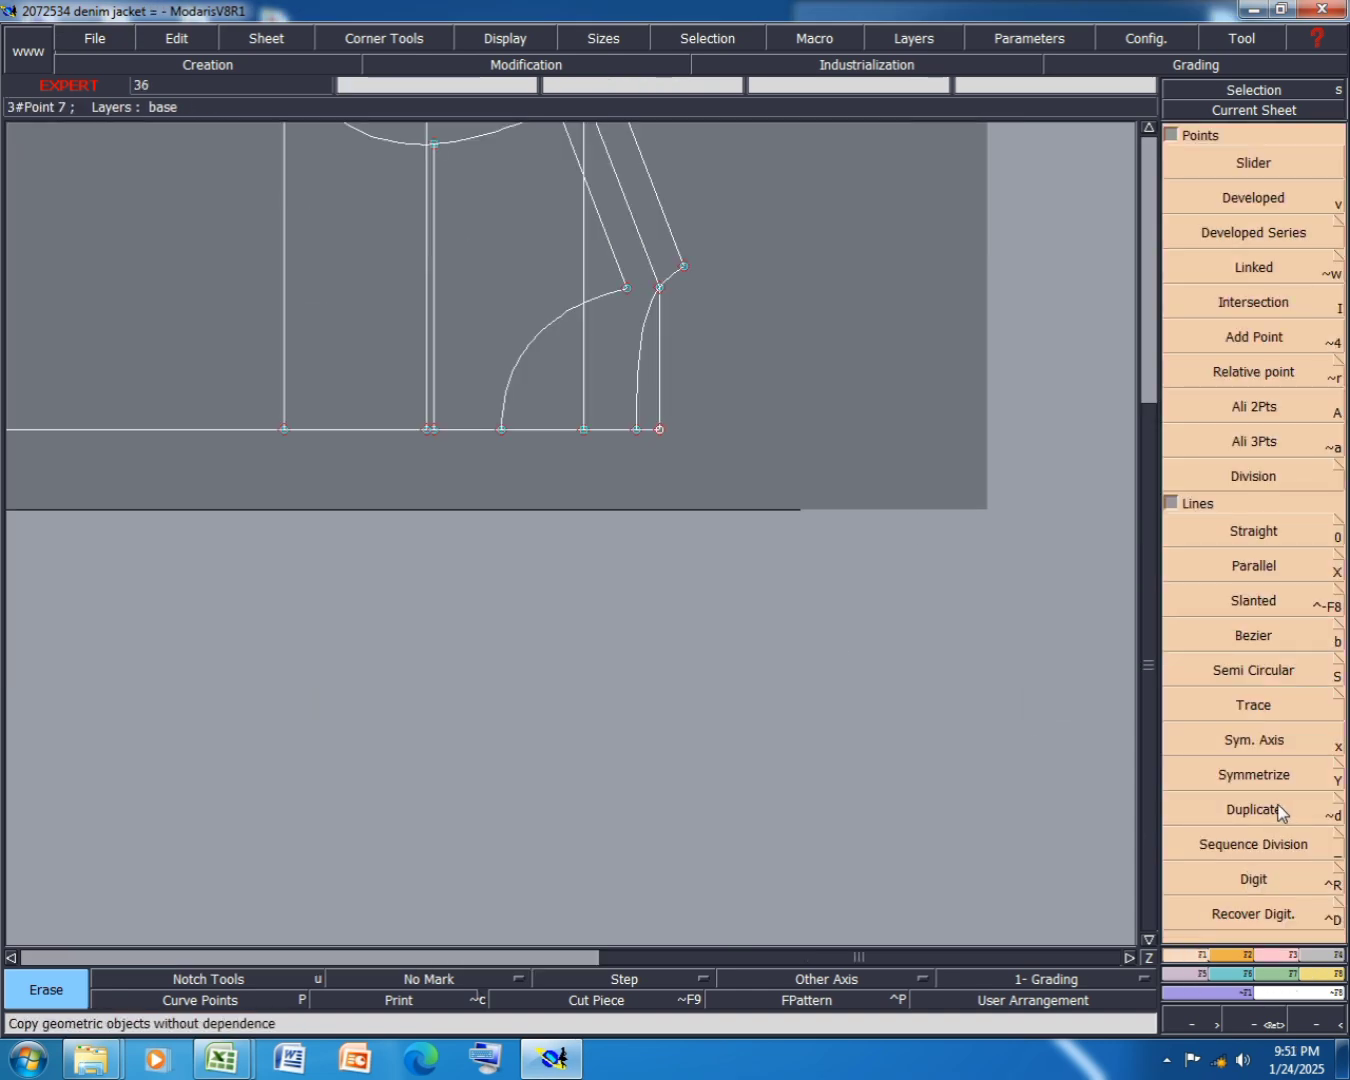
{"action": "left_click", "coordinate": [1281, 741]}
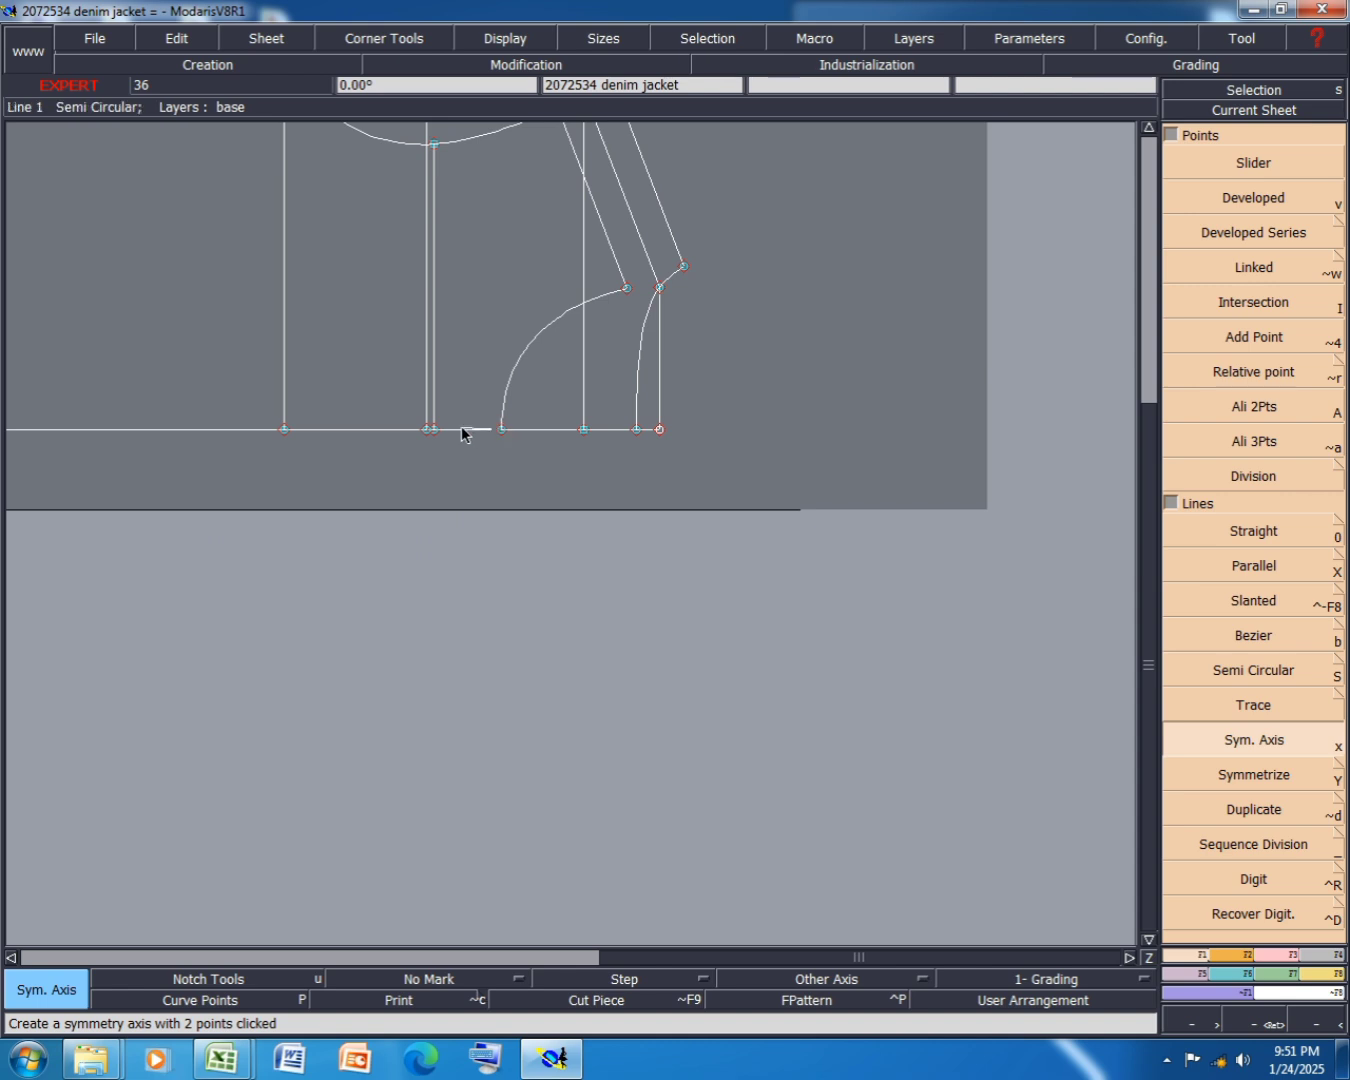
{"action": "left_click", "coordinate": [501, 429]}
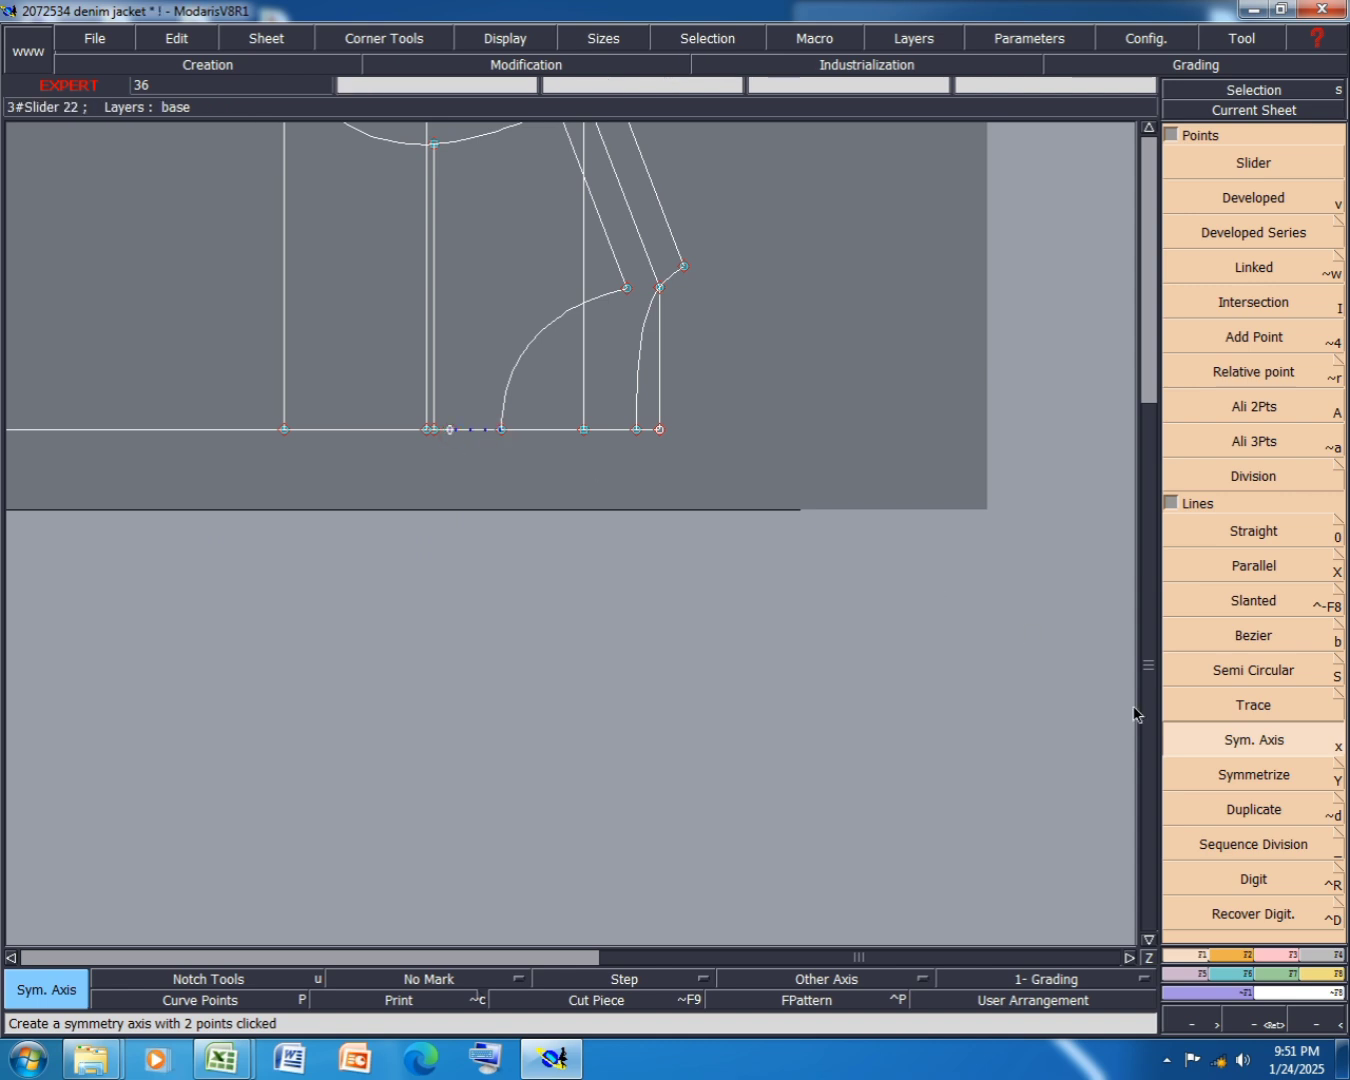
{"action": "left_click", "coordinate": [1255, 776]}
{"action": "left_click", "coordinate": [520, 366]}
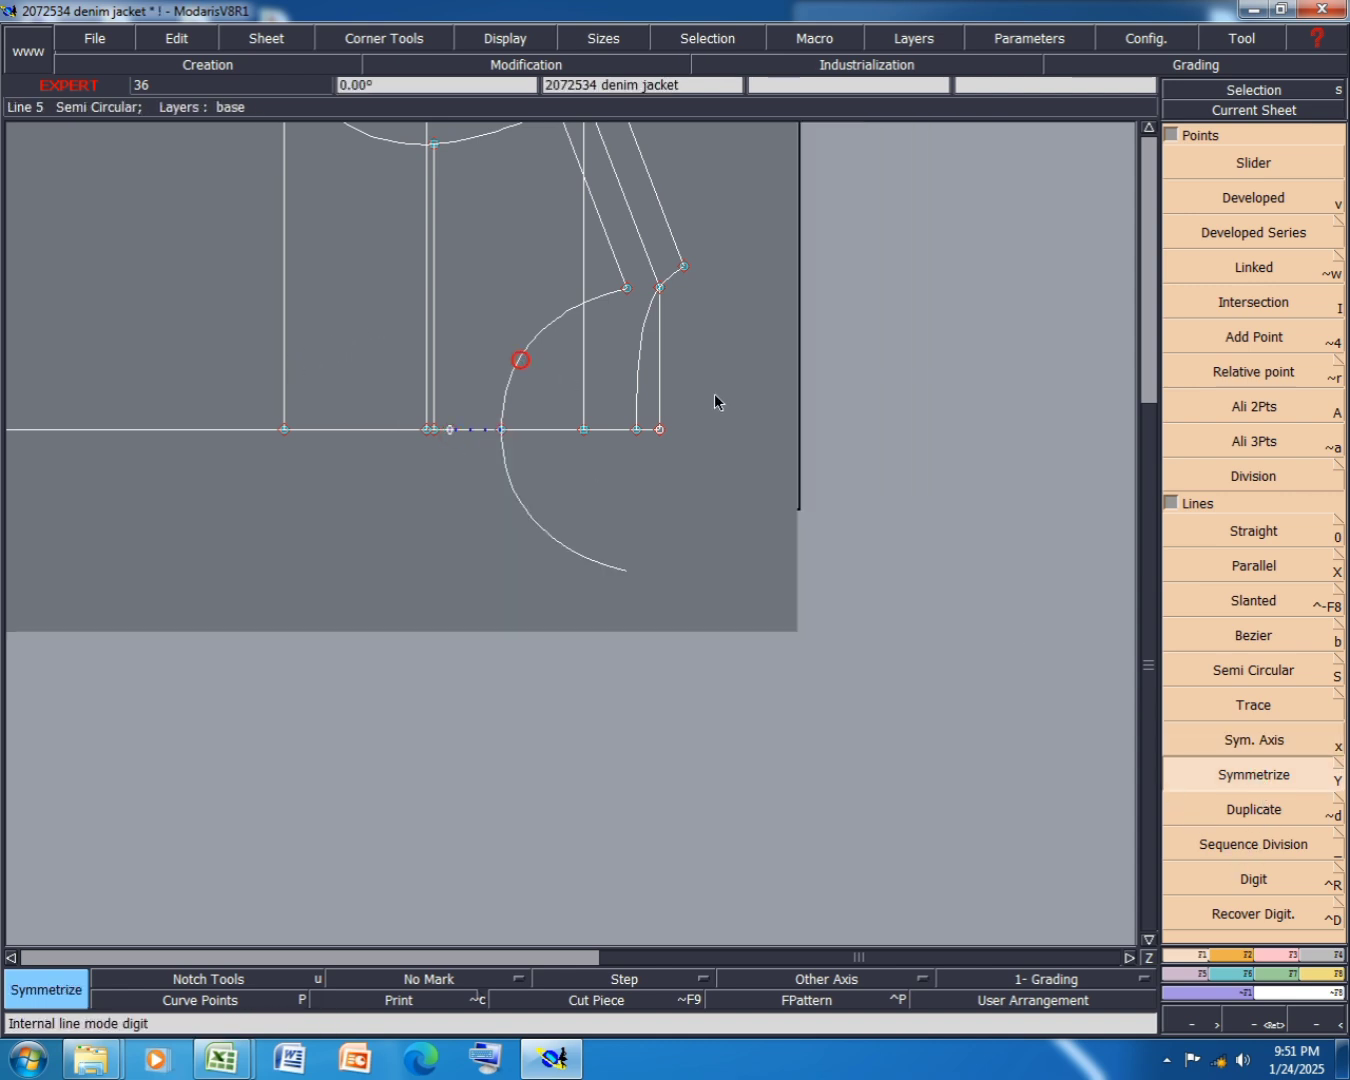
{"action": "left_click", "coordinate": [632, 396]}
{"action": "scroll", "coordinate": [492, 525], "scroll_direction": "up", "scroll_amount": 1}
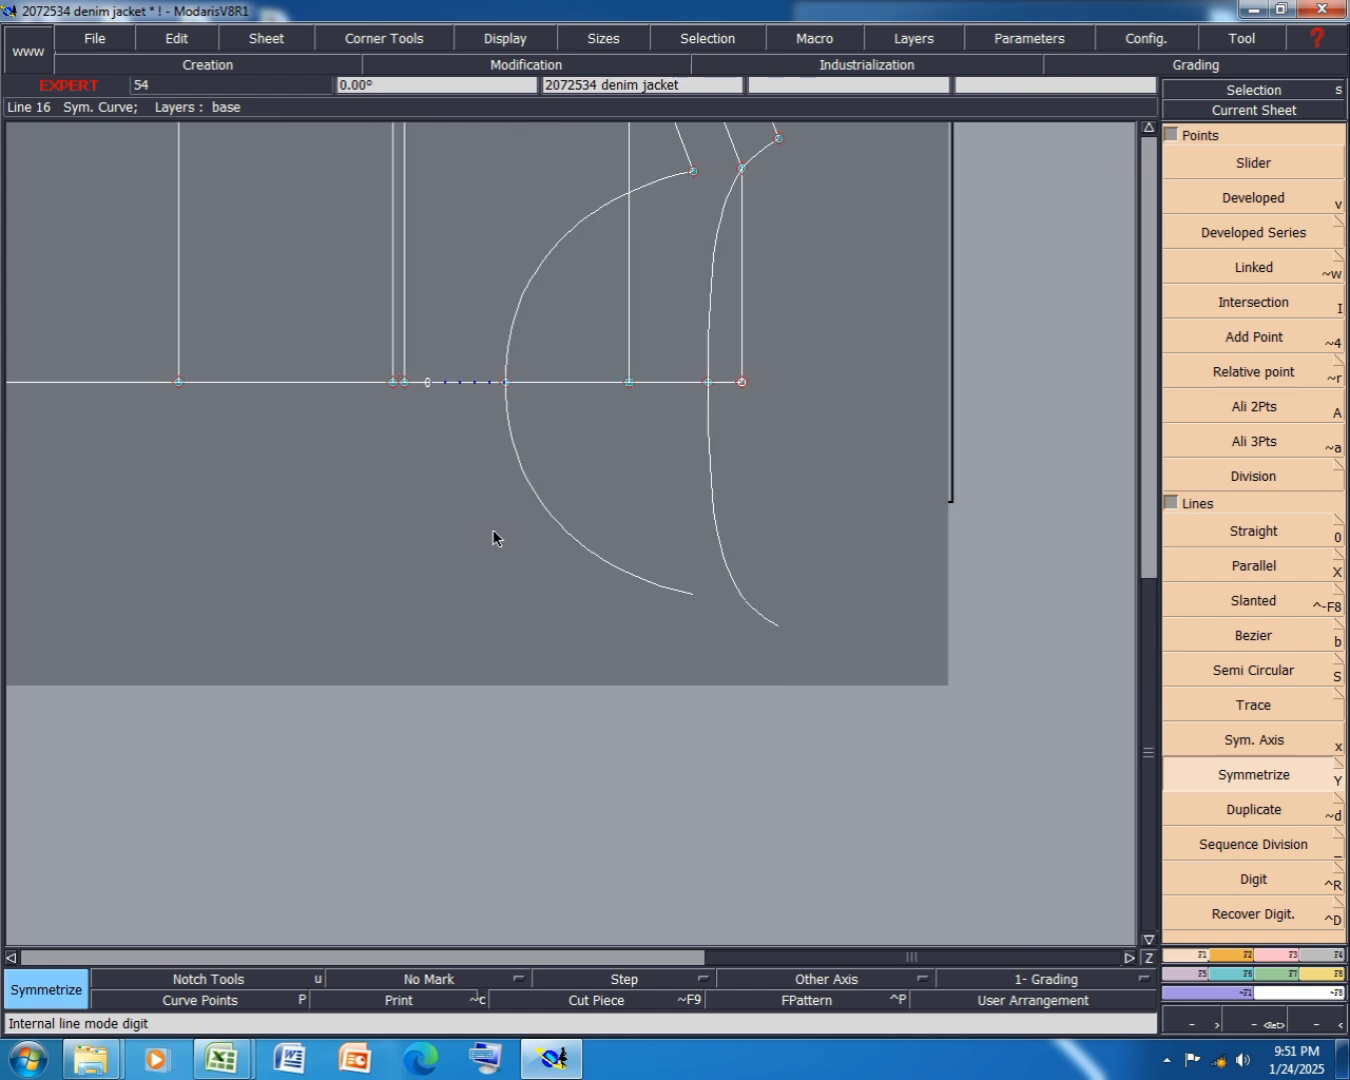
- Undo the neckline mirroring and its centre-line axis, keeping the shoulder symmetry axis erased
{"action": "key", "text": "ctrl+z"}
{"action": "key", "text": "ctrl+z"}
{"action": "key", "text": "ctrl+z"}
{"action": "key", "text": "ctrl+z"}
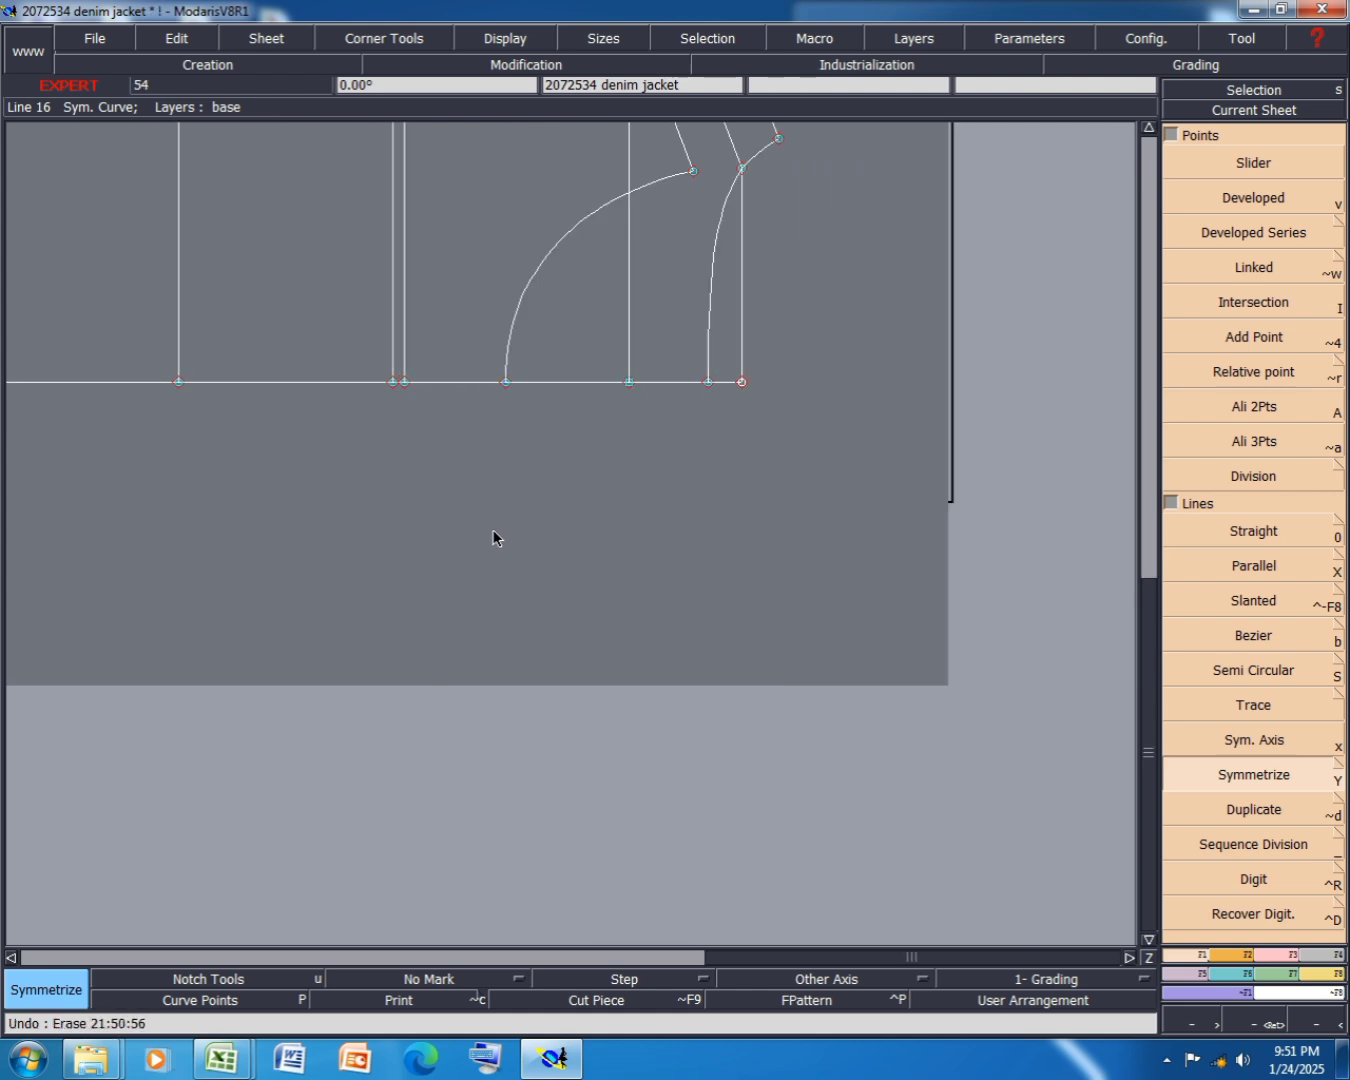
{"action": "key", "text": "ctrl+y"}
- Measure the back and front armhole curves from the underarm point to their outer shoulder points
{"action": "scroll", "coordinate": [530, 585], "scroll_direction": "down", "scroll_amount": 2}
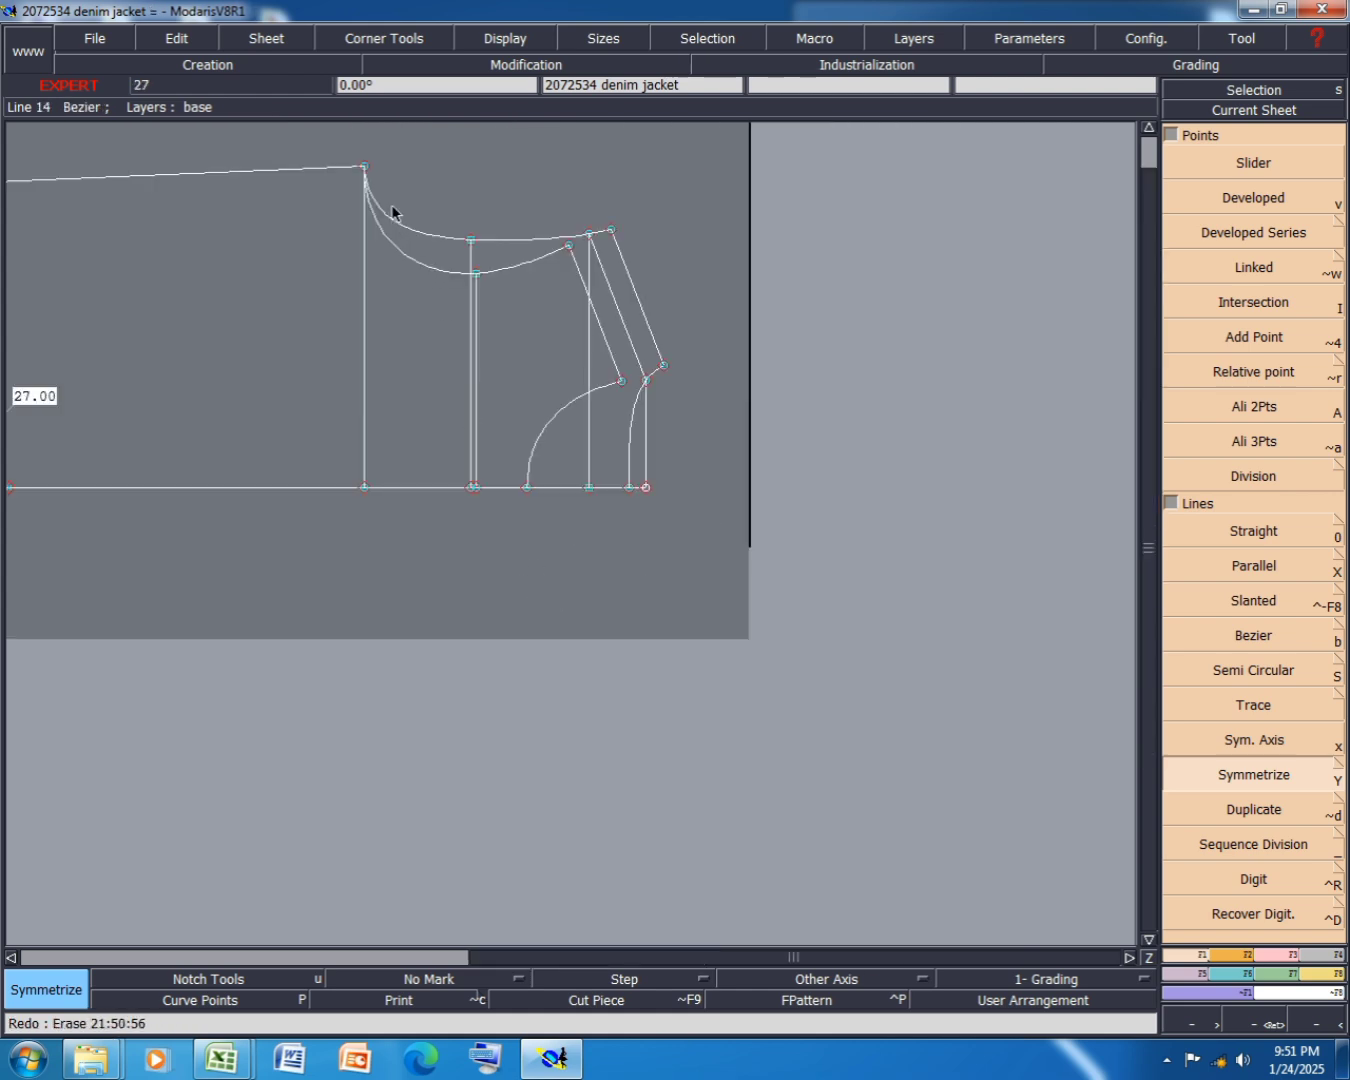
{"action": "scroll", "coordinate": [384, 202], "scroll_direction": "up", "scroll_amount": 2}
{"action": "key", "text": "l"}
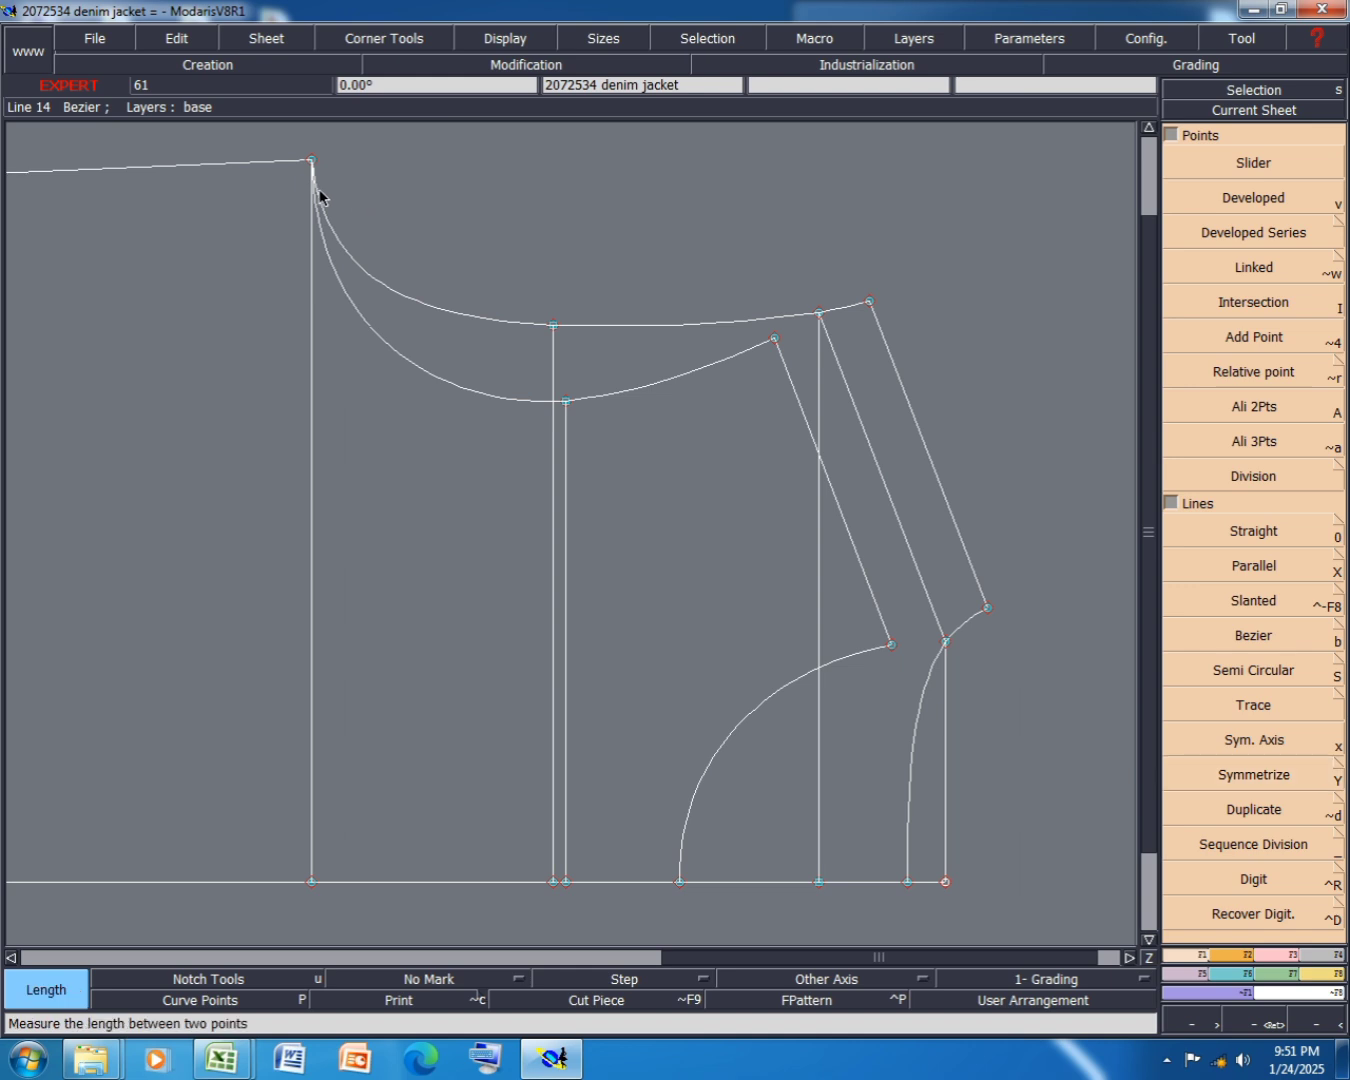
{"action": "left_click", "coordinate": [312, 158]}
{"action": "left_click", "coordinate": [871, 302]}
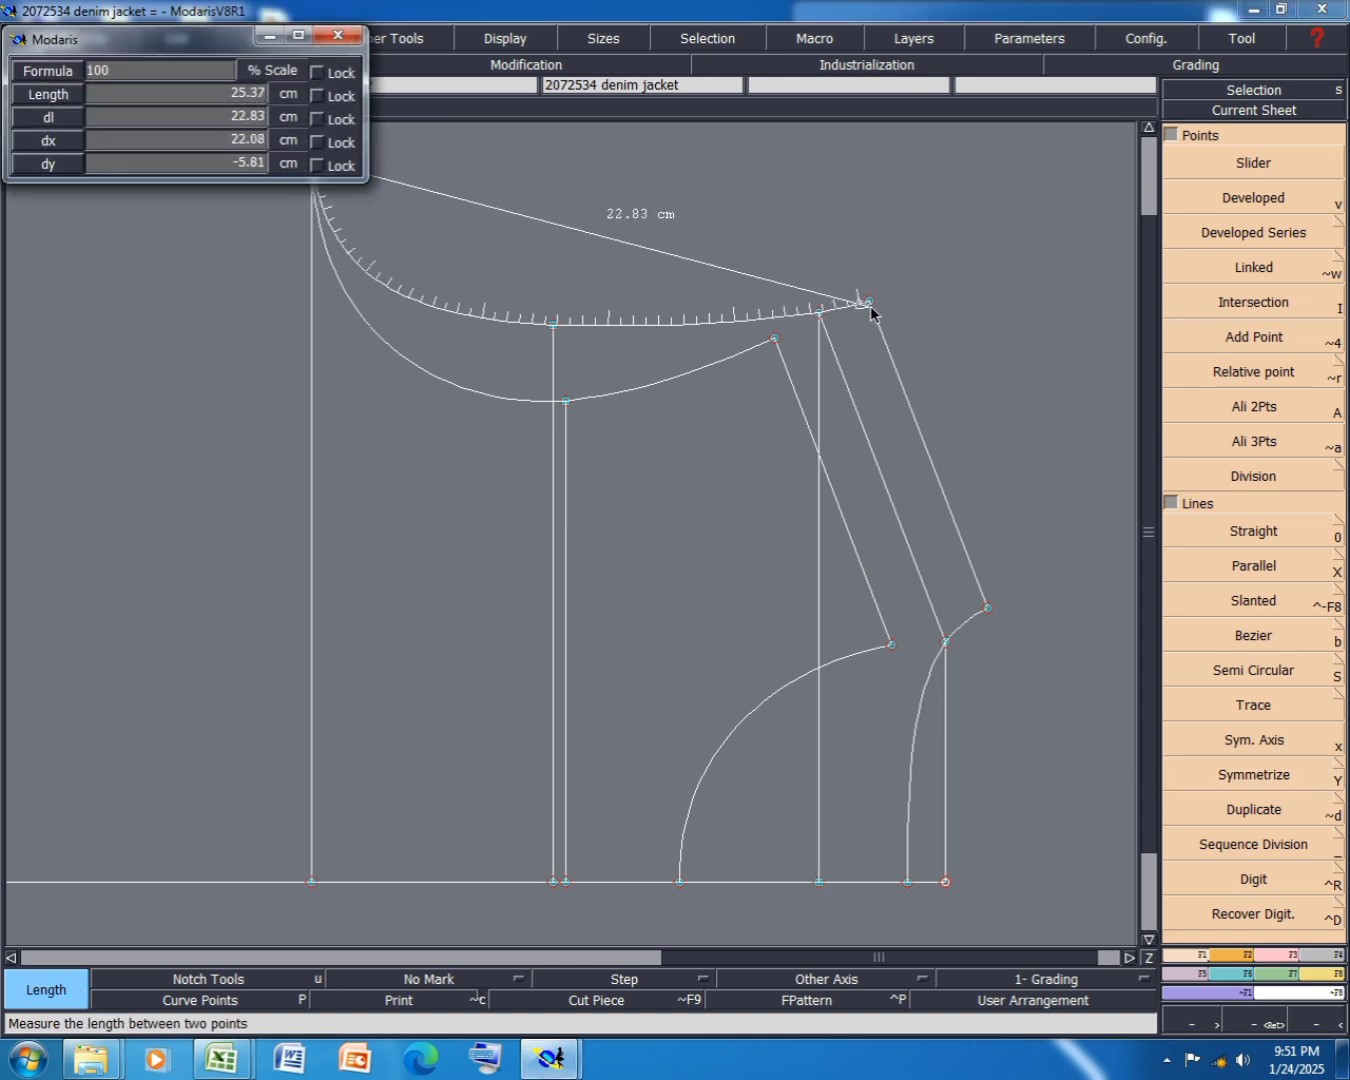
{"action": "scroll", "coordinate": [840, 430], "scroll_direction": "down", "scroll_amount": 3}
{"action": "scroll", "coordinate": [790, 395], "scroll_direction": "up", "scroll_amount": 2}
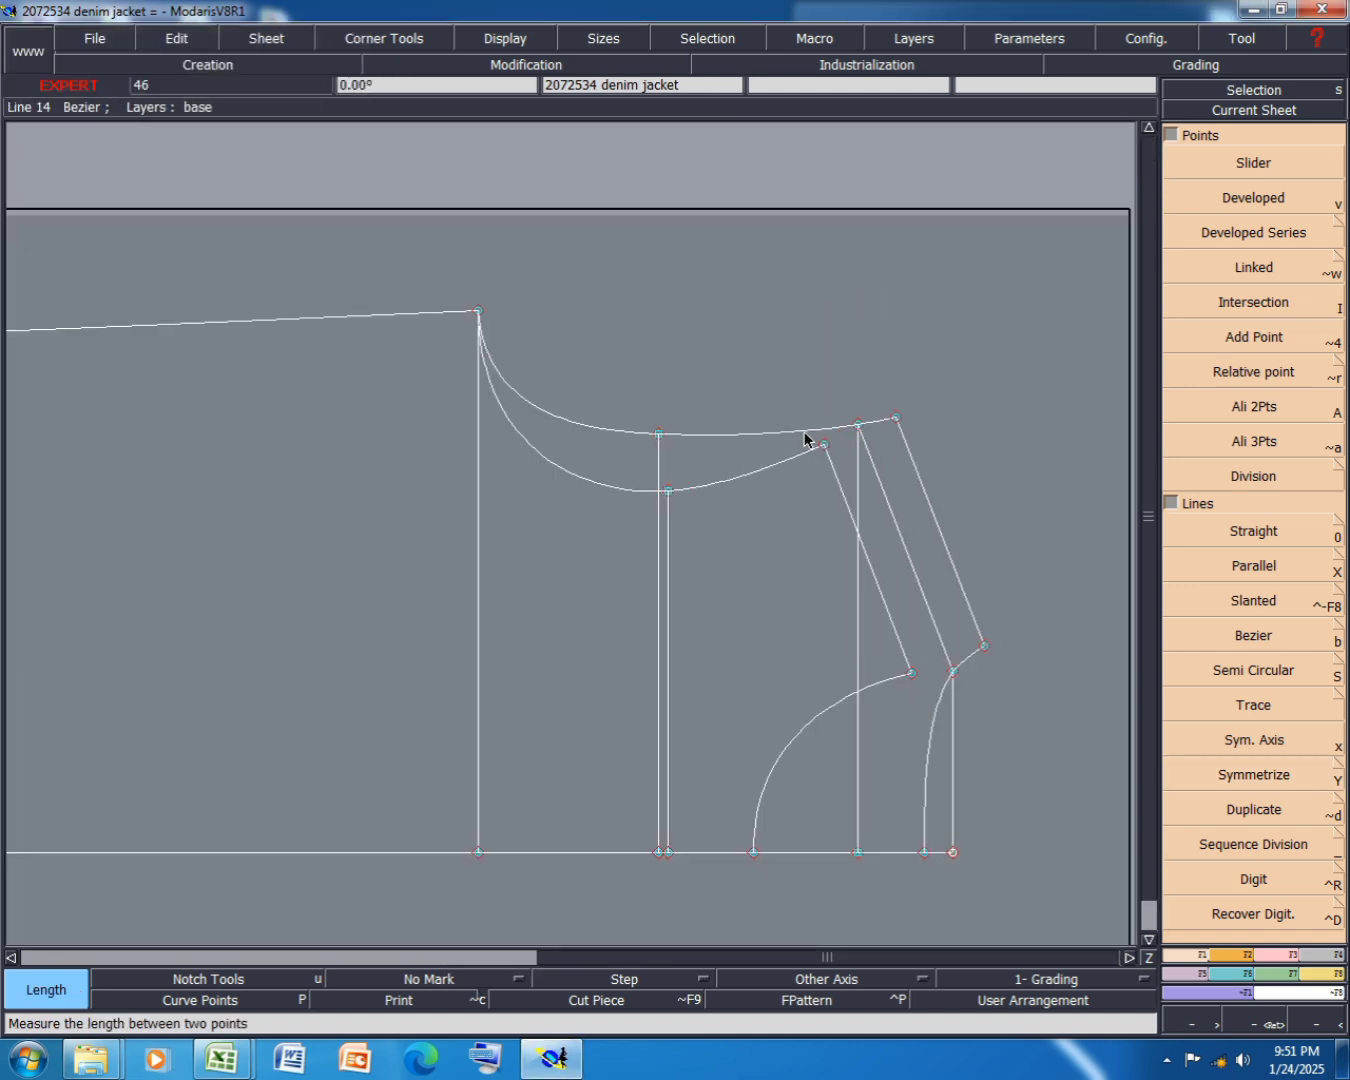
{"action": "left_click", "coordinate": [825, 444]}
{"action": "left_click", "coordinate": [477, 312]}
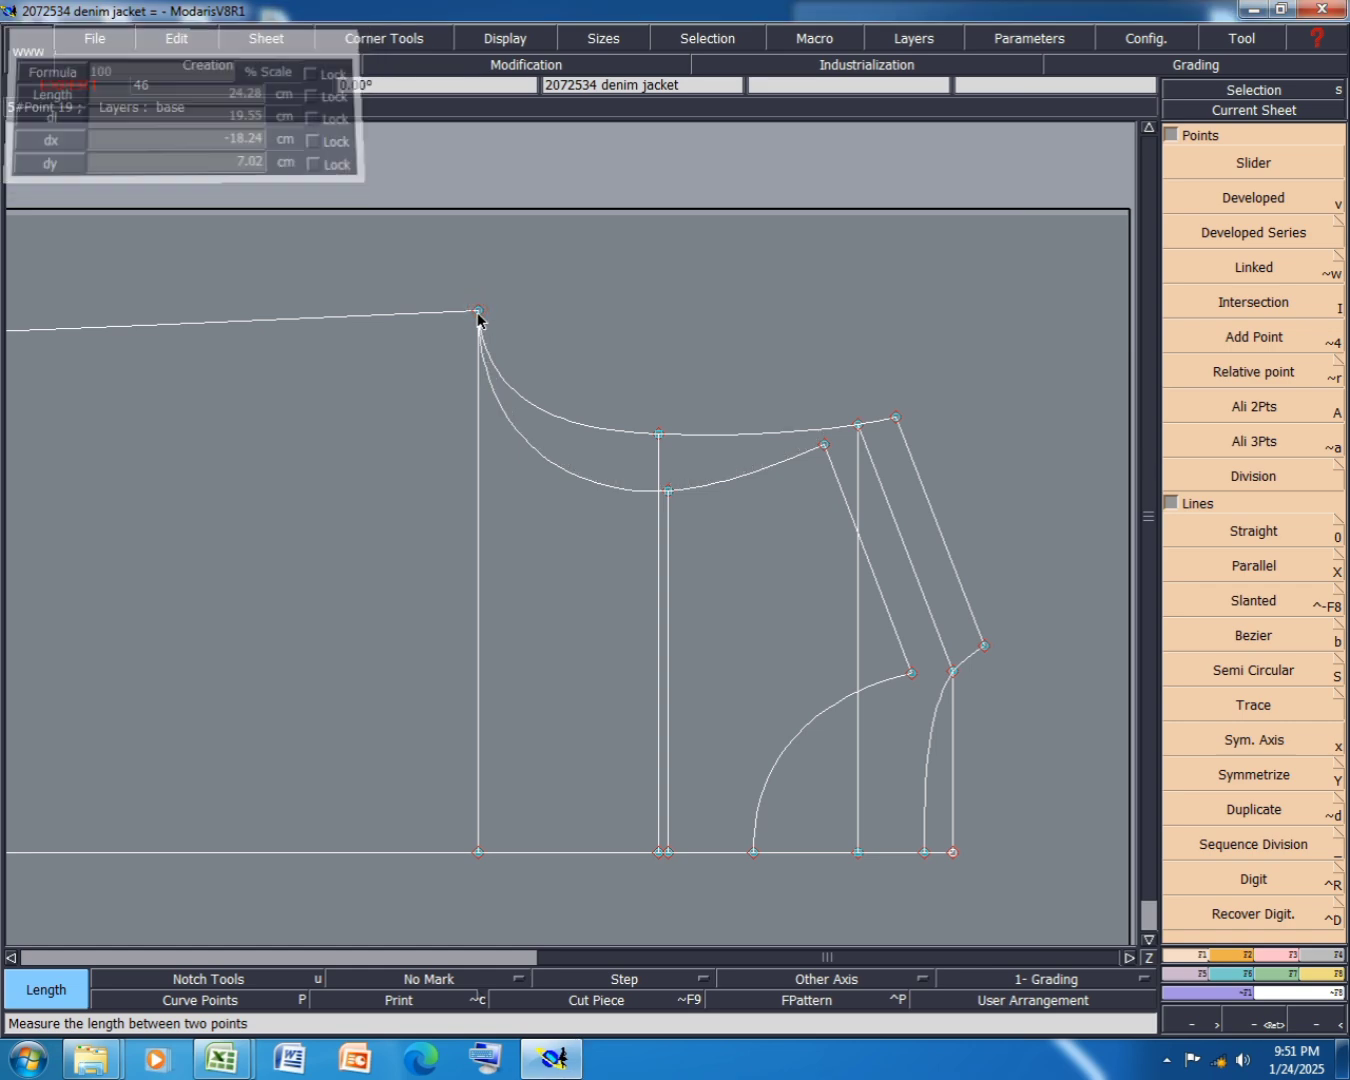
- Total the two armhole lengths in the measurement spreadsheet, clear the table and close it
{"action": "left_click", "coordinate": [1317, 975]}
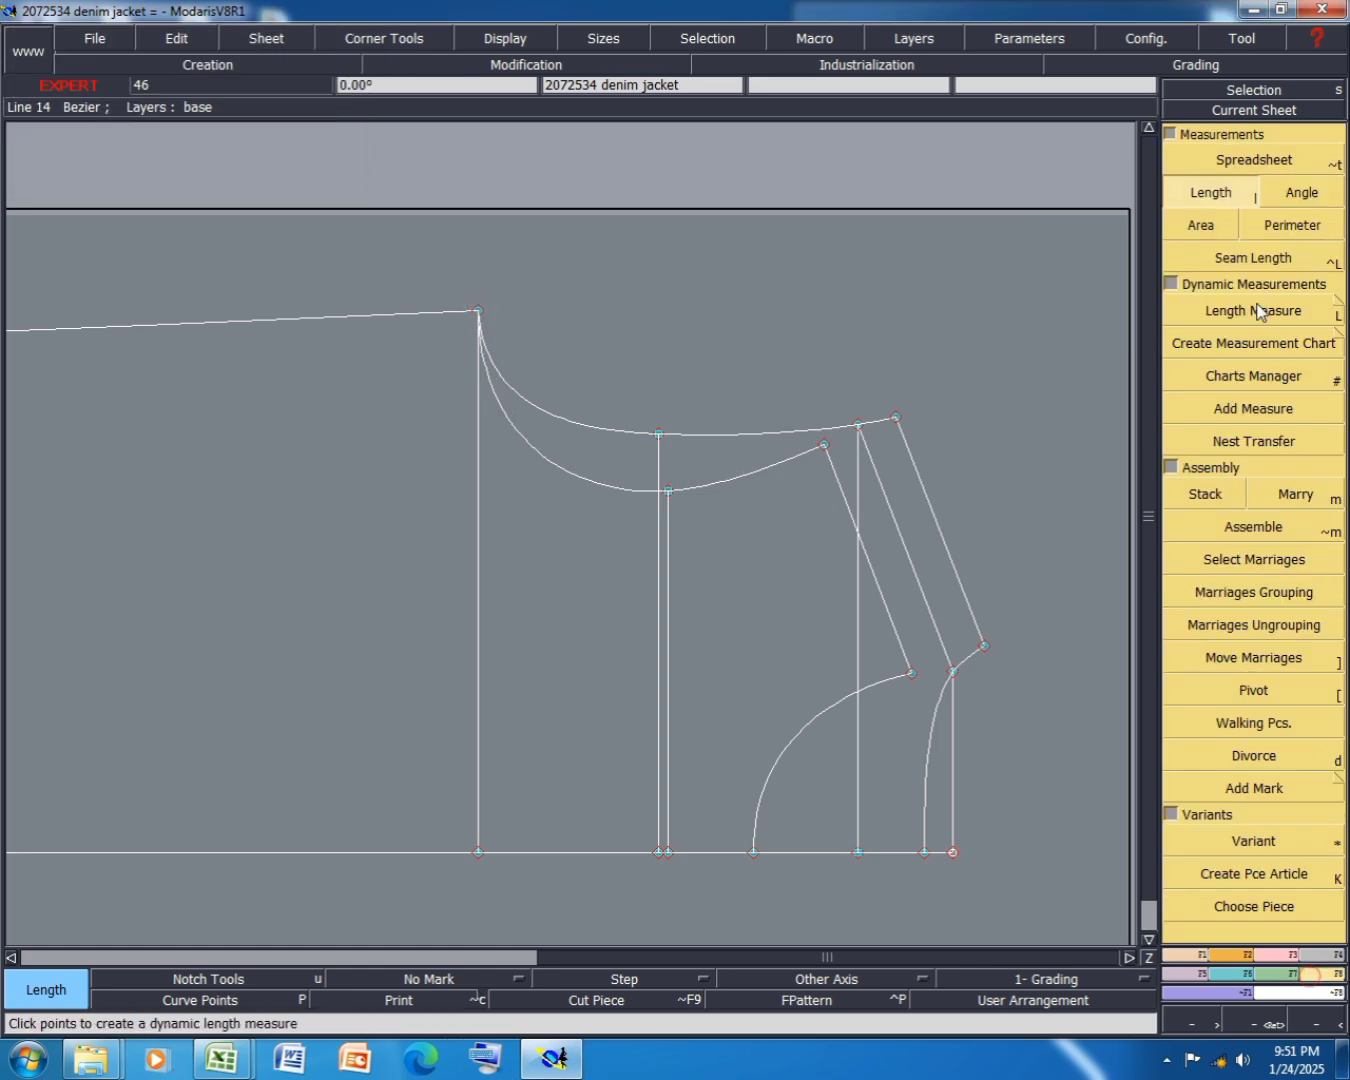
{"action": "left_click", "coordinate": [1256, 161]}
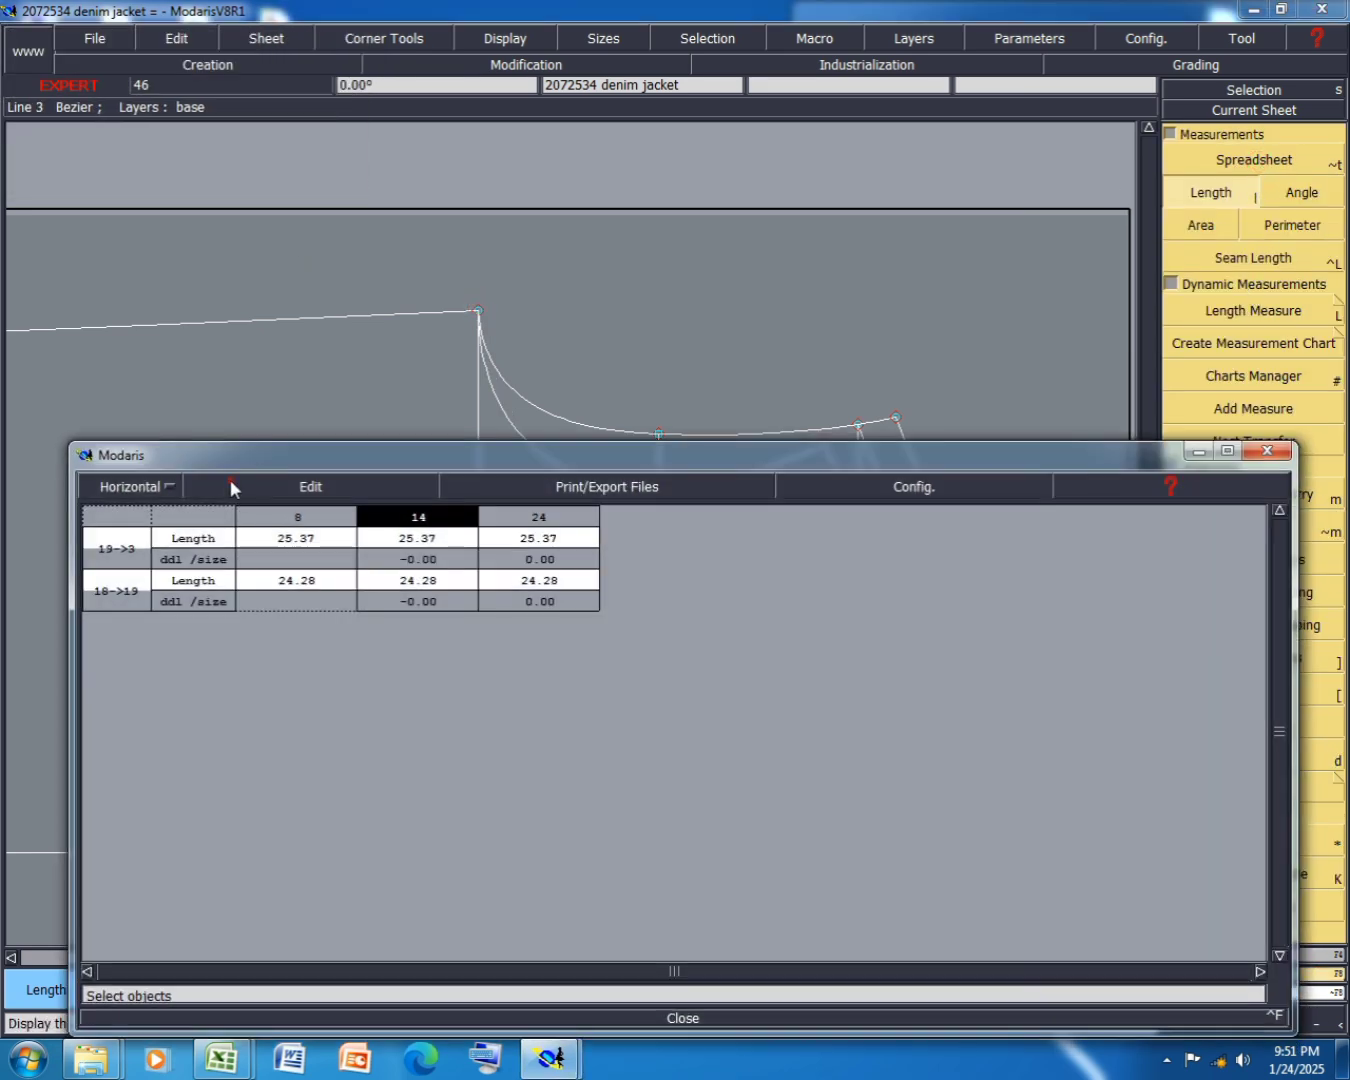
{"action": "left_click", "coordinate": [230, 484]}
{"action": "left_click", "coordinate": [244, 547]}
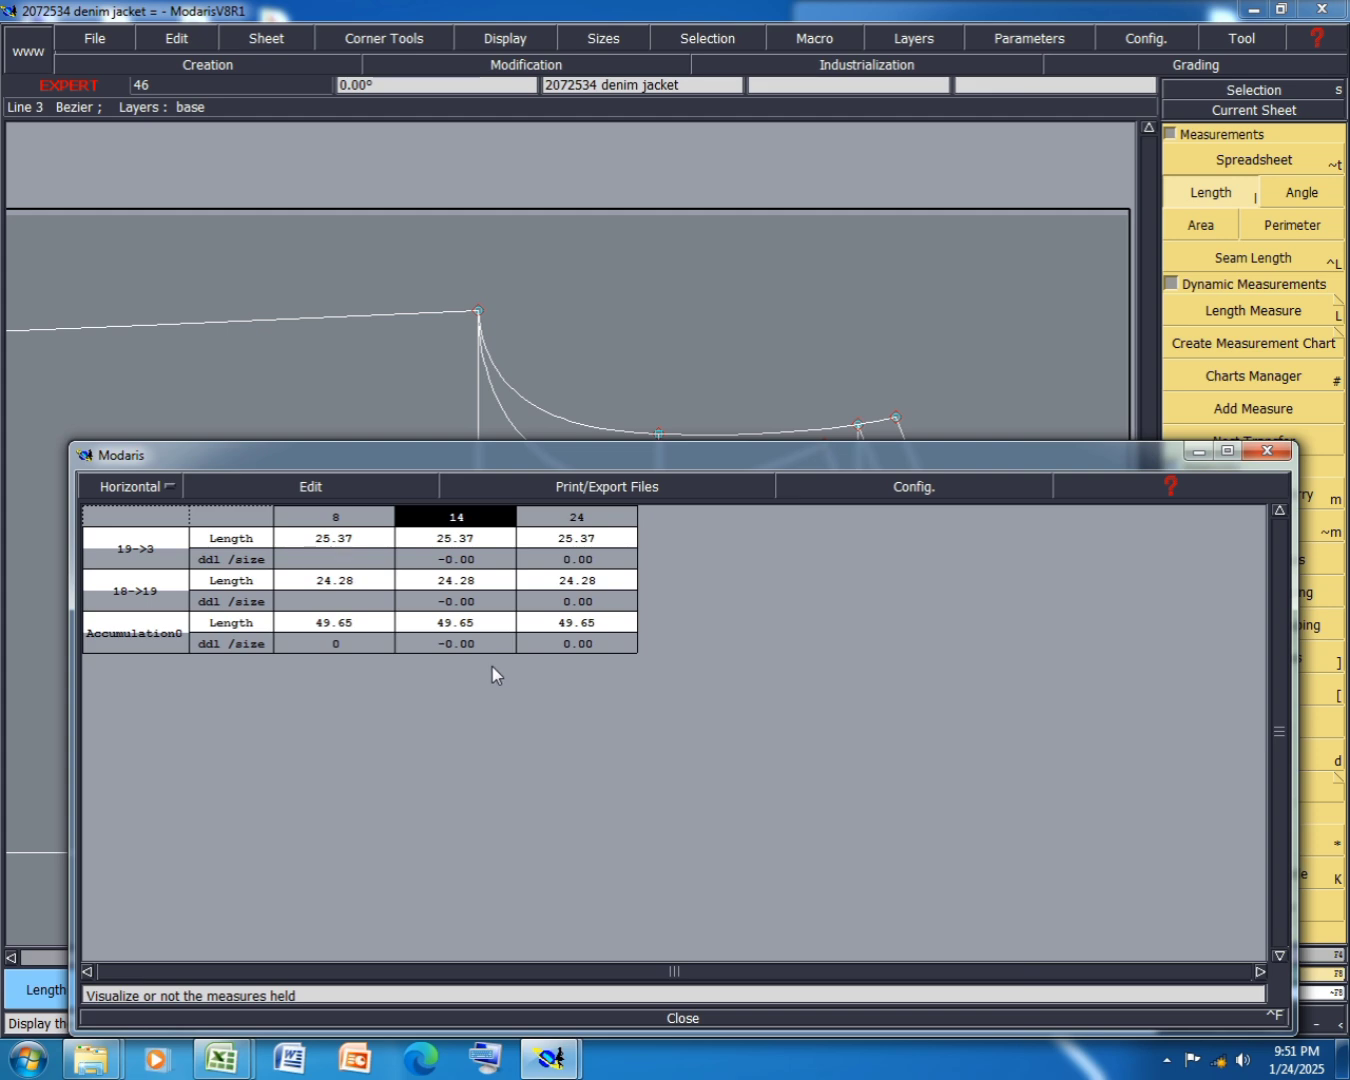
{"action": "left_click", "coordinate": [300, 487]}
{"action": "left_click", "coordinate": [289, 600]}
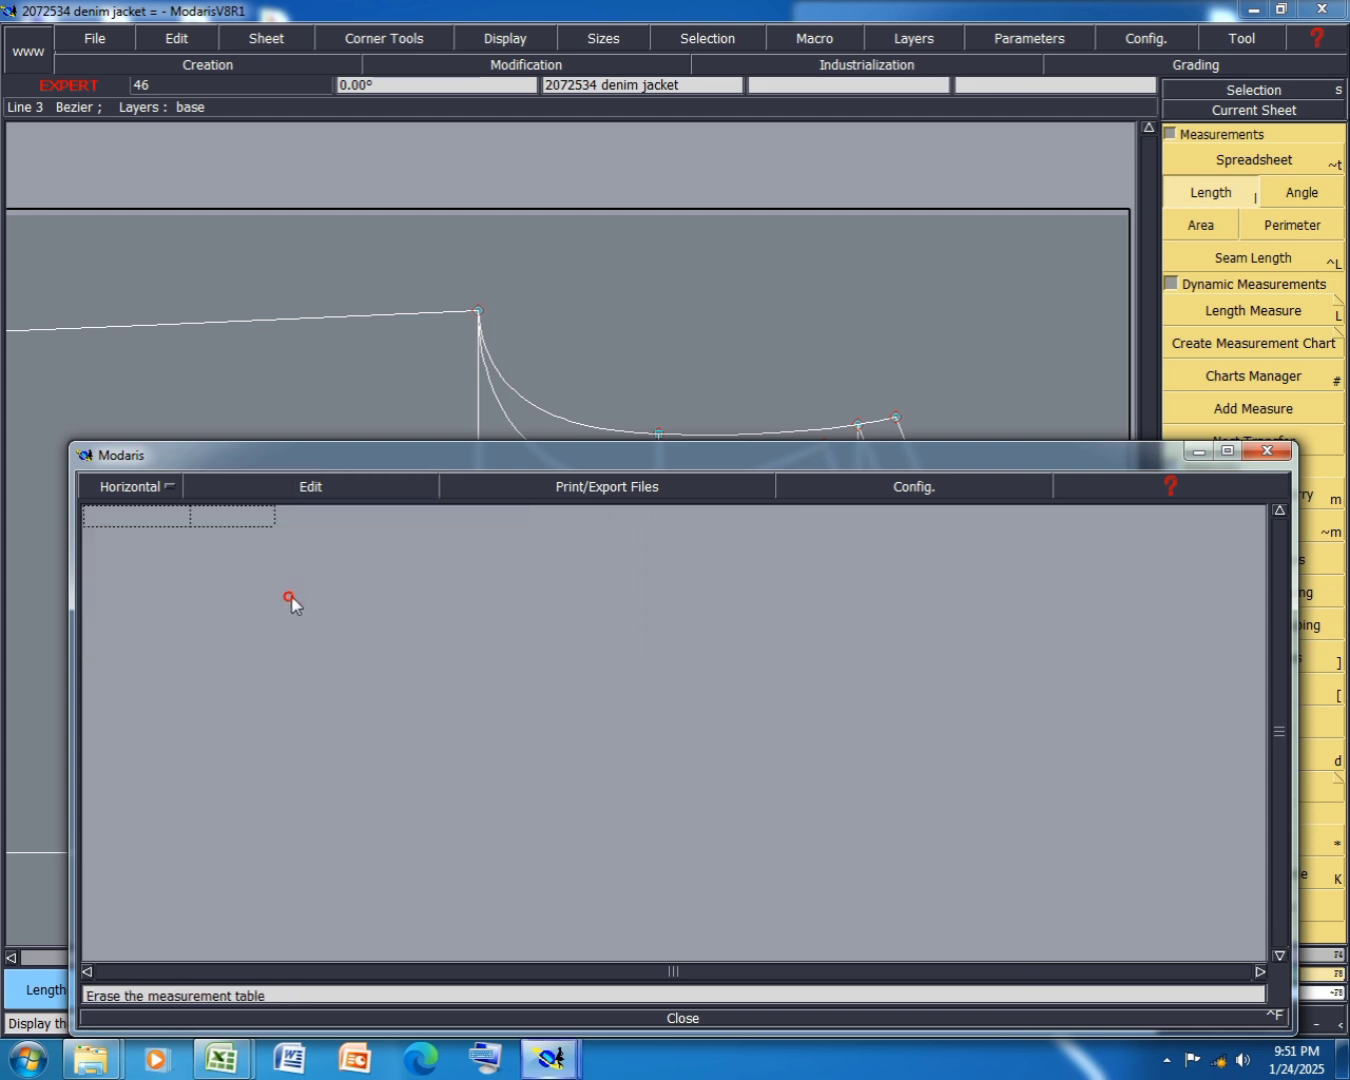
{"action": "left_click", "coordinate": [672, 1014]}
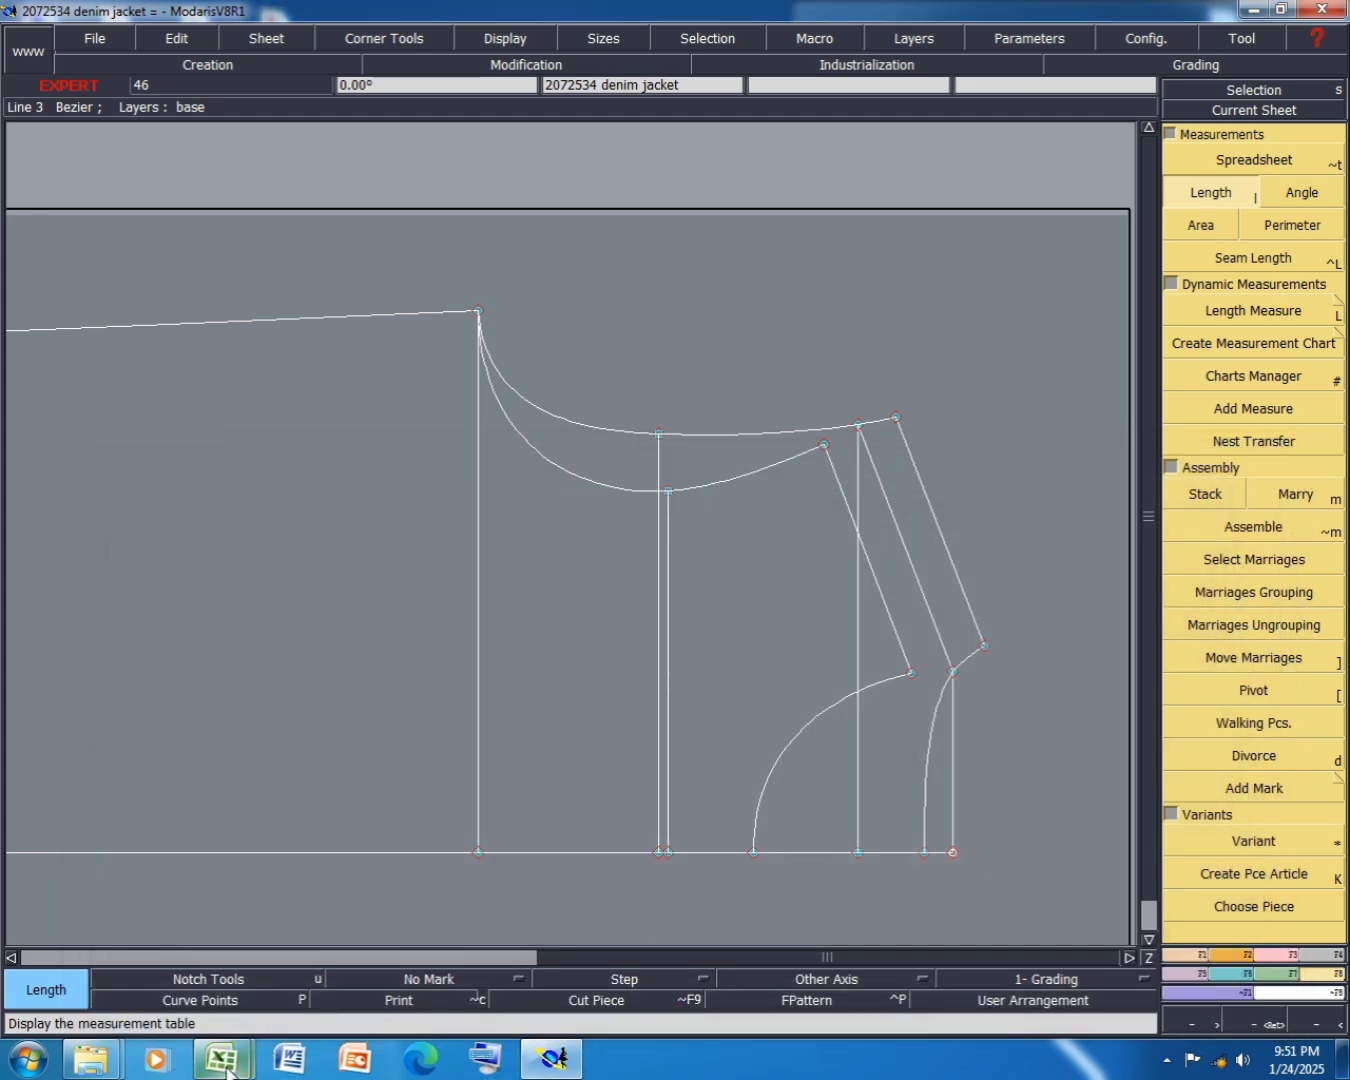
- Switch to the Excel spec sheet to check the armhole circumference, and return to Modaris
{"action": "mouse_move", "coordinate": [221, 1057]}
{"action": "left_click", "coordinate": [416, 970]}
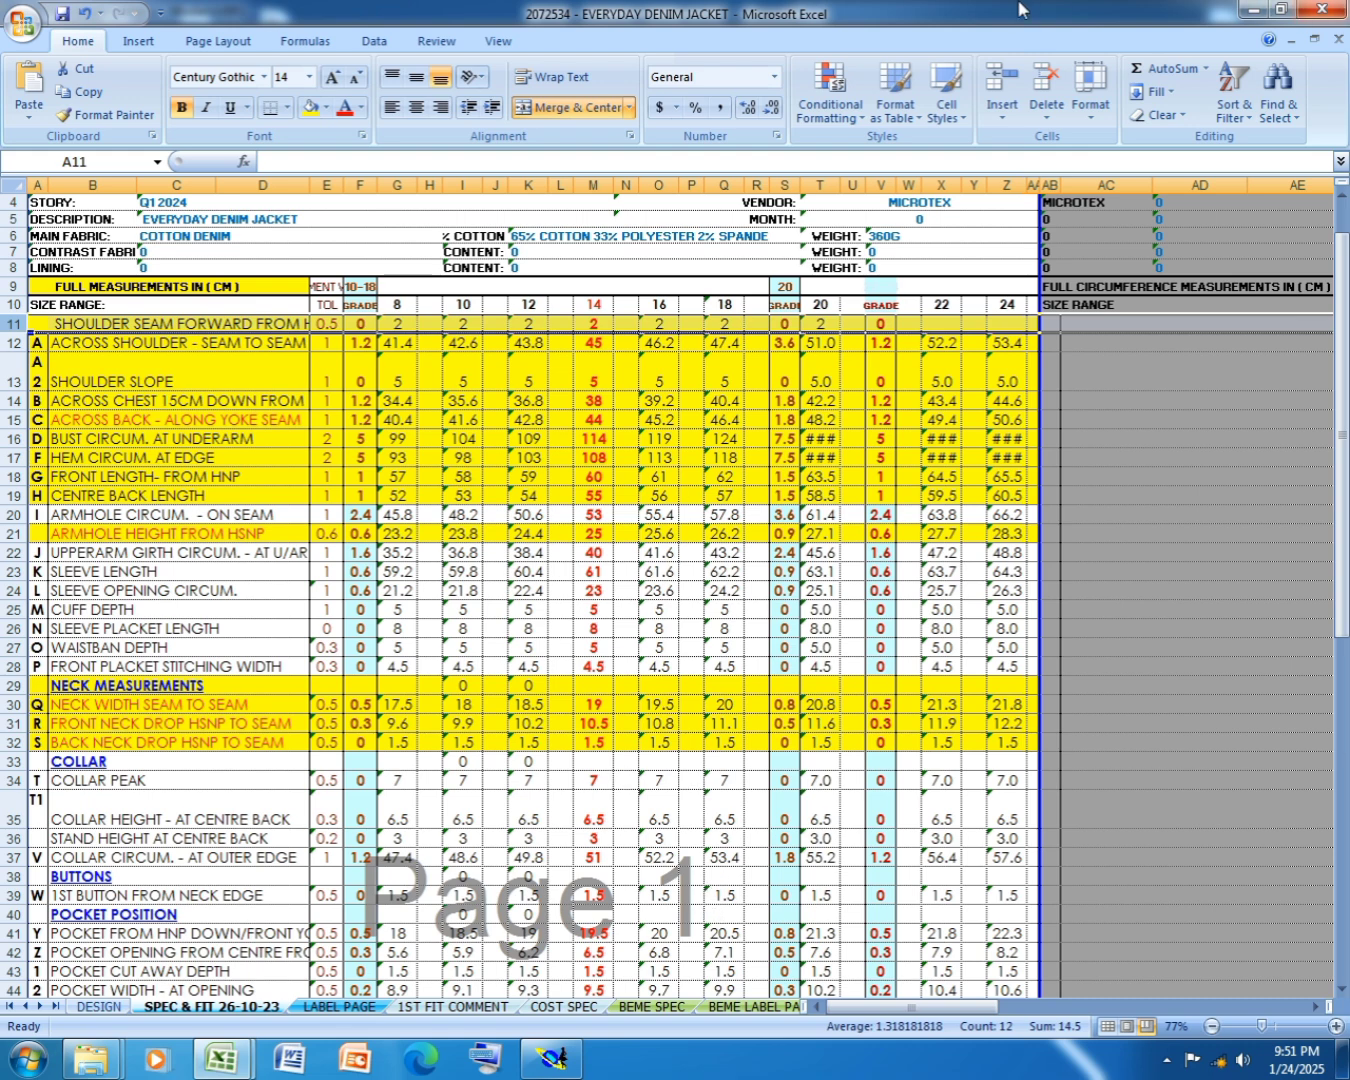
{"action": "left_click", "coordinate": [1252, 9]}
- Pin the characteristic points of the pattern and display the handles on its curves
{"action": "scroll", "coordinate": [627, 550], "scroll_direction": "up", "scroll_amount": 1}
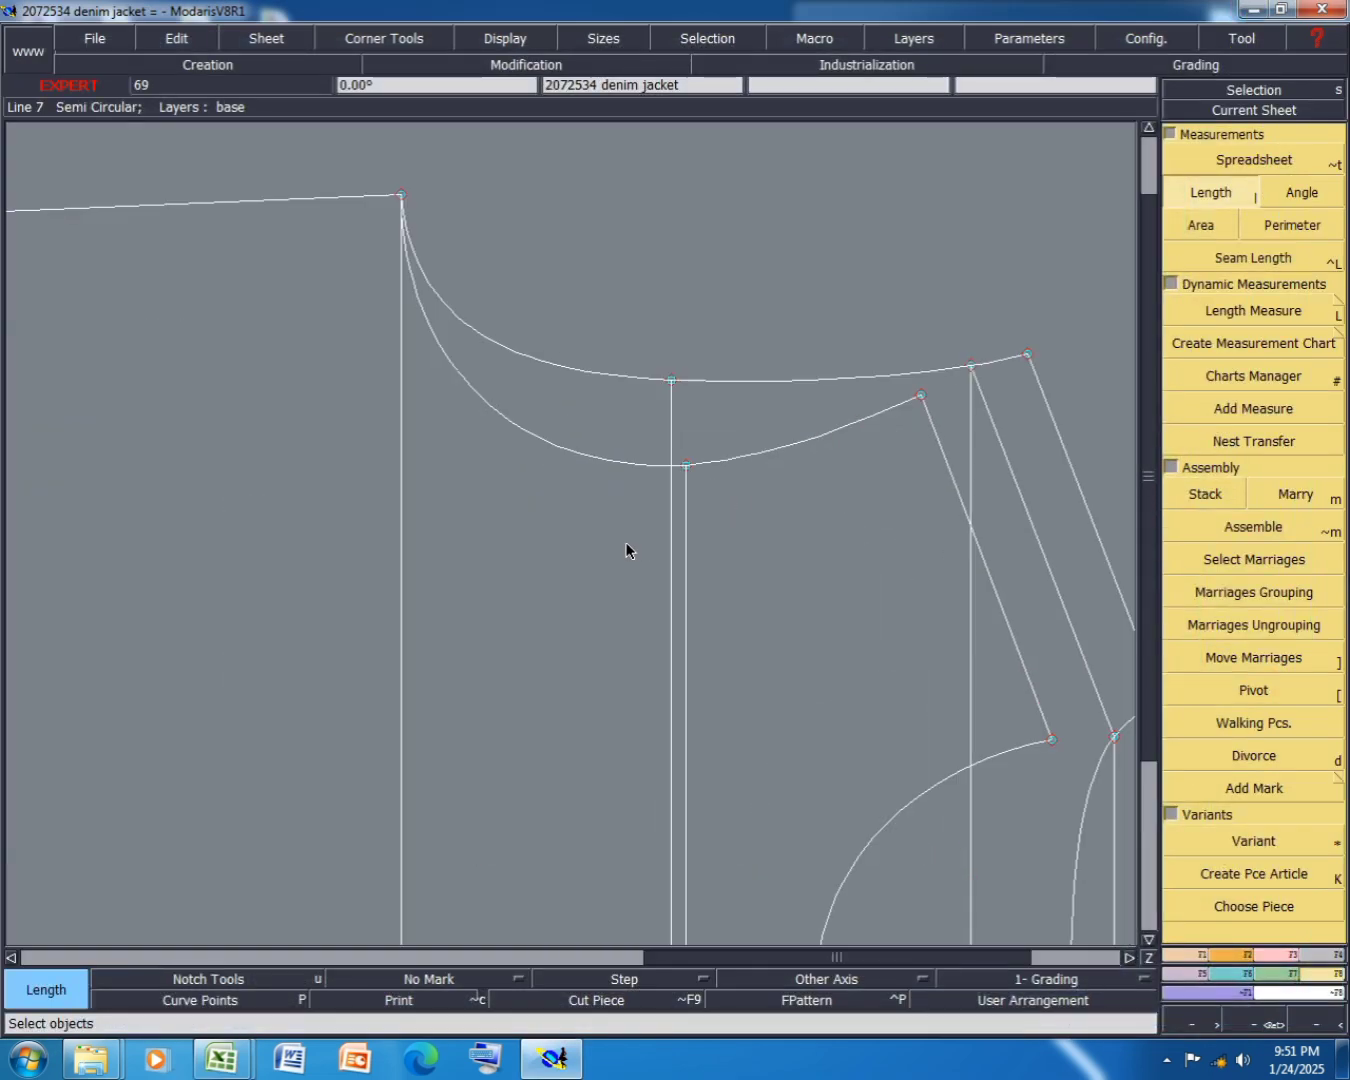
{"action": "scroll", "coordinate": [475, 326], "scroll_direction": "up", "scroll_amount": 1}
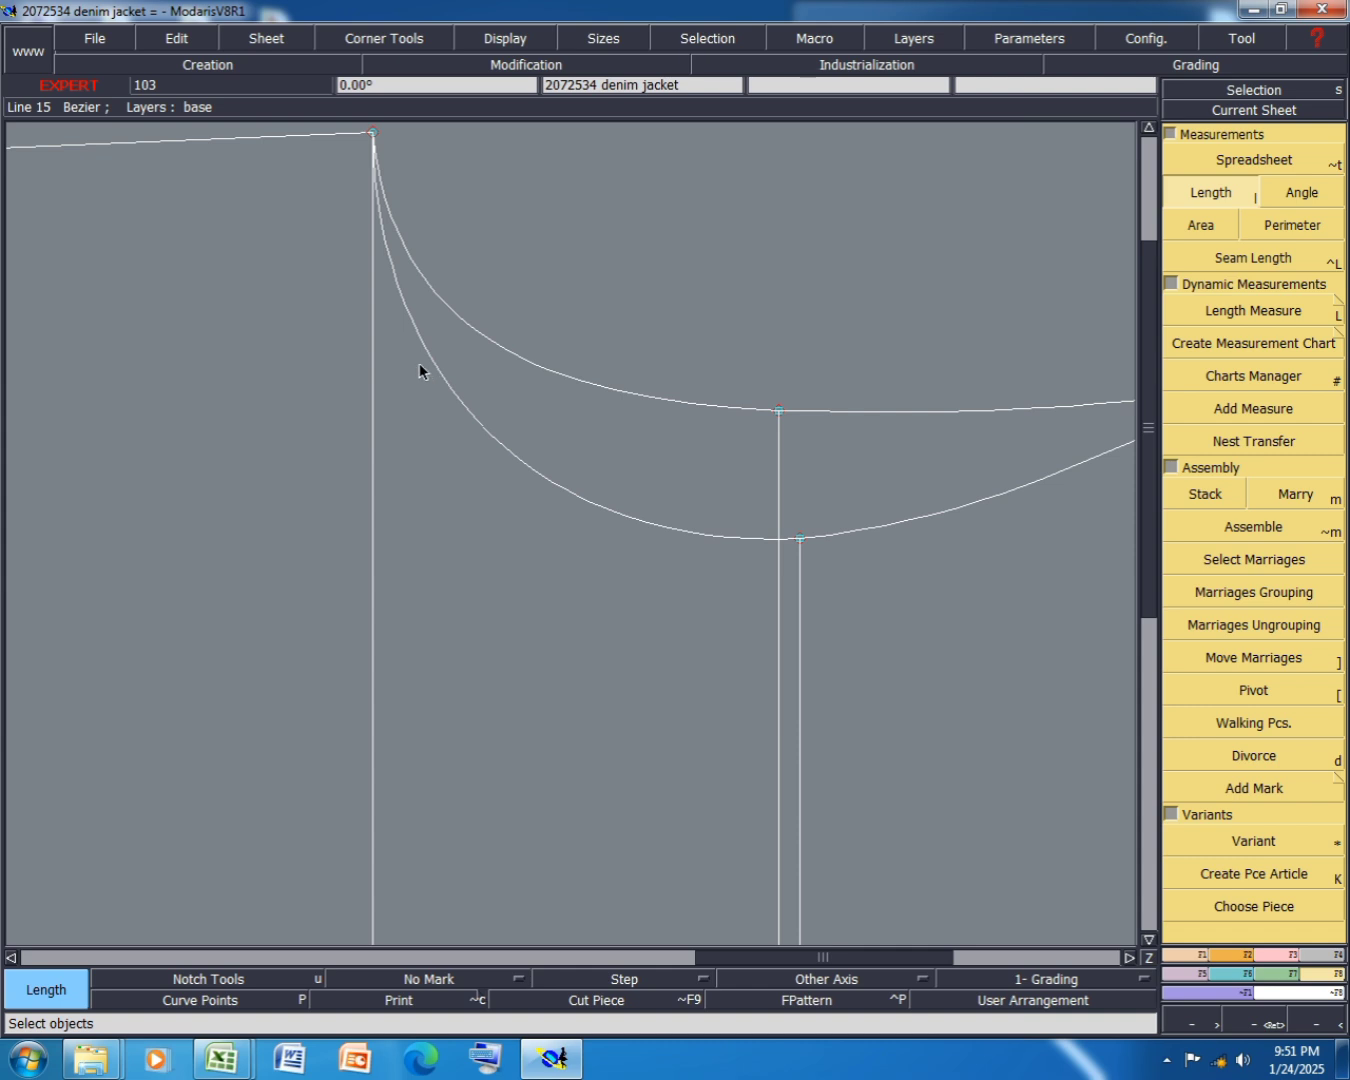
{"action": "scroll", "coordinate": [419, 363], "scroll_direction": "down", "scroll_amount": 1}
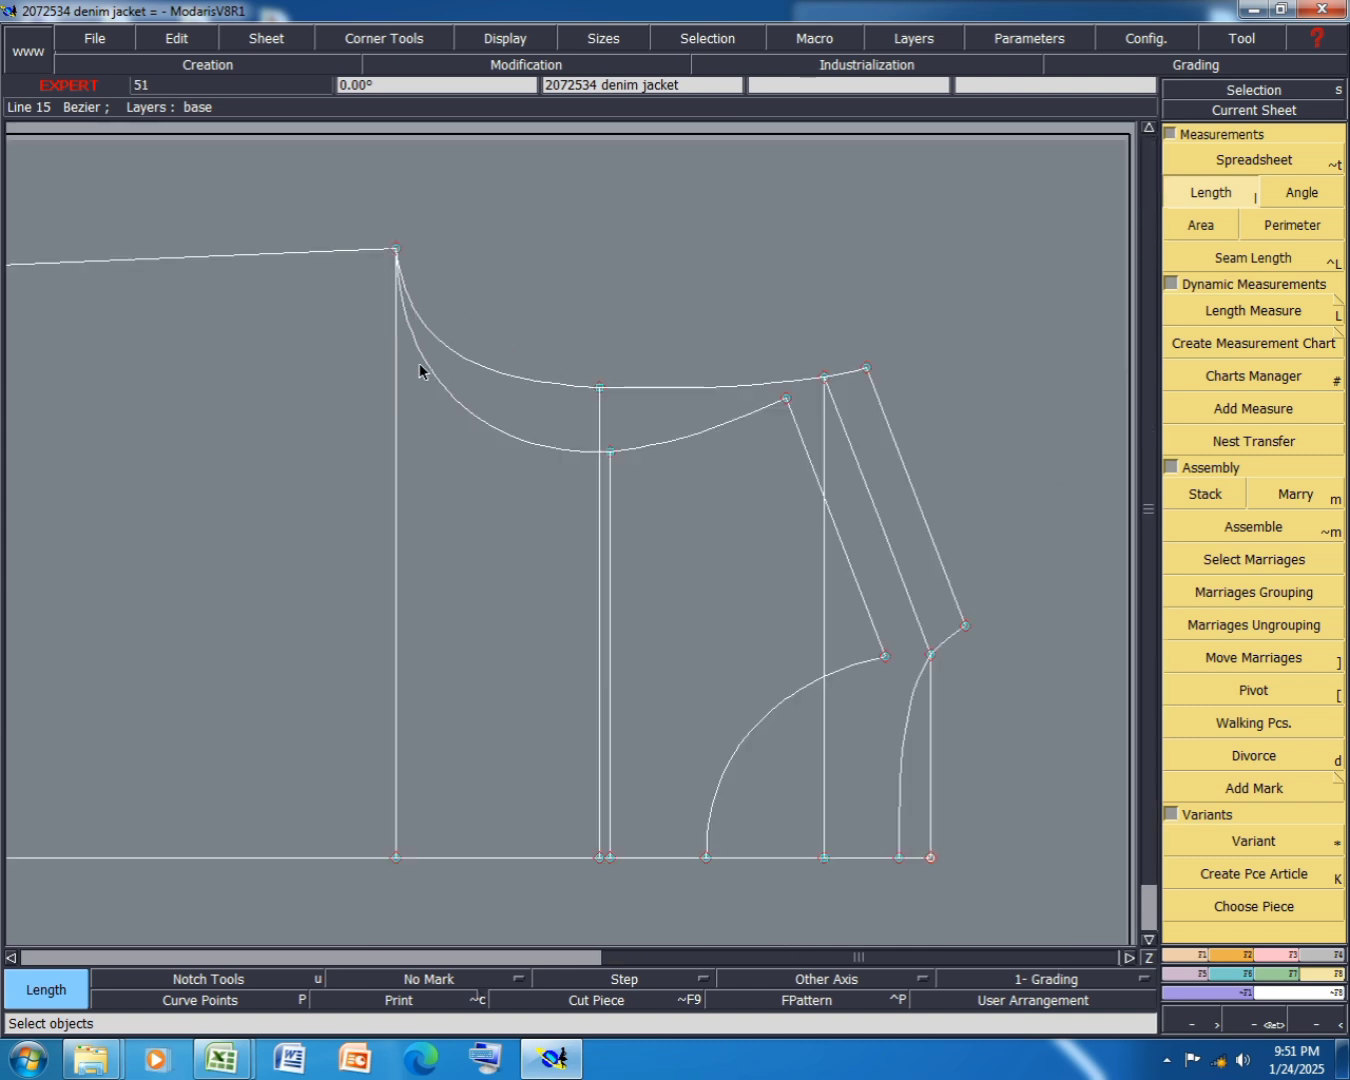
{"action": "left_click", "coordinate": [1285, 957]}
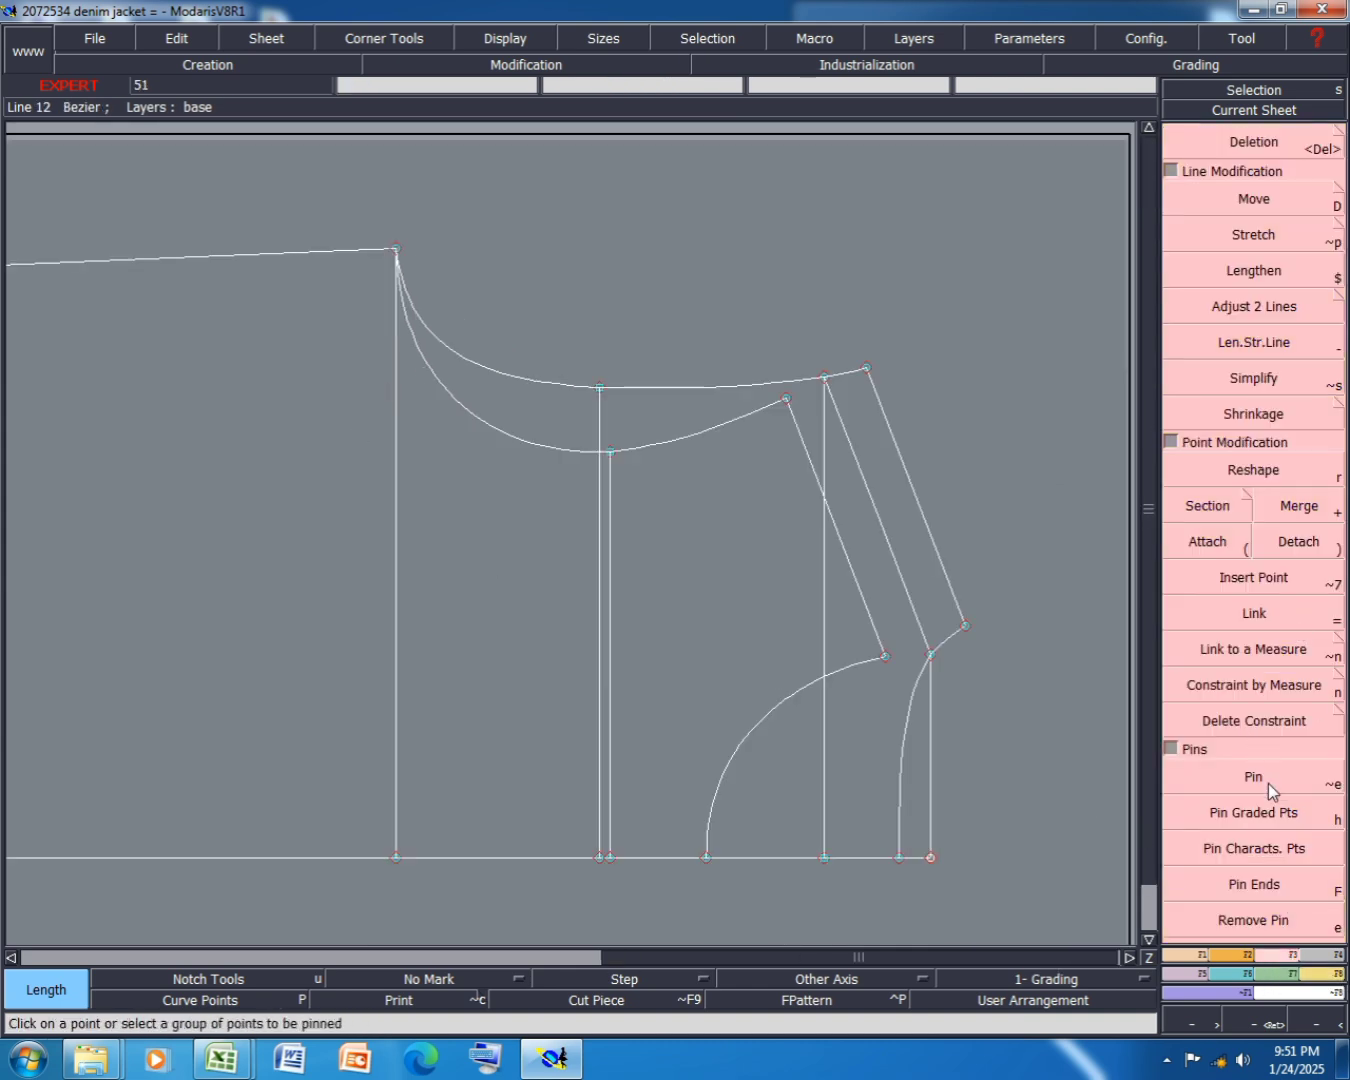
{"action": "left_click", "coordinate": [1265, 848]}
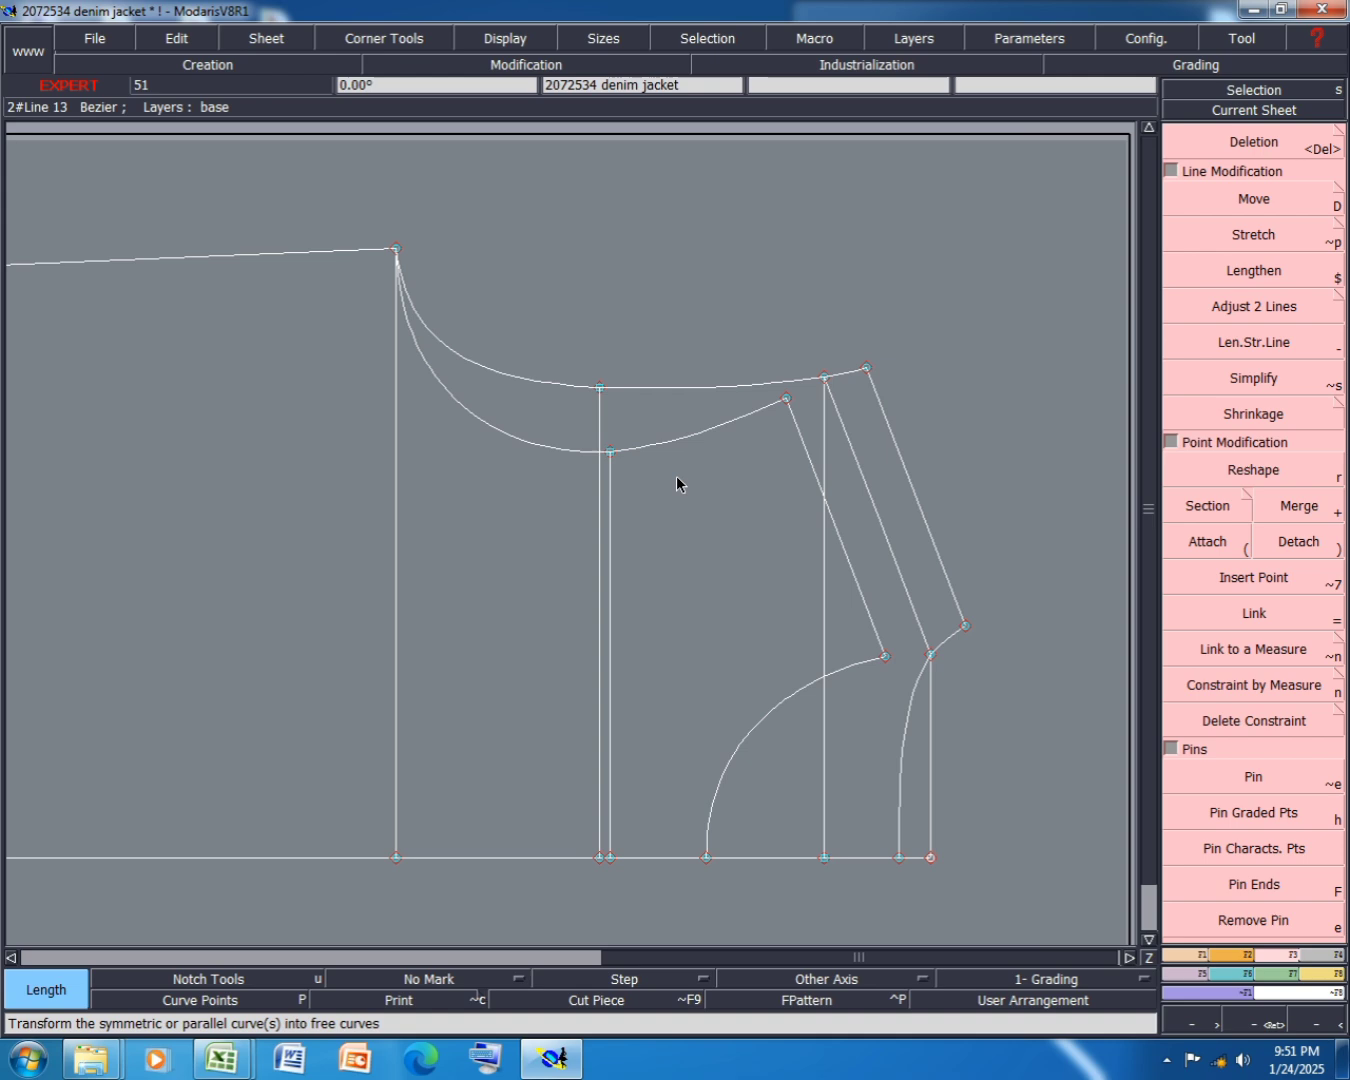
{"action": "left_click", "coordinate": [526, 38]}
{"action": "left_click", "coordinate": [522, 455]}
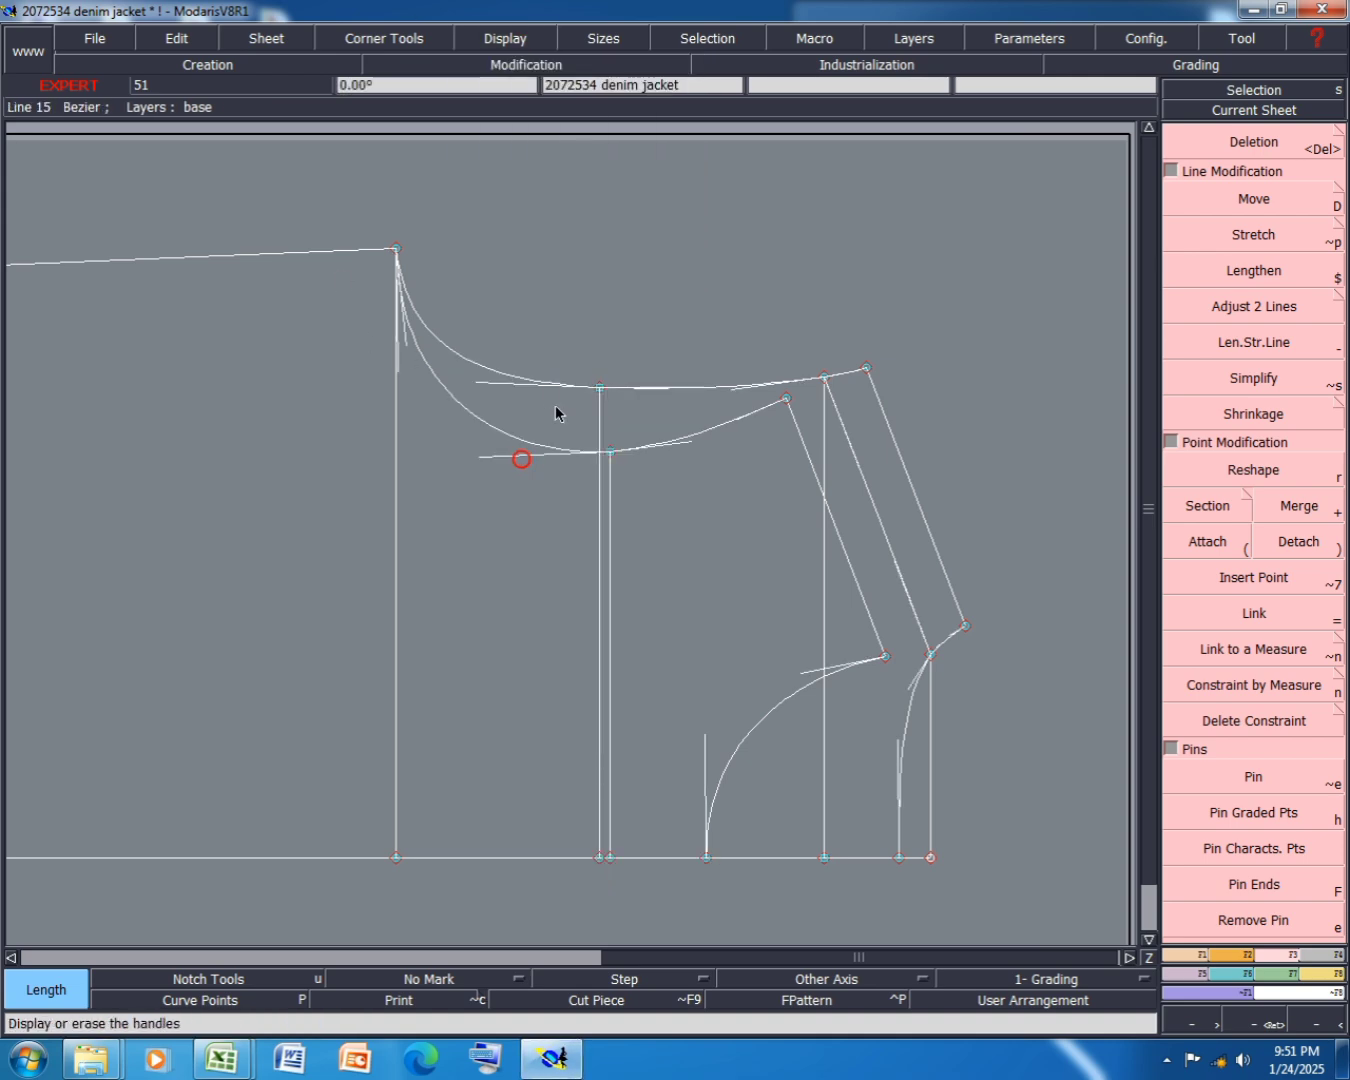
{"action": "scroll", "coordinate": [488, 333], "scroll_direction": "up", "scroll_amount": 2}
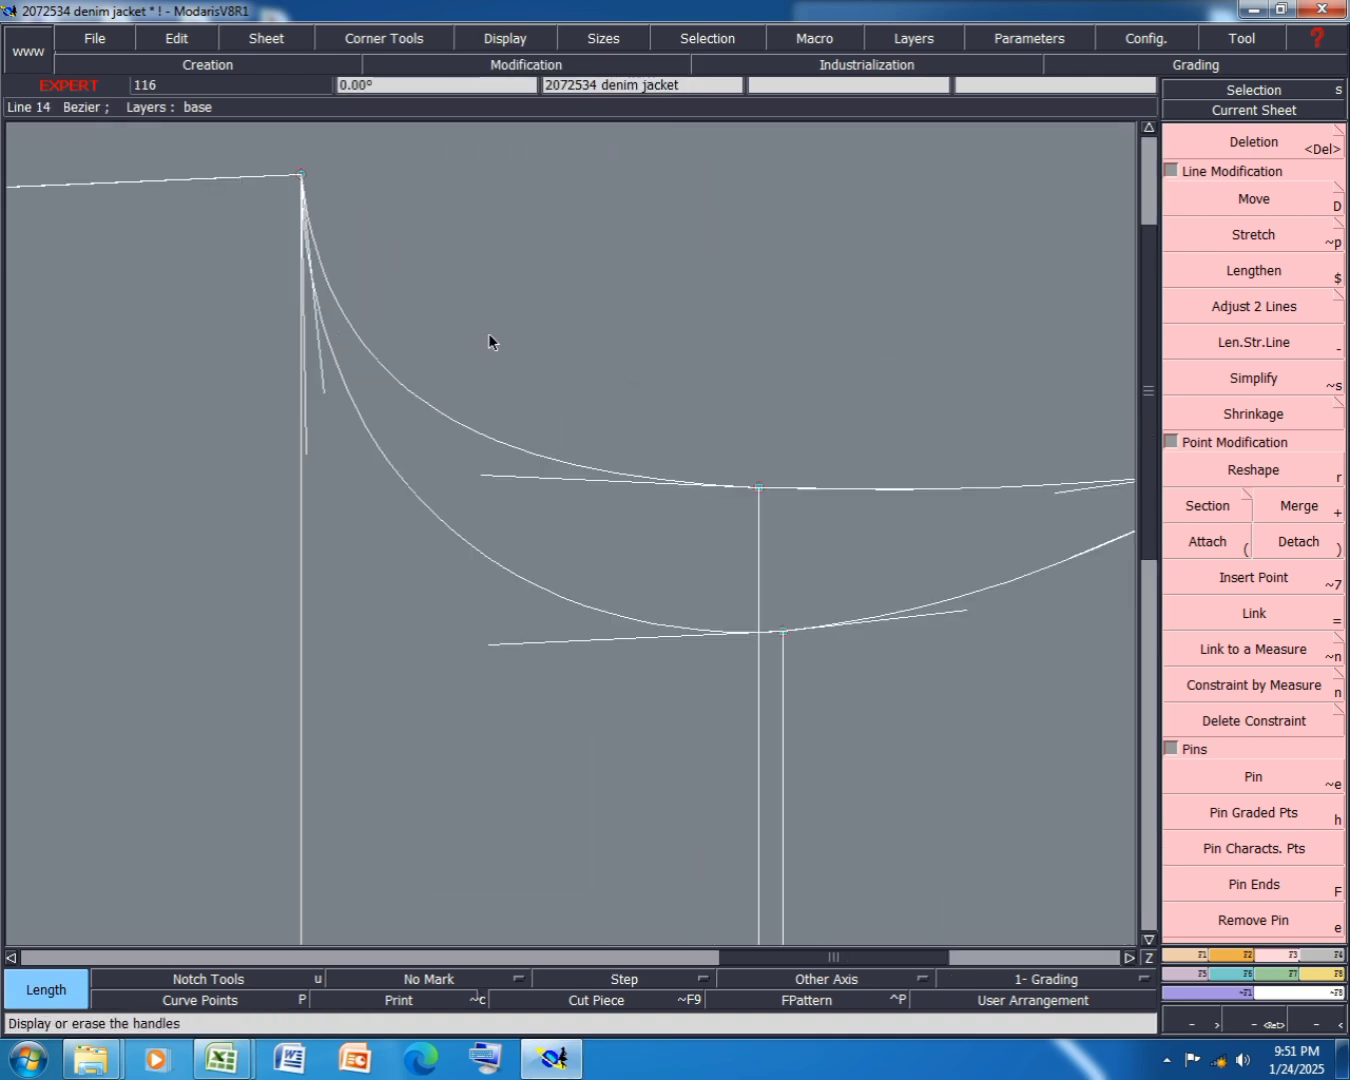
- Reshape both armhole curves by swinging their underarm handles slightly towards the hem side
{"action": "left_click", "coordinate": [1259, 471]}
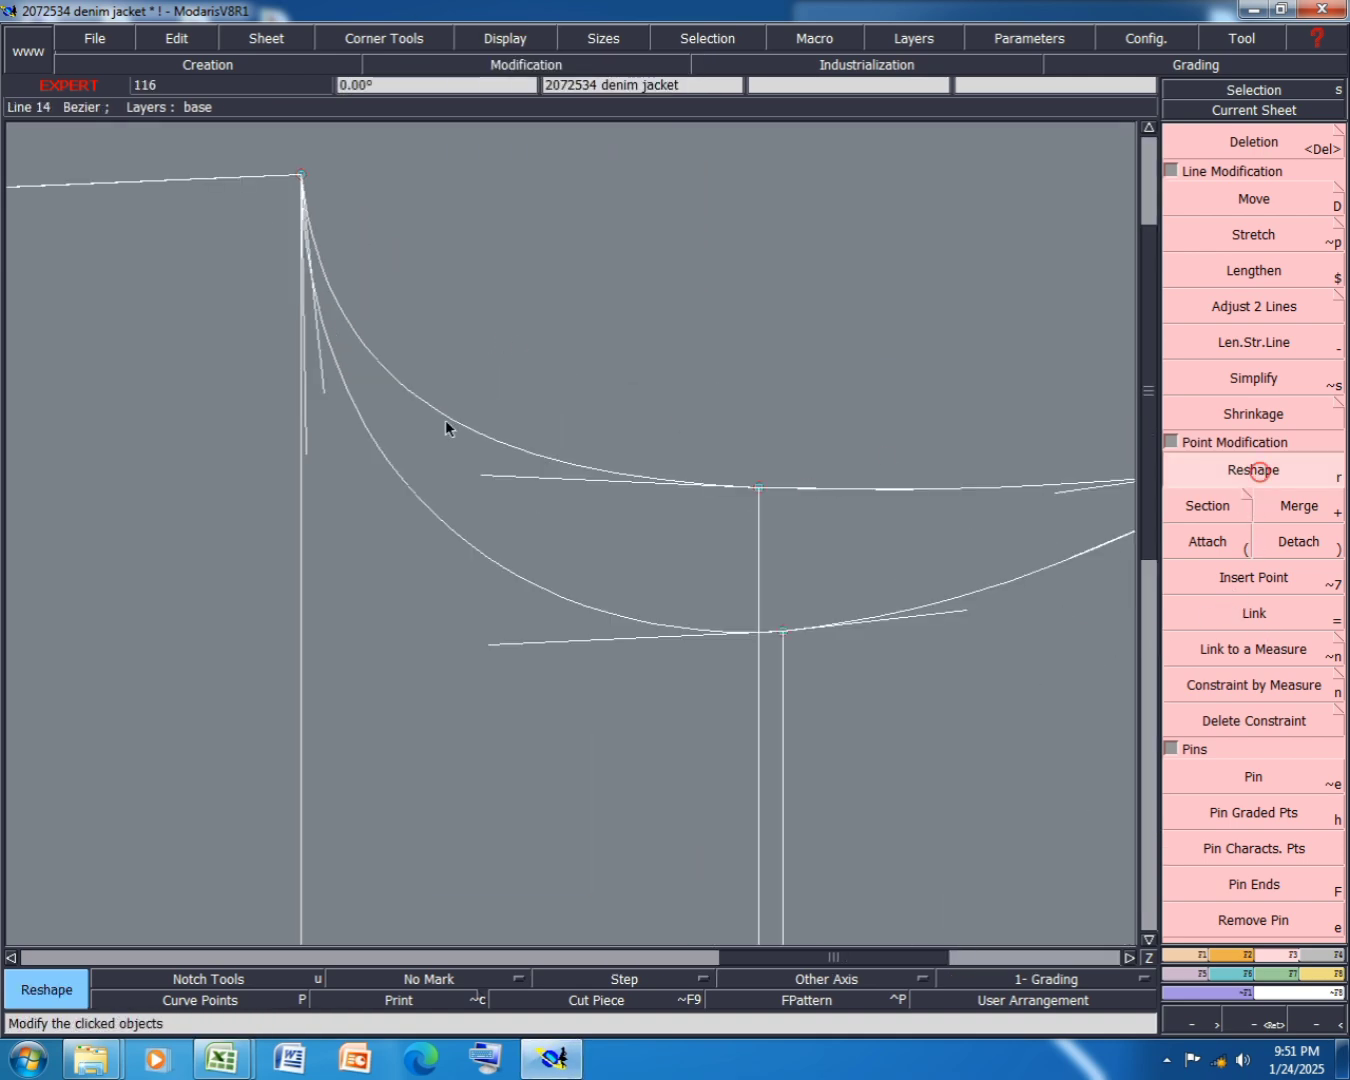
{"action": "left_click", "coordinate": [317, 395]}
{"action": "left_click", "coordinate": [298, 455]}
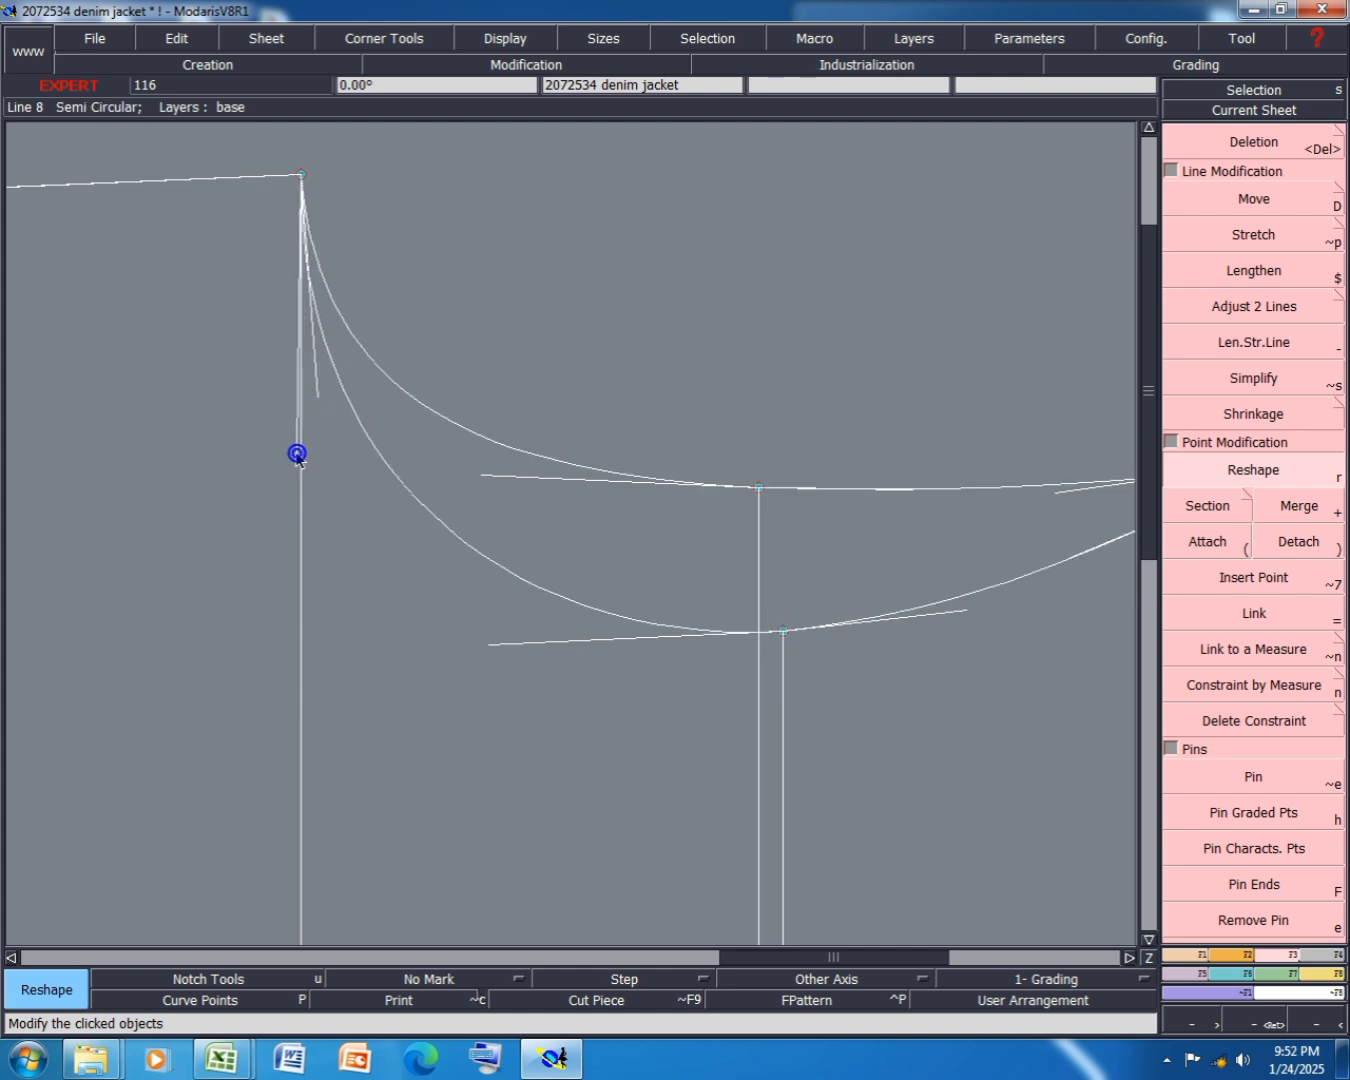
- Deepen the front armhole curve by lengthening its mid-armhole handle towards the underarm side
{"action": "left_click", "coordinate": [498, 645]}
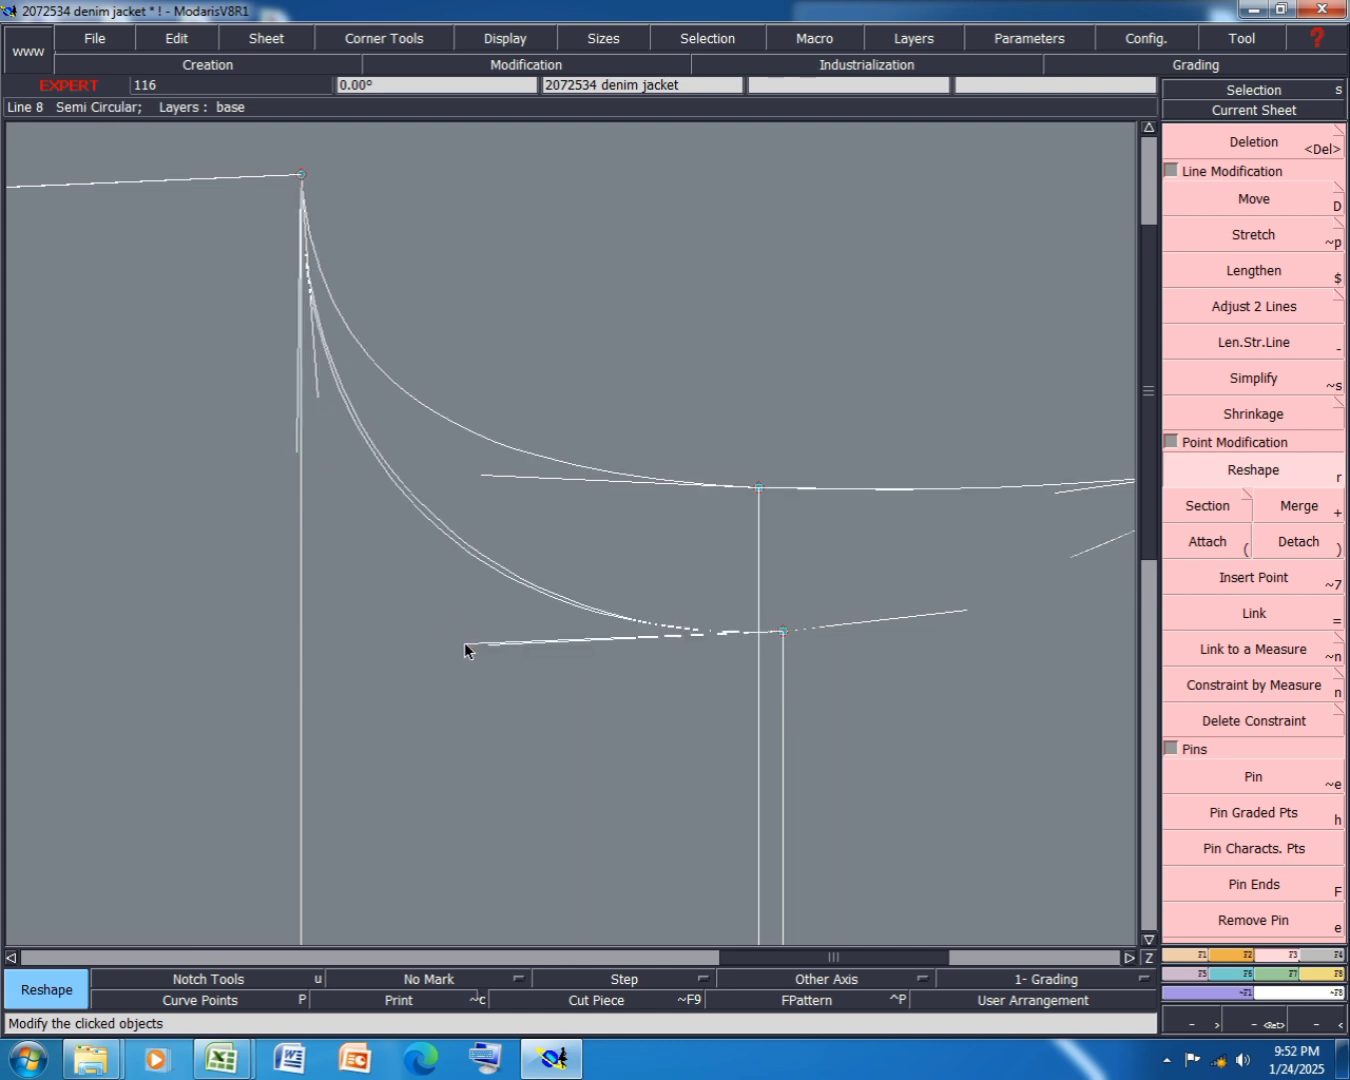
{"action": "left_click", "coordinate": [466, 644]}
{"action": "left_click", "coordinate": [449, 643]}
{"action": "left_click", "coordinate": [450, 643]}
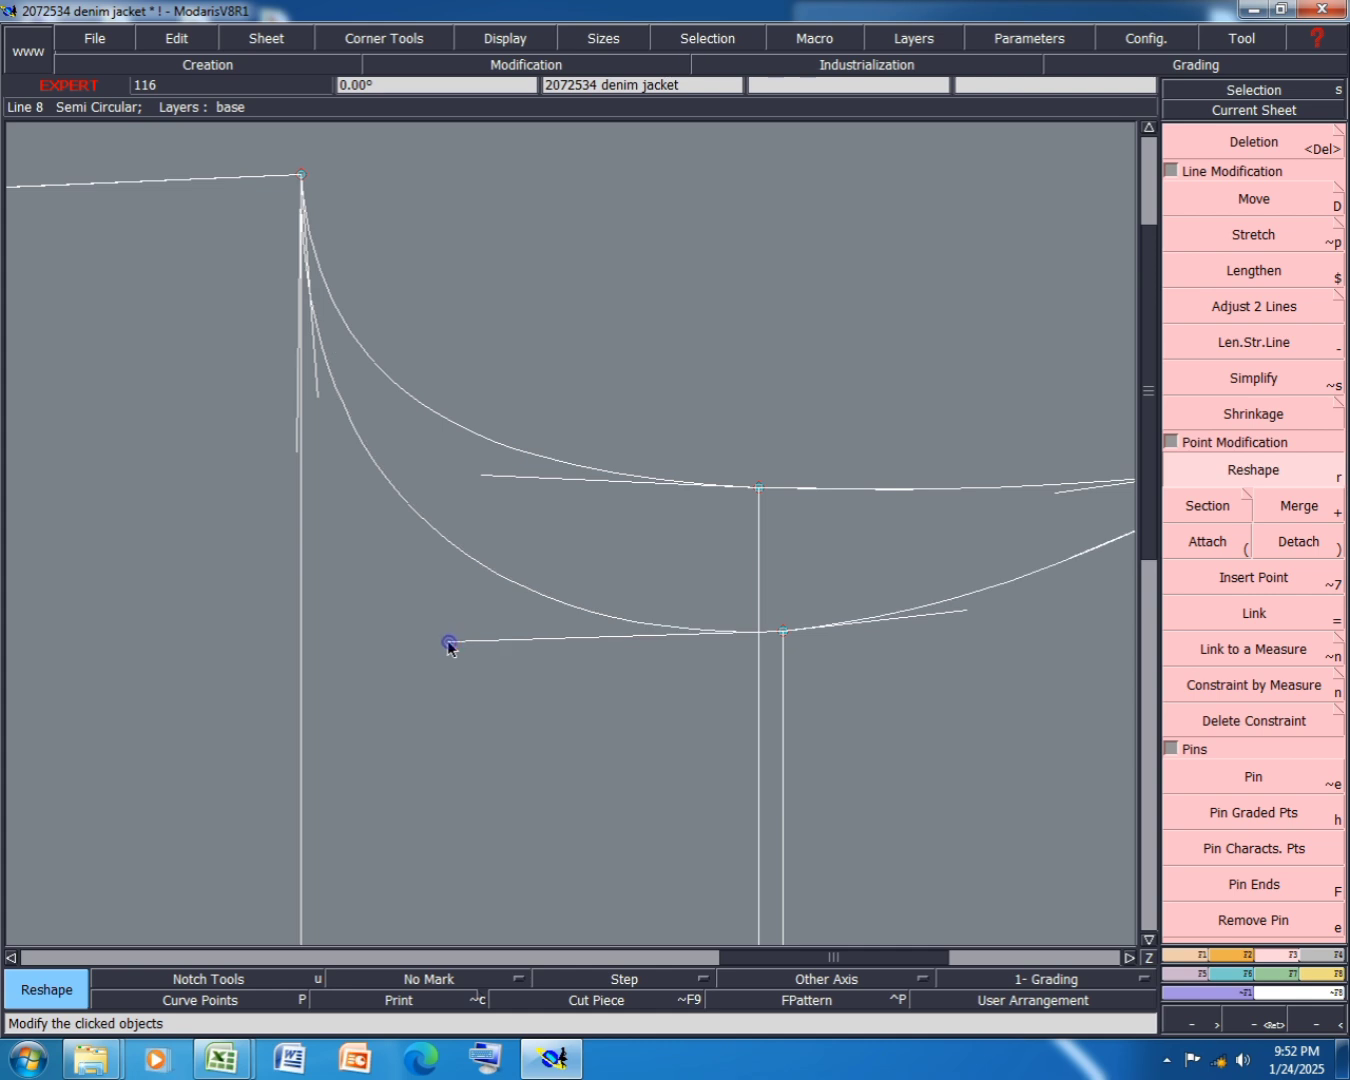
- Refine the armhole curves by lengthening the front mid-armhole handle and slightly shifting the back curve's underarm and mid-armhole handles inwards
{"action": "left_click", "coordinate": [434, 641]}
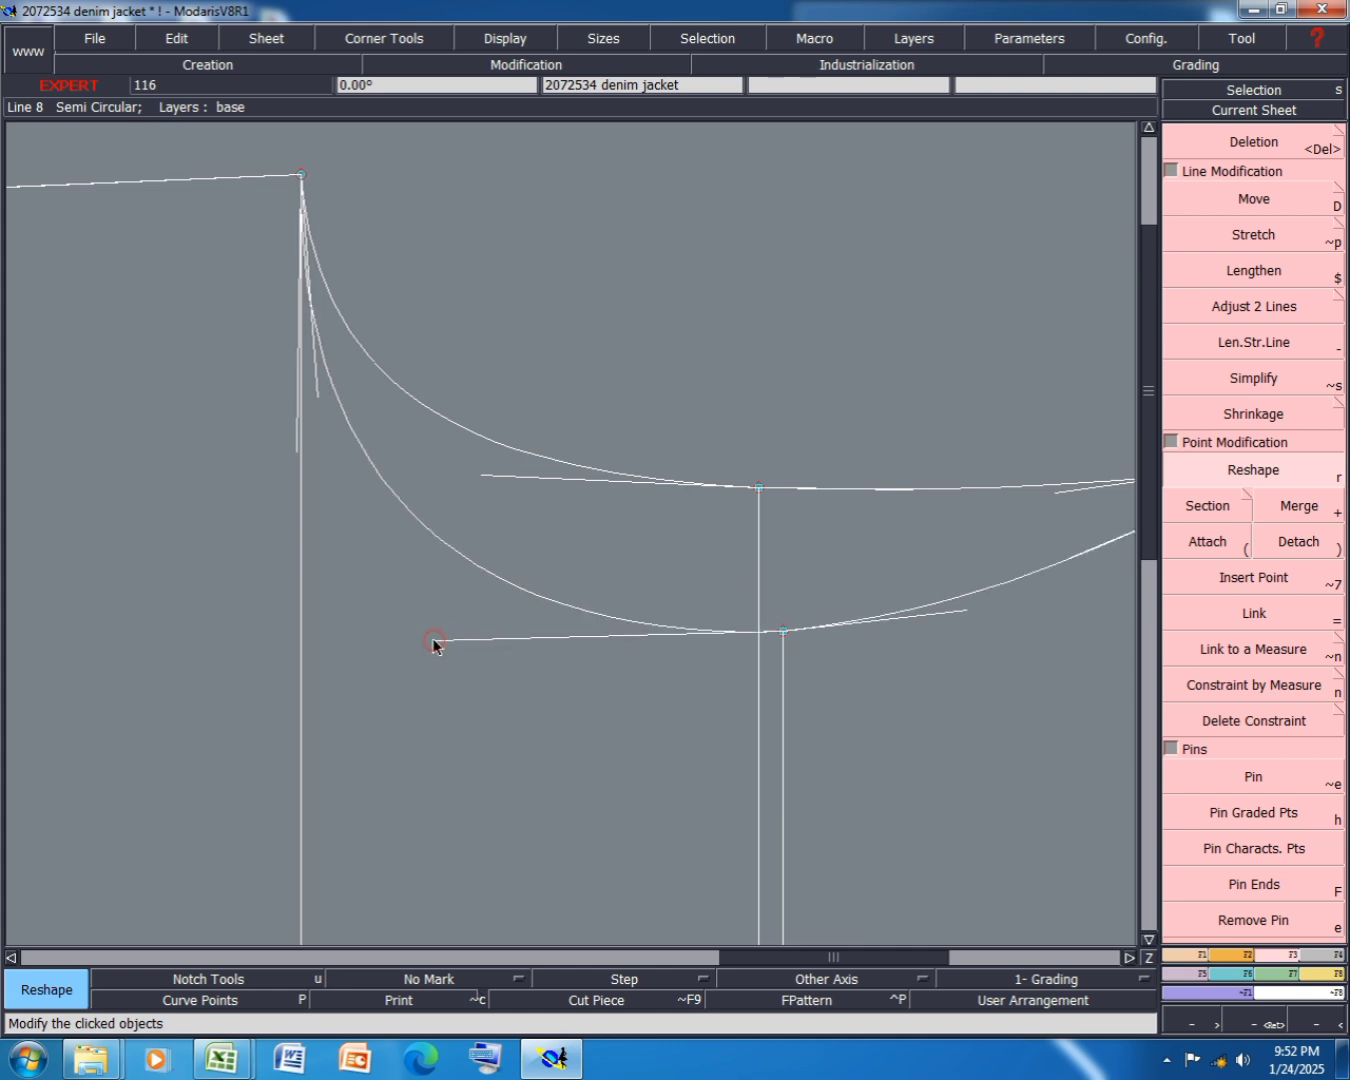
{"action": "left_click", "coordinate": [315, 392]}
{"action": "left_click", "coordinate": [310, 397]}
{"action": "scroll", "coordinate": [506, 488], "scroll_direction": "up", "scroll_amount": 1}
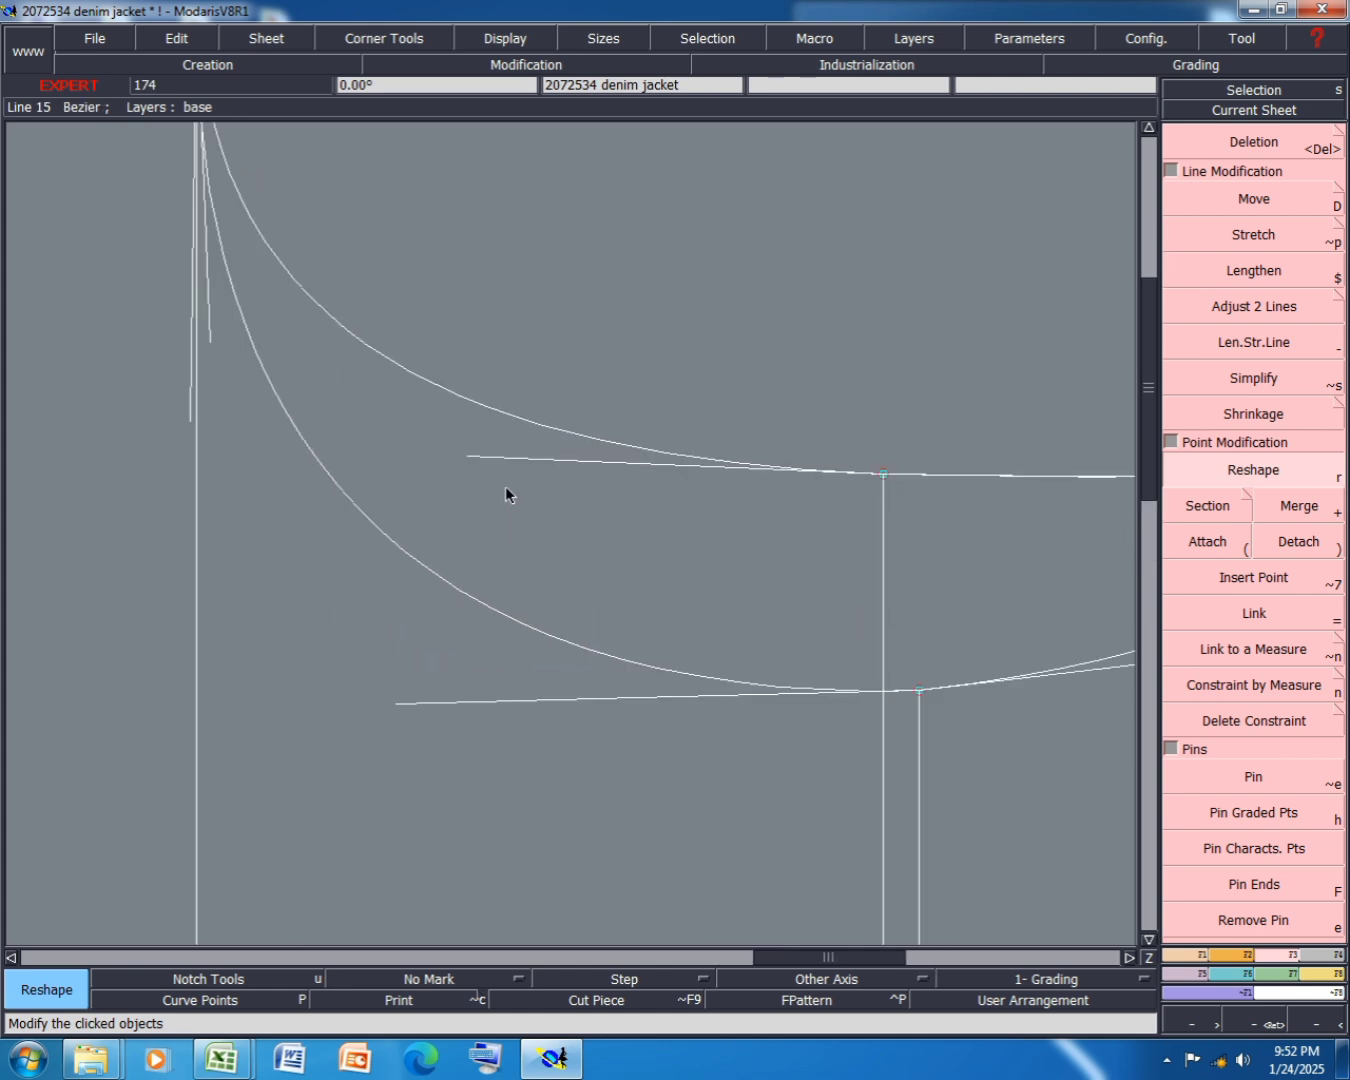
{"action": "left_click", "coordinate": [477, 465]}
{"action": "left_click", "coordinate": [472, 462]}
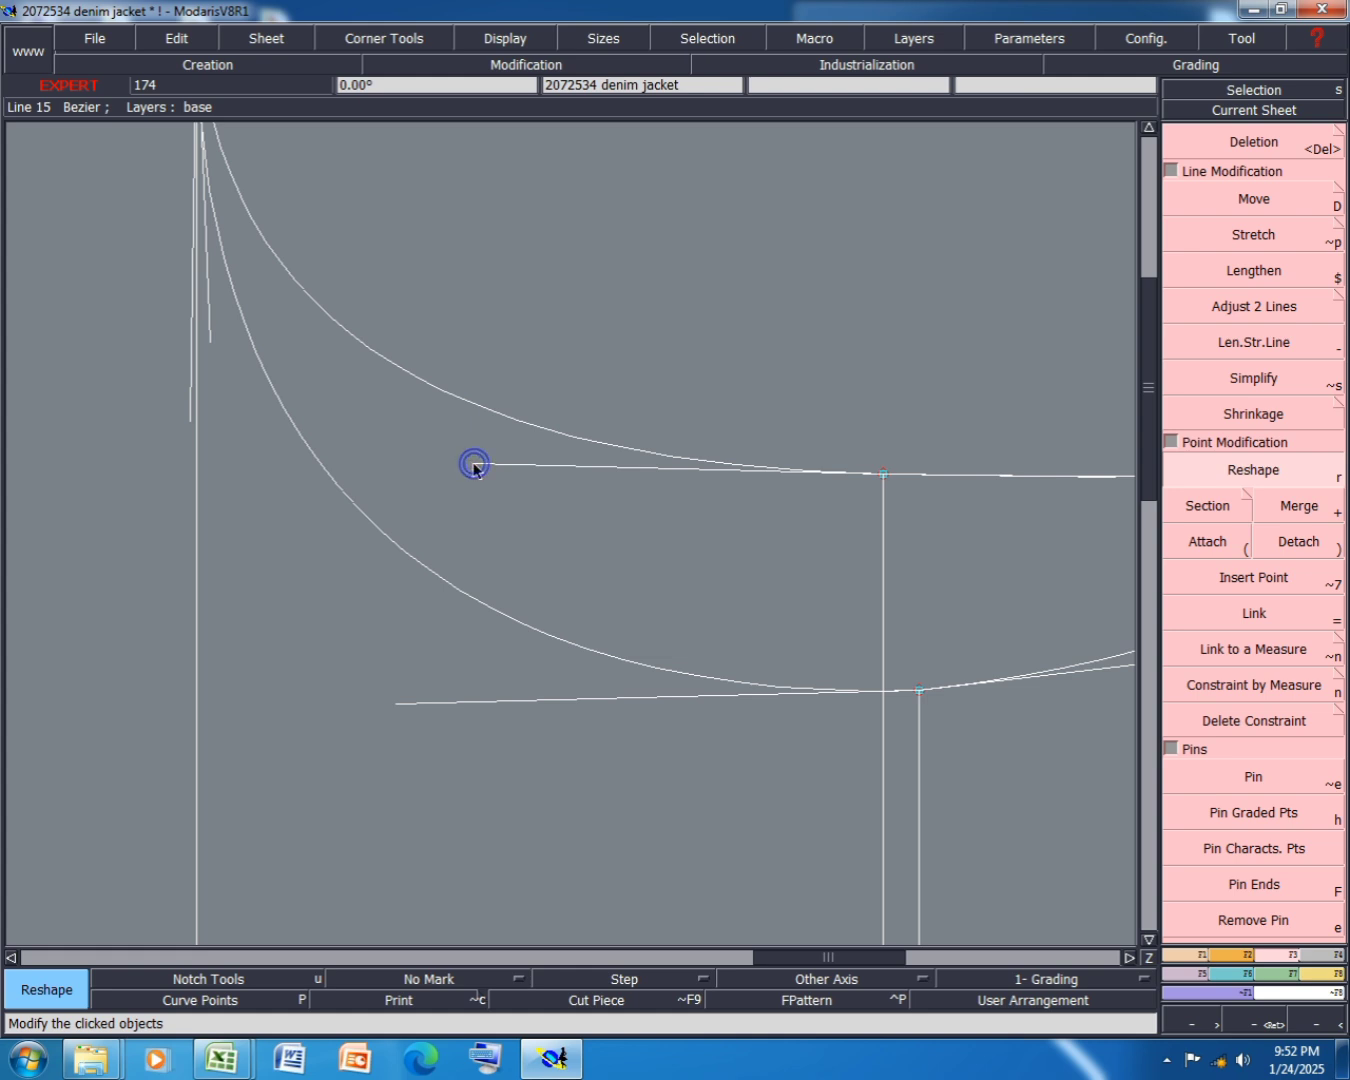
{"action": "scroll", "coordinate": [371, 430], "scroll_direction": "down", "scroll_amount": 1}
{"action": "scroll", "coordinate": [585, 406], "scroll_direction": "down", "scroll_amount": 1}
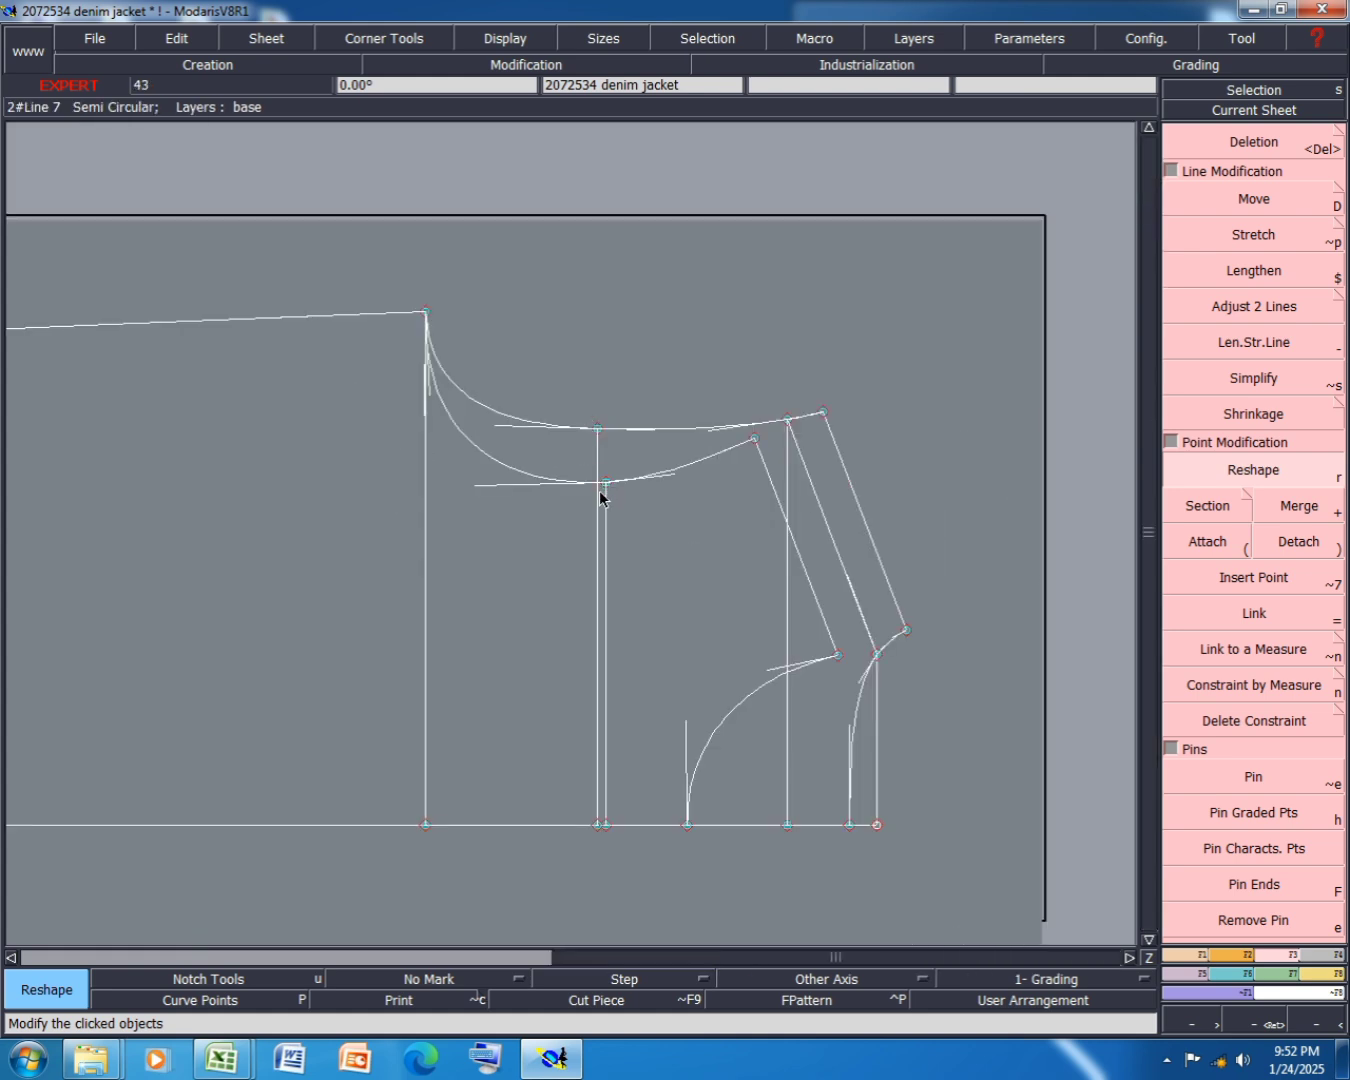
- Hide the curve handles and select the underarm line with both its endpoints for the Move command
{"action": "key", "text": "shift+h"}
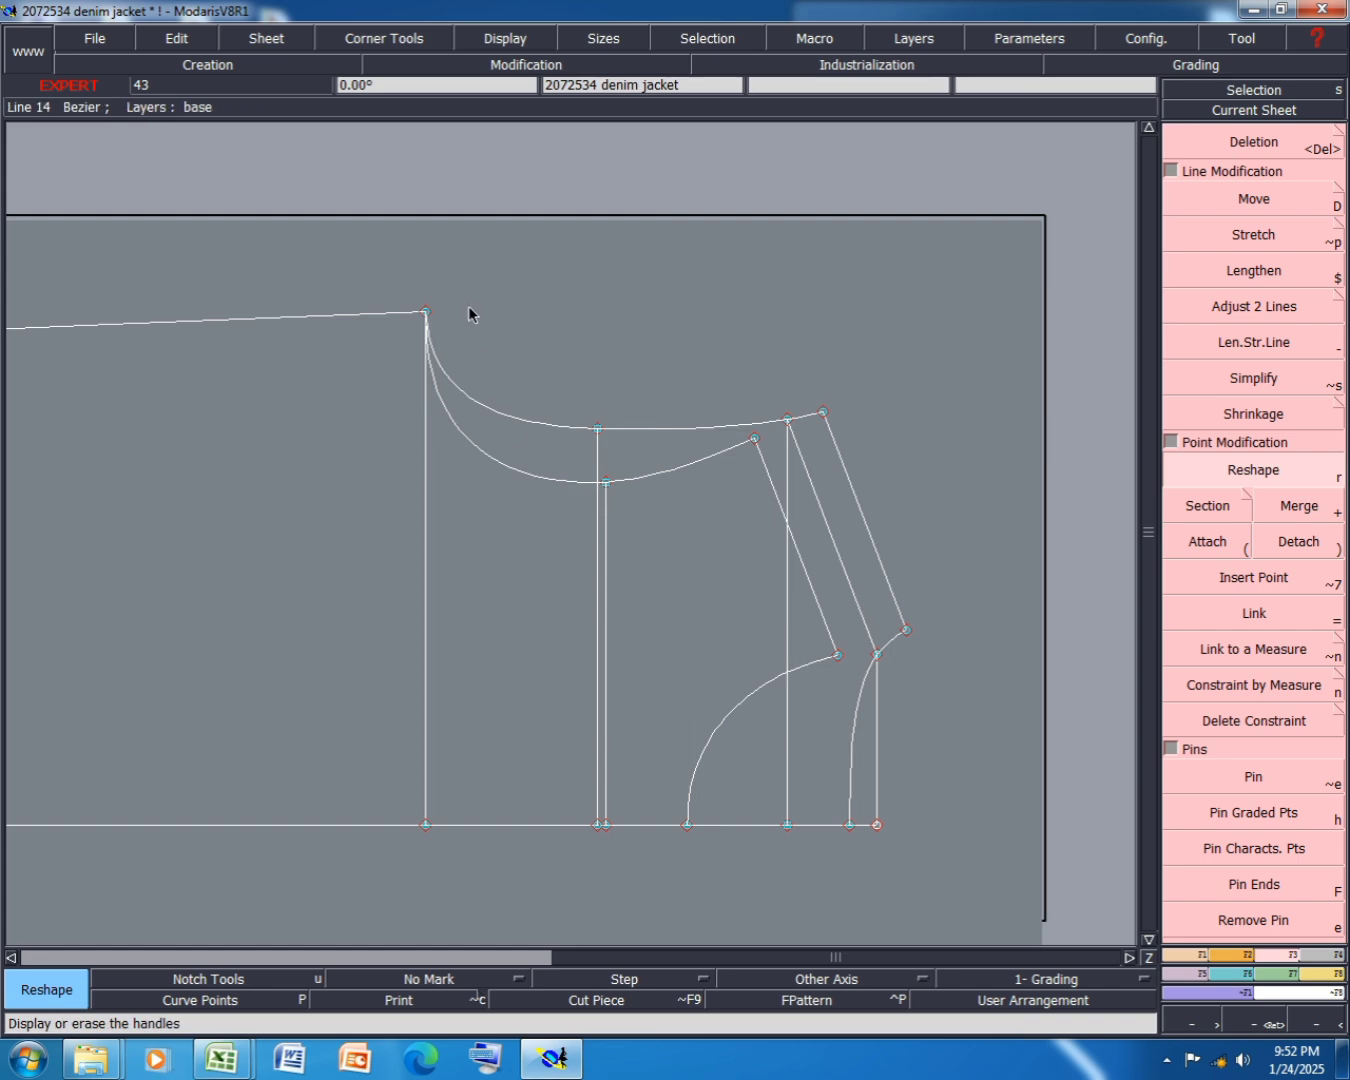
{"action": "right_click_drag", "start_coordinate": [459, 234], "coordinate": [402, 937]}
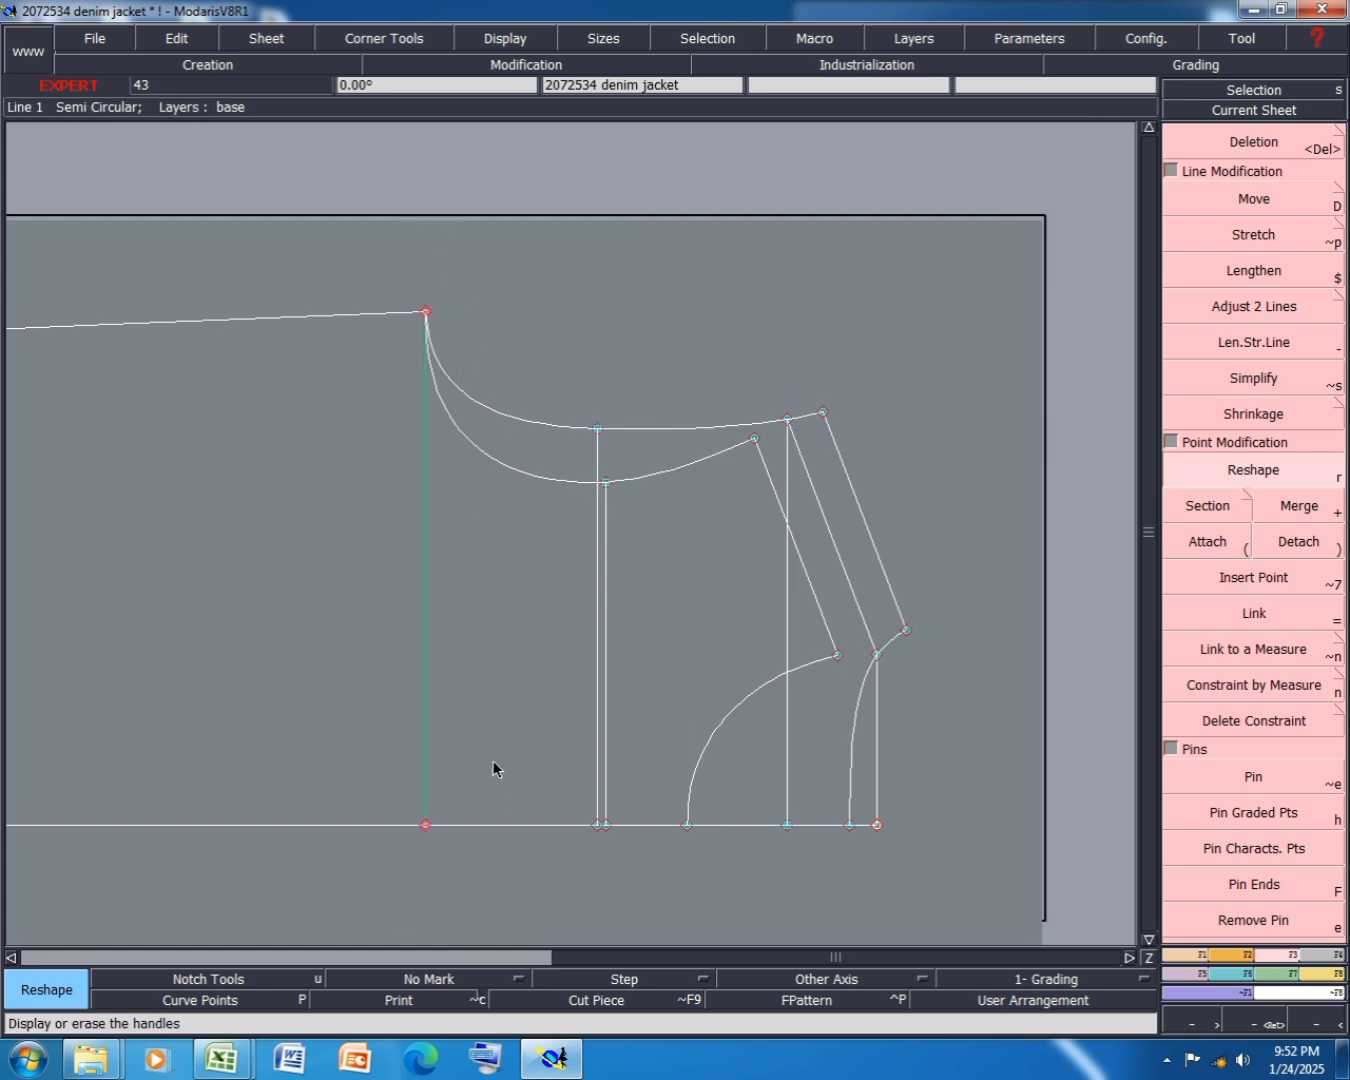
{"action": "key", "text": "d"}
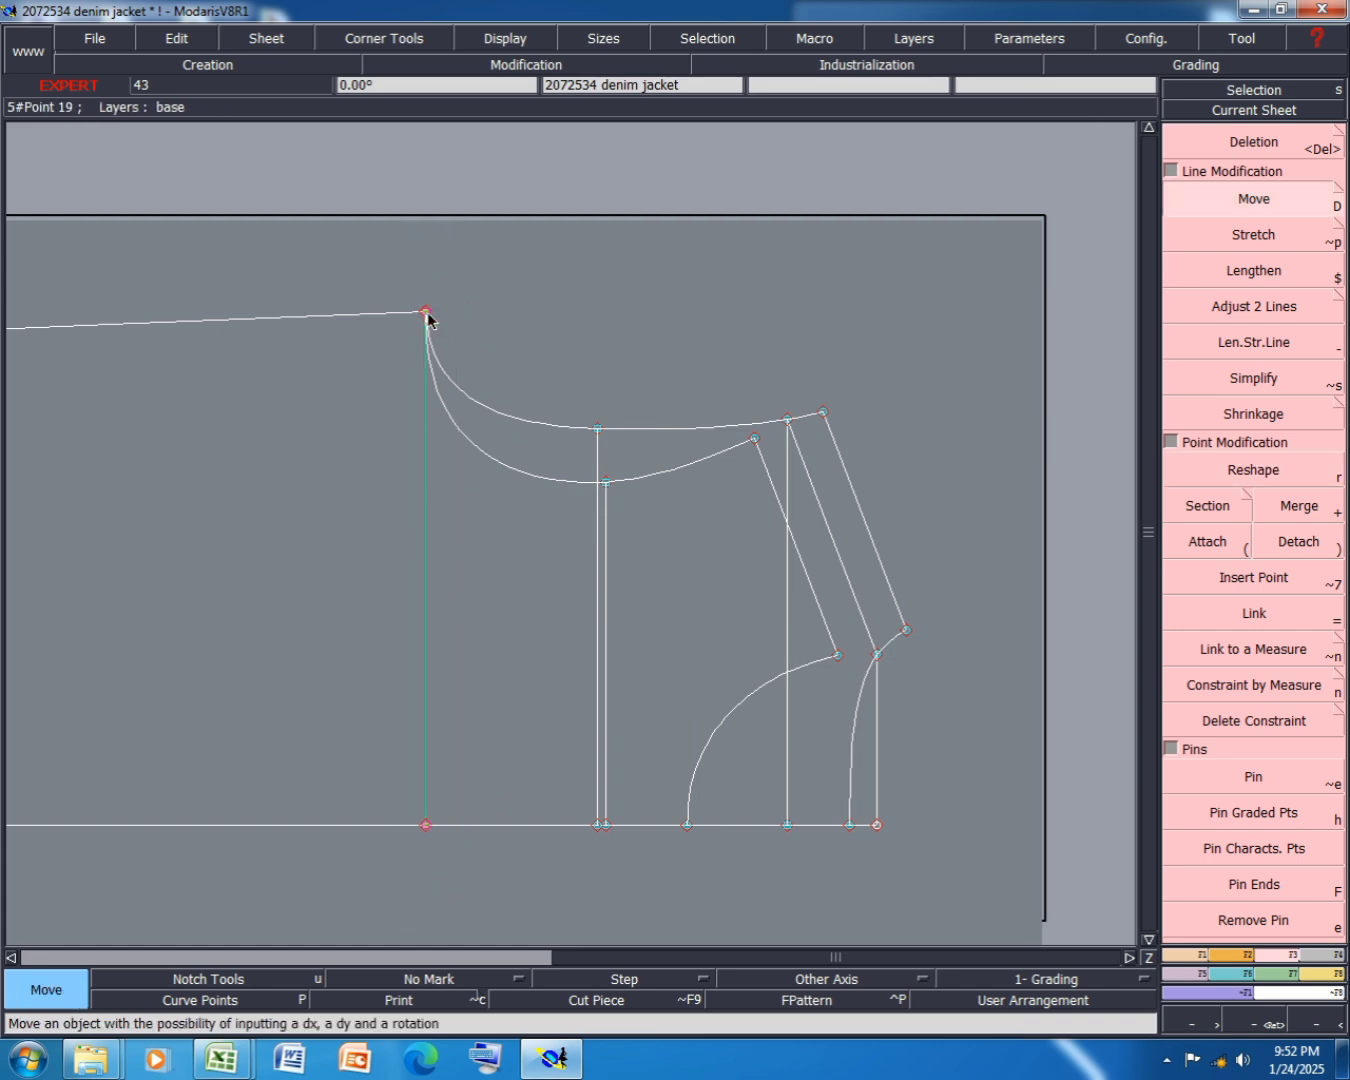
{"action": "left_click", "coordinate": [426, 315]}
{"action": "type", "text": "-0.25"}
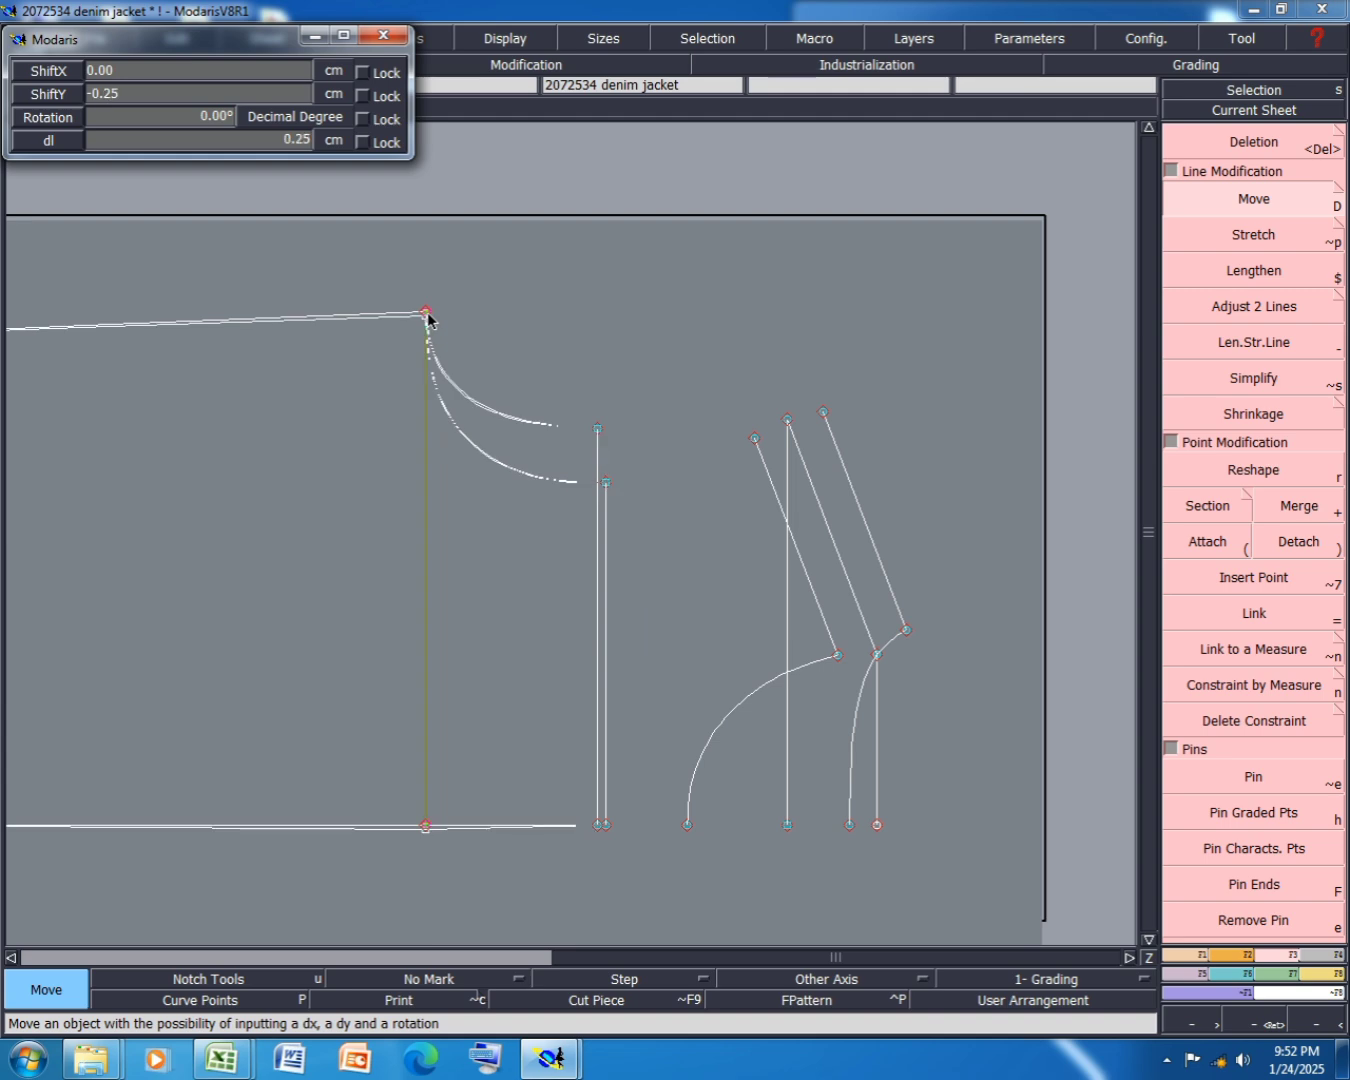
{"action": "key", "text": "Return"}
{"action": "key", "text": "ctrl+z"}
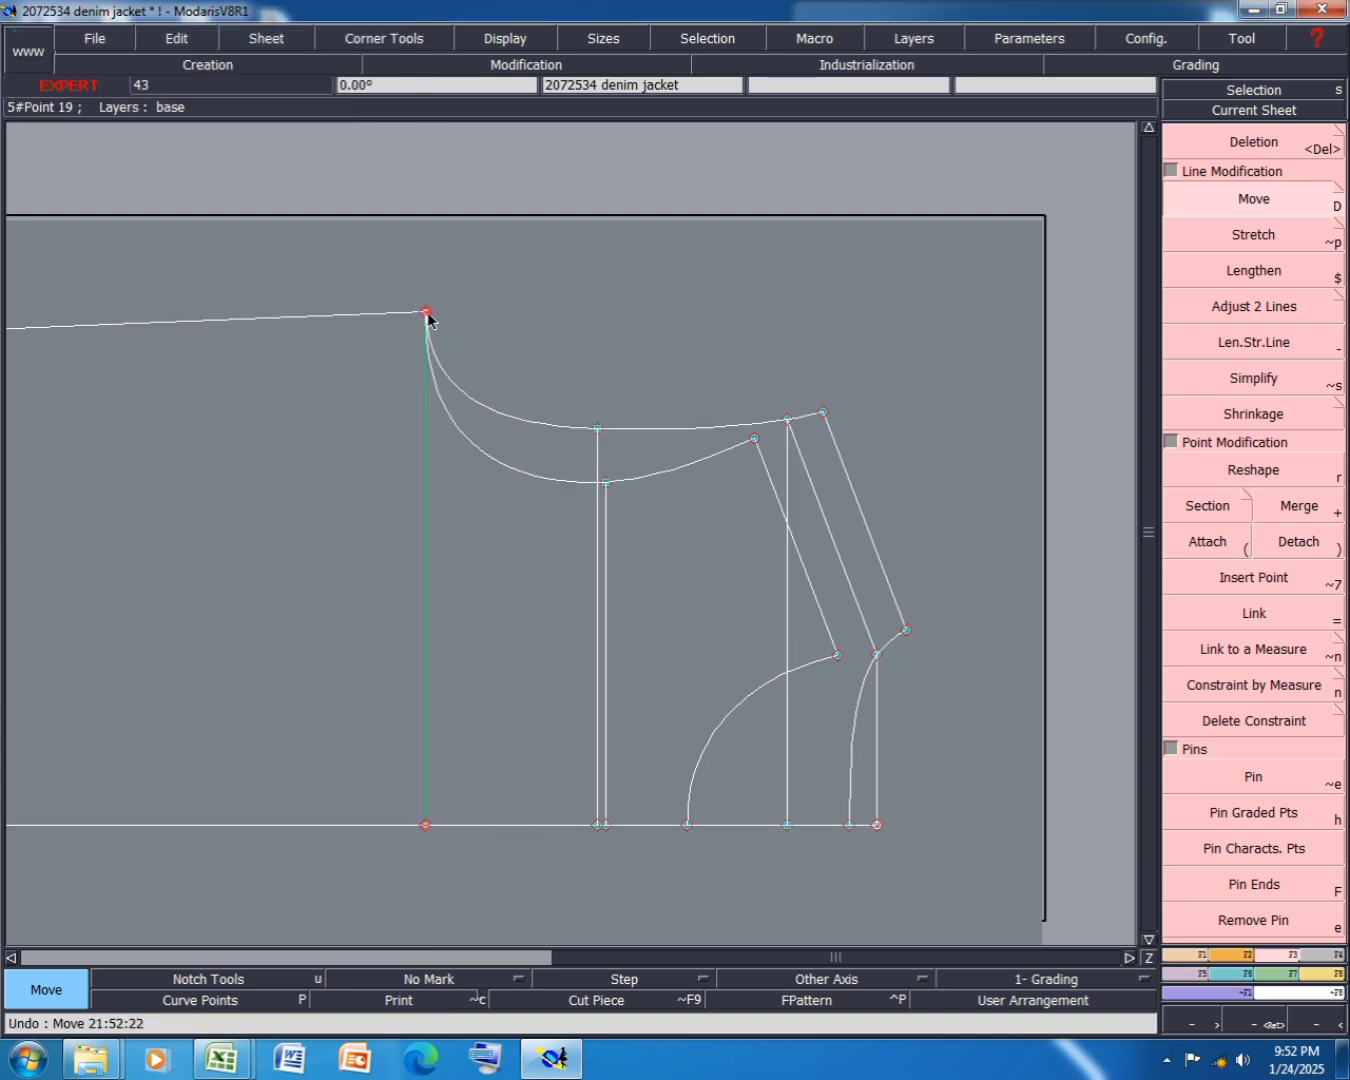
- Shift the selected underarm line towards the hem by -0.25 cm in X and 0 in Y
{"action": "left_click", "coordinate": [426, 314]}
{"action": "type", "text": "-0.25"}
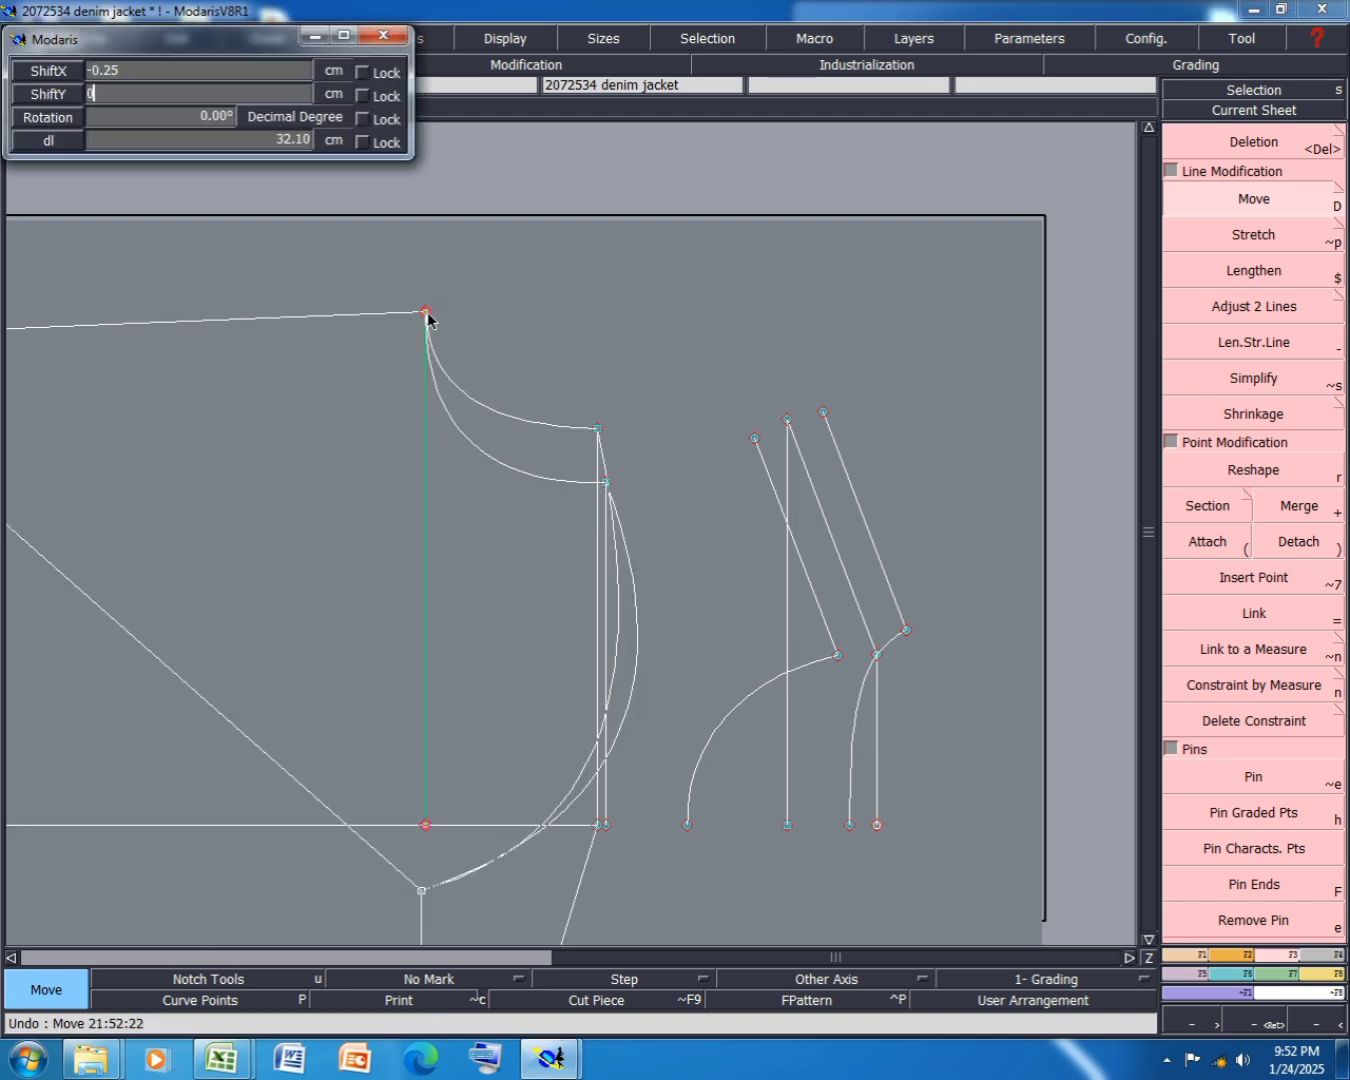
{"action": "key", "text": "Return"}
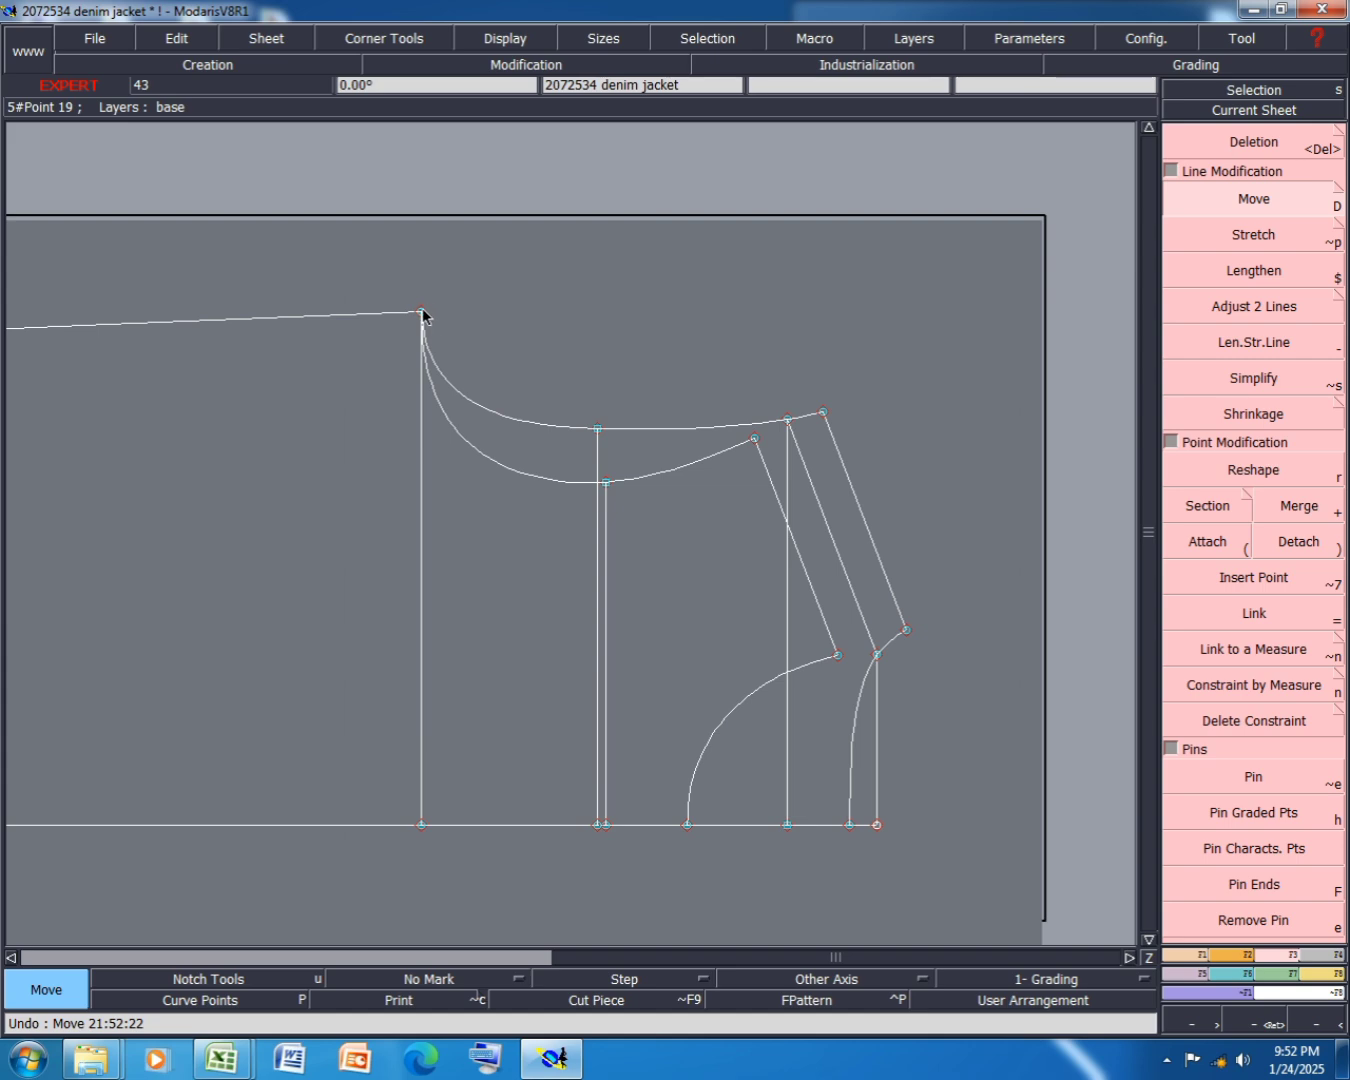
- Move the armhole end of the underarm line outwards by 0.25 cm in Y and save the model
{"action": "left_click", "coordinate": [422, 315]}
{"action": "key", "text": "Tab"}
{"action": "type", "text": "0.25"}
{"action": "key", "text": "Return"}
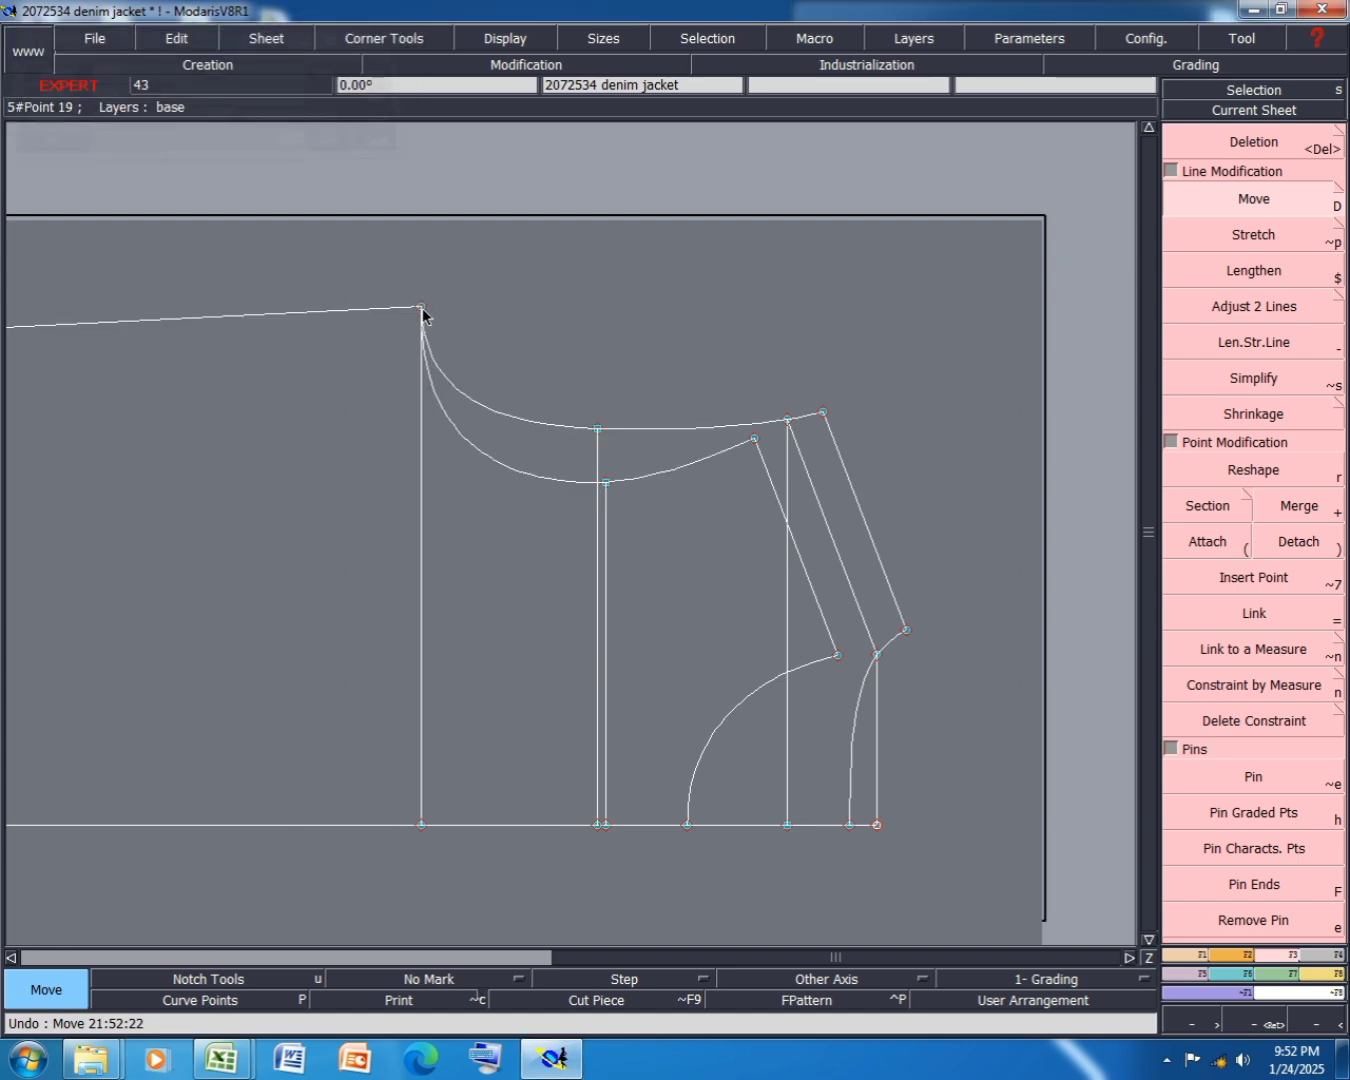
{"action": "key", "text": "ctrl+s"}
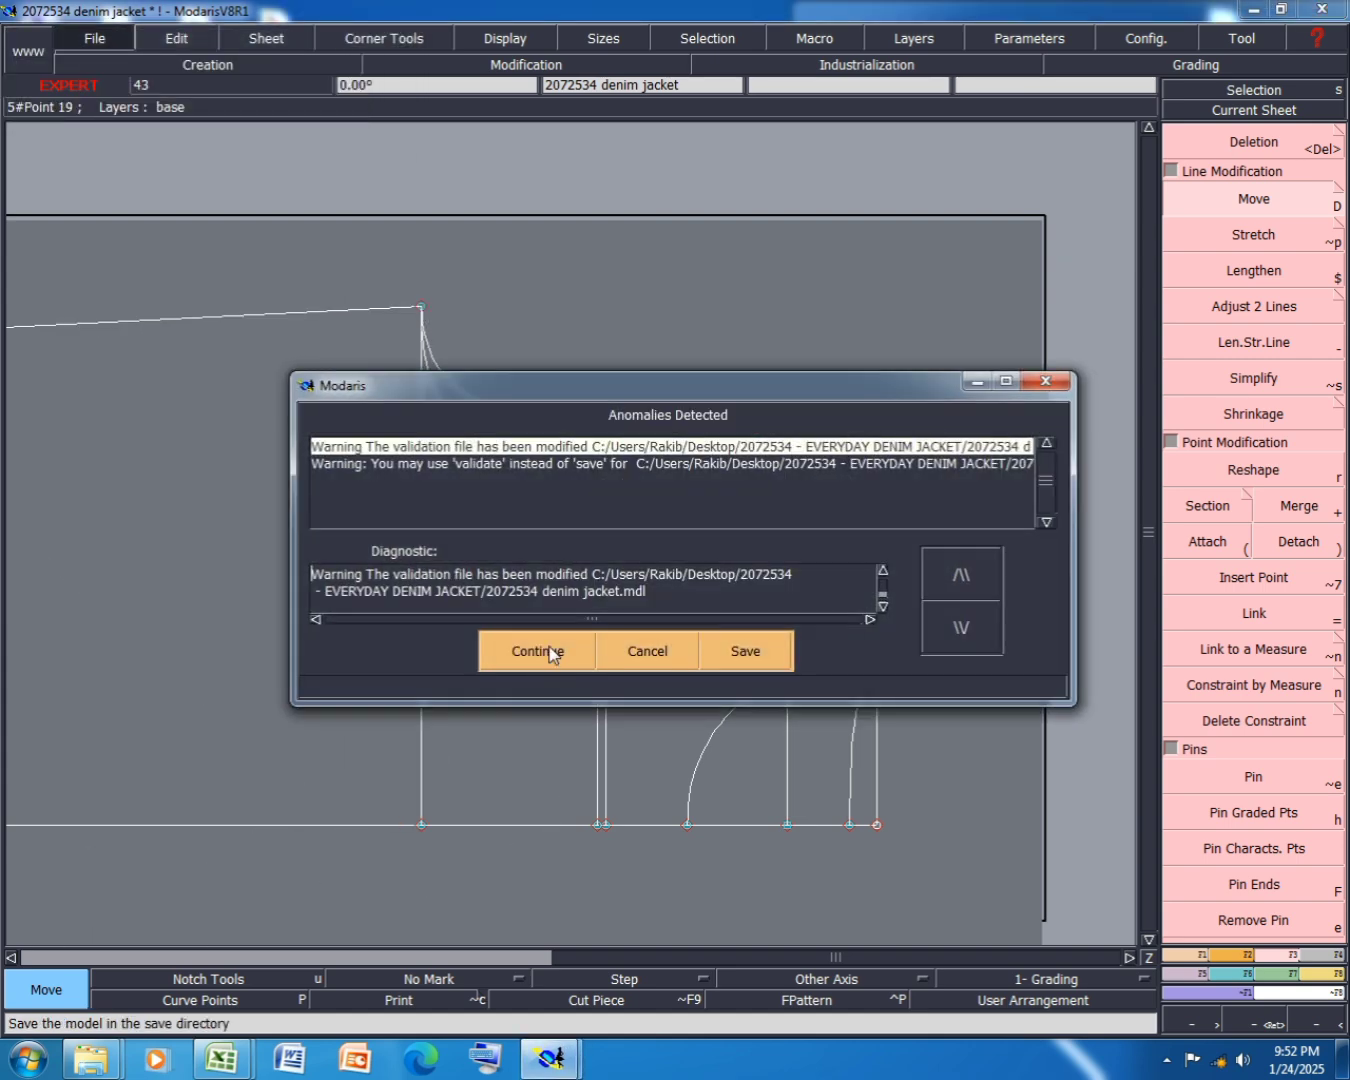
{"action": "left_click", "coordinate": [534, 648]}
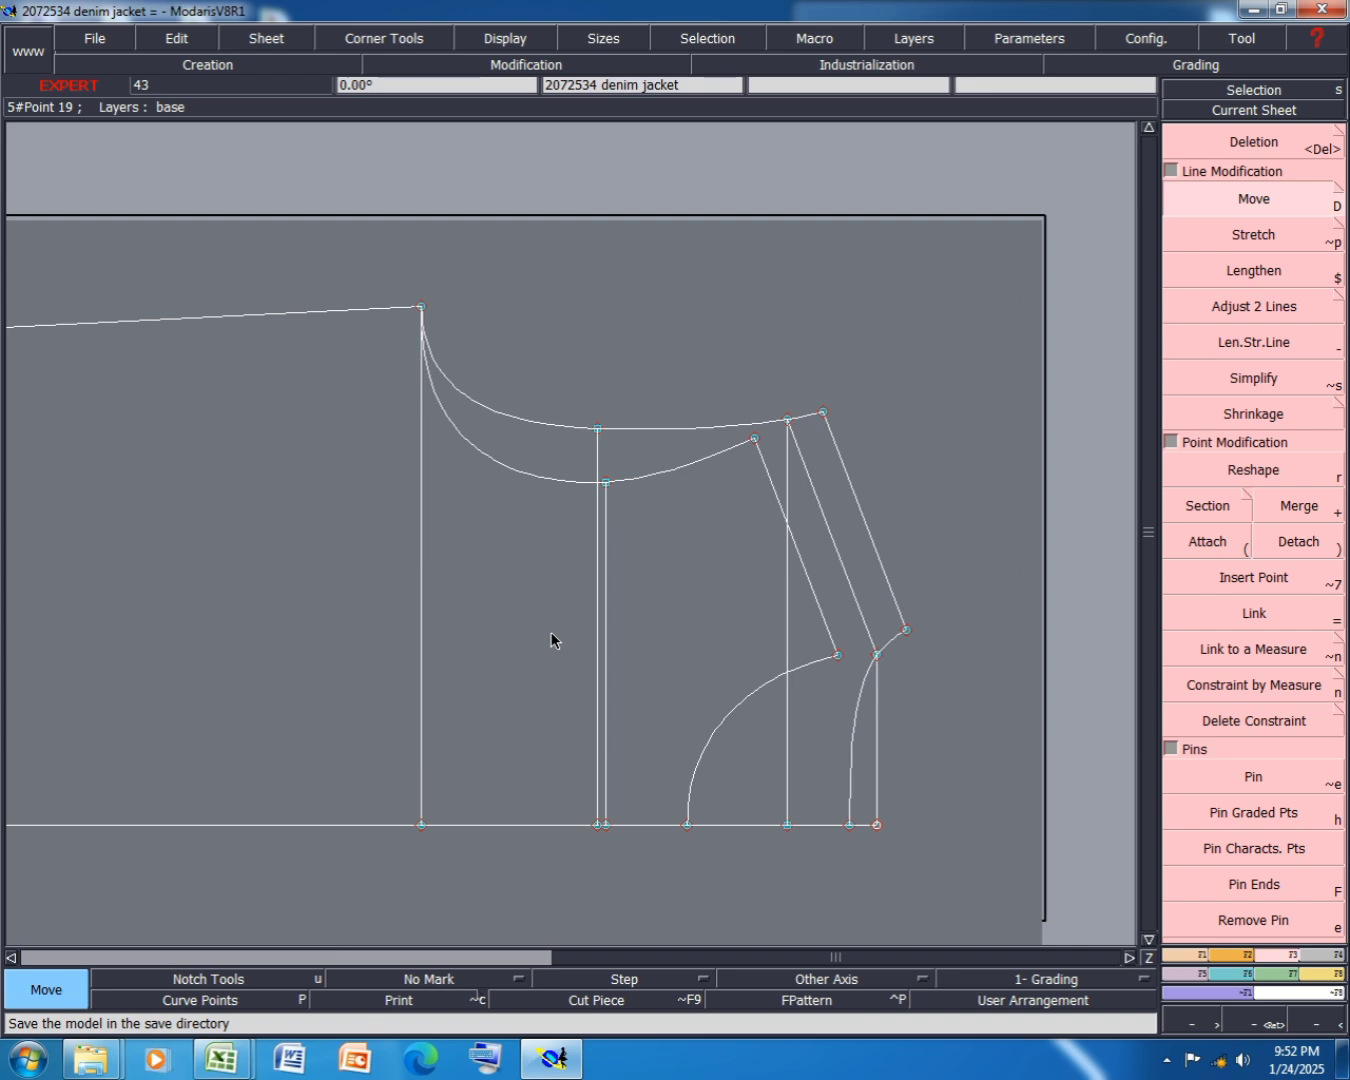
- Measure the back and front armhole curves from underarm to shoulder and accumulate both lengths in the measurement table
{"action": "key", "text": "l"}
{"action": "left_click", "coordinate": [422, 306]}
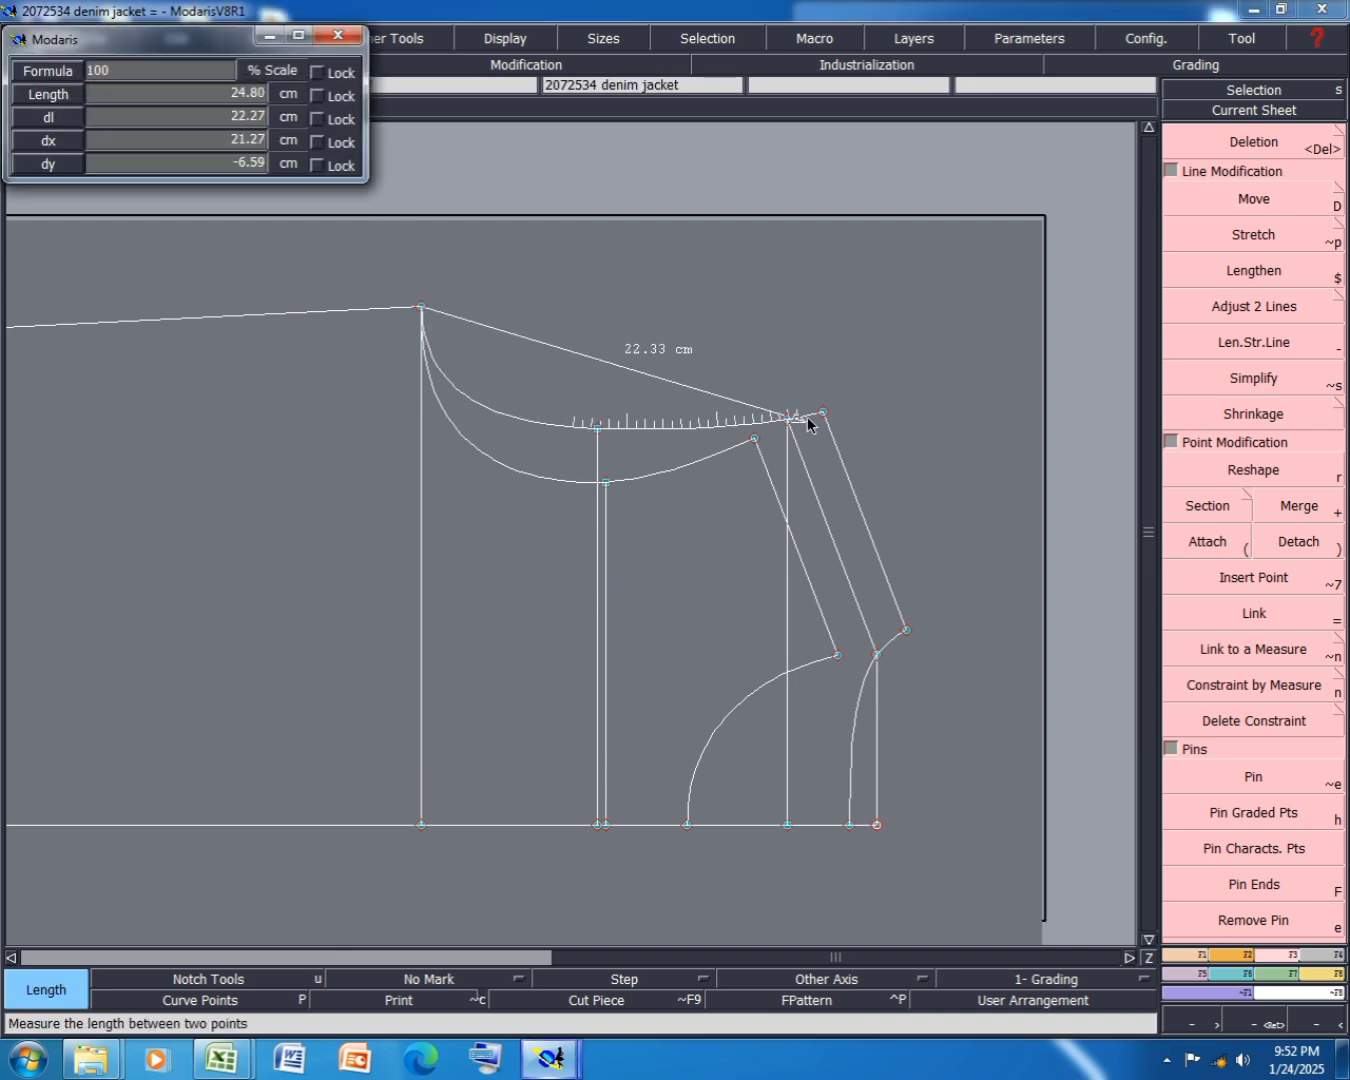
{"action": "left_click", "coordinate": [822, 412]}
{"action": "left_click", "coordinate": [708, 437]}
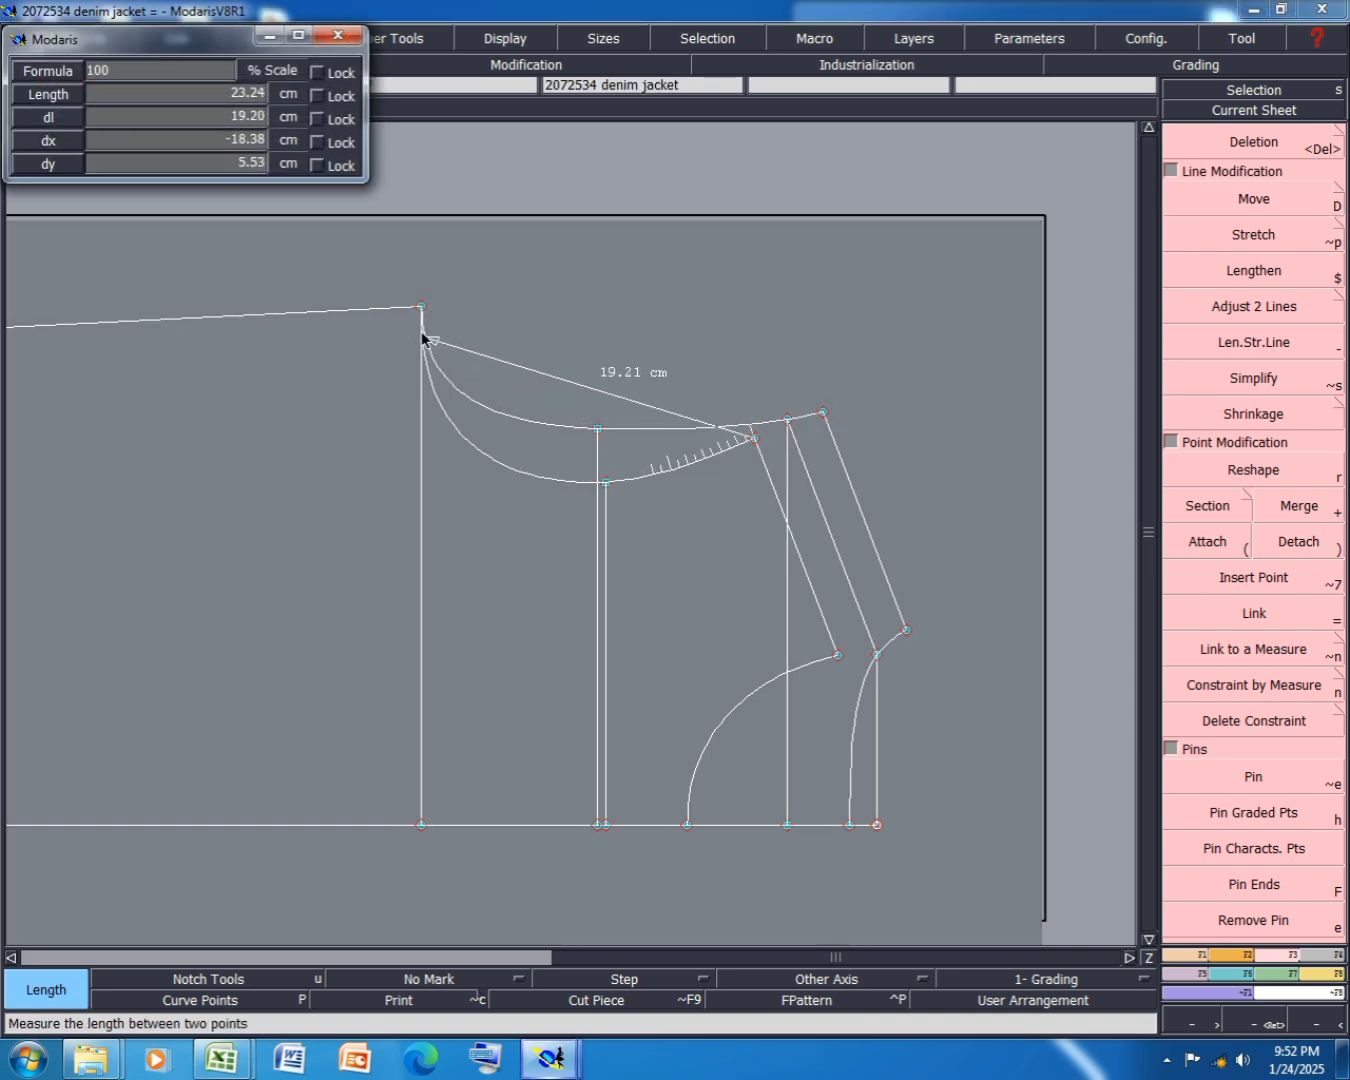
{"action": "left_click", "coordinate": [418, 308]}
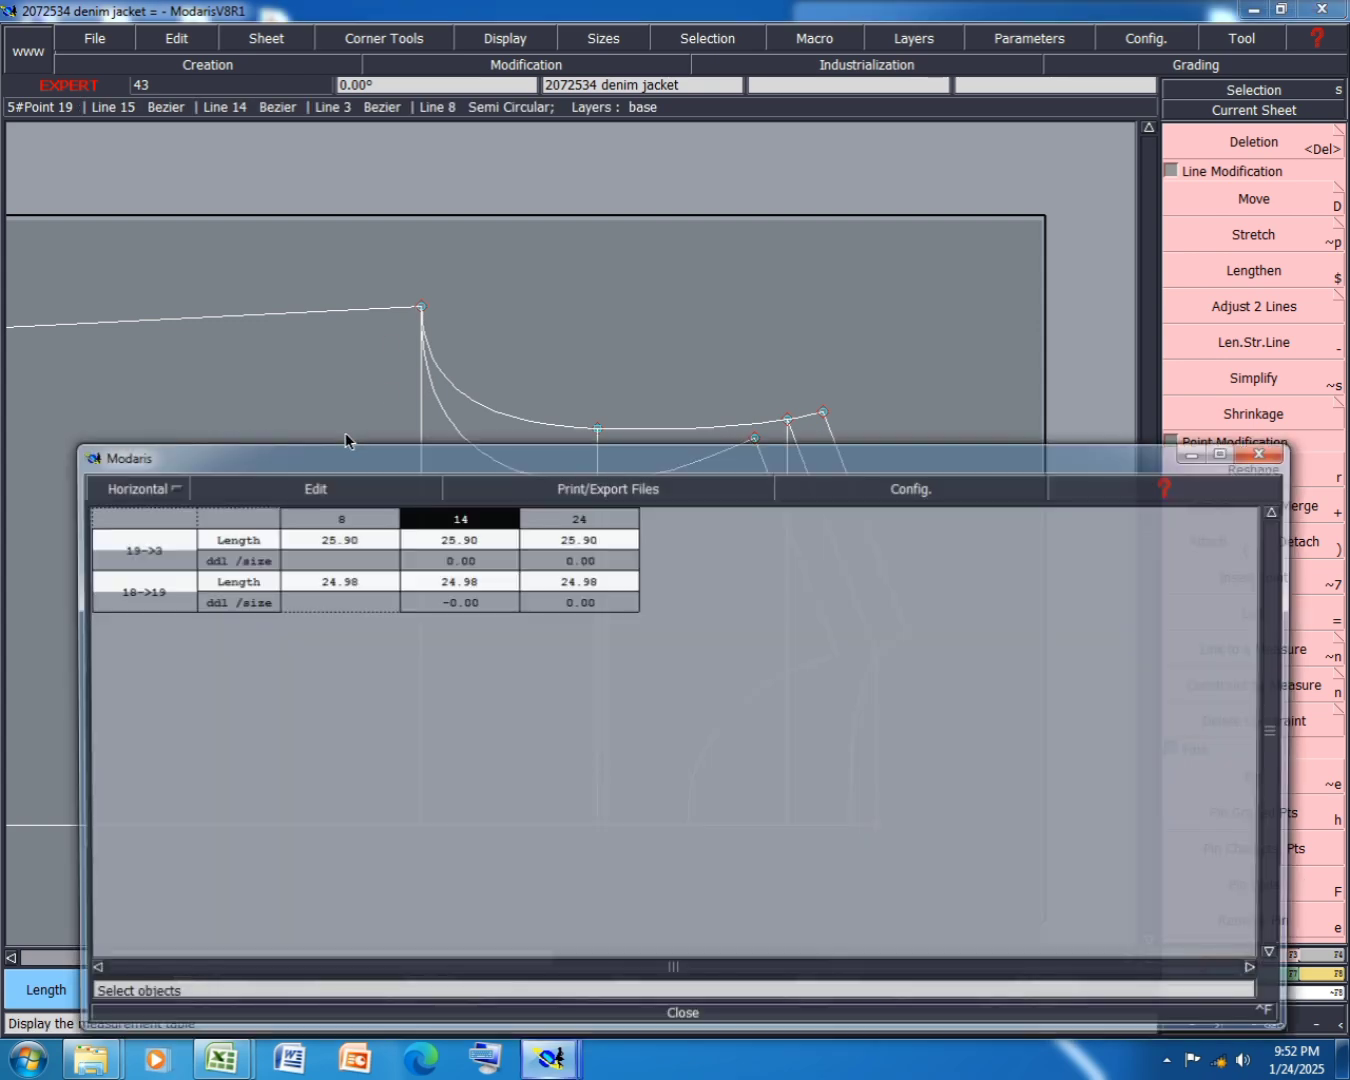
{"action": "left_click", "coordinate": [301, 487]}
{"action": "left_click", "coordinate": [268, 553]}
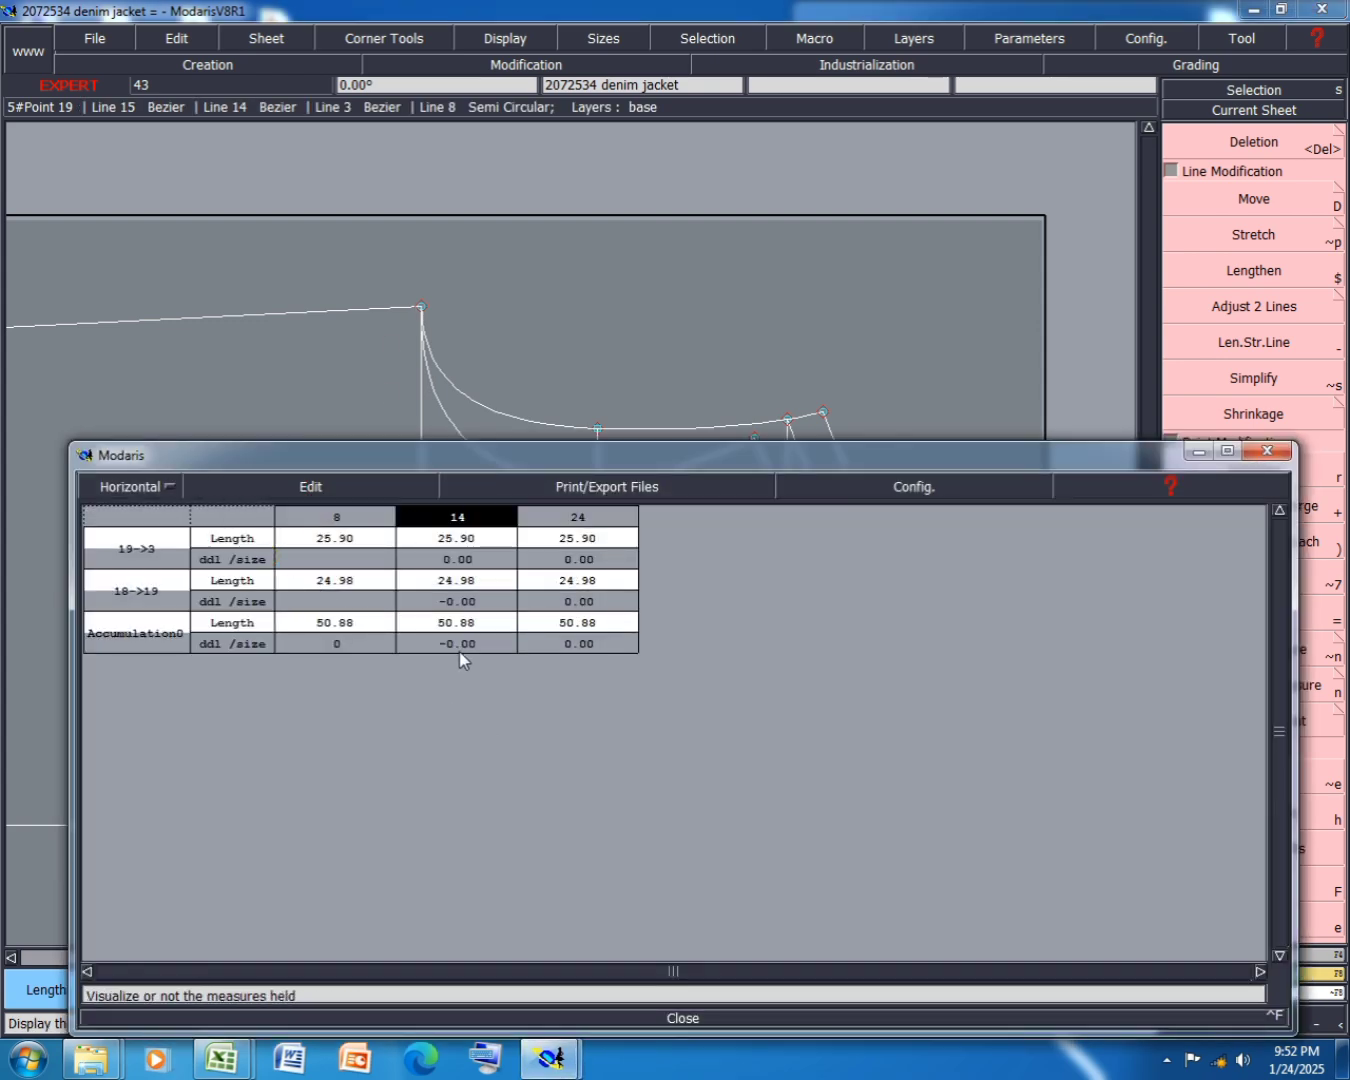
- Erase the measurement table, close it and save the model
{"action": "left_click", "coordinate": [256, 484]}
{"action": "left_click", "coordinate": [238, 592]}
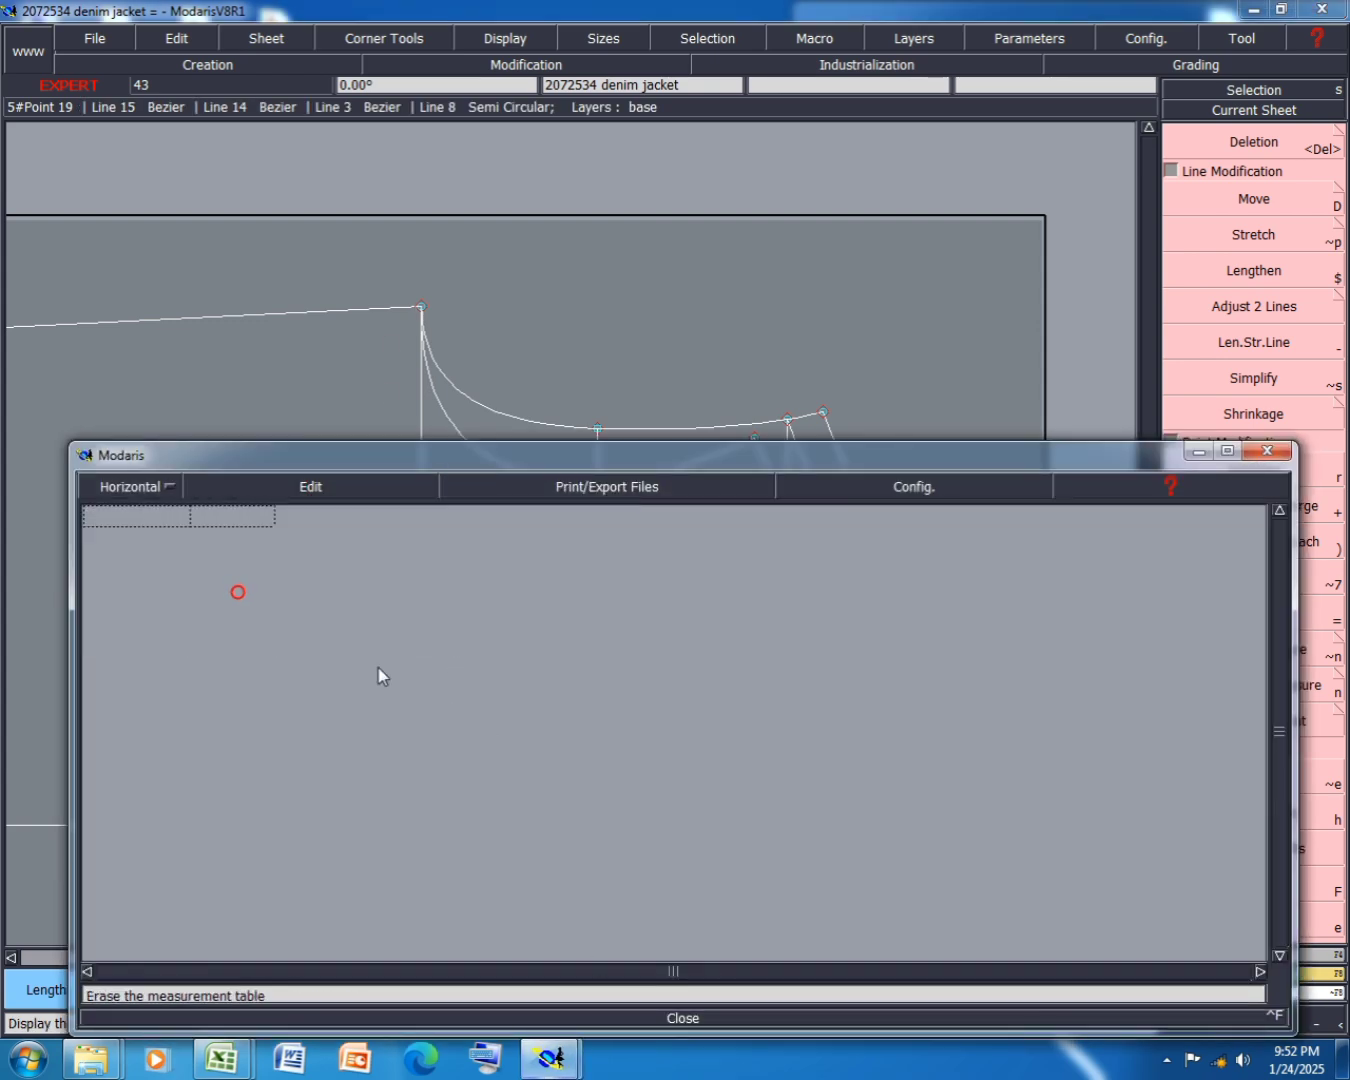
{"action": "left_click", "coordinate": [685, 1018]}
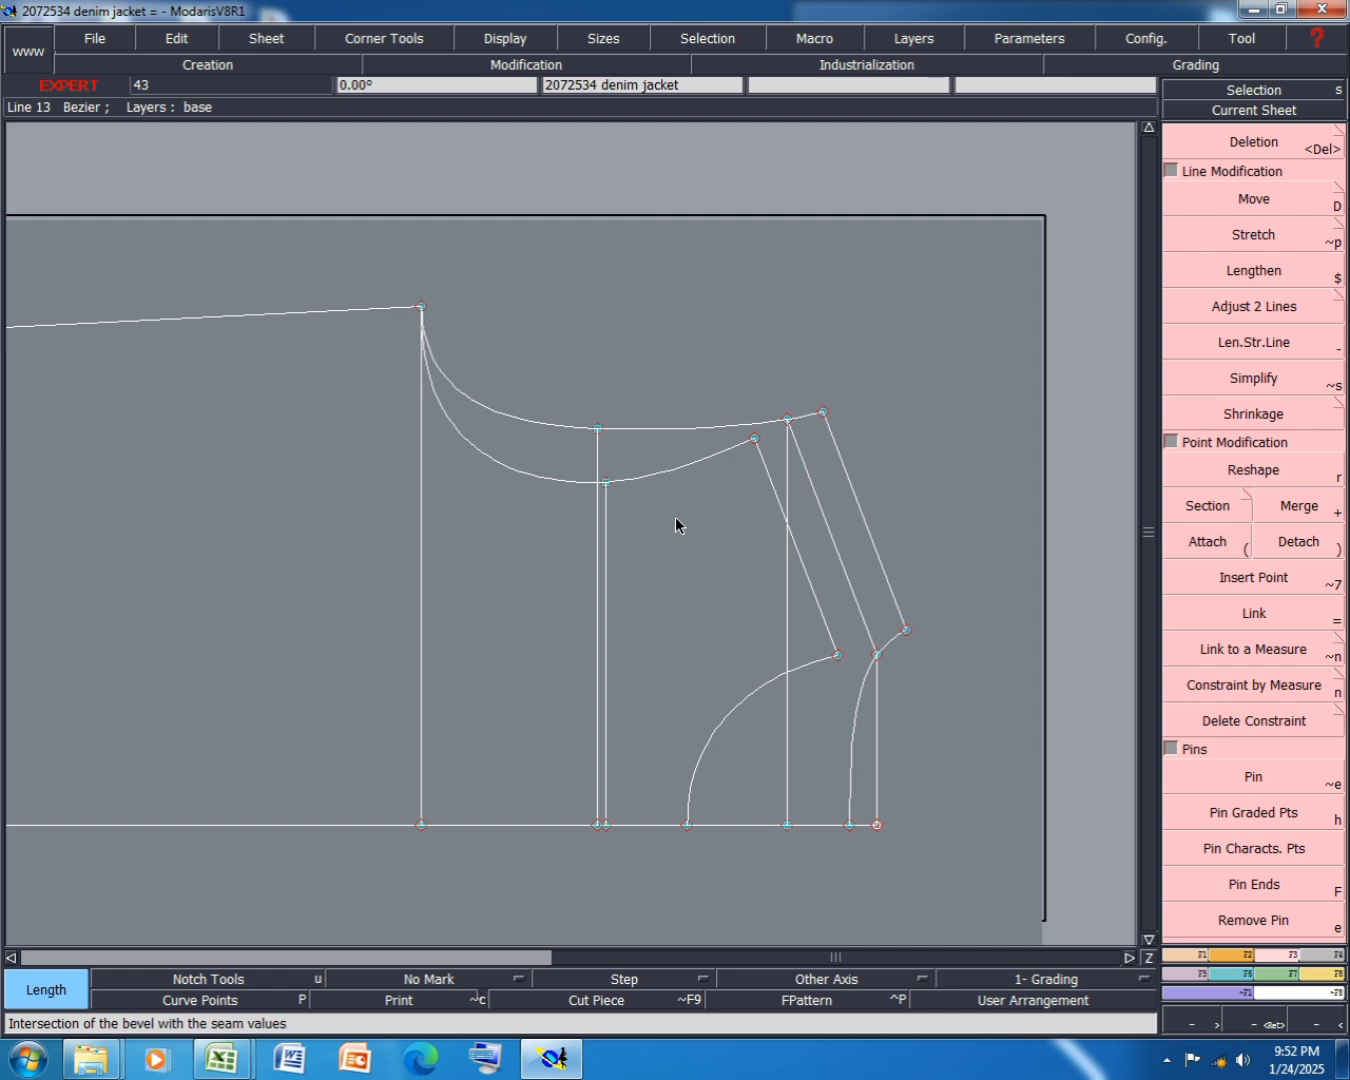
{"action": "key", "text": "ctrl+s"}
{"action": "left_click", "coordinate": [563, 653]}
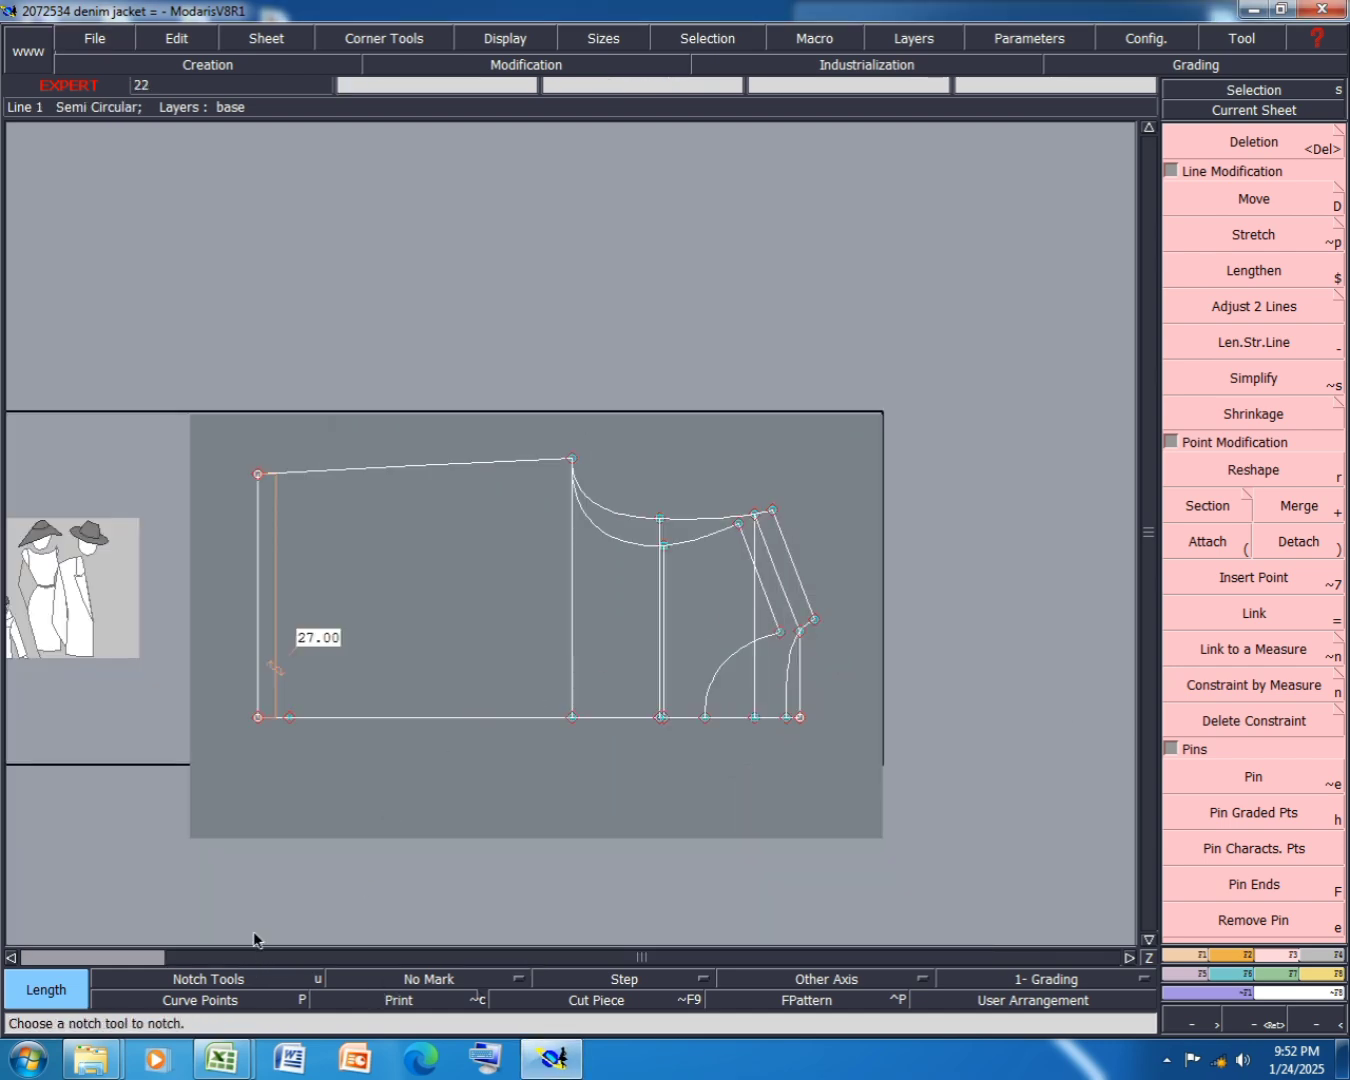
- Draw a straight Bezier line from the point on the centre line near the hem to the hem's side-seam corner
{"action": "key", "text": "b"}
{"action": "left_click", "coordinate": [289, 718]}
{"action": "left_click", "coordinate": [259, 474]}
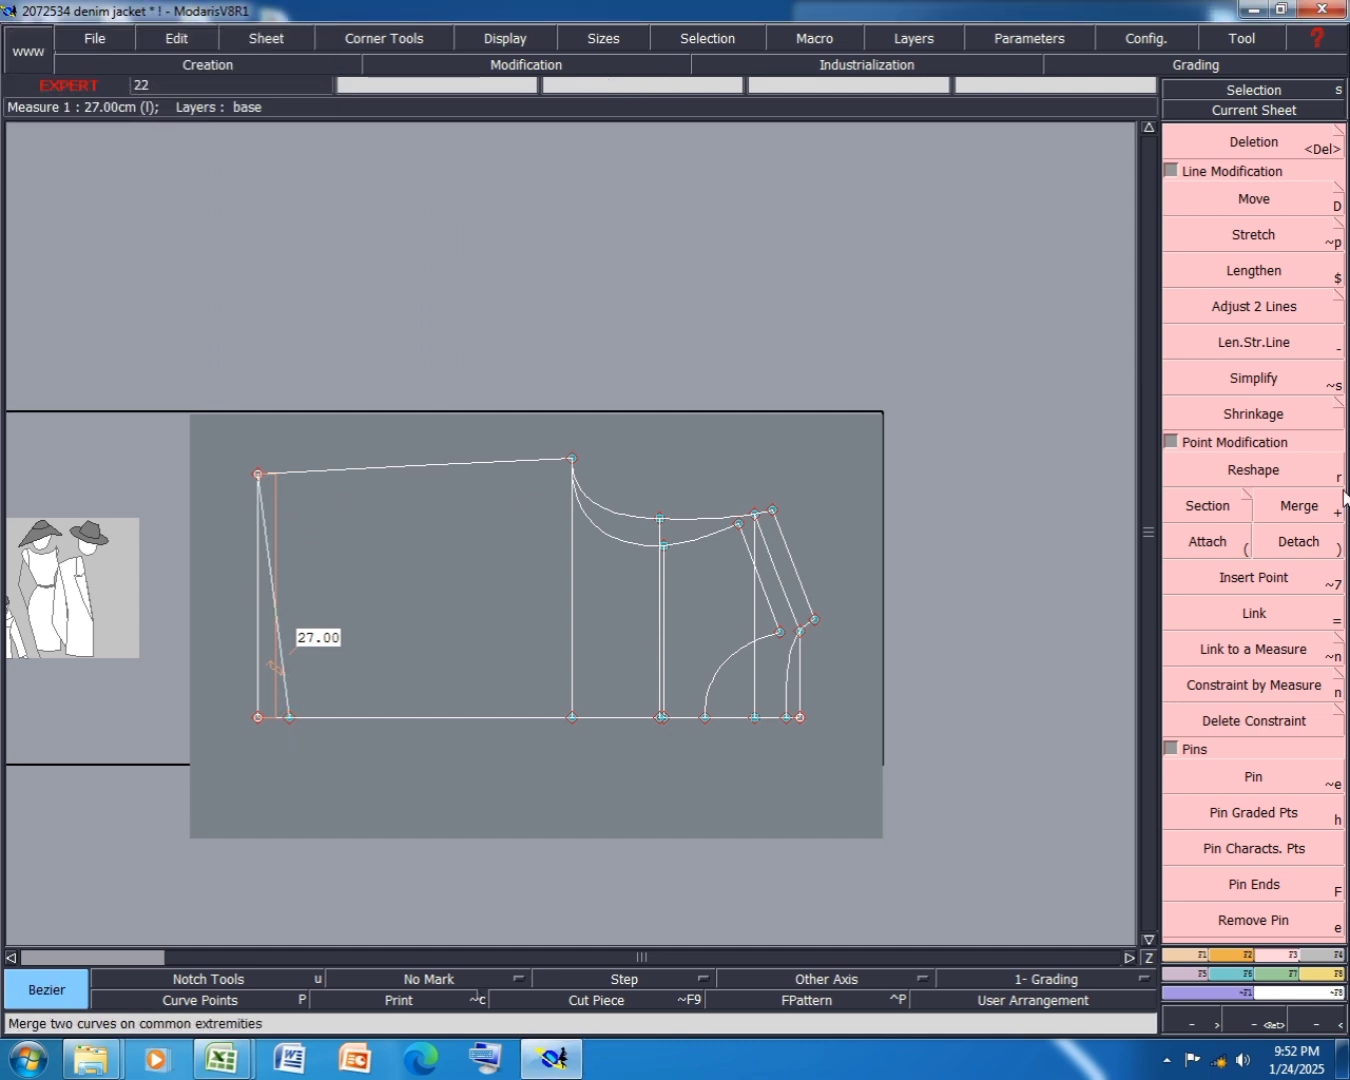
- Move the hem's side-seam corner 1.5 cm in X towards the armhole
{"action": "left_click", "coordinate": [1252, 203]}
{"action": "left_click", "coordinate": [260, 475]}
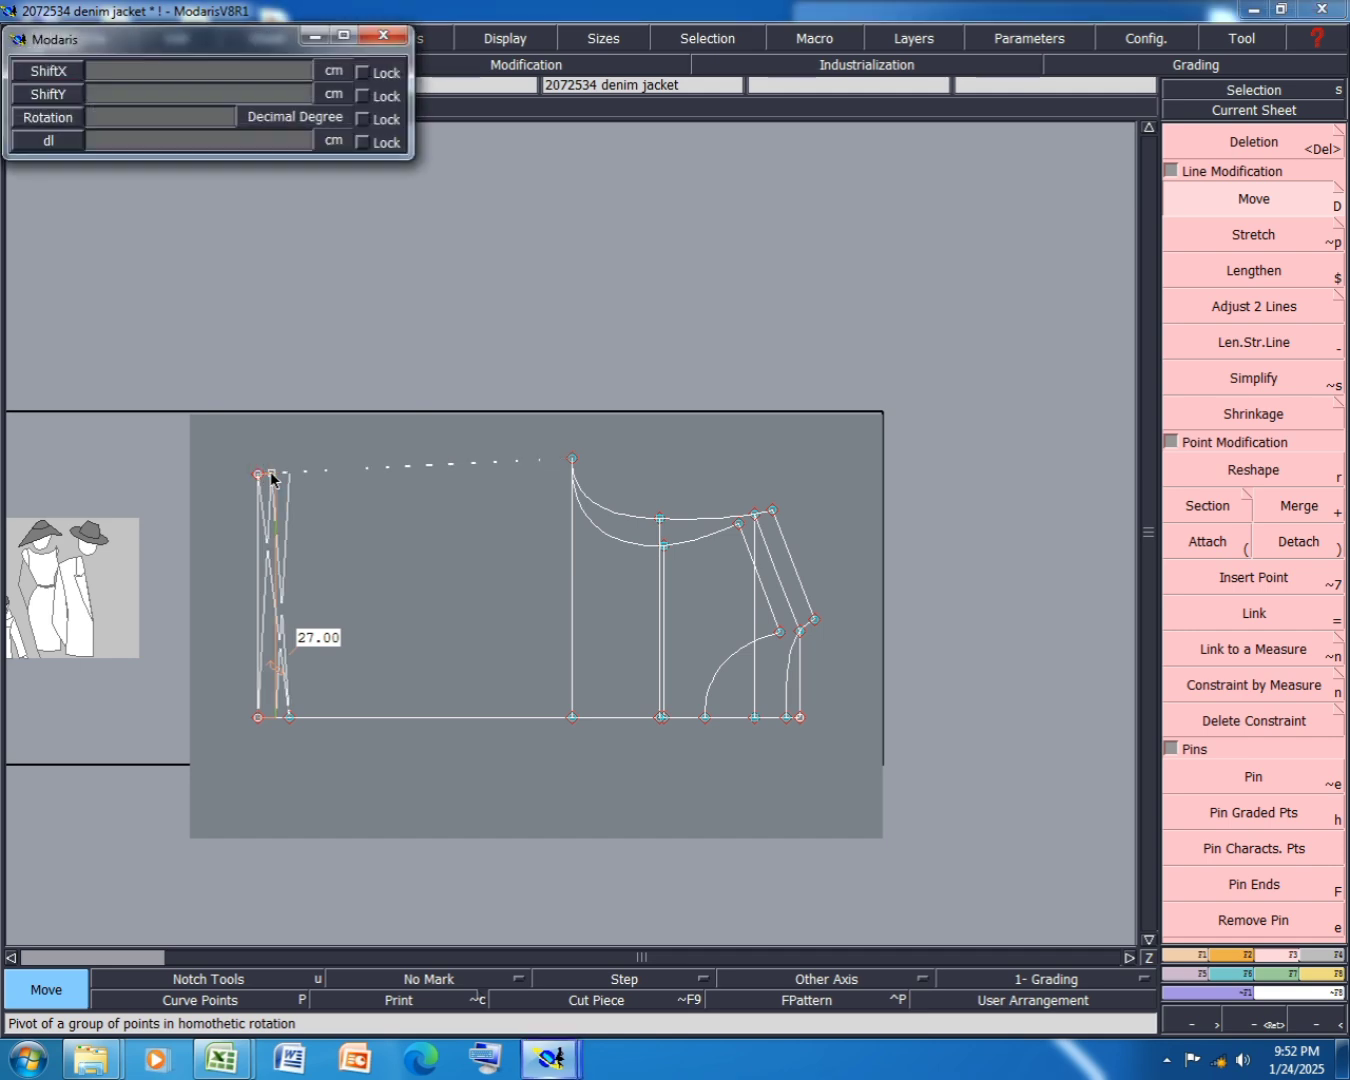
{"action": "type", "text": "1.5"}
{"action": "key", "text": "Return"}
{"action": "key", "text": "Return"}
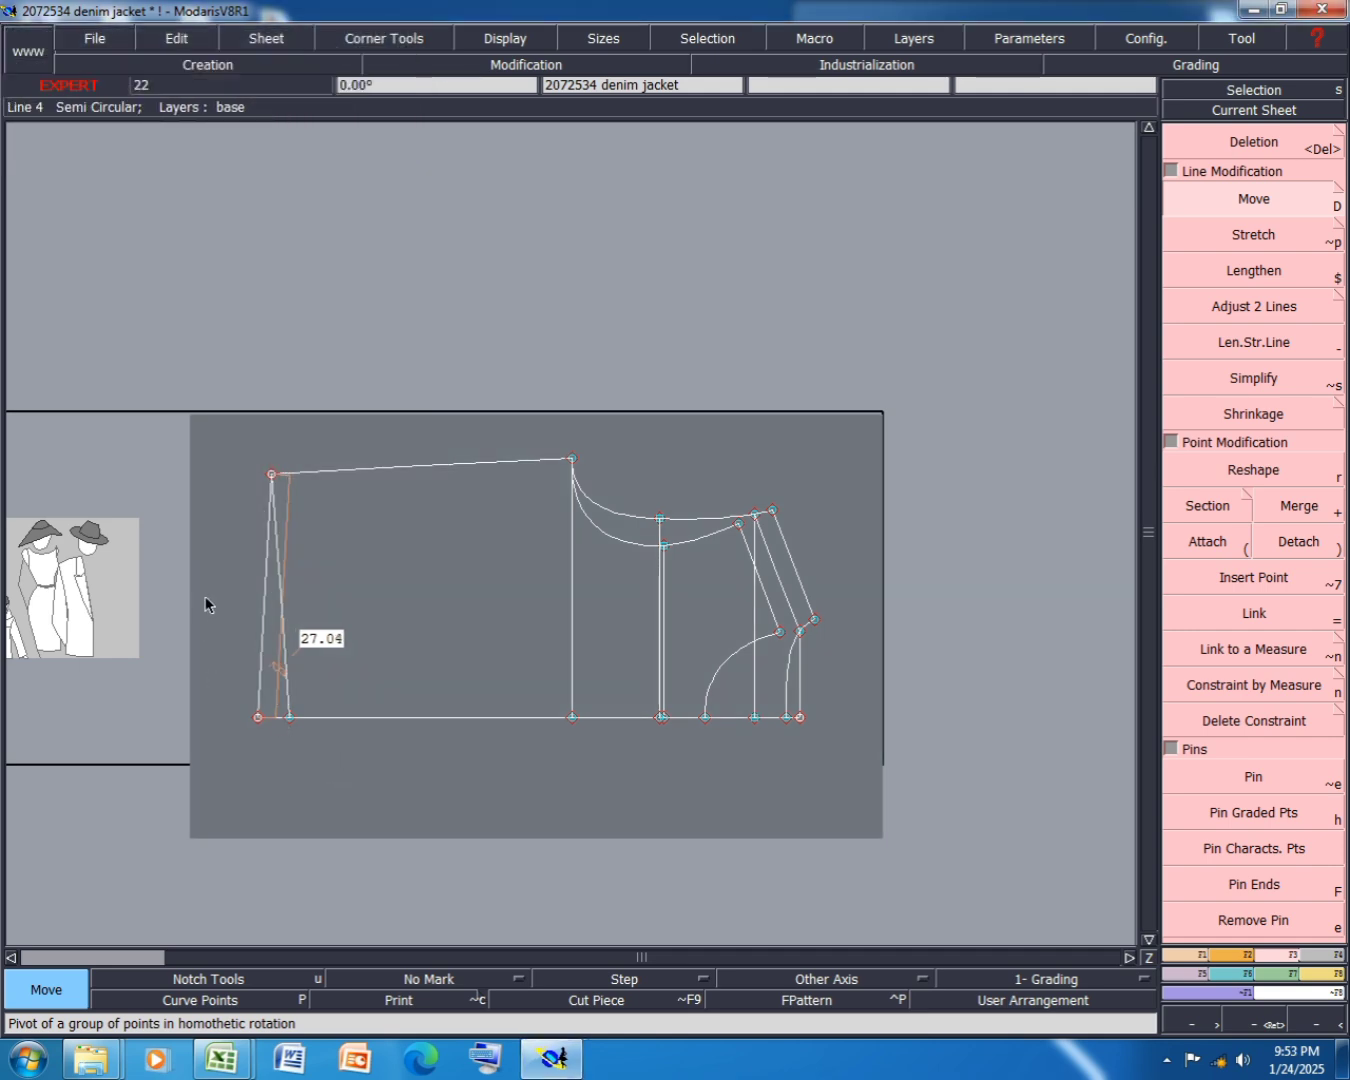
- Shift the hem's side-seam corner two more times by 0.5 cm in X, with 0 in Y
{"action": "left_click", "coordinate": [274, 477]}
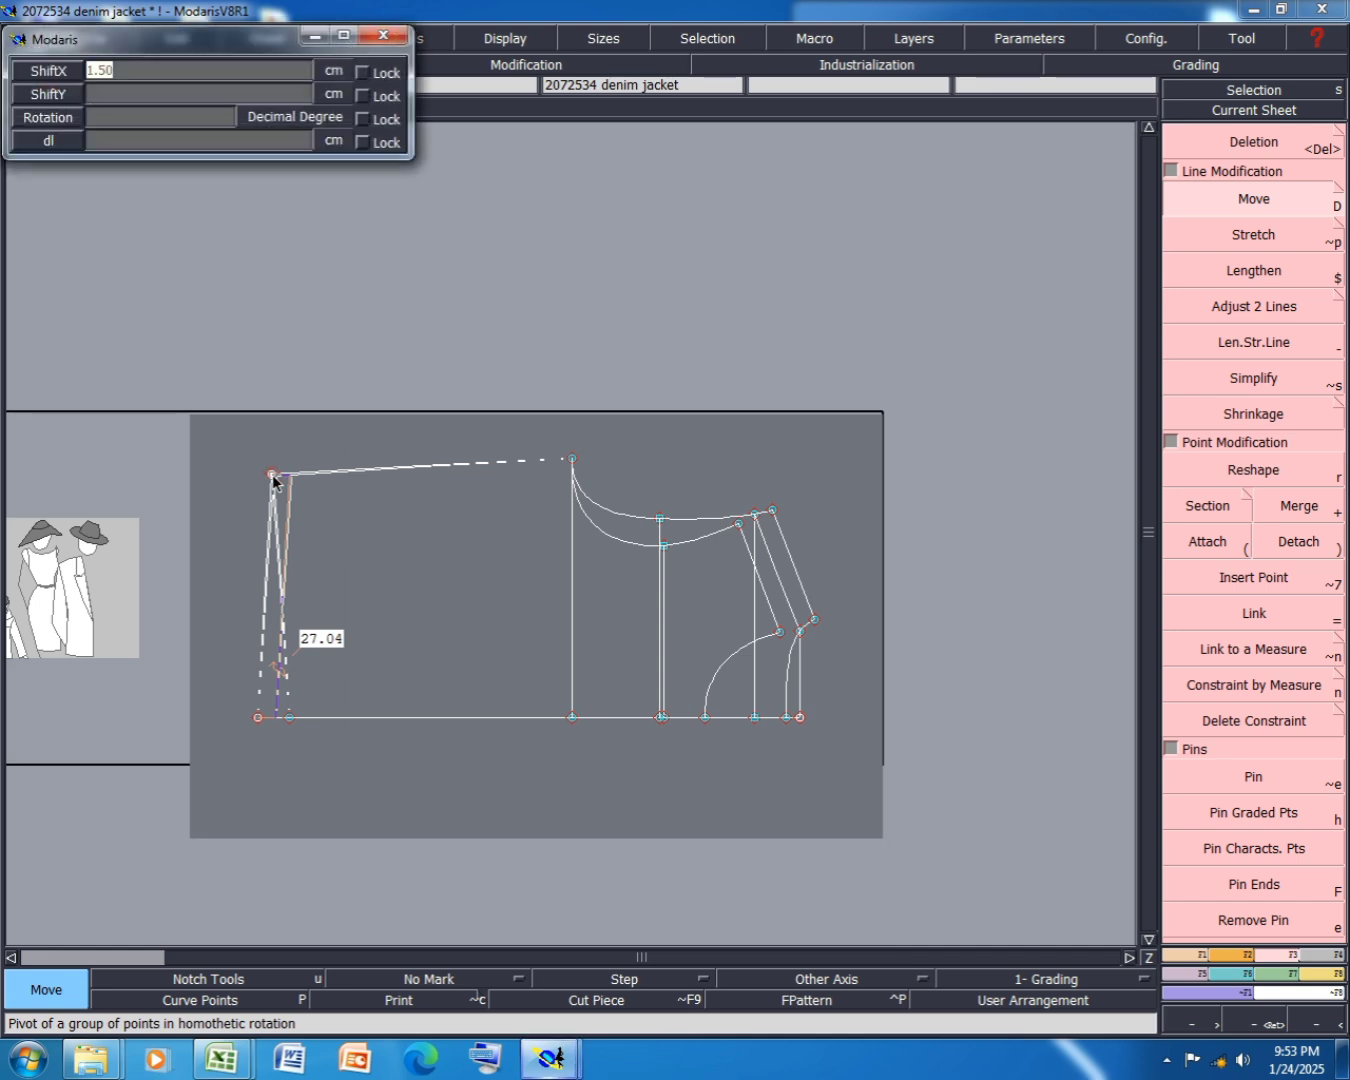
{"action": "type", "text": "0.3"}
{"action": "key", "text": "Return"}
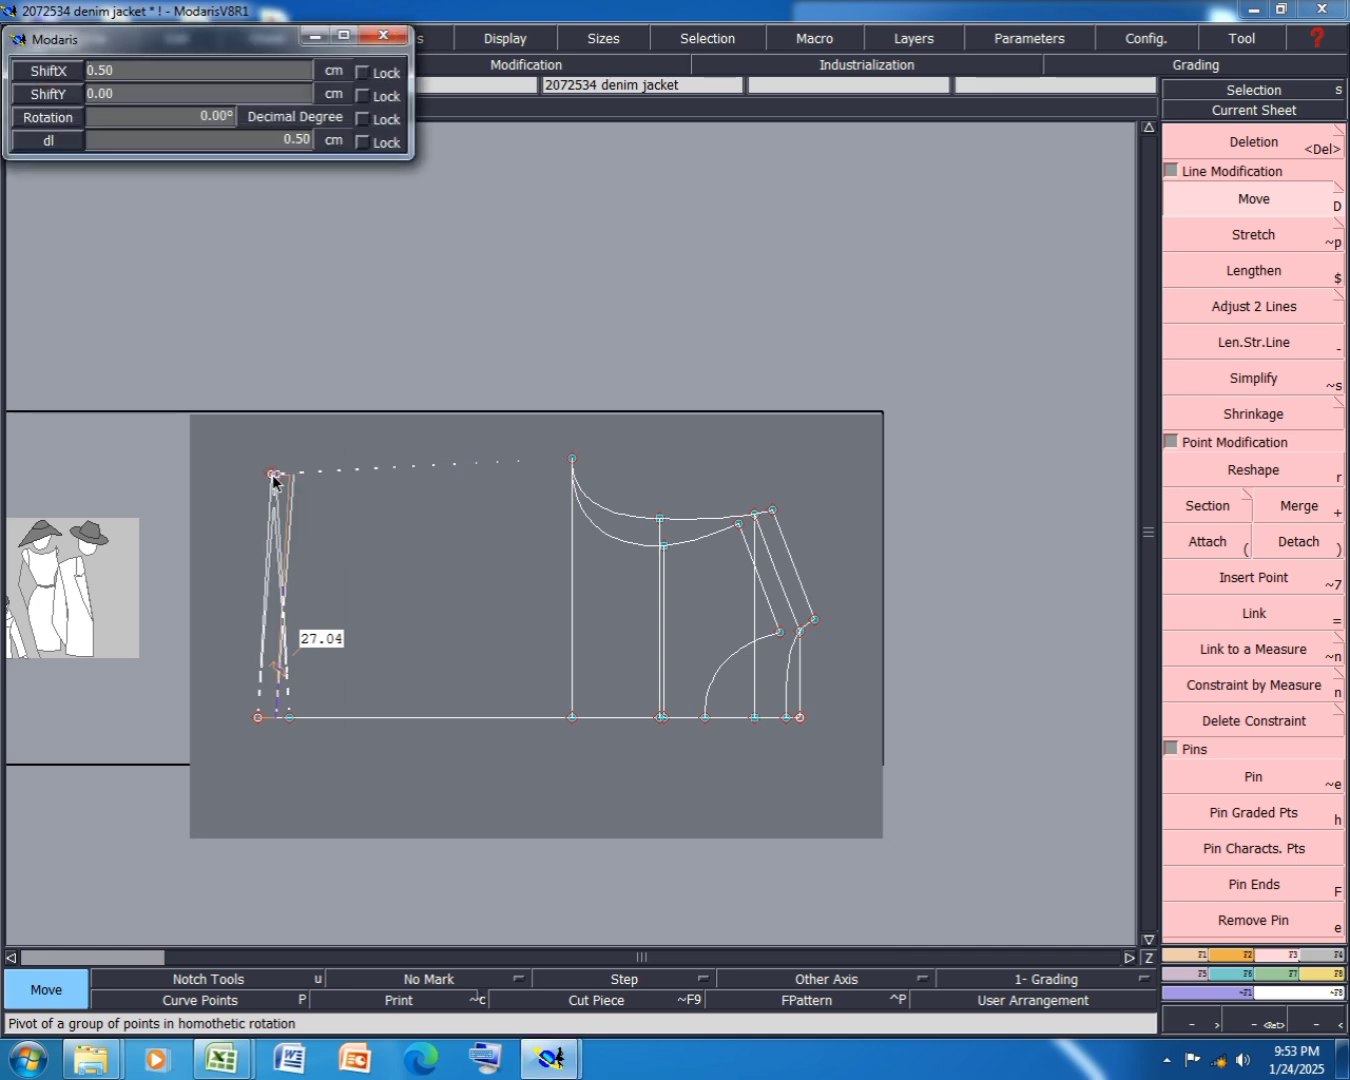
{"action": "key", "text": "Return"}
{"action": "scroll", "coordinate": [153, 577], "scroll_direction": "up", "scroll_amount": 2}
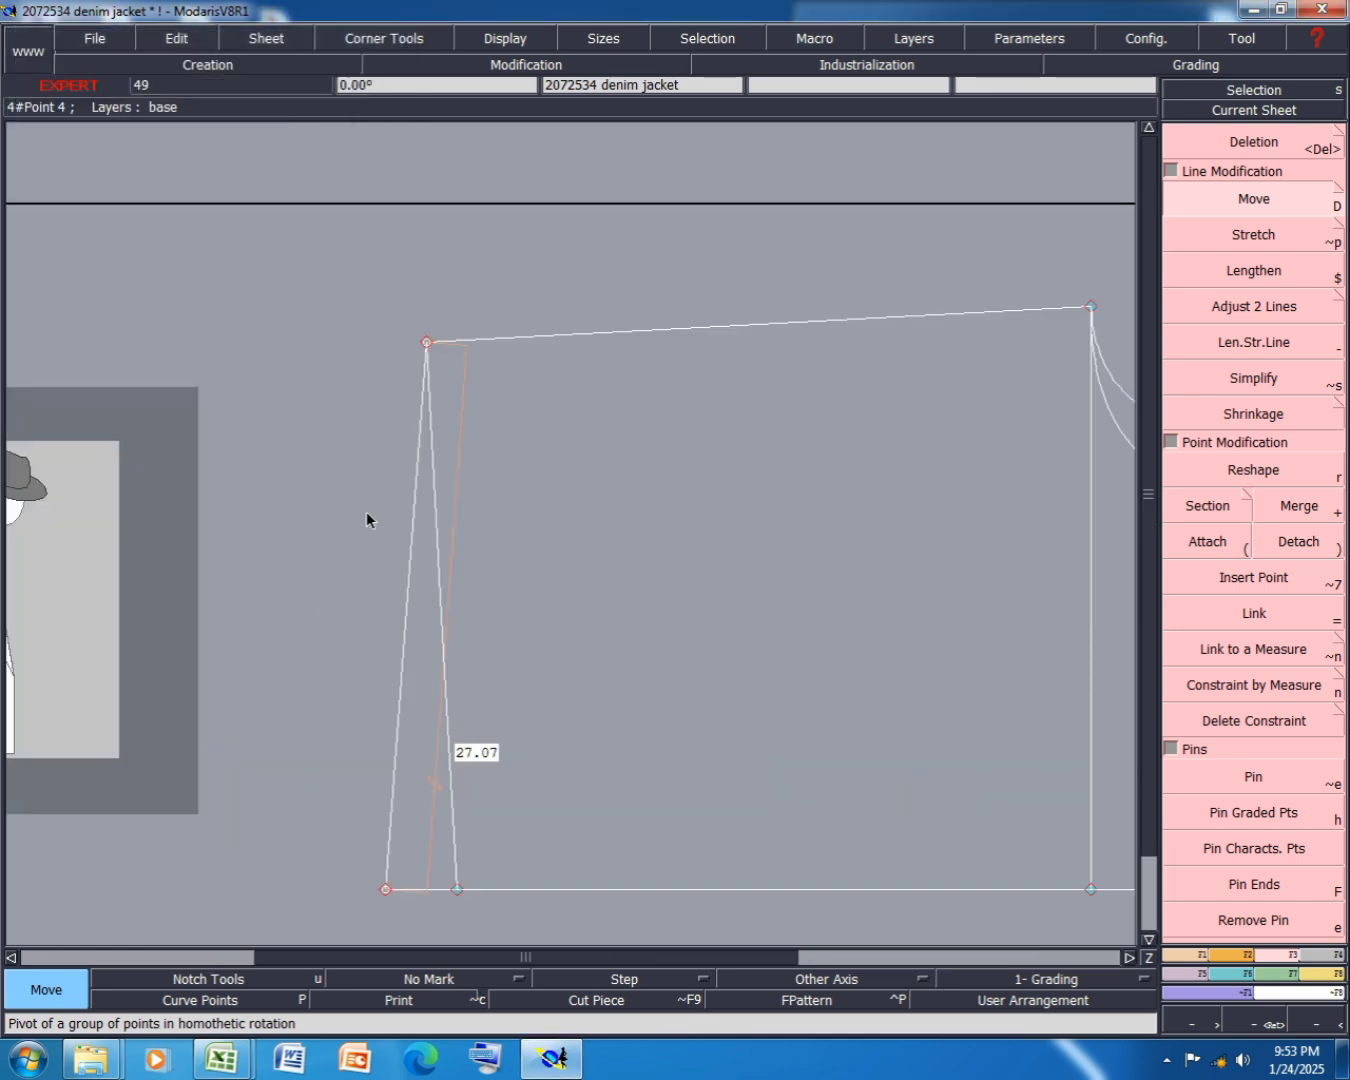
{"action": "scroll", "coordinate": [570, 460], "scroll_direction": "down", "scroll_amount": 1}
{"action": "scroll", "coordinate": [424, 518], "scroll_direction": "up", "scroll_amount": 1}
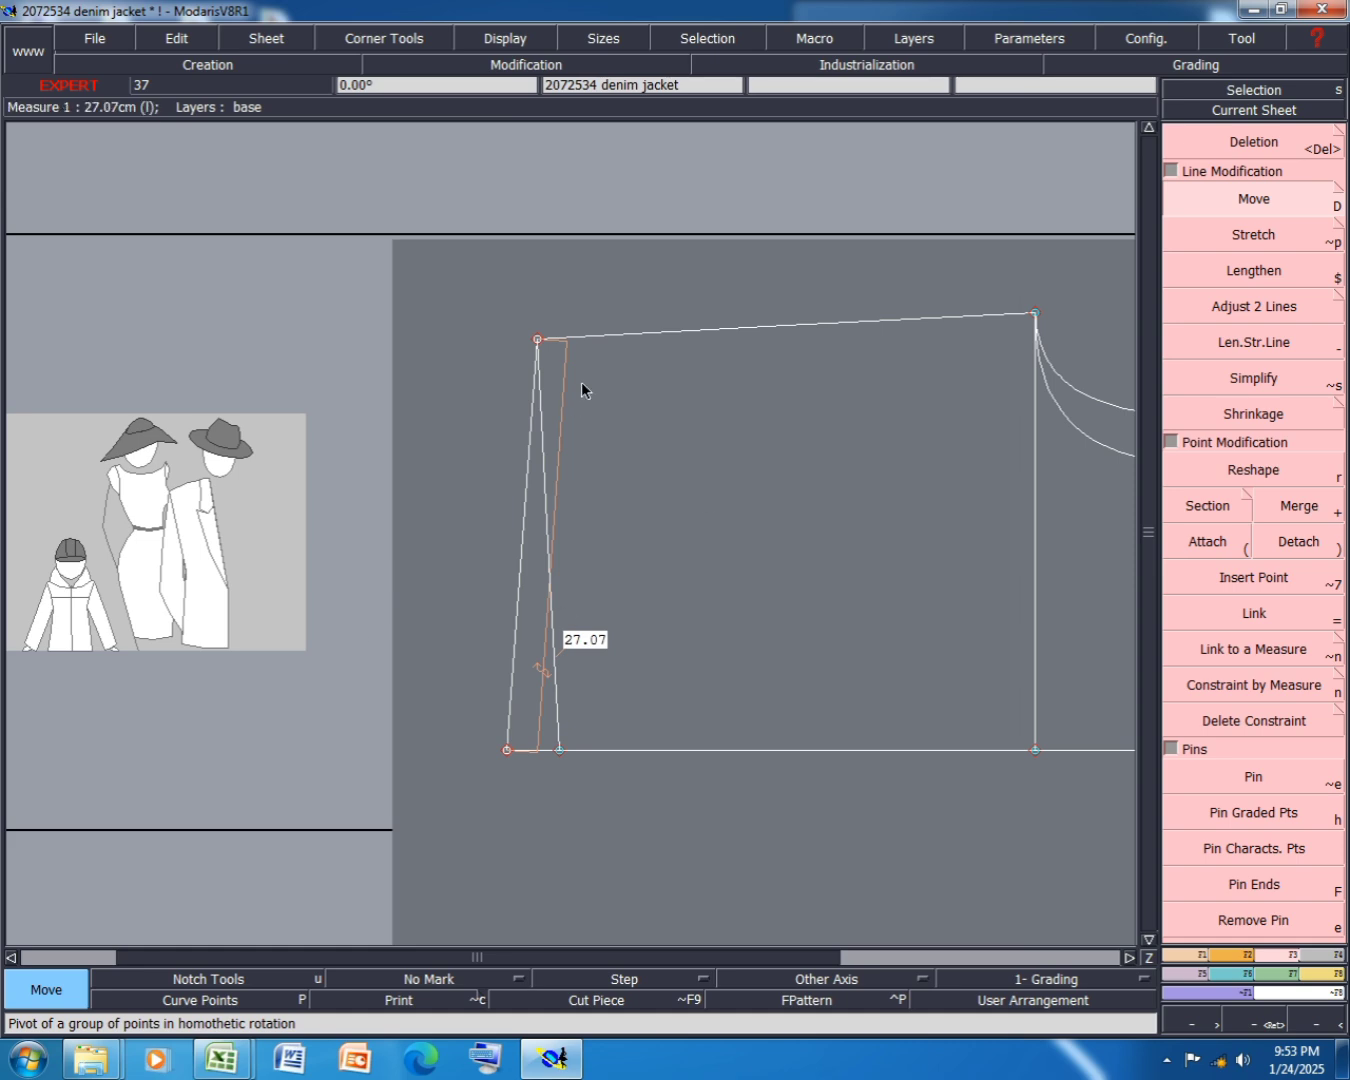
{"action": "left_click", "coordinate": [537, 340]}
{"action": "key", "text": "Down"}
{"action": "type", "text": "0.5"}
{"action": "key", "text": "Return"}
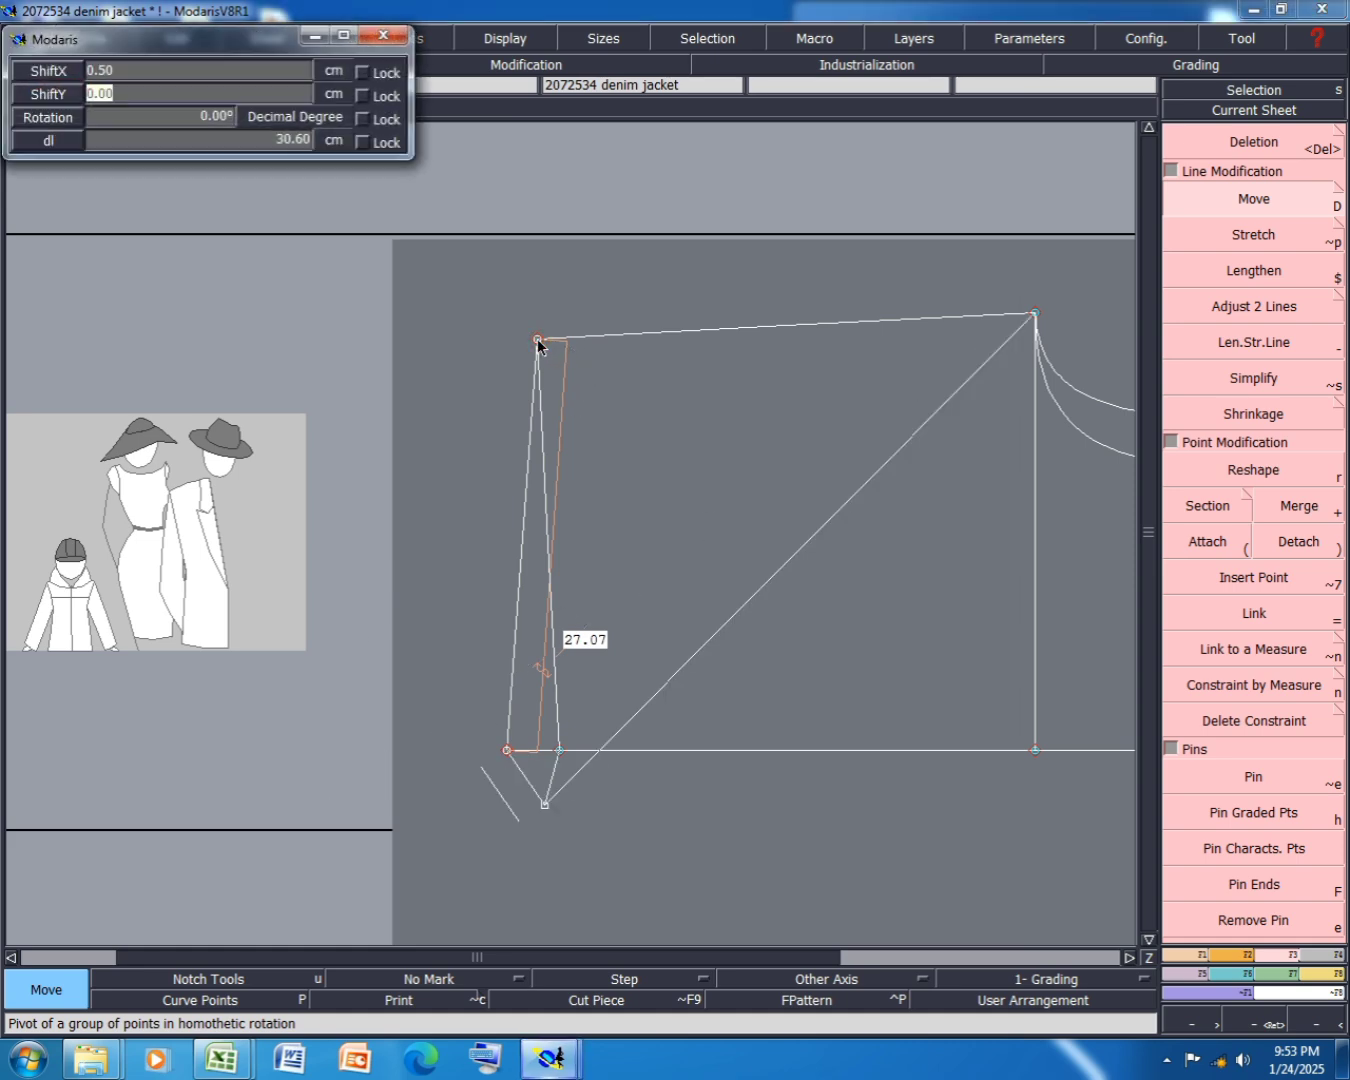
{"action": "key", "text": "Return"}
- Delete the measurement attached to the hem line
{"action": "scroll", "coordinate": [831, 655], "scroll_direction": "up", "scroll_amount": 1}
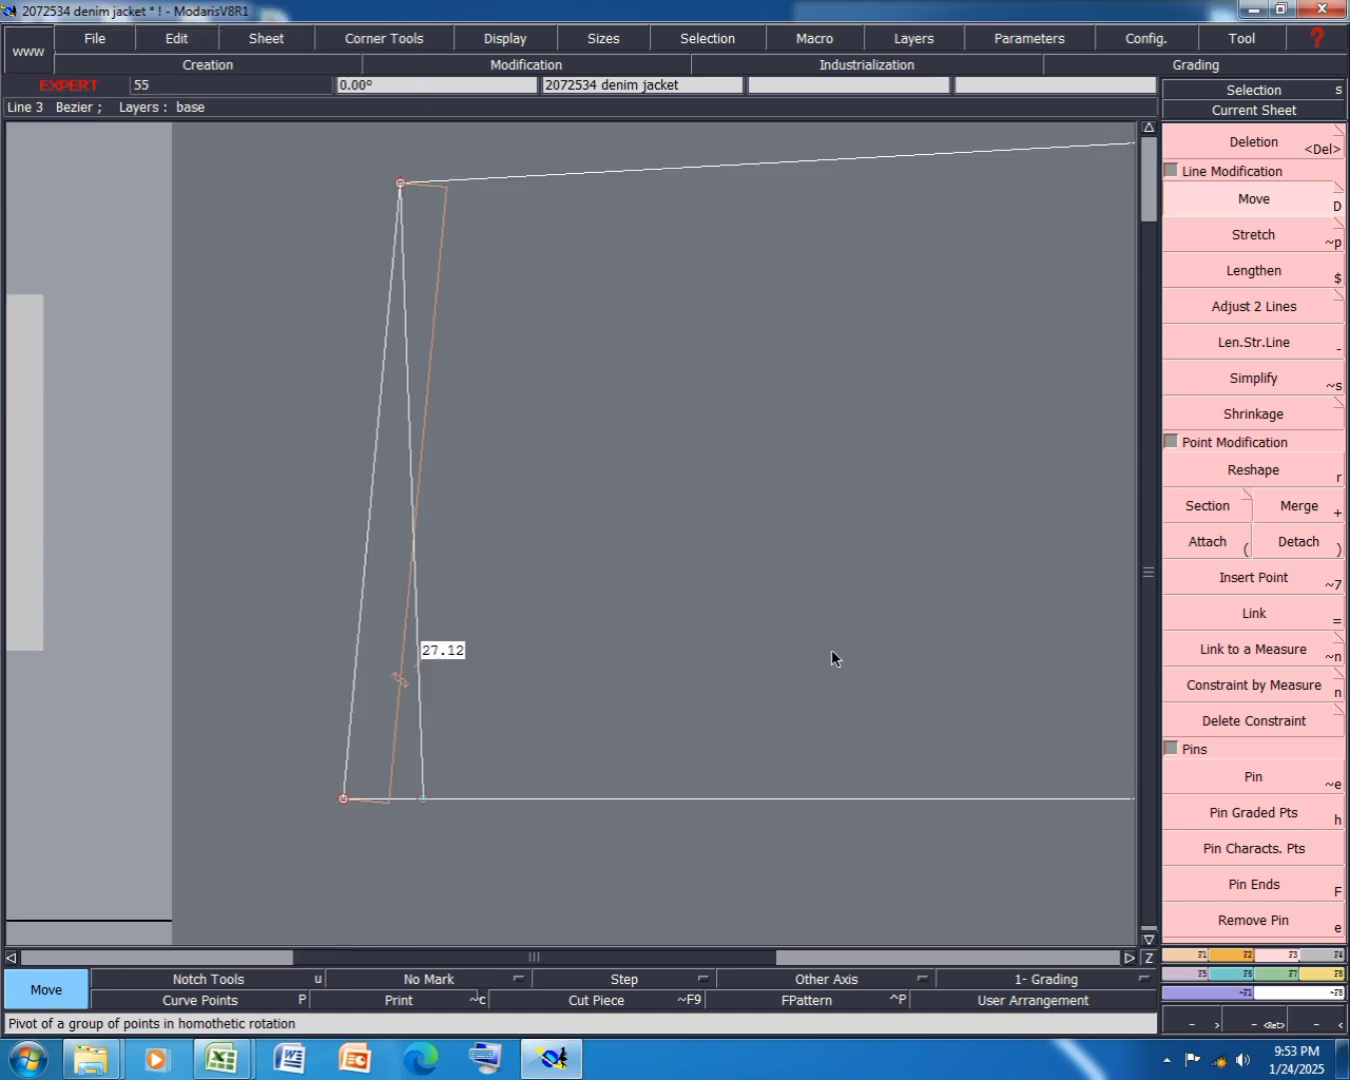
{"action": "key", "text": "Delete"}
{"action": "left_click", "coordinate": [419, 644]}
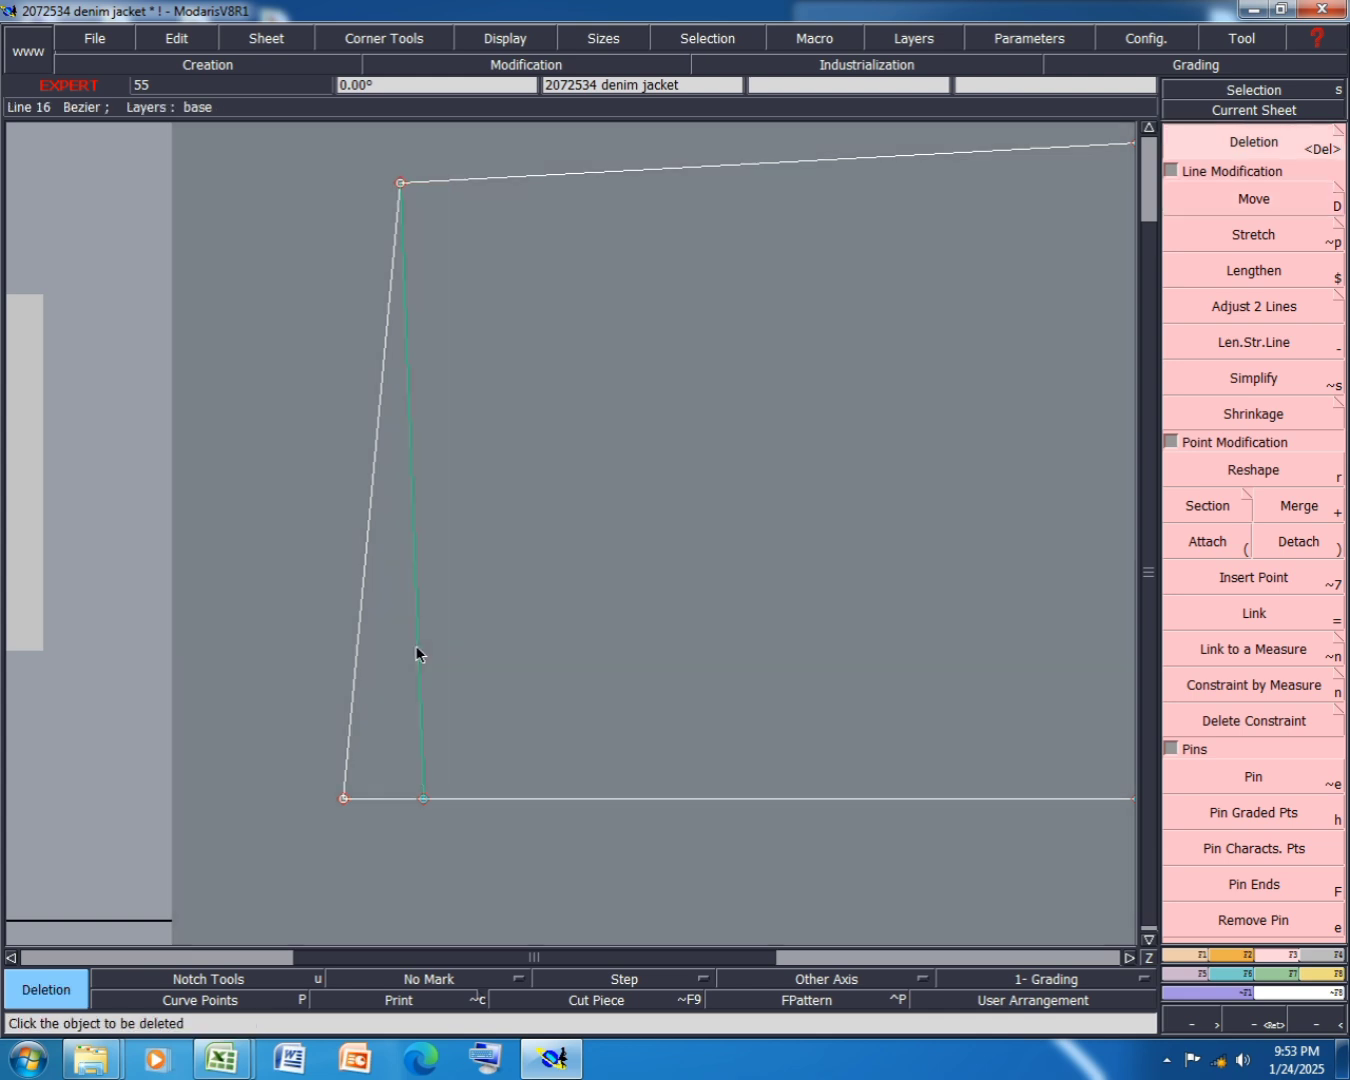
- Simplify the new slanted line and the original hem line to remove redundant curve points
{"action": "key", "text": "alt+s"}
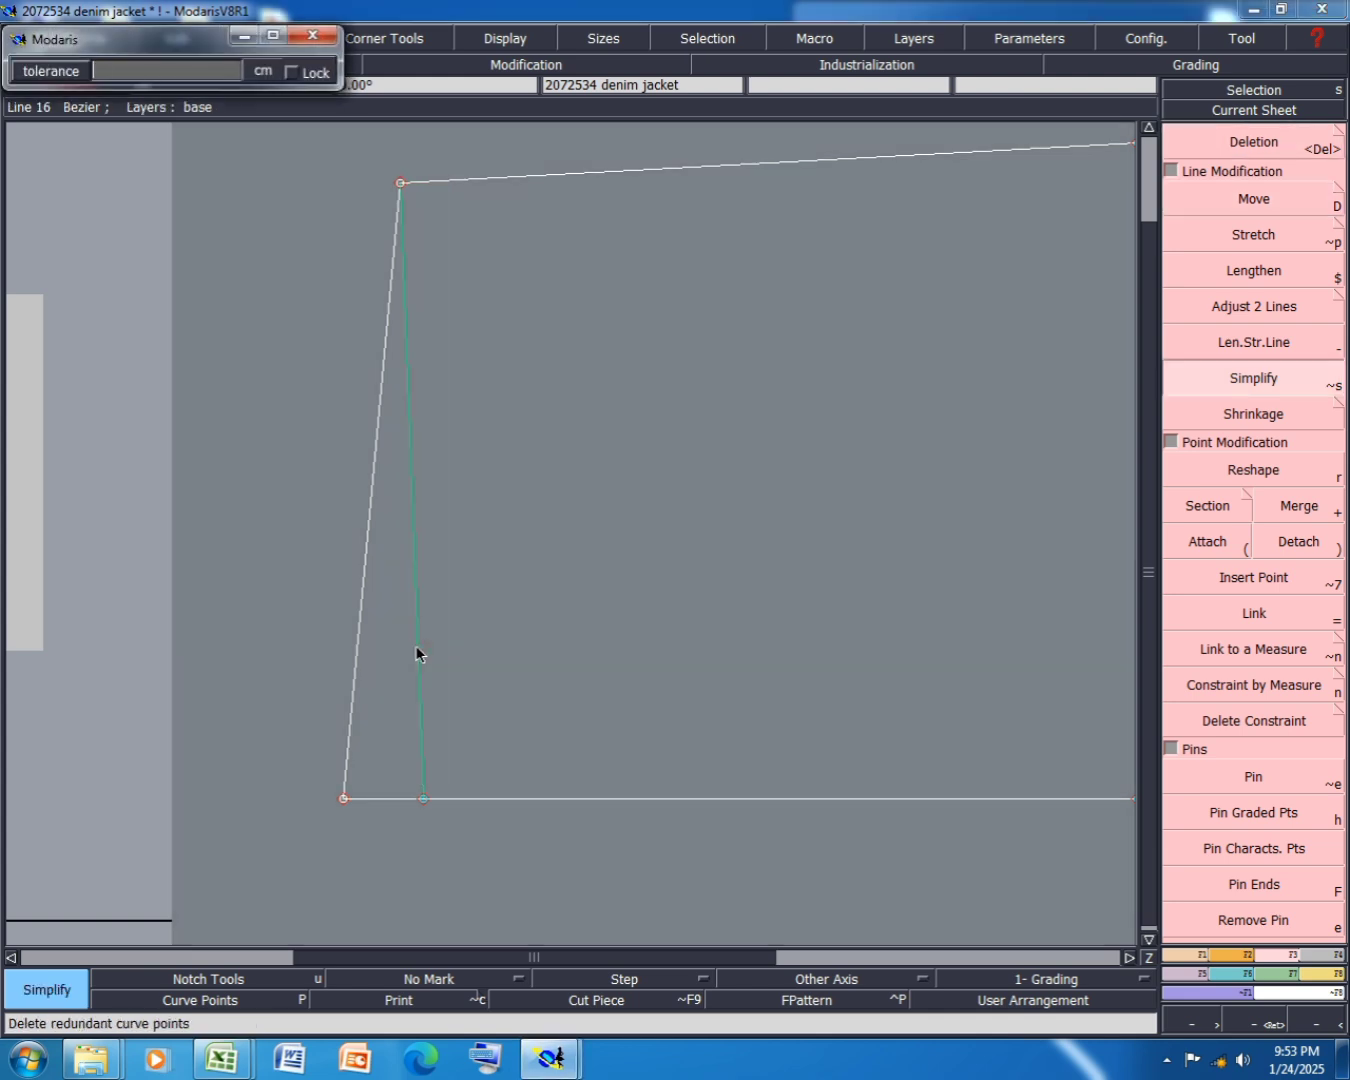
{"action": "left_click", "coordinate": [417, 652]}
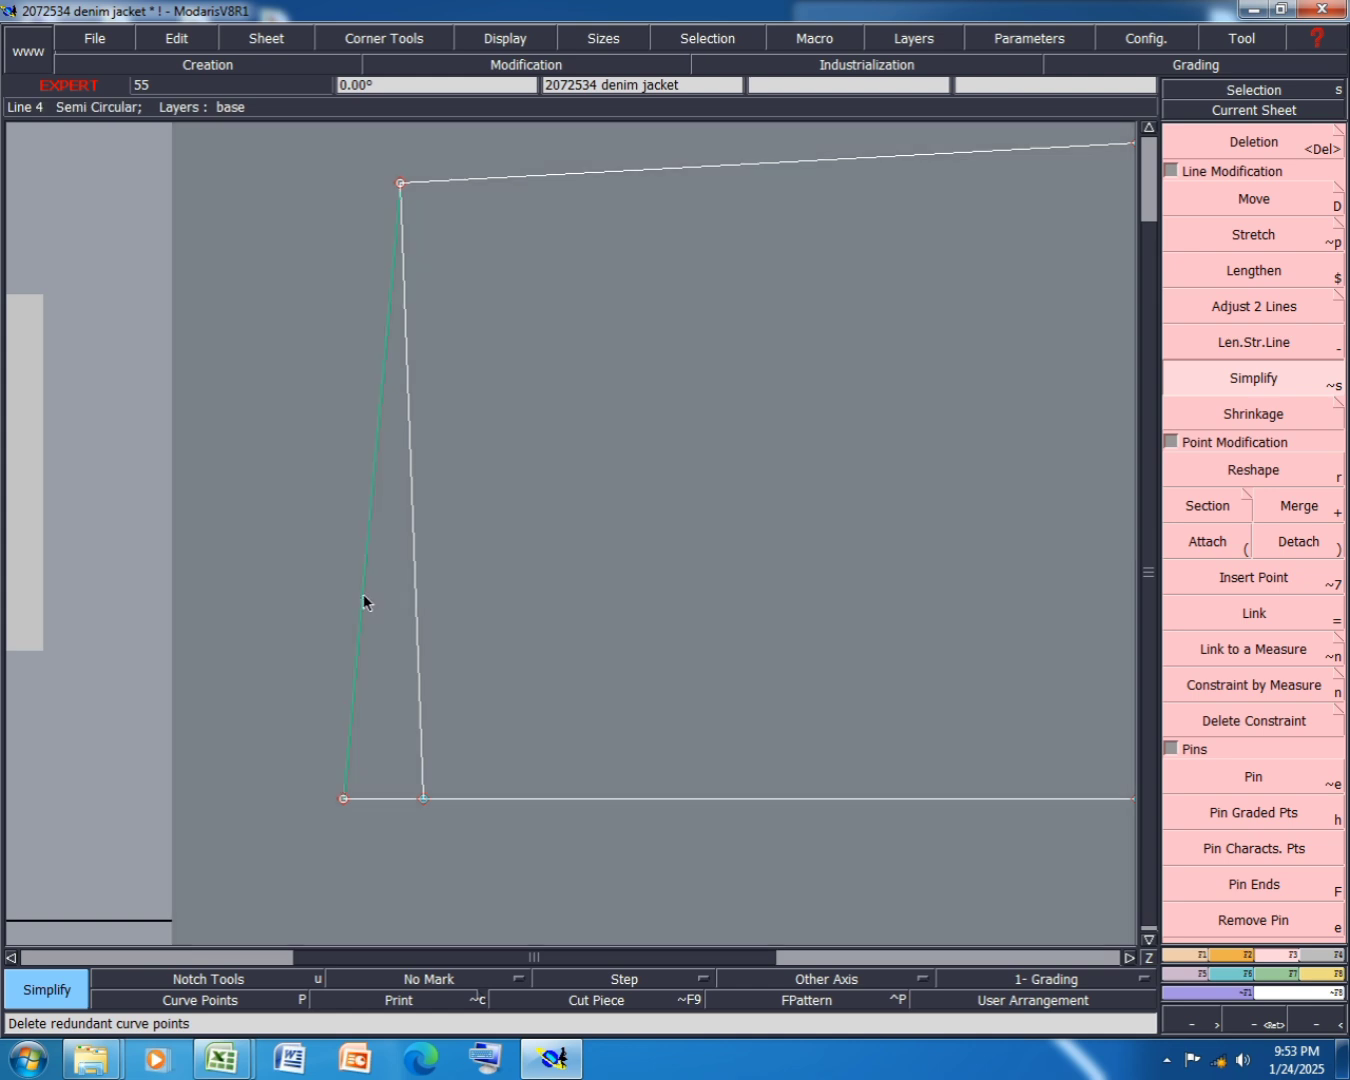
{"action": "left_click", "coordinate": [363, 602]}
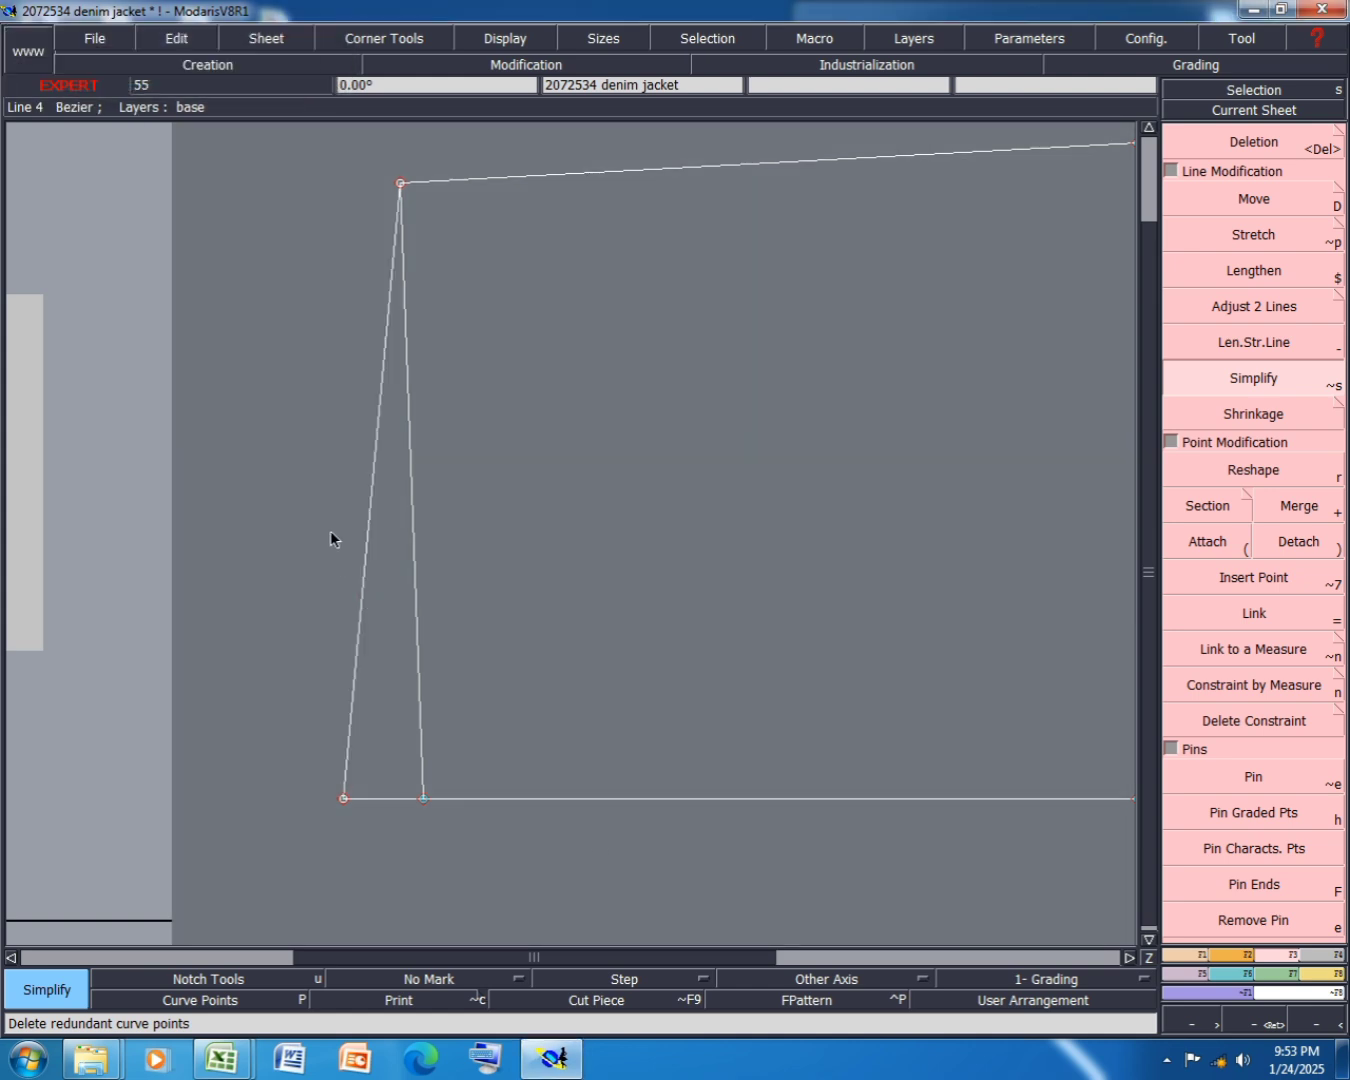
- Display the curve handles and reshape the outer hem line into a smooth outward curve between the side-seam corner and the centre line
{"action": "left_click", "coordinate": [505, 40]}
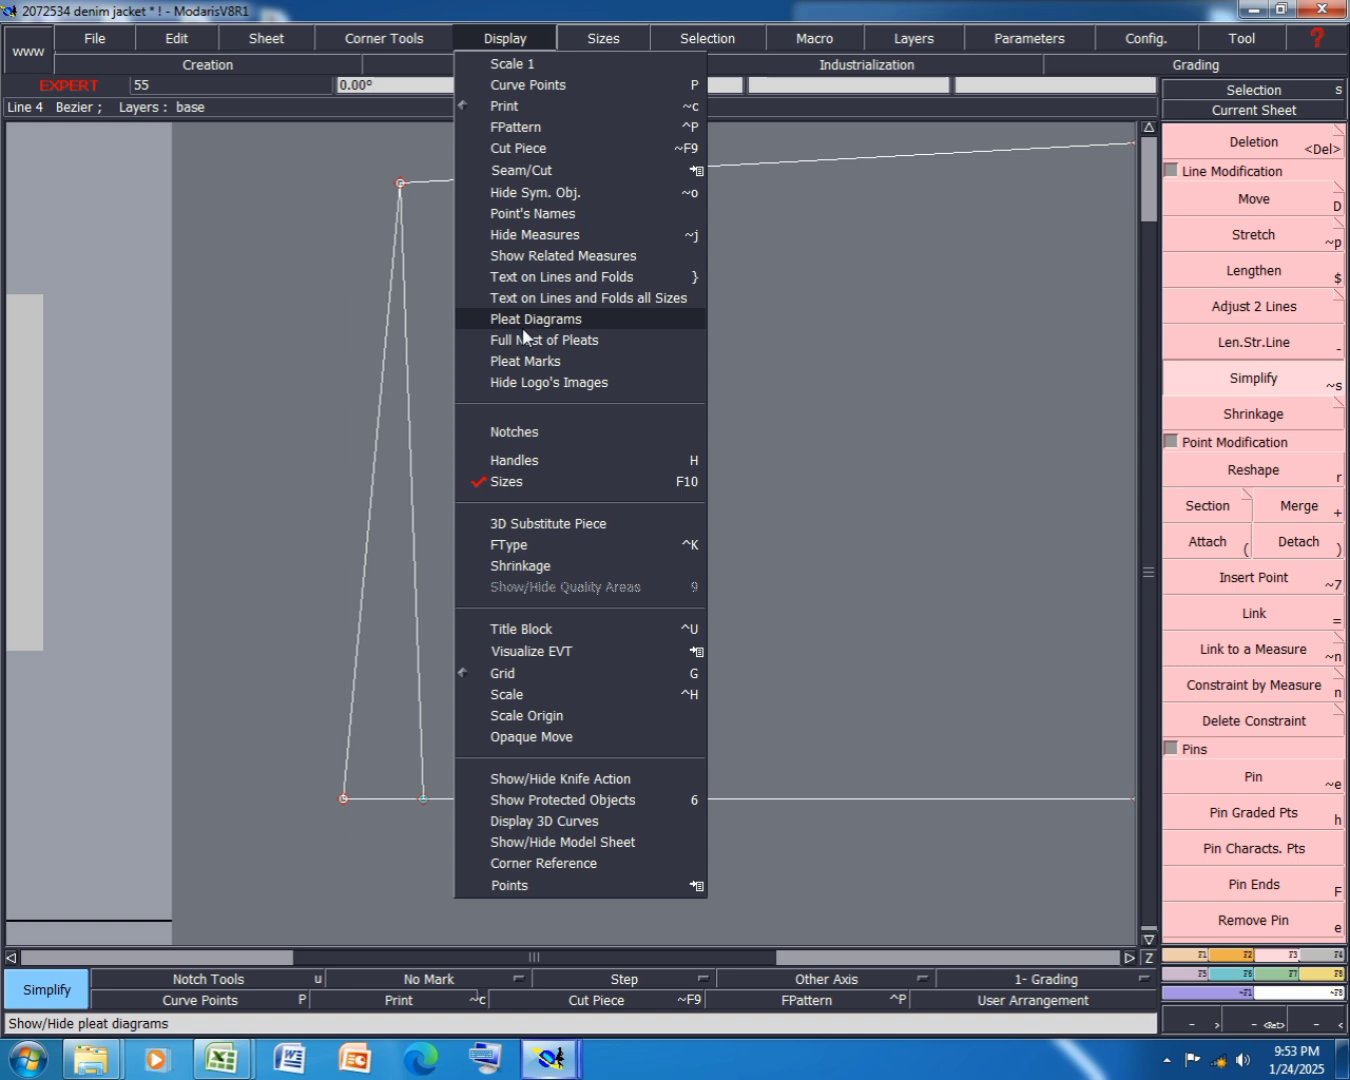
{"action": "left_click", "coordinate": [517, 457]}
{"action": "left_click", "coordinate": [1247, 470]}
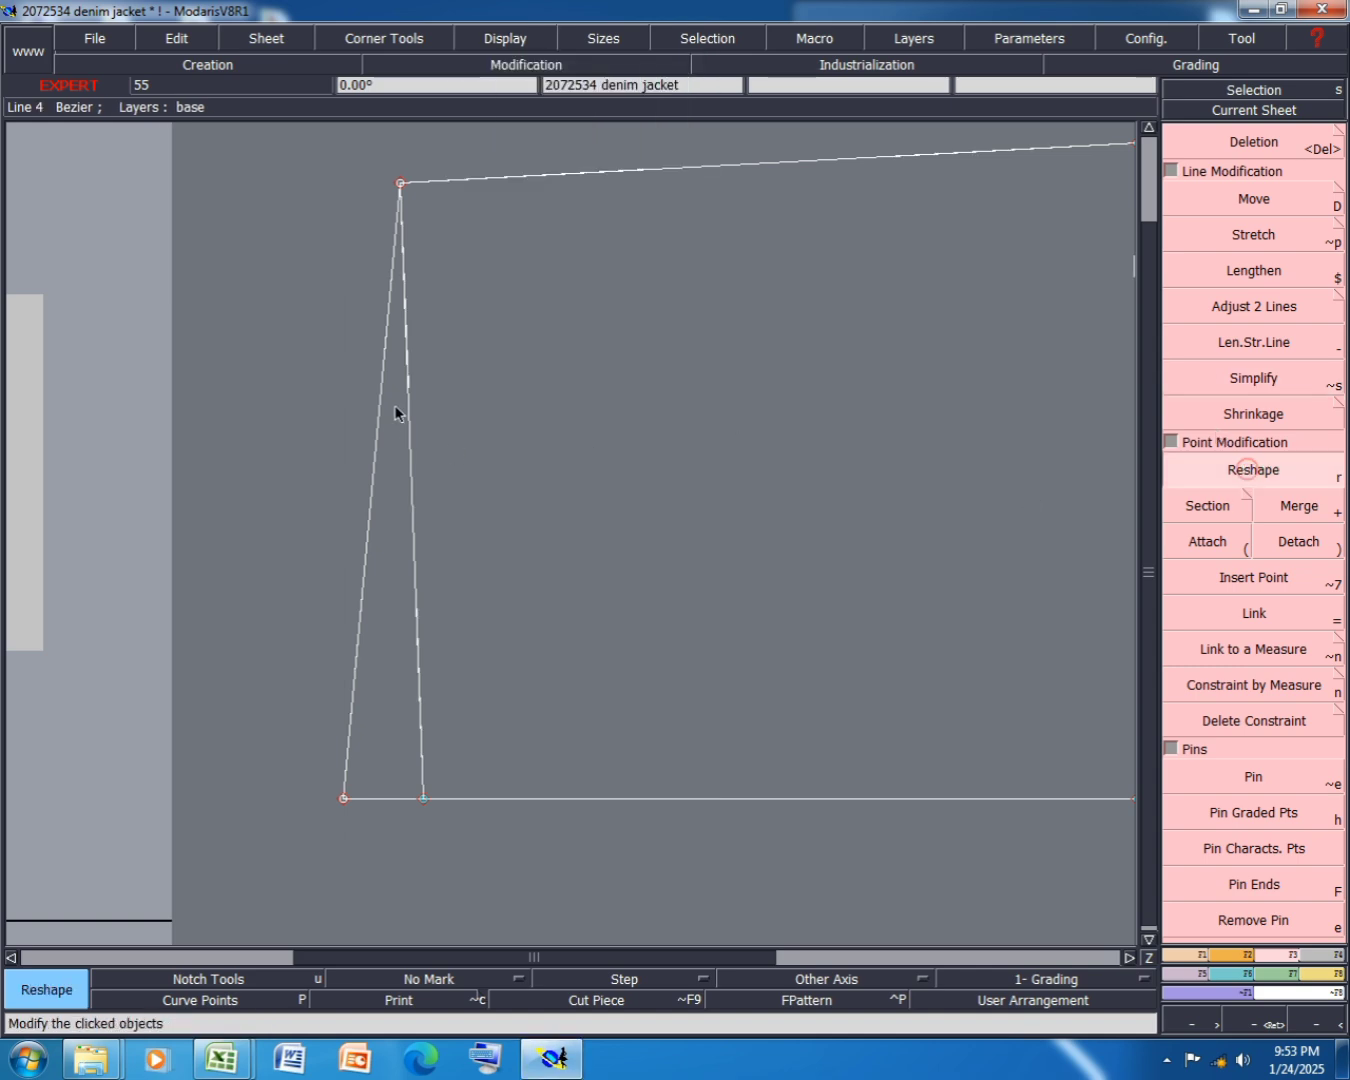
{"action": "left_click", "coordinate": [356, 620]}
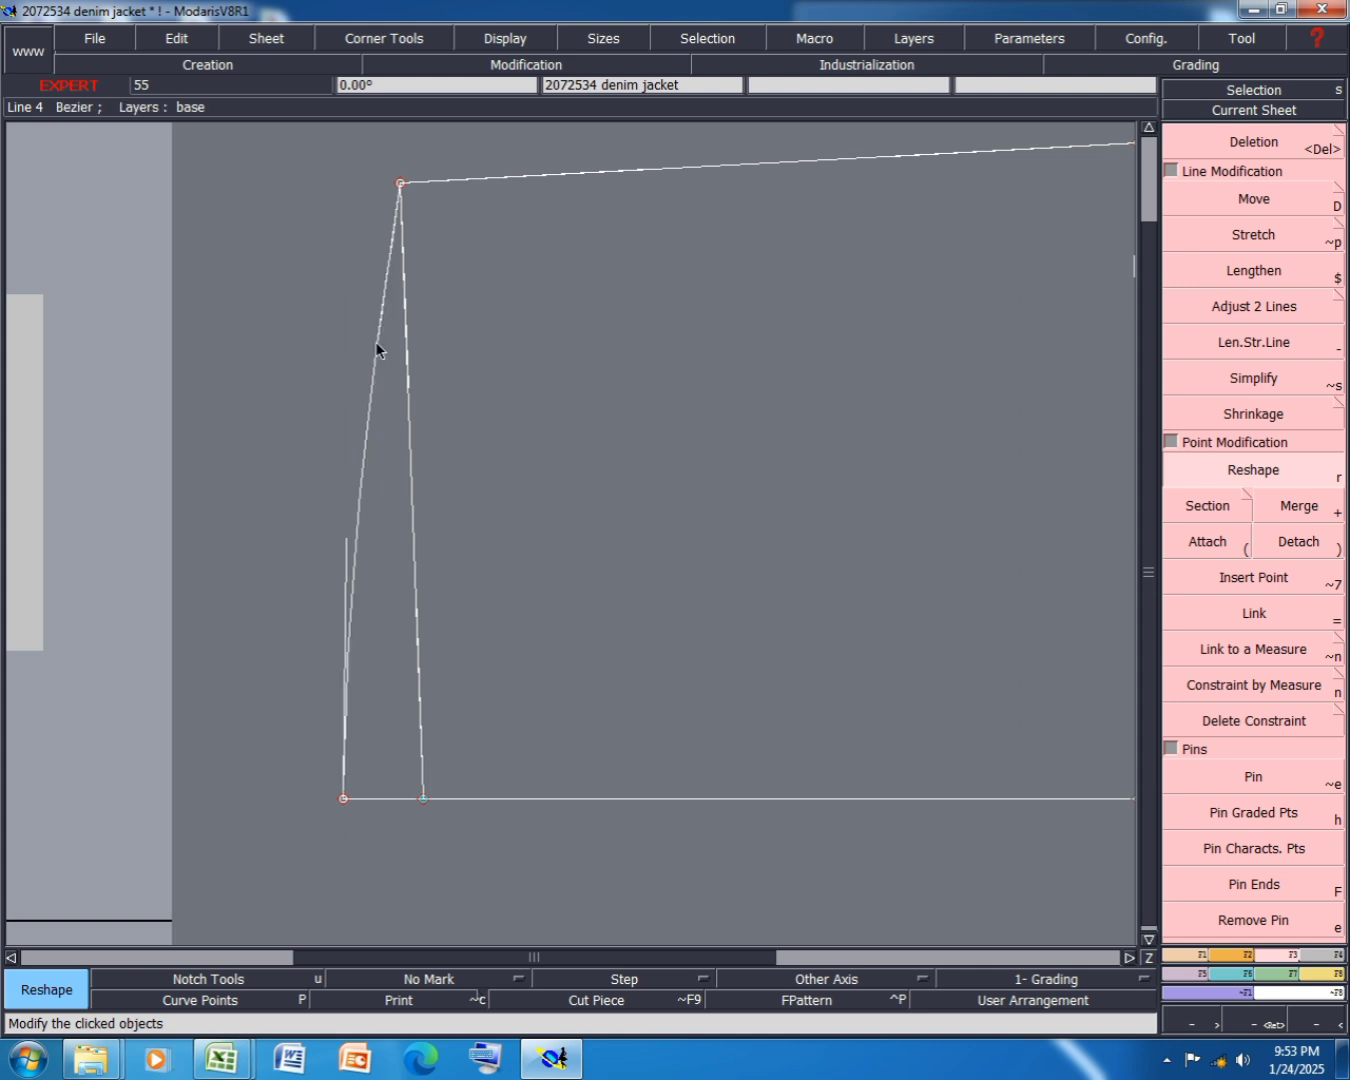
{"action": "left_click", "coordinate": [377, 343]}
{"action": "left_click", "coordinate": [345, 541]}
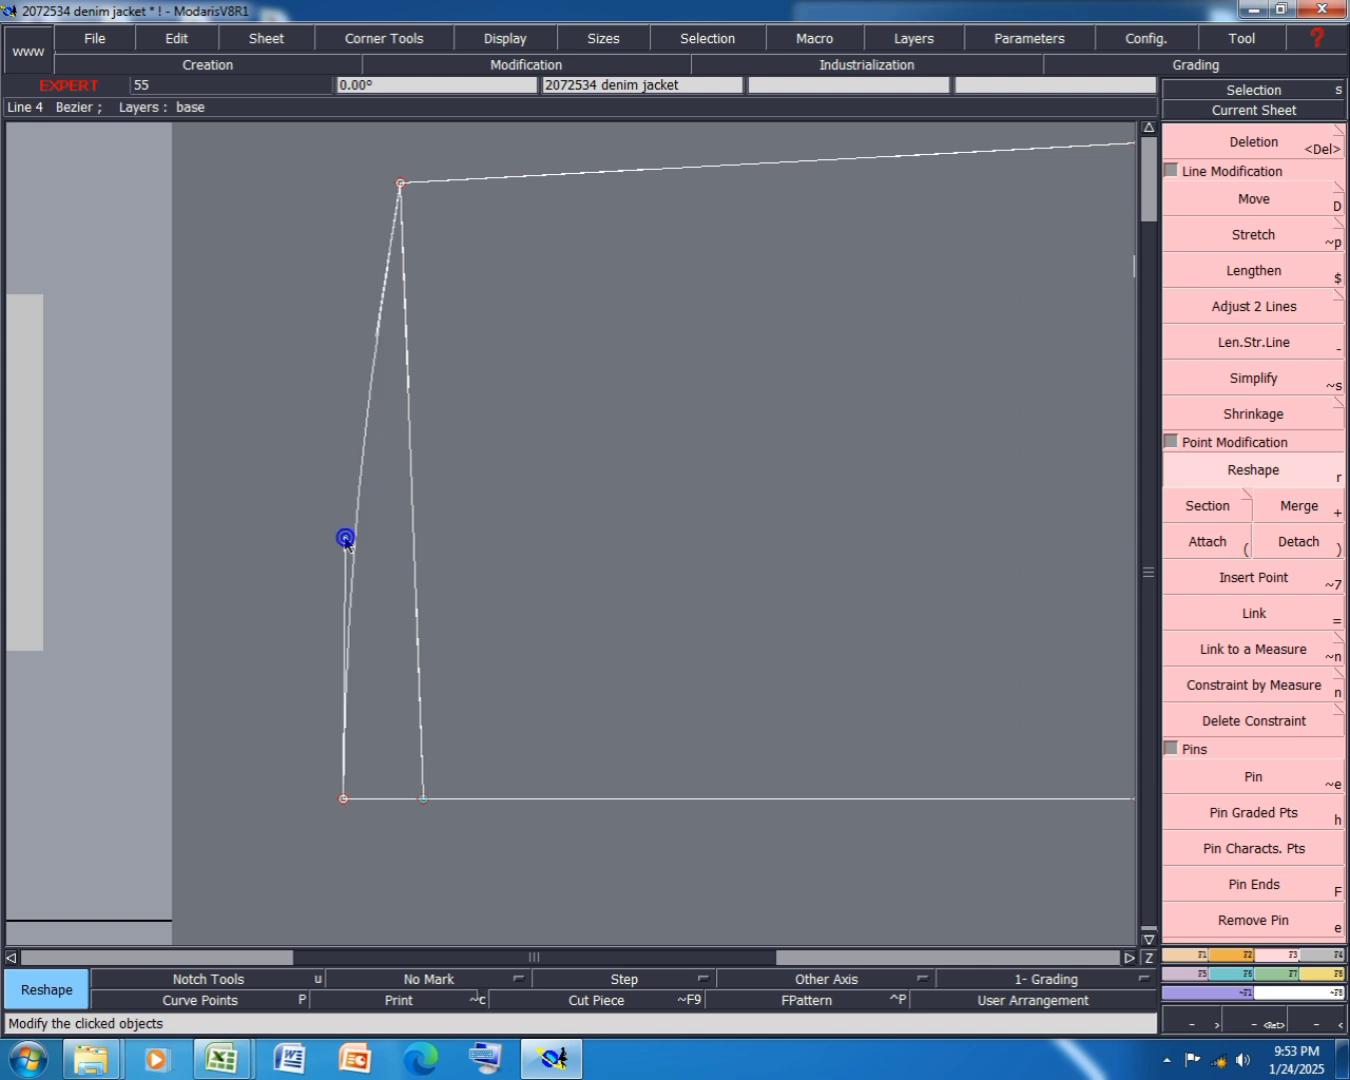
{"action": "left_click", "coordinate": [345, 548]}
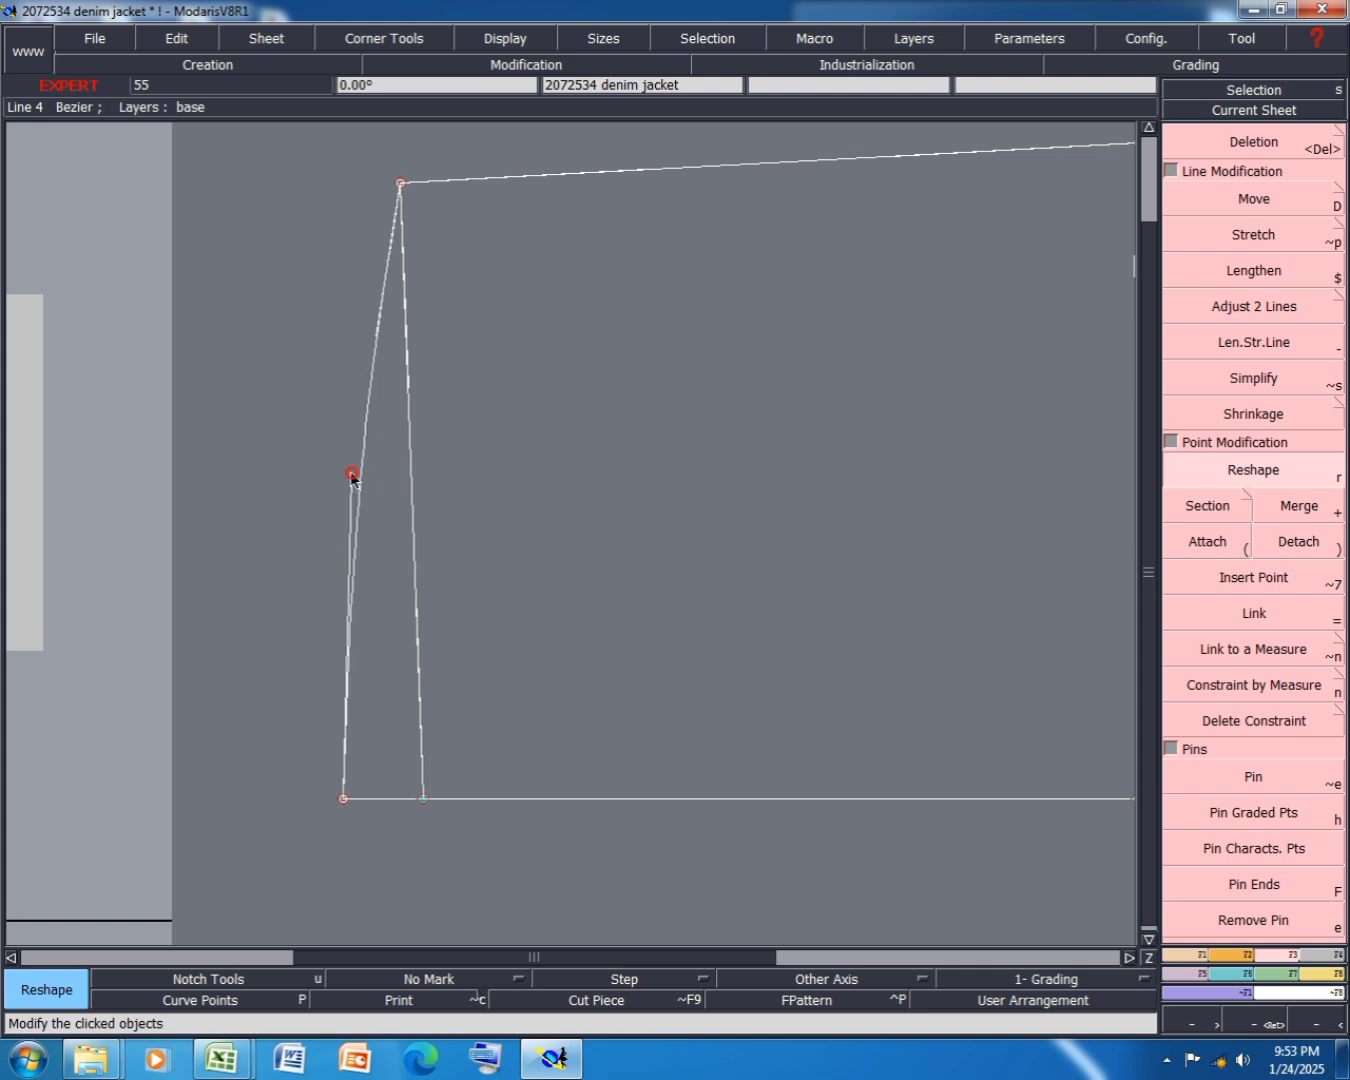
{"action": "left_click", "coordinate": [348, 473]}
{"action": "left_click", "coordinate": [345, 474]}
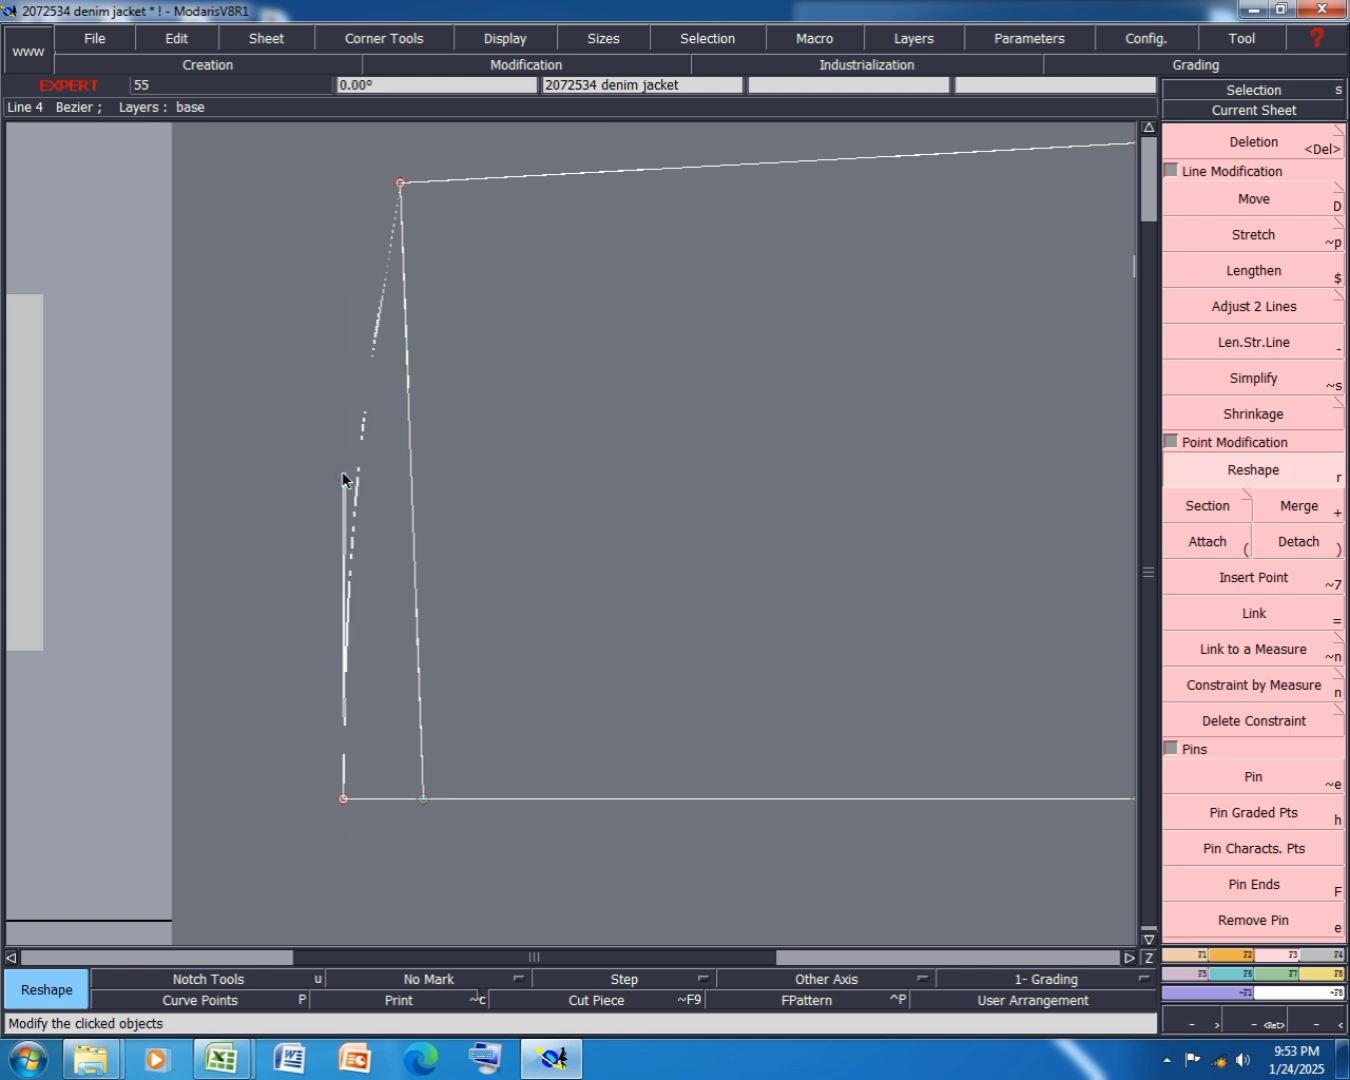
{"action": "left_click", "coordinate": [343, 474]}
- Reshape the inner slanted hem line into a gentle curve by adjusting both of its end handles
{"action": "left_click", "coordinate": [419, 713]}
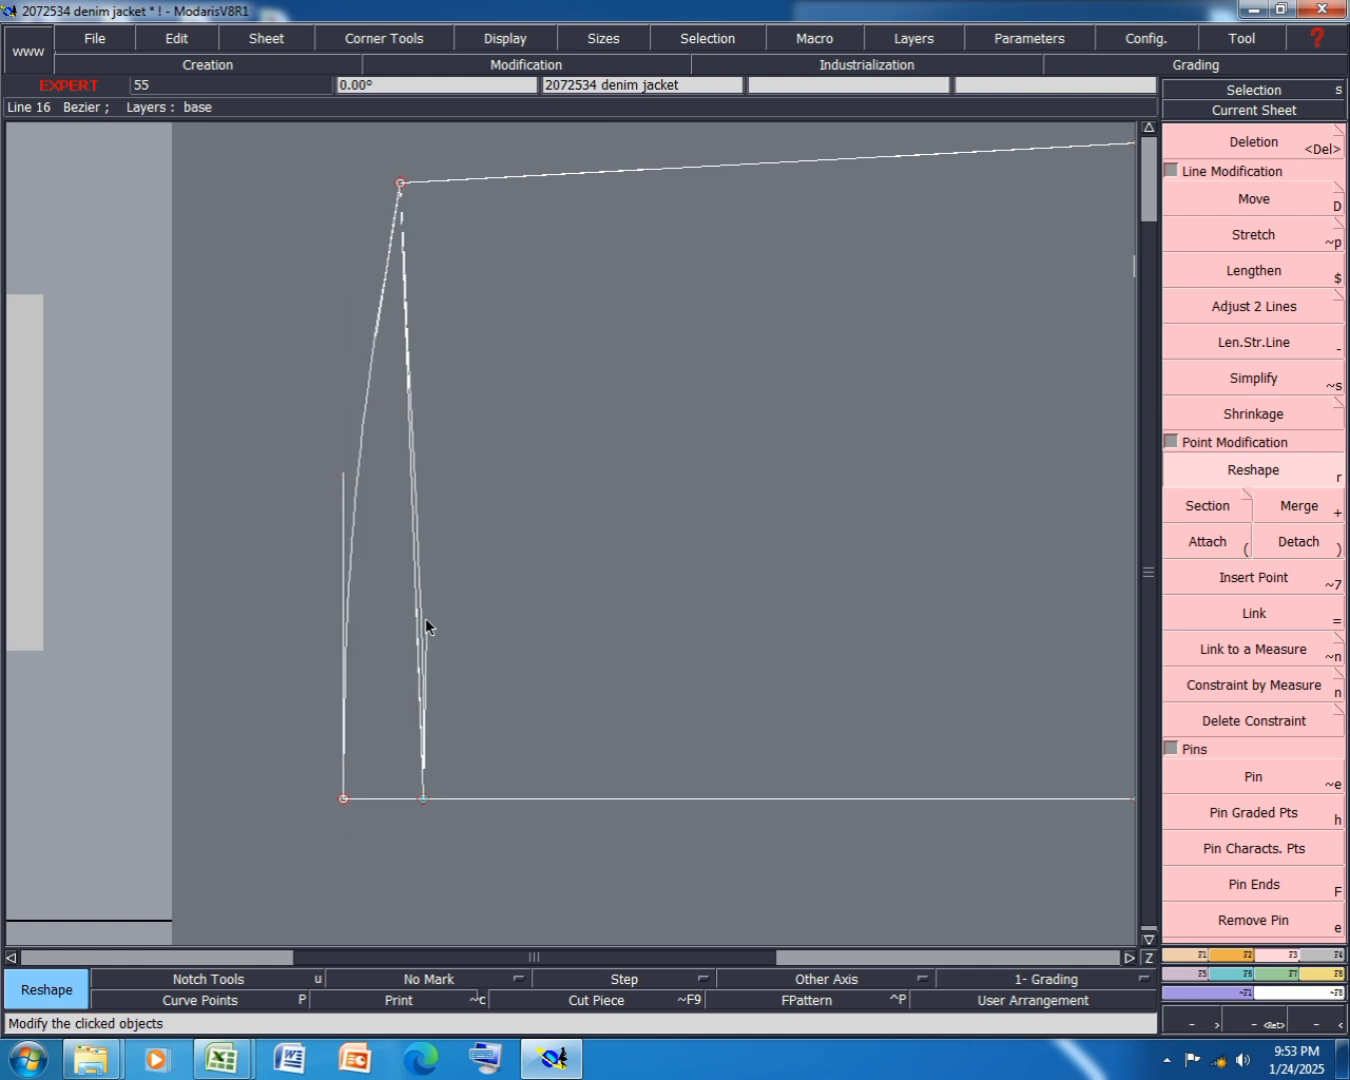
{"action": "left_click", "coordinate": [417, 362]}
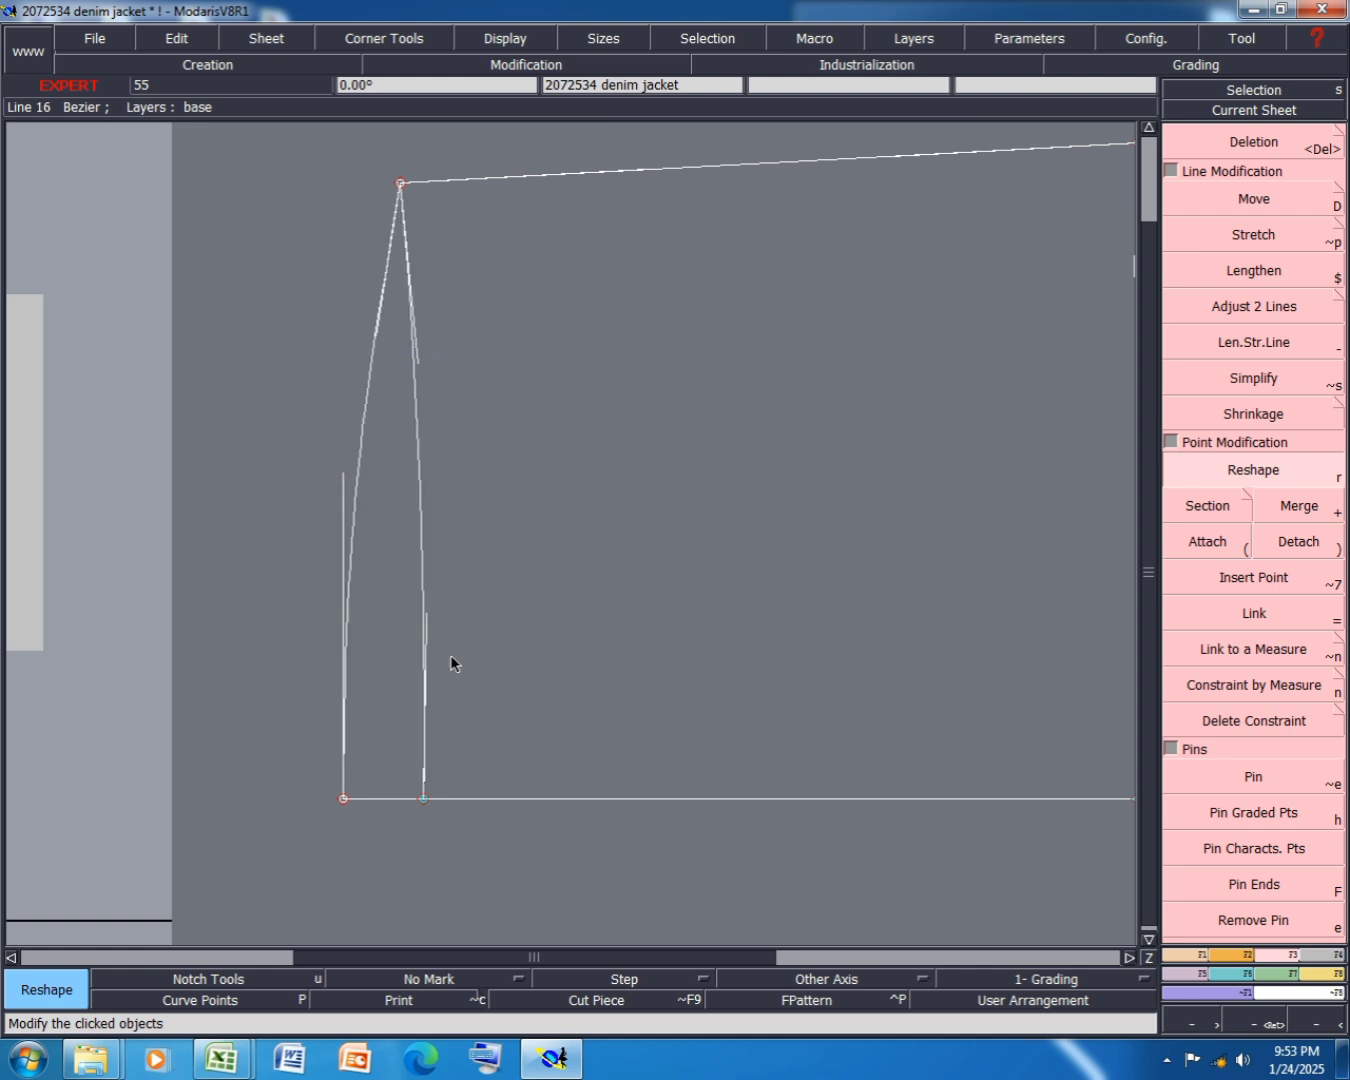
{"action": "left_click", "coordinate": [429, 647]}
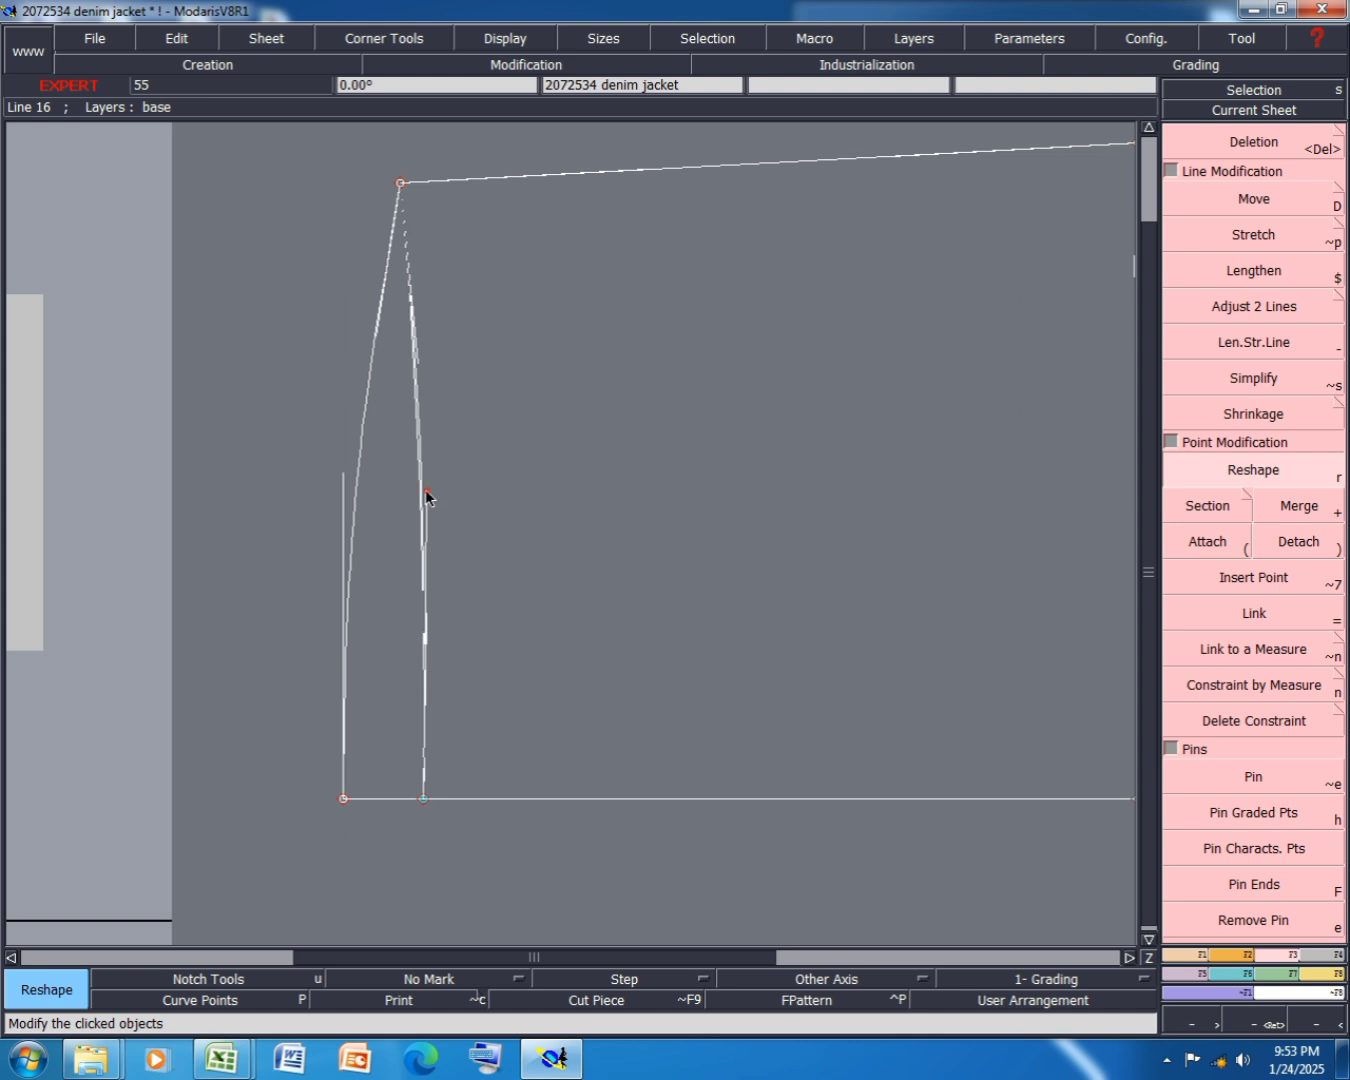
{"action": "left_click", "coordinate": [426, 497]}
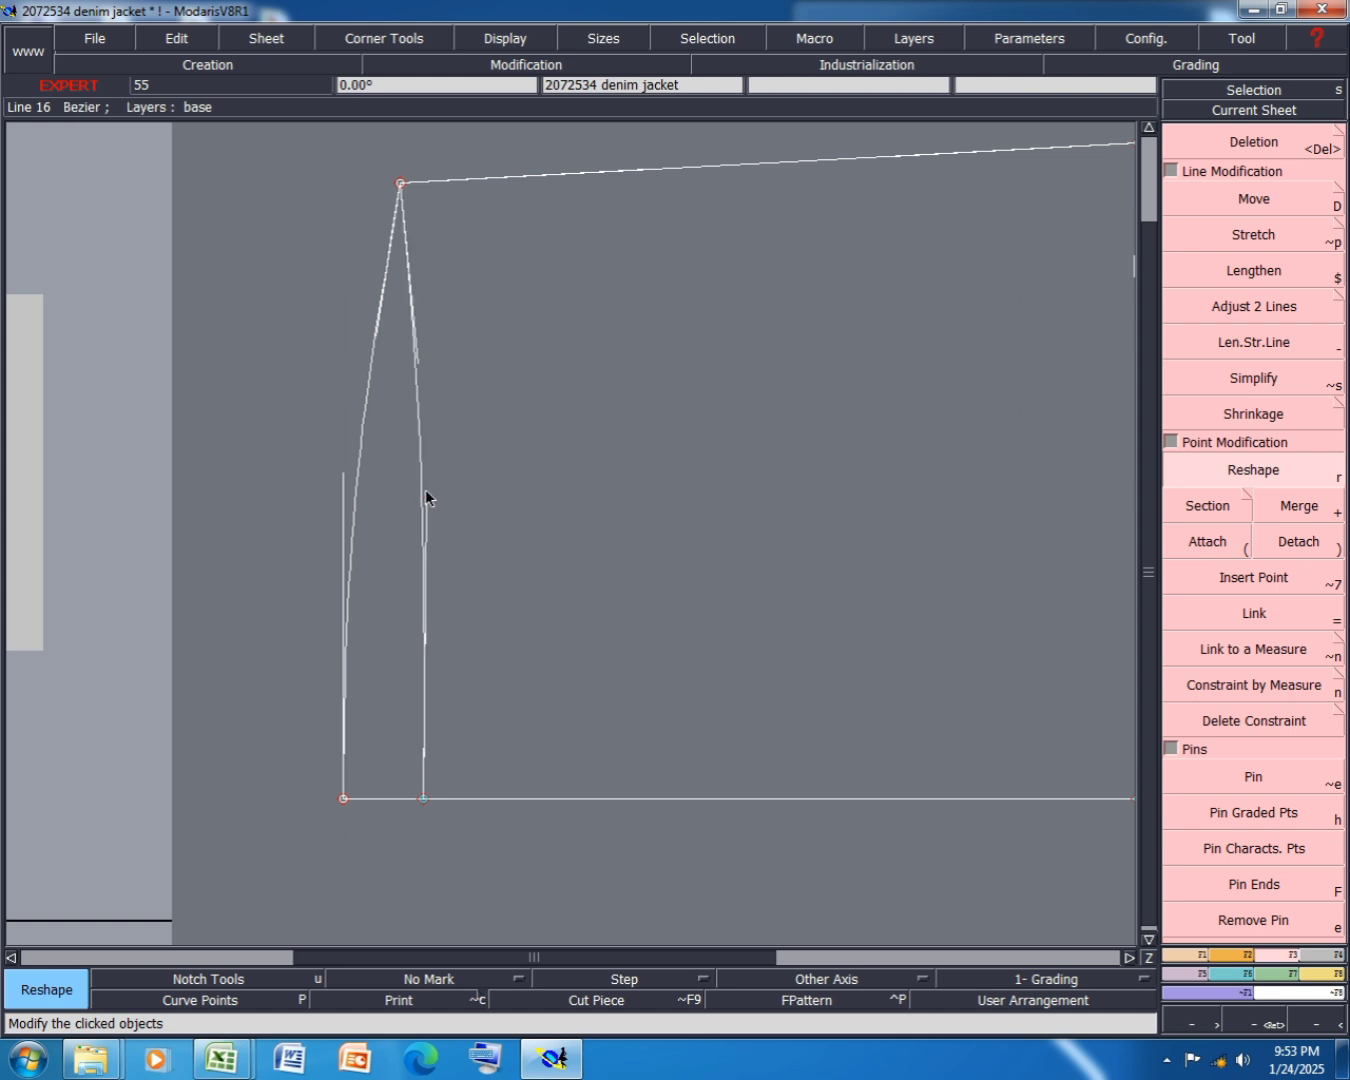
{"action": "left_click", "coordinate": [417, 356]}
{"action": "left_click", "coordinate": [420, 360]}
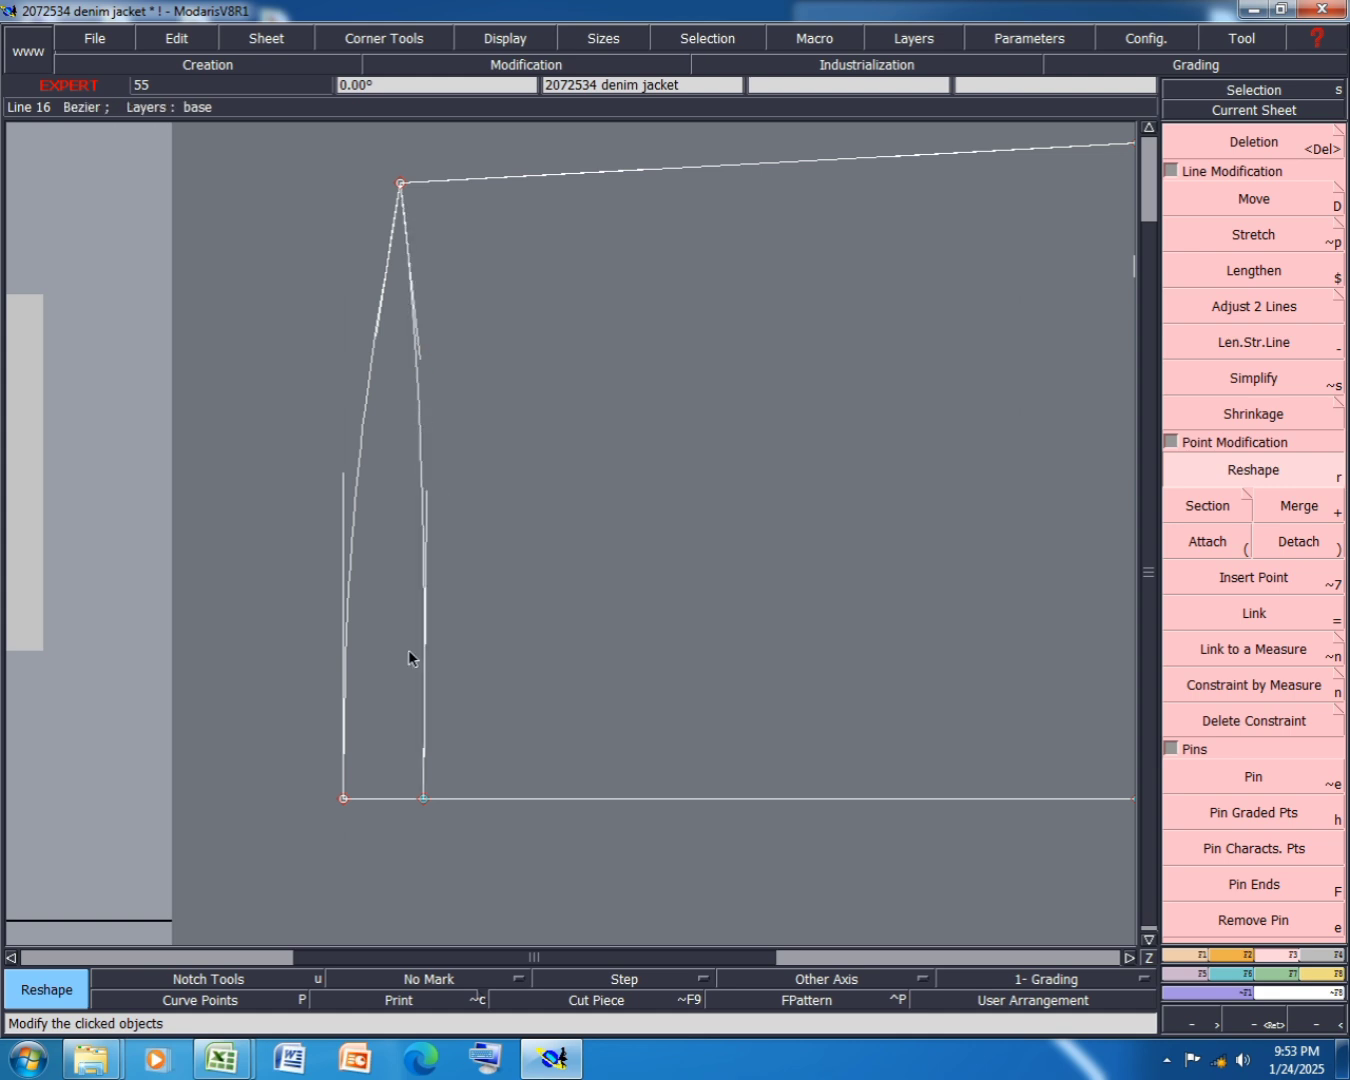
- Hide the curve handles and save the model, continuing past the detected anomalies
{"action": "scroll", "coordinate": [409, 651], "scroll_direction": "down", "scroll_amount": 1}
{"action": "scroll", "coordinate": [625, 491], "scroll_direction": "up", "scroll_amount": 1}
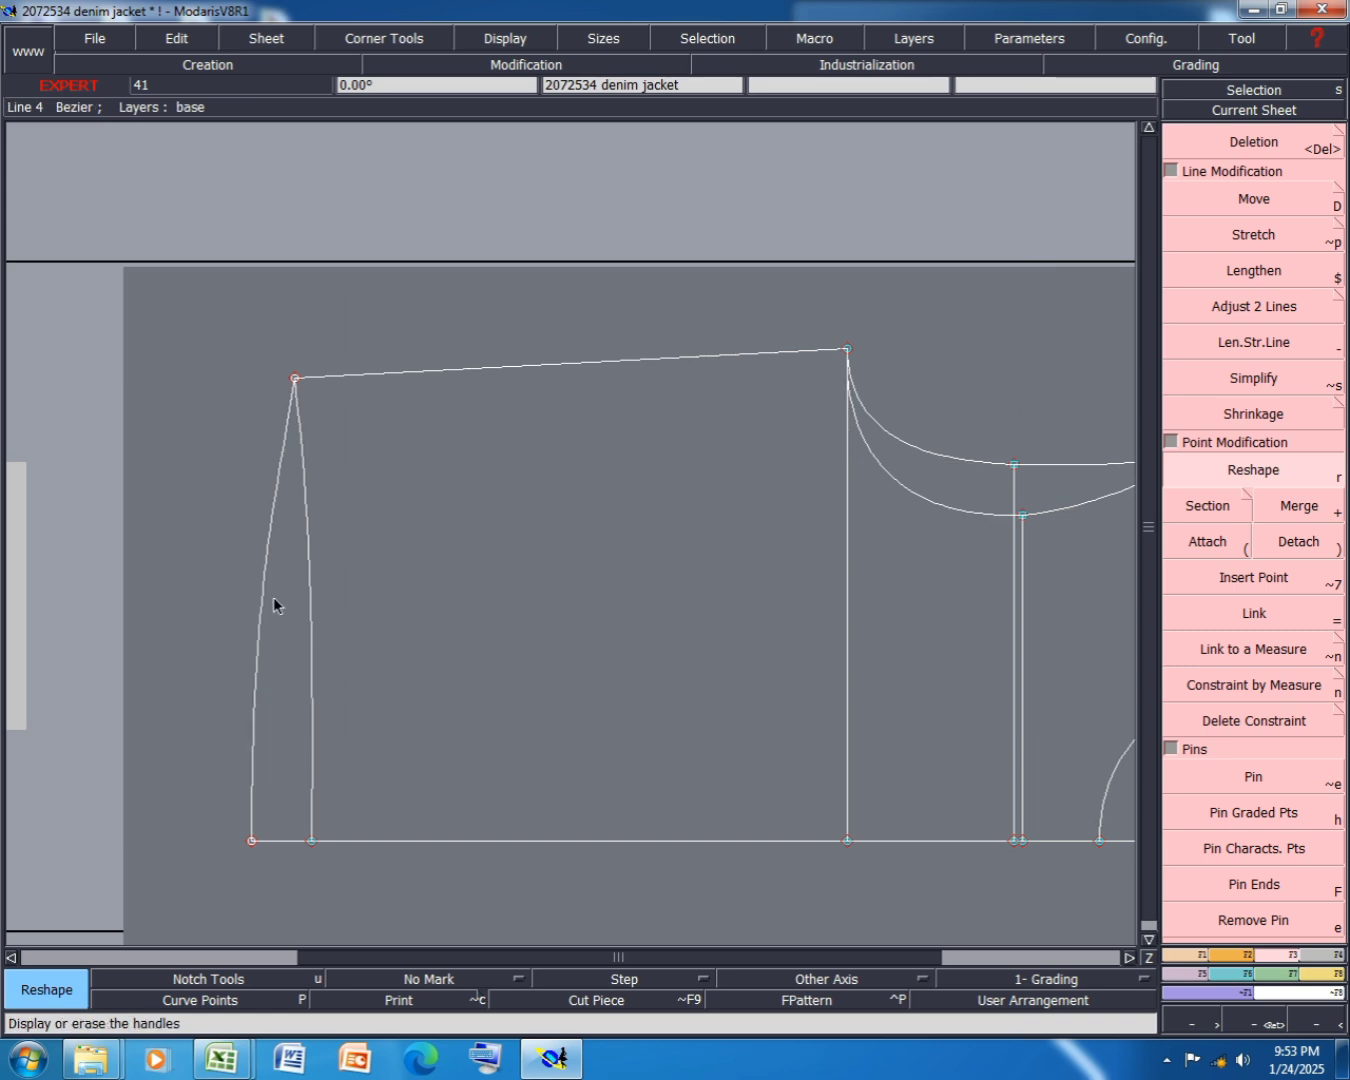
{"action": "key", "text": "ctrl+s"}
{"action": "left_click", "coordinate": [514, 640]}
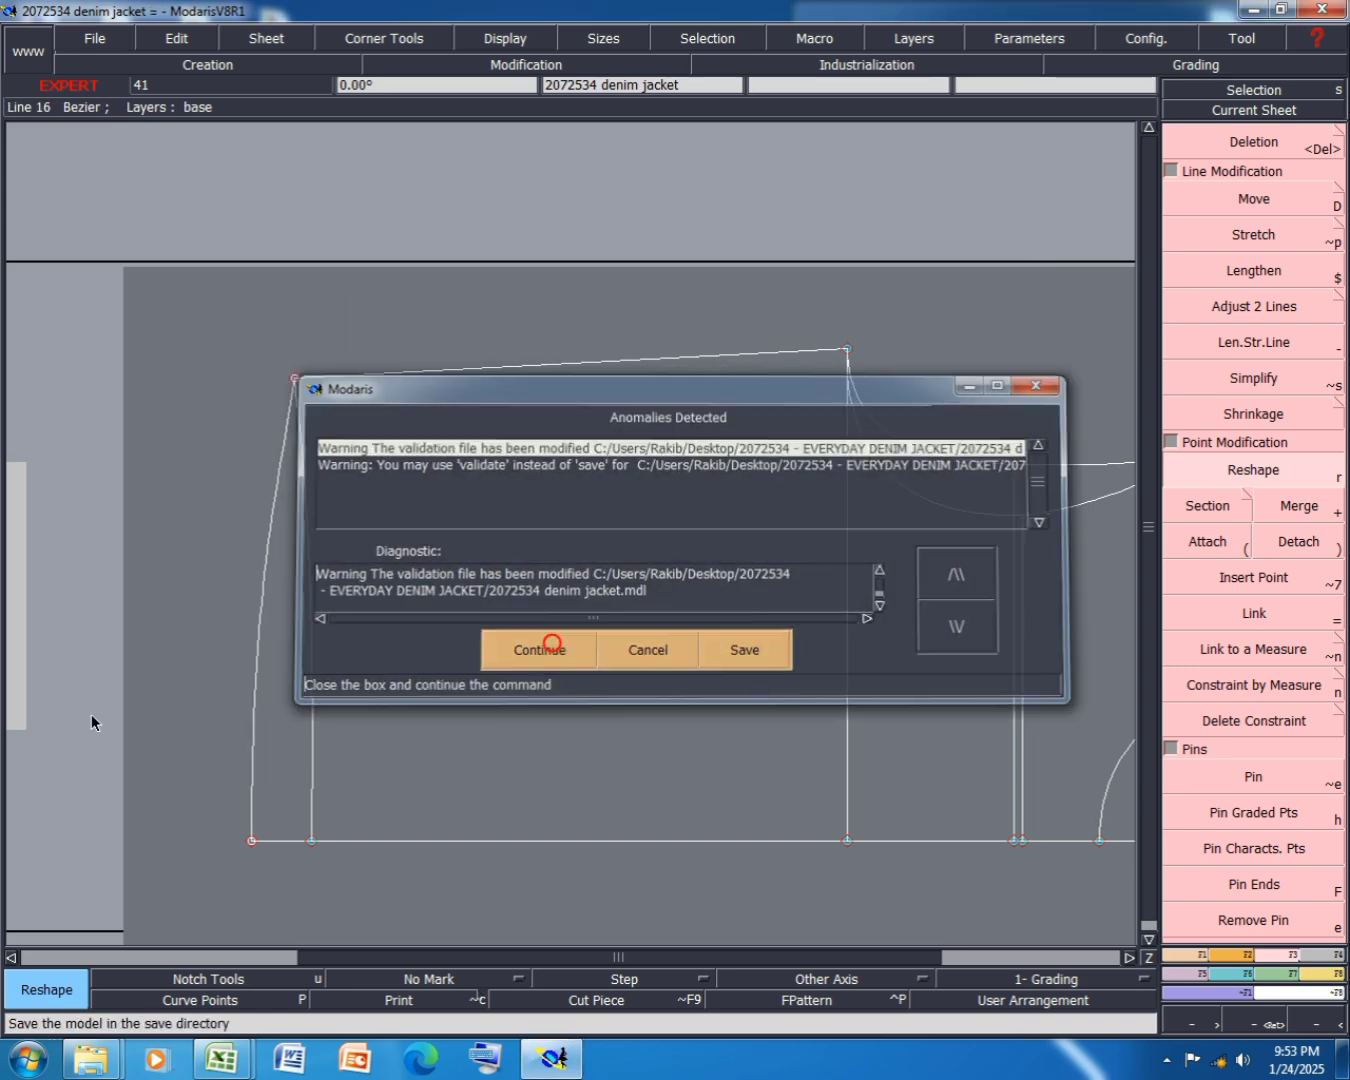
- Try mirroring the inner hem curve across a symmetry axis on the side seam to check its flow at the corner
{"action": "left_click", "coordinate": [1186, 954]}
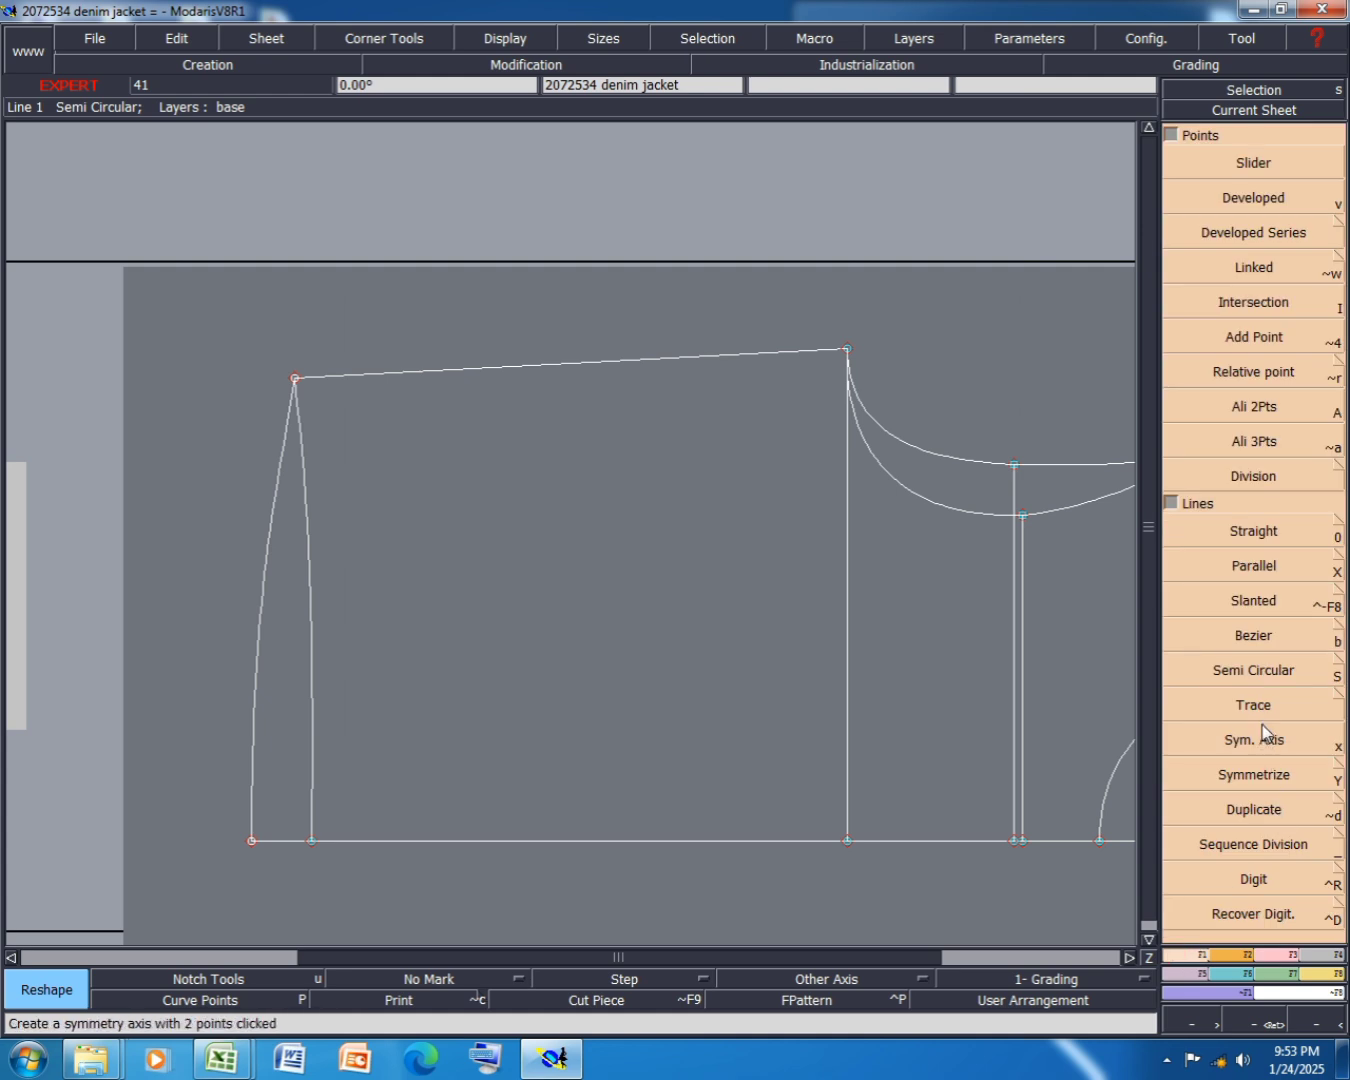
{"action": "left_click", "coordinate": [1266, 742]}
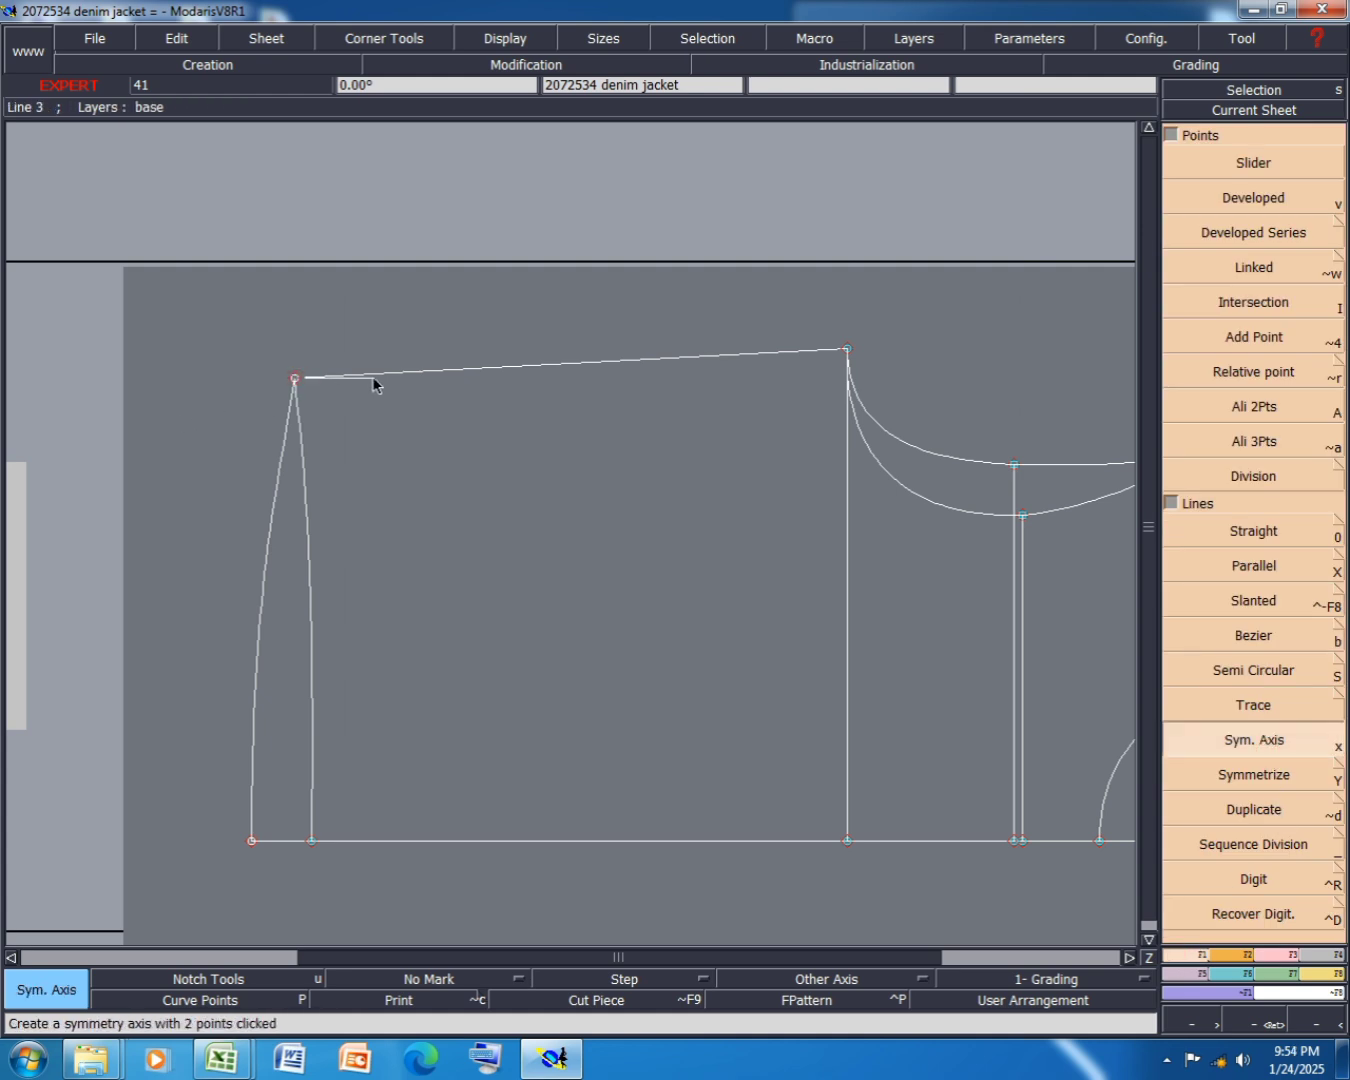
{"action": "left_click", "coordinate": [1254, 775]}
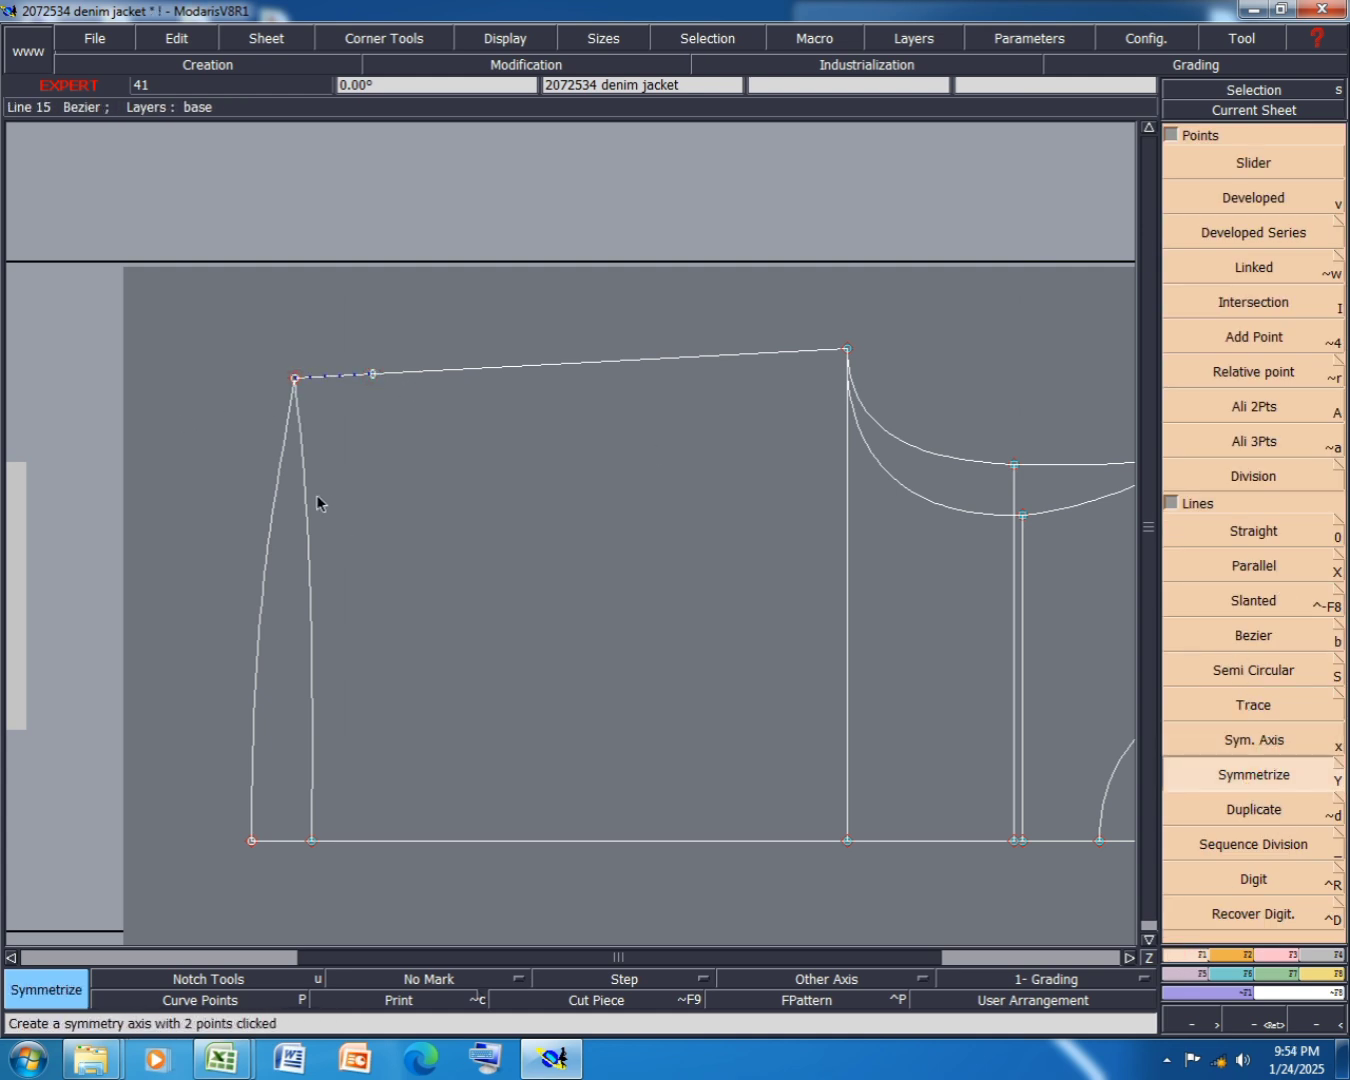
{"action": "left_click", "coordinate": [313, 502]}
{"action": "scroll", "coordinate": [316, 399], "scroll_direction": "up", "scroll_amount": 4}
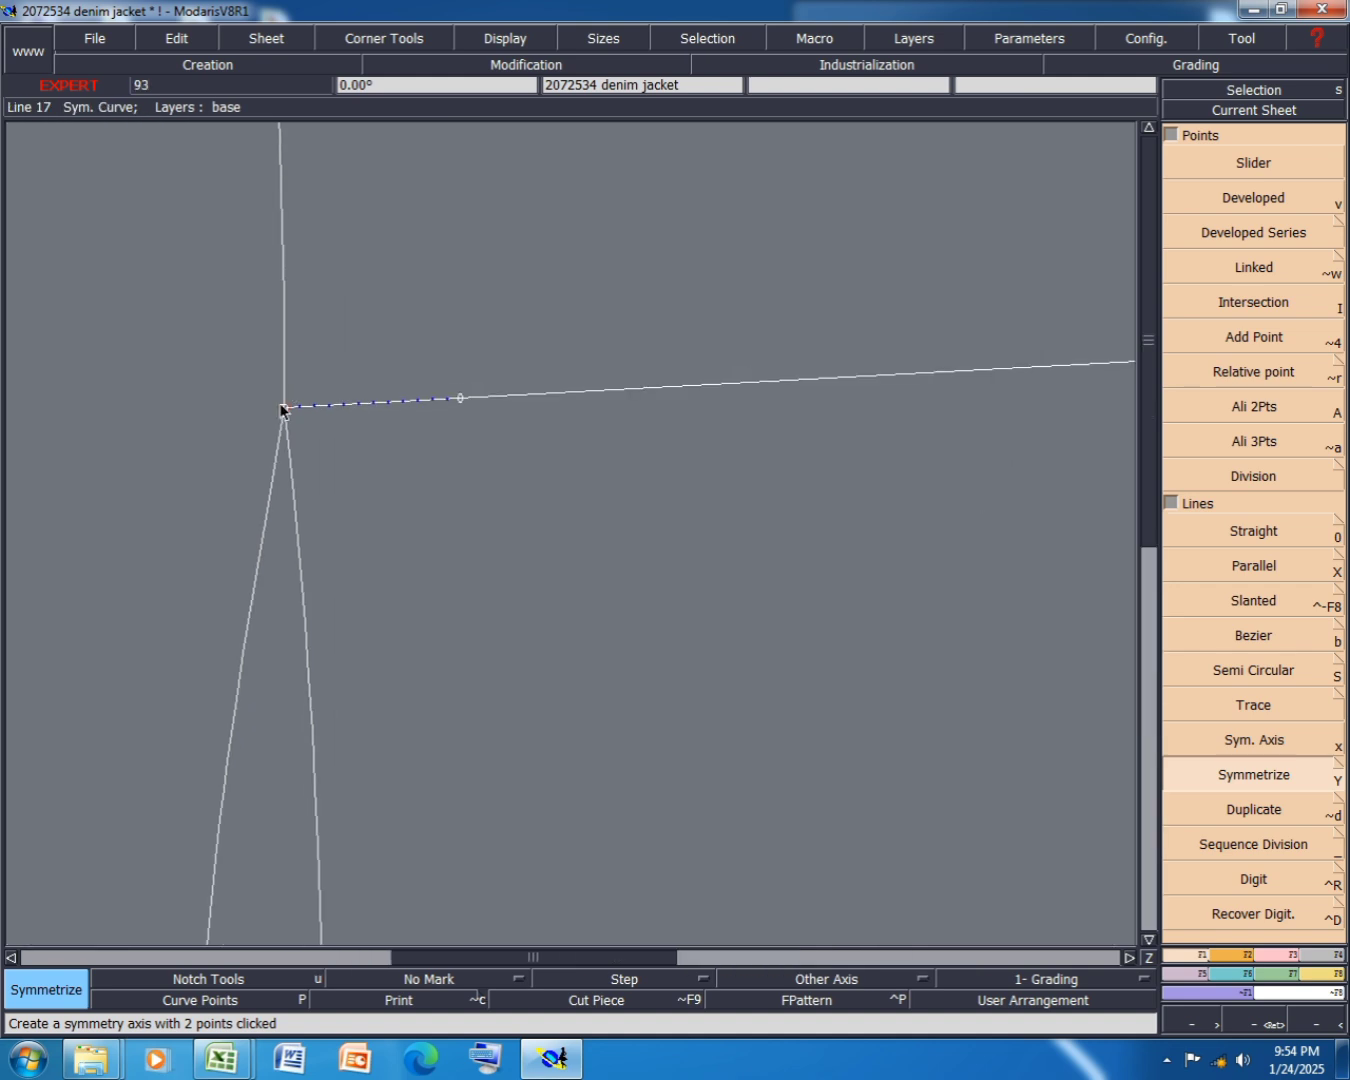
{"action": "scroll", "coordinate": [279, 405], "scroll_direction": "down", "scroll_amount": 4}
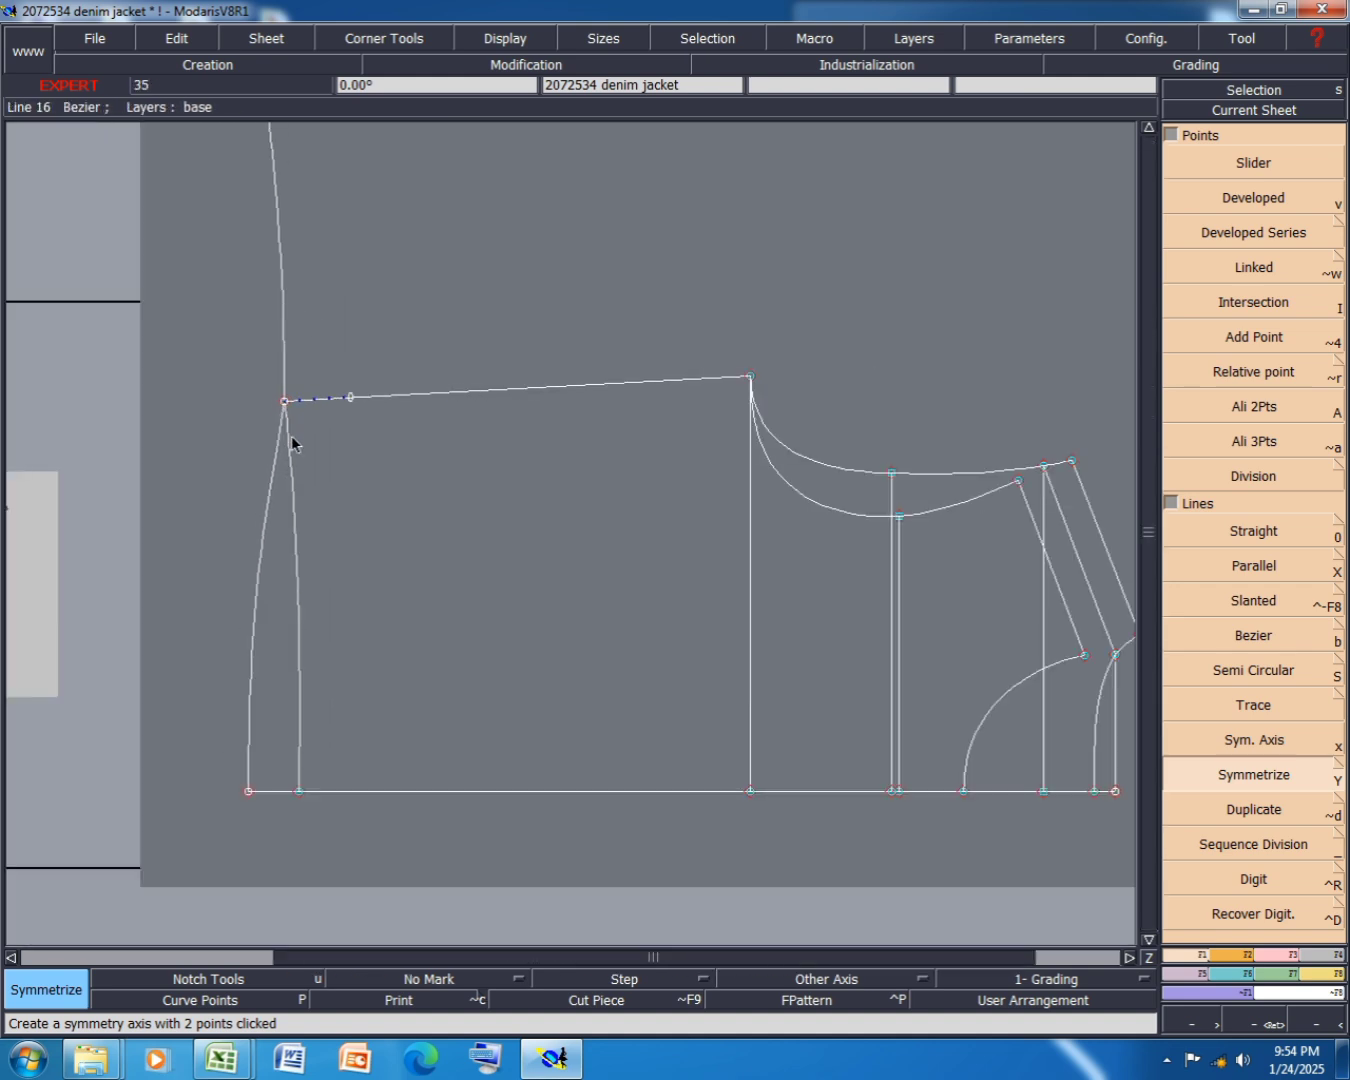
{"action": "key", "text": "ctrl+z"}
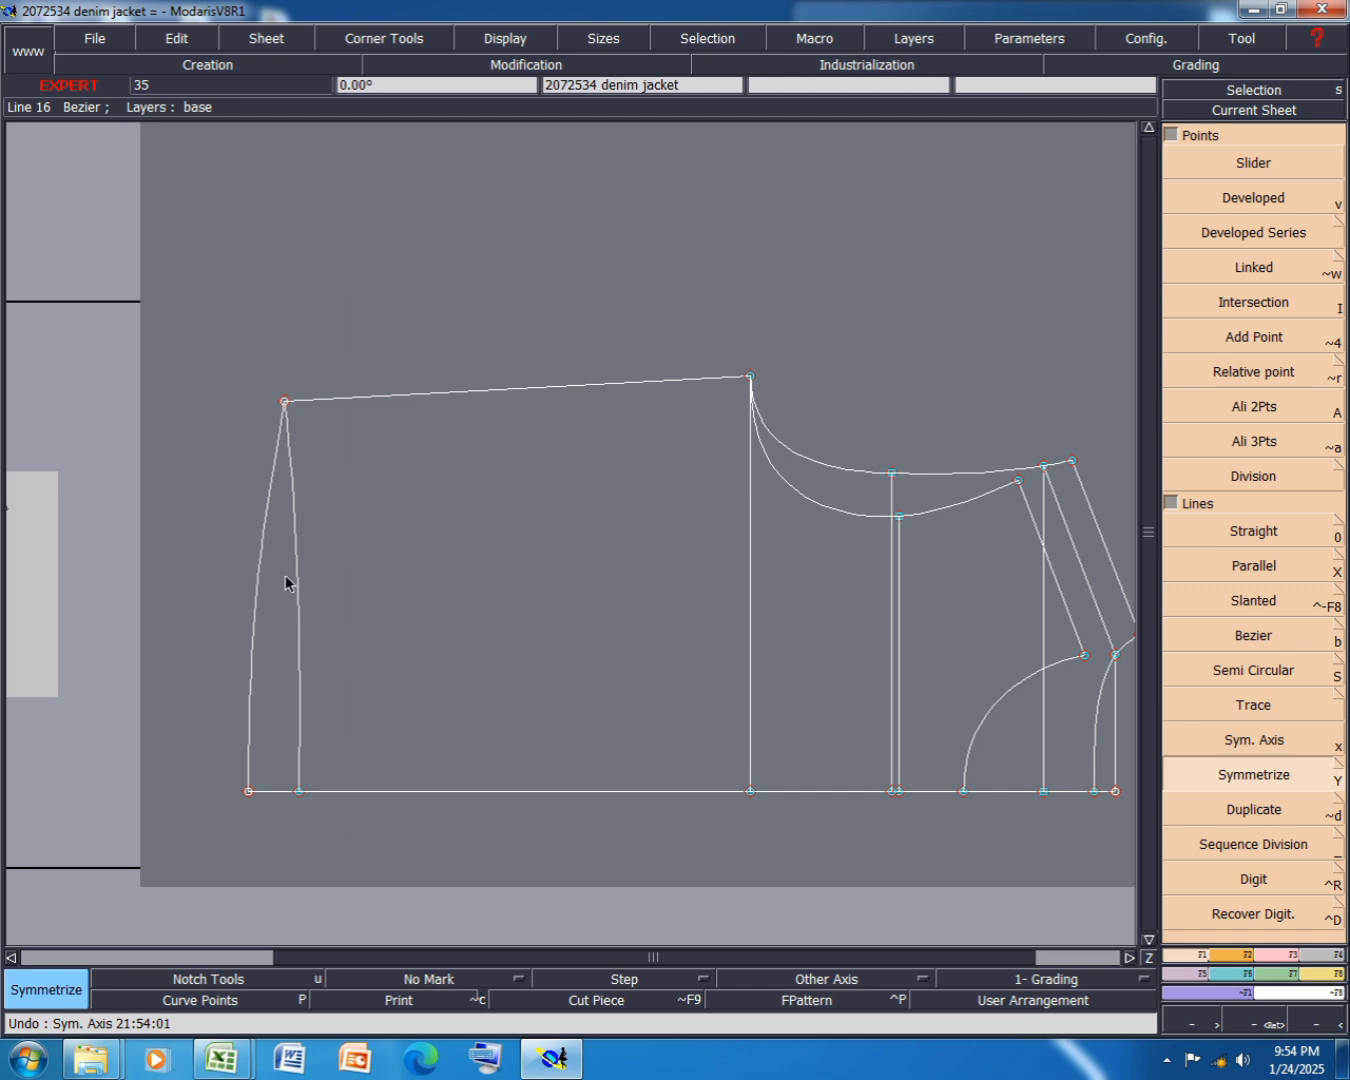
- Display the handles again and fine-tune the outer hem curve near the side-seam corner with Reshape
{"action": "key", "text": "h"}
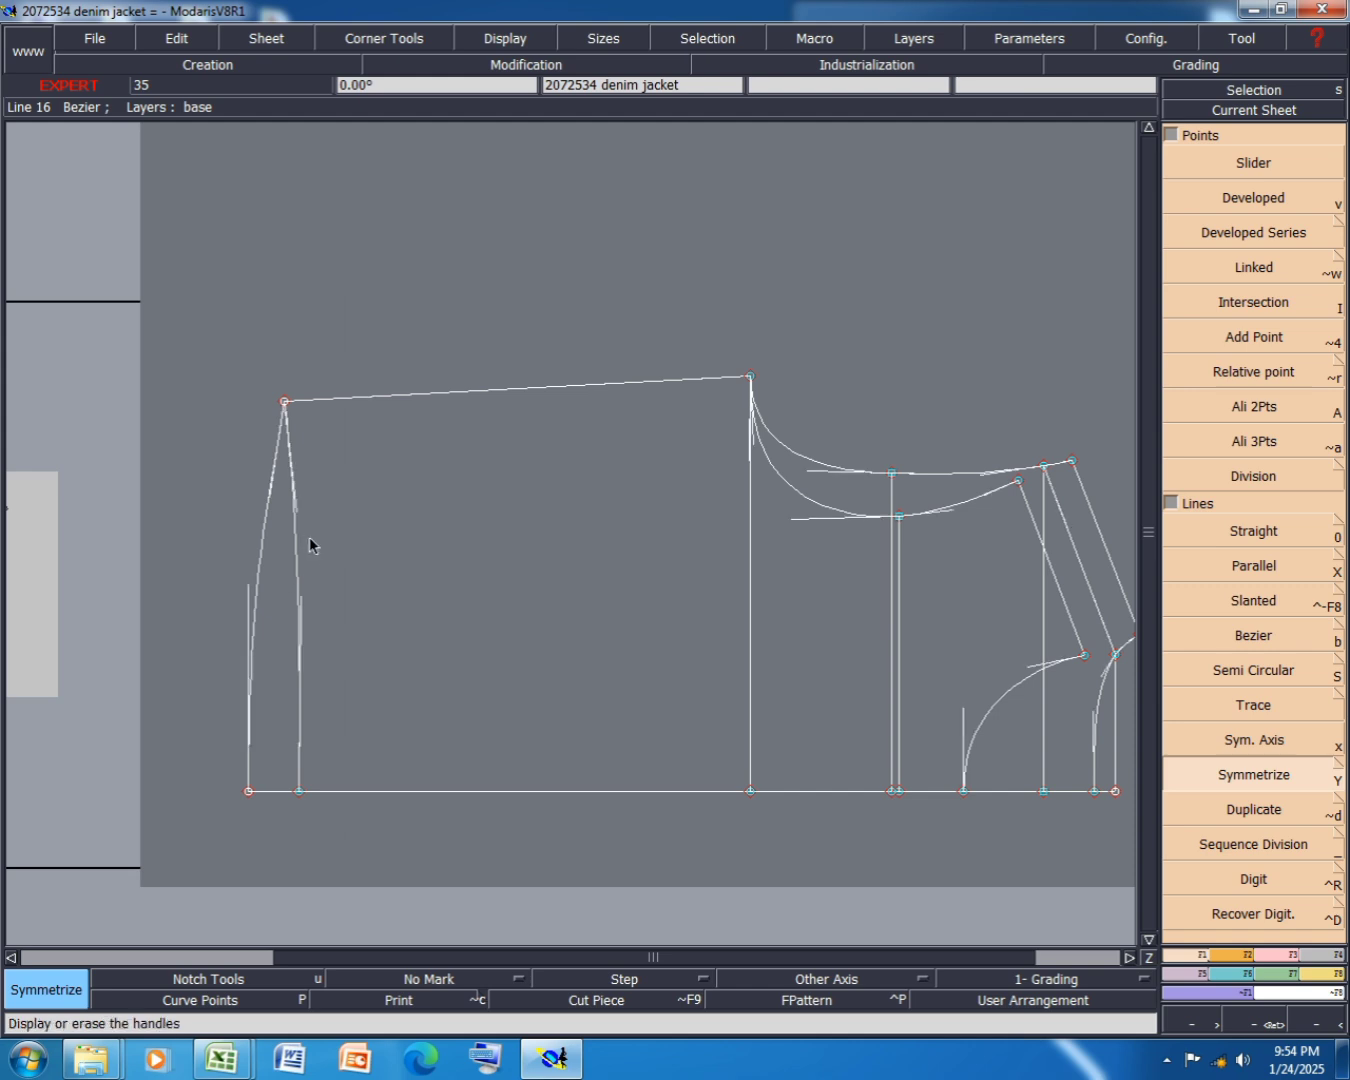
{"action": "left_click", "coordinate": [1284, 956]}
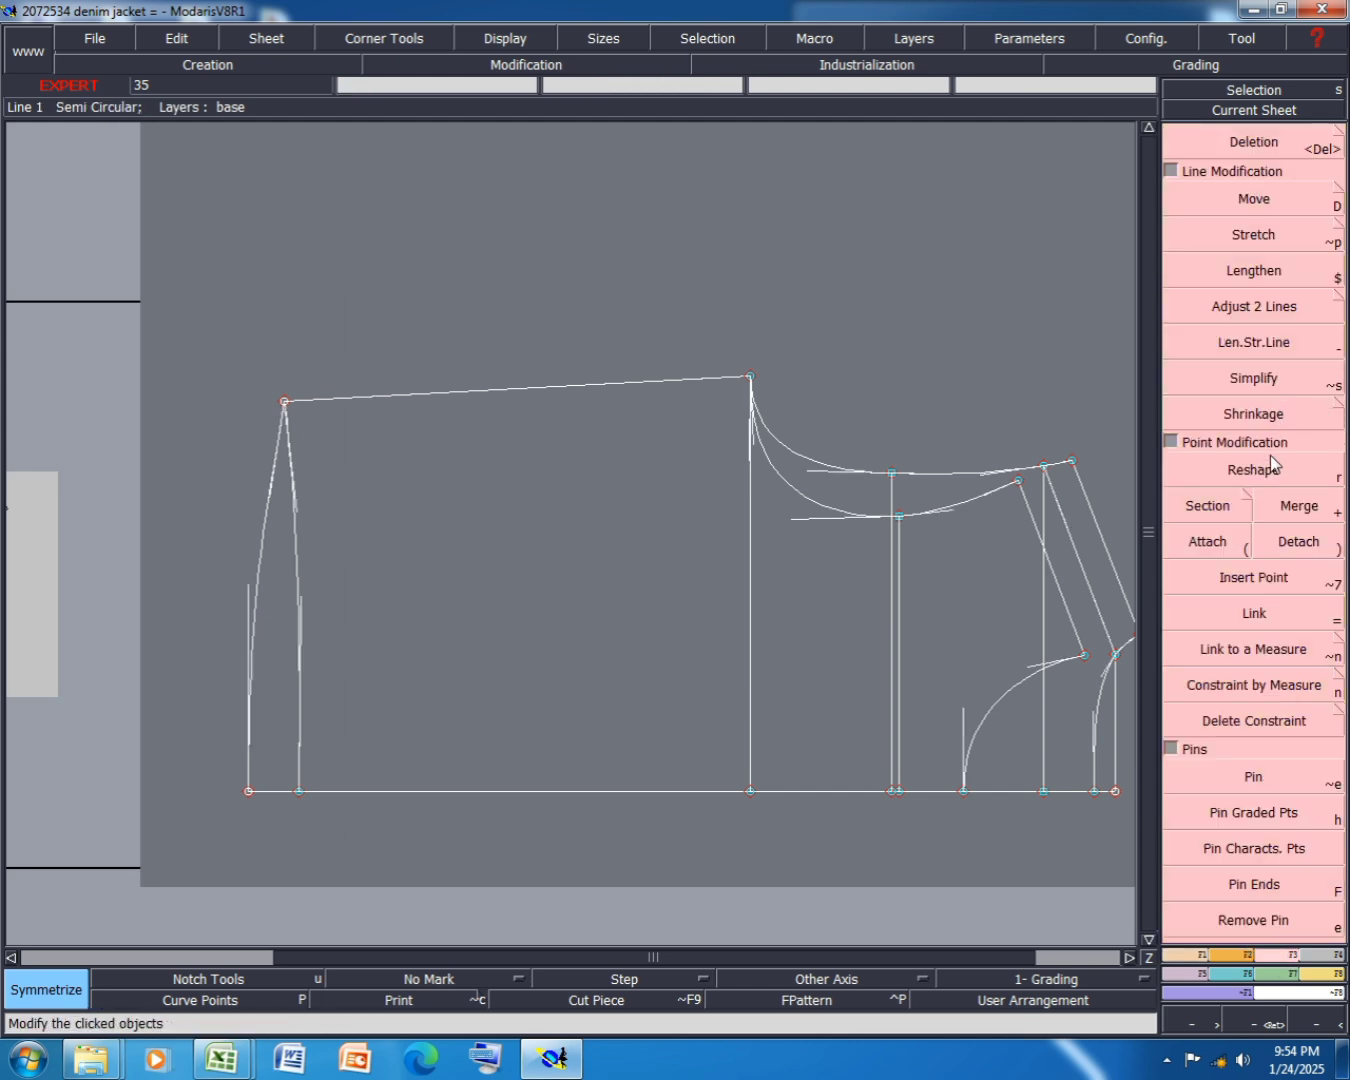
{"action": "key", "text": "r"}
{"action": "left_click", "coordinate": [277, 492]}
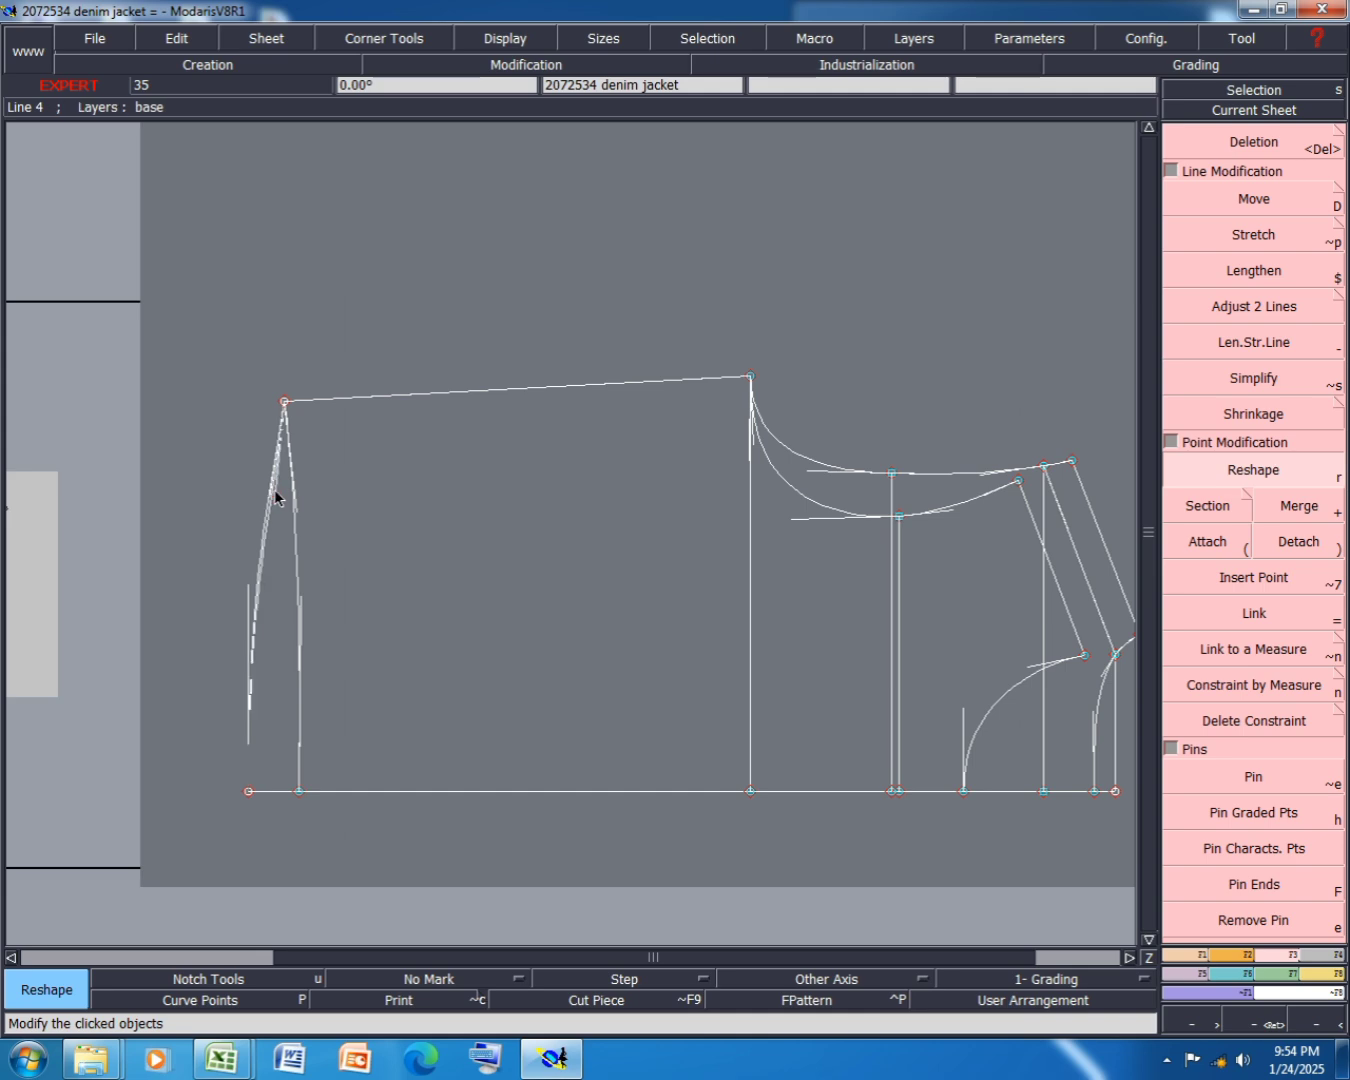
- Save the reshaped model, hiding the curve handles and accepting the anomaly warnings
{"action": "key", "text": "ctrl+s"}
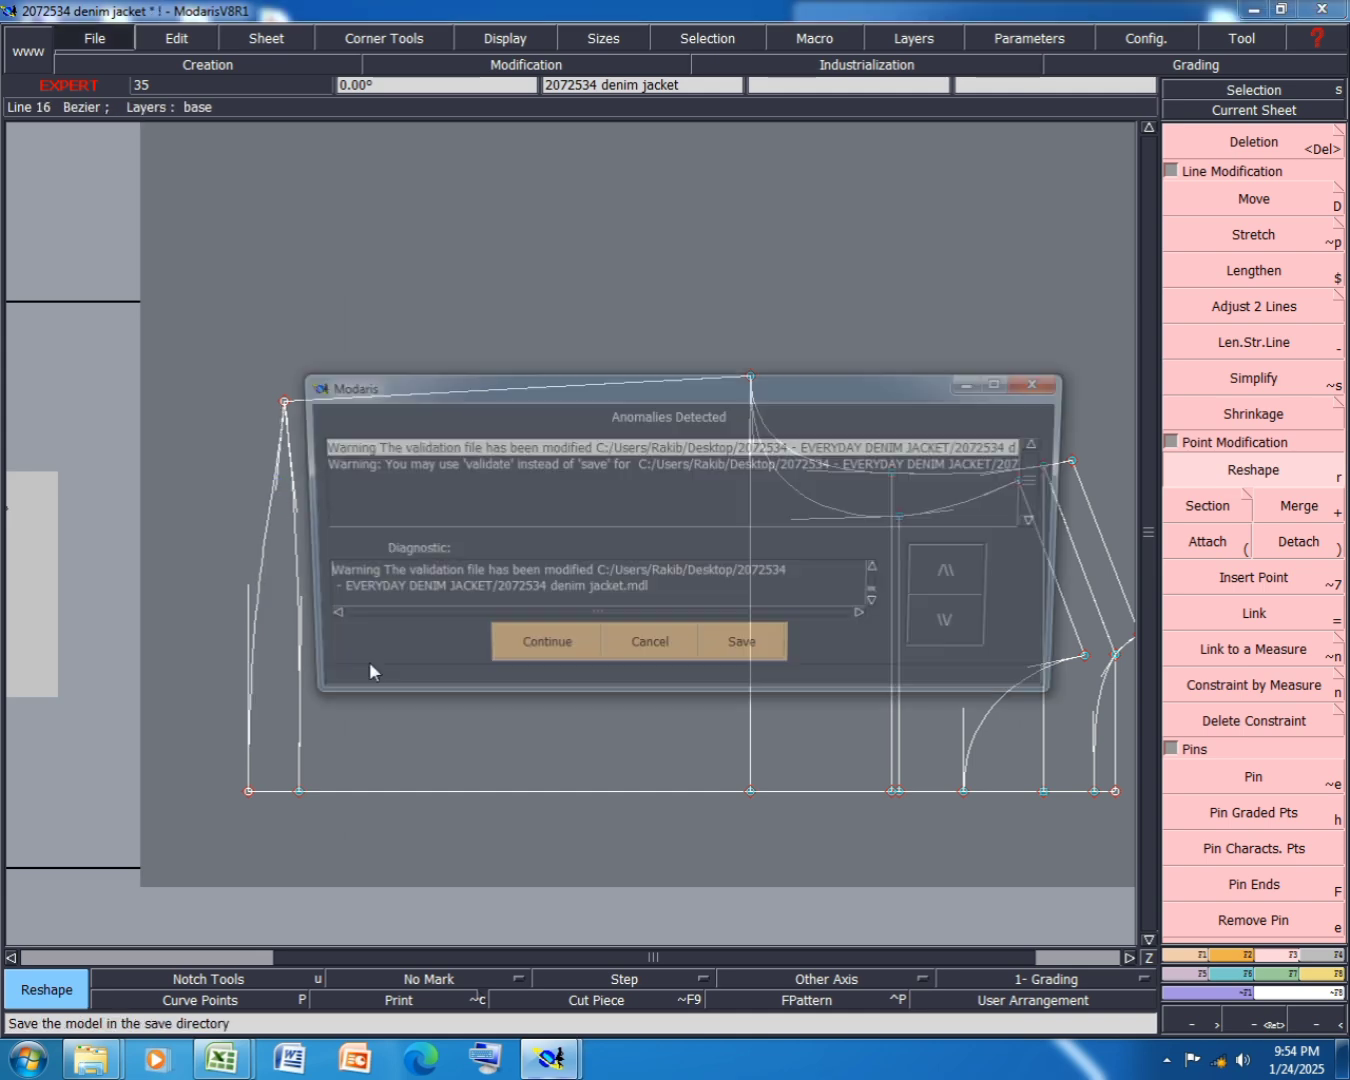
{"action": "left_click", "coordinate": [546, 663]}
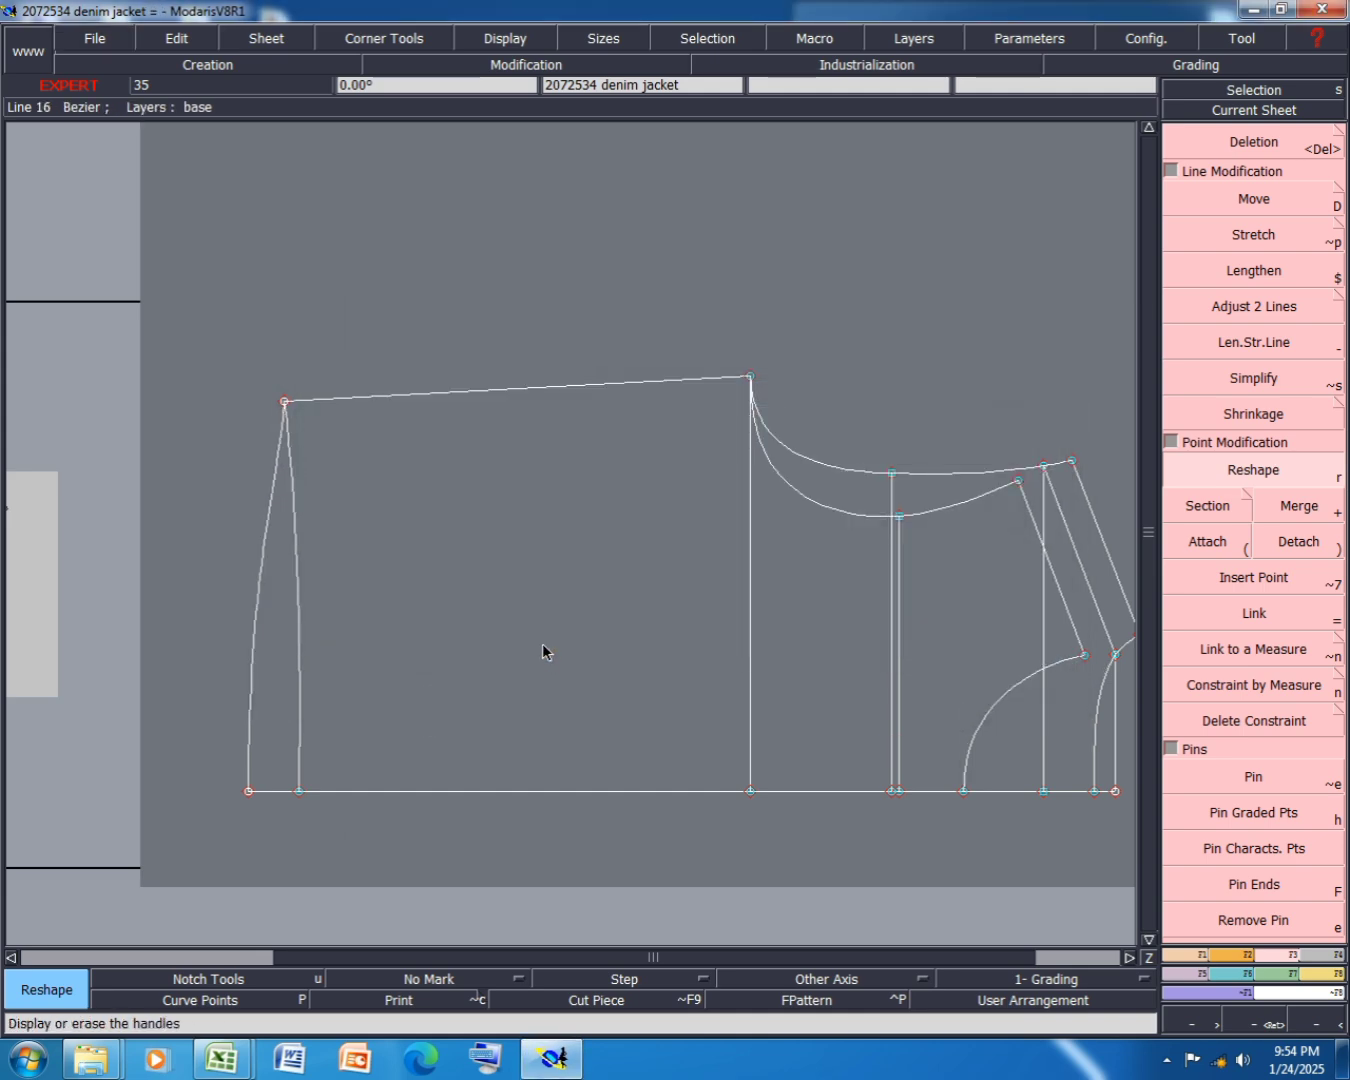
{"action": "key", "text": "ctrl+s"}
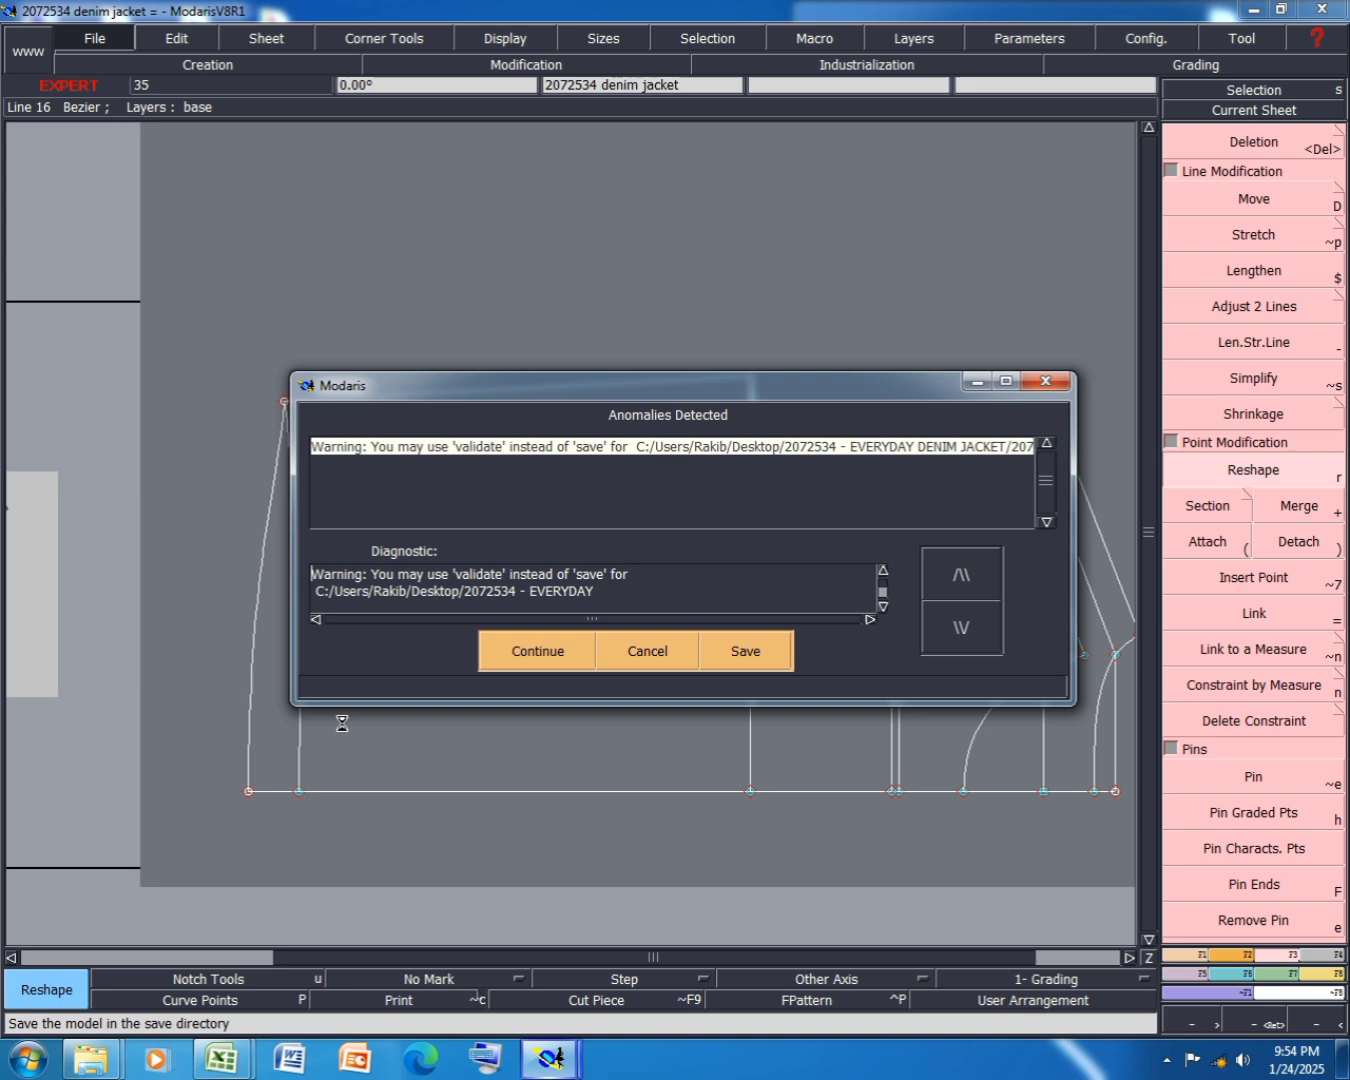
{"action": "left_click", "coordinate": [535, 646]}
{"action": "key", "text": "ctrl+s"}
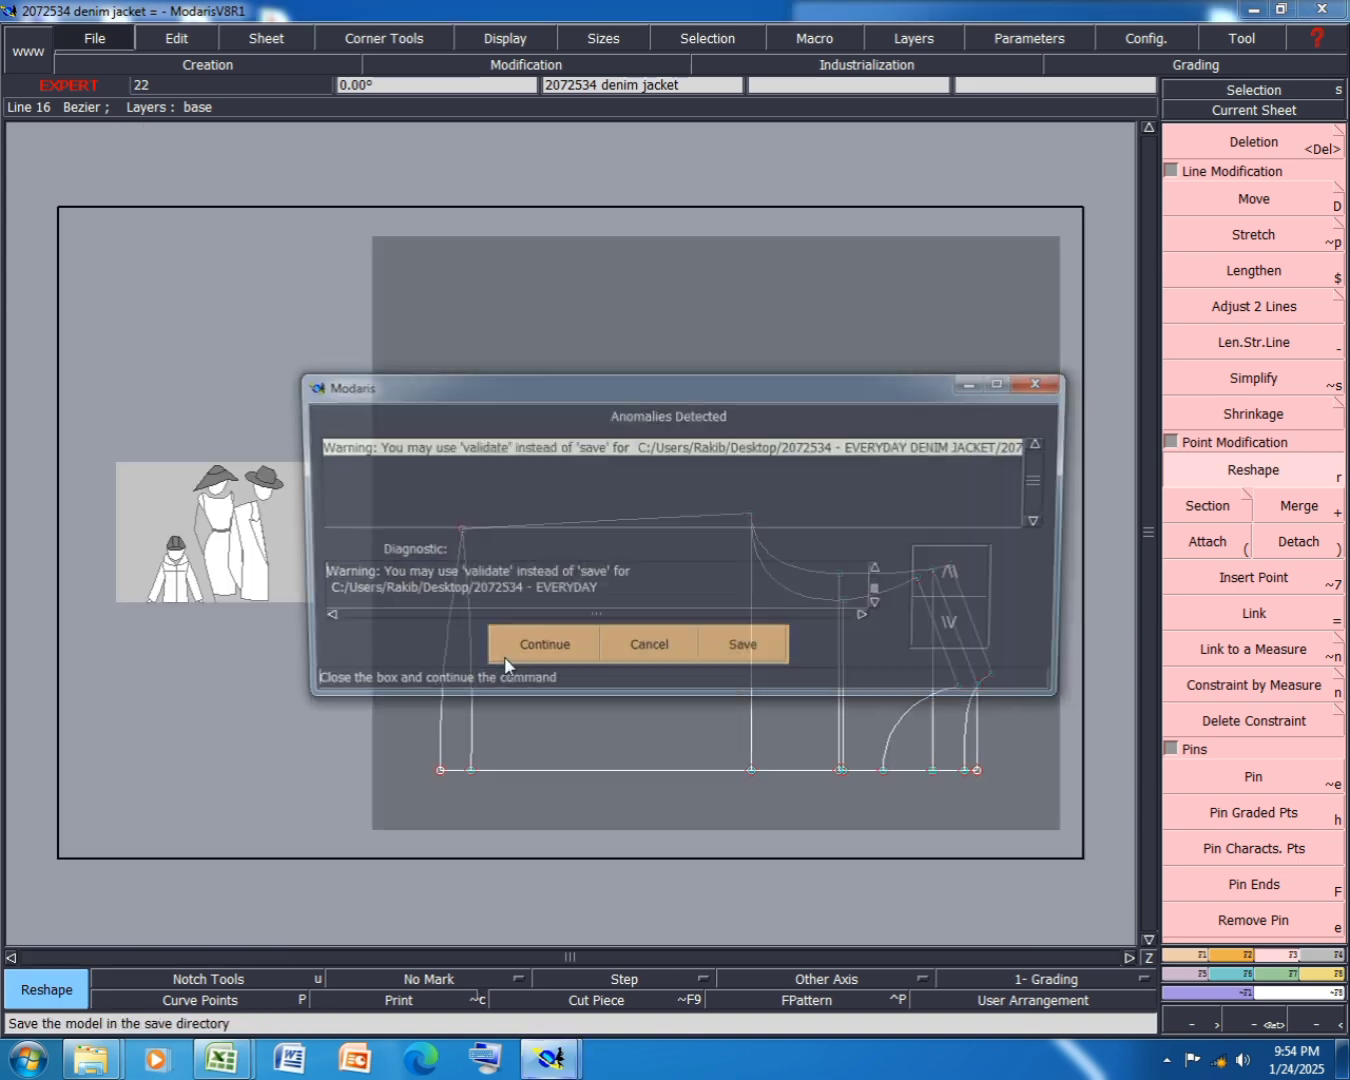
{"action": "left_click", "coordinate": [536, 647]}
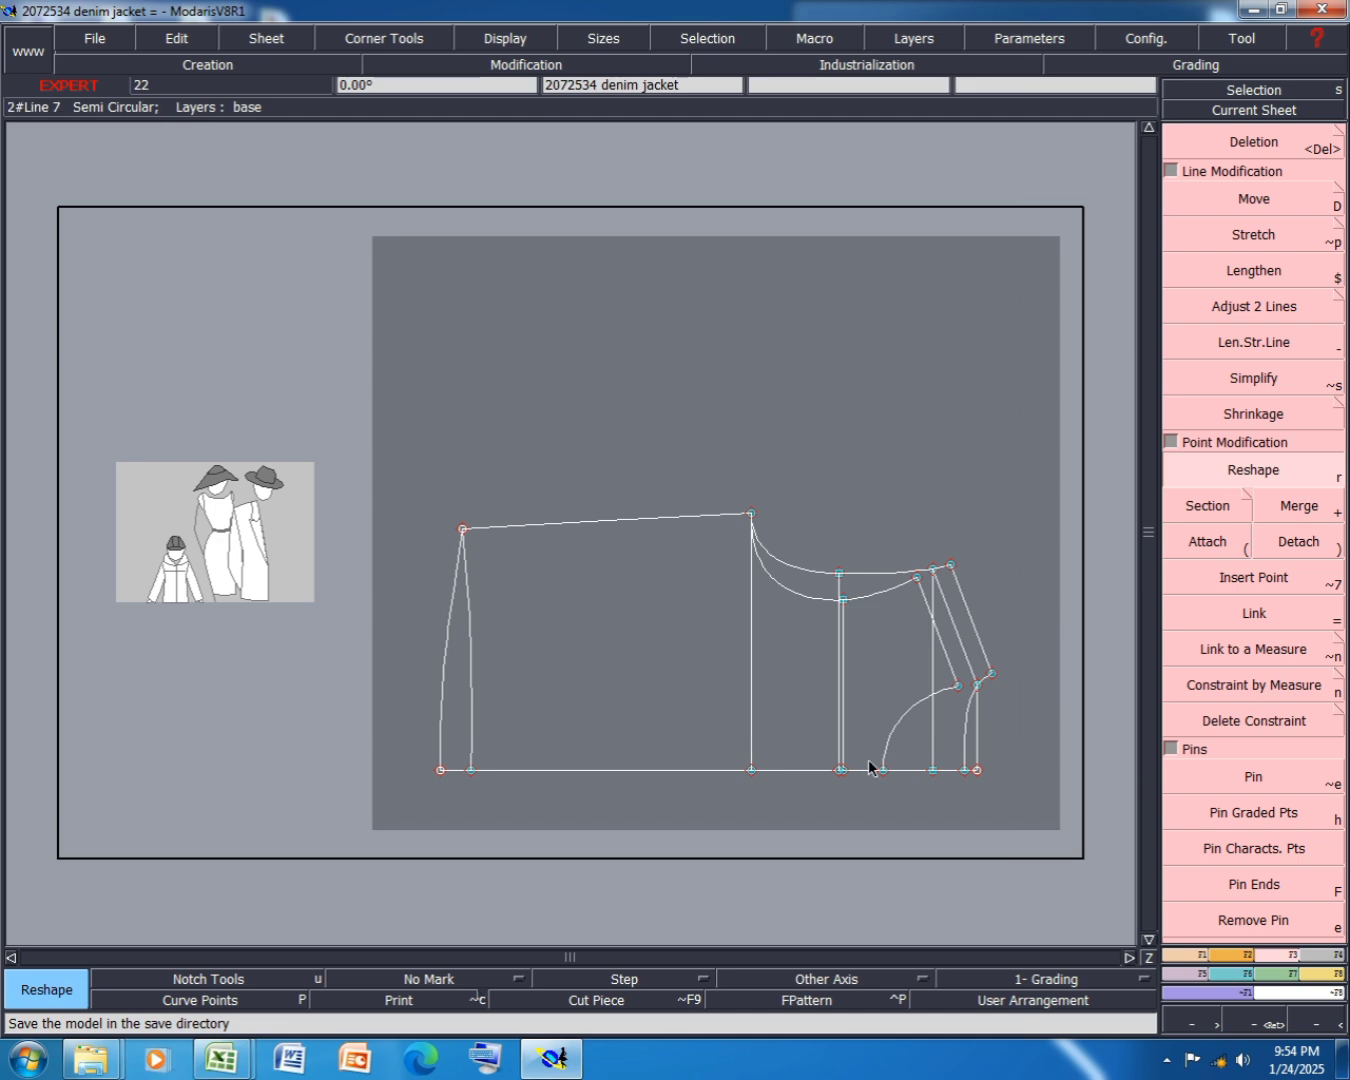
- Refit and automatically arrange all the sheets on the desk, and save the model
{"action": "key", "text": "6"}
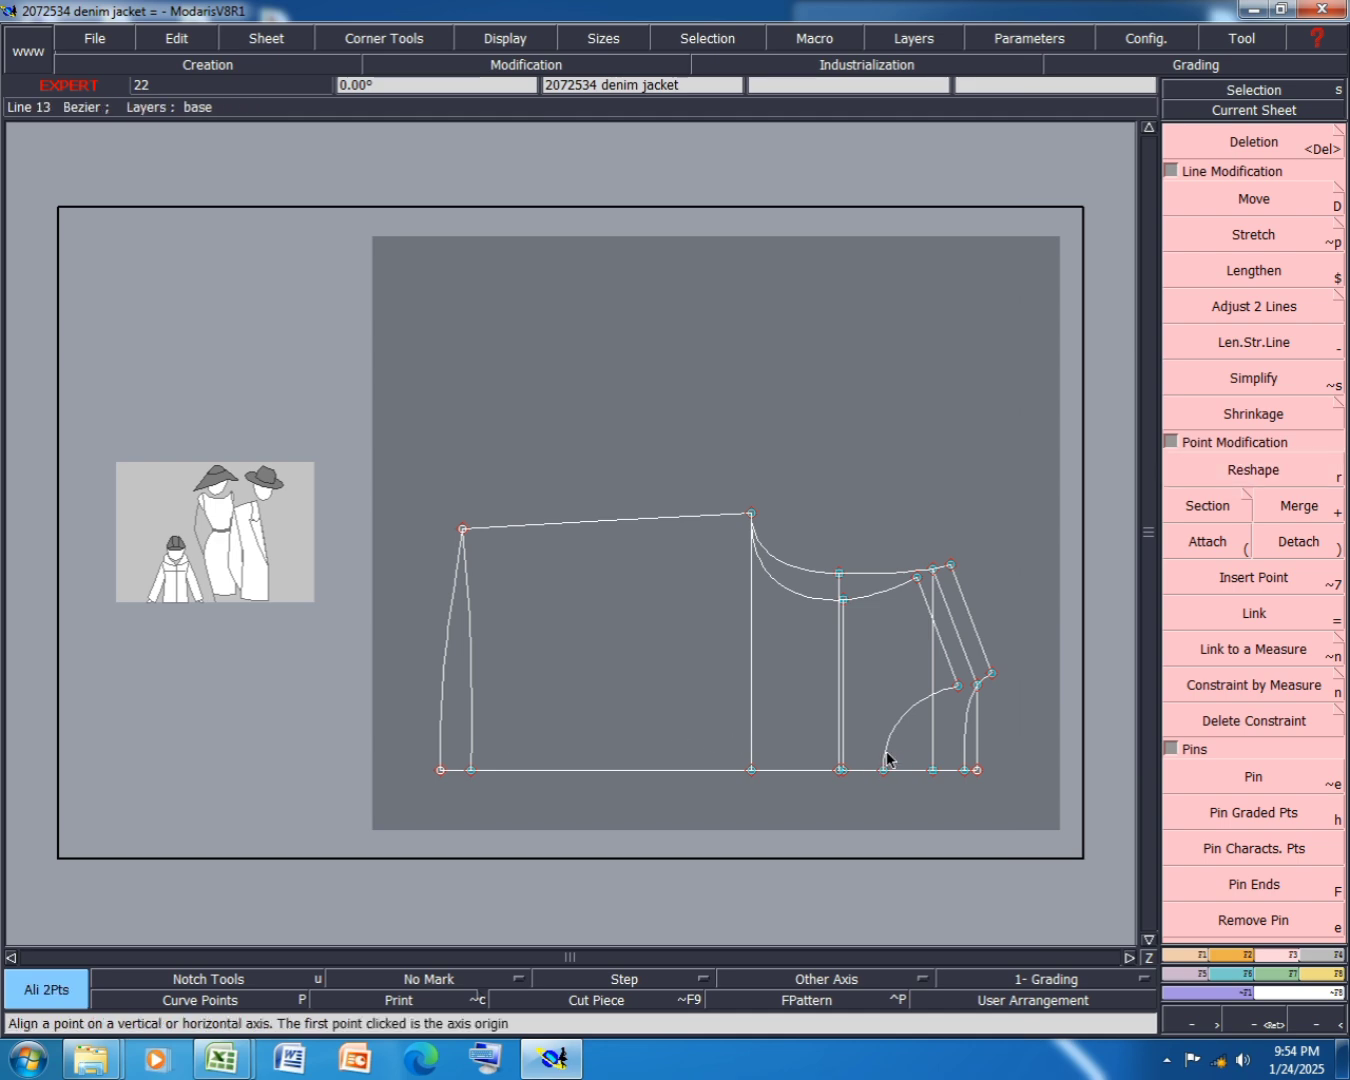
{"action": "key", "text": "8"}
{"action": "key", "text": "9"}
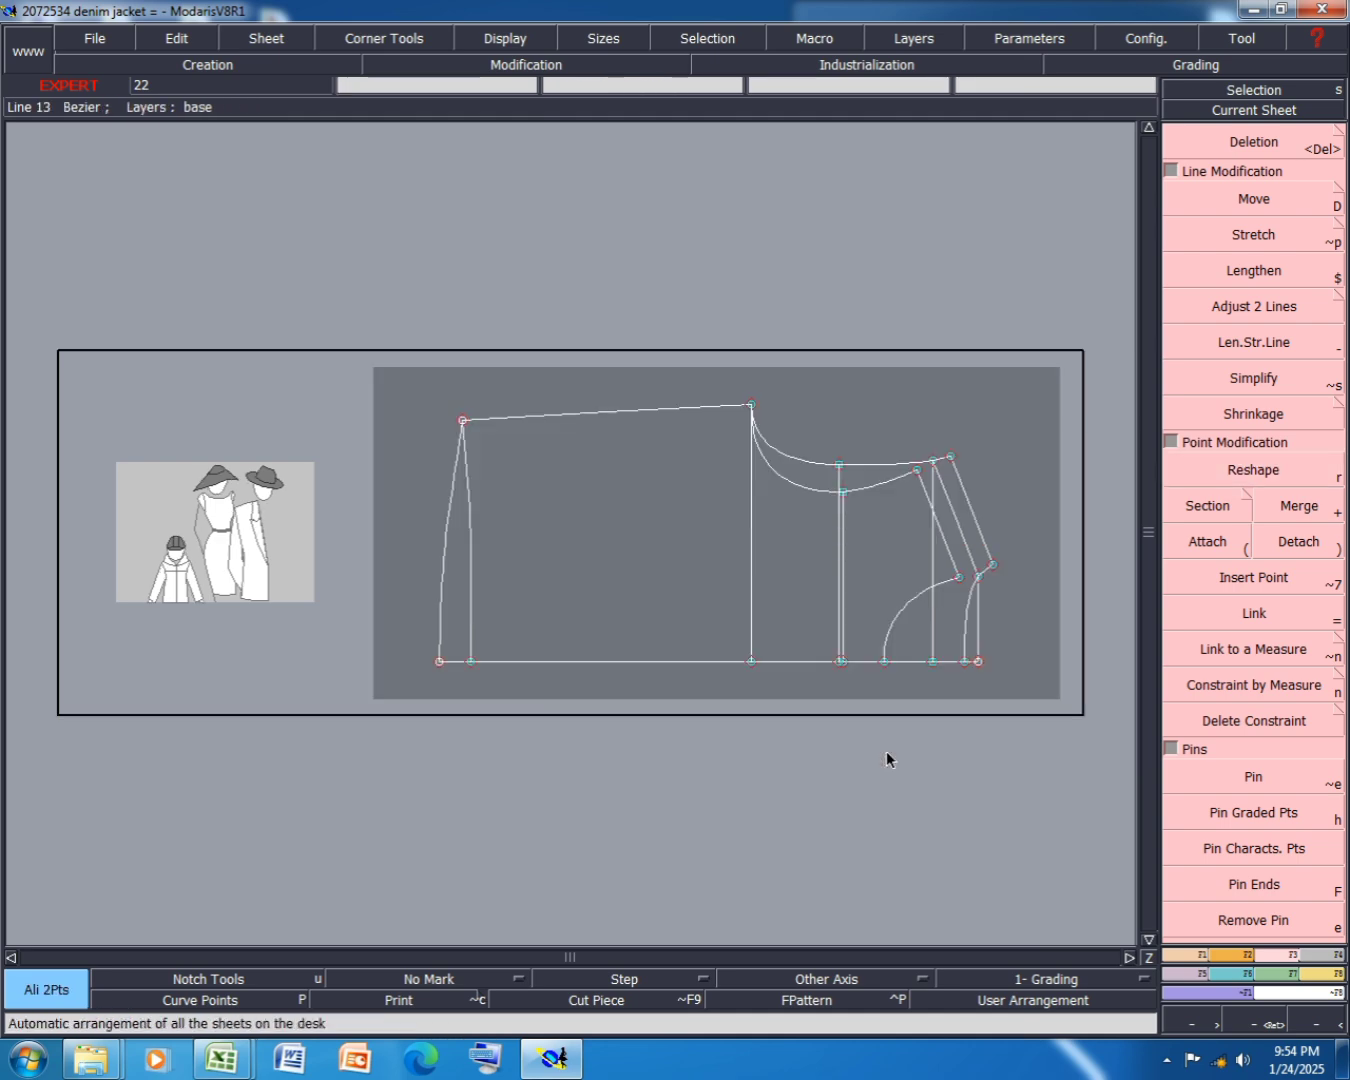
{"action": "key", "text": "ctrl+s"}
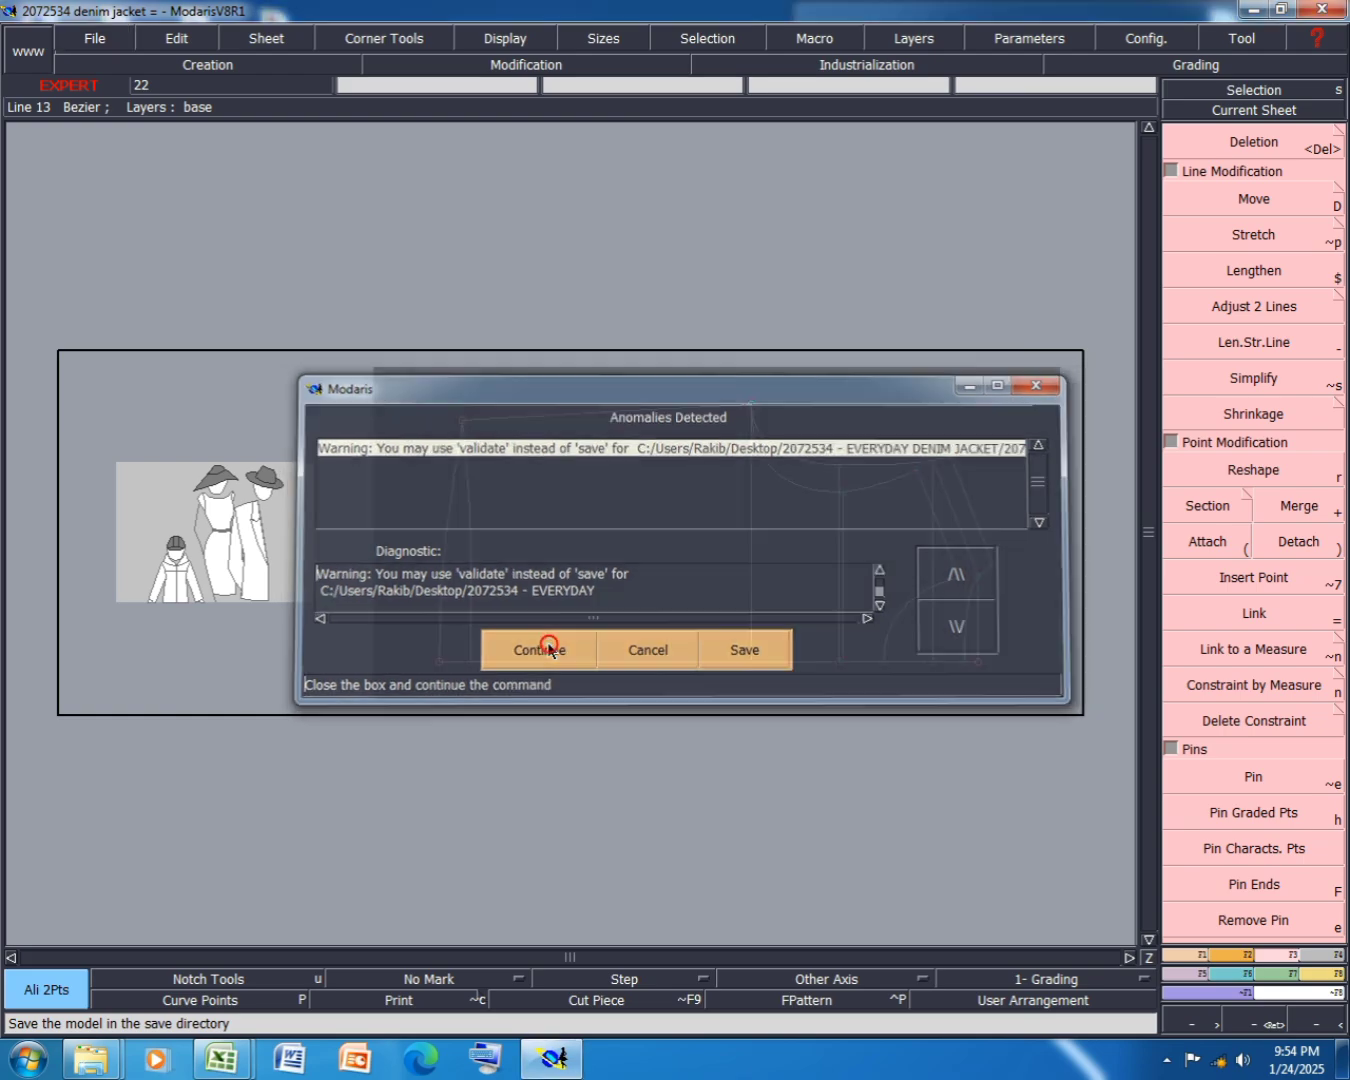
{"action": "left_click", "coordinate": [548, 729]}
- Switch to the EVERYDAY DENIM JACKET workbook in Excel and fill the upperarm girth row, row 22, with yellow
{"action": "mouse_move", "coordinate": [222, 1058]}
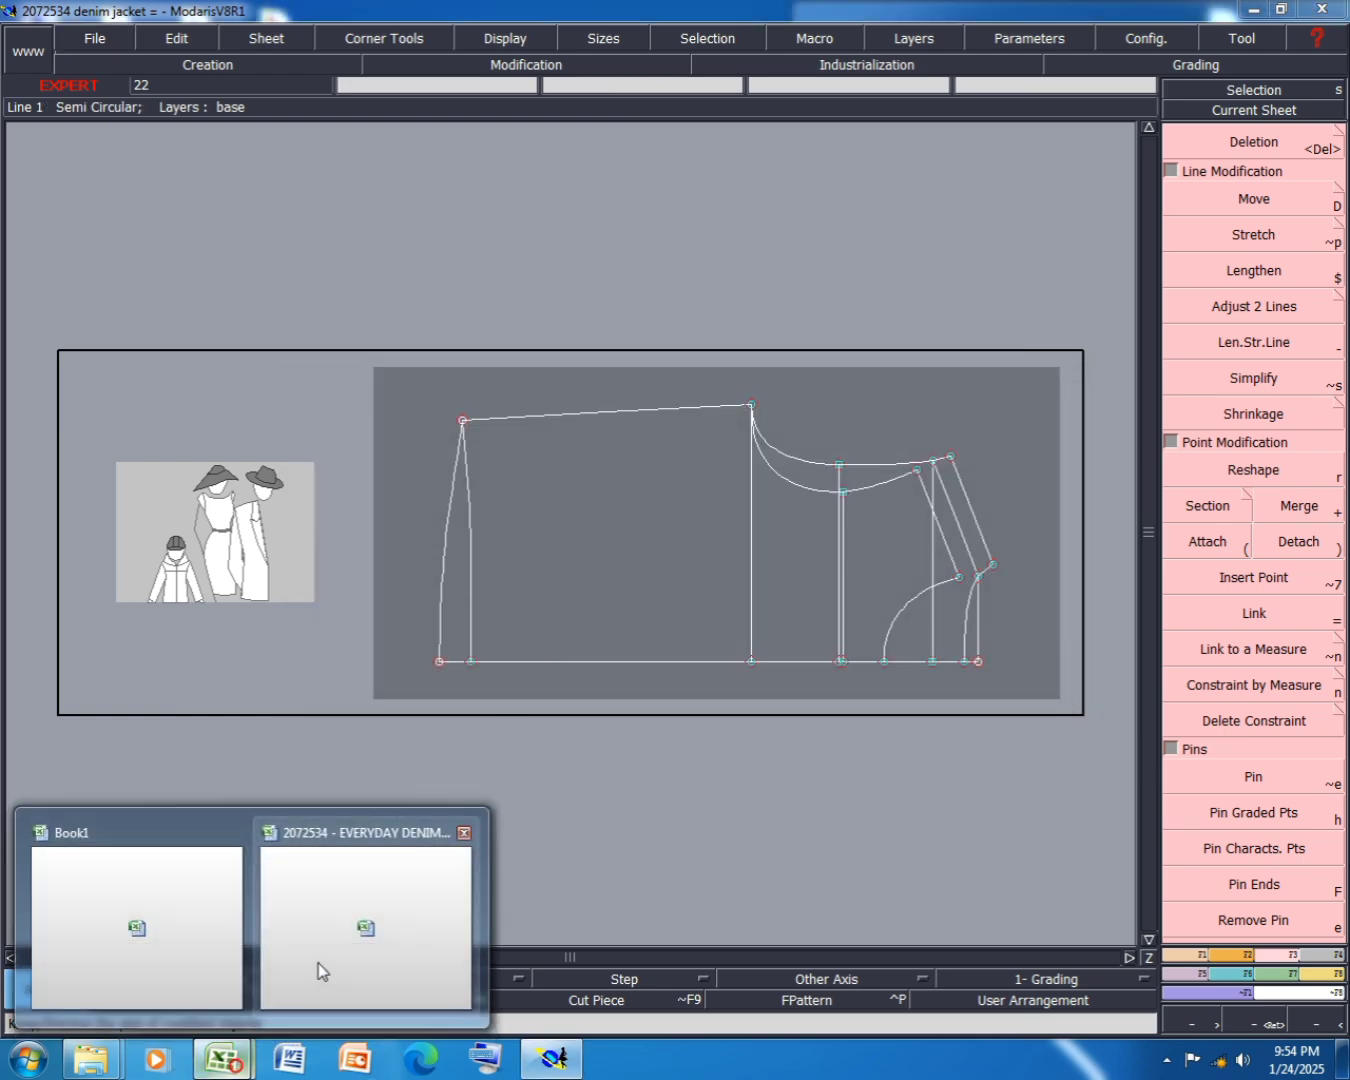
{"action": "left_click", "coordinate": [319, 965]}
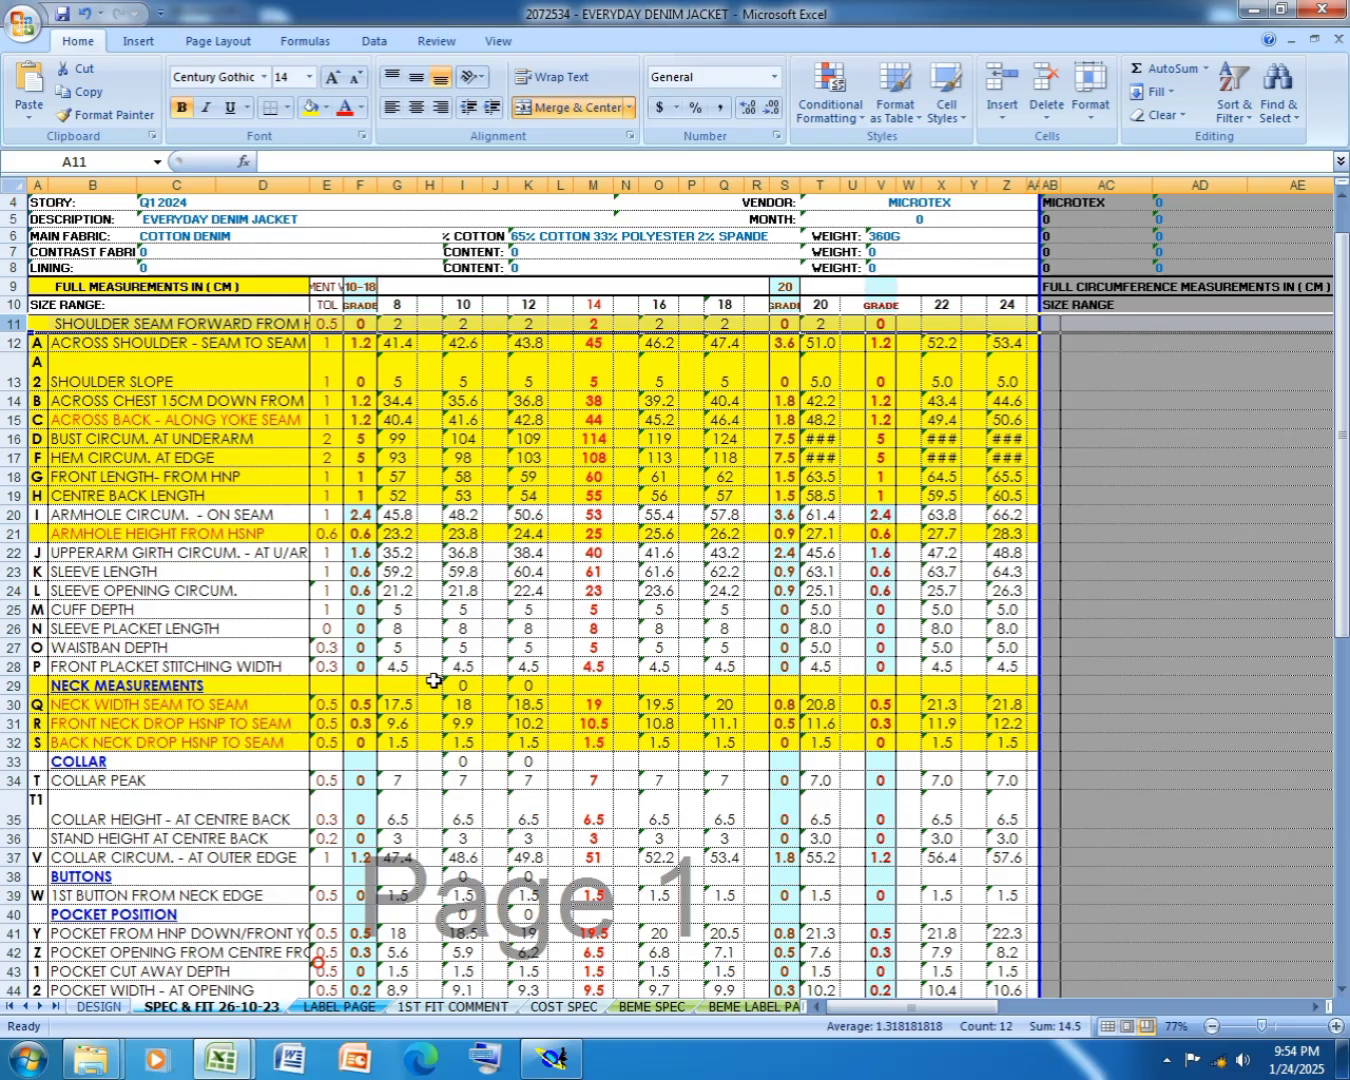
{"action": "left_click", "coordinate": [10, 549]}
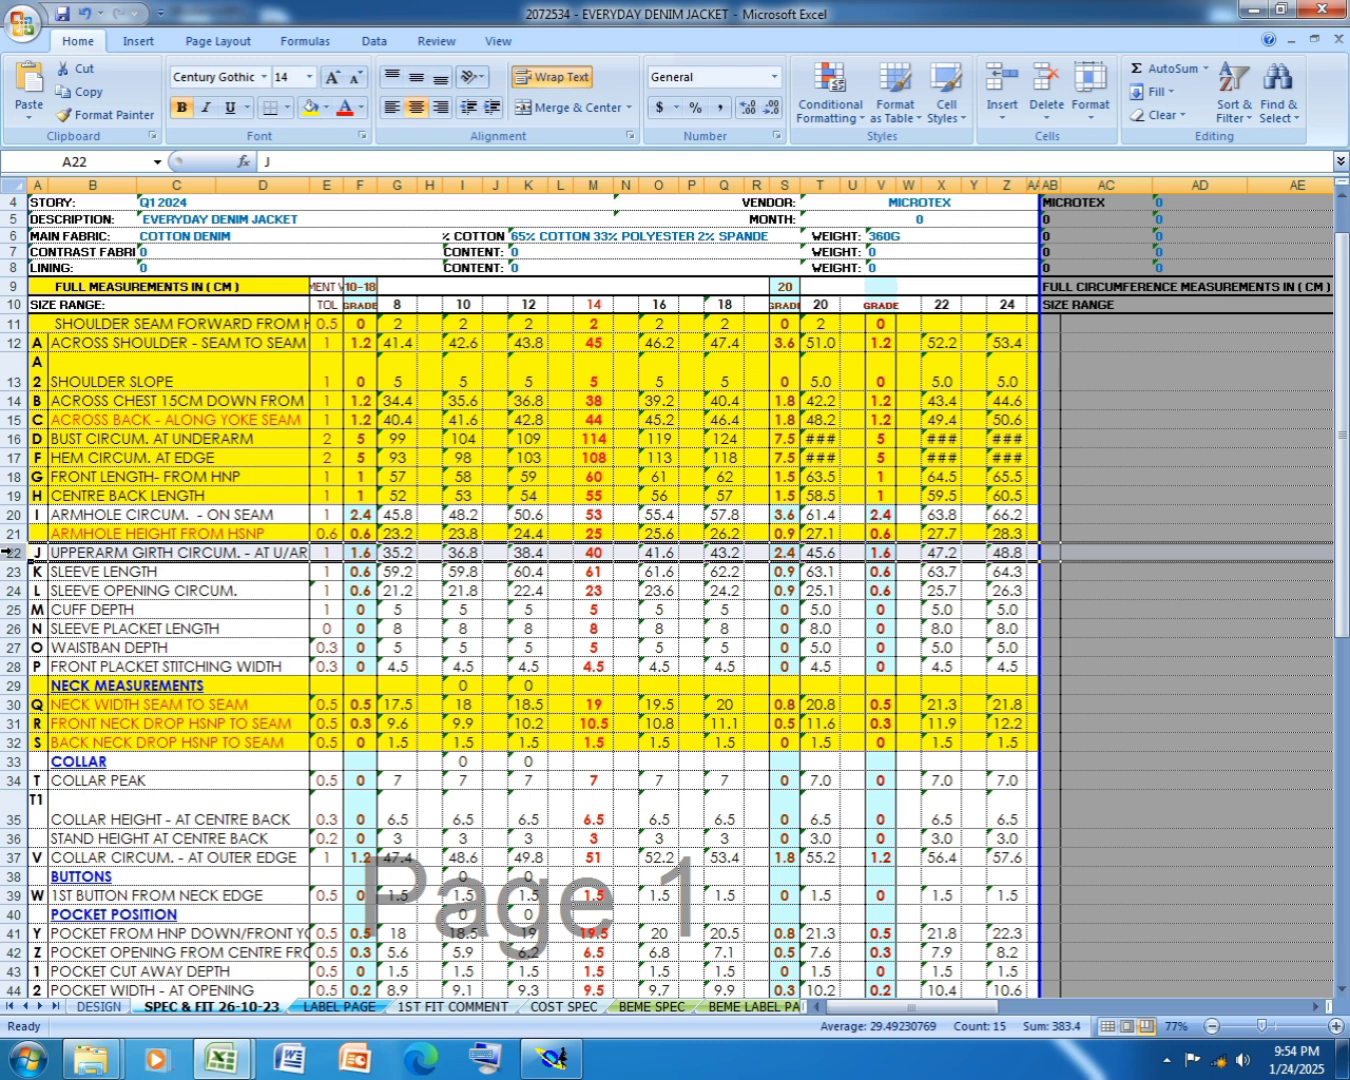
{"action": "right_click", "coordinate": [9, 551]}
{"action": "left_click", "coordinate": [126, 517]}
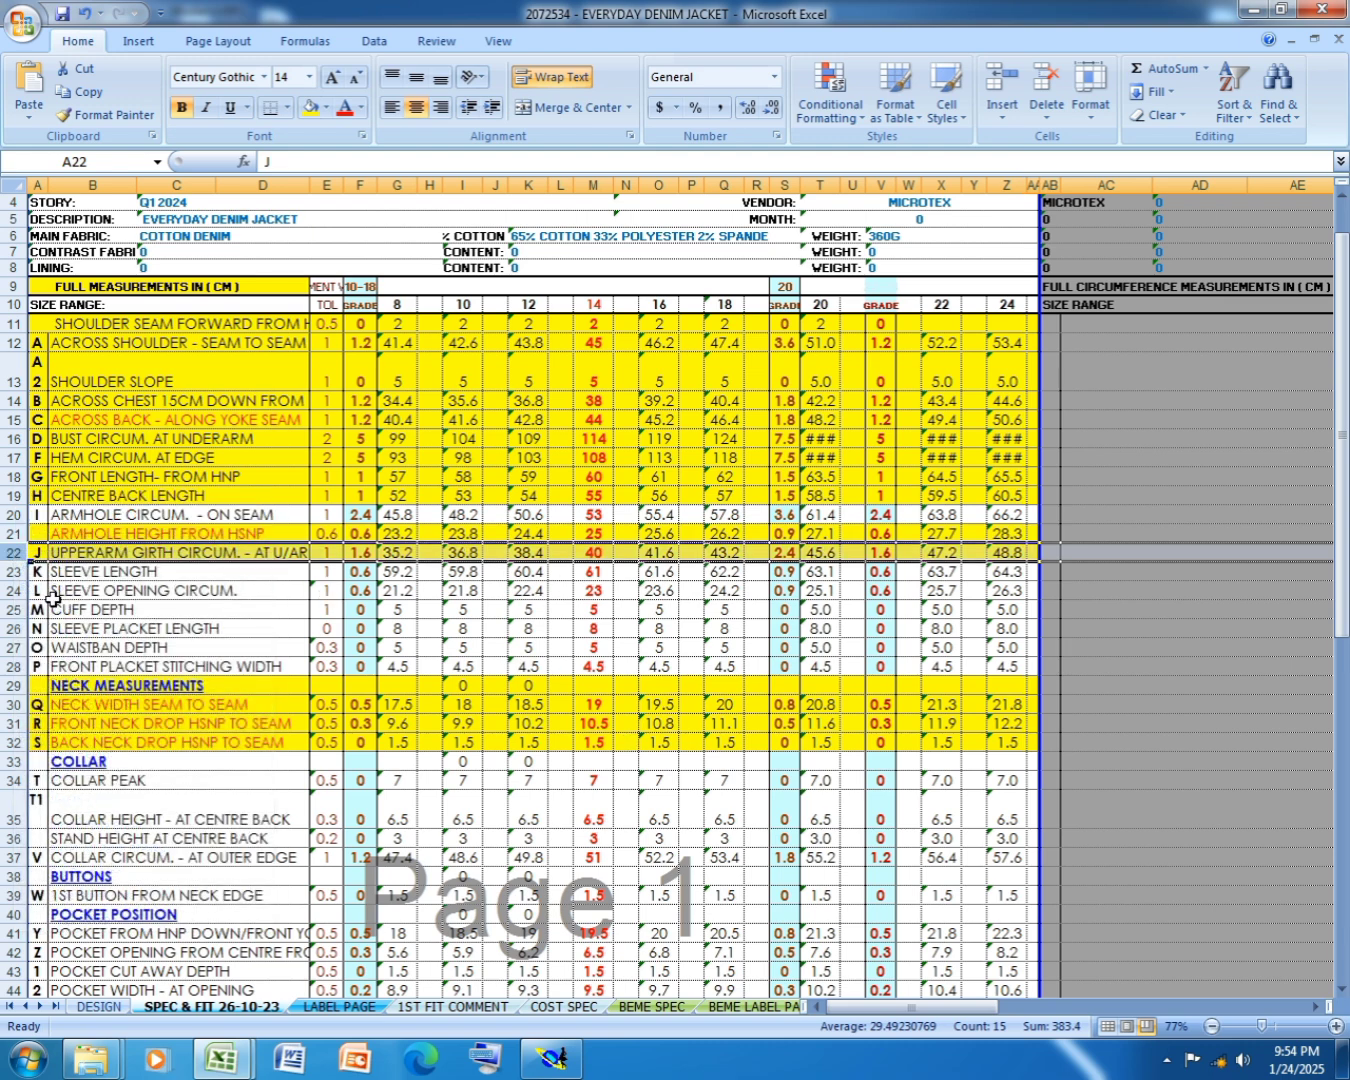
{"action": "left_click", "coordinate": [9, 570]}
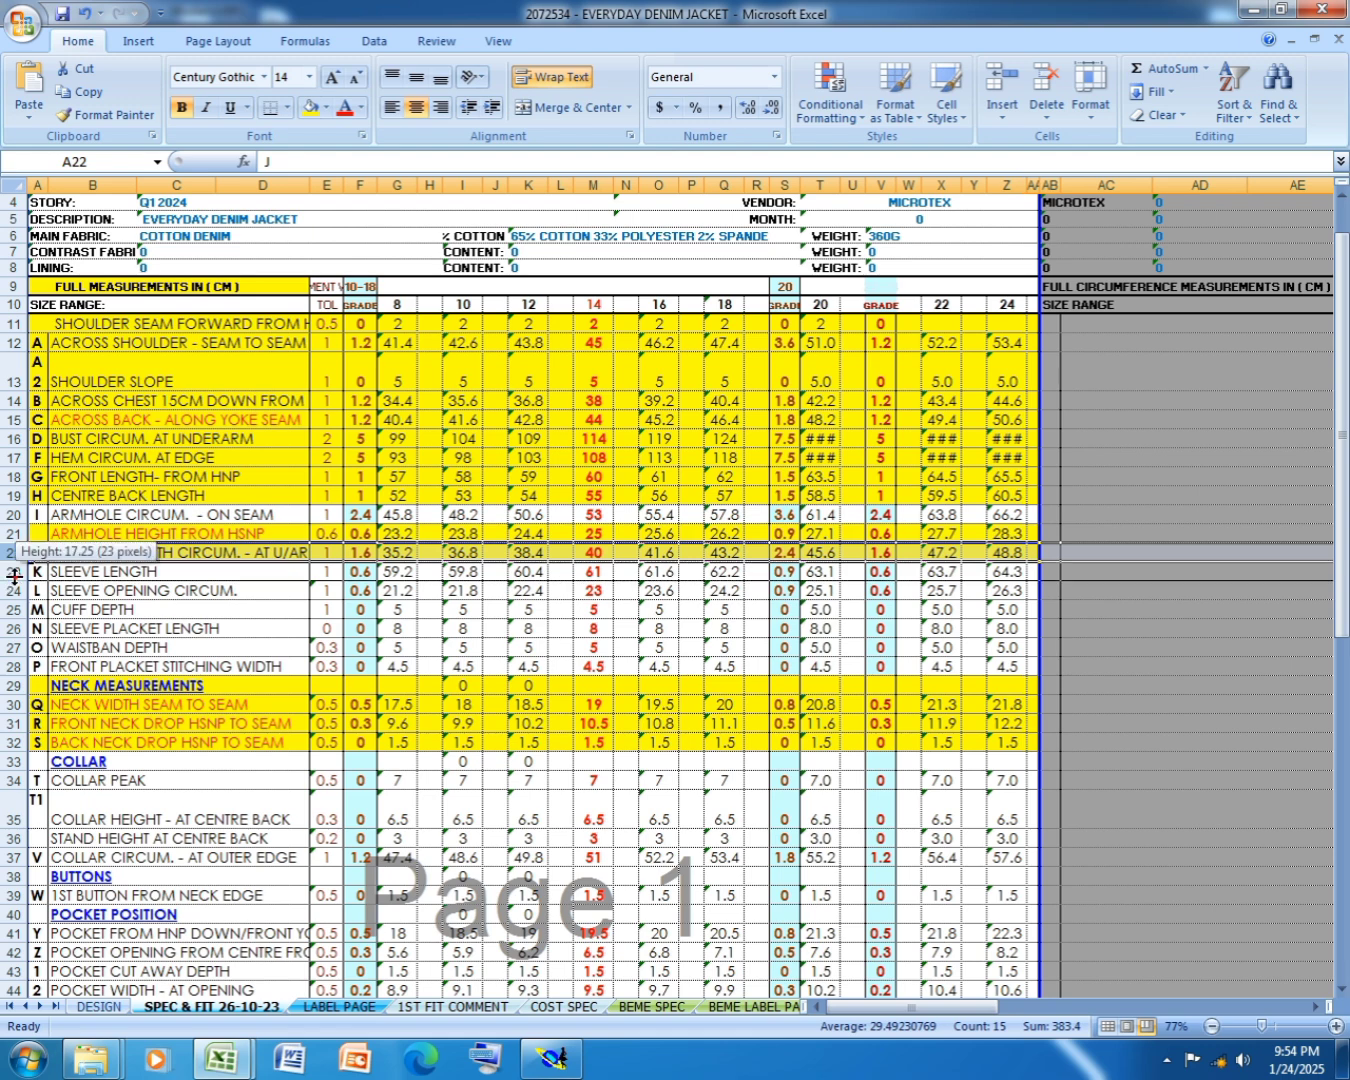
- Fill the sleeve length row, row 23, with yellow and switch back to Modaris
{"action": "right_click", "coordinate": [10, 571]}
{"action": "left_click", "coordinate": [132, 547]}
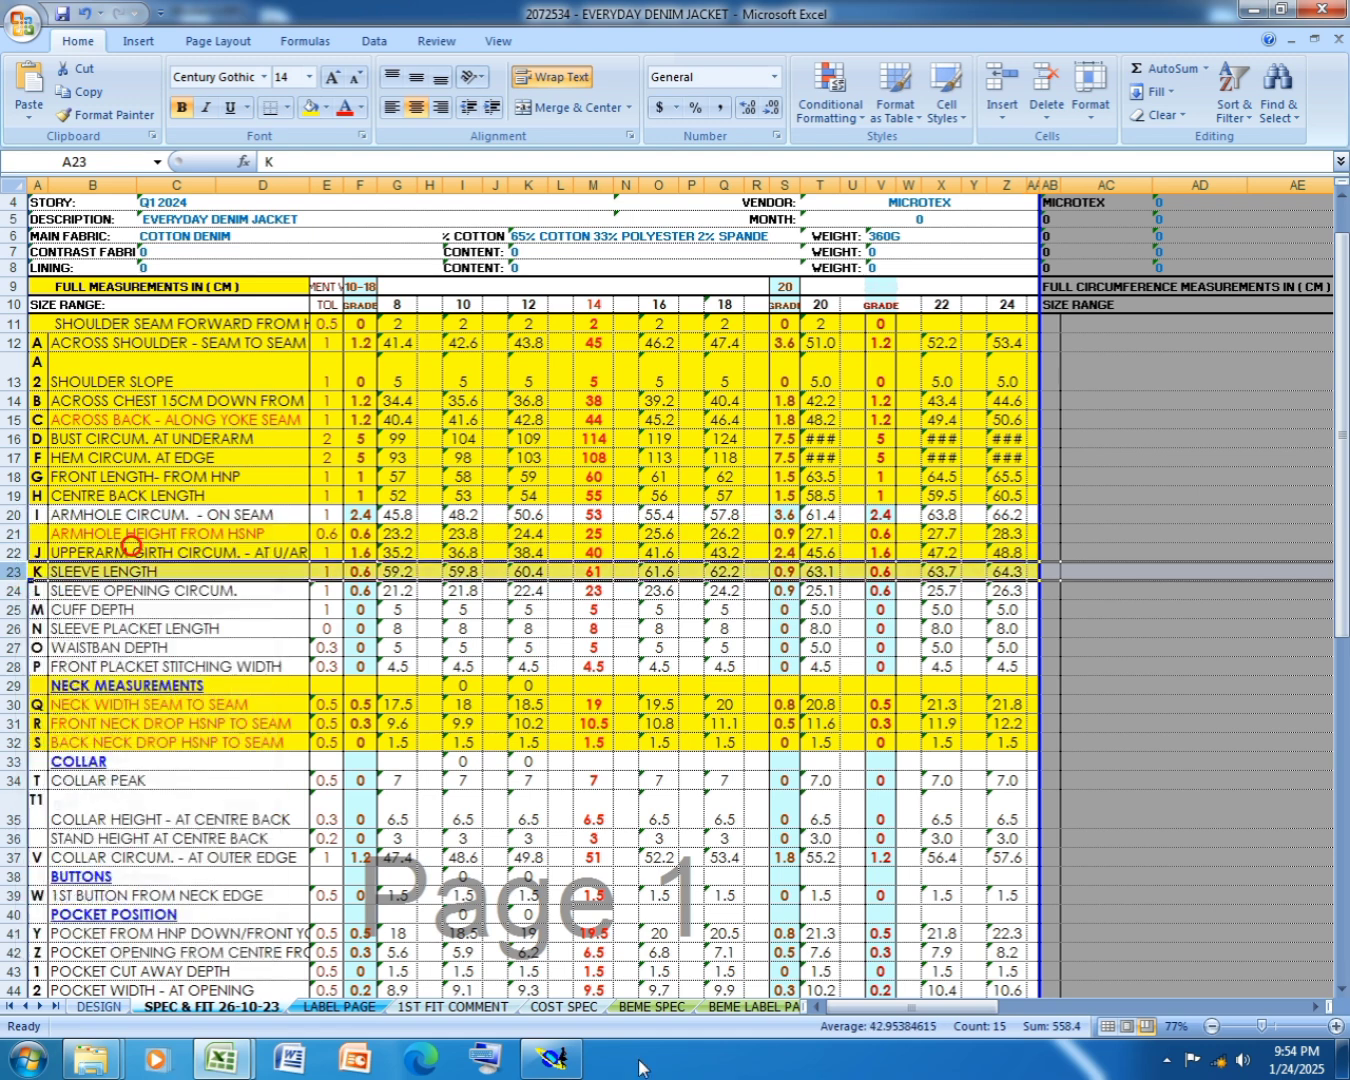
{"action": "left_click", "coordinate": [550, 1058]}
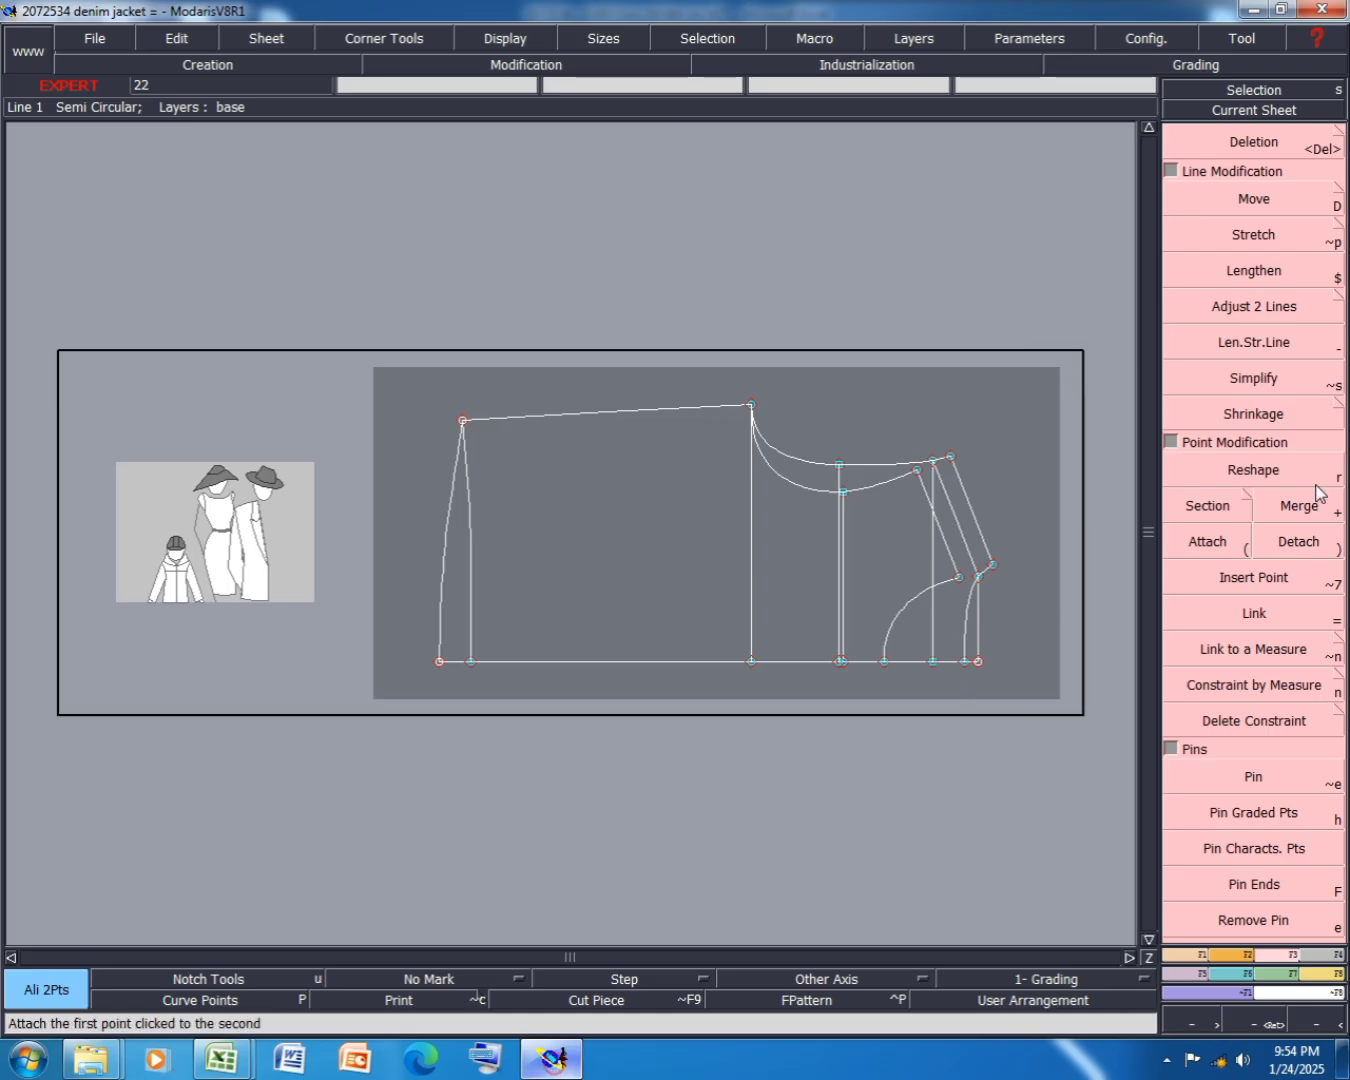
- Create a new sheet and draw a horizontal straight line 61 cm long on it as the sleeve length
{"action": "left_click", "coordinate": [266, 40]}
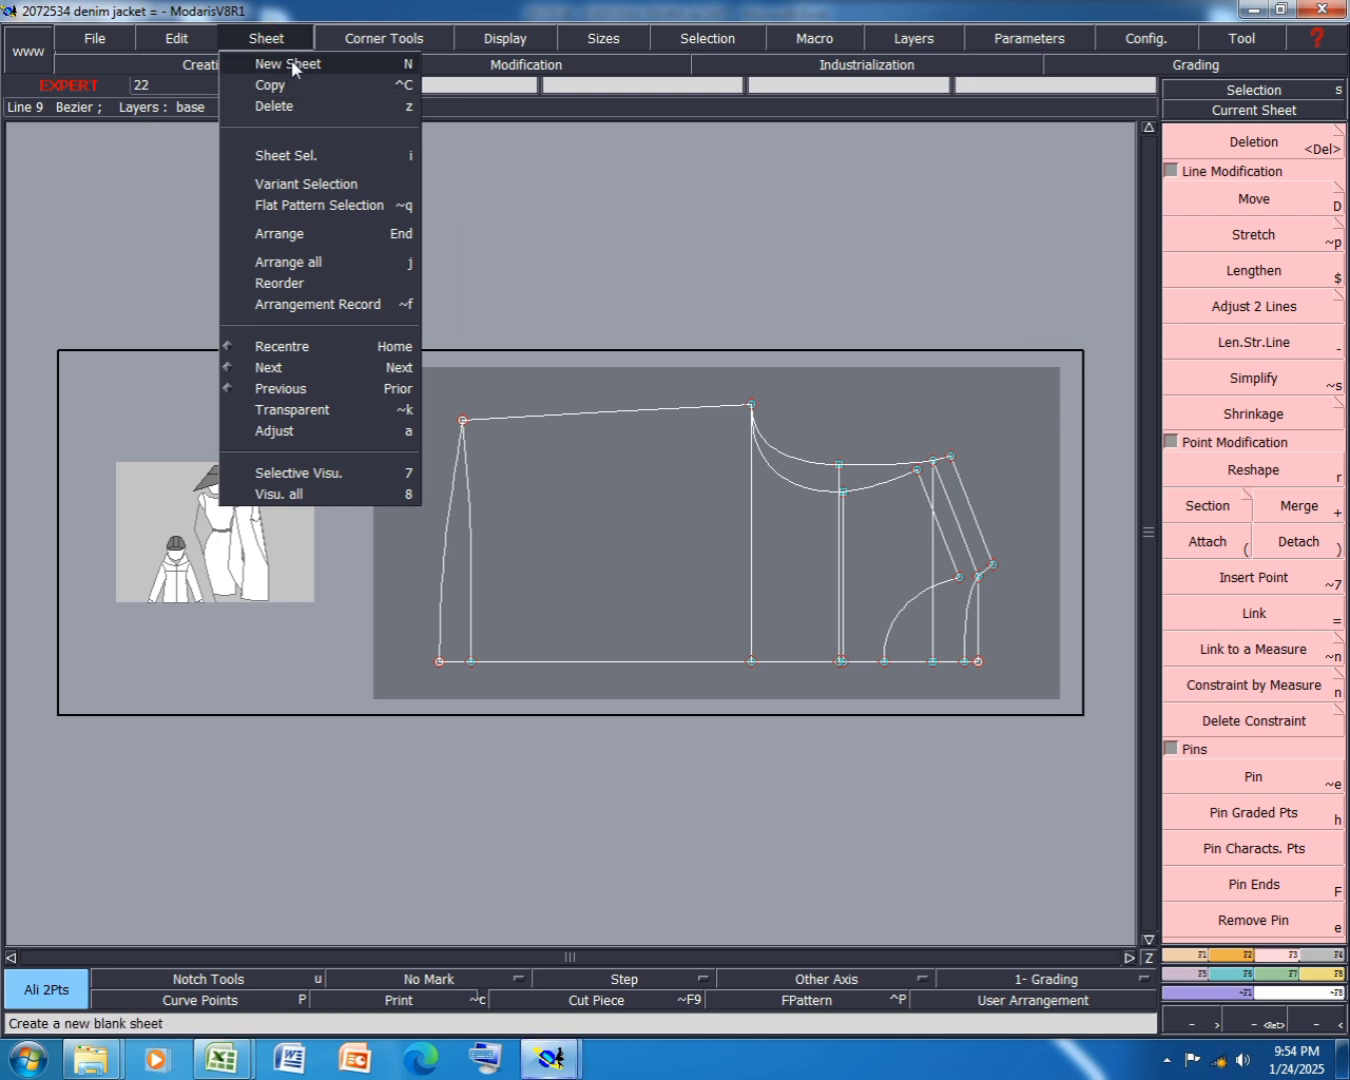
{"action": "left_click", "coordinate": [288, 58]}
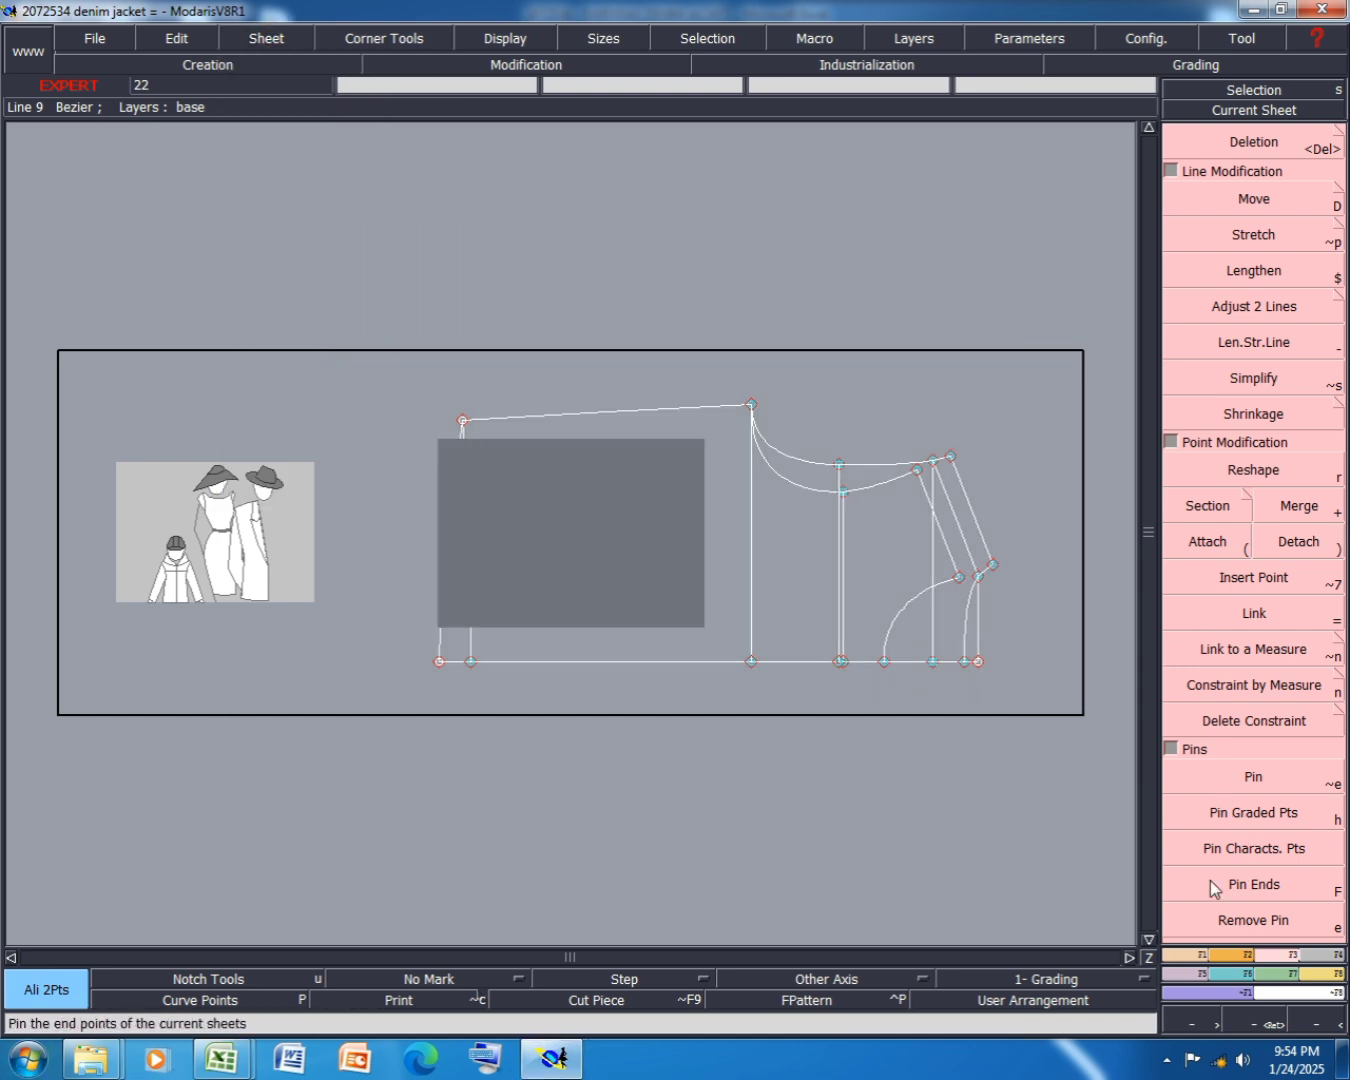
{"action": "key", "text": "l"}
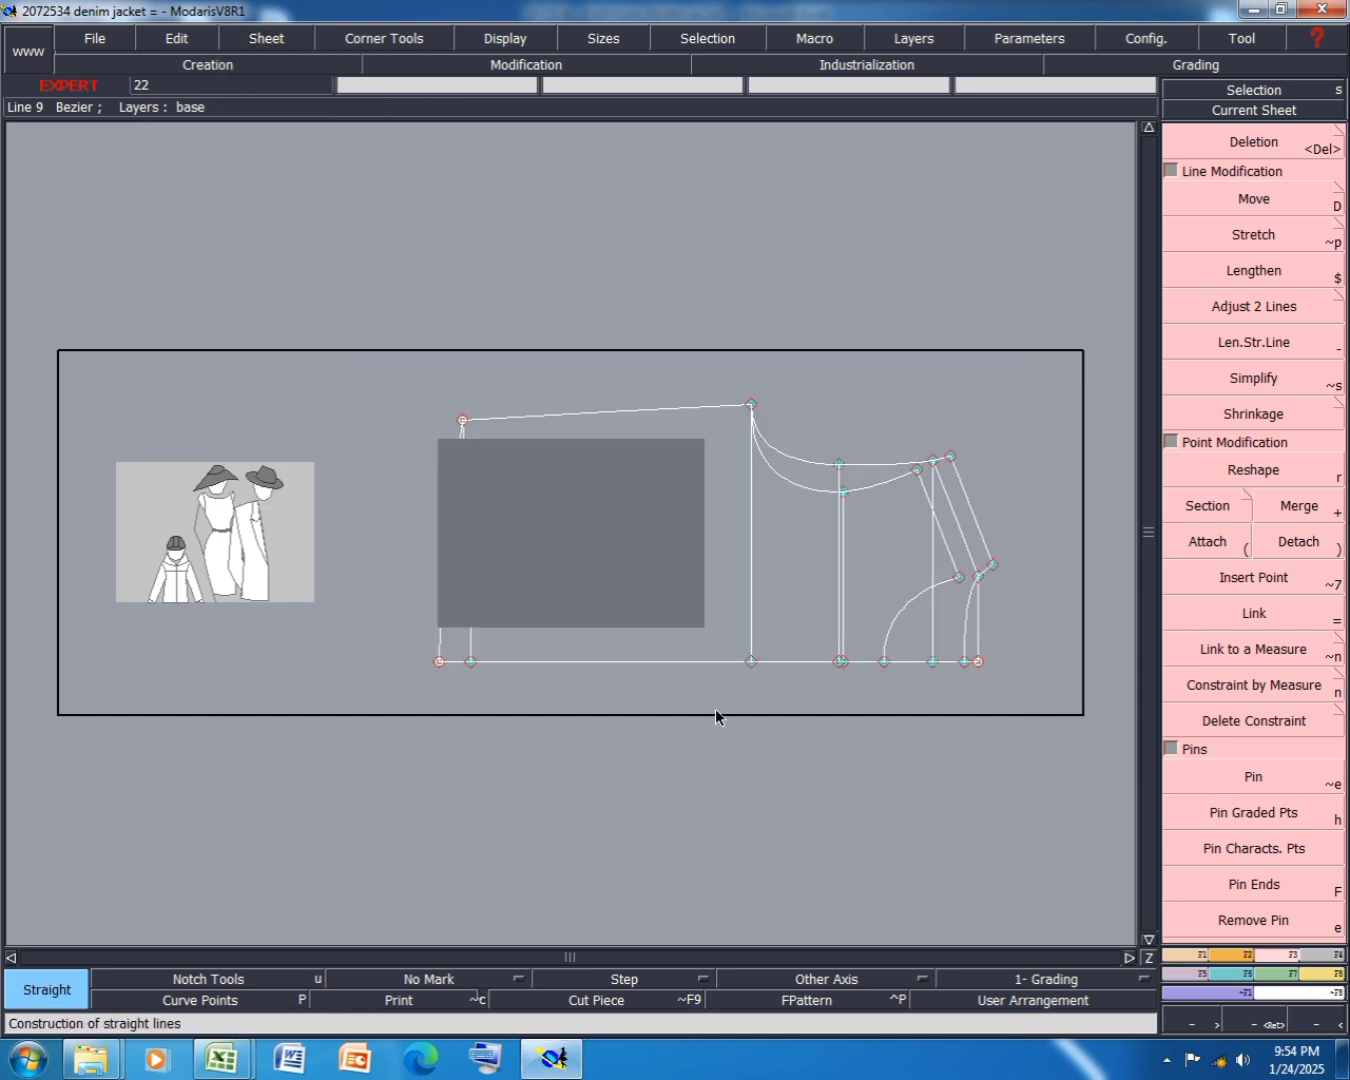
{"action": "left_click", "coordinate": [473, 519]}
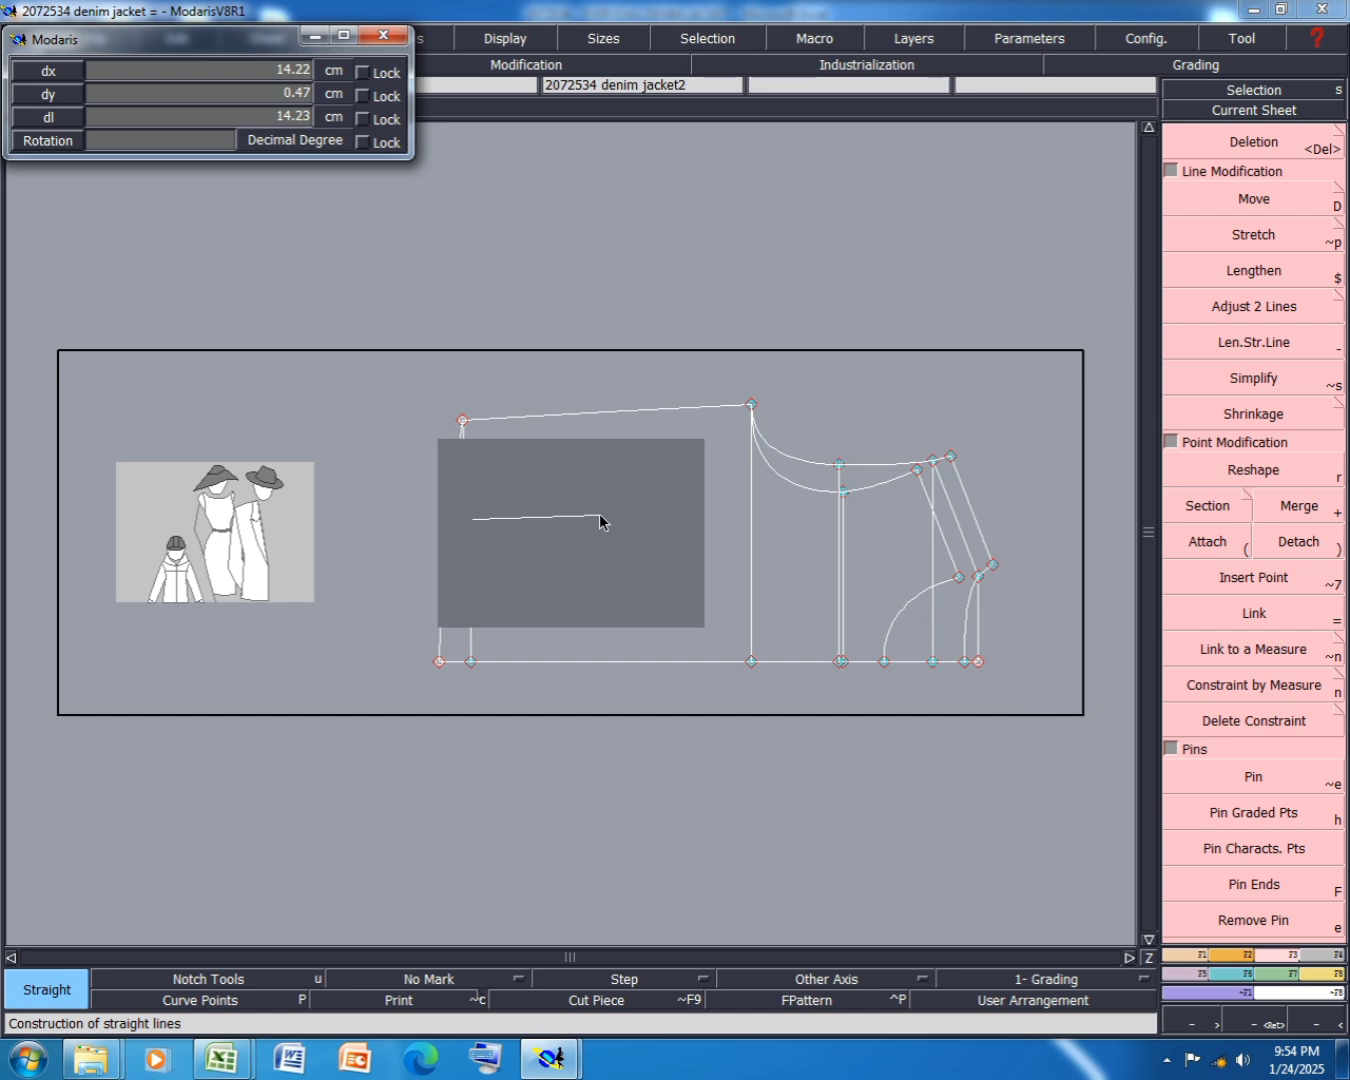
{"action": "key", "text": "Down"}
{"action": "type", "text": "61"}
{"action": "key", "text": "Return"}
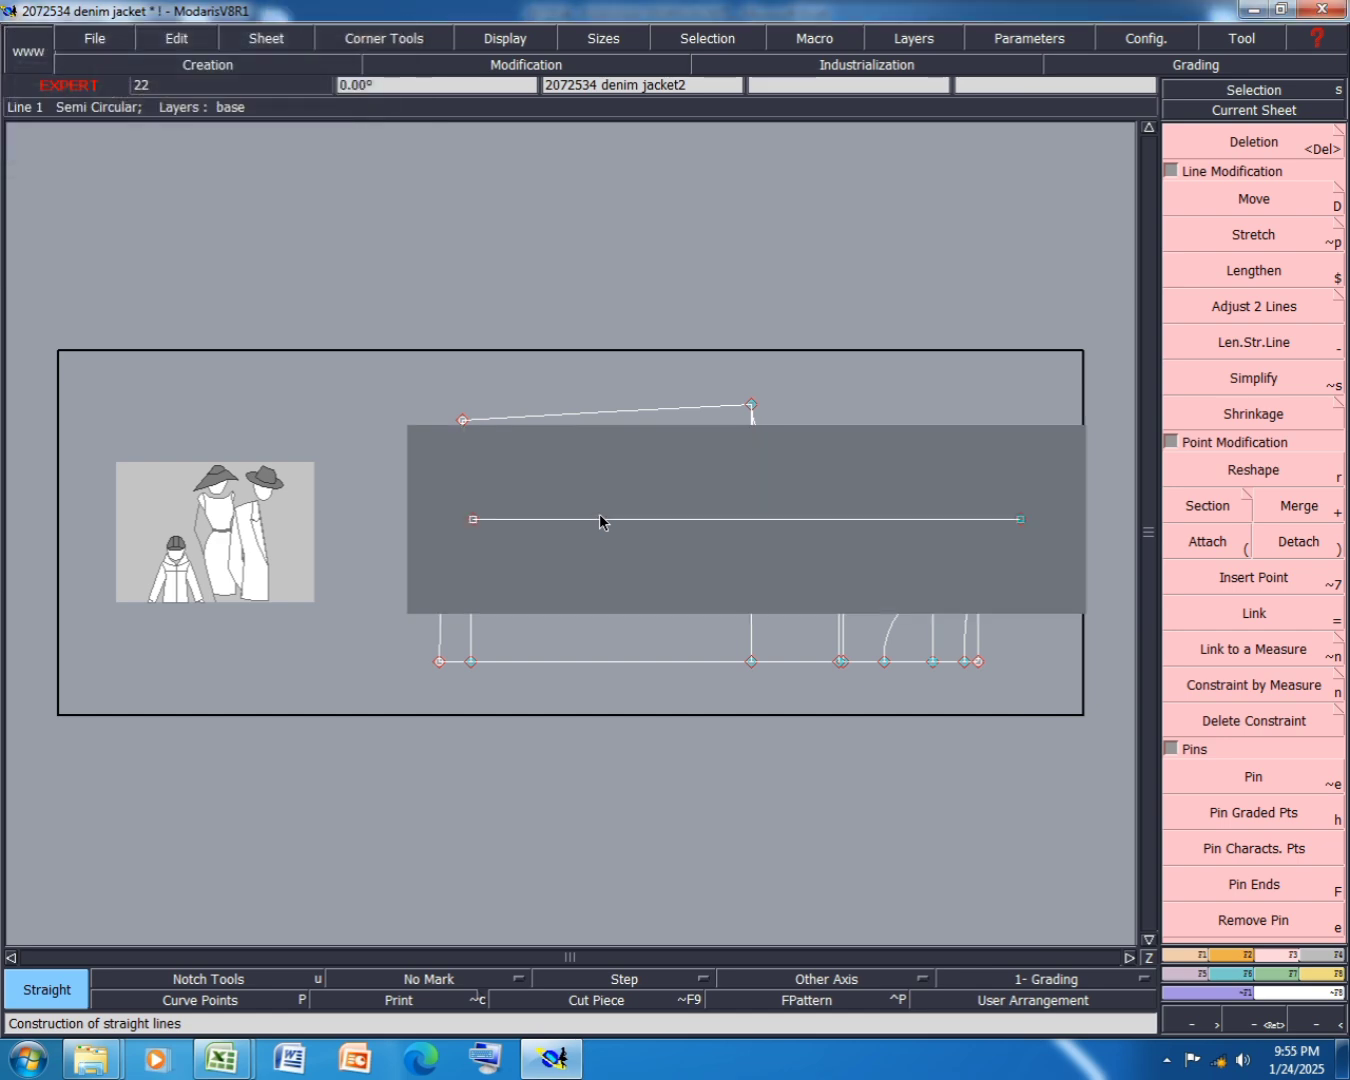
- Draw a Bezier line from the right end of the sleeve line with dx -14 cm and dy 20 cm, and save the model
{"action": "left_click", "coordinate": [1199, 955]}
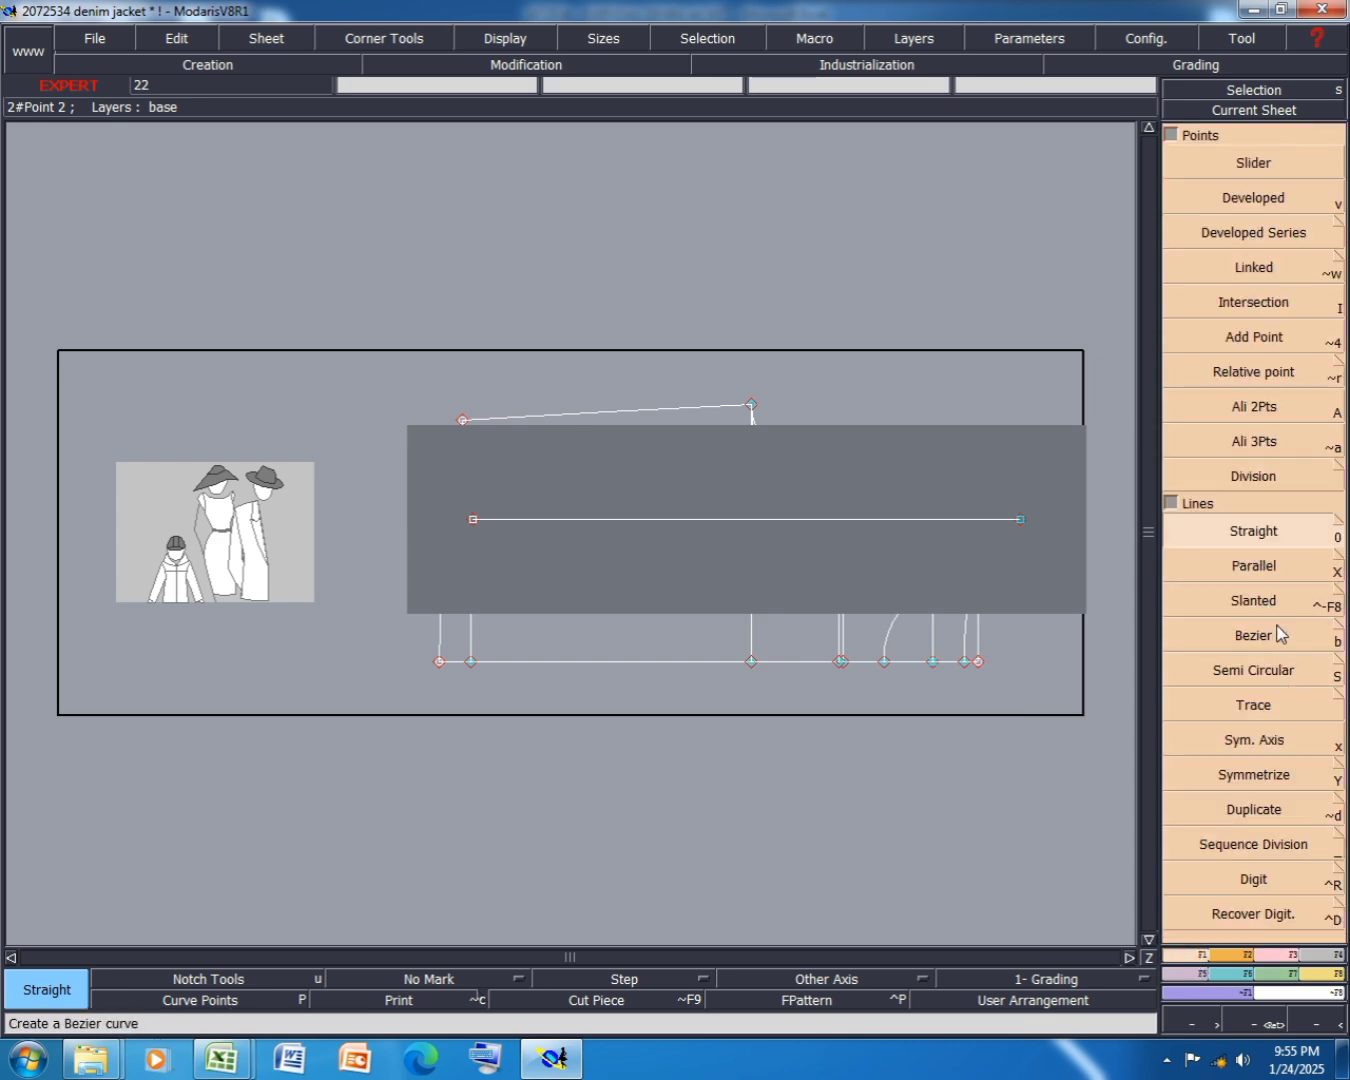
{"action": "left_click", "coordinate": [1280, 633]}
{"action": "left_click", "coordinate": [1021, 521]}
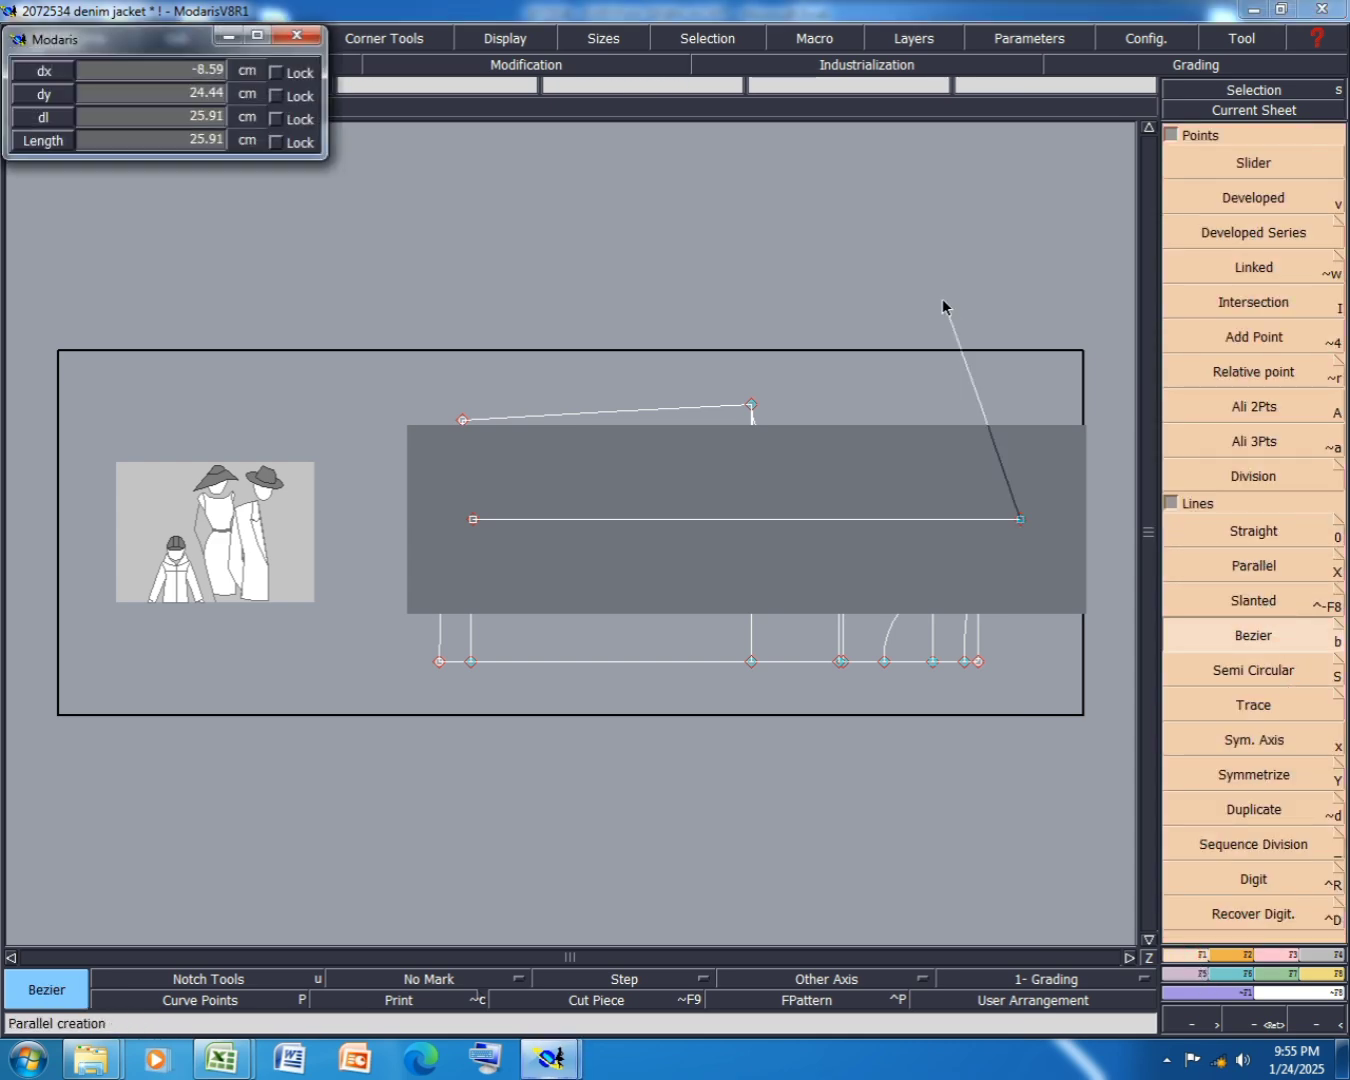
{"action": "key", "text": "Return"}
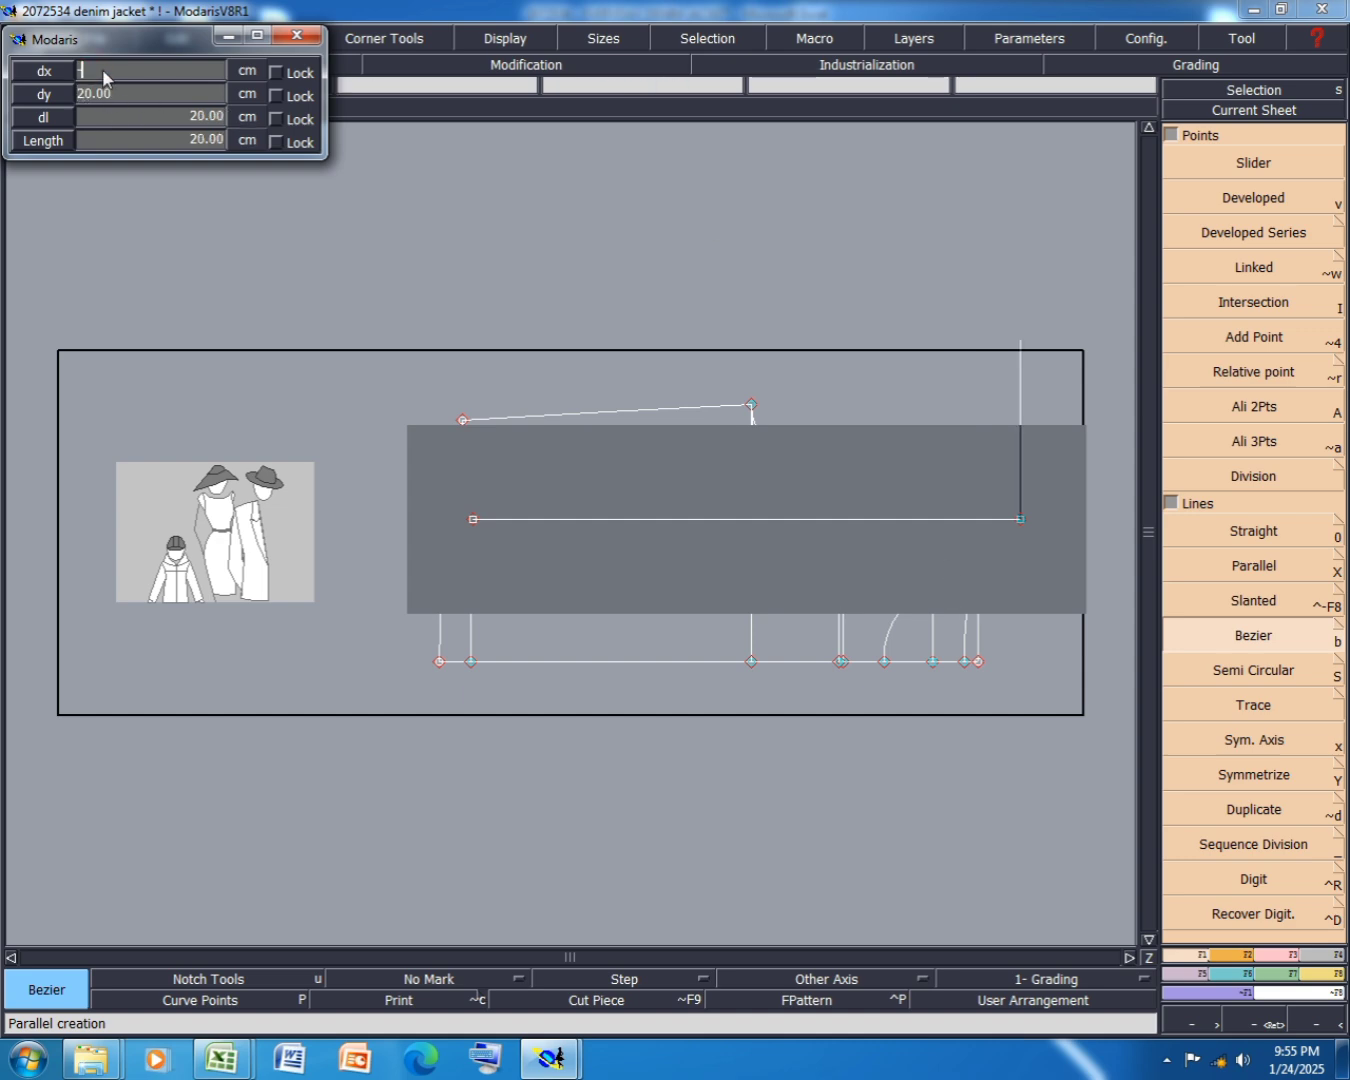
{"action": "key", "text": "Return"}
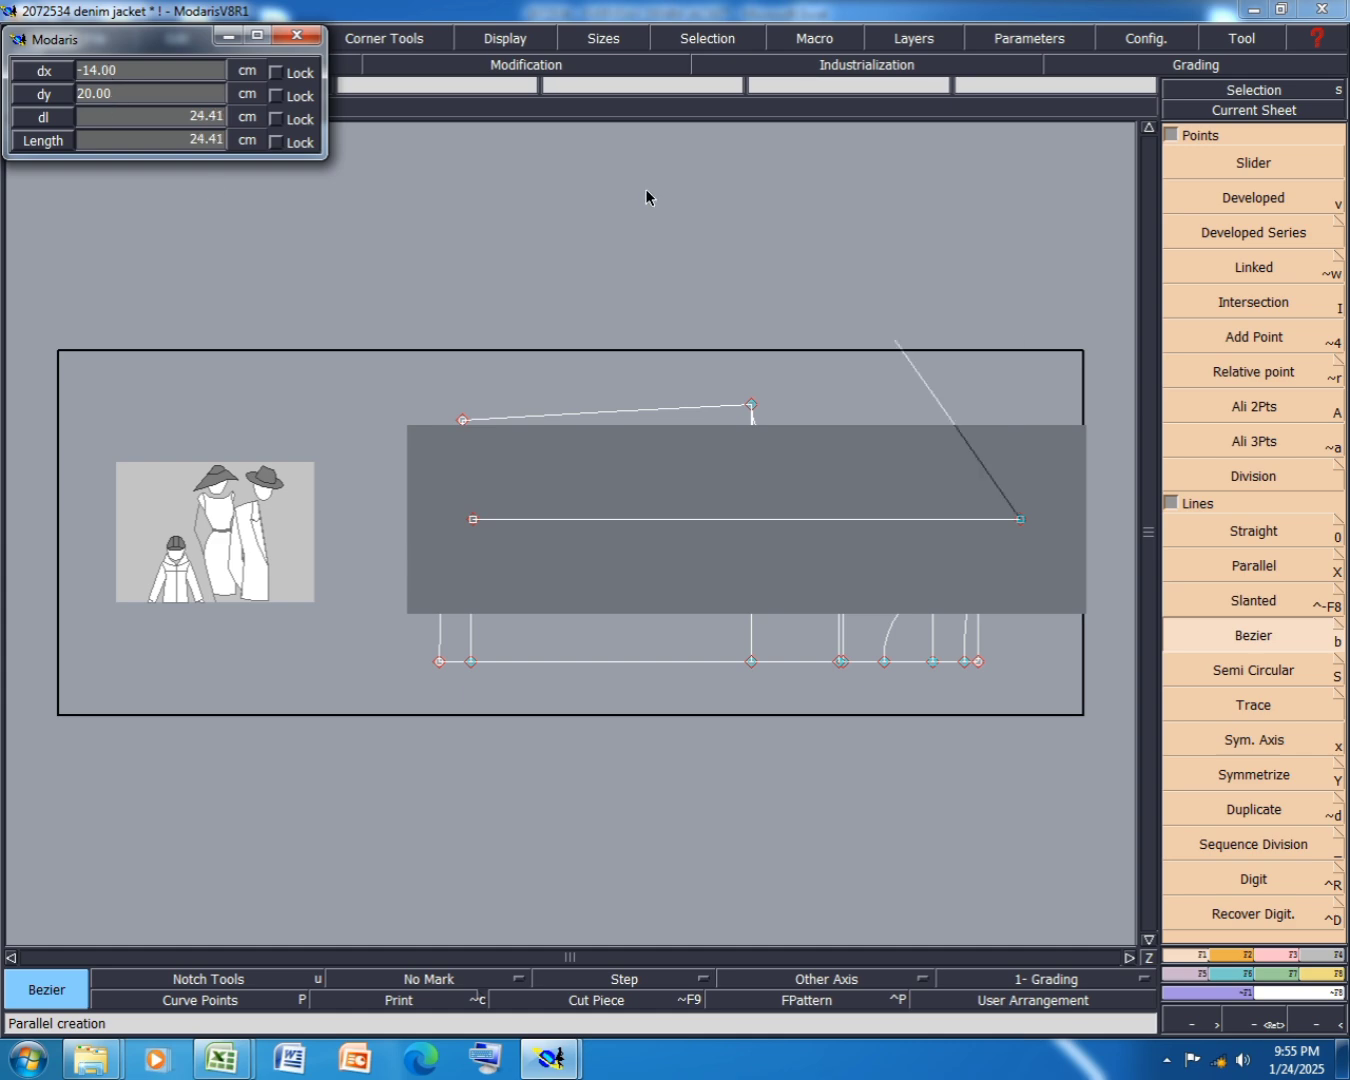
{"action": "key", "text": "Return"}
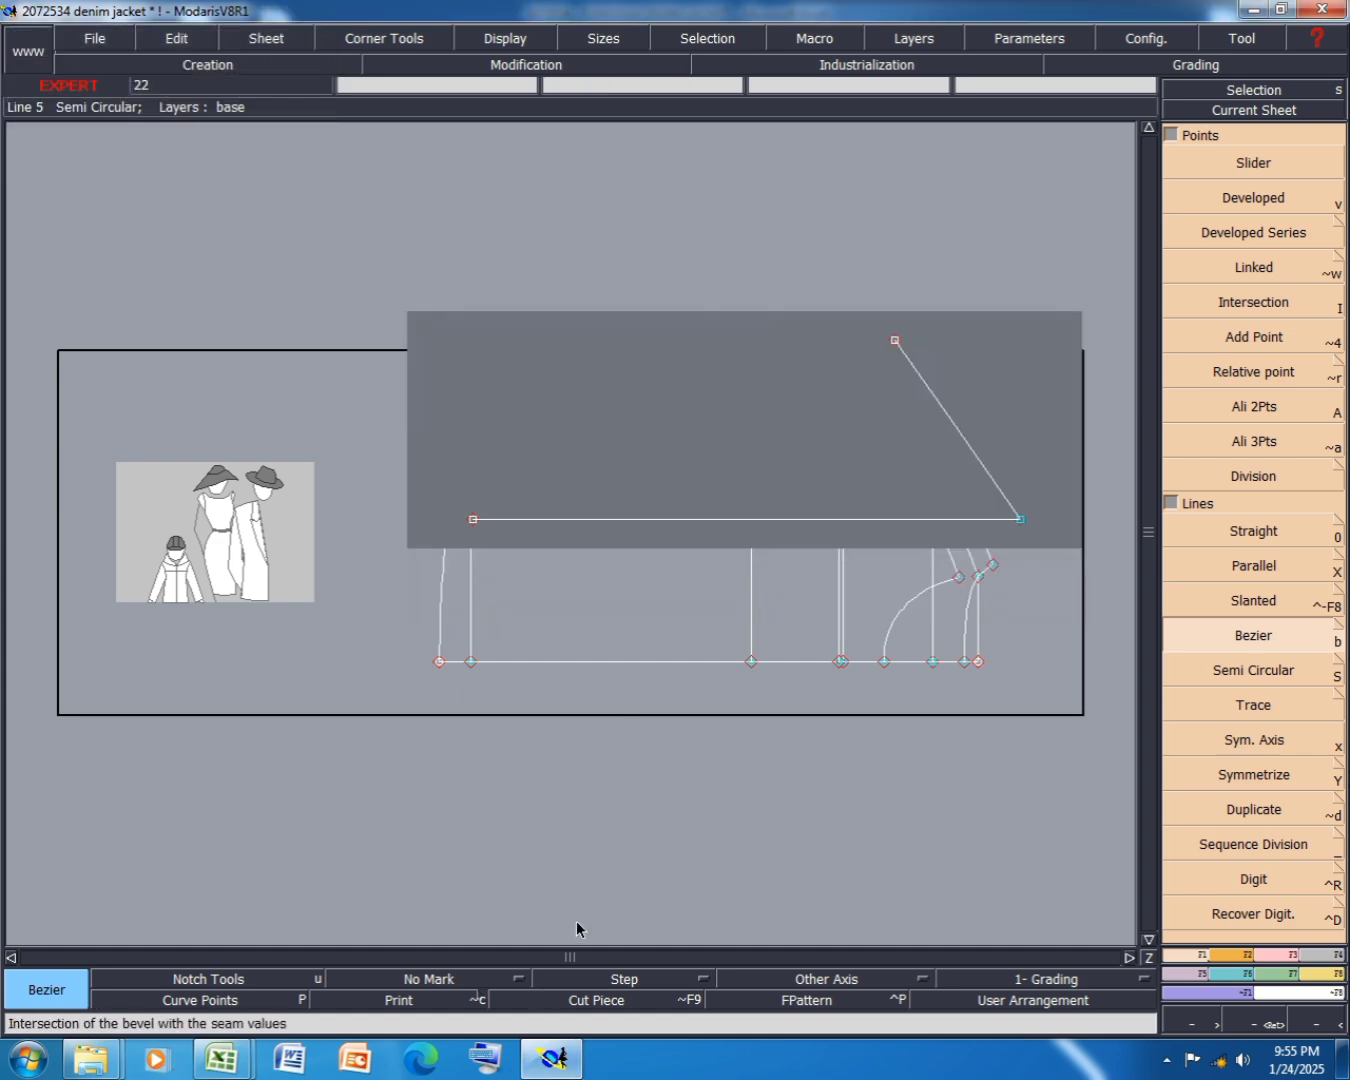
{"action": "key", "text": "ctrl+s"}
{"action": "left_click", "coordinate": [538, 650]}
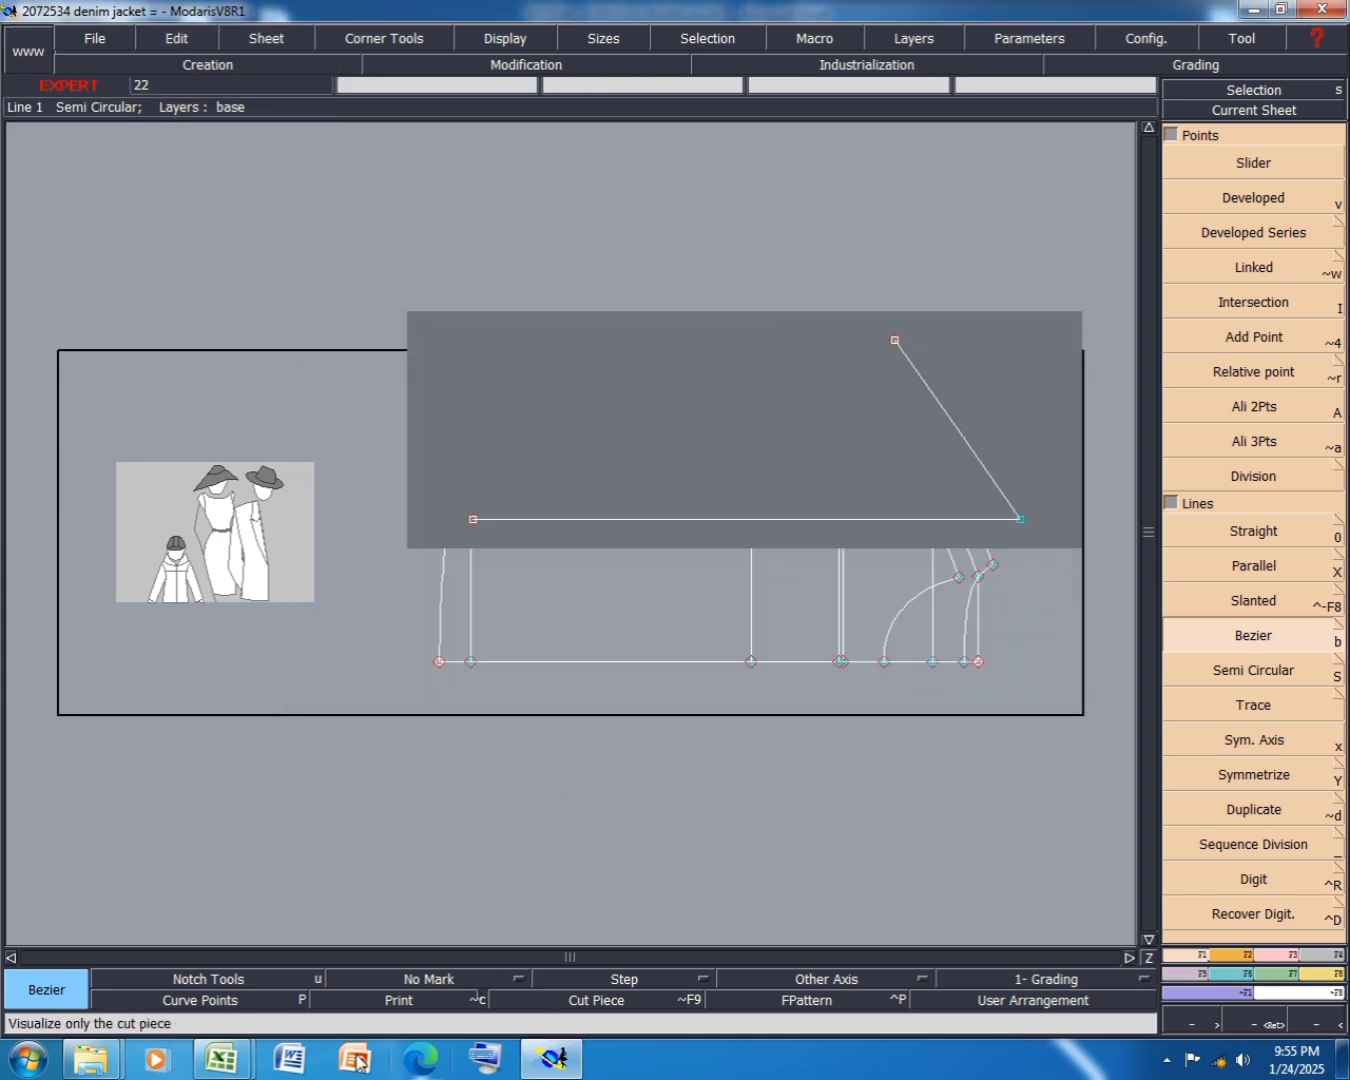
- Switch to the EVERYDAY DENIM JACKET workbook in Excel and fill the sleeve opening row, row 24, with yellow
{"action": "left_click", "coordinate": [226, 1058]}
{"action": "left_click", "coordinate": [362, 925]}
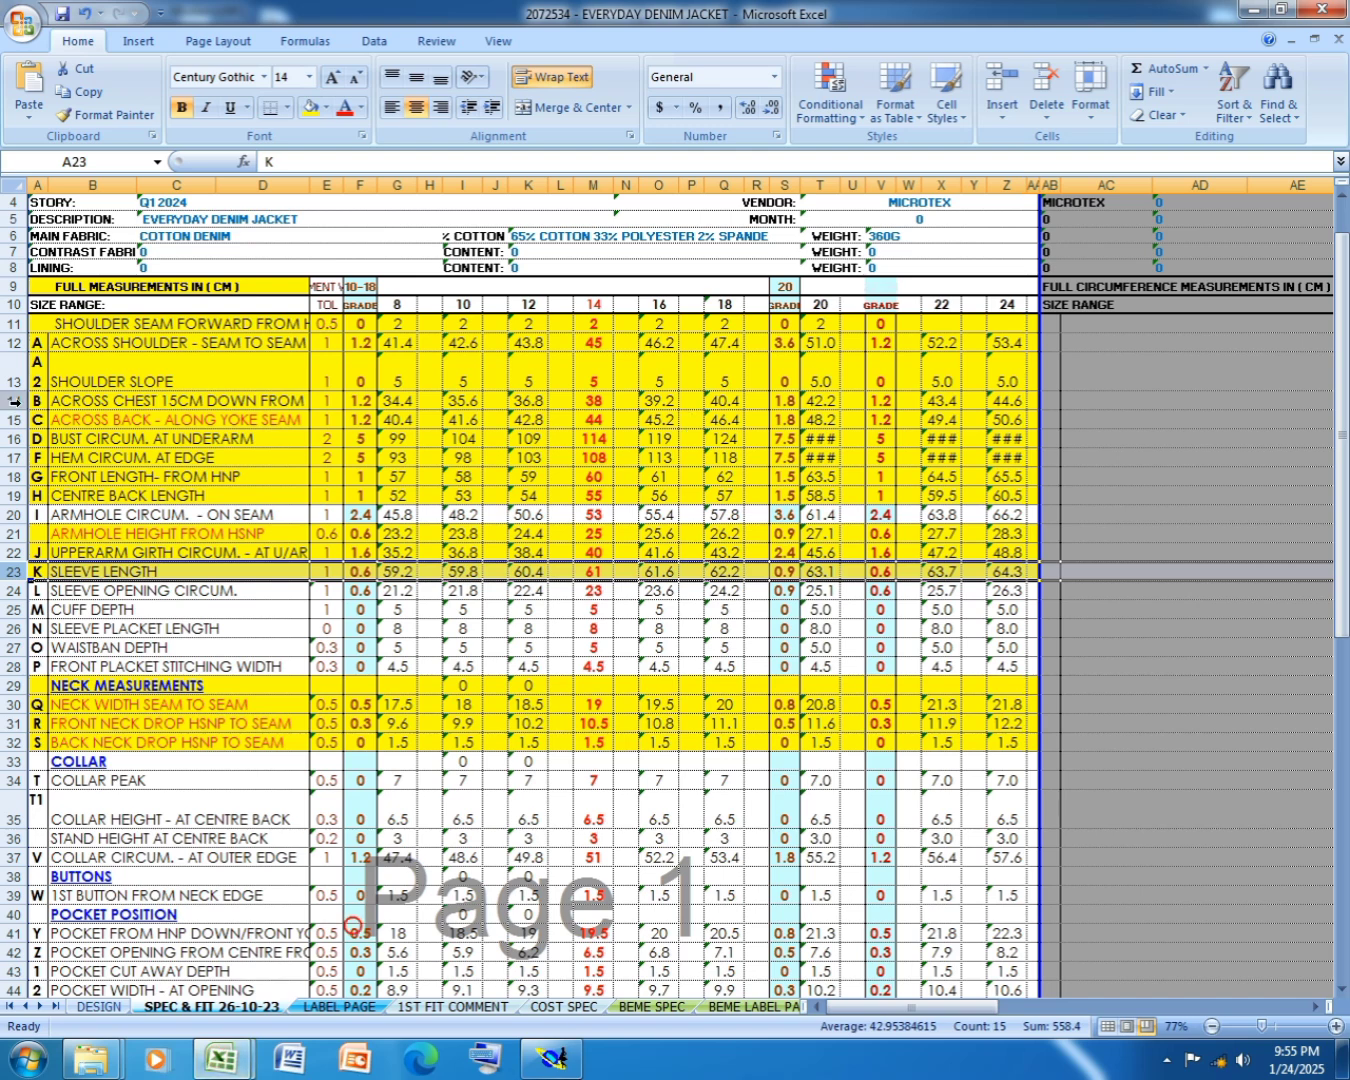
{"action": "left_click", "coordinate": [15, 590]}
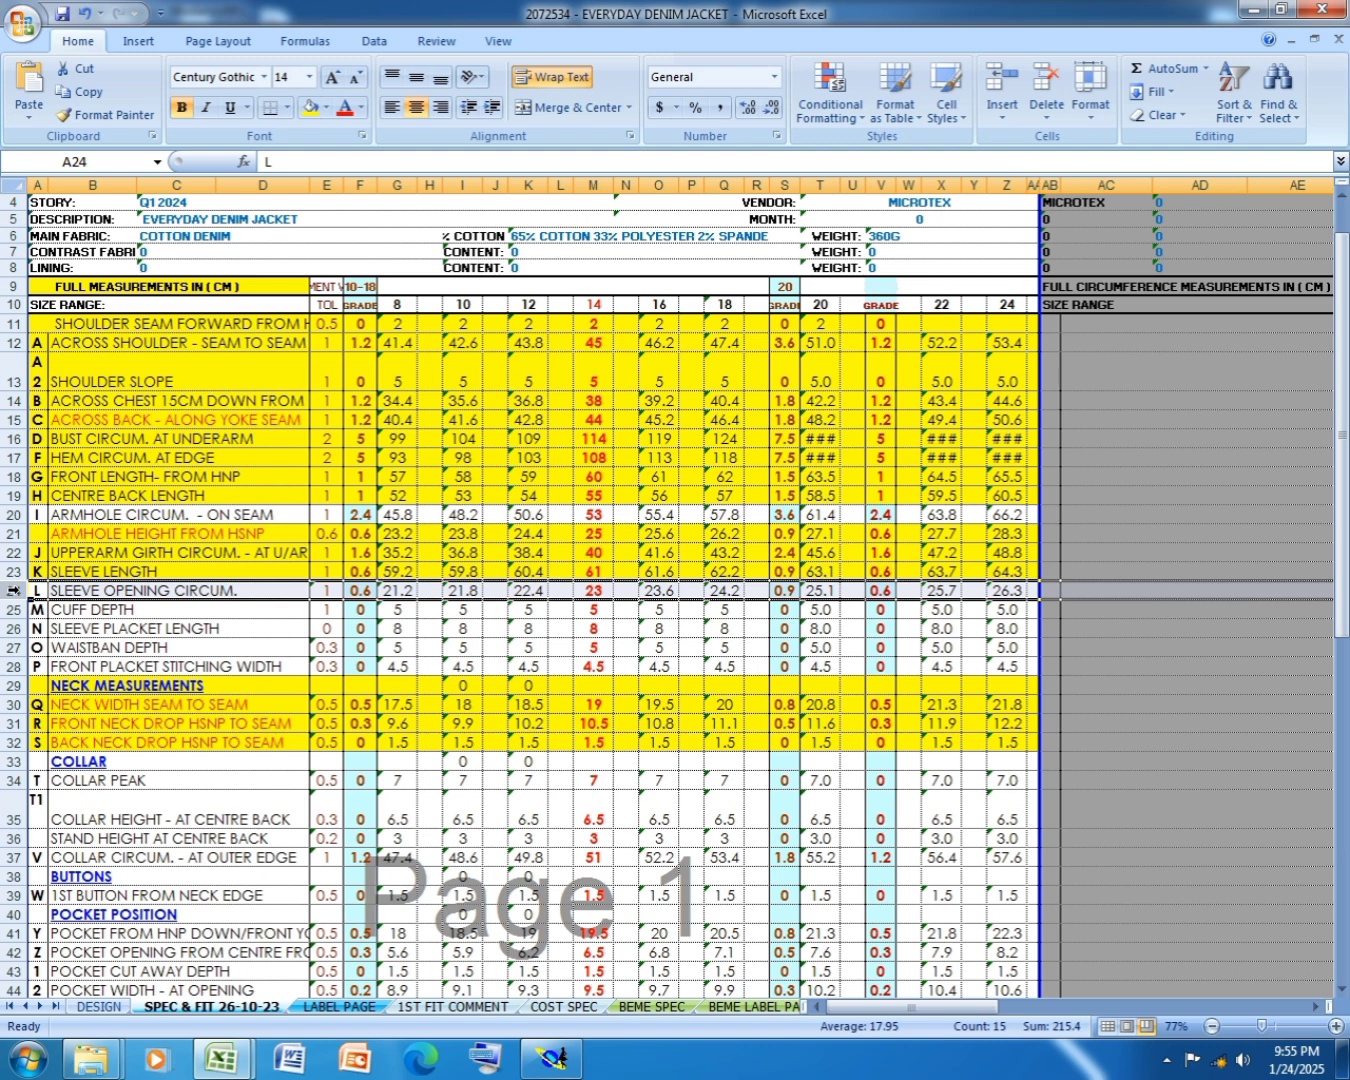
{"action": "right_click", "coordinate": [15, 590]}
{"action": "left_click", "coordinate": [138, 563]}
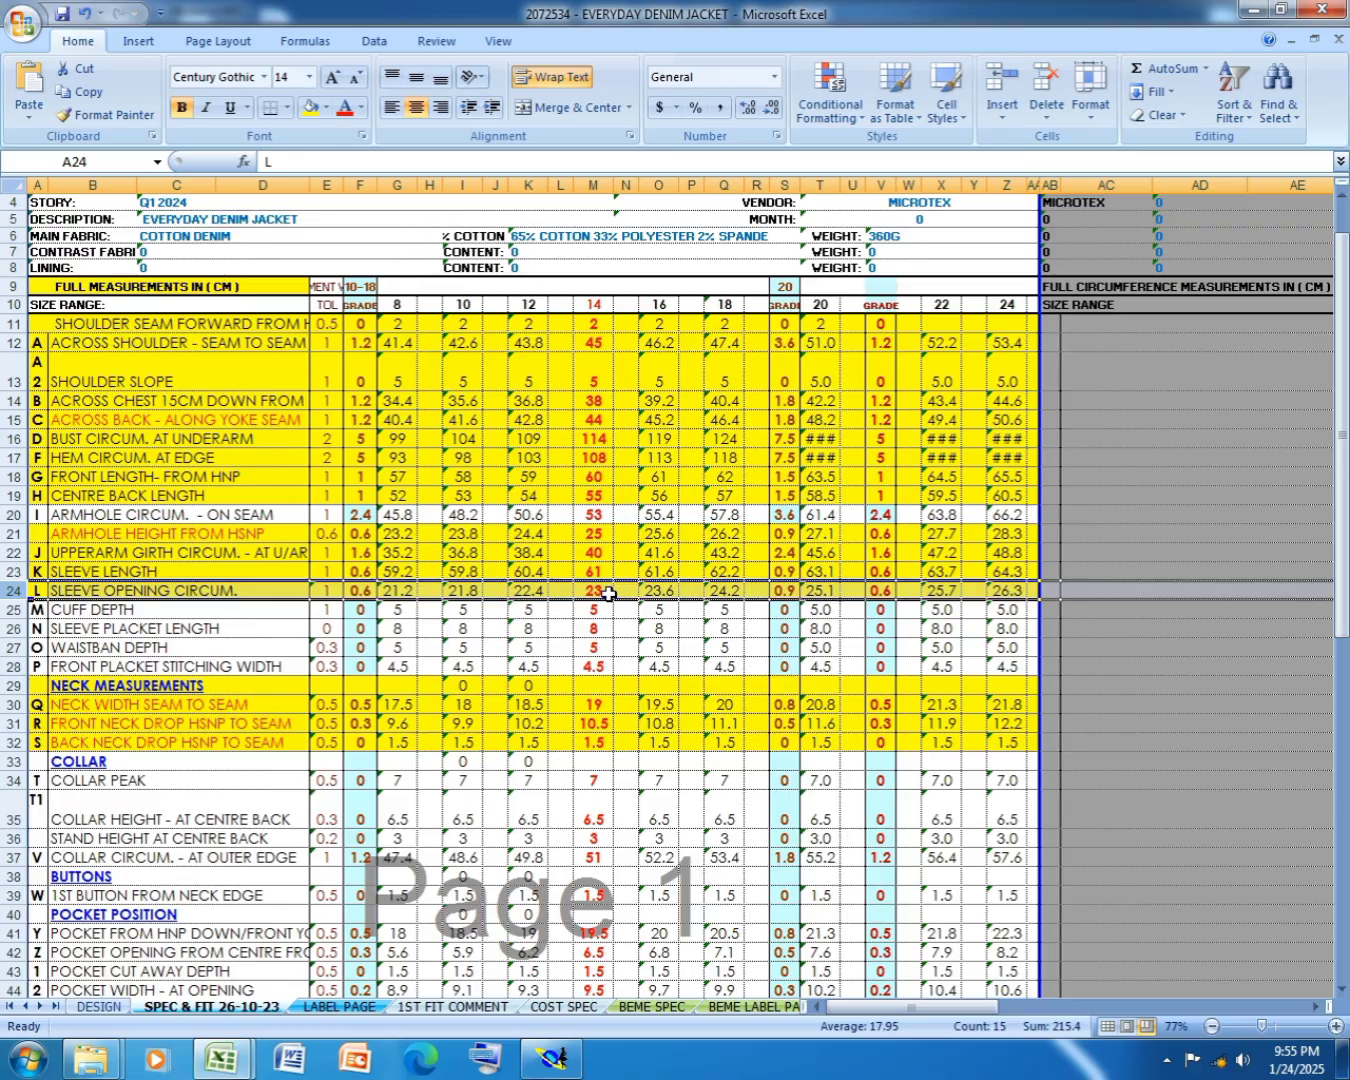
- Back in Modaris, draw a vertical Bezier line with dy 11.5 cm from the sleeve line's left end and save the model
{"action": "left_click", "coordinate": [552, 1060]}
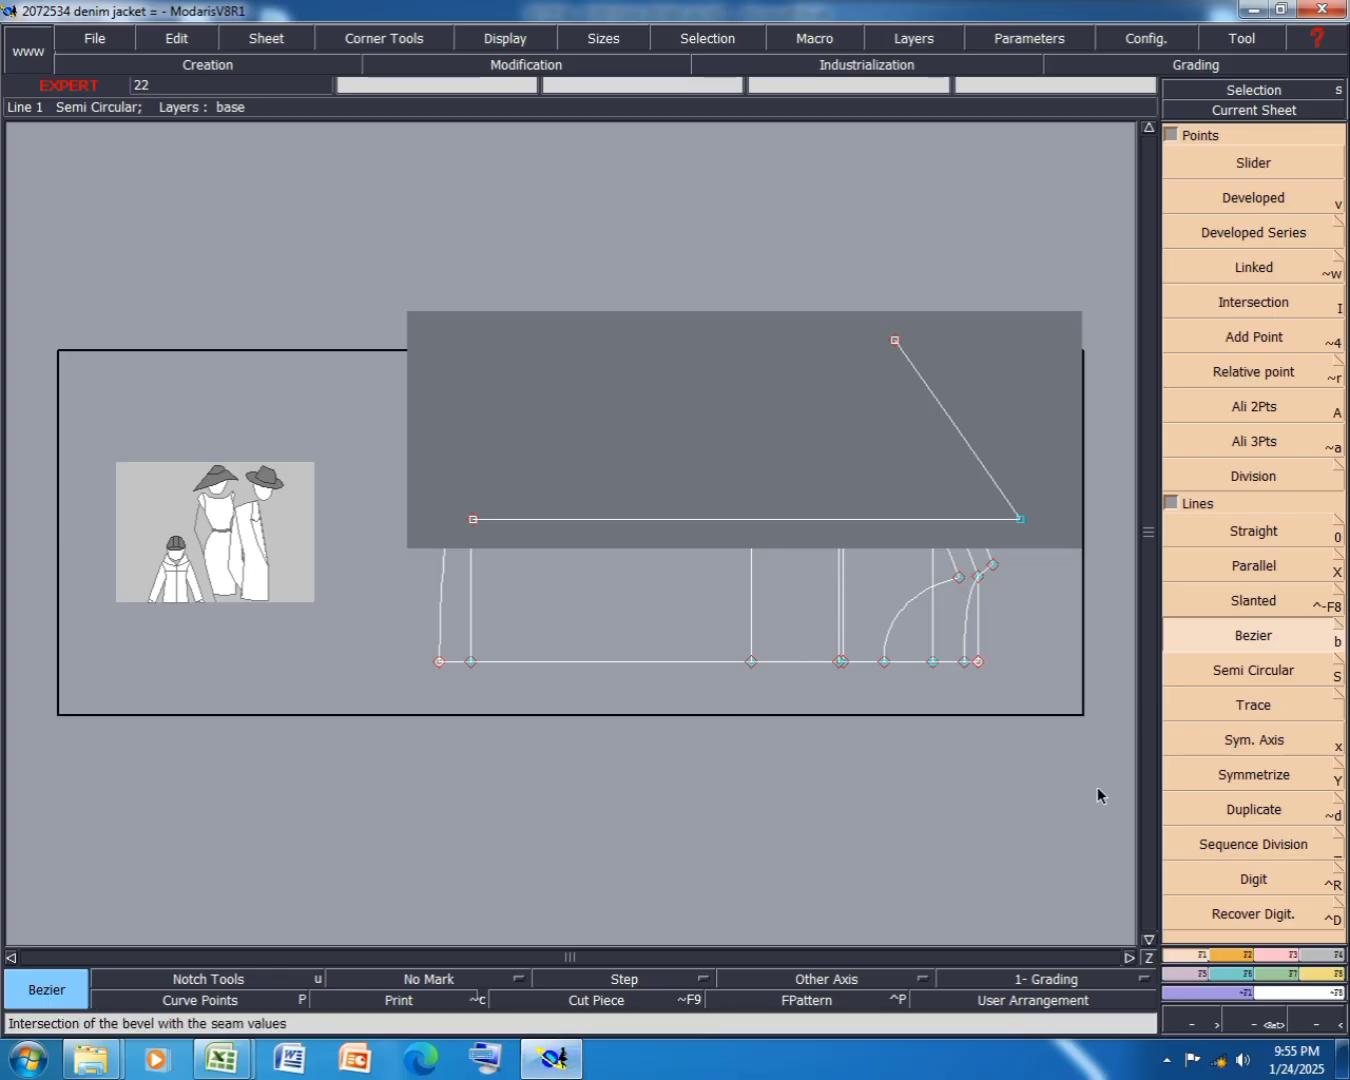
{"action": "left_click", "coordinate": [472, 520]}
{"action": "type", "text": "00"}
{"action": "key", "text": "Return"}
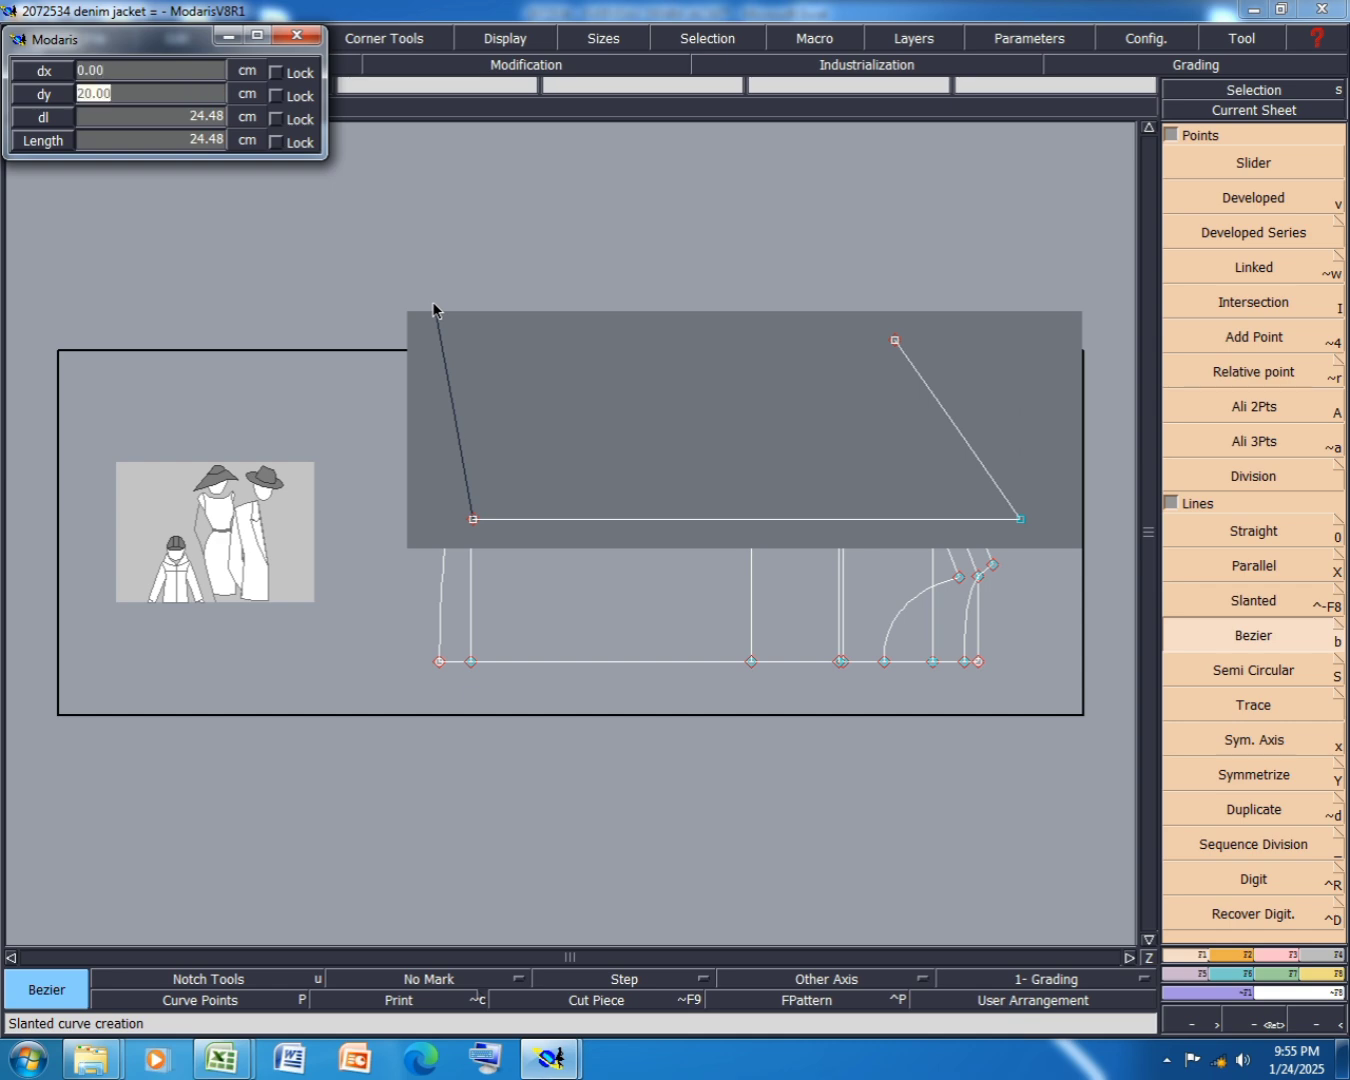
{"action": "type", "text": "11.50"}
{"action": "key", "text": "Return"}
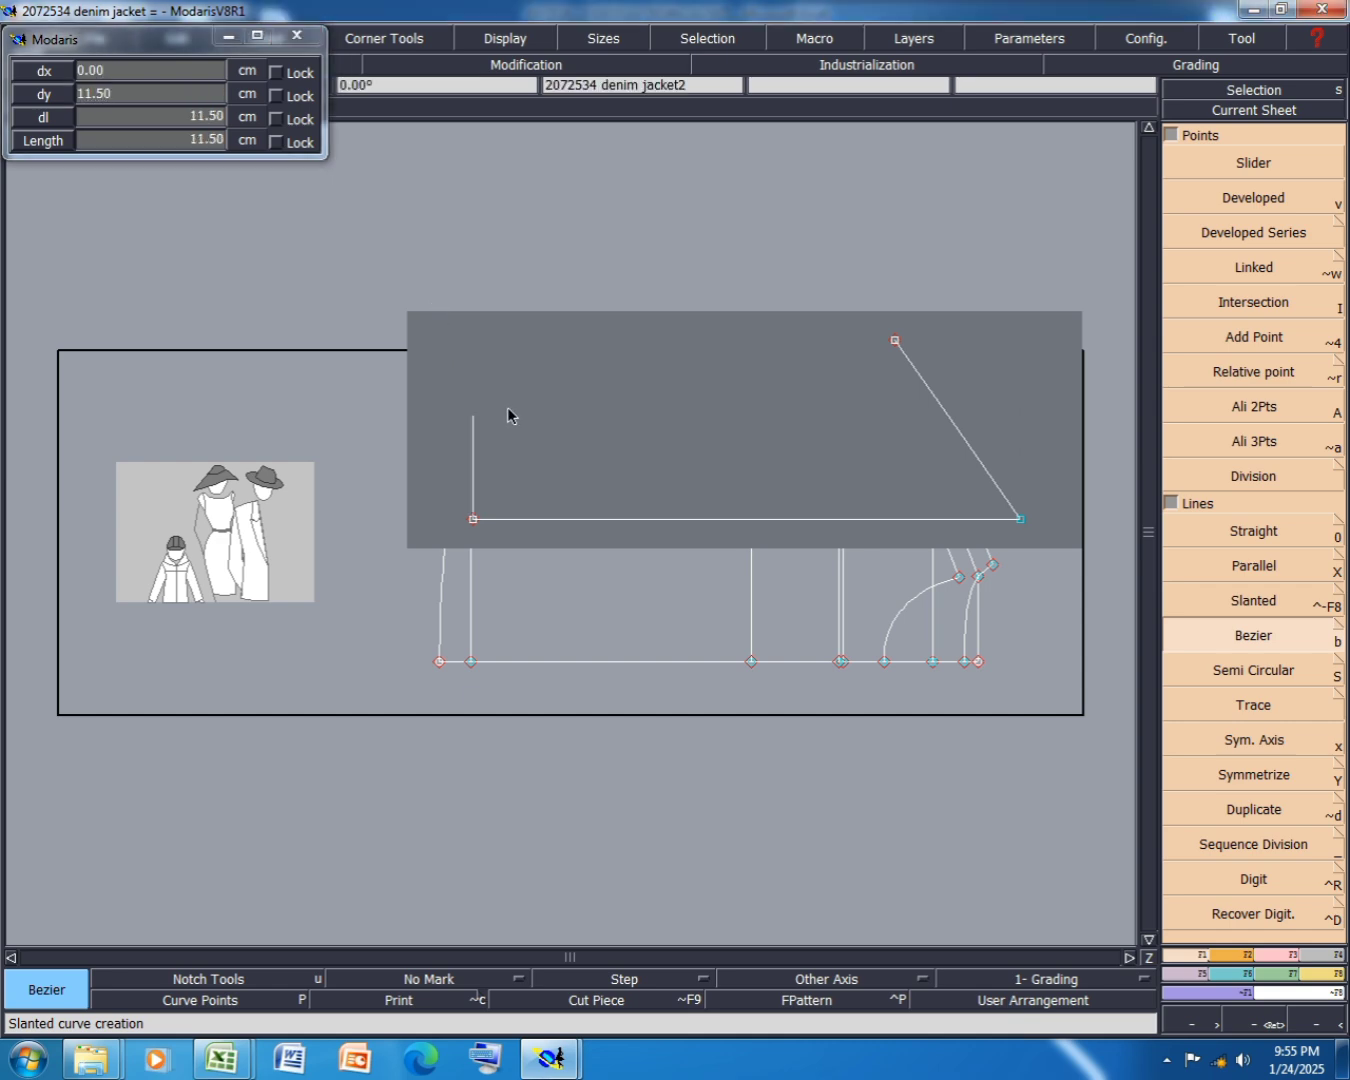
{"action": "key", "text": "ctrl+s"}
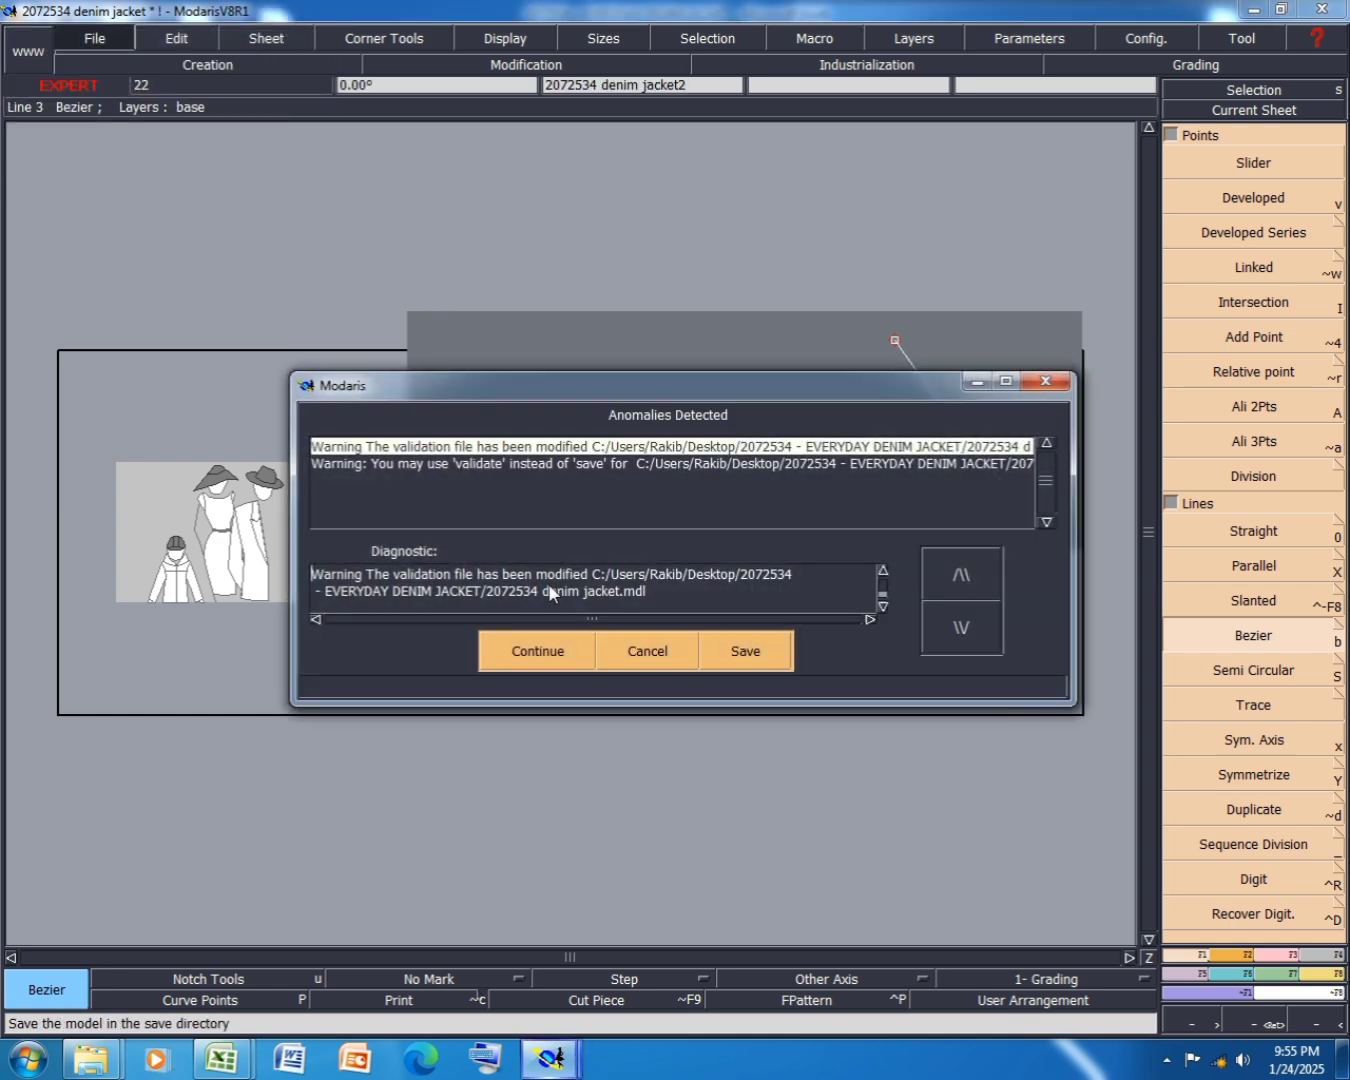
{"action": "left_click", "coordinate": [563, 647]}
- Switch to the EVERYDAY DENIM JACKET workbook in Excel and fill the cuff depth row, row 25, with yellow
{"action": "mouse_move", "coordinate": [232, 1050]}
{"action": "left_click", "coordinate": [371, 950]}
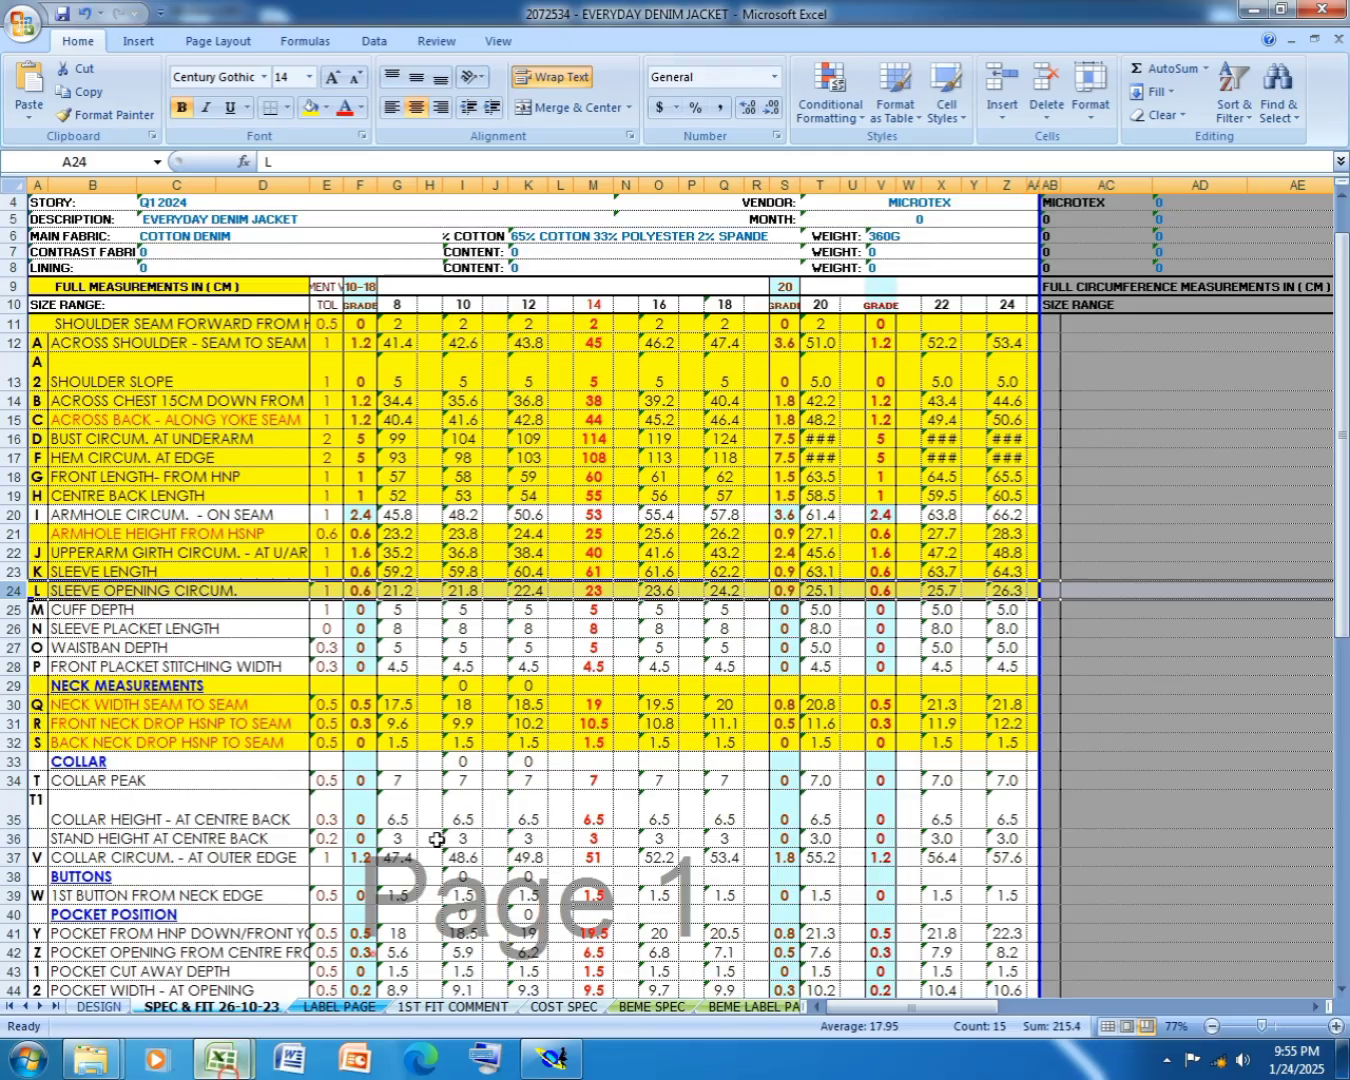
{"action": "right_click", "coordinate": [20, 611]}
{"action": "left_click", "coordinate": [142, 585]}
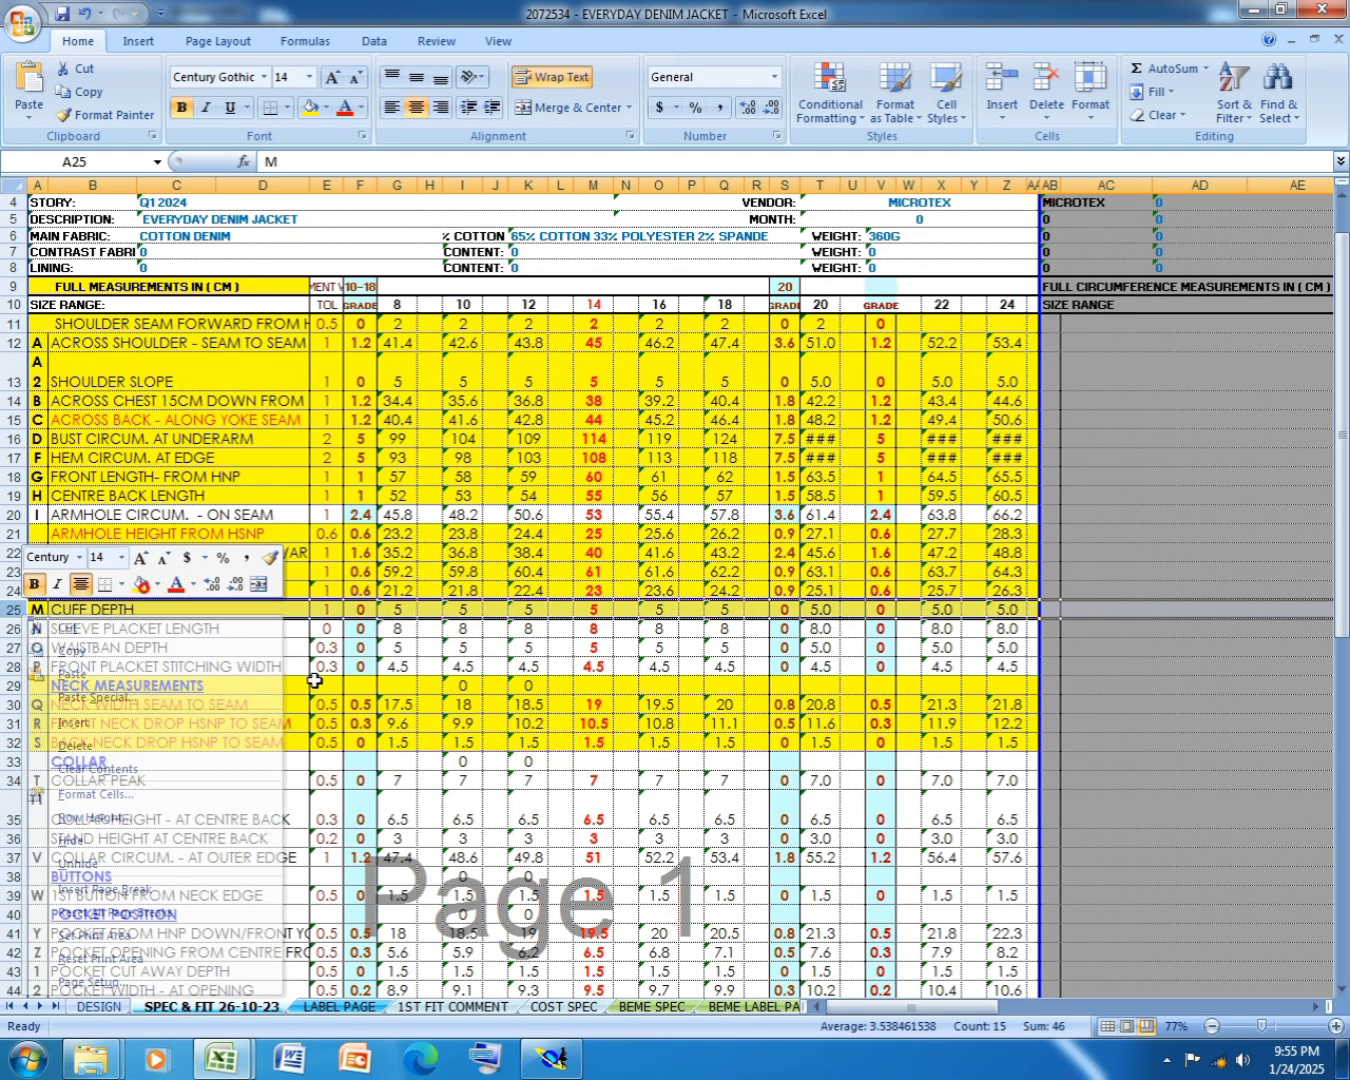
- Return to Modaris and move the vertical sleeve opening line 5 cm in X with no Y shift
{"action": "left_click", "coordinate": [554, 1066]}
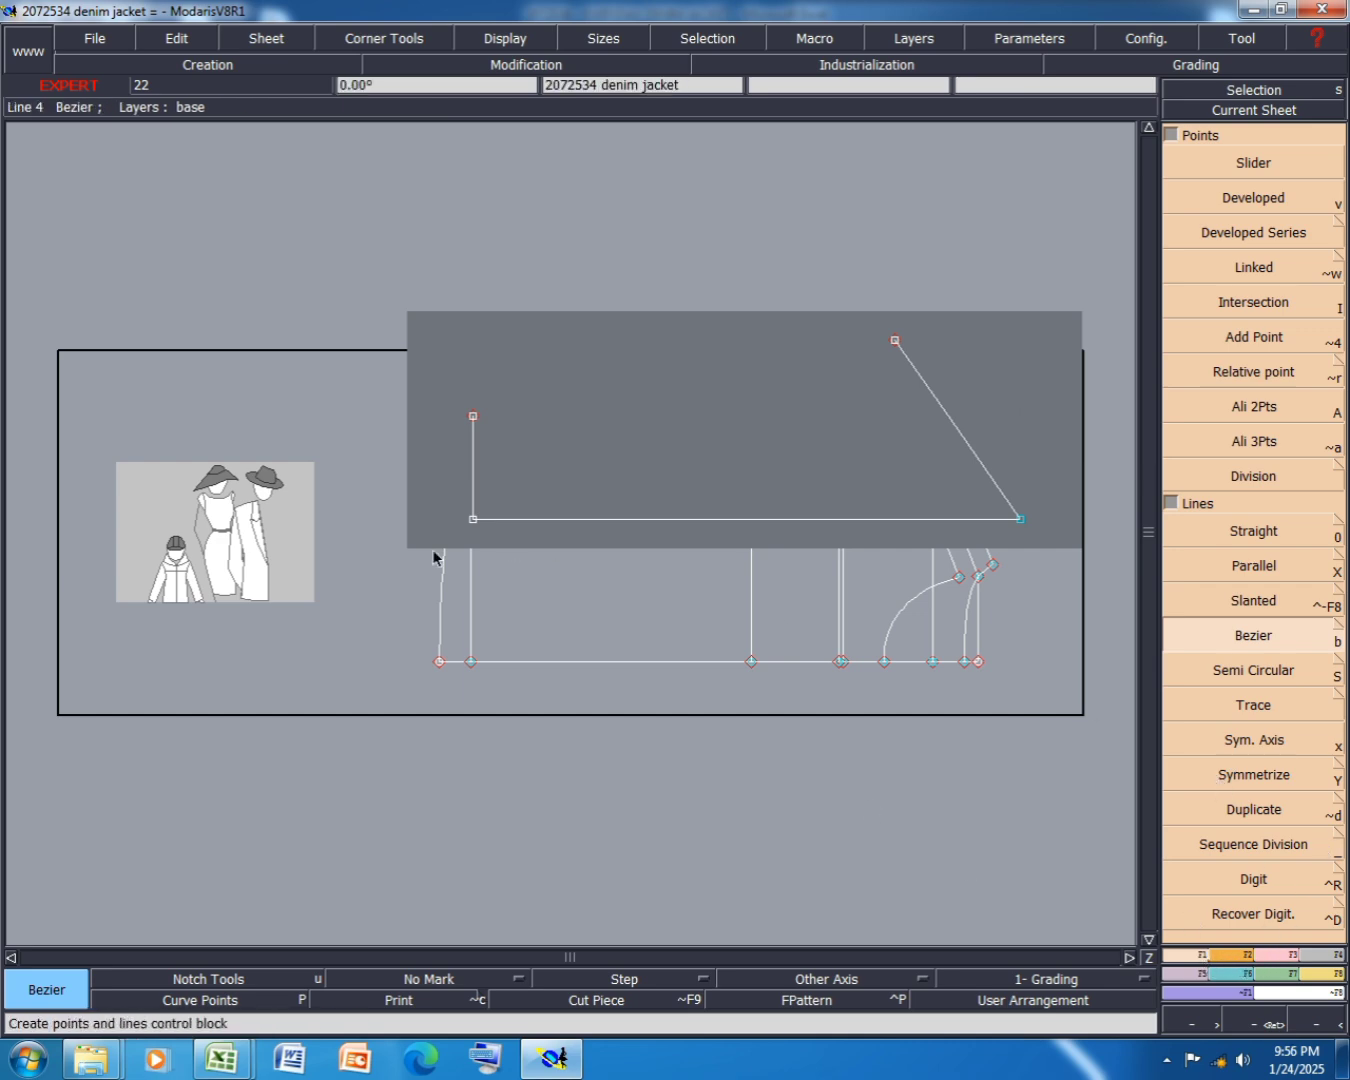
{"action": "left_click", "coordinate": [1287, 958]}
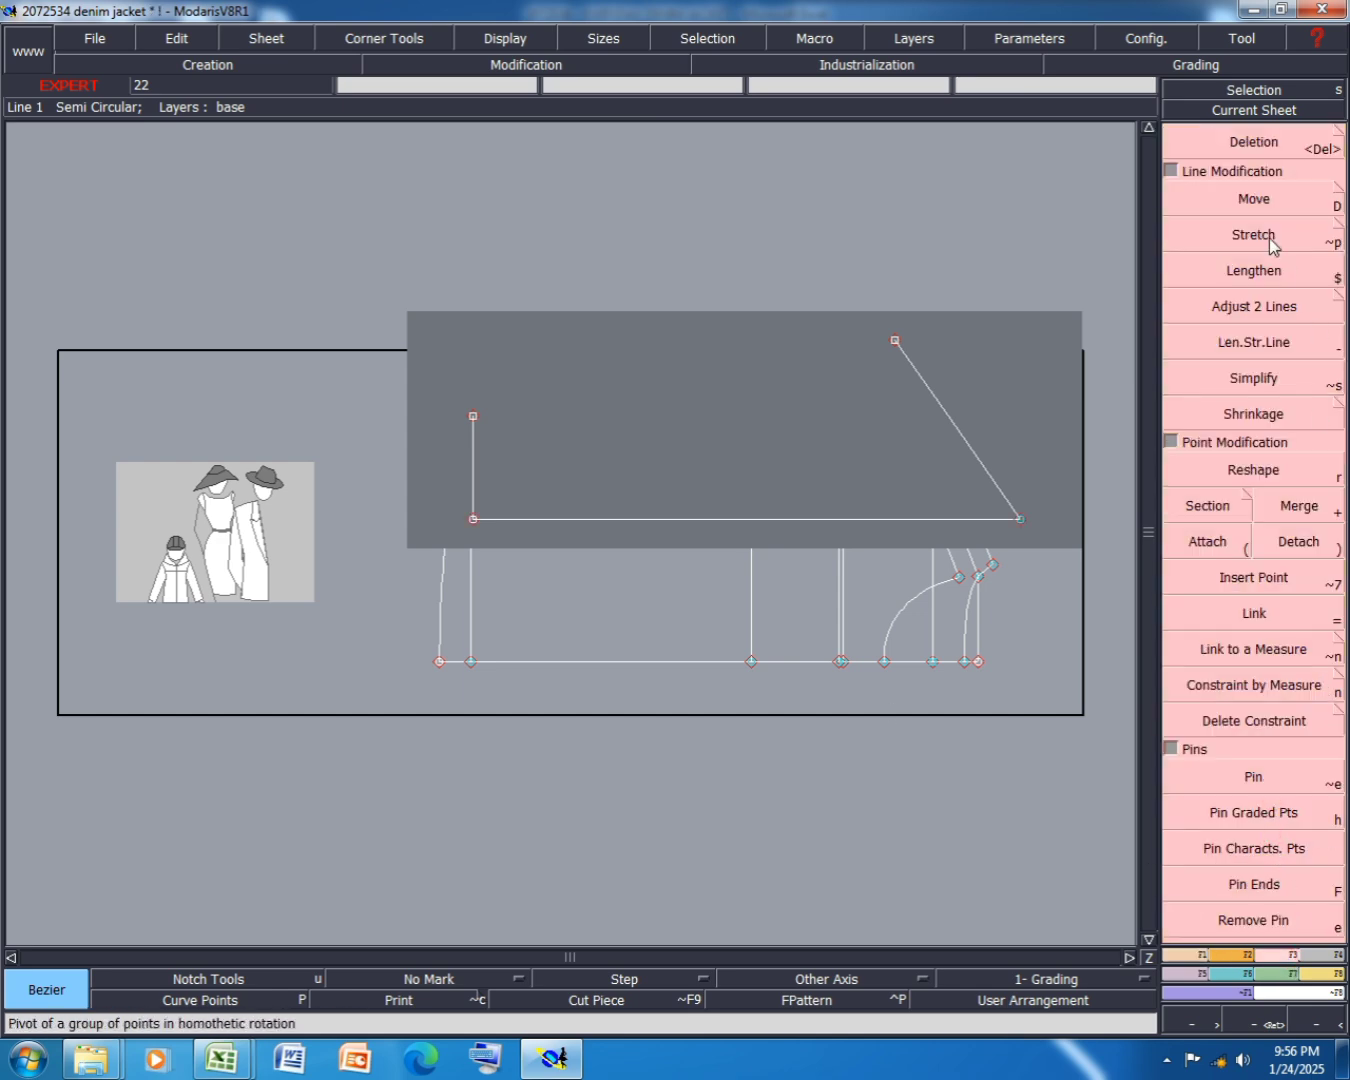
{"action": "left_click", "coordinate": [1186, 196]}
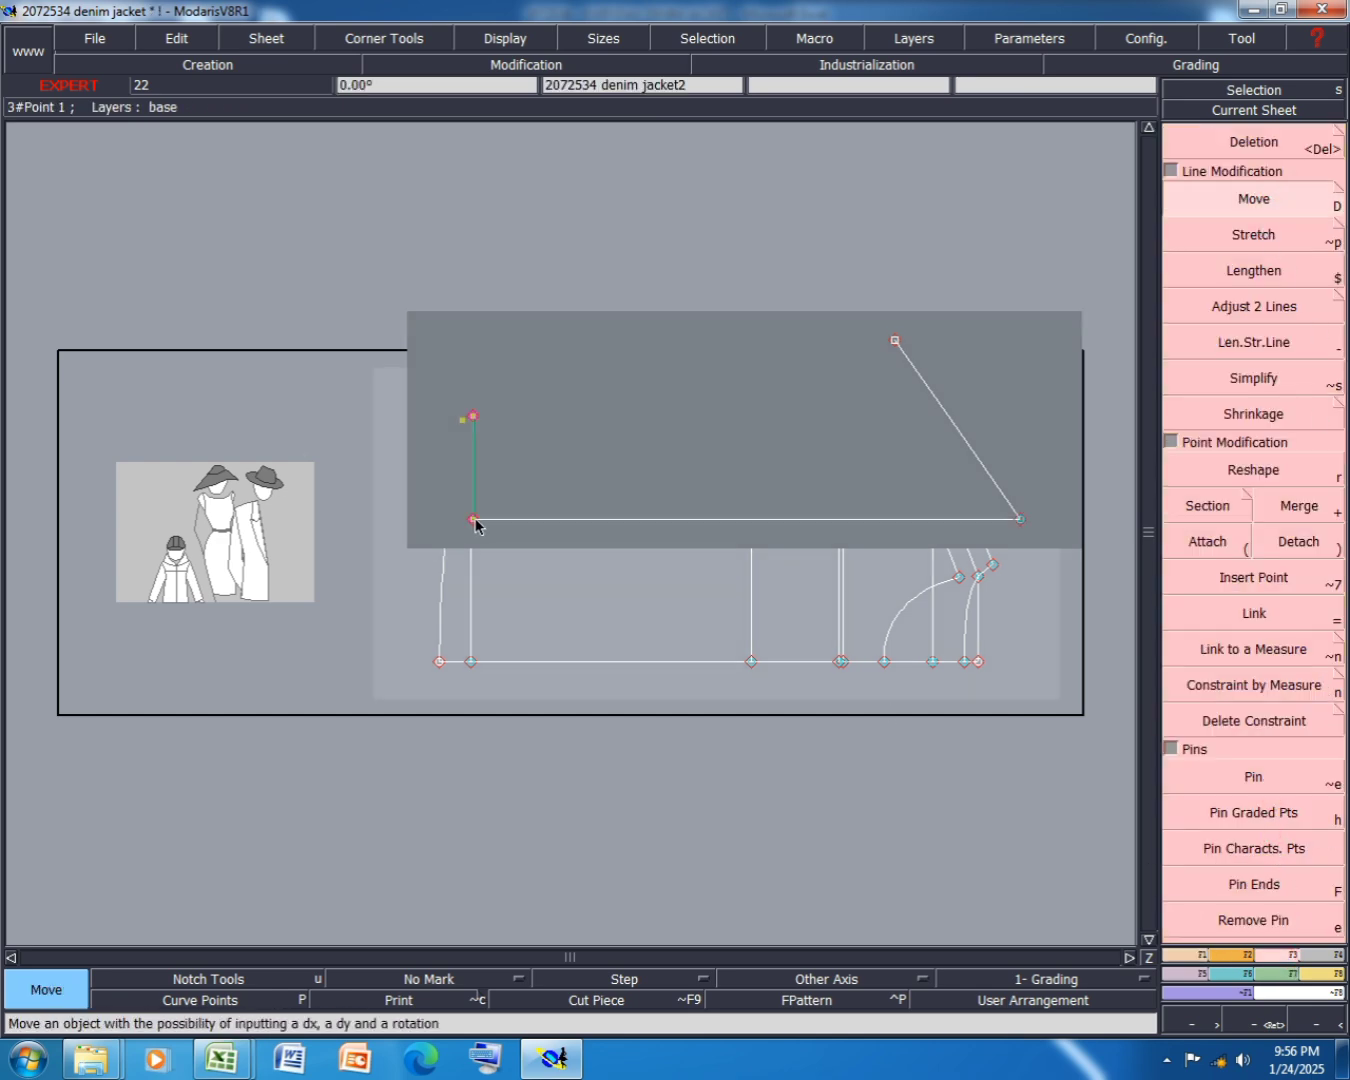
{"action": "left_click", "coordinate": [476, 520]}
{"action": "type", "text": "50"}
{"action": "key", "text": "Return"}
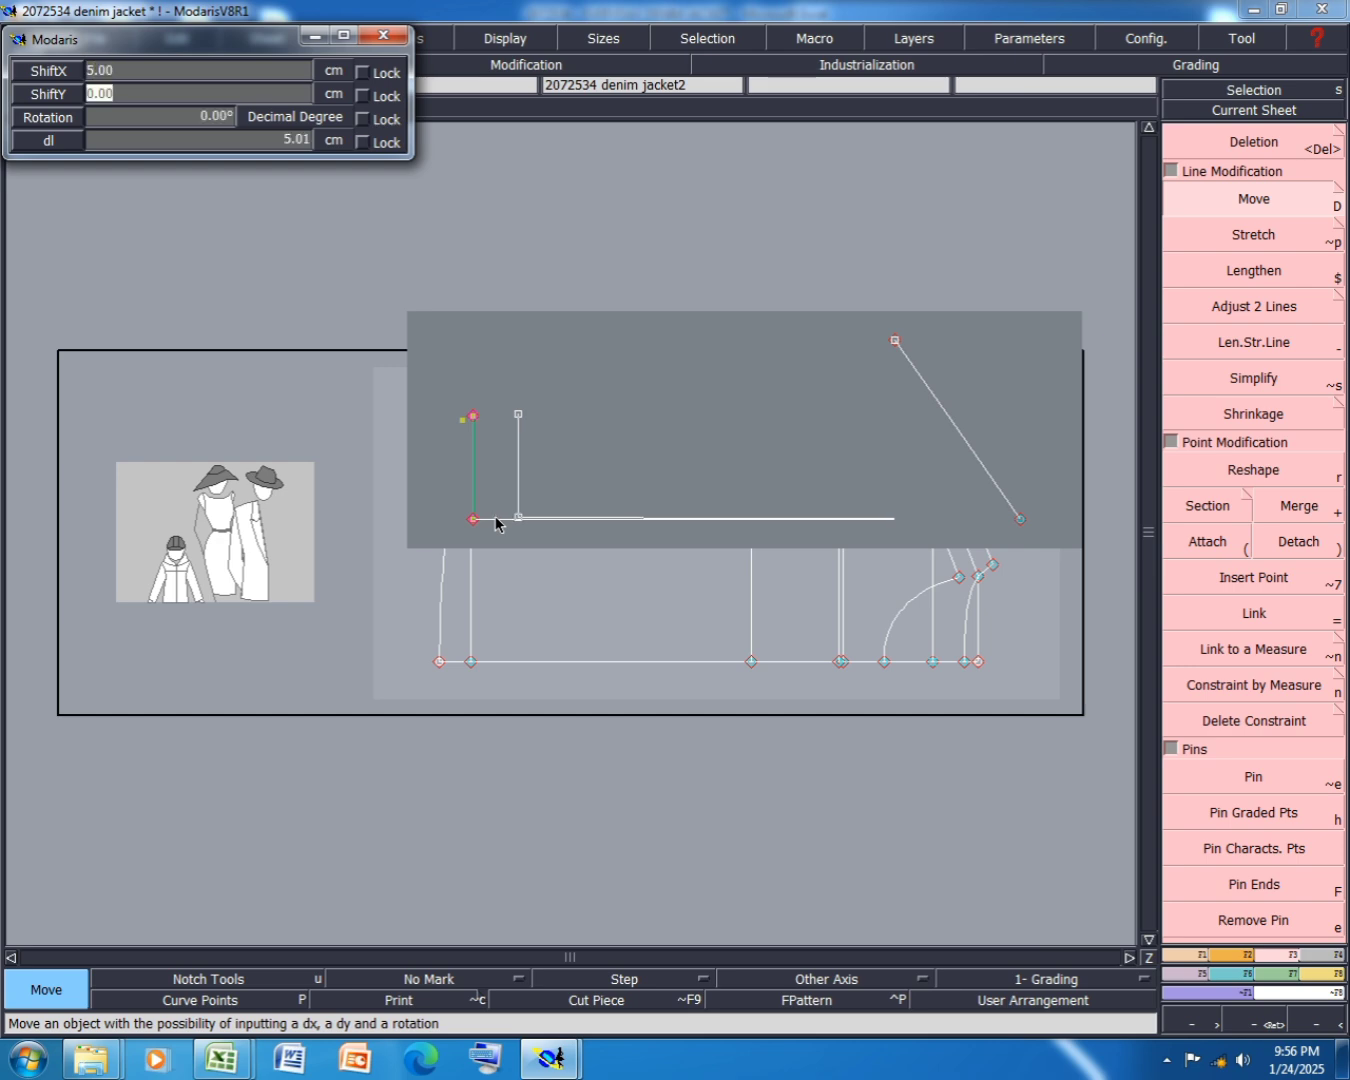
{"action": "left_click", "coordinate": [586, 422]}
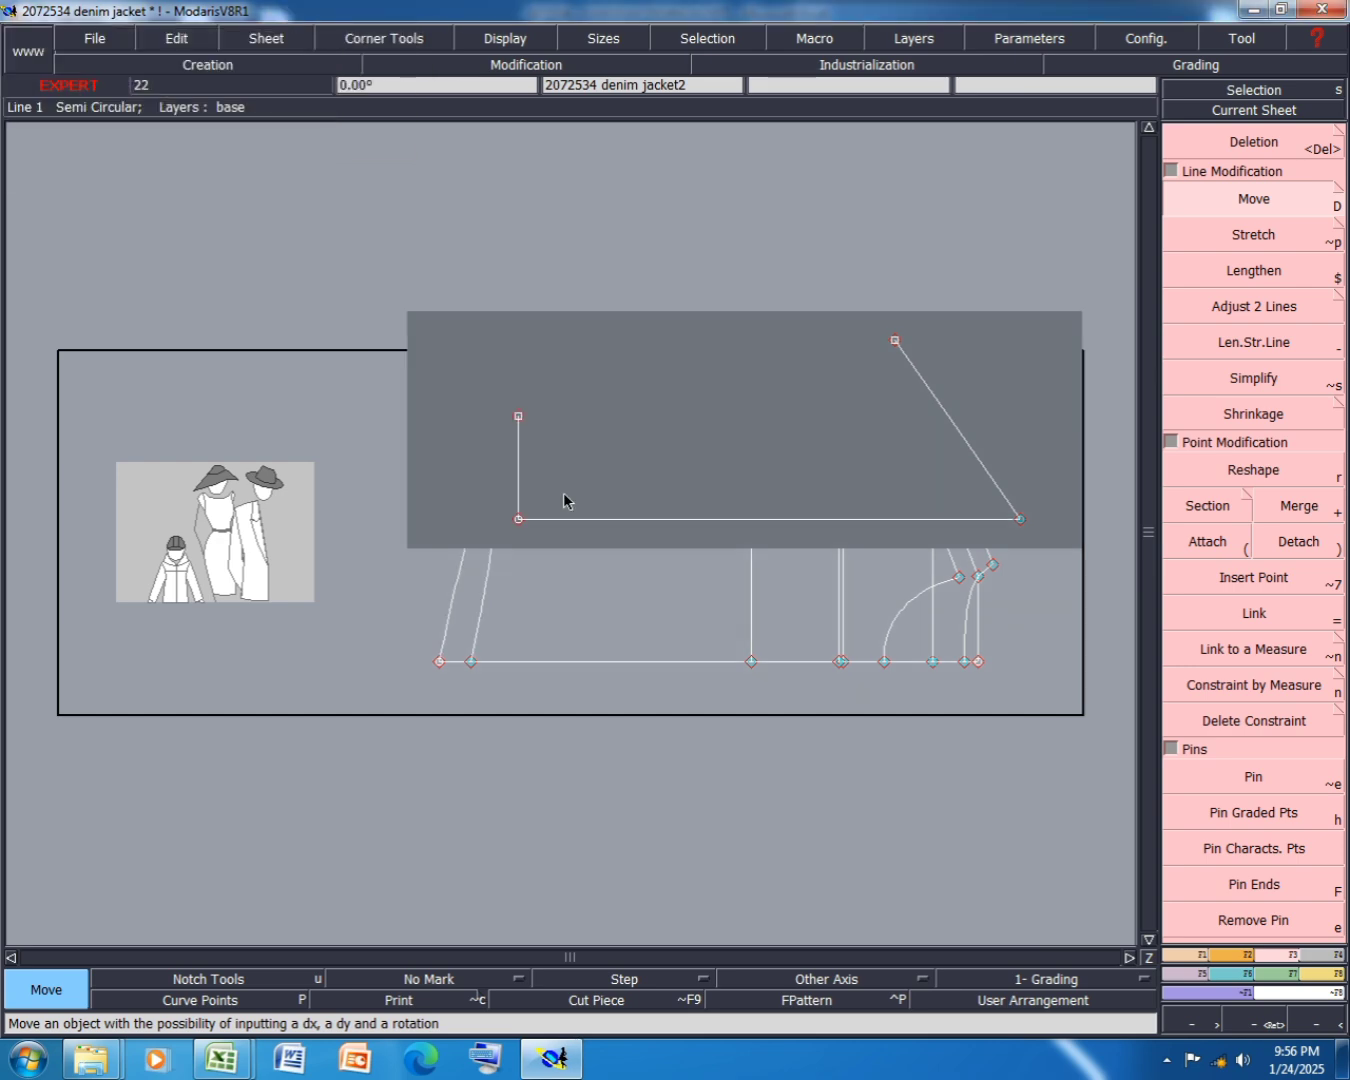
- Lengthen the horizontal sleeve line beyond the moved line and draw a straight line about 11.9 cm up from its new end
{"action": "key", "text": "underscore"}
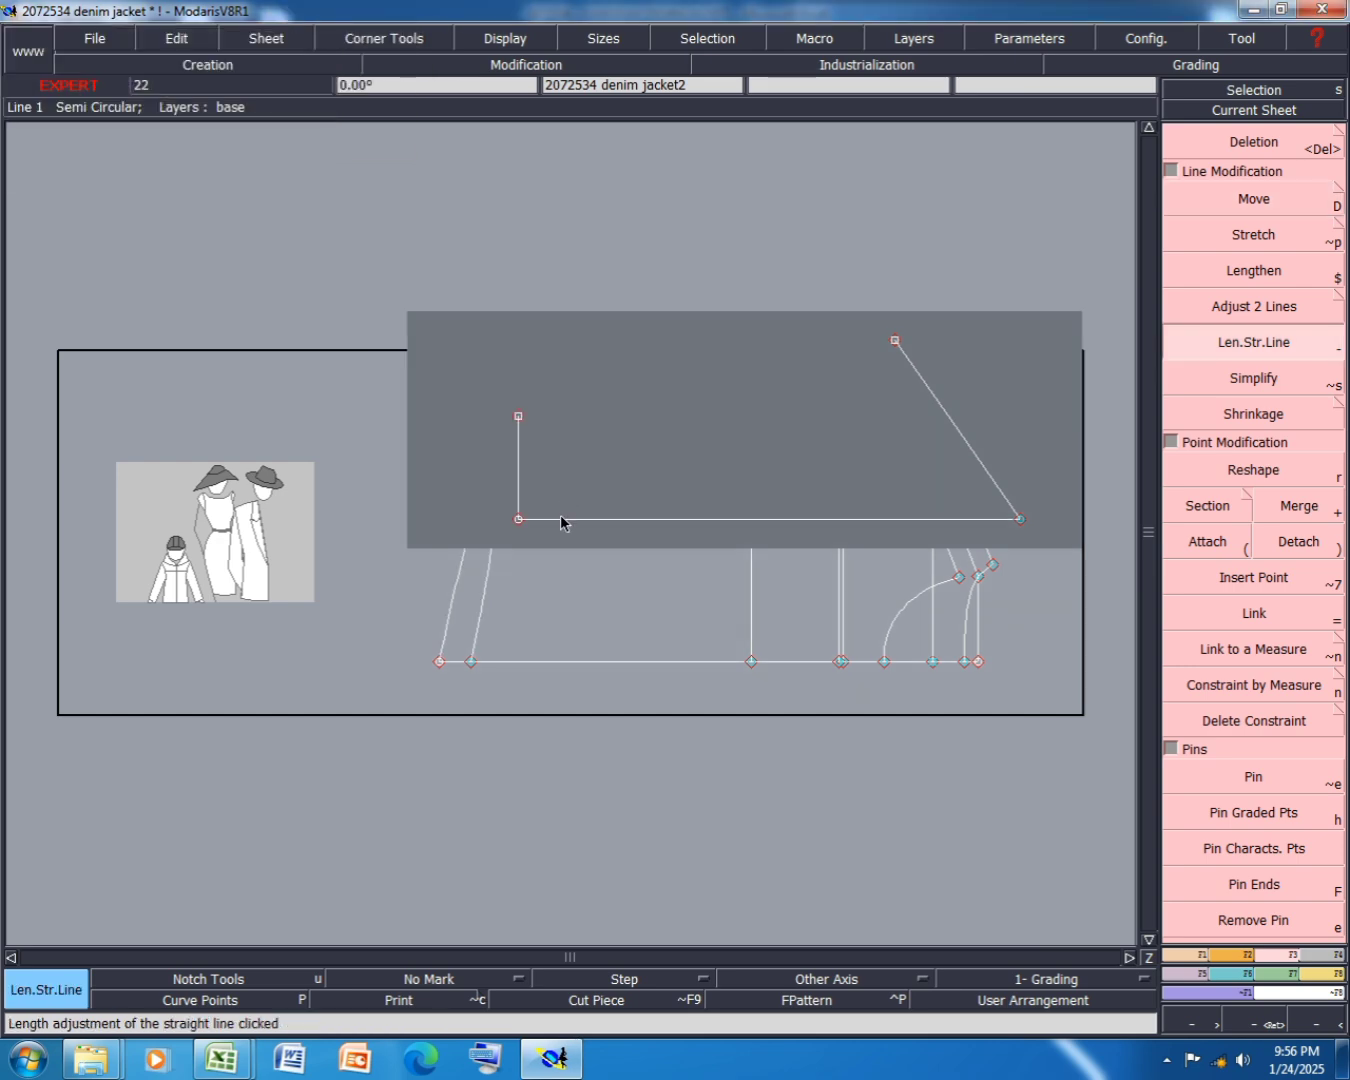
{"action": "left_click", "coordinate": [561, 521]}
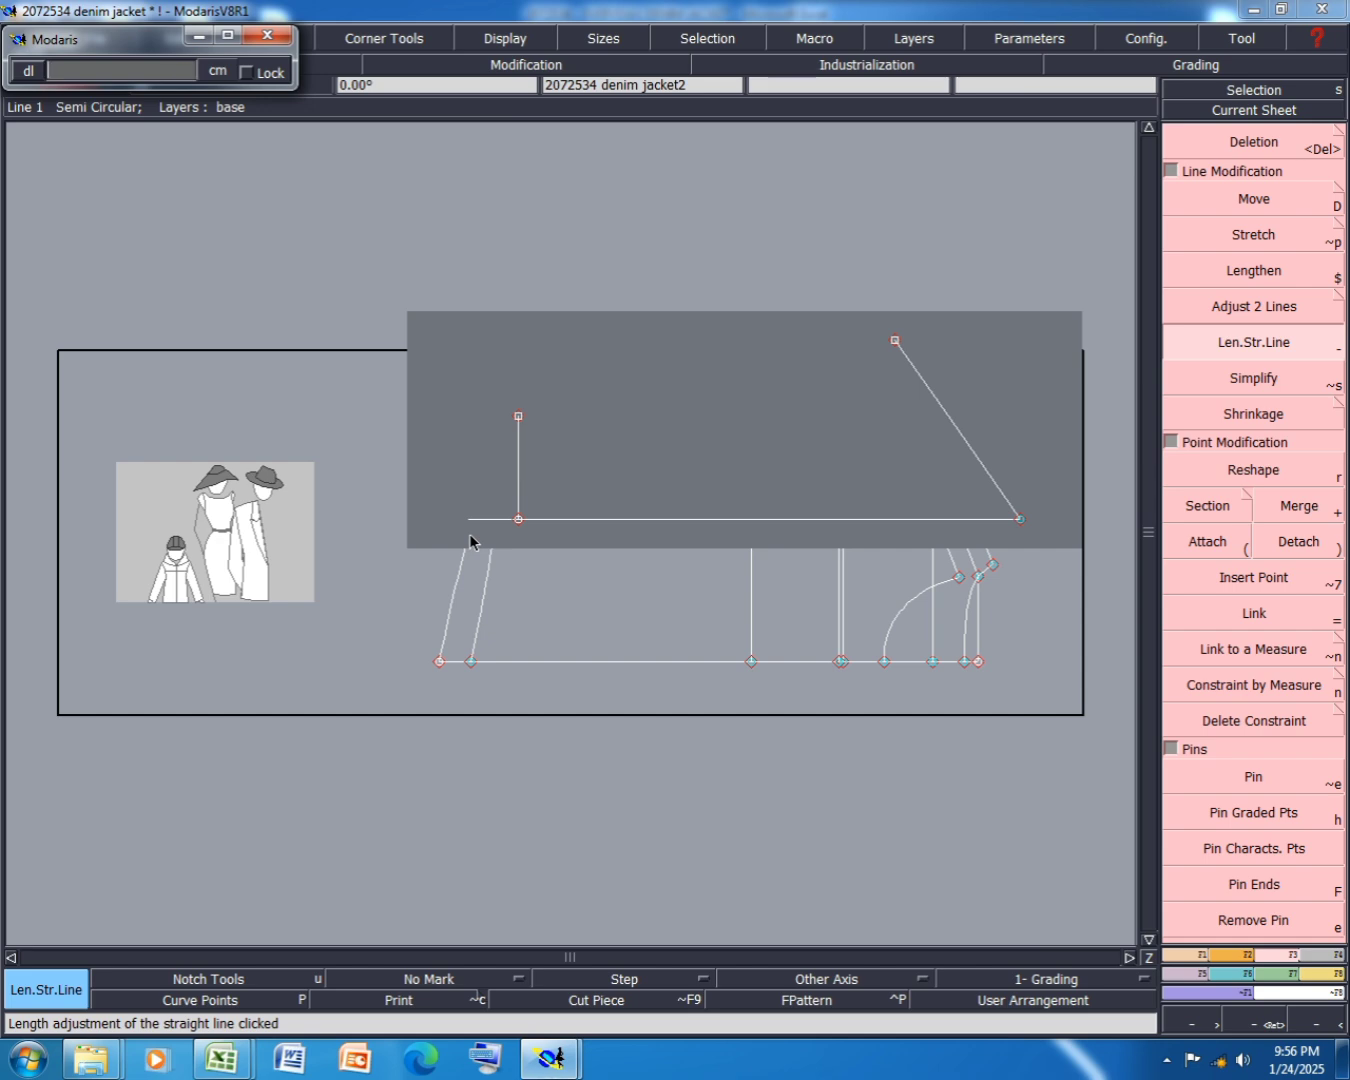
{"action": "key", "text": "Return"}
{"action": "key", "text": "l"}
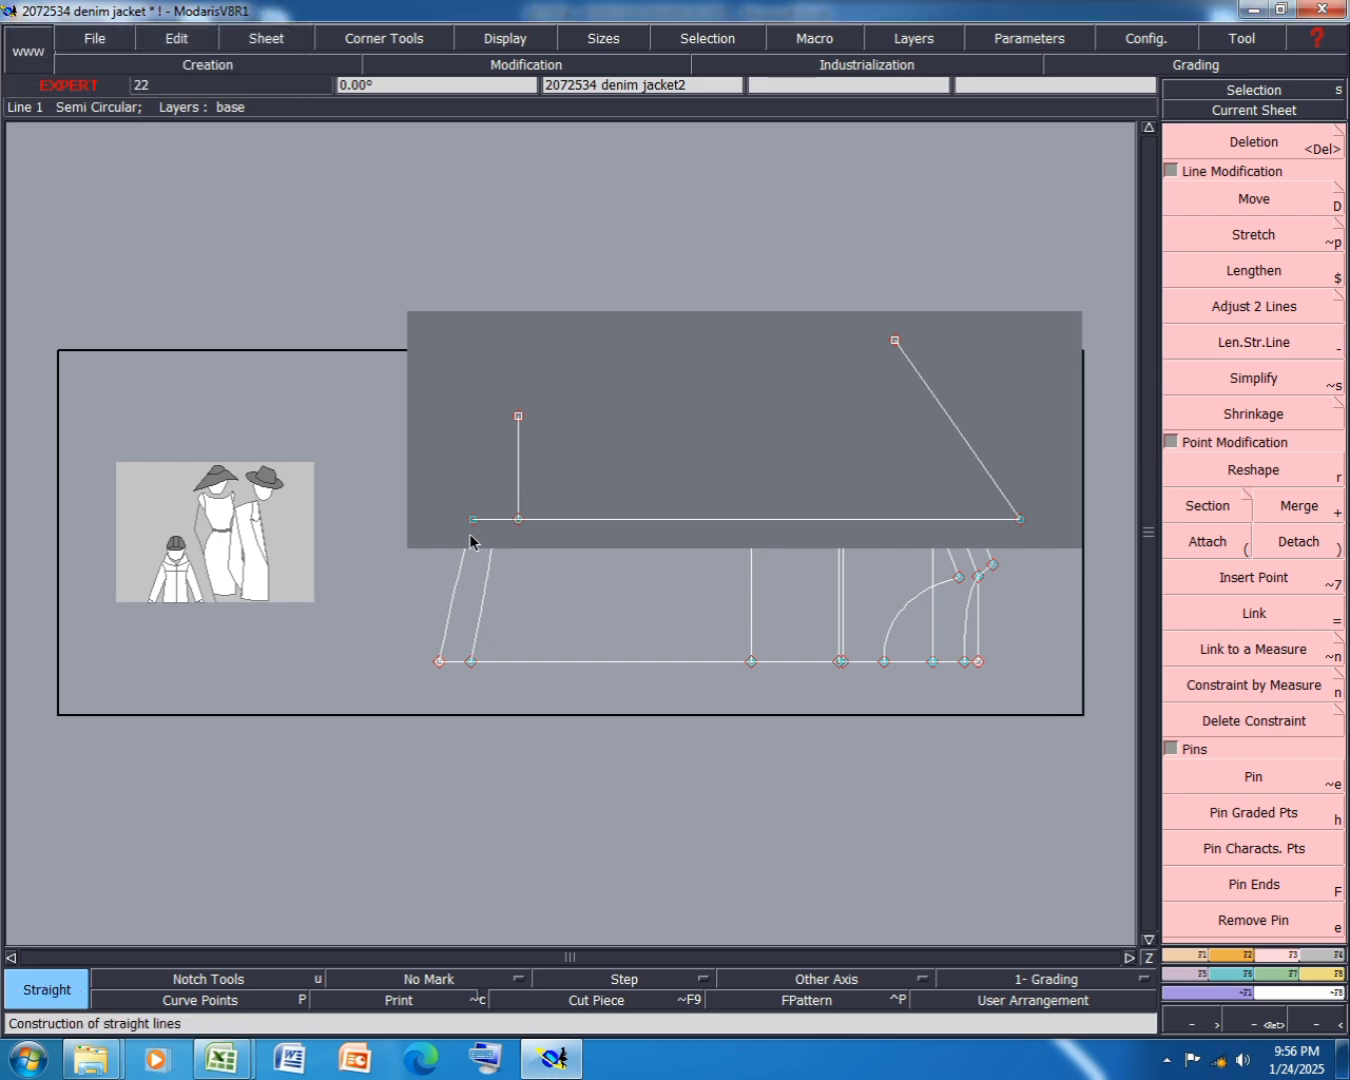
{"action": "left_click", "coordinate": [472, 519]}
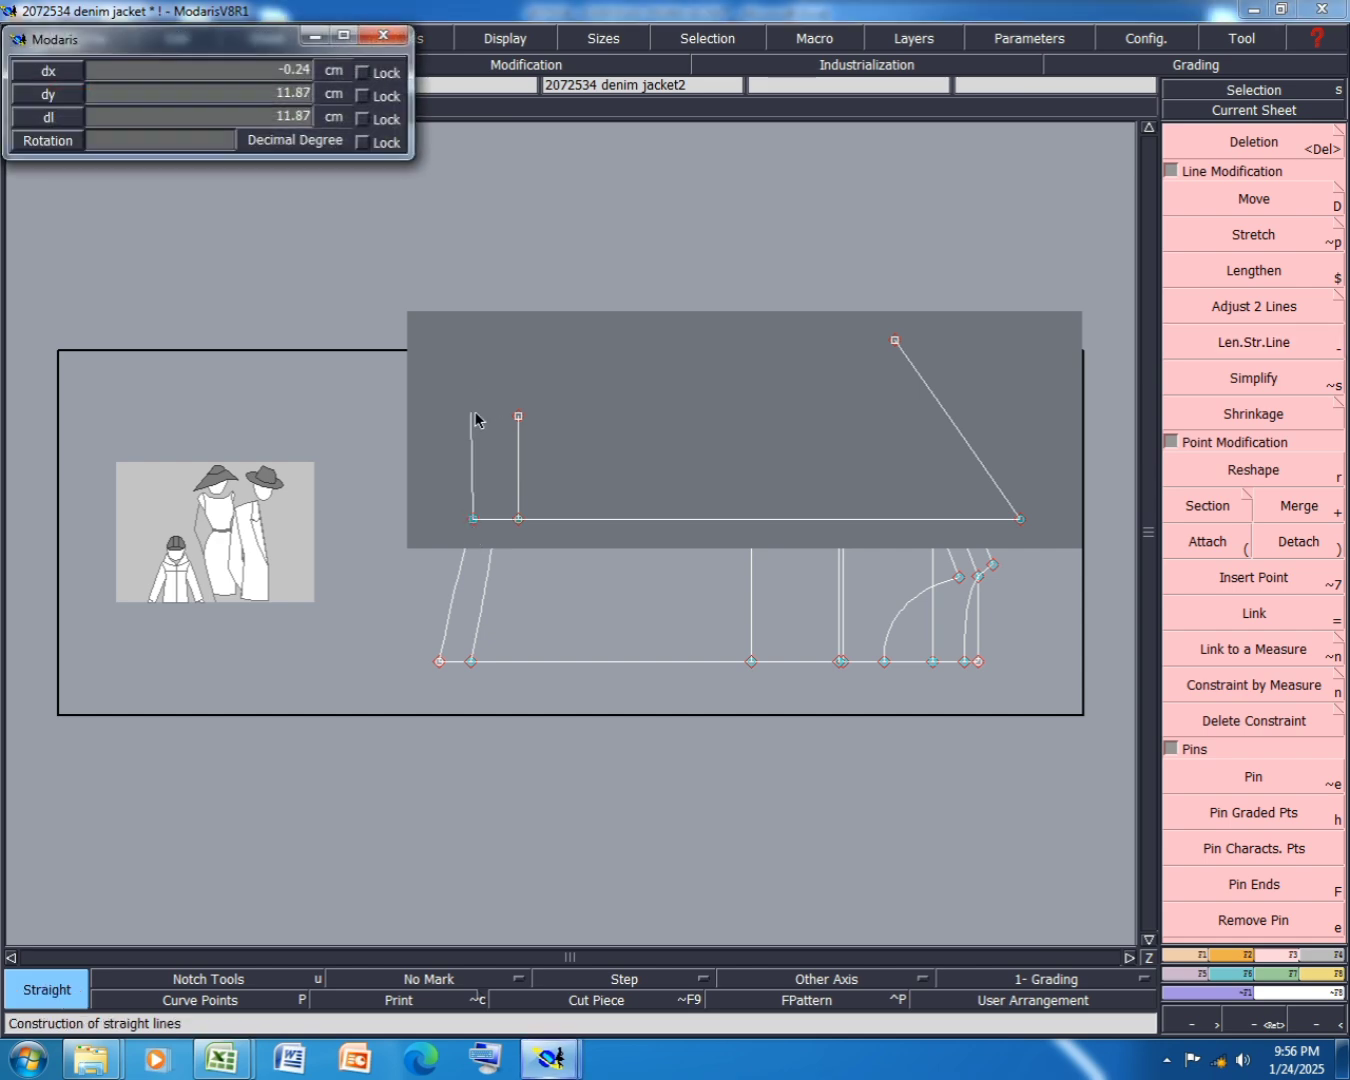
{"action": "left_click", "coordinate": [471, 413]}
- Align the upper ends of the two cuff lines using Ali 2Pts, and save the model despite the anomaly warnings
{"action": "left_click", "coordinate": [1195, 954]}
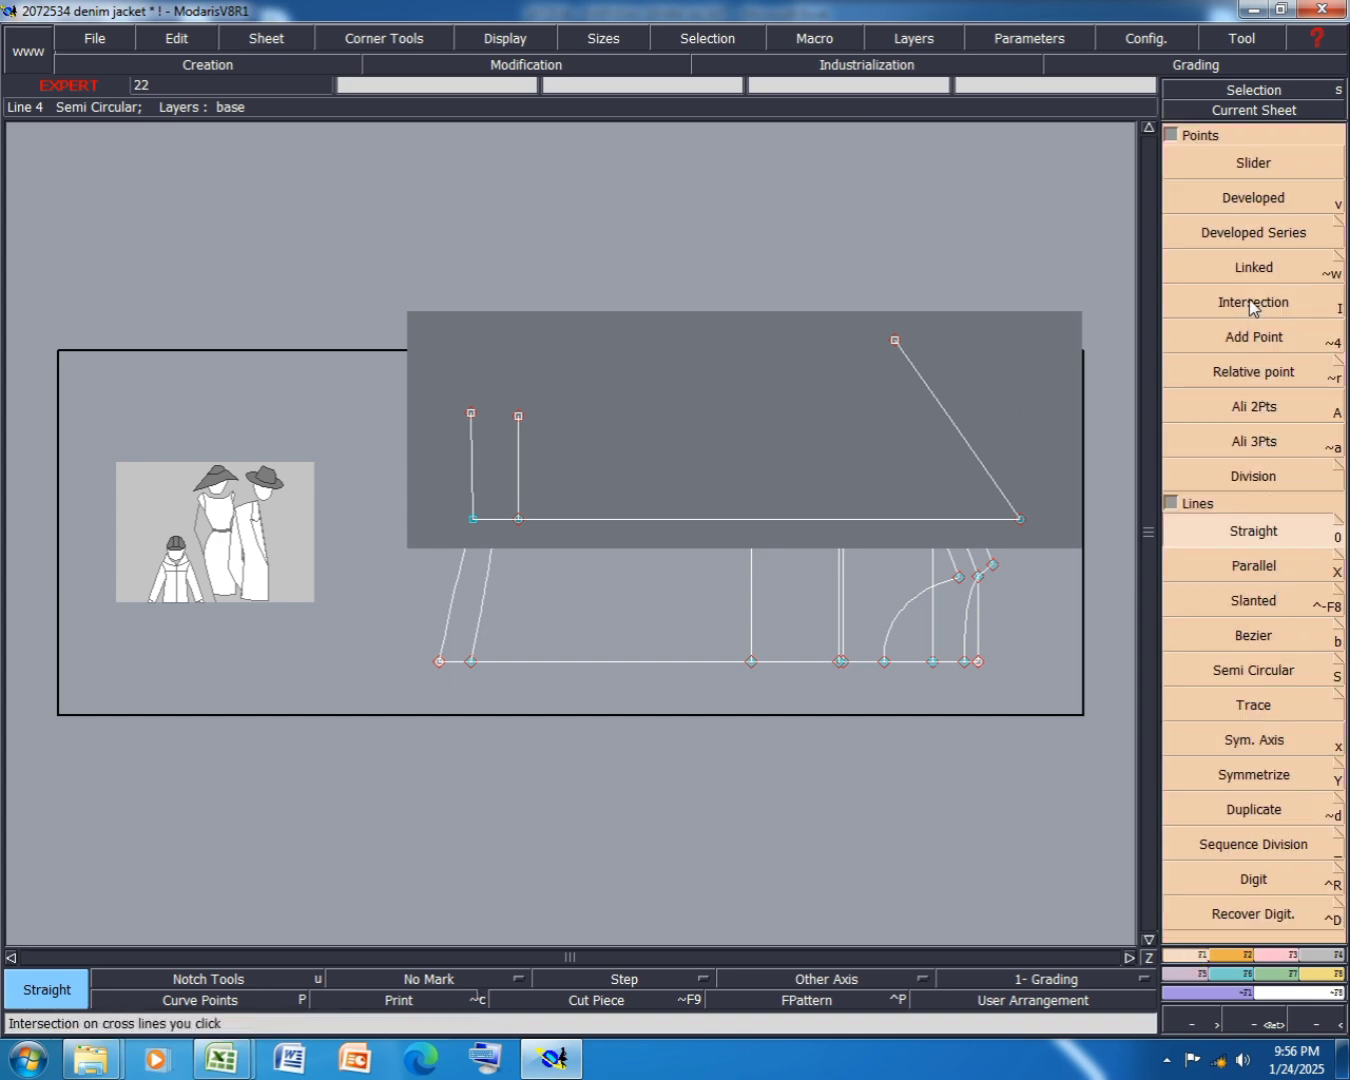
{"action": "left_click", "coordinate": [1245, 405]}
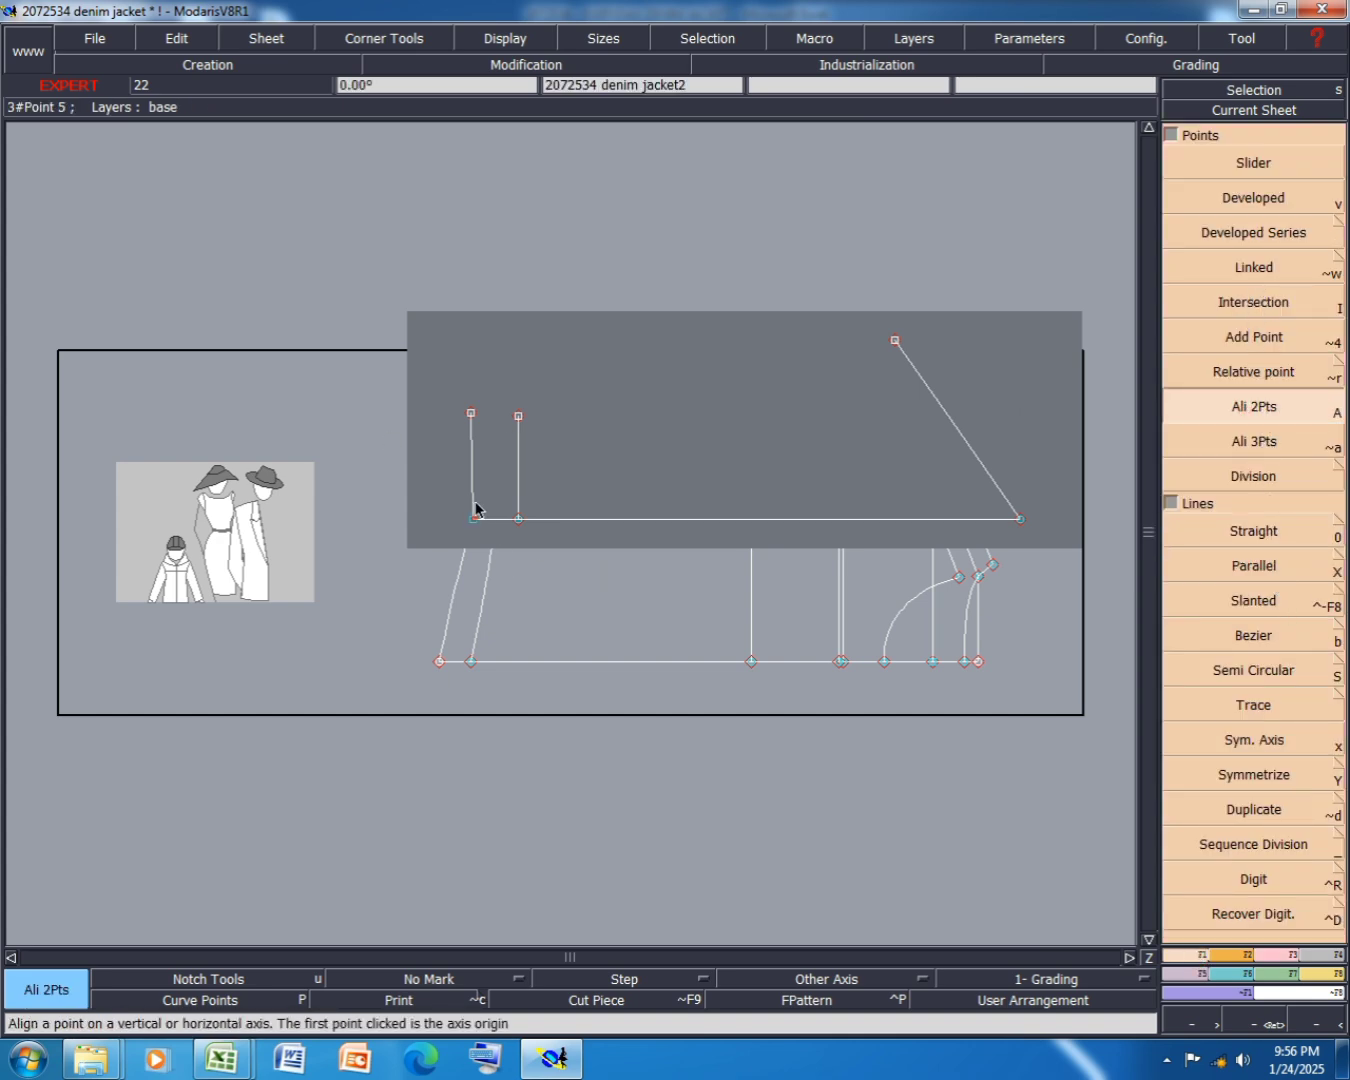
{"action": "left_click", "coordinate": [472, 410]}
{"action": "left_click", "coordinate": [518, 416]}
{"action": "key", "text": "ctrl+s"}
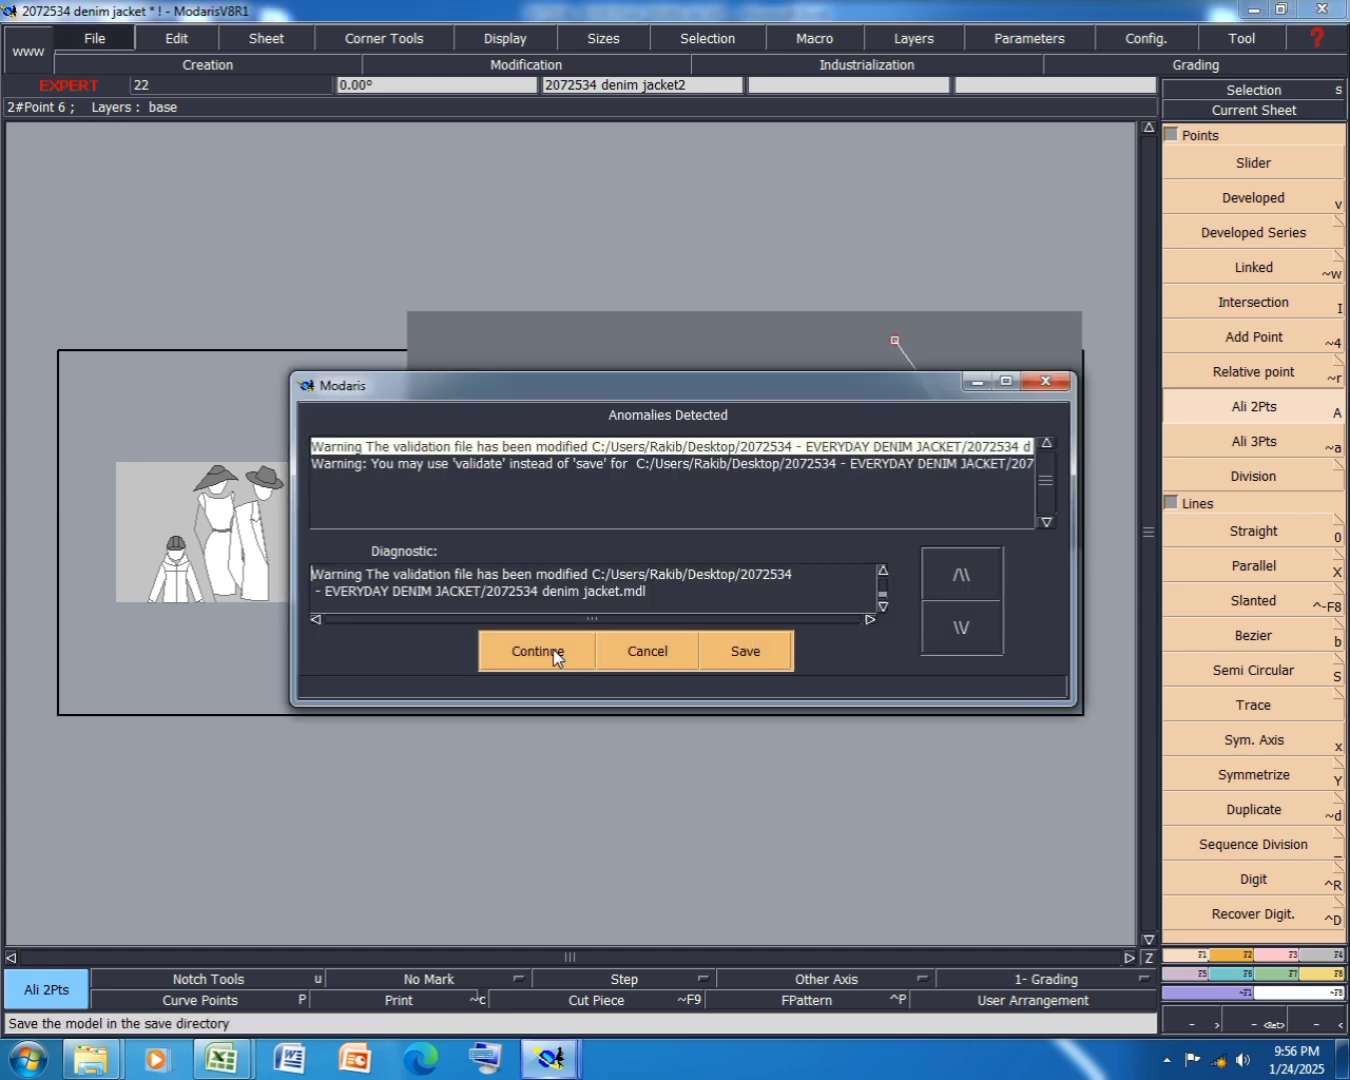
{"action": "left_click", "coordinate": [531, 647]}
- Switch to the EVERYDAY DENIM JACKET workbook in Excel, examine the sample photos on the DESIGN sheet, and save the workbook
{"action": "mouse_move", "coordinate": [220, 1058]}
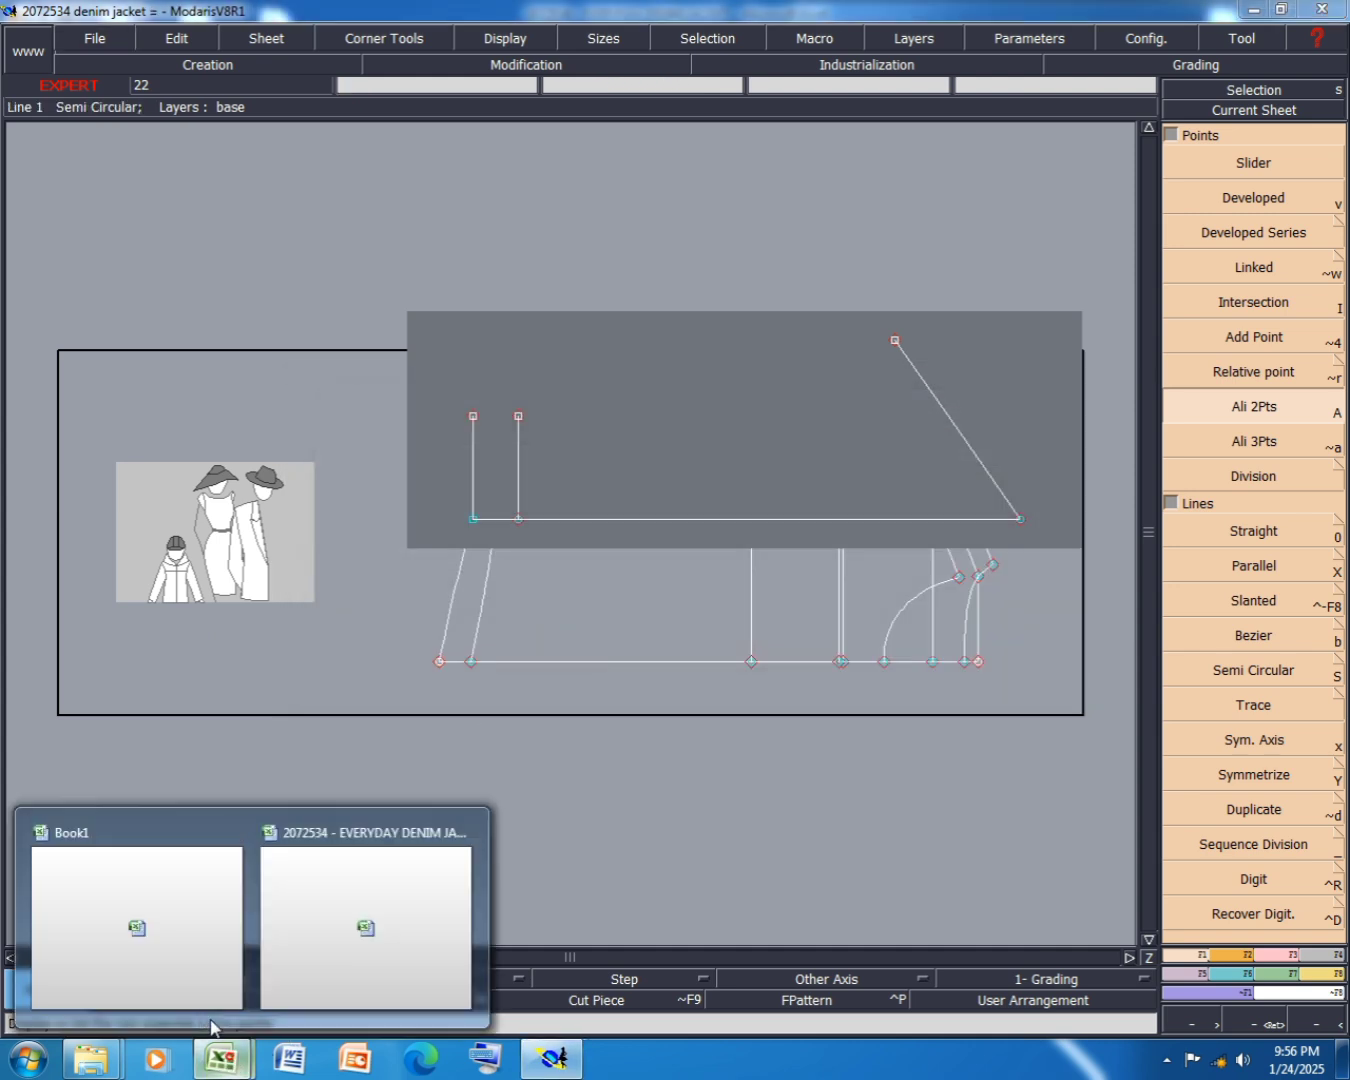
{"action": "left_click", "coordinate": [336, 940]}
{"action": "left_click", "coordinate": [103, 1008]}
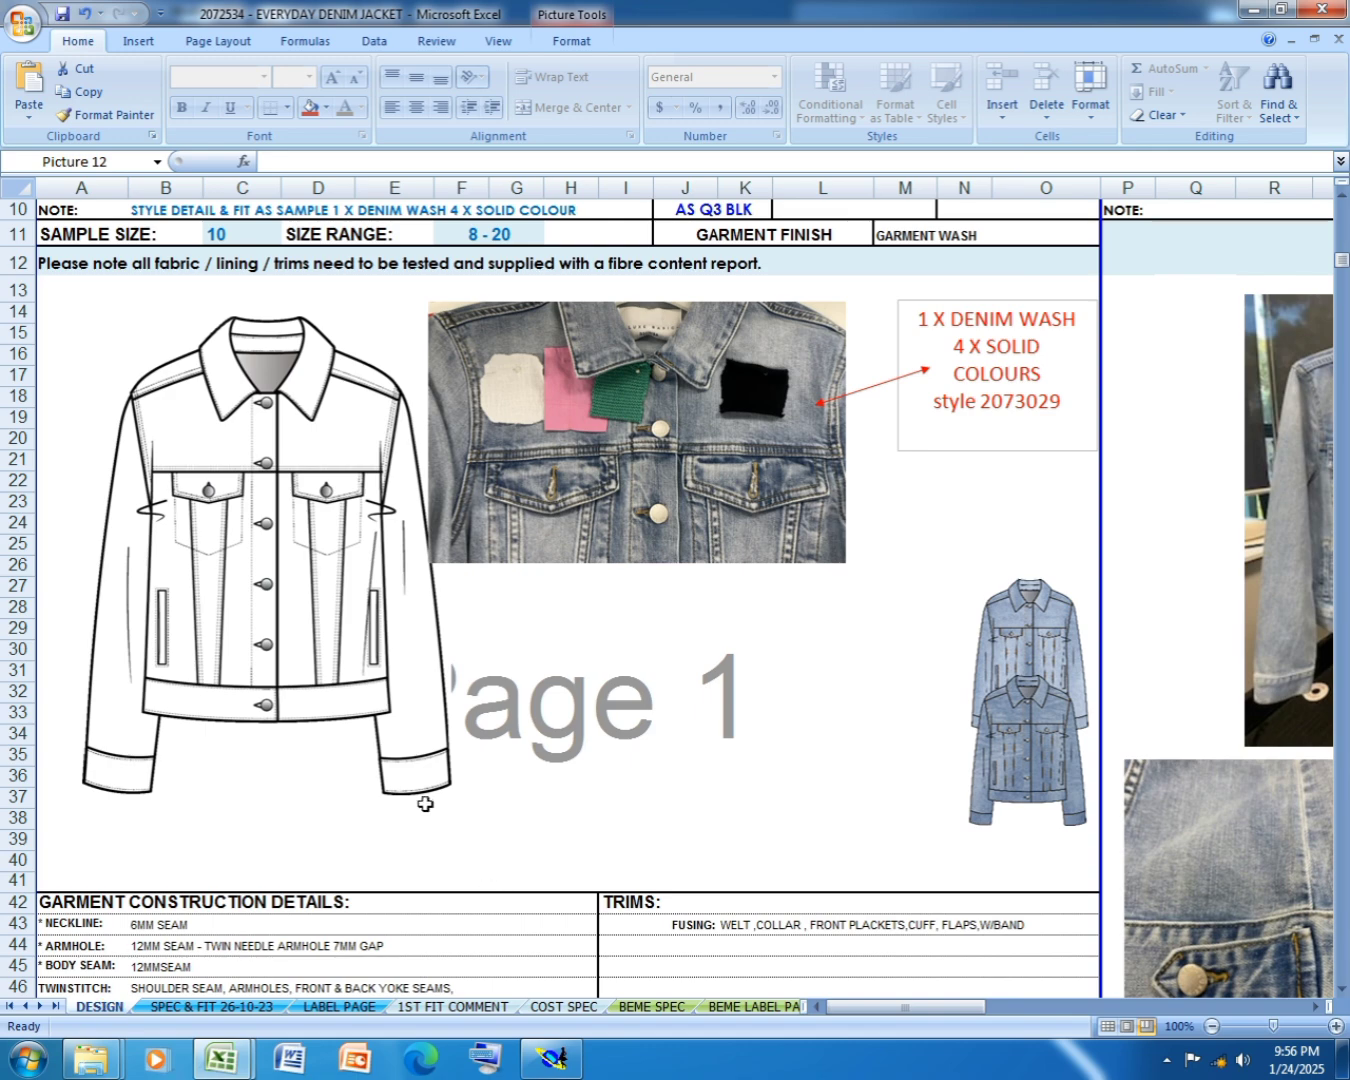
{"action": "left_click", "coordinate": [1315, 1006]}
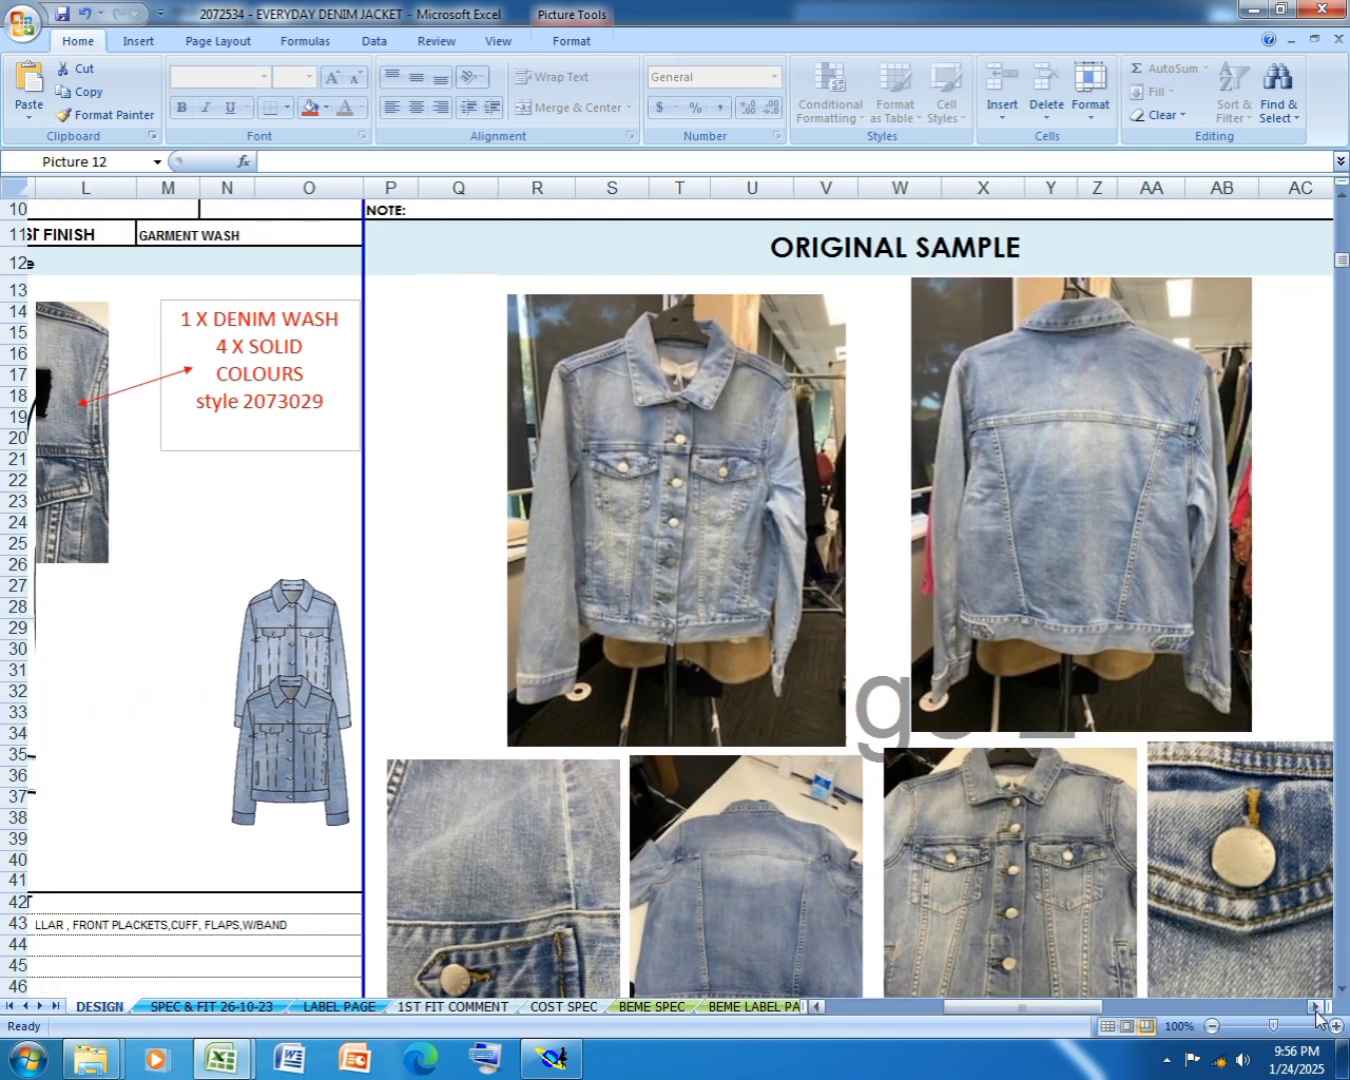
{"action": "left_click", "coordinate": [1315, 1006]}
{"action": "left_click", "coordinate": [1315, 1006]}
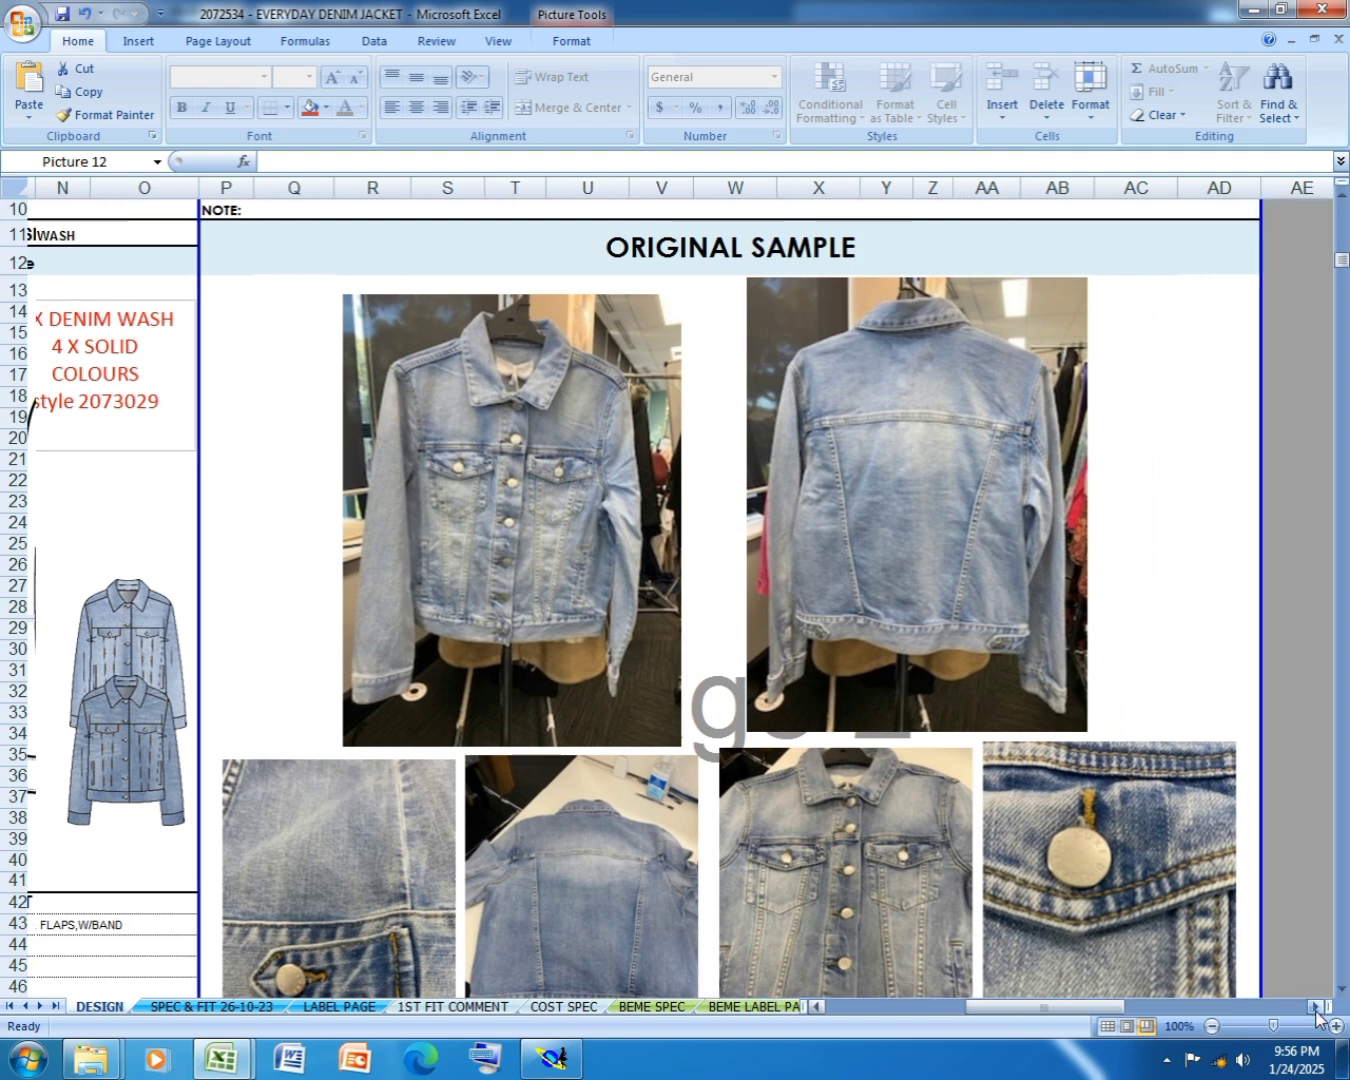
{"action": "scroll", "coordinate": [709, 505], "scroll_direction": "down", "scroll_amount": 5}
{"action": "scroll", "coordinate": [709, 506], "scroll_direction": "down", "scroll_amount": 3}
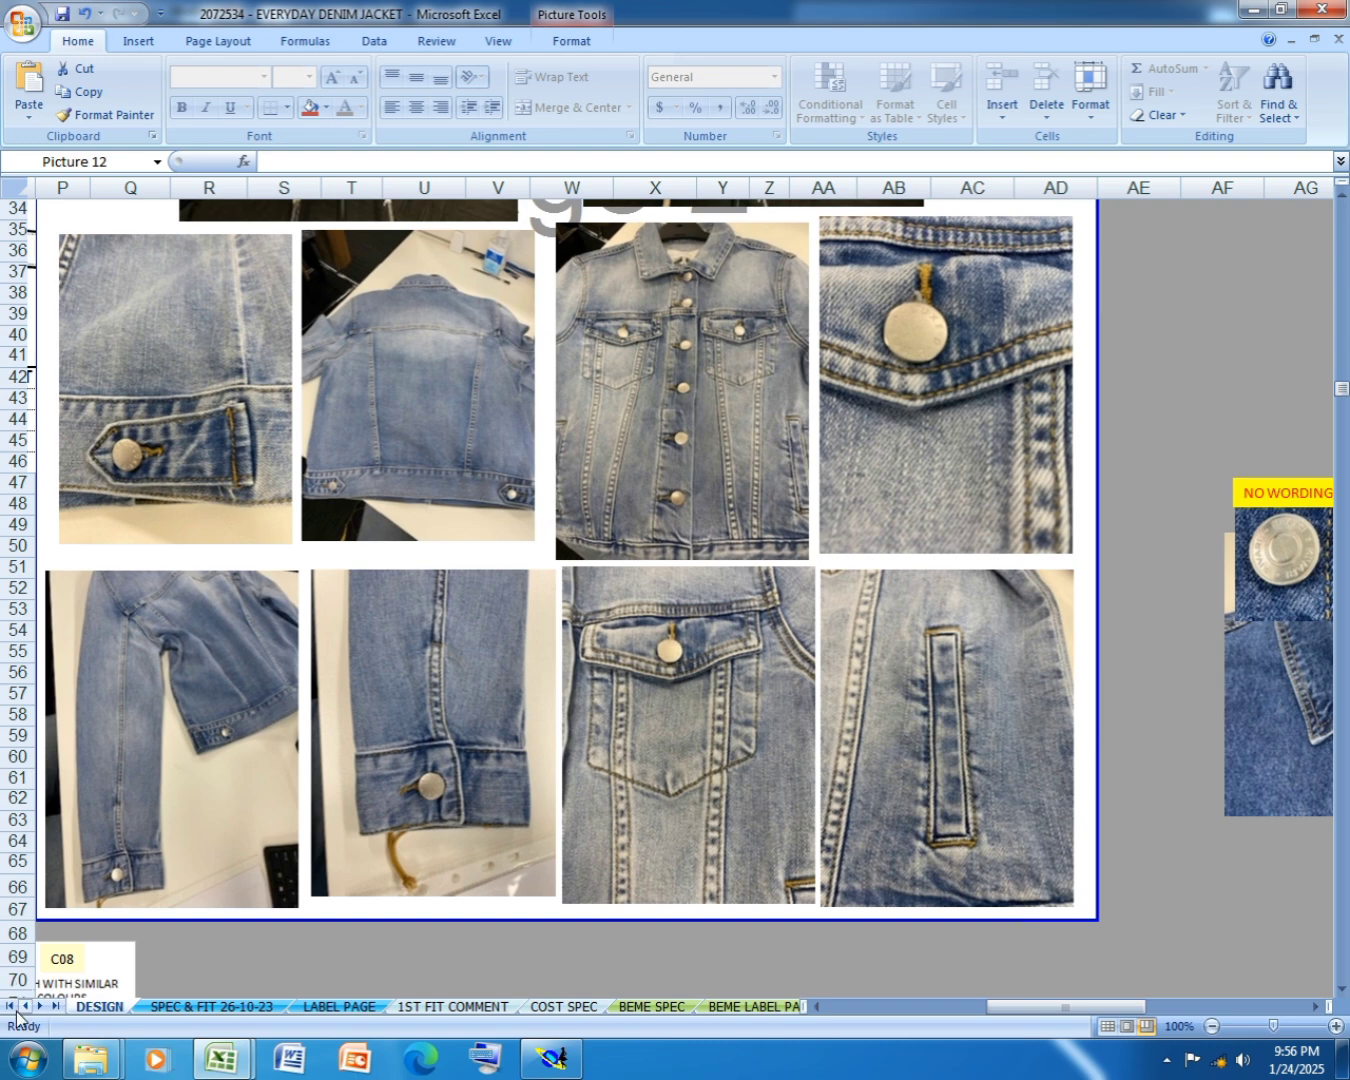
{"action": "left_click_drag", "start_coordinate": [1015, 1008], "coordinate": [823, 1012]}
{"action": "scroll", "coordinate": [484, 760], "scroll_direction": "up", "scroll_amount": 5}
{"action": "scroll", "coordinate": [483, 761], "scroll_direction": "up", "scroll_amount": 4}
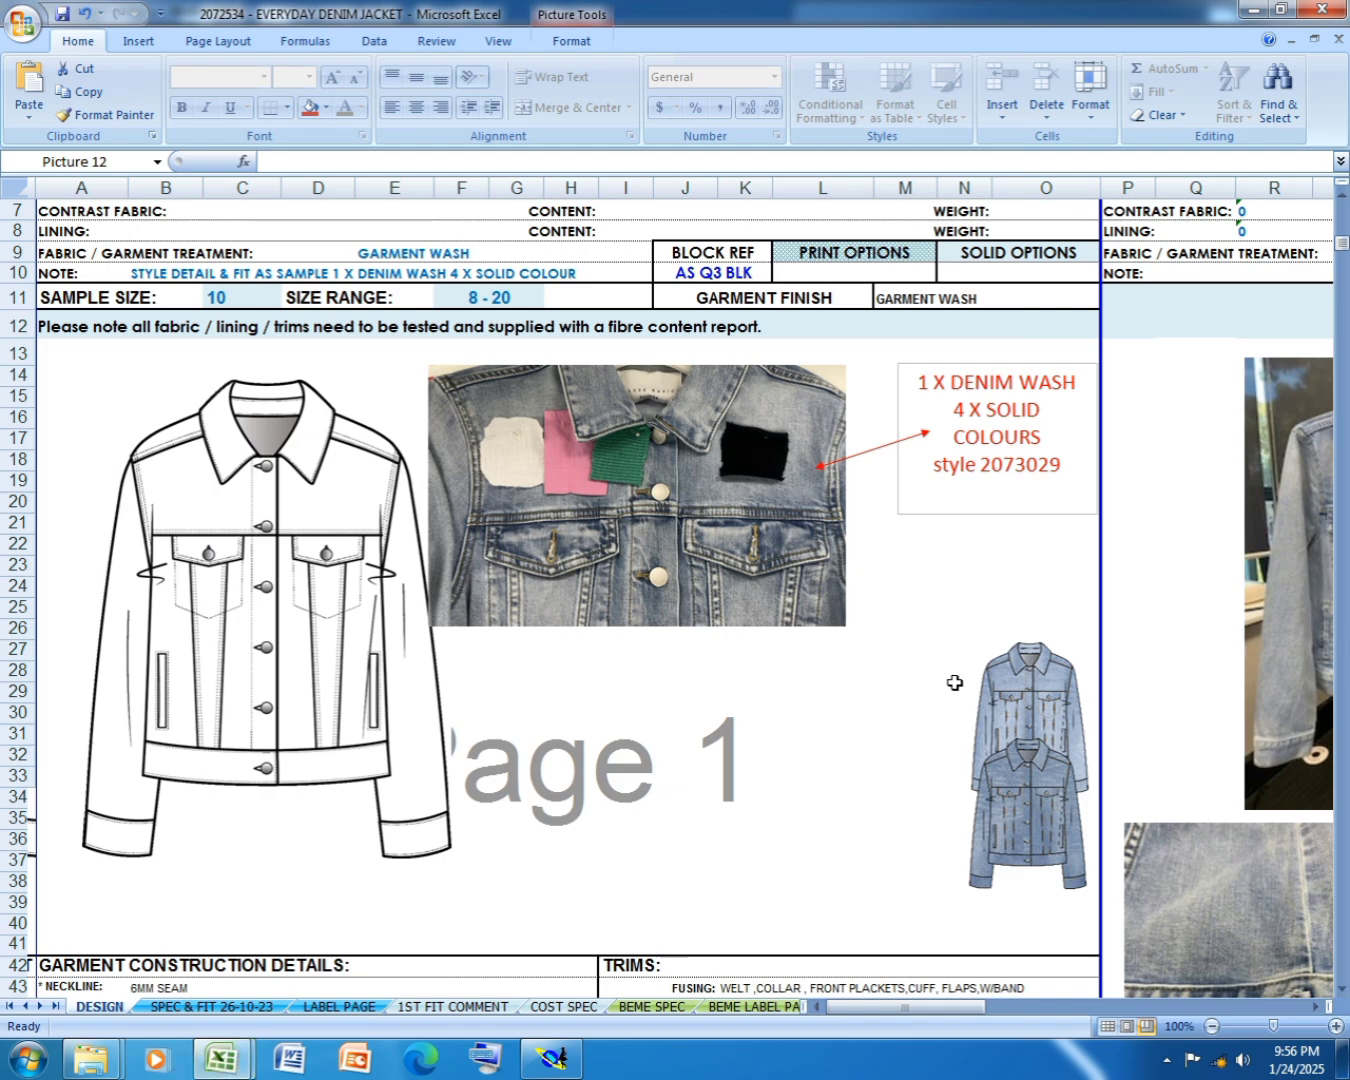
{"action": "key", "text": "ctrl+s"}
- On the SPEC & FIT 26-10-23 sheet, review the measurement rows and widen column D to fit the longer measurement names
{"action": "left_click", "coordinate": [551, 1058]}
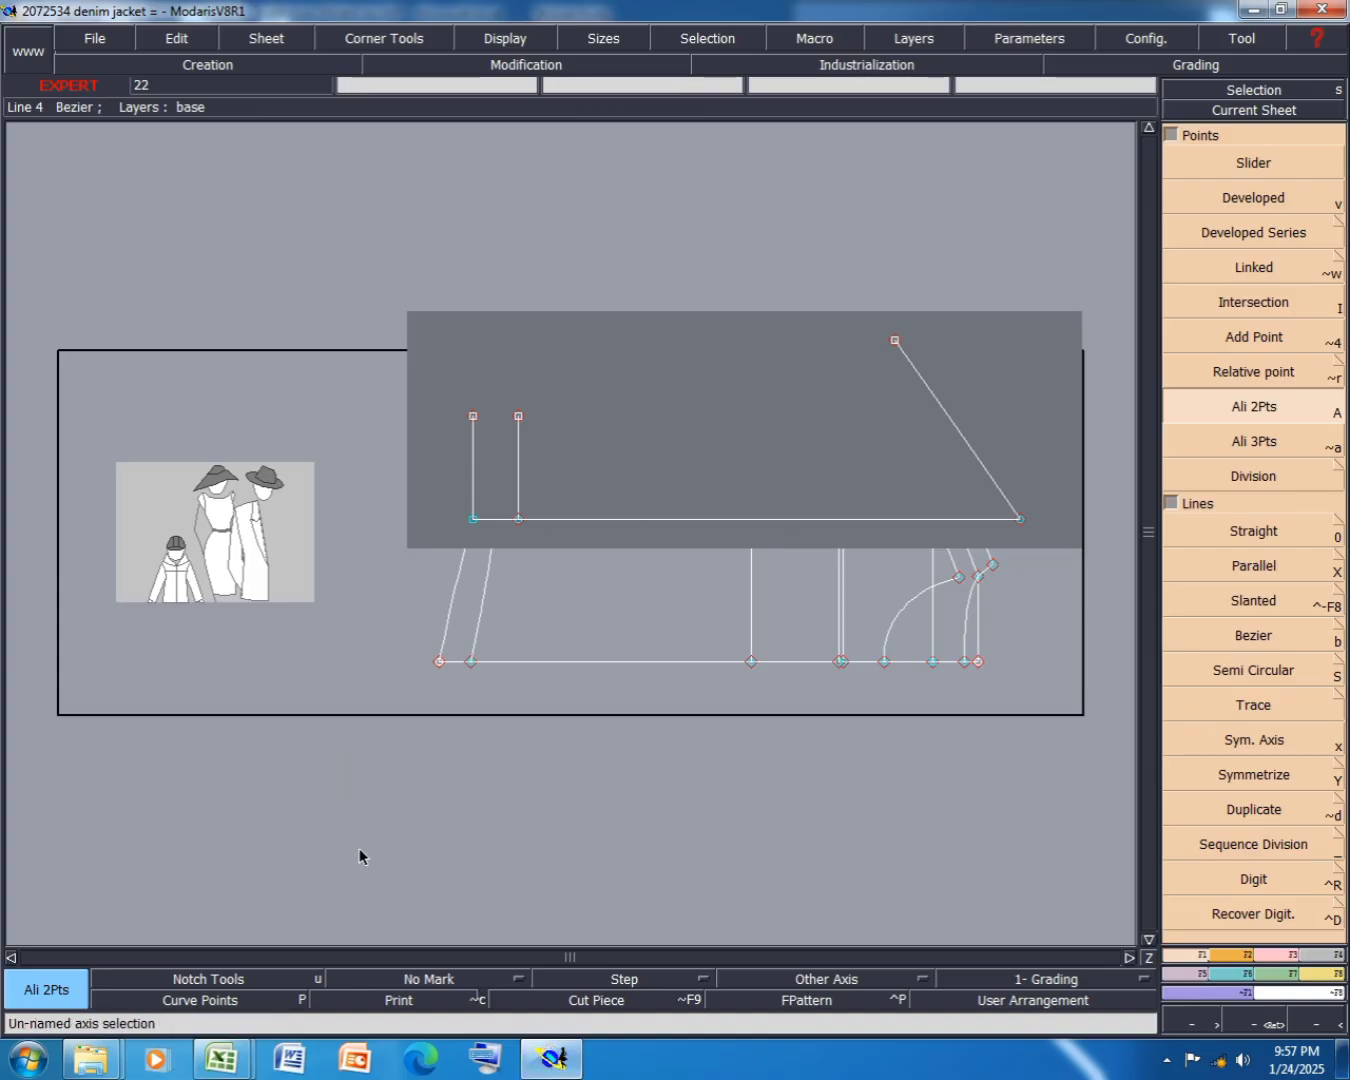
{"action": "mouse_move", "coordinate": [221, 1058]}
{"action": "left_click", "coordinate": [343, 947]}
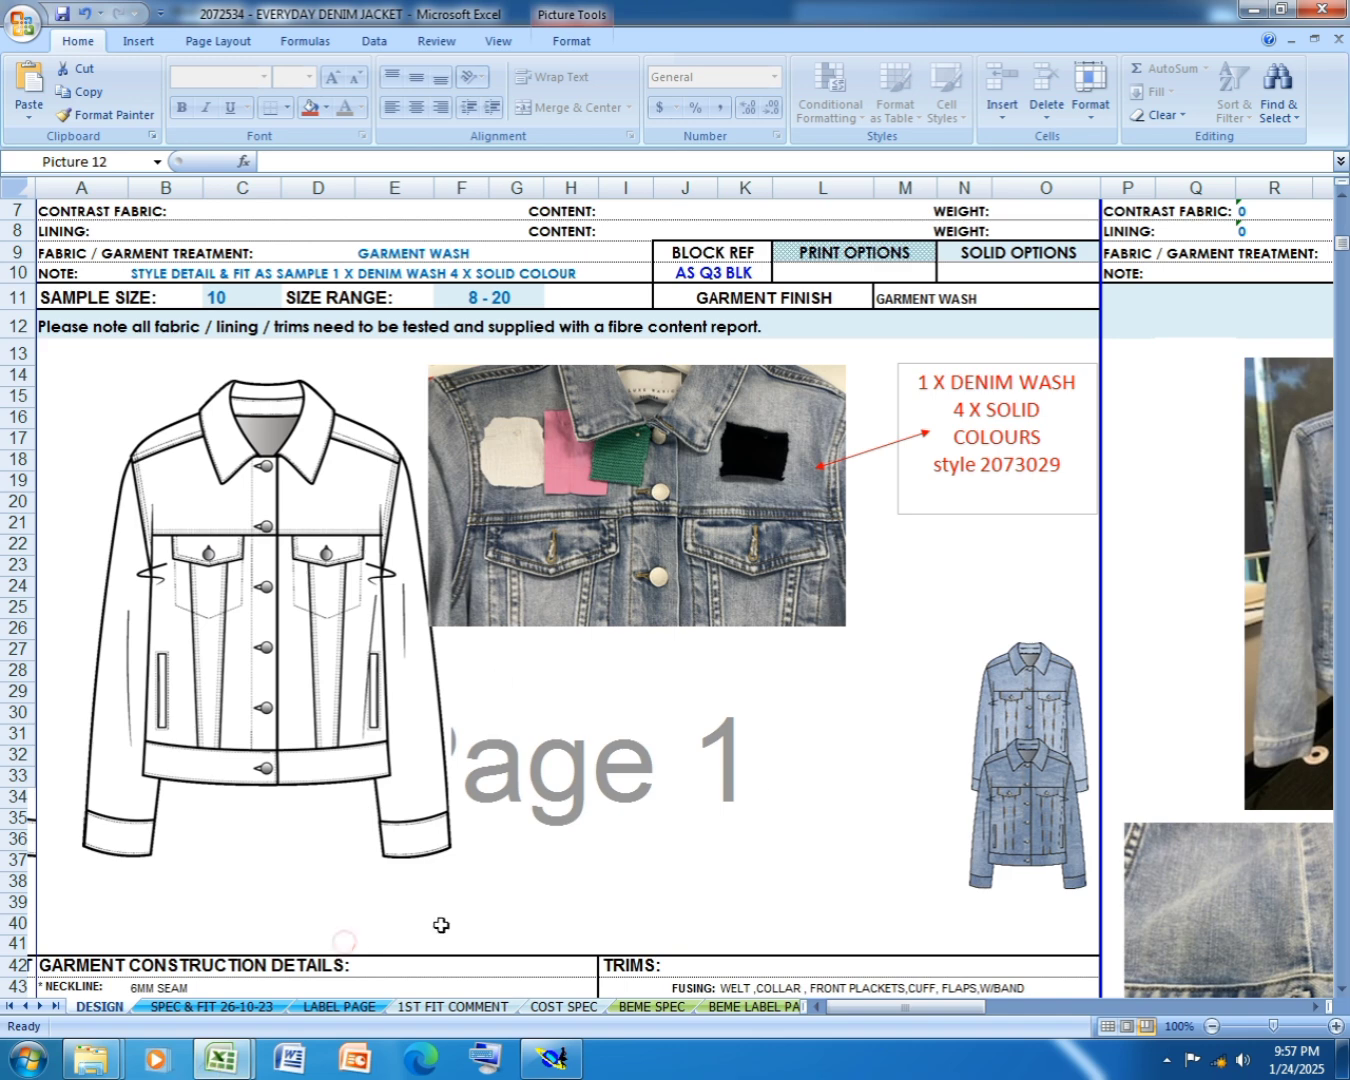
{"action": "left_click", "coordinate": [211, 1006]}
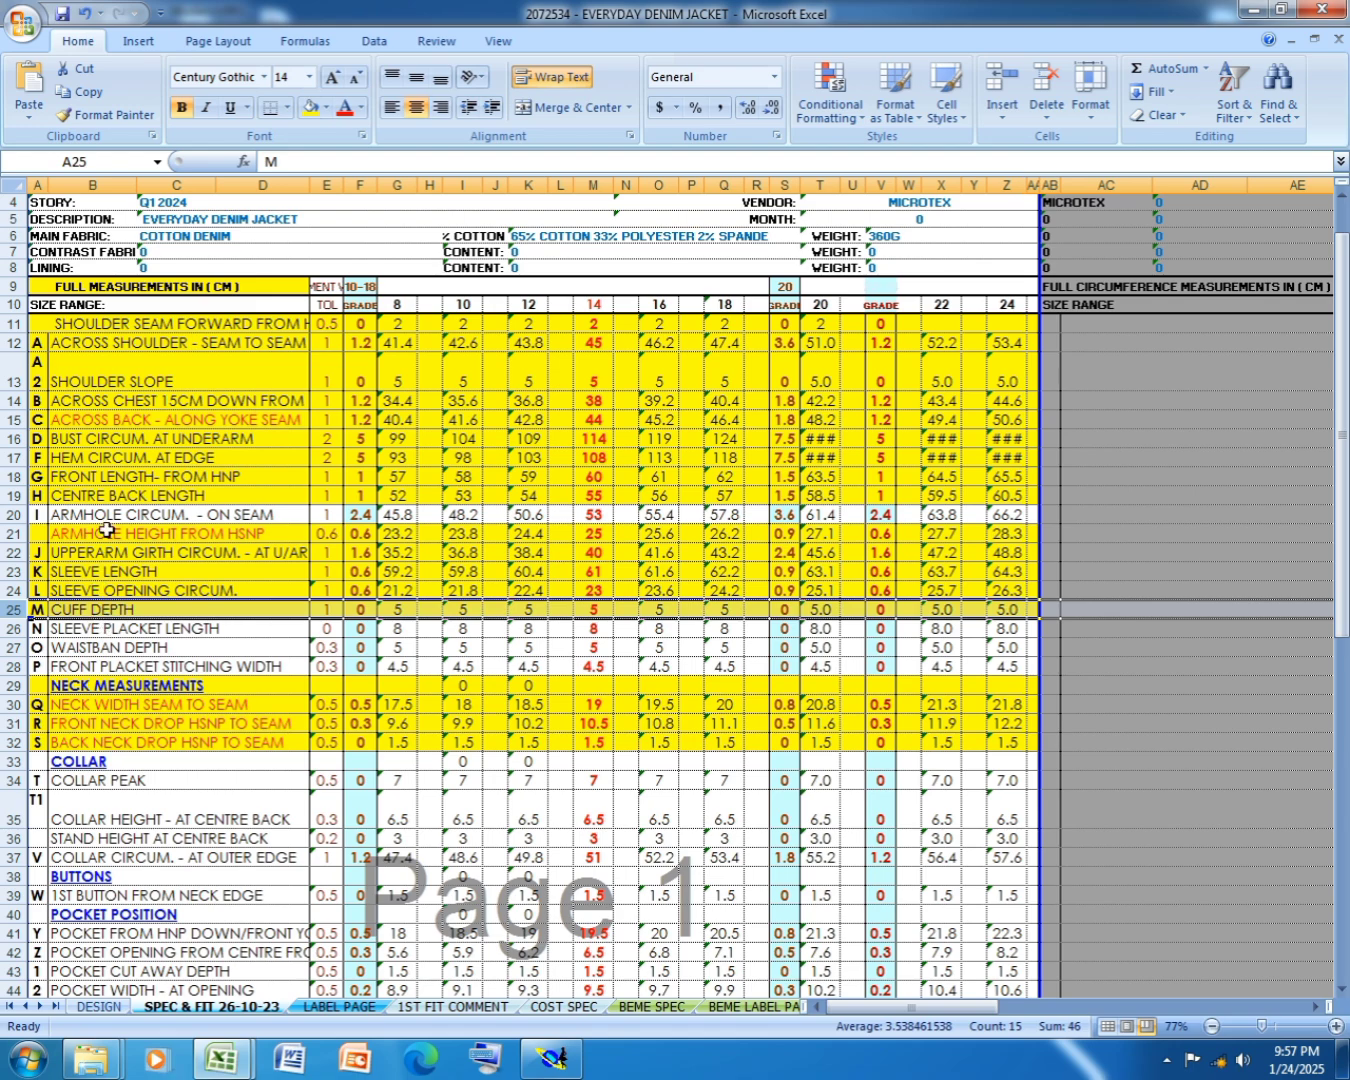
{"action": "scroll", "coordinate": [165, 552], "scroll_direction": "down", "scroll_amount": 3}
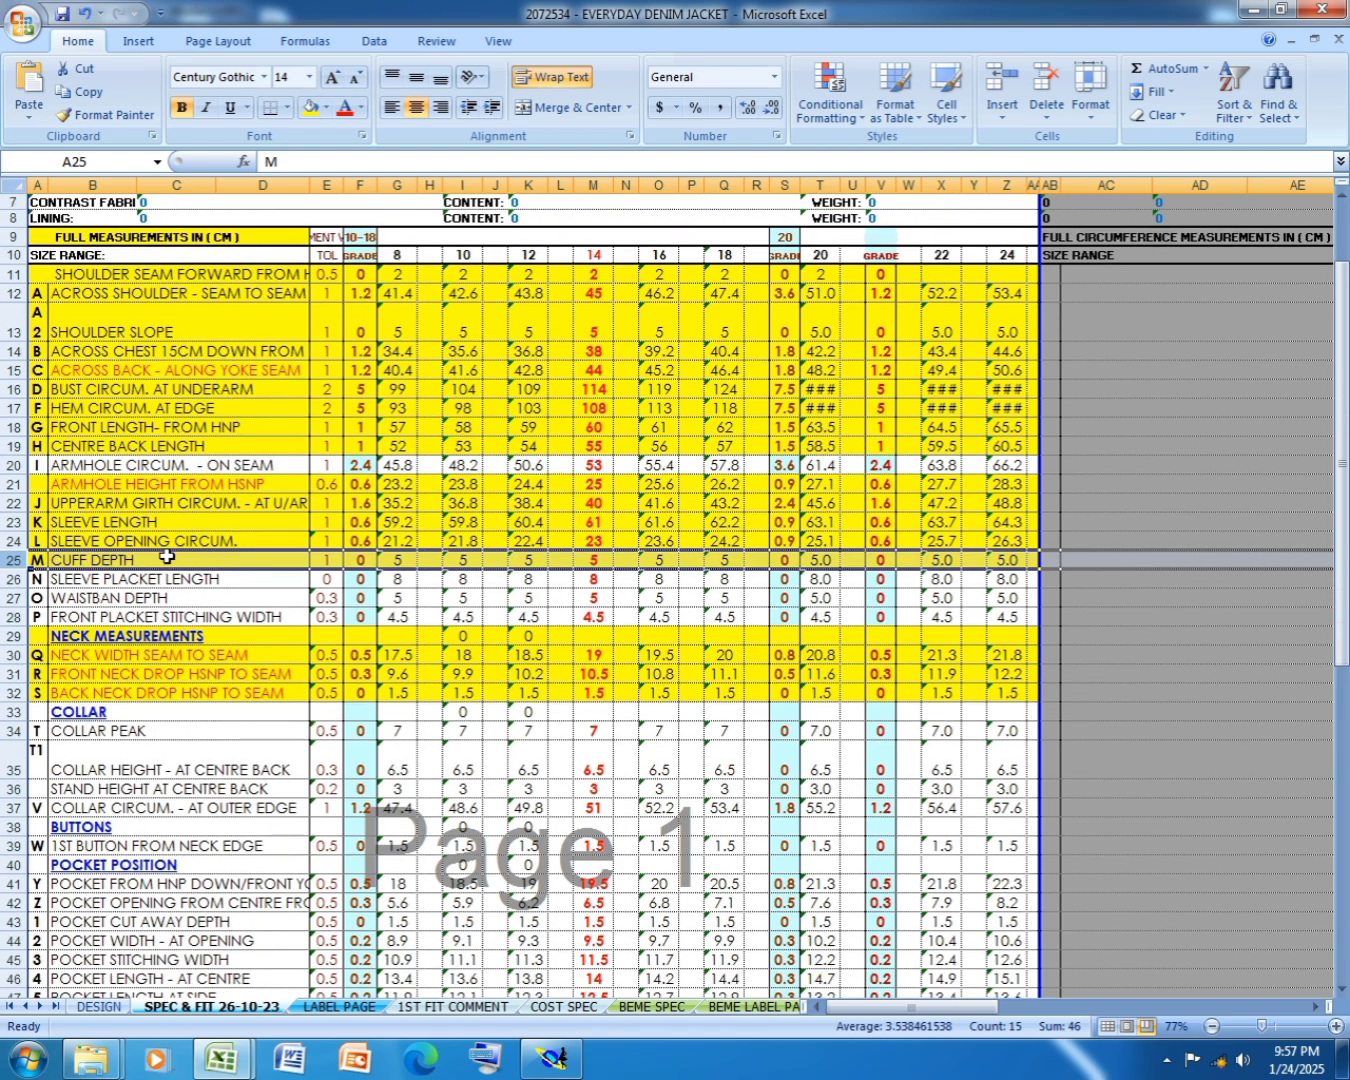
{"action": "scroll", "coordinate": [166, 556], "scroll_direction": "down", "scroll_amount": 6}
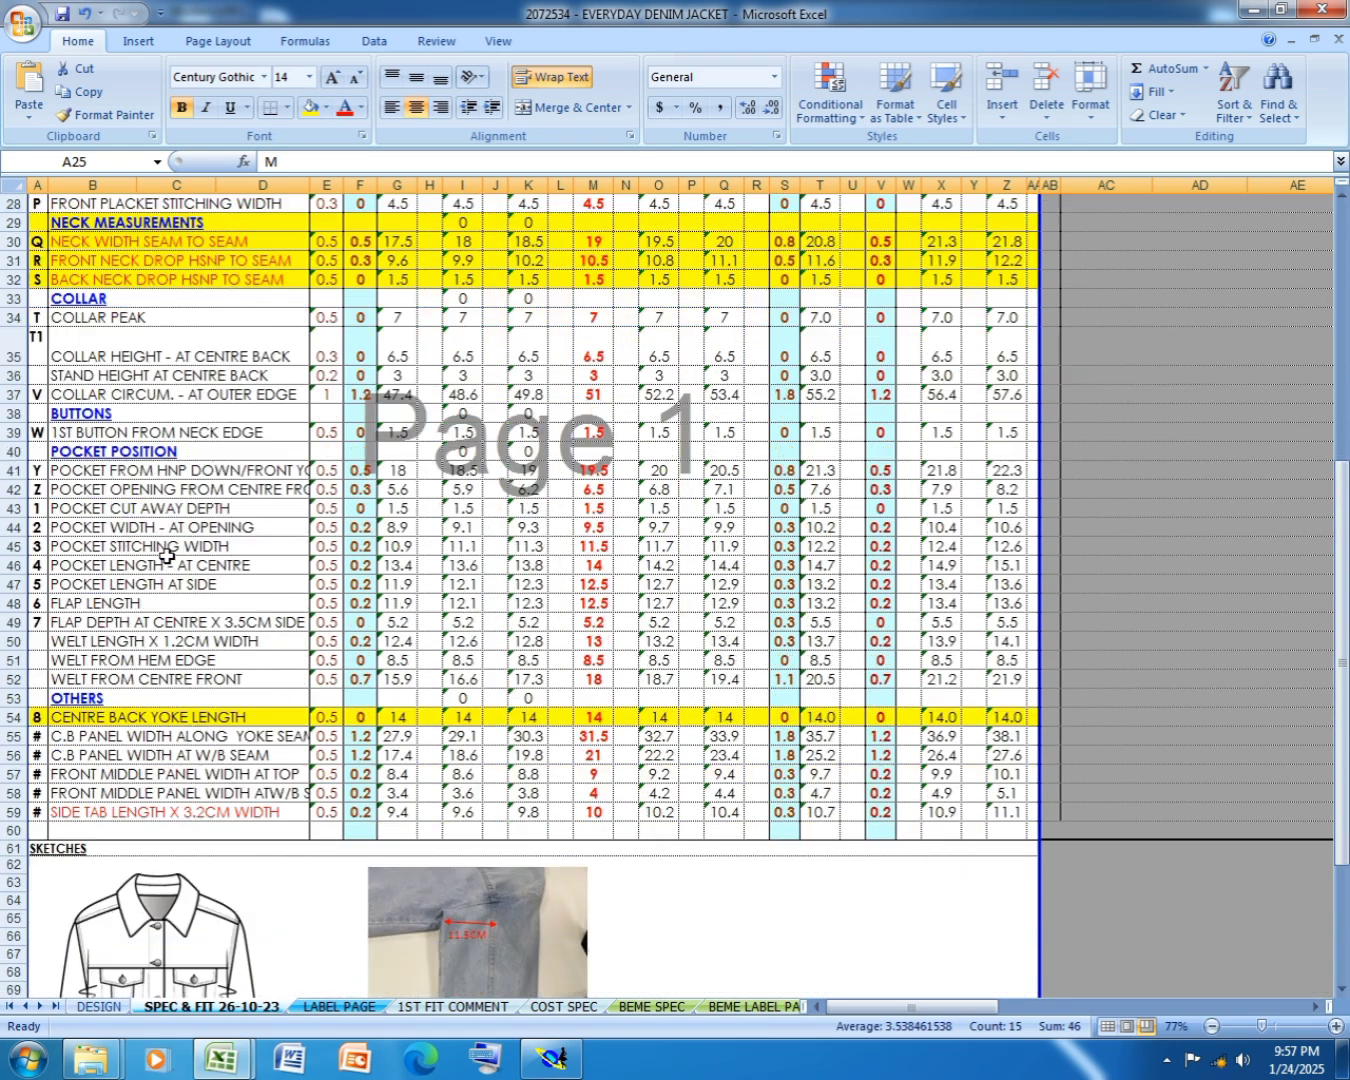
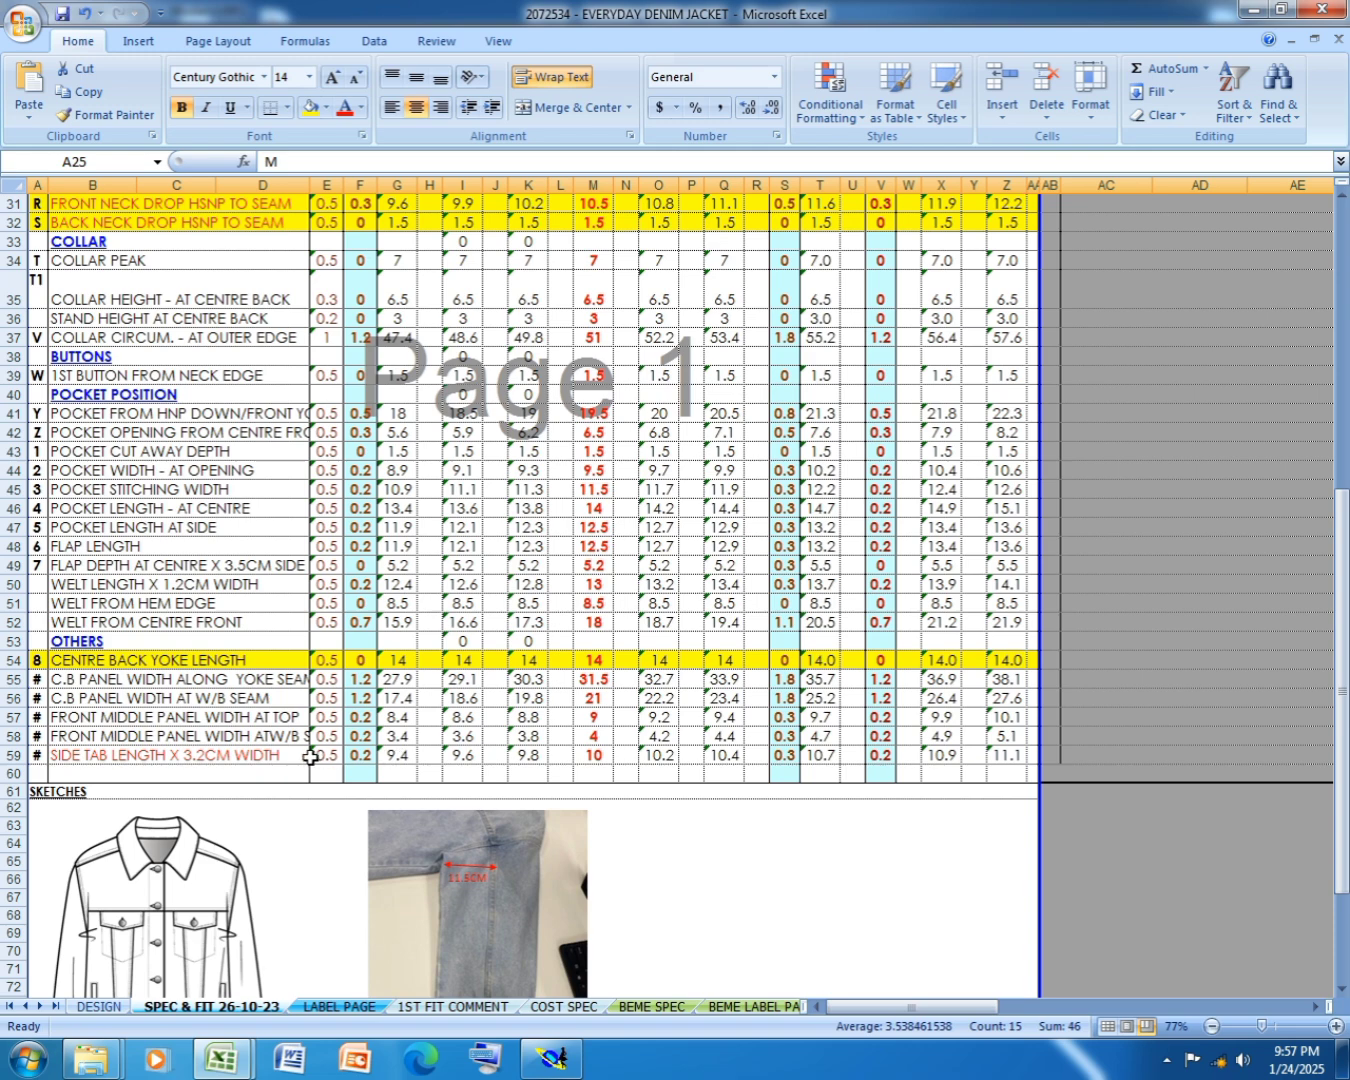
{"action": "scroll", "coordinate": [323, 232], "scroll_direction": "up", "scroll_amount": 10}
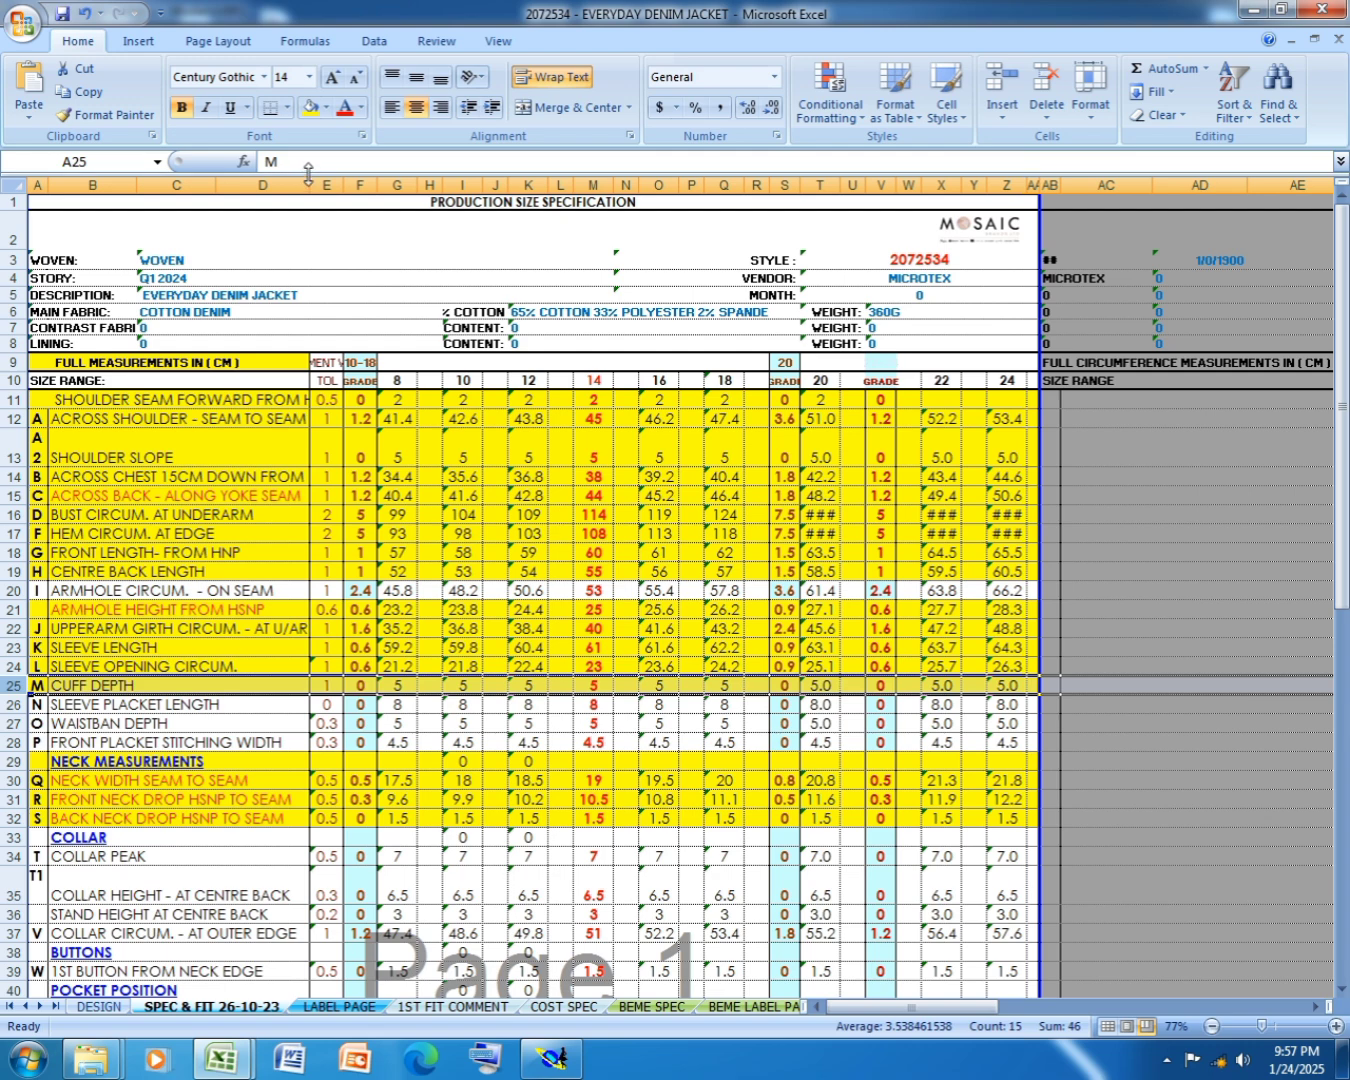
{"action": "left_click_drag", "start_coordinate": [310, 189], "coordinate": [357, 191]}
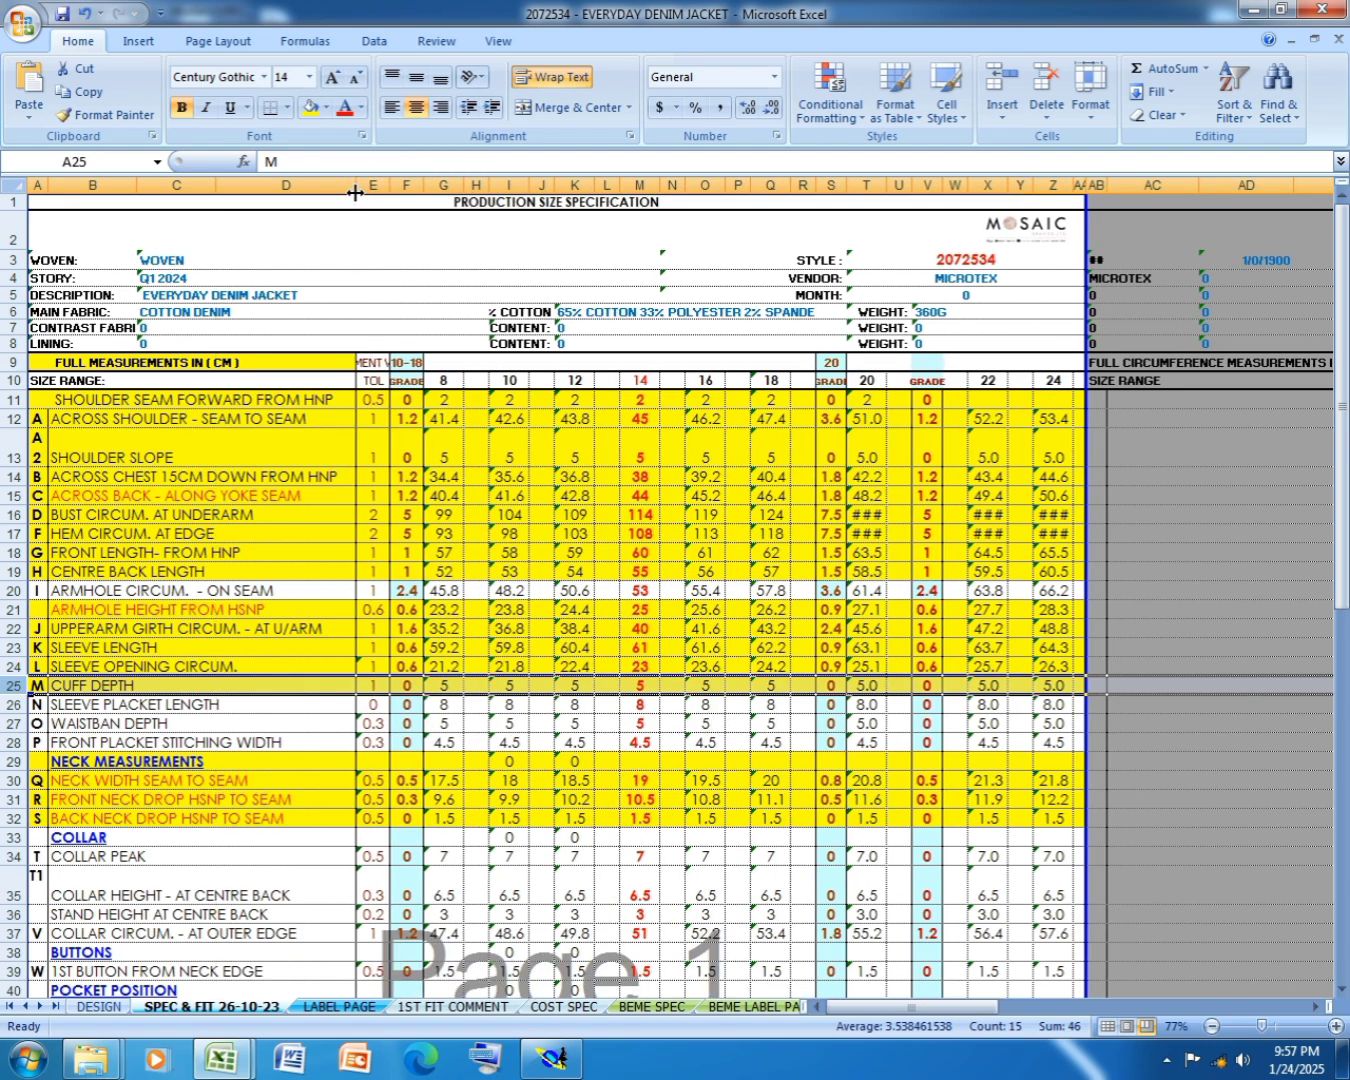
- Fill the armhole circumference row, row 20, with yellow
{"action": "scroll", "coordinate": [355, 193], "scroll_direction": "down", "scroll_amount": 3}
{"action": "scroll", "coordinate": [356, 194], "scroll_direction": "down", "scroll_amount": 7}
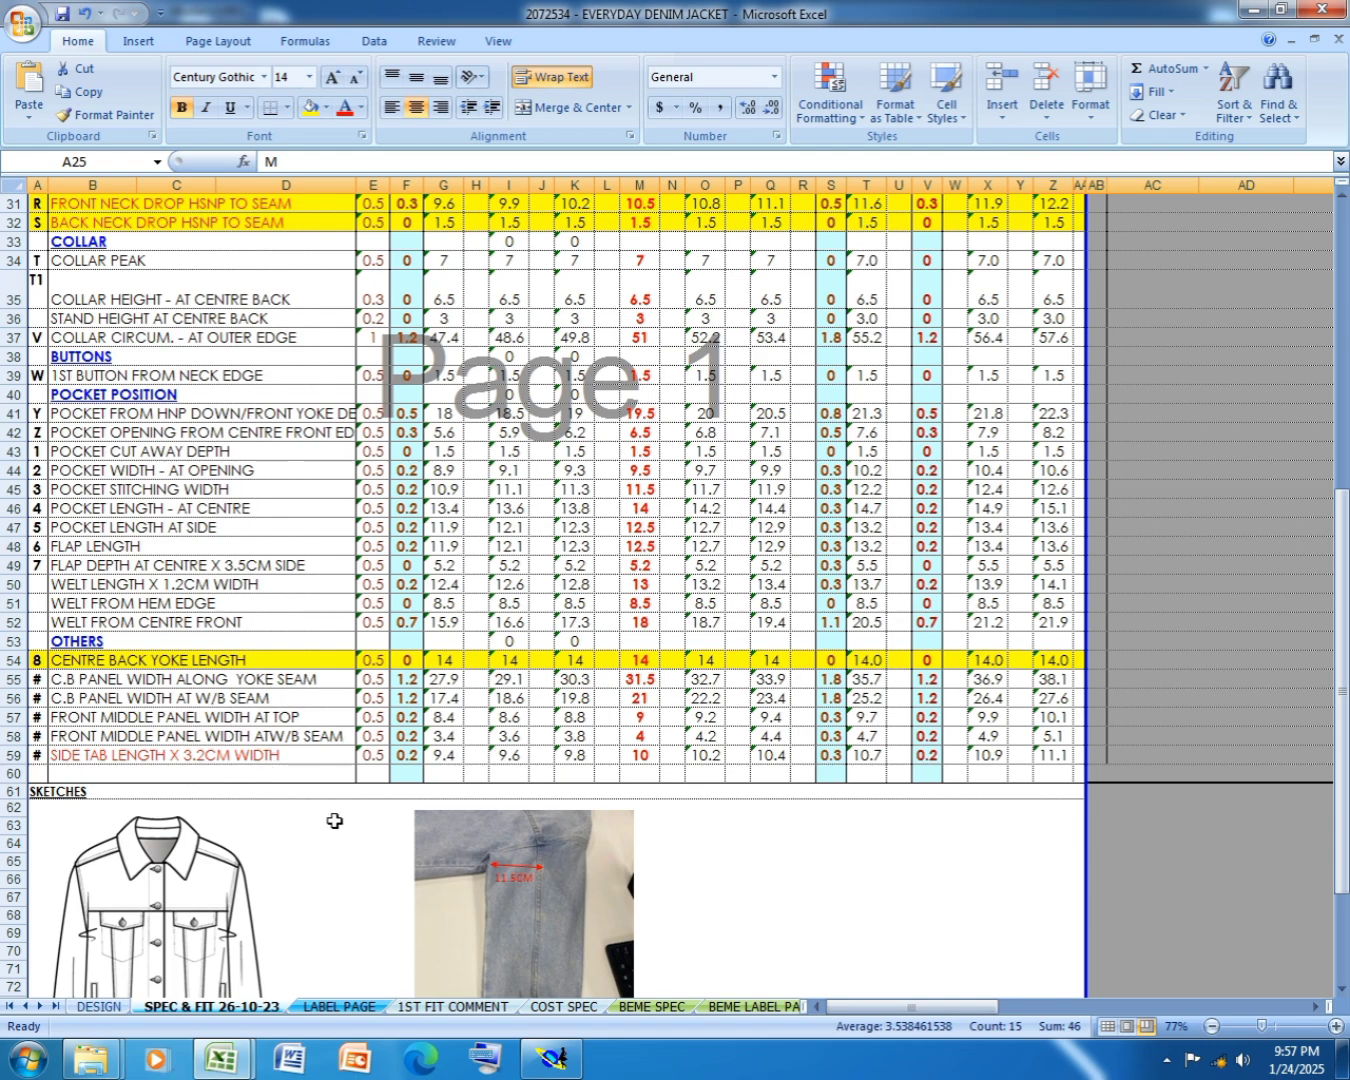
{"action": "scroll", "coordinate": [334, 819], "scroll_direction": "up", "scroll_amount": 6}
{"action": "scroll", "coordinate": [334, 820], "scroll_direction": "up", "scroll_amount": 4}
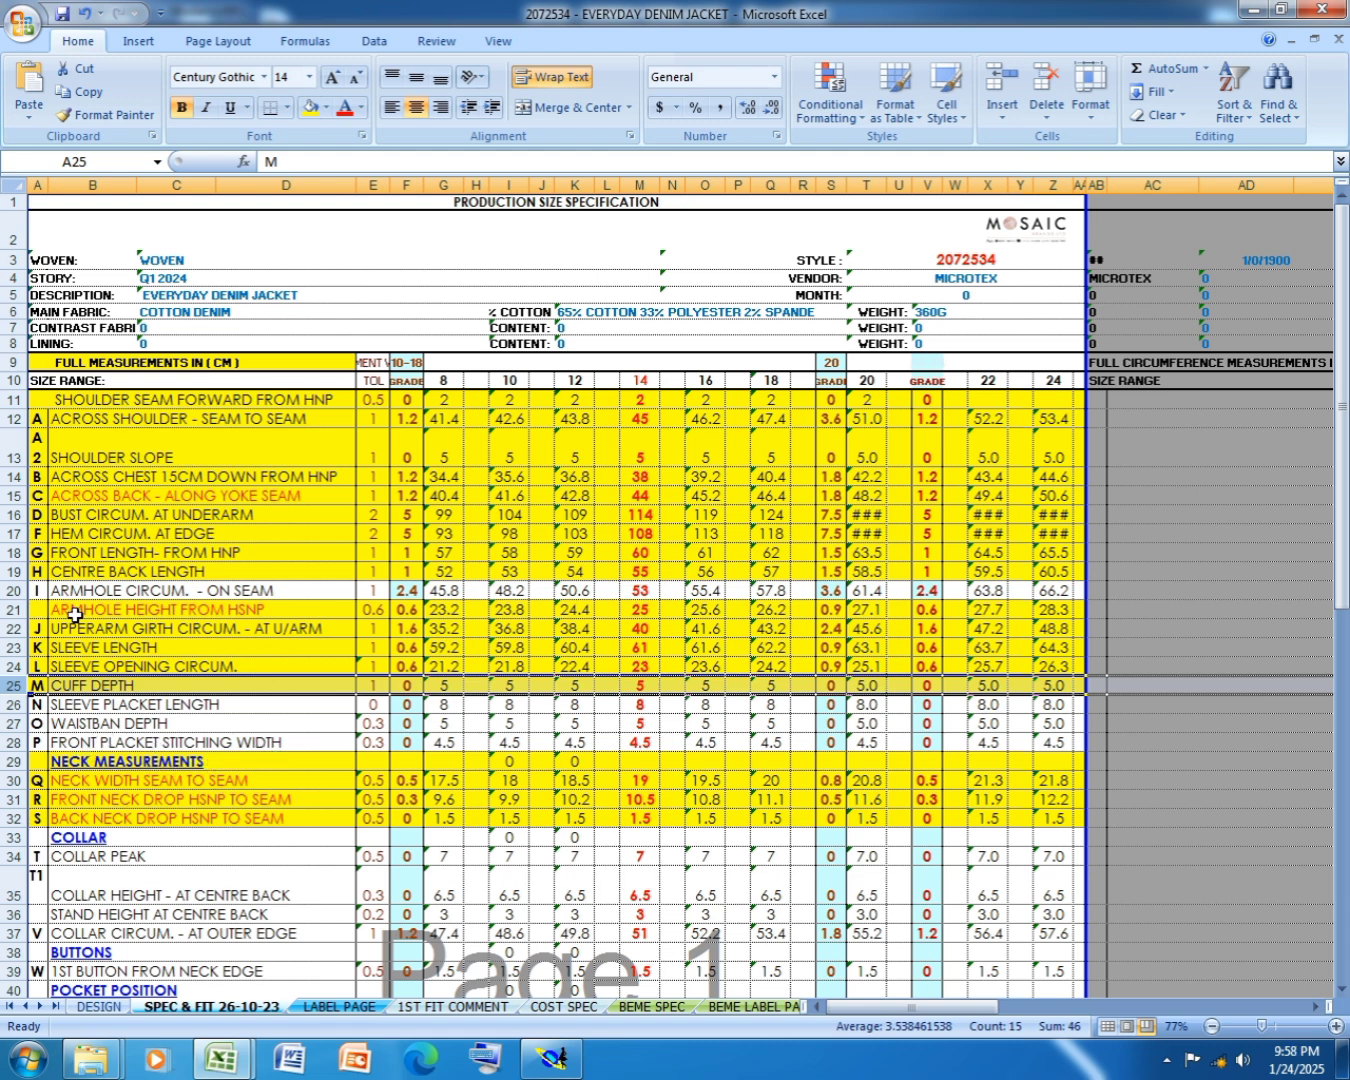
{"action": "right_click", "coordinate": [20, 592]}
{"action": "key", "text": "Escape"}
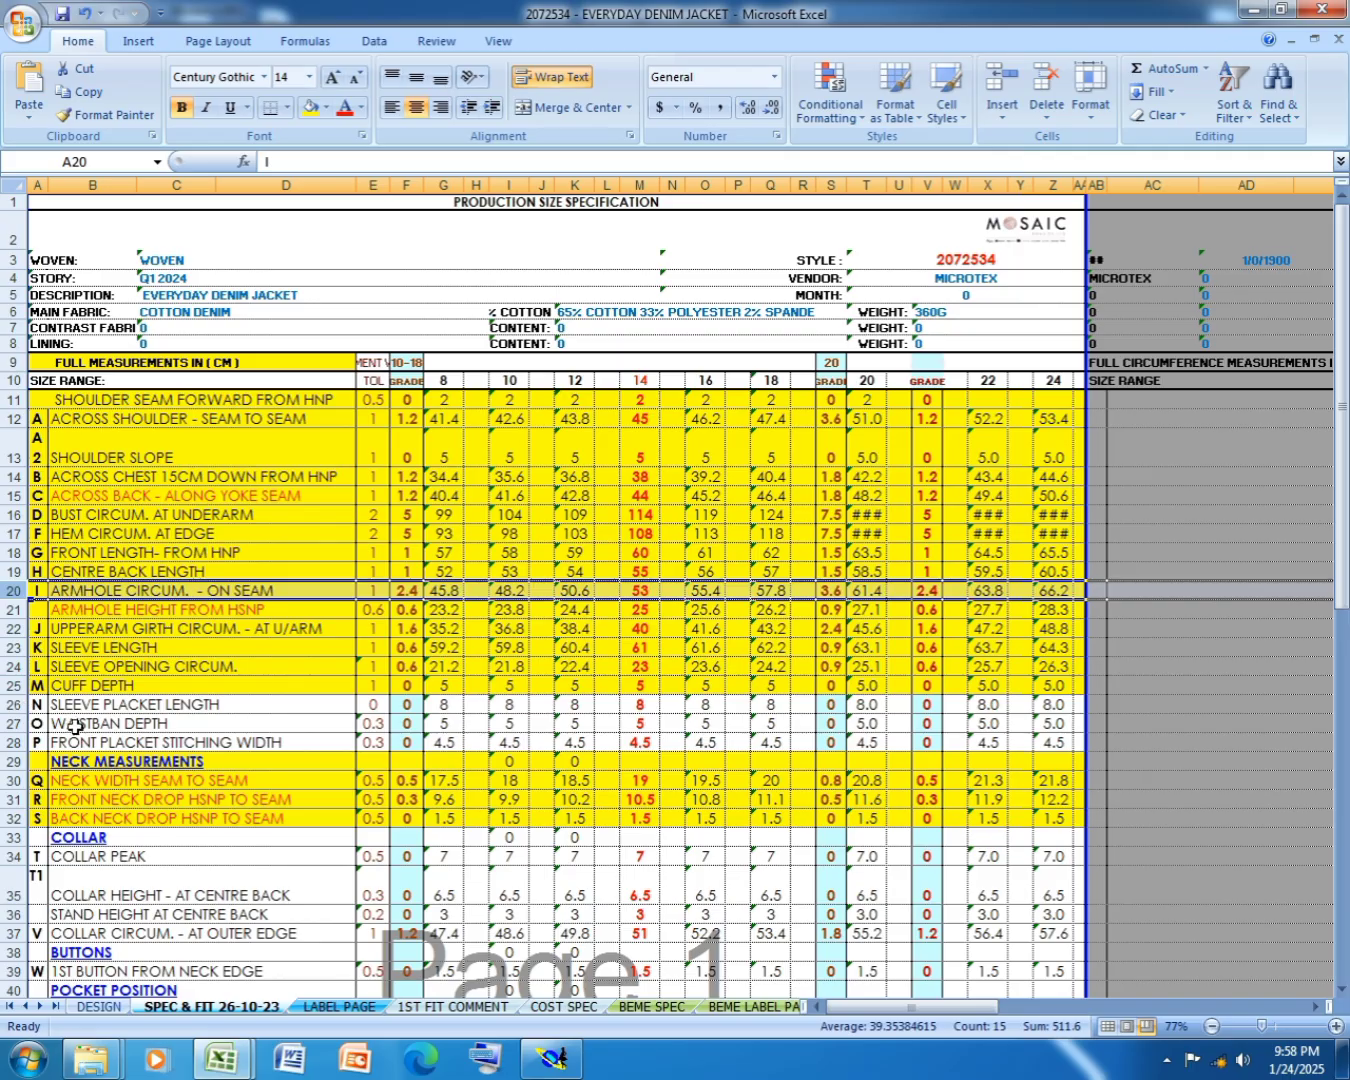
- Return to Modaris and draw an uncurved Bezier underarm line from the inner cuff line's upper end to the slanted cap line's upper end
{"action": "left_click", "coordinate": [551, 1057]}
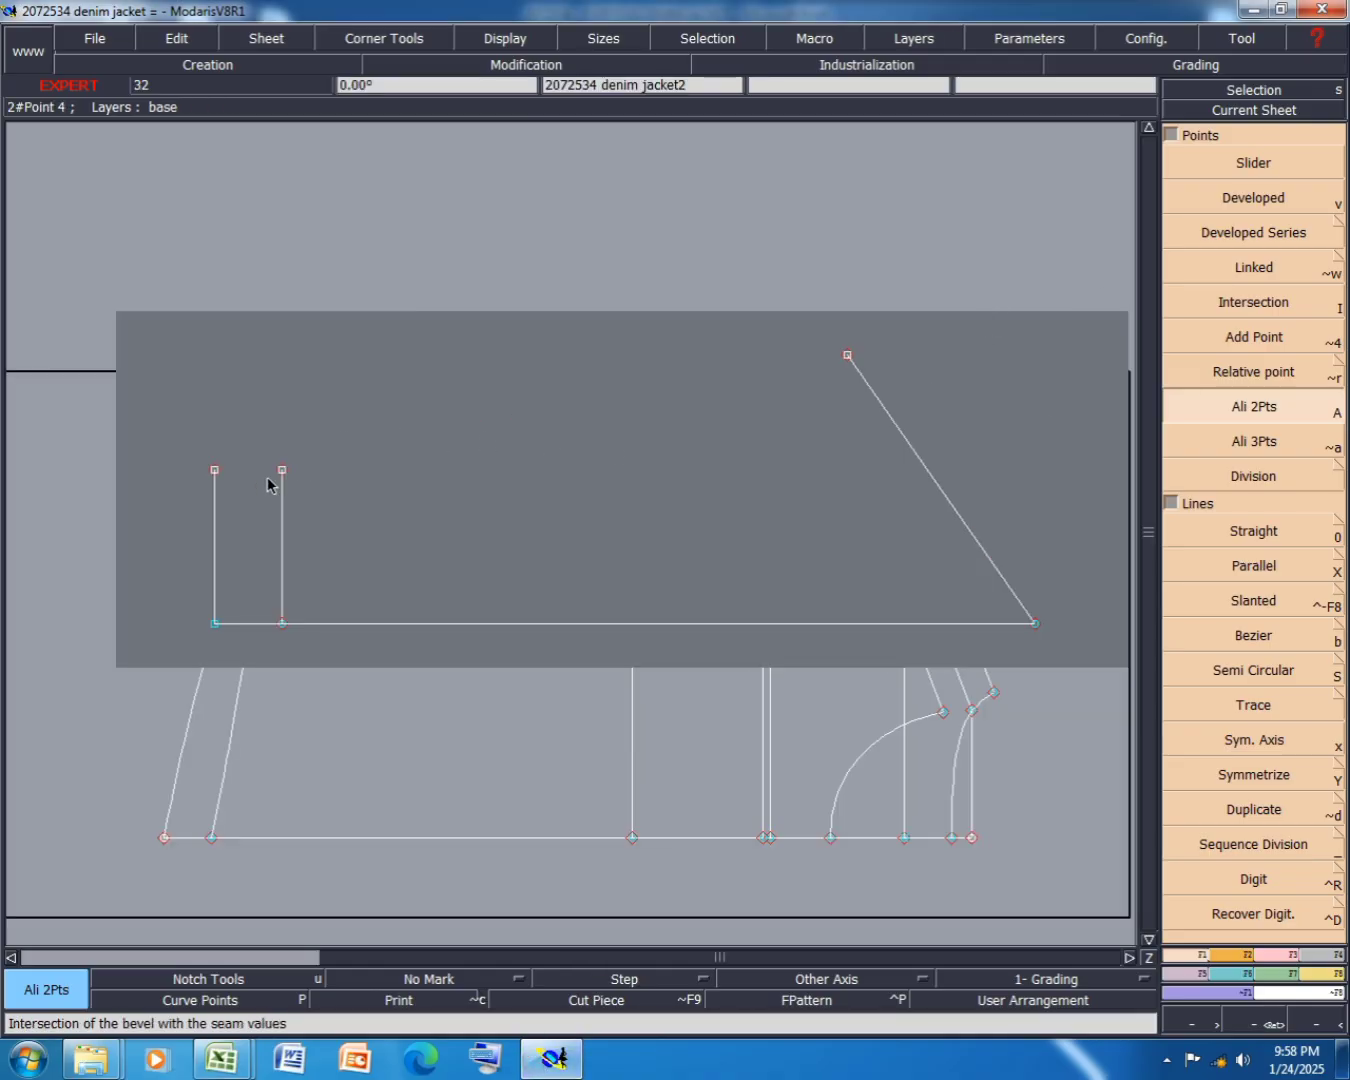
{"action": "left_click", "coordinate": [1268, 636]}
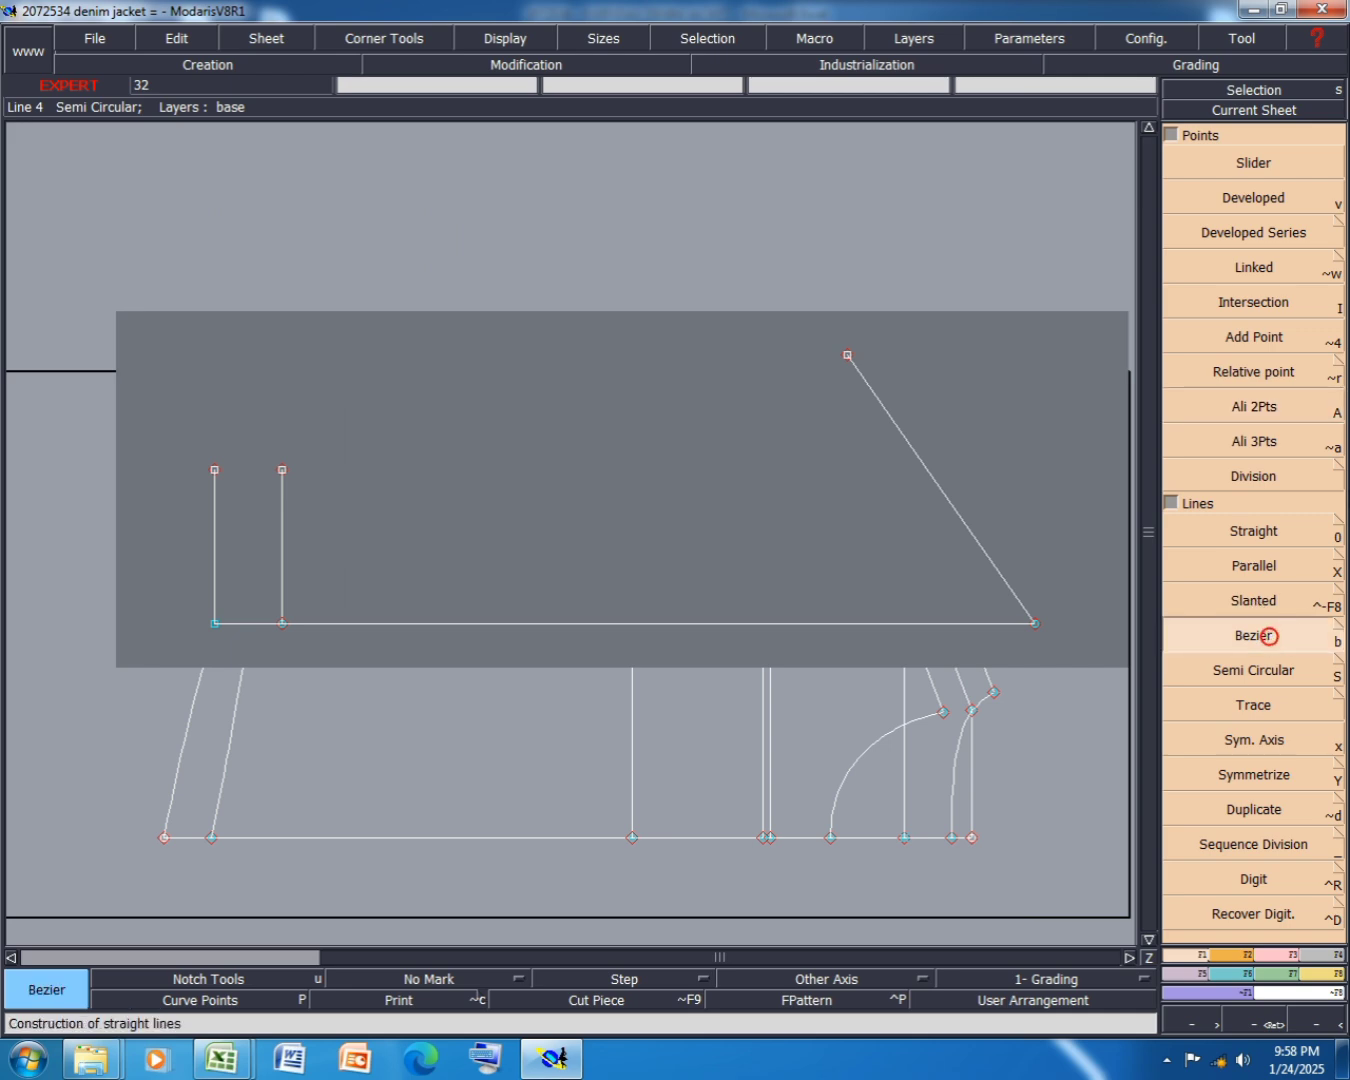
{"action": "left_click", "coordinate": [283, 470]}
{"action": "left_click", "coordinate": [847, 356]}
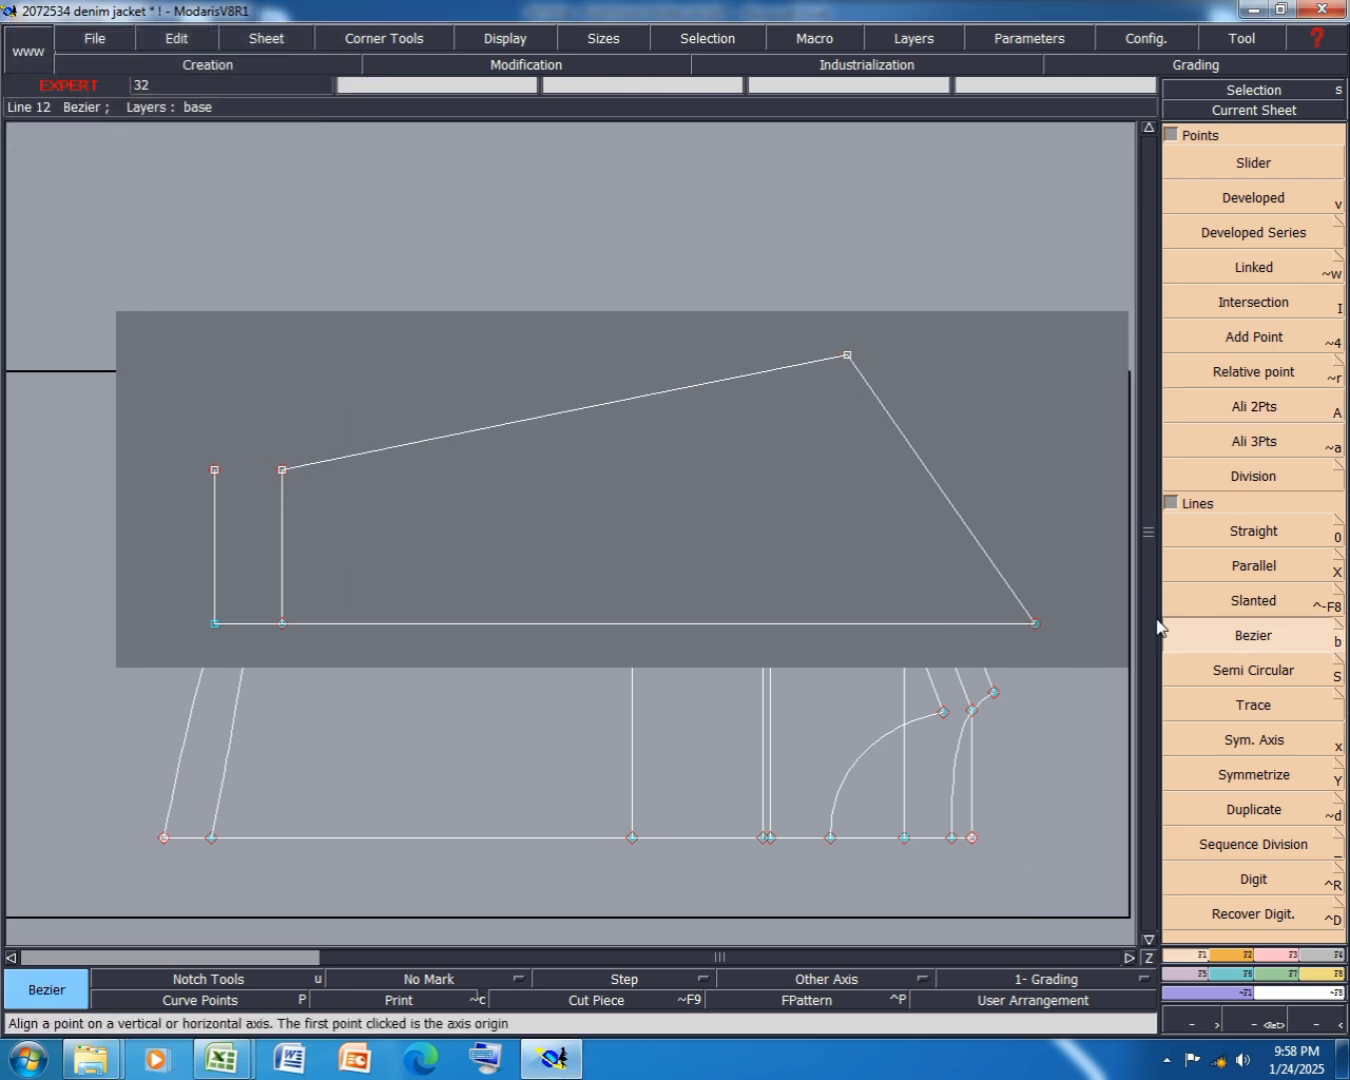
{"action": "left_click", "coordinate": [1166, 1058]}
{"action": "left_click", "coordinate": [1131, 952]}
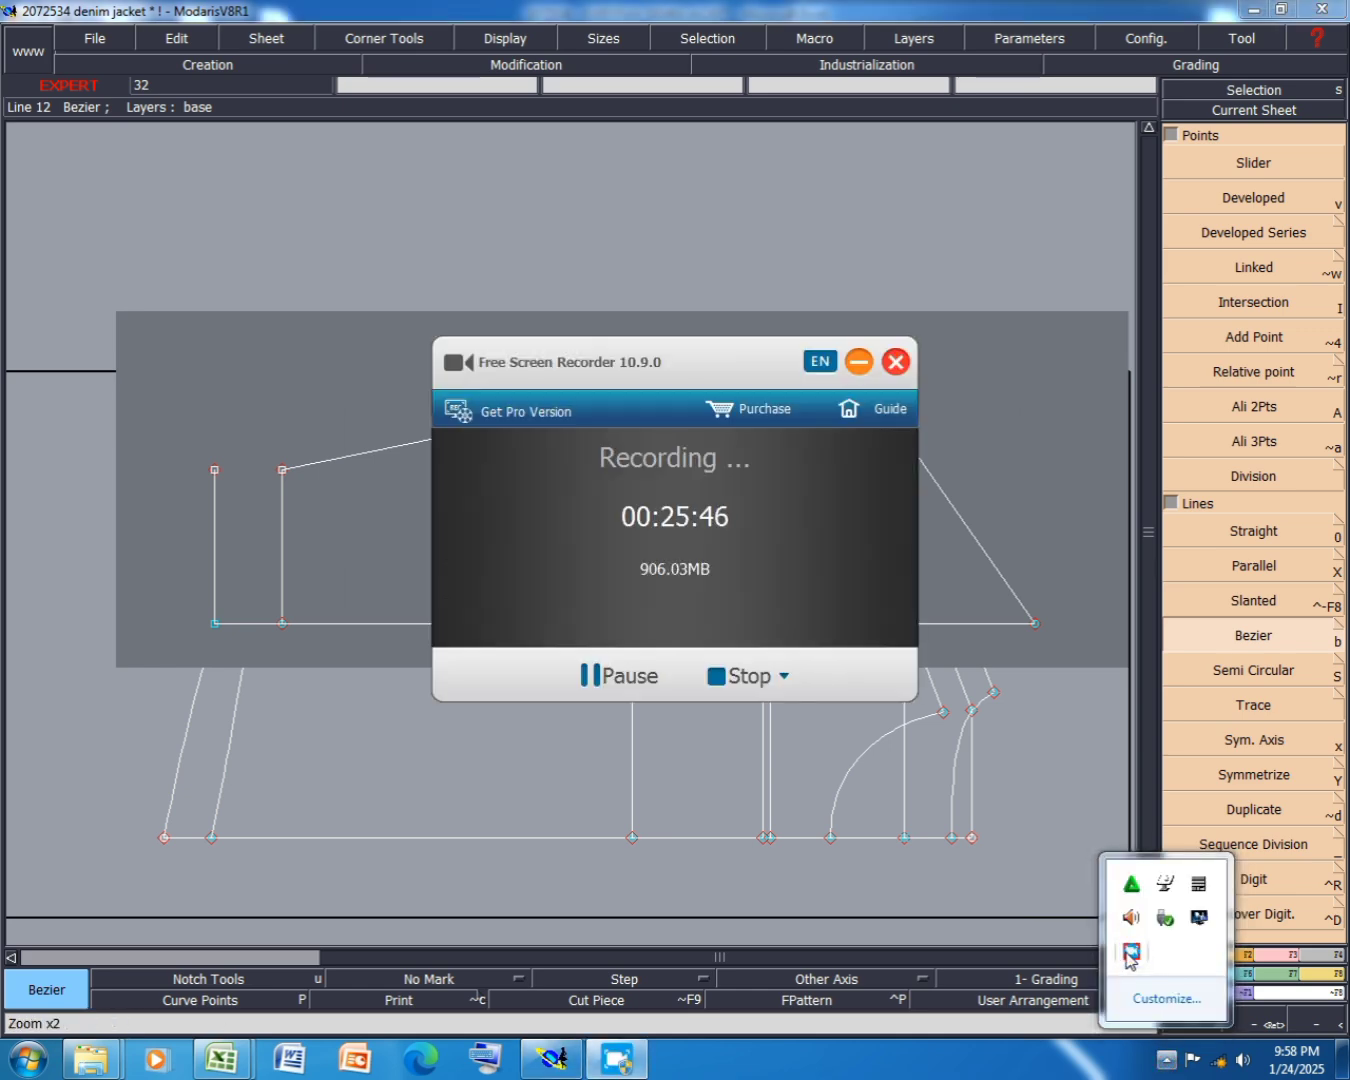
{"action": "left_click", "coordinate": [858, 362]}
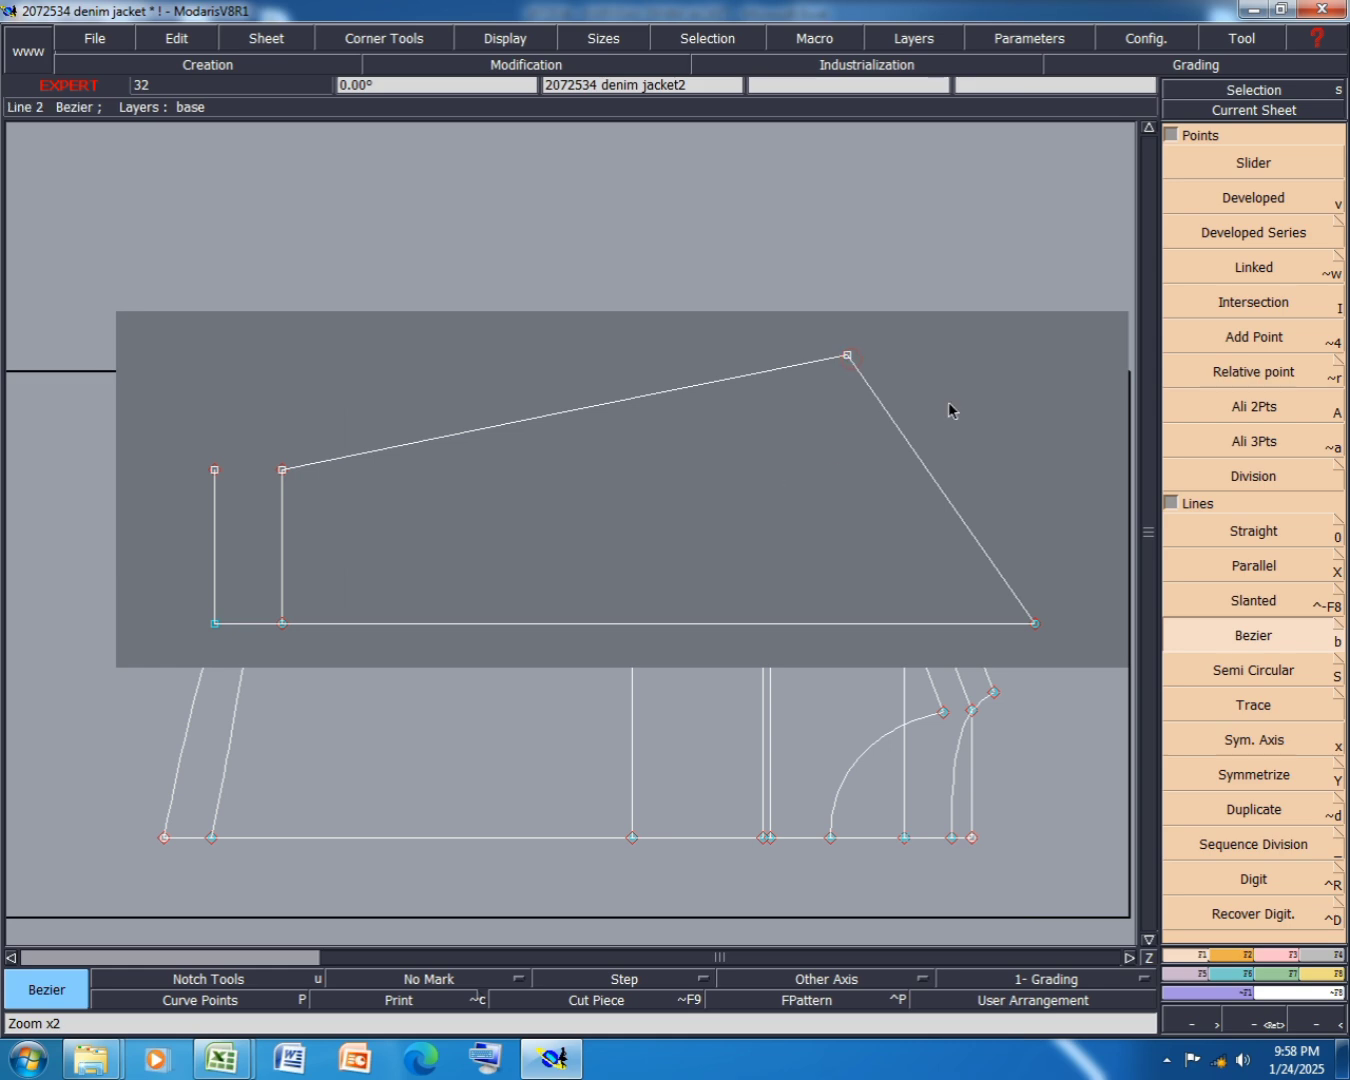
- Display the curve handles and reshape the slanted cap line into an S-curve, hollow near the underarm and rounded near the fold line
{"action": "left_click", "coordinate": [532, 40]}
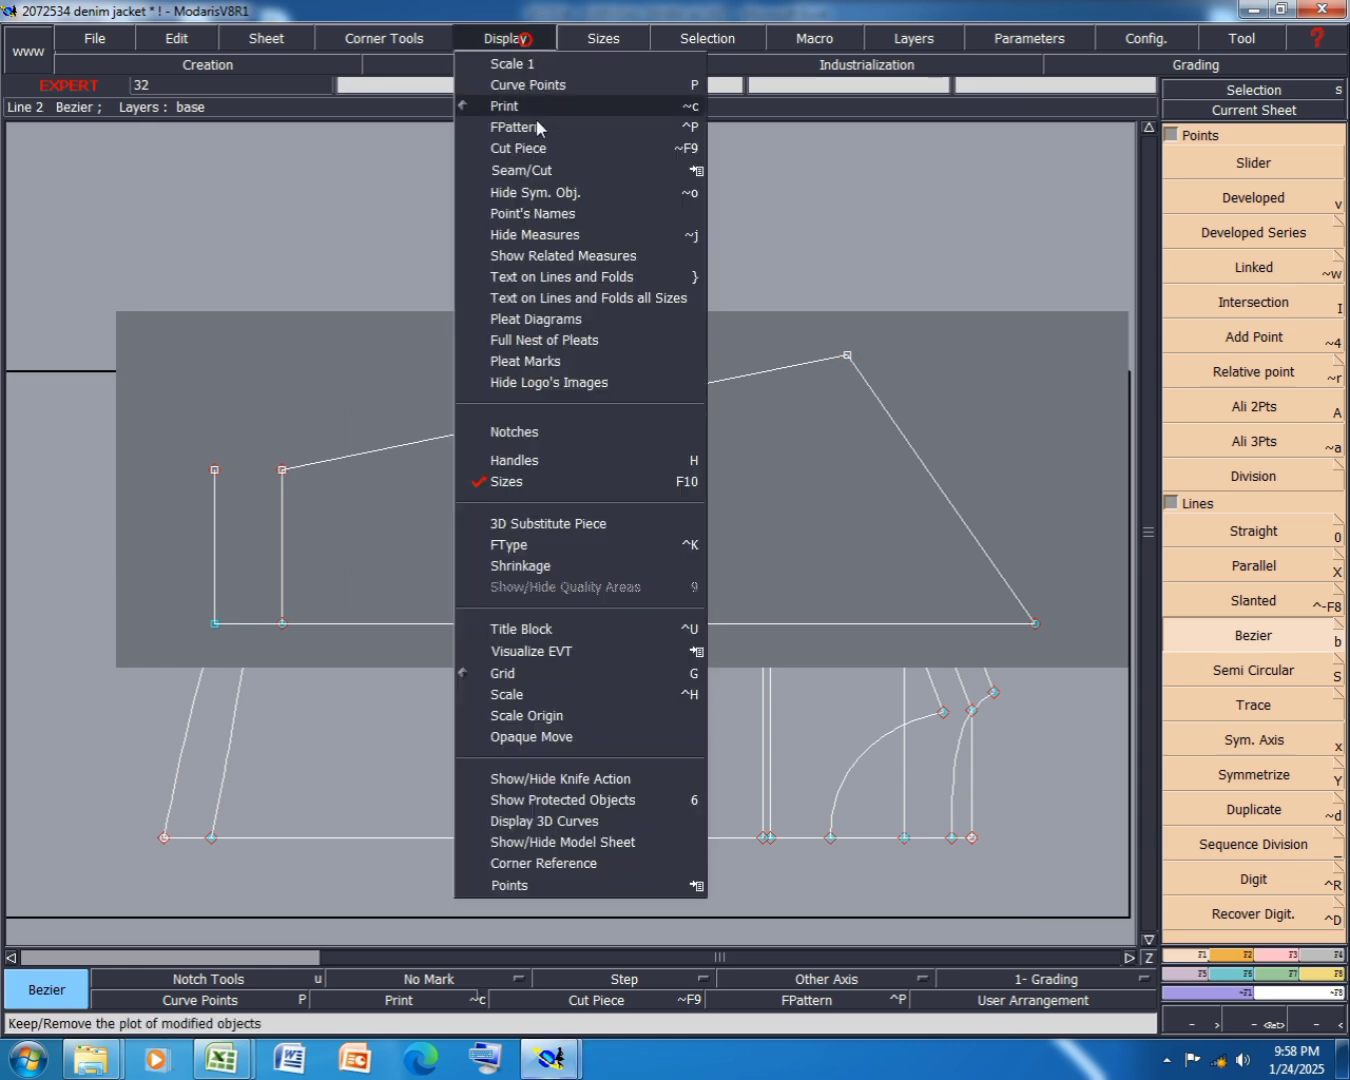
{"action": "left_click", "coordinate": [526, 460]}
{"action": "scroll", "coordinate": [985, 491], "scroll_direction": "up", "scroll_amount": 2}
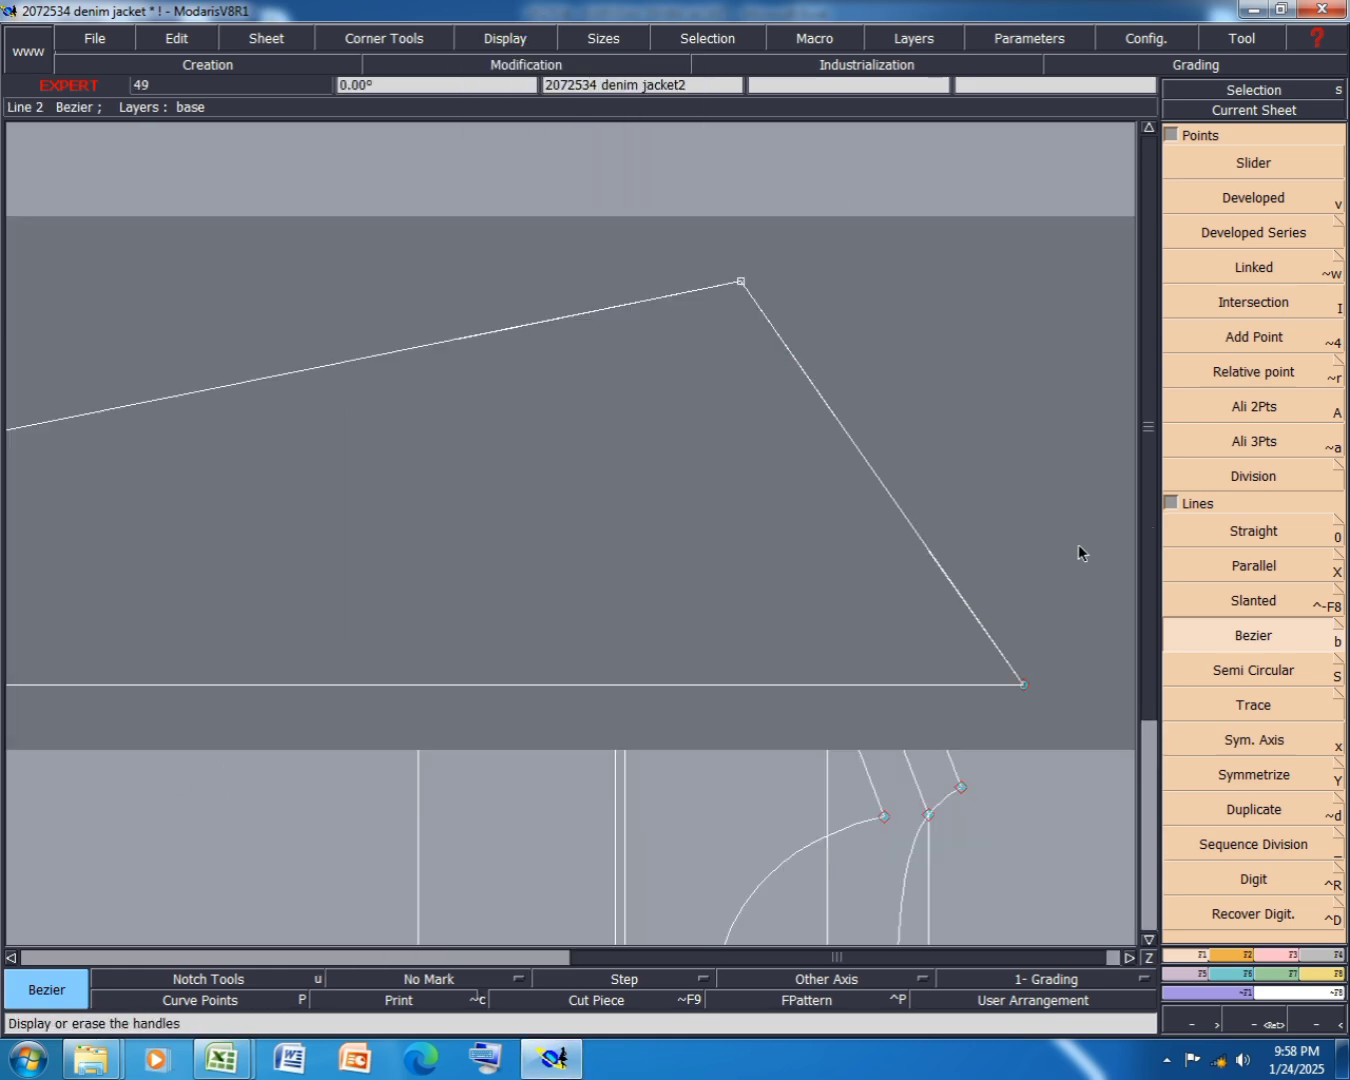
{"action": "left_click", "coordinate": [1270, 955]}
{"action": "left_click", "coordinate": [1252, 470]}
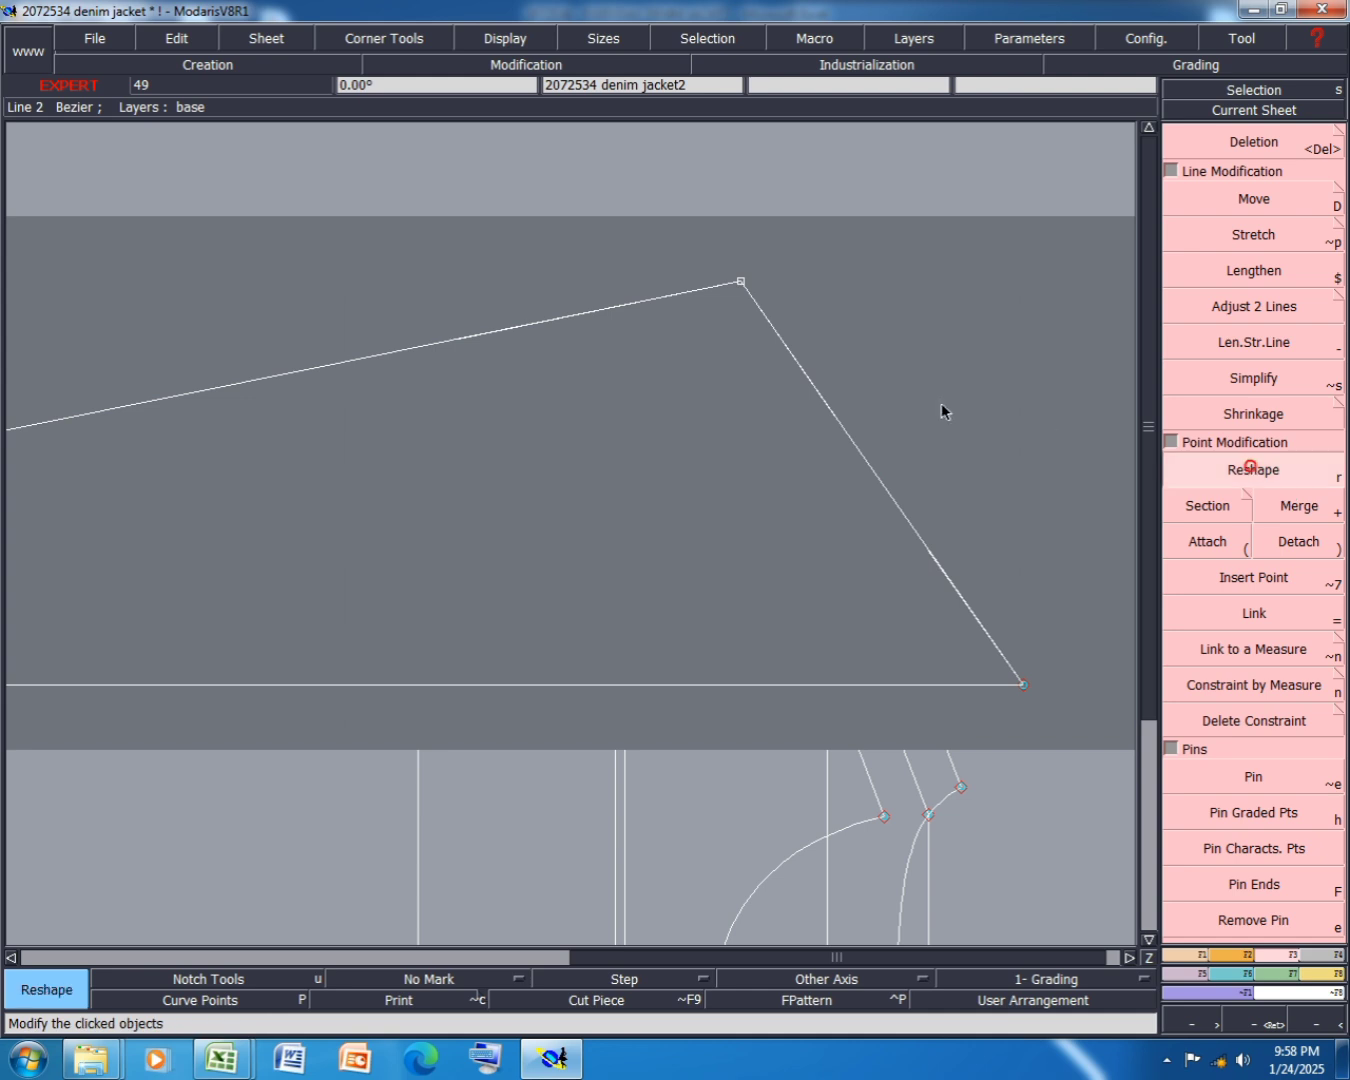
{"action": "left_click", "coordinate": [779, 431]}
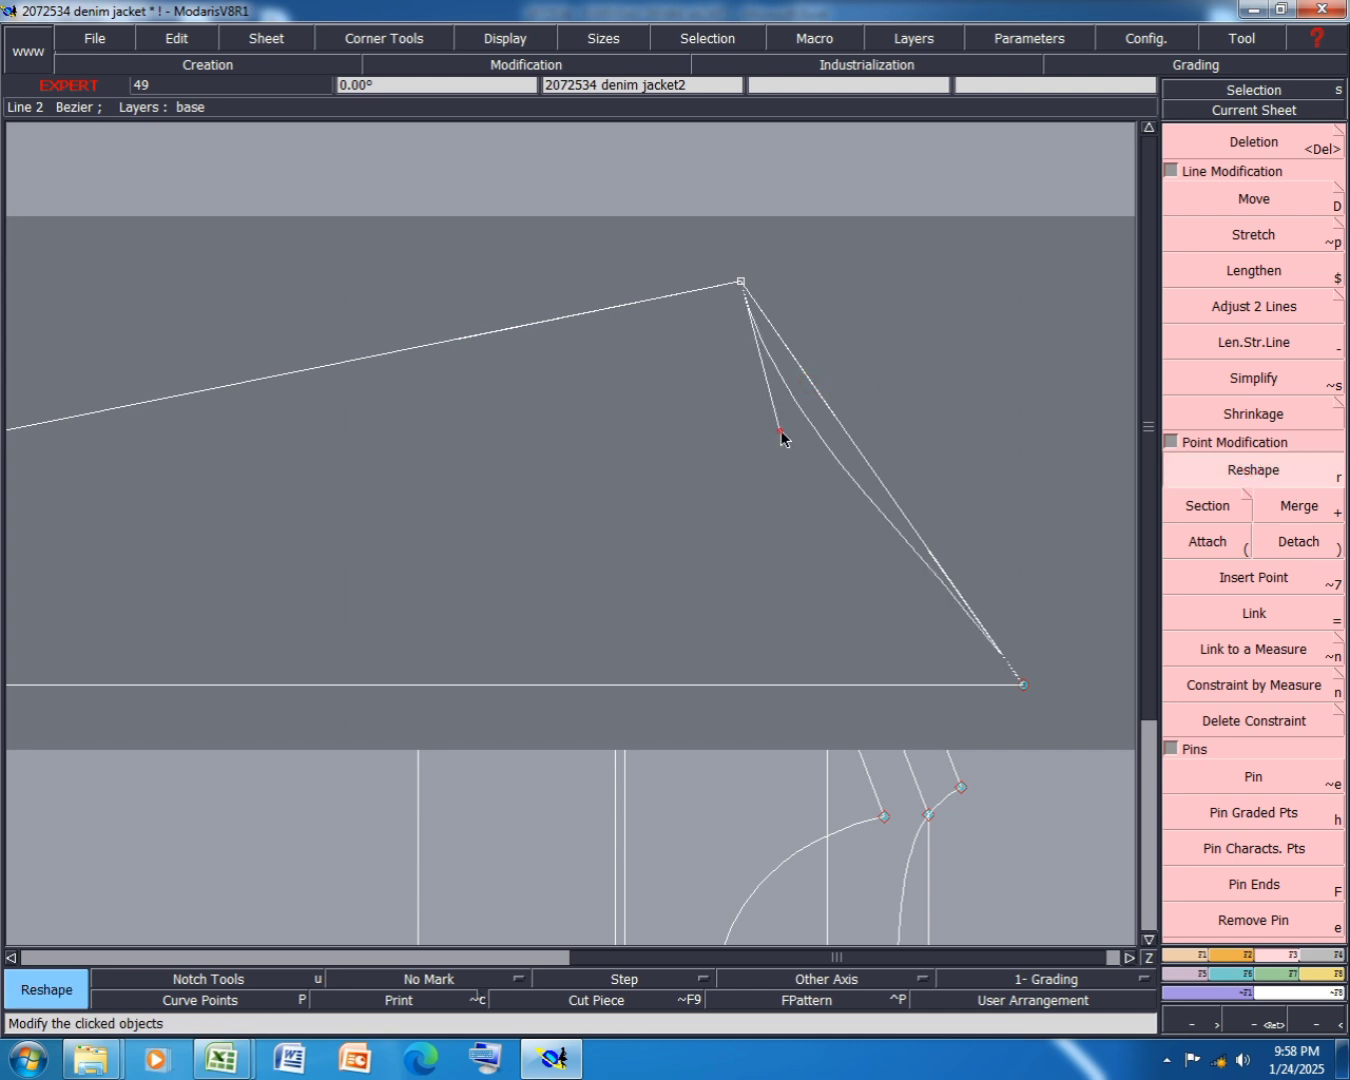
{"action": "left_click", "coordinate": [933, 549]}
{"action": "left_click", "coordinate": [963, 416]}
{"action": "left_click", "coordinate": [963, 415]}
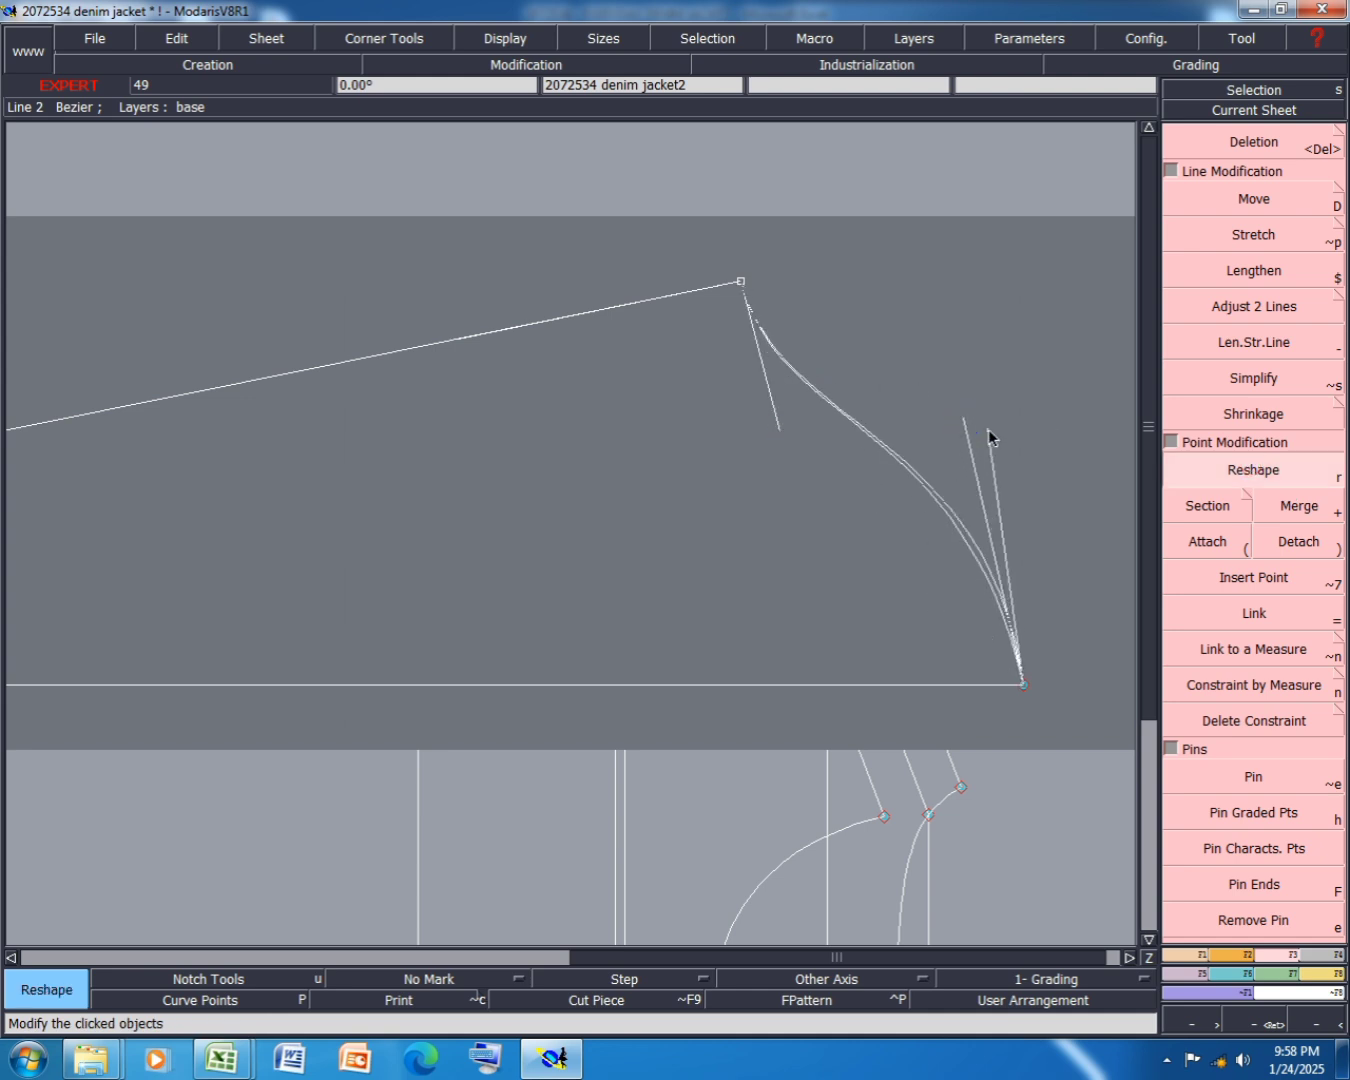
{"action": "left_click", "coordinate": [989, 430]}
{"action": "left_click", "coordinate": [1003, 439]}
- Refine the sleeve cap curve by reshaping the handle at its fold-line end until it stands almost vertical
{"action": "scroll", "coordinate": [594, 439], "scroll_direction": "down", "scroll_amount": 2}
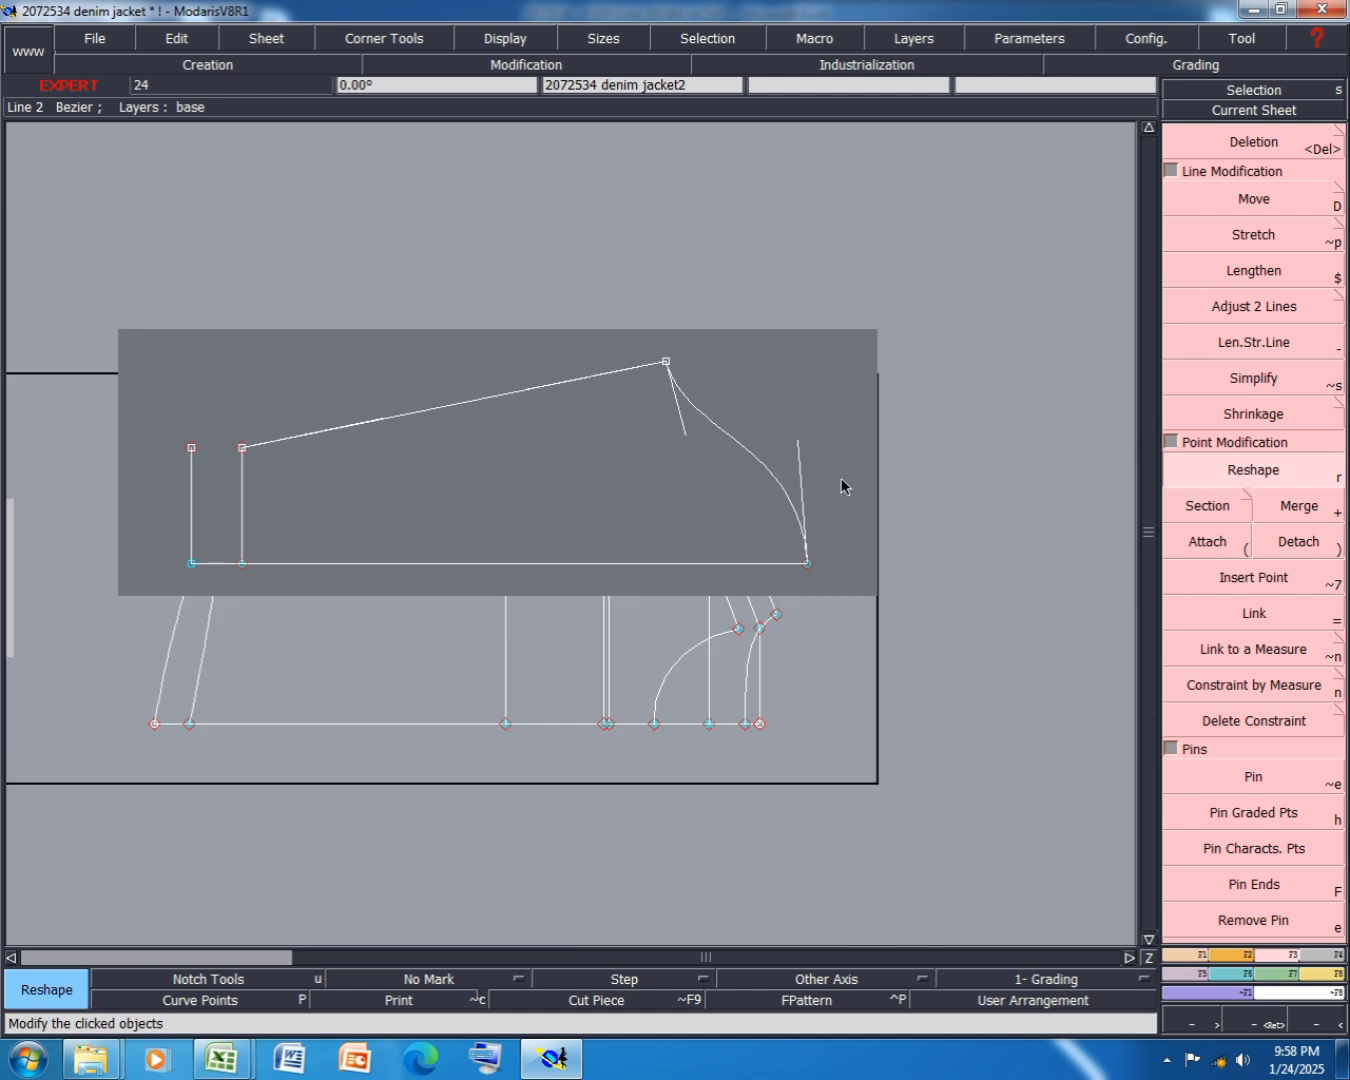
{"action": "scroll", "coordinate": [833, 475], "scroll_direction": "up", "scroll_amount": 3}
{"action": "left_click", "coordinate": [730, 359]}
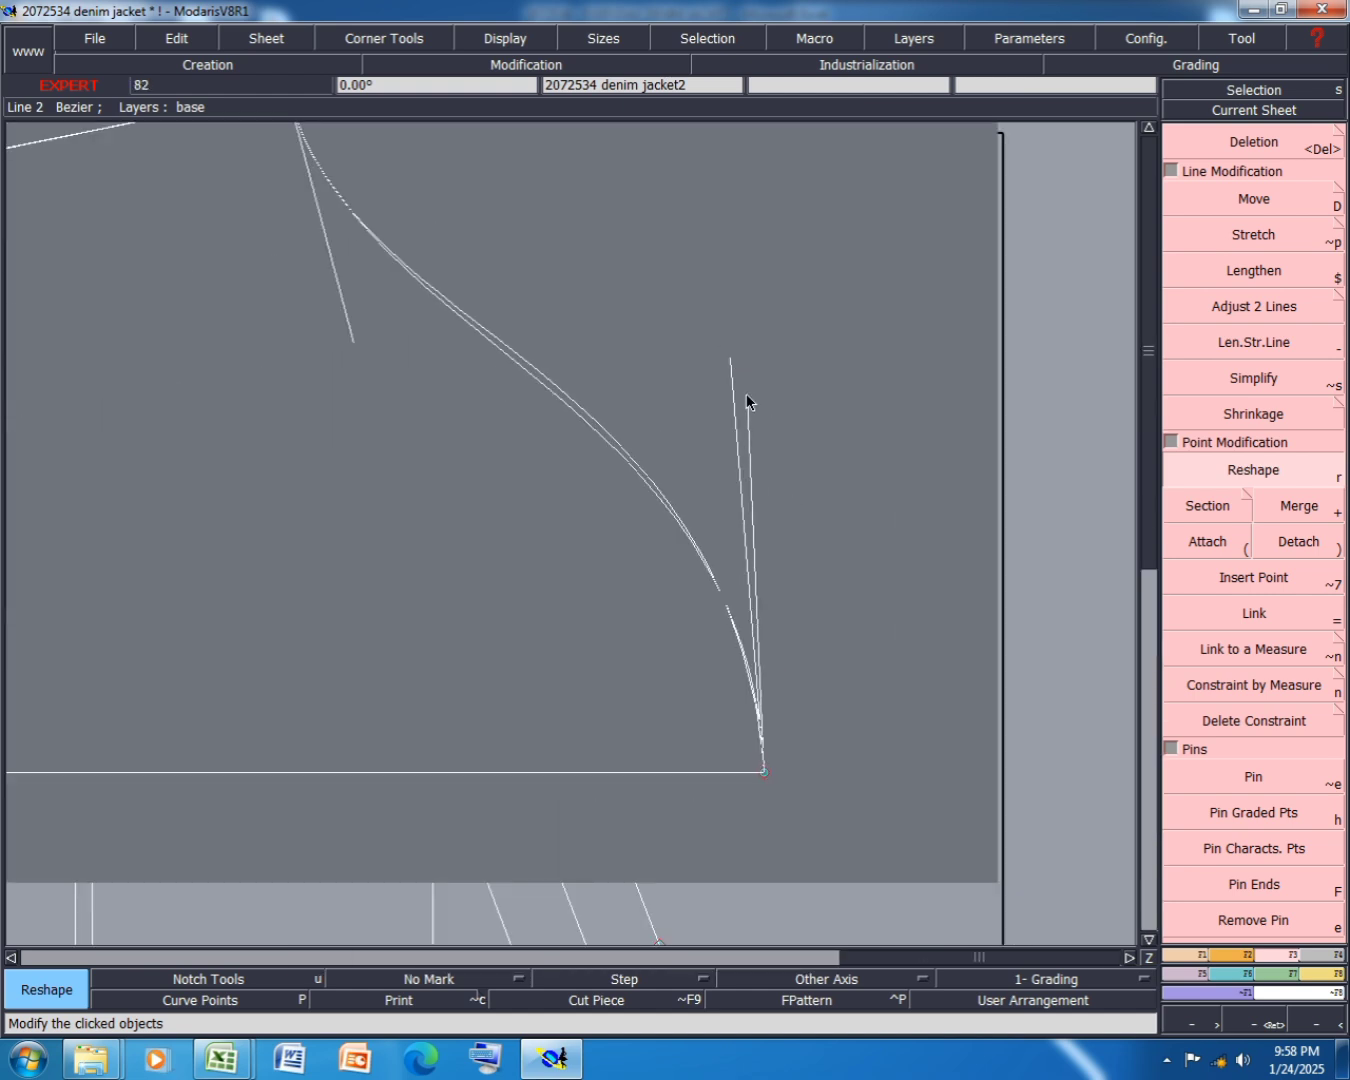
{"action": "left_click", "coordinate": [747, 396]}
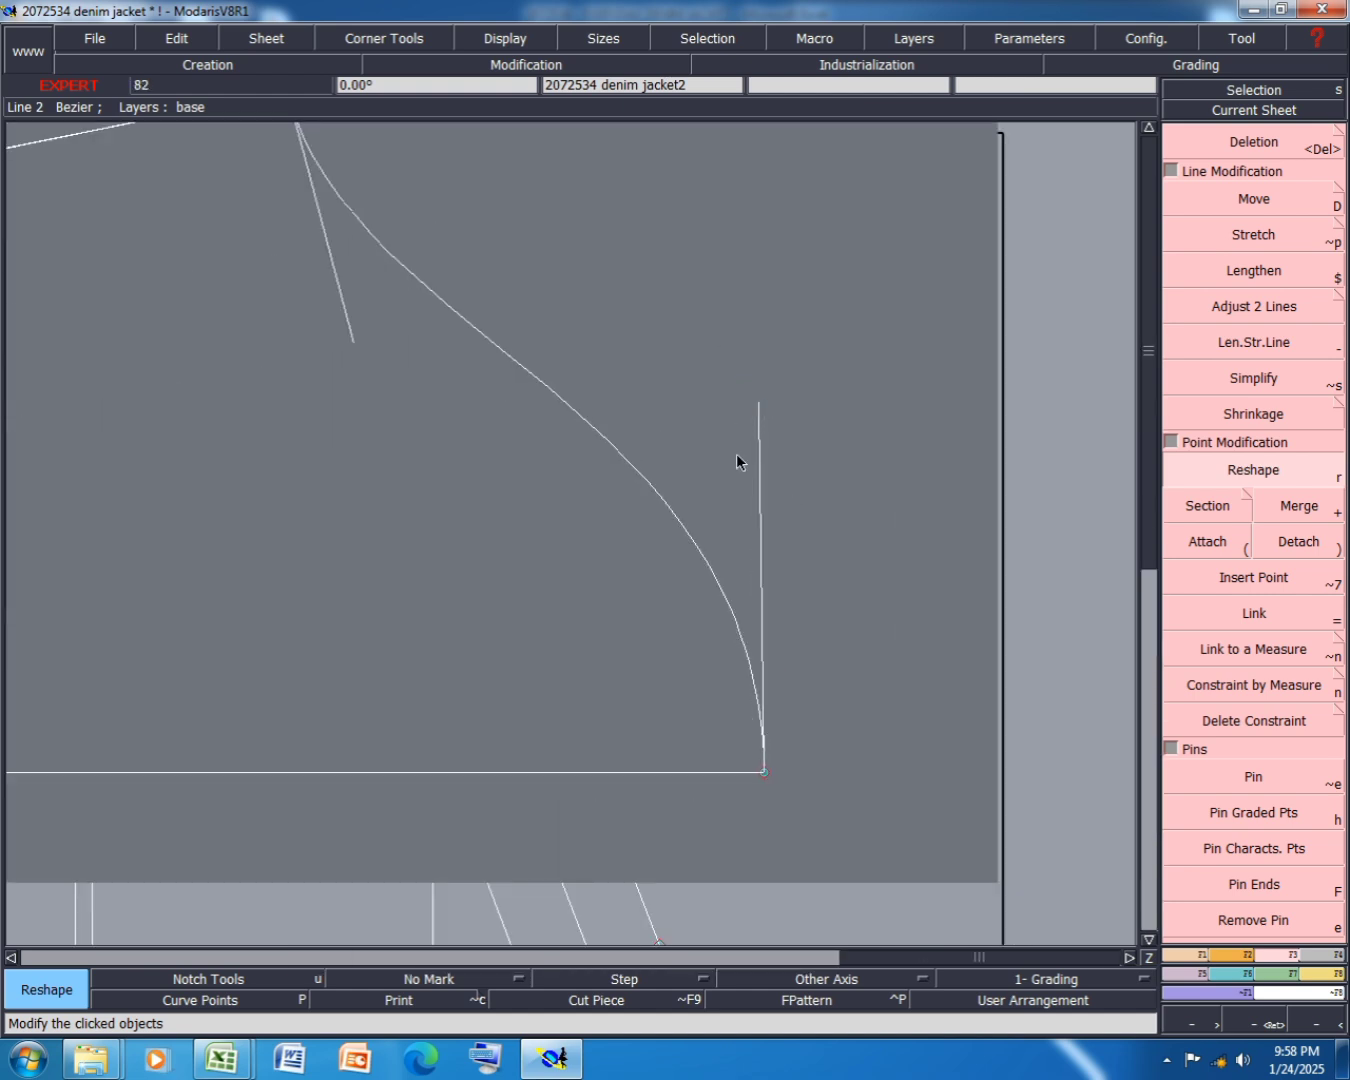
{"action": "scroll", "coordinate": [728, 552], "scroll_direction": "down", "scroll_amount": 2}
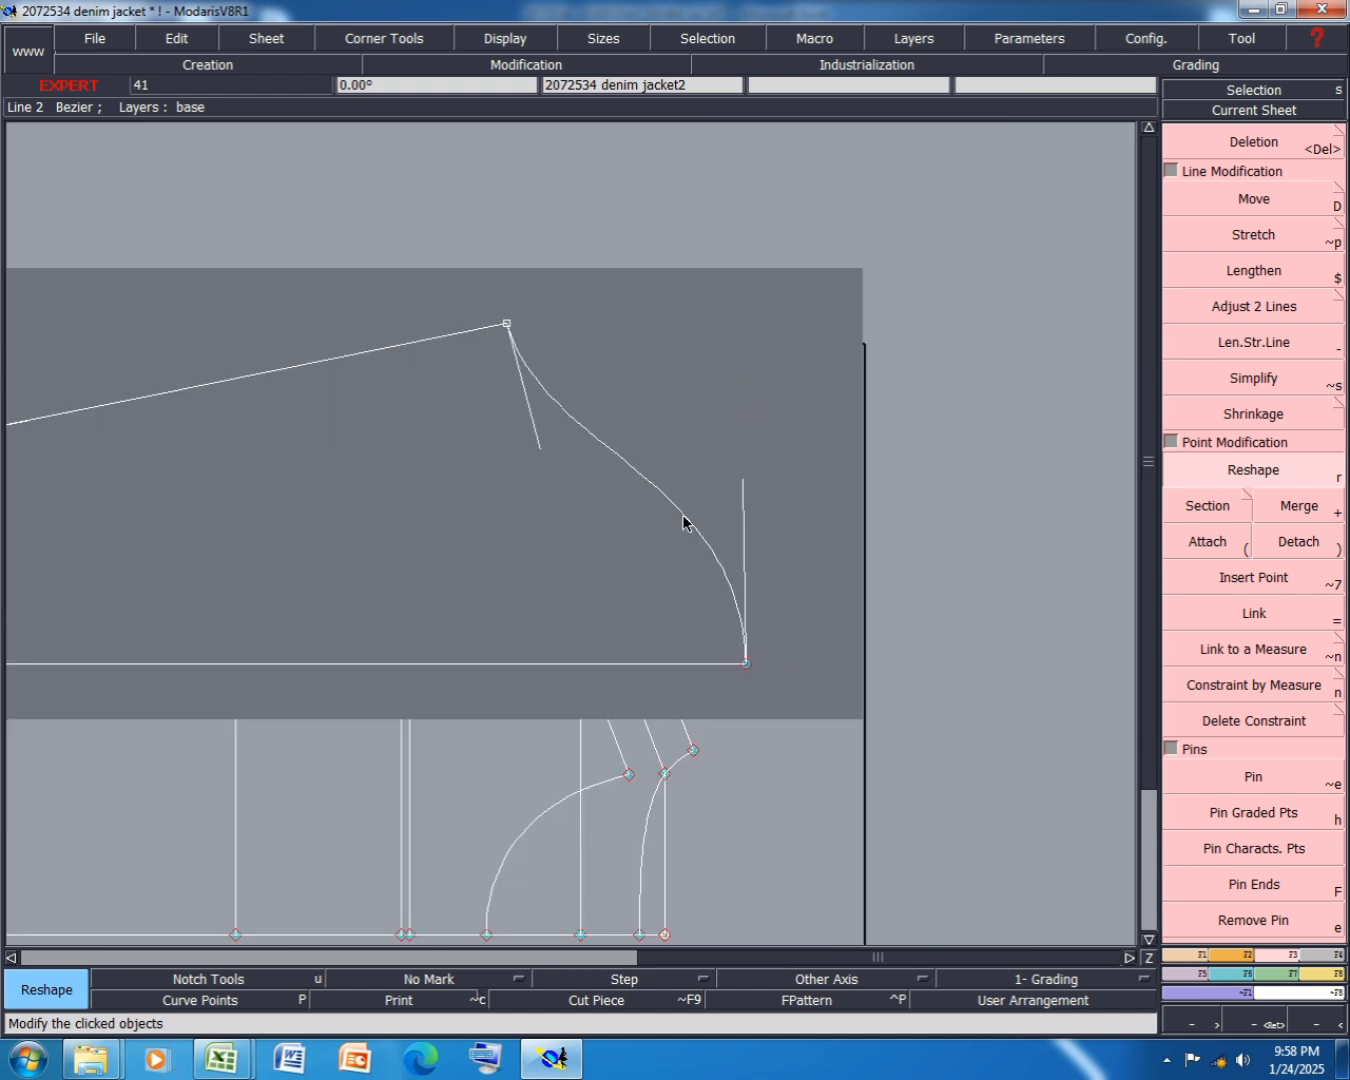
- Draw a second, uncurved Bezier line between the sleeve cap curve's underarm end and its fold-line end
{"action": "key", "text": "b"}
{"action": "left_click", "coordinate": [507, 325]}
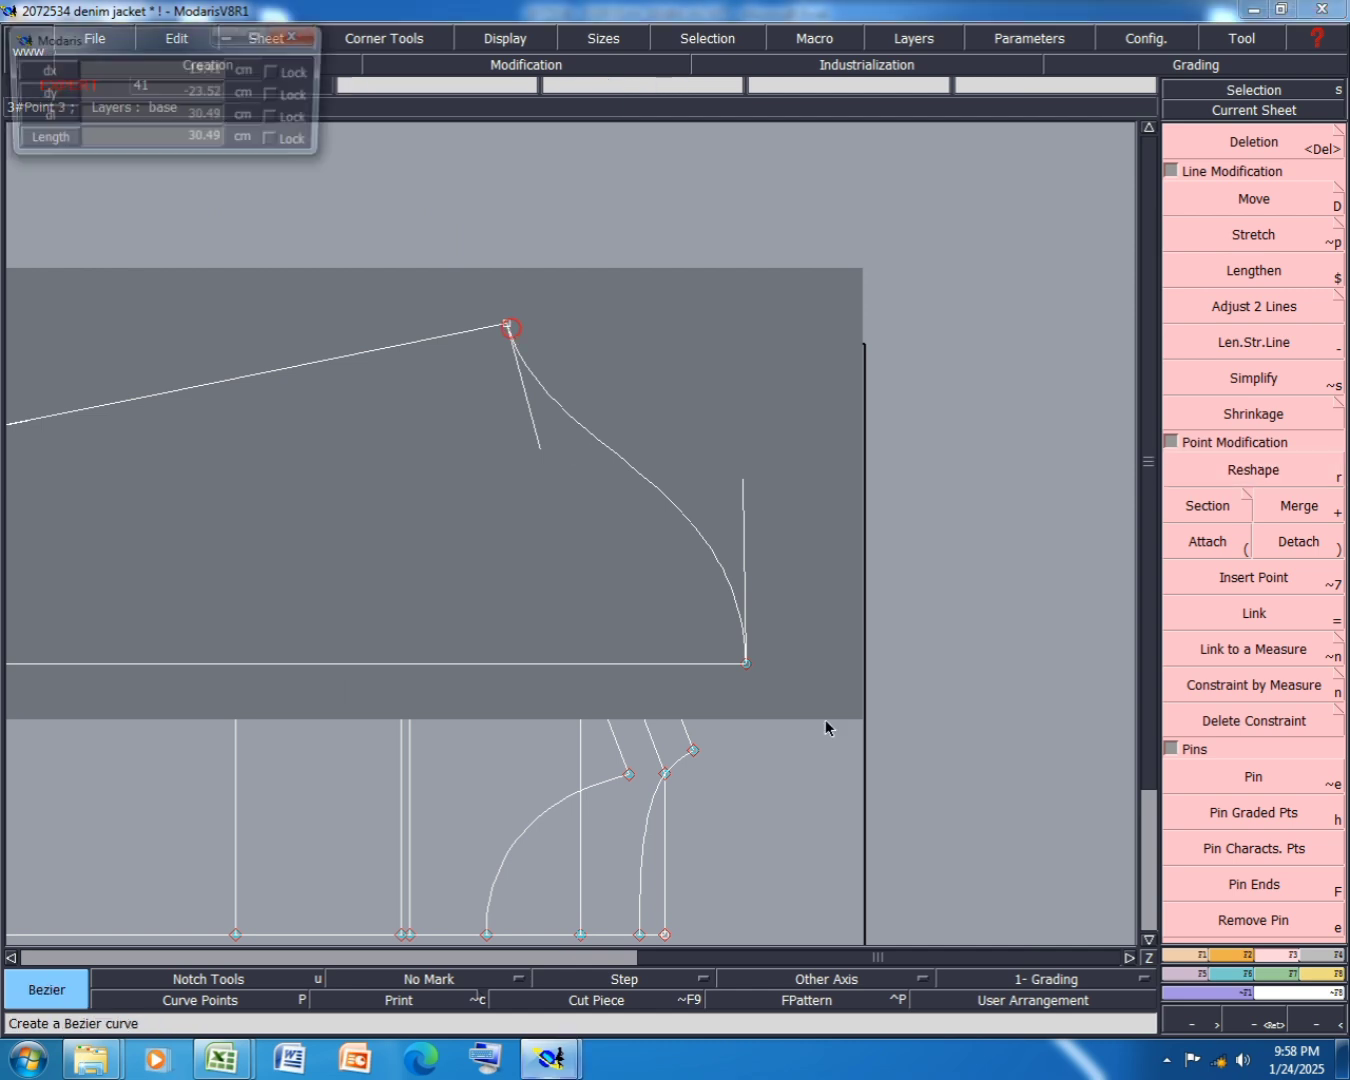
{"action": "left_click", "coordinate": [743, 665]}
{"action": "left_click", "coordinate": [1269, 448]}
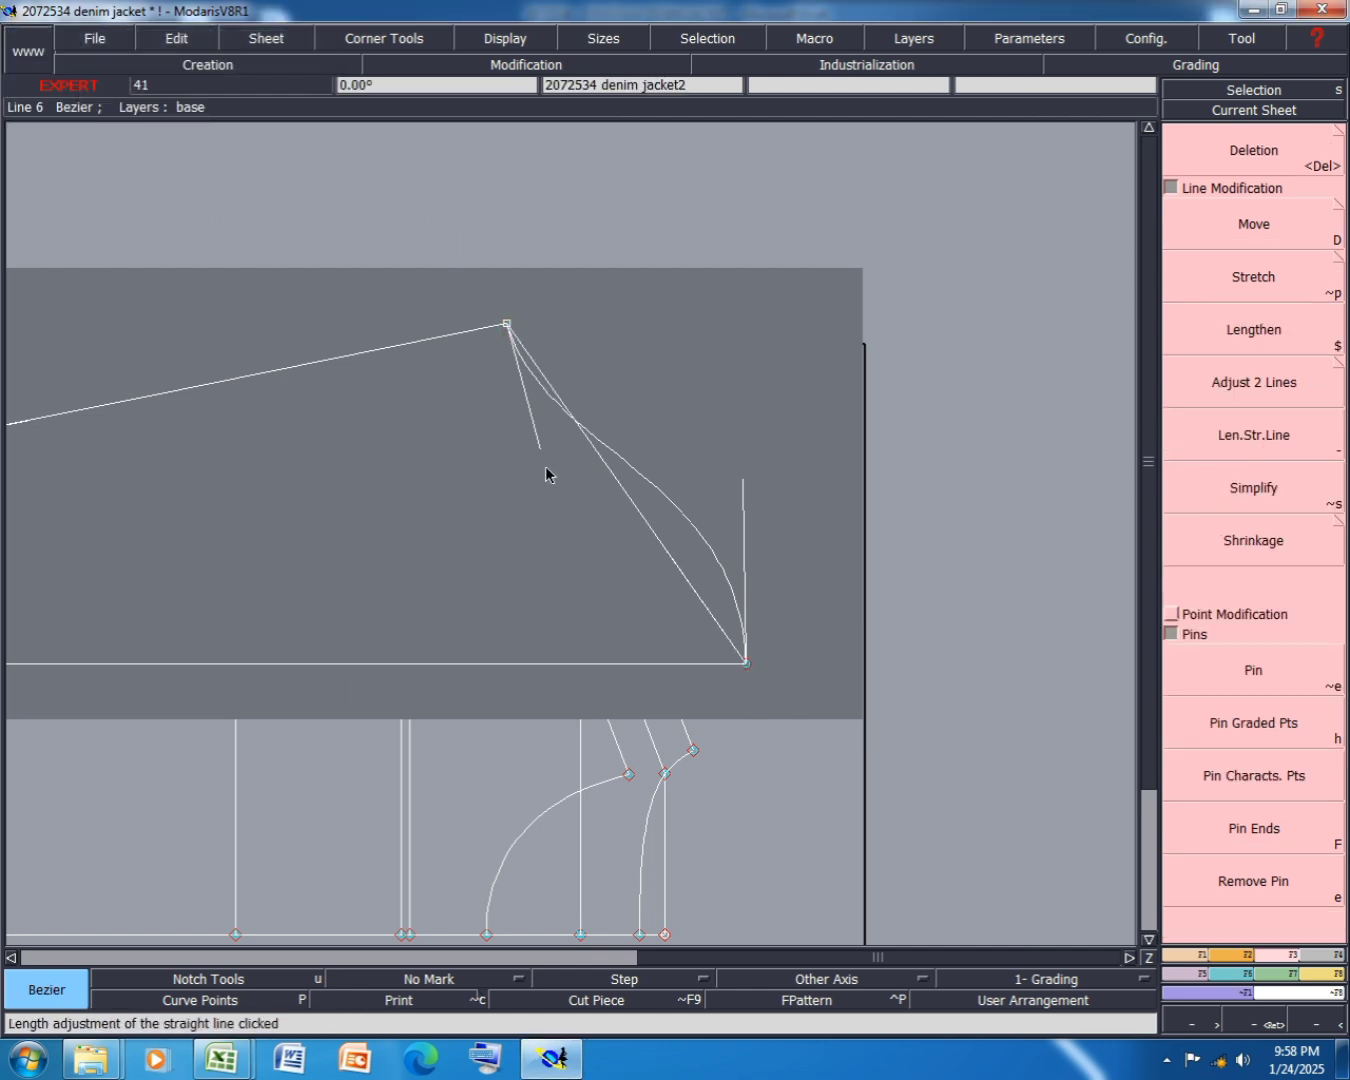
{"action": "left_click", "coordinate": [539, 444]}
{"action": "left_click", "coordinate": [549, 503]}
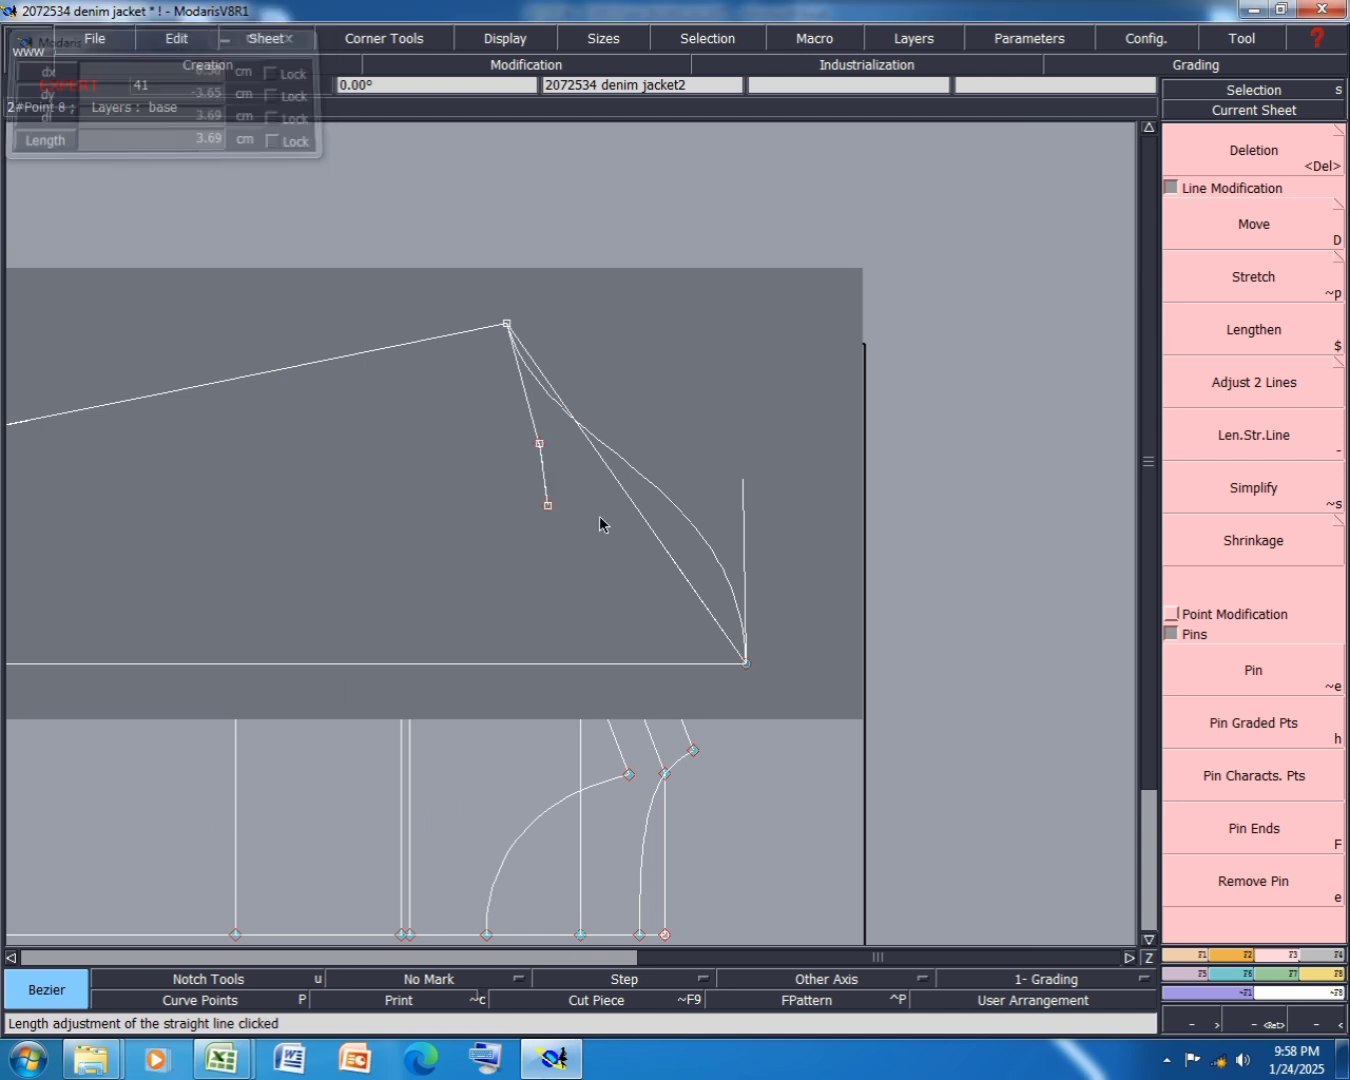
{"action": "key", "text": "ctrl+z"}
{"action": "left_click", "coordinate": [1181, 188]}
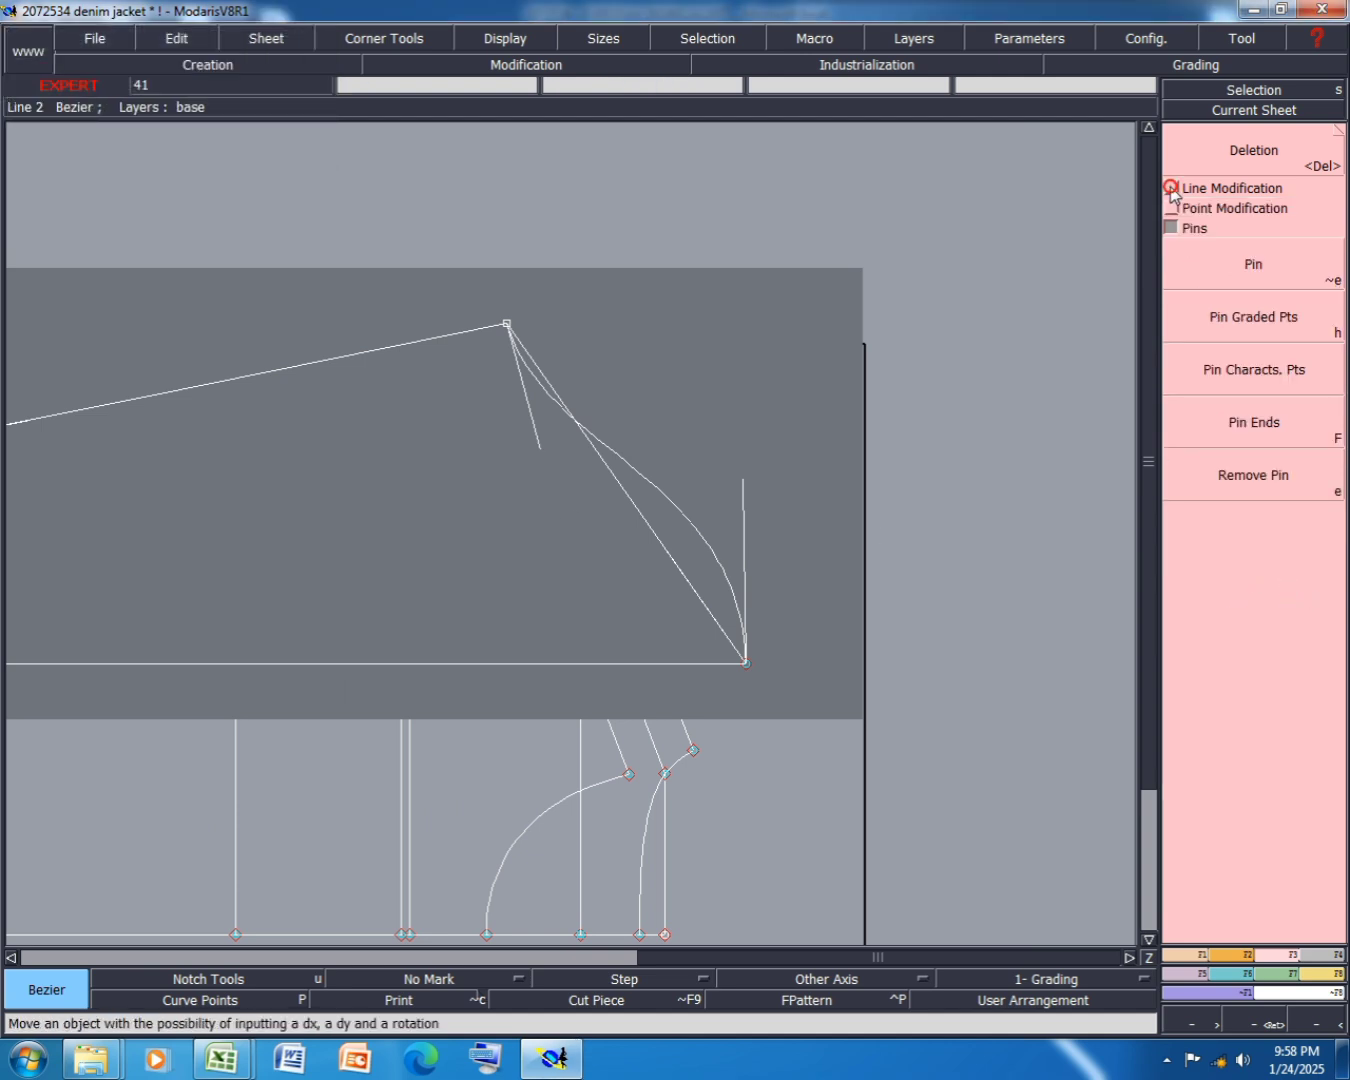
- Reshape the second cap line at its underarm end, pulling the handle down until the line bows hollow below the first cap curve
{"action": "left_click", "coordinate": [1172, 208]}
{"action": "left_click", "coordinate": [1172, 188]}
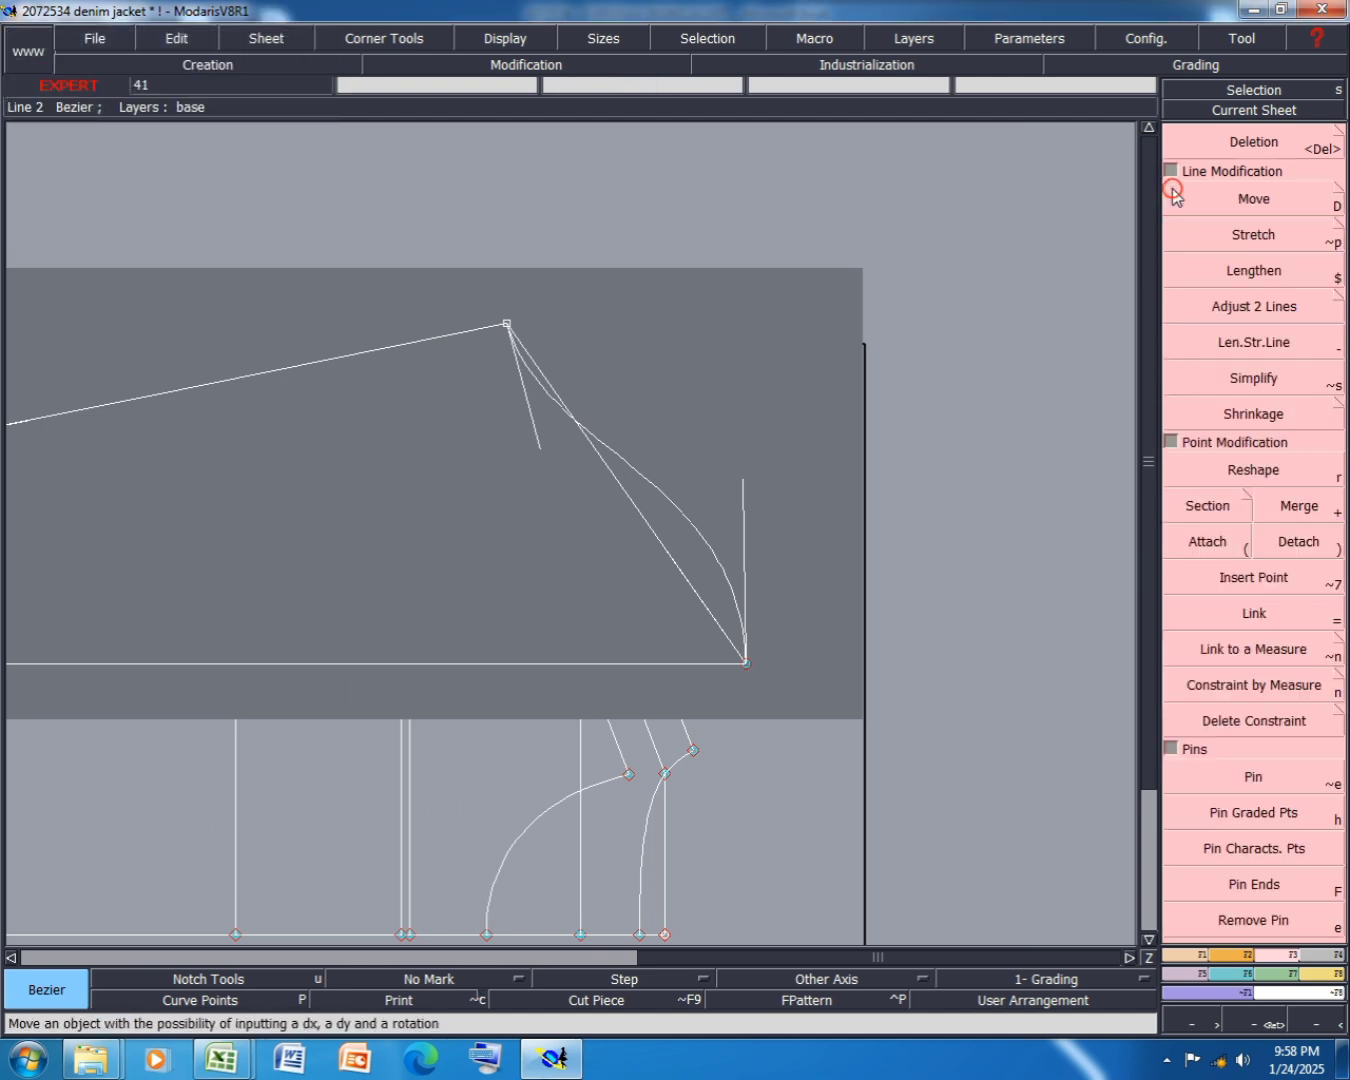
{"action": "left_click", "coordinate": [1190, 470]}
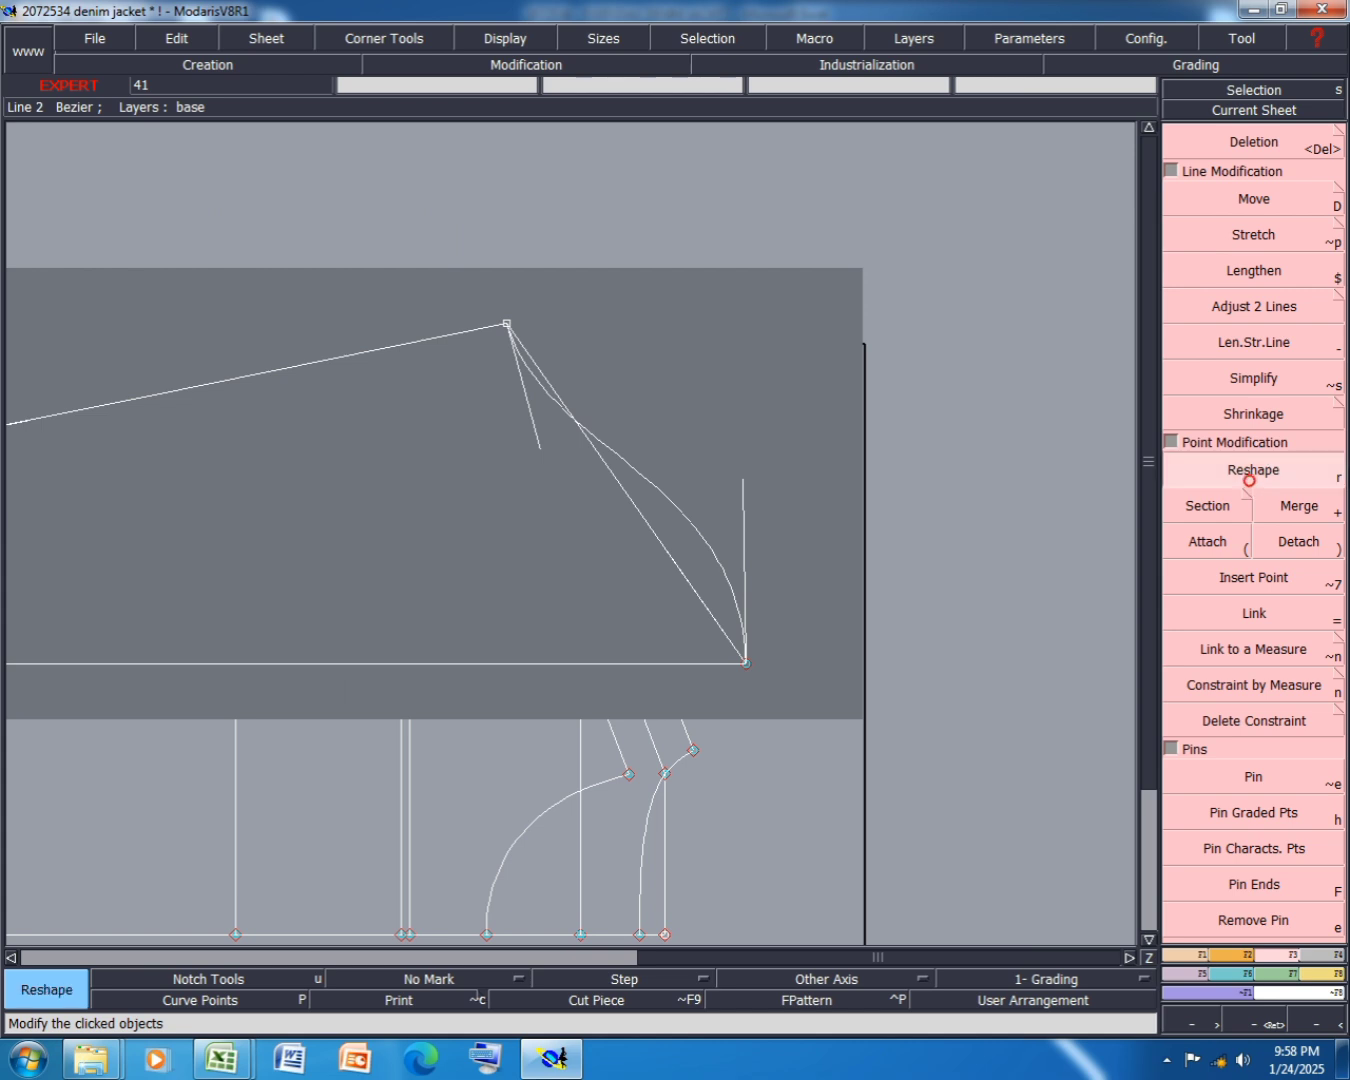
{"action": "left_click", "coordinate": [552, 382]}
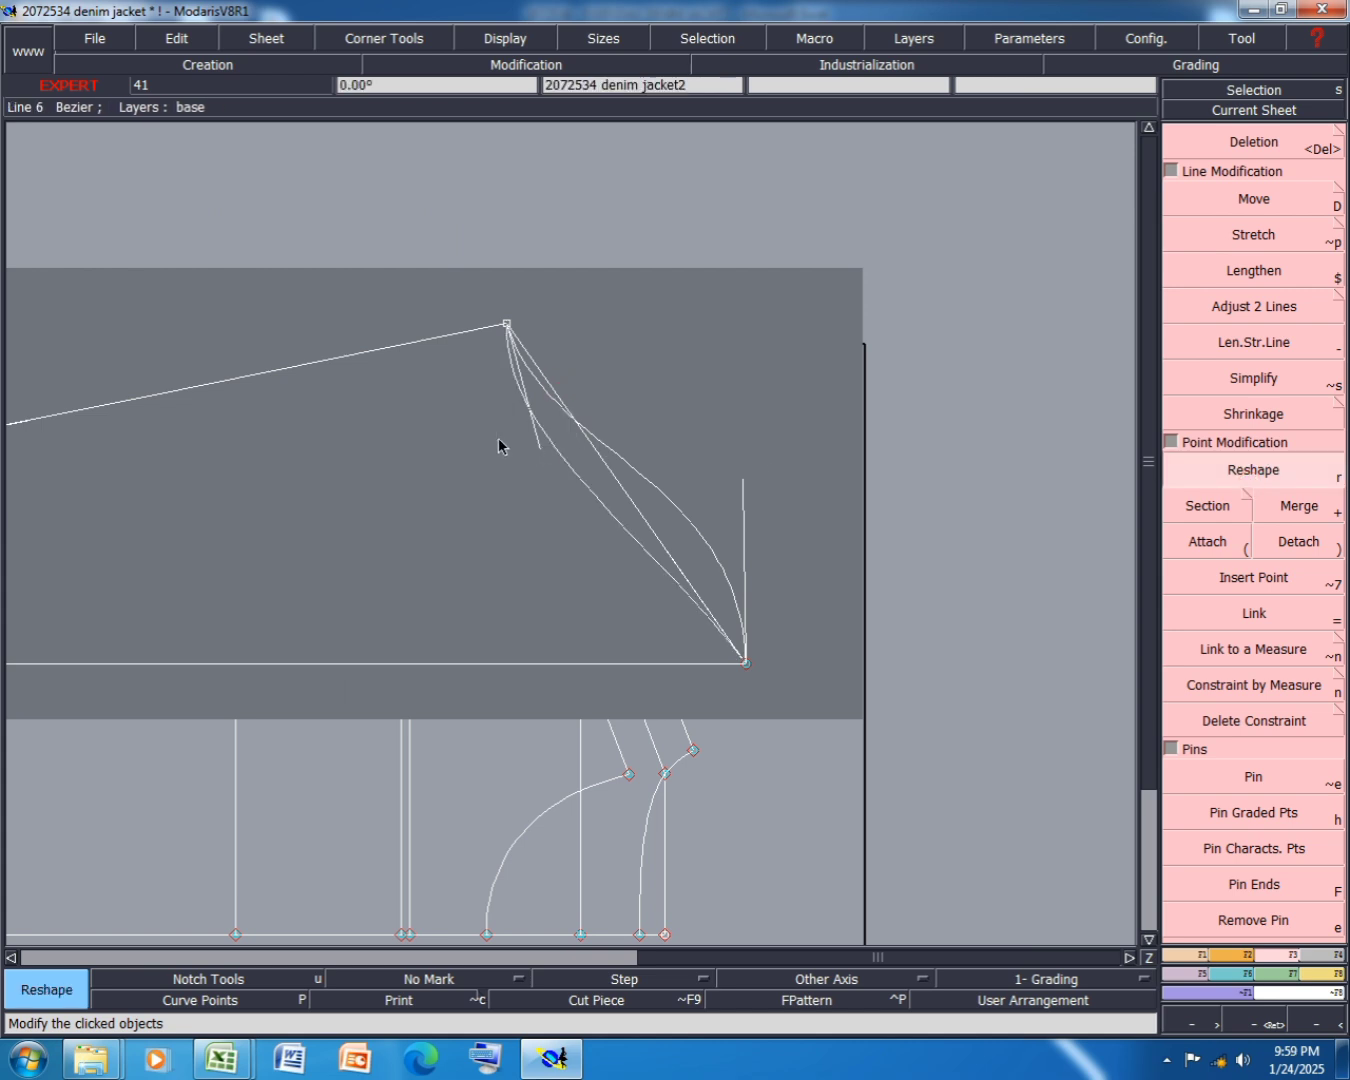
{"action": "left_click", "coordinate": [498, 438]}
- Refine the first cap curve, swinging its underarm handle closer to the curve and tilting its fold-line handle slightly inward
{"action": "scroll", "coordinate": [556, 434], "scroll_direction": "up", "scroll_amount": 1}
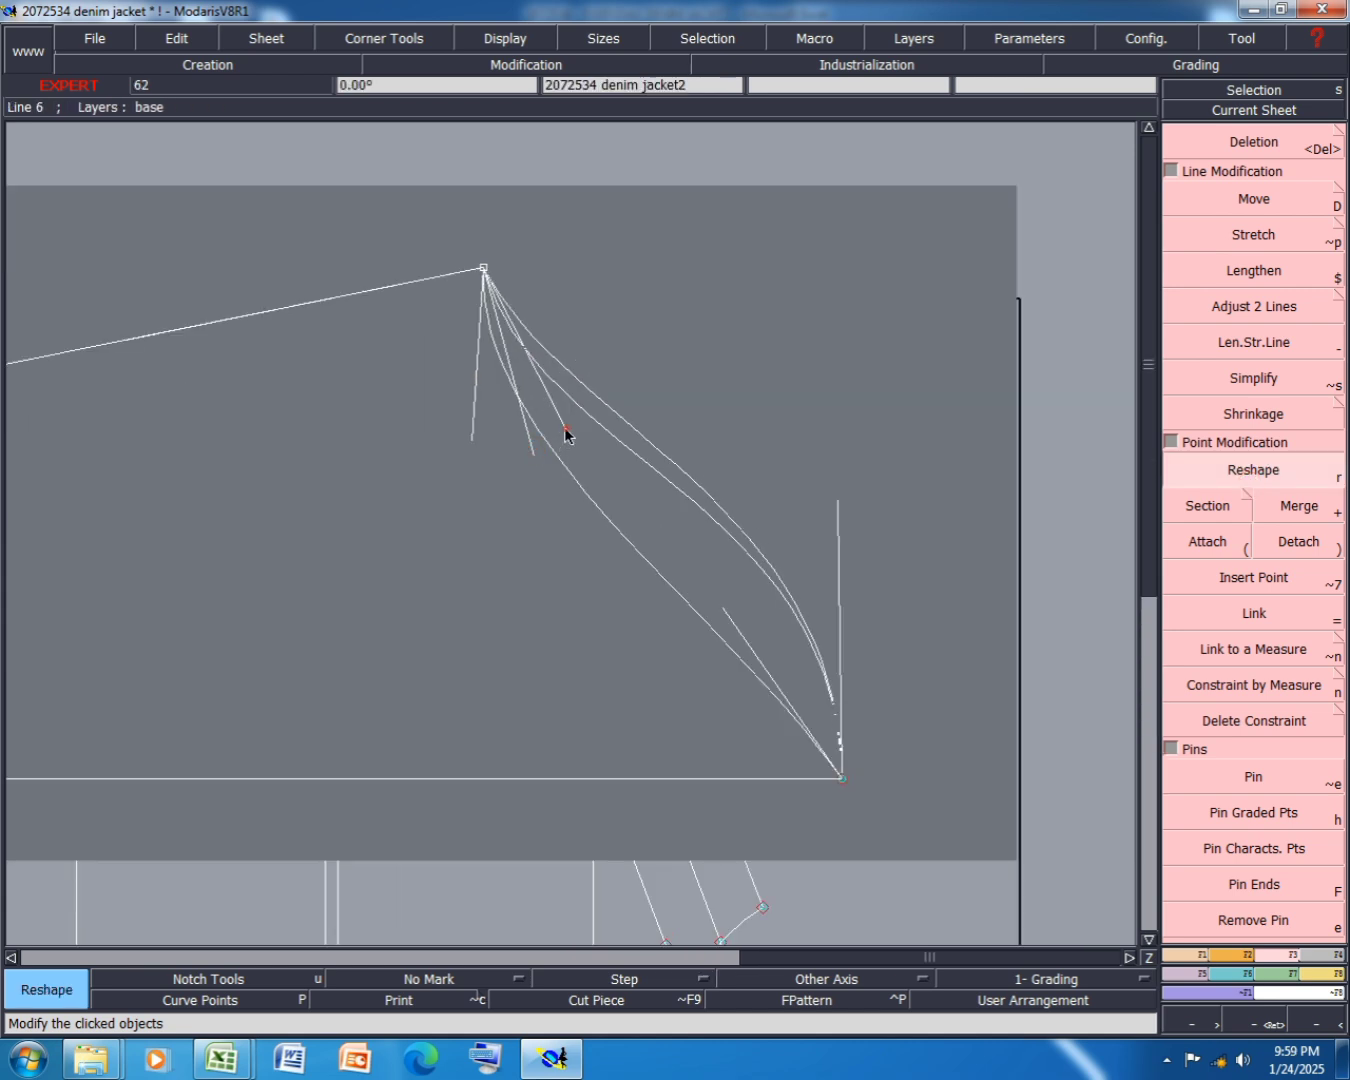
{"action": "left_click", "coordinate": [564, 427]}
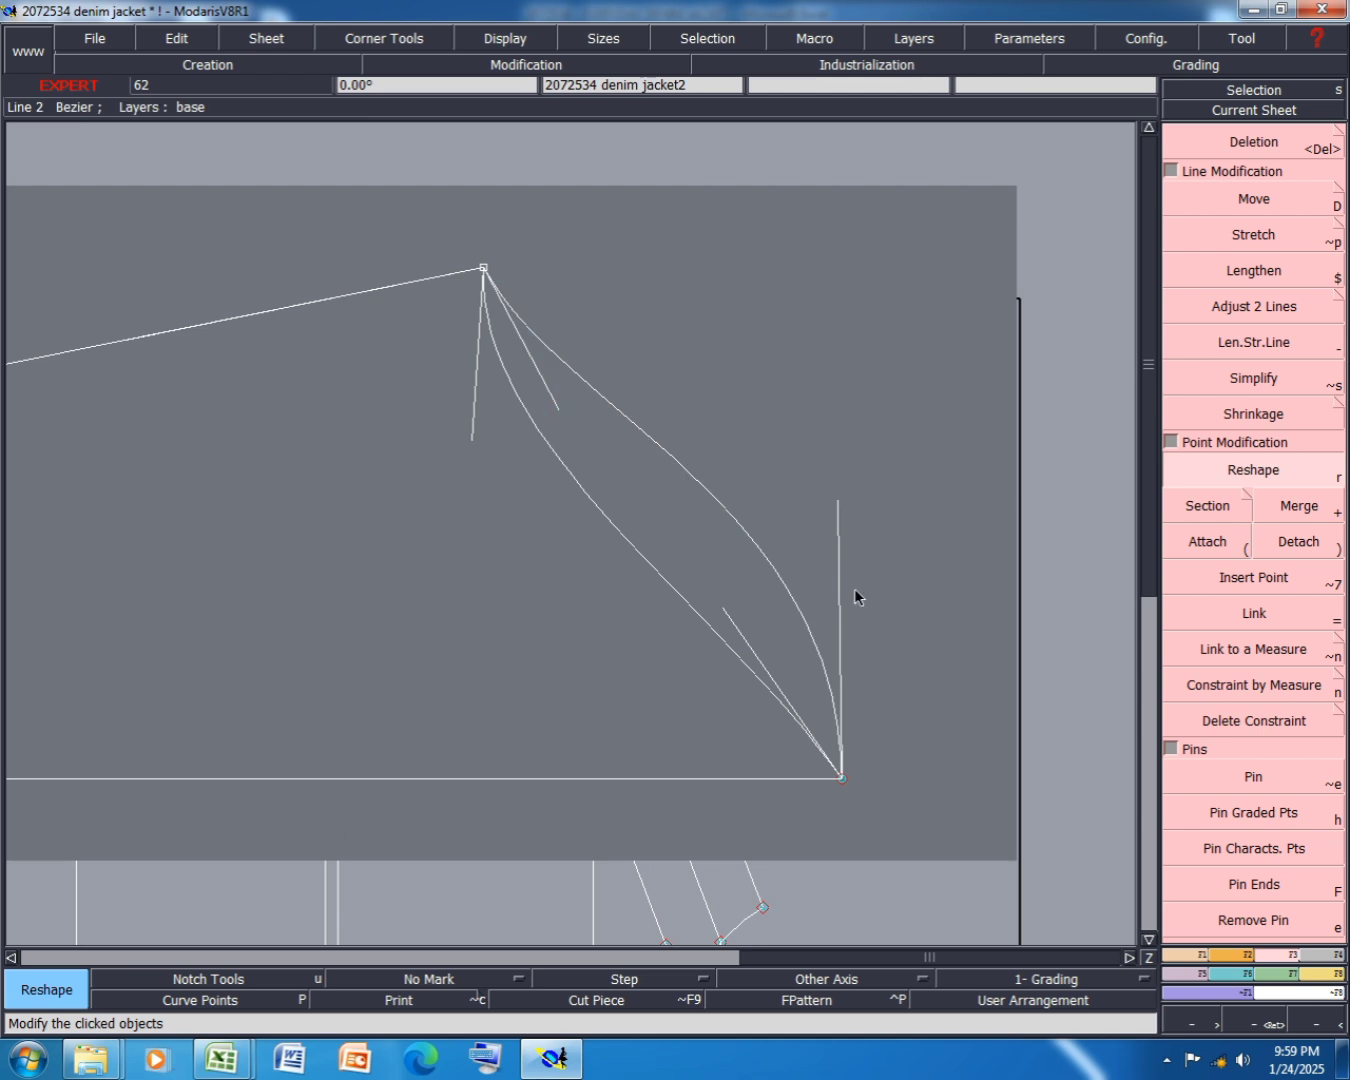
{"action": "scroll", "coordinate": [870, 765], "scroll_direction": "up", "scroll_amount": 1}
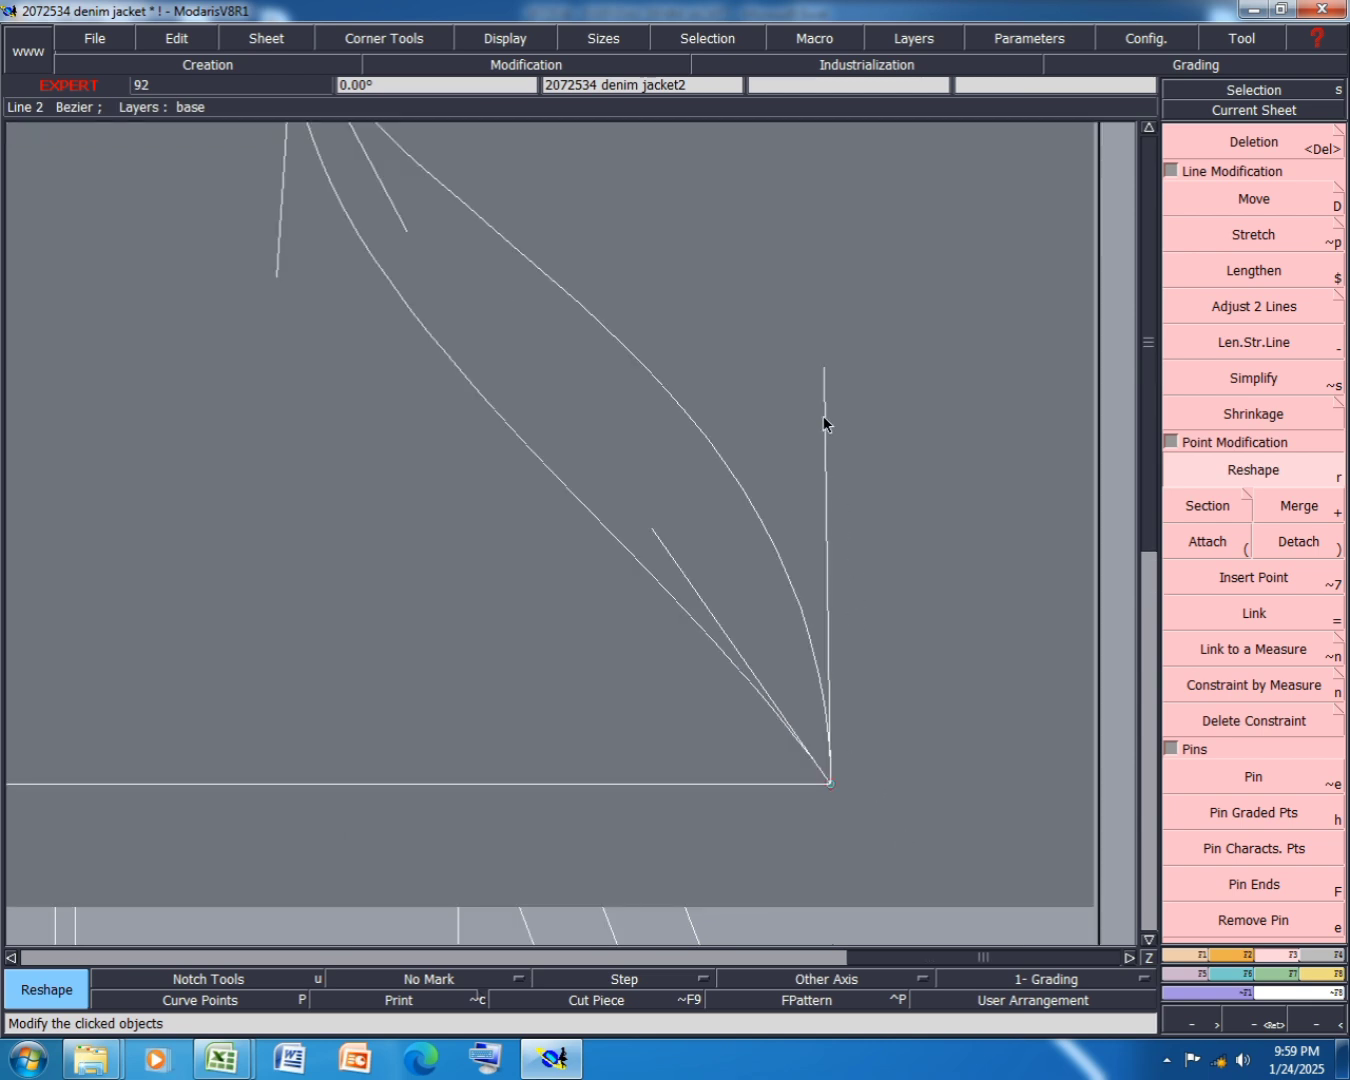
{"action": "left_click", "coordinate": [819, 369]}
{"action": "left_click", "coordinate": [812, 374]}
{"action": "left_click", "coordinate": [811, 371]}
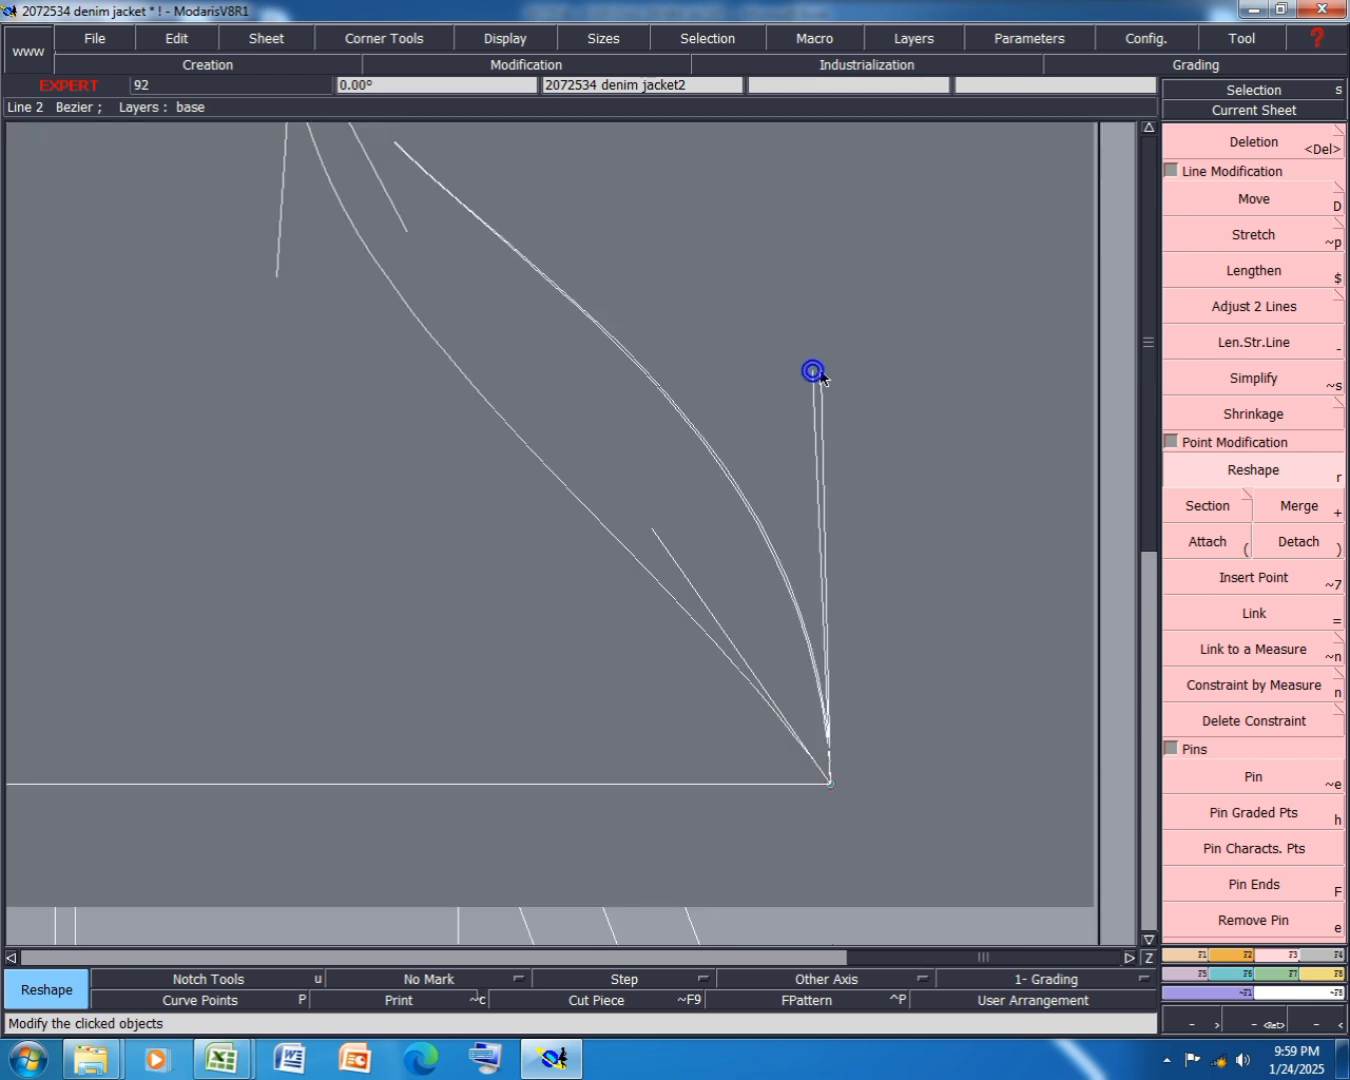
{"action": "left_click", "coordinate": [821, 372]}
- Reshape the second cap curve into a deeper S-curve with a nearly vertical fold-line handle and a longer, steep underarm handle
{"action": "left_click", "coordinate": [655, 531]}
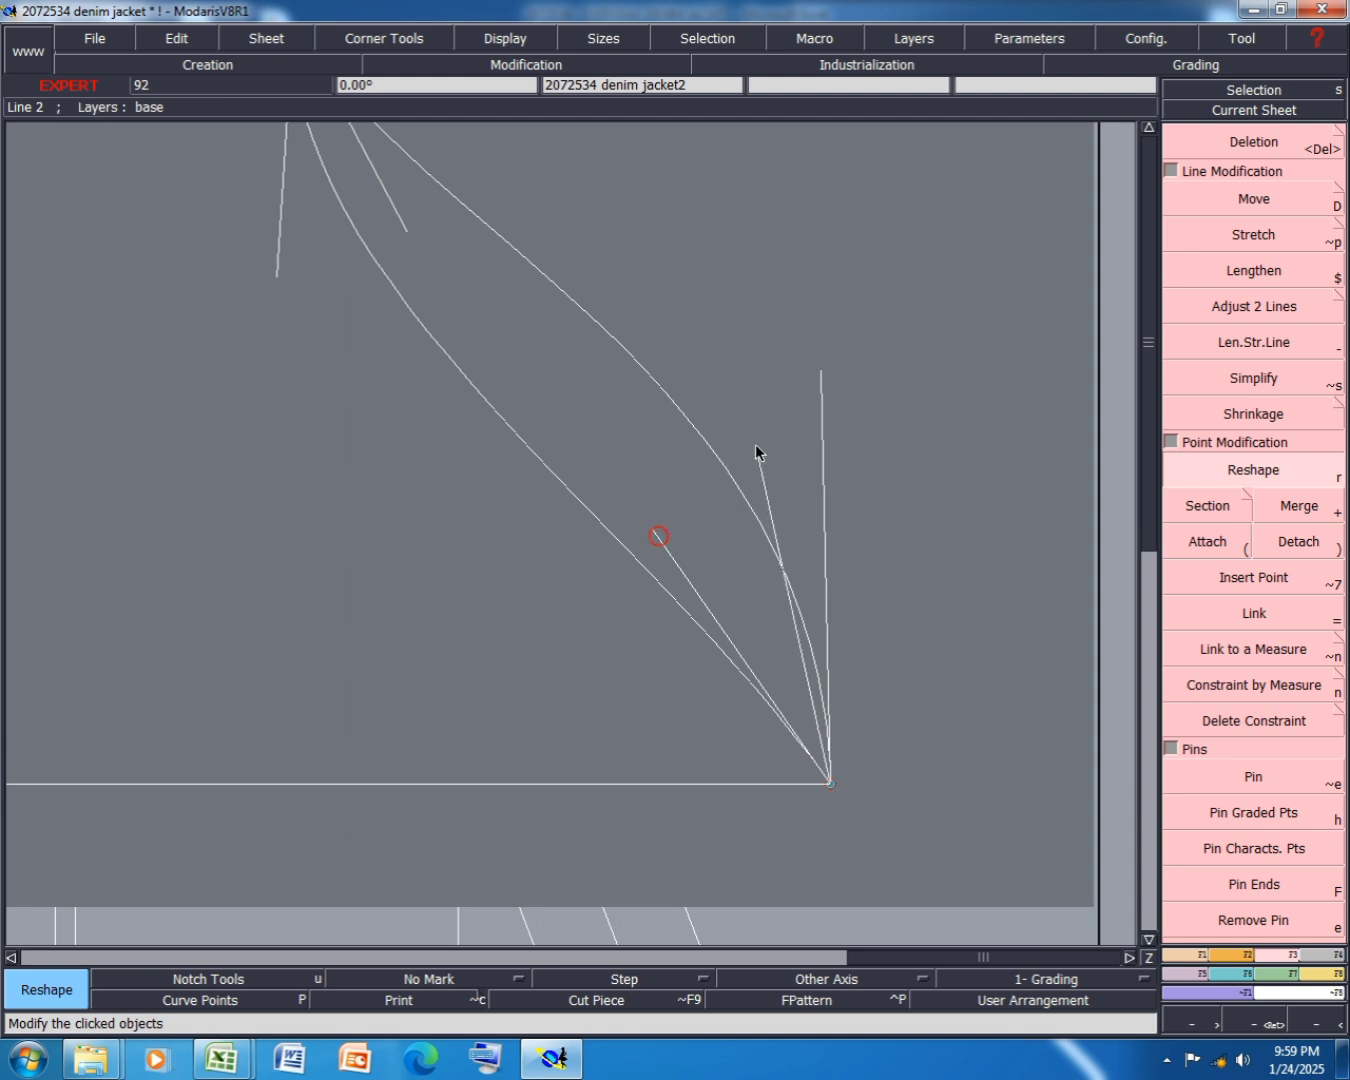
{"action": "left_click", "coordinate": [808, 412]}
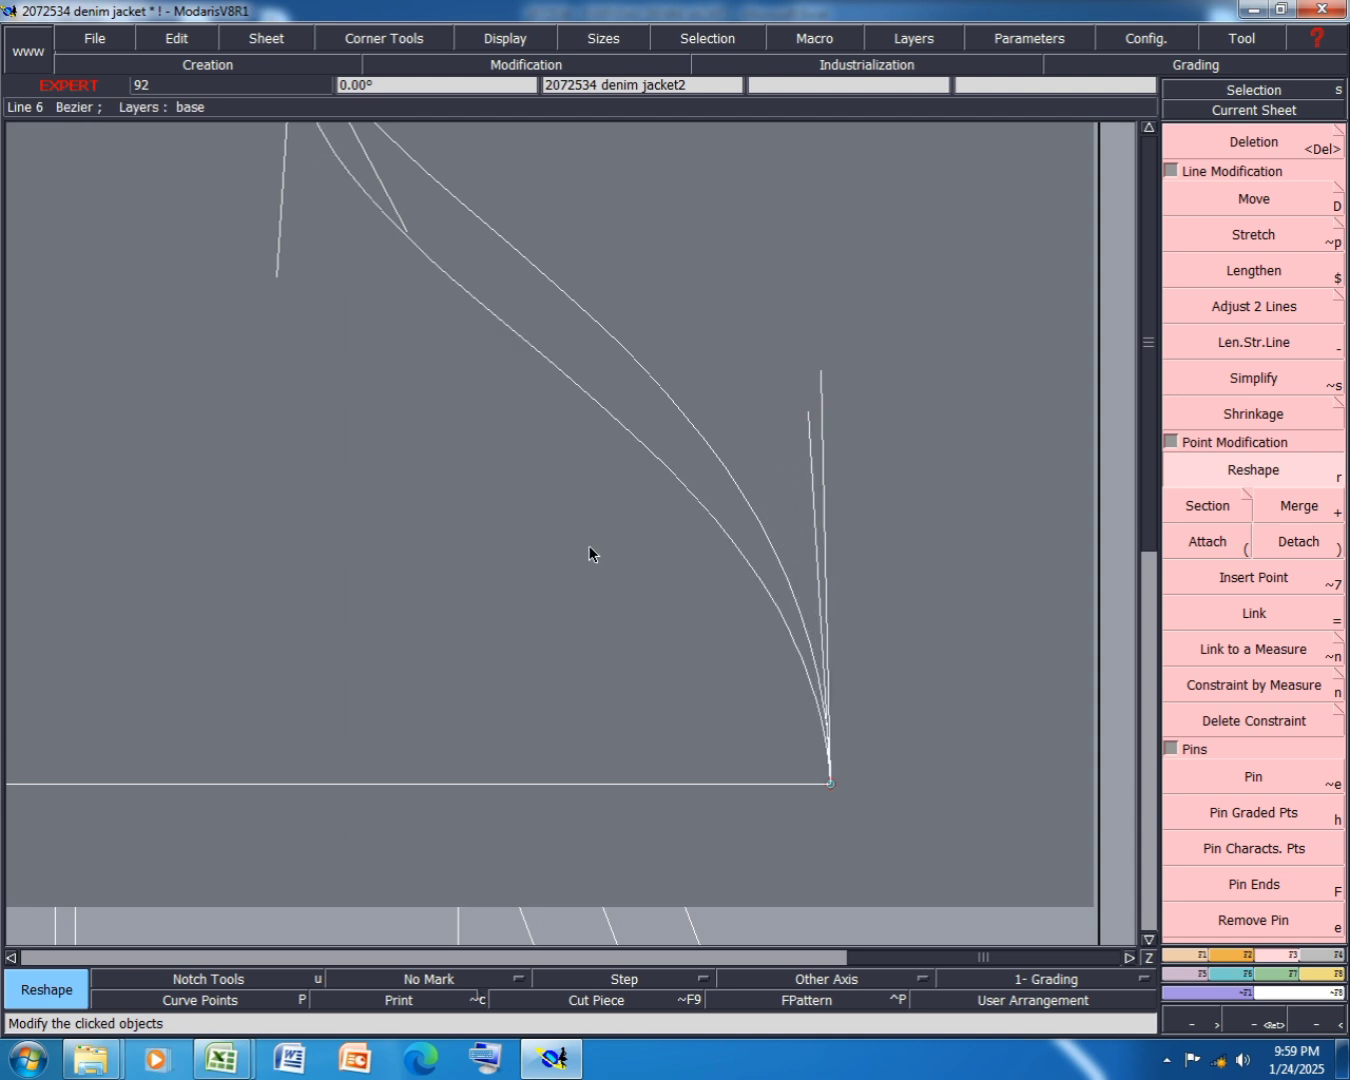
{"action": "scroll", "coordinate": [444, 366], "scroll_direction": "down", "scroll_amount": 1}
{"action": "left_click", "coordinate": [431, 432]}
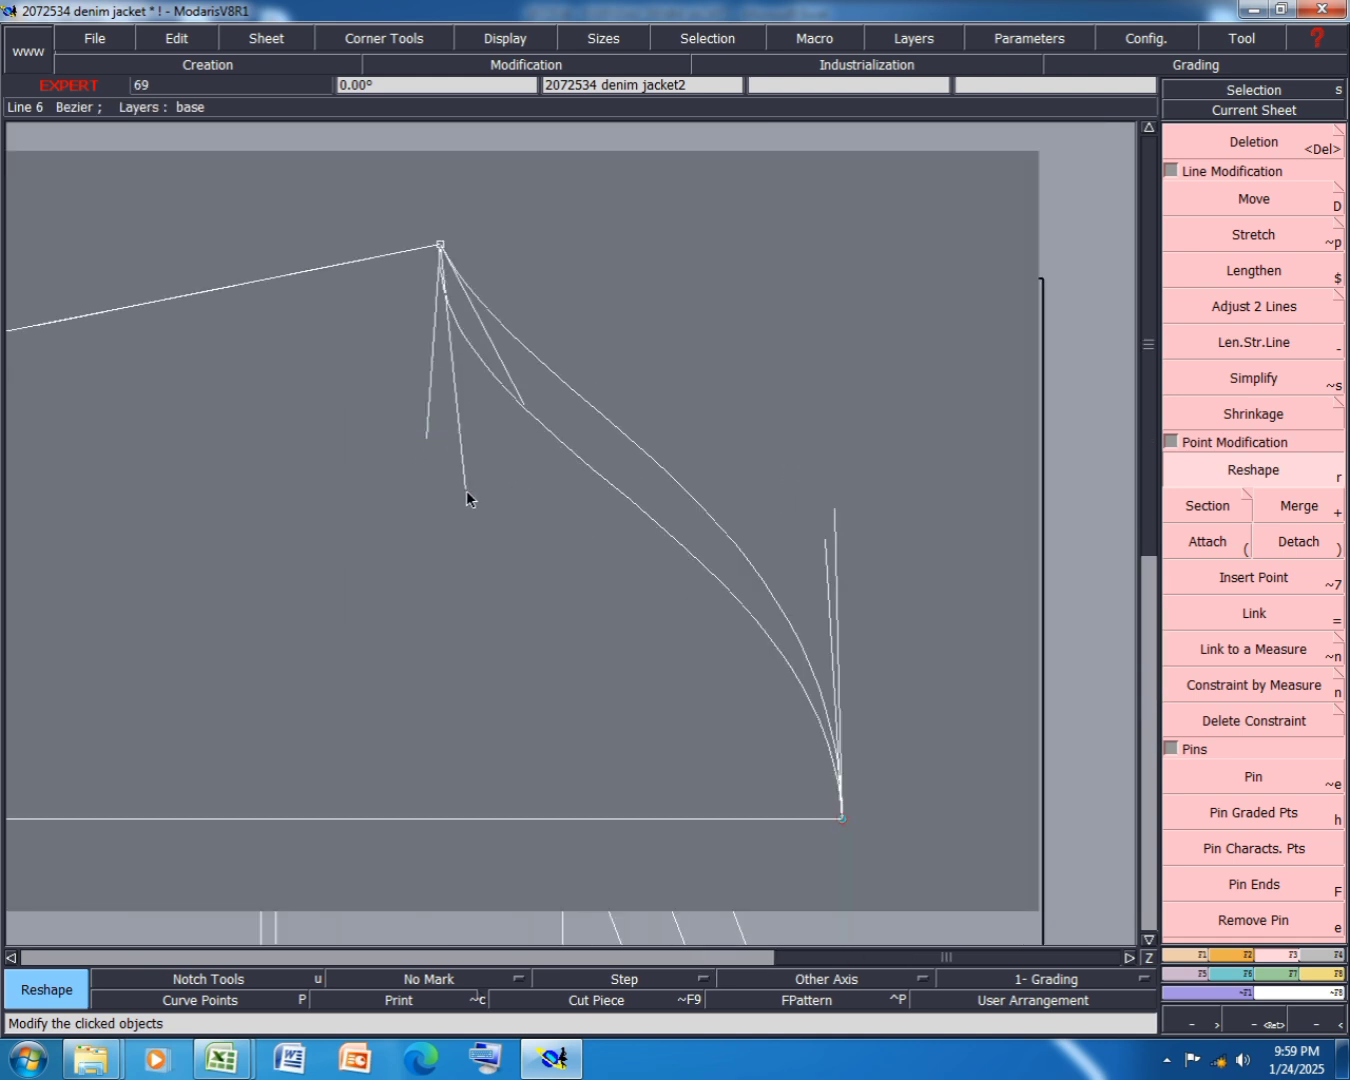
{"action": "left_click", "coordinate": [468, 491]}
{"action": "left_click", "coordinate": [468, 492]}
{"action": "left_click", "coordinate": [489, 508]}
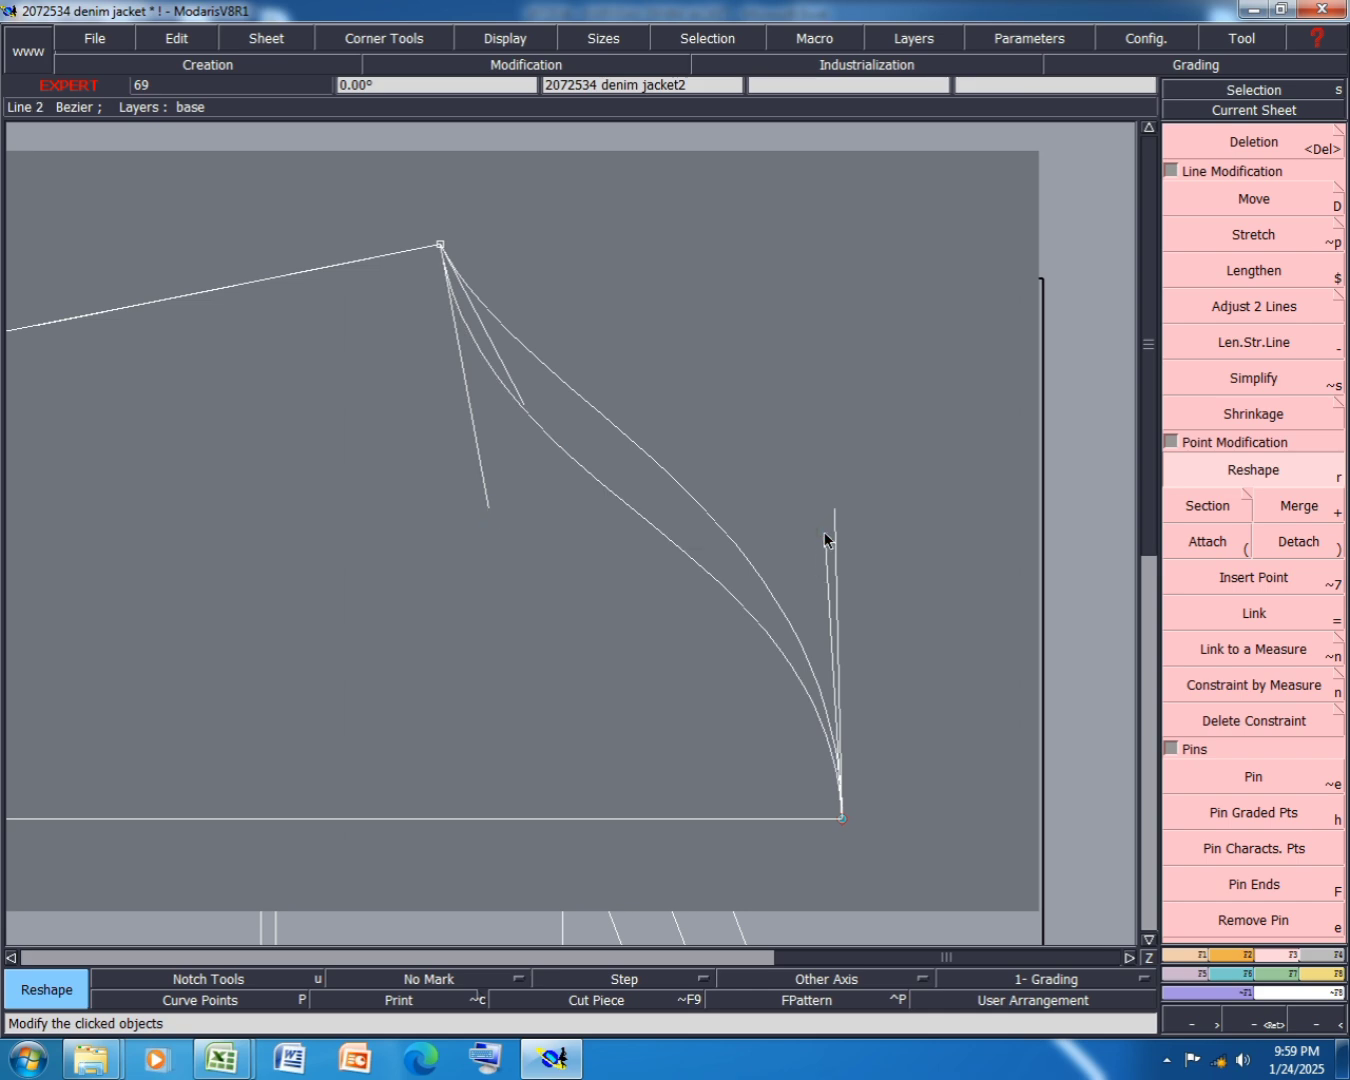
- Fine-tune the underarm handles of both cap curves, hide the handles and save the model
{"action": "left_click", "coordinate": [489, 396]}
{"action": "left_click", "coordinate": [487, 510]}
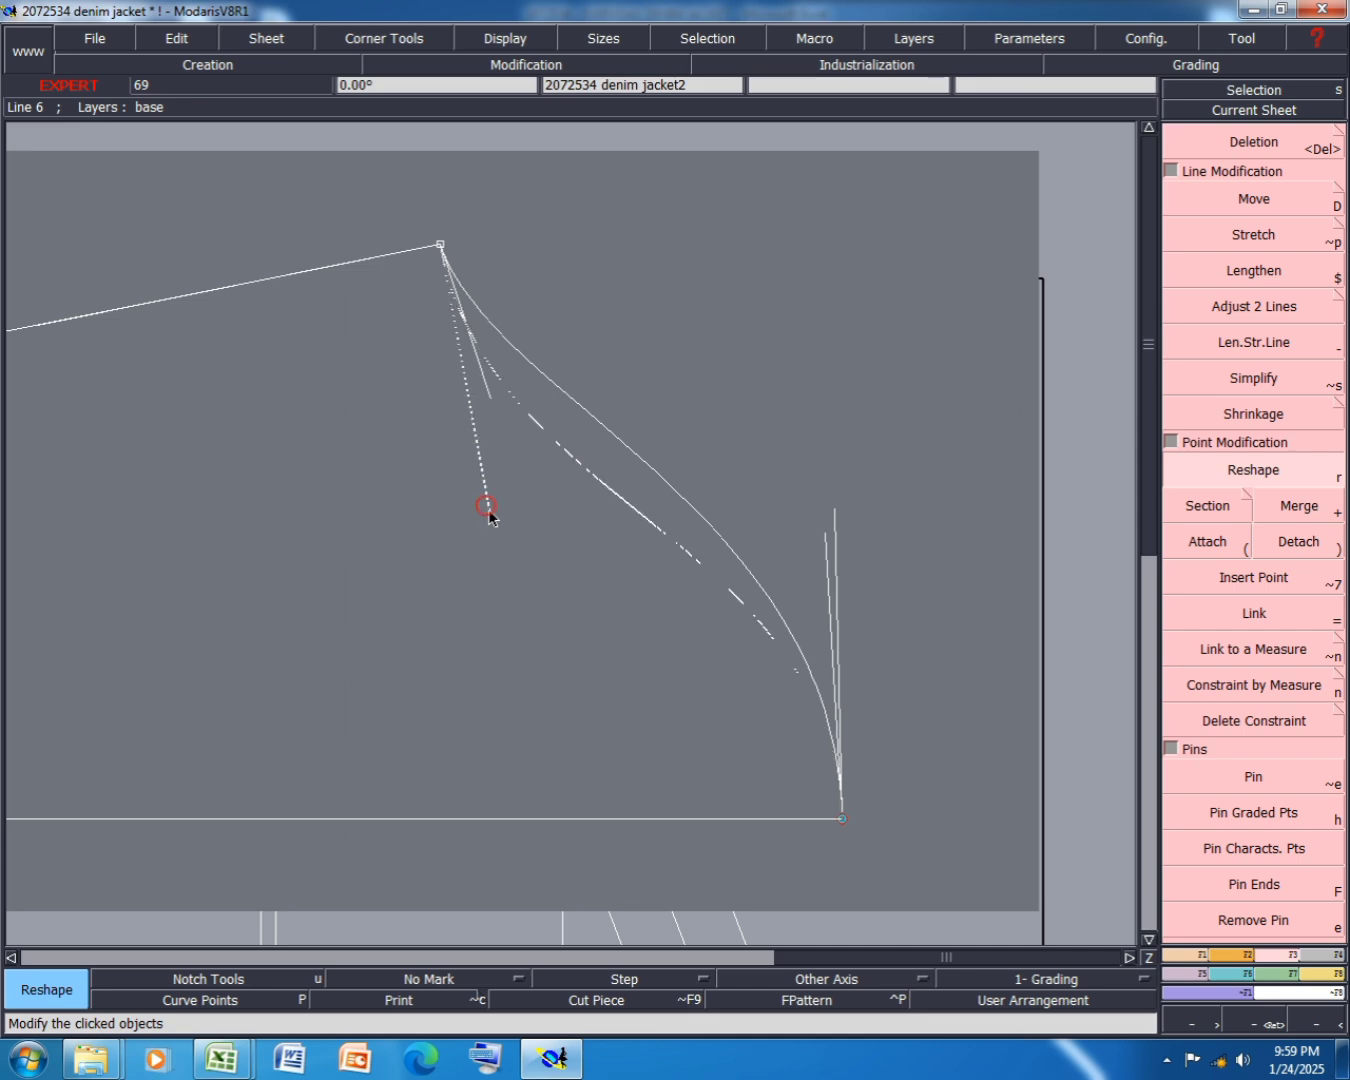
{"action": "scroll", "coordinate": [758, 685], "scroll_direction": "down", "scroll_amount": 2}
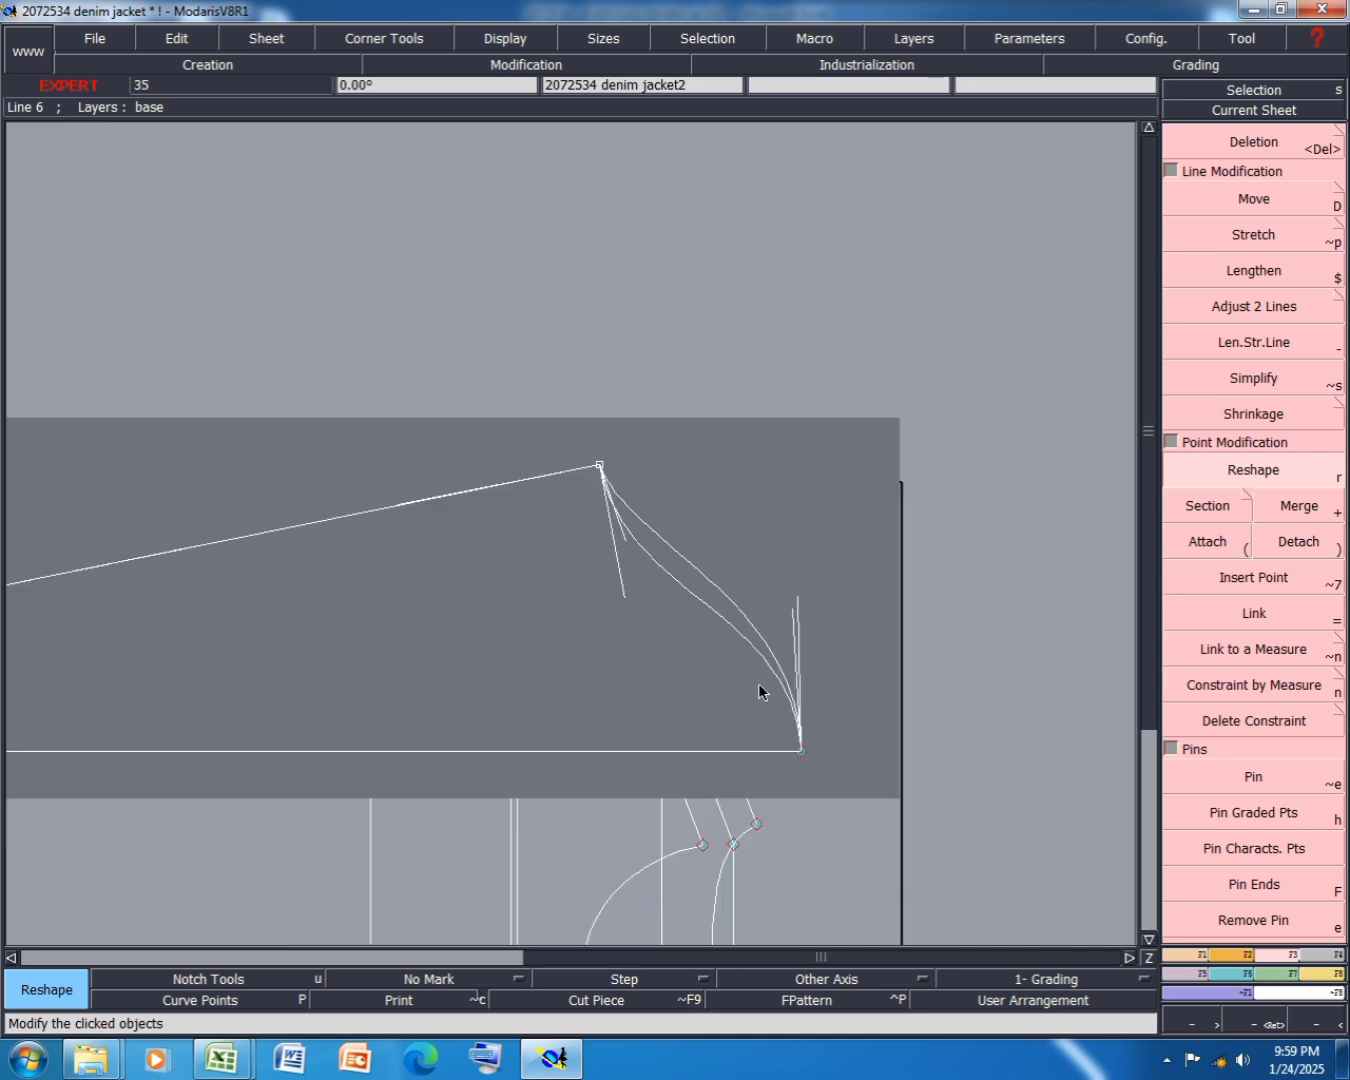
{"action": "left_click", "coordinate": [759, 686]}
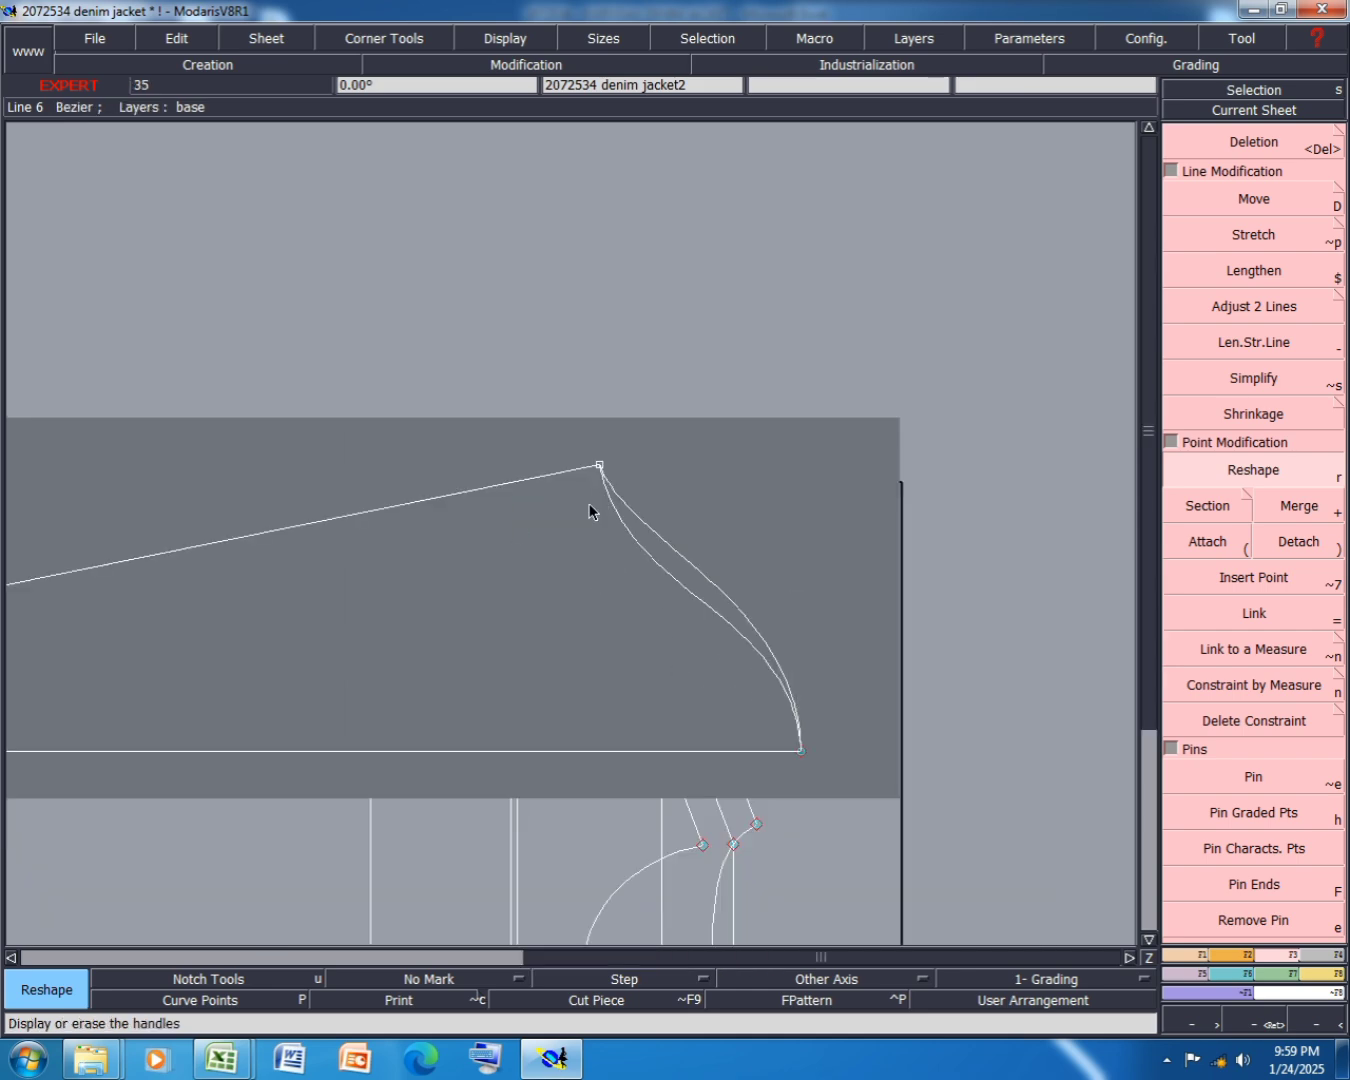
{"action": "key", "text": "ctrl+s"}
{"action": "left_click", "coordinate": [528, 643]}
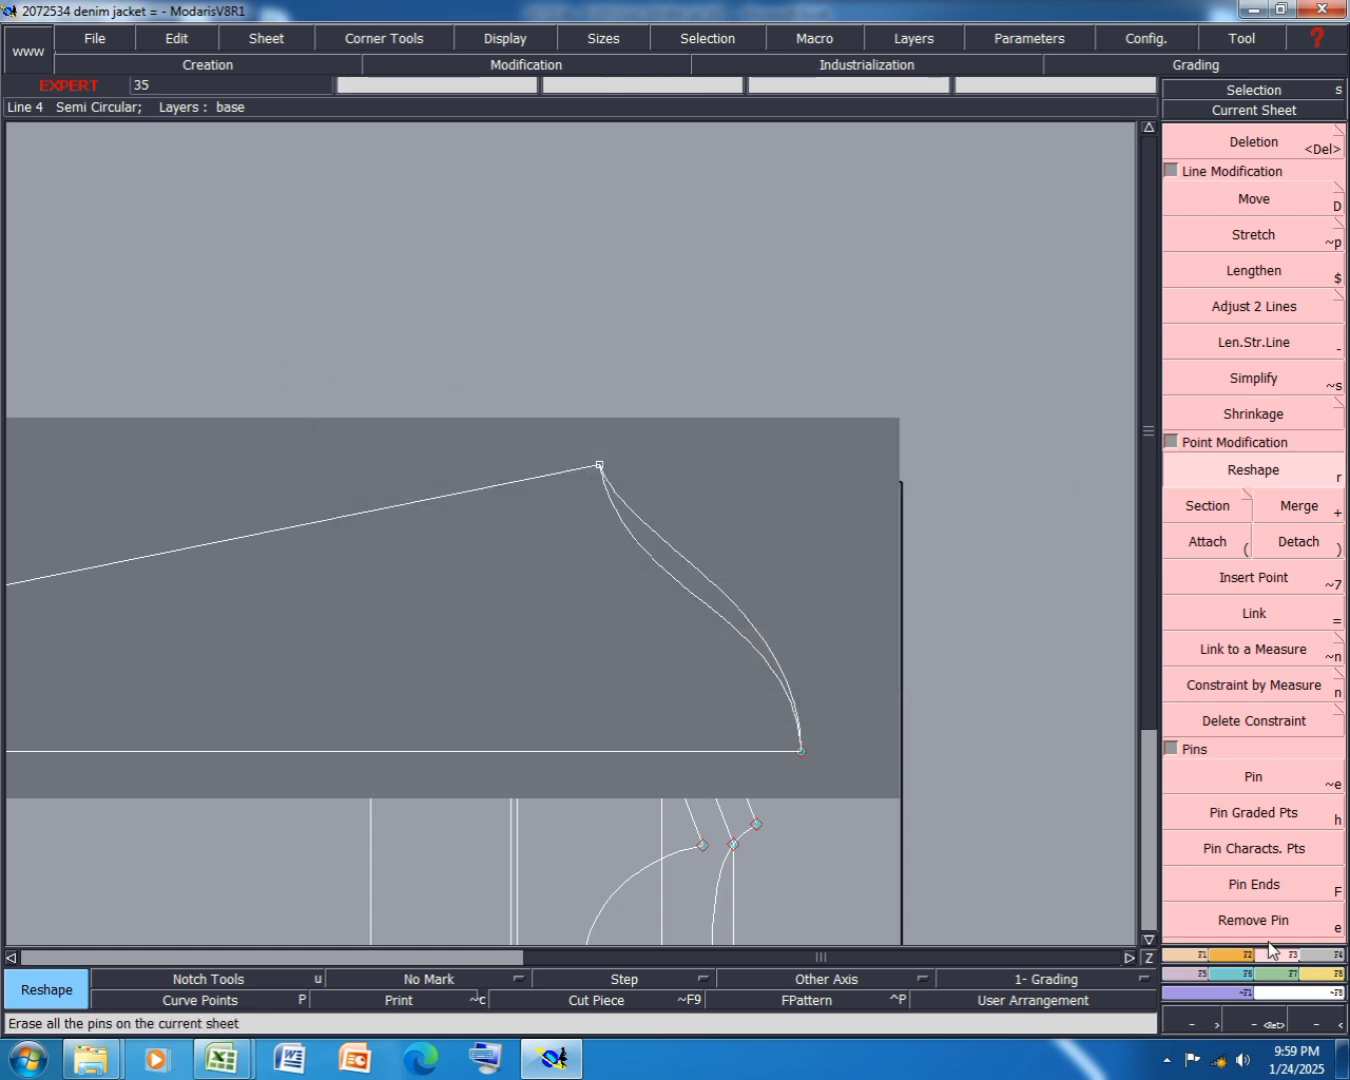
- Mirror the first cap curve about a symmetry axis on the fold line to check its smoothness, and undo the mirror and axis
{"action": "left_click", "coordinate": [1201, 954]}
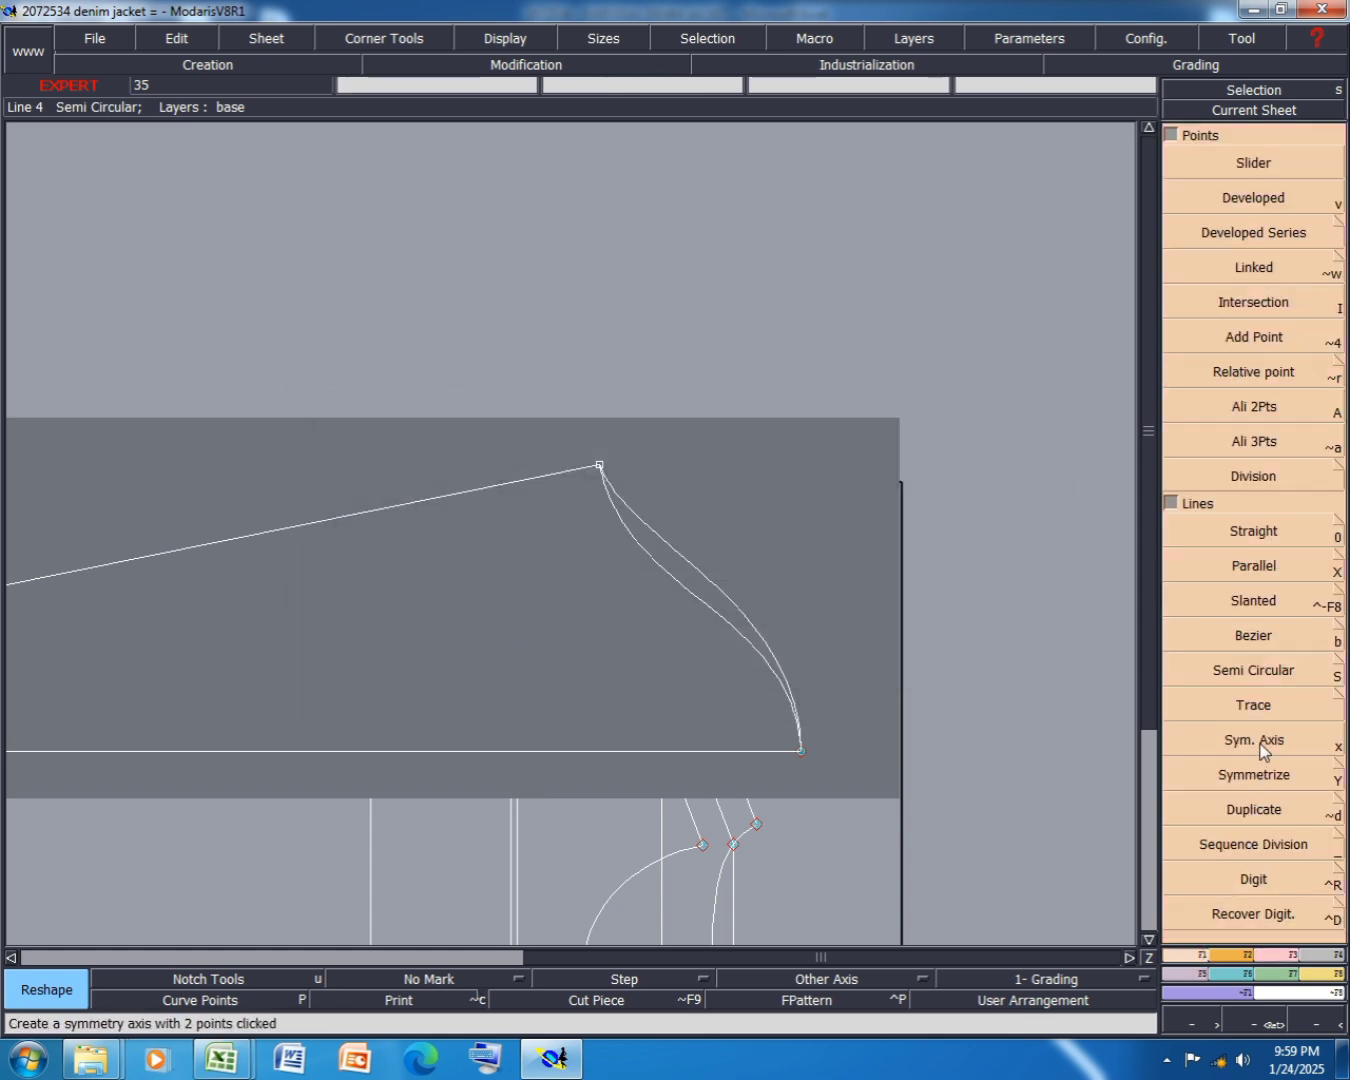
{"action": "left_click", "coordinate": [1252, 741]}
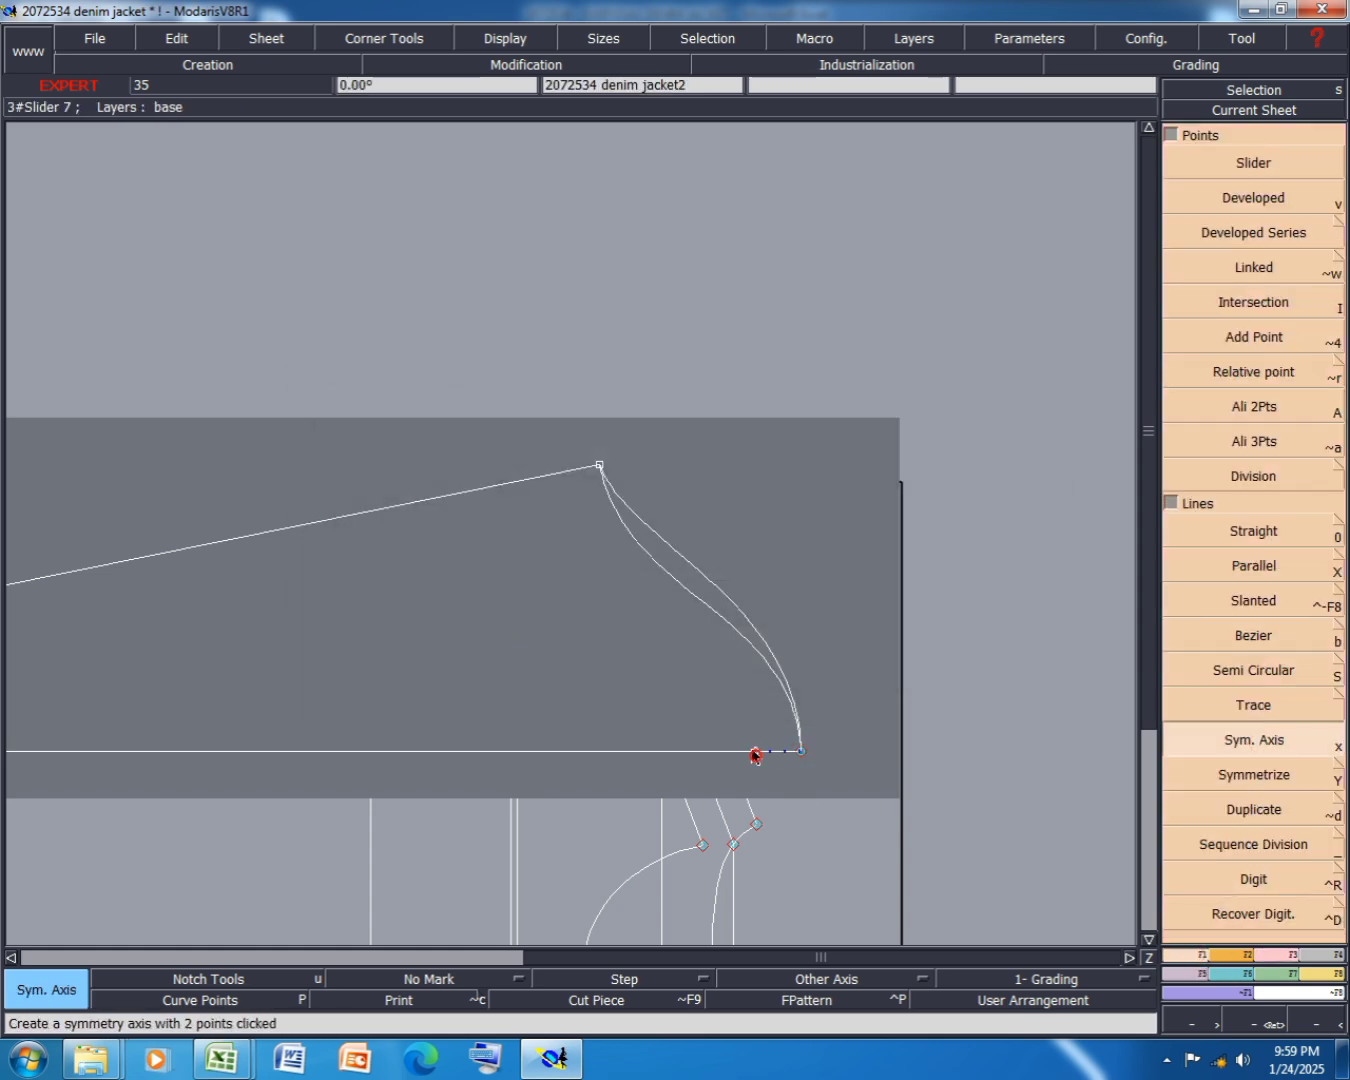
{"action": "left_click", "coordinate": [756, 751]}
{"action": "left_click", "coordinate": [1254, 775]}
{"action": "scroll", "coordinate": [802, 710], "scroll_direction": "up", "scroll_amount": 1}
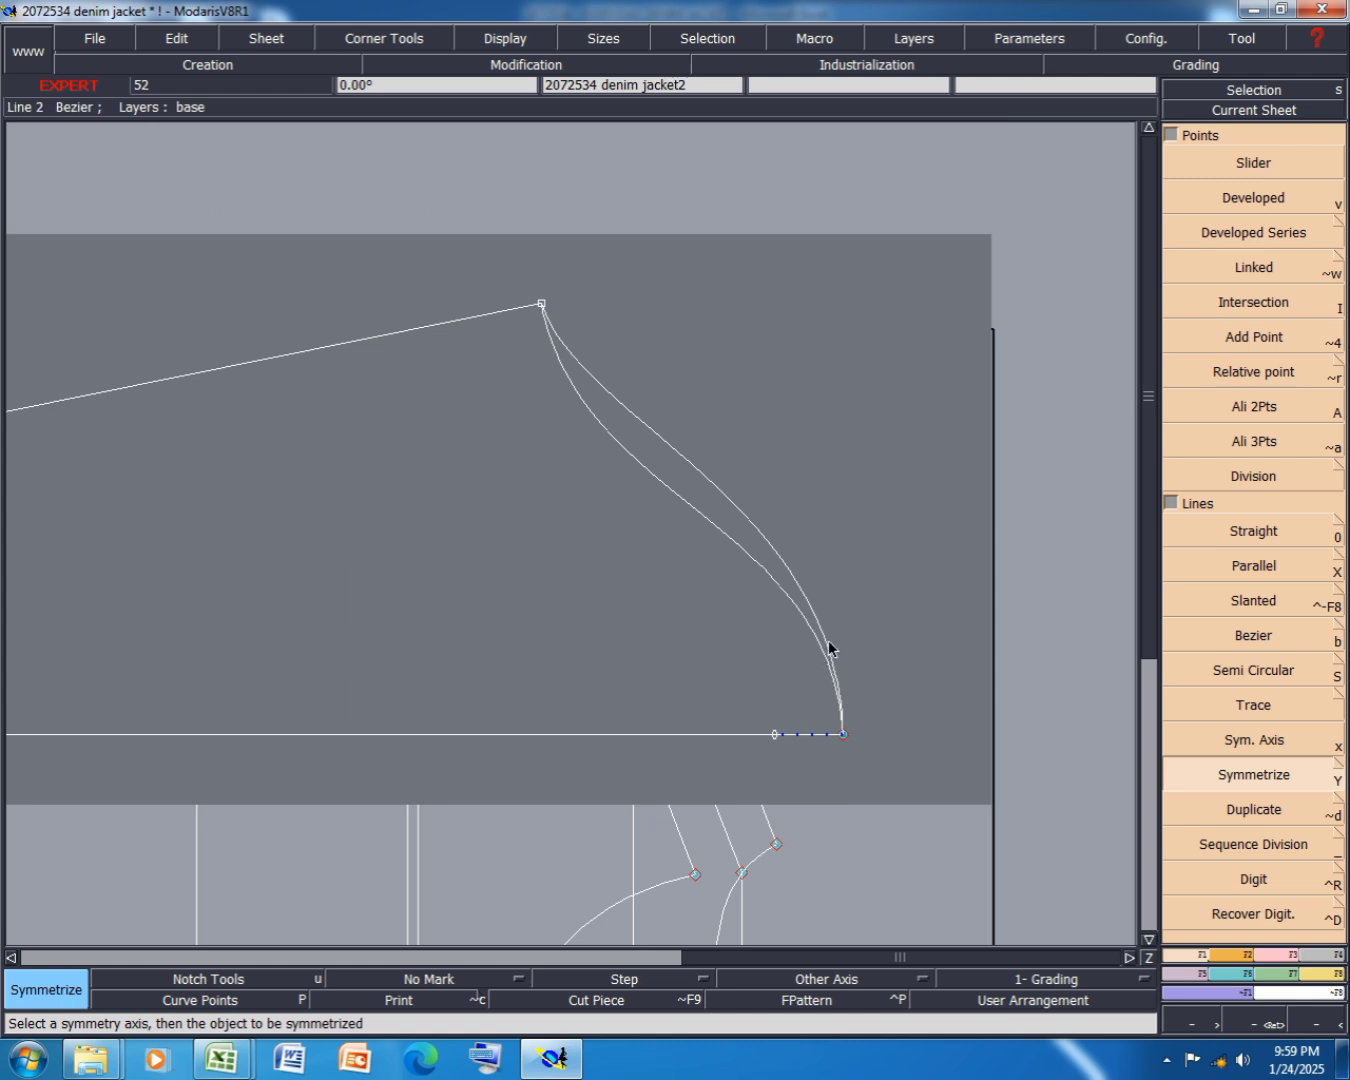
{"action": "scroll", "coordinate": [830, 642], "scroll_direction": "up", "scroll_amount": 2}
{"action": "scroll", "coordinate": [749, 644], "scroll_direction": "down", "scroll_amount": 2}
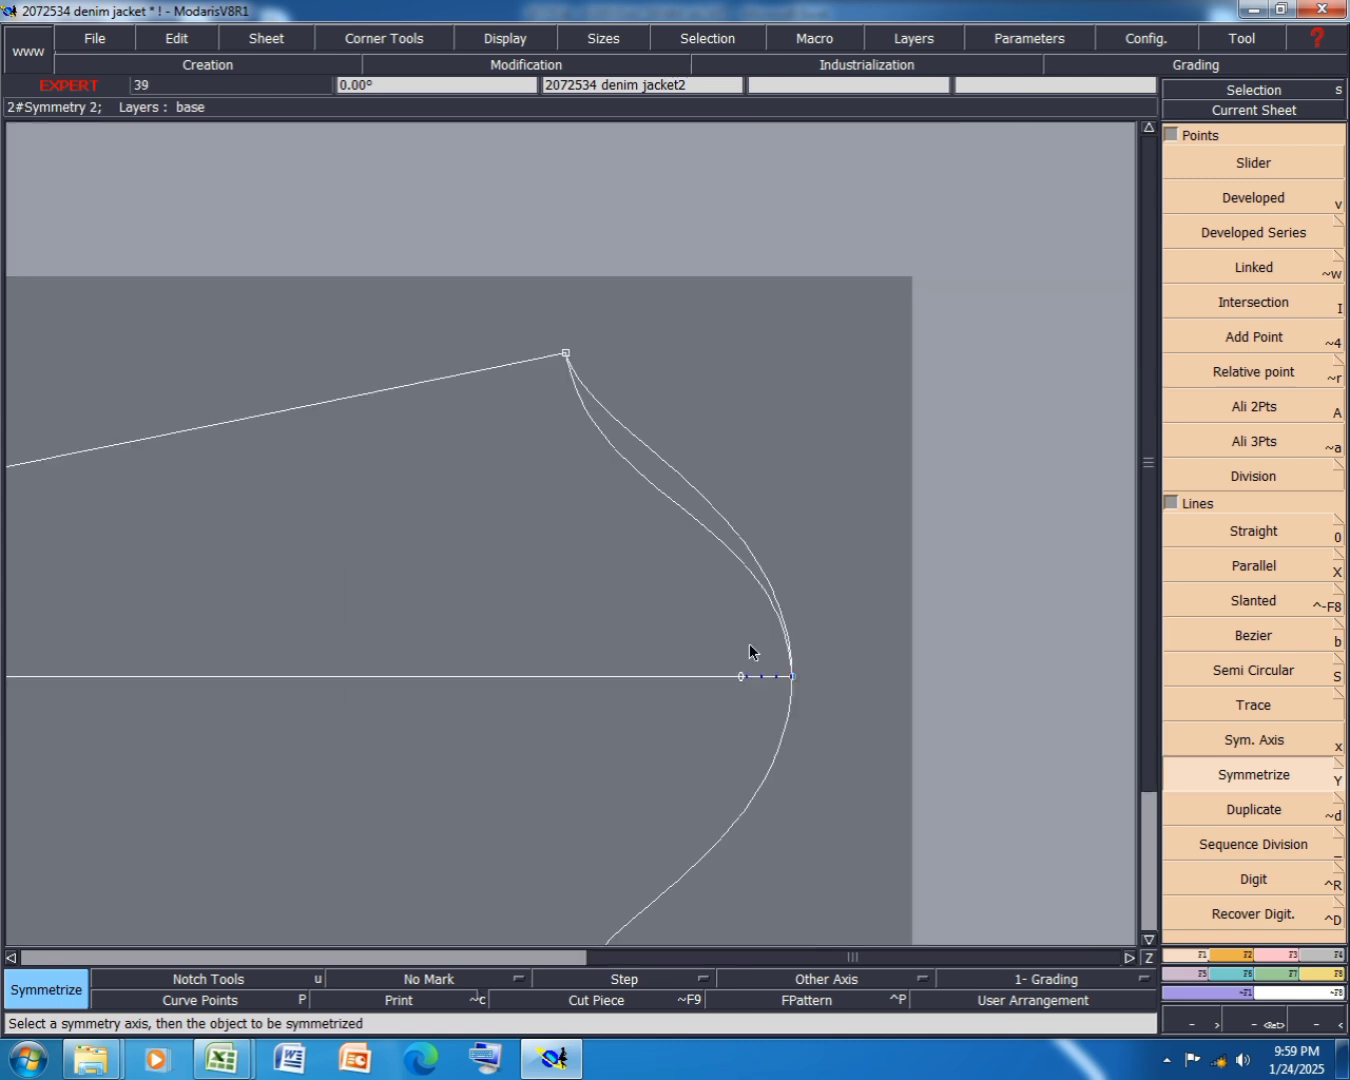
{"action": "key", "text": "ctrl+z"}
{"action": "key", "text": "ctrl+z"}
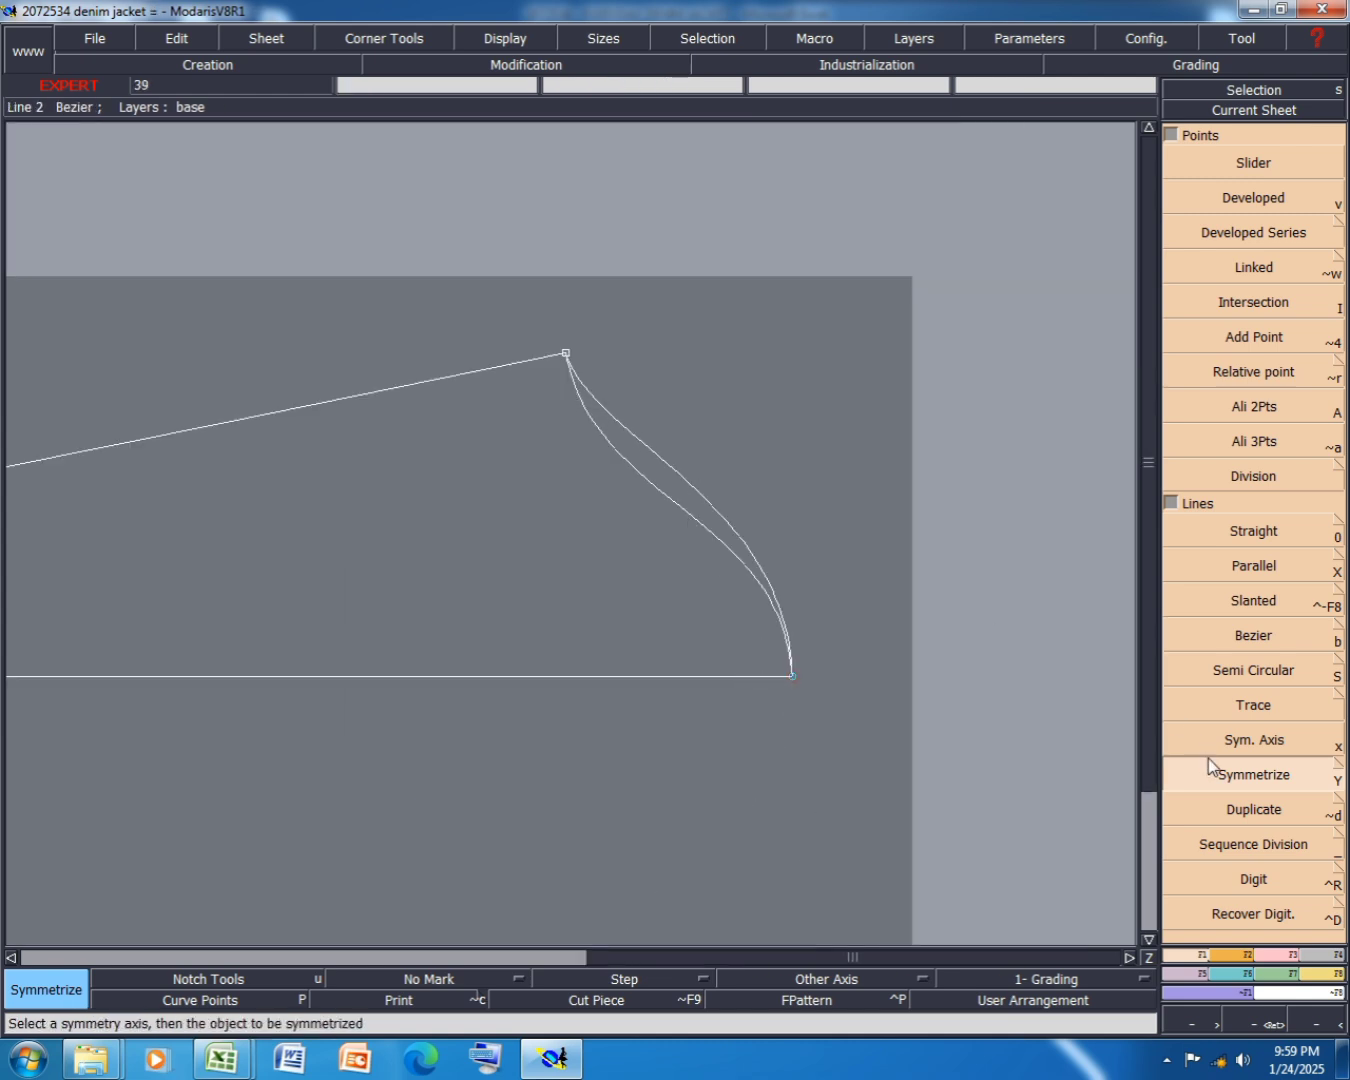
- Mirror the first cap curve about an axis on the underarm seam to check the underarm transition, and undo the mirror and axis
{"action": "left_click", "coordinate": [1252, 742]}
{"action": "left_click", "coordinate": [566, 354]}
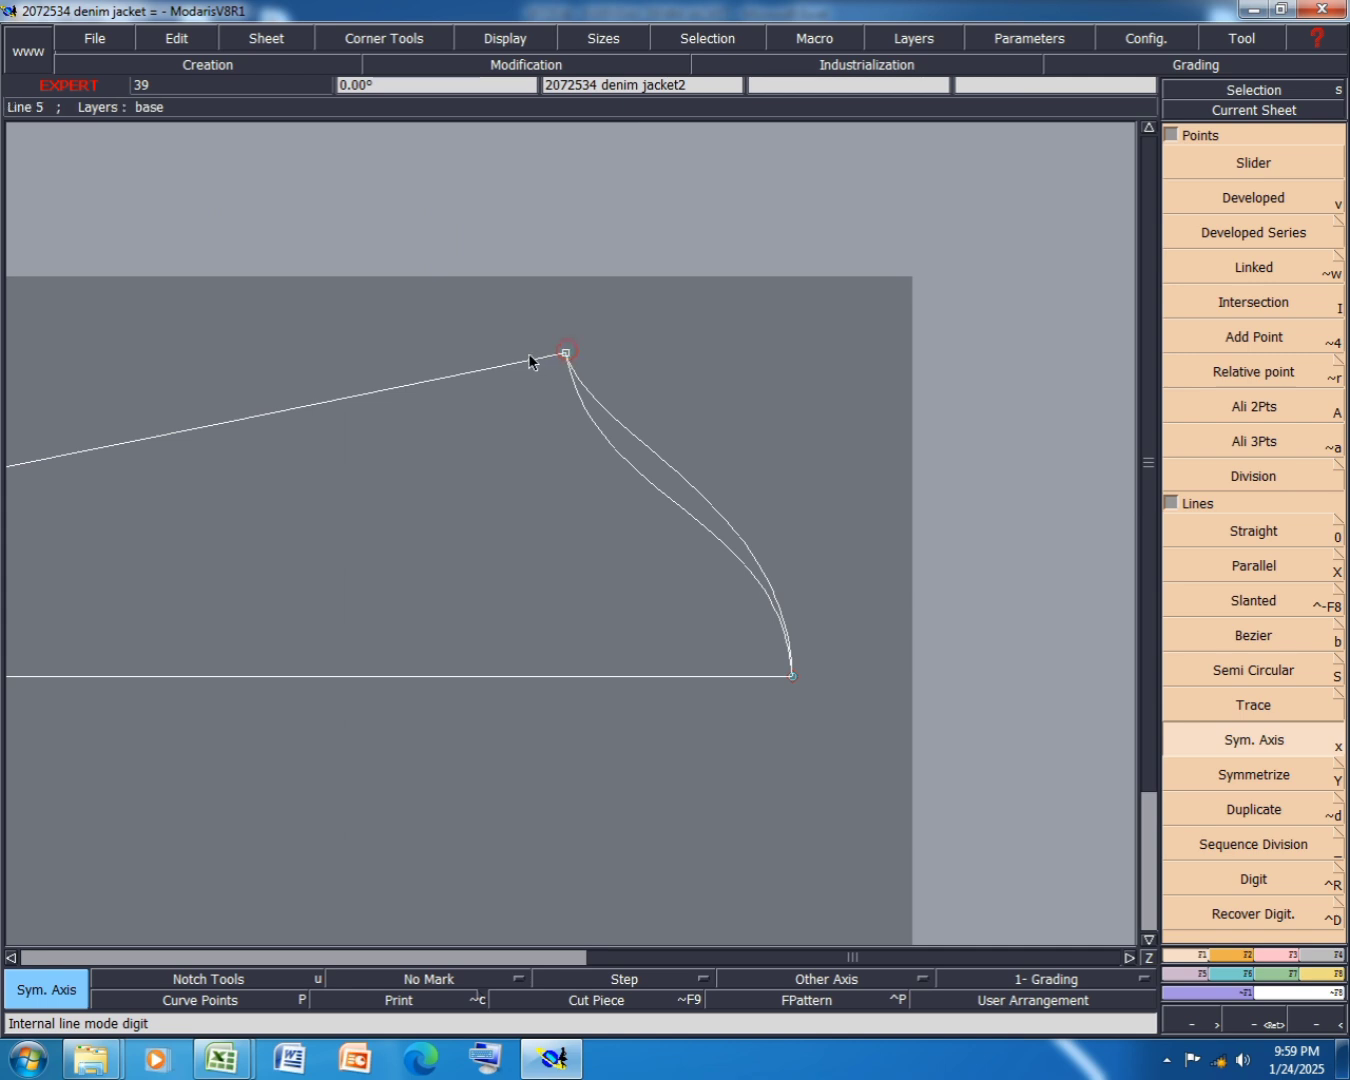
{"action": "left_click", "coordinate": [512, 363]}
{"action": "left_click", "coordinate": [1254, 776]}
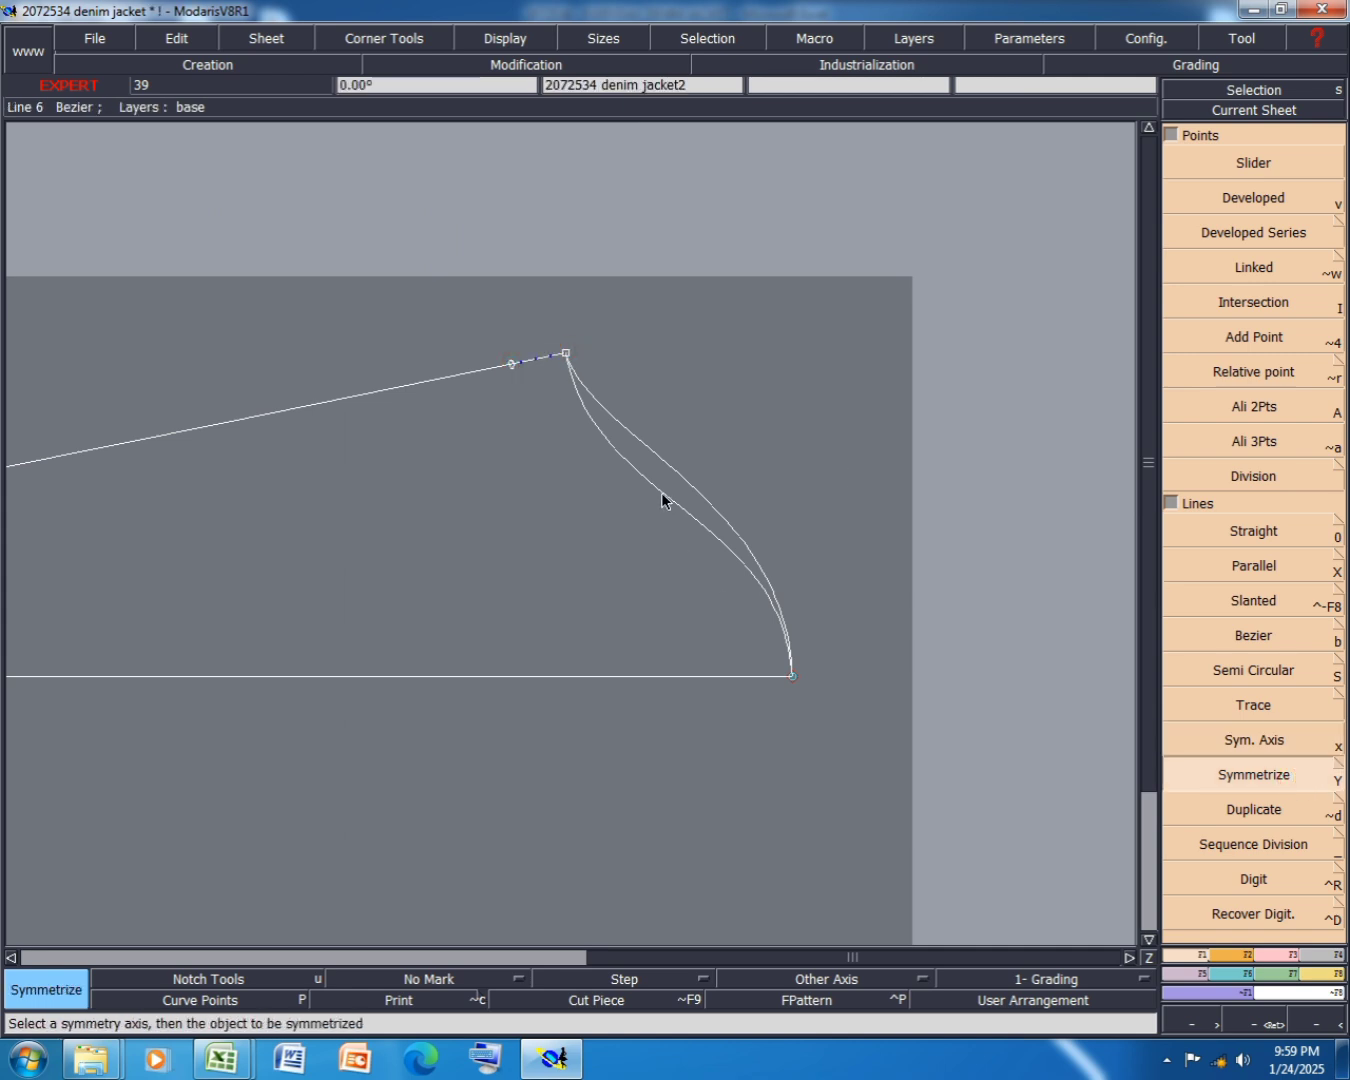
{"action": "left_click", "coordinate": [639, 418]}
{"action": "scroll", "coordinate": [521, 357], "scroll_direction": "up", "scroll_amount": 3}
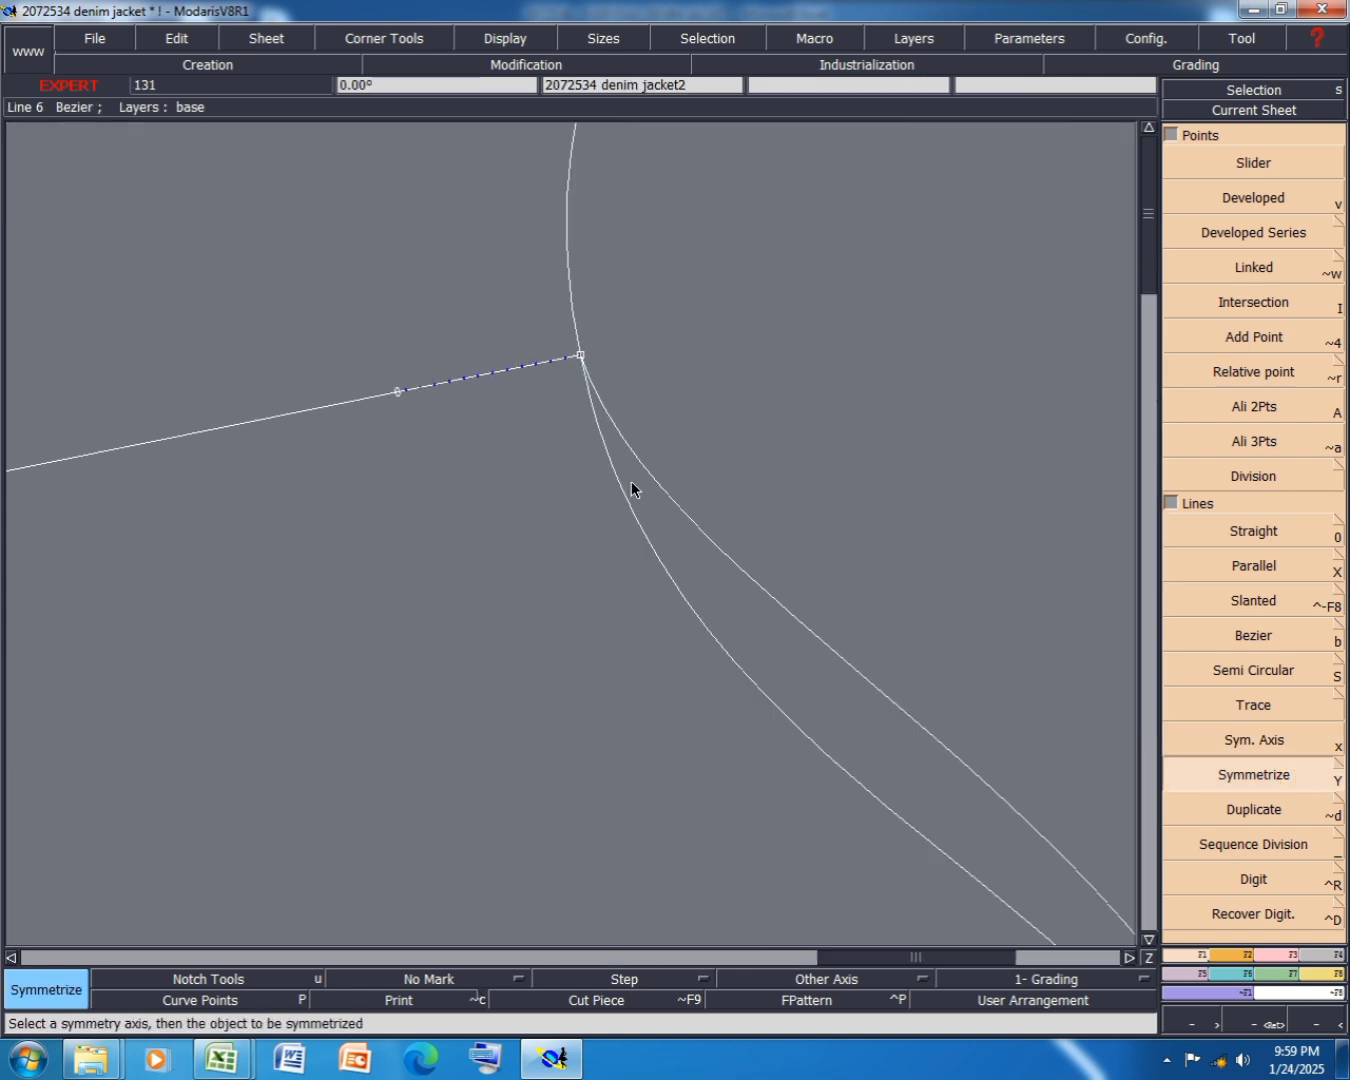
{"action": "key", "text": "ctrl+z"}
{"action": "key", "text": "ctrl+z"}
{"action": "scroll", "coordinate": [532, 570], "scroll_direction": "down", "scroll_amount": 2}
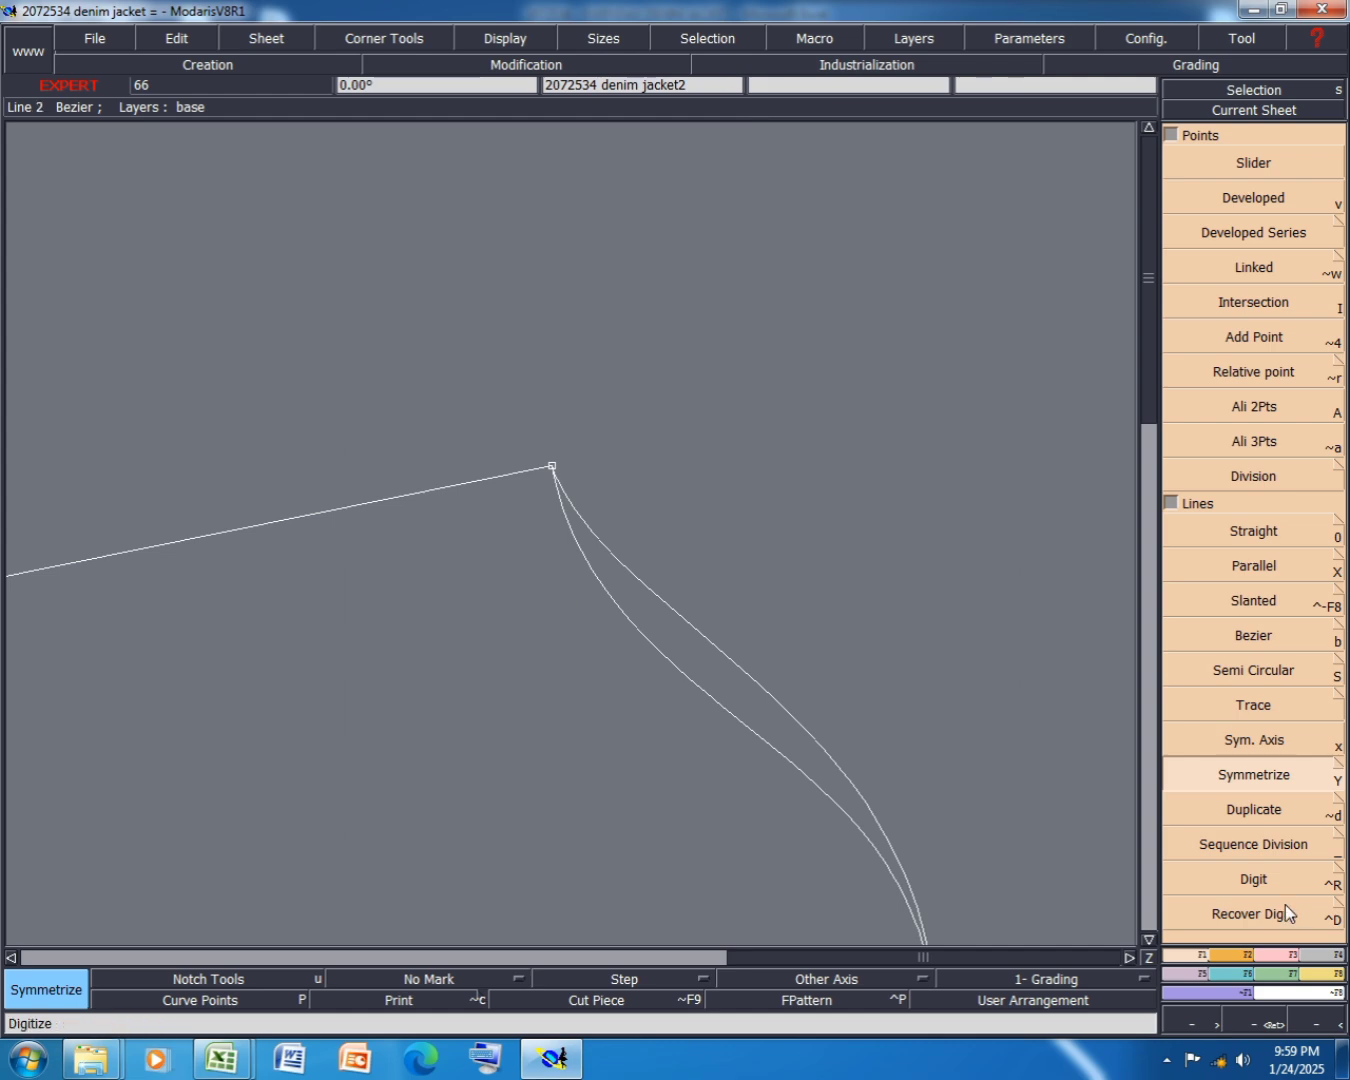
- Open the measurement spreadsheet, activate the Length tool and move the spreadsheet clear of the sleeve cap
{"action": "left_click", "coordinate": [866, 64]}
{"action": "left_click", "coordinate": [1243, 158]}
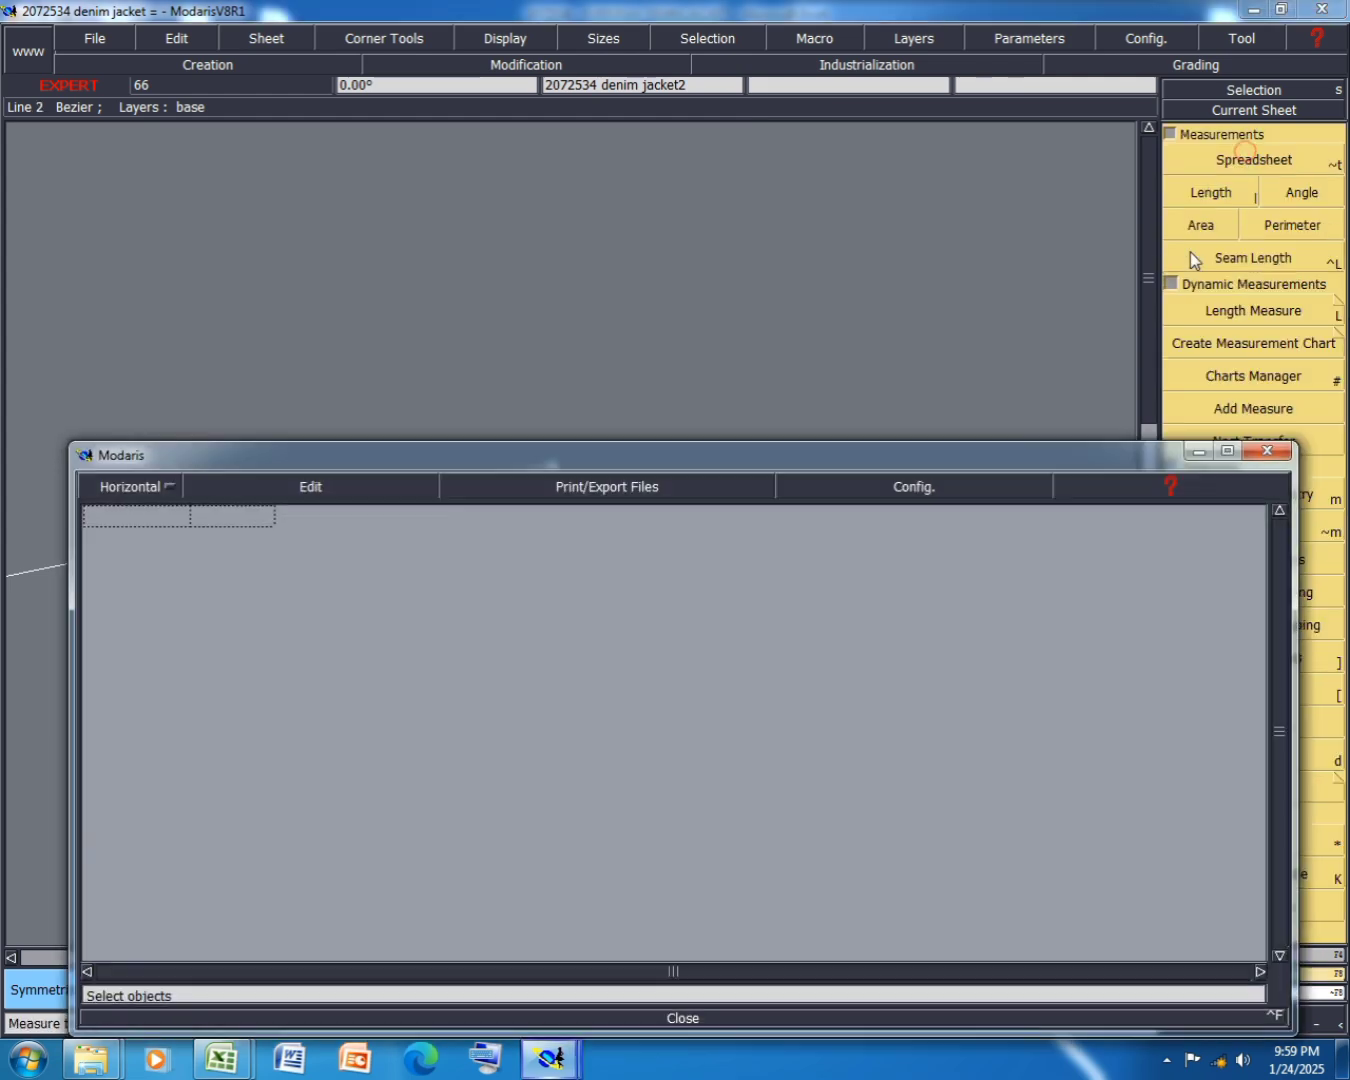
{"action": "left_click", "coordinate": [1212, 193]}
{"action": "left_click", "coordinate": [749, 453]}
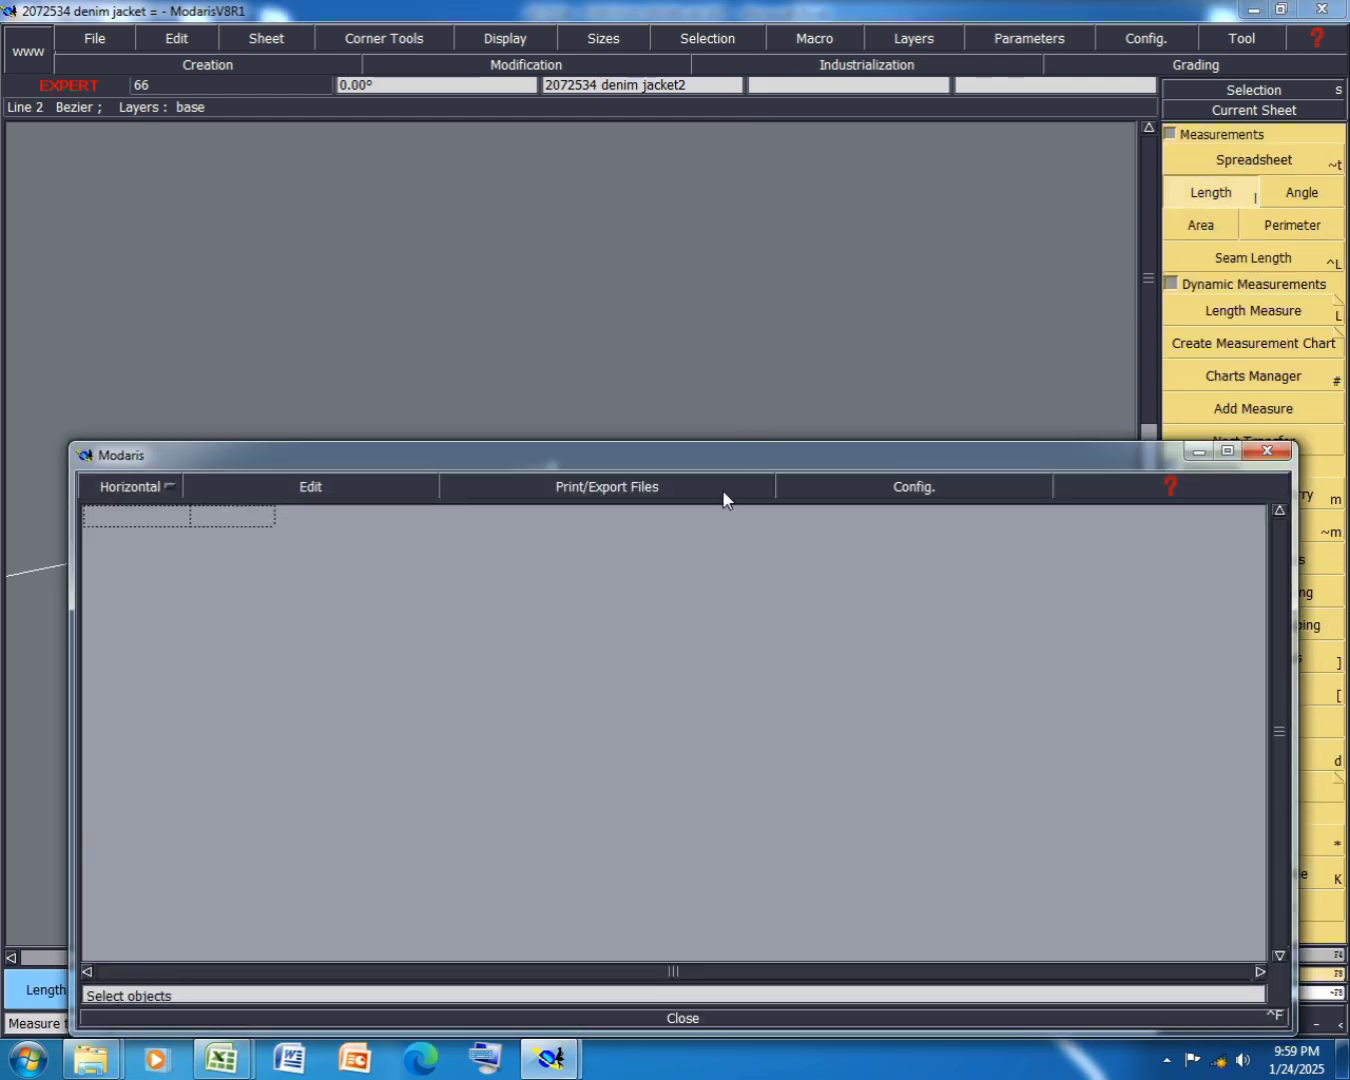
{"action": "left_click_drag", "start_coordinate": [724, 497], "coordinate": [541, 696]}
{"action": "scroll", "coordinate": [703, 337], "scroll_direction": "down", "scroll_amount": 3}
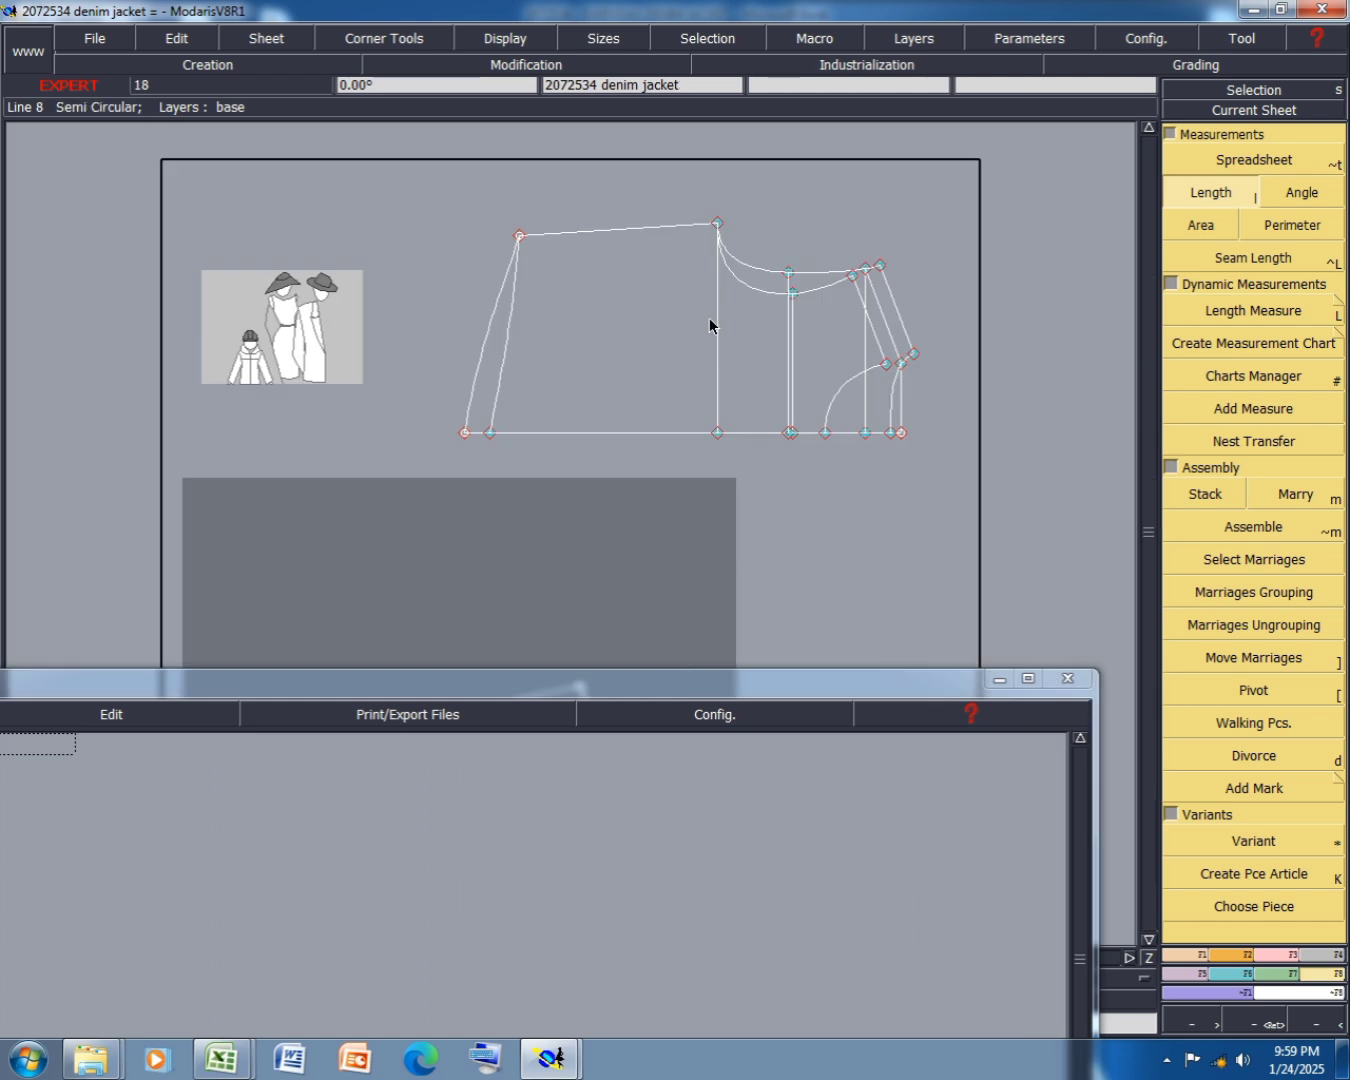
{"action": "scroll", "coordinate": [675, 289], "scroll_direction": "down", "scroll_amount": 2}
{"action": "scroll", "coordinate": [665, 564], "scroll_direction": "up", "scroll_amount": 3}
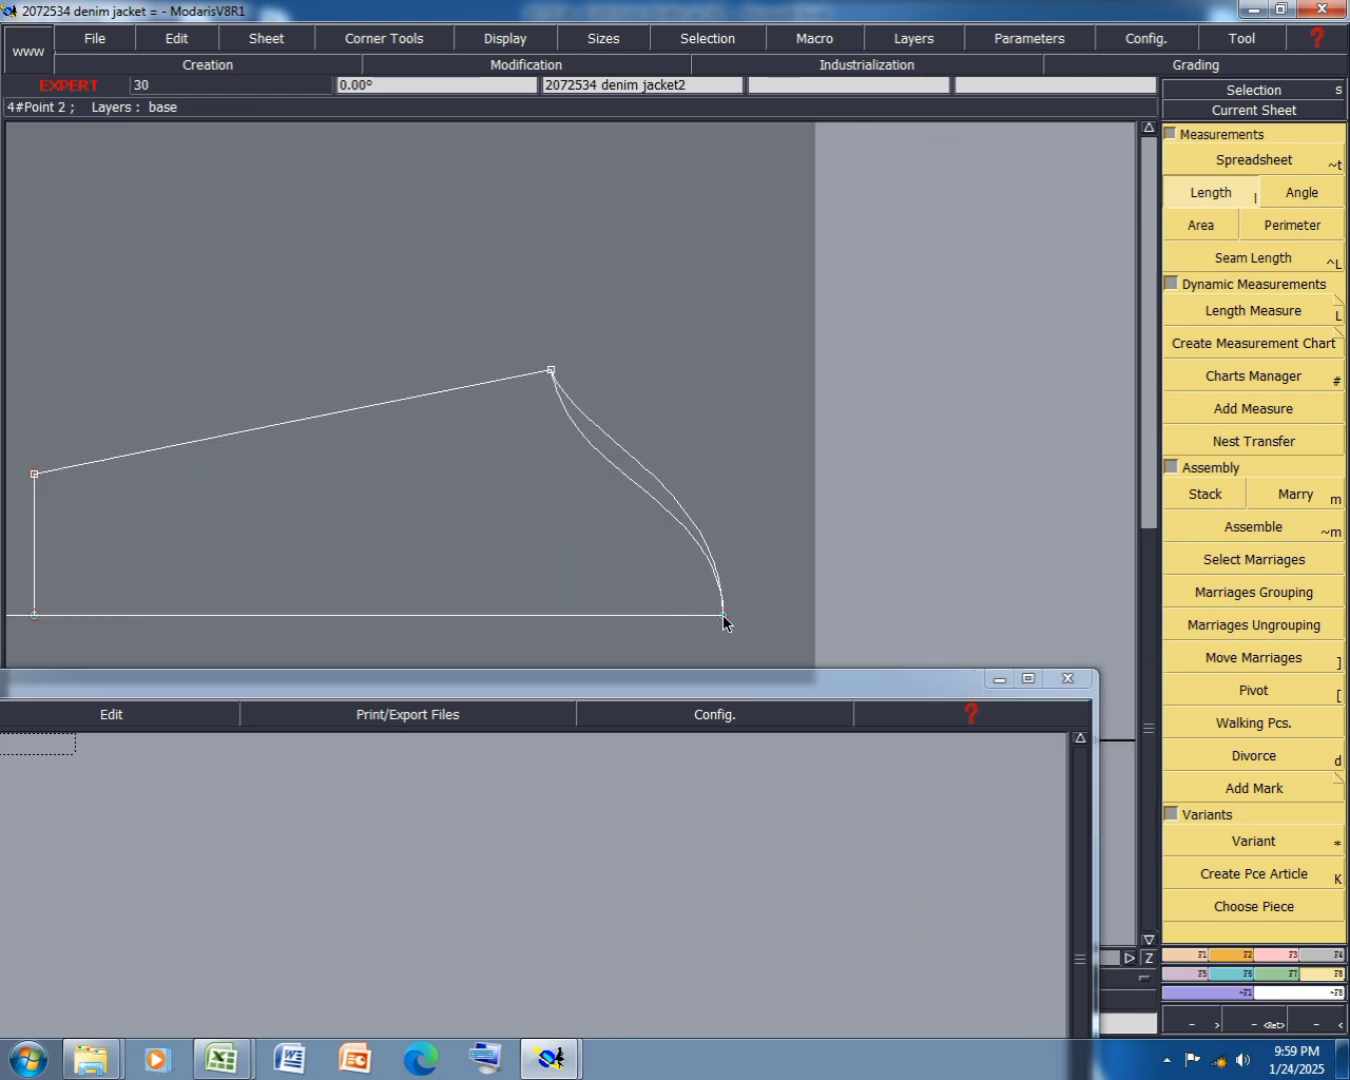
- Measure the lengths of both sleeve cap curves between the fold-line and underarm points, and total them in the spreadsheet
{"action": "left_click", "coordinate": [723, 616]}
{"action": "left_click", "coordinate": [550, 371]}
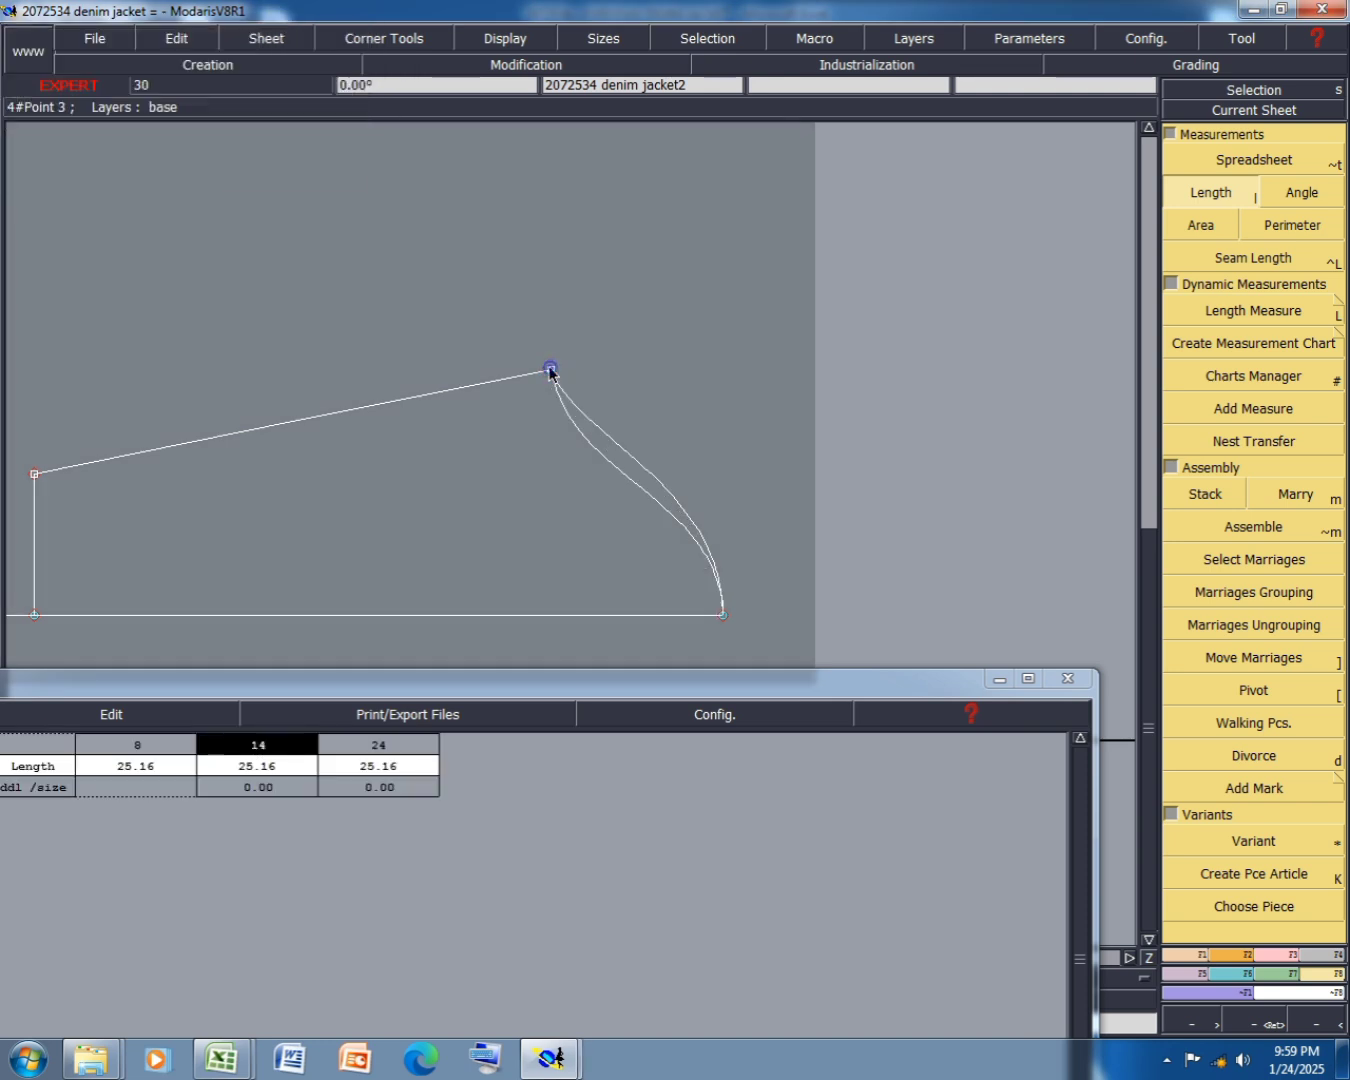
{"action": "left_click", "coordinate": [550, 371]}
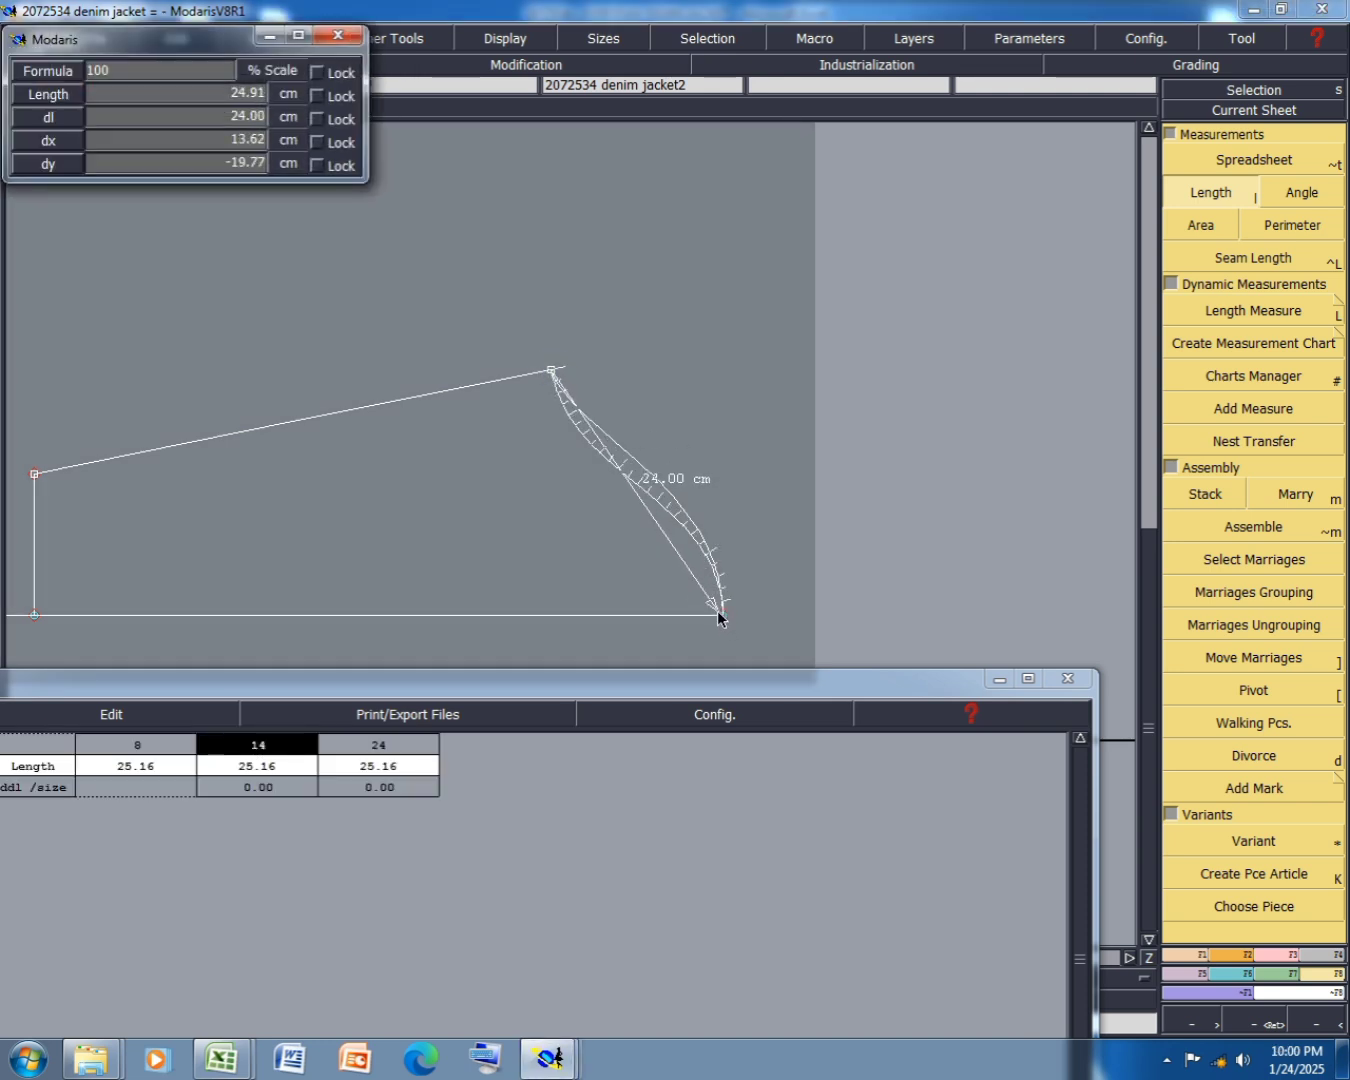
{"action": "left_click", "coordinate": [720, 614]}
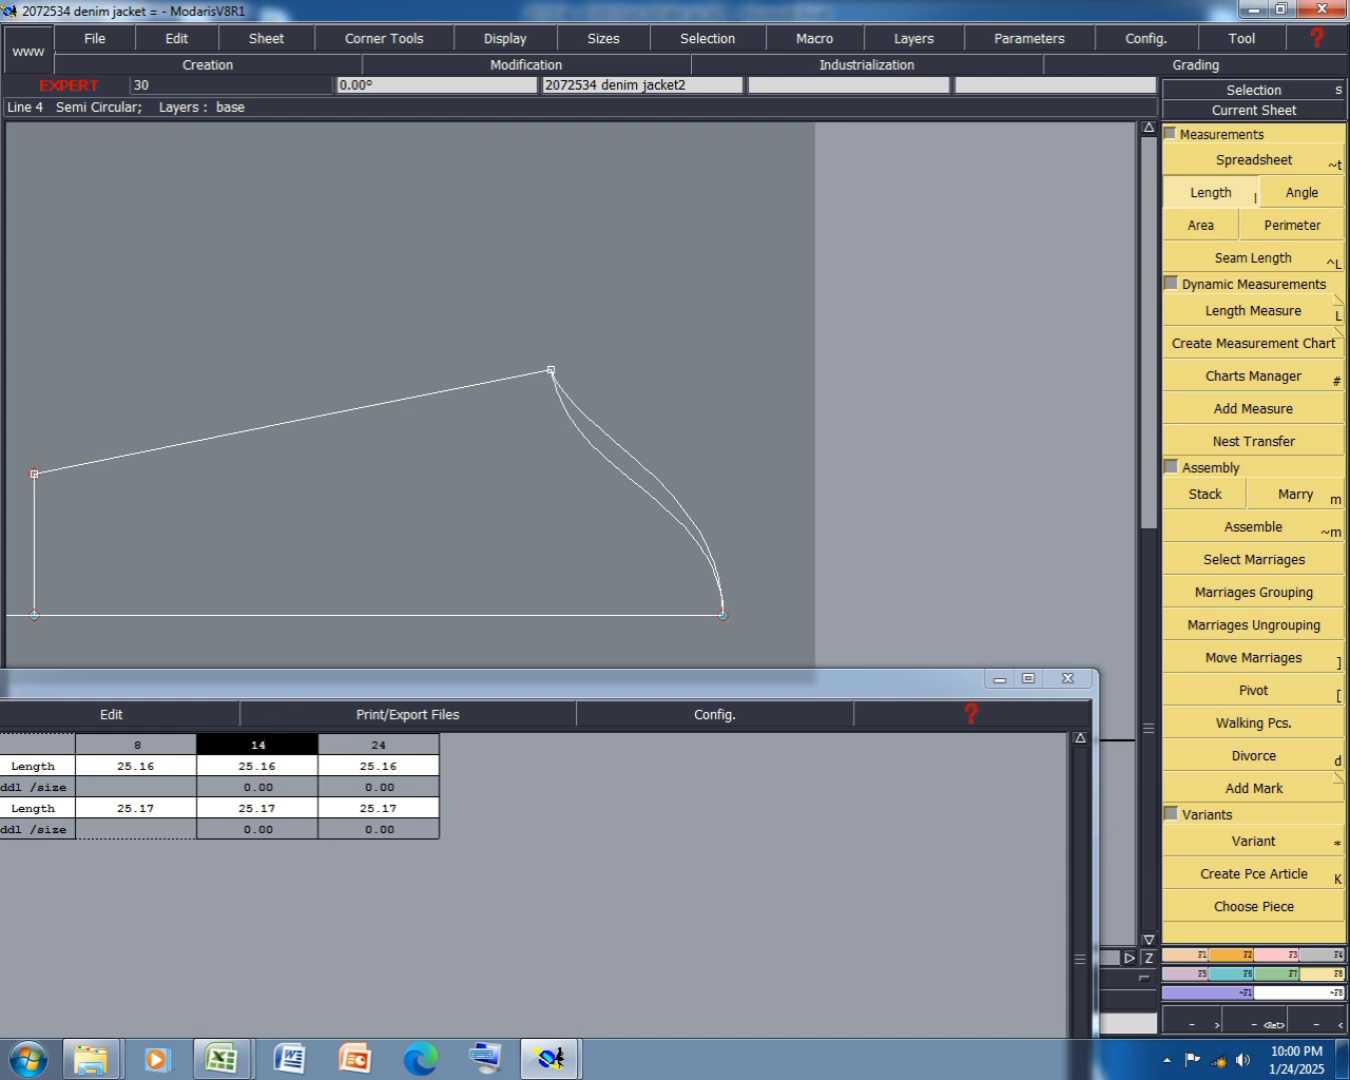
{"action": "left_click", "coordinate": [126, 714]}
{"action": "left_click", "coordinate": [77, 776]}
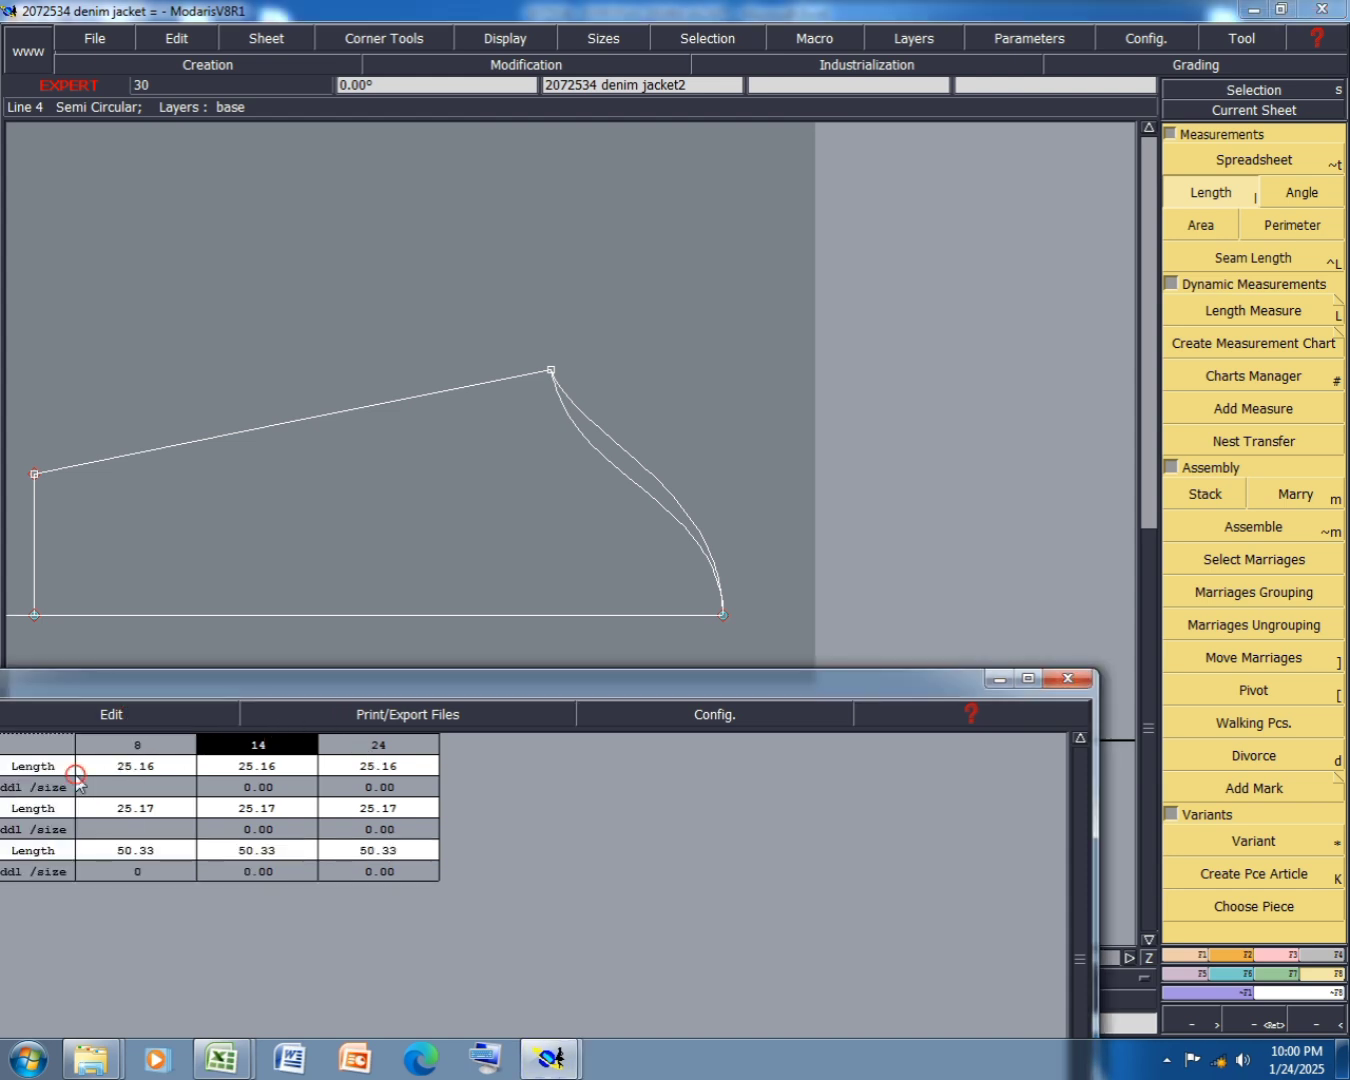
- Measure both armhole curves of the jacket body from the underarm point to their shoulder points, and total them in the spreadsheet
{"action": "left_click", "coordinate": [657, 328]}
{"action": "key", "text": "8"}
{"action": "key", "text": "j"}
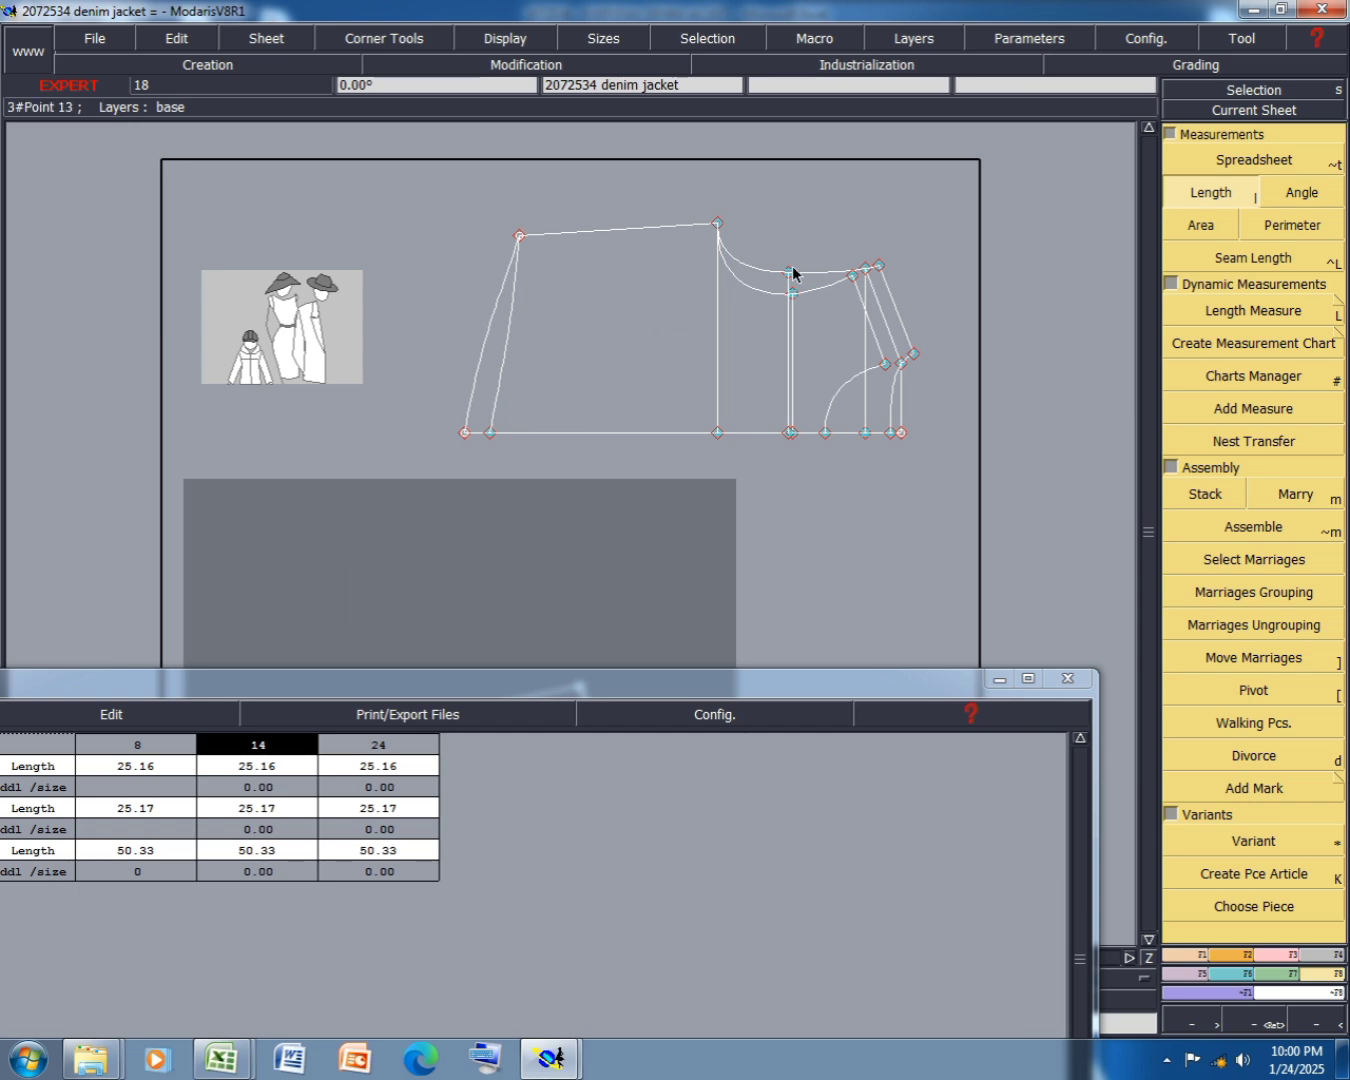
{"action": "scroll", "coordinate": [801, 208], "scroll_direction": "up", "scroll_amount": 3}
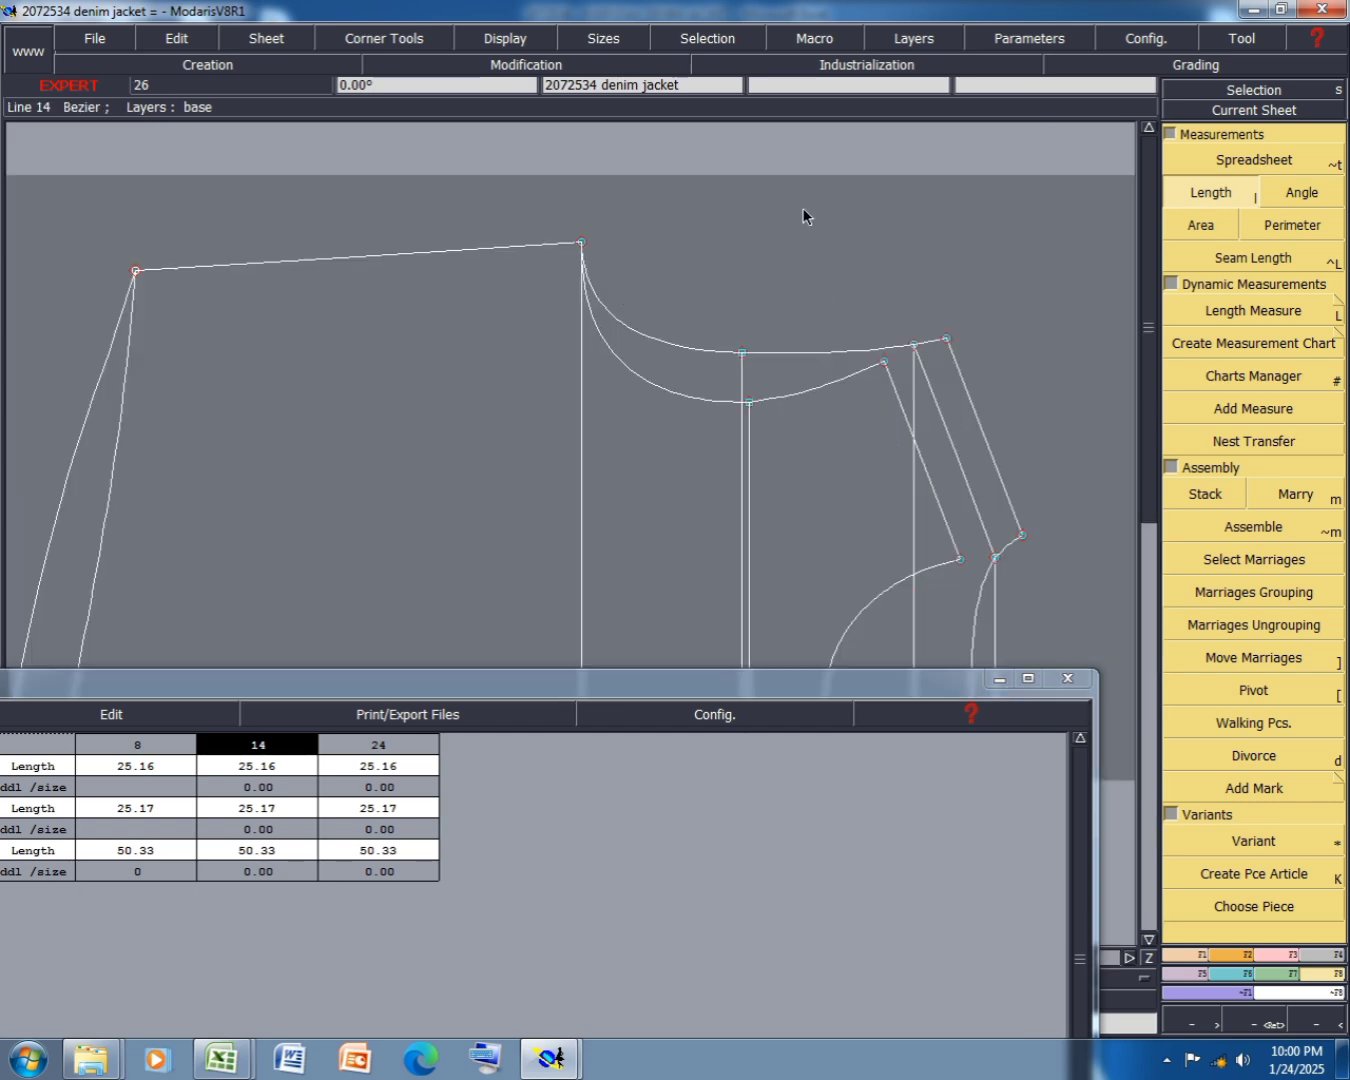
{"action": "left_click", "coordinate": [584, 243]}
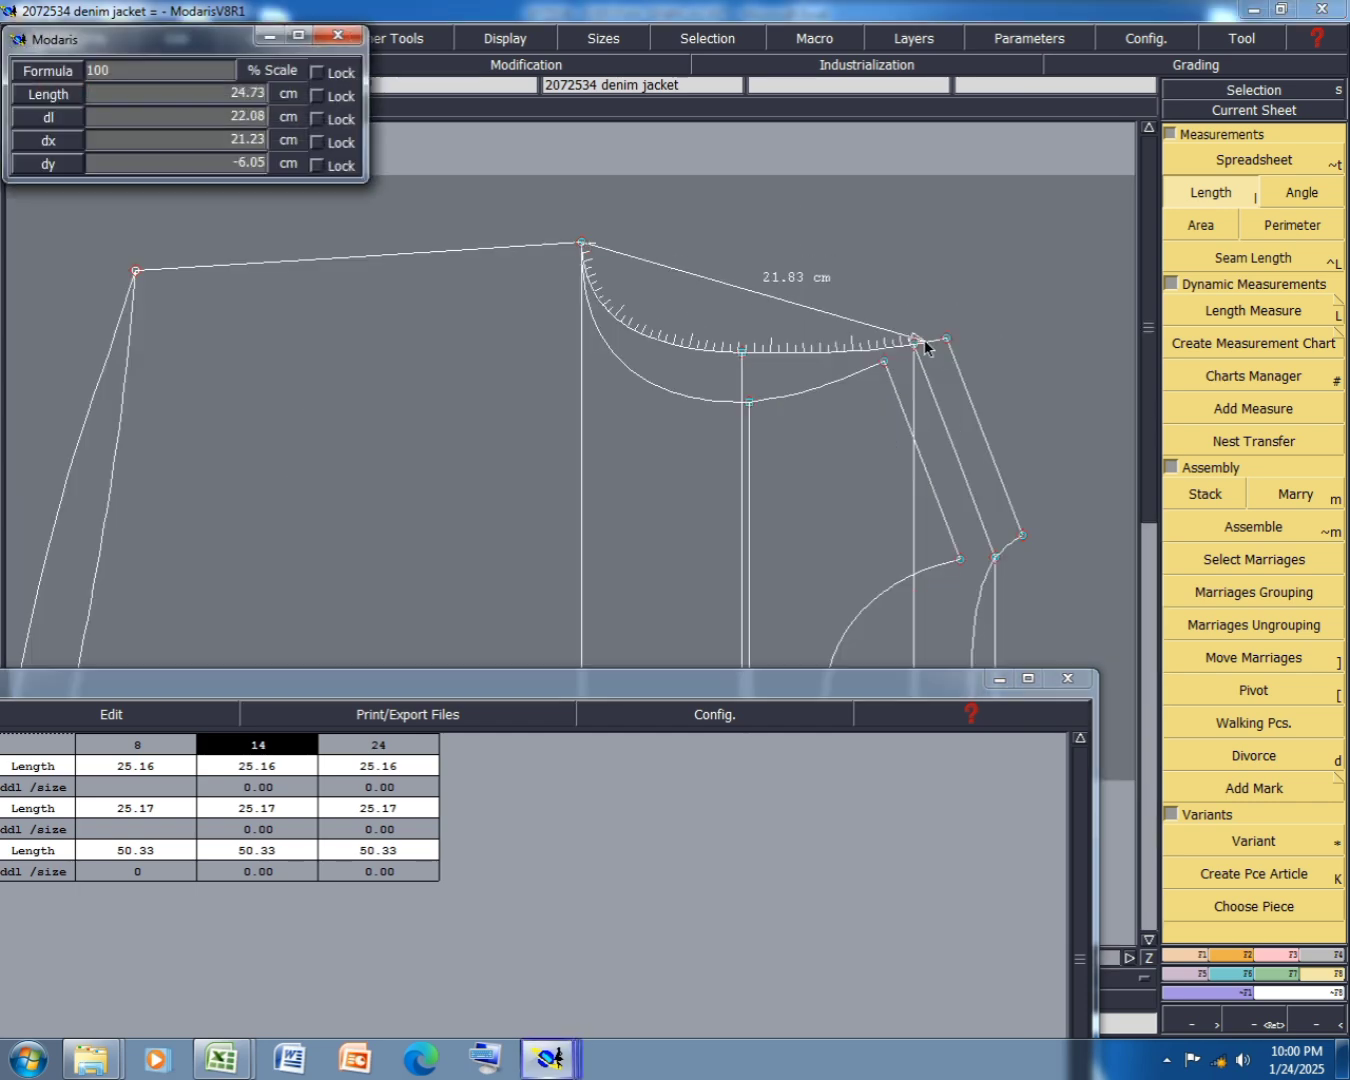
{"action": "left_click", "coordinate": [947, 338]}
{"action": "left_click", "coordinate": [885, 360]}
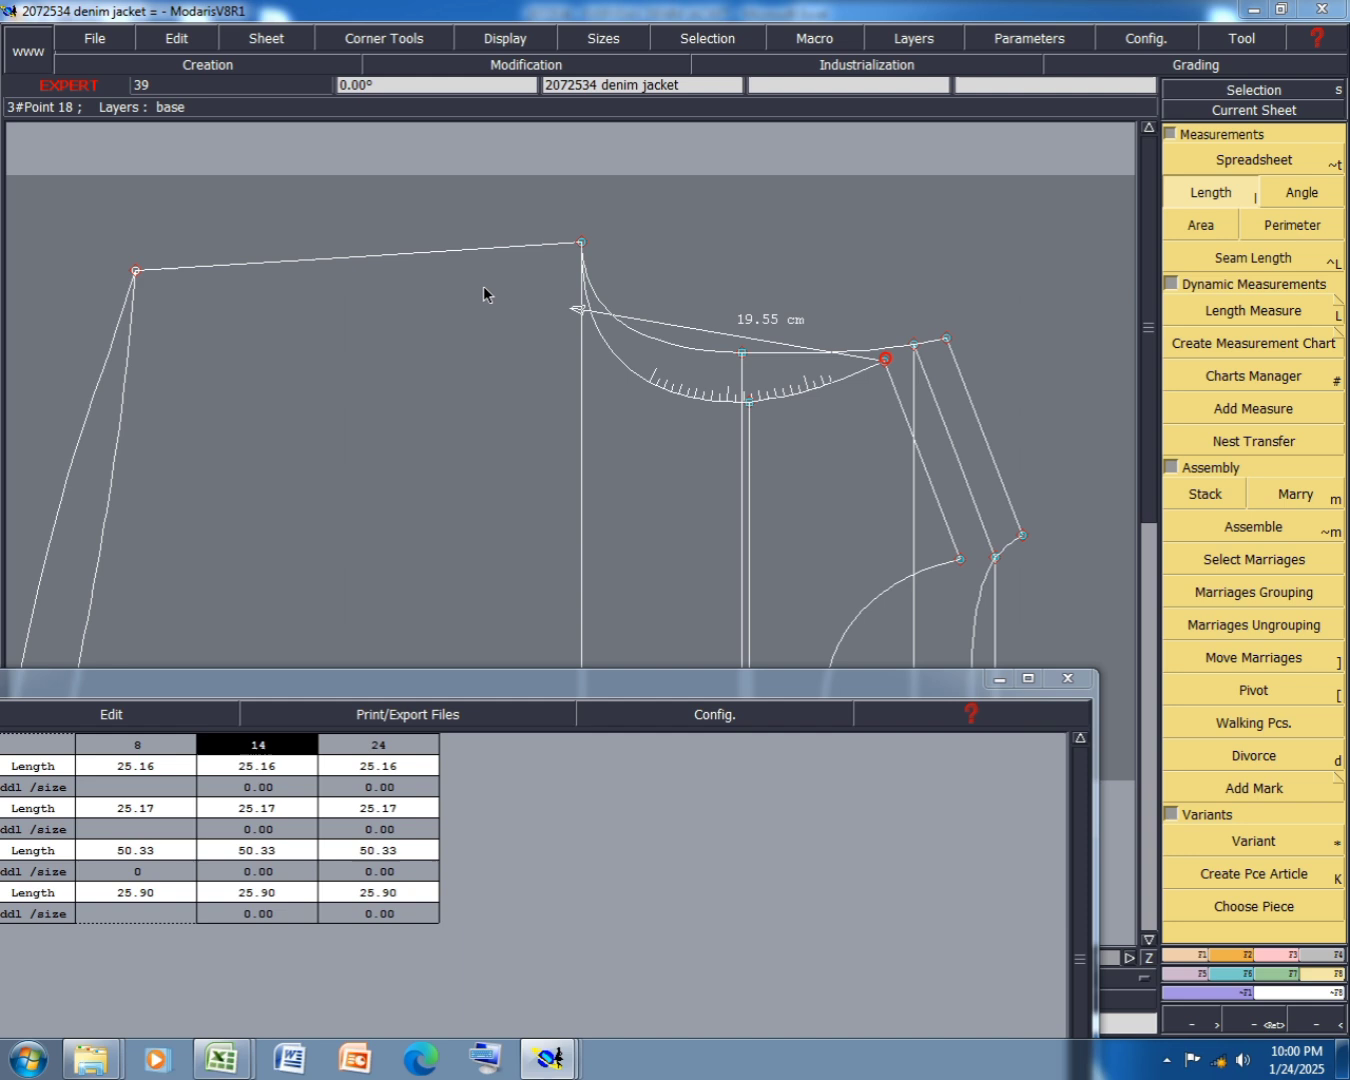
{"action": "left_click", "coordinate": [583, 243]}
{"action": "left_click", "coordinate": [88, 719]}
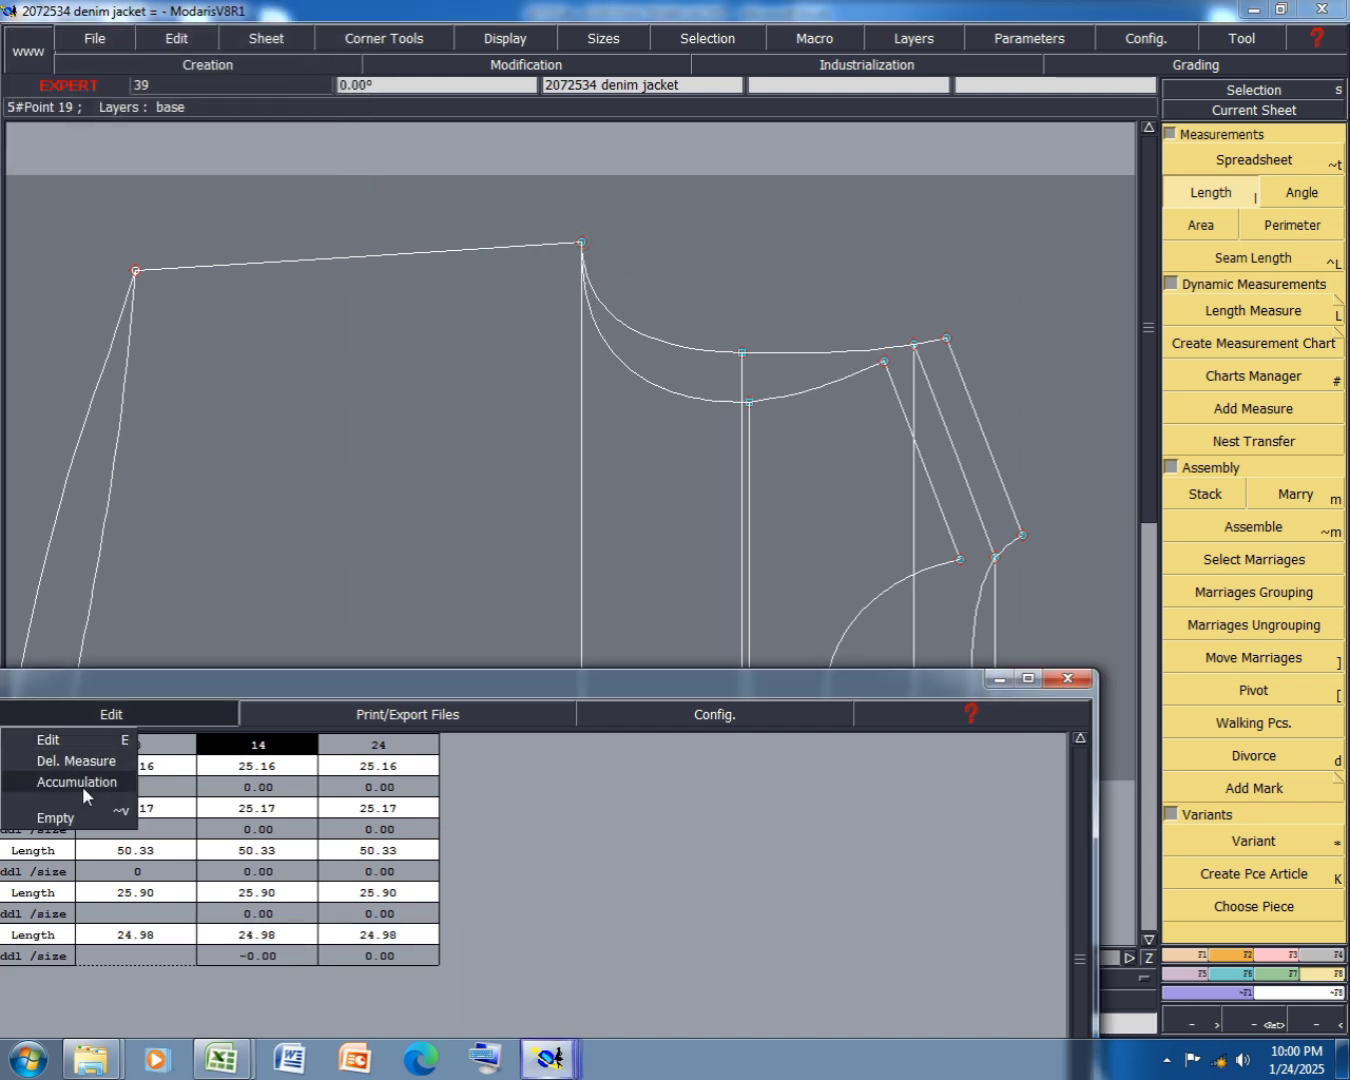
{"action": "left_click", "coordinate": [82, 785]}
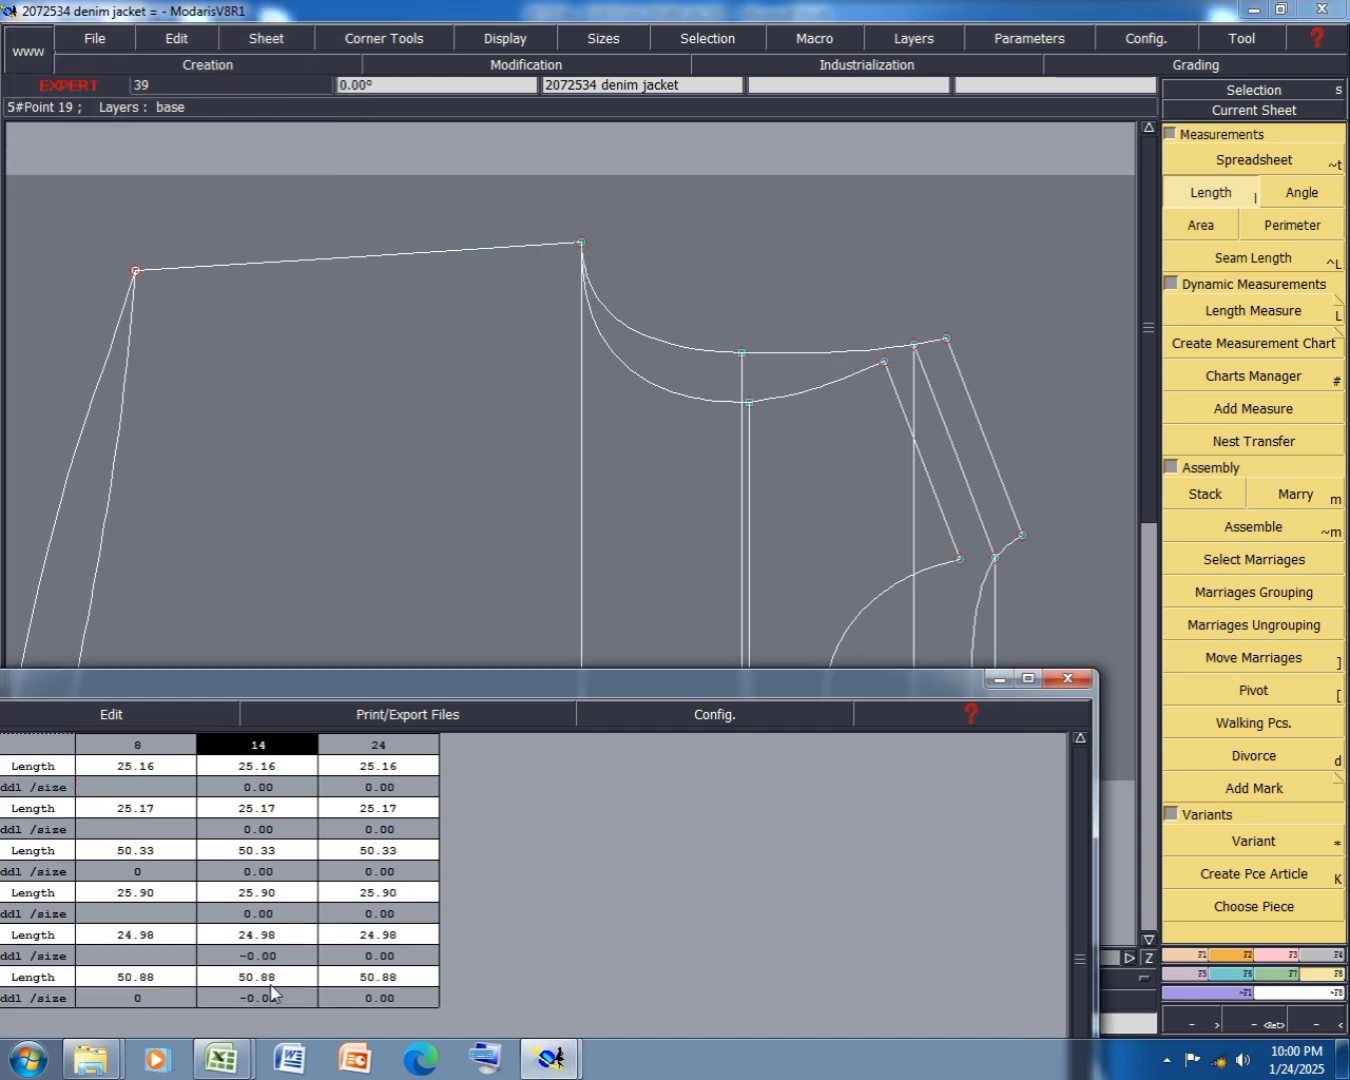
- Move the sleeve's underarm point by -0.5 cm in X and 0 in Y, after shifting the measurement spreadsheet clear
{"action": "left_click_drag", "start_coordinate": [461, 681], "coordinate": [504, 800]}
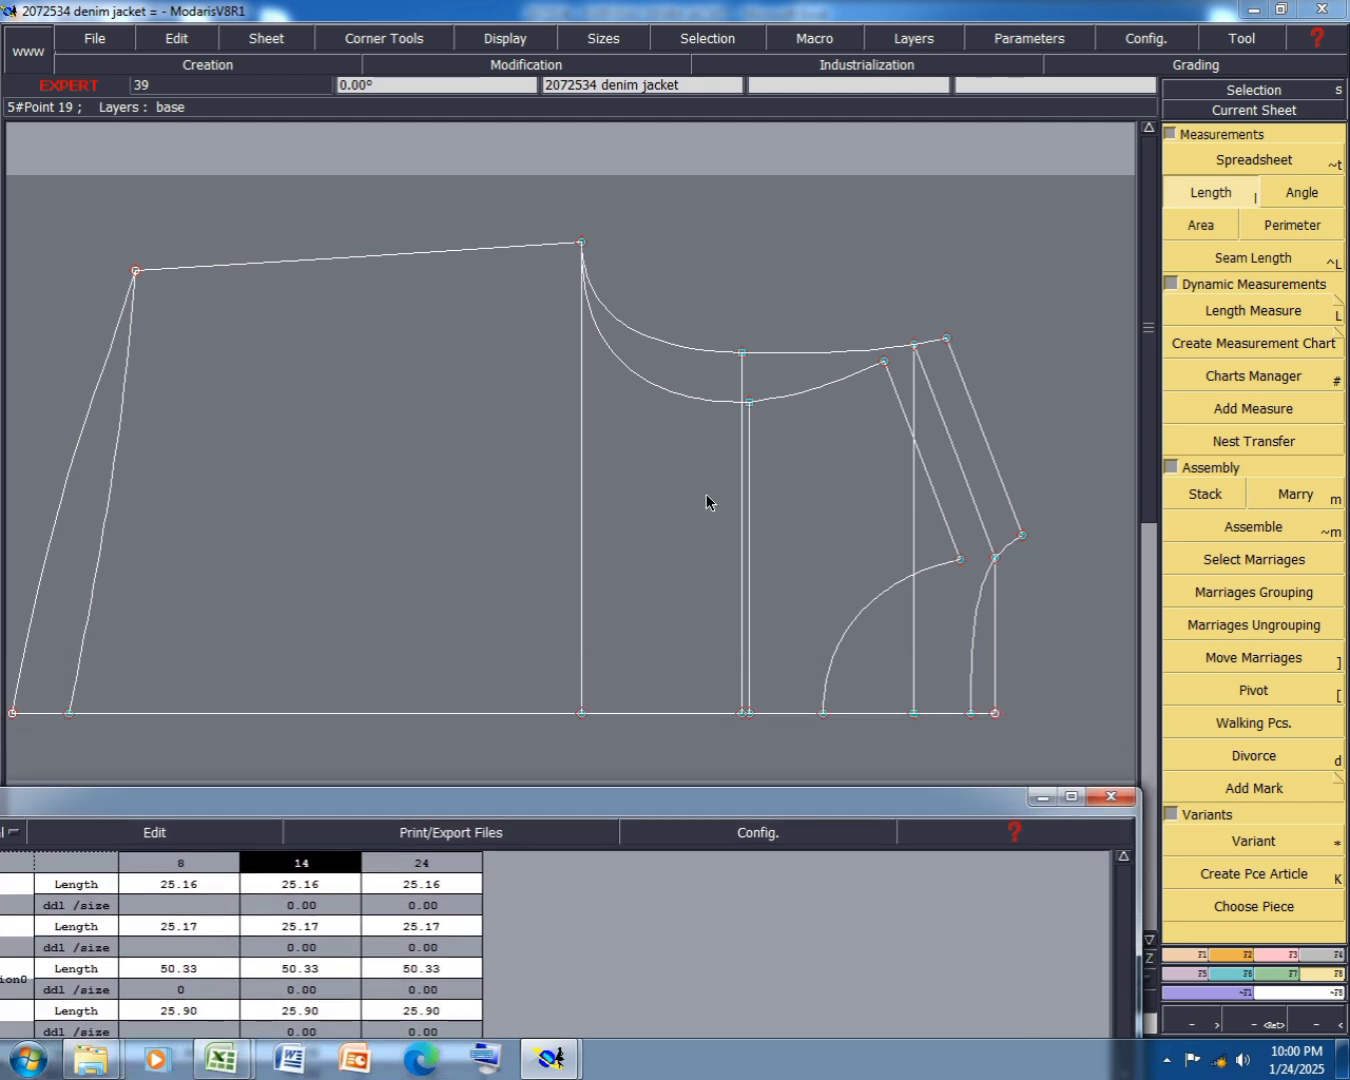
{"action": "scroll", "coordinate": [754, 430], "scroll_direction": "down", "scroll_amount": 3}
{"action": "scroll", "coordinate": [727, 586], "scroll_direction": "up", "scroll_amount": 3}
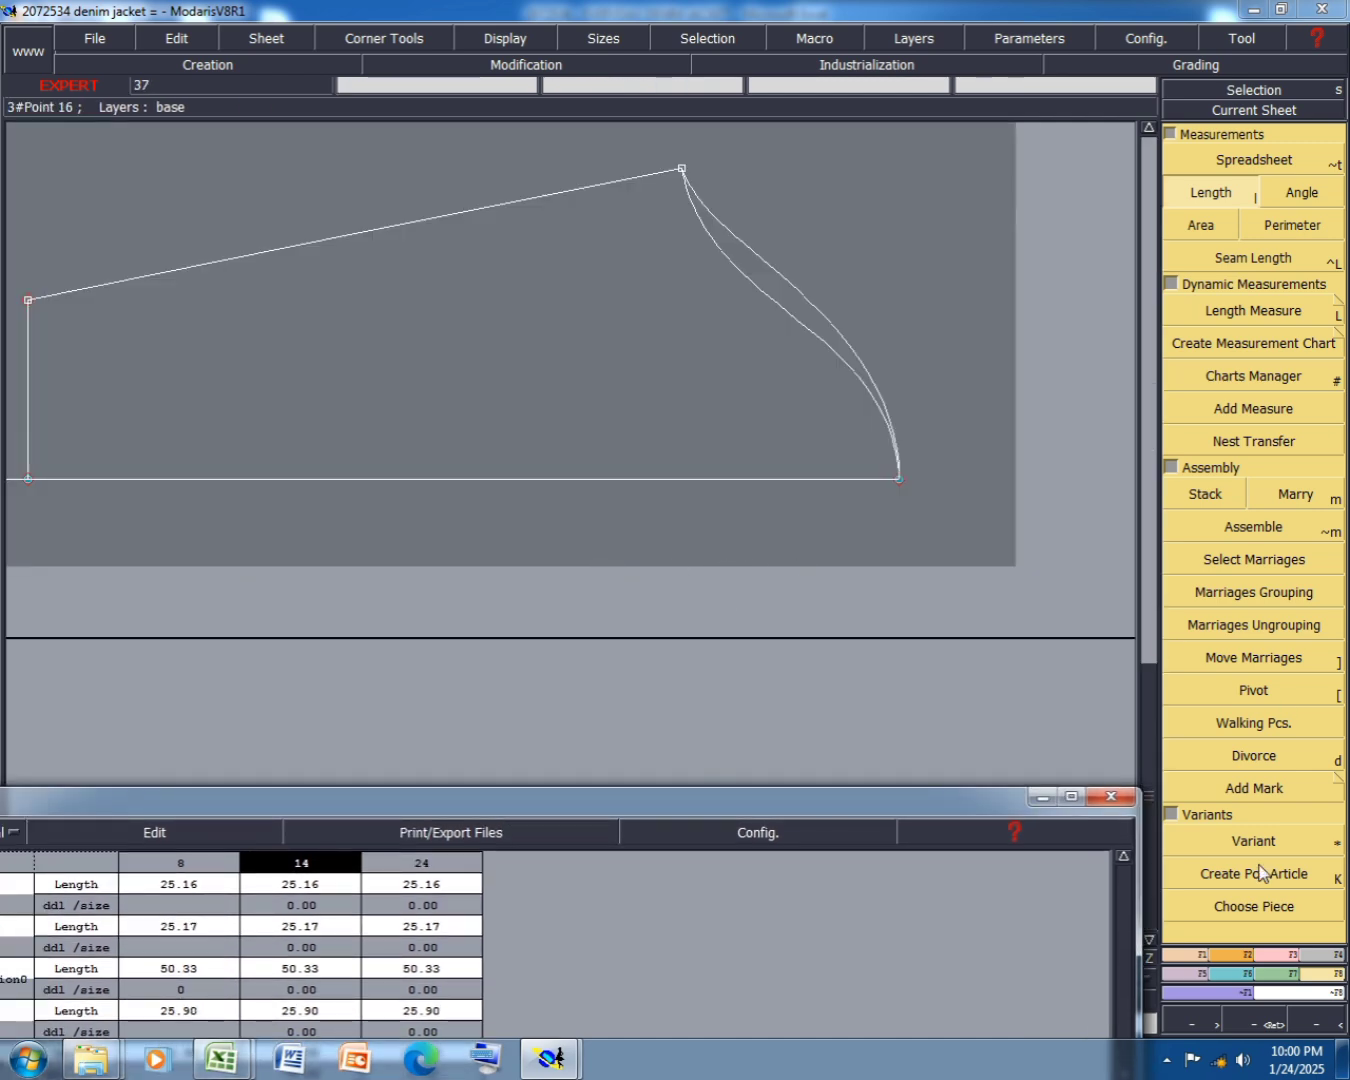
{"action": "left_click", "coordinate": [1280, 954]}
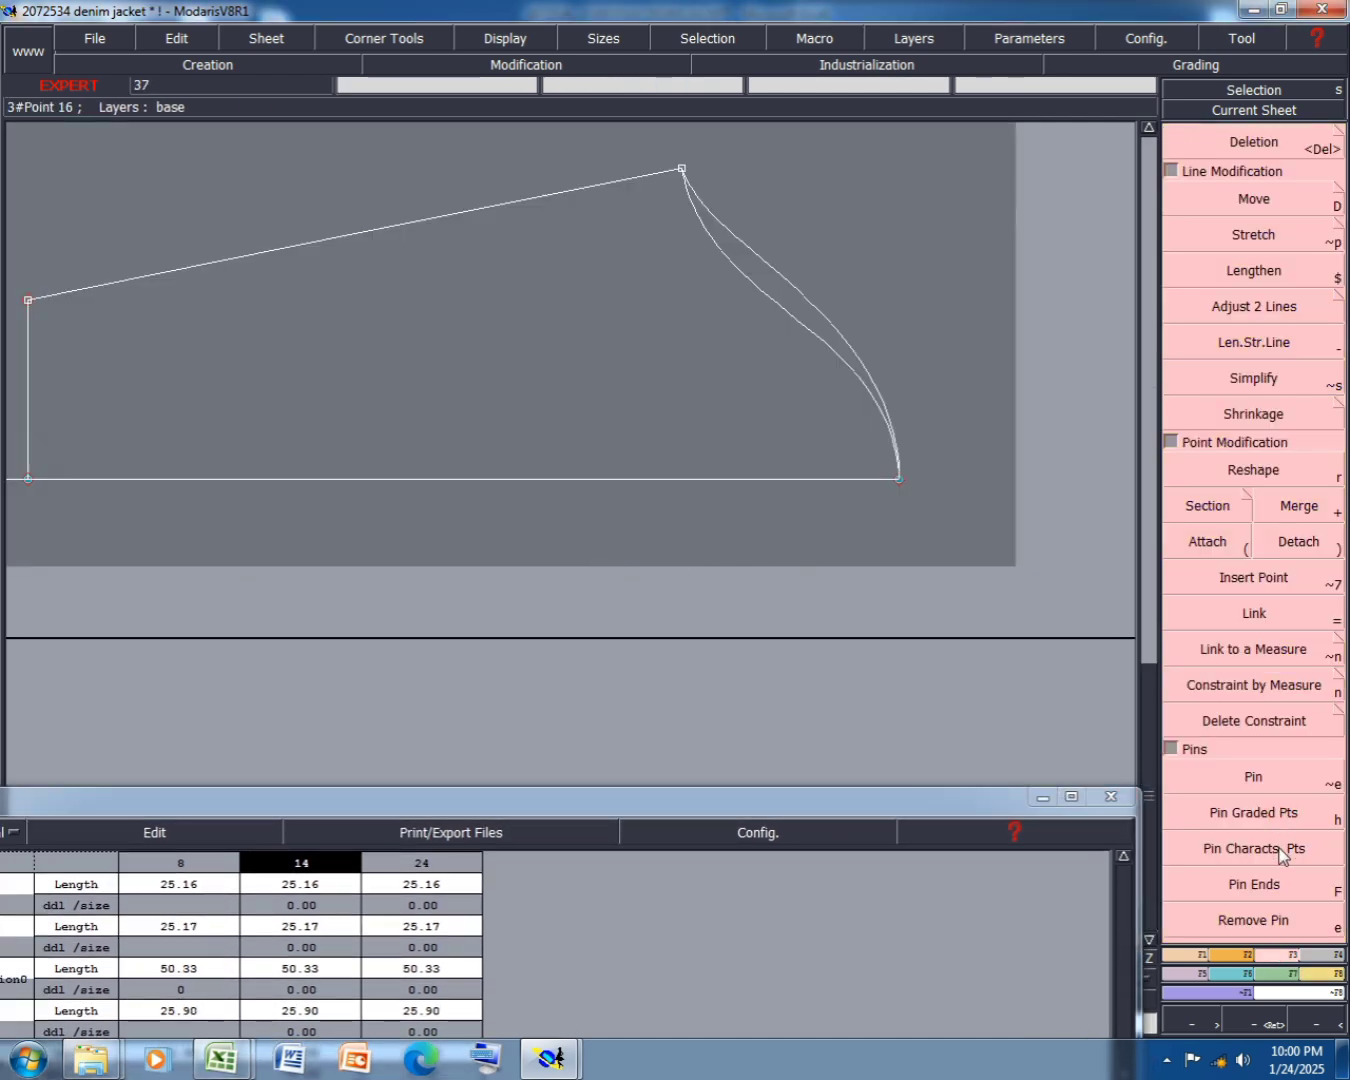
{"action": "left_click", "coordinate": [1254, 199]}
{"action": "left_click", "coordinate": [681, 169]}
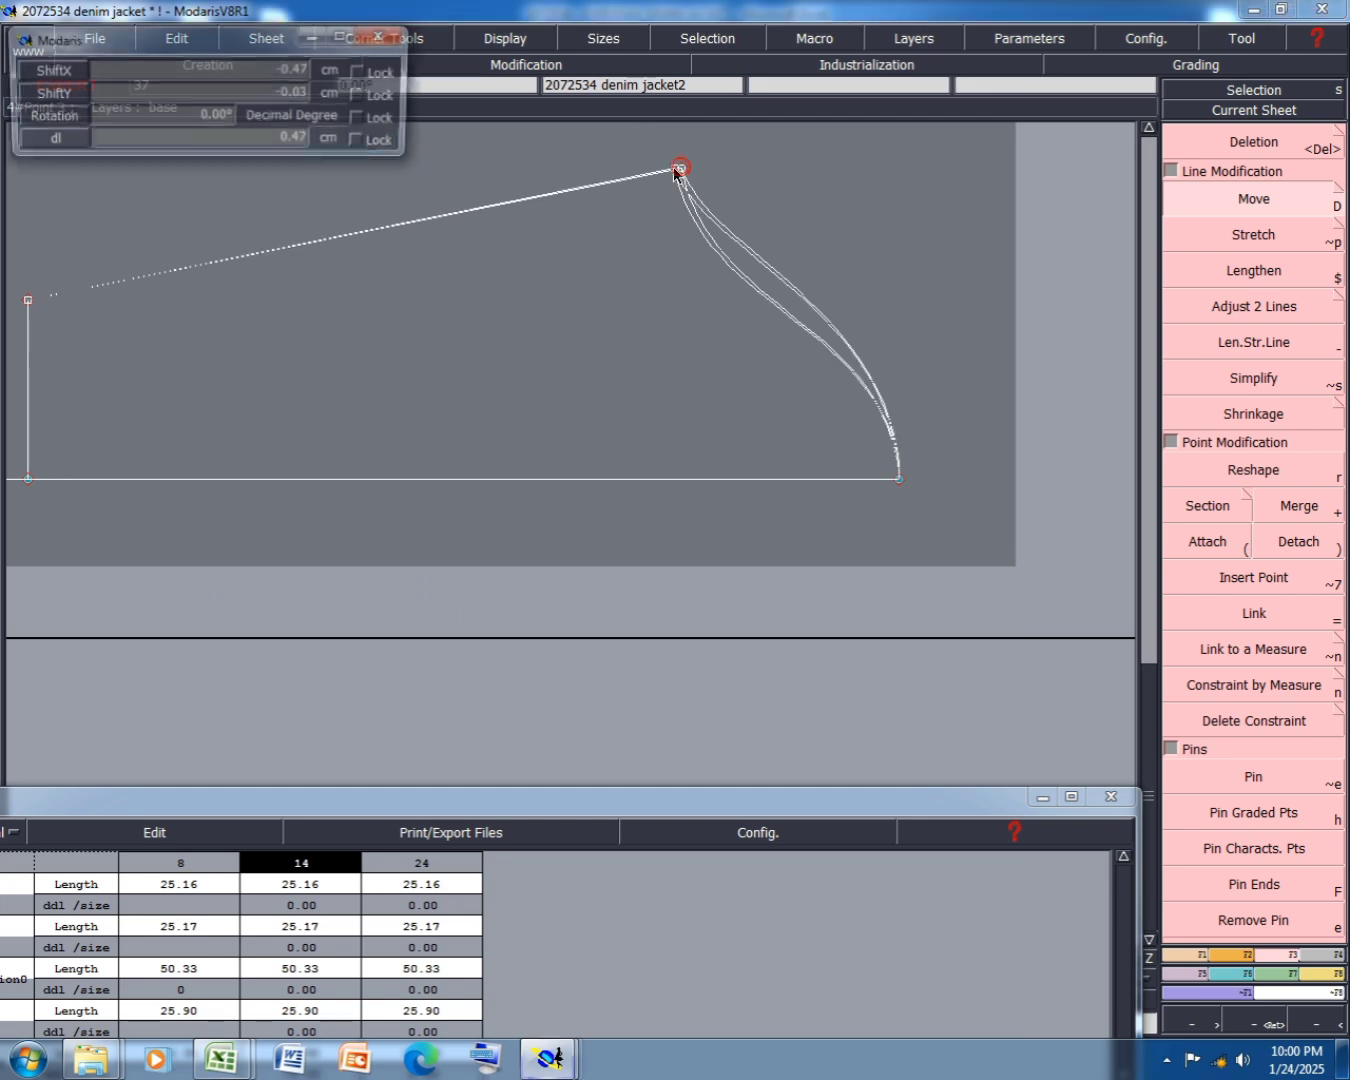
{"action": "key", "text": "BackSpace"}
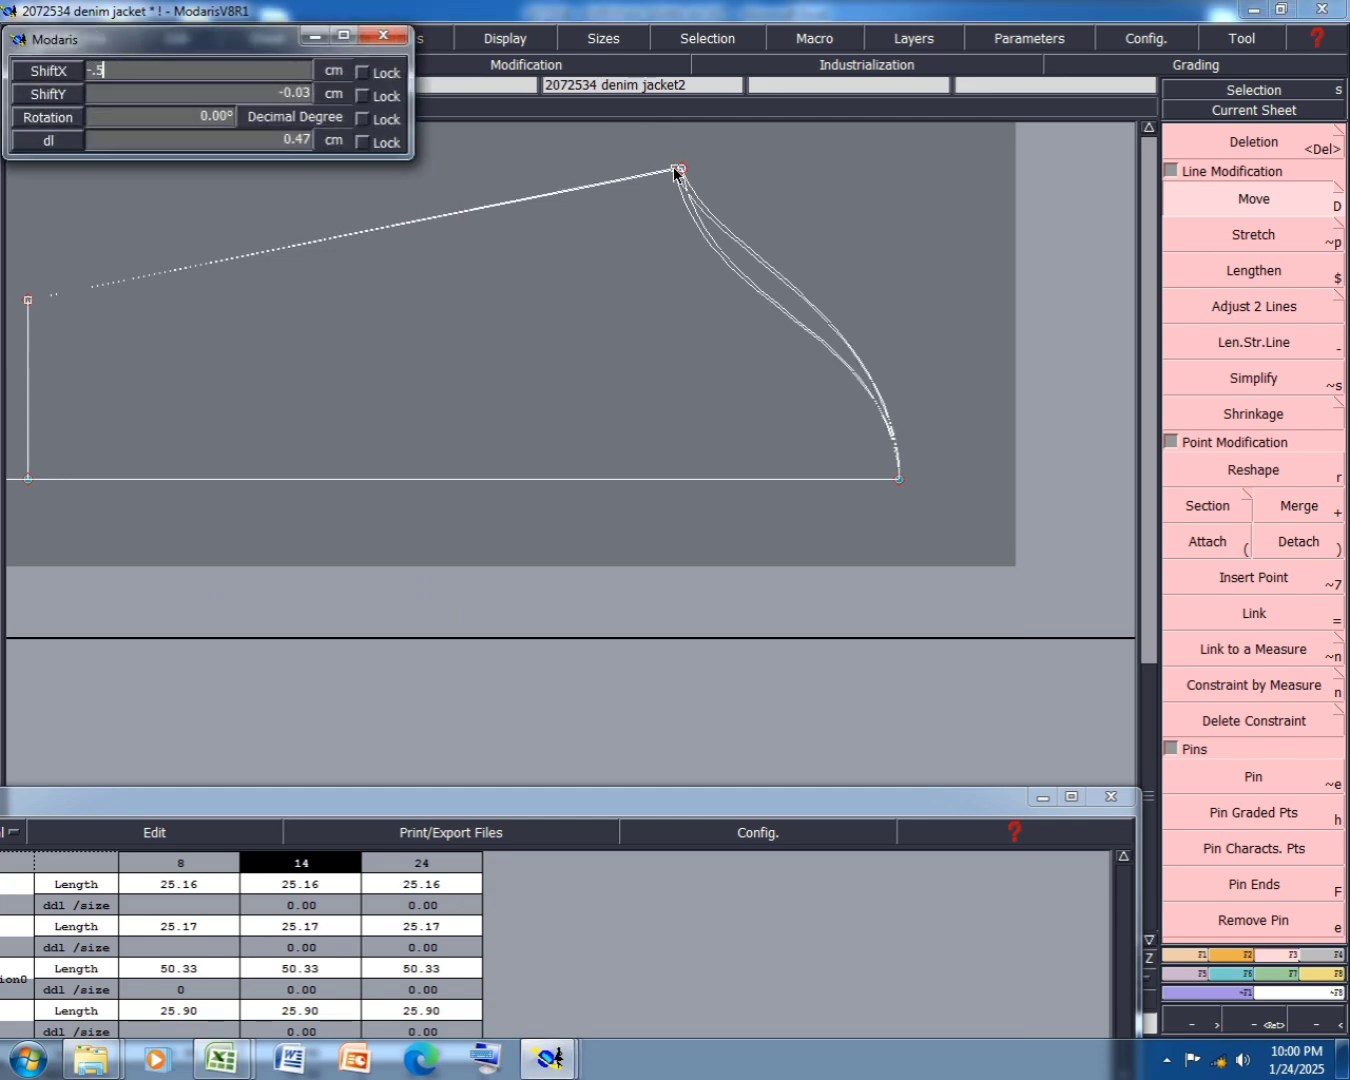
{"action": "key", "text": "Tab"}
{"action": "type", "text": "0"}
{"action": "key", "text": "Return"}
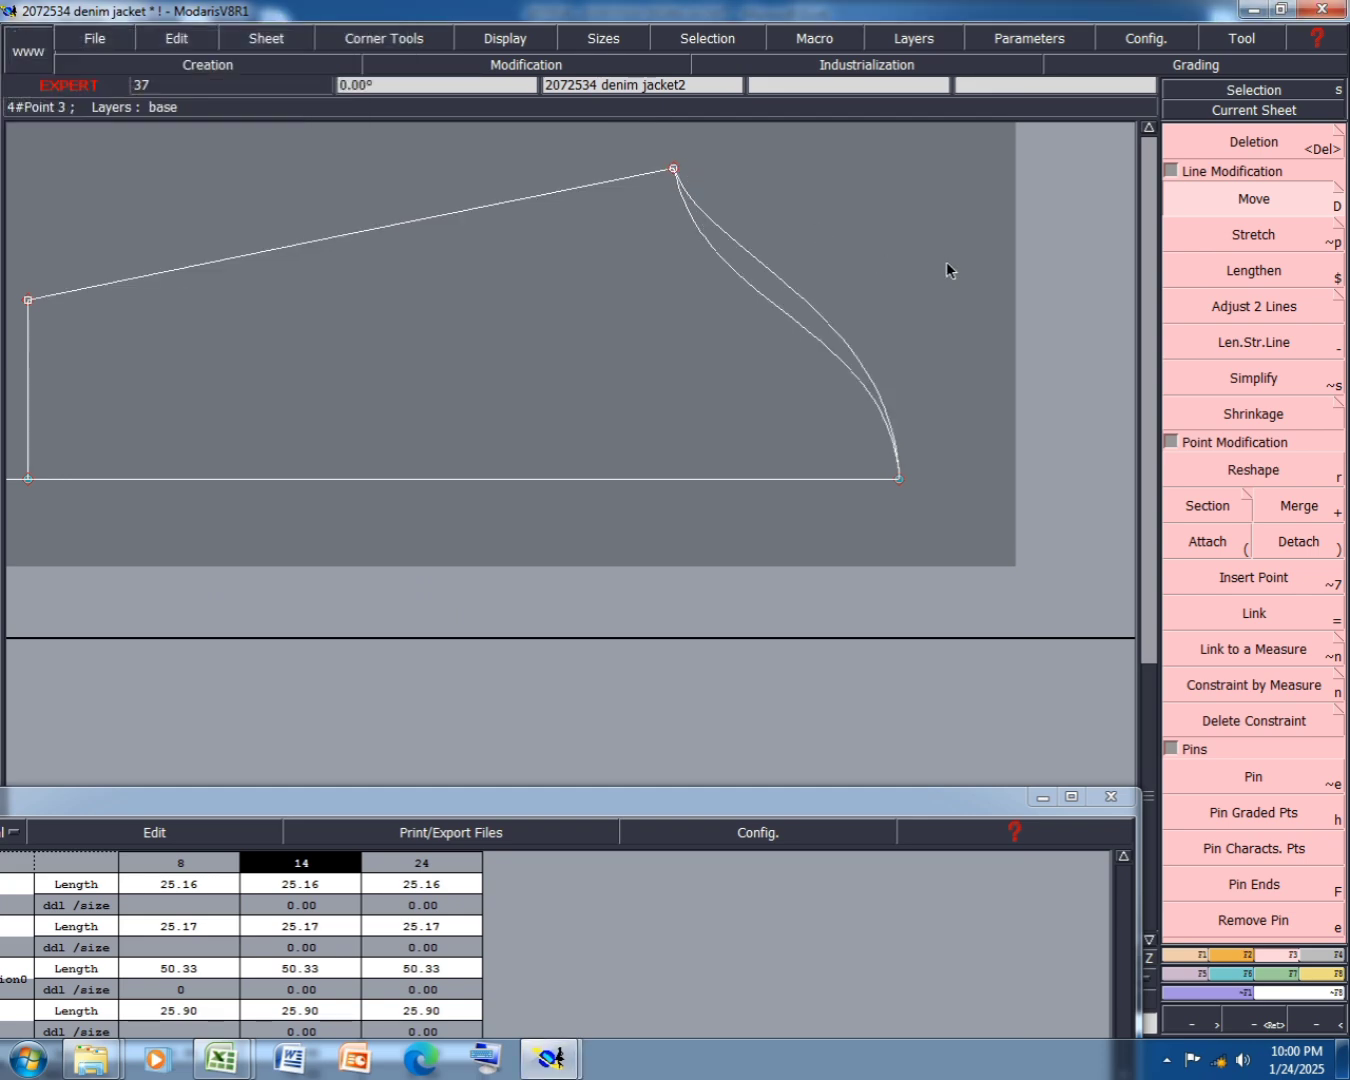
- Display the curve handles and reshape the outer sleeve cap curve so its tangent meets the fold line more squarely
{"action": "left_click", "coordinate": [913, 361]}
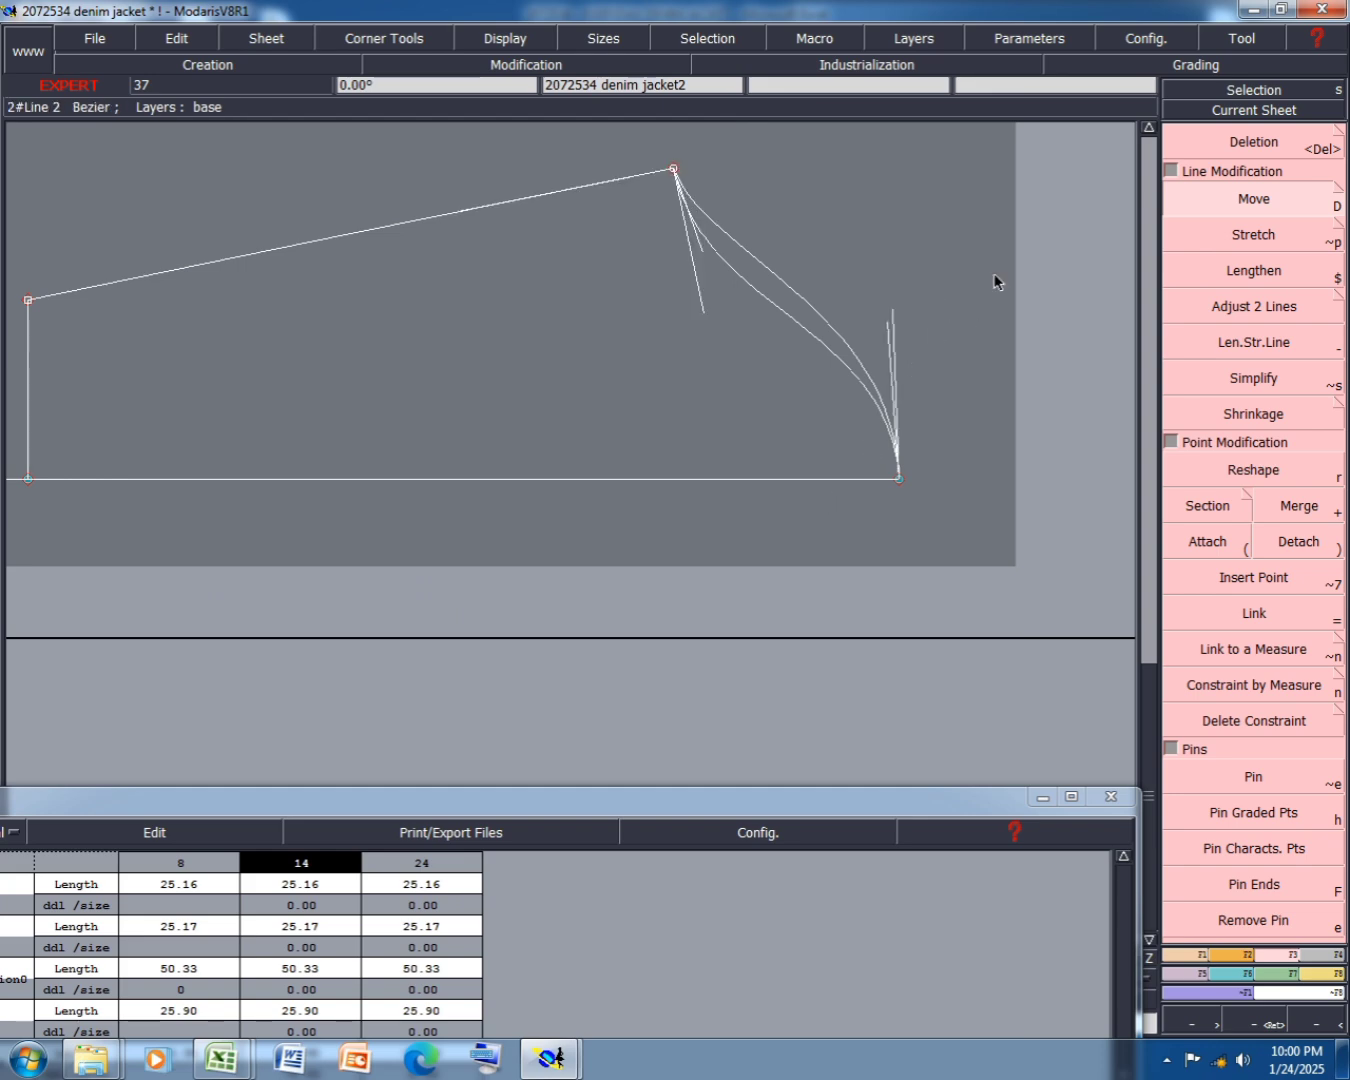
{"action": "scroll", "coordinate": [900, 200], "scroll_direction": "up", "scroll_amount": 1}
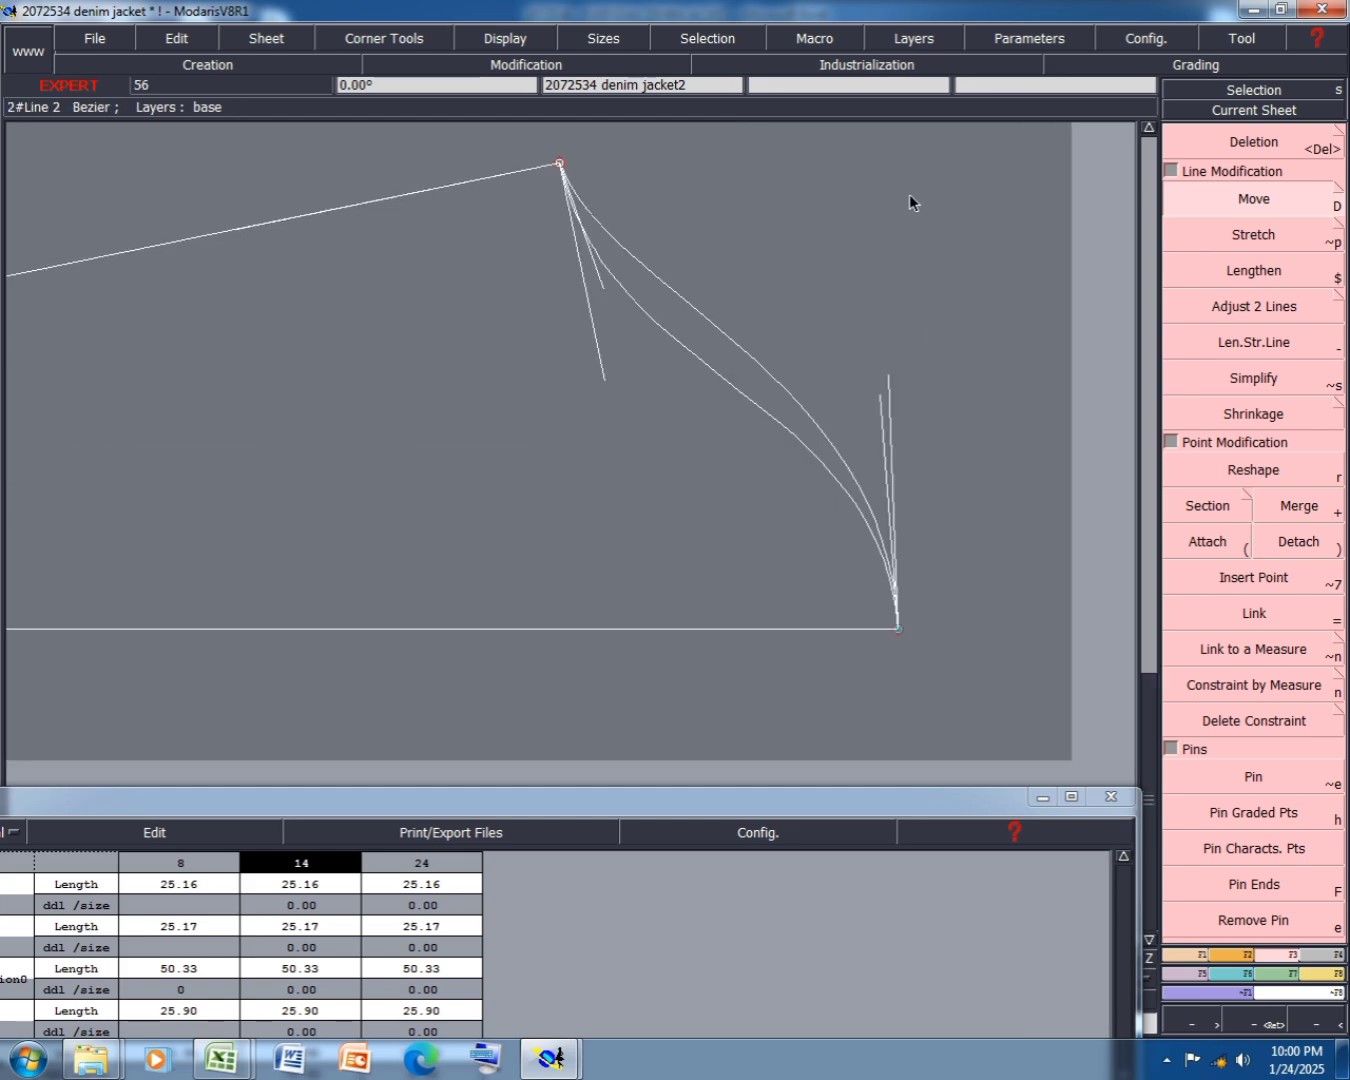
{"action": "left_click", "coordinate": [1247, 471]}
{"action": "left_click_drag", "start_coordinate": [891, 377], "coordinate": [895, 379]}
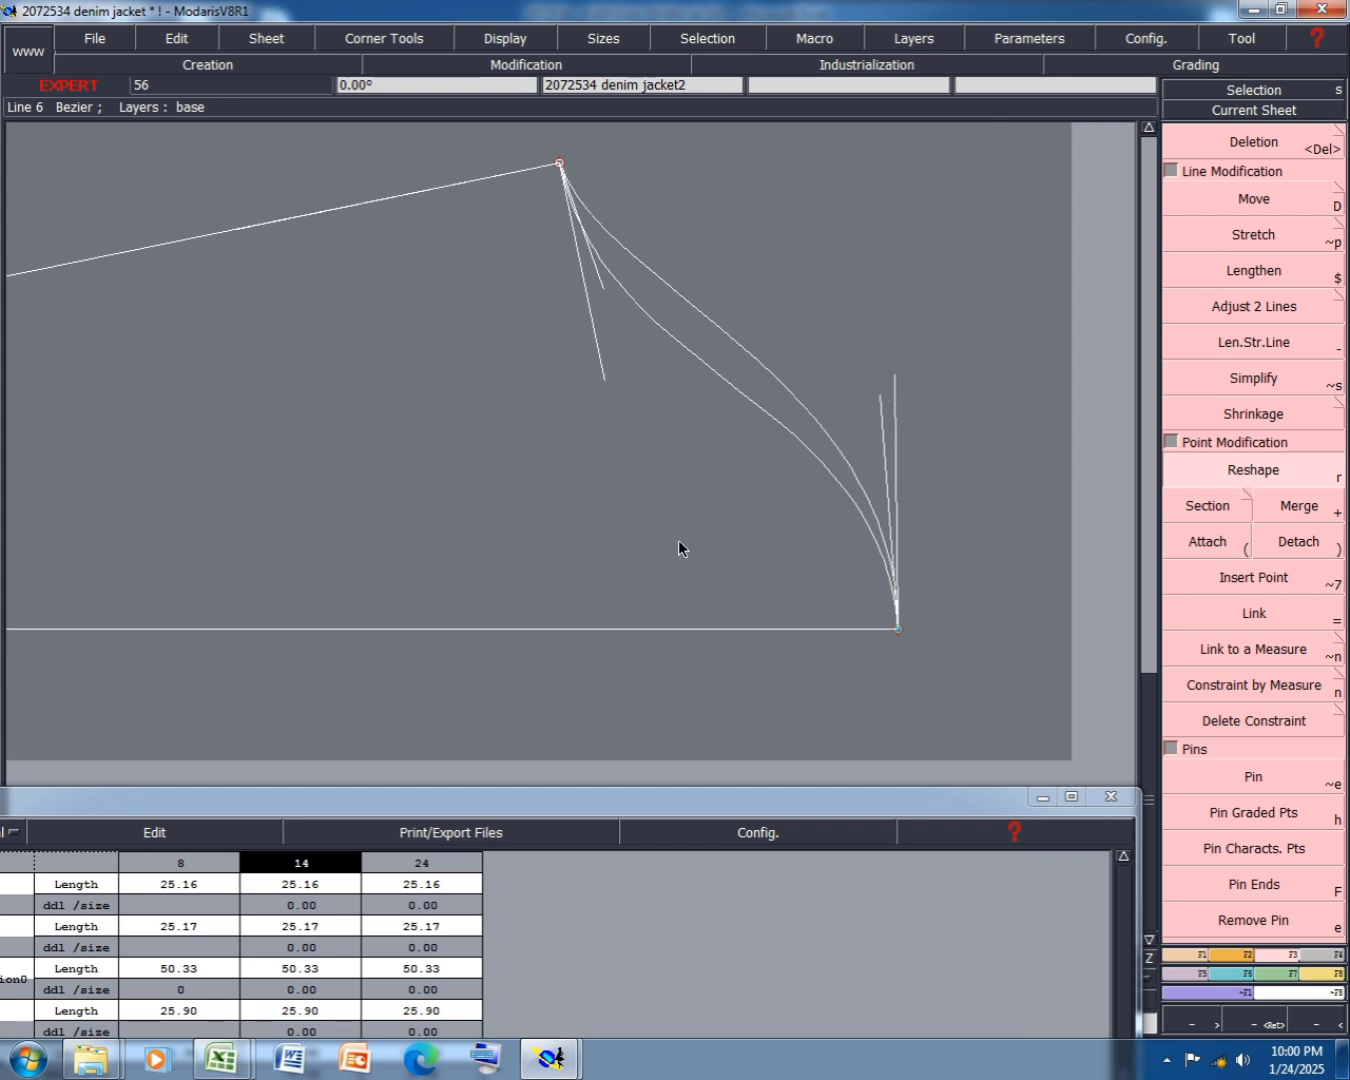
{"action": "key", "text": "F11"}
- Remeasure both sleeve cap curves between the fold-line and underarm points, and compare their total with the armhole total
{"action": "scroll", "coordinate": [699, 552], "scroll_direction": "down", "scroll_amount": 1}
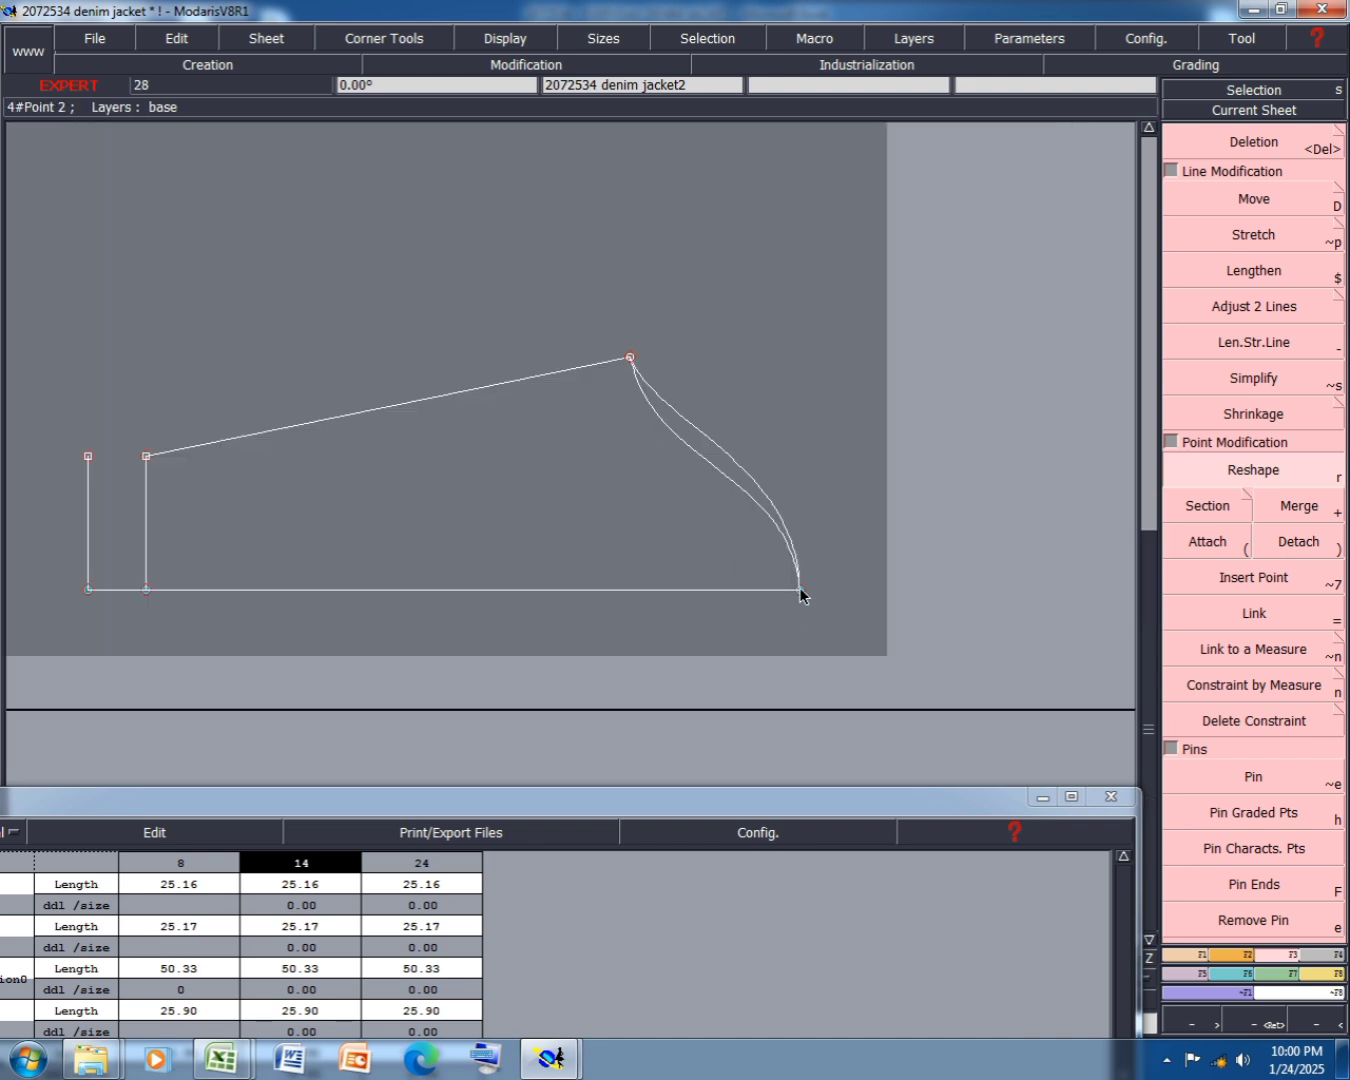
{"action": "key", "text": "l"}
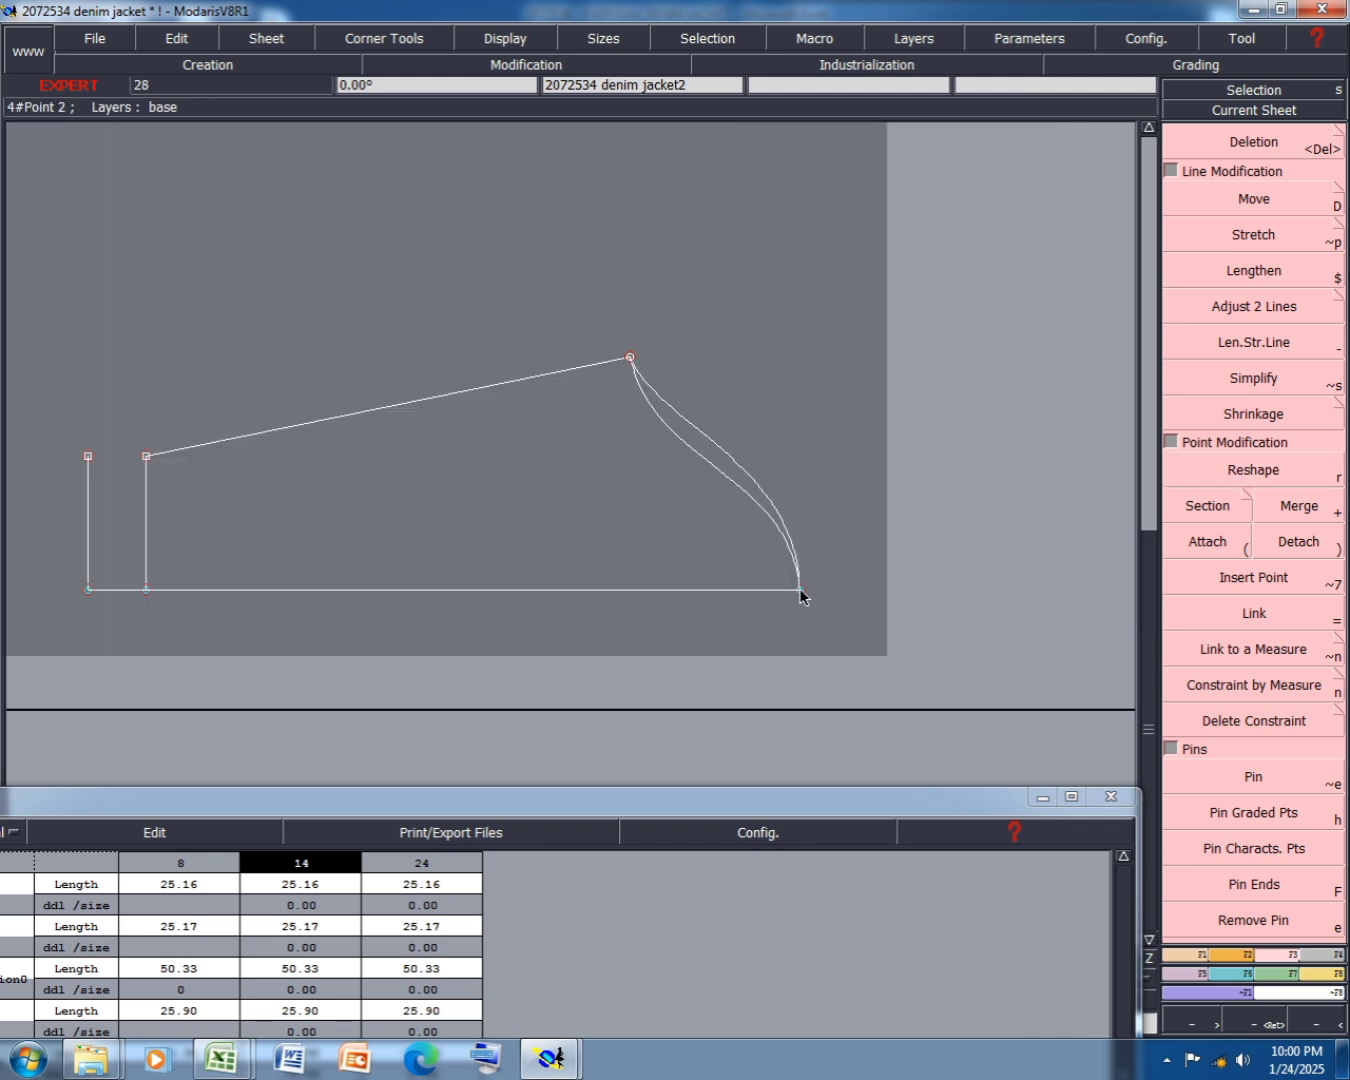
{"action": "left_click", "coordinate": [800, 588]}
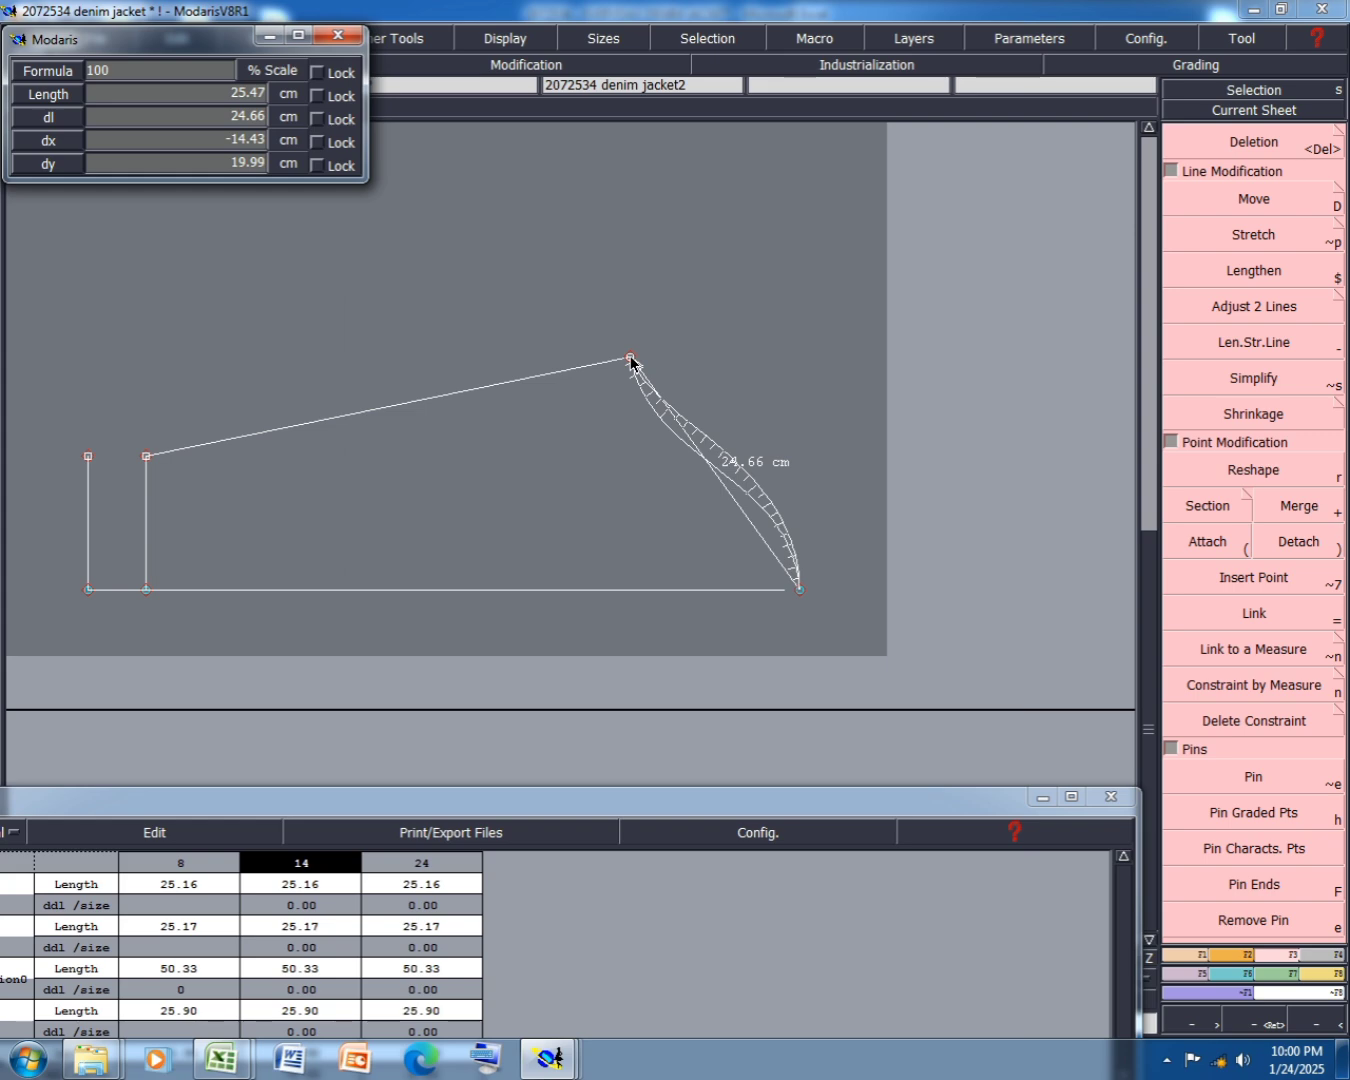
{"action": "left_click", "coordinate": [629, 356]}
{"action": "left_click", "coordinate": [630, 357]}
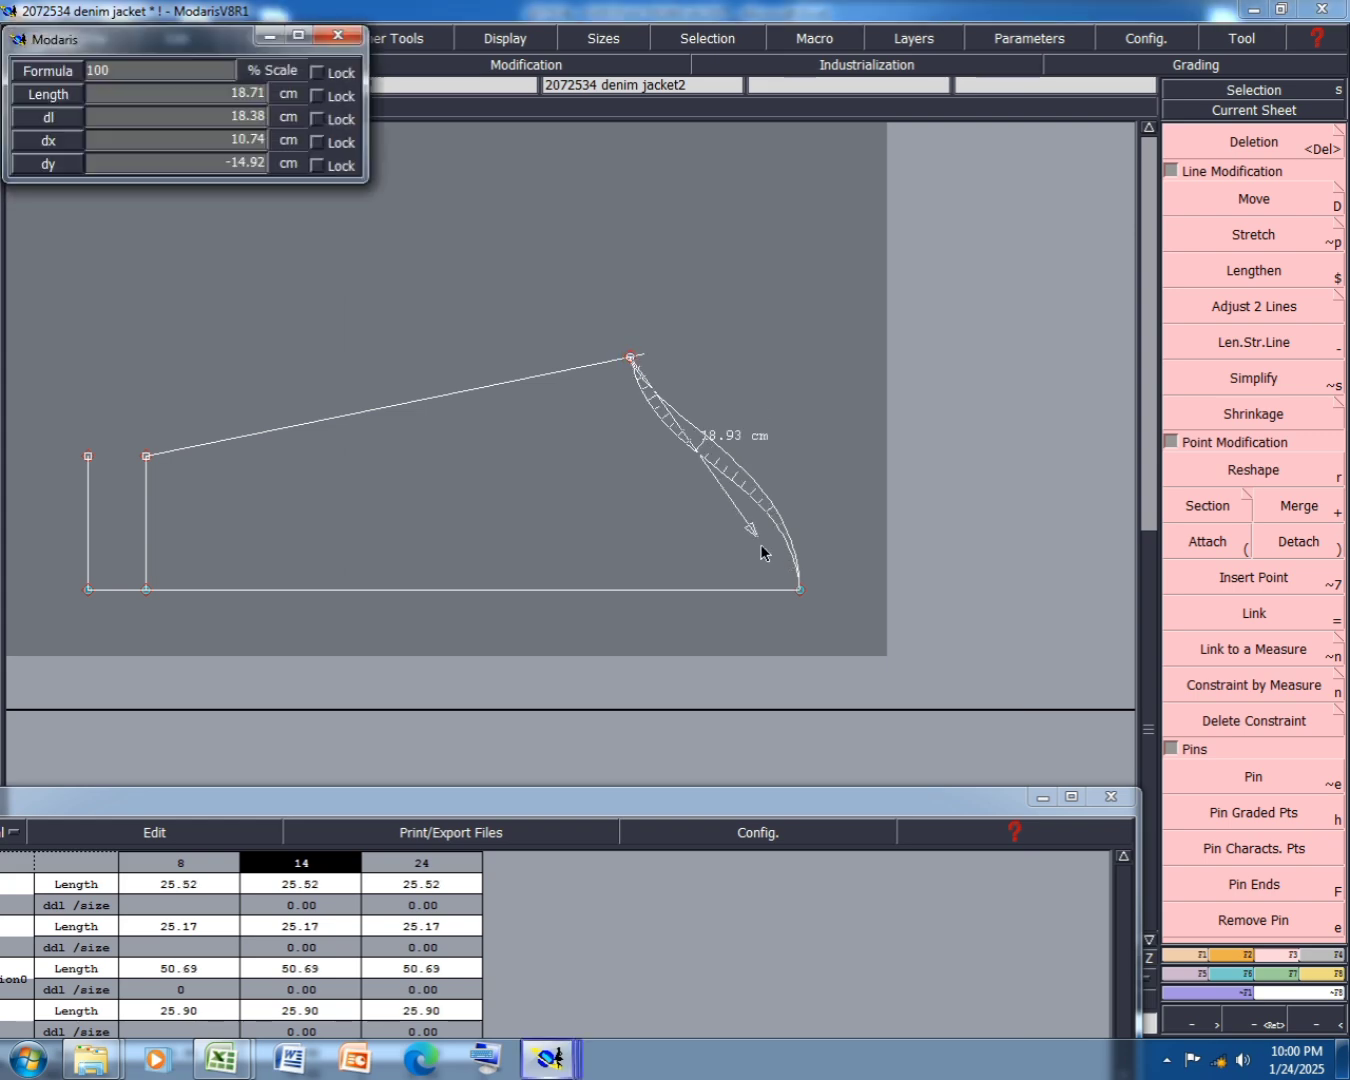
{"action": "left_click", "coordinate": [797, 594]}
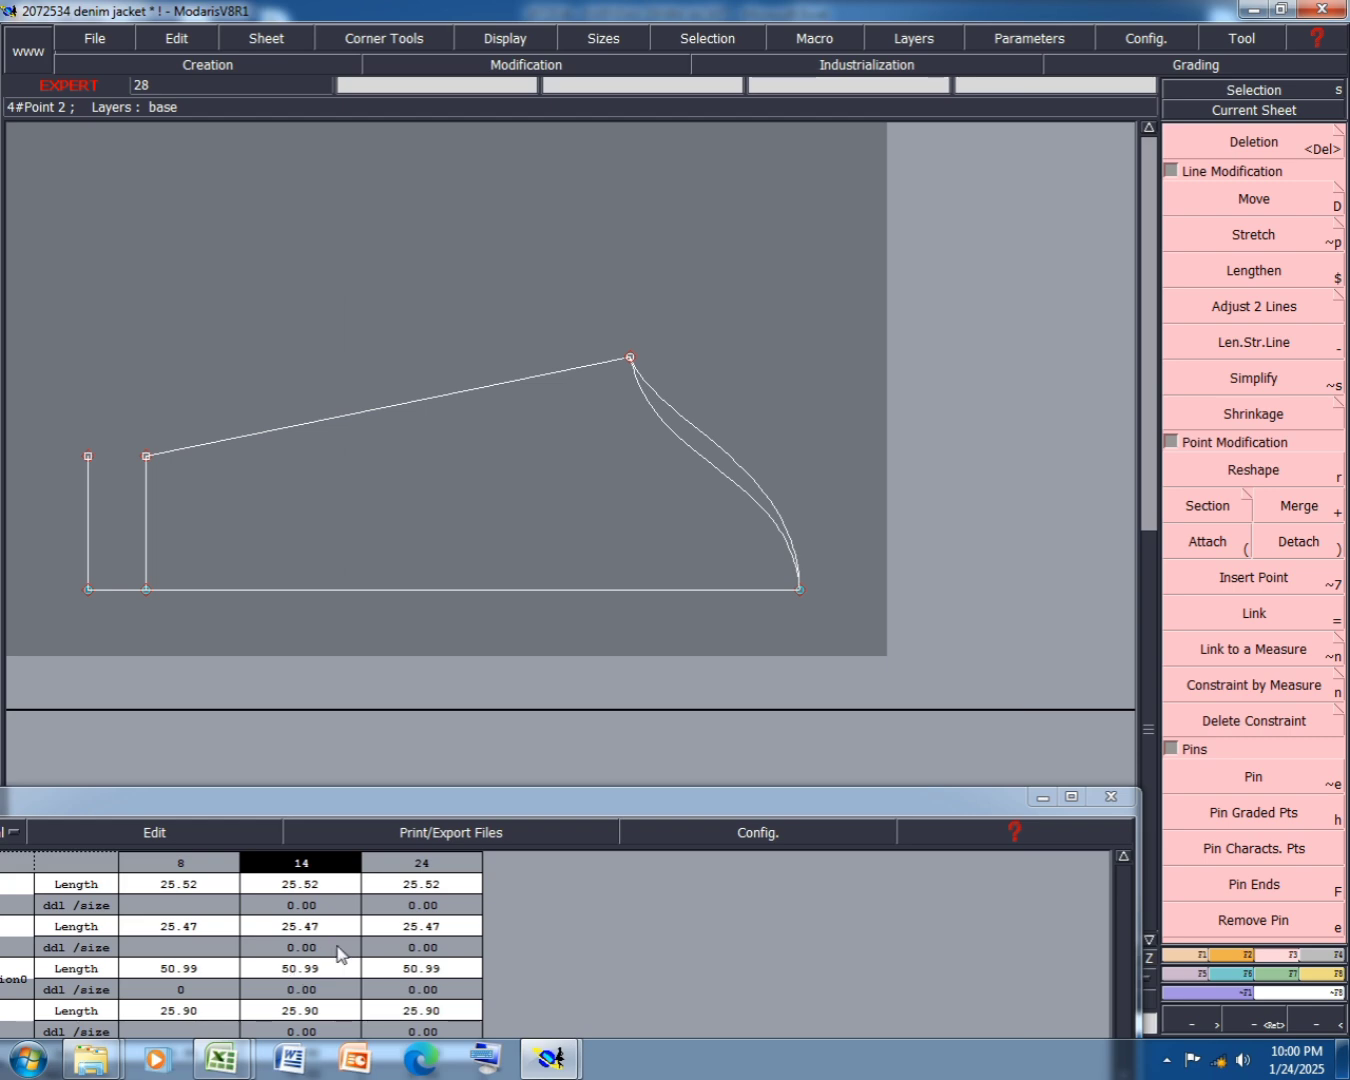
{"action": "left_click_drag", "start_coordinate": [476, 805], "coordinate": [525, 538]}
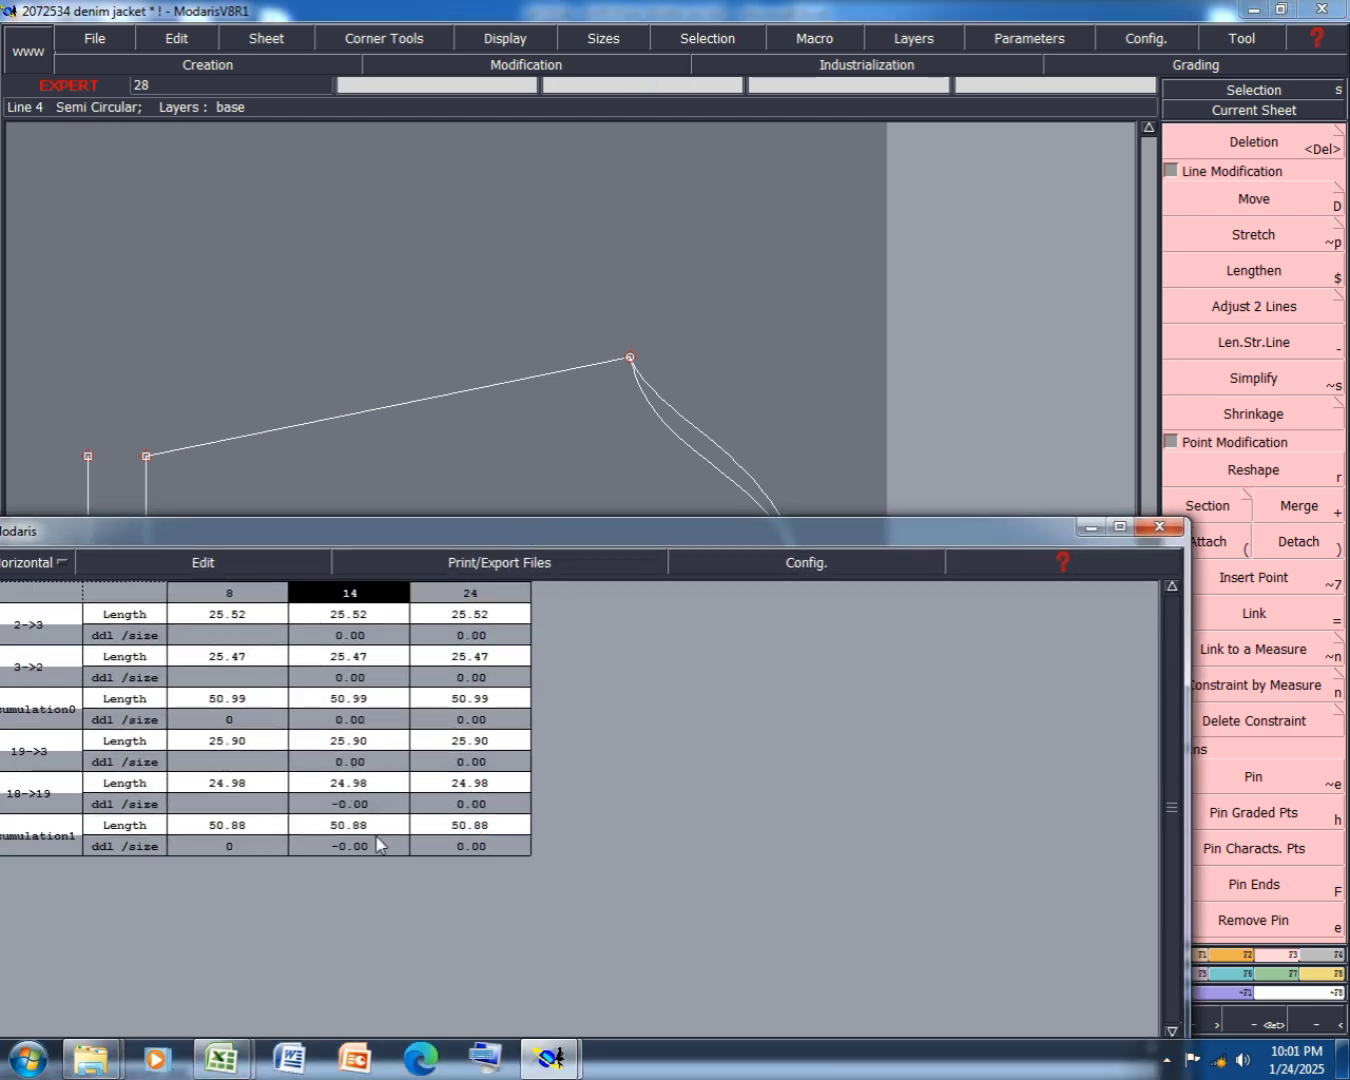
- Empty the measurement spreadsheet and close it
{"action": "left_click", "coordinate": [143, 576]}
{"action": "left_click", "coordinate": [160, 660]}
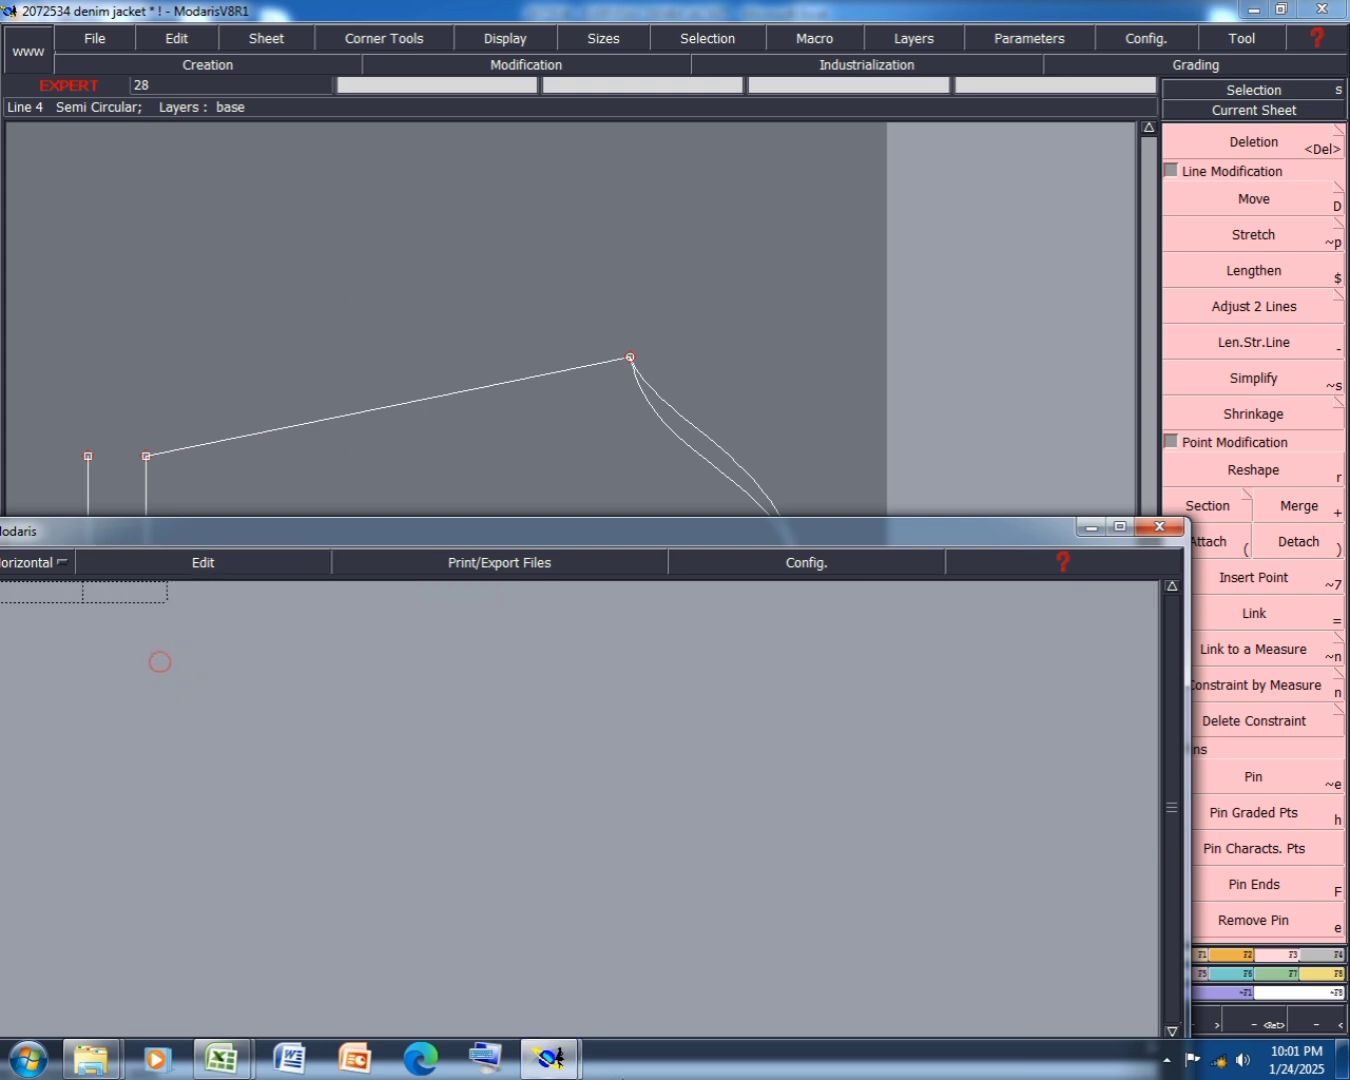
{"action": "left_click_drag", "start_coordinate": [615, 531], "coordinate": [623, 213]}
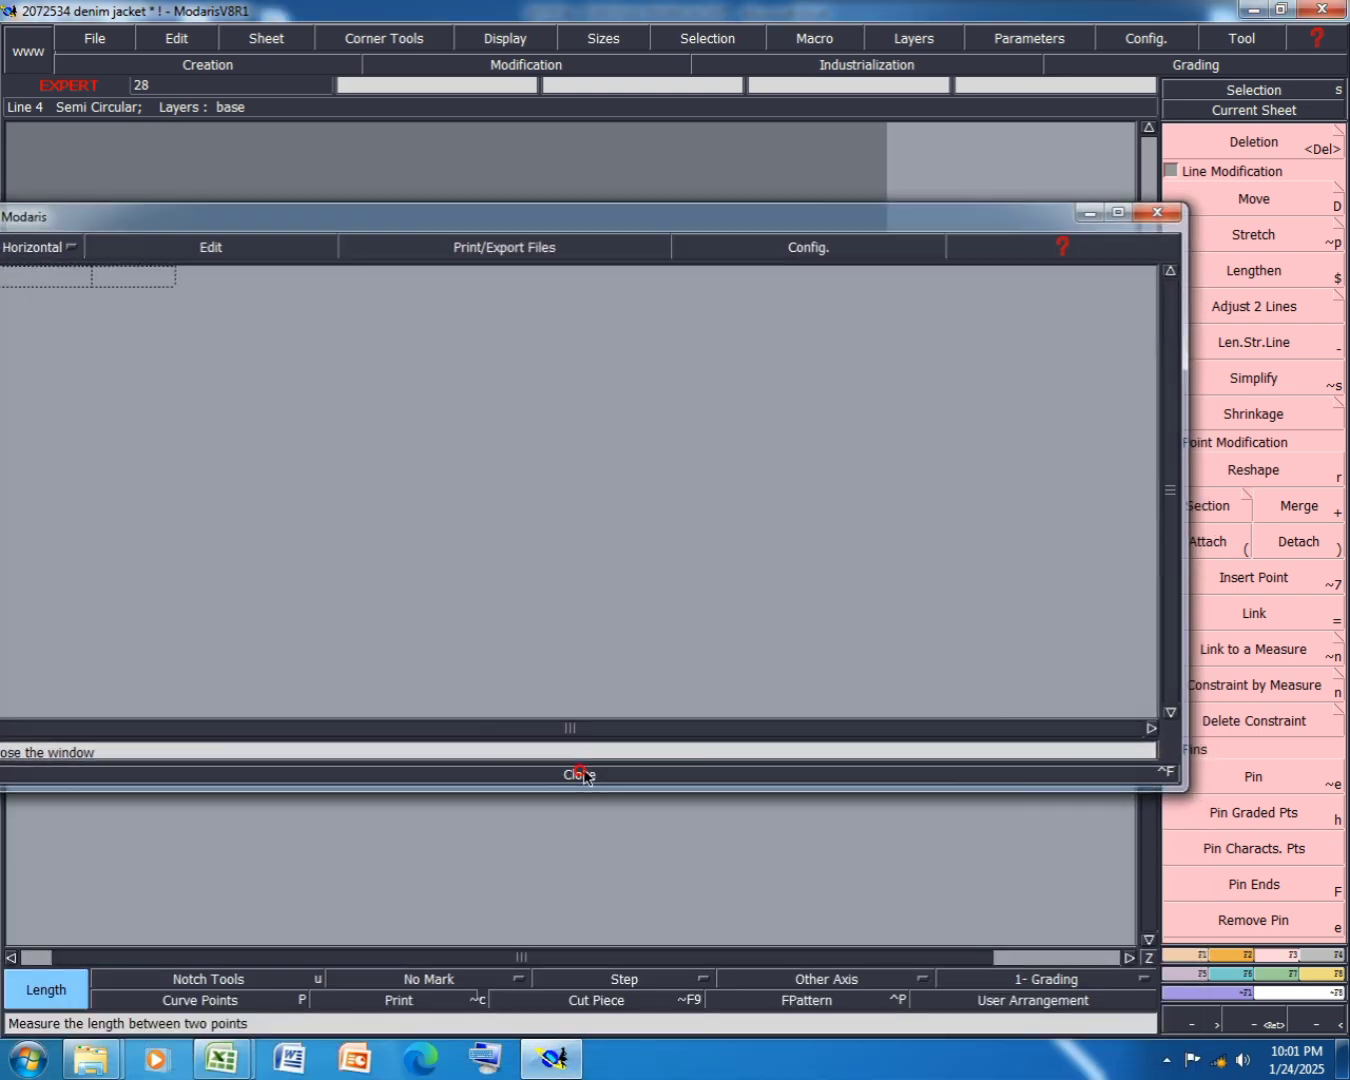
{"action": "left_click", "coordinate": [583, 774]}
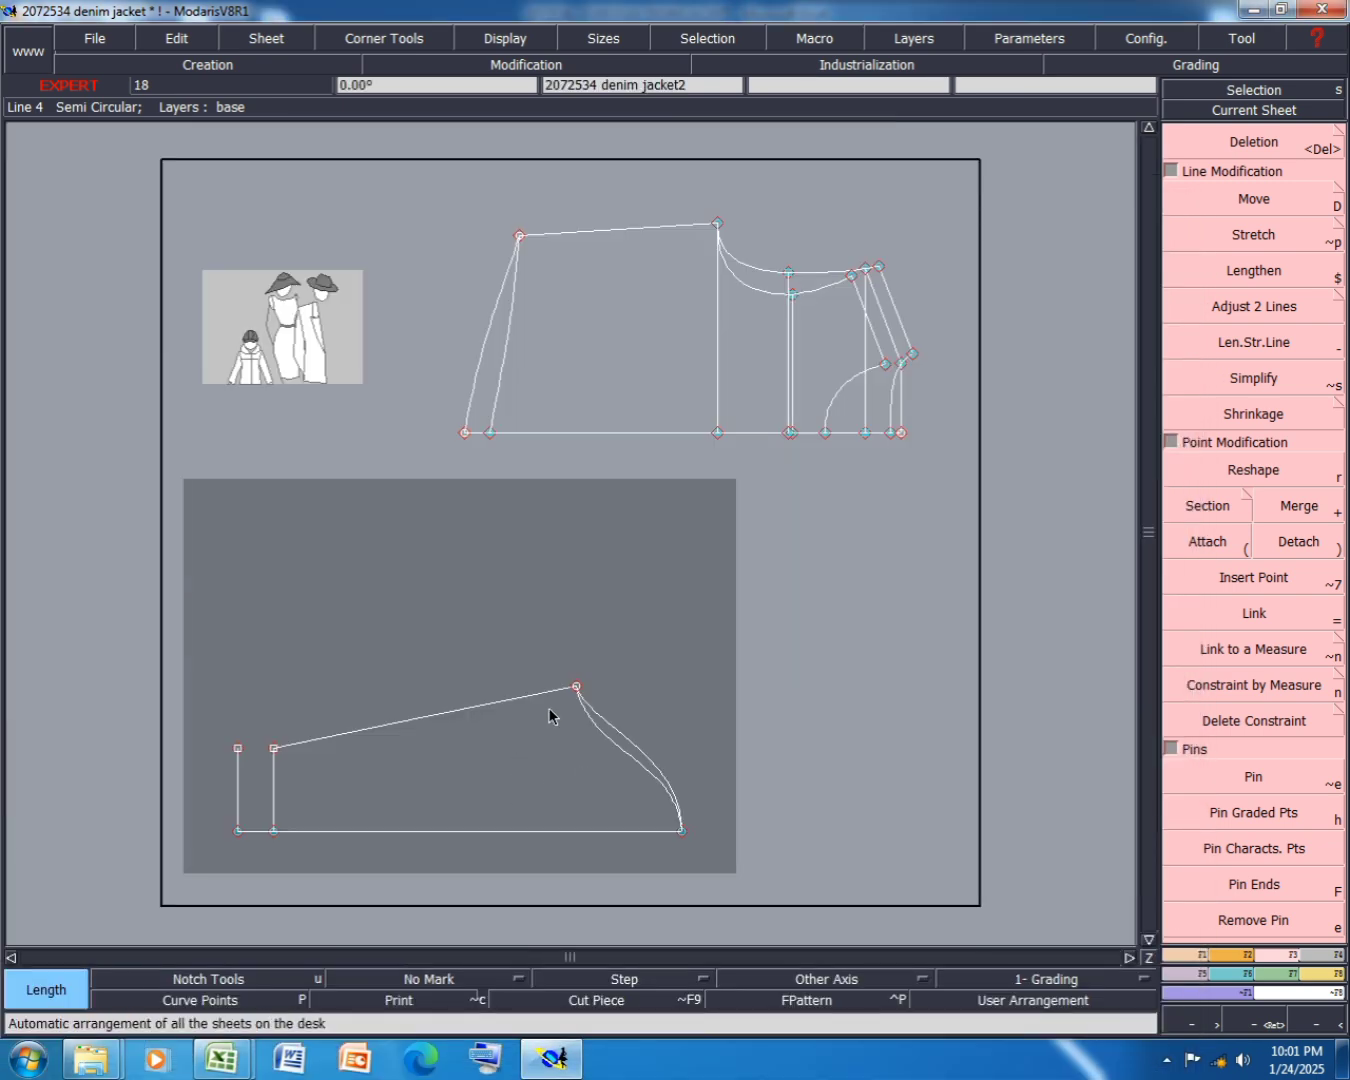
- Arrange all sheets on the desk and save the denim jacket model, continuing past the anomalies dialog
{"action": "key", "text": "8"}
{"action": "key", "text": "a"}
{"action": "key", "text": "j"}
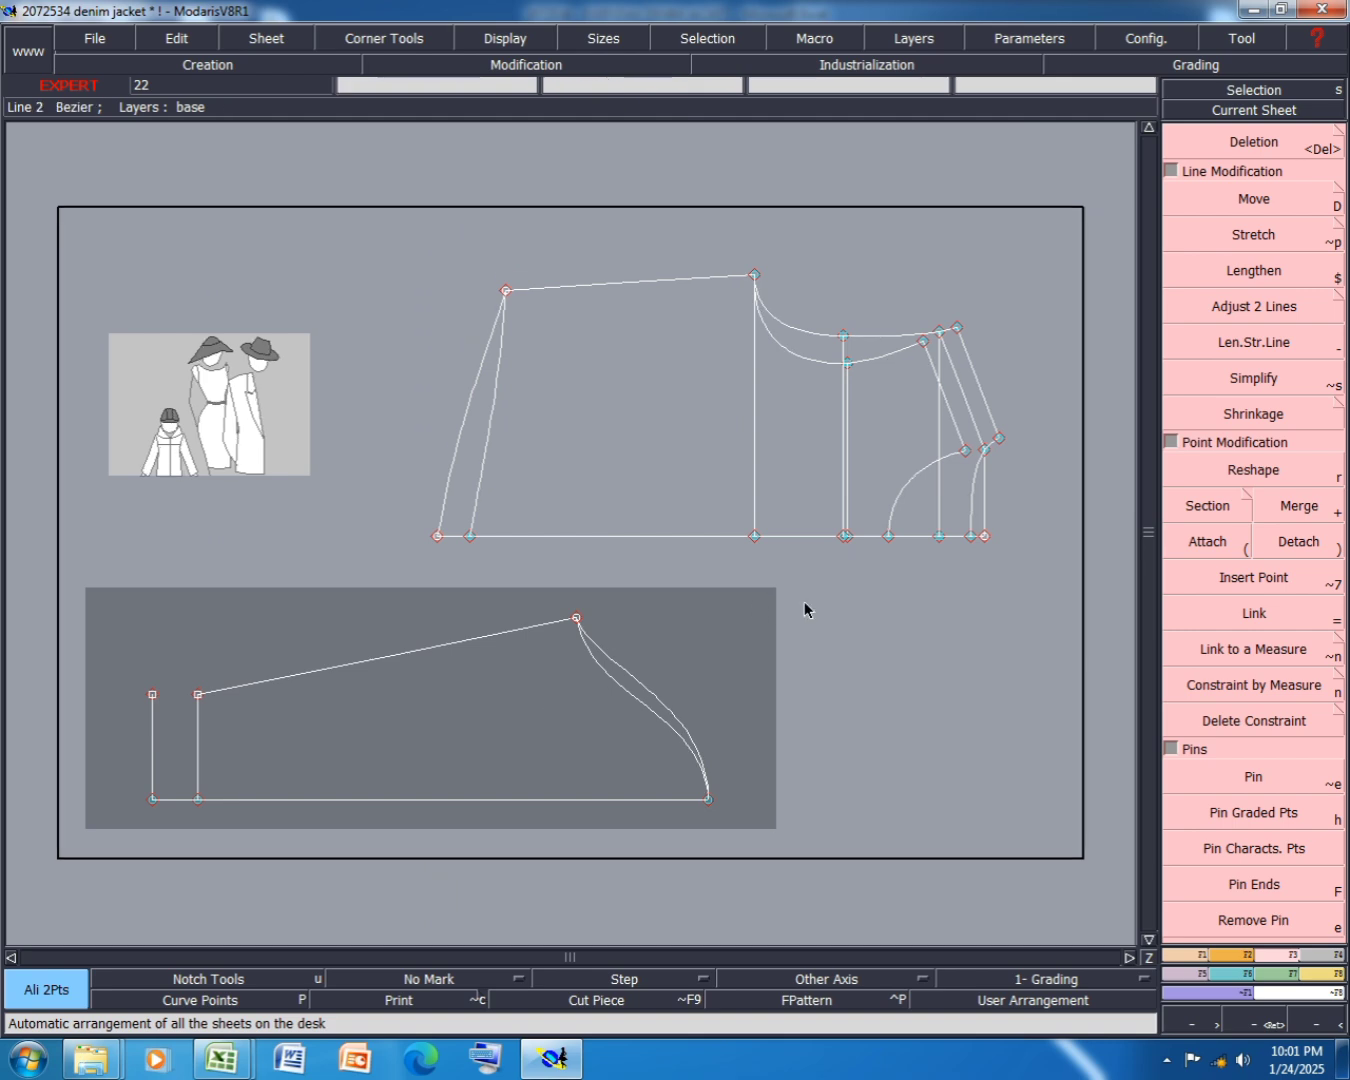
{"action": "key", "text": "ctrl+s"}
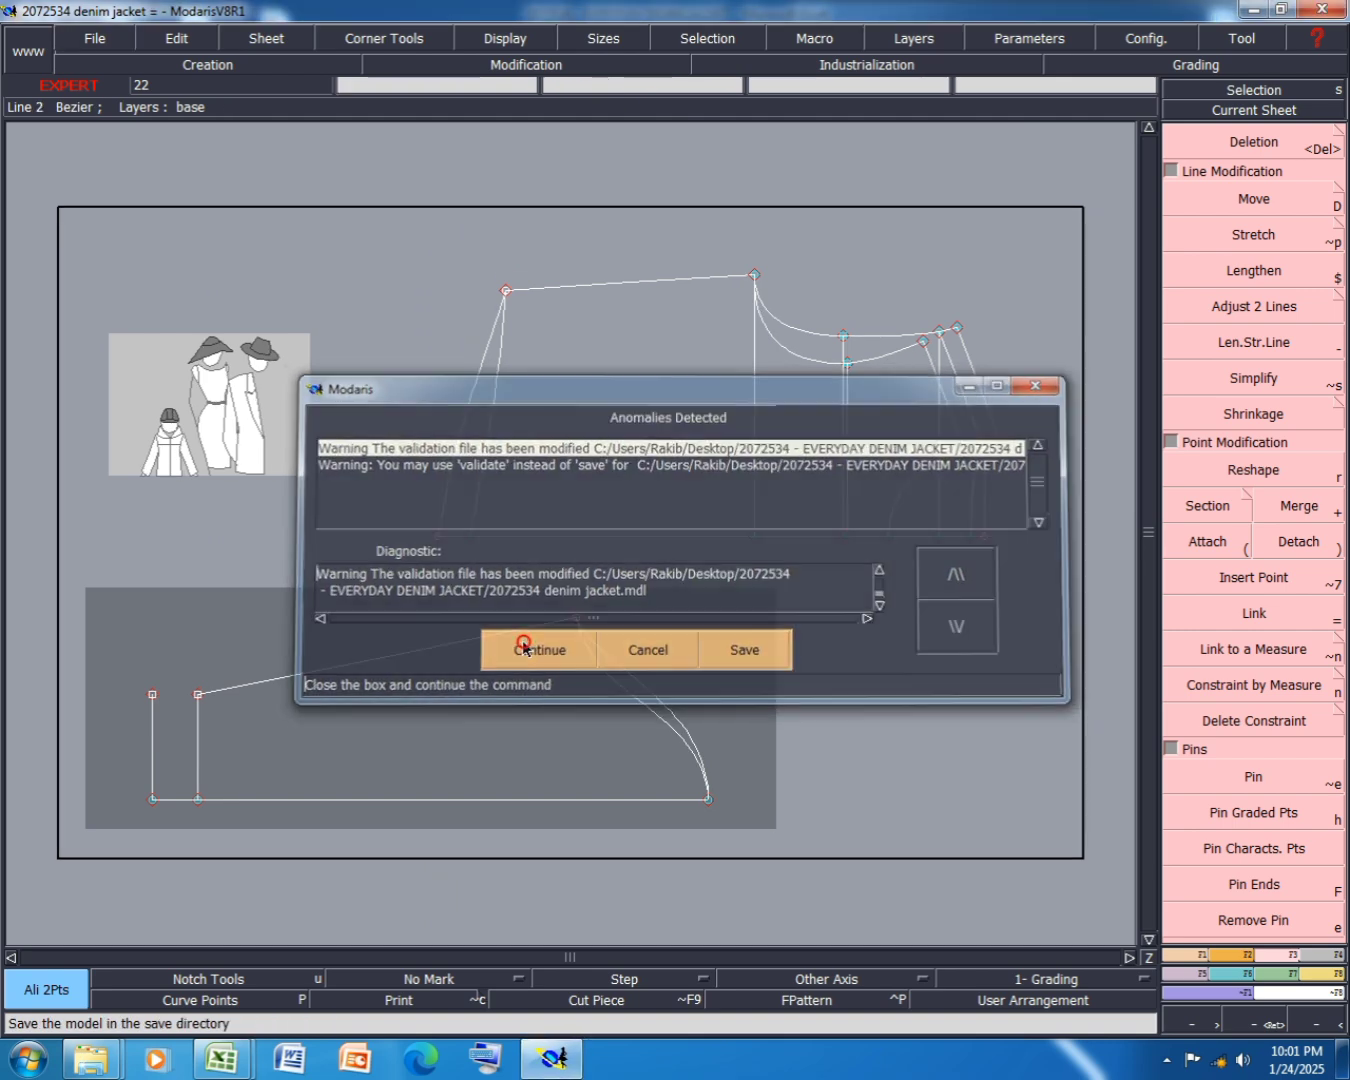
{"action": "left_click", "coordinate": [525, 647]}
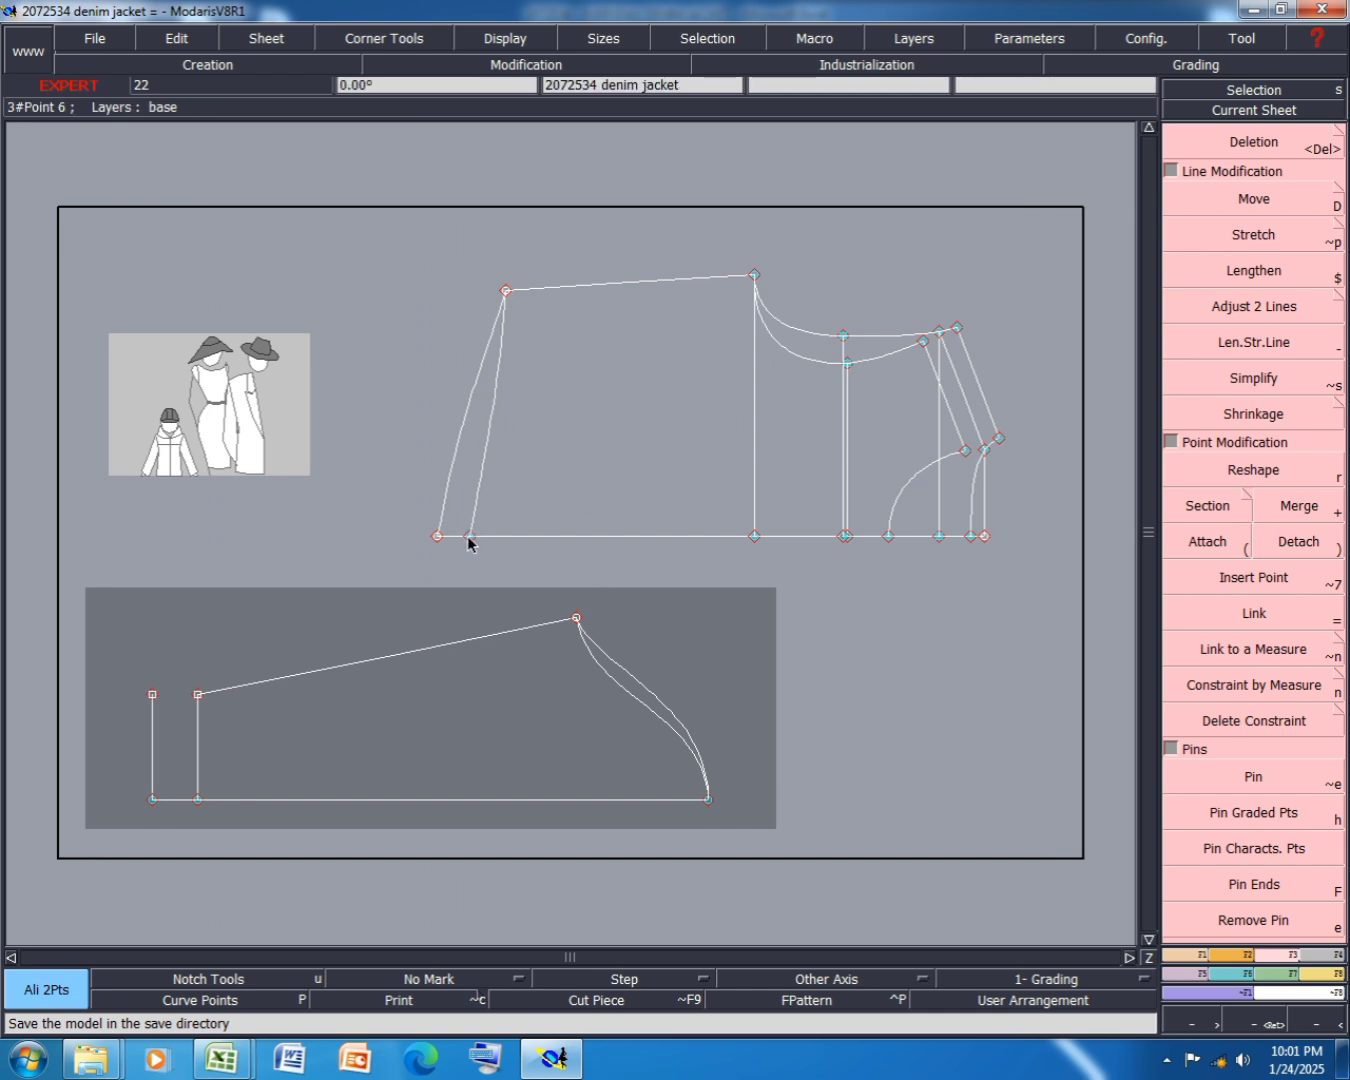
- Copy the geometry of the jacket body and sleeve sheets onto new sheets placed below the originals
{"action": "key", "text": "i"}
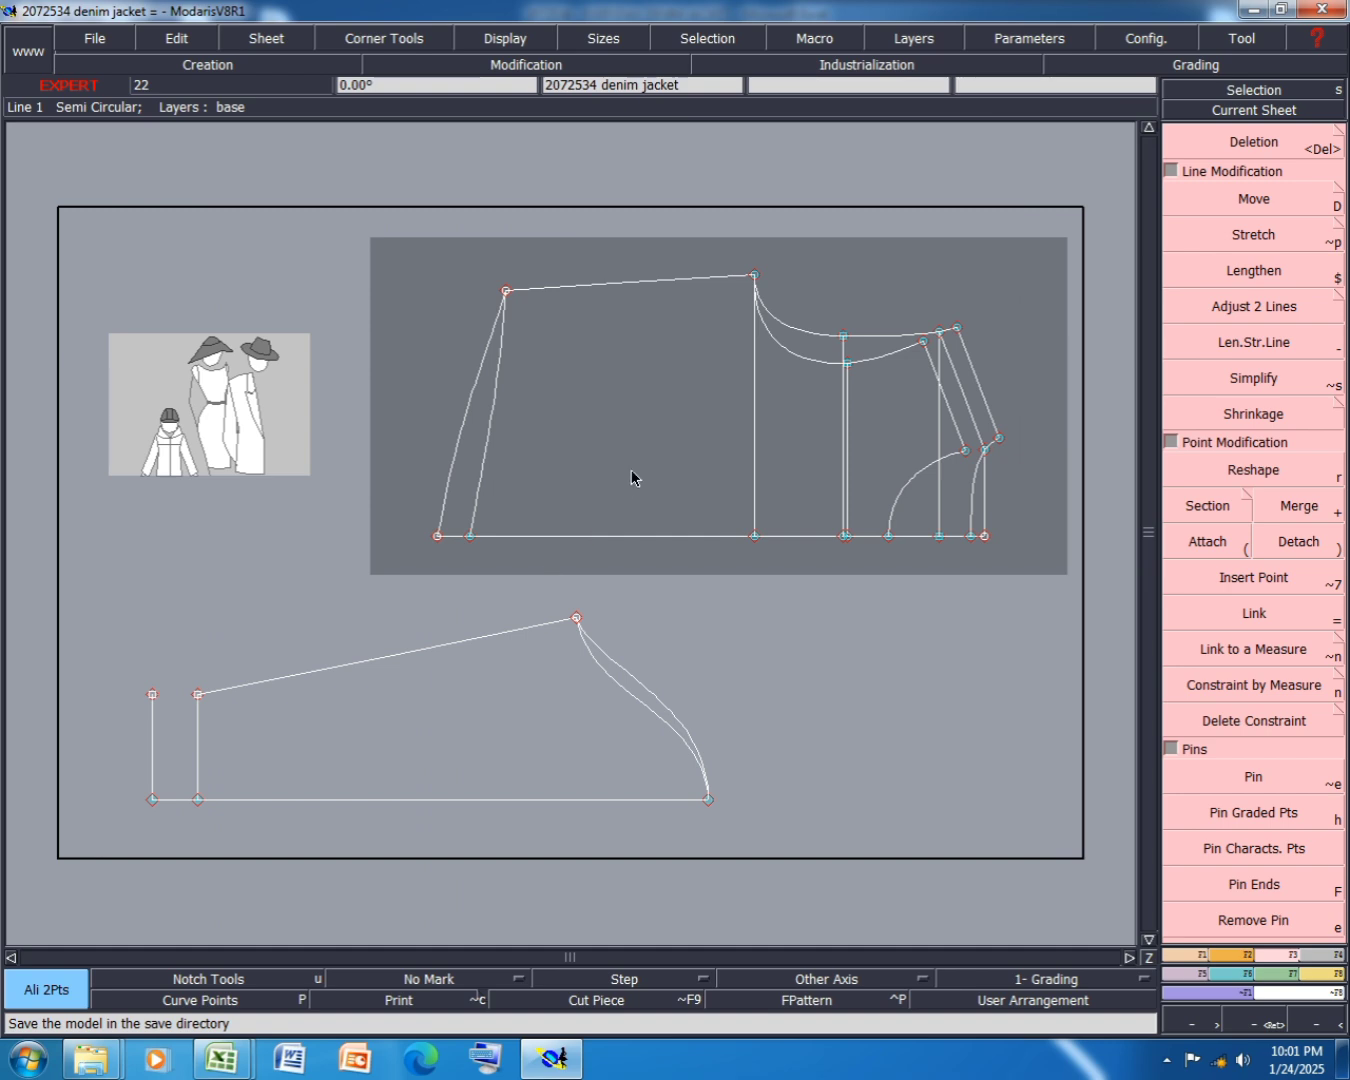
{"action": "key", "text": "ctrl+c"}
{"action": "left_click", "coordinate": [648, 388]}
{"action": "left_click", "coordinate": [798, 691]}
{"action": "left_click", "coordinate": [357, 702]}
{"action": "left_click", "coordinate": [202, 831]}
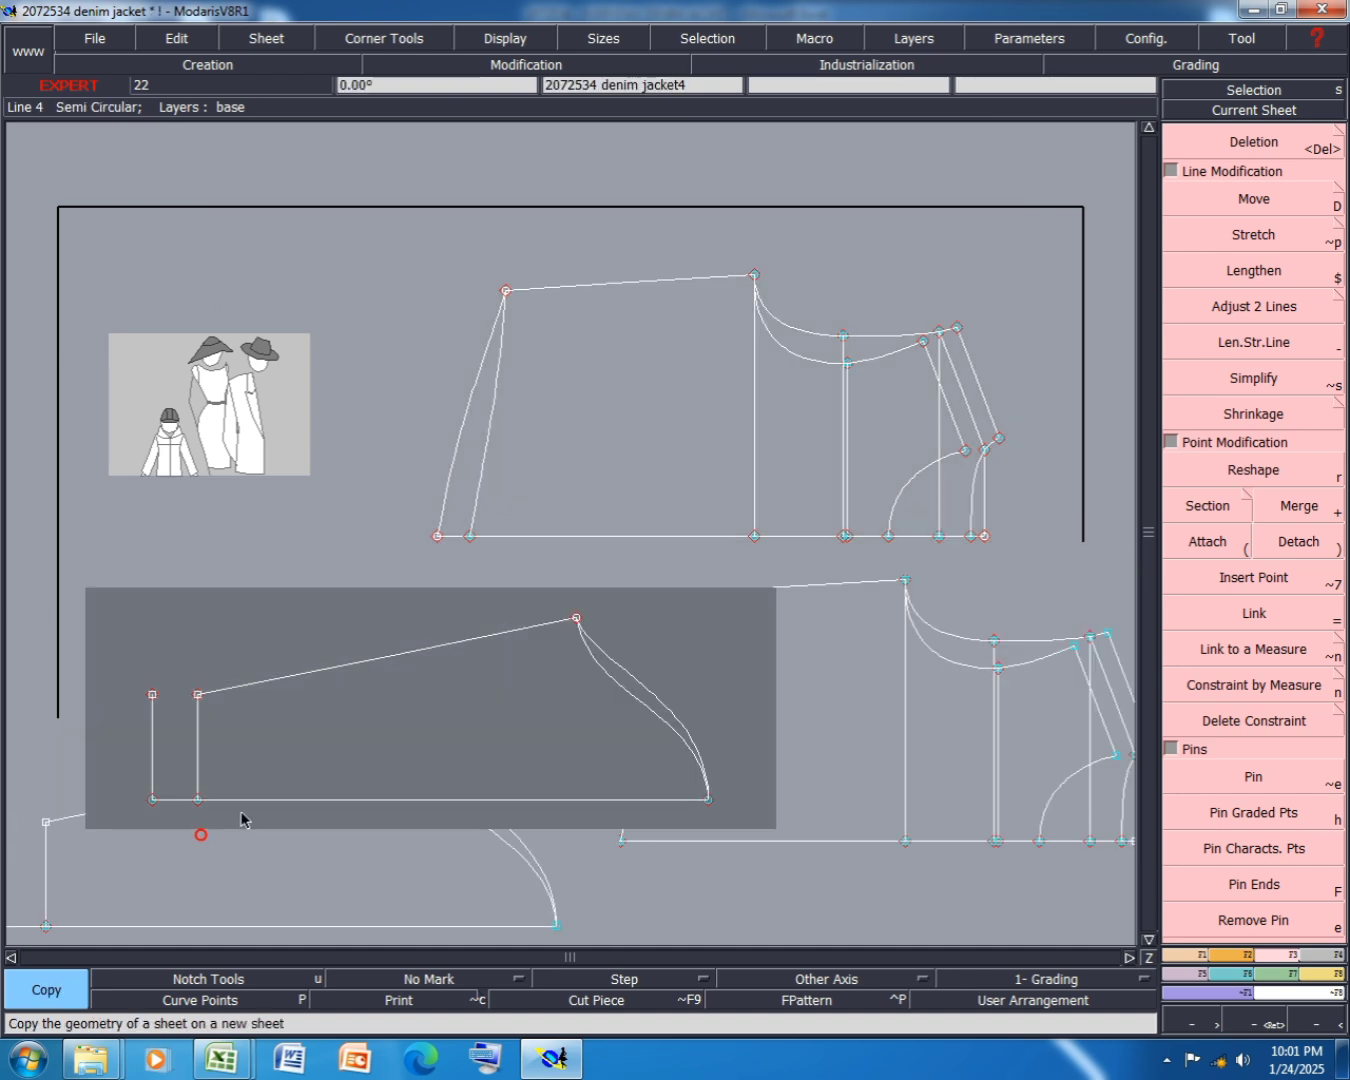
- Delete the original sleeve and jacket body sheets, keeping the copies
{"action": "key", "text": "ctrl+d"}
{"action": "left_click", "coordinate": [410, 698]}
{"action": "left_click", "coordinate": [656, 433]}
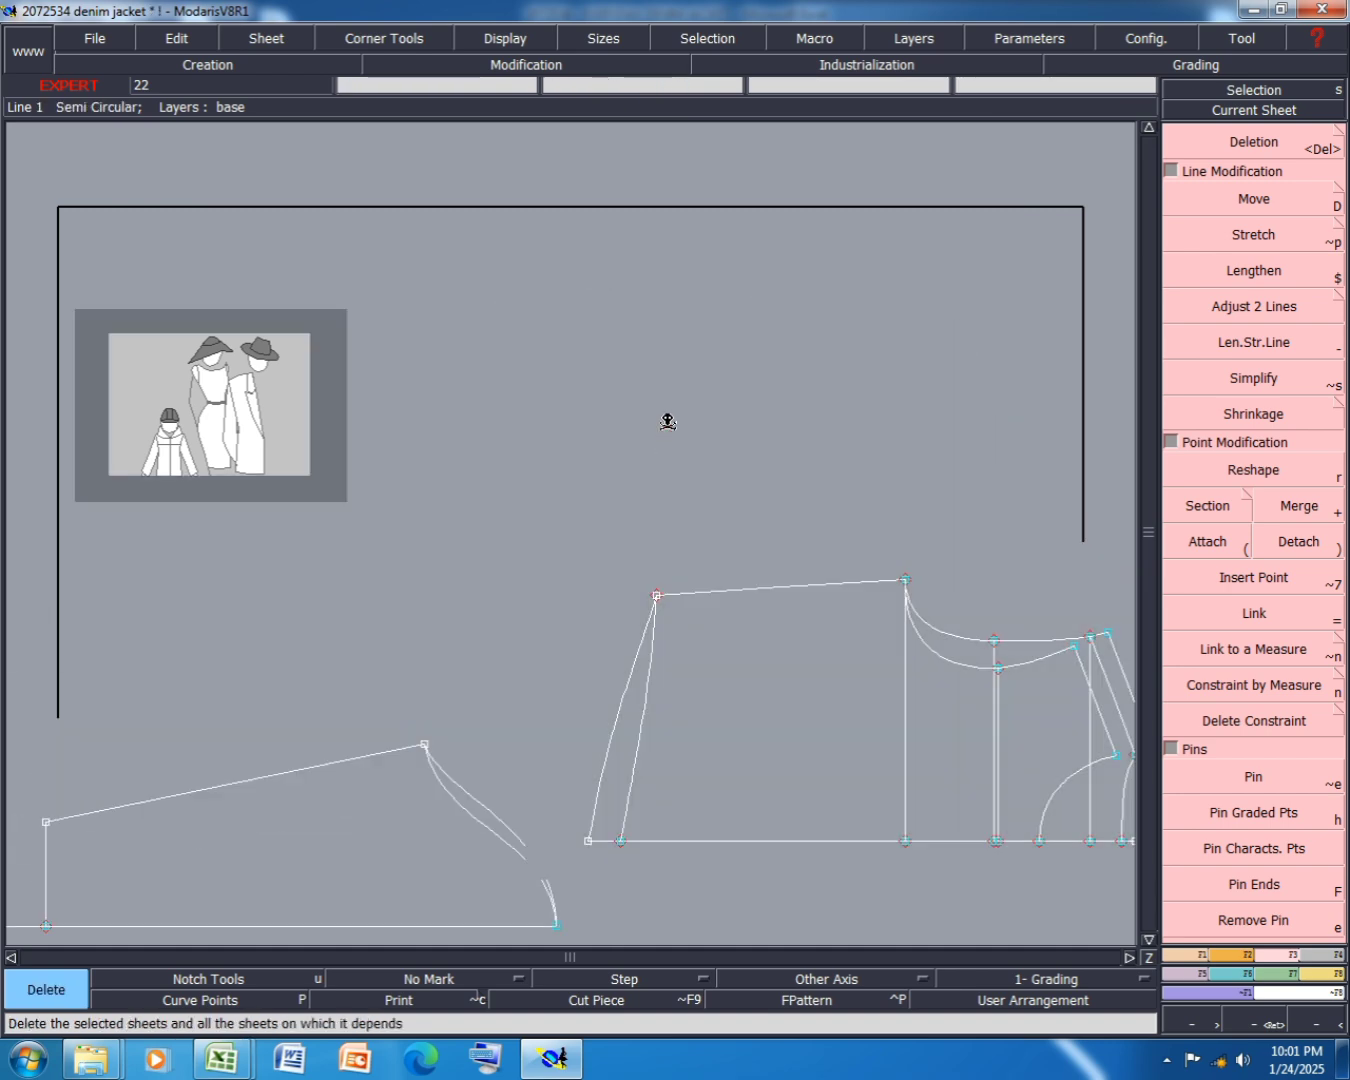
{"action": "key", "text": "Delete"}
- Save the model with the copied sheets and rearrange all sheets on the desk
{"action": "key", "text": "ctrl+s"}
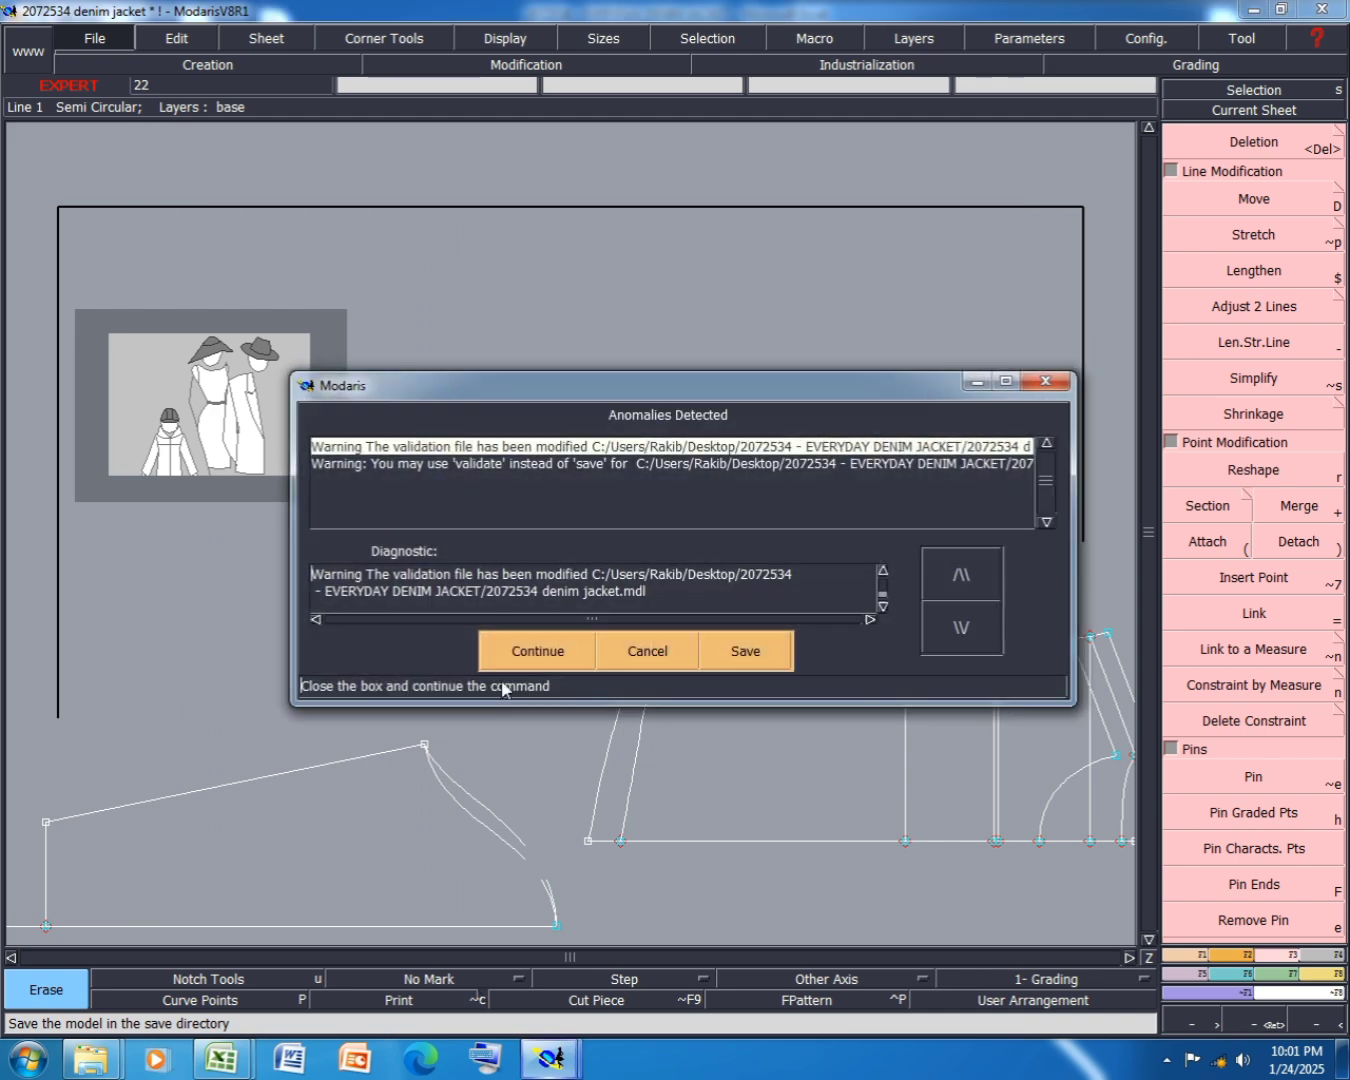
{"action": "left_click", "coordinate": [531, 657]}
{"action": "key", "text": "j"}
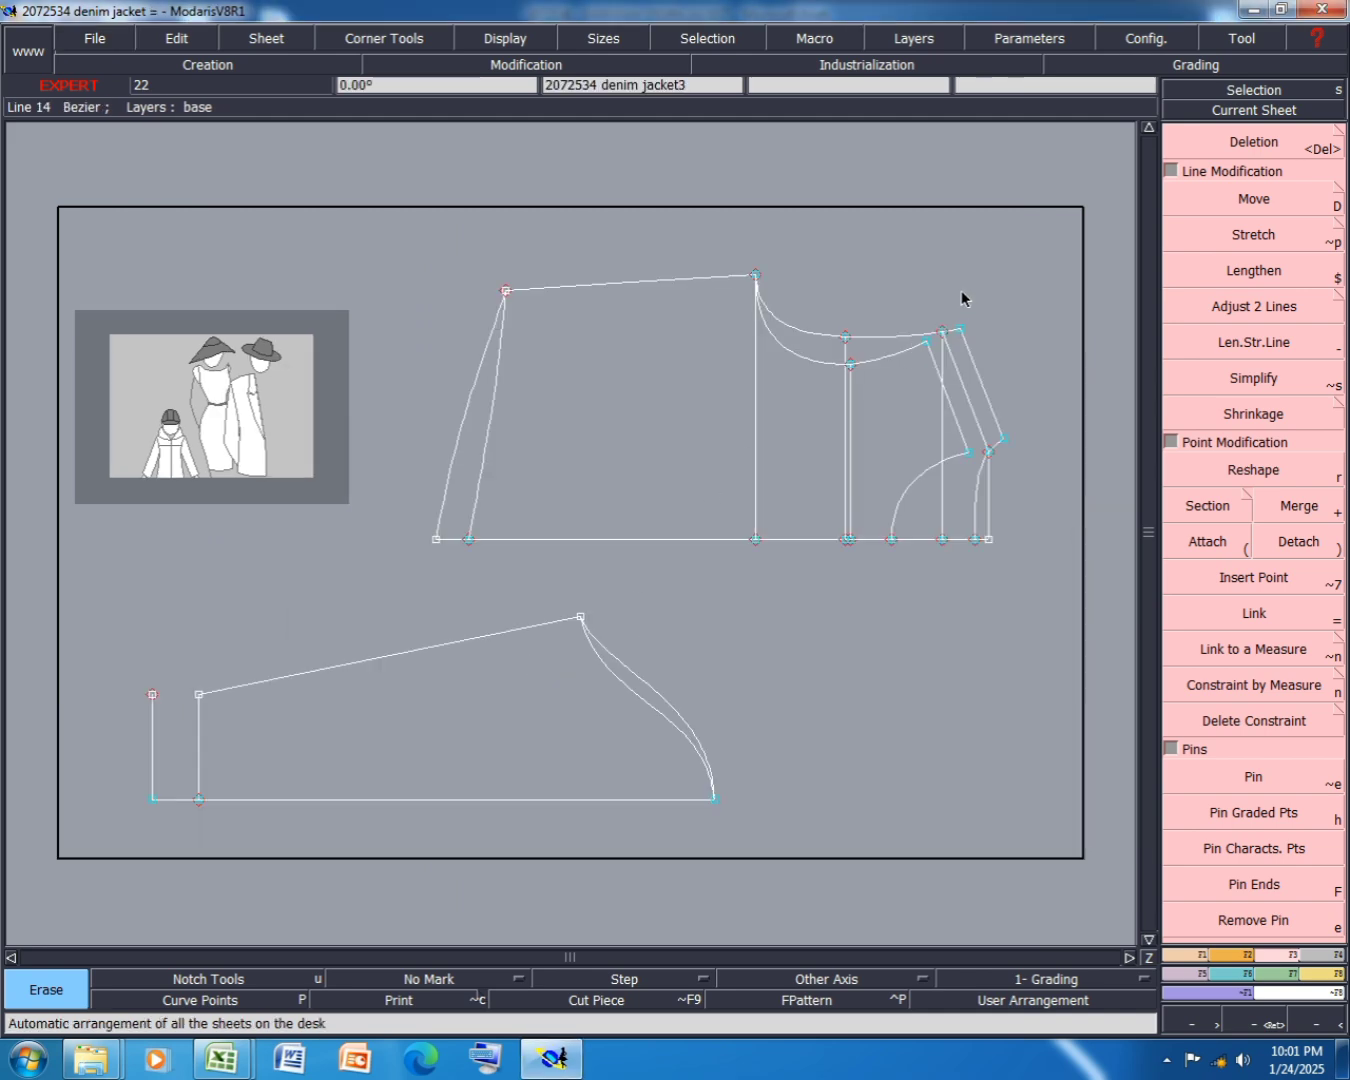
- Pin the copied body's characteristic points and align its side-seam hem point vertically with the centre hem point
{"action": "key", "text": "Home"}
{"action": "left_click", "coordinate": [1263, 845]}
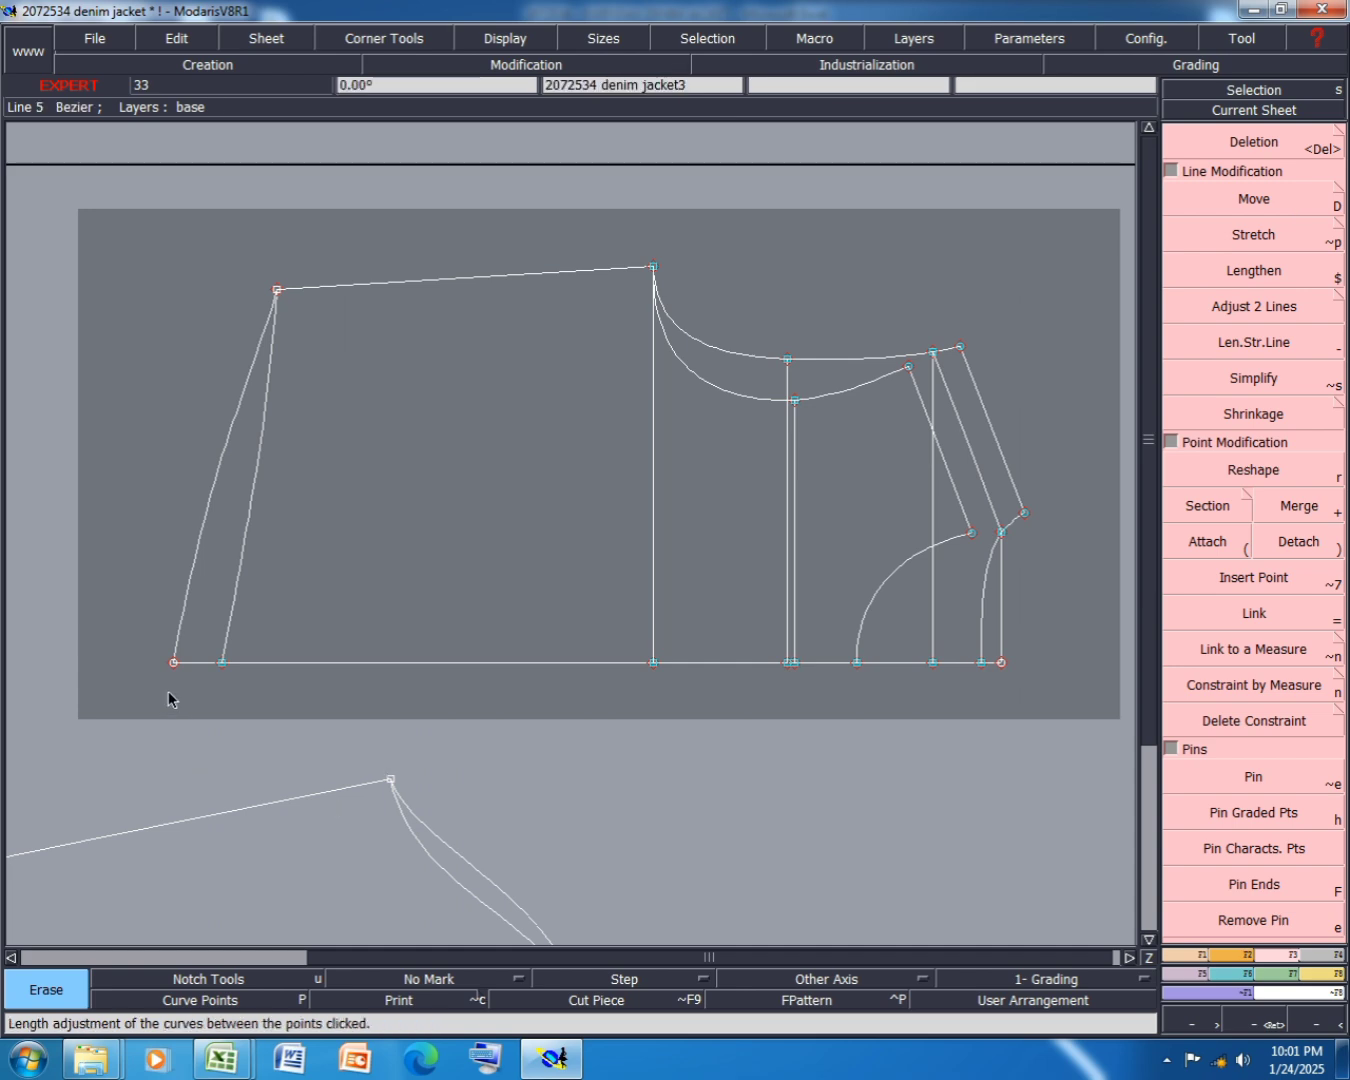
{"action": "key", "text": "a"}
{"action": "left_click", "coordinate": [173, 662]}
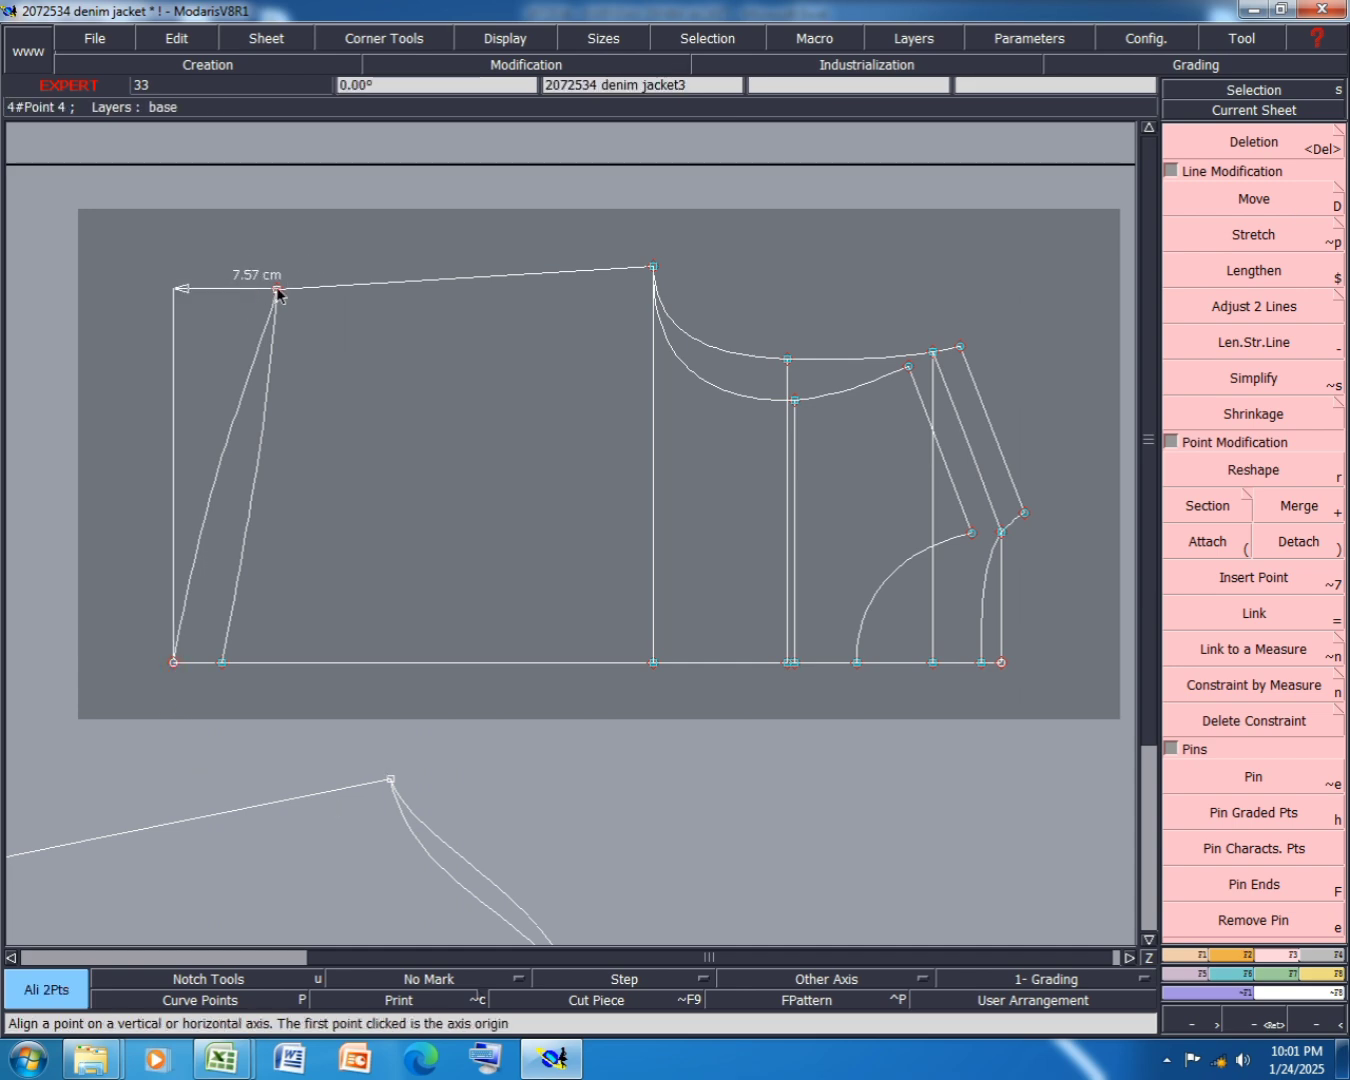
{"action": "left_click", "coordinate": [279, 291]}
- Move the body's side-seam hem point 2.5 cm along X with no Y shift
{"action": "left_click", "coordinate": [1263, 200]}
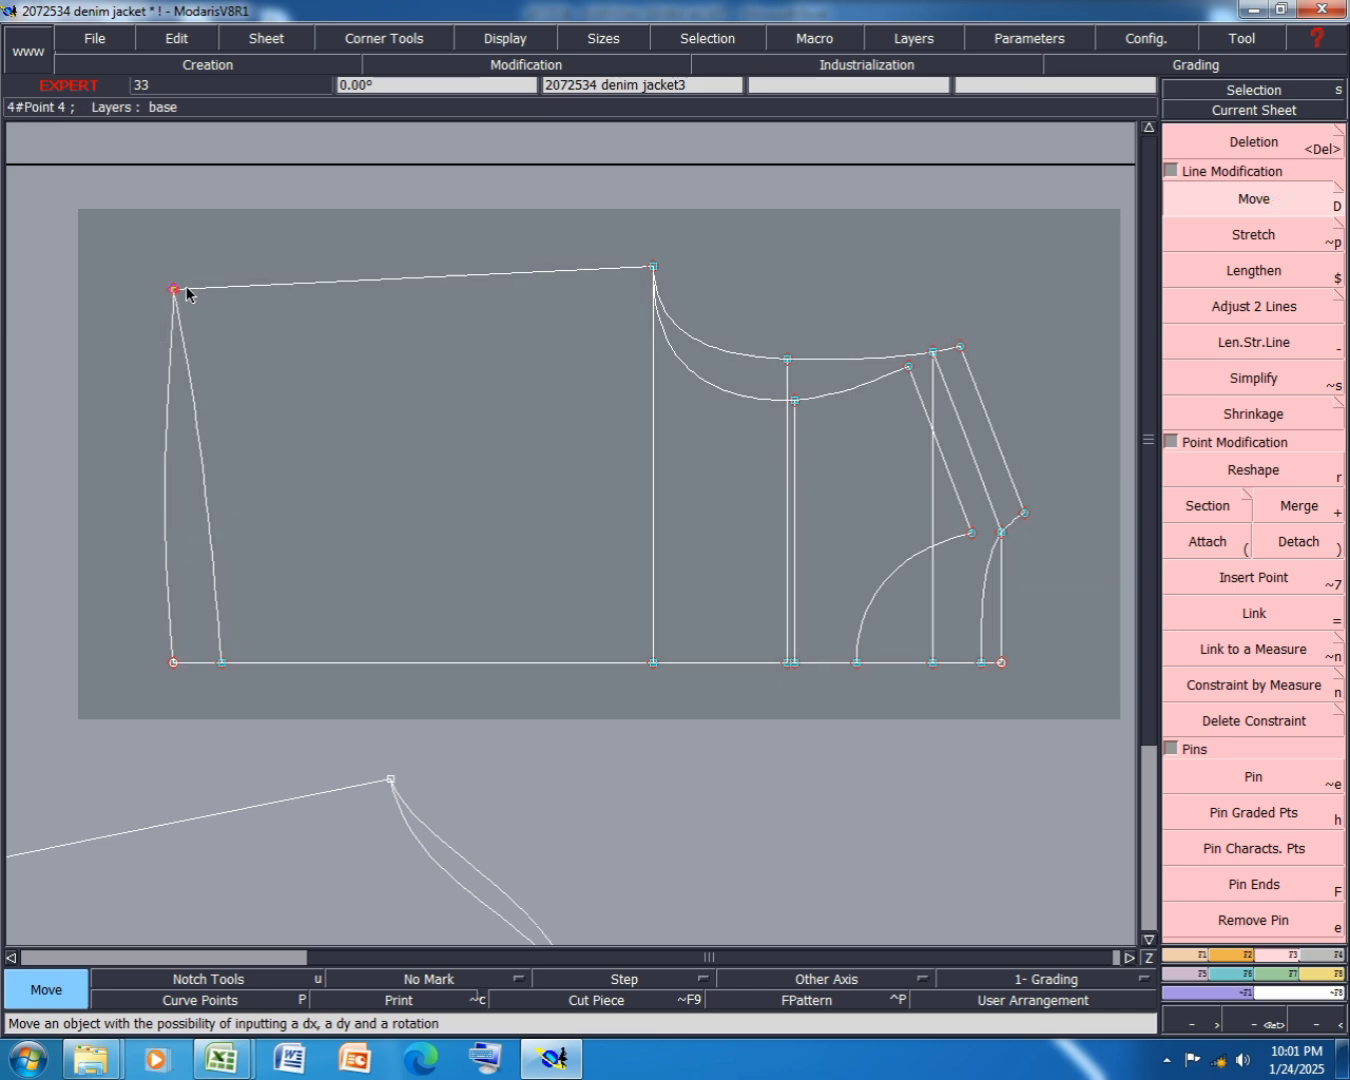
{"action": "left_click", "coordinate": [186, 292]}
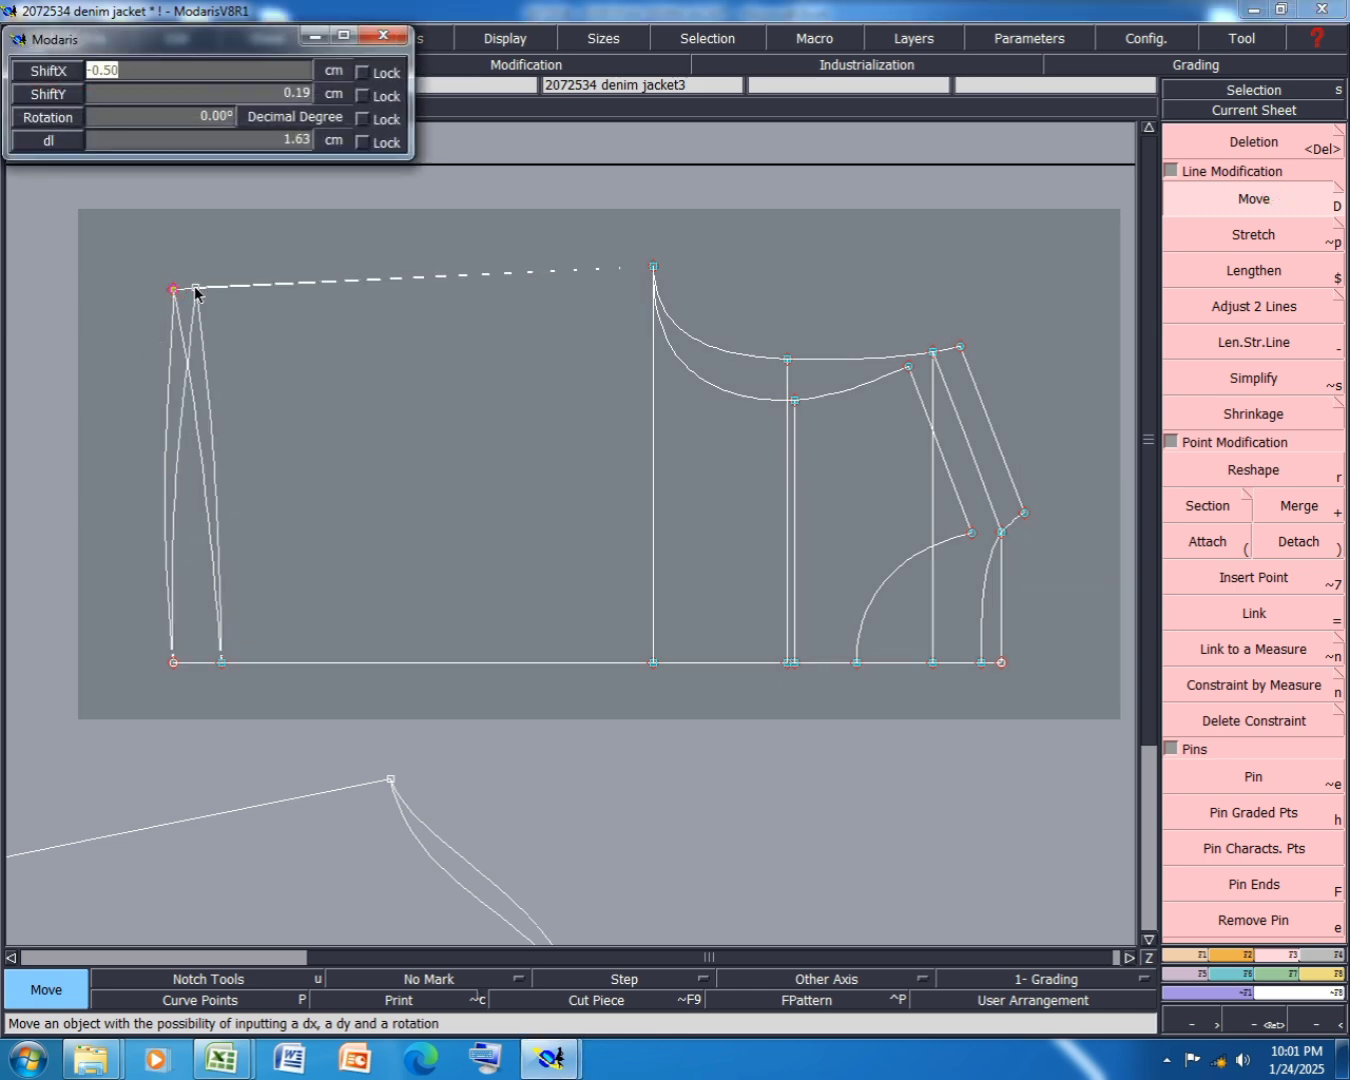
{"action": "type", "text": "2.5"}
{"action": "key", "text": "Tab"}
{"action": "type", "text": "0"}
{"action": "key", "text": "Tab"}
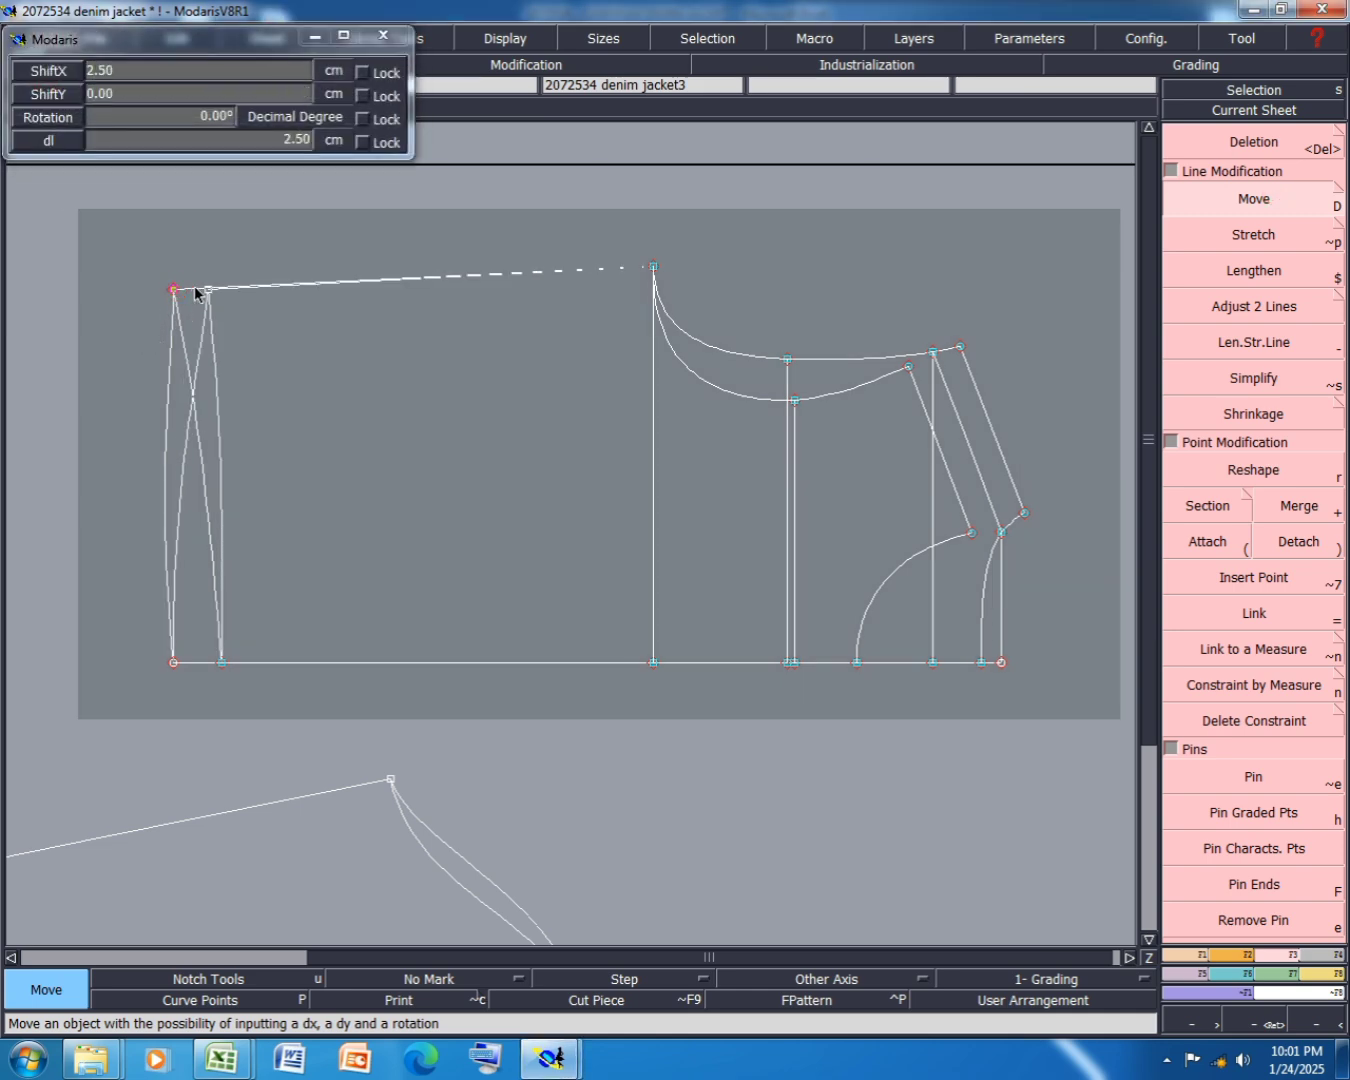
{"action": "key", "text": "Return"}
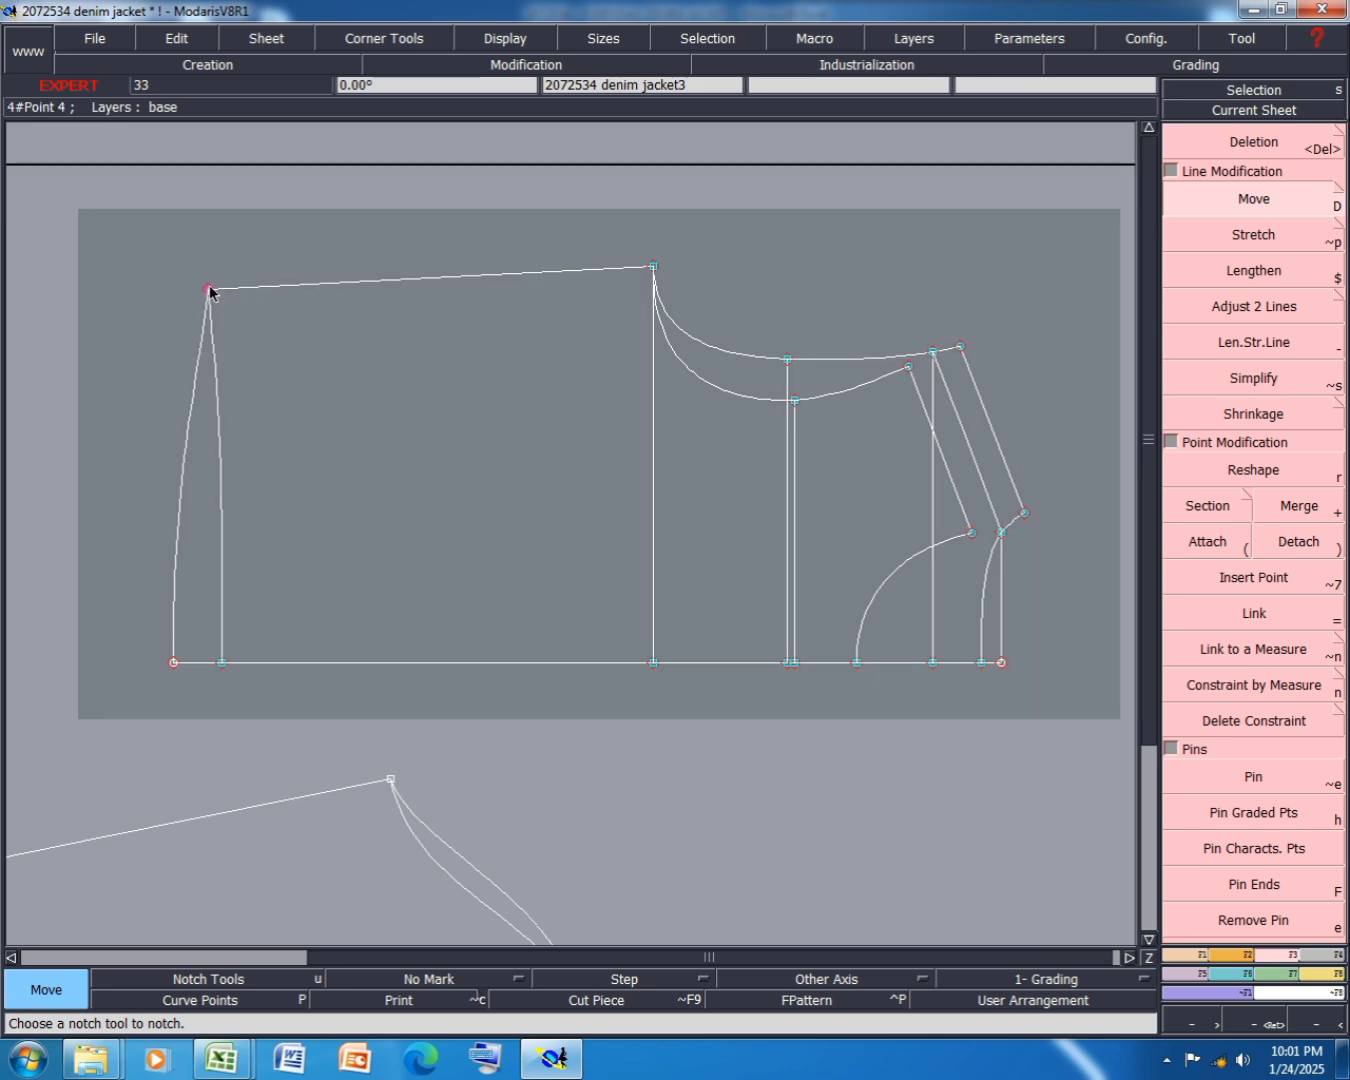
- Try to move the side-seam hem point a further 0.5 cm along X with no Y shift
{"action": "left_click", "coordinate": [210, 290]}
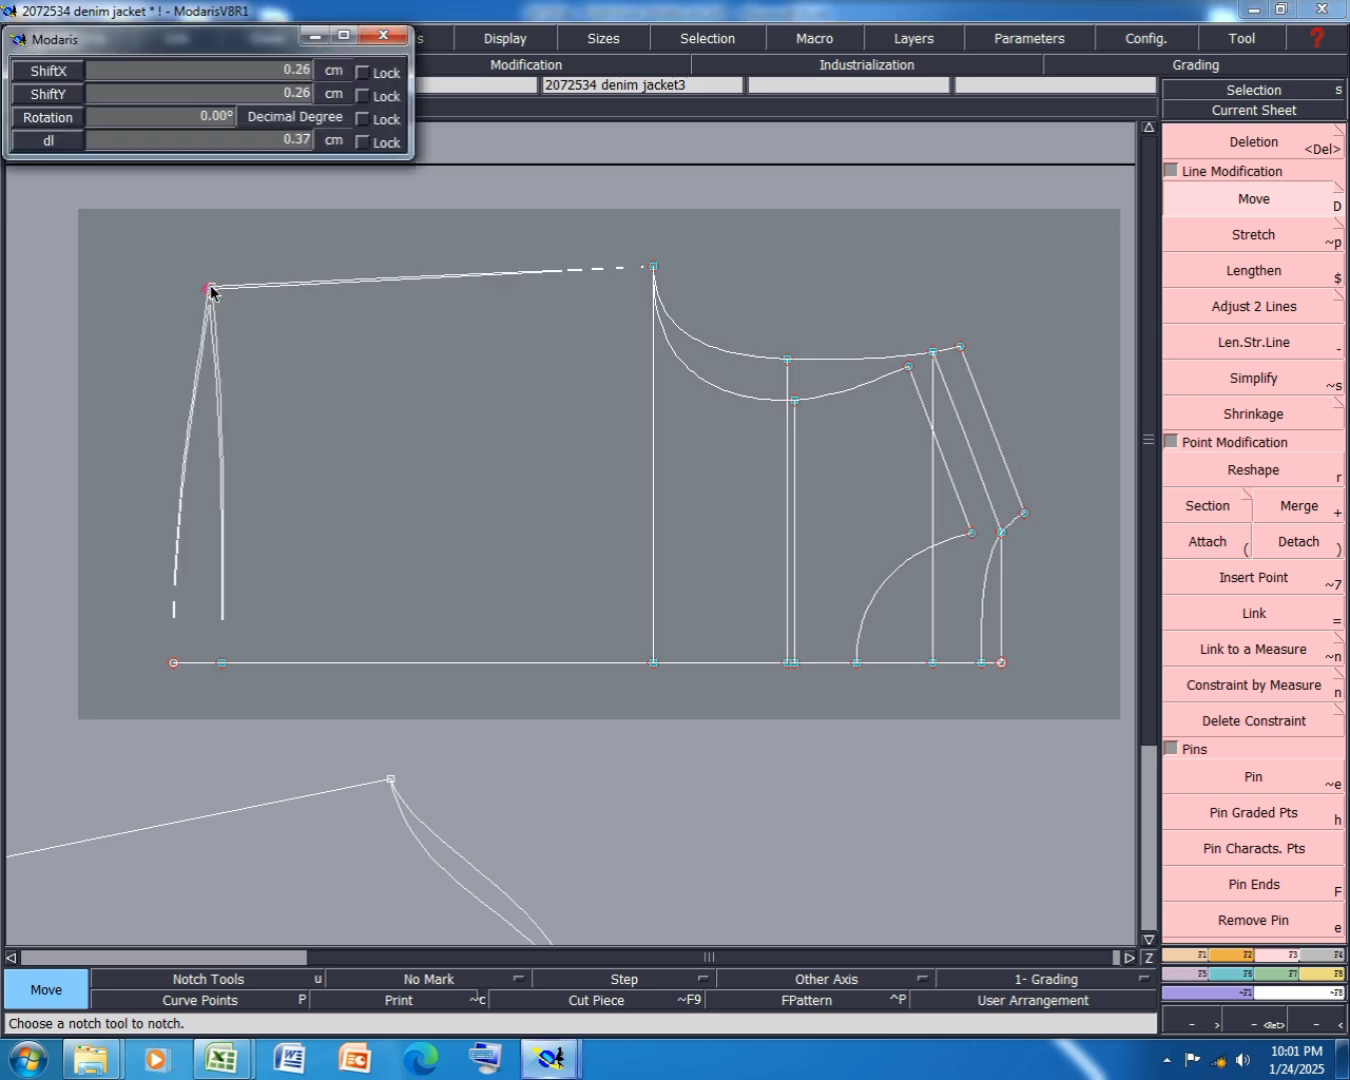
{"action": "type", "text": "0.5"}
{"action": "key", "text": "Tab"}
{"action": "type", "text": "0"}
{"action": "key", "text": "Tab"}
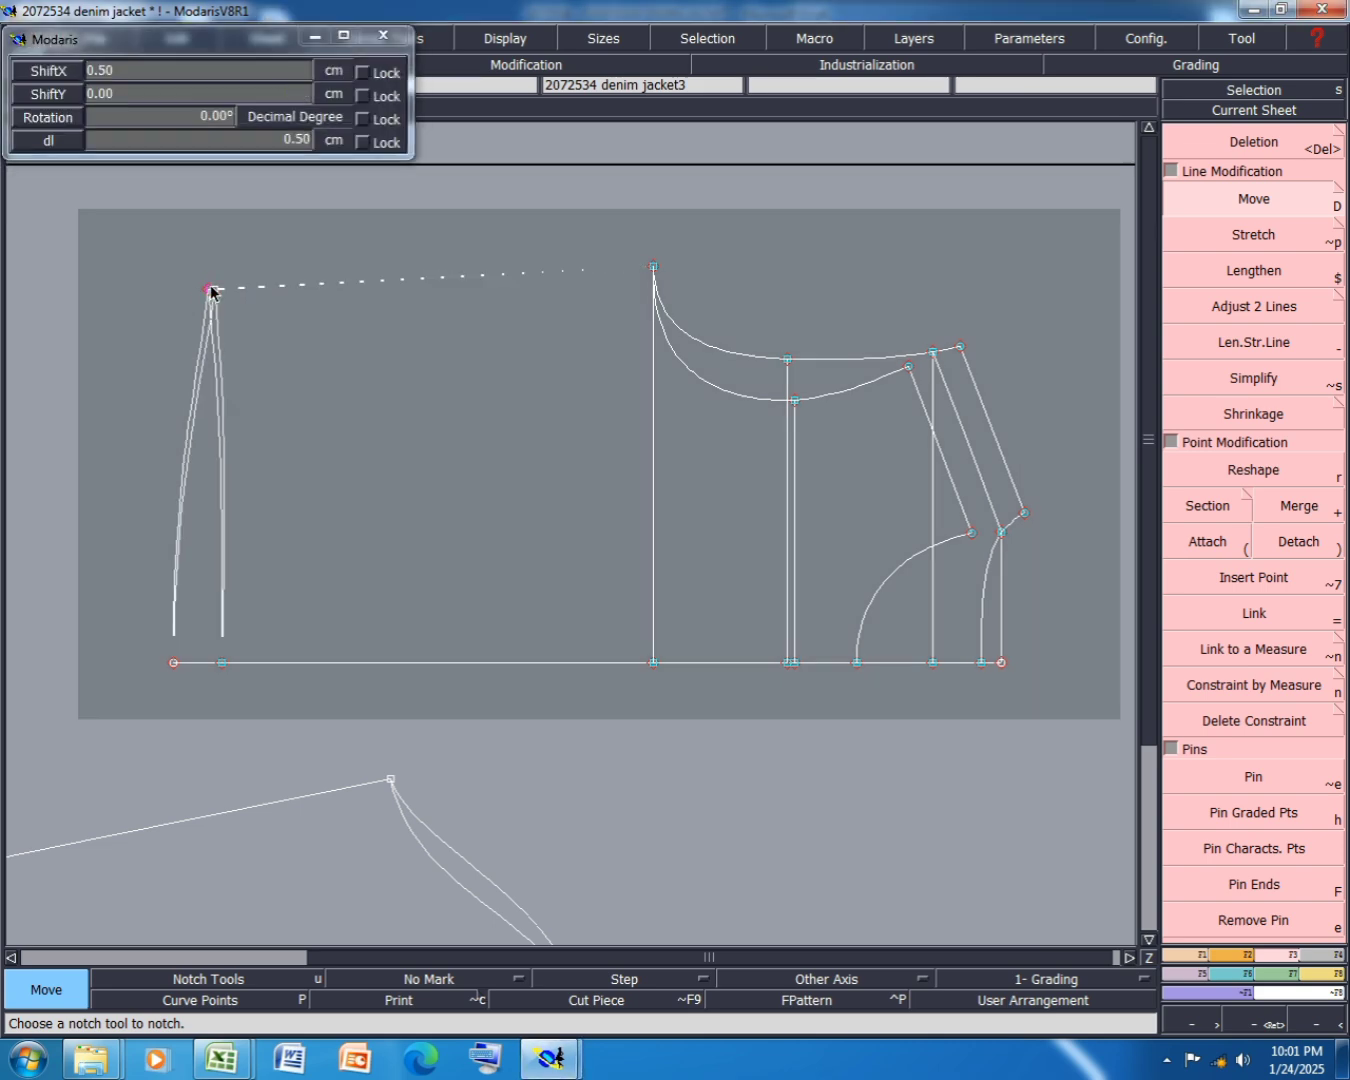
{"action": "key", "text": "Return"}
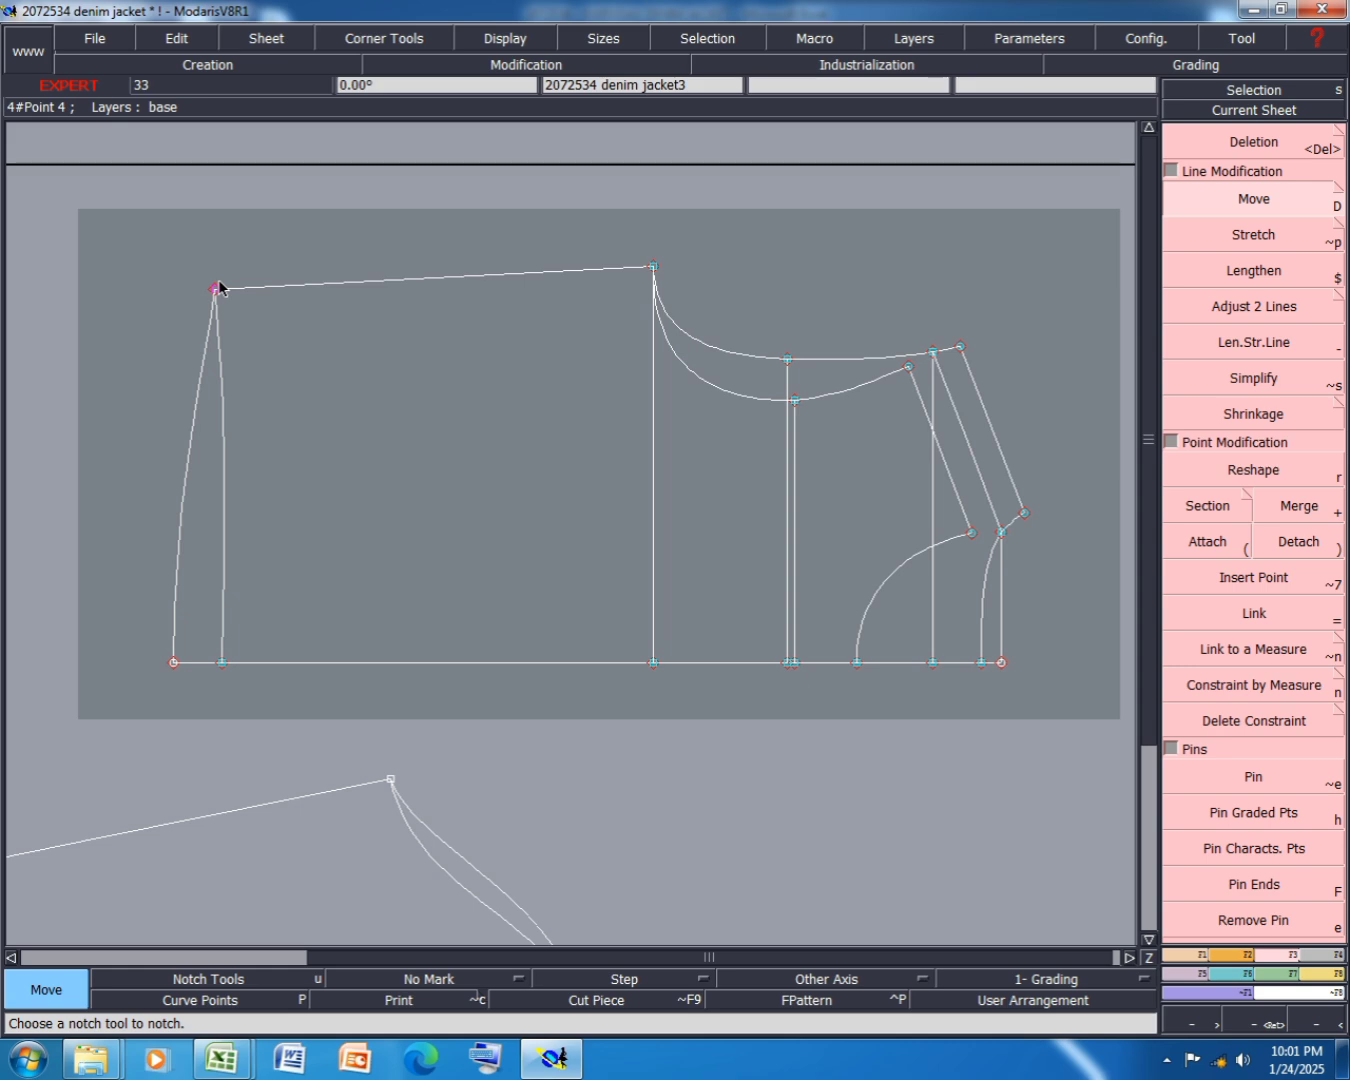
{"action": "key", "text": "ctrl+z"}
{"action": "scroll", "coordinate": [112, 474], "scroll_direction": "up", "scroll_amount": 1}
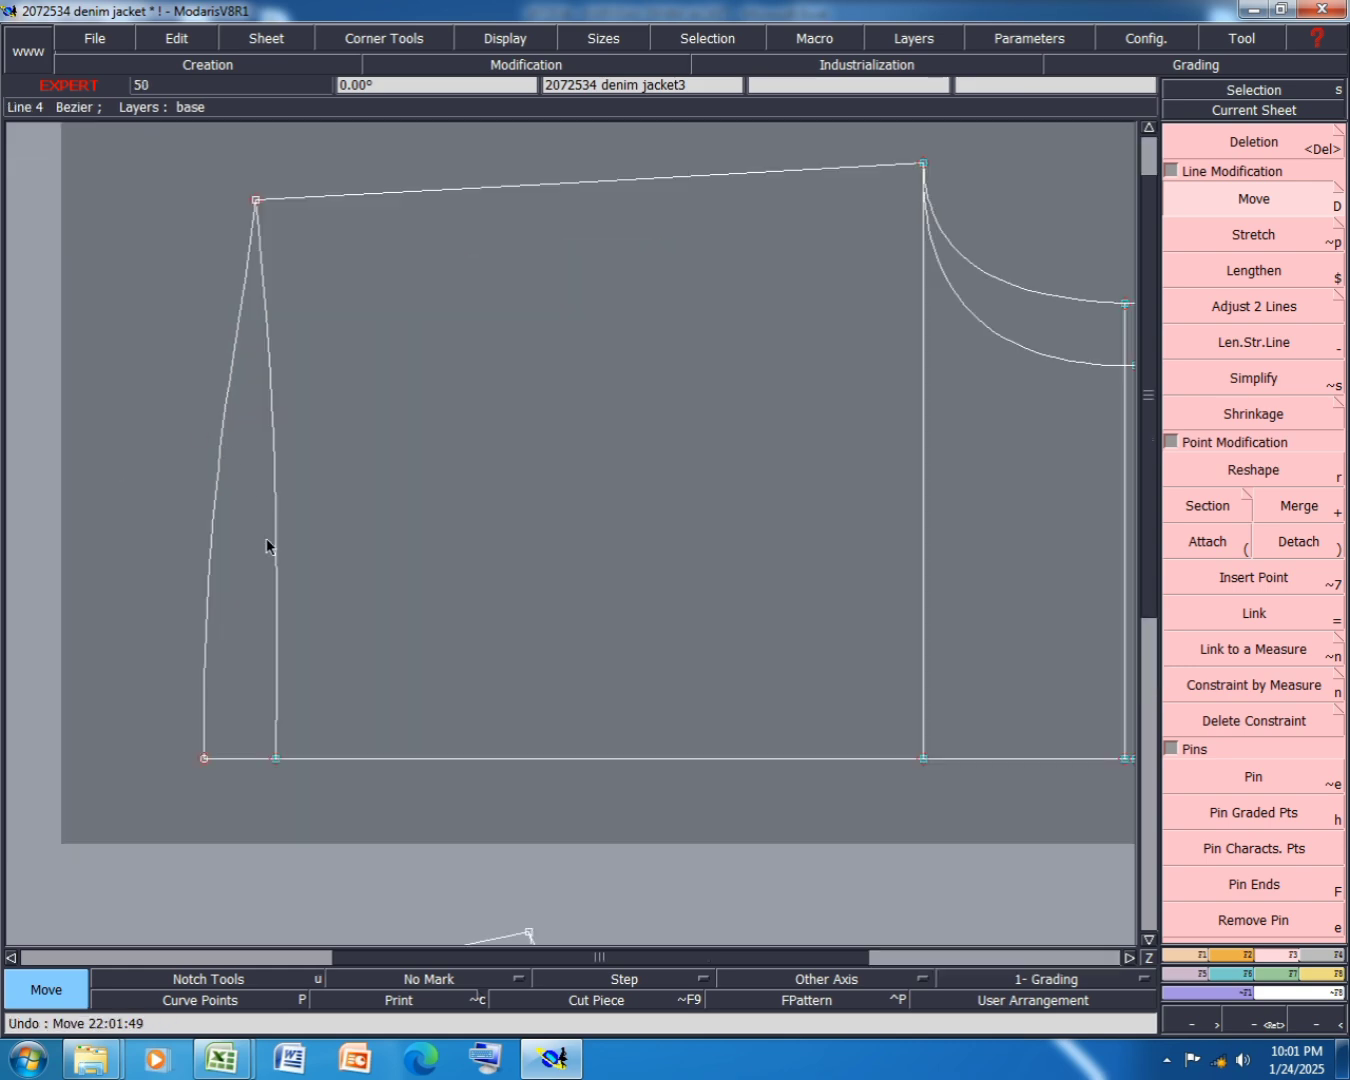
{"action": "scroll", "coordinate": [295, 758], "scroll_direction": "down", "scroll_amount": 2}
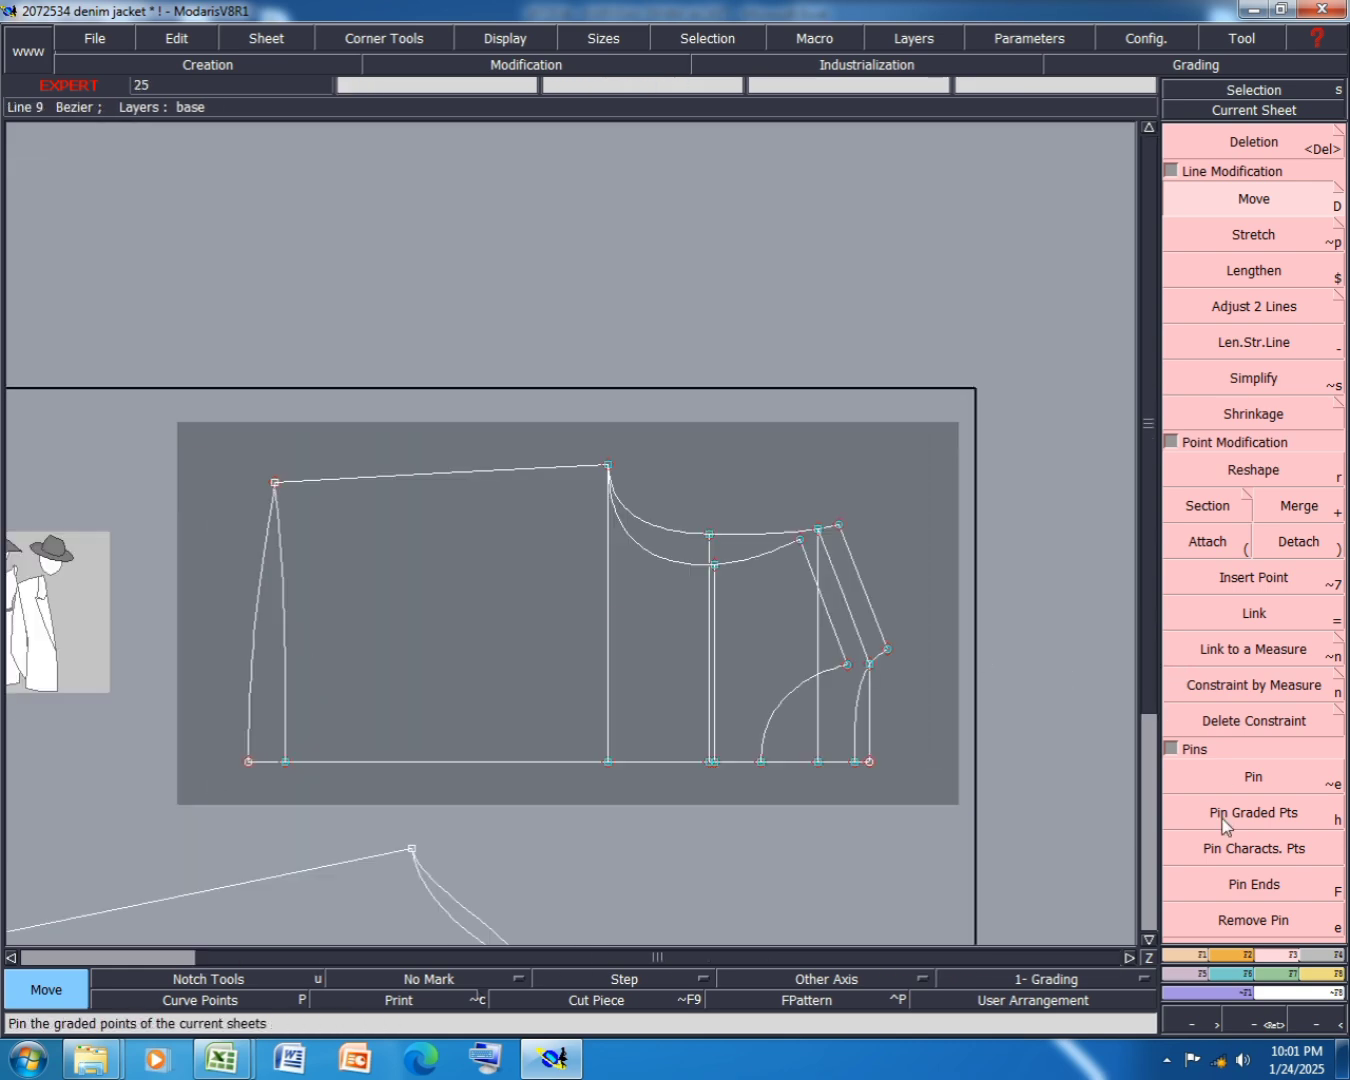
- Try mirroring the inner hem curve across a symmetry axis laid along the side seam at the hem point
{"action": "left_click", "coordinate": [1182, 955]}
{"action": "left_click", "coordinate": [1261, 738]}
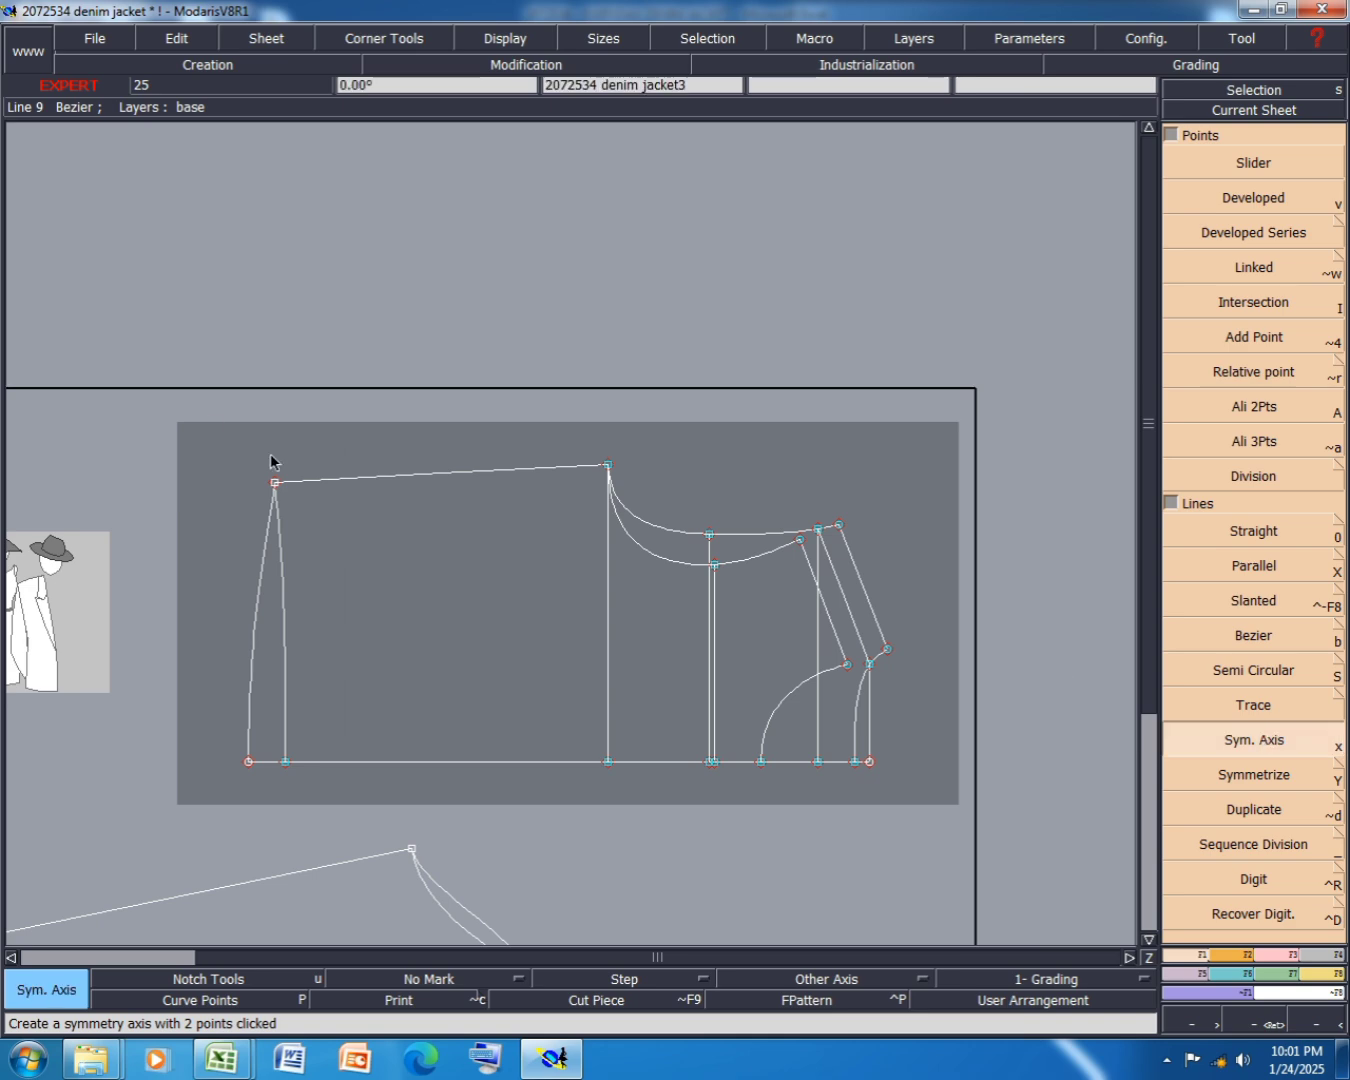
{"action": "left_click", "coordinate": [303, 481]}
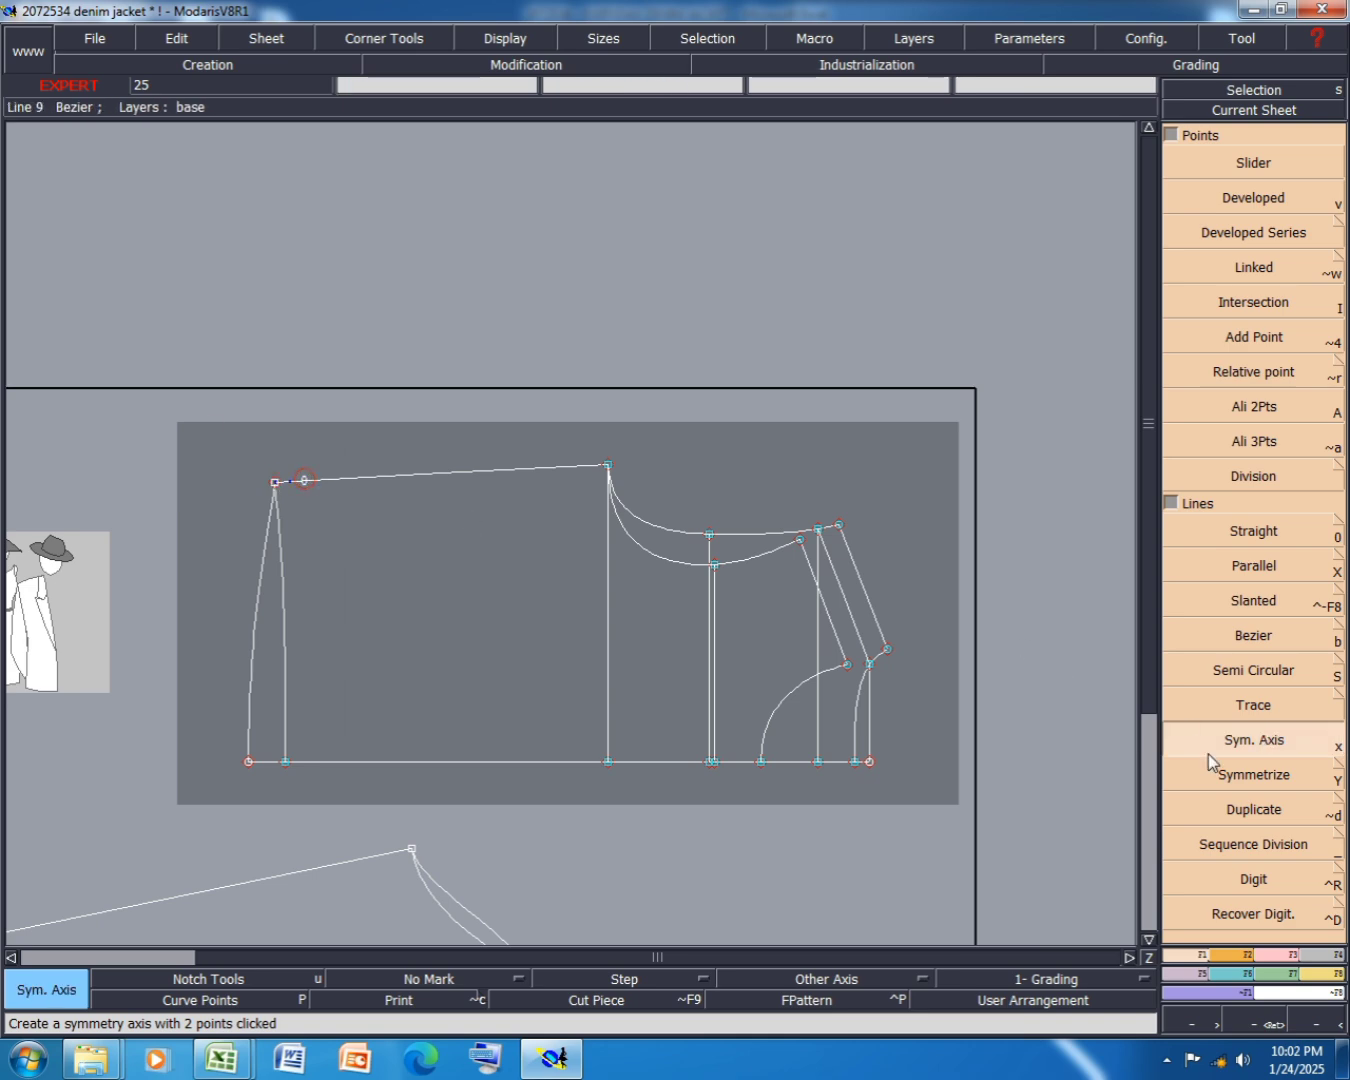
{"action": "left_click", "coordinate": [1262, 775]}
{"action": "left_click", "coordinate": [283, 574]}
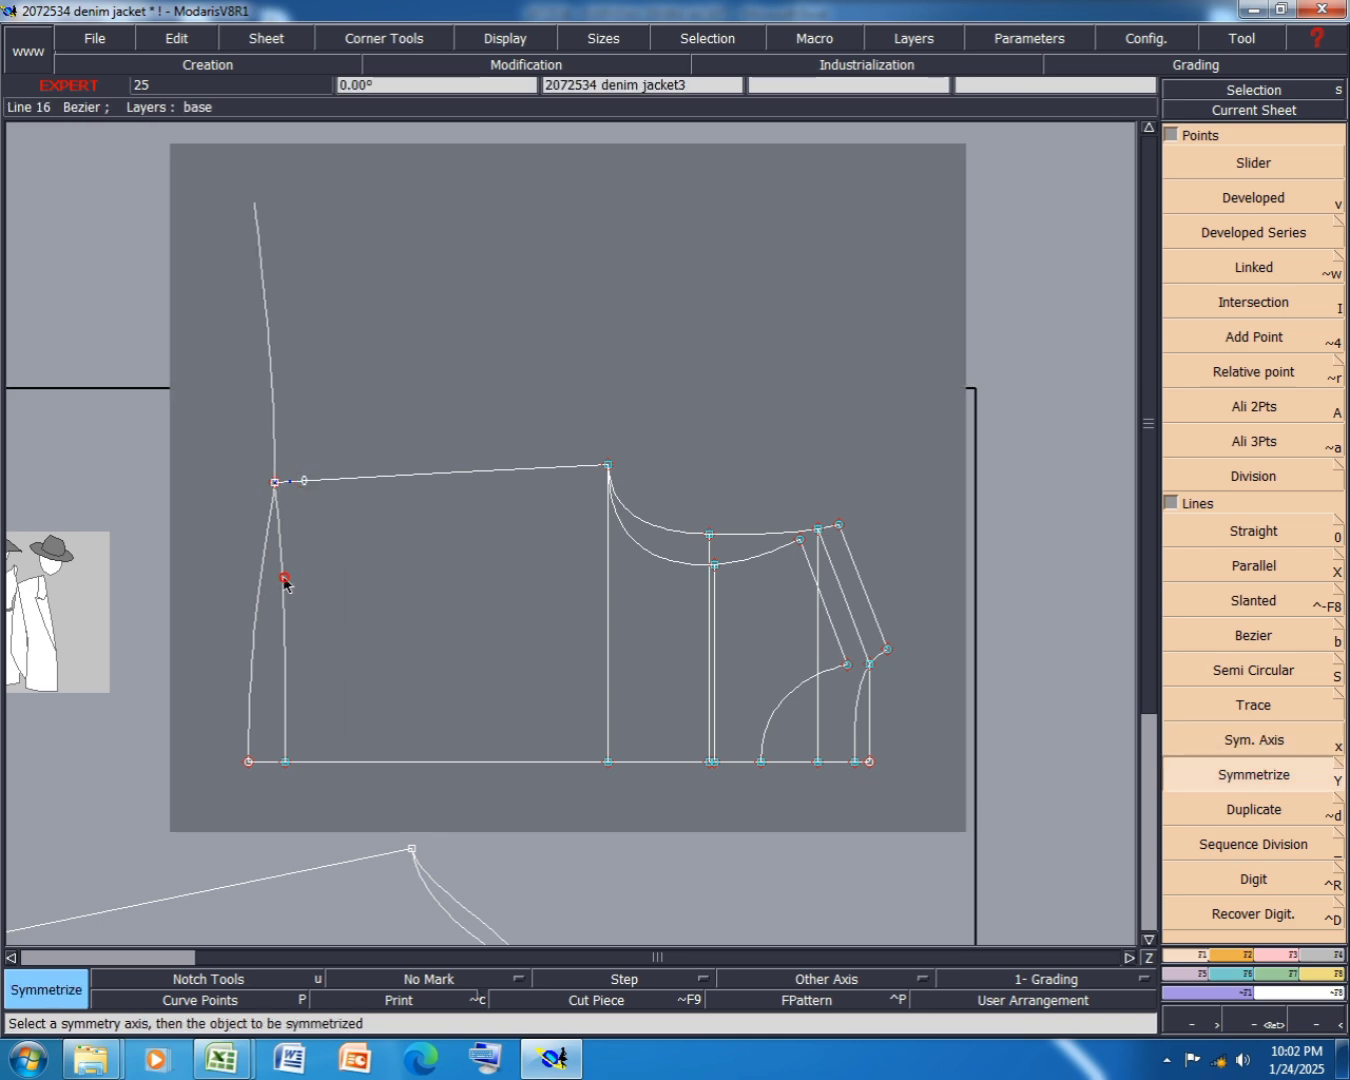
{"action": "scroll", "coordinate": [278, 504], "scroll_direction": "up", "scroll_amount": 2}
{"action": "scroll", "coordinate": [286, 474], "scroll_direction": "down", "scroll_amount": 3}
{"action": "key", "text": "ctrl+z"}
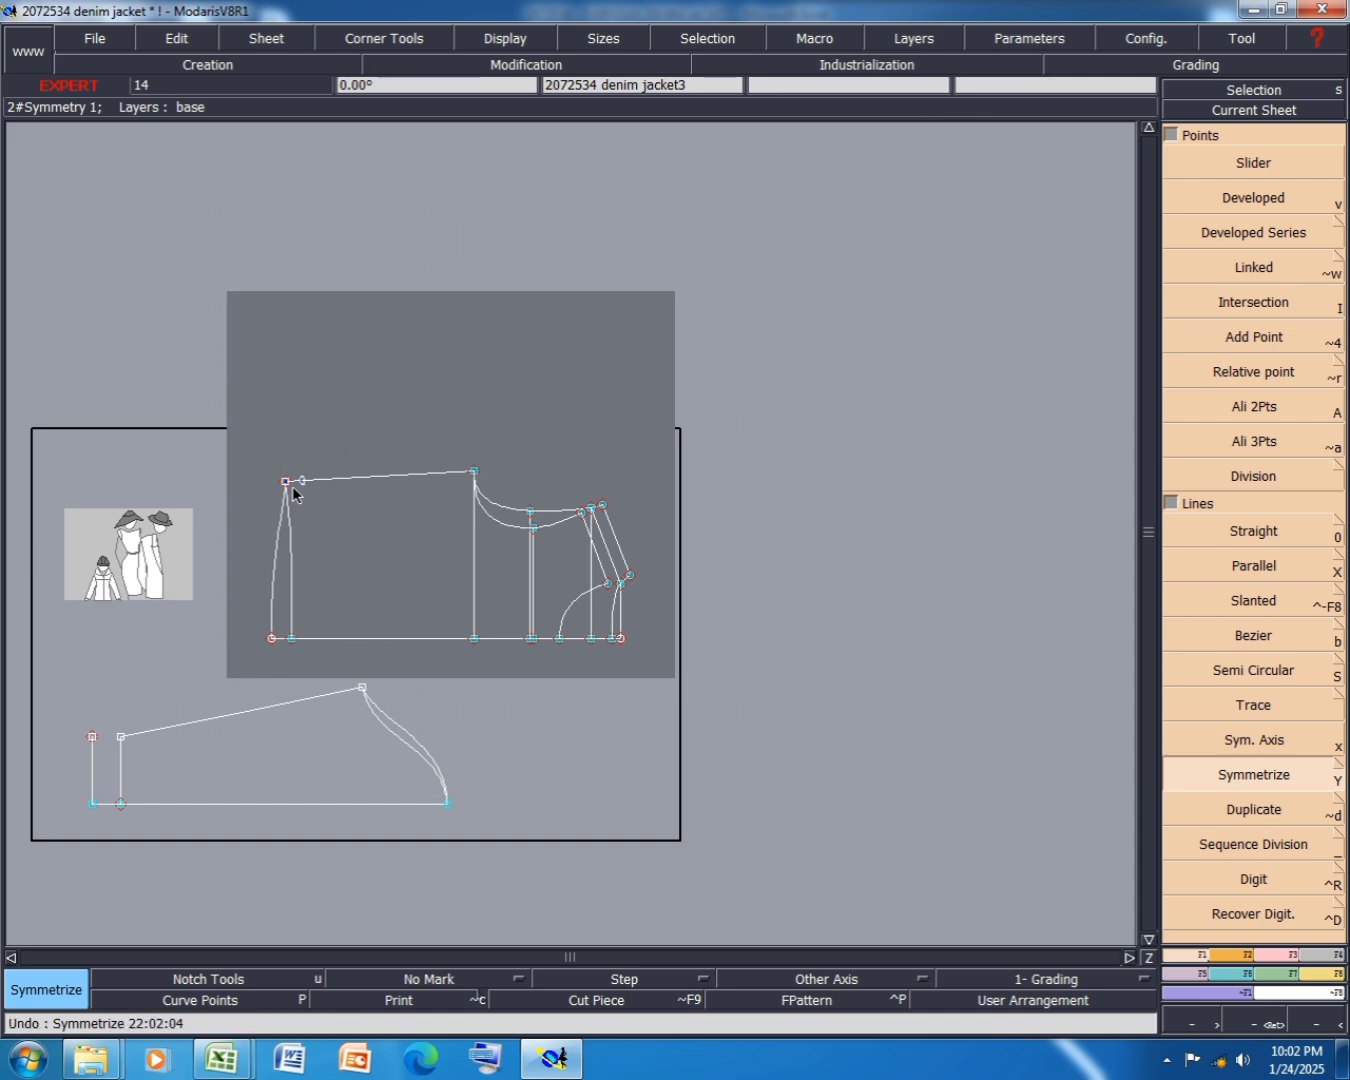
{"action": "key", "text": "ctrl+z"}
- Save the model despite the anomaly warnings and automatically arrange all sheets on the desk
{"action": "key", "text": "ctrl+s"}
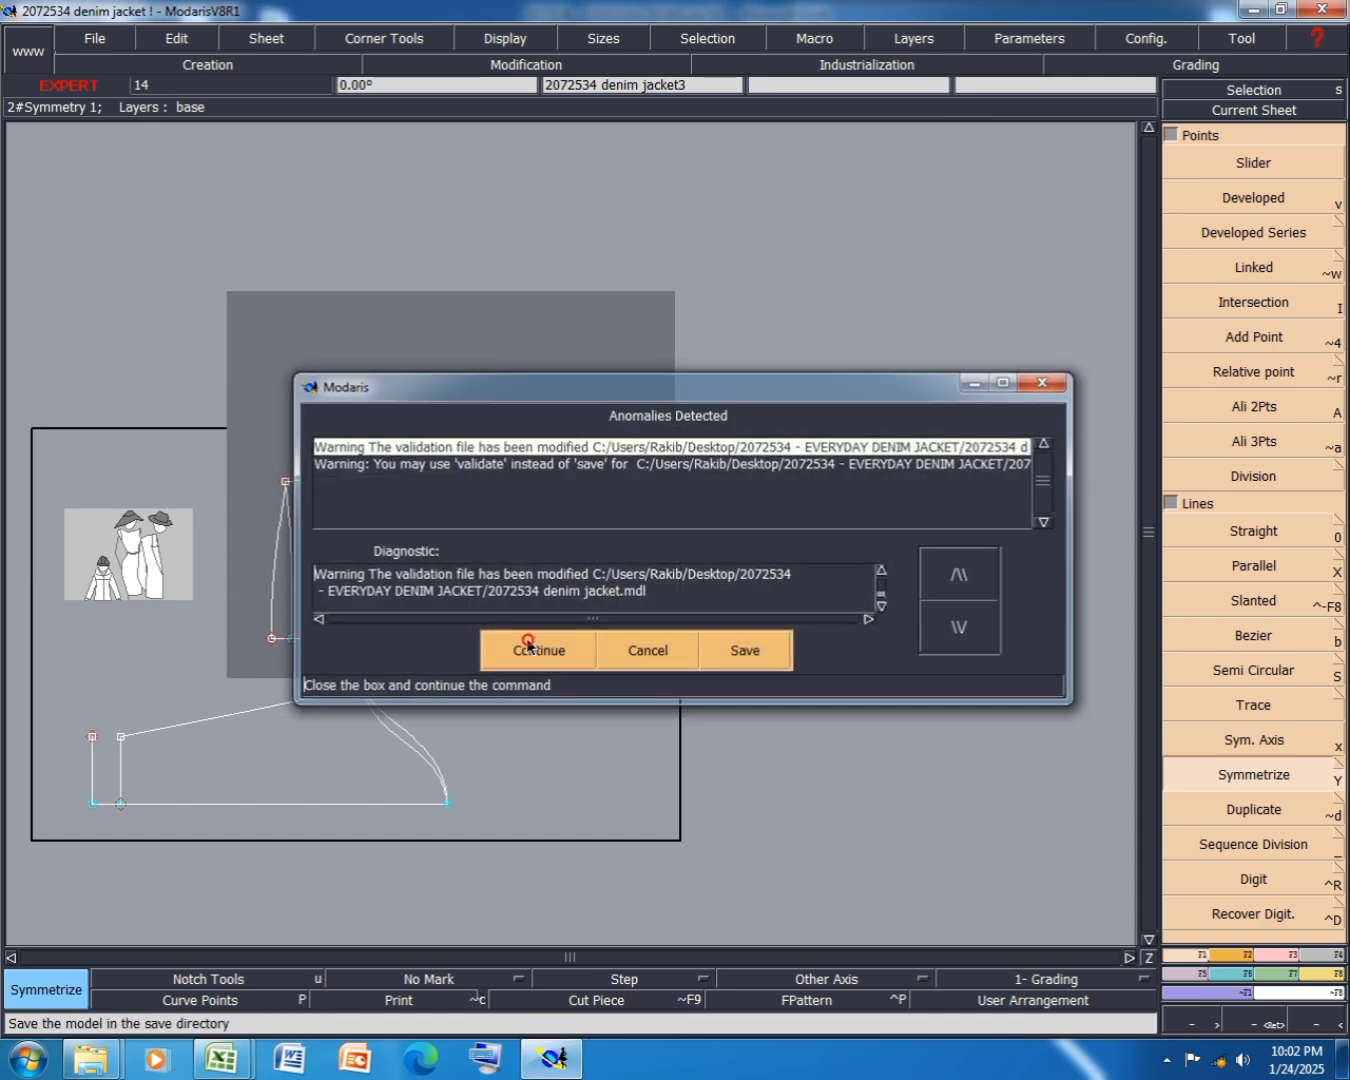
{"action": "left_click", "coordinate": [525, 646]}
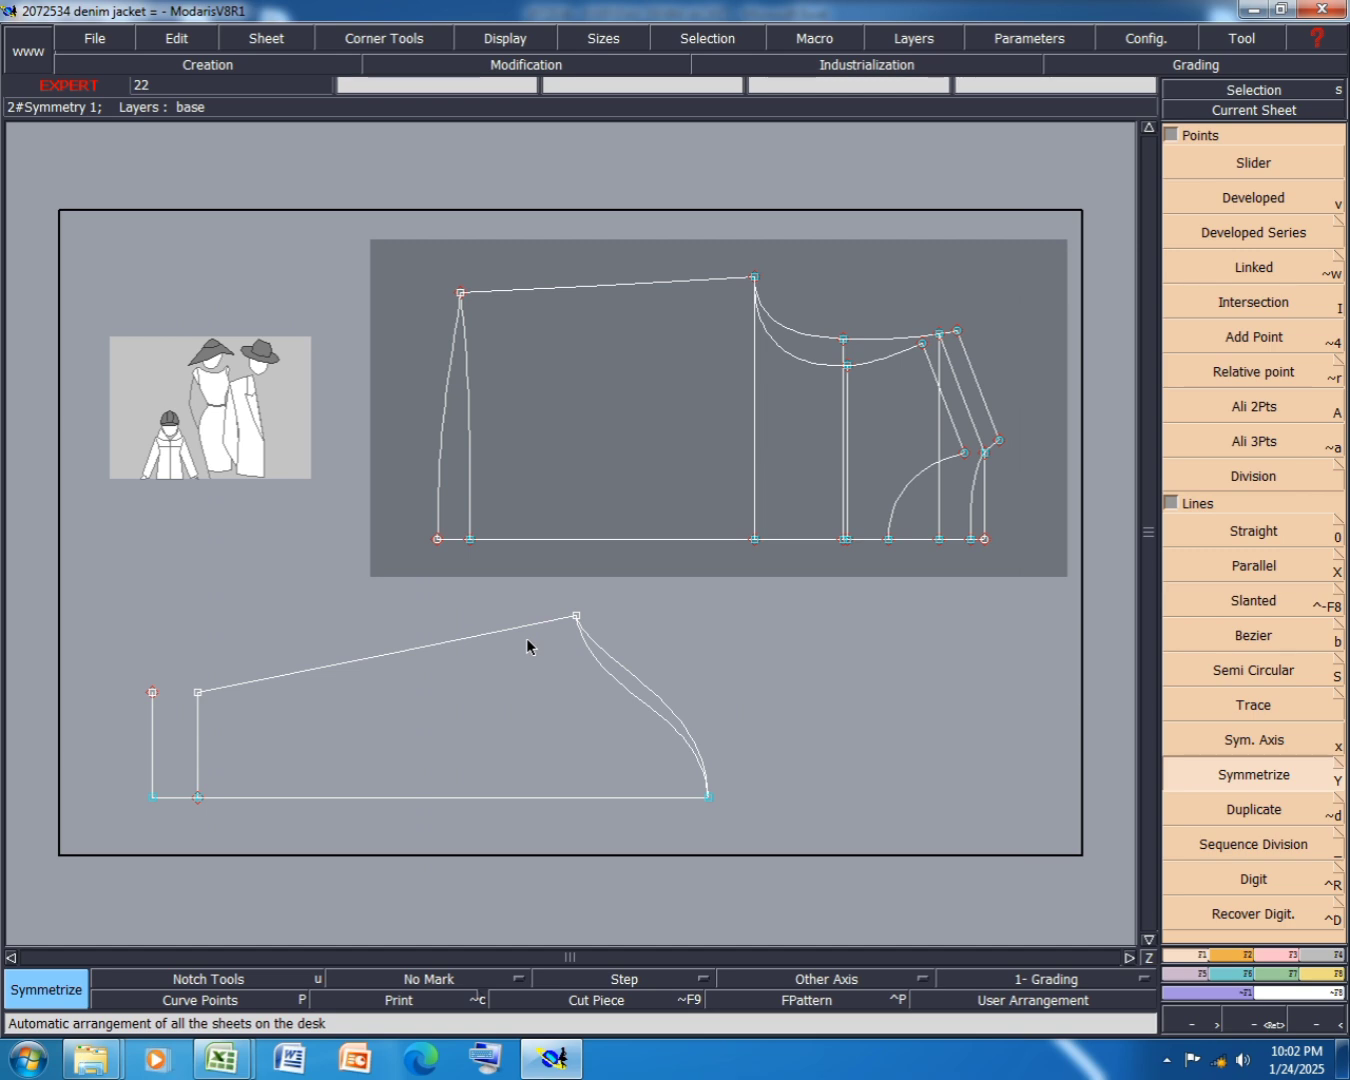
{"action": "key", "text": "ctrl+s"}
{"action": "left_click", "coordinate": [558, 653]}
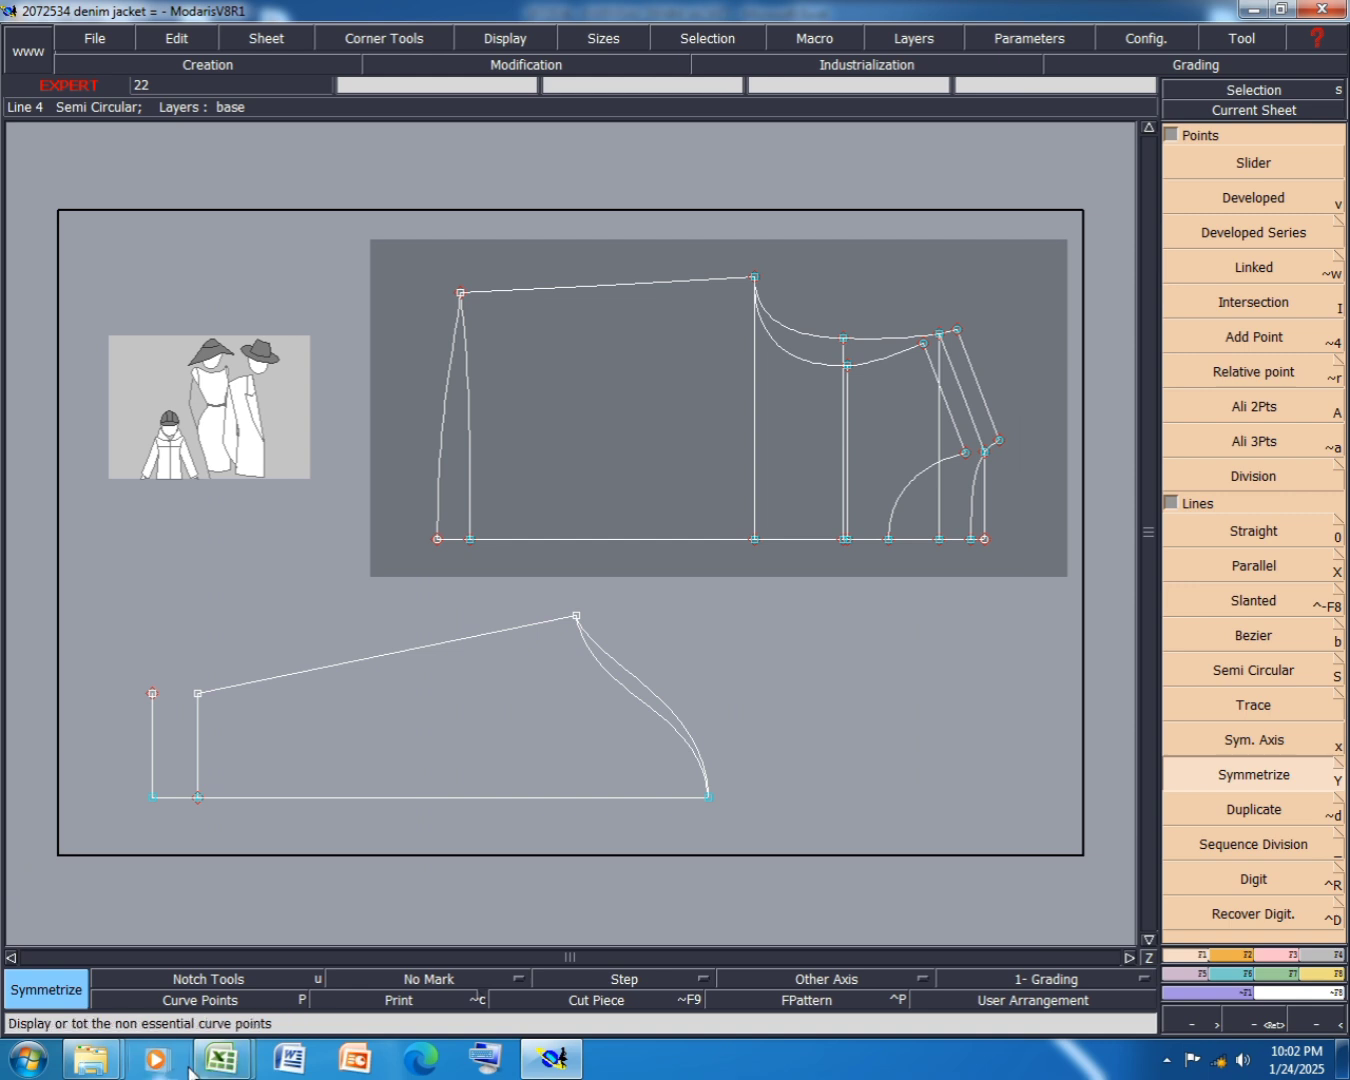
- Switch to the Excel size specification and review the collar, pocket and panel measurements along with the jacket sketches
{"action": "left_click", "coordinate": [221, 1058]}
{"action": "left_click", "coordinate": [318, 960]}
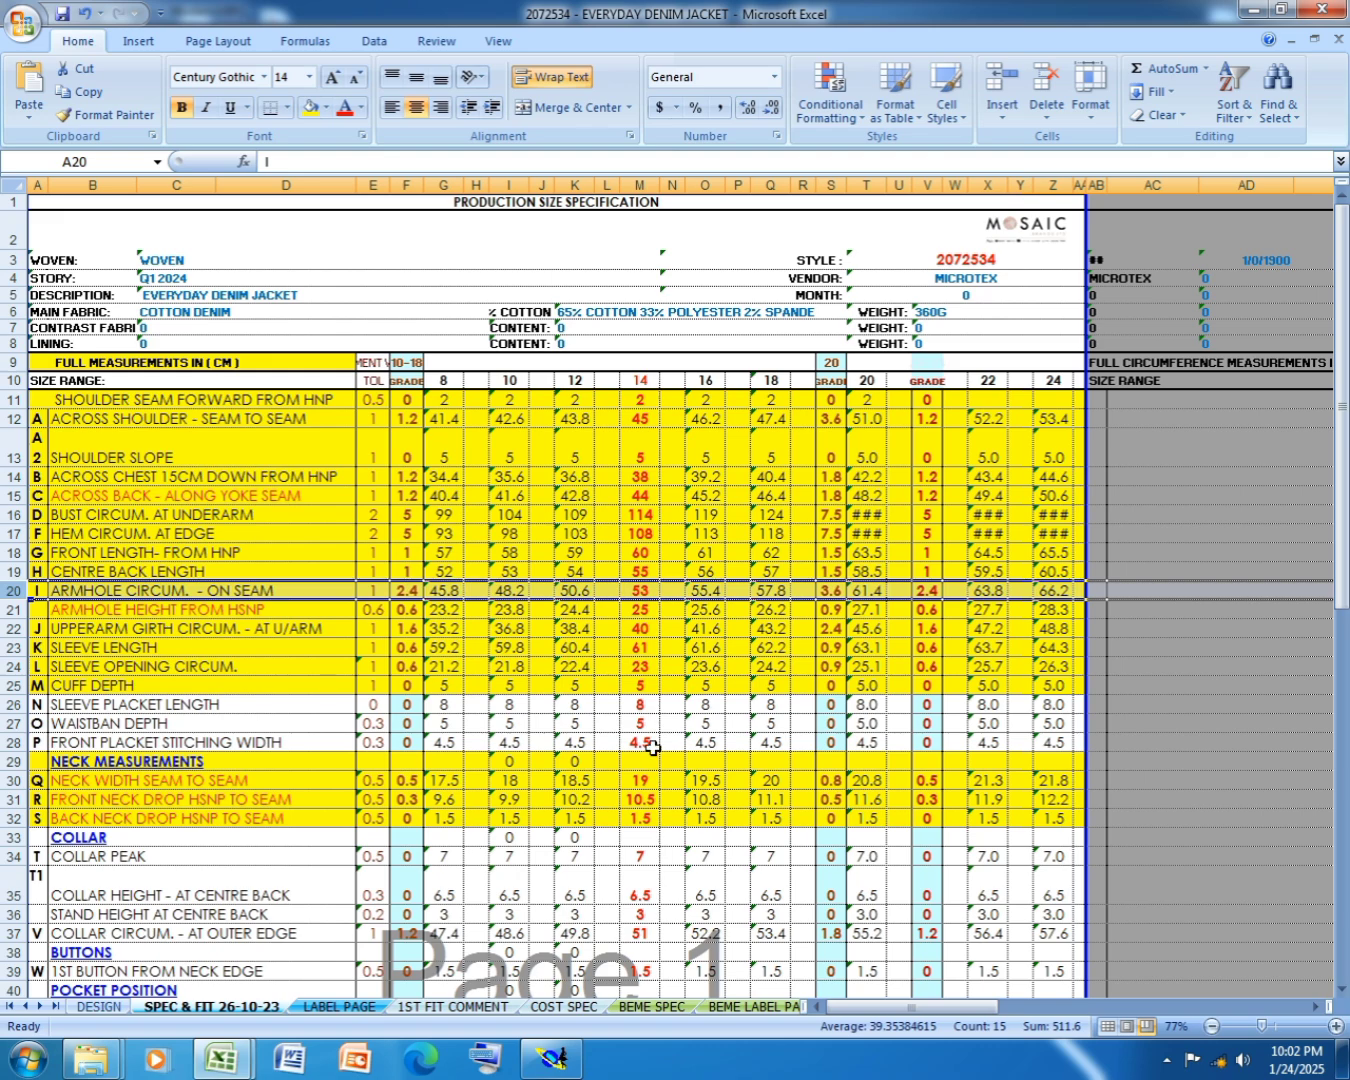
{"action": "scroll", "coordinate": [653, 748], "scroll_direction": "down", "scroll_amount": 2}
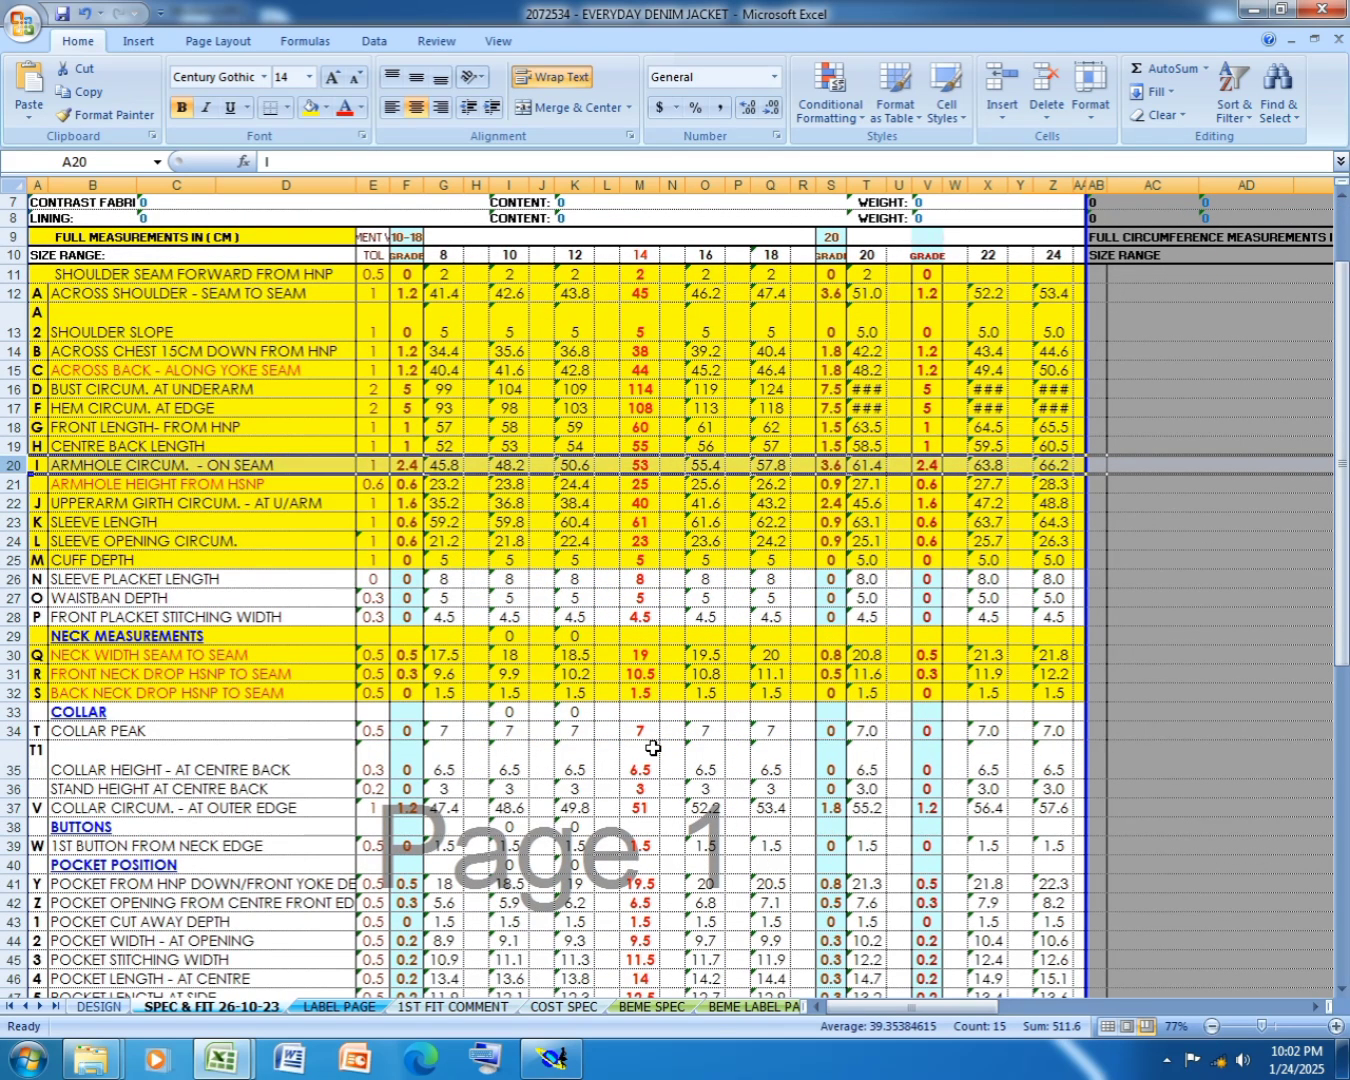
{"action": "scroll", "coordinate": [653, 748], "scroll_direction": "down", "scroll_amount": 8}
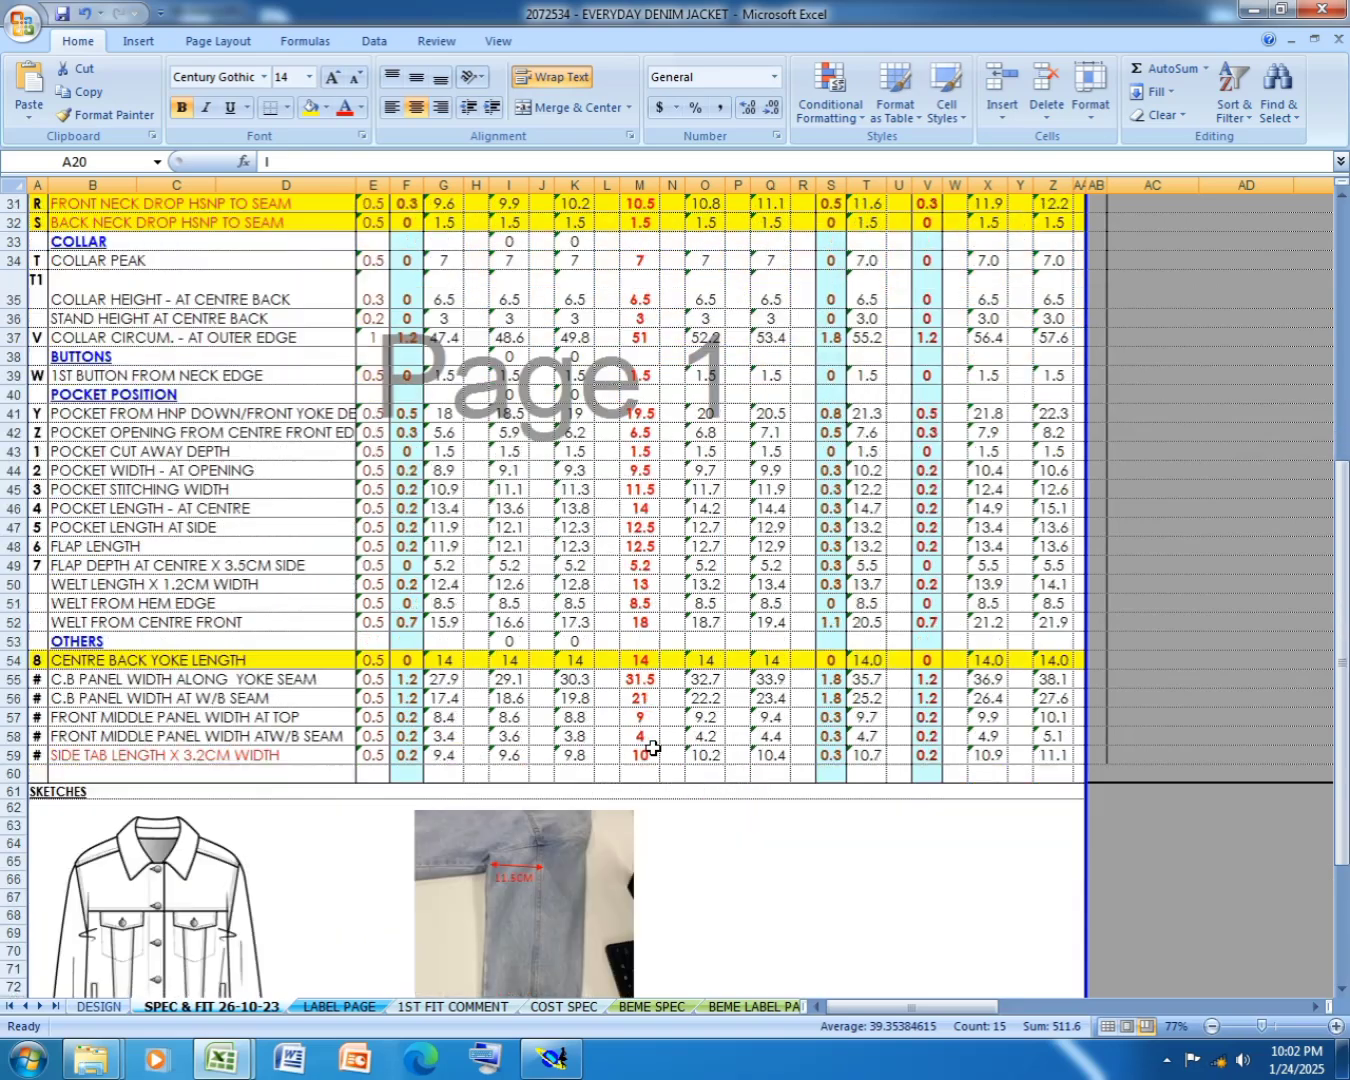
{"action": "scroll", "coordinate": [653, 747], "scroll_direction": "down", "scroll_amount": 3}
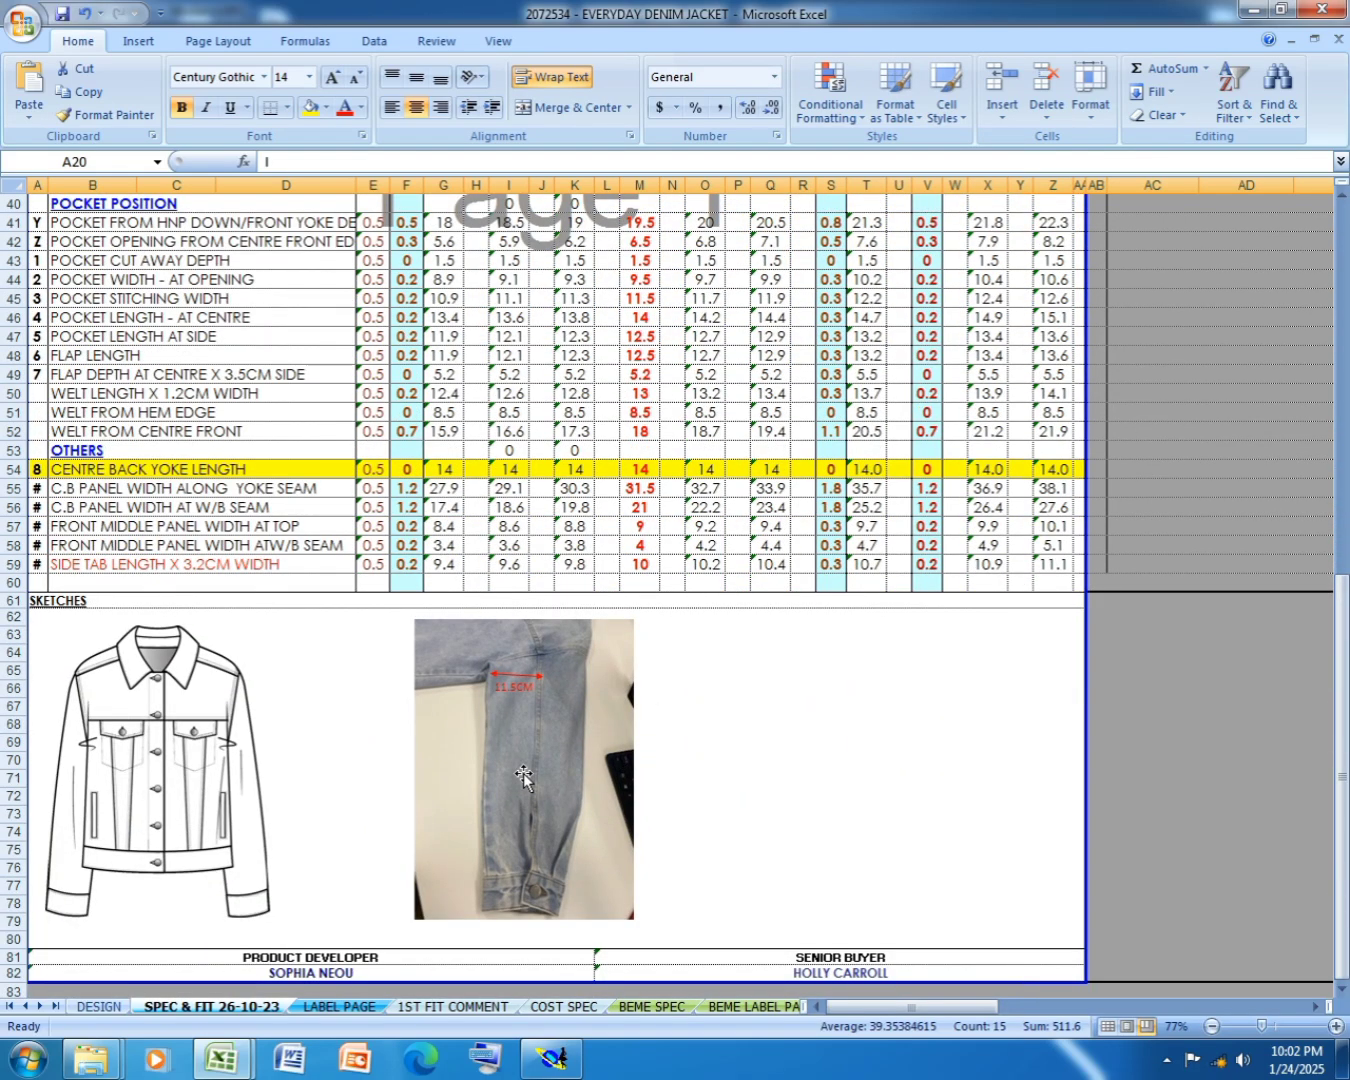
{"action": "scroll", "coordinate": [523, 775], "scroll_direction": "up", "scroll_amount": 5}
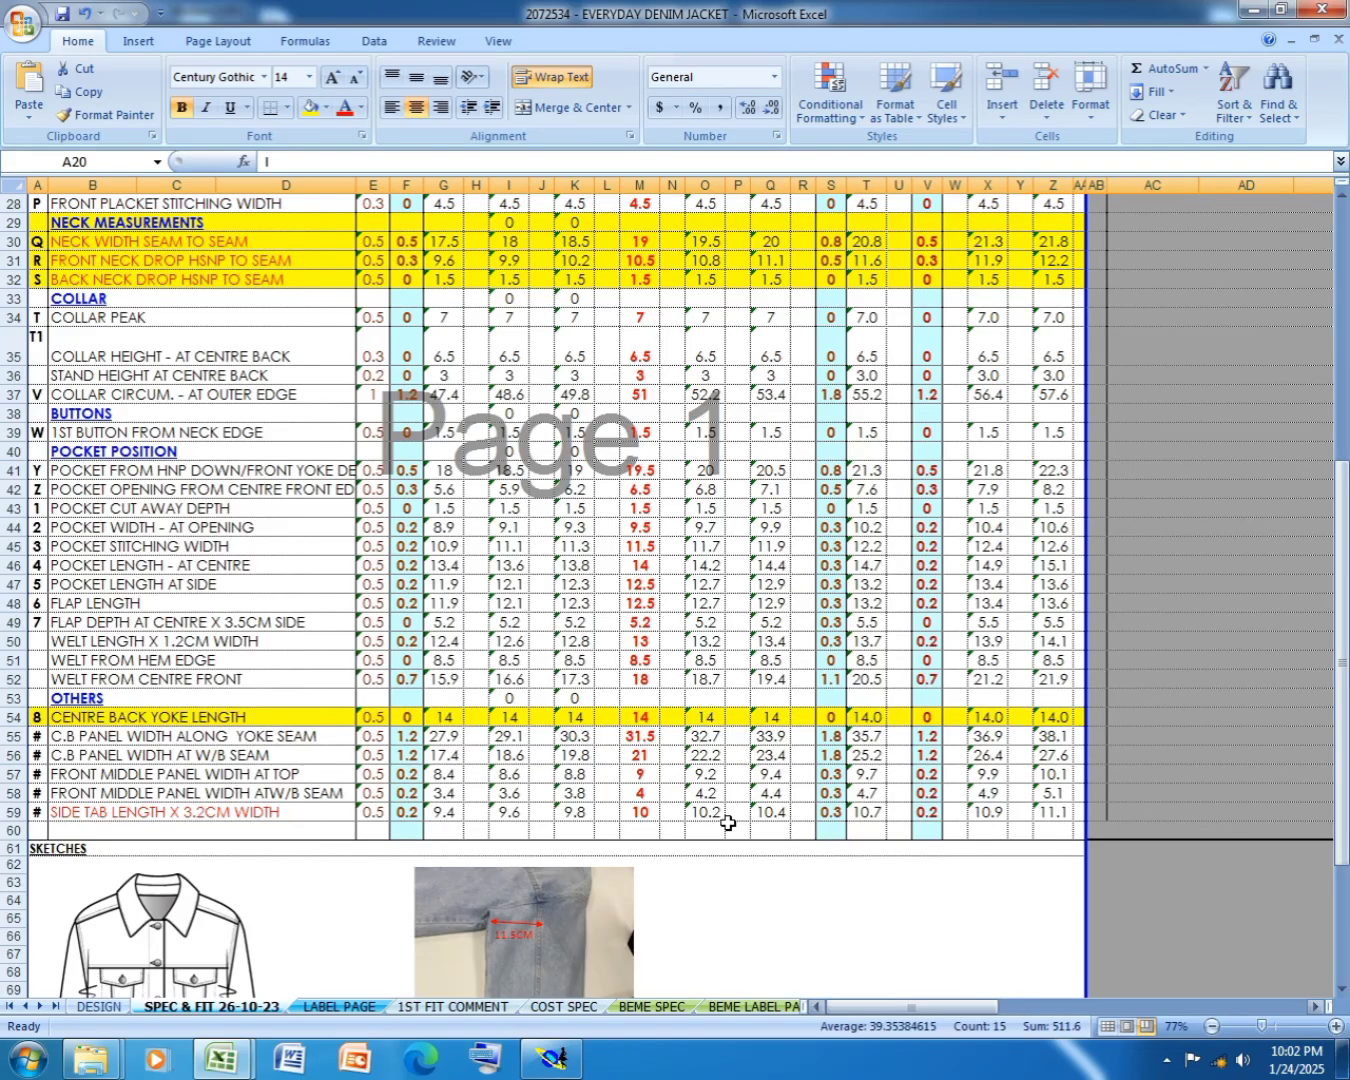
{"action": "scroll", "coordinate": [677, 807], "scroll_direction": "down", "scroll_amount": 6}
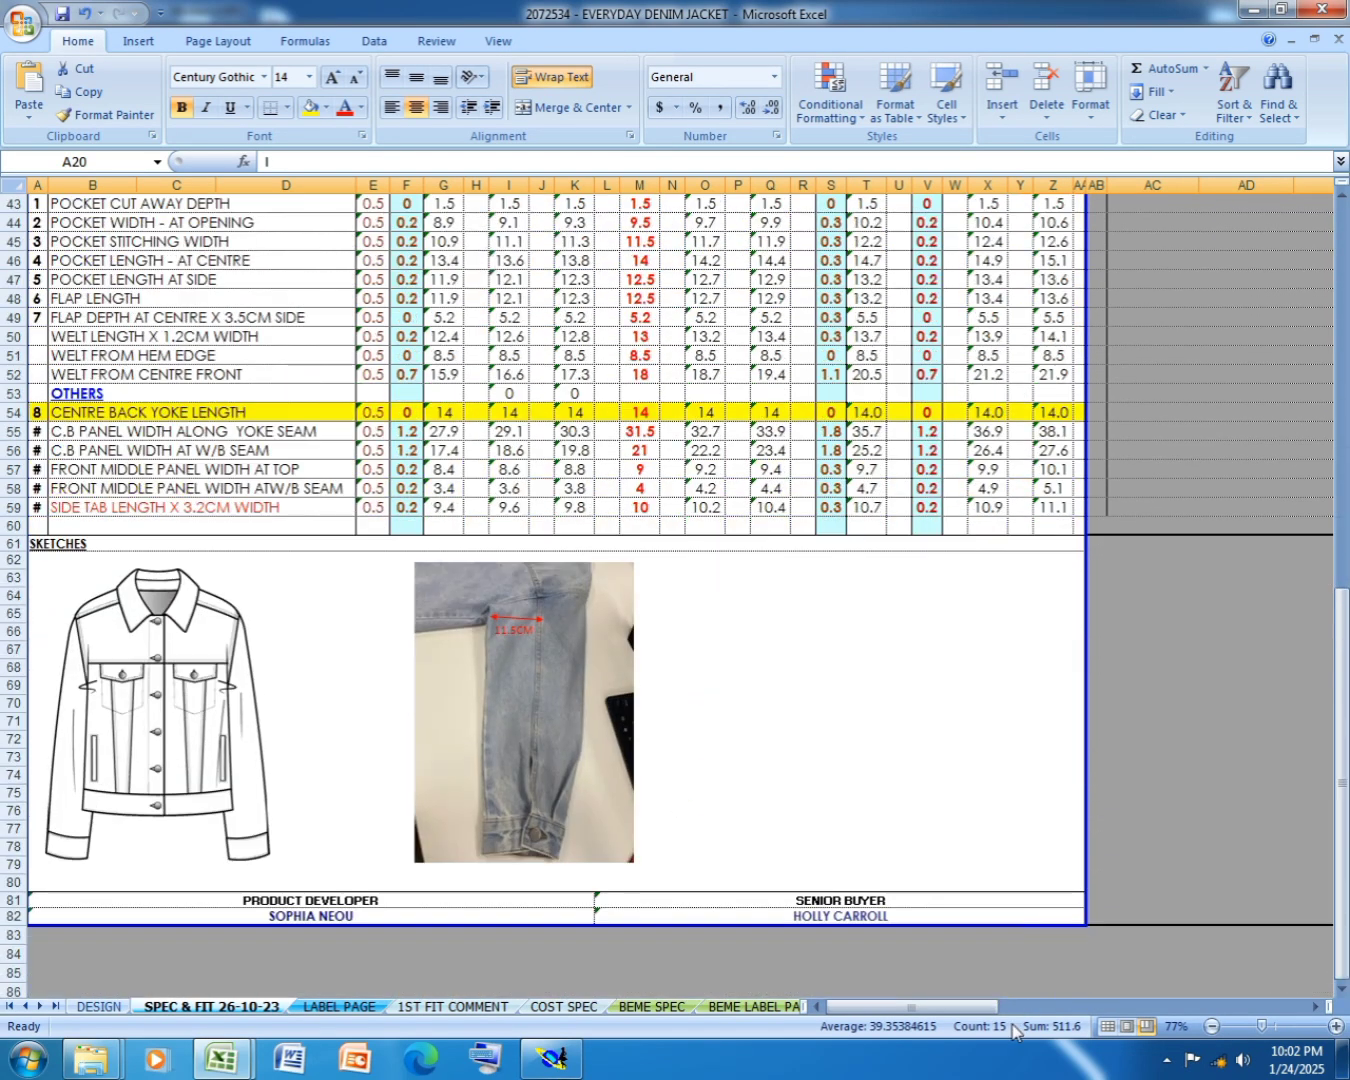
{"action": "left_click", "coordinate": [1167, 1059]}
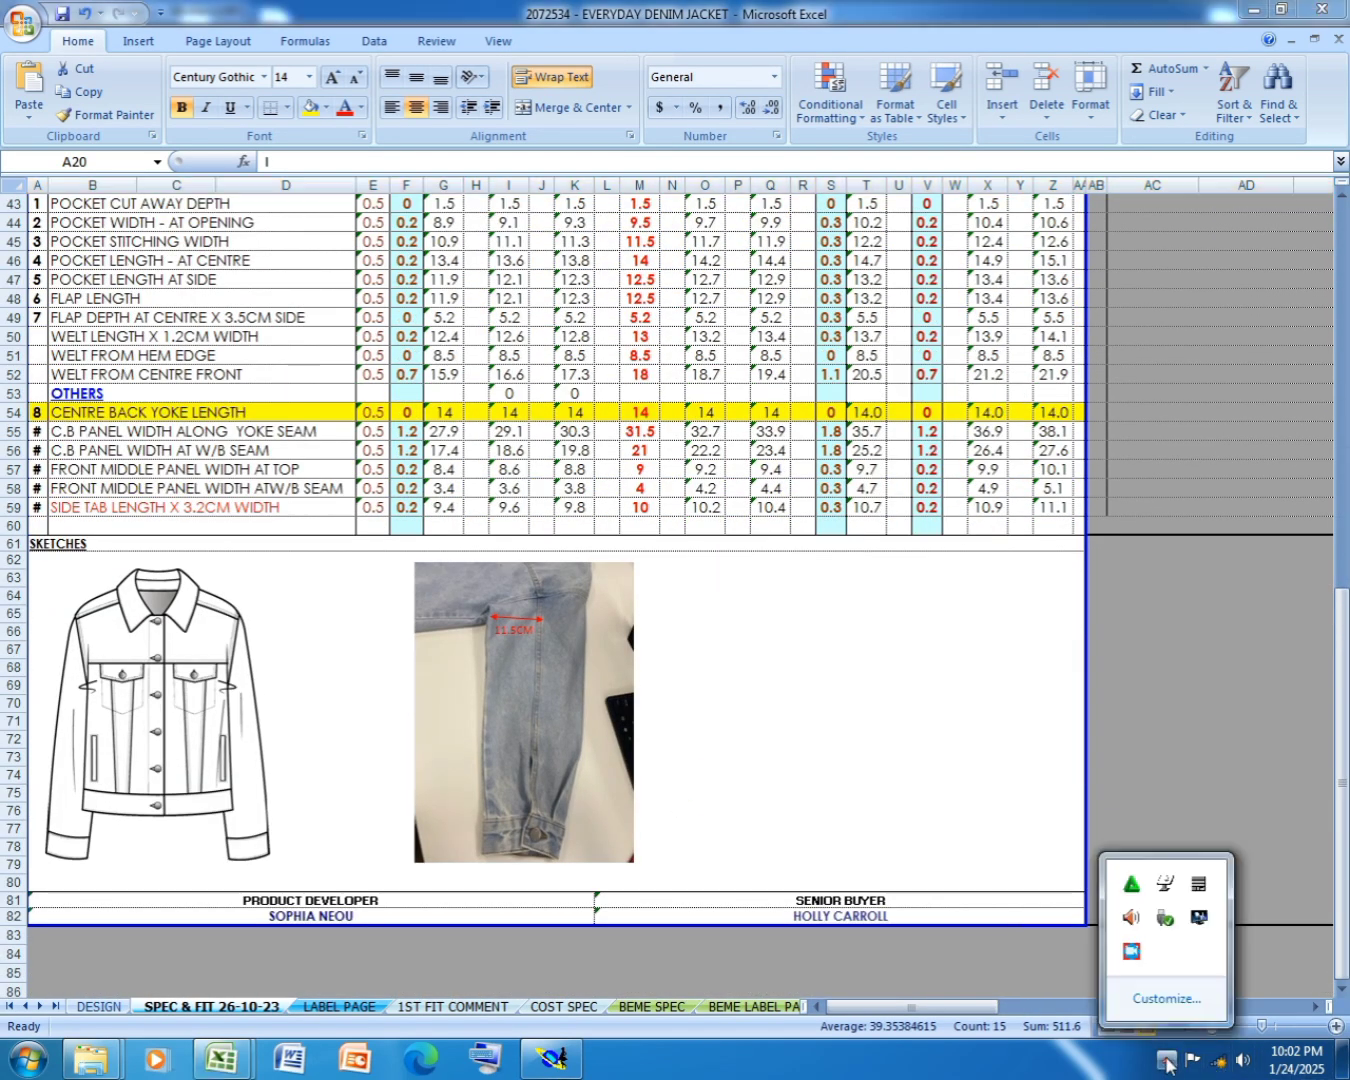
{"action": "left_click", "coordinate": [1131, 952]}
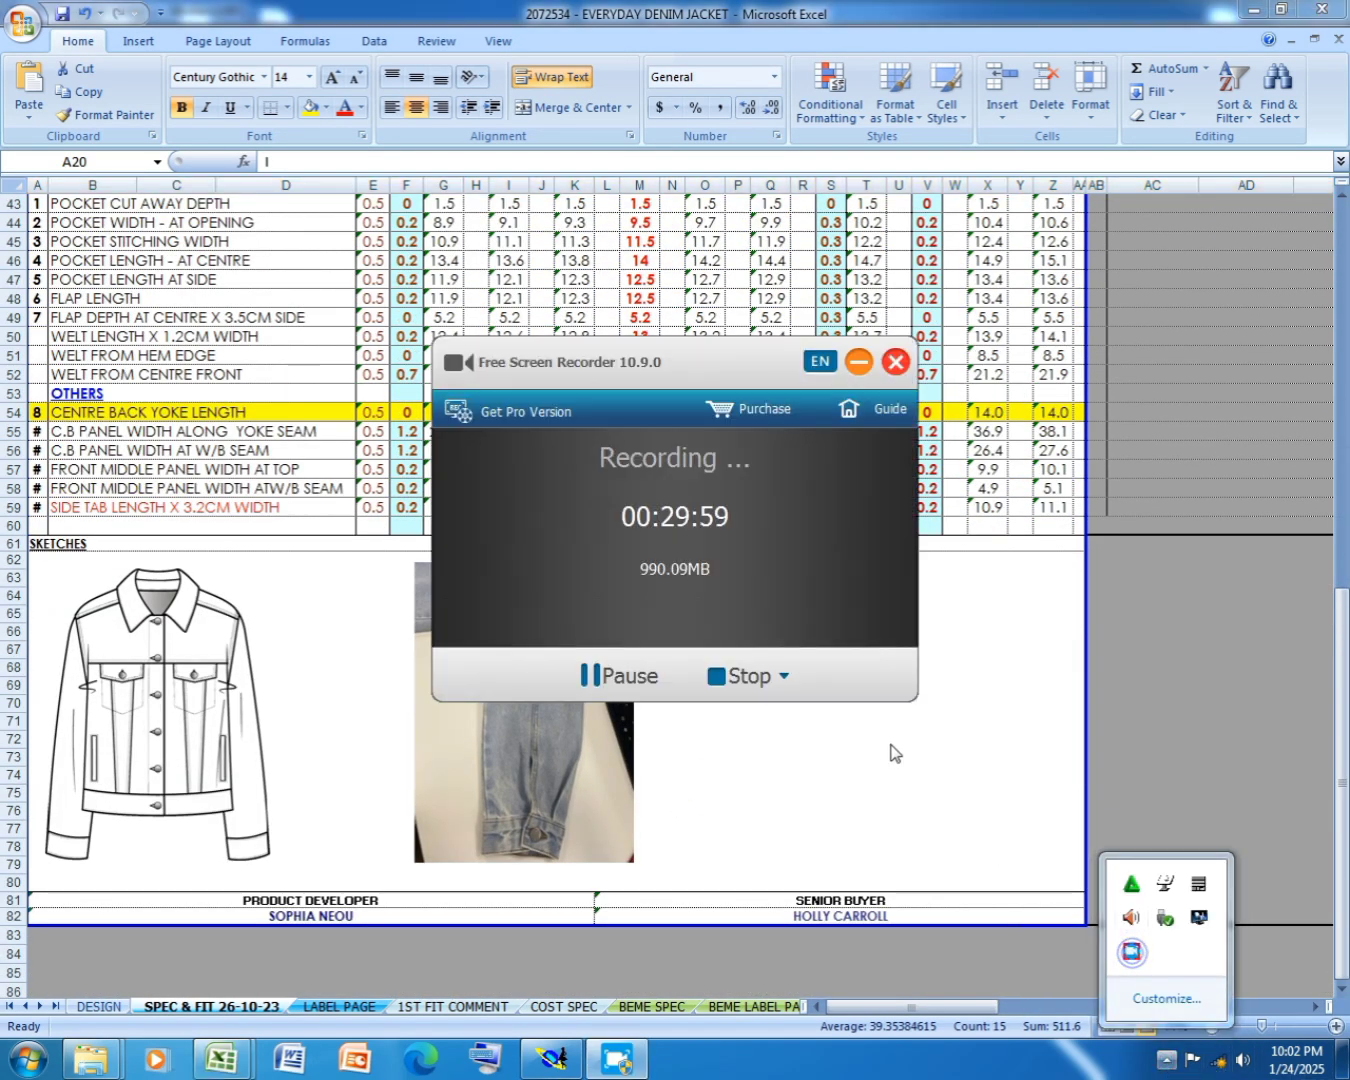